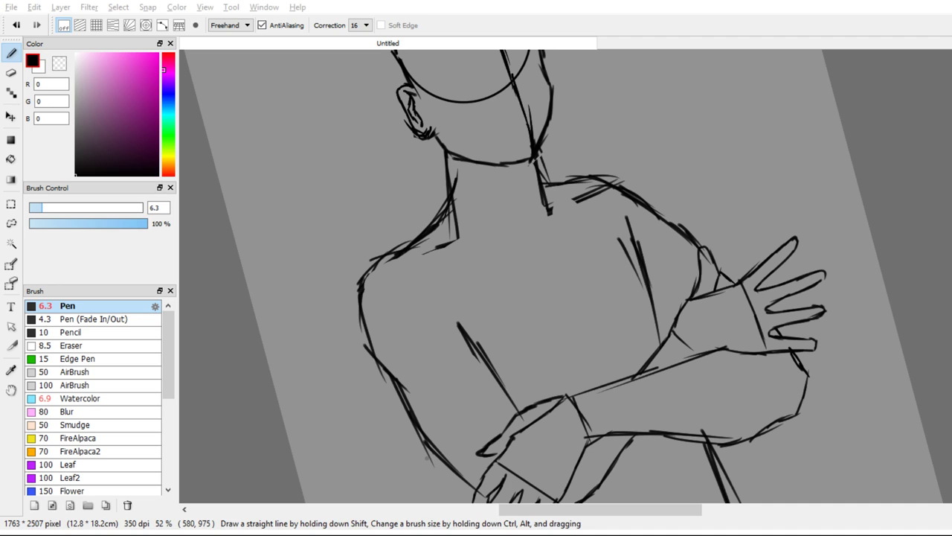
Sketch the near sideburn as short black pen strokes just in front of the ear
scroll(566, 276, "down", 2)
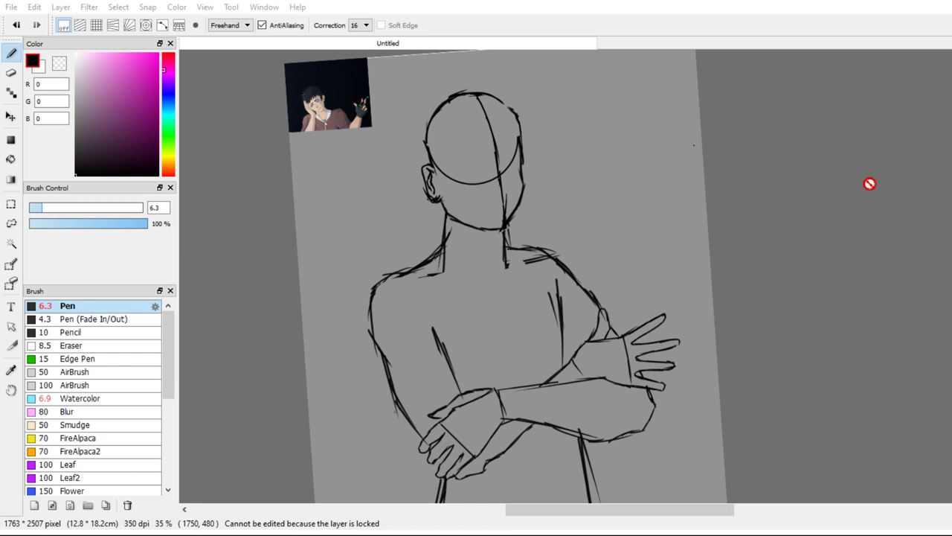
scroll(590, 253, "up", 1)
left_click_drag(590, 253, 666, 407)
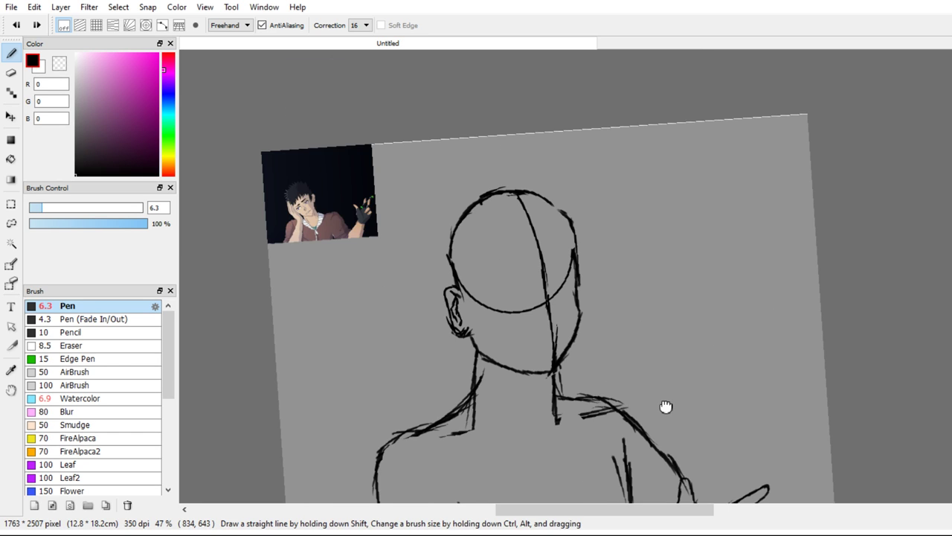
scroll(666, 406, "up", 3)
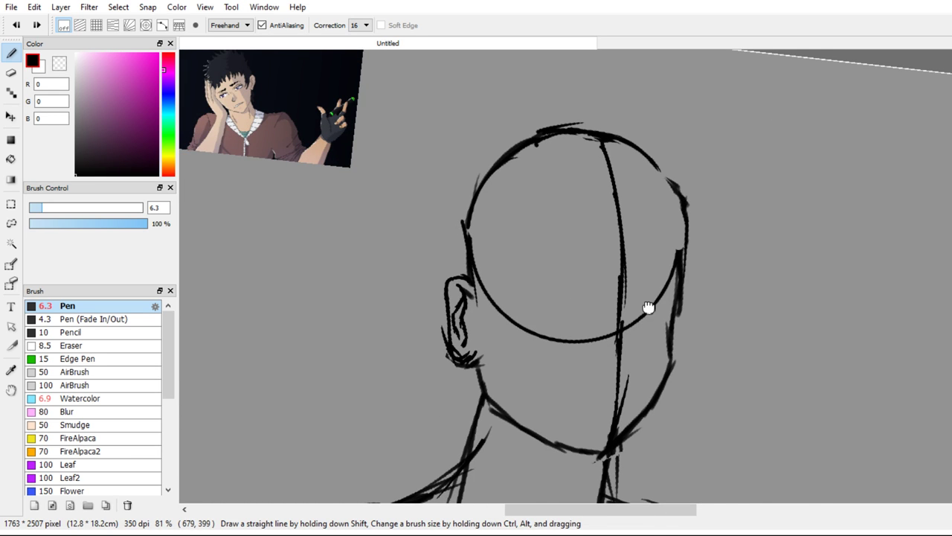
left_click_drag(649, 307, 647, 468)
left_click_drag(483, 304, 524, 384)
left_click_drag(498, 308, 526, 368)
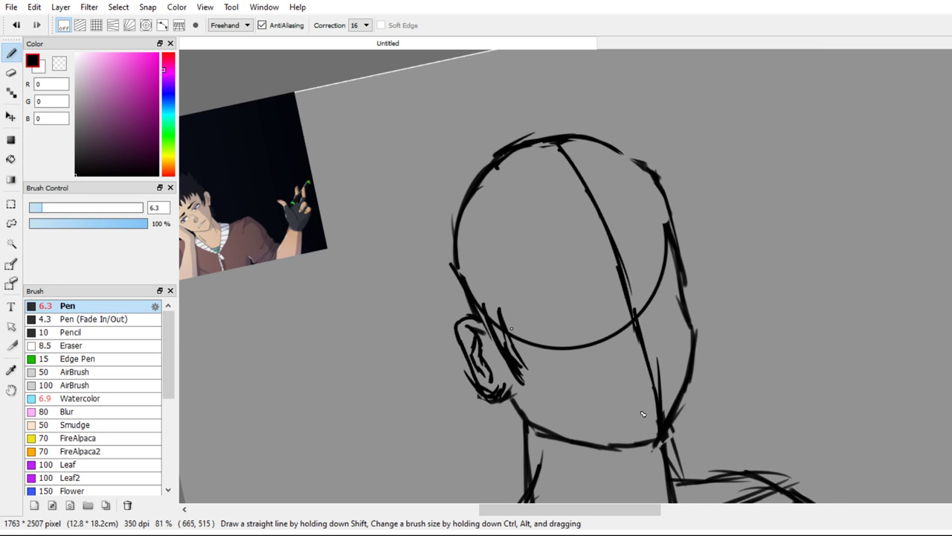
Sketch a jagged fringe hairline across the forehead and add the sideburn on the far side of the face
left_click_drag(642, 414, 650, 335)
mouse_move(518, 265)
left_mouse_down()
mouse_move(546, 261)
mouse_move(554, 296)
left_mouse_up()
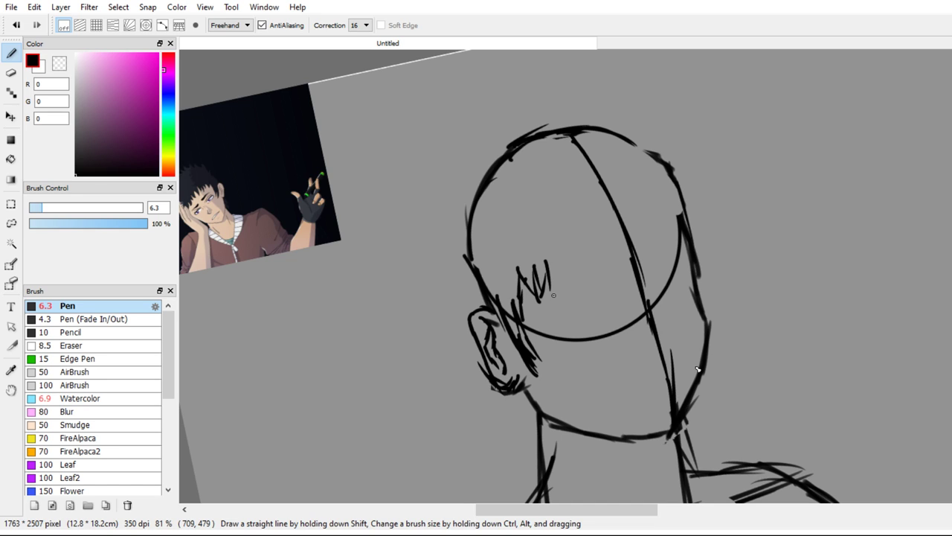
mouse_move(553, 295)
left_mouse_down()
mouse_move(588, 241)
mouse_move(601, 254)
mouse_move(657, 205)
left_mouse_up()
mouse_move(678, 236)
left_mouse_down()
mouse_move(692, 202)
mouse_move(713, 290)
left_mouse_up()
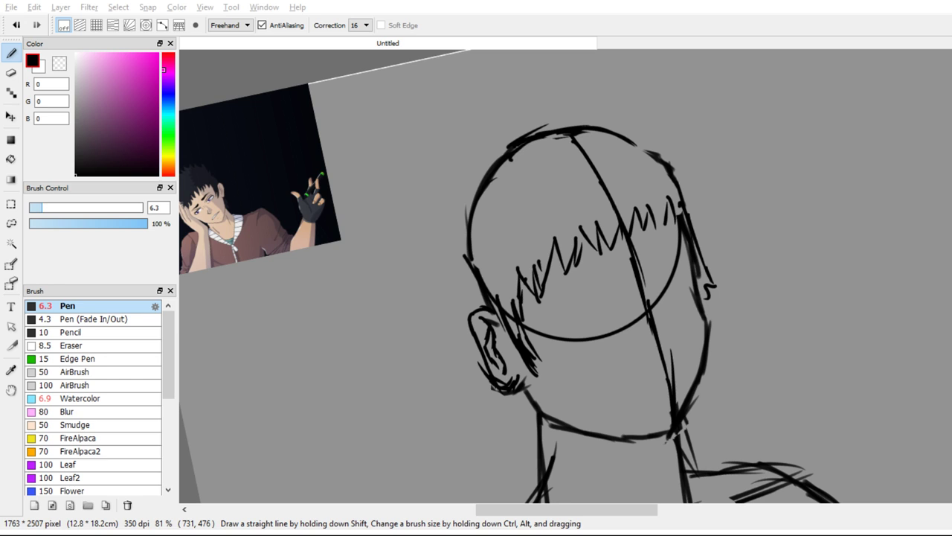
Sketch strands of hair below the ear, running down the back of the neck
mouse_move(699, 317)
left_mouse_down()
mouse_move(677, 359)
mouse_move(617, 354)
left_mouse_up()
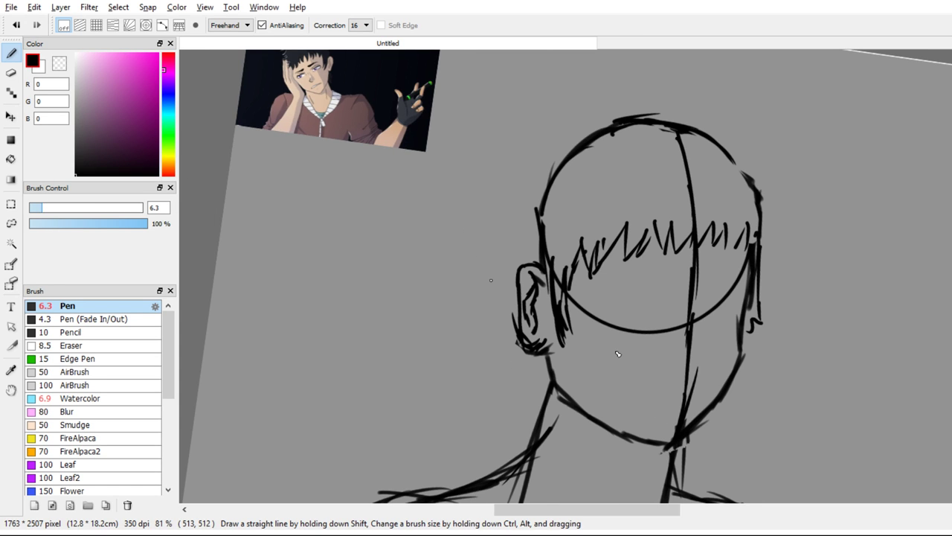
left_click_drag(528, 350, 517, 388)
left_click_drag(531, 356, 518, 409)
left_click_drag(537, 385, 518, 433)
left_click_drag(659, 353, 648, 414)
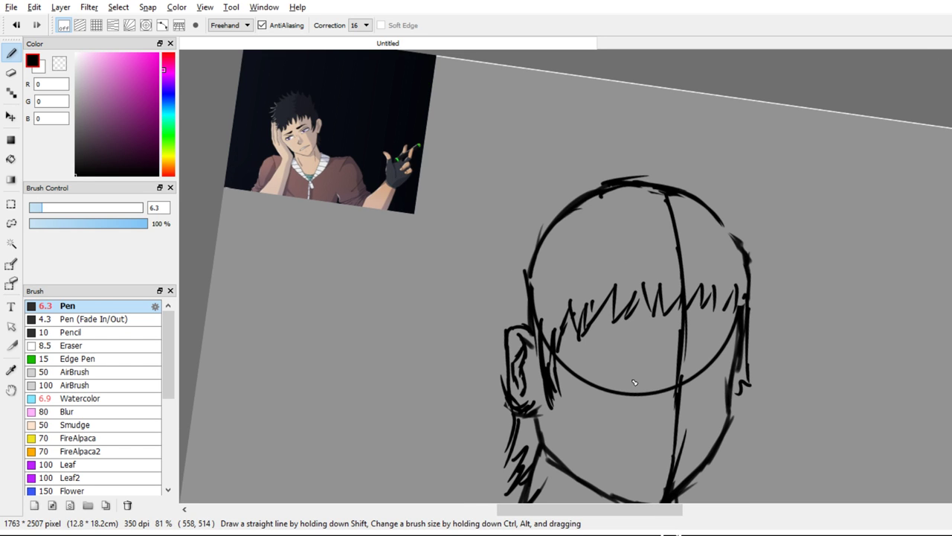
Draw the spiky outer contour of the hair from above the ear, over the skull, to the far temple
mouse_move(506, 329)
left_mouse_down()
mouse_move(510, 264)
mouse_move(536, 199)
left_mouse_up()
mouse_move(543, 181)
left_mouse_down()
mouse_move(540, 204)
mouse_move(566, 169)
left_mouse_up()
left_click_drag(562, 184, 582, 165)
left_click_drag(587, 168, 600, 153)
key("Left")
mouse_move(552, 180)
left_mouse_down()
mouse_move(630, 126)
mouse_move(721, 149)
mouse_move(689, 176)
mouse_move(746, 160)
mouse_move(733, 174)
mouse_move(767, 194)
mouse_move(775, 220)
mouse_move(746, 252)
left_mouse_up()
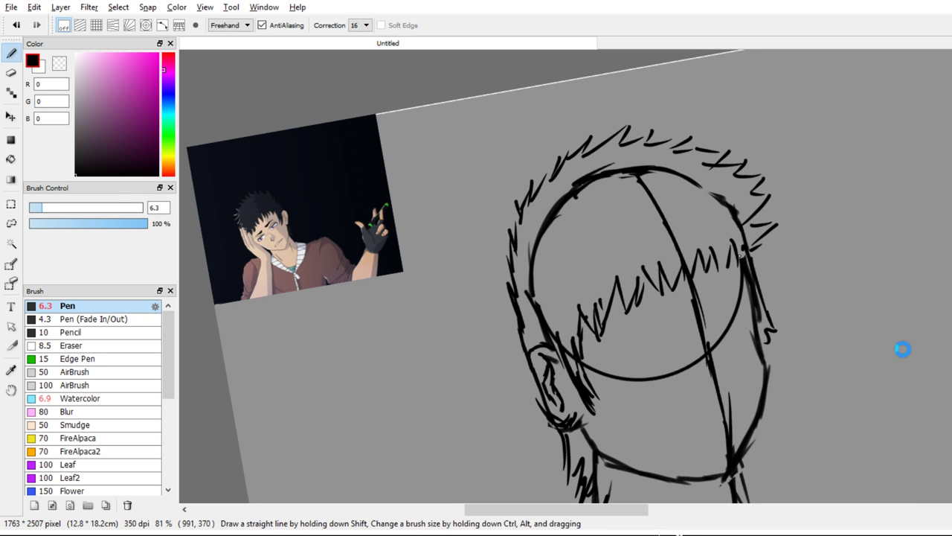
Sample the canvas grey (147, 147, 147), set the pen size to 39, and paint over the skull guidelines inside the hair
scroll(901, 347, "down", 3)
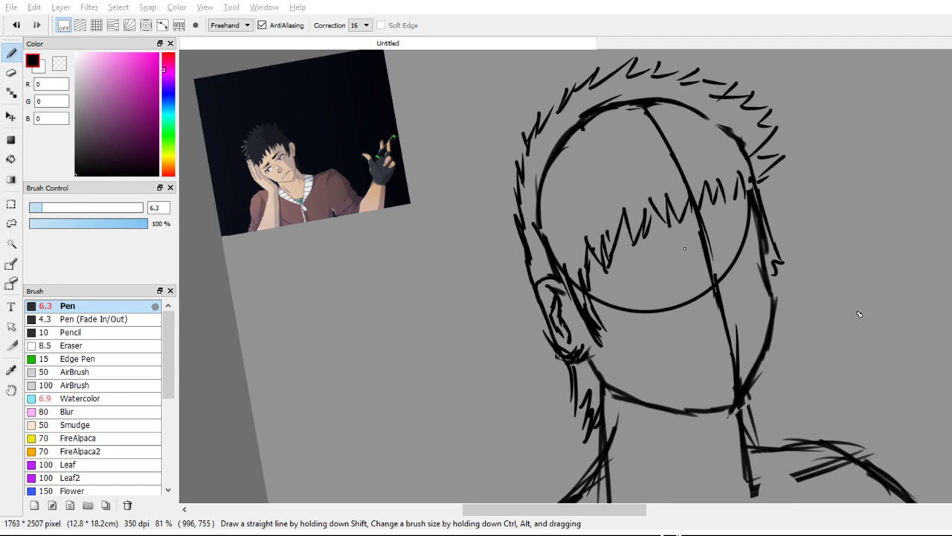
key("x")
left_click(430, 200, "alt")
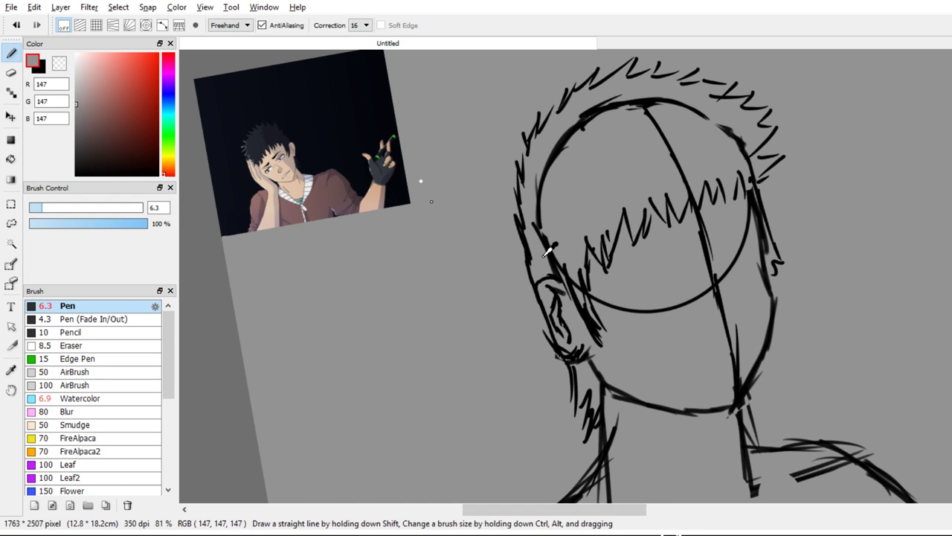
left_click_drag(474, 216, 537, 202)
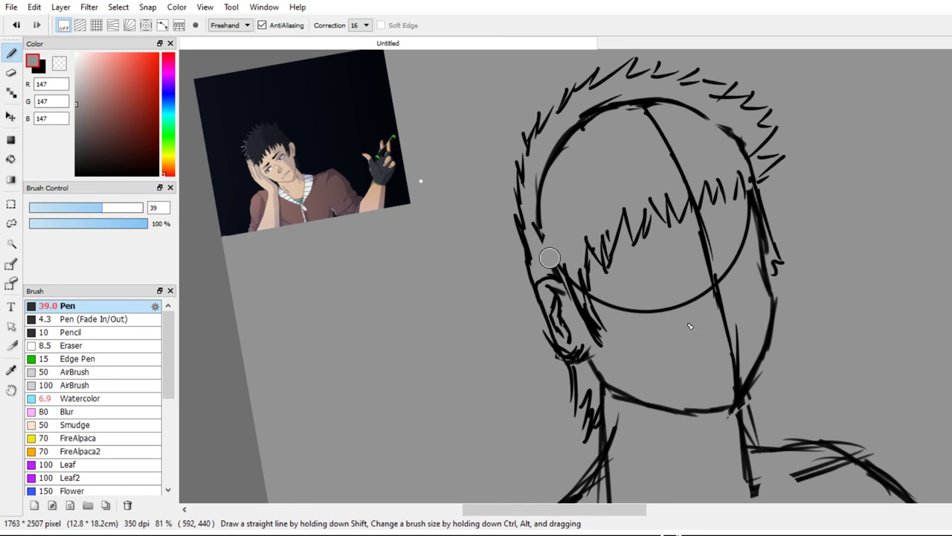
mouse_move(550, 249)
left_mouse_down()
mouse_move(547, 182)
mouse_move(581, 120)
mouse_move(637, 106)
left_mouse_up()
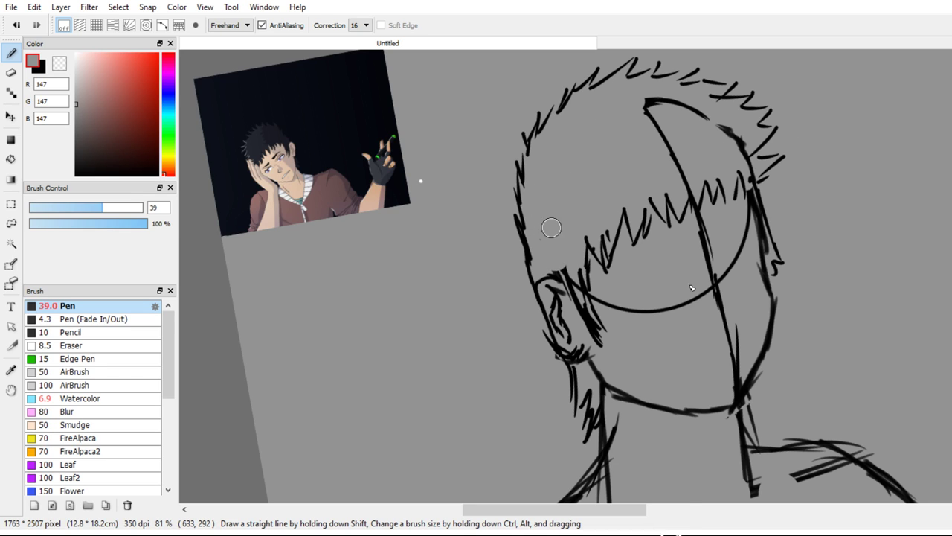
left_click_drag(536, 212, 537, 178)
mouse_move(681, 187)
left_mouse_down()
mouse_move(635, 112)
mouse_move(719, 123)
mouse_move(746, 165)
mouse_move(720, 124)
left_mouse_up()
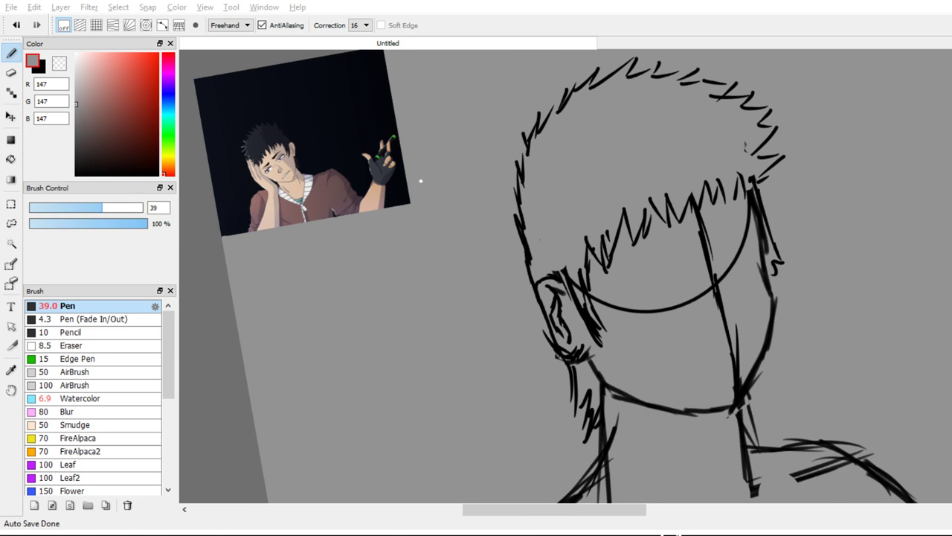
Paint over the stray sketch lines at the waist and neck with the background grey
left_click_drag(447, 261, 398, 225)
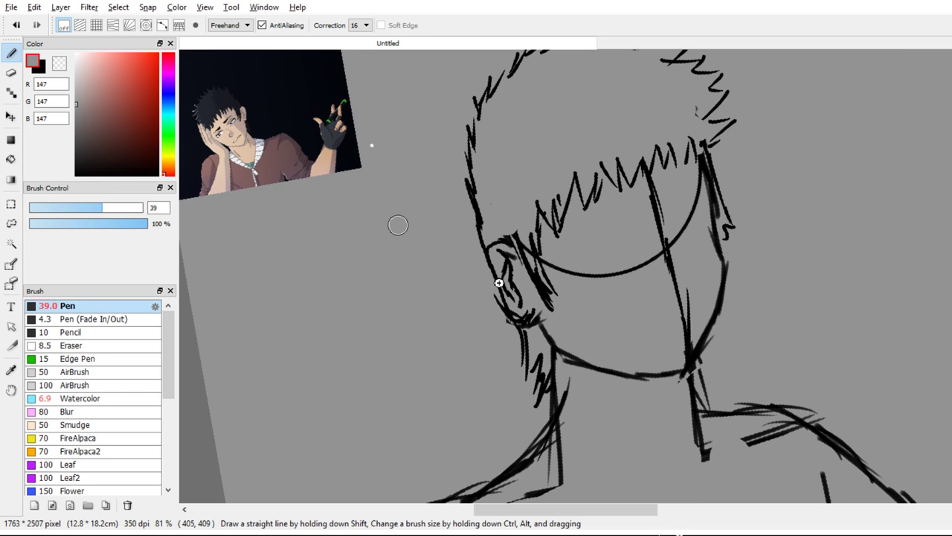
scroll(499, 282, "down", 3)
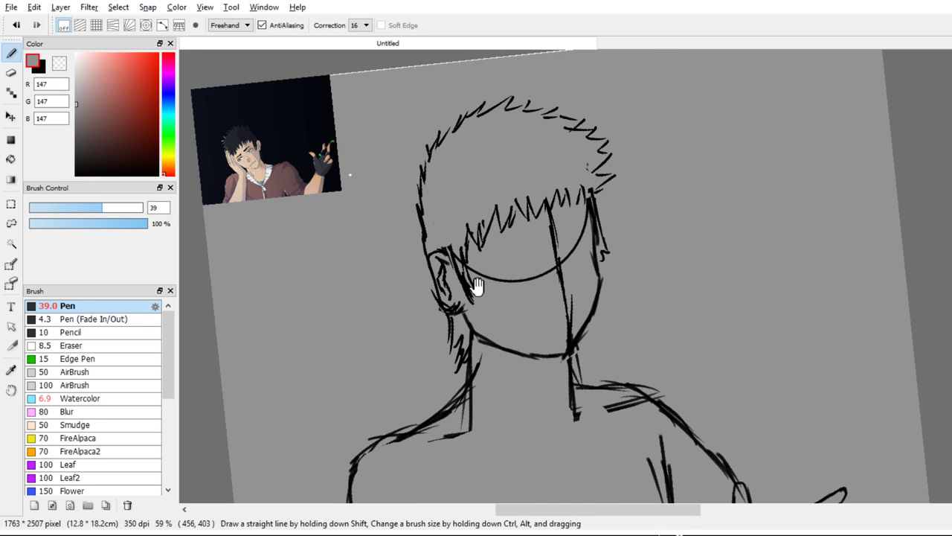
mouse_move(476, 285)
left_mouse_down()
mouse_move(548, 150)
mouse_move(524, 176)
mouse_move(623, 144)
mouse_move(690, 148)
mouse_move(715, 184)
mouse_move(735, 261)
left_mouse_up()
scroll(558, 284, "down", 8)
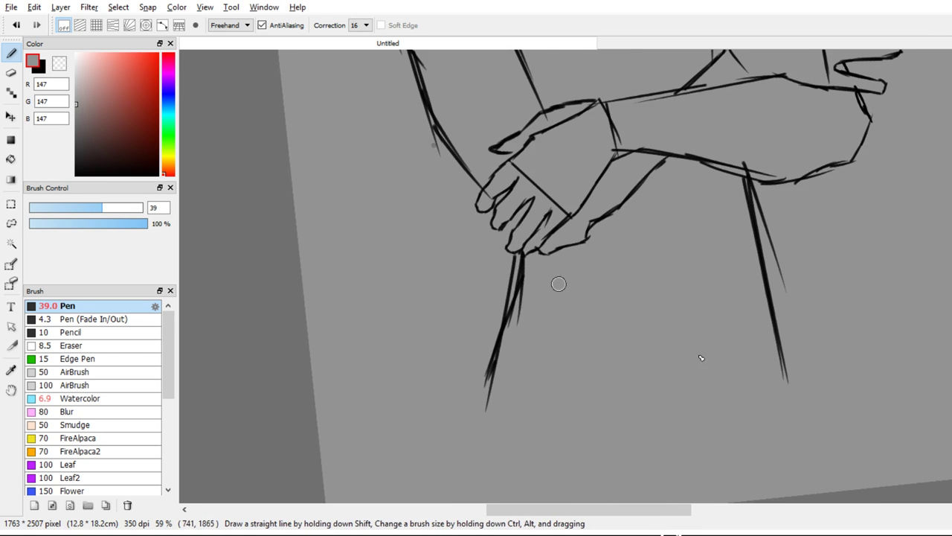
mouse_move(768, 195)
left_mouse_down()
mouse_move(782, 292)
mouse_move(713, 416)
left_mouse_up()
scroll(733, 414, "down", 1)
left_click_drag(690, 240, 702, 323)
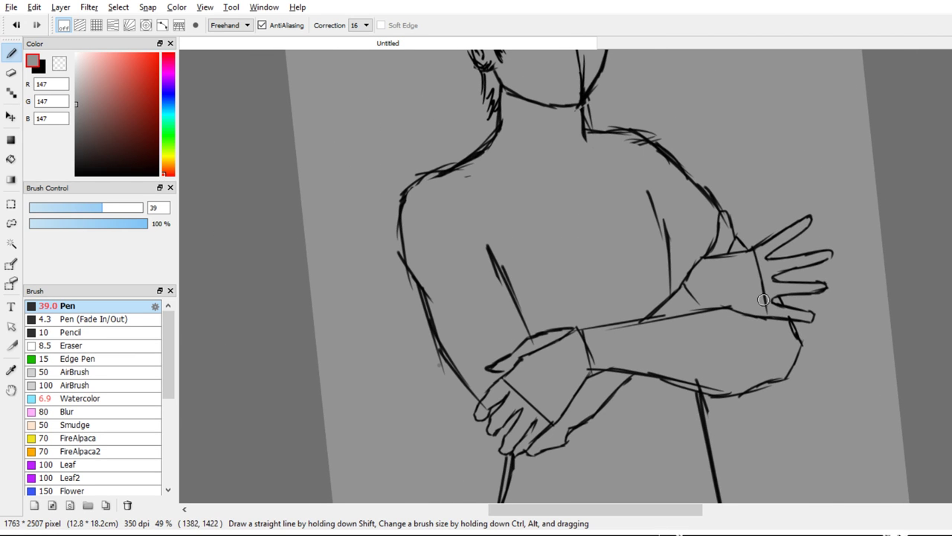
Cover the construction lines inside both hands with the background grey
left_click_drag(757, 259, 763, 307)
left_click_drag(720, 254, 711, 256)
left_click_drag(692, 292, 701, 300)
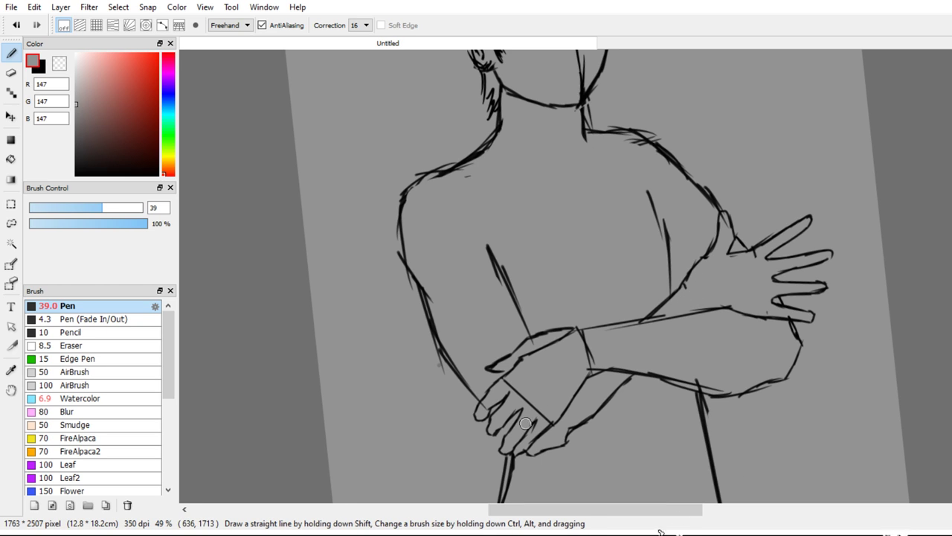
mouse_move(525, 423)
left_mouse_down()
mouse_move(545, 418)
mouse_move(531, 405)
mouse_move(536, 386)
mouse_move(521, 381)
left_mouse_up()
mouse_move(572, 341)
left_mouse_down()
mouse_move(524, 354)
mouse_move(520, 420)
mouse_move(499, 465)
left_mouse_up()
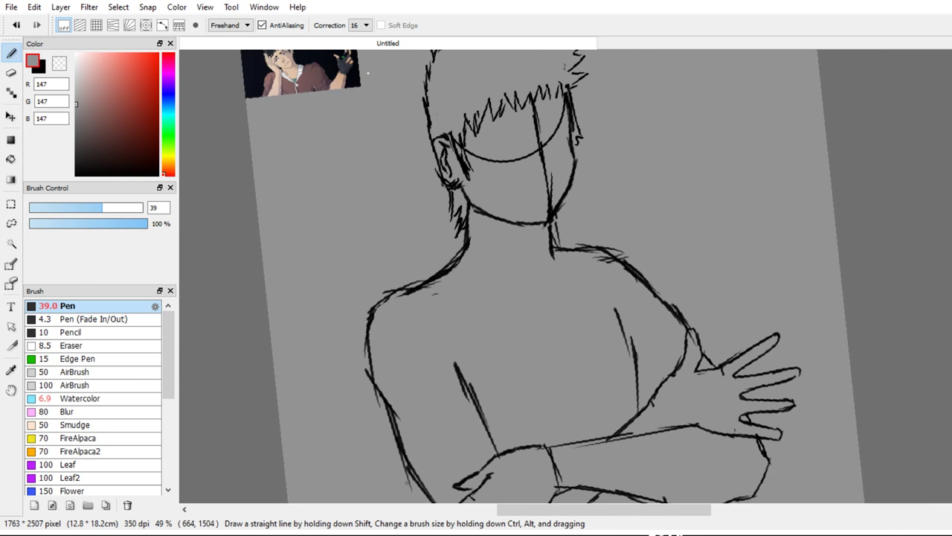
Reduce the pen size to 10.4 and clean up the overlapping lines between the ear and the near sideburn
left_click_drag(621, 293, 612, 374)
scroll(546, 331, "up", 3)
key("bracketleft")
key("bracketleft")
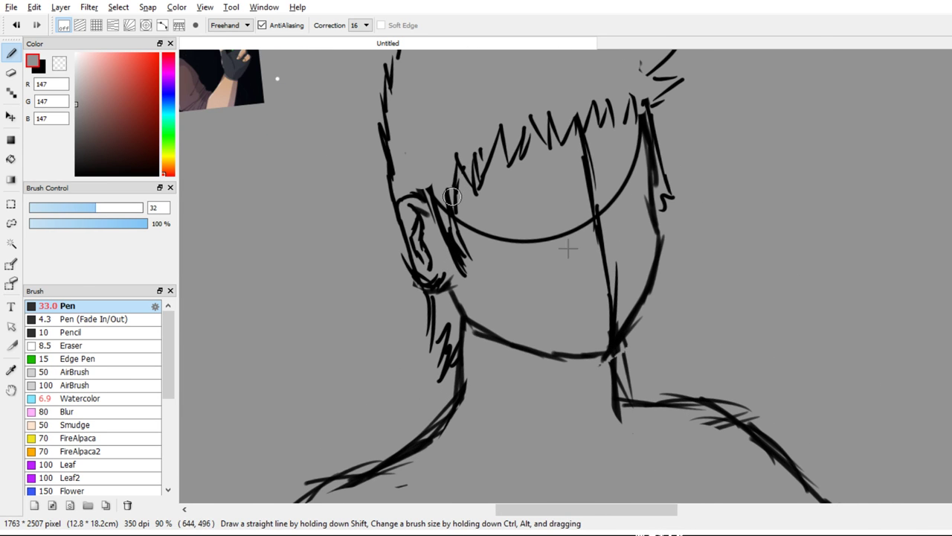
mouse_move(452, 197)
left_mouse_down()
mouse_move(415, 224)
mouse_move(446, 230)
mouse_move(456, 262)
left_mouse_up()
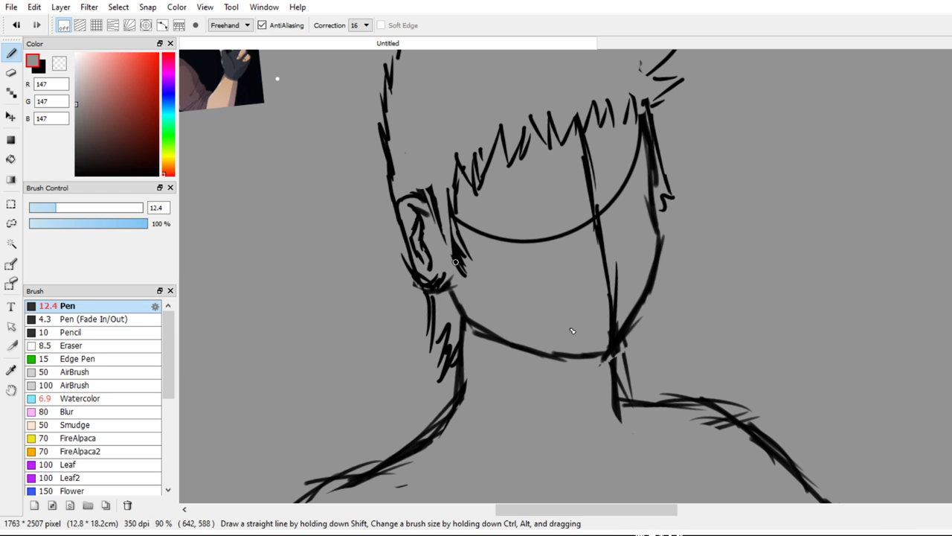
key("ctrl+z")
key("bracketleft")
key("bracketleft")
left_click_drag(448, 227, 457, 259)
key("alt+Tab")
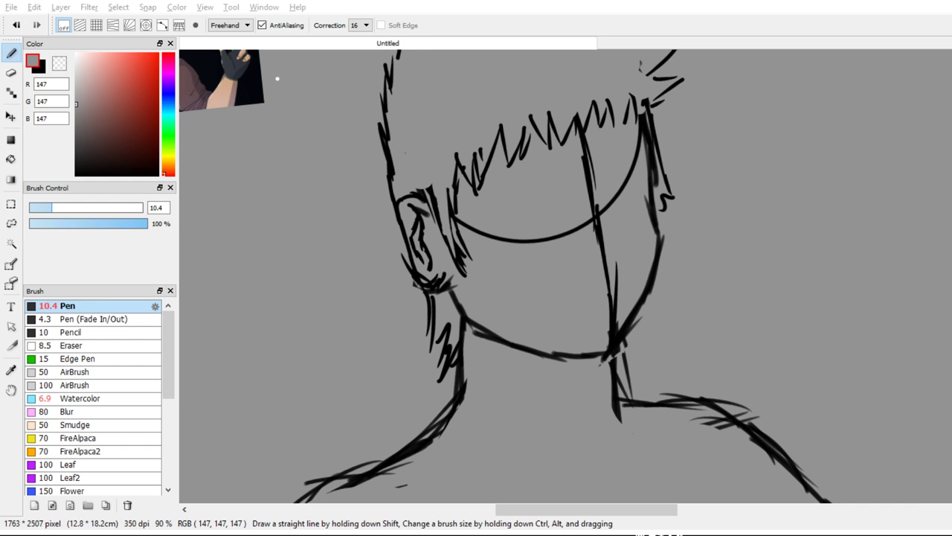
Paint over the excess line along the front edge of the ear with the background grey
left_click_drag(396, 281, 387, 245)
left_click_drag(485, 311, 520, 284)
scroll(515, 260, "up", 2)
mouse_move(405, 190)
left_mouse_down()
mouse_move(428, 201)
mouse_move(441, 260)
left_mouse_up()
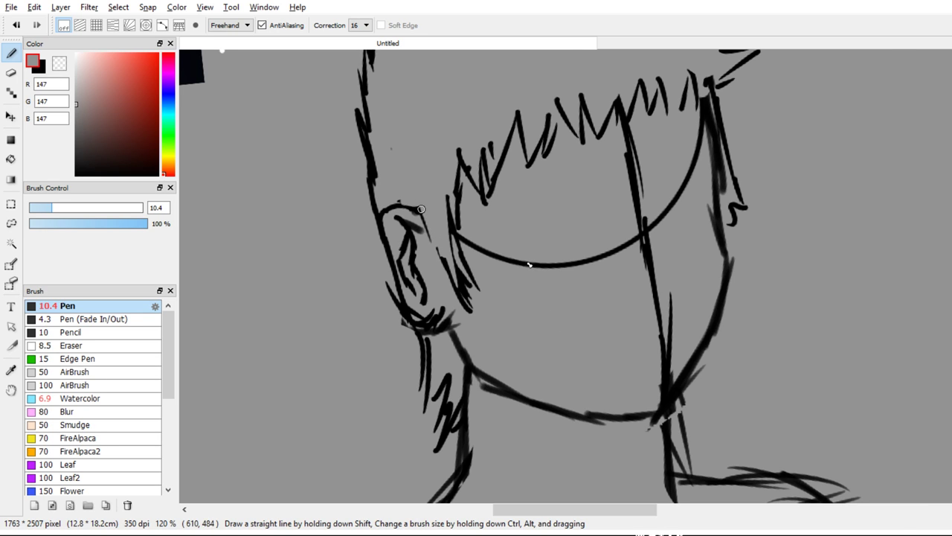
Set the drawing colour to red (255, 24, 0) and switch to the Pen (Fade In/Out) brush
key("x")
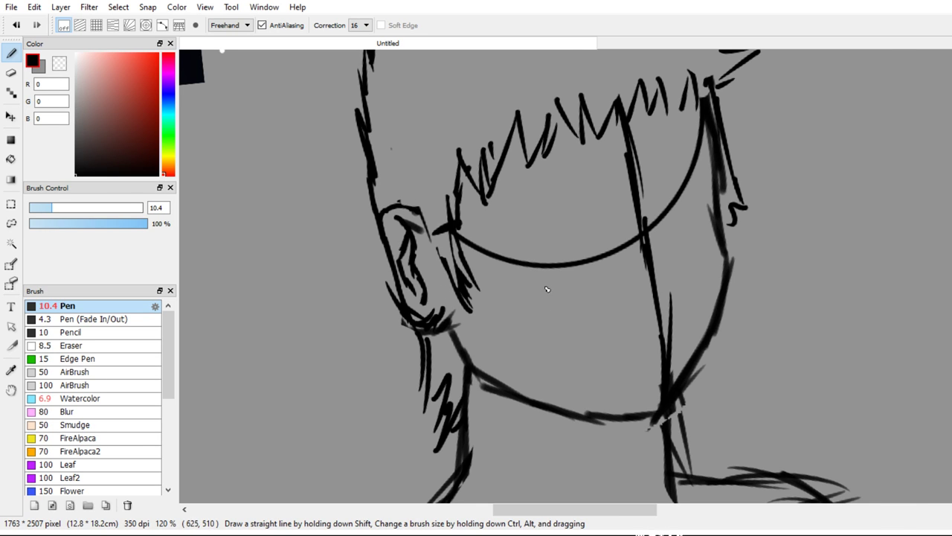
scroll(737, 233, "down", 4)
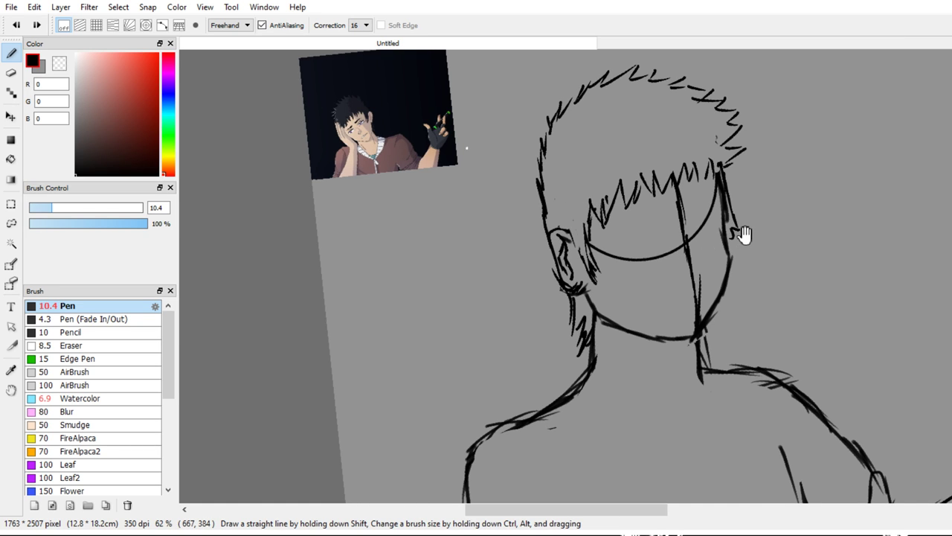
scroll(744, 234, "up", 1)
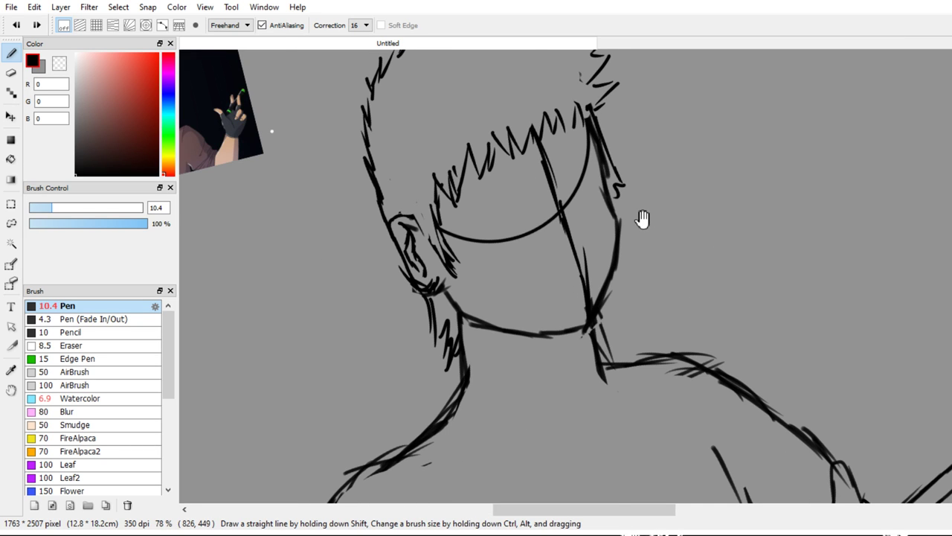
left_click(157, 54)
left_click_drag(211, 153, 241, 198)
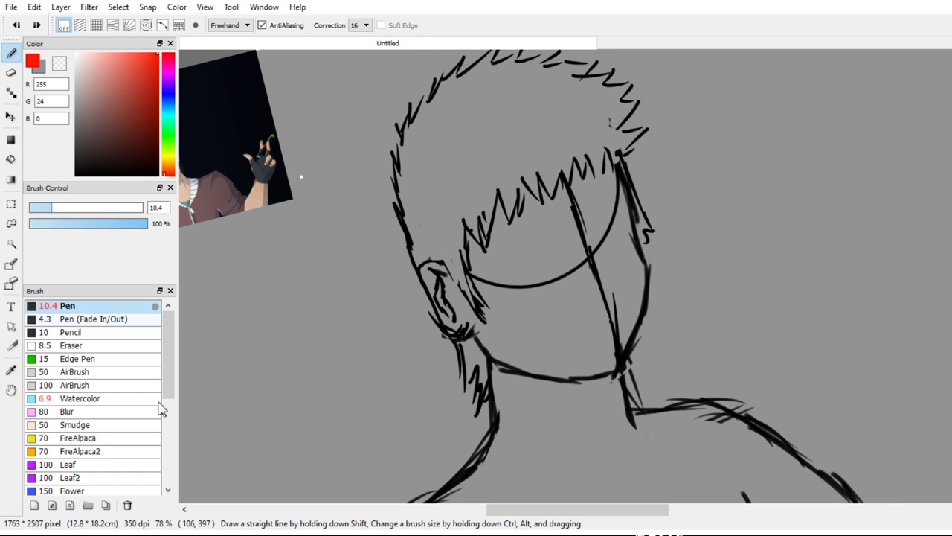
left_click(94, 319)
Sketch the near eye's upper lid in red, with its outer corner on the head's construction arc
mouse_move(420, 229)
left_mouse_down()
mouse_move(438, 194)
mouse_move(475, 192)
left_mouse_up()
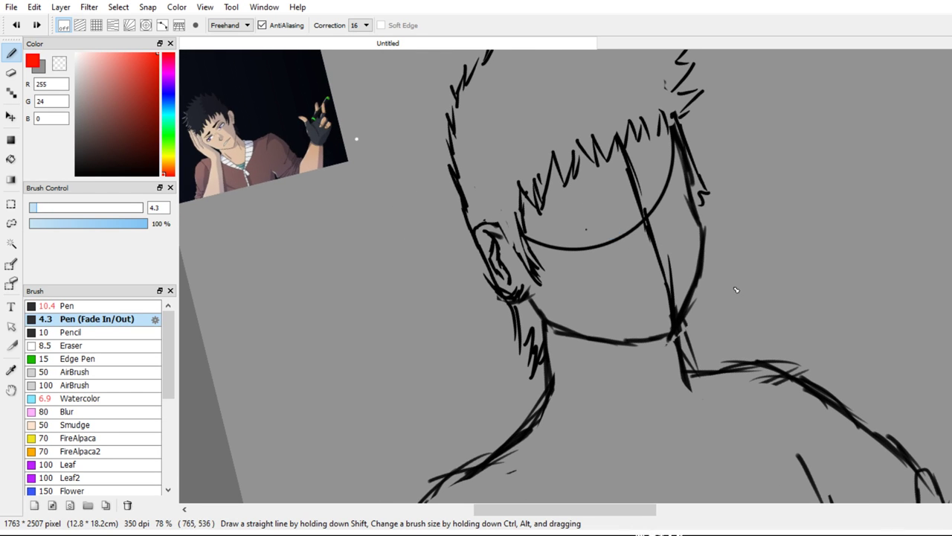
scroll(589, 230, "up", 1)
mouse_move(589, 230)
left_mouse_down()
mouse_move(482, 240)
mouse_move(452, 256)
mouse_move(504, 230)
left_mouse_up()
mouse_move(583, 338)
left_mouse_down()
mouse_move(784, 336)
mouse_move(696, 334)
left_mouse_up()
left_click_drag(591, 242, 583, 254)
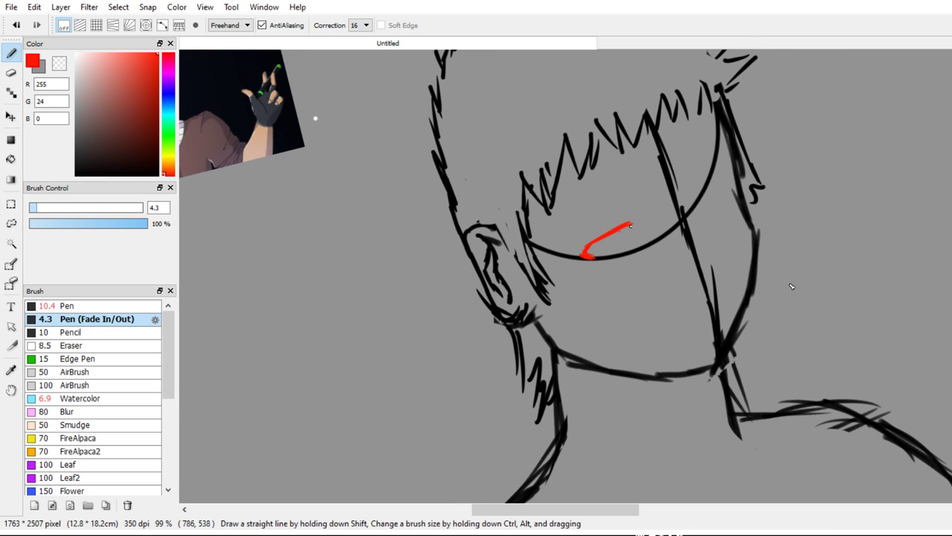
left_click_drag(631, 224, 642, 230)
left_click_drag(841, 275, 813, 285)
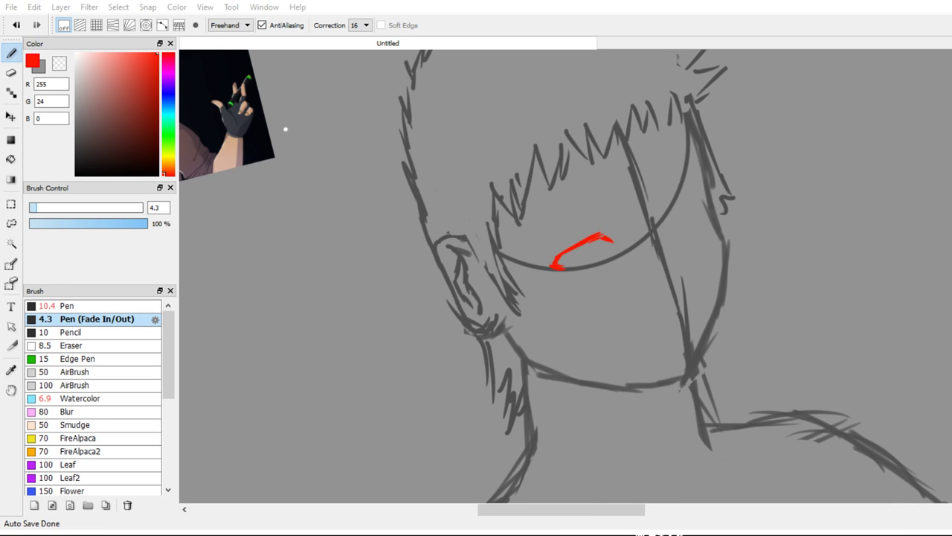
Sketch the far eye's upper lid and the nose in red beside the face's centre line
left_click_drag(622, 201, 635, 202)
key("ctrl+z")
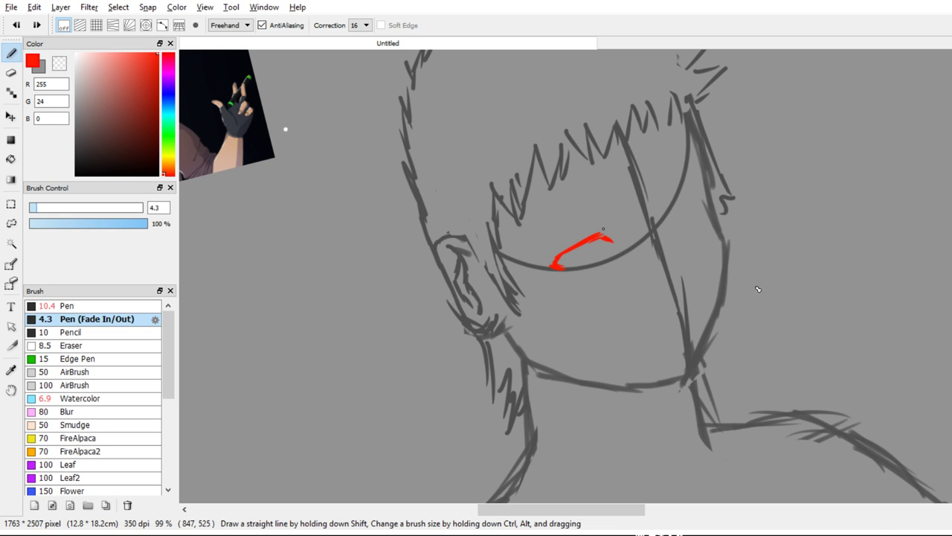
mouse_move(799, 289)
left_mouse_down()
mouse_move(935, 303)
mouse_move(867, 316)
left_mouse_up()
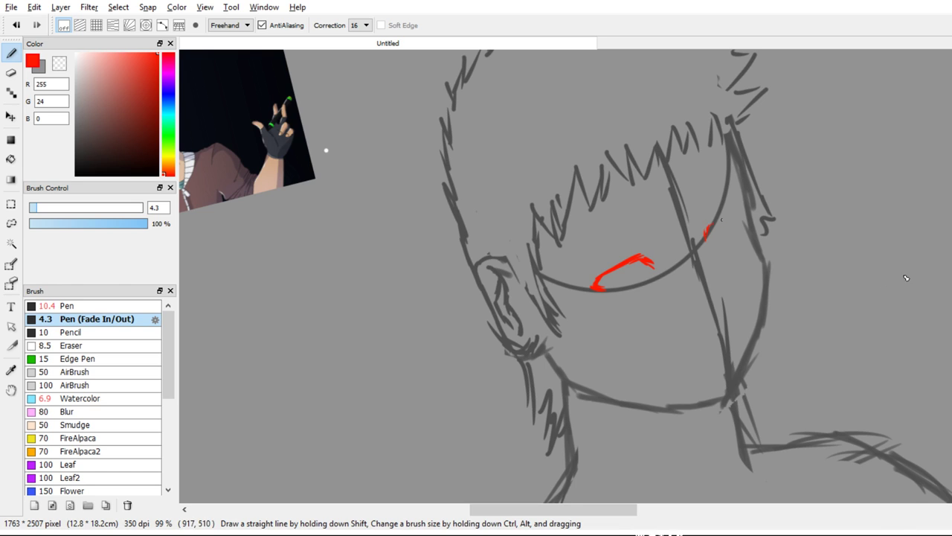
mouse_move(709, 229)
left_mouse_down()
mouse_move(739, 208)
mouse_move(742, 223)
mouse_move(774, 215)
mouse_move(757, 219)
left_mouse_up()
mouse_move(675, 239)
left_mouse_down()
mouse_move(608, 229)
mouse_move(712, 221)
mouse_move(674, 227)
mouse_move(728, 266)
mouse_move(718, 284)
mouse_move(703, 241)
mouse_move(723, 260)
mouse_move(668, 238)
left_mouse_up()
Sketch the far eyebrow in red above the far eye
mouse_move(723, 196)
left_mouse_down()
mouse_move(778, 181)
mouse_move(669, 205)
mouse_move(653, 200)
mouse_move(689, 178)
mouse_move(644, 179)
left_mouse_up()
scroll(675, 195, "up", 1)
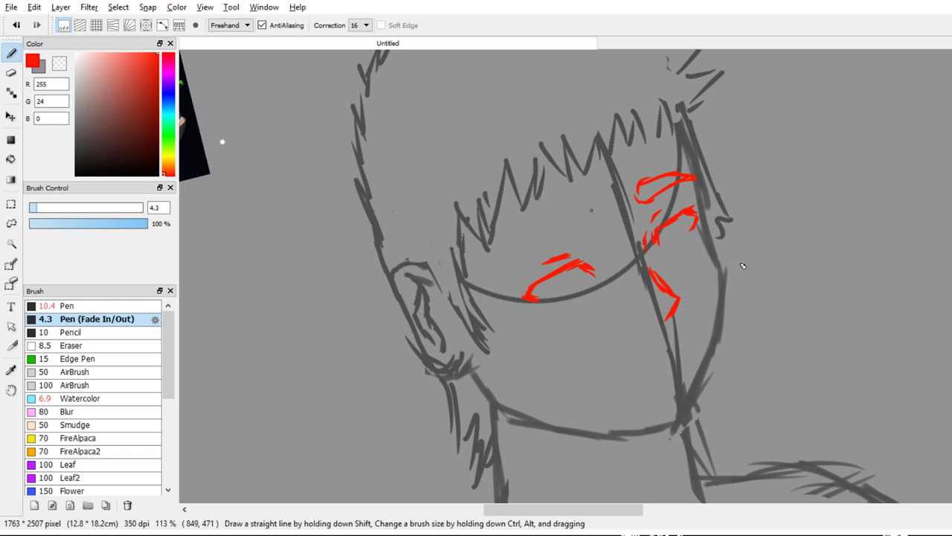
left_click_drag(518, 265, 594, 195)
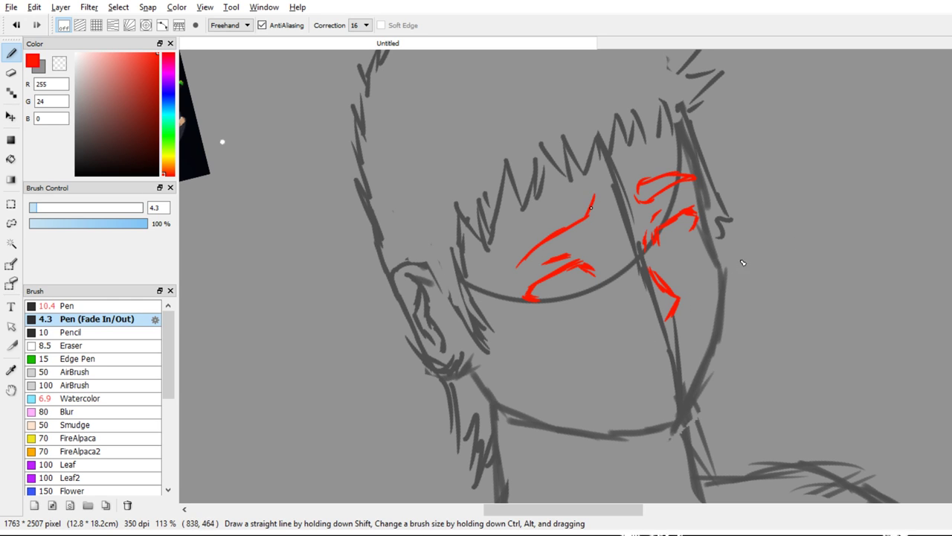
key("ctrl+z")
key("ctrl+z")
left_click_drag(664, 318, 663, 273)
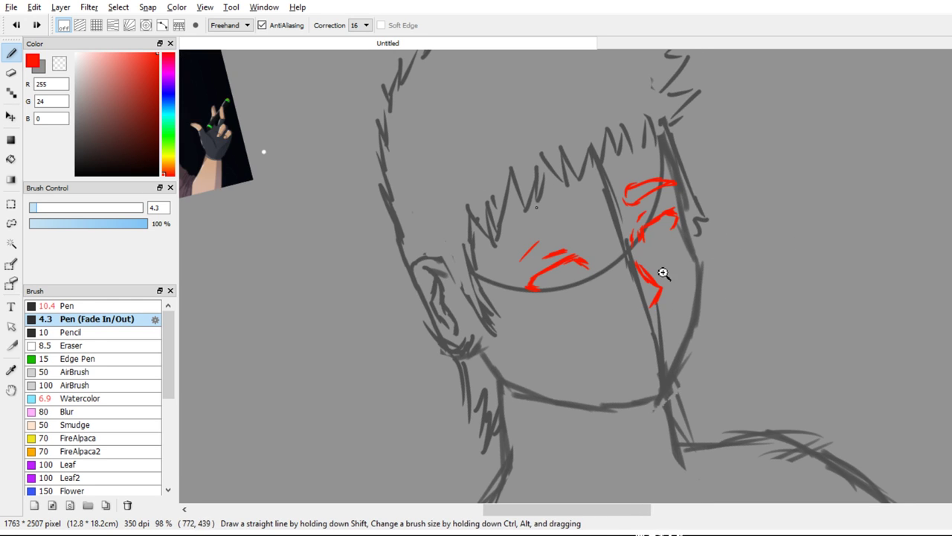
mouse_move(752, 272)
left_mouse_down()
mouse_move(903, 272)
mouse_move(715, 206)
mouse_move(722, 220)
left_mouse_up()
scroll(903, 271, "up", 1)
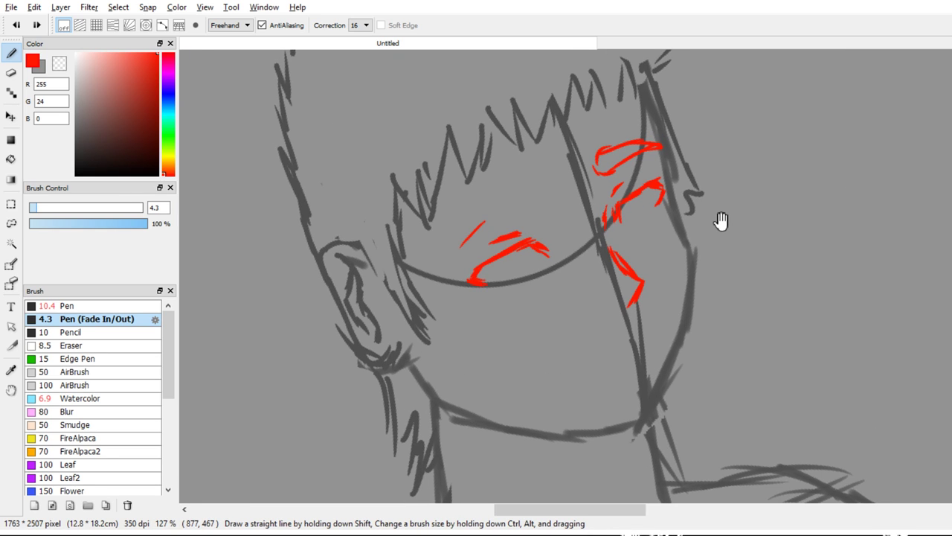
key("ctrl+z")
Outline the near eyebrow in red as a slanted, tapering shape and strengthen the far eyebrow's lower edge
mouse_move(453, 247)
left_mouse_down()
mouse_move(553, 217)
mouse_move(550, 197)
mouse_move(452, 246)
left_mouse_up()
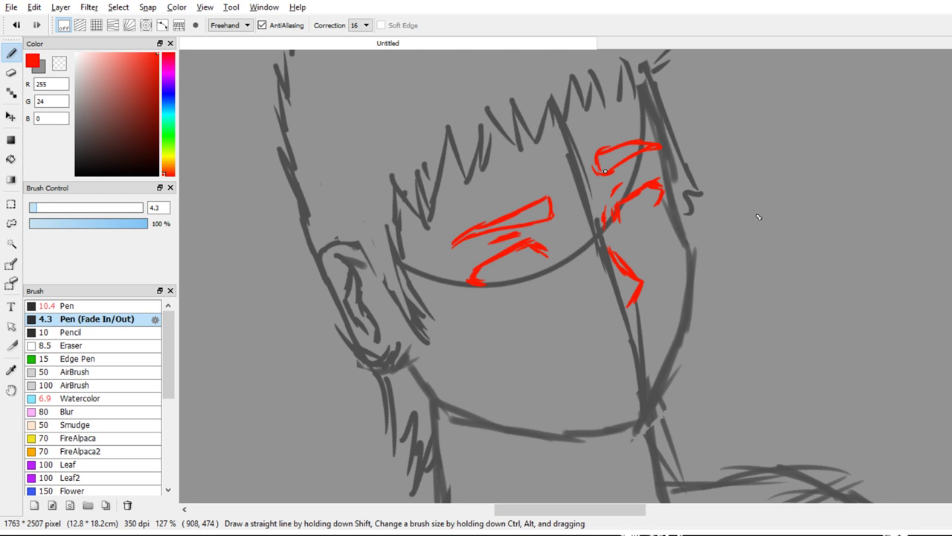
left_click_drag(606, 171, 655, 150)
left_click_drag(640, 184, 632, 149)
left_click_drag(506, 230, 540, 212)
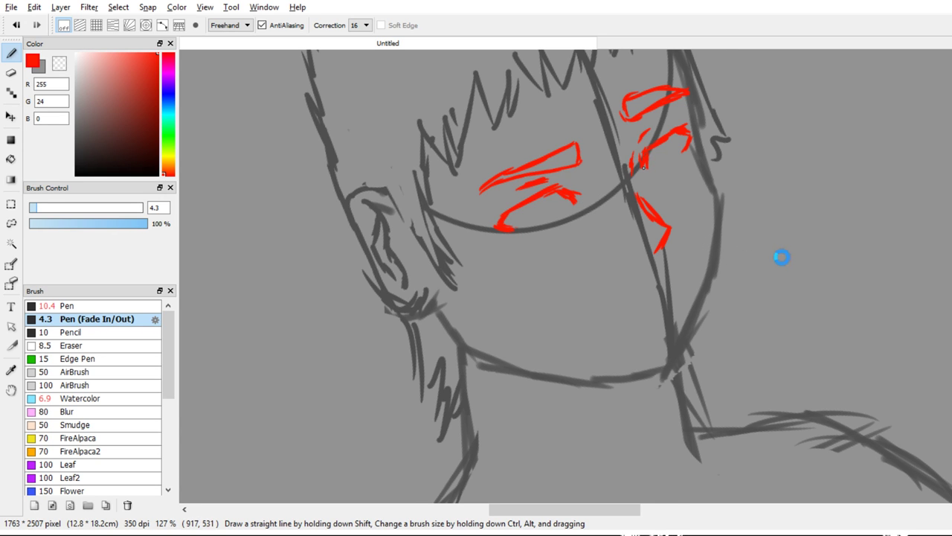
mouse_move(782, 257)
left_mouse_down()
mouse_move(810, 201)
mouse_move(777, 257)
left_mouse_up()
scroll(778, 258, "up", 2)
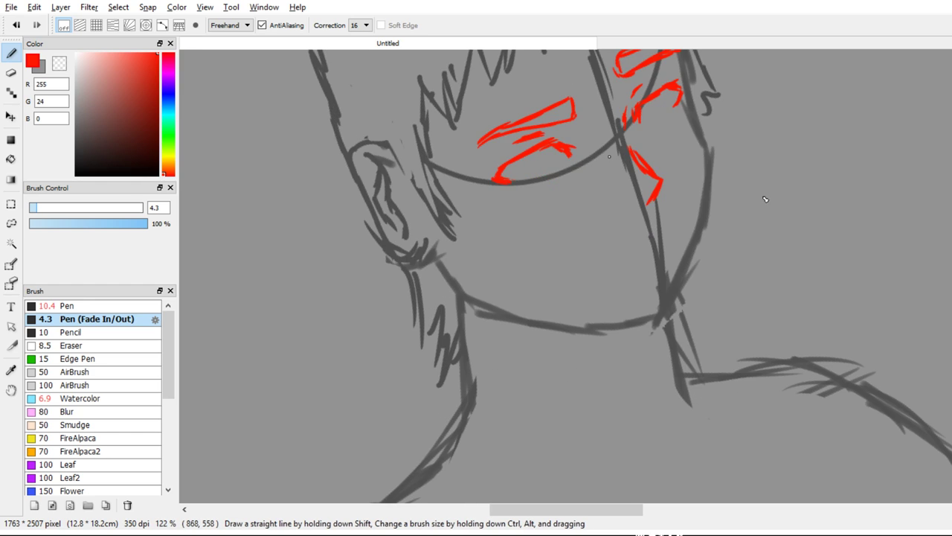
mouse_move(659, 228)
left_mouse_down()
mouse_move(597, 242)
mouse_move(611, 250)
mouse_move(567, 264)
mouse_move(580, 269)
mouse_move(649, 241)
left_mouse_up()
key("ctrl+z")
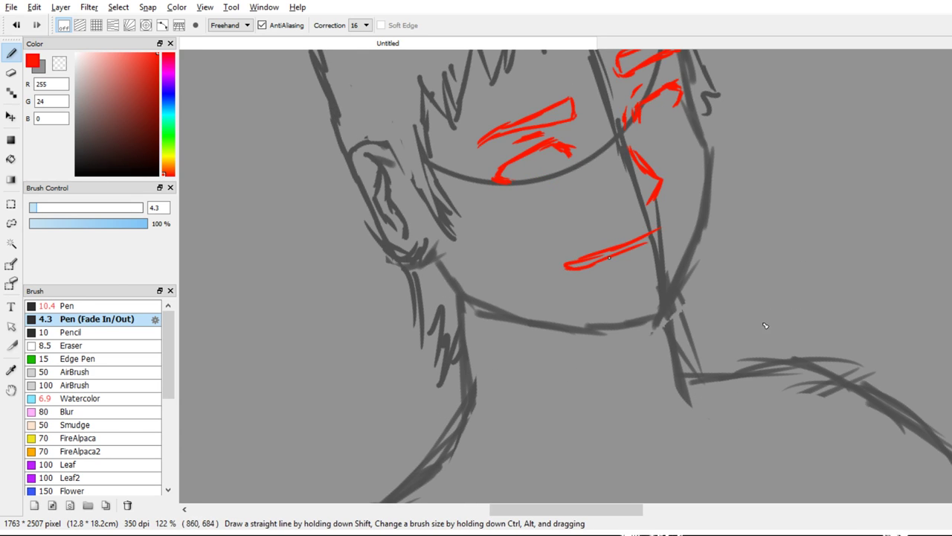
key("ctrl+z")
key("ctrl+z")
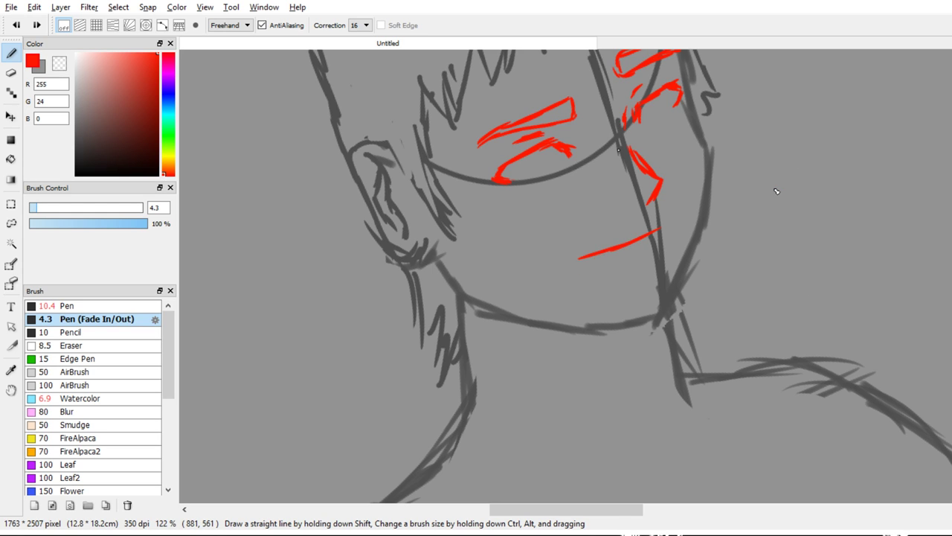
left_click_drag(679, 218, 543, 305)
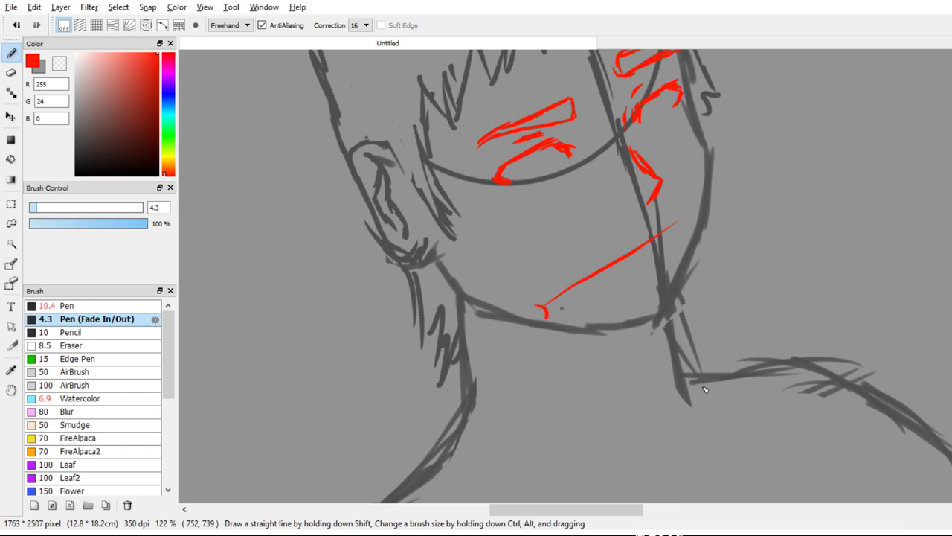
left_click_drag(684, 212, 674, 219)
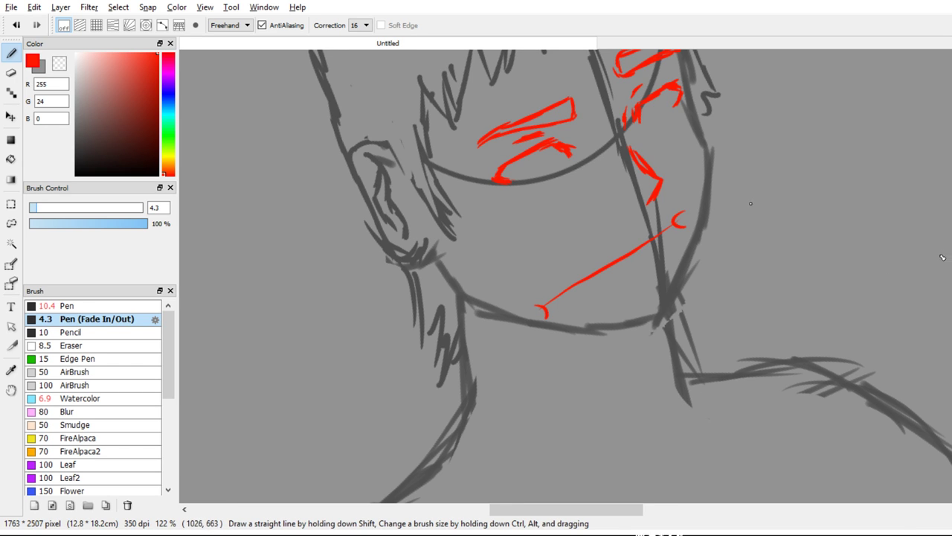
key("ctrl+z")
key("ctrl+z")
key("ctrl+z")
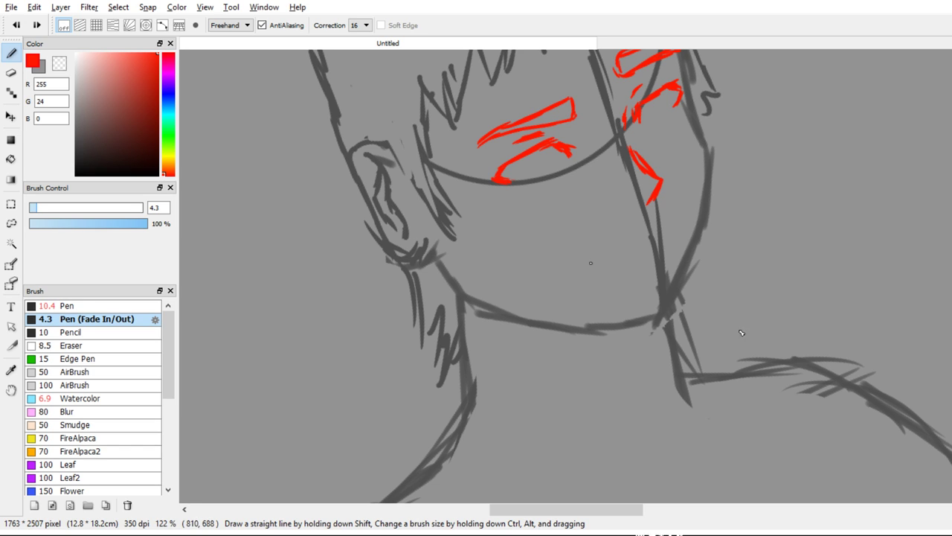
mouse_move(683, 221)
left_mouse_down()
mouse_move(581, 267)
mouse_move(679, 228)
left_mouse_up()
key("ctrl+z")
key("ctrl+z")
key("ctrl+z")
left_click_drag(582, 266, 651, 251)
left_click_drag(676, 227, 658, 246)
key("ctrl+z")
key("ctrl+z")
key("ctrl+z")
key("ctrl+z")
key("ctrl+z")
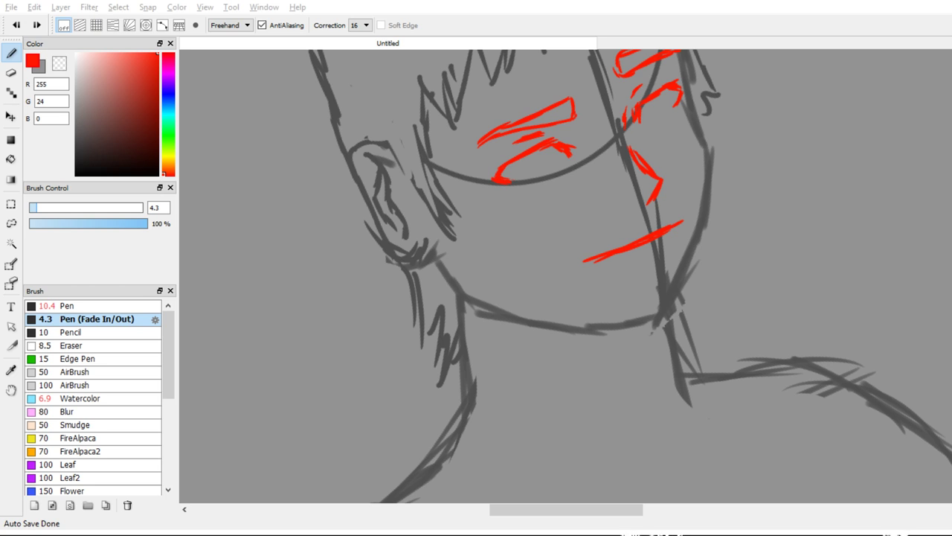
scroll(531, 248, "up", 1)
scroll(618, 322, "up", 1)
key("e")
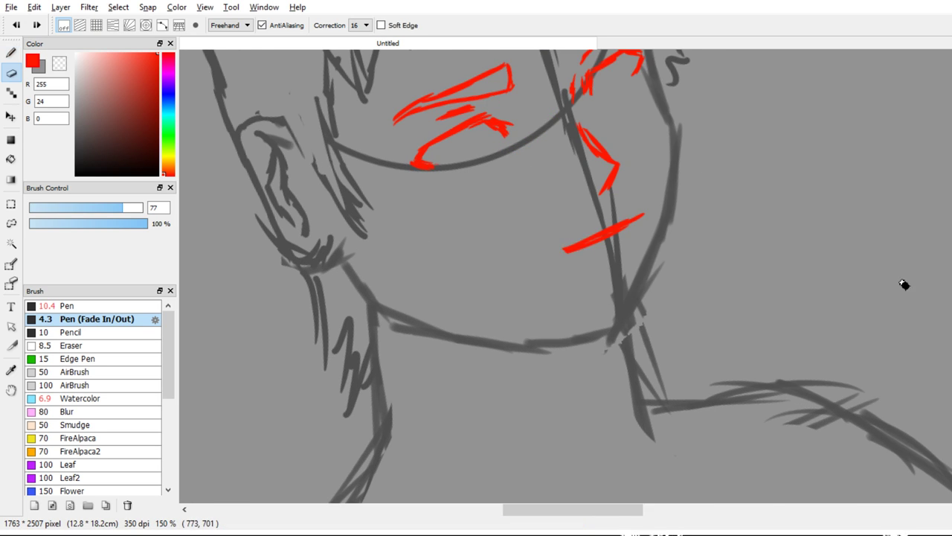
left_click_drag(567, 247, 651, 226)
Draw a short red line along the contour of the far cheek
key("b")
left_click_drag(676, 153, 667, 210)
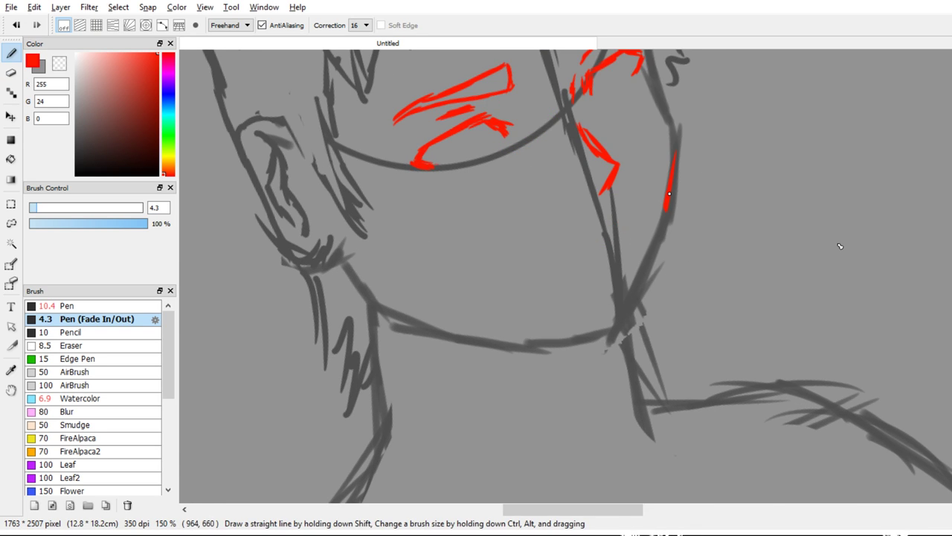
key("ctrl+z")
left_click_drag(675, 146, 665, 196)
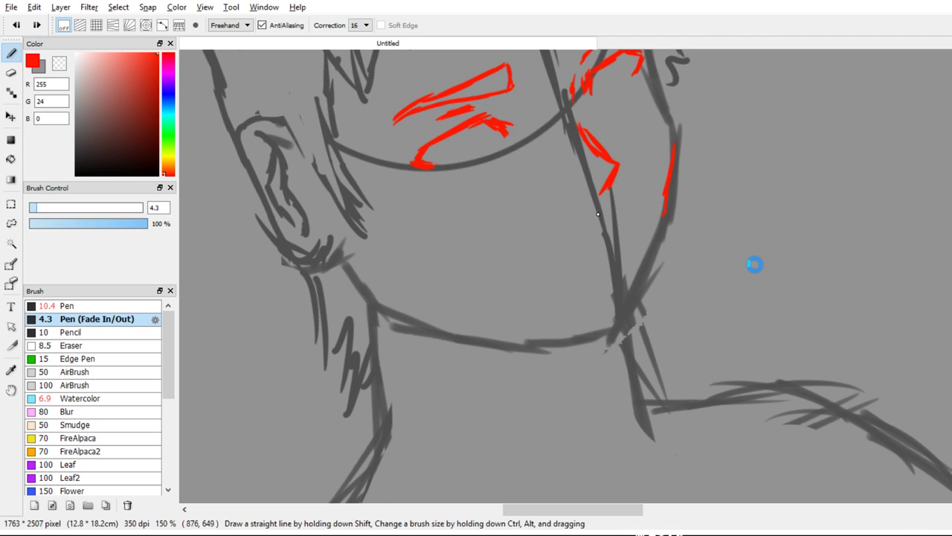
left_click_drag(737, 305, 718, 278)
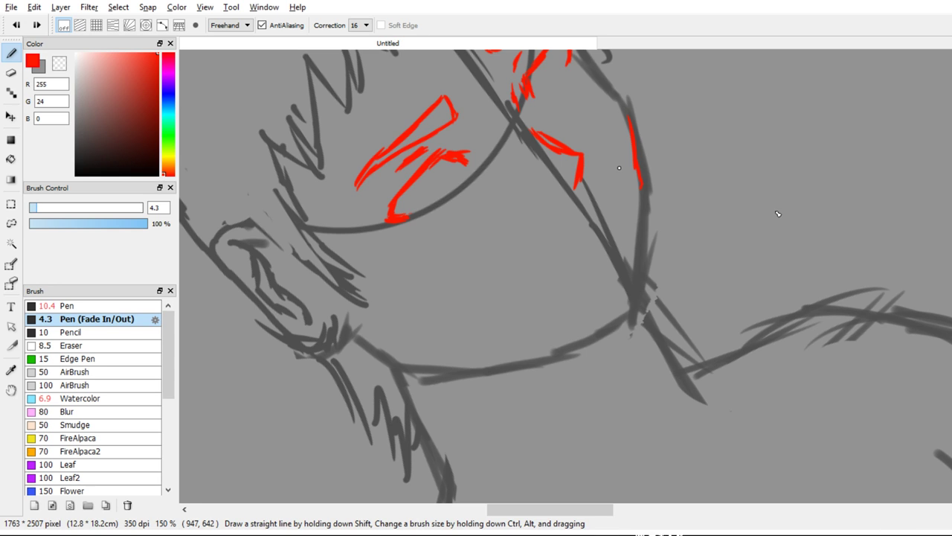
mouse_move(622, 154)
left_mouse_down()
mouse_move(586, 210)
mouse_move(620, 164)
left_mouse_up()
key("ctrl+z")
key("ctrl+z")
scroll(789, 186, "down", 5)
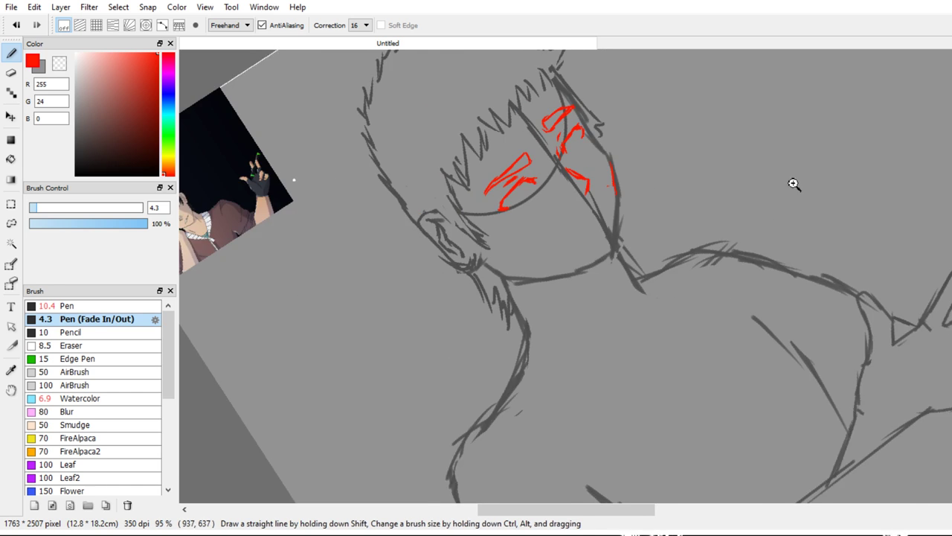
scroll(798, 180, "up", 5)
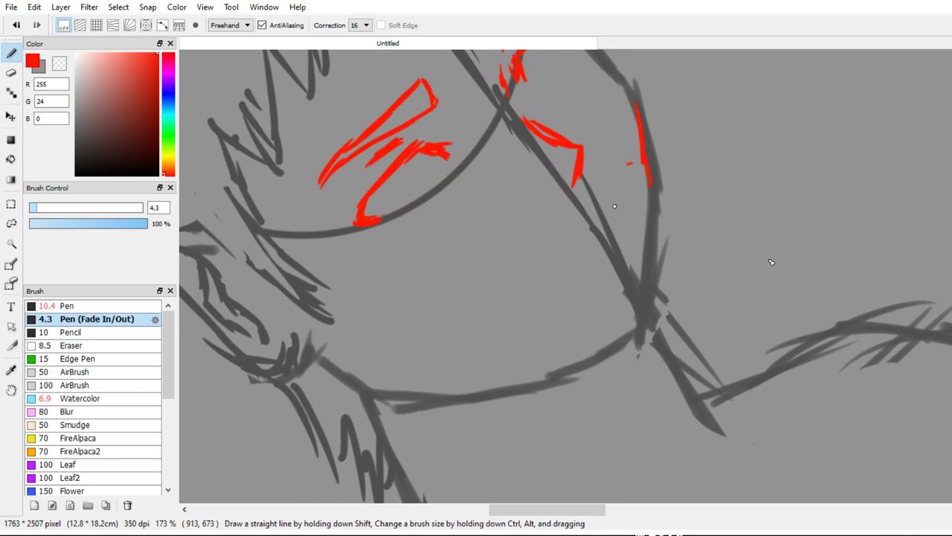
Sketch the mouth in red as a narrow slanted shape below the nose, crossing the face's centre line
mouse_move(612, 216)
left_mouse_down()
mouse_move(628, 191)
mouse_move(526, 312)
mouse_move(610, 279)
mouse_move(640, 161)
mouse_move(622, 188)
left_mouse_up()
key("ctrl+z")
key("ctrl+z")
key("ctrl+z")
key("ctrl+z")
key("ctrl+z")
key("ctrl+z")
key("ctrl+z")
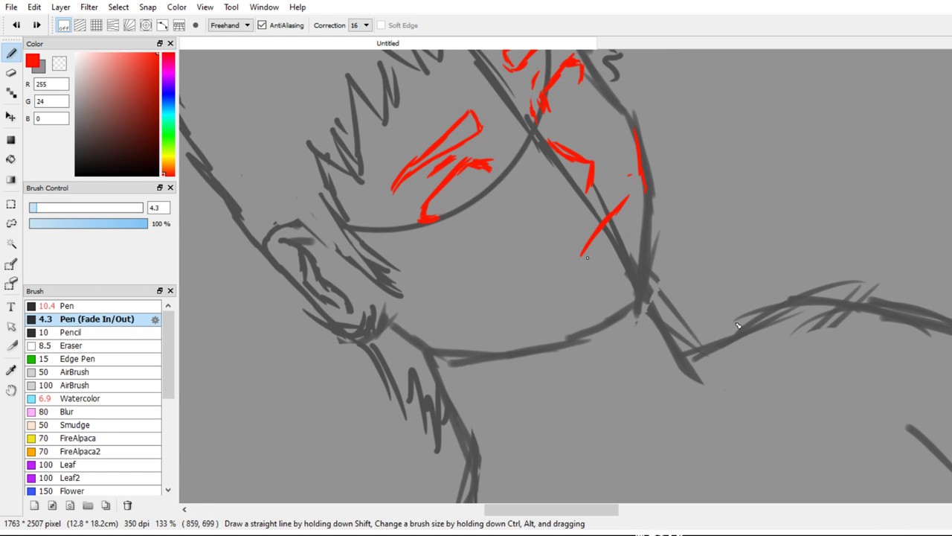
left_click_drag(593, 239, 553, 291)
mouse_move(553, 292)
left_mouse_down()
mouse_move(608, 244)
mouse_move(586, 265)
mouse_move(629, 199)
left_mouse_up()
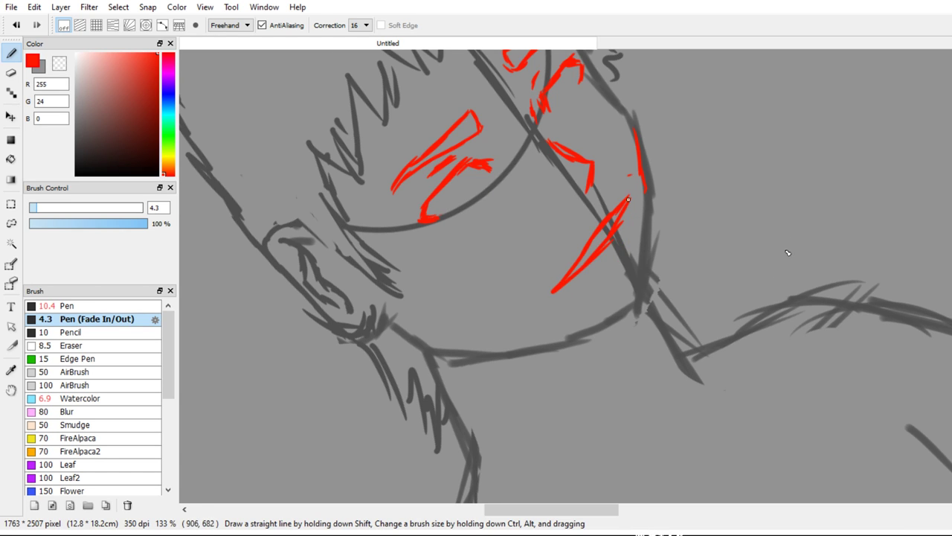
Lasso the red mouth, move it slightly lower on the face and clear the selection
mouse_move(754, 312)
left_mouse_down()
mouse_move(784, 260)
mouse_move(776, 308)
left_mouse_up()
scroll(785, 260, "down", 3)
scroll(776, 308, "up", 2)
key("l")
left_click_drag(525, 289, 471, 307)
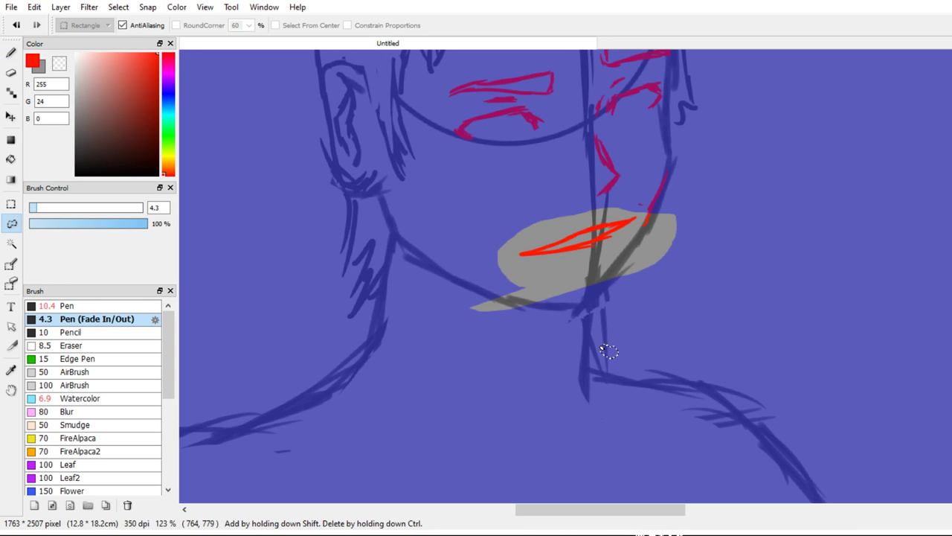
key("v")
left_click_drag(720, 304, 719, 314)
key("ctrl+d")
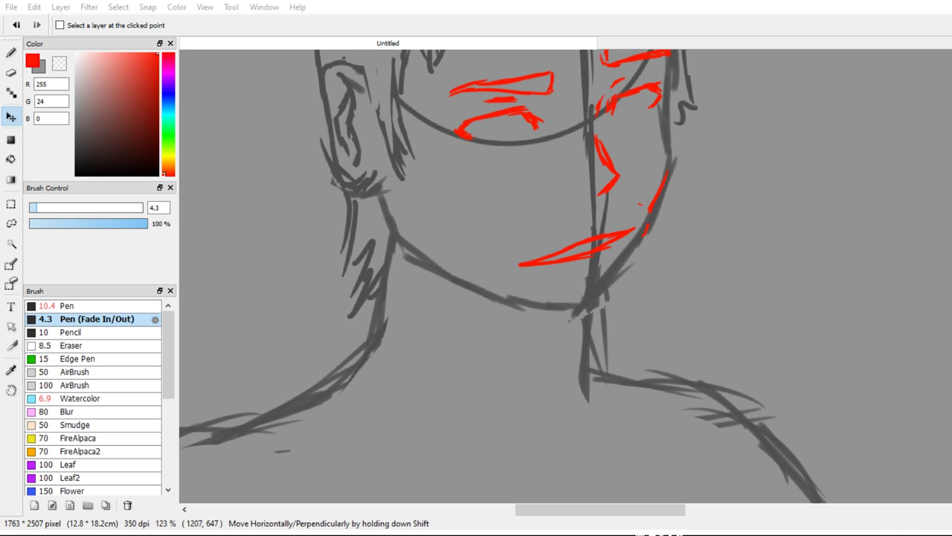
Lasso the grey jaw and chin lines and transform them so the chin sits slightly lower
key("l")
mouse_move(614, 296)
left_mouse_down()
mouse_move(457, 328)
mouse_move(394, 237)
mouse_move(673, 210)
mouse_move(611, 298)
left_mouse_up()
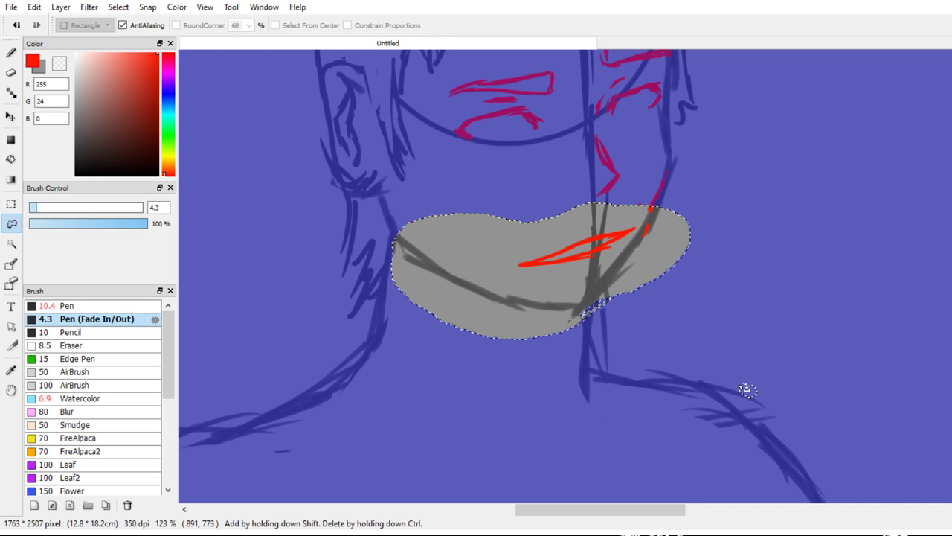
key("ctrl+t")
left_click_drag(675, 403, 684, 421)
key("Return")
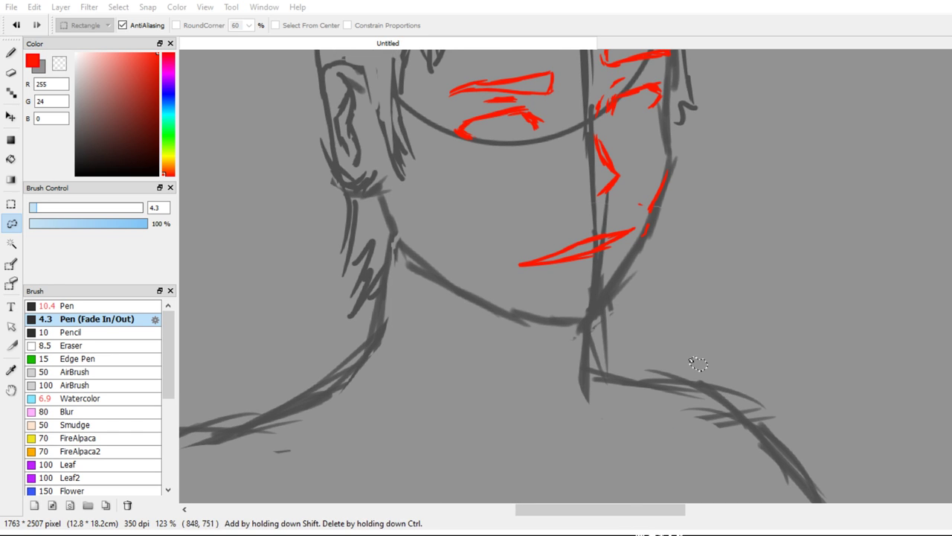
Lasso the mouth again, nudge it slightly closer to the chin and deselect
mouse_move(513, 244)
left_mouse_down()
mouse_move(526, 279)
mouse_move(625, 211)
mouse_move(483, 293)
left_mouse_up()
key("v")
left_click_drag(560, 255, 558, 265)
left_click_drag(698, 332, 700, 325)
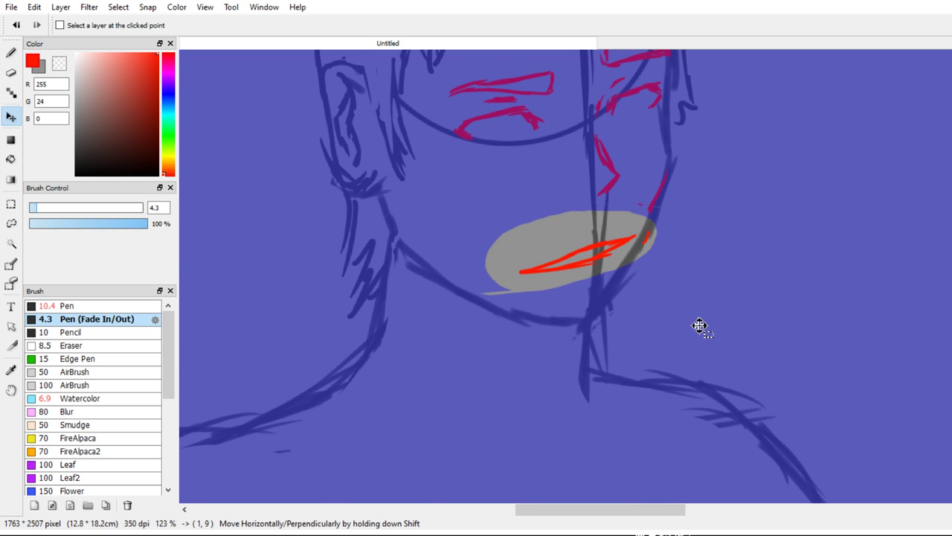
key("ctrl+d")
Erase the red line along the far cheek and return to the Pen (Fade In/Out) brush
key("e")
left_click_drag(661, 248, 671, 247)
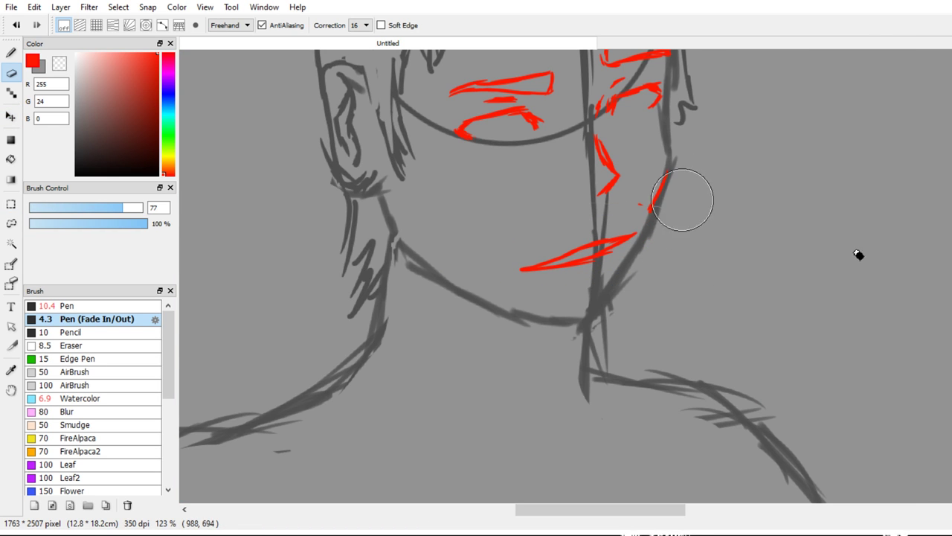
mouse_move(683, 199)
left_mouse_down()
mouse_move(673, 195)
mouse_move(665, 221)
mouse_move(686, 204)
left_mouse_up()
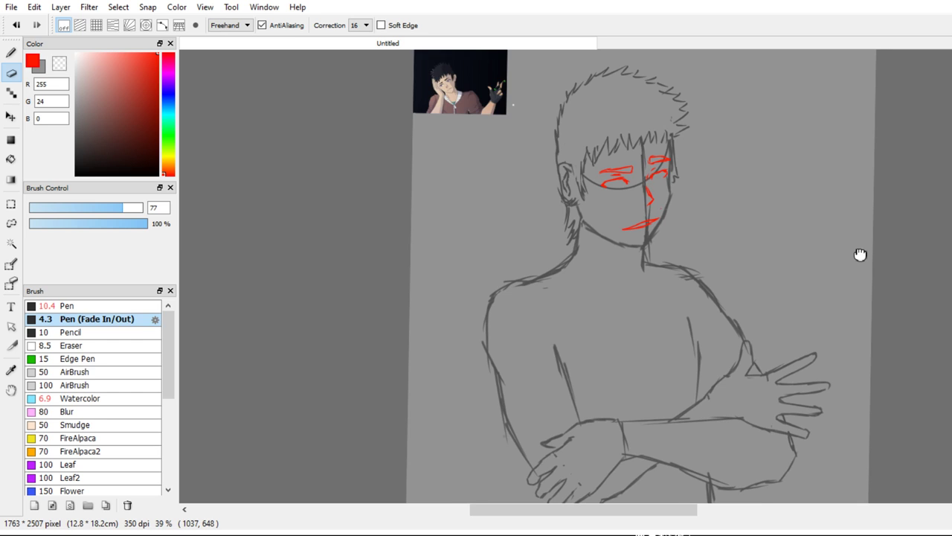
left_click_drag(861, 255, 841, 220)
key("b")
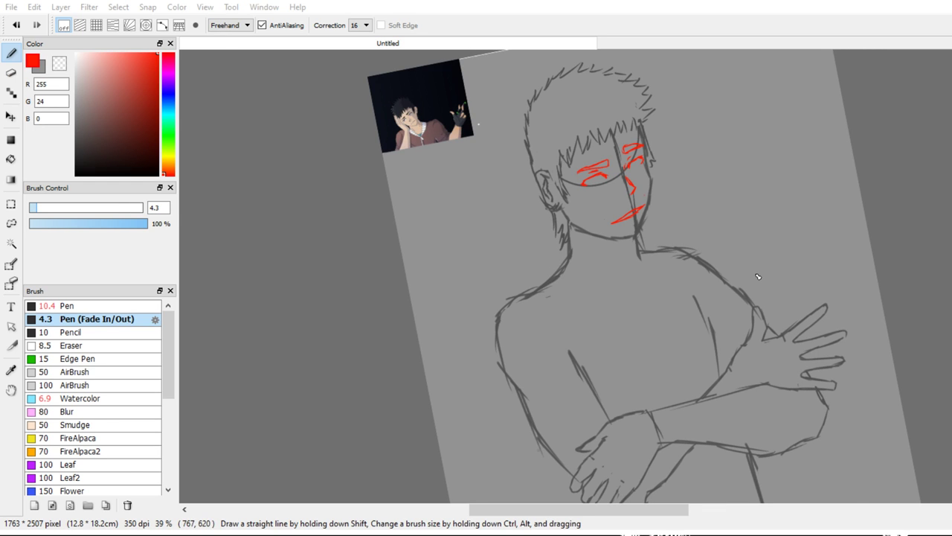
left_click_drag(757, 278, 751, 245)
key("ctrl+z")
mouse_move(765, 295)
left_mouse_down()
mouse_move(762, 209)
mouse_move(709, 251)
left_mouse_up()
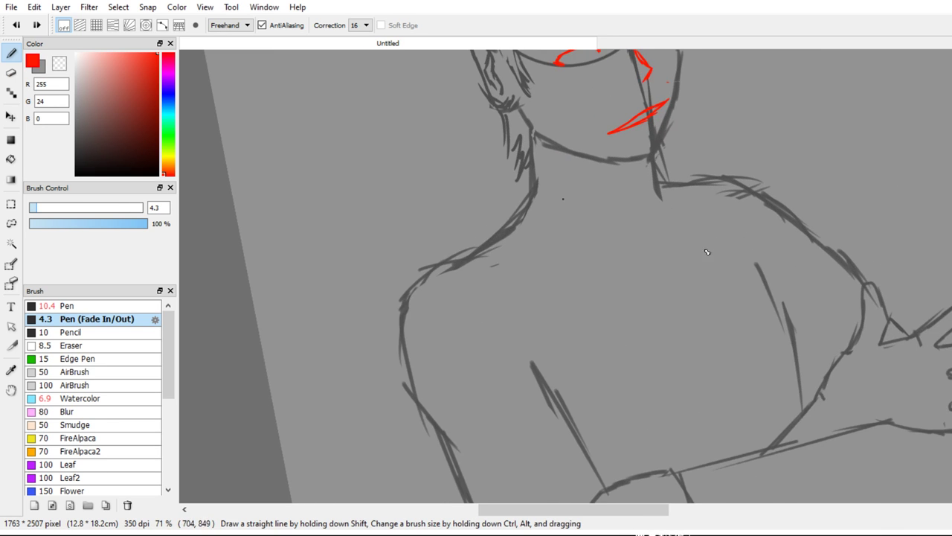
mouse_move(523, 222)
left_mouse_down()
mouse_move(544, 237)
mouse_move(558, 218)
left_mouse_up()
key("ctrl+z")
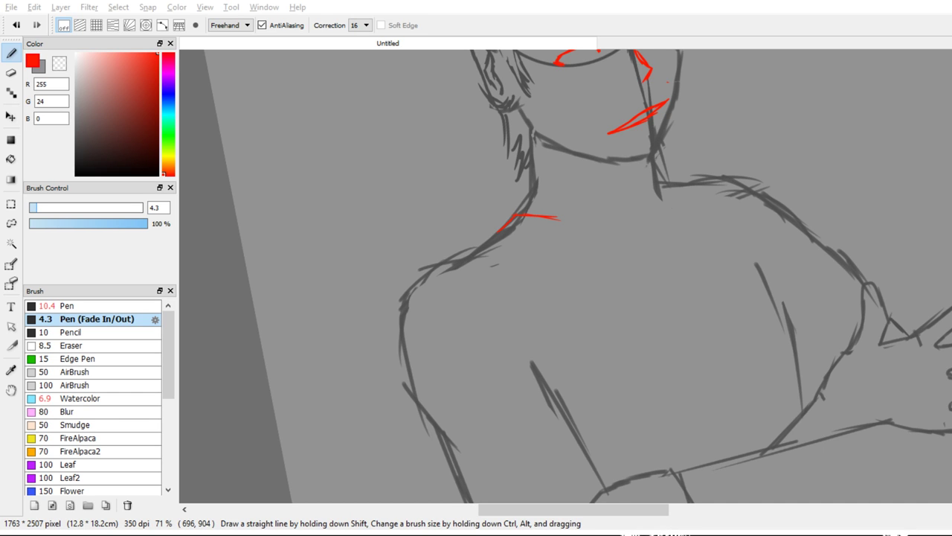
key("ctrl+z")
Sketch the shirt's neckline in red as a double curve around the base of the neck, reaching both shoulders
mouse_move(519, 216)
left_mouse_down()
mouse_move(454, 154)
mouse_move(474, 181)
left_mouse_up()
mouse_move(460, 159)
left_mouse_down()
mouse_move(514, 195)
mouse_move(580, 182)
left_mouse_up()
mouse_move(552, 184)
left_mouse_down()
mouse_move(616, 166)
mouse_move(611, 121)
mouse_move(623, 145)
mouse_move(588, 186)
mouse_move(503, 200)
mouse_move(443, 172)
left_mouse_up()
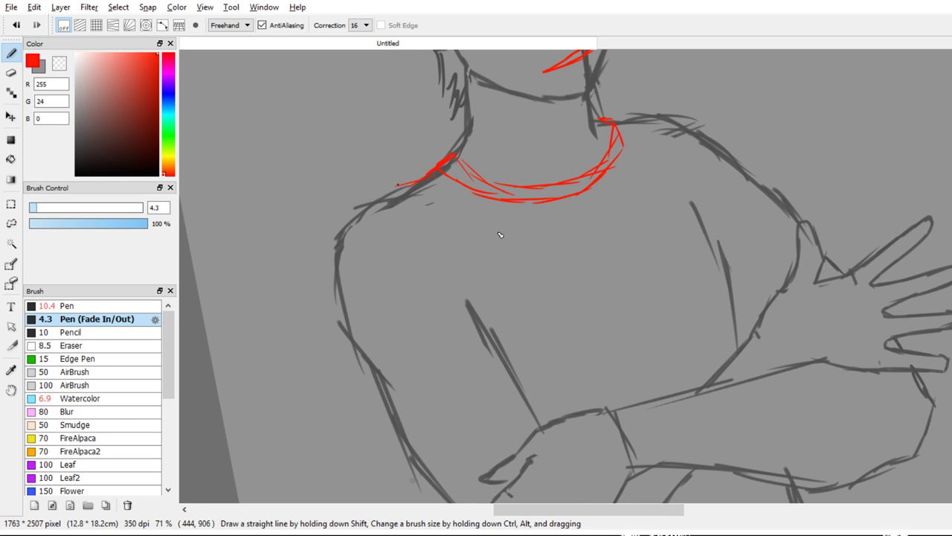
scroll(537, 232, "down", 2)
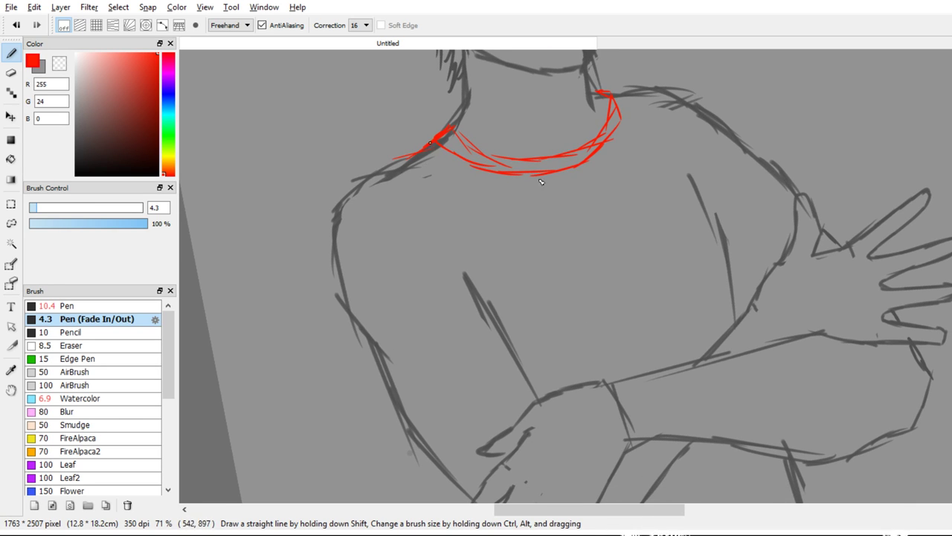
left_click_drag(452, 94, 428, 129)
mouse_move(460, 85)
left_mouse_down()
mouse_move(427, 124)
mouse_move(436, 104)
mouse_move(418, 151)
mouse_move(433, 125)
mouse_move(508, 272)
left_mouse_up()
key("ctrl+z")
key("ctrl+z")
Sketch a garment edge in red from the neckline at the near shoulder down the chest to the crossed forearm
left_click_drag(433, 155, 443, 202)
mouse_move(410, 134)
left_mouse_down()
mouse_move(417, 152)
mouse_move(428, 111)
mouse_move(460, 104)
left_mouse_up()
mouse_move(397, 136)
left_mouse_down()
mouse_move(437, 216)
mouse_move(469, 242)
left_mouse_up()
left_click_drag(436, 204, 505, 265)
left_click_drag(500, 223, 549, 319)
left_click_drag(519, 253, 571, 350)
left_click_drag(703, 428, 662, 294)
left_click_drag(518, 204, 546, 276)
Sketch the jacket's jagged side edge and its folds in red below the near elbow, beside the waist
mouse_move(654, 342)
left_mouse_down()
mouse_move(635, 197)
mouse_move(638, 97)
left_mouse_up()
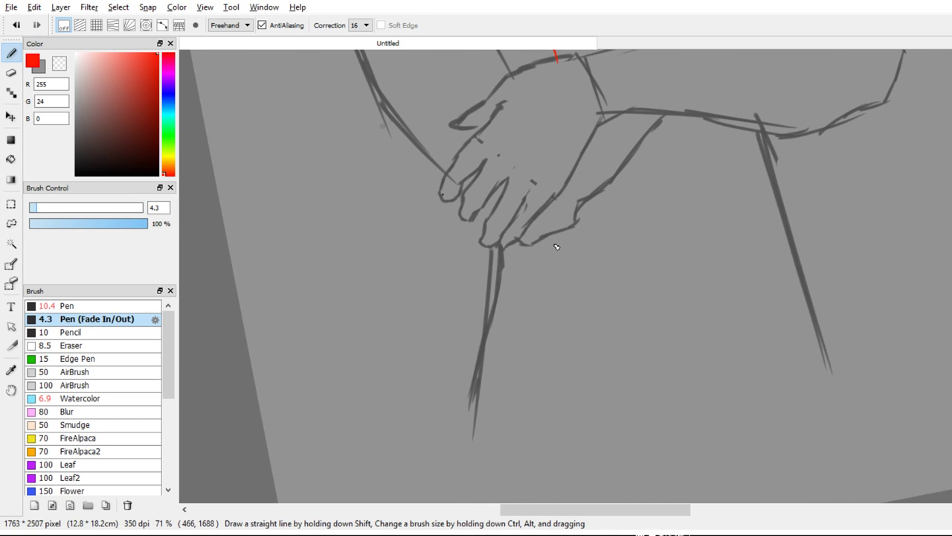
mouse_move(433, 167)
left_mouse_down()
mouse_move(428, 201)
mouse_move(484, 270)
left_mouse_up()
left_click_drag(436, 219, 510, 294)
left_click_drag(437, 234, 421, 305)
left_click_drag(433, 281, 452, 350)
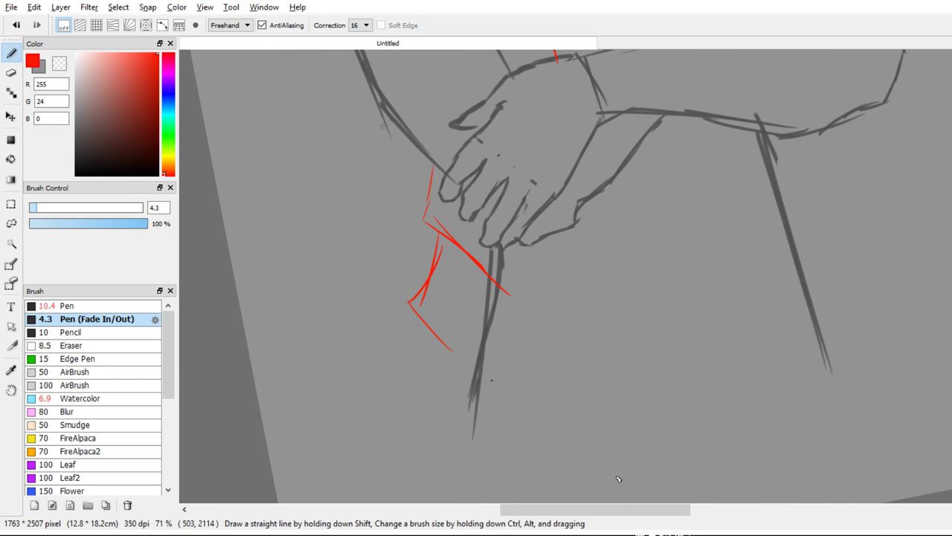
left_click_drag(424, 301, 503, 392)
left_click_drag(445, 316, 445, 378)
left_click_drag(434, 342, 437, 429)
left_click_drag(433, 381, 424, 408)
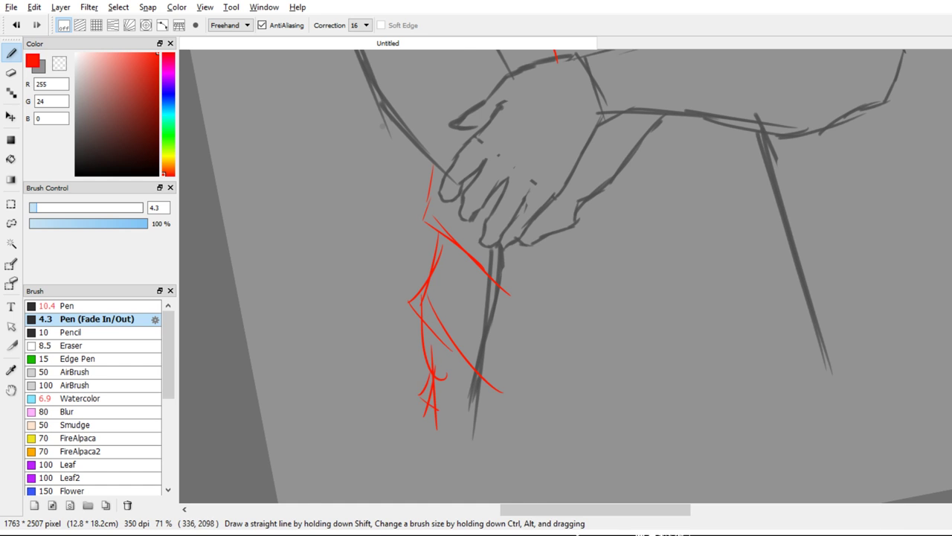
Erase the diagonal fold lines at the jacket's near side and redraw the side edge with shorter red strokes
scroll(617, 498, "down", 4)
scroll(620, 470, "up", 2)
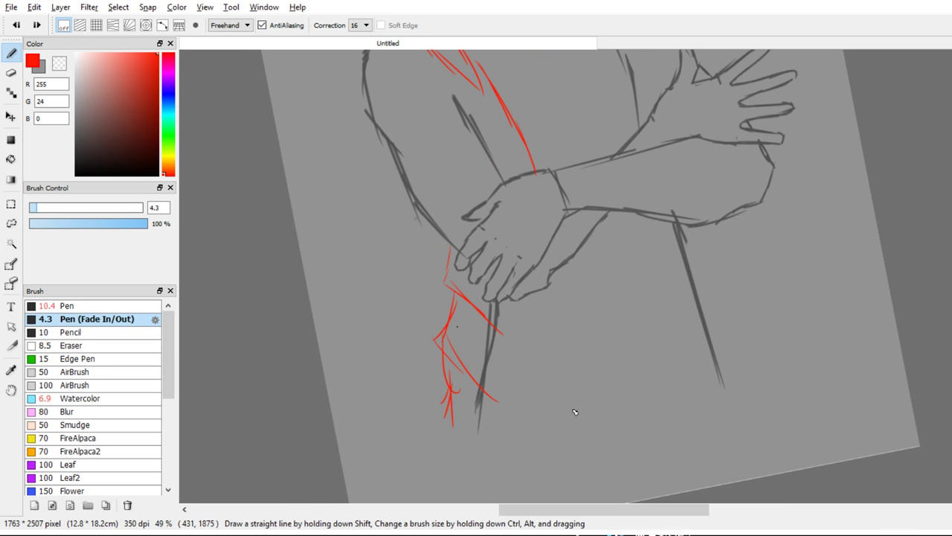
key("e")
left_click_drag(455, 350, 491, 396)
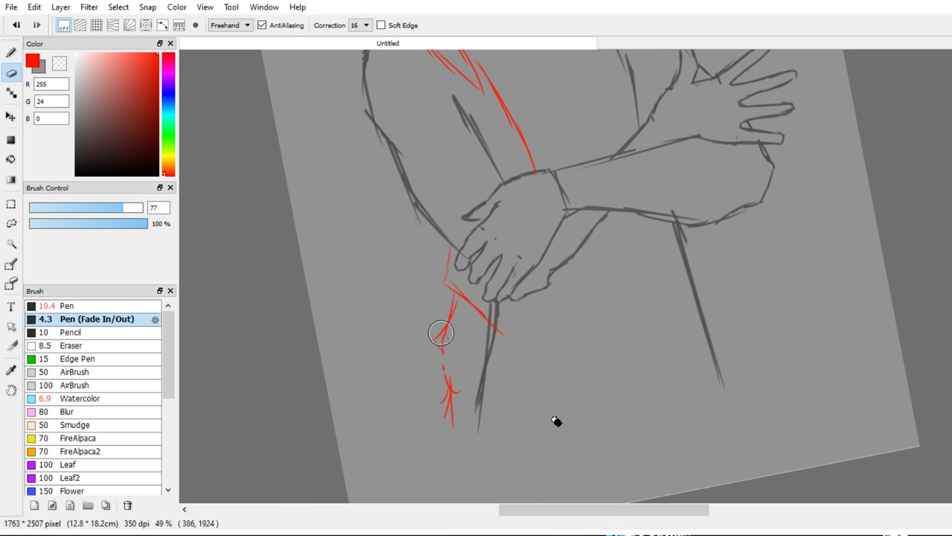
key("b")
left_click_drag(445, 334, 435, 374)
left_click_drag(444, 341, 442, 392)
Sketch the jacket's near front edge in red from below the hand down to a curved double-line hem band
key("space")
left_click_drag(621, 376, 638, 461)
left_click_drag(638, 427, 610, 278)
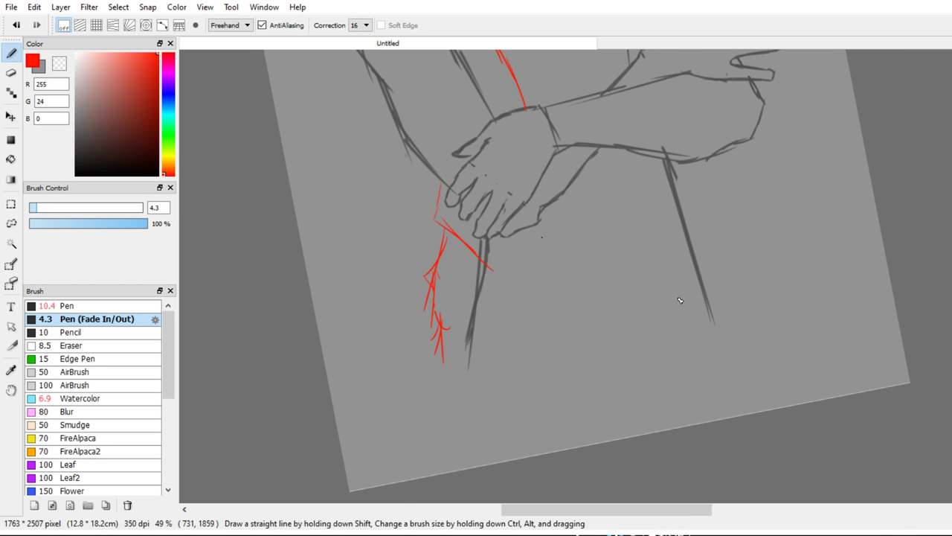
left_click_drag(547, 217, 549, 330)
mouse_move(547, 234)
left_mouse_down()
mouse_move(555, 364)
mouse_move(470, 366)
left_mouse_up()
mouse_move(442, 325)
left_mouse_down()
mouse_move(494, 359)
mouse_move(554, 365)
mouse_move(511, 387)
mouse_move(478, 385)
left_mouse_up()
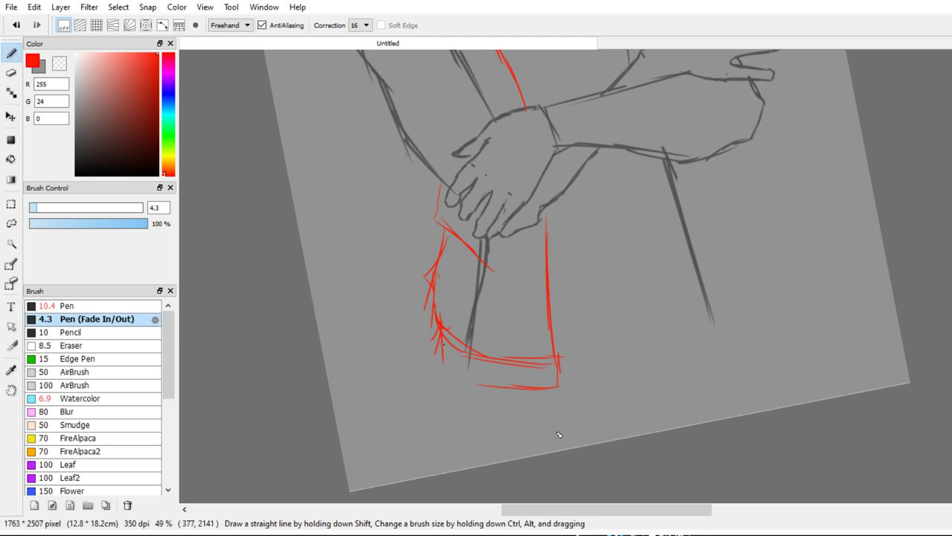
mouse_move(436, 361)
left_mouse_down()
mouse_move(470, 396)
mouse_move(530, 410)
left_mouse_up()
mouse_move(515, 407)
left_mouse_down()
mouse_move(576, 399)
mouse_move(559, 331)
mouse_move(569, 401)
left_mouse_up()
Erase stray red lines inside the jacket's hem band and return to the Pen (Fade In/Out) brush
key("e")
left_click_drag(505, 389, 547, 372)
left_click_drag(510, 288, 513, 396)
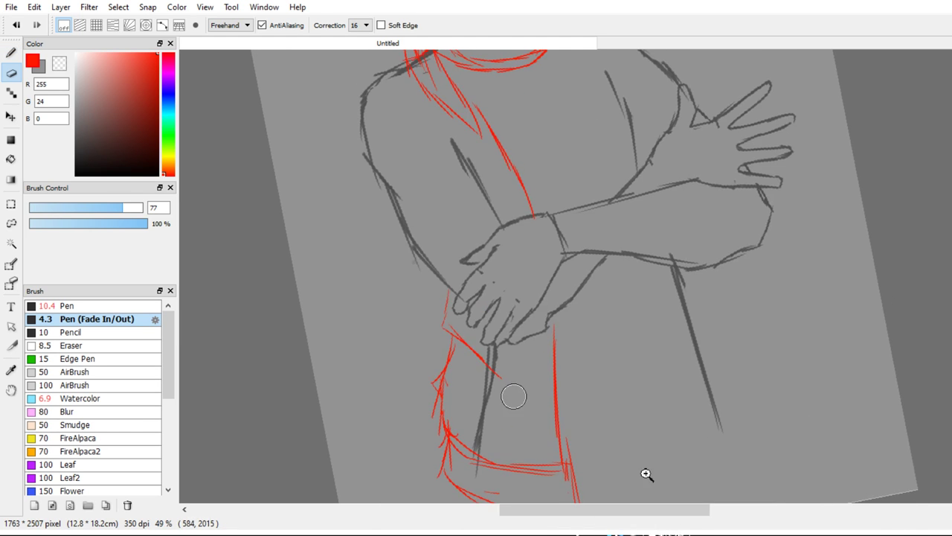
scroll(514, 394, "down", 1)
key("b")
Reinforce the lapel edge down the chest in red and add fold lines inside the collar at the near shoulder
scroll(600, 290, "up", 3)
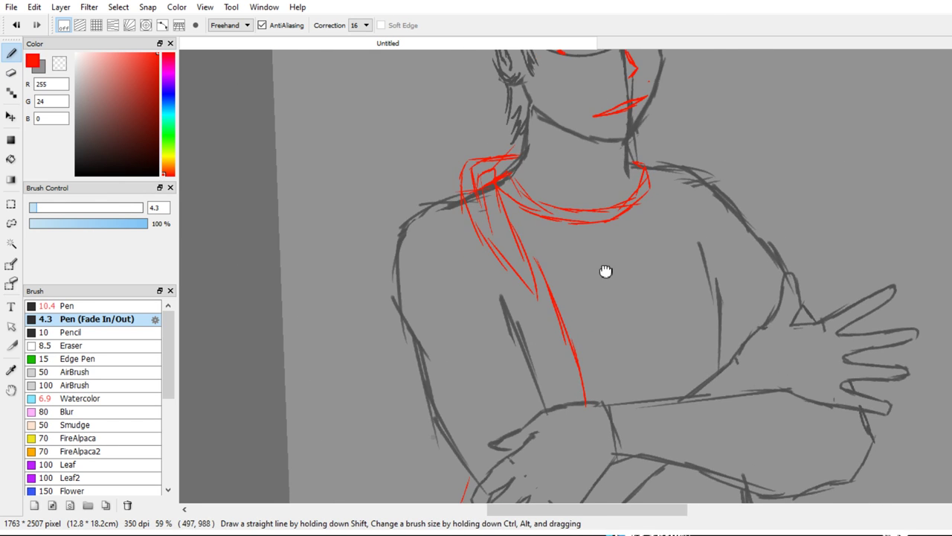
mouse_move(521, 245)
left_mouse_down()
mouse_move(544, 330)
mouse_move(534, 222)
left_mouse_up()
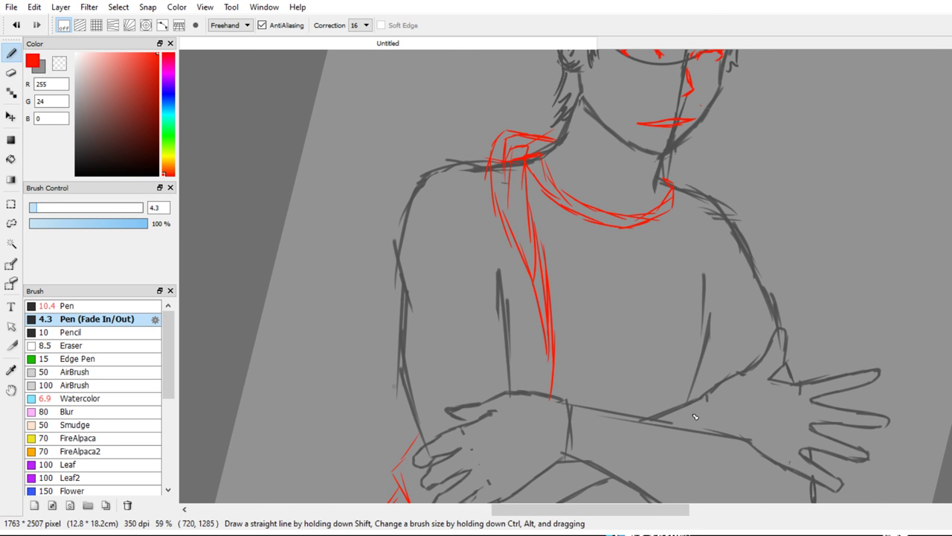
left_click_drag(556, 349, 530, 172)
scroll(641, 276, "up", 3)
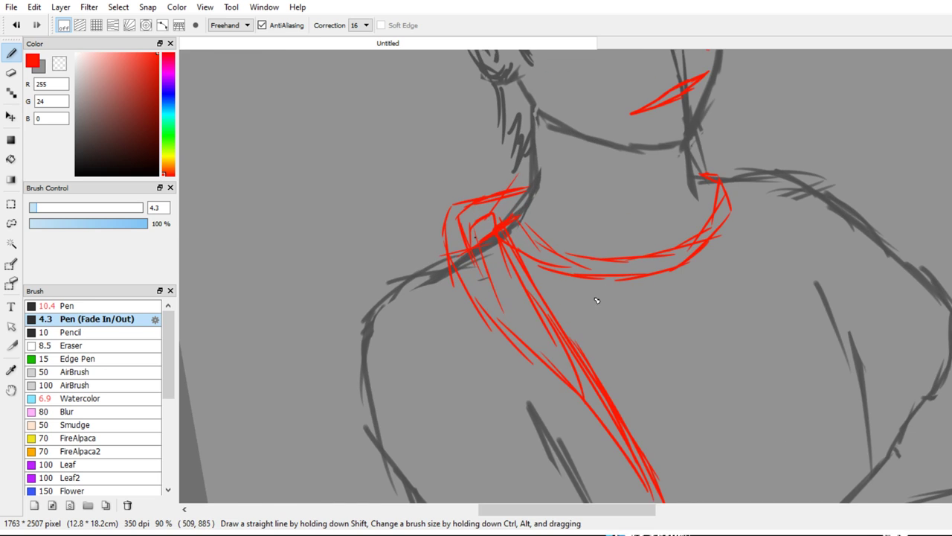
mouse_move(469, 238)
left_mouse_down()
mouse_move(489, 214)
mouse_move(520, 307)
left_mouse_up()
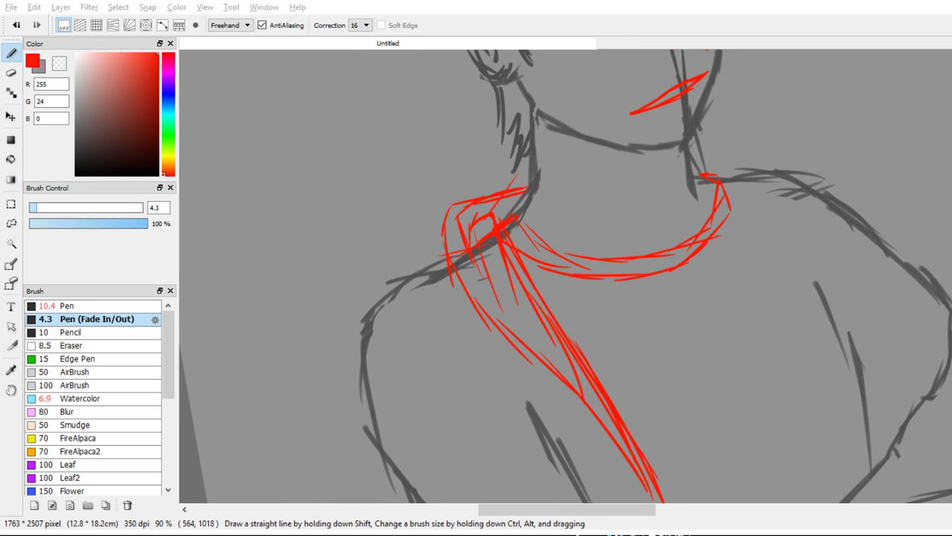
Sketch the jacket's near shoulder line in red from the collar outward, with crease lines running in from the shoulder point
left_click_drag(557, 305, 571, 168)
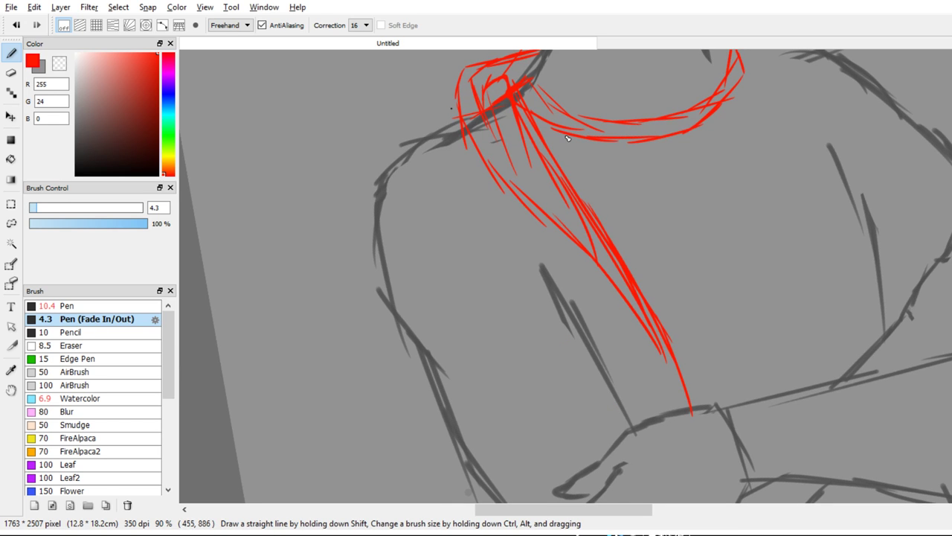
mouse_move(458, 124)
left_mouse_down()
mouse_move(372, 175)
mouse_move(450, 202)
left_mouse_up()
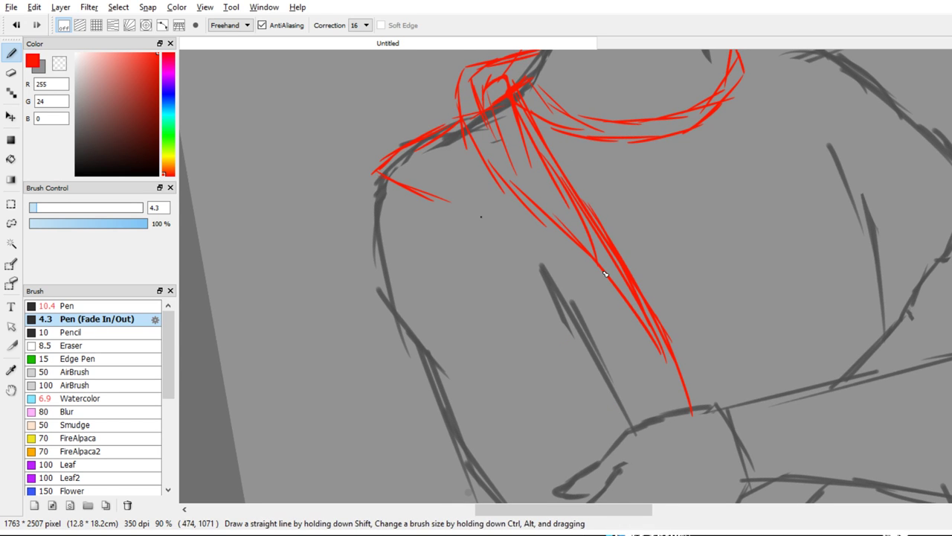
left_click_drag(402, 170, 484, 220)
Sketch crease strokes at the near armpit and the sleeve's inner edge down to the crossed hand in red
mouse_move(564, 267)
left_mouse_down()
mouse_move(503, 225)
mouse_move(492, 237)
mouse_move(507, 299)
left_mouse_up()
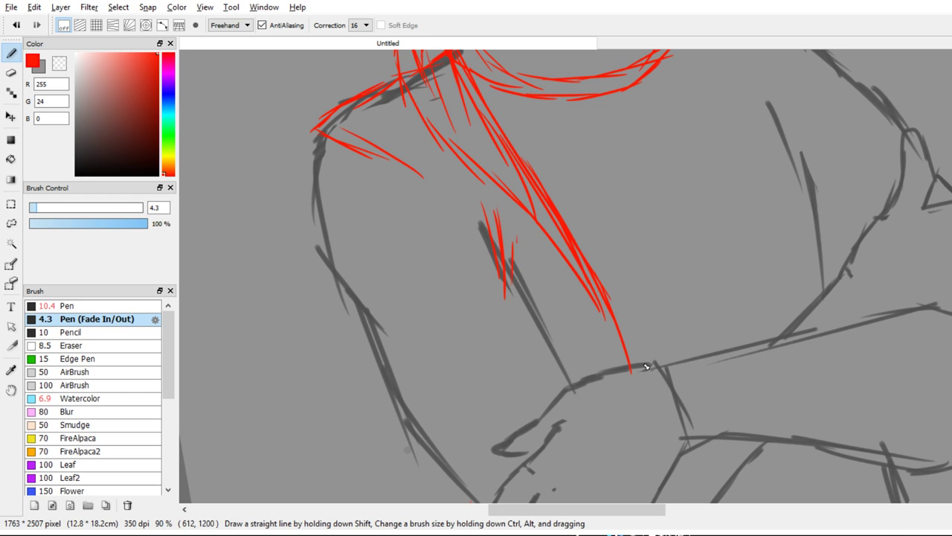
mouse_move(516, 242)
left_mouse_down()
mouse_move(514, 307)
mouse_move(574, 405)
left_mouse_up()
key("ctrl+z")
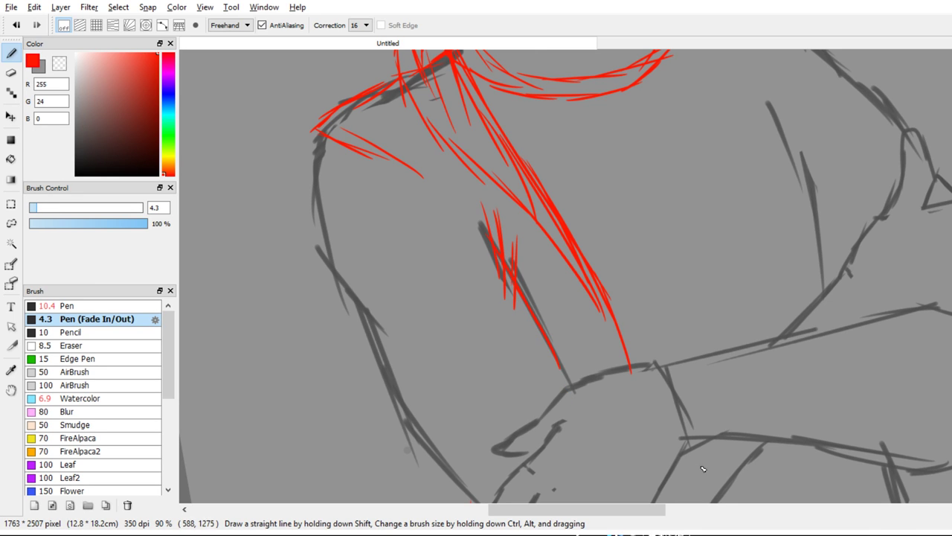
Sketch the near sleeve's outer contour in red from shoulder to mid-arm, with one diagonal line across the sleeve and small folds
mouse_move(318, 135)
left_mouse_down()
mouse_move(328, 282)
mouse_move(328, 260)
mouse_move(349, 292)
mouse_move(382, 315)
left_mouse_up()
left_click_drag(359, 322, 470, 247)
left_click_drag(474, 398, 497, 312)
mouse_move(394, 234)
left_mouse_down()
mouse_move(392, 274)
mouse_move(484, 210)
left_mouse_up()
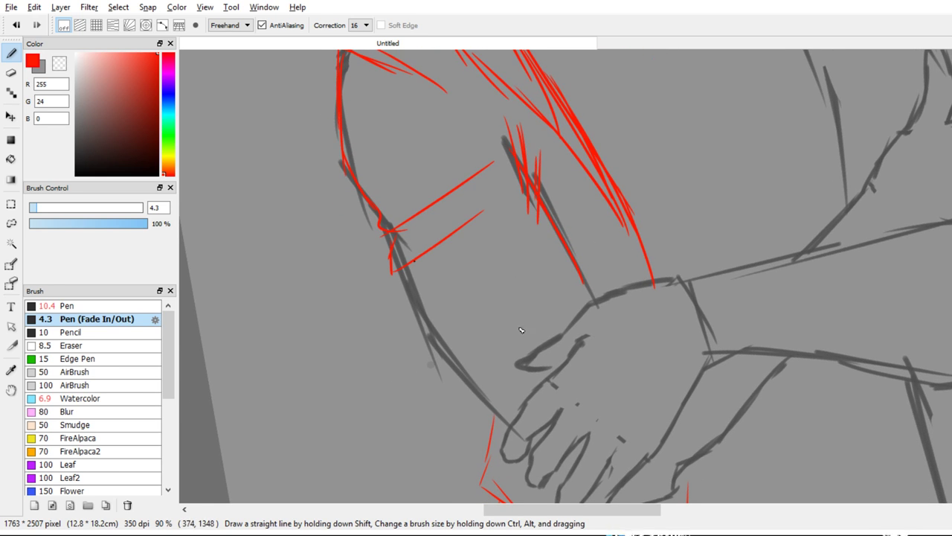
key("ctrl+z")
left_click_drag(394, 237, 407, 254)
Continue the near sleeve's outer contour in red down the lower arm to the fingertips of the crossed hand
left_click_drag(537, 396, 545, 186)
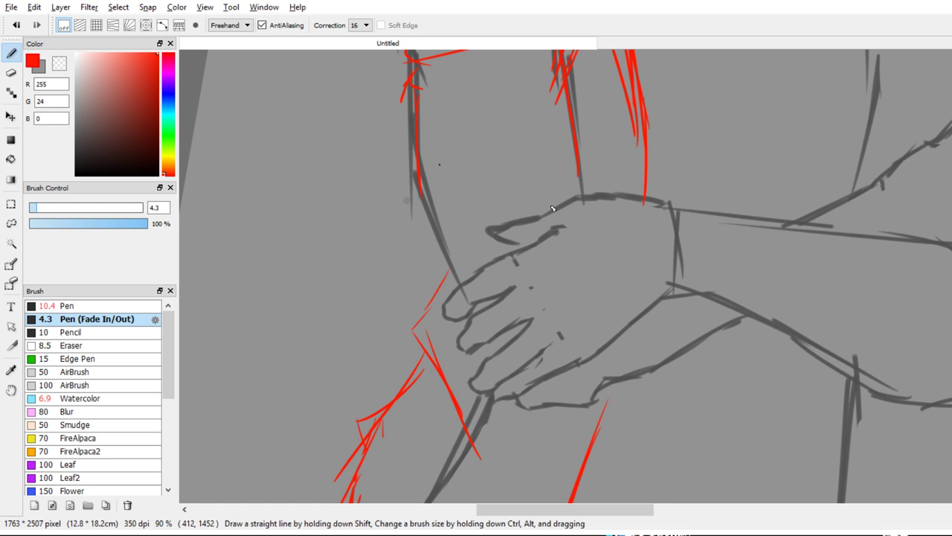
mouse_move(418, 133)
left_mouse_down()
mouse_move(426, 215)
mouse_move(448, 273)
left_mouse_up()
left_click_drag(435, 233, 456, 288)
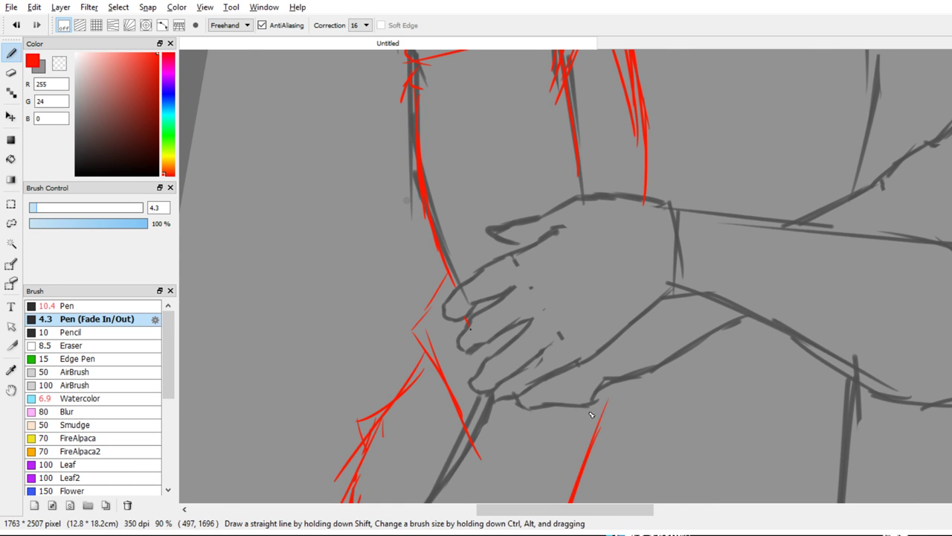
Sketch crease lines in red across the near sleeve from the elbow toward the thumb, undoing the unwanted stroke
mouse_move(593, 416)
left_mouse_down()
mouse_move(603, 326)
mouse_move(578, 386)
mouse_move(602, 438)
left_mouse_up()
scroll(601, 440, "up", 2)
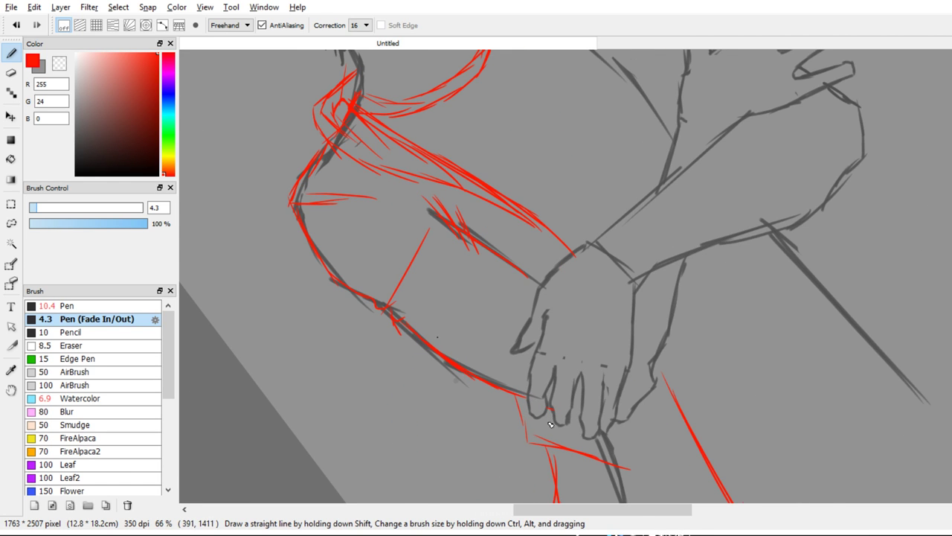
left_click_drag(492, 306, 462, 366)
key("ctrl+z")
left_click_drag(545, 435, 477, 396)
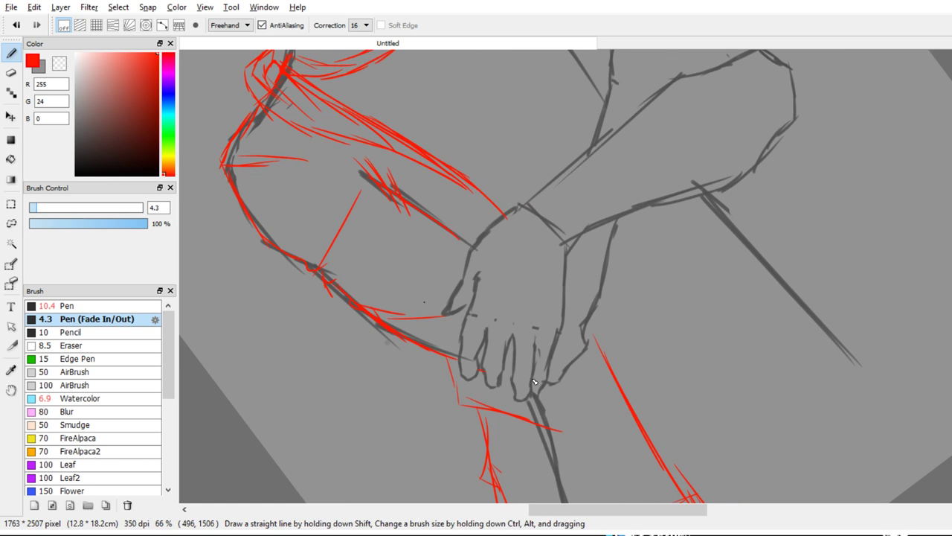
key("e")
key("bracketleft")
key("bracketleft")
key("bracketleft")
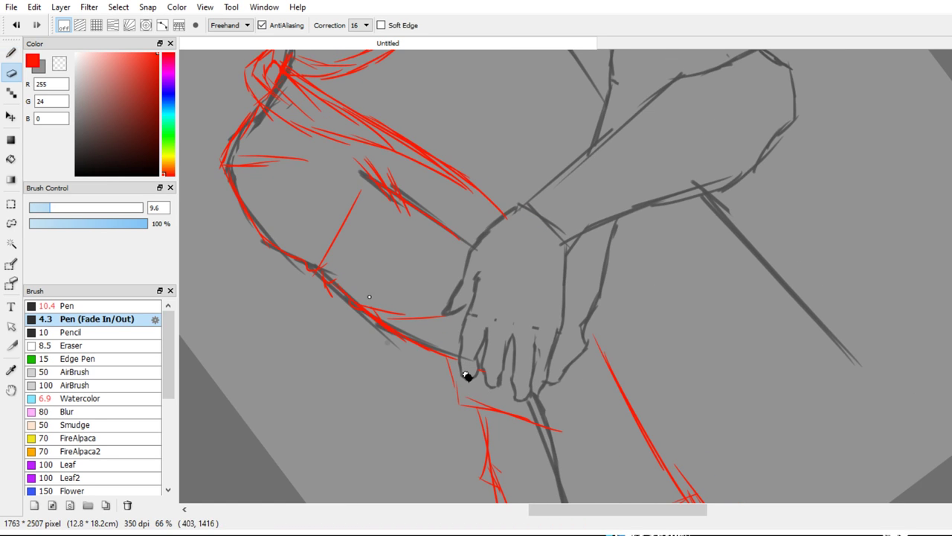
key("bracketright")
key("bracketright")
key("b")
Sketch the sleeve outline and its folds in red on the forearm section showing behind the near hand
left_click_drag(544, 363, 494, 312)
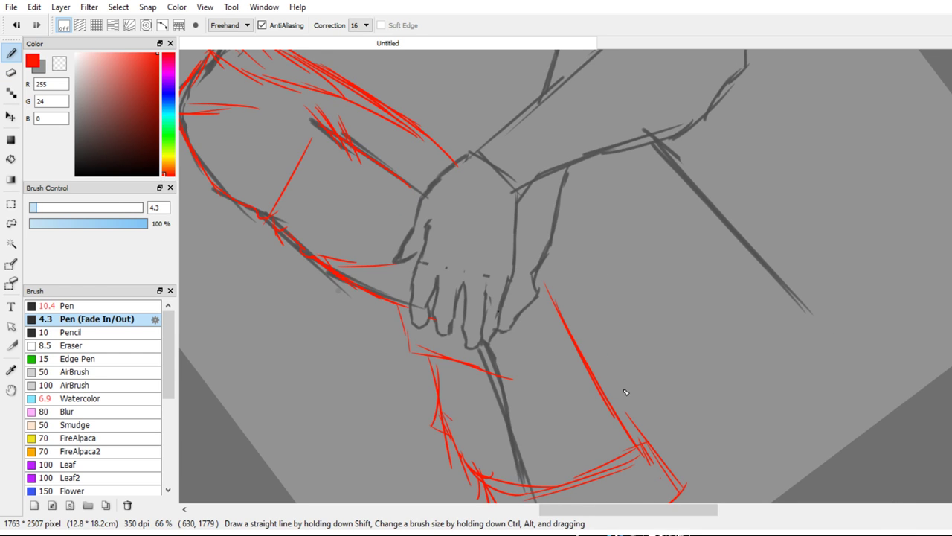
mouse_move(518, 227)
left_mouse_down()
mouse_move(501, 325)
mouse_move(525, 280)
mouse_move(527, 309)
left_mouse_up()
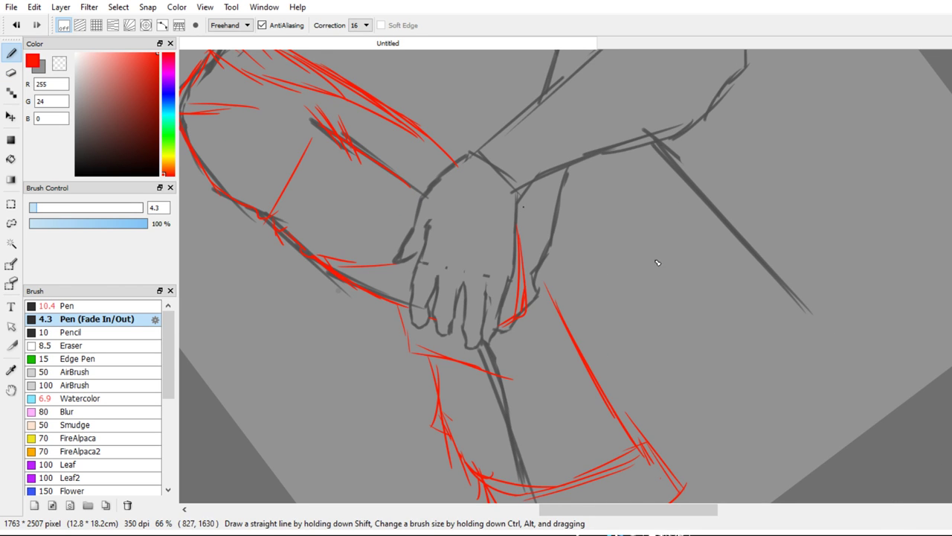
left_click_drag(521, 208, 534, 286)
left_click_drag(547, 253, 537, 288)
mouse_move(531, 214)
left_mouse_down()
mouse_move(541, 257)
mouse_move(545, 249)
left_mouse_up()
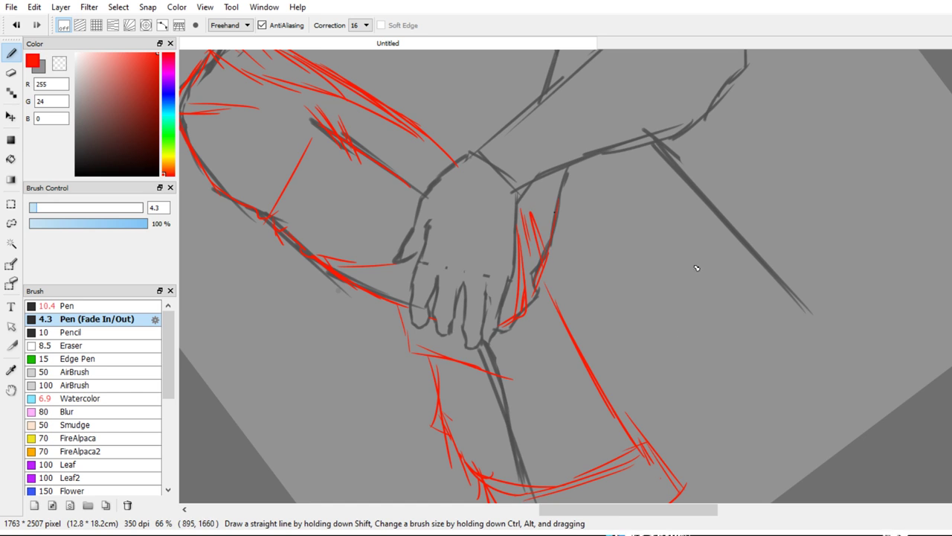
left_click_drag(571, 162, 548, 250)
Sketch the jacket's far front edge in red from the neckline at the far shoulder down the chest
left_click_drag(720, 173, 666, 325)
scroll(649, 257, "up", 2)
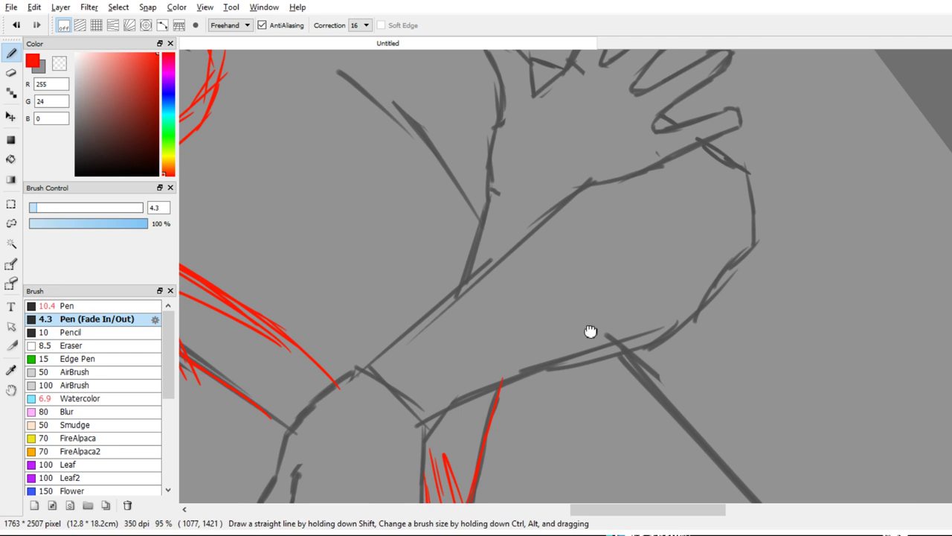
scroll(588, 329, "down", 4)
scroll(621, 195, "up", 3)
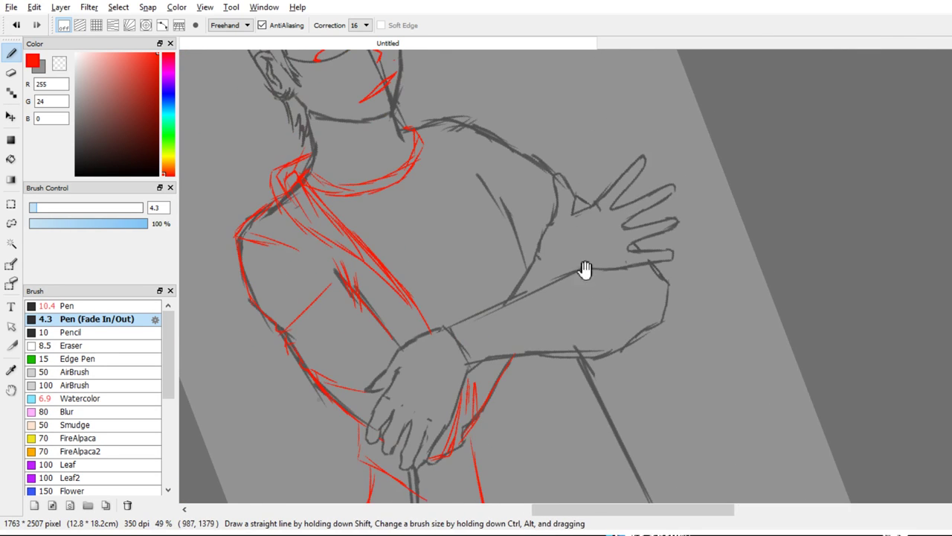
mouse_move(410, 102)
left_mouse_down()
mouse_move(432, 109)
mouse_move(454, 206)
mouse_move(452, 111)
mouse_move(460, 213)
left_mouse_up()
left_click_drag(457, 140, 467, 236)
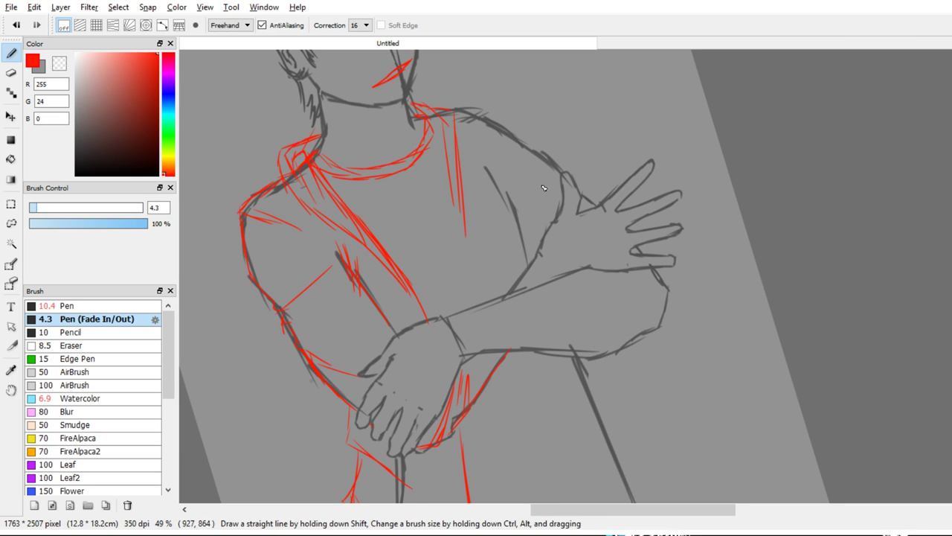
left_click_drag(427, 124, 458, 224)
left_click_drag(452, 183, 498, 275)
left_click_drag(473, 232, 494, 279)
Sketch diagonal crease strokes in red around the far armpit
left_click_drag(479, 162, 514, 214)
left_click_drag(481, 174, 496, 192)
left_click_drag(495, 148, 520, 240)
mouse_move(479, 187)
left_mouse_down()
mouse_move(518, 261)
mouse_move(466, 174)
left_mouse_up()
Extend the jacket's far front edge in red to the crossed forearm and continue it below the arm toward the hem
mouse_move(495, 279)
left_mouse_down()
mouse_move(488, 211)
mouse_move(562, 336)
left_mouse_up()
left_click_drag(490, 198, 572, 359)
scroll(715, 445, "down", 2)
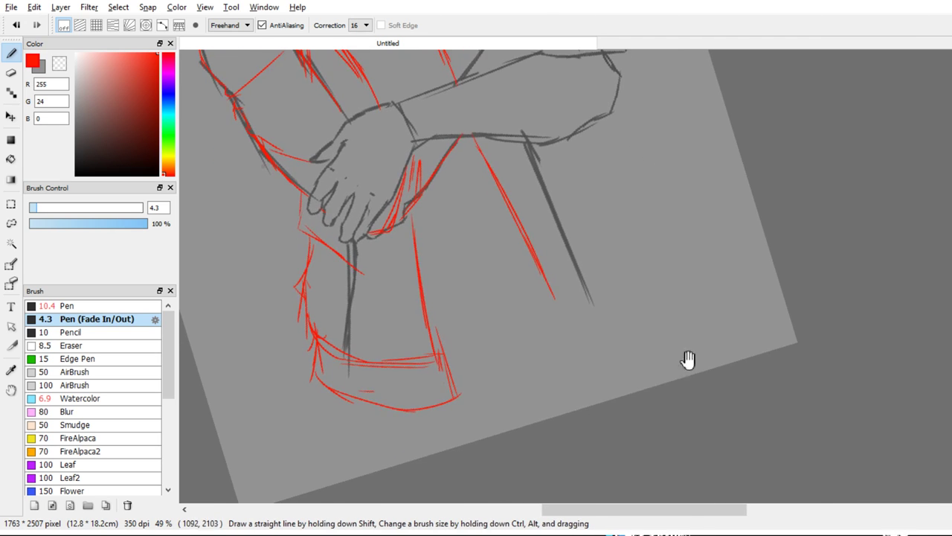
left_click_drag(539, 274, 566, 335)
Sketch the jacket's far side outline and closing hem band in red below the far elbow
mouse_move(585, 287)
left_mouse_down()
mouse_move(564, 305)
mouse_move(604, 269)
mouse_move(606, 228)
mouse_move(559, 186)
mouse_move(552, 150)
mouse_move(579, 223)
left_mouse_up()
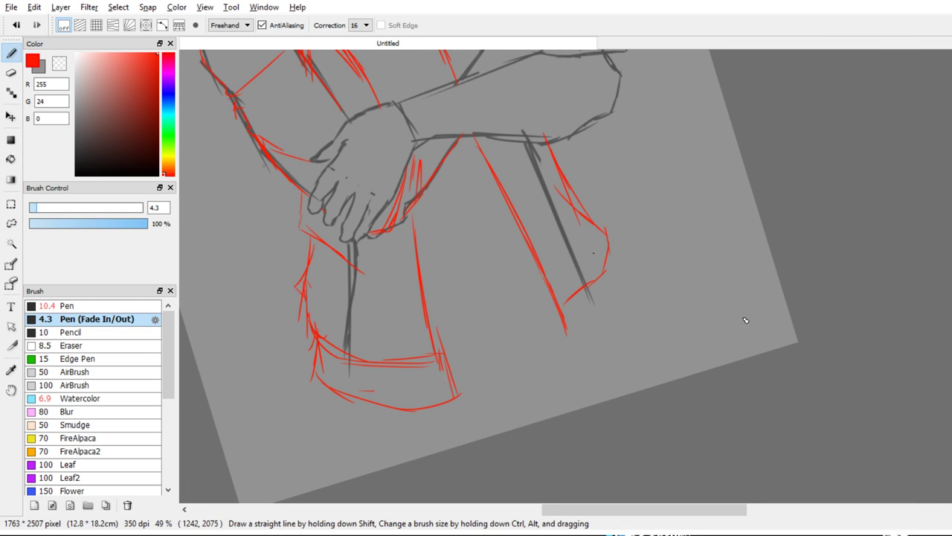
mouse_move(603, 258)
left_mouse_down()
mouse_move(619, 291)
mouse_move(597, 333)
mouse_move(571, 343)
mouse_move(558, 286)
left_mouse_up()
mouse_move(561, 299)
left_mouse_down()
mouse_move(575, 343)
mouse_move(540, 248)
left_mouse_up()
left_click_drag(480, 122, 518, 206)
Sketch the jacket's far shoulder and upper sleeve contour in red, with fold lines along the upper arm
scroll(649, 256, "up", 3)
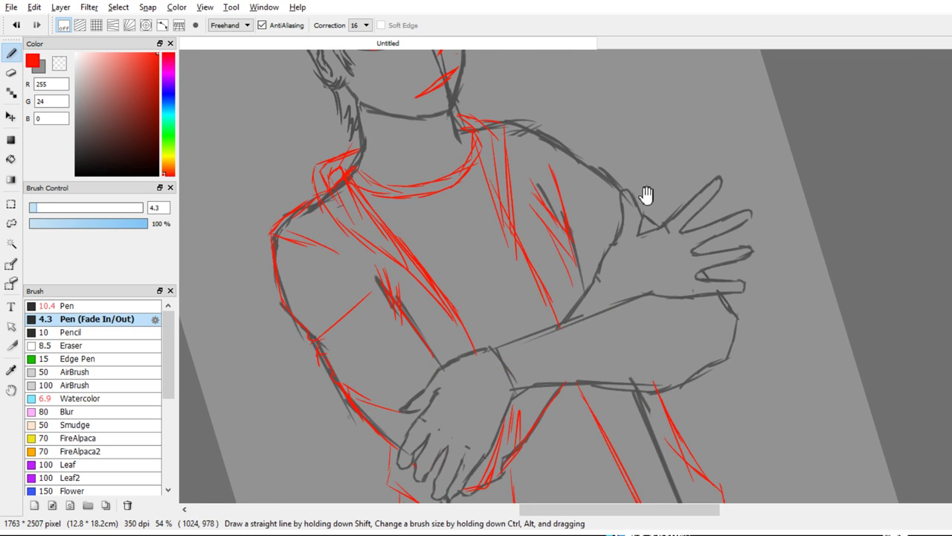
left_click_drag(550, 123, 575, 177)
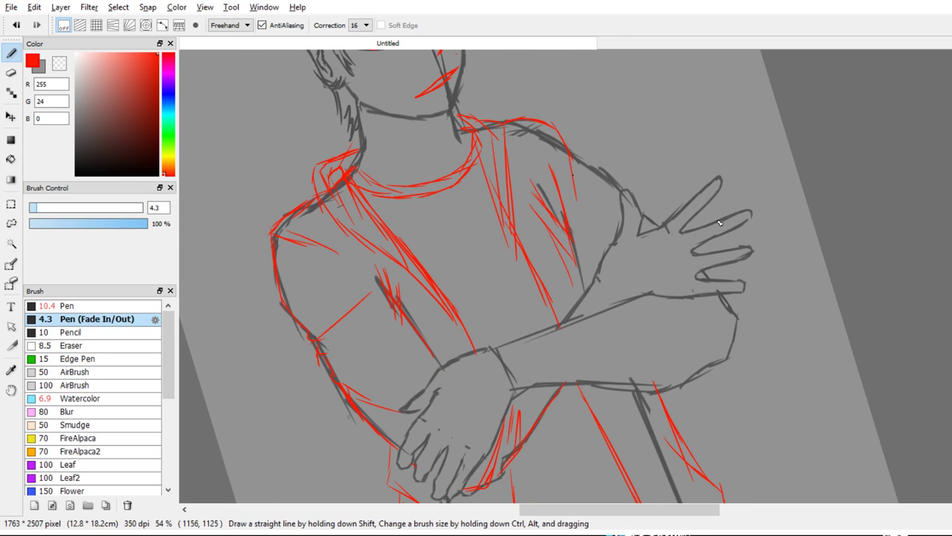
mouse_move(563, 143)
left_mouse_down()
mouse_move(577, 176)
mouse_move(597, 186)
left_mouse_up()
left_click_drag(572, 154, 632, 196)
left_click_drag(565, 198, 590, 286)
Sketch a rolled sleeve cuff in red across the middle of the crossed forearm, with short creases beside it
left_click_drag(741, 308, 733, 223)
key("Left")
key("Left")
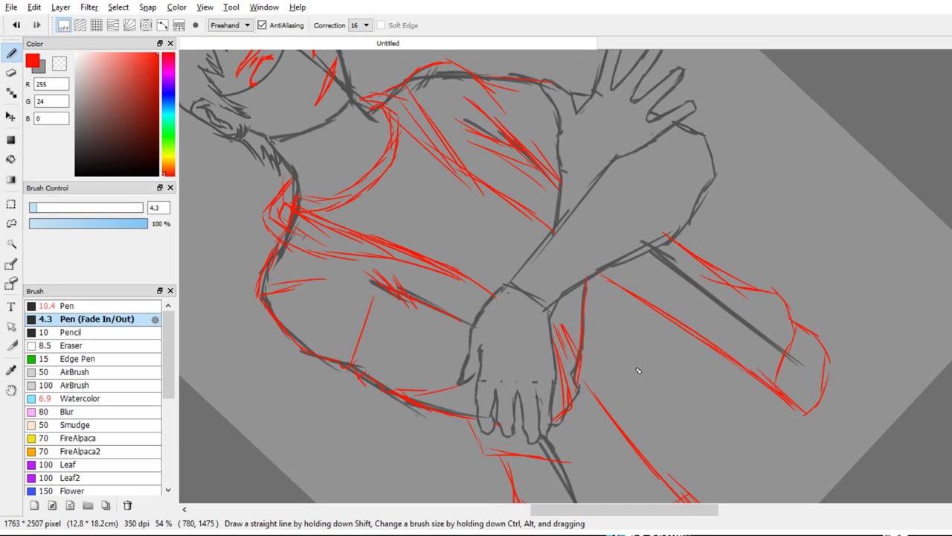
left_click_drag(725, 243, 703, 285)
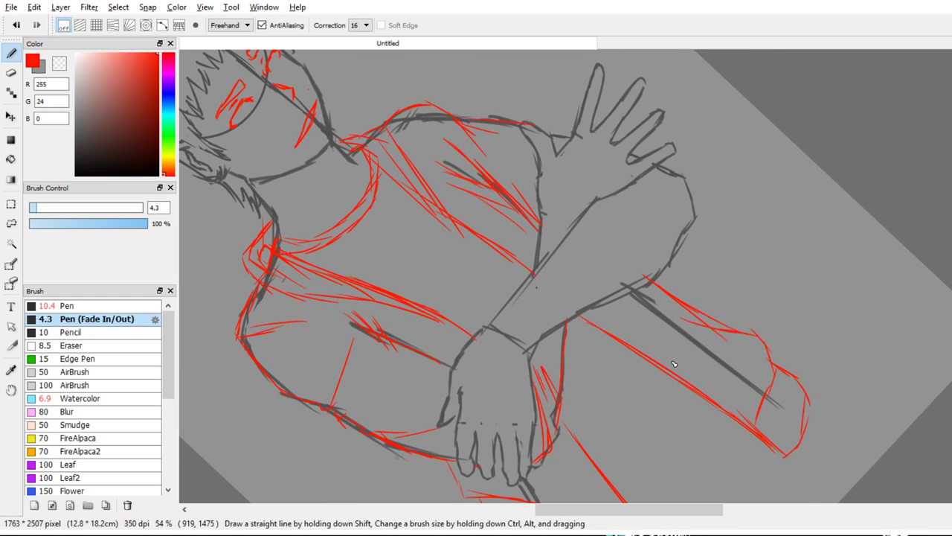
left_click_drag(534, 281, 554, 304)
left_click_drag(573, 271, 576, 317)
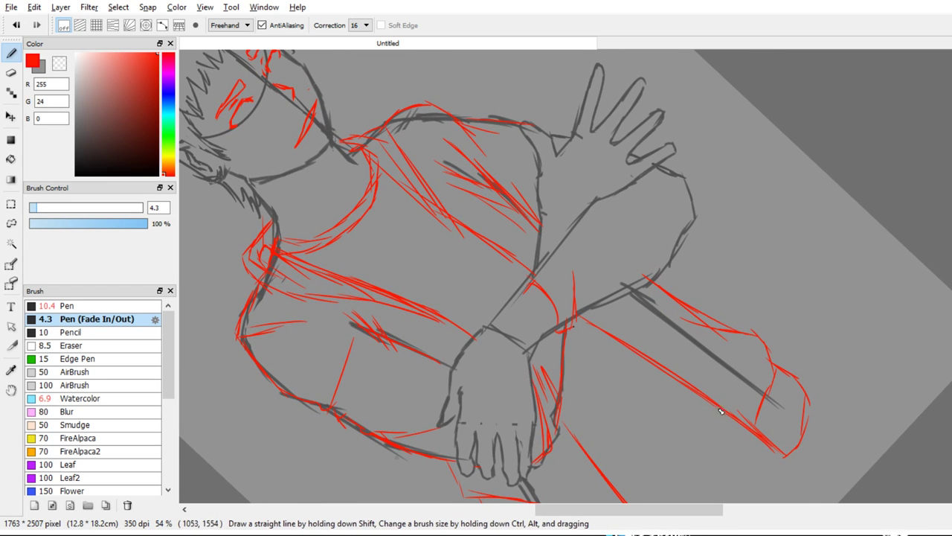
mouse_move(524, 284)
left_mouse_down()
mouse_move(527, 270)
mouse_move(549, 276)
mouse_move(580, 266)
mouse_move(603, 297)
left_mouse_up()
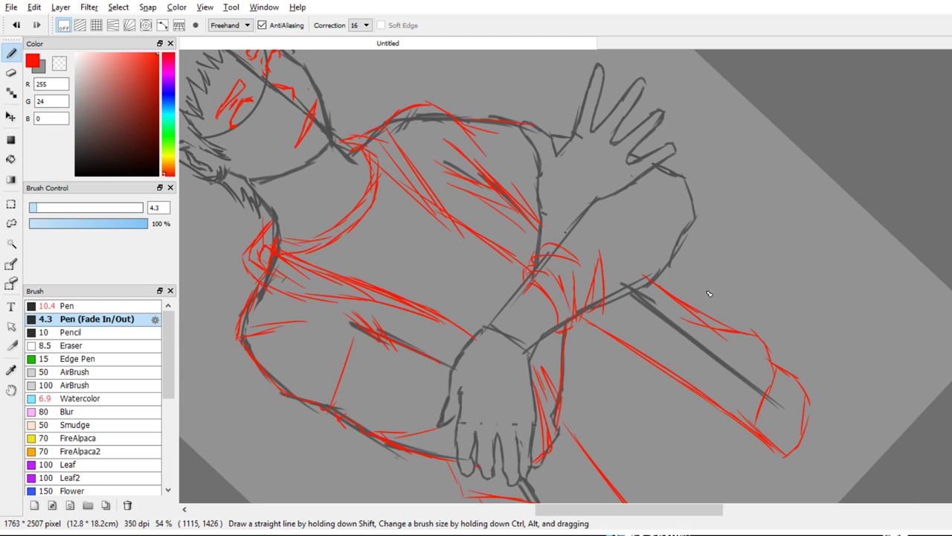
Add red fold strokes along the sleeve from the cuff to the elbow and outline the elbow's outer curve
left_click_drag(579, 223, 639, 281)
left_click_drag(639, 229, 636, 281)
left_click_drag(674, 244, 667, 181)
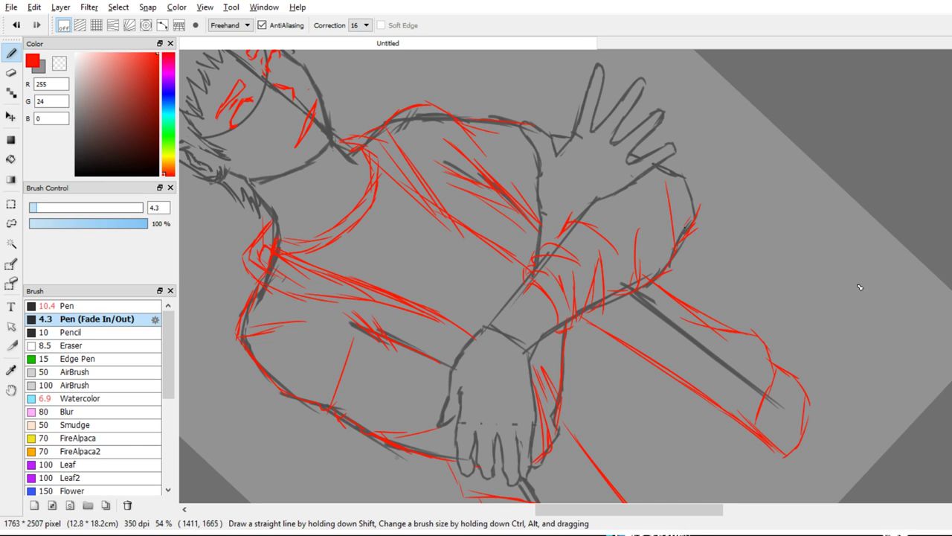
left_click_drag(697, 215, 687, 171)
Trace the bare forearm's upper and lower edges in red between the rolled cuff and the wrist
scroll(537, 197, "up", 2)
mouse_move(508, 298)
left_mouse_down()
mouse_move(537, 197)
mouse_move(504, 251)
left_mouse_up()
key("e")
key("b")
key("space")
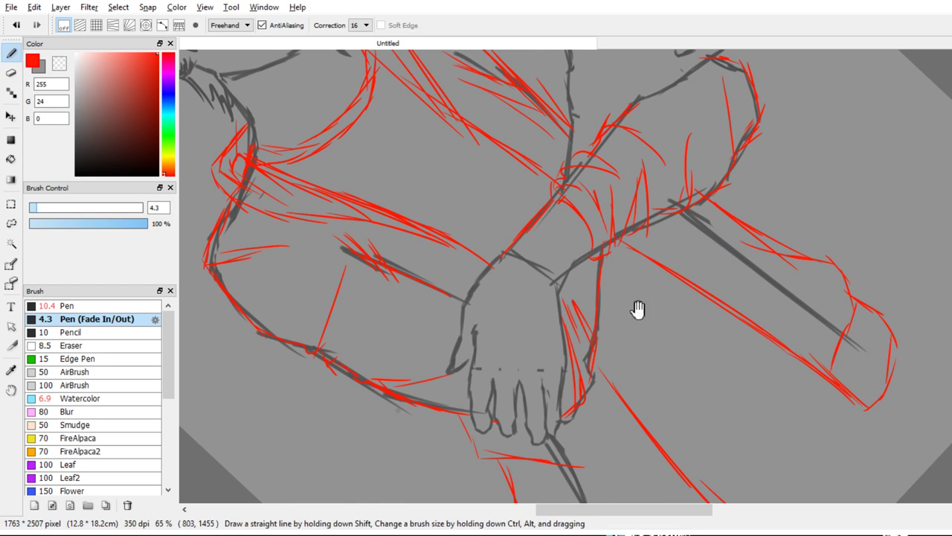
left_click_drag(637, 309, 658, 269)
scroll(640, 279, "down", 2)
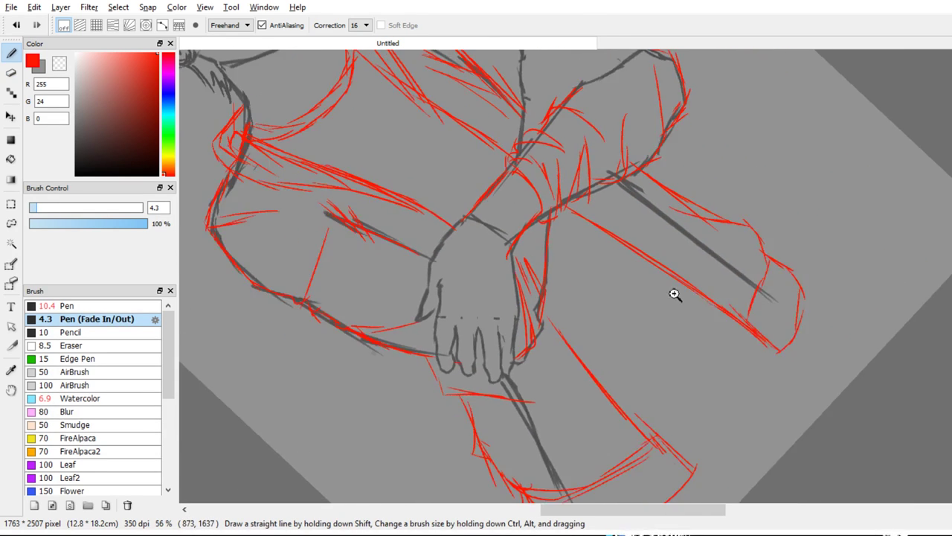
Examine the red sketch from the shoulders and sleeves to the jacket hem and back up to the face
key("e")
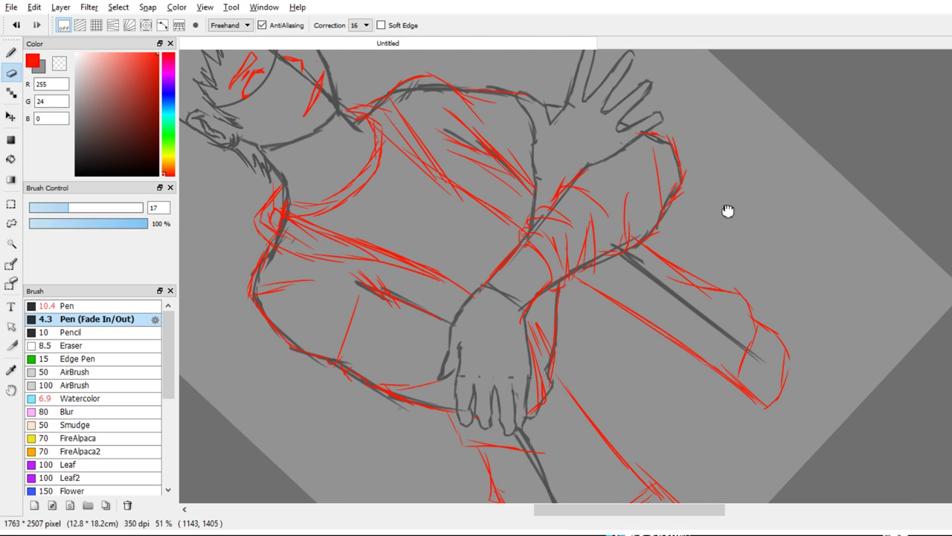
mouse_move(728, 210)
left_mouse_down()
mouse_move(801, 200)
mouse_move(714, 313)
left_mouse_up()
key("b")
scroll(720, 200, "up", 2)
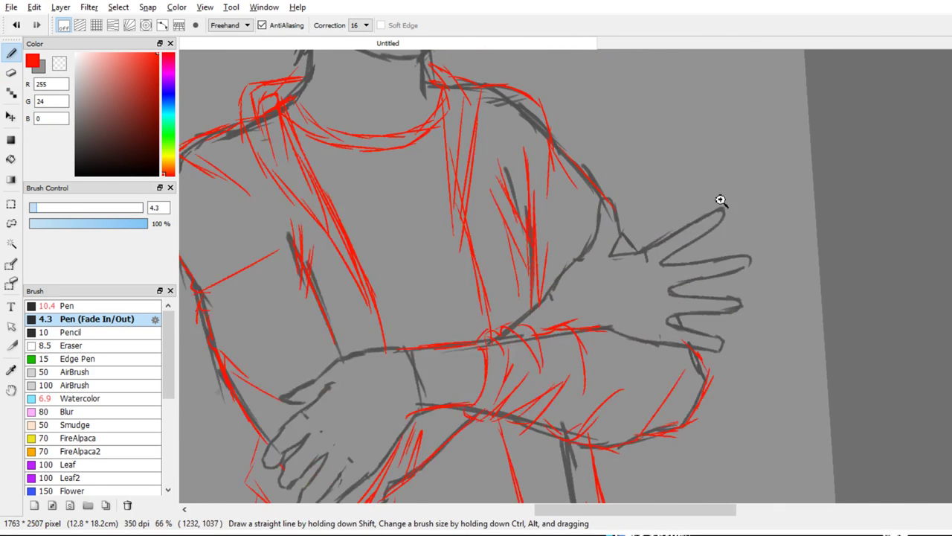
left_click(720, 199, "ctrl")
left_click_drag(692, 159, 723, 205)
left_click_drag(672, 173, 721, 216)
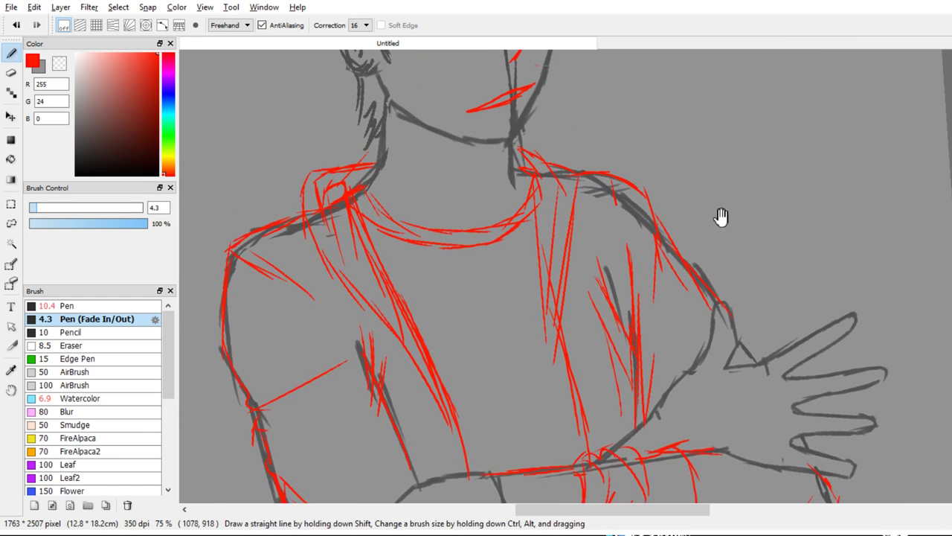
left_click_drag(628, 201, 683, 221)
left_click_drag(569, 254, 634, 462)
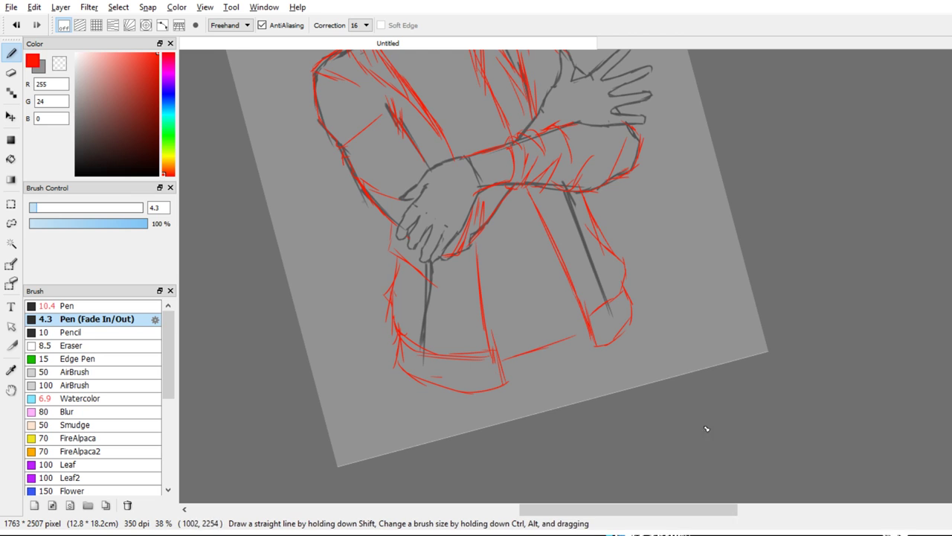
left_click_drag(723, 427, 739, 512)
left_click_drag(756, 301, 748, 473)
left_click_drag(689, 366, 738, 446)
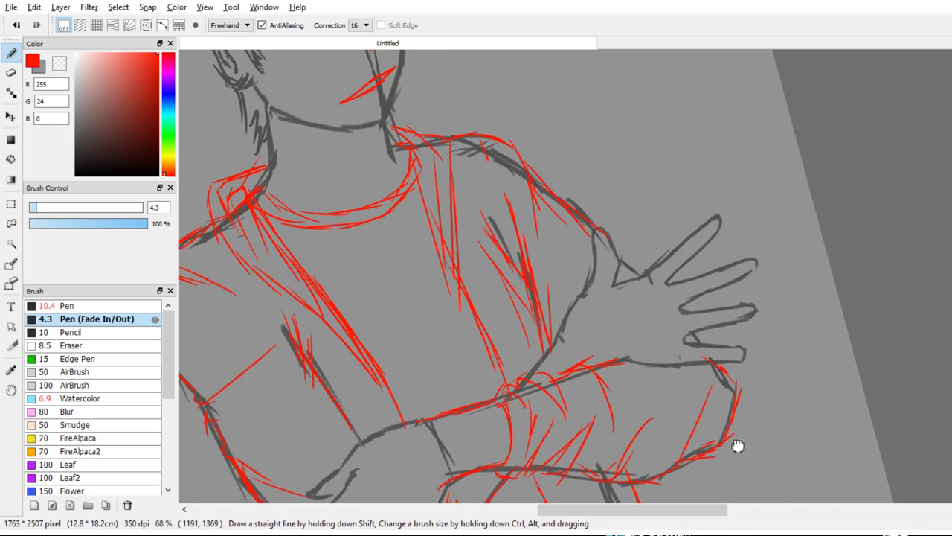
left_click_drag(626, 271, 734, 427)
left_click_drag(570, 241, 581, 276)
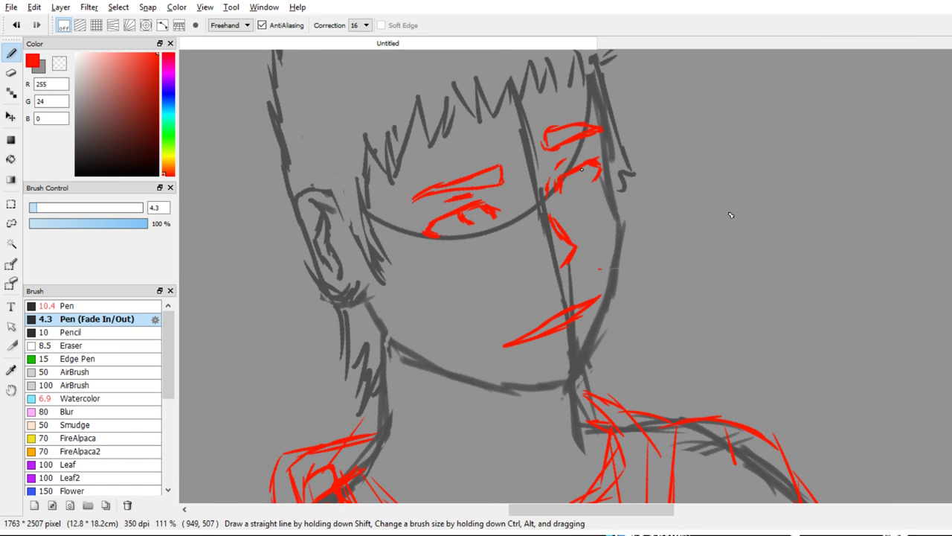
Erase the red mouth from the face
key("e")
left_click_drag(503, 346, 632, 279)
left_click_drag(462, 354, 549, 321)
key("b")
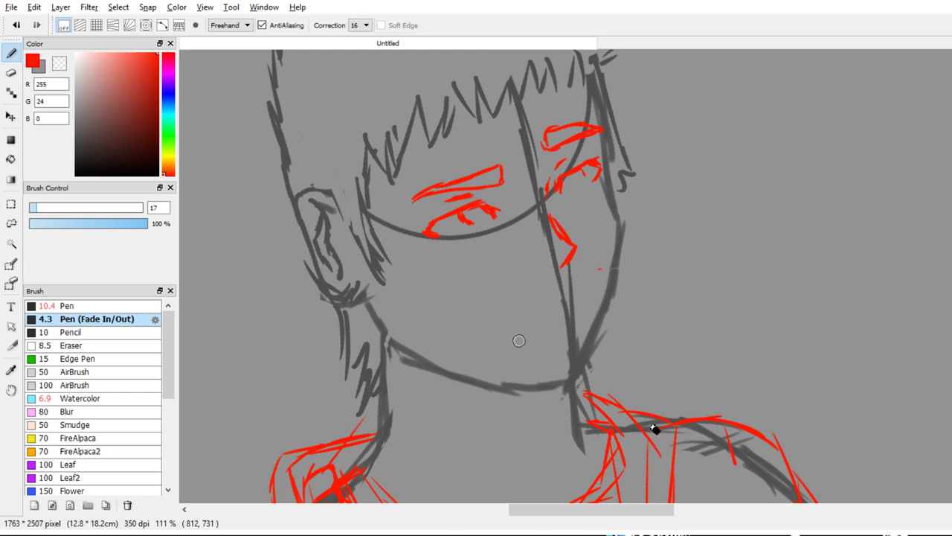
left_click_drag(665, 353, 652, 357)
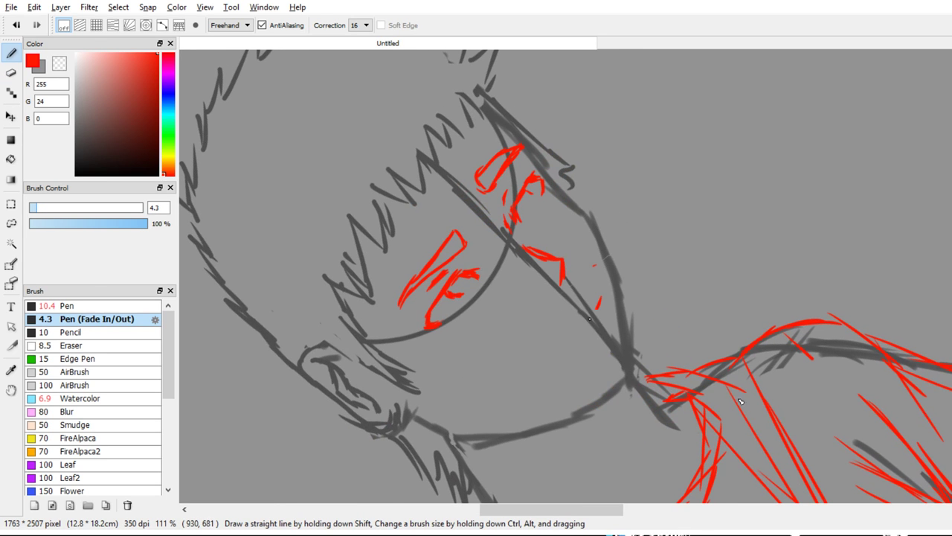
left_click_drag(589, 319, 577, 344)
key("ctrl+z")
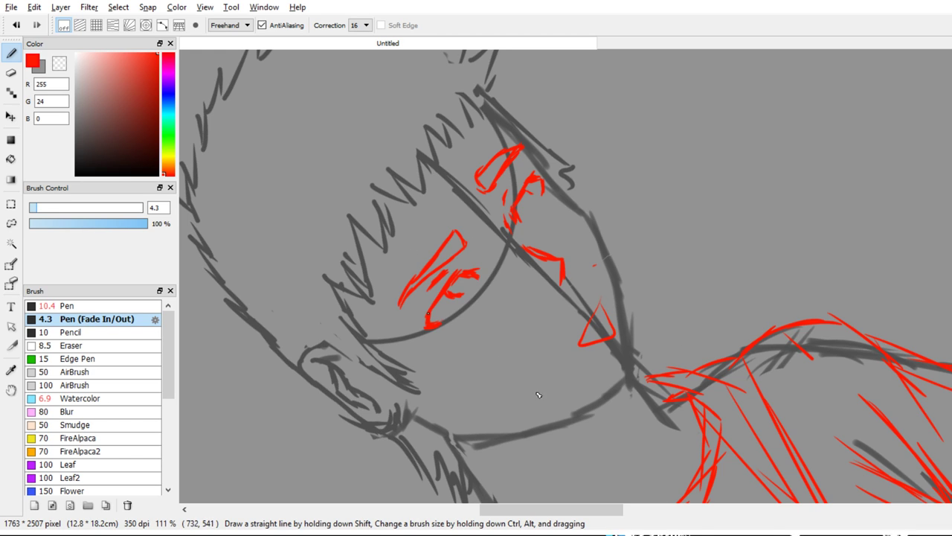
key("e")
mouse_move(393, 320)
left_mouse_down()
mouse_move(468, 234)
mouse_move(380, 281)
mouse_move(382, 251)
mouse_move(402, 233)
mouse_move(449, 241)
left_mouse_up()
key("b")
key("ctrl+z")
key("ctrl+z")
key("ctrl+z")
key("ctrl+z")
Sketch a wide, slanted smiling mouth in red, with a long upper line and a curved lower edge
mouse_move(552, 267)
left_mouse_down()
mouse_move(474, 248)
mouse_move(482, 338)
left_mouse_up()
left_click_drag(504, 295, 467, 367)
mouse_move(468, 367)
left_mouse_down()
mouse_move(487, 360)
mouse_move(519, 315)
mouse_move(520, 280)
left_mouse_up()
key("ctrl+z")
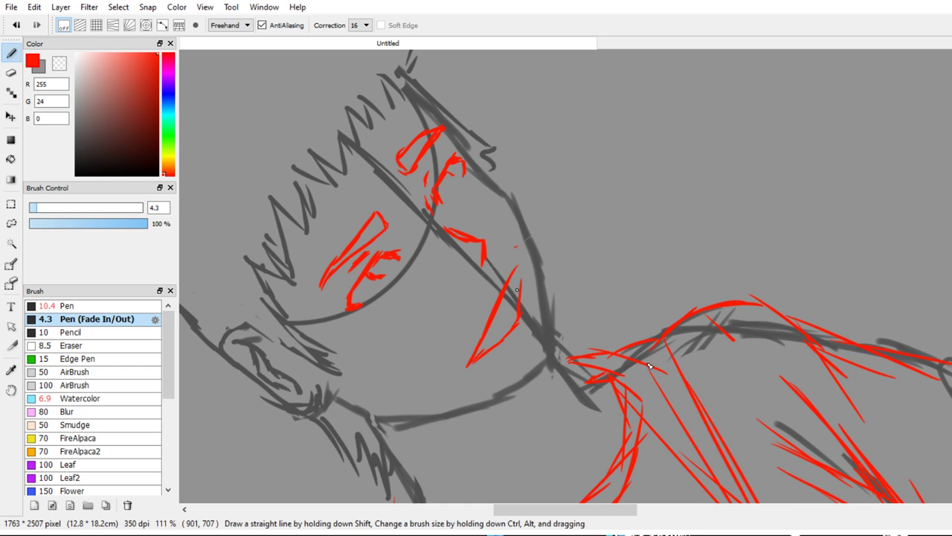
Refine the mouth's lower edge and far corner by erasing and redrawing small parts in red
scroll(655, 330, "down", 4)
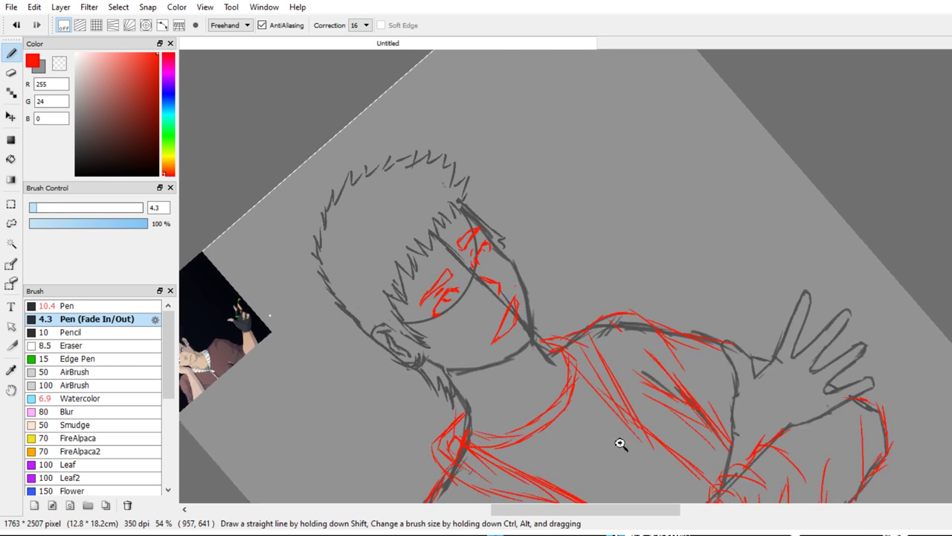
scroll(620, 444, "up", 5)
key("e")
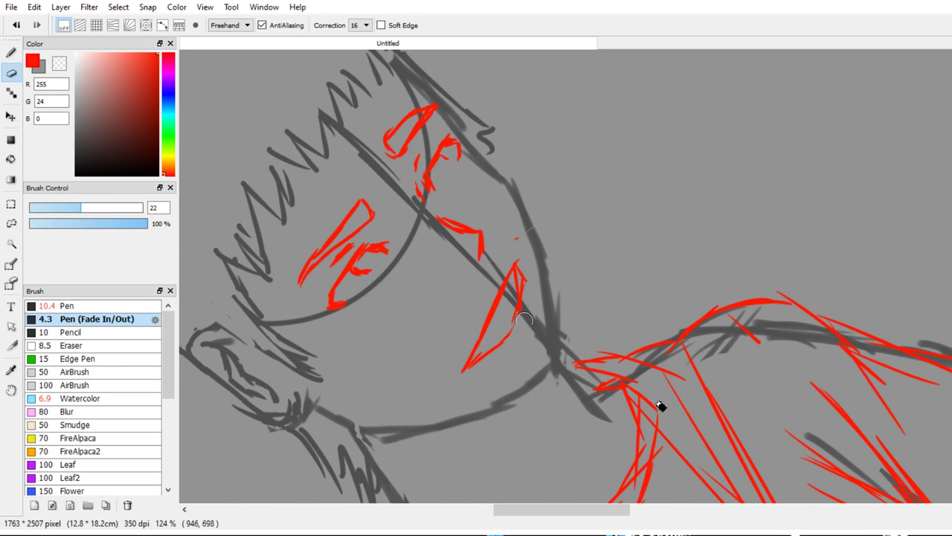
key("b")
key("e")
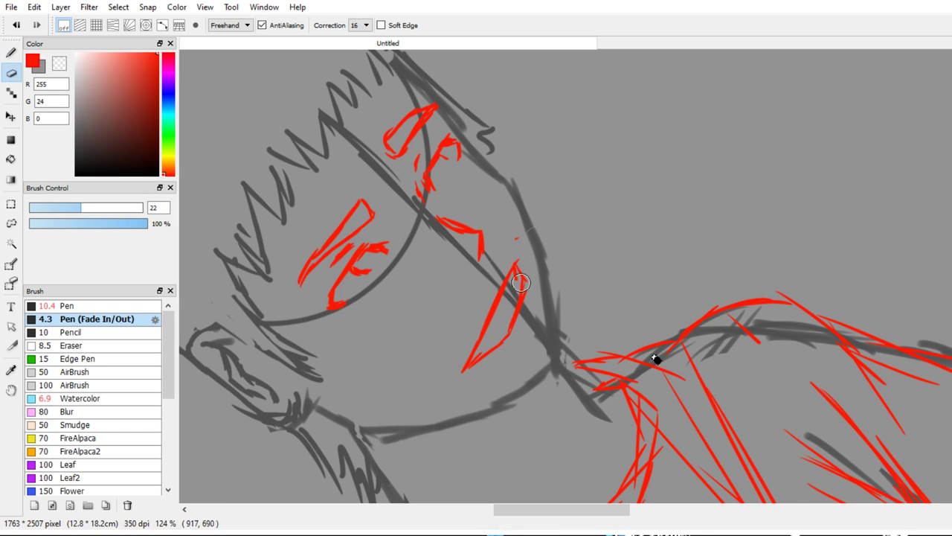
key("b")
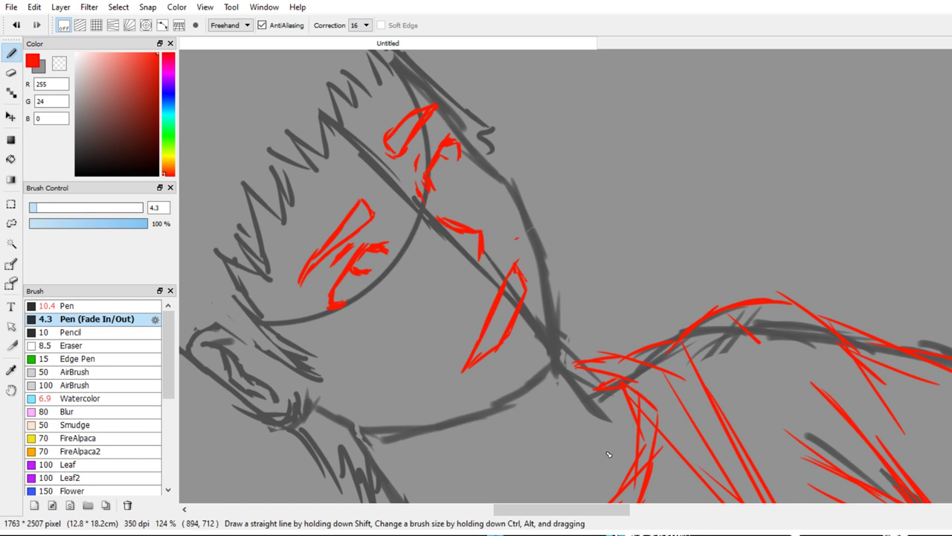
key("e")
key("b")
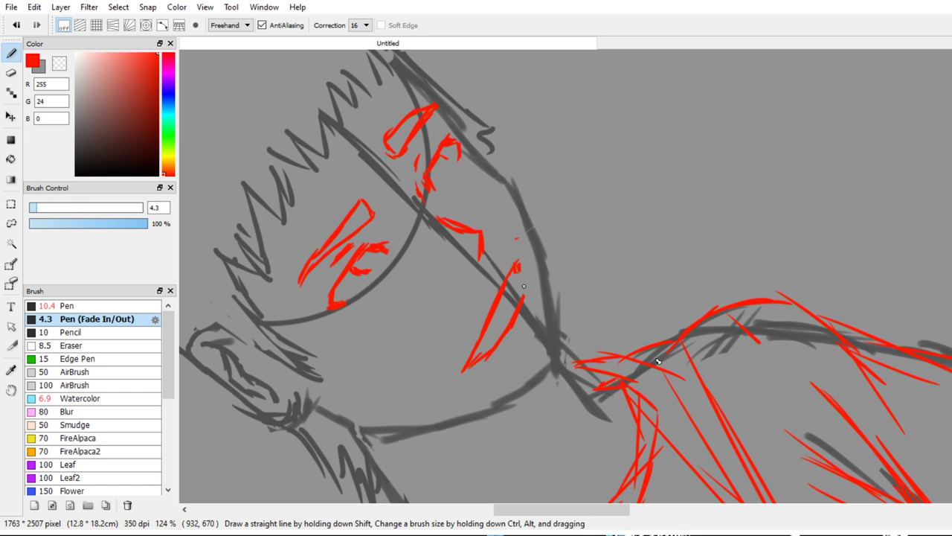
left_click(662, 315, "alt")
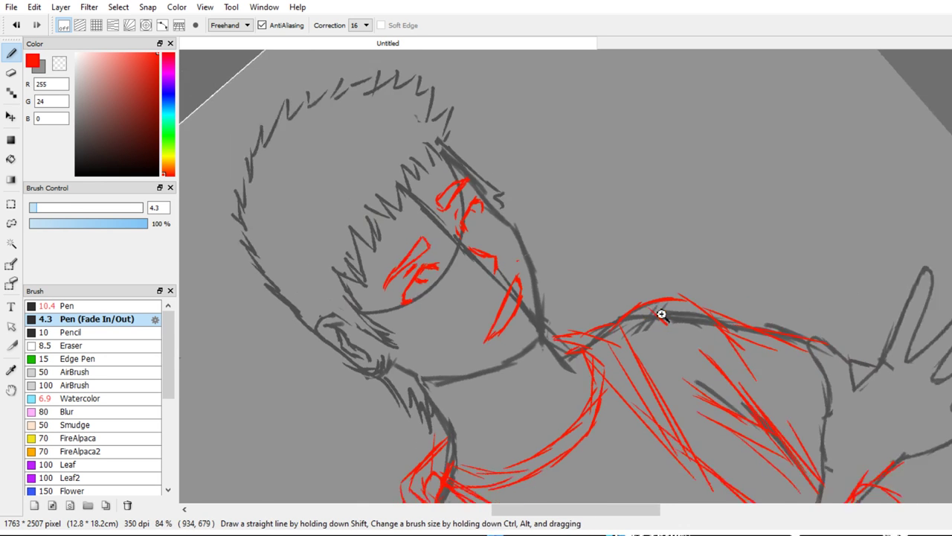
left_click(661, 314, "alt")
left_click_drag(665, 278, 708, 248)
scroll(696, 291, "down", 2)
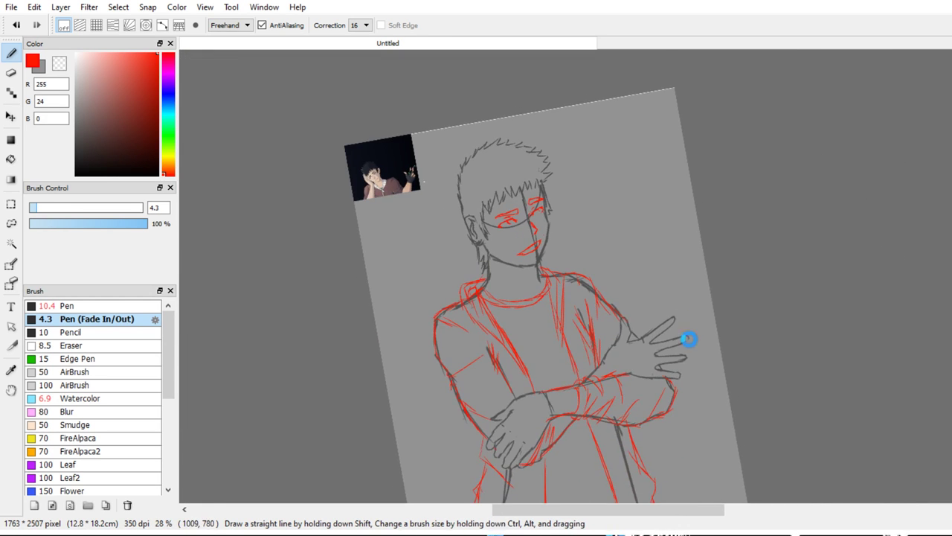
left_click_drag(689, 335, 713, 300)
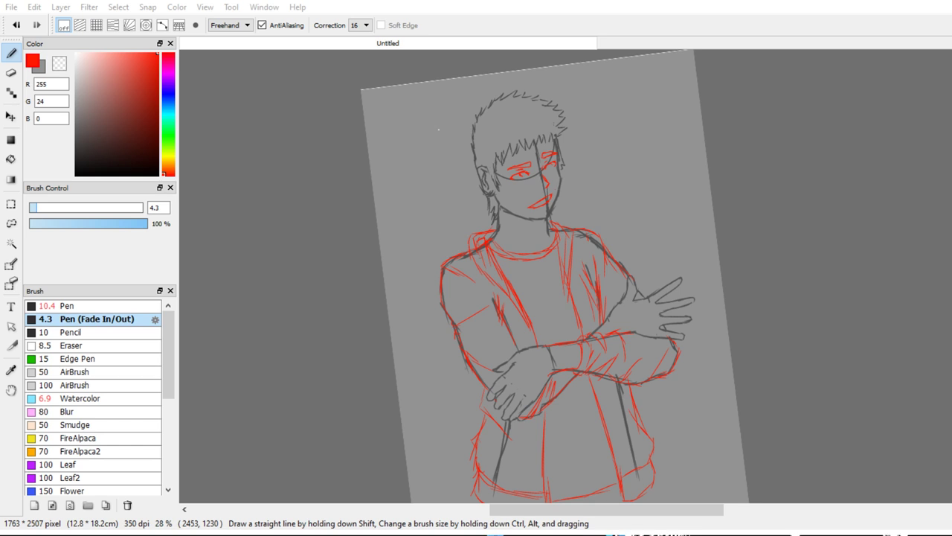
left_click_drag(673, 295, 661, 269)
left_click_drag(659, 266, 675, 259)
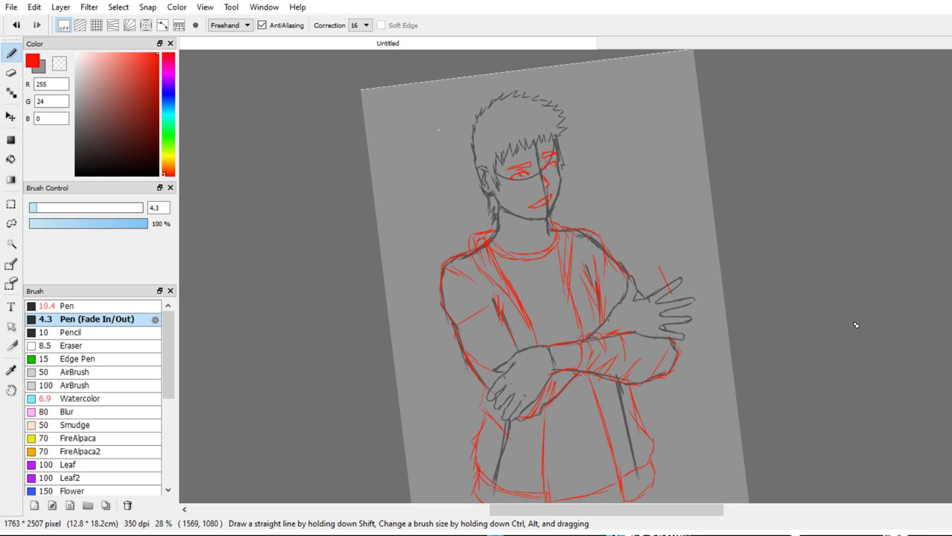
key("ctrl+z")
Draw short red tendon lines on the back of the hand resting on the near arm
mouse_move(812, 374)
left_mouse_down()
mouse_move(810, 347)
mouse_move(832, 346)
left_mouse_up()
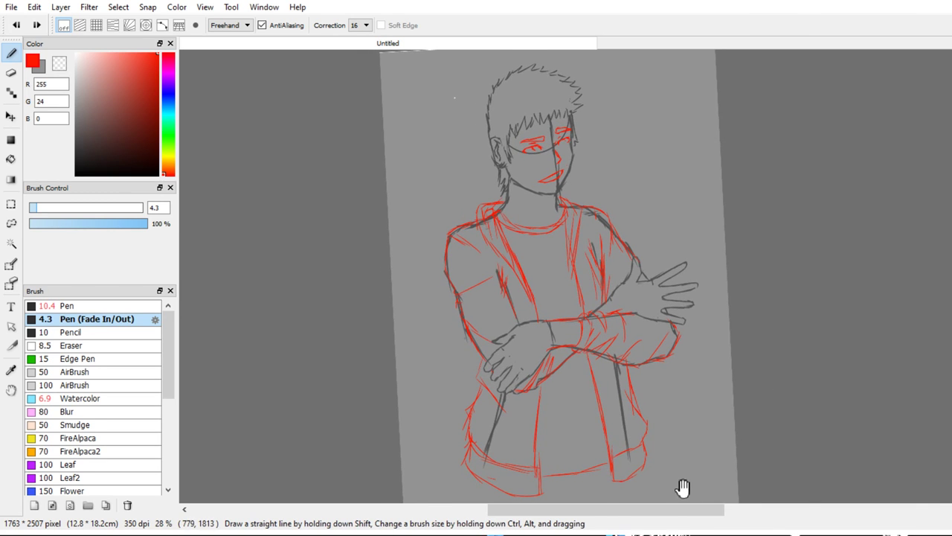
left_click_drag(683, 488, 741, 297)
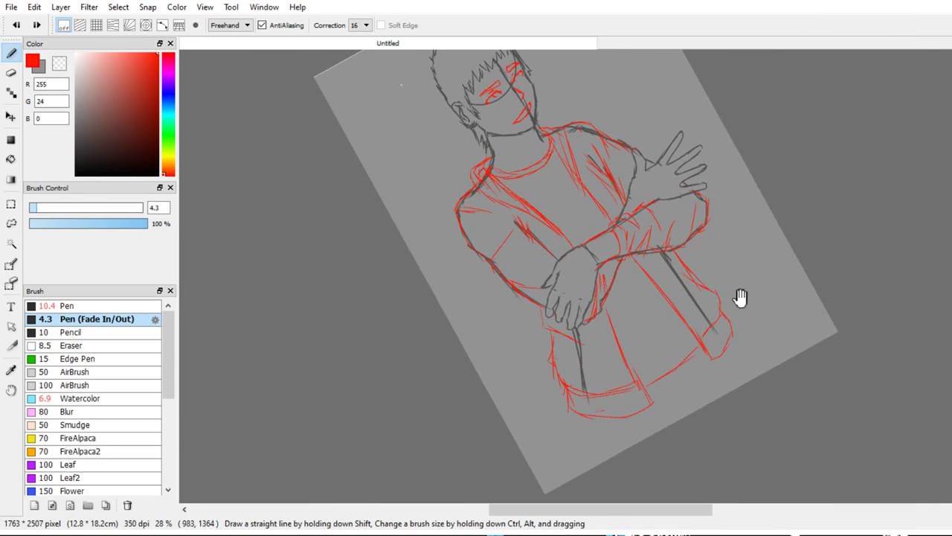
scroll(595, 226, "up", 5)
left_click_drag(680, 459, 691, 423)
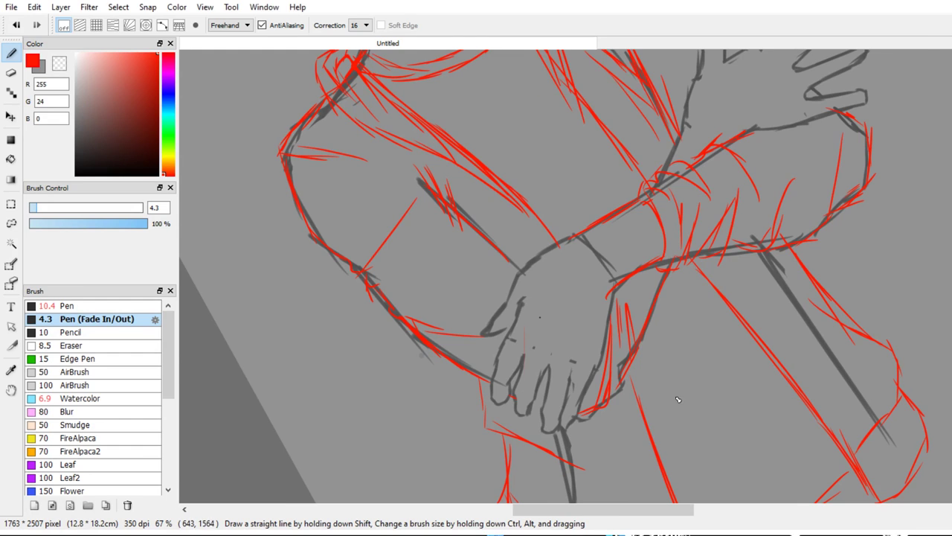
scroll(675, 417, "up", 2)
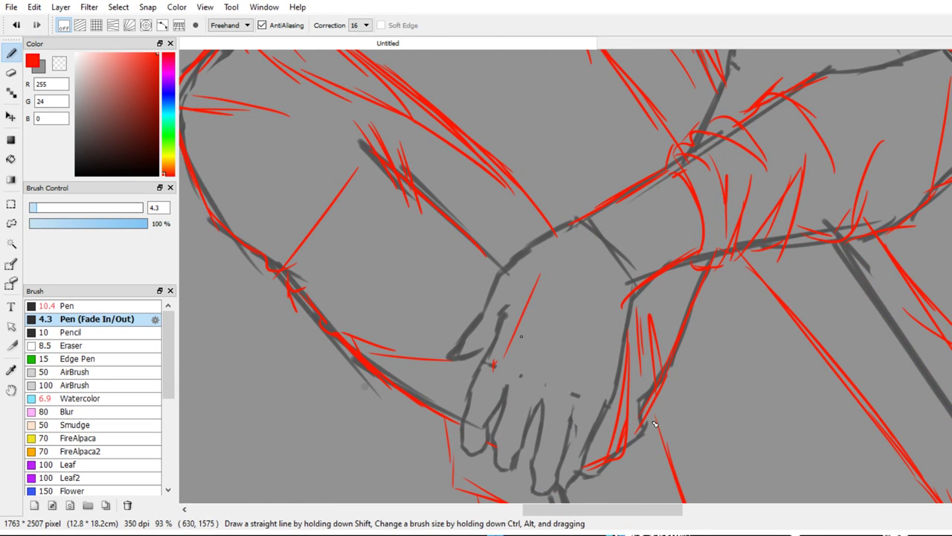
left_click_drag(517, 321, 504, 346)
left_click_drag(551, 297, 525, 360)
key("ctrl+z")
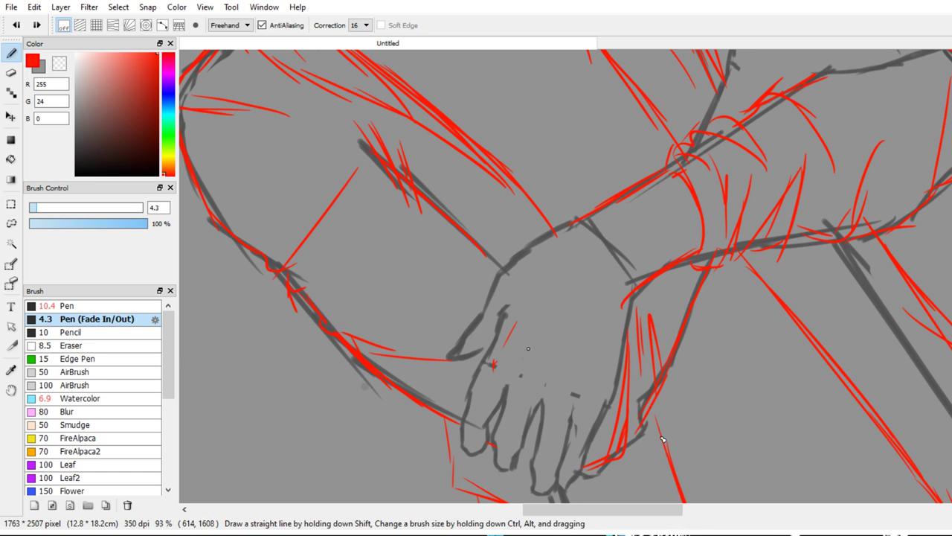
mouse_move(538, 317)
left_mouse_down()
mouse_move(535, 354)
mouse_move(545, 325)
mouse_move(541, 358)
mouse_move(542, 340)
mouse_move(554, 373)
mouse_move(576, 287)
left_mouse_up()
Draw short red crease lines across the raised open hand and small marks near the base of its fingers
left_click_drag(737, 467, 610, 299)
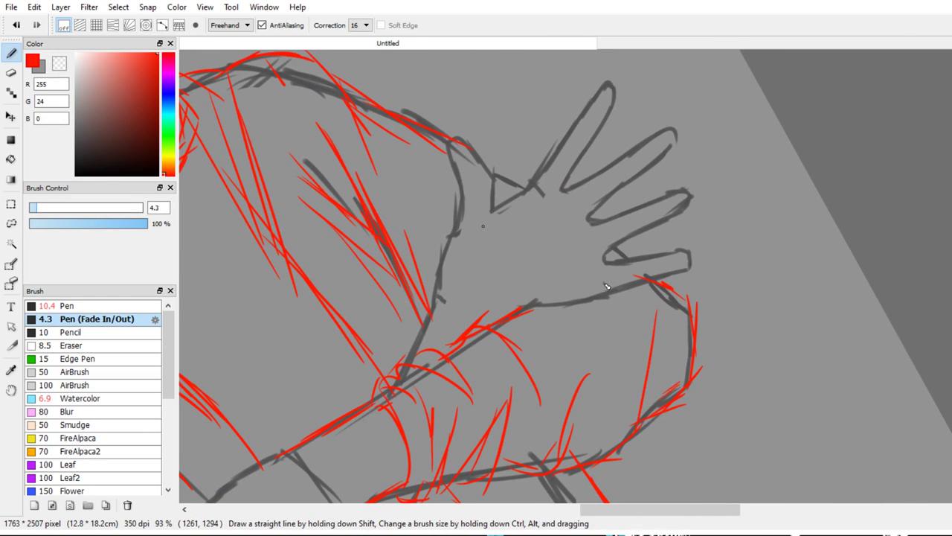
mouse_move(518, 206)
left_mouse_down()
mouse_move(496, 233)
mouse_move(549, 229)
mouse_move(549, 218)
mouse_move(500, 250)
left_mouse_up()
left_click_drag(574, 262, 522, 273)
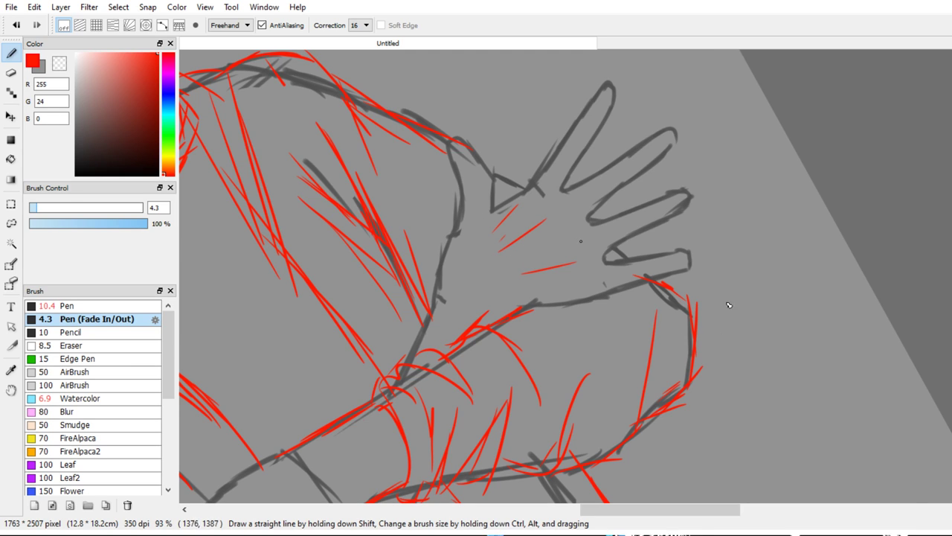
left_click_drag(599, 250, 584, 256)
left_click_drag(574, 215, 572, 217)
left_click_drag(607, 270, 595, 286)
mouse_move(566, 368)
left_mouse_down()
mouse_move(610, 264)
mouse_move(600, 262)
left_mouse_up()
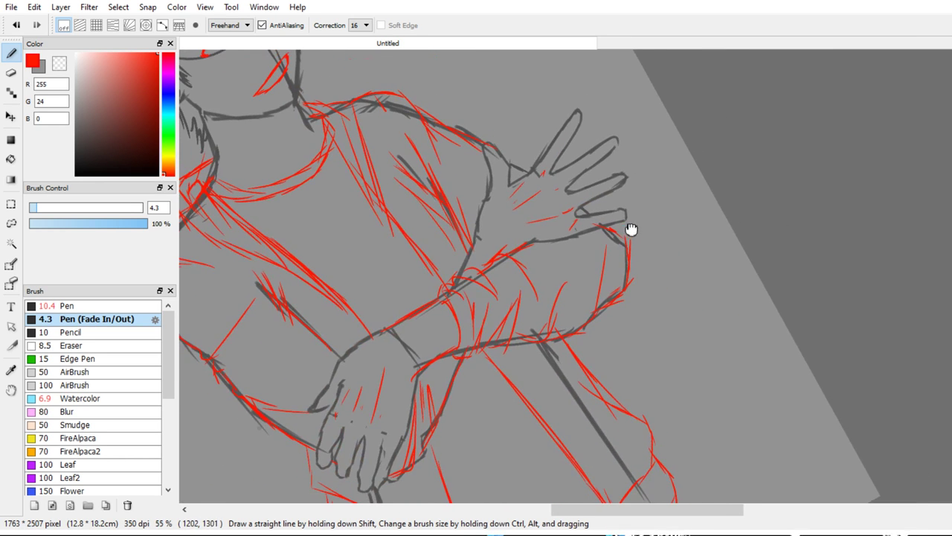
left_click_drag(632, 230, 693, 248)
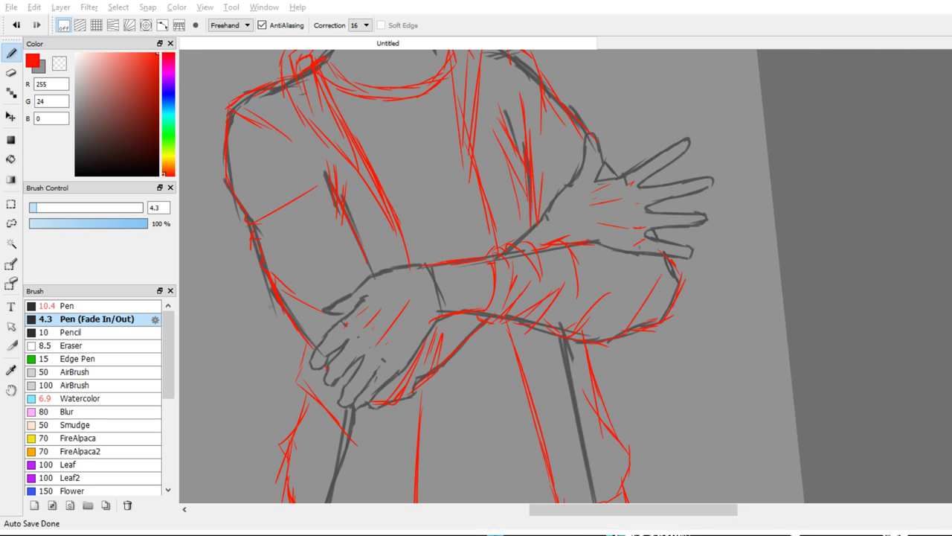
mouse_move(744, 422)
left_mouse_down()
mouse_move(816, 434)
mouse_move(820, 379)
left_mouse_up()
mouse_move(769, 430)
left_mouse_down()
mouse_move(818, 352)
mouse_move(765, 437)
left_mouse_up()
key("e")
key("b")
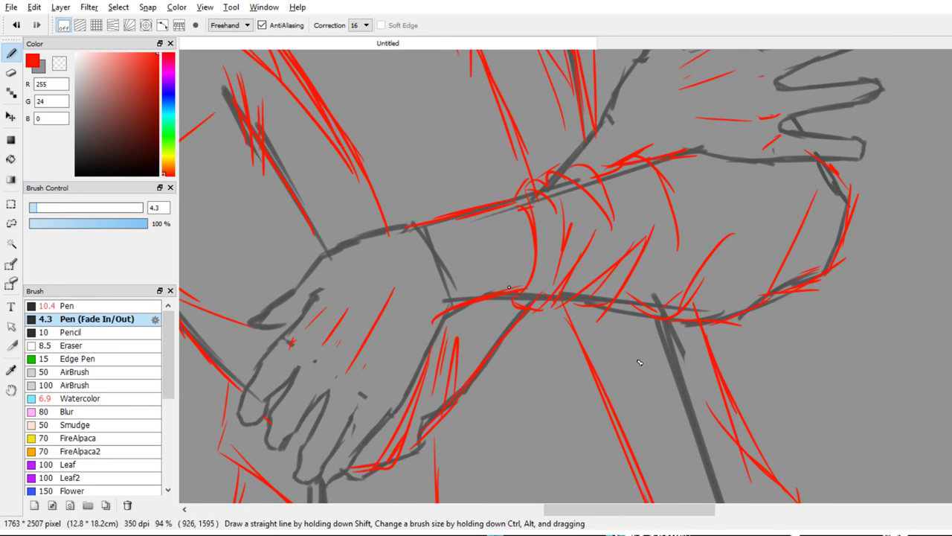
mouse_move(486, 296)
left_mouse_down()
mouse_move(488, 233)
mouse_move(475, 197)
left_mouse_up()
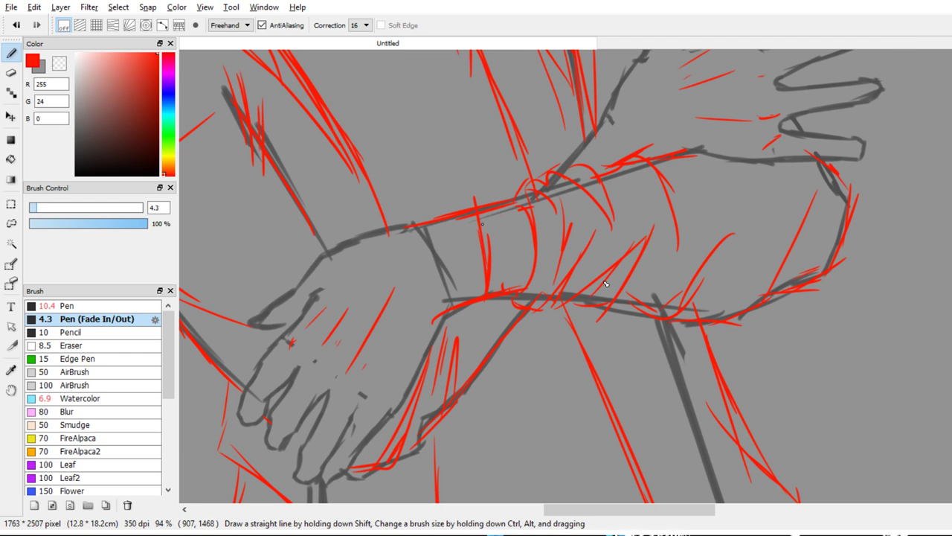
key("ctrl+z")
mouse_move(485, 270)
left_mouse_down()
mouse_move(467, 203)
mouse_move(513, 199)
left_mouse_up()
key("e")
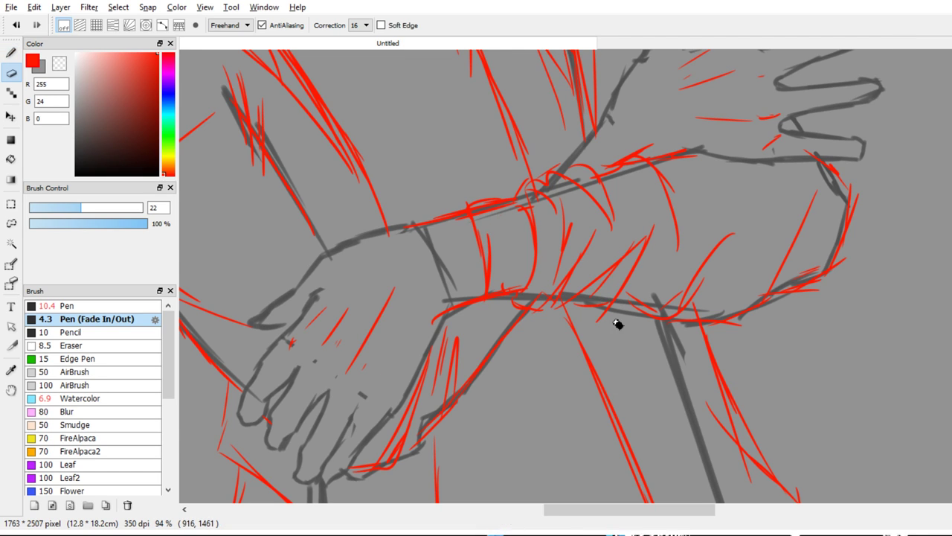
mouse_move(491, 256)
left_mouse_down()
mouse_move(496, 211)
mouse_move(491, 272)
left_mouse_up()
key("b")
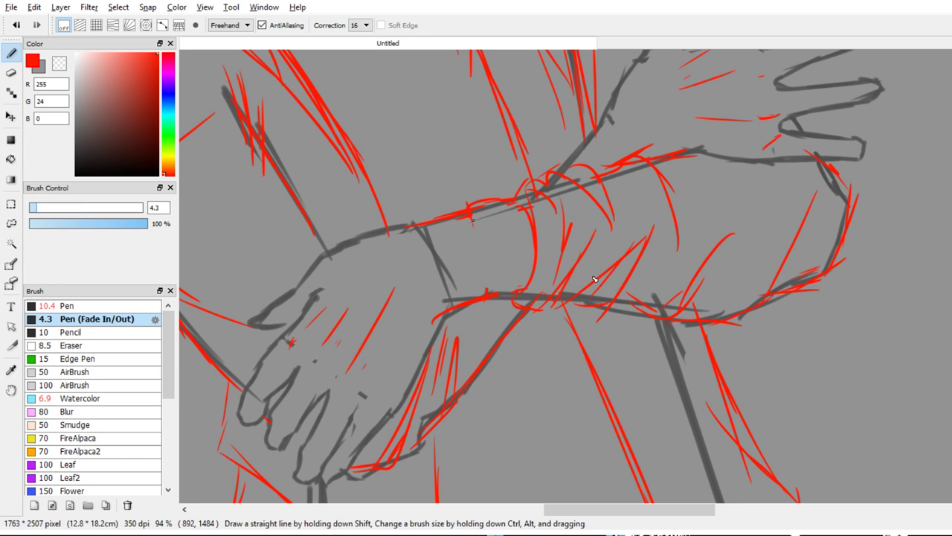
mouse_move(474, 217)
left_mouse_down()
mouse_move(484, 291)
mouse_move(529, 261)
left_mouse_up()
left_click_drag(482, 252, 531, 246)
left_click_drag(492, 213, 468, 257)
left_click_drag(590, 325, 595, 363)
key("ctrl+z")
key("ctrl+z")
key("ctrl+z")
key("ctrl+z")
key("ctrl+z")
key("ctrl+z")
key("ctrl+z")
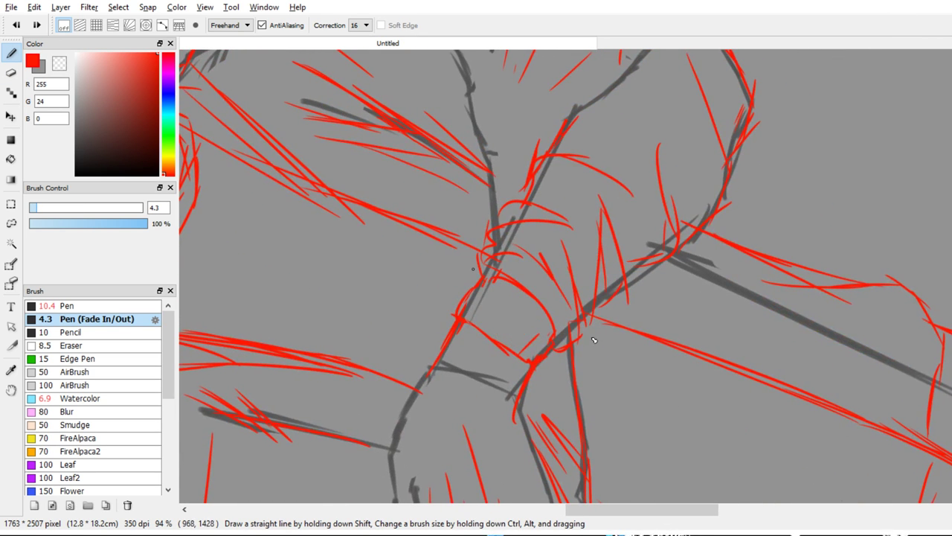
key("ctrl+z")
key("ctrl+z")
key("ctrl+z")
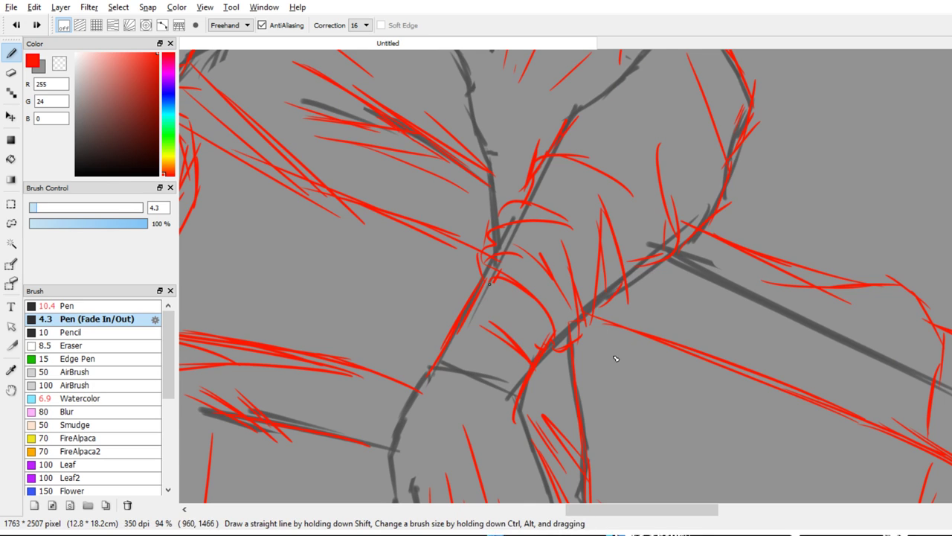
Draw the jacket sleeve's cuff across the forearm in red, clean up its overlap and fill it with short rib lines
key("e")
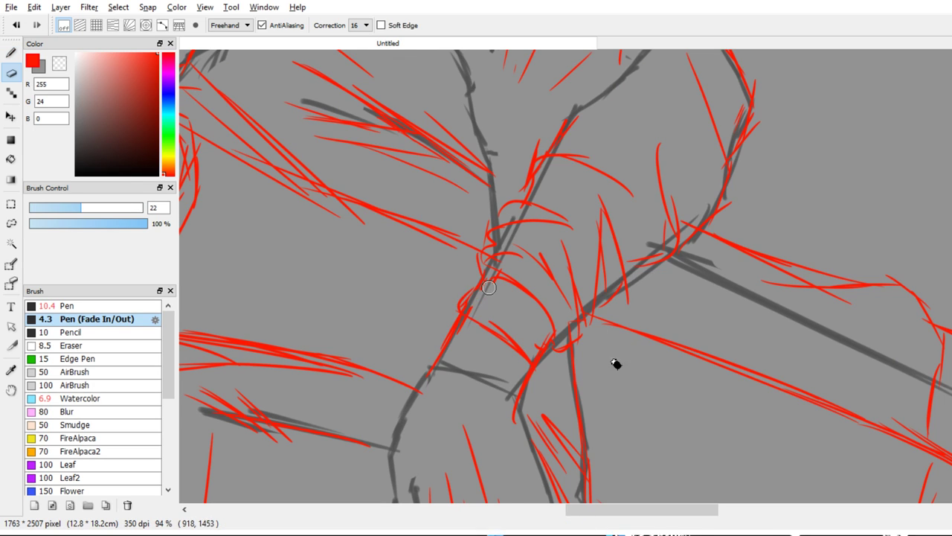
key("b")
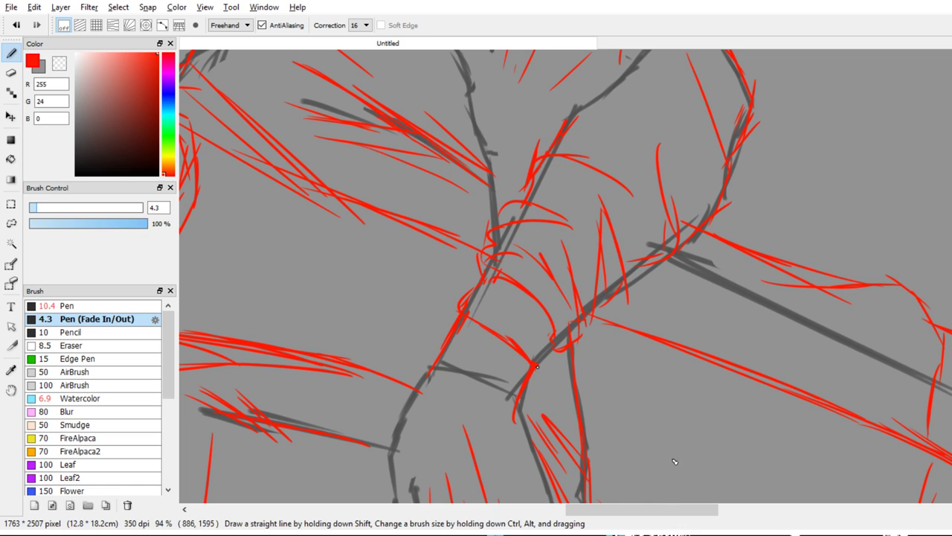
mouse_move(548, 321)
left_mouse_down()
mouse_move(534, 357)
mouse_move(539, 310)
mouse_move(500, 316)
mouse_move(492, 332)
left_mouse_up()
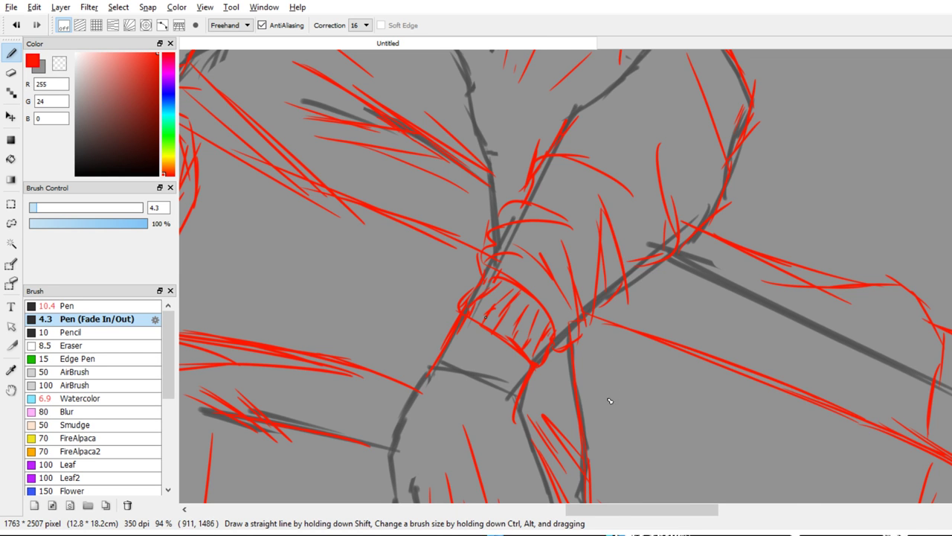
Erase the jacket edge overlapping the crossed forearms and draw a small red sleeve fold in the crook of the arm
scroll(599, 380, "down", 5)
left_click_drag(589, 358, 585, 339)
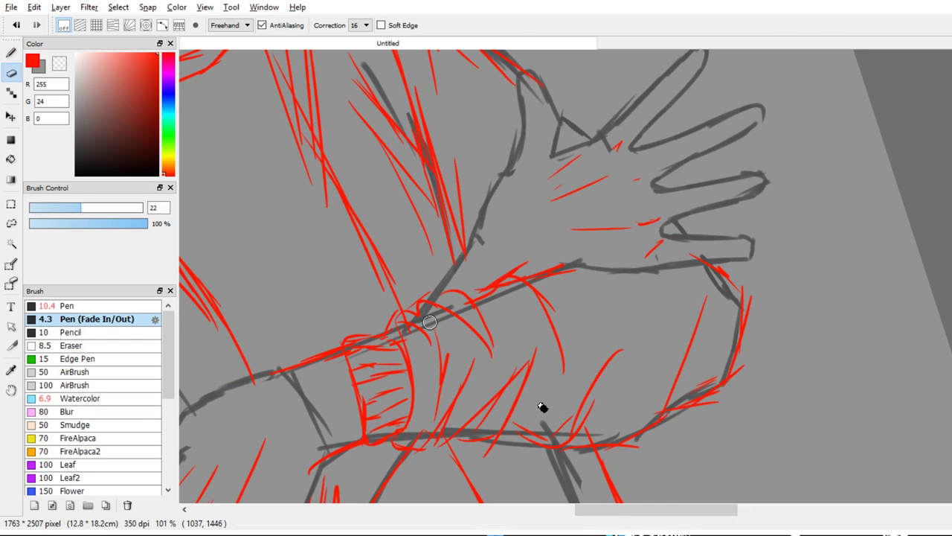
key("e")
key("p")
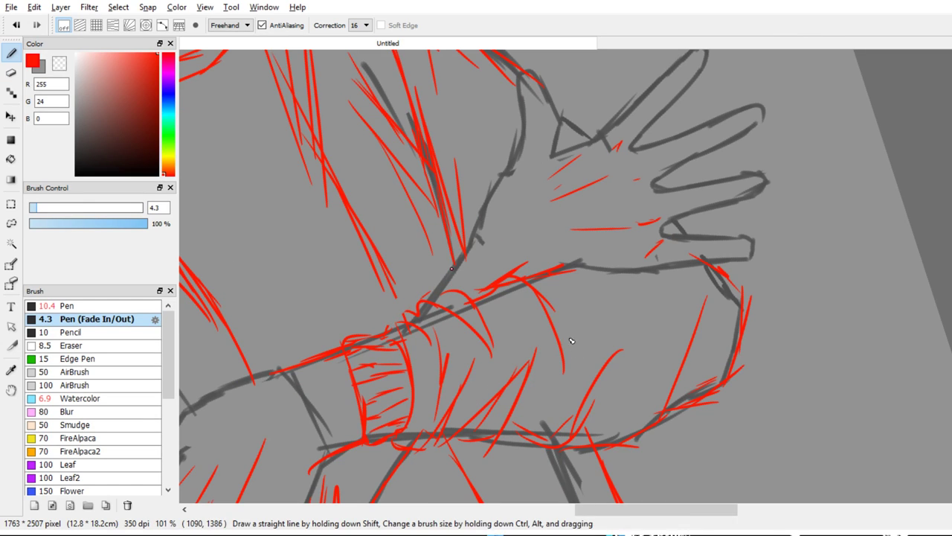
left_click_drag(459, 274, 459, 276)
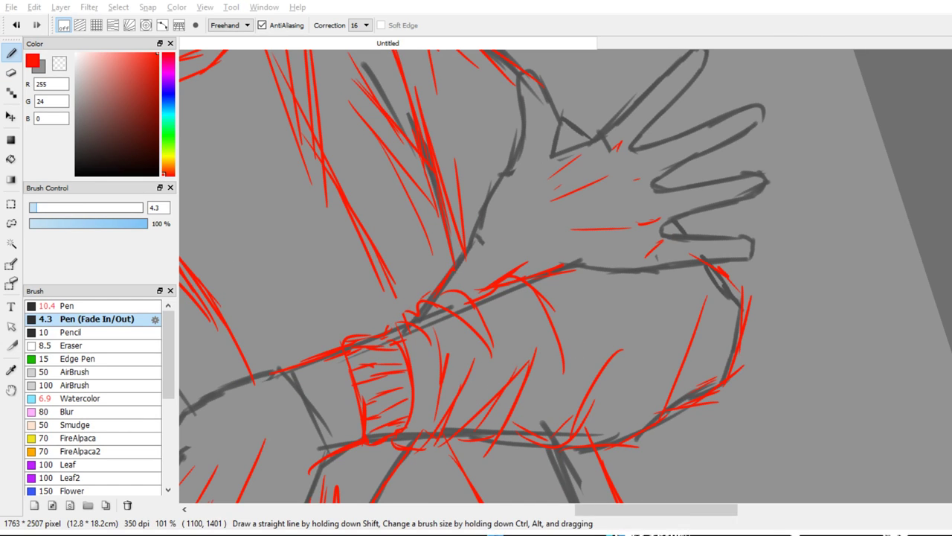
left_click(497, 252)
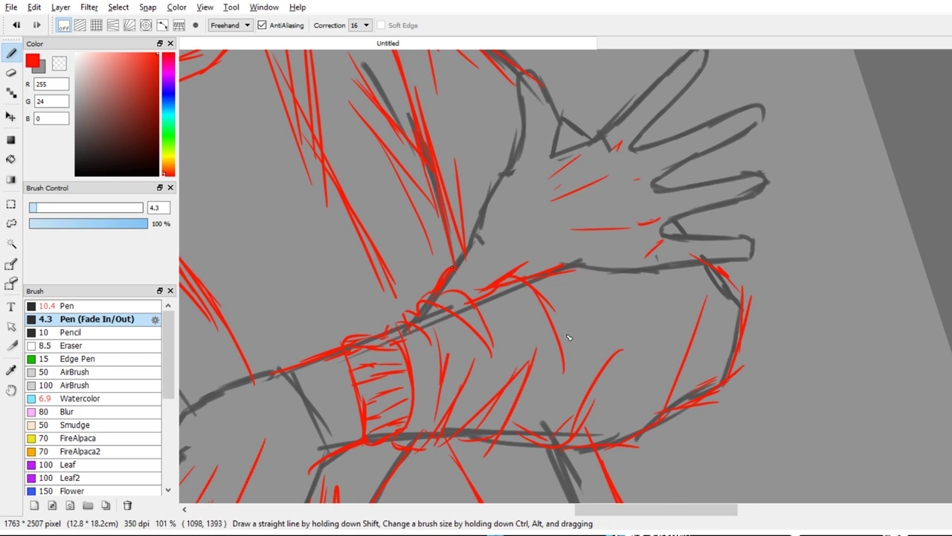
mouse_move(460, 261)
left_mouse_down()
mouse_move(491, 288)
mouse_move(466, 288)
mouse_move(480, 299)
left_mouse_up()
key("ctrl+z")
key("e")
left_click_drag(444, 259, 453, 272)
key("b")
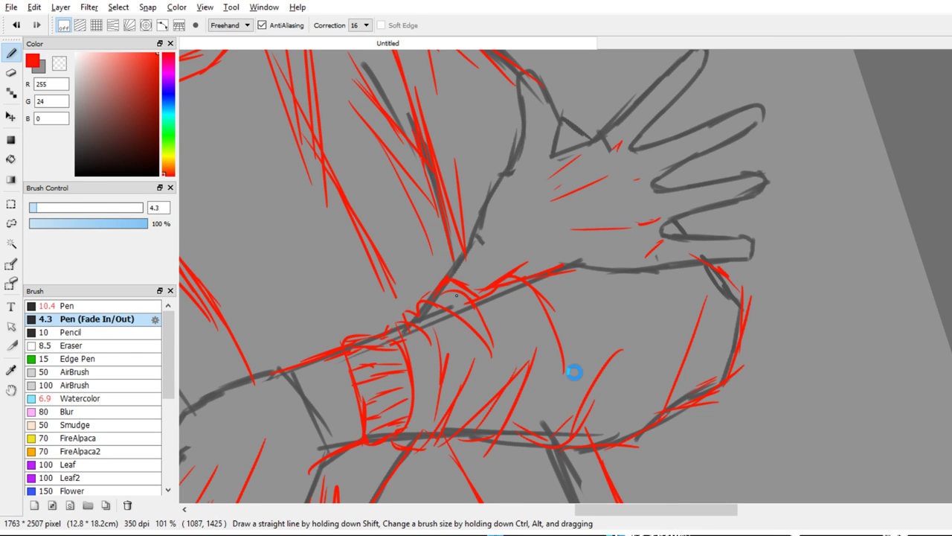
Draw red fingernails on the index and middle fingertips of the raised open hand, correcting stray marks
scroll(591, 326, "down", 3)
left_click_drag(630, 301, 626, 212)
mouse_move(496, 172)
left_mouse_down()
mouse_move(511, 172)
mouse_move(519, 142)
left_mouse_up()
key("ctrl+z")
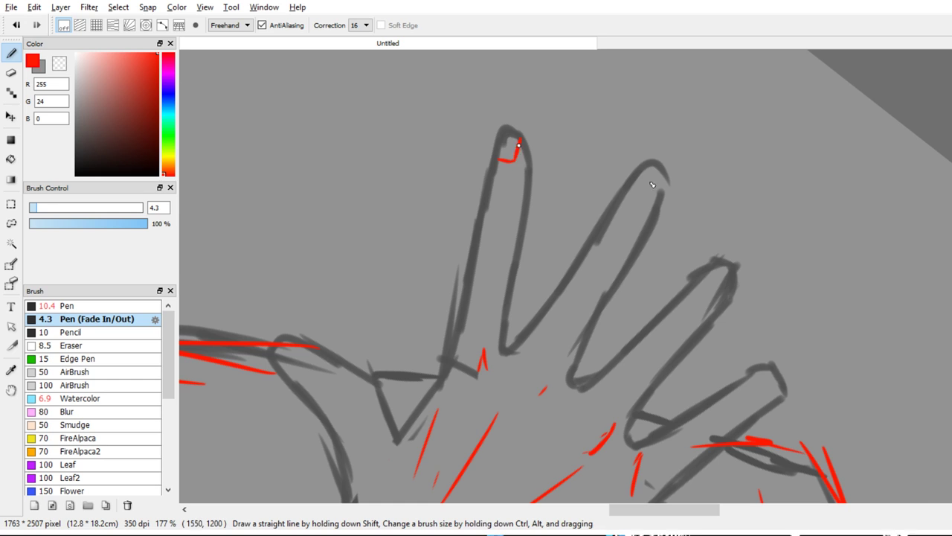
key("ctrl+z")
left_click_drag(632, 189, 642, 168)
mouse_move(647, 201)
left_mouse_down()
mouse_move(660, 190)
mouse_move(636, 205)
mouse_move(660, 209)
mouse_move(637, 203)
mouse_move(602, 98)
left_mouse_up()
key("e")
key("u")
left_click_drag(676, 155, 669, 163)
key("b")
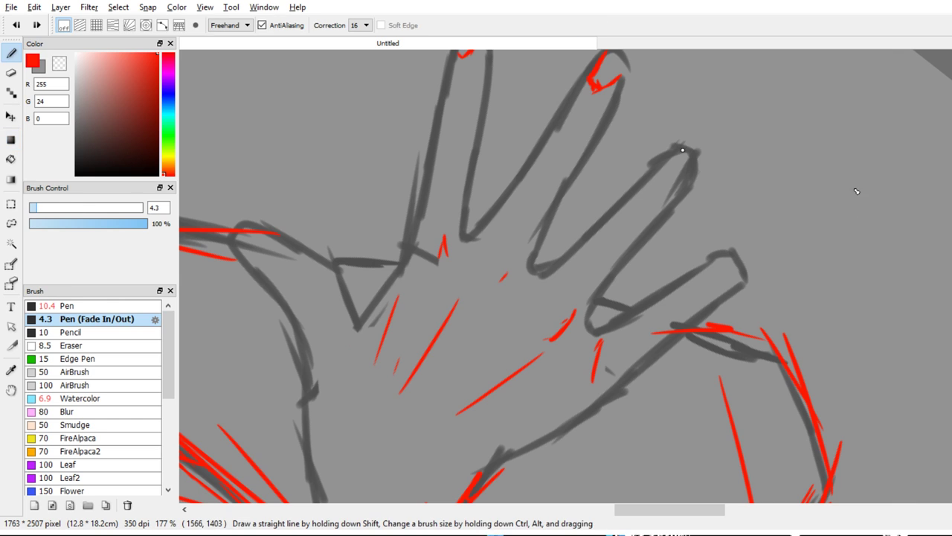
Draw red fingernails on the raised hand's ring and little fingers and a small nail mark at its thumb tip
mouse_move(682, 151)
left_mouse_down()
mouse_move(661, 168)
mouse_move(663, 179)
left_mouse_up()
mouse_move(715, 209)
left_mouse_down()
mouse_move(721, 172)
mouse_move(711, 234)
mouse_move(745, 238)
left_mouse_up()
left_click_drag(320, 208, 444, 216)
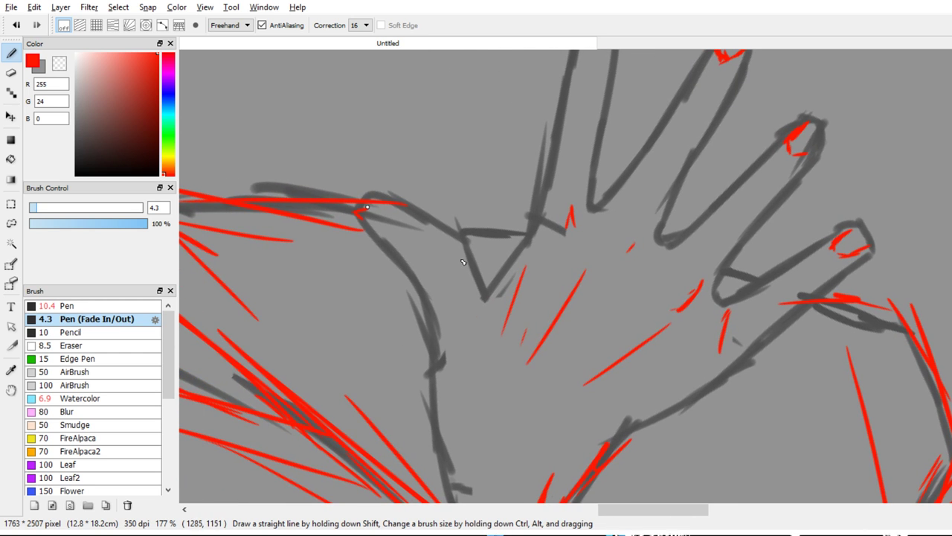
left_click_drag(485, 272, 534, 140)
left_click_drag(536, 141, 622, 184)
left_click_drag(584, 157, 594, 158)
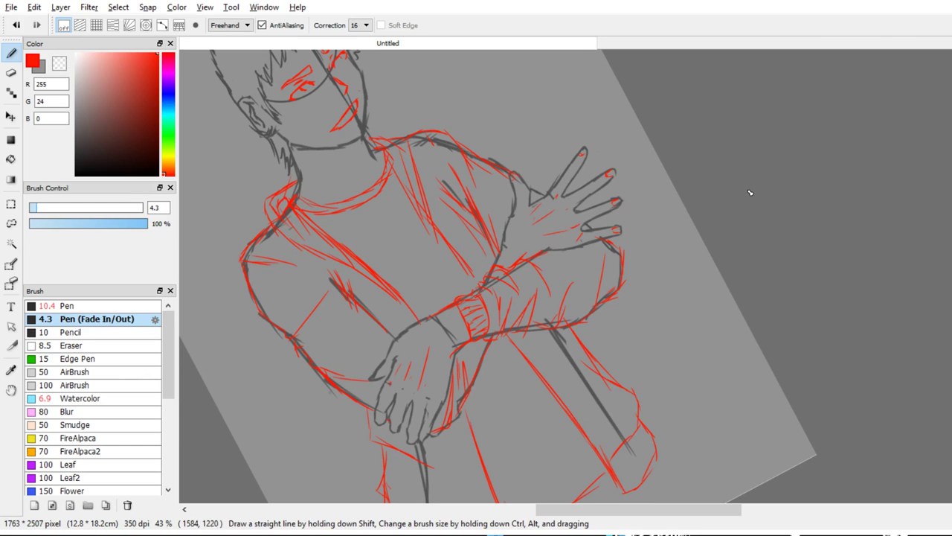
Draw red fingernails on the fingertips and thumb of the hand resting on the near arm
scroll(712, 198, "down", 4)
scroll(655, 387, "up", 7)
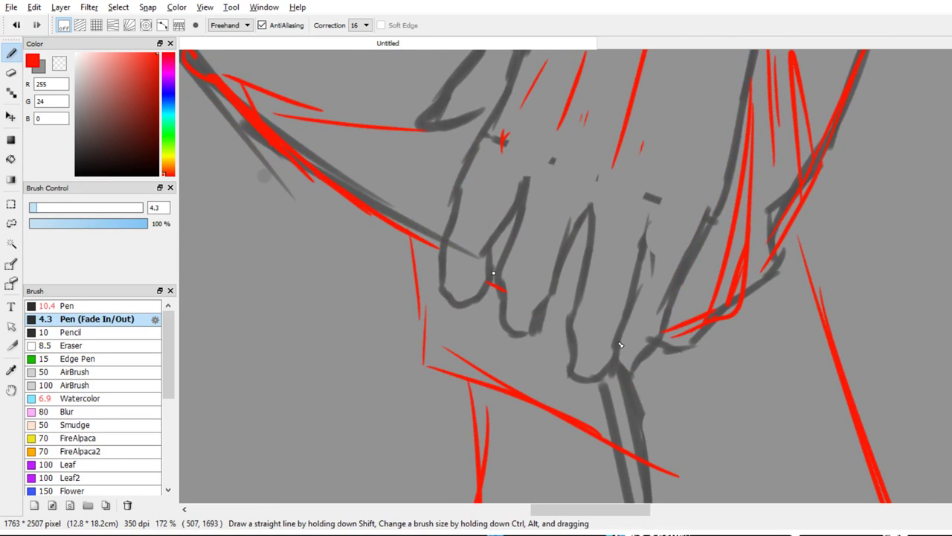
mouse_move(461, 285)
left_mouse_down()
mouse_move(448, 281)
mouse_move(470, 290)
left_mouse_up()
left_click_drag(504, 319, 528, 332)
mouse_move(575, 377)
left_mouse_down()
mouse_move(580, 356)
mouse_move(604, 369)
left_mouse_up()
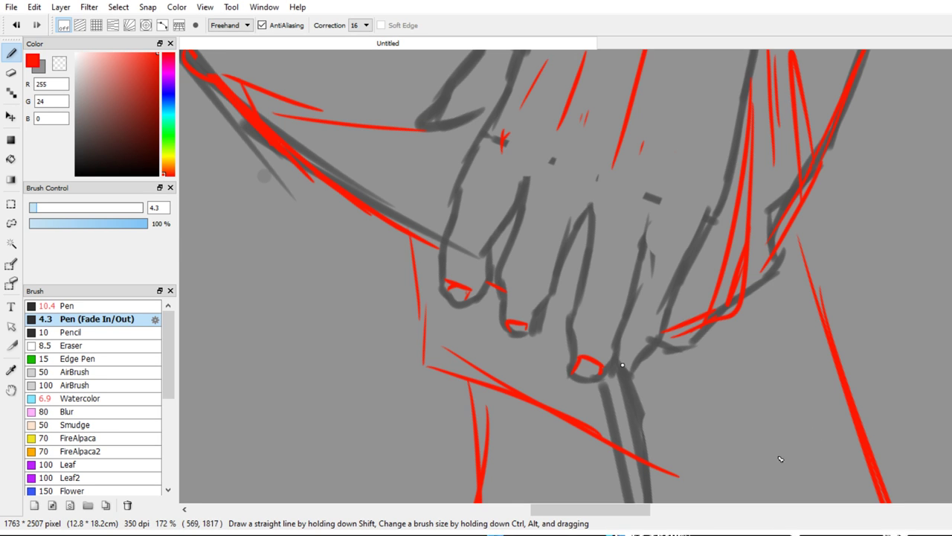
scroll(744, 409, "up", 2)
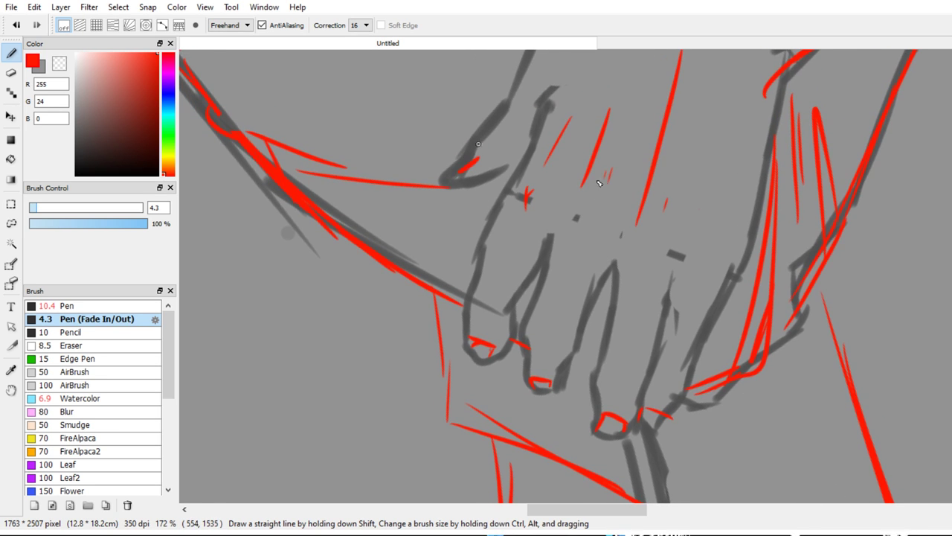
key("ctrl+z")
left_click_drag(475, 158, 482, 142)
left_click_drag(569, 191, 609, 104)
mouse_move(606, 152)
left_mouse_down()
mouse_move(593, 306)
mouse_move(580, 345)
left_mouse_up()
left_click_drag(579, 344, 570, 278)
mouse_move(564, 246)
left_mouse_down()
mouse_move(570, 226)
mouse_move(604, 319)
mouse_move(603, 293)
mouse_move(582, 298)
left_mouse_up()
scroll(604, 319, "down", 1)
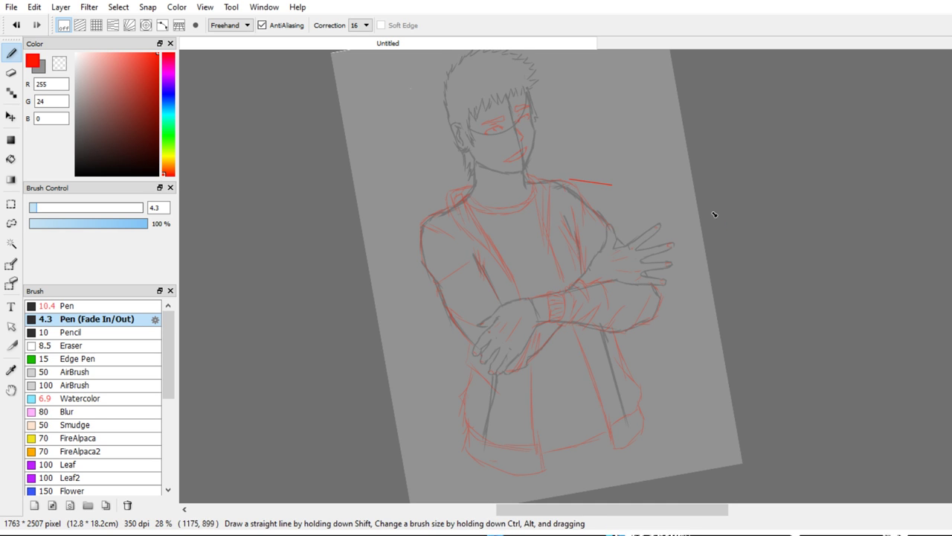
mouse_move(656, 186)
left_mouse_down()
mouse_move(674, 155)
mouse_move(694, 244)
left_mouse_up()
left_click_drag(693, 245, 654, 268)
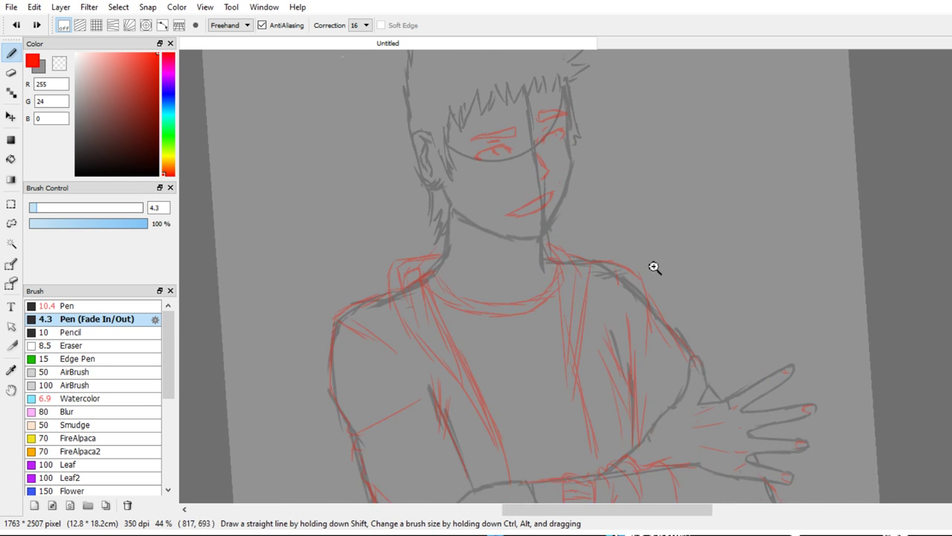
Set the drawing colour to black and try inking the neck outline with the Pen brush at sizes 10.4 and 9.1
left_click(134, 306)
left_click(75, 175)
left_click_drag(426, 107, 417, 286)
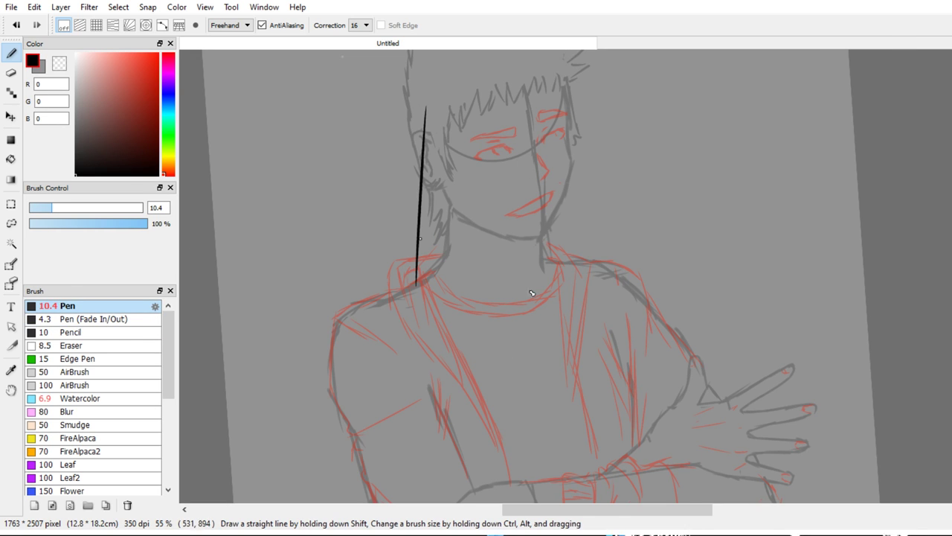
key("ctrl+z")
key("[")
left_click_drag(439, 175, 427, 325)
left_click_drag(446, 210, 439, 313)
left_click_drag(451, 242, 435, 297)
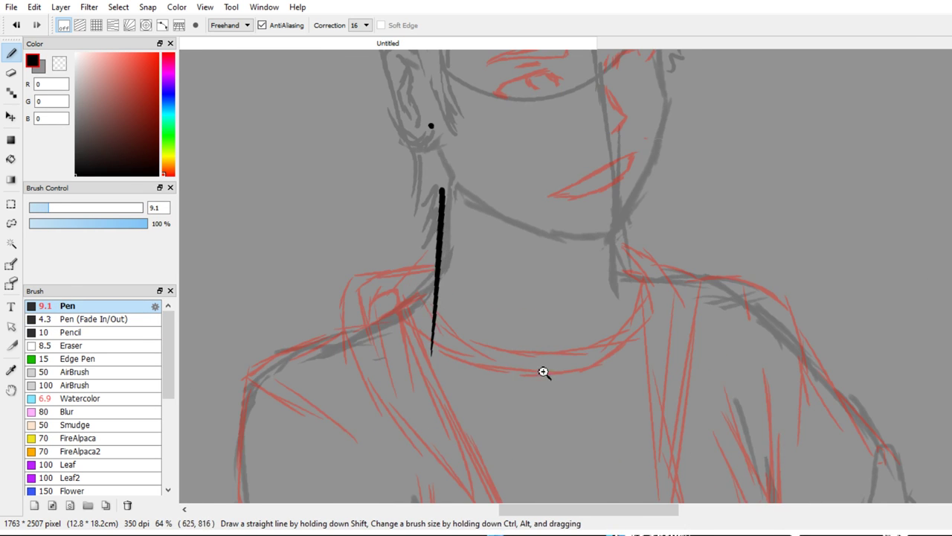
key("ctrl+z")
key("ctrl+z")
Switch to the Pen (Fade In/Out) brush, test a size 1 line on the neck and enlarge the brush to 1.9
left_click(93, 319)
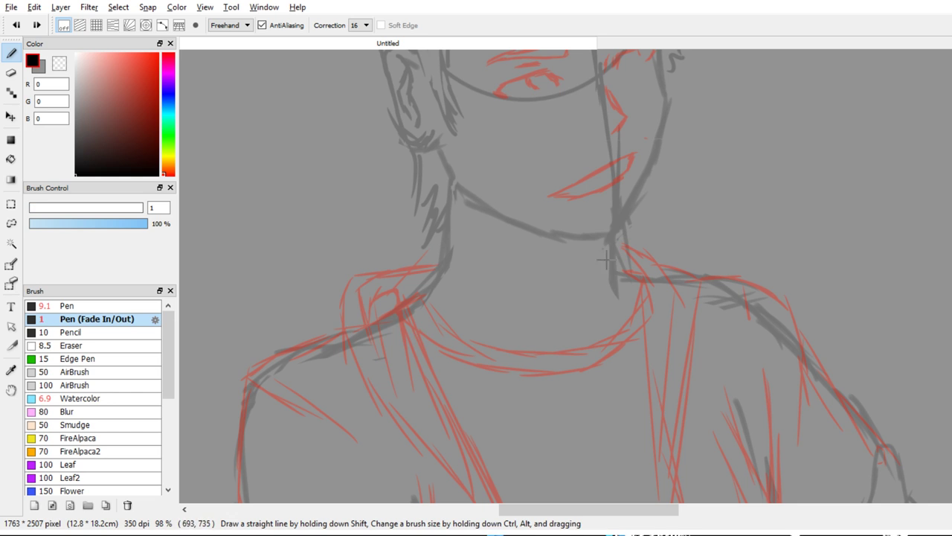
scroll(558, 291, "up", 2)
left_click_drag(447, 187, 441, 278)
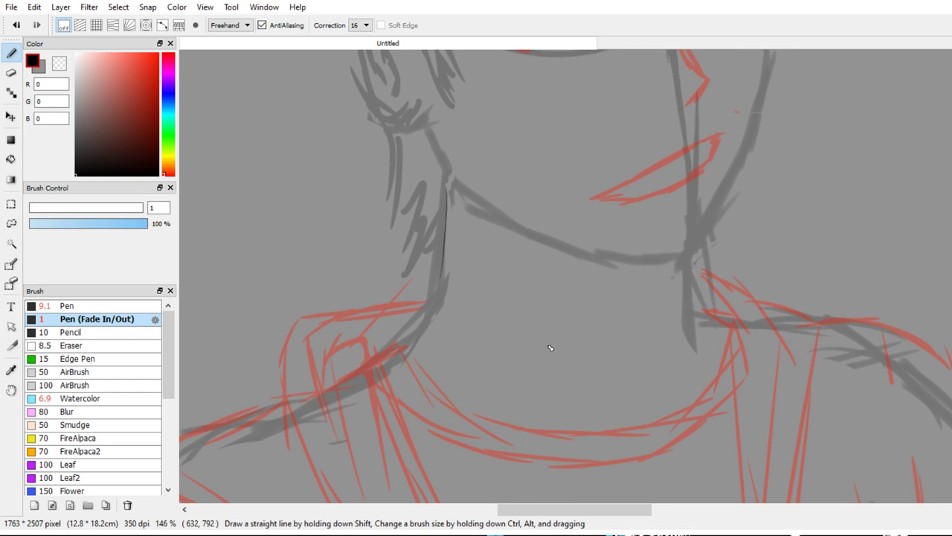
key("]")
key("ctrl+z")
key("ctrl+y")
key("ctrl+z")
key("ctrl+y")
key("ctrl+z")
Ink the hair edge beside the ear with a long black downward stroke over the faded sketch
left_click_drag(538, 187, 562, 257)
left_click_drag(547, 213, 575, 320)
mouse_move(547, 261)
left_mouse_down()
mouse_move(572, 180)
mouse_move(599, 277)
mouse_move(603, 262)
left_mouse_up()
mouse_move(604, 263)
left_mouse_down()
mouse_move(629, 342)
mouse_move(627, 231)
mouse_move(621, 255)
left_mouse_up()
left_click(494, 202, "ctrl")
left_click(494, 202, "ctrl")
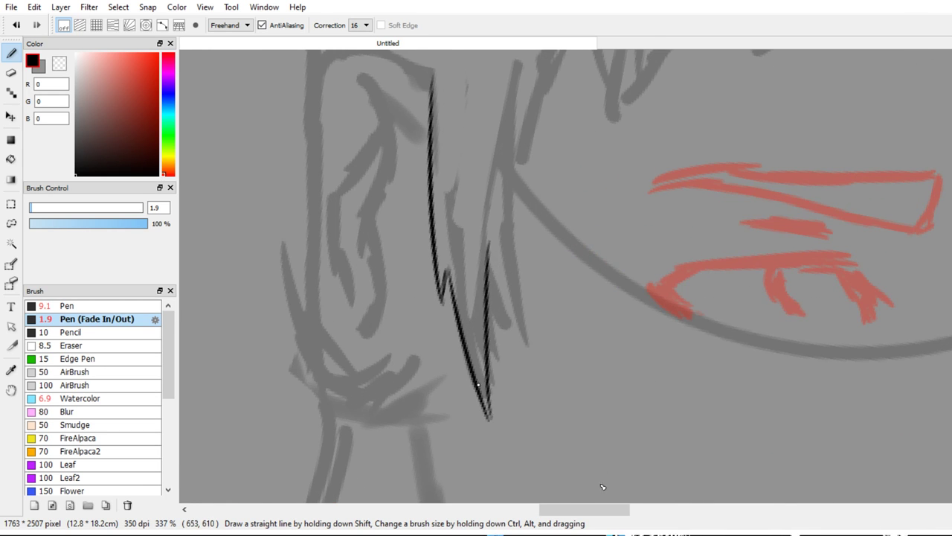
key("ctrl+z")
left_click_drag(490, 421, 496, 293)
key("ctrl+z")
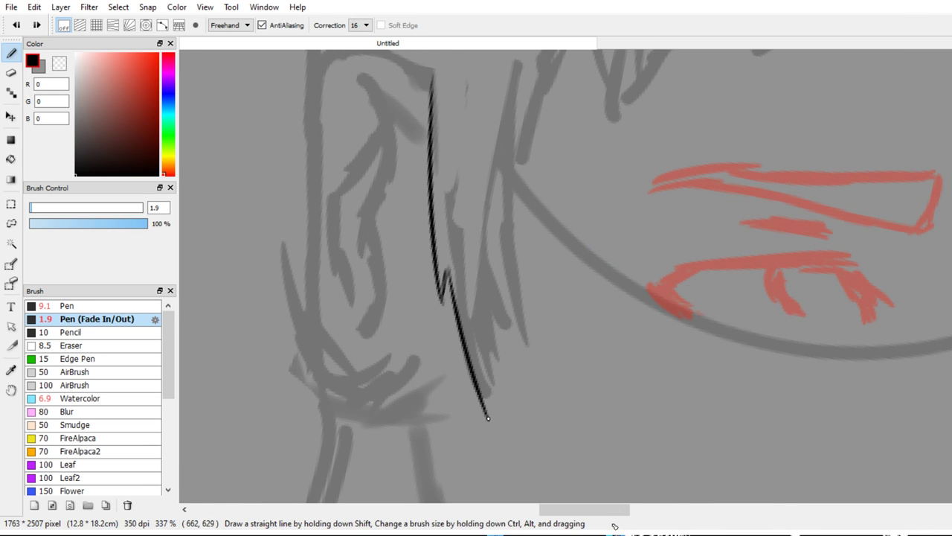
left_click_drag(489, 418, 487, 269)
key("ctrl+z")
key("ctrl+z")
Set the brush size to 2.3 and ink the pointed hair locks in front of the ear in black
left_click_drag(164, 209, 123, 209)
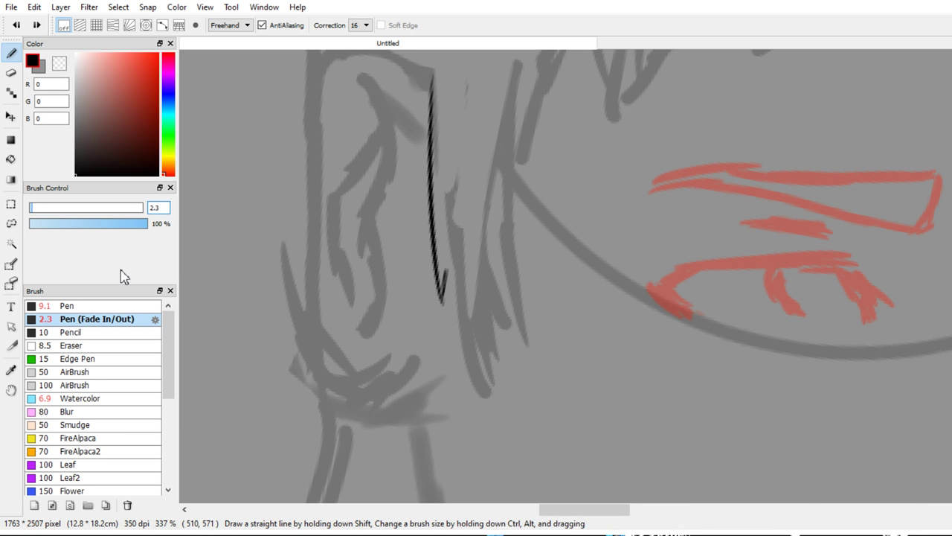
left_click_drag(442, 300, 449, 249)
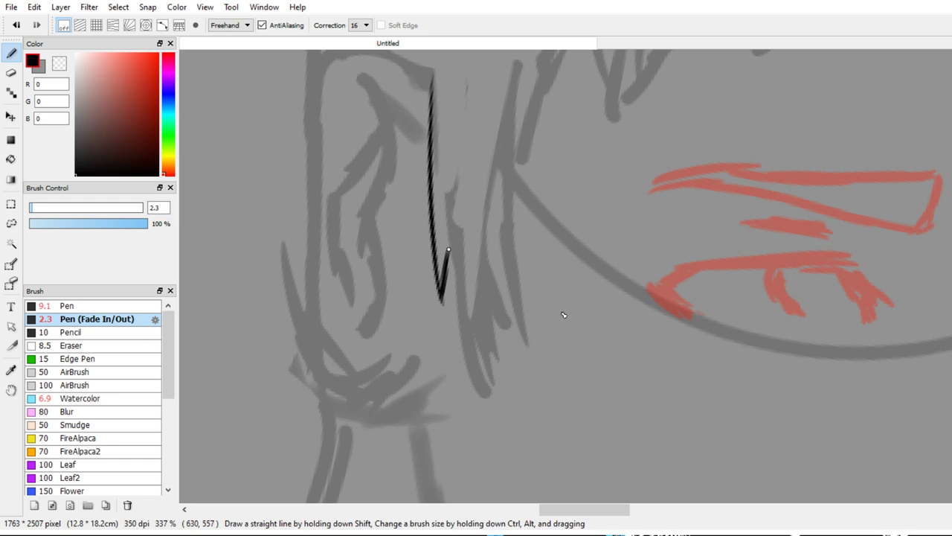
mouse_move(443, 294)
left_mouse_down()
mouse_move(447, 246)
mouse_move(482, 372)
left_mouse_up()
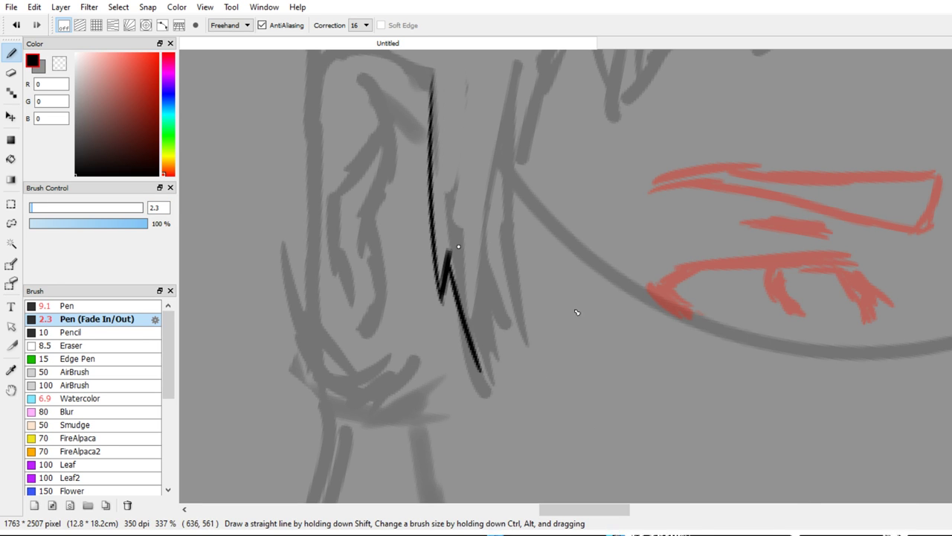
key("ctrl+z")
mouse_move(449, 251)
left_mouse_down()
mouse_move(488, 390)
mouse_move(494, 219)
left_mouse_up()
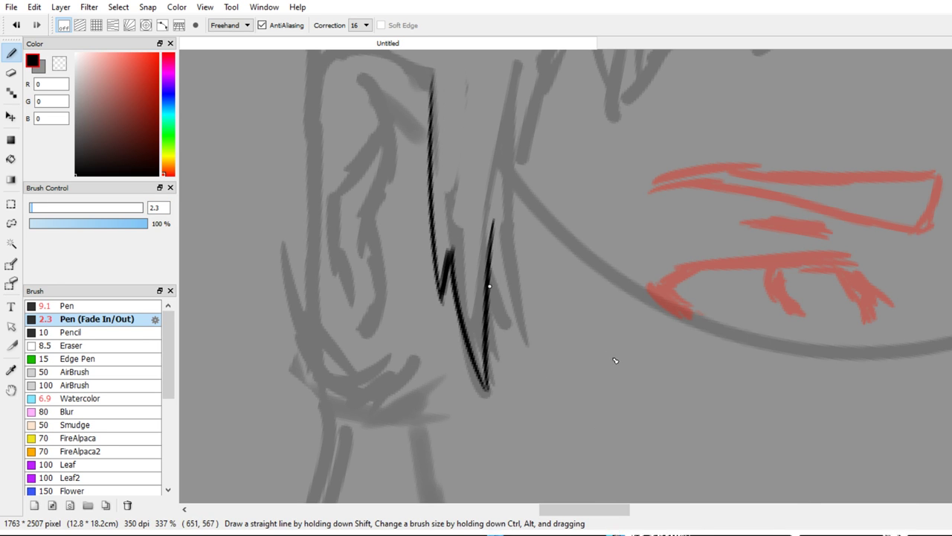
Ink the hair edge up the near temple and the first zigzag fringe spikes across the forehead in black
mouse_move(490, 287)
left_mouse_down()
mouse_move(510, 134)
mouse_move(484, 266)
mouse_move(550, 101)
left_mouse_up()
left_click_drag(692, 136, 654, 172)
mouse_move(511, 138)
left_mouse_down()
mouse_move(560, 254)
mouse_move(584, 142)
left_mouse_up()
mouse_move(585, 142)
left_mouse_down()
mouse_move(501, 183)
mouse_move(511, 272)
mouse_move(616, 138)
left_mouse_up()
left_click_drag(761, 178, 690, 186)
mouse_move(546, 143)
left_mouse_down()
mouse_move(561, 247)
mouse_move(634, 141)
left_mouse_up()
mouse_move(795, 180)
left_mouse_down()
mouse_move(798, 170)
mouse_move(757, 141)
mouse_move(647, 170)
left_mouse_up()
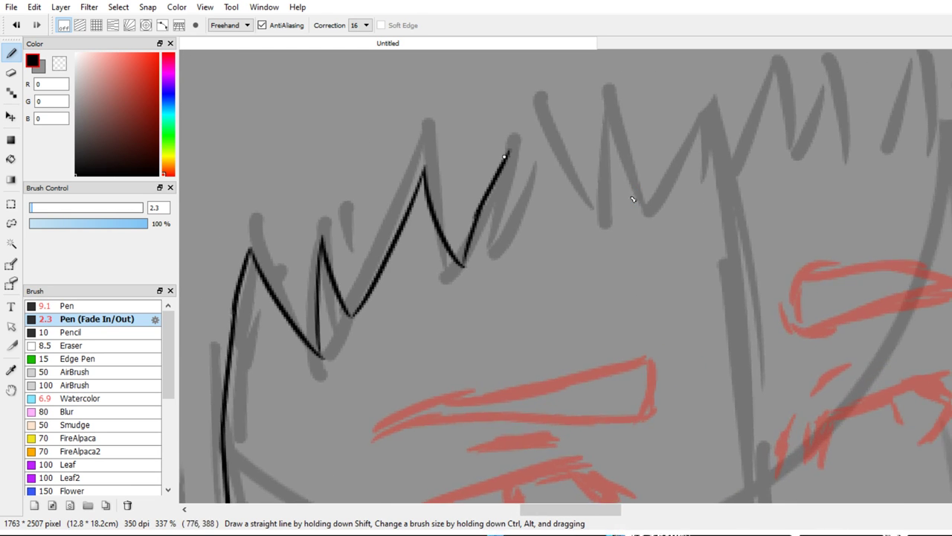
mouse_move(510, 154)
left_mouse_down()
mouse_move(496, 244)
mouse_move(545, 120)
mouse_move(623, 223)
mouse_move(608, 103)
left_mouse_up()
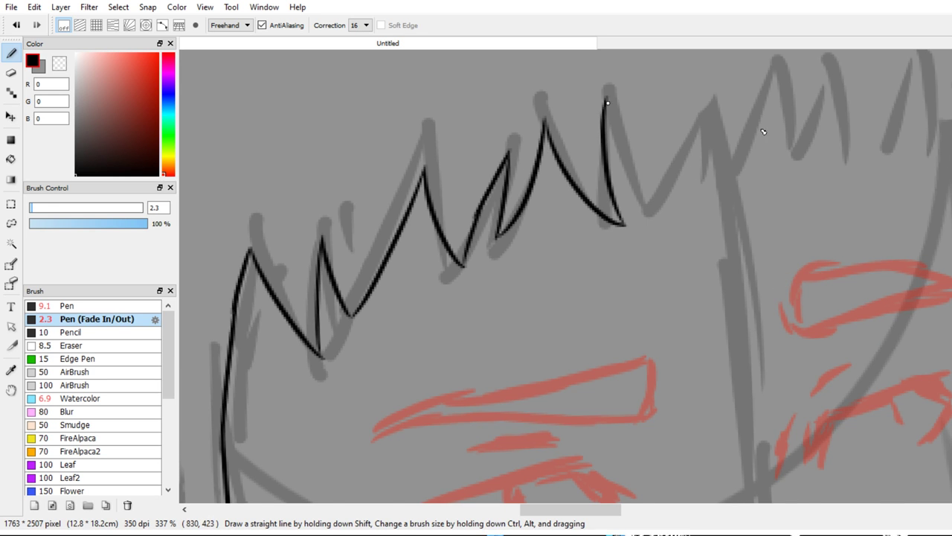
Ink the middle fringe spikes over the faded sketch, redrawing the wide curved lock above the brows
scroll(763, 131, "down", 5)
left_click_drag(812, 131, 676, 152)
left_click_drag(676, 152, 606, 189)
mouse_move(479, 147)
left_mouse_down()
mouse_move(491, 241)
mouse_move(524, 210)
mouse_move(538, 165)
left_mouse_up()
key("ctrl+z")
mouse_move(489, 242)
left_mouse_down()
mouse_move(542, 204)
mouse_move(553, 144)
left_mouse_up()
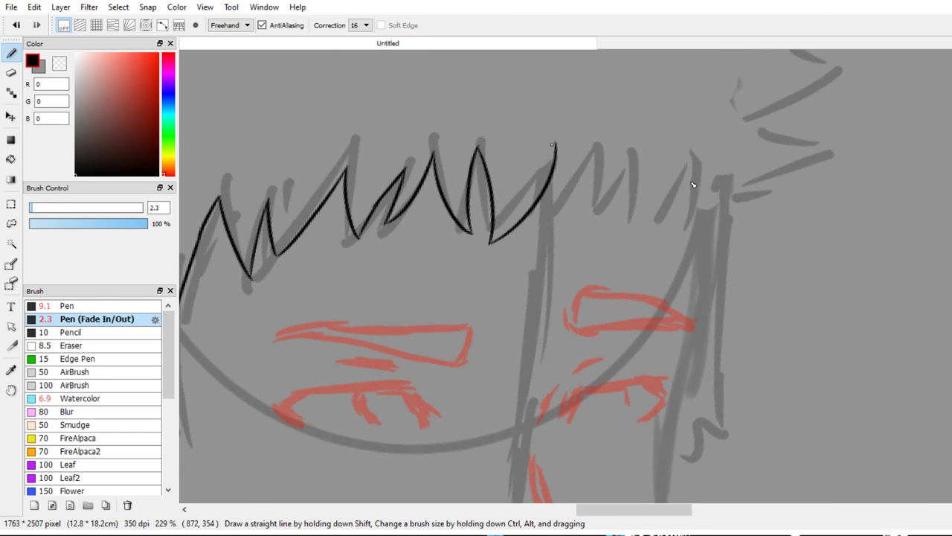
Ink the remaining narrow fringe spikes as far as the far temple
mouse_move(575, 223)
left_mouse_down()
mouse_move(593, 227)
mouse_move(584, 170)
left_mouse_up()
key("ctrl+z")
mouse_move(592, 227)
left_mouse_down()
mouse_move(596, 156)
mouse_move(620, 218)
mouse_move(633, 145)
mouse_move(623, 237)
mouse_move(661, 195)
mouse_move(673, 146)
left_mouse_up()
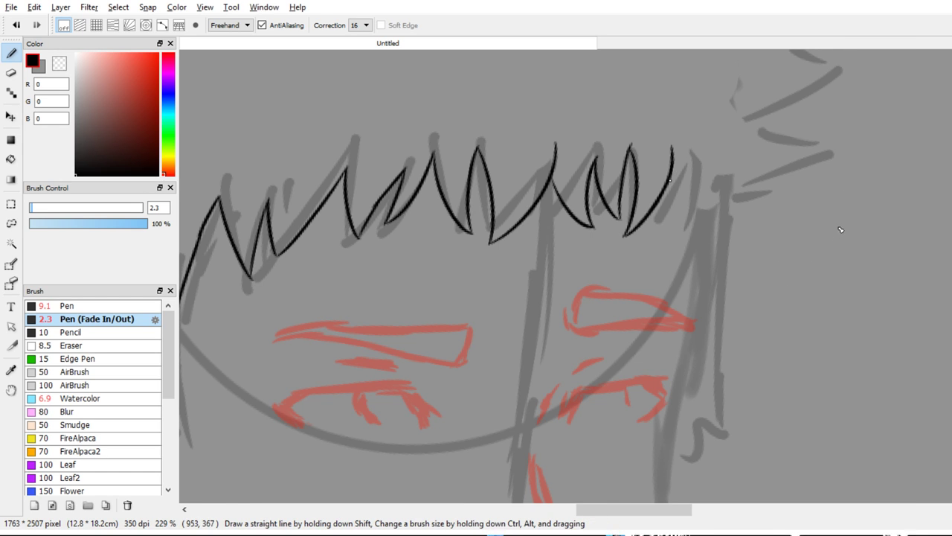
mouse_move(670, 179)
left_mouse_down()
mouse_move(683, 227)
mouse_move(700, 236)
mouse_move(703, 156)
mouse_move(646, 84)
left_mouse_up()
key("space")
key("e")
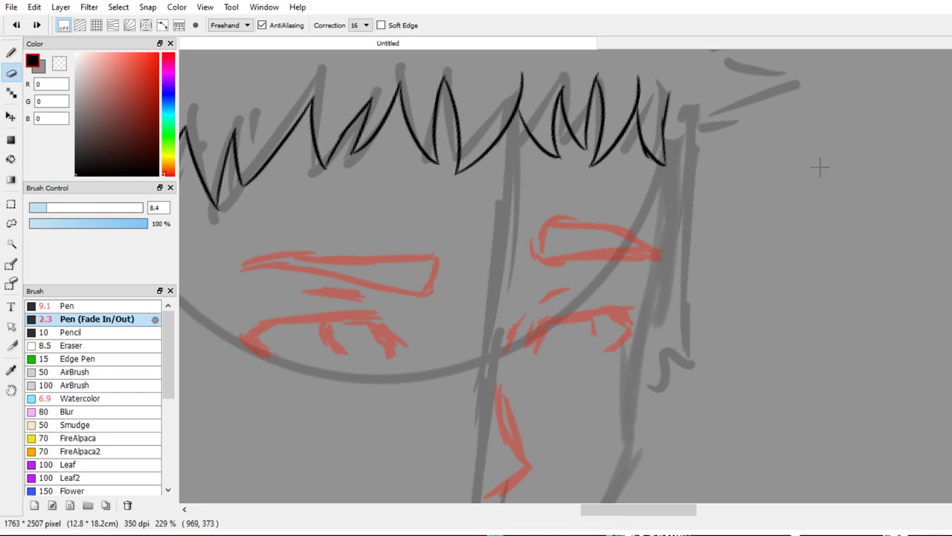
key("b")
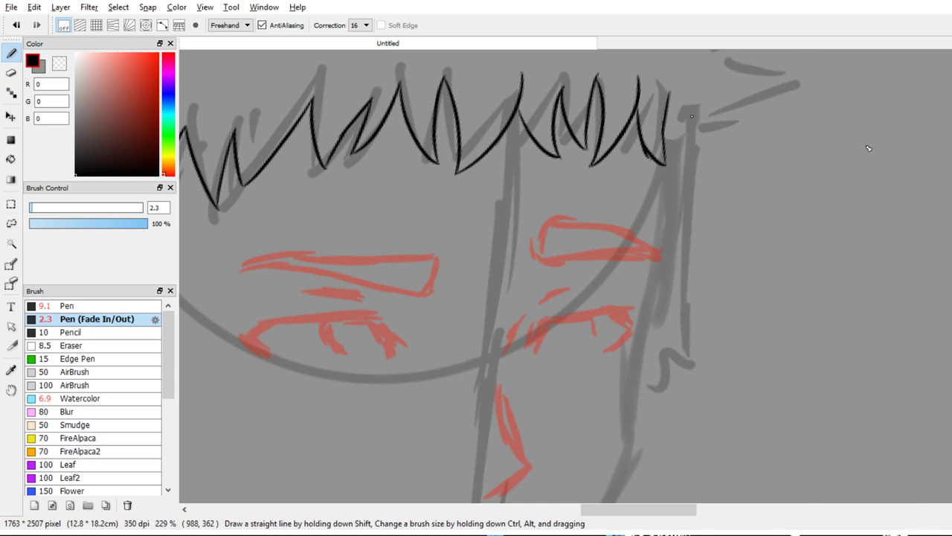
Ink the long pointed side locks beside the far eye and join them to the end of the fringe
scroll(814, 236, "down", 1)
mouse_move(646, 349)
left_mouse_down()
mouse_move(669, 368)
mouse_move(661, 272)
mouse_move(693, 365)
mouse_move(680, 236)
left_mouse_up()
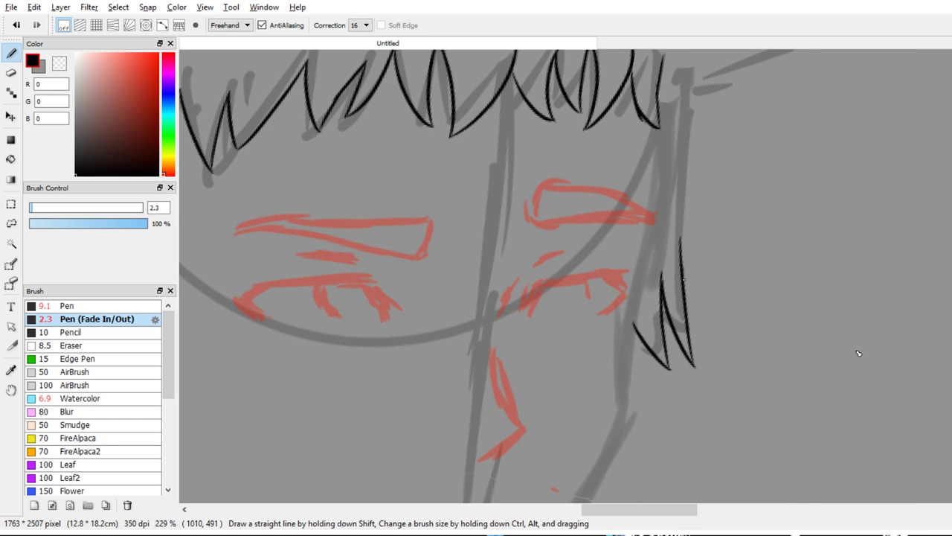
left_click_drag(680, 286, 685, 136)
left_click_drag(865, 165, 821, 280)
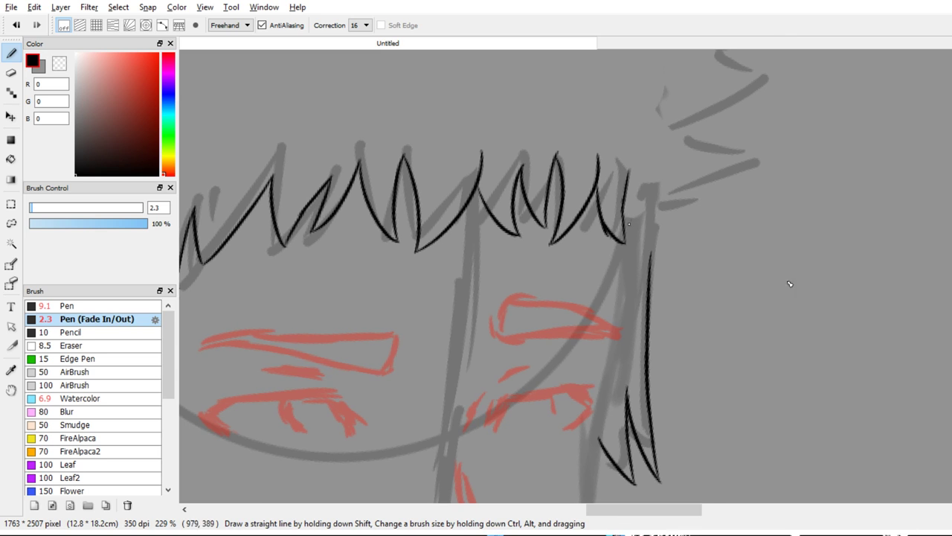
left_click_drag(621, 198, 645, 337)
left_click_drag(807, 405, 806, 382)
key("ctrl+z")
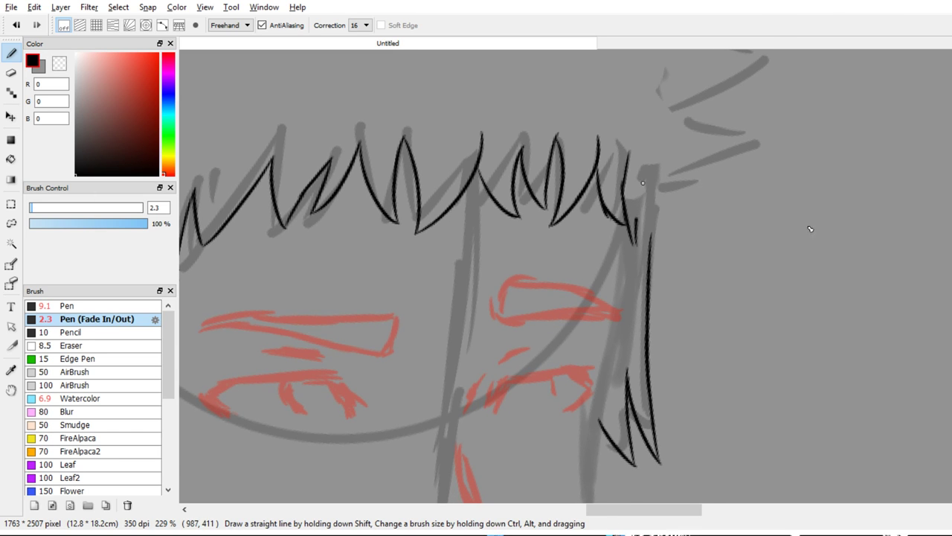
left_click_drag(808, 226, 780, 281)
mouse_move(632, 237)
left_mouse_down()
mouse_move(676, 211)
mouse_move(658, 225)
left_mouse_up()
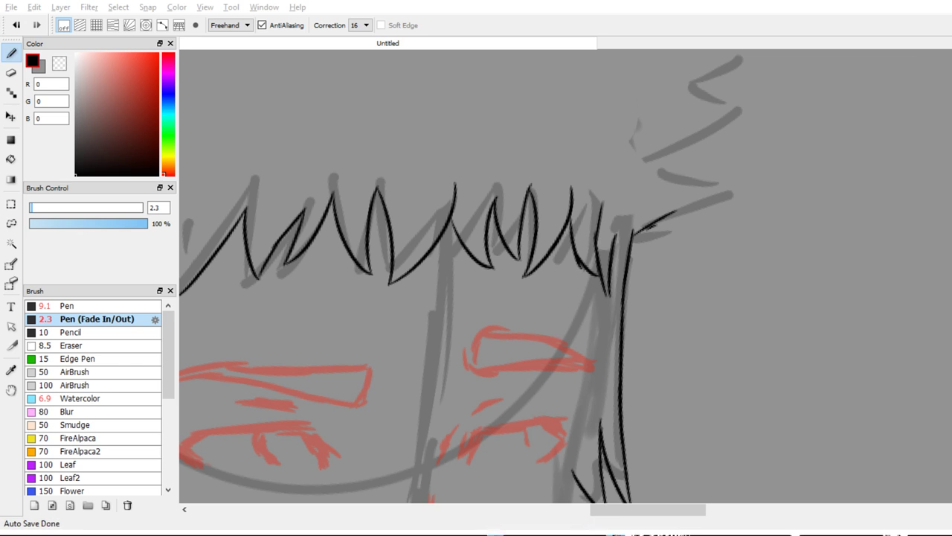
Ink the first outward spikes of the hair silhouette on the far side of the head
left_click_drag(867, 355, 848, 432)
mouse_move(616, 313)
left_mouse_down()
mouse_move(703, 272)
mouse_move(660, 295)
mouse_move(610, 219)
left_mouse_up()
key("e")
key("b")
left_click_drag(782, 268, 761, 336)
mouse_move(775, 372)
left_mouse_down()
mouse_move(908, 295)
mouse_move(836, 288)
mouse_move(893, 234)
left_mouse_up()
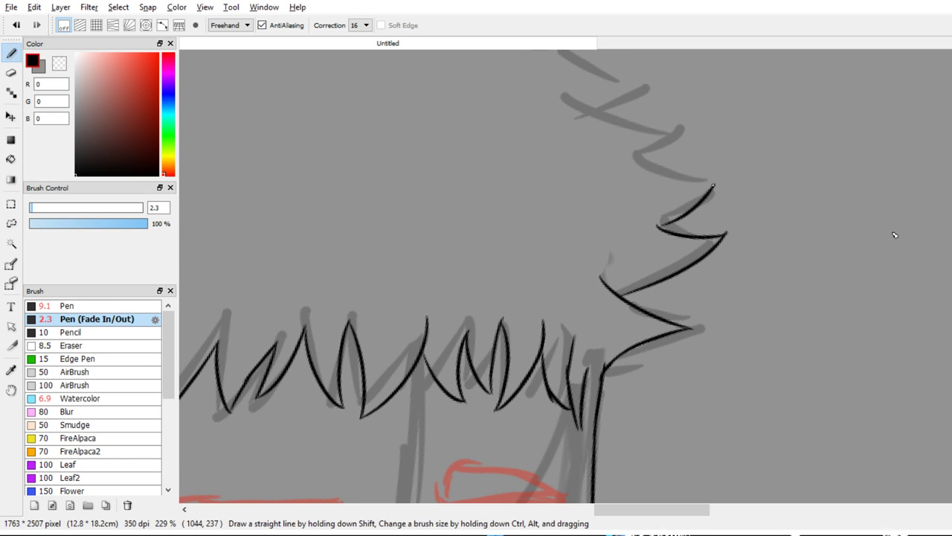
Redo the last spike and continue the jagged hair silhouette up the far side towards the crown
key("ctrl+z")
left_click_drag(826, 285, 886, 232)
mouse_move(881, 258)
left_mouse_down()
mouse_move(880, 324)
mouse_move(801, 255)
left_mouse_up()
mouse_move(746, 356)
left_mouse_down()
mouse_move(764, 261)
mouse_move(823, 221)
mouse_move(867, 296)
left_mouse_up()
mouse_move(692, 242)
left_mouse_down()
mouse_move(610, 222)
mouse_move(669, 200)
mouse_move(569, 169)
left_mouse_up()
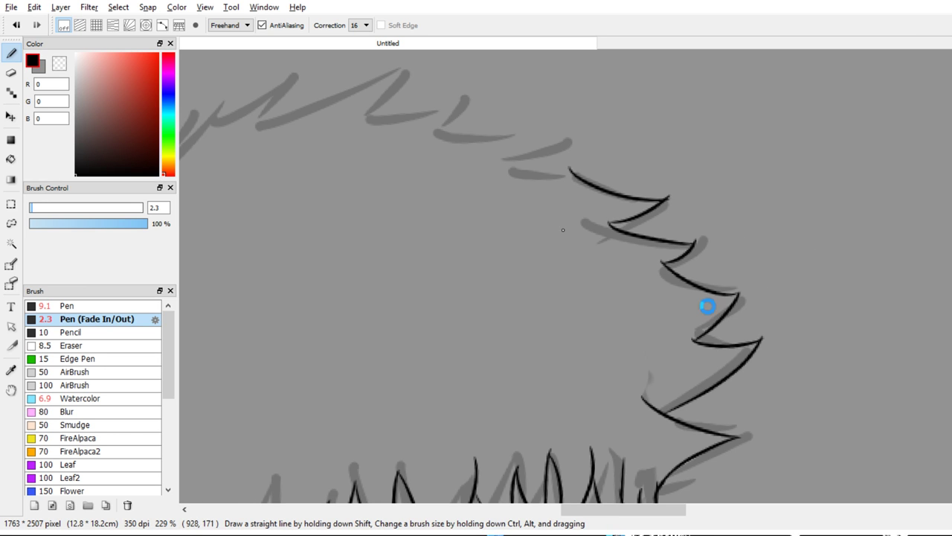
Rotate the canvas, ink the hair spikes over the crown and clean up a stroke with the eraser
mouse_move(708, 304)
left_mouse_down()
mouse_move(738, 197)
mouse_move(729, 215)
mouse_move(653, 256)
mouse_move(625, 367)
mouse_move(659, 257)
left_mouse_up()
scroll(673, 260, "up", 5)
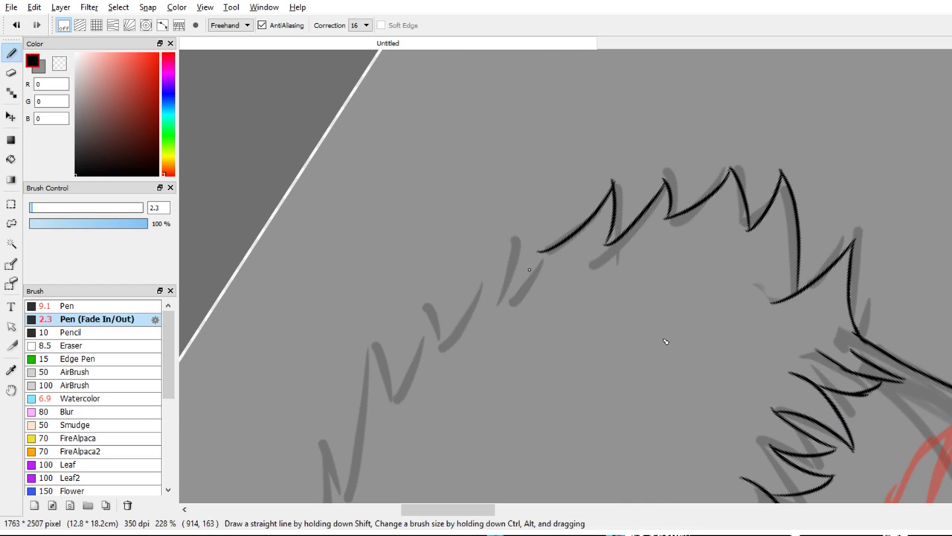
key("e")
mouse_move(587, 204)
left_mouse_down()
mouse_move(506, 285)
mouse_move(524, 268)
left_mouse_up()
key("b")
mouse_move(613, 182)
left_mouse_down()
mouse_move(519, 293)
mouse_move(515, 218)
left_mouse_up()
left_click_drag(504, 265, 540, 162)
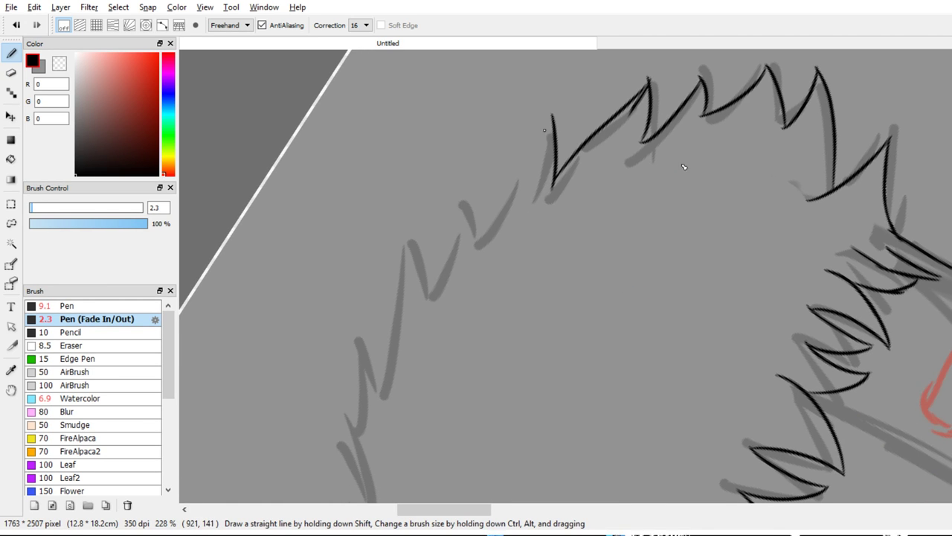
mouse_move(550, 115)
left_mouse_down()
mouse_move(484, 239)
mouse_move(452, 199)
mouse_move(434, 295)
mouse_move(512, 209)
mouse_move(508, 219)
mouse_move(470, 165)
mouse_move(470, 306)
mouse_move(442, 240)
mouse_move(466, 181)
mouse_move(466, 194)
mouse_move(475, 66)
mouse_move(461, 173)
mouse_move(442, 146)
mouse_move(467, 257)
mouse_move(430, 212)
mouse_move(449, 287)
left_mouse_up()
left_click_drag(437, 247, 472, 320)
Ink the jagged hair outline down the upper back of the head, redoing the last spike
key("r")
mouse_move(549, 321)
left_mouse_down()
mouse_move(550, 232)
mouse_move(581, 170)
mouse_move(620, 238)
left_mouse_up()
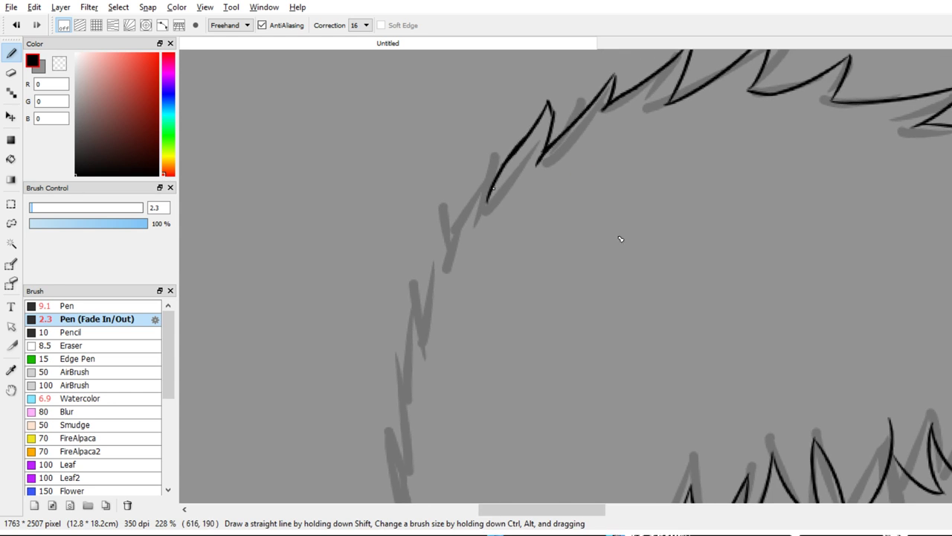
mouse_move(491, 194)
left_mouse_down()
mouse_move(489, 147)
mouse_move(447, 242)
left_mouse_up()
key("space")
mouse_move(459, 265)
left_mouse_down()
mouse_move(487, 188)
mouse_move(465, 123)
left_mouse_up()
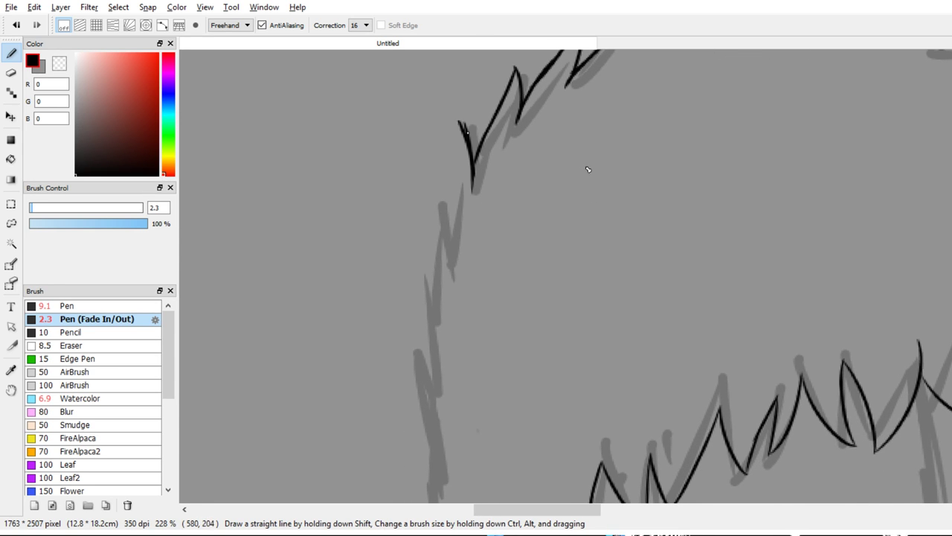
key("ctrl+z")
key("ctrl+z")
mouse_move(479, 140)
left_mouse_down()
mouse_move(467, 107)
mouse_move(445, 221)
left_mouse_up()
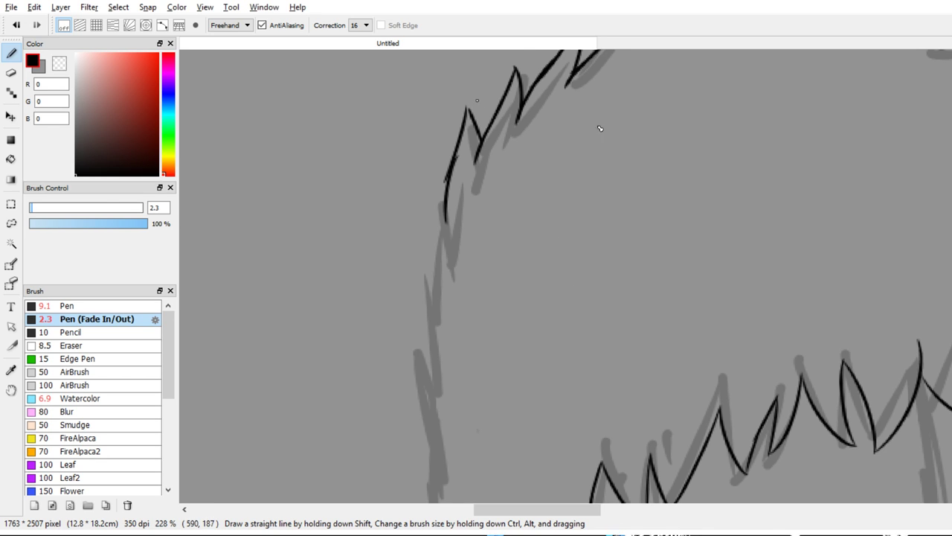
Ink the back hair outline down towards the ear and undo the locks that flare outwards
left_click_drag(584, 225, 576, 142)
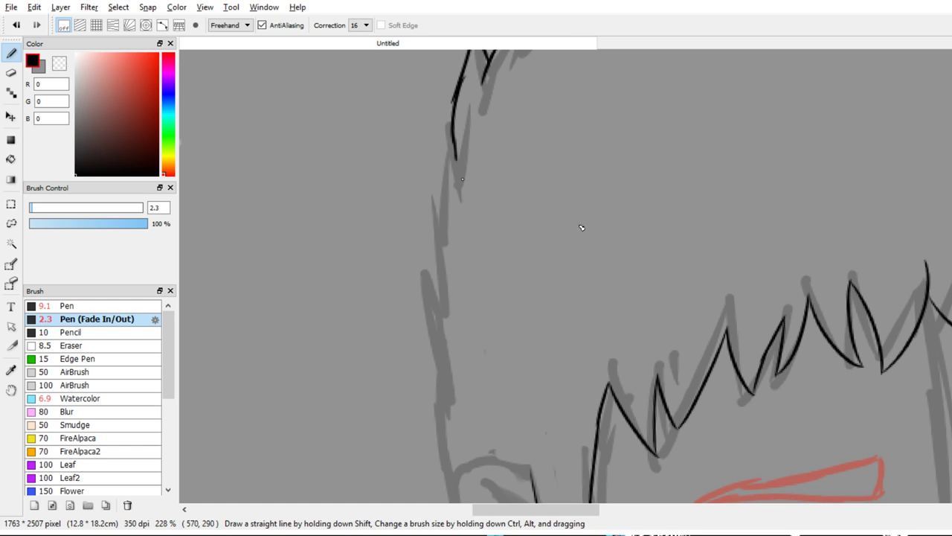
mouse_move(455, 158)
left_mouse_down()
mouse_move(444, 87)
mouse_move(438, 222)
mouse_move(448, 245)
mouse_move(427, 197)
mouse_move(443, 350)
left_mouse_up()
key("ctrl+z")
mouse_move(444, 353)
left_mouse_down()
mouse_move(449, 248)
mouse_move(414, 191)
mouse_move(428, 310)
left_mouse_up()
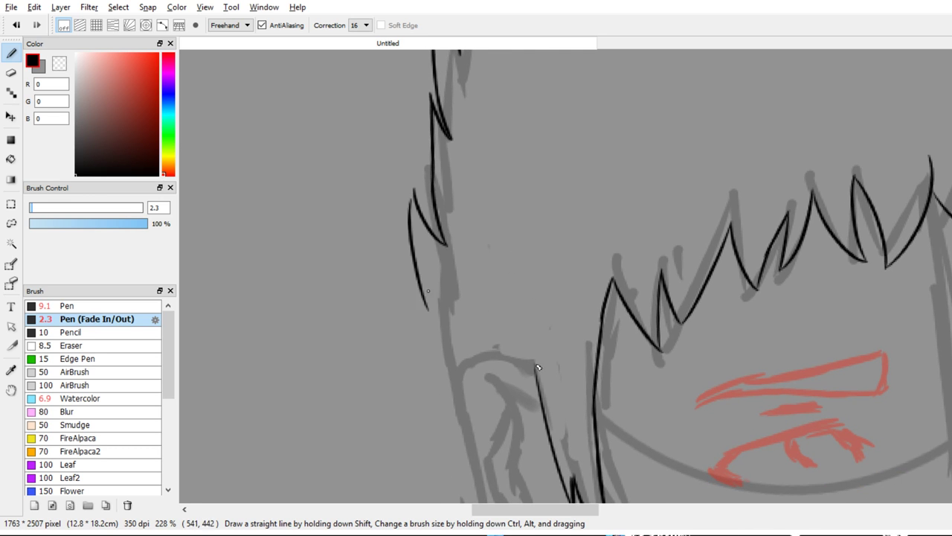
key("ctrl+z")
key("ctrl+z")
mouse_move(553, 308)
left_mouse_down()
mouse_move(558, 221)
mouse_move(520, 199)
mouse_move(460, 231)
mouse_move(470, 274)
left_mouse_up()
key("ctrl+z")
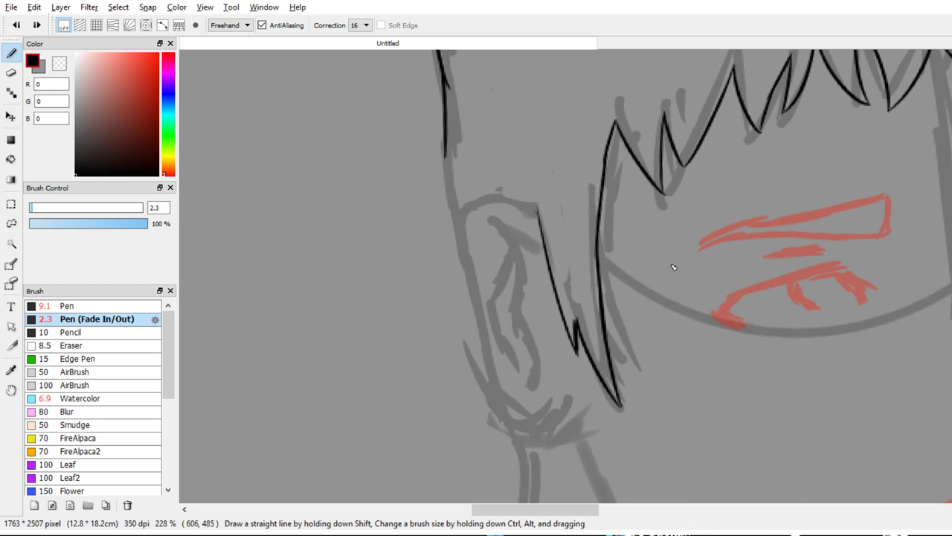
mouse_move(537, 210)
left_mouse_down()
mouse_move(450, 247)
mouse_move(455, 280)
left_mouse_up()
key("ctrl+z")
left_click_drag(536, 202, 435, 254)
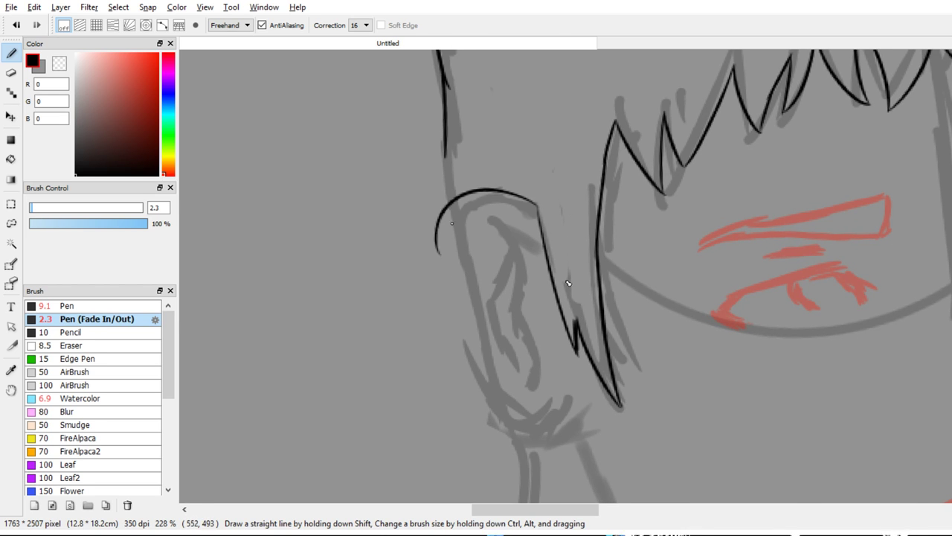
key("ctrl+z")
mouse_move(536, 202)
left_mouse_down()
mouse_move(454, 199)
mouse_move(441, 276)
left_mouse_up()
key("ctrl+z")
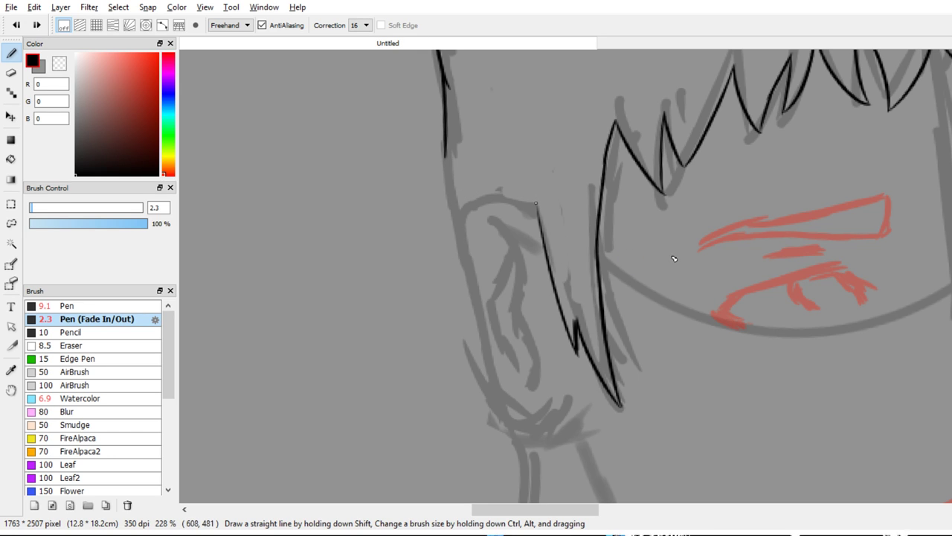
Ink the ear's outer contour from its rounded top down the back edge and around the earlobe
mouse_move(536, 204)
left_mouse_down()
mouse_move(494, 183)
mouse_move(456, 239)
mouse_move(453, 219)
mouse_move(482, 295)
mouse_move(466, 256)
mouse_move(484, 335)
left_mouse_up()
key("ctrl+z")
key("ctrl+z")
mouse_move(454, 229)
left_mouse_down()
mouse_move(487, 317)
mouse_move(476, 311)
mouse_move(484, 344)
left_mouse_up()
key("ctrl+z")
key("ctrl+y")
scroll(609, 375, "down", 2)
mouse_move(472, 300)
left_mouse_down()
mouse_move(505, 370)
mouse_move(487, 340)
mouse_move(495, 360)
mouse_move(520, 373)
mouse_move(502, 362)
mouse_move(551, 368)
mouse_move(532, 374)
mouse_move(565, 358)
left_mouse_up()
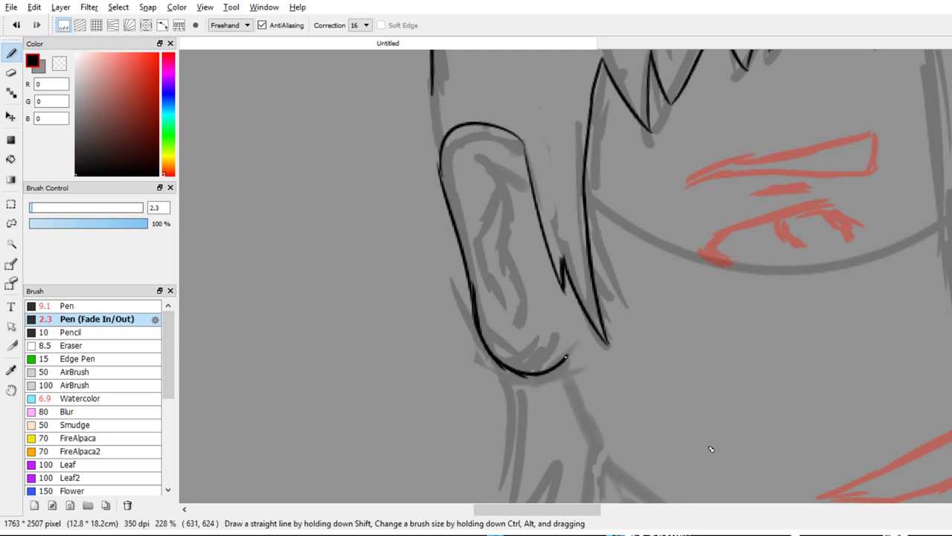
key("e")
key("b")
Ink the inner rim of the ear as a curved line running down towards the earlobe
mouse_move(455, 147)
left_mouse_down()
mouse_move(484, 143)
mouse_move(509, 177)
left_mouse_up()
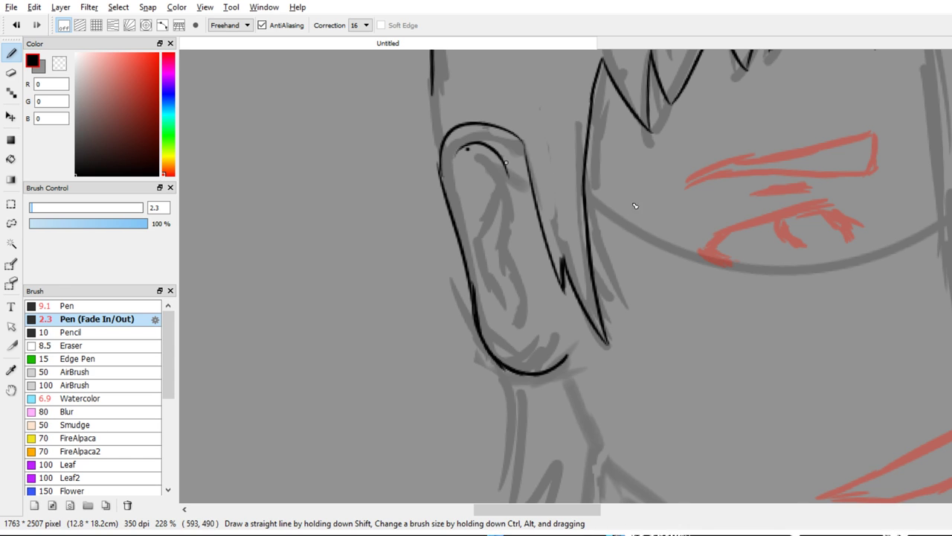
key("ctrl+z")
mouse_move(506, 162)
left_mouse_down()
mouse_move(511, 194)
mouse_move(507, 168)
mouse_move(499, 237)
mouse_move(503, 225)
mouse_move(529, 330)
left_mouse_up()
key("ctrl+z")
left_click_drag(505, 246, 539, 332)
mouse_move(529, 299)
left_mouse_down()
mouse_move(531, 339)
mouse_move(539, 334)
mouse_move(520, 350)
left_mouse_up()
key("ctrl+z")
Ink the second fold line inside the ear and erase the stray marks near the inner rim
left_click_drag(495, 153, 490, 273)
key("ctrl+z")
key("ctrl+z")
mouse_move(508, 182)
left_mouse_down()
mouse_move(485, 227)
mouse_move(515, 333)
left_mouse_up()
key("e")
left_click(468, 151)
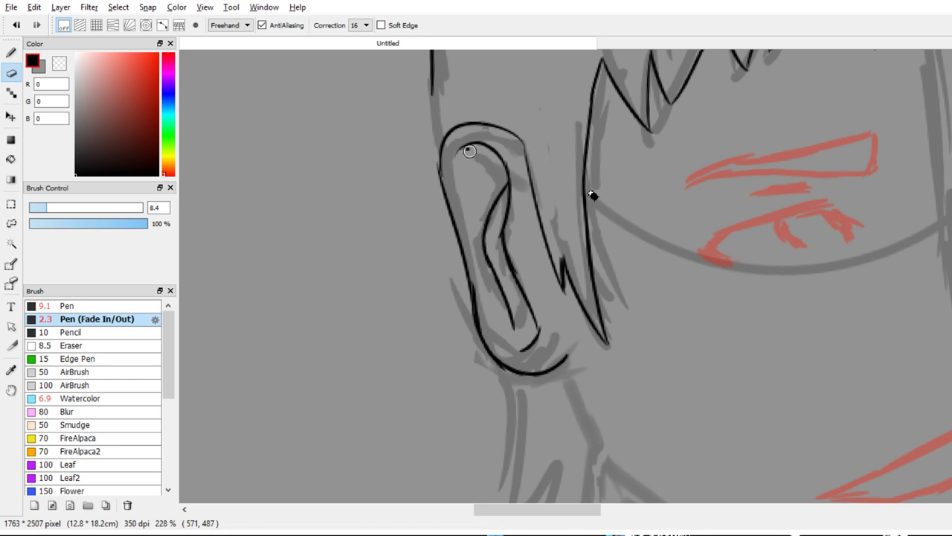
left_click_drag(503, 230, 499, 177)
key("b")
Ink the jagged nape hair locks hanging below the earlobe in black
left_click_drag(619, 241, 603, 174)
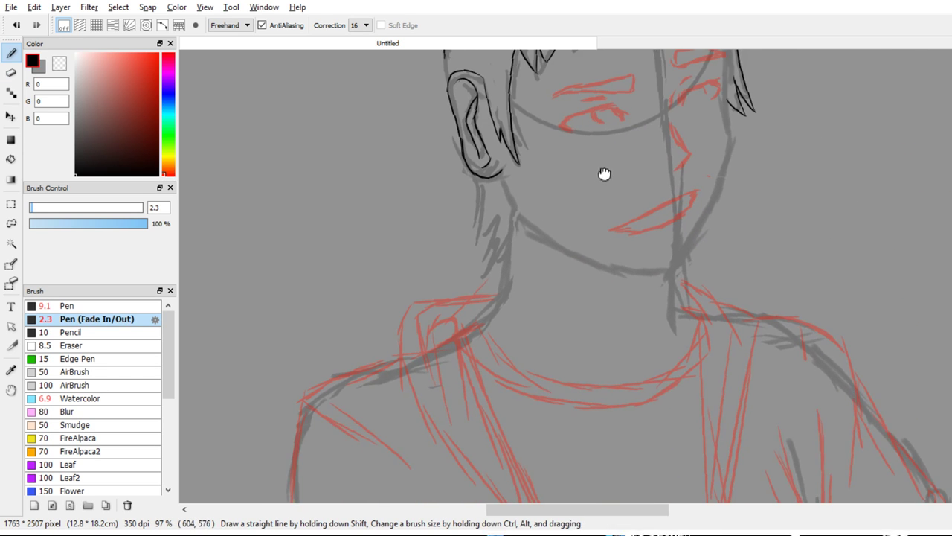
key("Right")
left_click_drag(618, 139, 635, 196)
left_click_drag(512, 248, 512, 253)
key("ctrl+z")
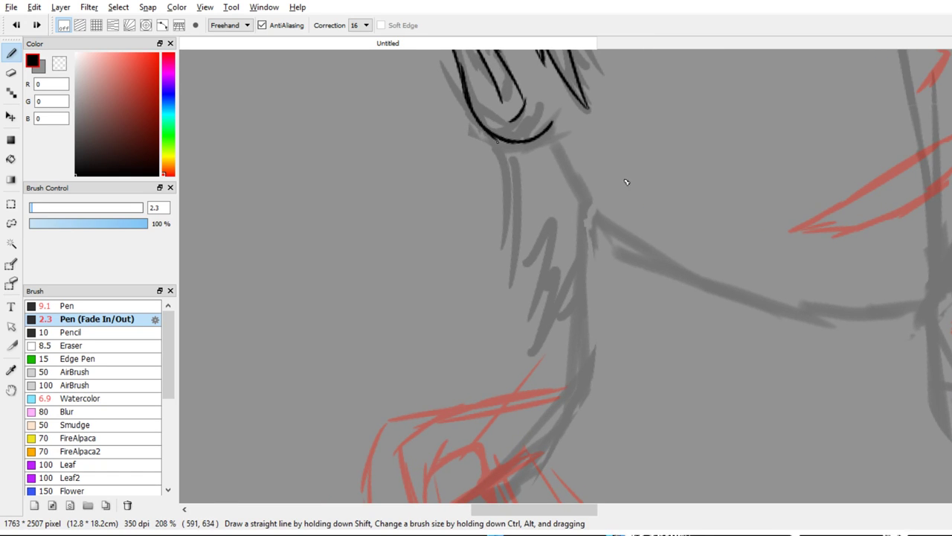
mouse_move(499, 142)
left_mouse_down()
mouse_move(501, 254)
mouse_move(512, 238)
left_mouse_up()
mouse_move(512, 238)
left_mouse_down()
mouse_move(504, 278)
mouse_move(555, 219)
mouse_move(529, 322)
mouse_move(567, 280)
mouse_move(563, 322)
mouse_move(580, 300)
left_mouse_up()
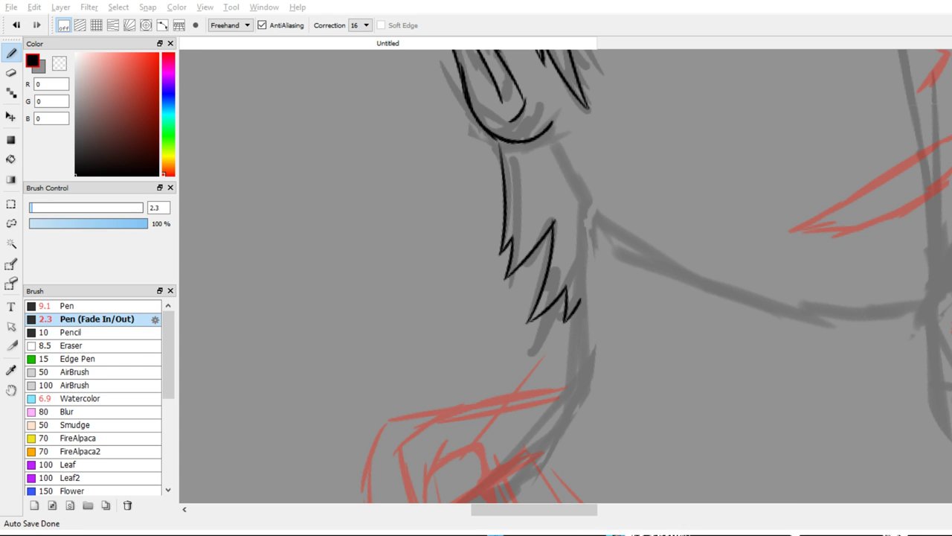
Ink the side of the neck from below the ear down towards the jacket collar
left_click_drag(514, 403, 493, 278)
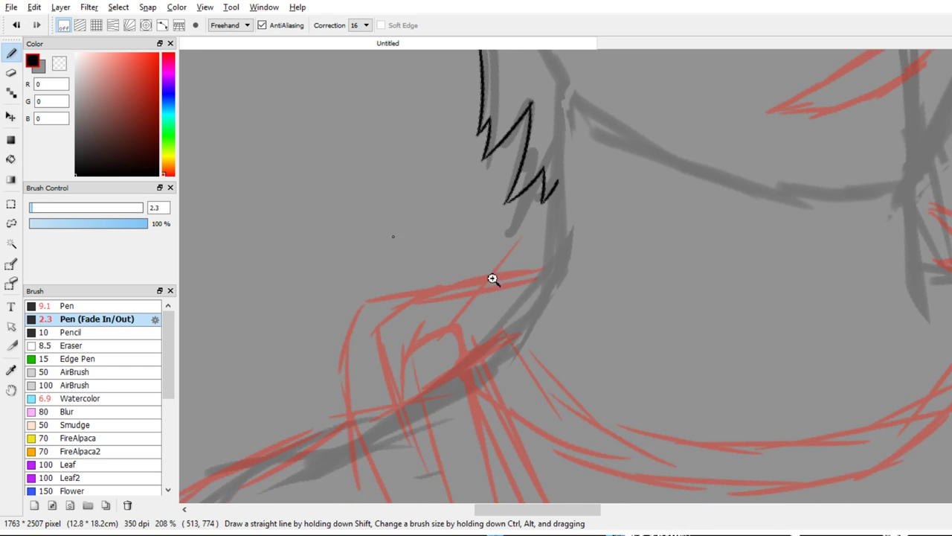
scroll(494, 278, "down", 5)
left_click_drag(499, 237, 535, 218)
key("Right")
key("Right")
scroll(534, 217, "up", 8)
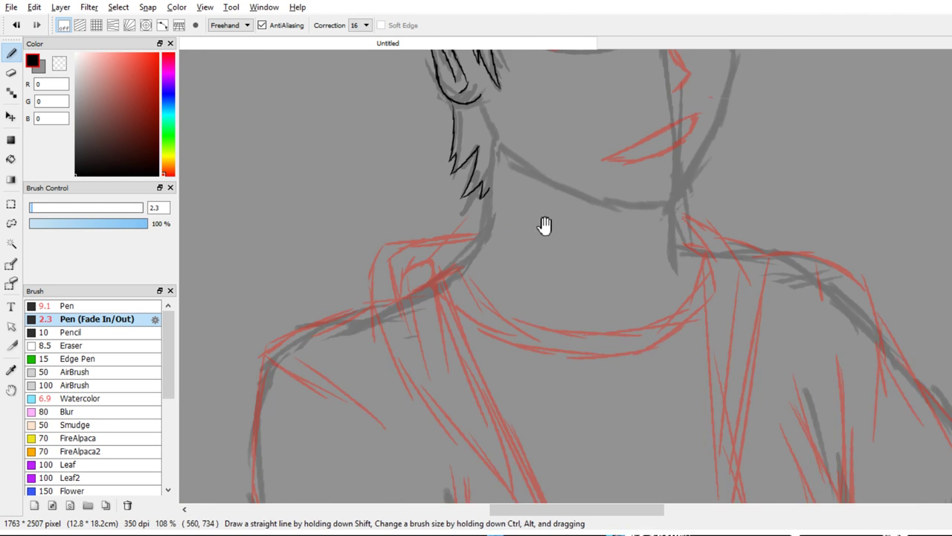
left_click_drag(534, 272, 520, 304)
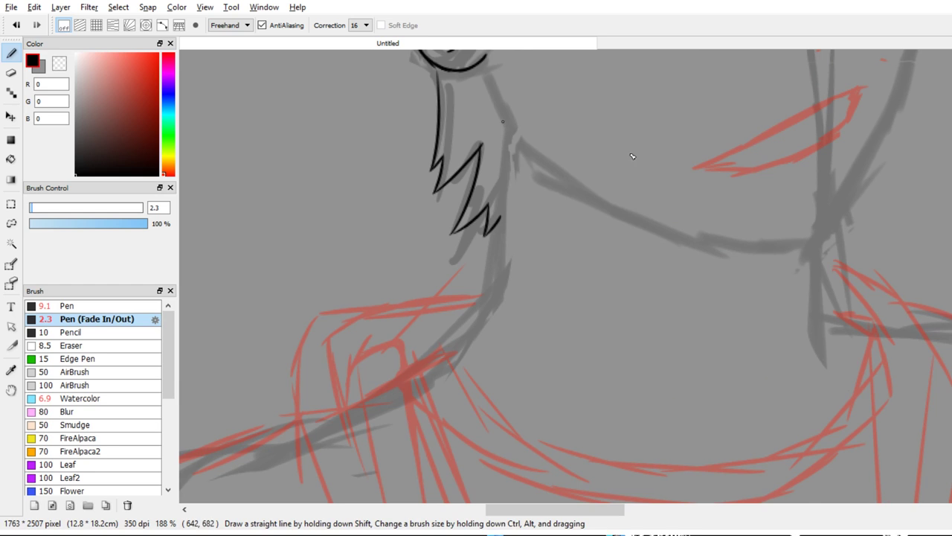
left_click_drag(505, 117, 504, 196)
left_click_drag(504, 137, 496, 277)
scroll(649, 239, "up", 1)
mouse_move(622, 314)
left_mouse_down()
mouse_move(649, 238)
mouse_move(648, 258)
left_mouse_up()
scroll(649, 238, "up", 1)
Redraw the lower part of the neck line so it curves outwards into the collar
key("ctrl+z")
left_click_drag(656, 224, 605, 314)
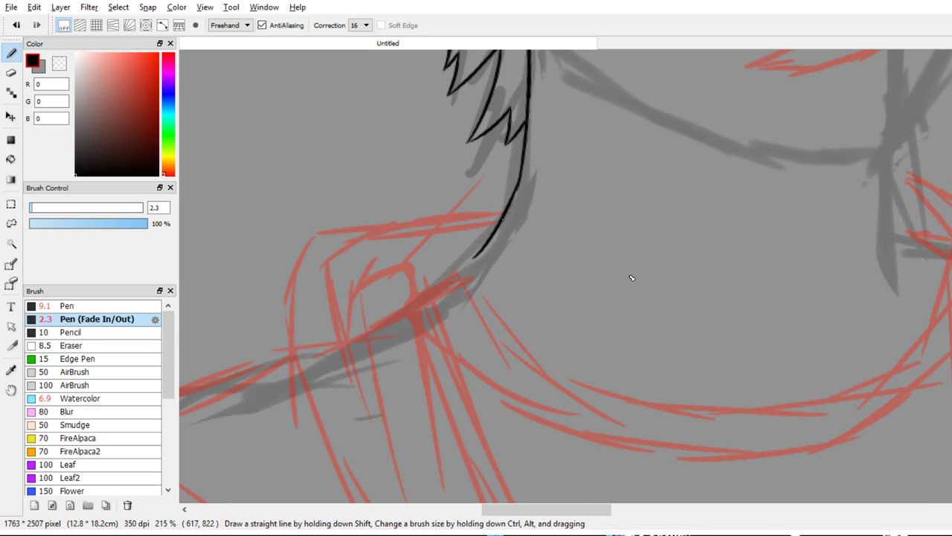
key("ctrl+z")
key("ctrl+z")
left_click_drag(520, 175, 481, 266)
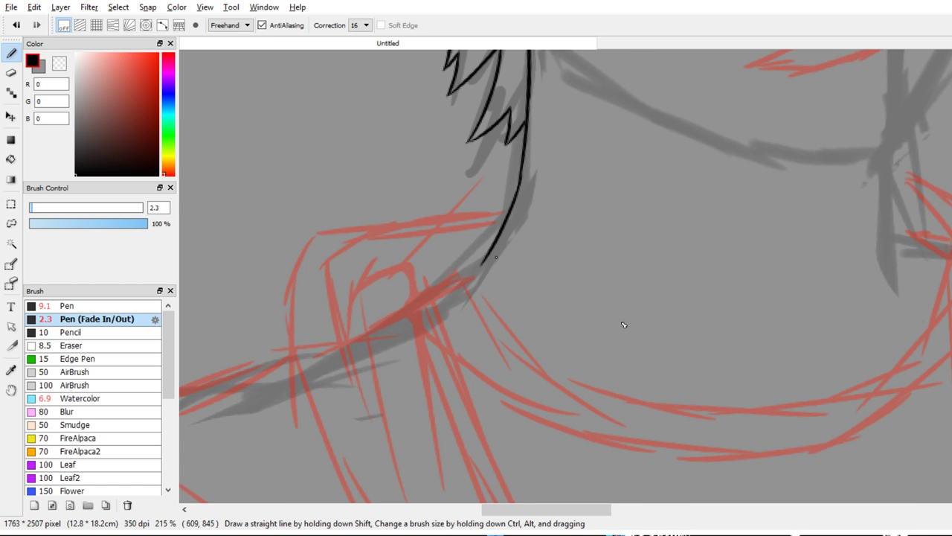
left_click_drag(601, 325, 600, 346)
mouse_move(492, 258)
left_mouse_down()
mouse_move(474, 278)
mouse_move(480, 268)
left_mouse_up()
left_click_drag(606, 339, 637, 286)
Extend the neck line upwards beside the nape hair and add the short line joining it to the ear
left_click_drag(645, 250, 612, 432)
left_click_drag(604, 389, 603, 412)
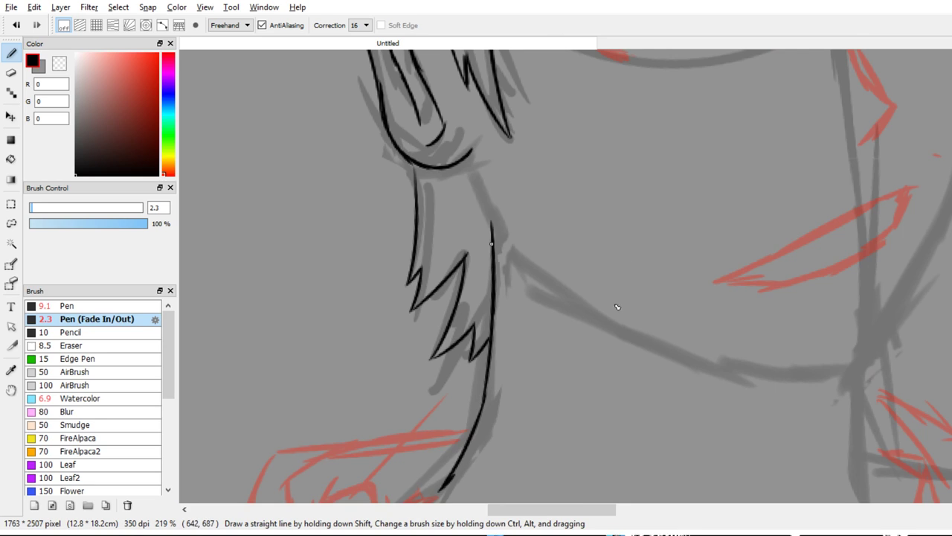
mouse_move(492, 240)
left_mouse_down()
mouse_move(487, 193)
mouse_move(467, 158)
mouse_move(501, 201)
left_mouse_up()
key("ctrl+z")
mouse_move(472, 152)
left_mouse_down()
mouse_move(506, 169)
mouse_move(457, 179)
mouse_move(475, 172)
mouse_move(469, 166)
left_mouse_up()
key("e")
key("space")
mouse_move(497, 214)
left_mouse_down()
mouse_move(452, 206)
mouse_move(448, 186)
mouse_move(454, 216)
left_mouse_up()
key("ctrl+space")
left_click_drag(473, 285, 484, 141)
key("space")
left_click_drag(551, 225, 496, 216)
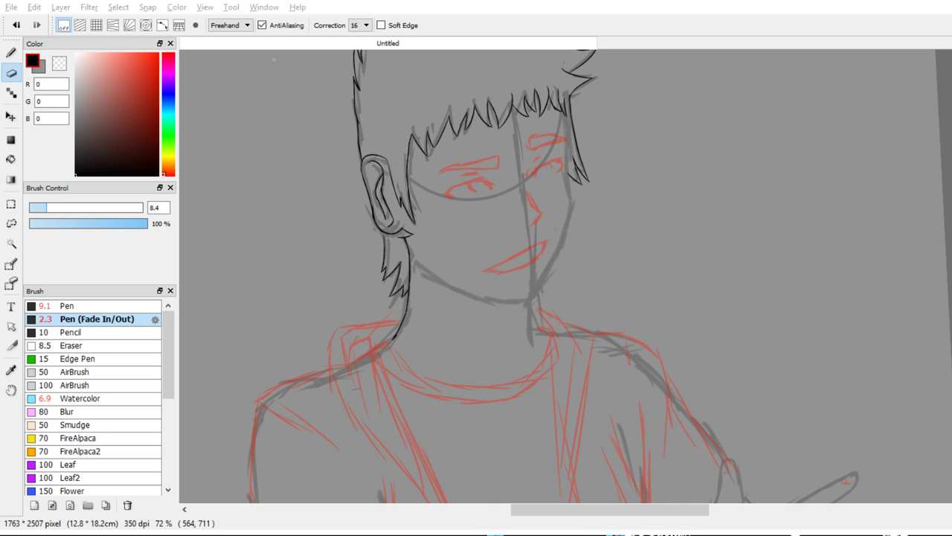
Ink the far side of the face in black, from beneath the fringe at the temple down to the cheekbone
left_click_drag(541, 297, 526, 306)
key("b")
left_click_drag(606, 280, 551, 360)
left_click_drag(606, 238, 598, 253)
scroll(606, 238, "up", 3)
scroll(645, 169, "down", 2)
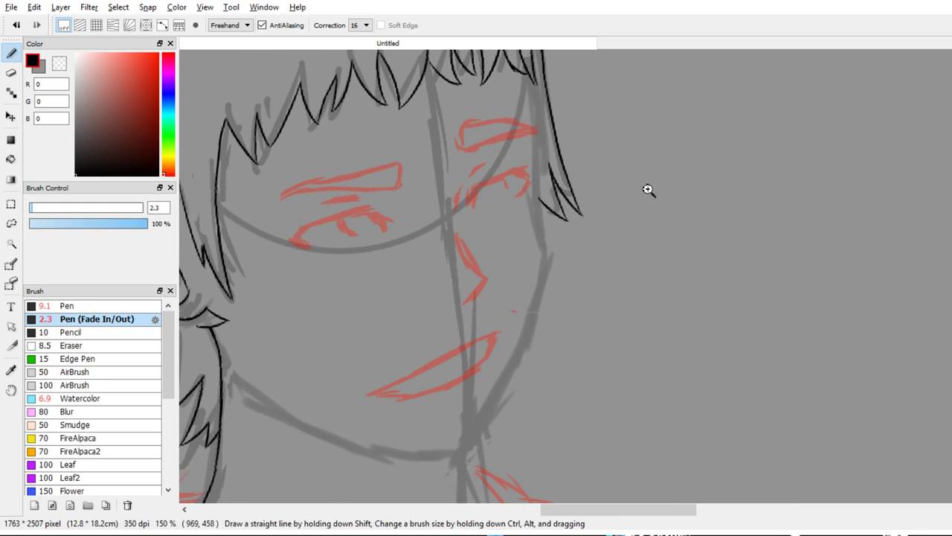
left_click_drag(535, 97, 533, 180)
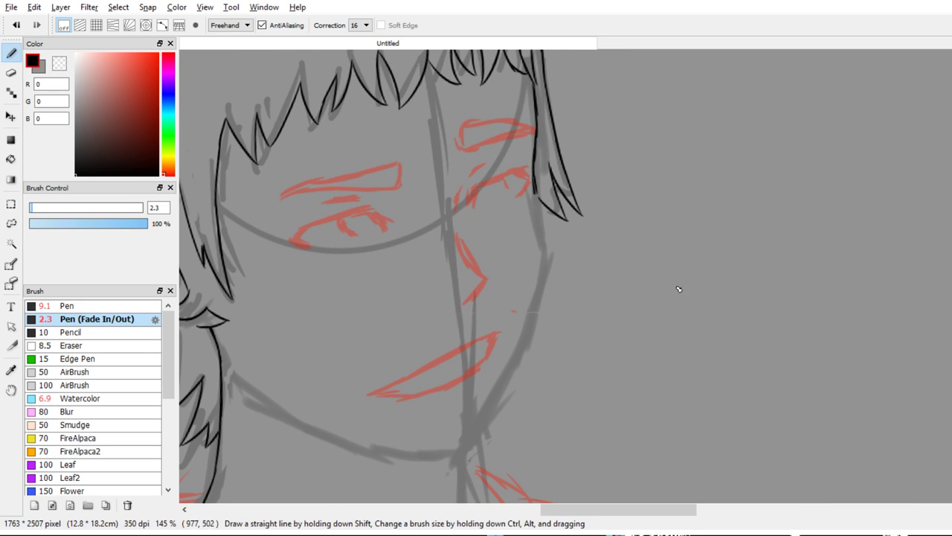
left_click_drag(672, 190, 672, 159)
key("ctrl+z")
left_click_drag(529, 131, 544, 229)
key("ctrl+z")
mouse_move(544, 210)
left_mouse_down()
mouse_move(547, 189)
mouse_move(544, 217)
left_mouse_up()
left_click_drag(683, 275, 698, 233)
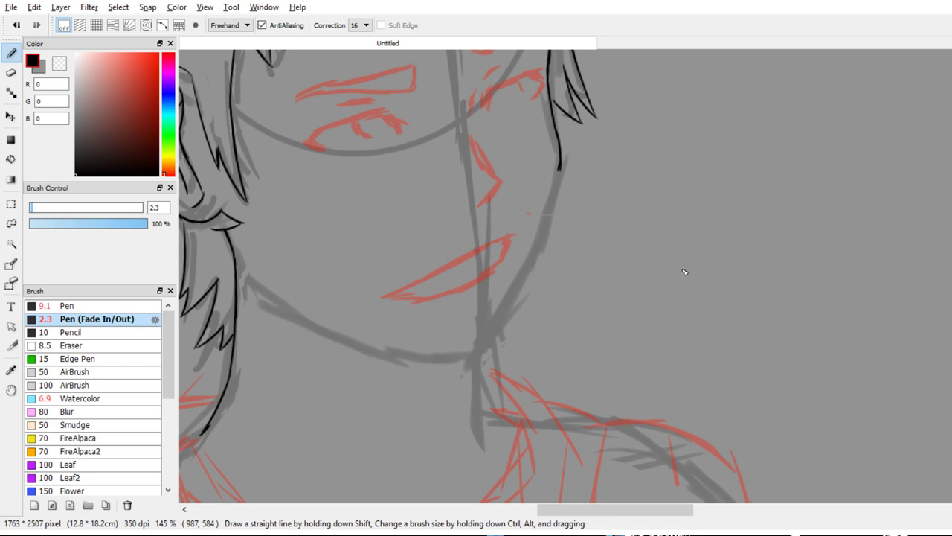
Extend the far cheek outline down to mouth level and clean up the join between its strokes with the eraser
key("ctrl+y")
key("ctrl+z")
key("ctrl+y")
key("e")
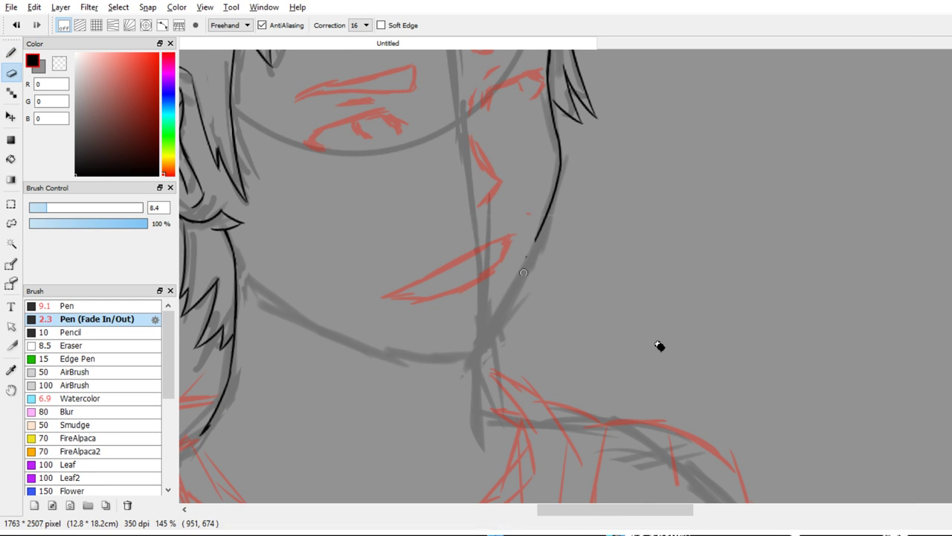
scroll(680, 276, "up", 2)
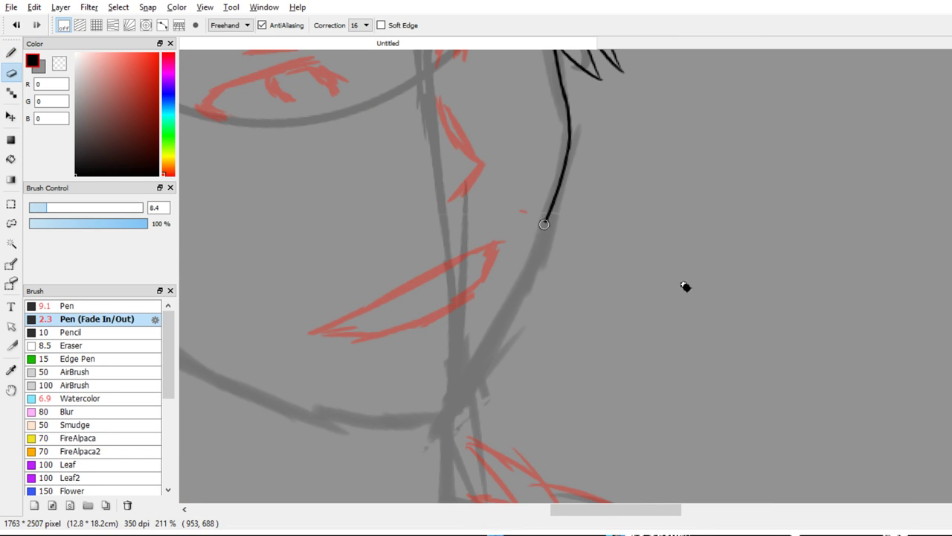
key("b")
key("ctrl+y")
key("ctrl+z")
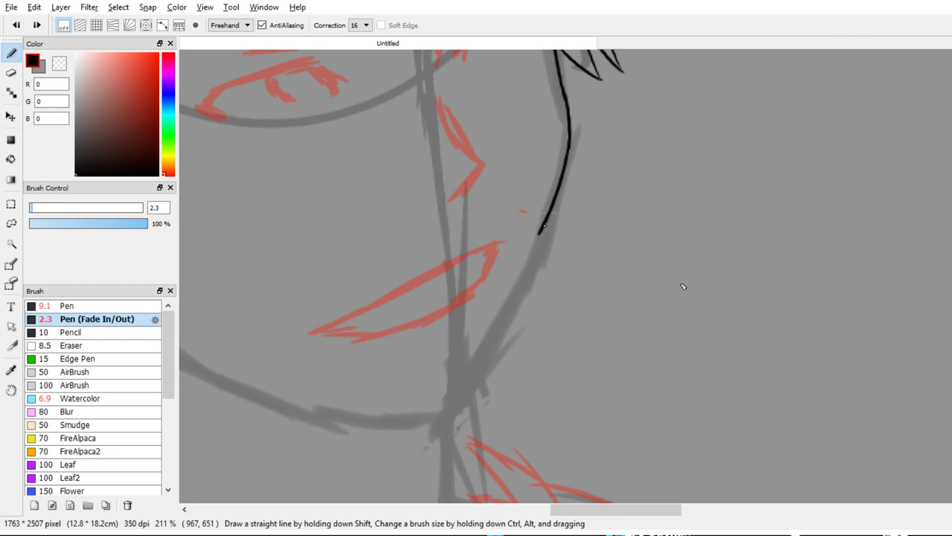
mouse_move(683, 284)
left_mouse_down()
mouse_move(647, 370)
mouse_move(692, 298)
left_mouse_up()
key("e")
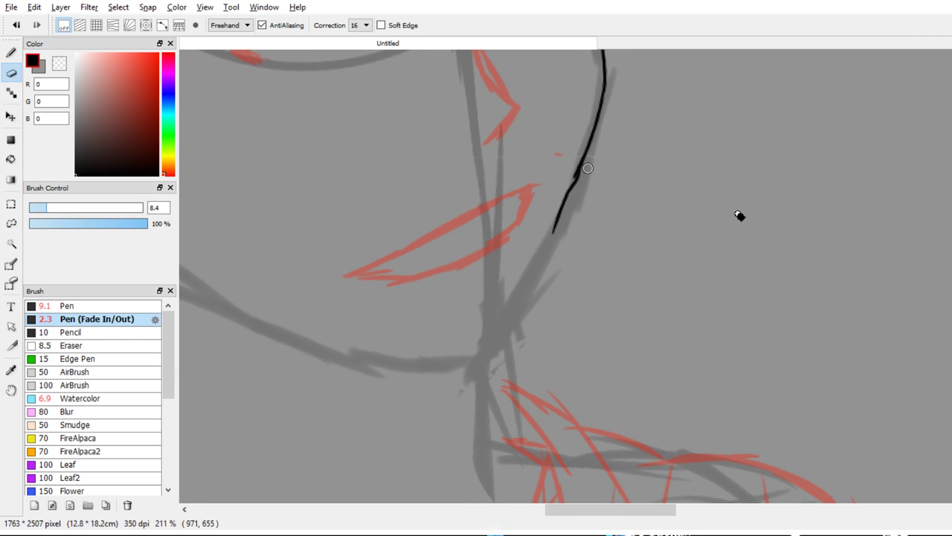
mouse_move(740, 217)
left_mouse_down()
mouse_move(723, 264)
mouse_move(701, 283)
left_mouse_up()
key("b")
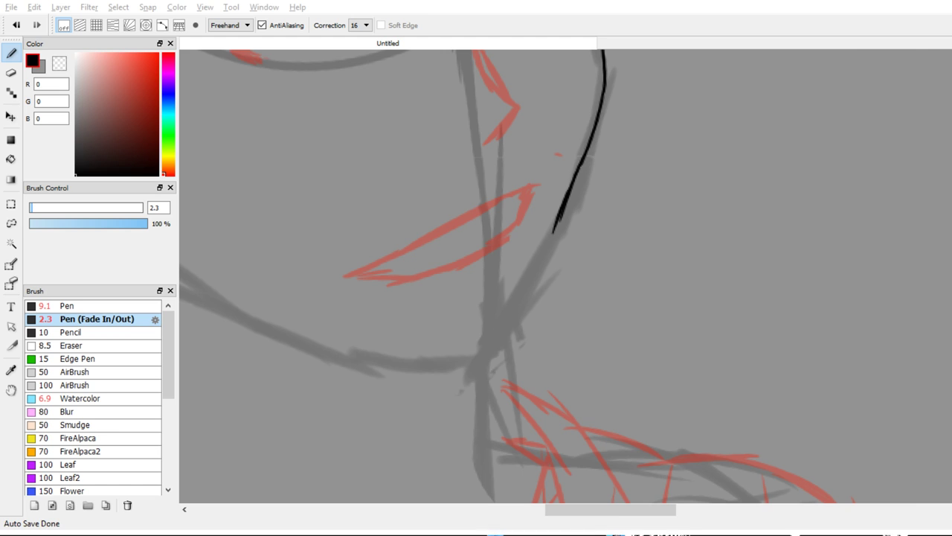
Ink the lower cheek outline down to the tip of the chin and tidy it with the eraser
left_click_drag(553, 429, 590, 380)
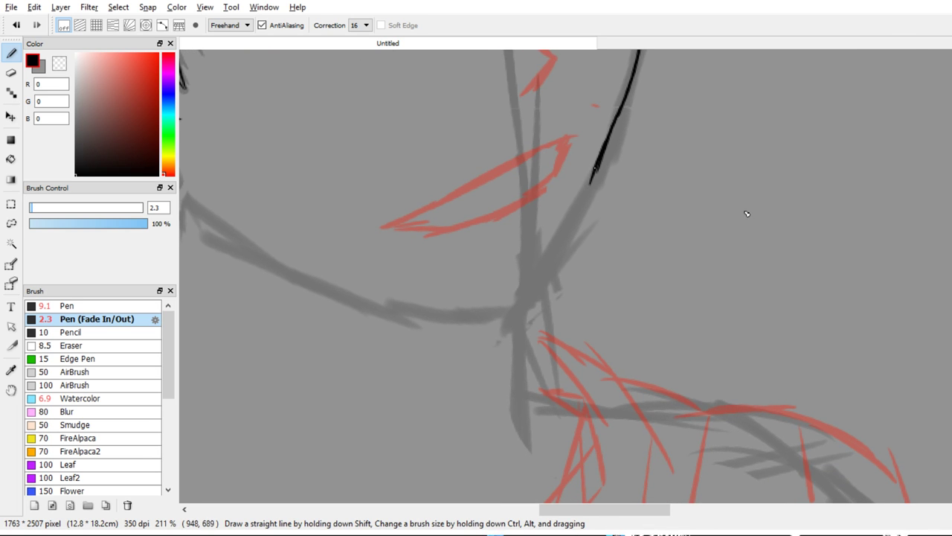
left_click_drag(602, 156, 549, 263)
left_click_drag(588, 183, 526, 300)
key("ctrl+z")
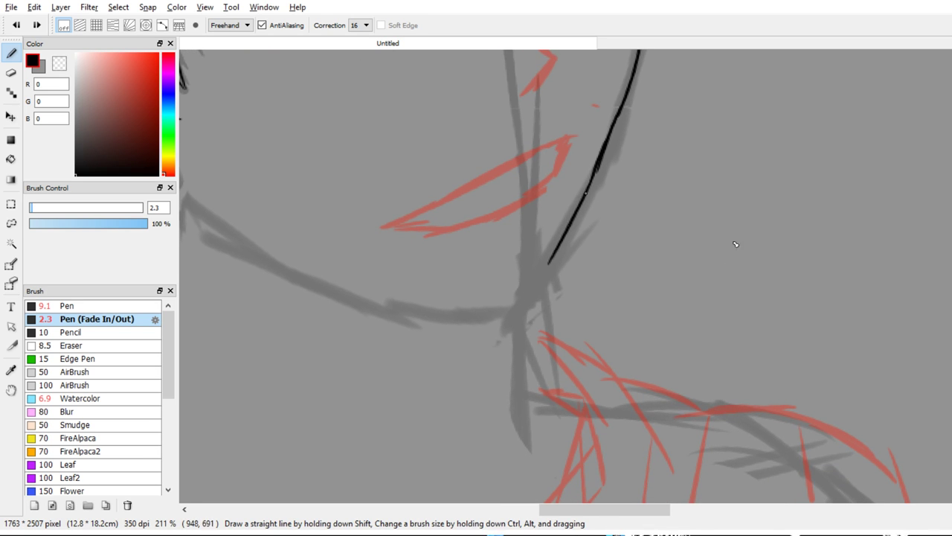
left_click_drag(579, 206, 526, 297)
key("e")
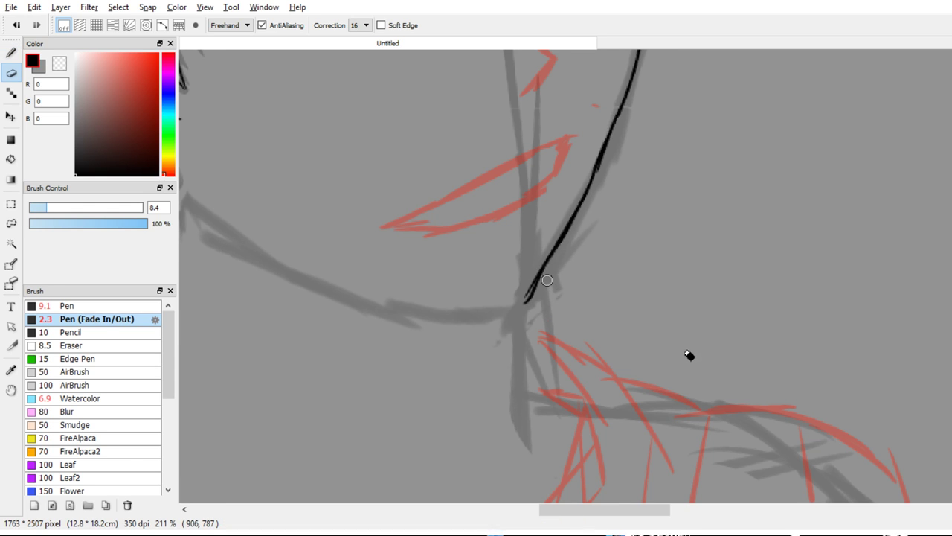
mouse_move(600, 180)
left_mouse_down()
mouse_move(613, 147)
mouse_move(640, 163)
left_mouse_up()
left_click_drag(637, 224, 635, 213)
left_click_drag(793, 265, 780, 291)
left_click_drag(717, 291, 664, 446)
Ink the jawline from below the ear to the chin and join it to the cheek outline with a rounded curve
key("b")
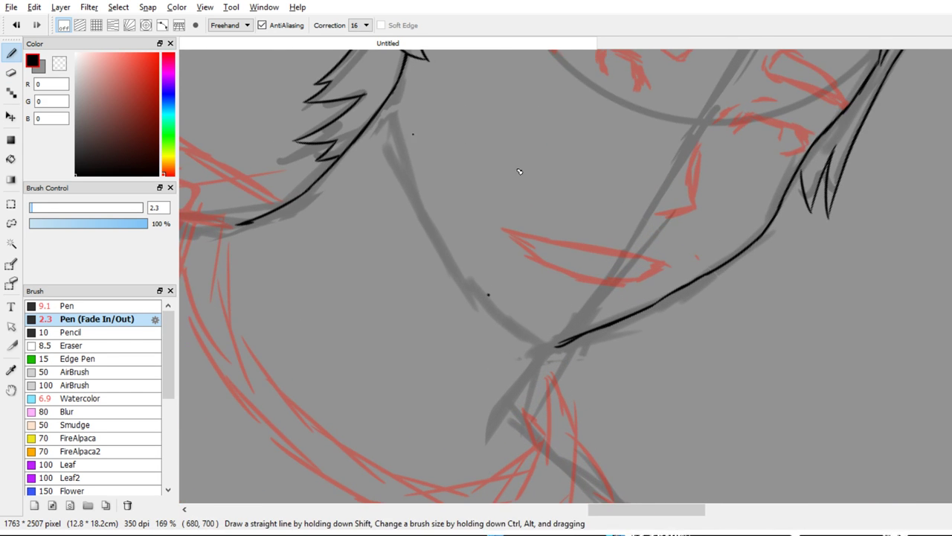
key("ctrl+z")
mouse_move(501, 135)
left_mouse_down()
mouse_move(493, 152)
mouse_move(503, 192)
mouse_move(561, 313)
left_mouse_up()
key("ctrl+z")
left_click_drag(499, 137, 563, 304)
left_click_drag(584, 337, 632, 385)
mouse_move(619, 326)
left_mouse_down()
mouse_move(602, 353)
mouse_move(706, 368)
mouse_move(752, 393)
mouse_move(611, 219)
left_mouse_up()
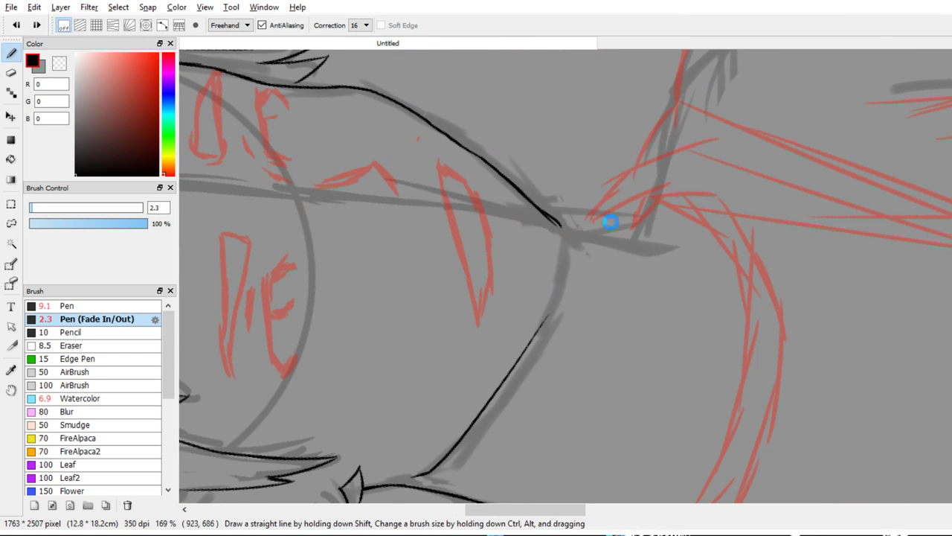
mouse_move(671, 420)
left_mouse_down()
mouse_move(705, 340)
mouse_move(697, 282)
left_mouse_up()
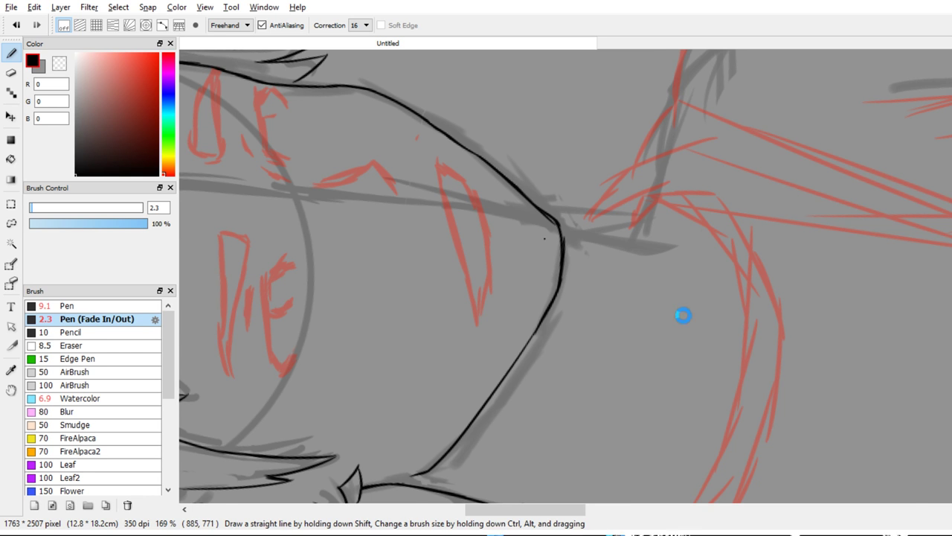
mouse_move(683, 315)
left_mouse_down()
mouse_move(648, 260)
mouse_move(713, 134)
mouse_move(776, 330)
mouse_move(831, 329)
mouse_move(937, 417)
left_mouse_up()
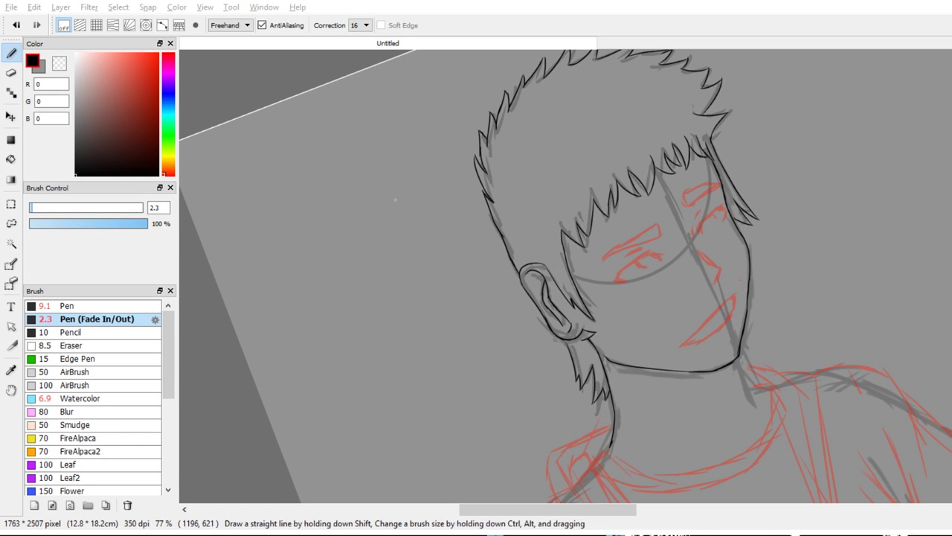
Add a short black nose-bridge stroke beside the far eye's inner corner and clean up the chin curve with the eraser
left_click(949, 237)
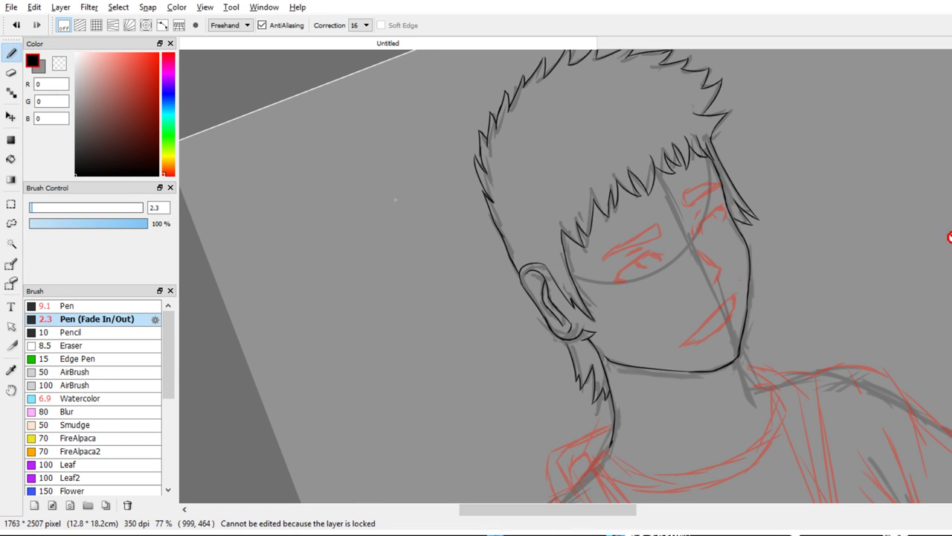
left_click_drag(703, 209, 691, 255)
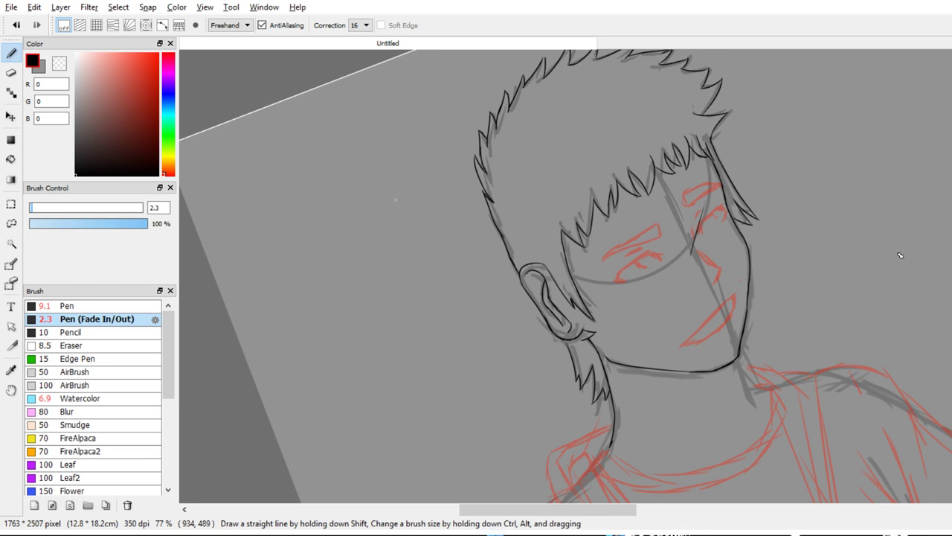
scroll(915, 335, "up", 5)
key("e")
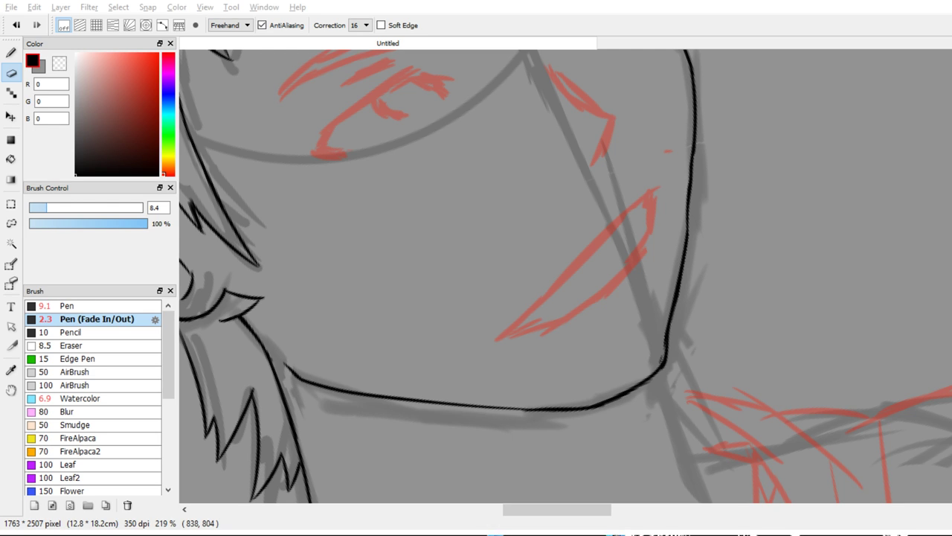
left_click_drag(796, 485, 774, 497)
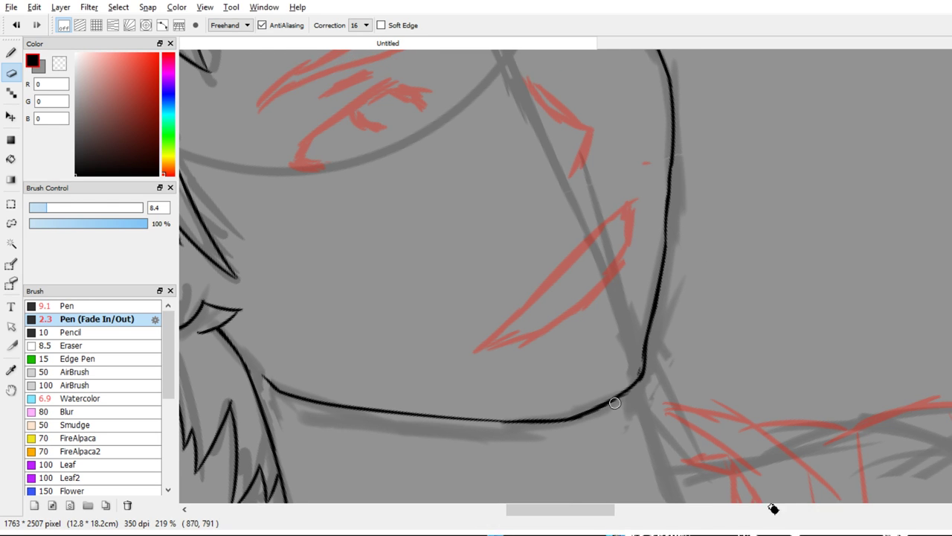
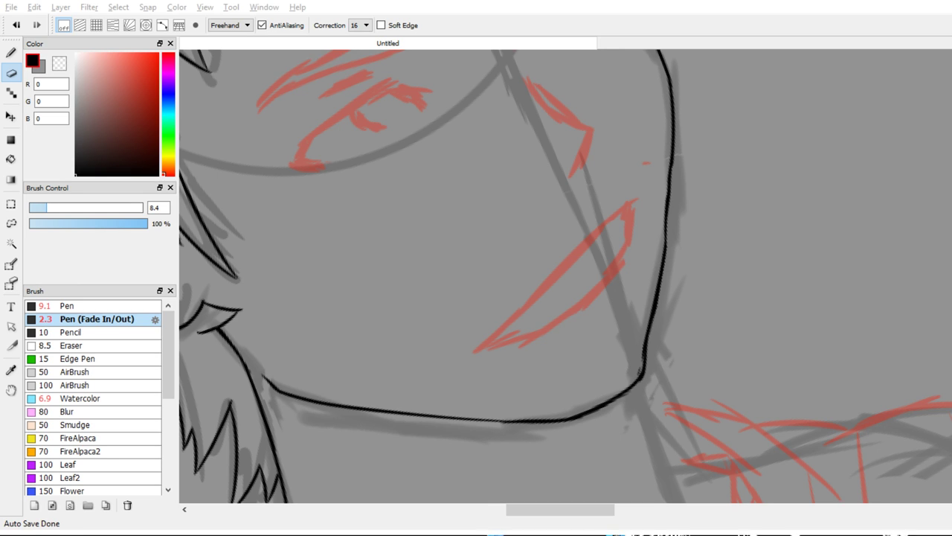
mouse_move(580, 278)
left_mouse_down()
mouse_move(544, 206)
mouse_move(581, 144)
mouse_move(601, 289)
left_mouse_up()
key("Right")
key("b")
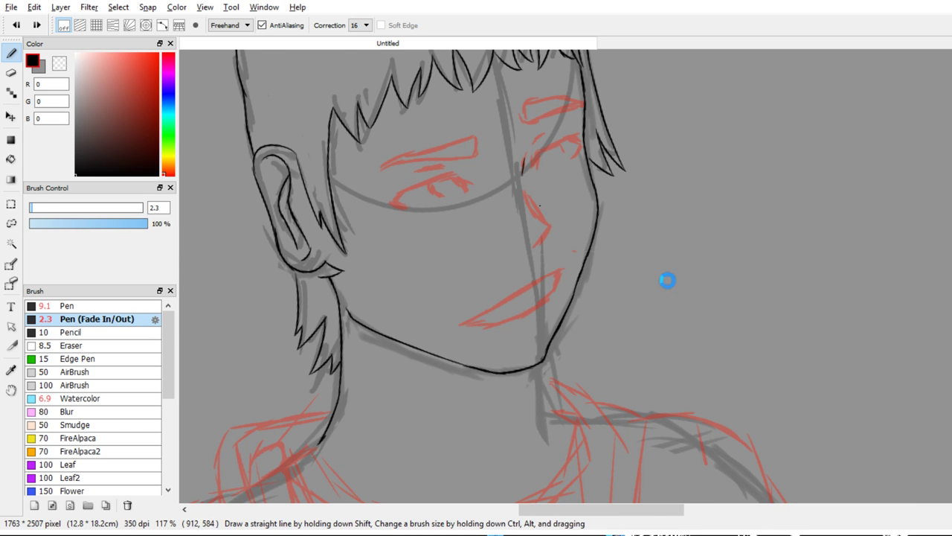
Ink the slope of the nose down to its tip and the angled line of its underside
scroll(660, 279, "up", 3)
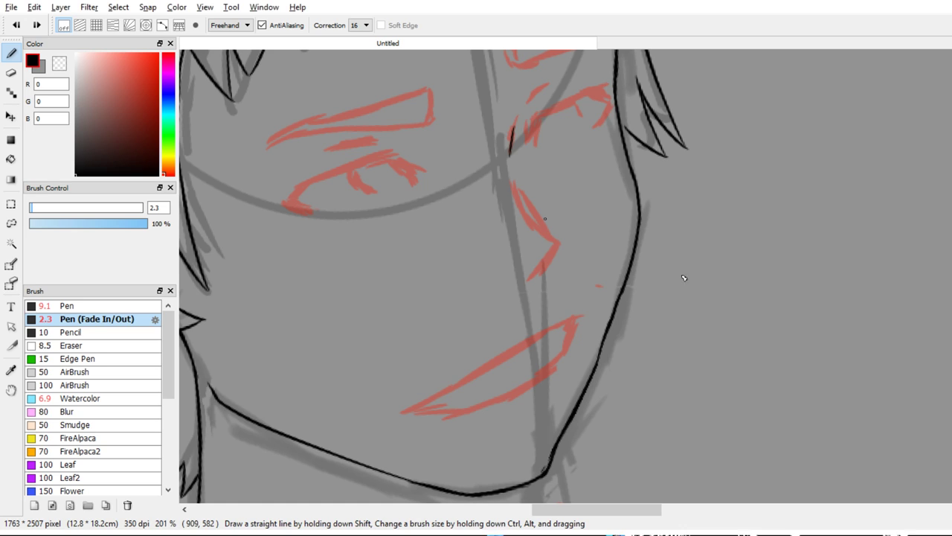
left_click_drag(517, 192, 543, 241)
key("ctrl+z")
key("ctrl+z")
key("ctrl+z")
mouse_move(514, 187)
left_mouse_down()
mouse_move(531, 223)
mouse_move(564, 239)
left_mouse_up()
key("ctrl+z")
mouse_move(515, 191)
left_mouse_down()
mouse_move(558, 240)
mouse_move(529, 279)
mouse_move(555, 238)
left_mouse_up()
key("ctrl+z")
key("ctrl+z")
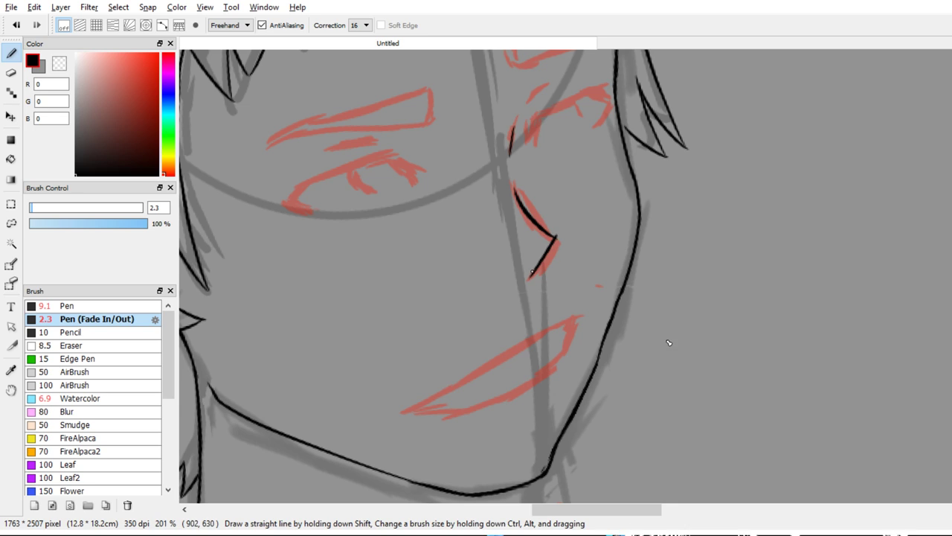
Thicken the nose slope and underside with extra black strokes and fill in the tip
mouse_move(532, 273)
left_mouse_down()
mouse_move(557, 240)
mouse_move(552, 249)
left_mouse_up()
key("ctrl+y")
key("ctrl+y")
key("ctrl+y")
key("ctrl+y")
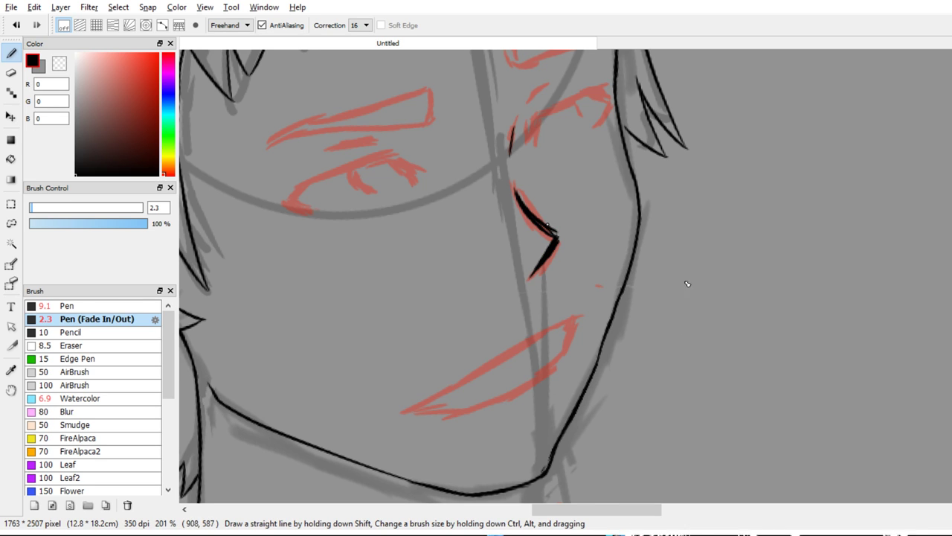
key("ctrl+y")
scroll(692, 292, "up", 3)
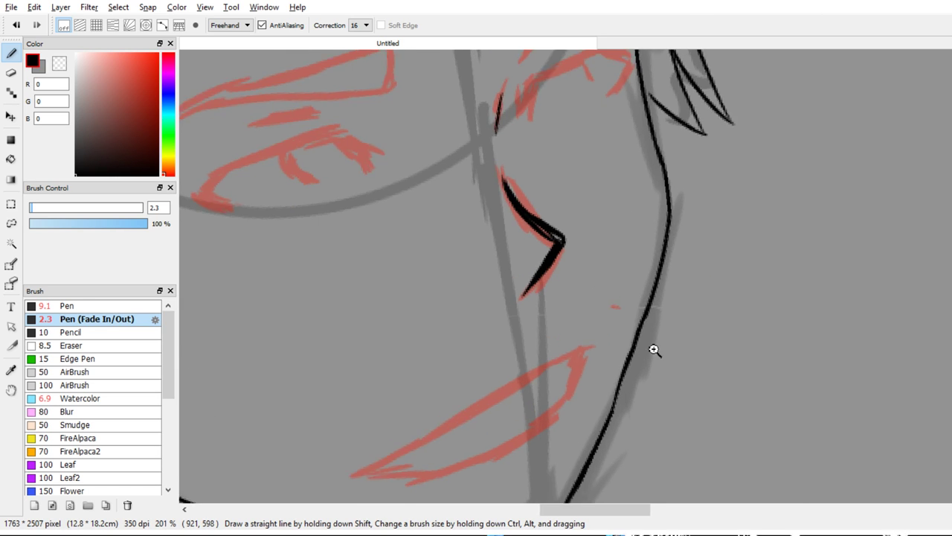
left_click_drag(558, 236, 563, 243)
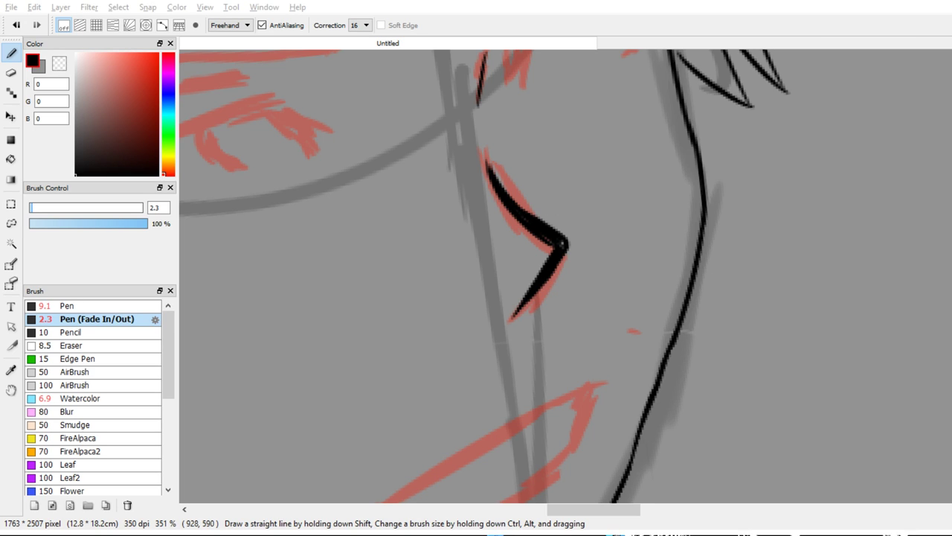
Fill the remaining gap at the nose tip and trim the edges of the nose lines with the eraser at size 5
key("e")
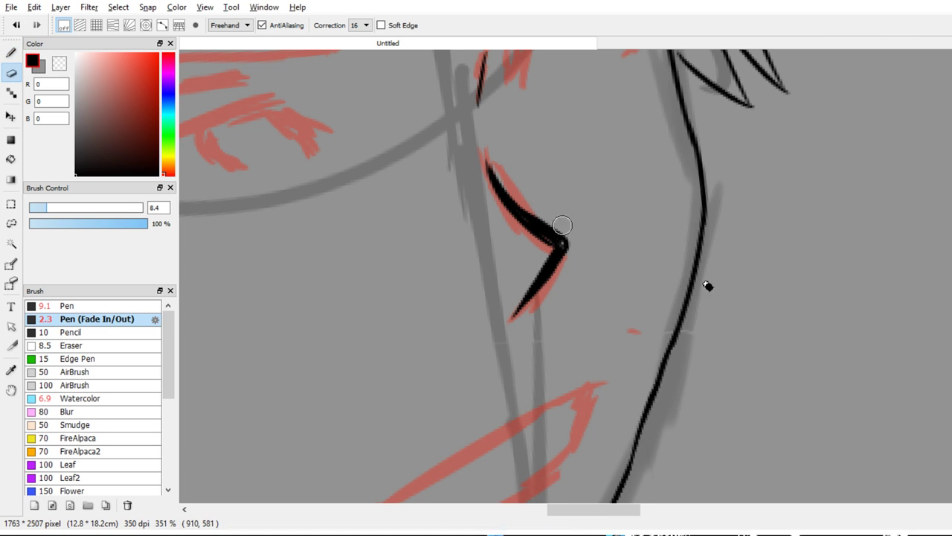
key("b")
key("e")
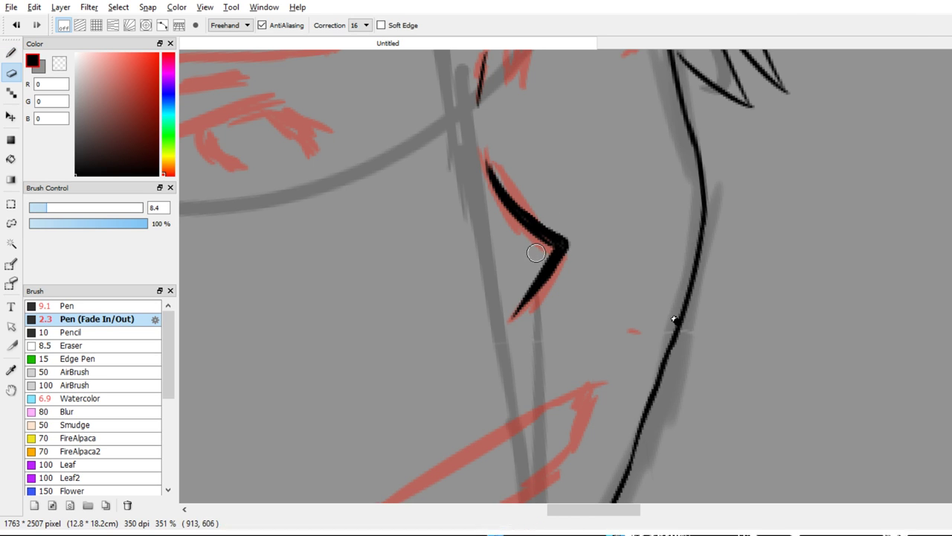
left_click_drag(504, 223, 523, 232)
key("bracketleft")
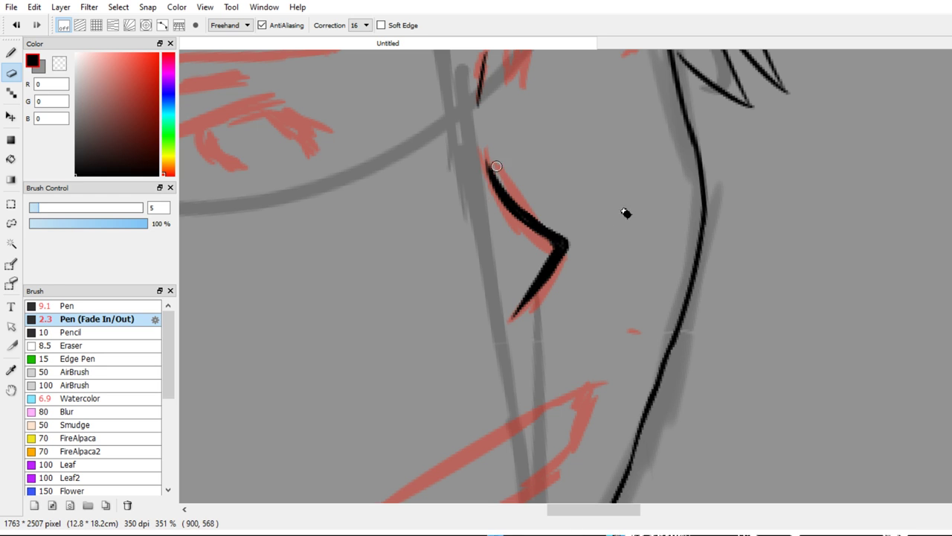
Ink the upper edge of the mouth along the red sketch, from the far corner to the near corner
key("b")
left_click_drag(642, 322, 630, 189)
left_click_drag(629, 190, 650, 199, "ctrl")
mouse_move(600, 207)
left_mouse_down()
mouse_move(630, 304)
mouse_move(679, 212)
left_mouse_up()
left_click_drag(689, 198, 664, 188, "ctrl")
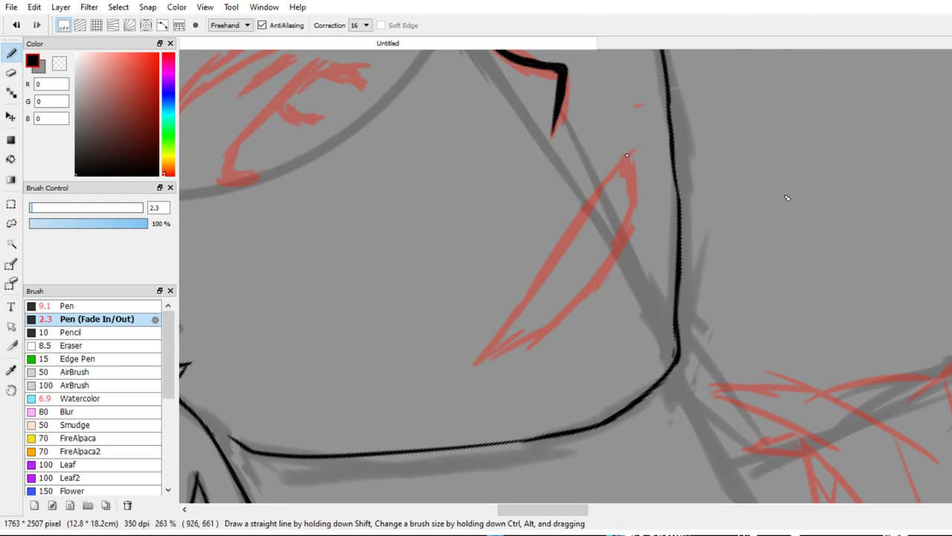
left_click_drag(623, 161, 536, 281)
key("ctrl+z")
left_click_drag(633, 151, 504, 323)
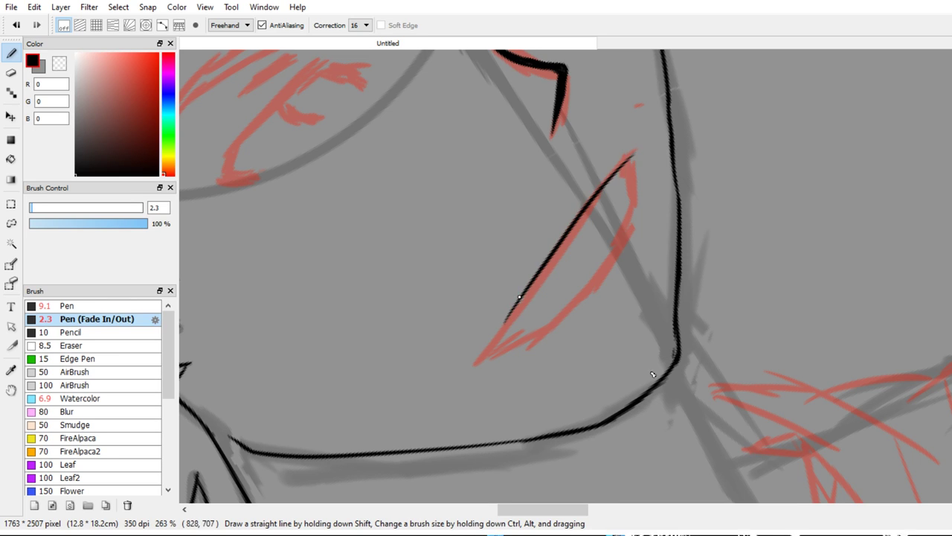
key("ctrl+z")
left_click_drag(633, 151, 487, 356)
key("ctrl+z")
mouse_move(528, 299)
left_mouse_down()
mouse_move(482, 360)
mouse_move(515, 342)
left_mouse_up()
key("ctrl+z")
Ink the curved lower edge of the mouth and close it to the upper edge with a short line at the far corner
mouse_move(500, 350)
left_mouse_down()
mouse_move(556, 317)
mouse_move(614, 256)
left_mouse_up()
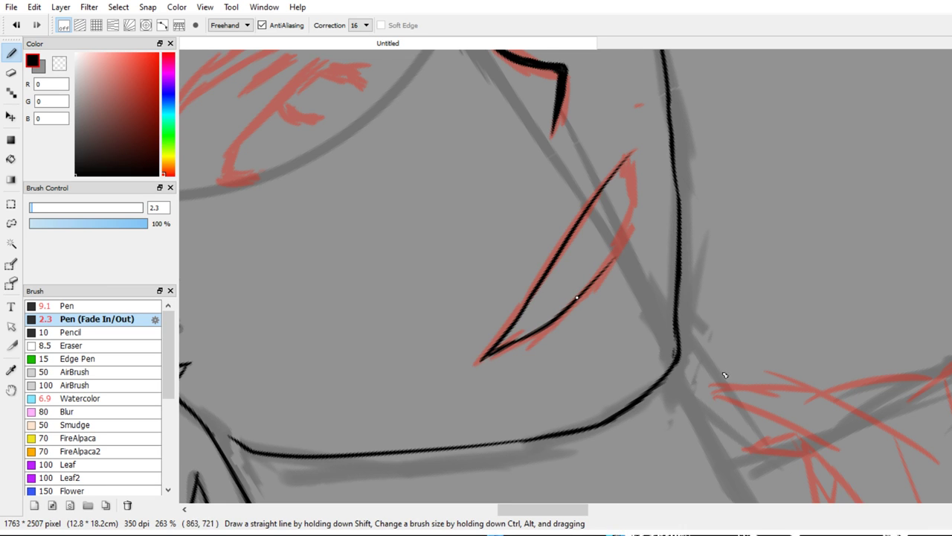
left_click_drag(577, 298, 644, 211)
key("ctrl+z")
left_click_drag(579, 294, 632, 221)
key("ctrl+z")
mouse_move(604, 257)
left_mouse_down()
mouse_move(642, 192)
mouse_move(631, 204)
mouse_move(633, 154)
left_mouse_up()
key("ctrl+z")
key("ctrl+z")
mouse_move(603, 183)
left_mouse_down()
mouse_move(637, 148)
mouse_move(615, 172)
left_mouse_up()
key("ctrl+y")
key("e")
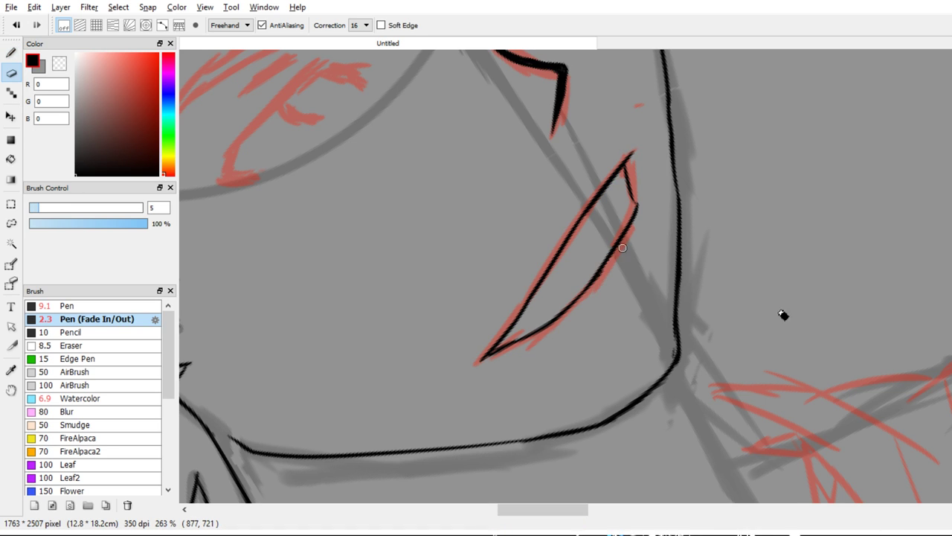
Add thin accent strokes inside the mouth, a longer one from the near corner and a short one by the far corner
key("b")
left_click_drag(509, 343, 532, 311)
left_click_drag(531, 308, 562, 279)
key("ctrl+z")
key("ctrl+z")
left_click_drag(495, 349, 572, 273)
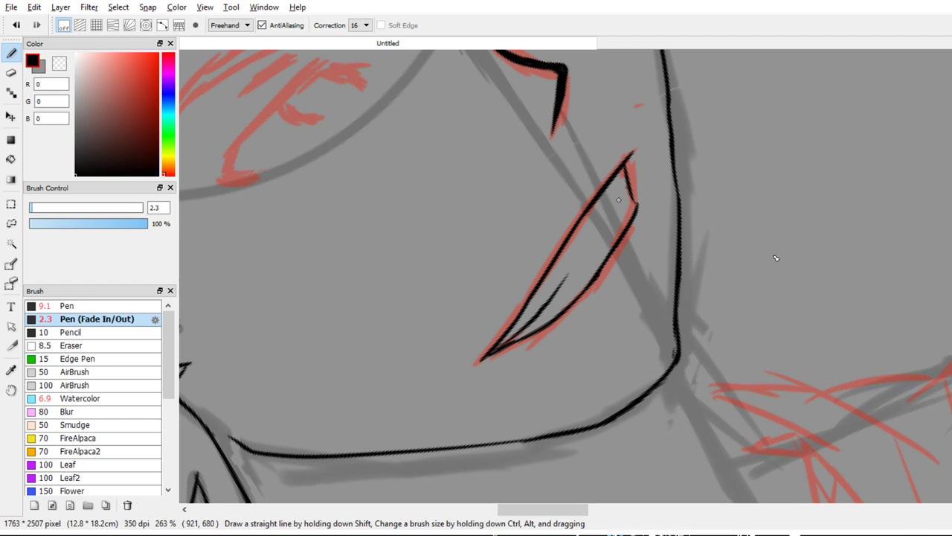
left_click_drag(621, 197, 624, 192)
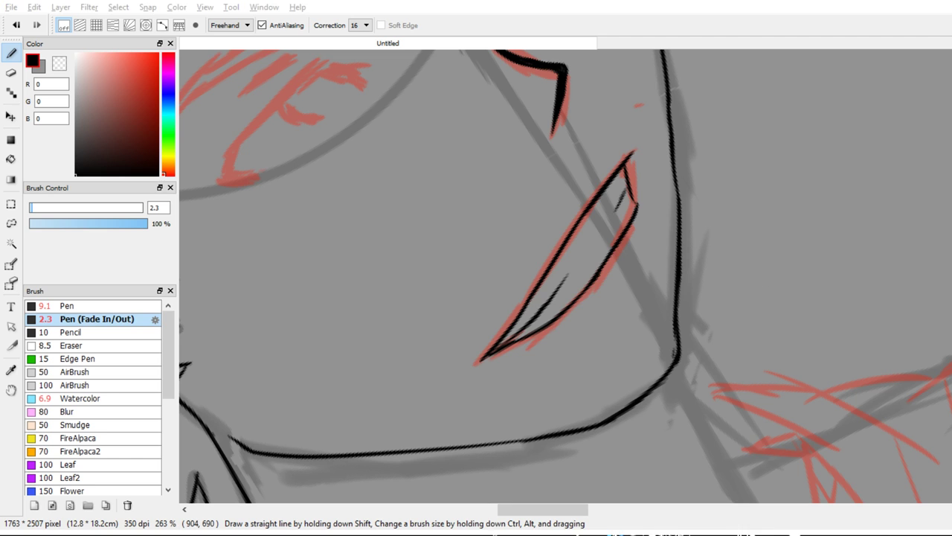
Ink the far eye's upper lash line along the red sketch, with a short downward end at each corner
scroll(665, 276, "down", 5)
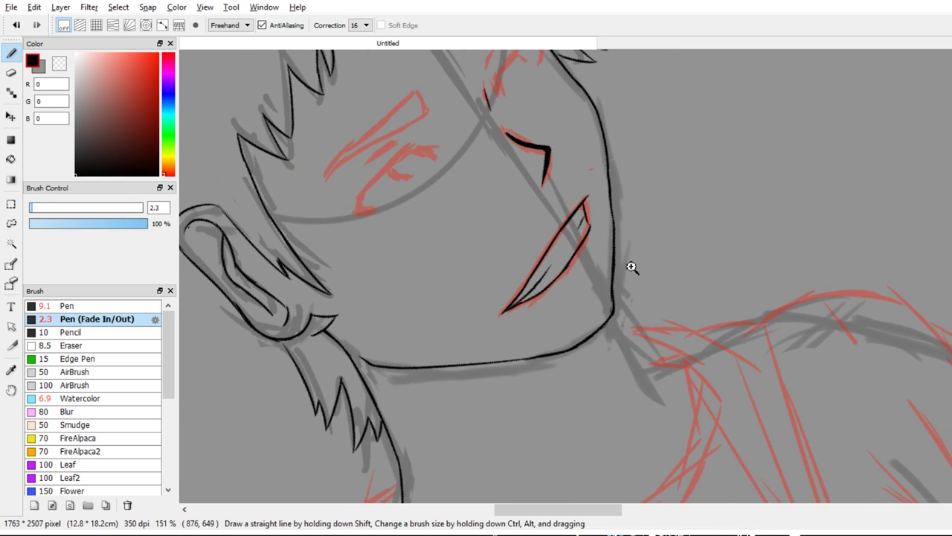
left_click_drag(640, 272, 645, 426)
scroll(628, 281, "up", 3)
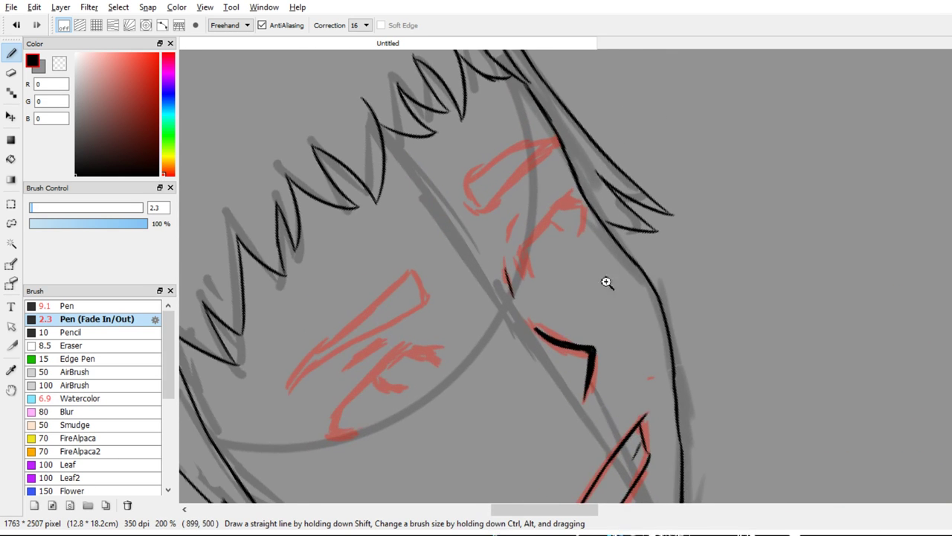
scroll(528, 272, "up", 3)
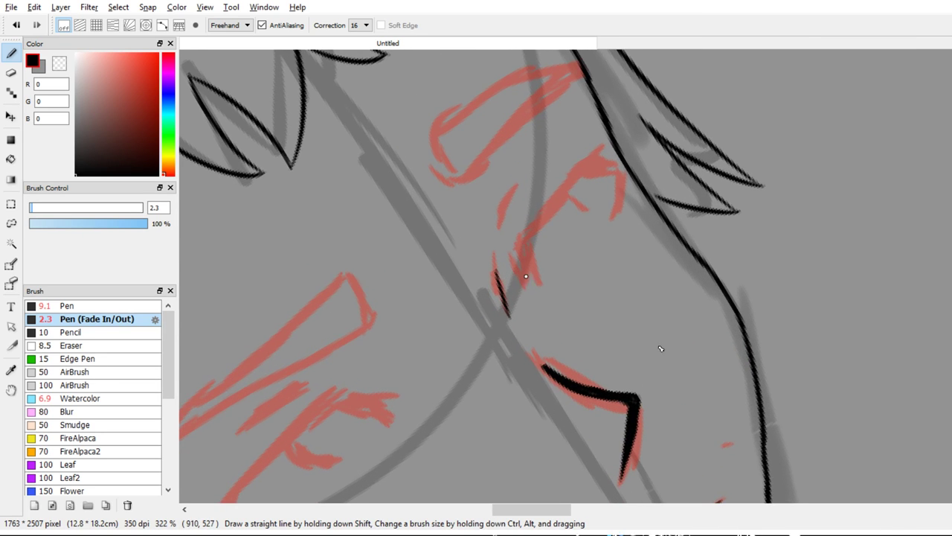
mouse_move(533, 287)
left_mouse_down()
mouse_move(528, 244)
mouse_move(532, 284)
left_mouse_up()
mouse_move(529, 239)
left_mouse_down()
mouse_move(603, 172)
mouse_move(588, 176)
mouse_move(614, 173)
mouse_move(613, 216)
left_mouse_up()
key("ctrl+z")
mouse_move(616, 174)
left_mouse_down()
mouse_move(612, 217)
mouse_move(625, 177)
mouse_move(618, 163)
mouse_move(592, 161)
mouse_move(603, 151)
mouse_move(537, 218)
left_mouse_up()
key("ctrl+z")
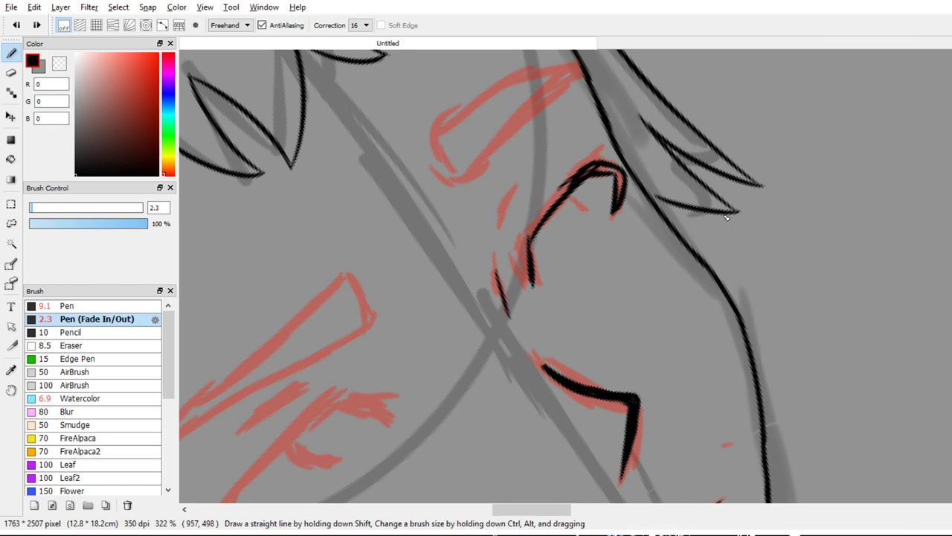
Ink a second edge along the far eye's upper lash line and trim its inner end with the eraser
mouse_move(579, 172)
left_mouse_down()
mouse_move(522, 240)
mouse_move(518, 277)
mouse_move(529, 290)
left_mouse_up()
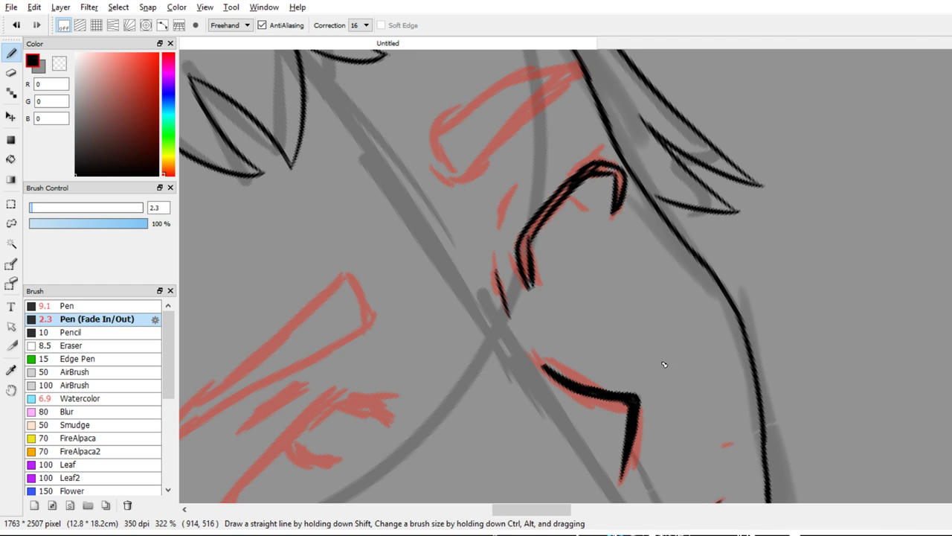
left_click_drag(523, 227, 530, 284)
left_click_drag(522, 251, 532, 286)
key("ctrl+z")
key("ctrl+z")
key("e")
left_click_drag(512, 251, 527, 289)
Fill the far eye's upper lash line solid black between its two edges
key("b")
mouse_move(525, 253)
left_mouse_down()
mouse_move(533, 294)
mouse_move(523, 247)
mouse_move(549, 210)
mouse_move(526, 235)
mouse_move(599, 158)
left_mouse_up()
mouse_move(557, 197)
left_mouse_down()
mouse_move(593, 157)
mouse_move(619, 173)
left_mouse_up()
mouse_move(598, 169)
left_mouse_down()
mouse_move(618, 170)
mouse_move(616, 206)
mouse_move(619, 176)
left_mouse_up()
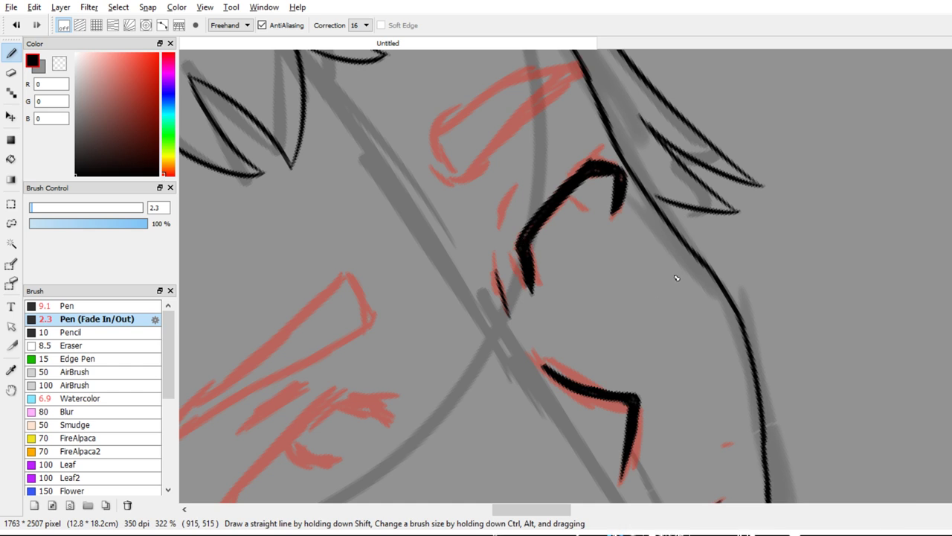
Shape the far eye's inner corner into two tapered points and ink the short eyelid crease above it
left_click_drag(523, 254, 523, 276)
key("e")
key("b")
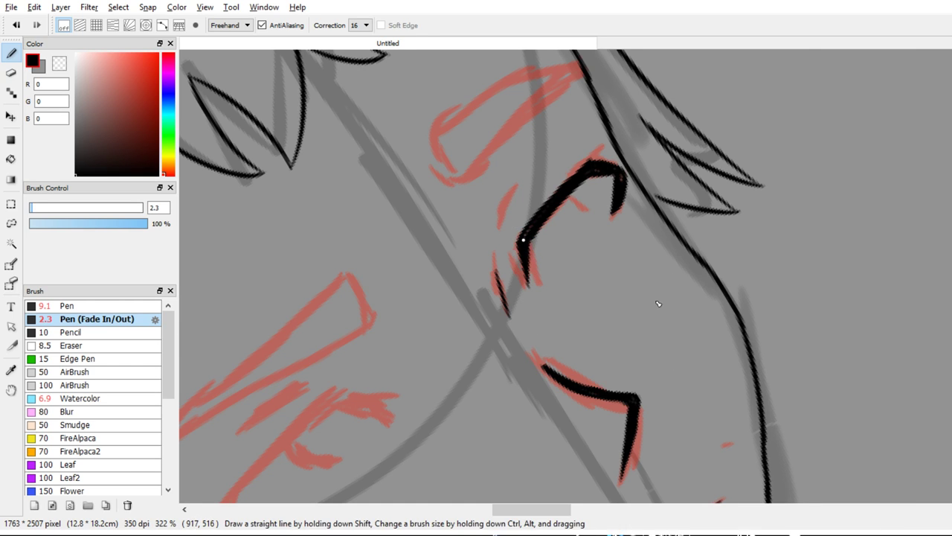
mouse_move(517, 244)
left_mouse_down()
mouse_move(504, 214)
mouse_move(500, 222)
mouse_move(531, 180)
left_mouse_up()
left_click_drag(501, 222, 517, 189)
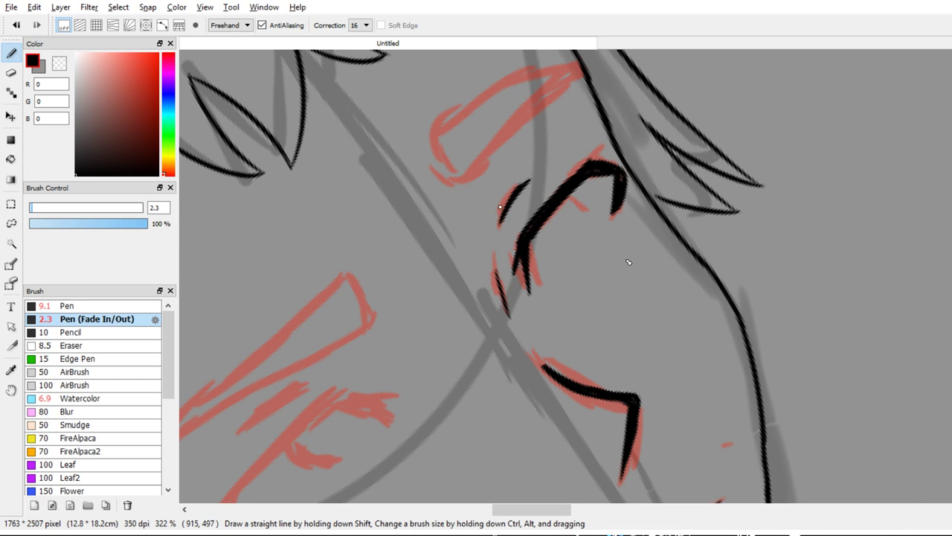
Ink the outline of the far eyebrow along the red sketch, including its blunt inner end
left_click_drag(602, 206, 603, 233)
left_click_drag(437, 155, 462, 208)
key("ctrl+z")
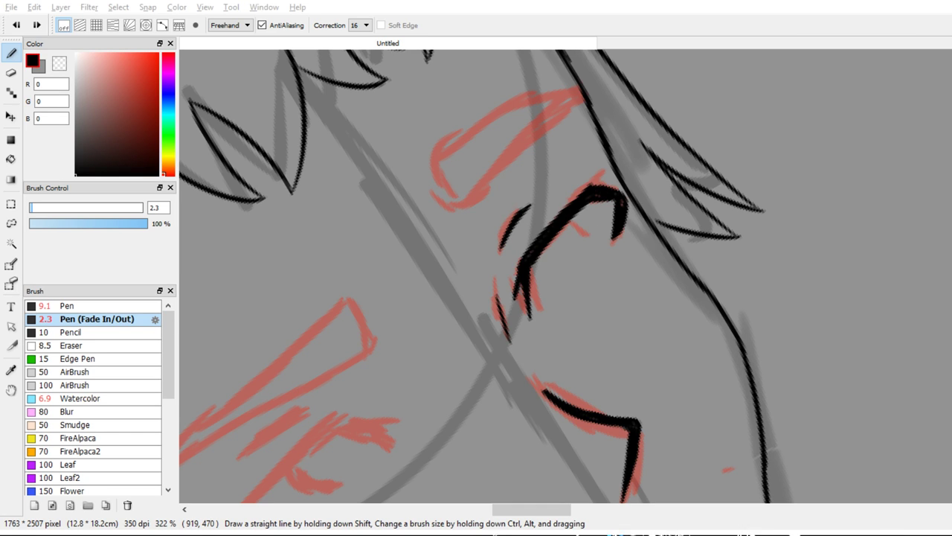
mouse_move(433, 157)
left_mouse_down()
mouse_move(450, 182)
mouse_move(478, 191)
left_mouse_up()
key("ctrl+z")
mouse_move(430, 159)
left_mouse_down()
mouse_move(450, 198)
mouse_move(497, 178)
mouse_move(580, 95)
mouse_move(506, 119)
mouse_move(448, 156)
mouse_move(434, 180)
left_mouse_up()
Ink the outline of the near eyebrow, from its pointed outer tip to the blunt inner end
left_click_drag(555, 259, 685, 134)
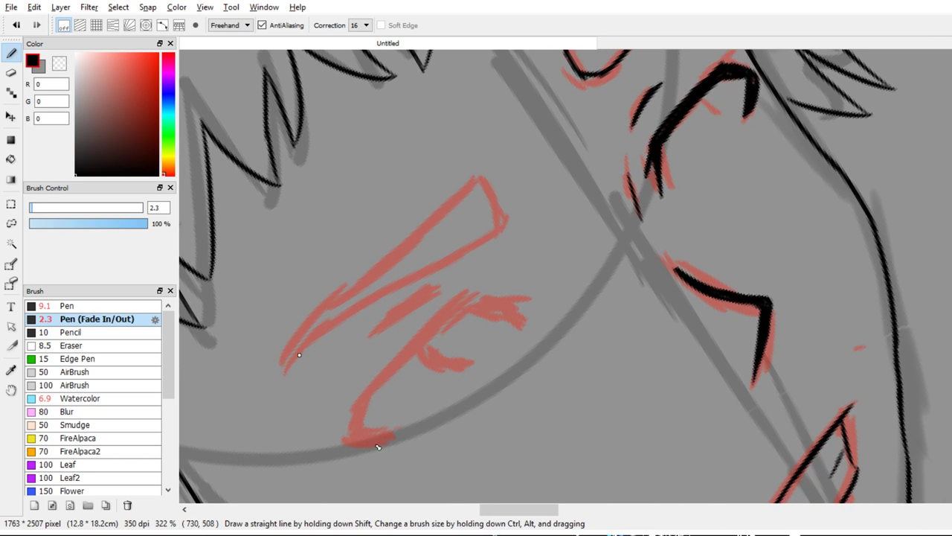
mouse_move(280, 373)
left_mouse_down()
mouse_move(353, 309)
mouse_move(491, 251)
mouse_move(505, 223)
mouse_move(495, 201)
mouse_move(476, 193)
mouse_move(404, 253)
left_mouse_up()
key("ctrl+z")
mouse_move(287, 361)
left_mouse_down()
mouse_move(354, 290)
mouse_move(451, 224)
left_mouse_up()
Ink the lower edge of the near eye's upper lash line from the outer side to the inner corner
key("space")
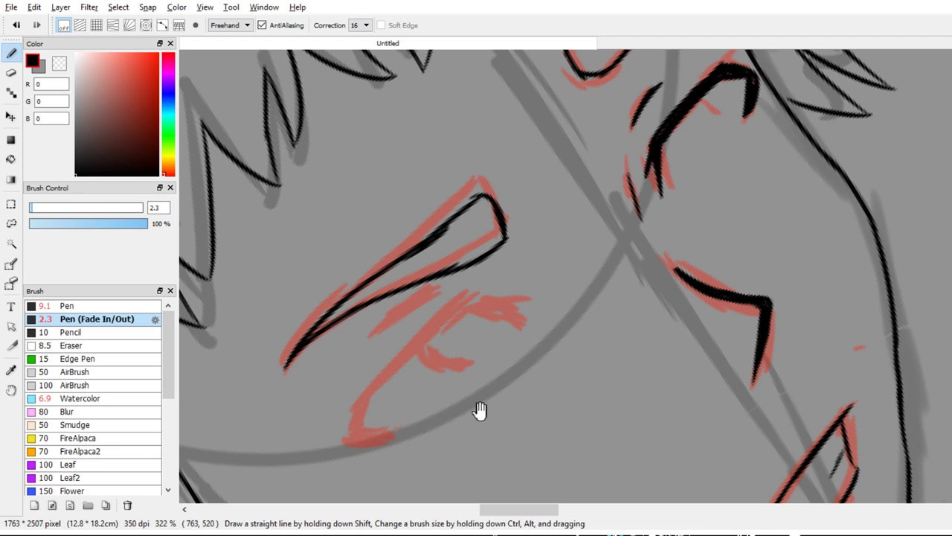
left_click_drag(464, 335, 465, 293)
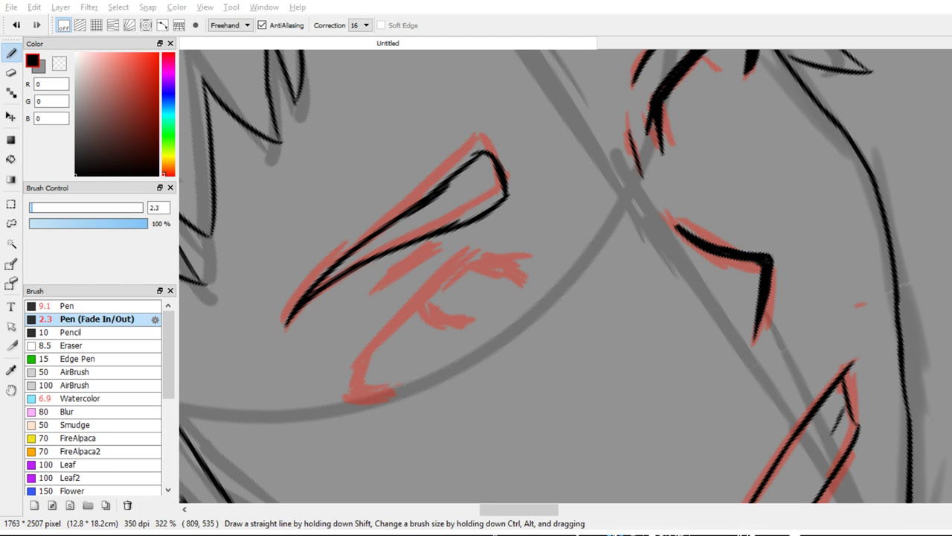
left_click_drag(370, 356, 436, 293)
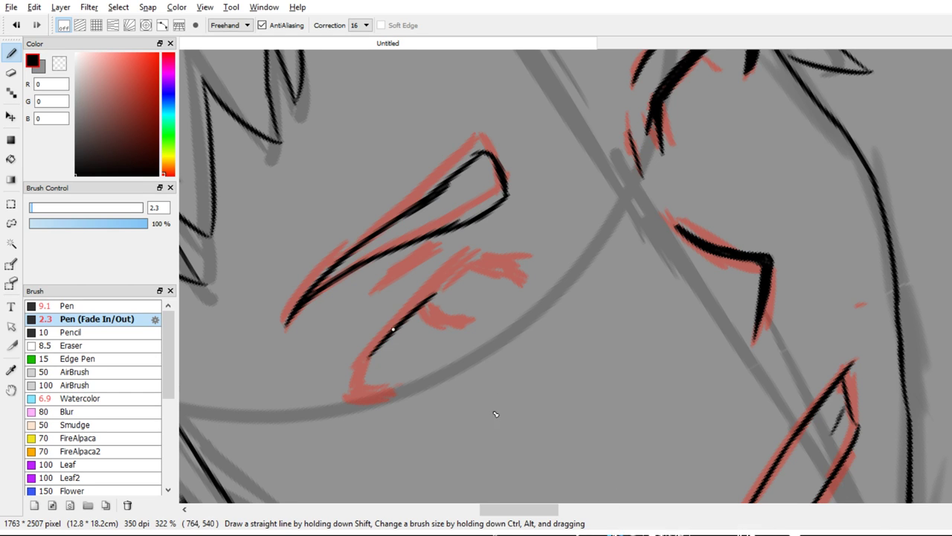
left_click_drag(389, 333, 462, 277)
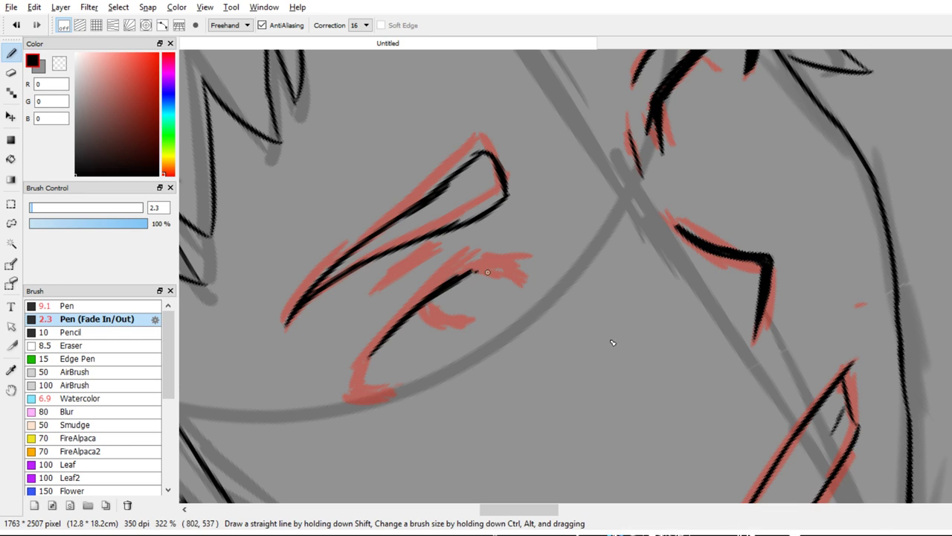
left_click_drag(469, 273, 506, 280)
mouse_move(439, 295)
left_mouse_down()
mouse_move(499, 278)
mouse_move(459, 281)
mouse_move(479, 270)
mouse_move(519, 286)
mouse_move(471, 255)
left_mouse_up()
key("ctrl+z")
key("ctrl+z")
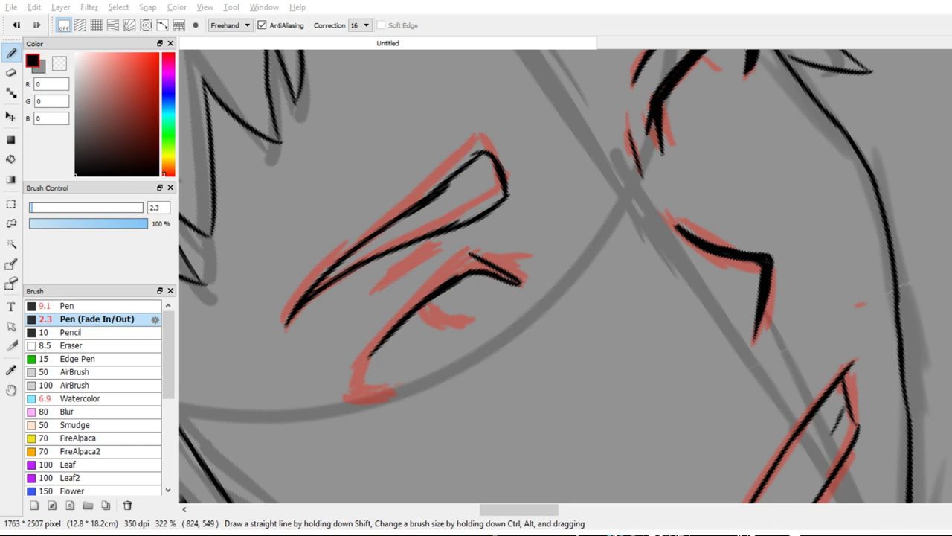
key("ctrl+z")
Ink the upper edge of the near eye's lash line from the inner corner back to the outer side
mouse_move(520, 284)
left_mouse_down()
mouse_move(471, 258)
mouse_move(404, 301)
left_mouse_up()
mouse_move(461, 270)
left_mouse_down()
mouse_move(401, 308)
mouse_move(421, 289)
mouse_move(377, 333)
mouse_move(392, 317)
mouse_move(359, 357)
mouse_move(364, 349)
mouse_move(347, 401)
left_mouse_up()
key("ctrl+z")
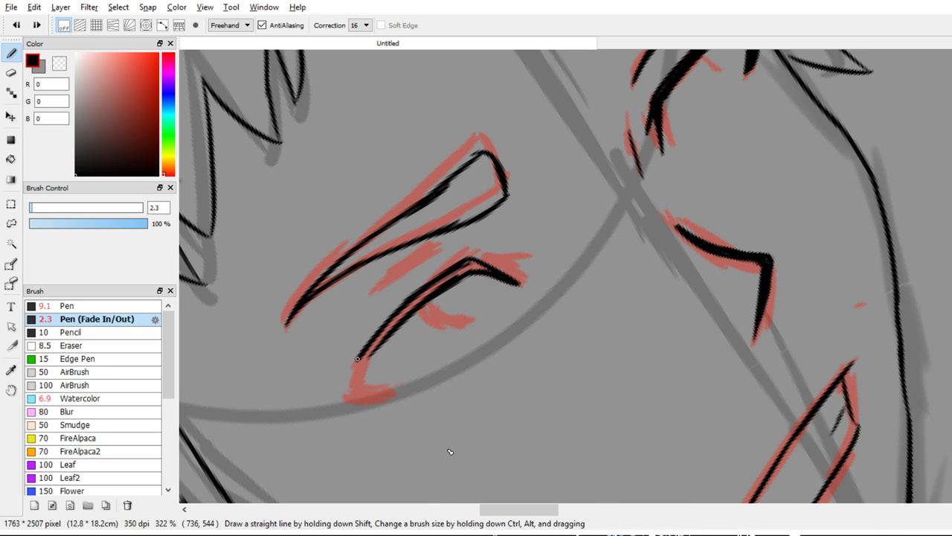
Extend the near eye's lash line down to the outer corner and outline the short lower lash wedge there
left_click_drag(360, 358, 351, 401)
scroll(355, 389, "down", 1)
scroll(451, 447, "up", 3)
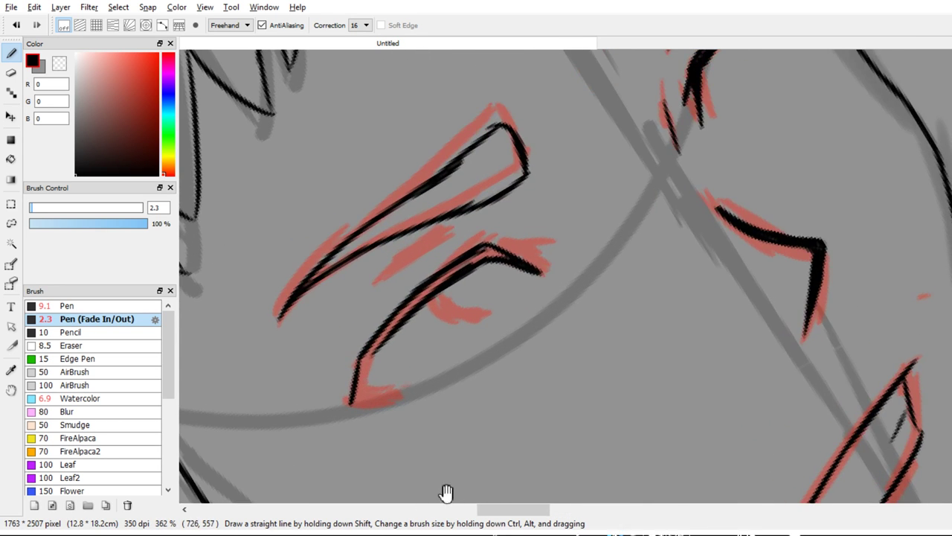
mouse_move(392, 319)
left_mouse_down()
mouse_move(381, 358)
mouse_move(411, 366)
mouse_move(385, 343)
mouse_move(404, 360)
mouse_move(387, 360)
mouse_move(429, 365)
left_mouse_up()
key("ctrl+z")
left_click_drag(428, 365, 367, 369)
Trim the outer tip of the far eye's lash line with the eraser reduced to size 2.9
left_click_drag(643, 305, 470, 470)
key("e")
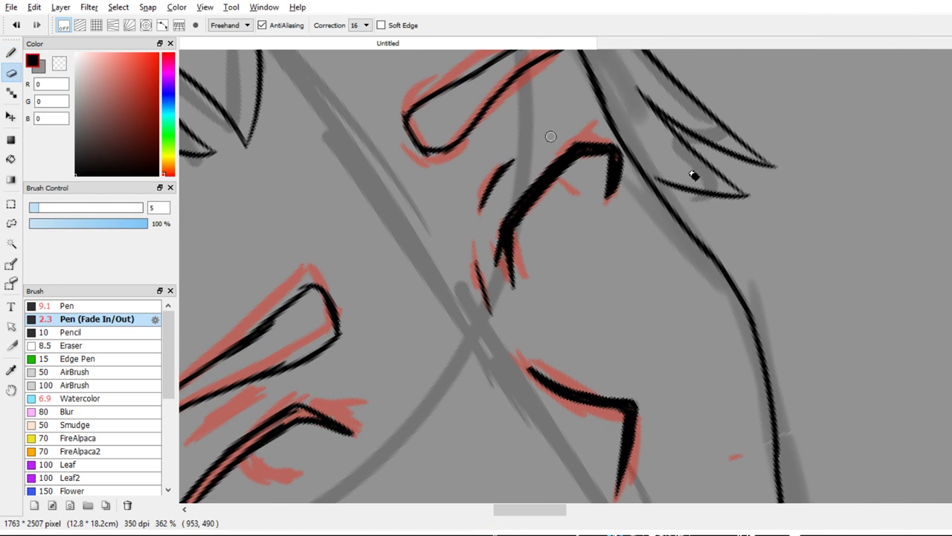
key("ctrl+z")
key("bracketleft")
mouse_move(616, 214)
left_mouse_down()
mouse_move(622, 156)
mouse_move(611, 199)
left_mouse_up()
key("ctrl+z")
key("bracketleft")
key("alt+Tab")
Fill the near eye's lash line and outer corner solid black, raising the pen size to 3.5
left_click_drag(665, 320, 738, 251)
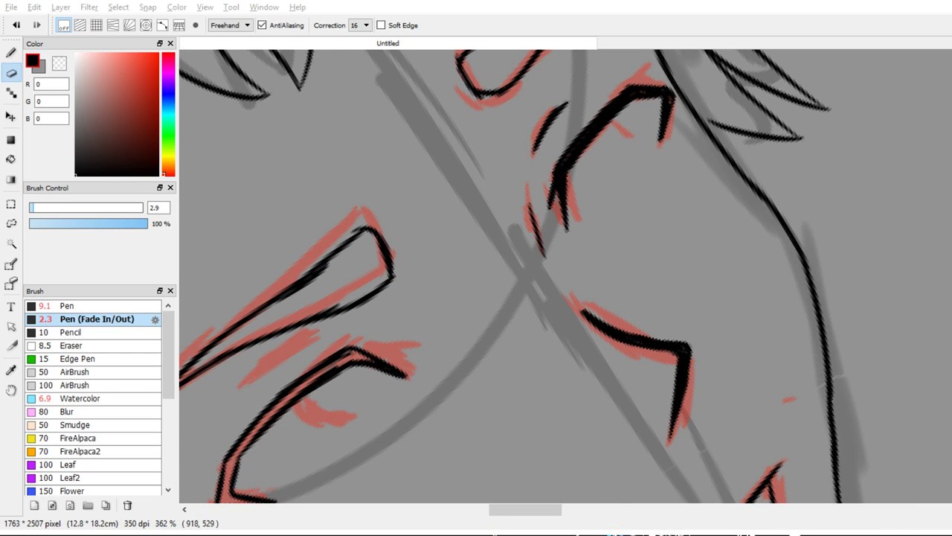
left_click_drag(558, 371, 650, 272)
left_click_drag(522, 400, 570, 340)
key("v")
key("b")
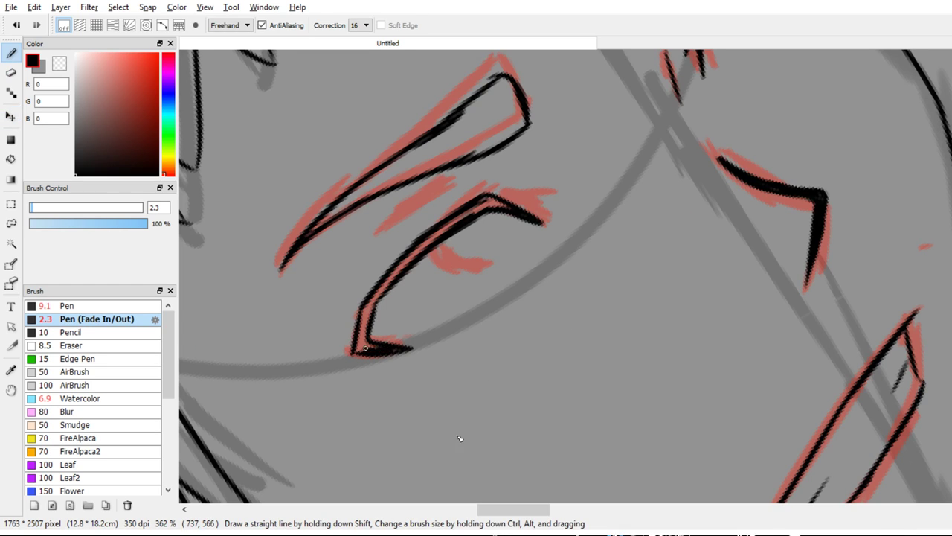
mouse_move(366, 352)
left_mouse_down()
mouse_move(367, 303)
mouse_move(362, 354)
mouse_move(356, 345)
mouse_move(401, 349)
mouse_move(366, 343)
mouse_move(359, 353)
mouse_move(366, 318)
mouse_move(411, 255)
mouse_move(382, 291)
mouse_move(440, 231)
mouse_move(405, 265)
mouse_move(481, 206)
mouse_move(432, 235)
mouse_move(489, 203)
left_mouse_up()
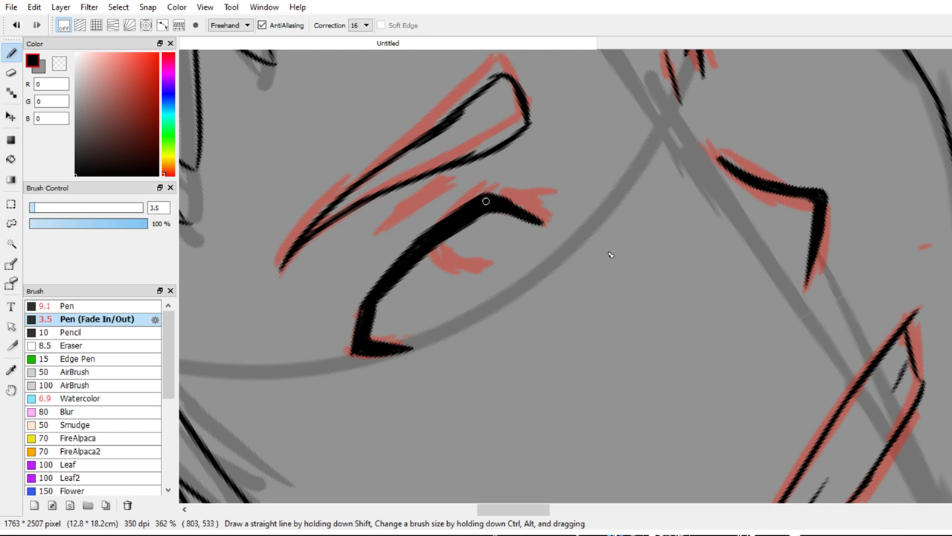
Thicken the inner end of the near eye's lash line and trim it to a point with the eraser at size 11.5
key("e")
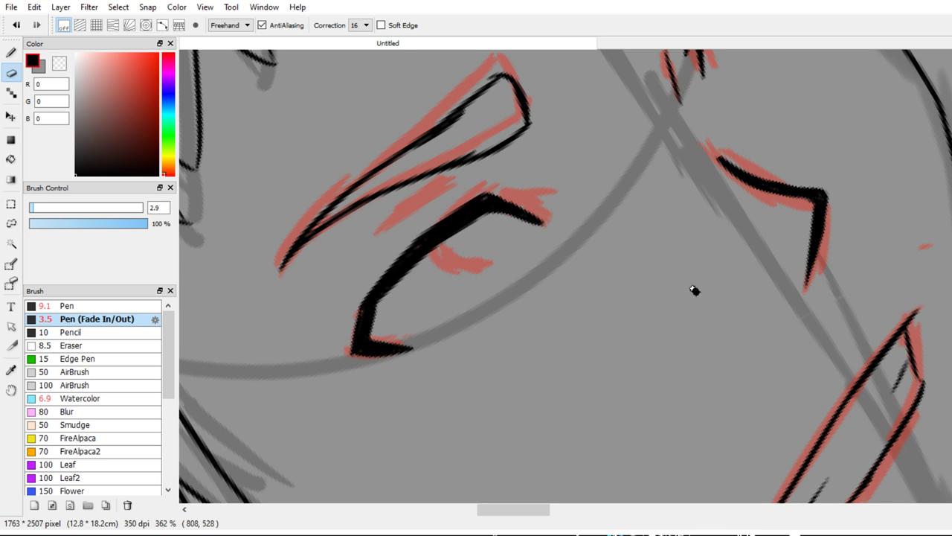
mouse_move(546, 223)
left_mouse_down()
mouse_move(506, 197)
mouse_move(558, 231)
mouse_move(539, 214)
mouse_move(460, 201)
mouse_move(436, 294)
mouse_move(508, 262)
left_mouse_up()
key("ctrl+z")
key("b")
left_click_drag(474, 290, 522, 258)
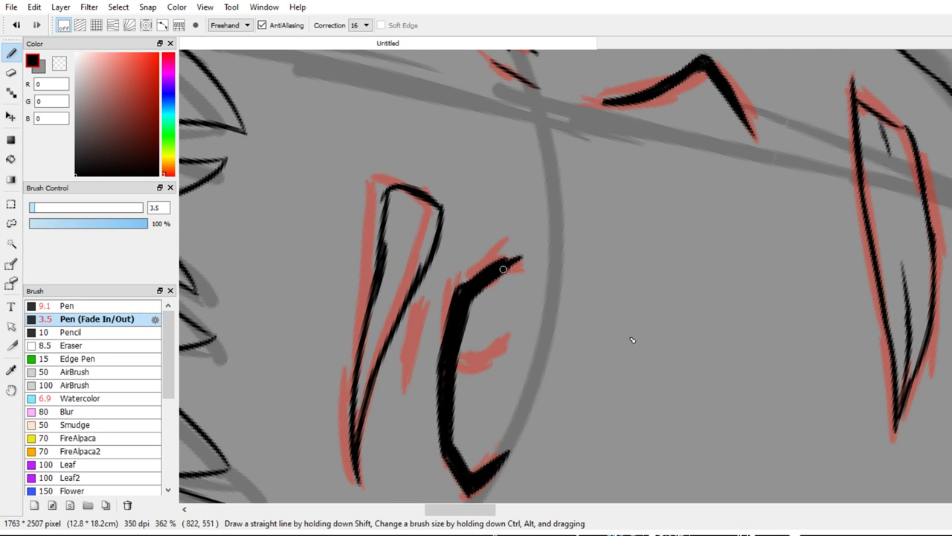
left_click_drag(456, 292, 522, 258)
key("e")
left_click_drag(456, 276, 553, 241)
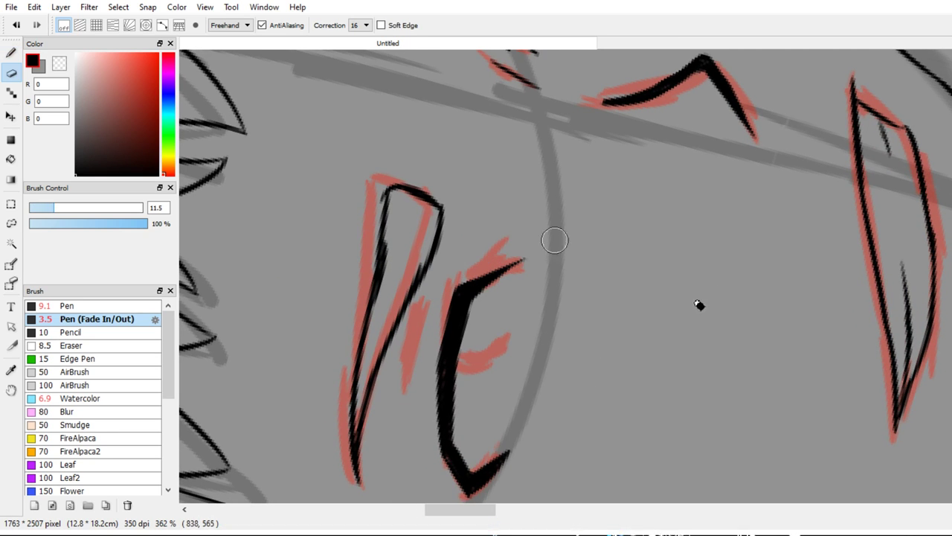
key("ctrl+z")
left_click_drag(439, 285, 537, 241)
left_click_drag(484, 309, 565, 240)
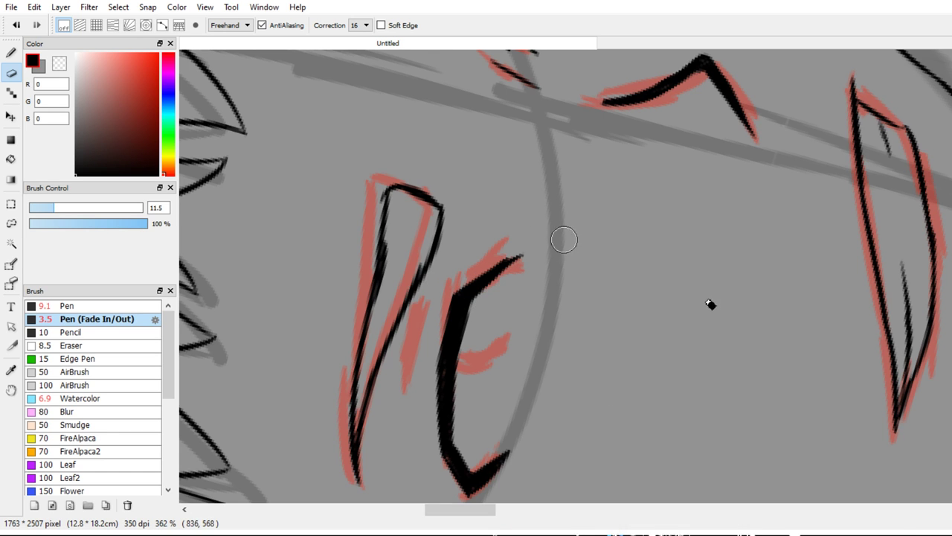
Add a second small lash point at the inner end of the near eye's lash line with the pen at size 3.1
key("b")
key("bracketleft")
mouse_move(464, 295)
left_mouse_down("ctrl")
mouse_move(462, 259)
mouse_move(481, 228)
left_mouse_up("ctrl")
left_click_drag(605, 288, 673, 254, "shift")
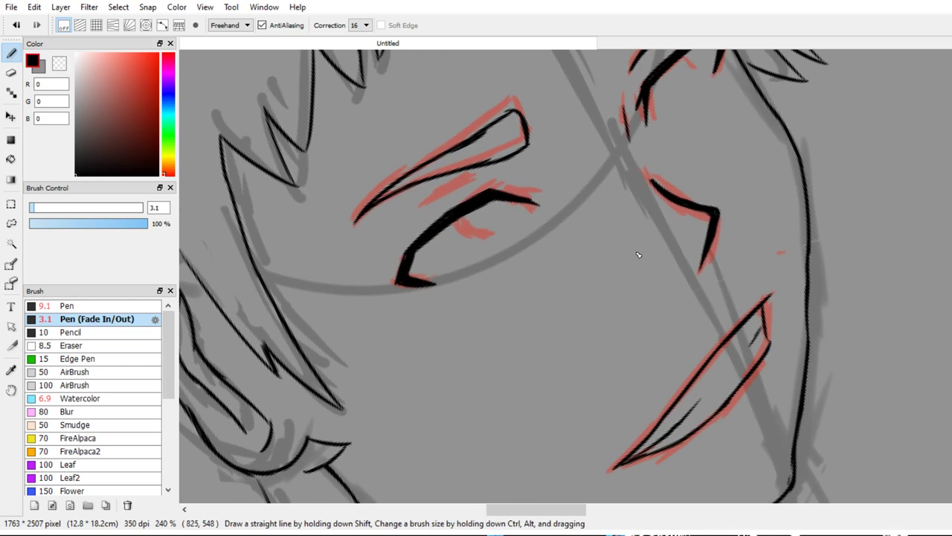
mouse_move(486, 198)
left_mouse_down()
mouse_move(532, 196)
mouse_move(531, 187)
left_mouse_up()
key("ctrl+z")
key("ctrl+z")
mouse_move(491, 194)
left_mouse_down()
mouse_move(517, 191)
mouse_move(470, 195)
left_mouse_up()
key("ctrl+z")
key("e")
key("b")
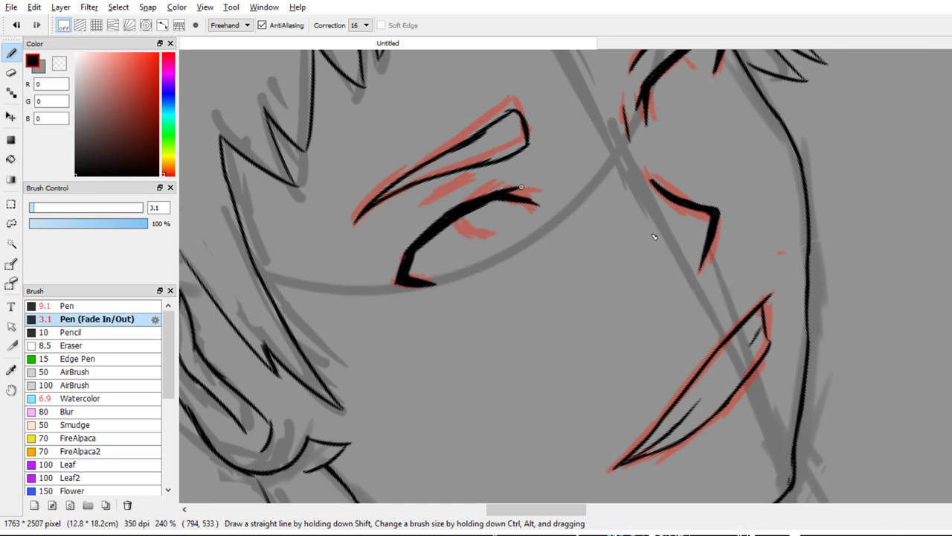
Ink the eyelid crease above the near eye and add a short mark near the inner corner of each eye
scroll(633, 240, "up", 1)
left_click_drag(415, 218, 452, 205)
key("ctrl+z")
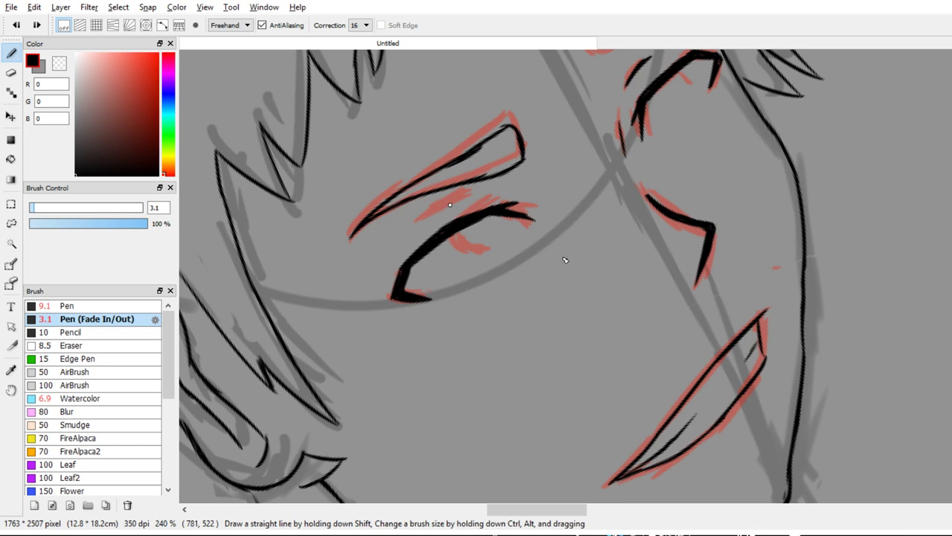
mouse_move(416, 230)
left_mouse_down()
mouse_move(461, 209)
mouse_move(456, 201)
mouse_move(412, 239)
left_mouse_up()
key("ctrl+z")
key("ctrl+z")
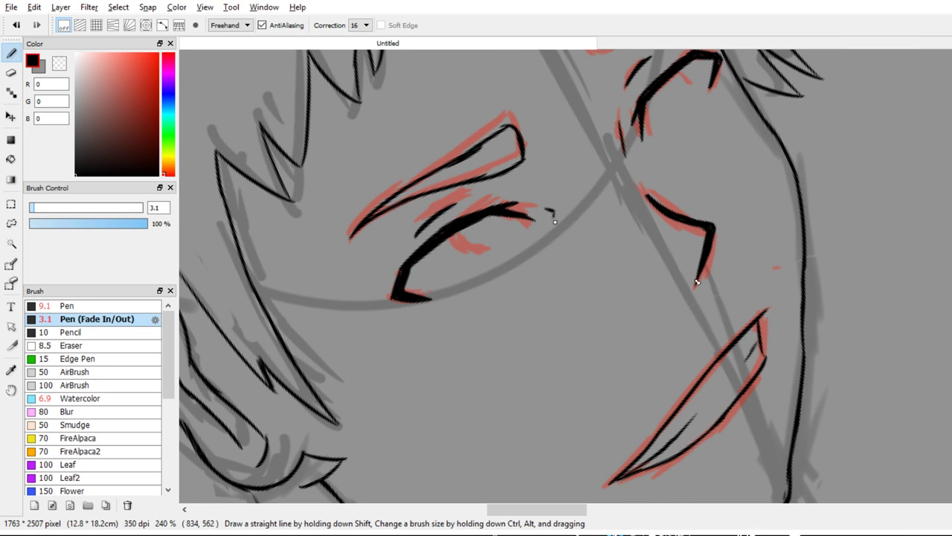
left_click_drag(700, 217, 684, 276)
left_click_drag(569, 132, 594, 145)
left_click_drag(674, 258, 653, 237)
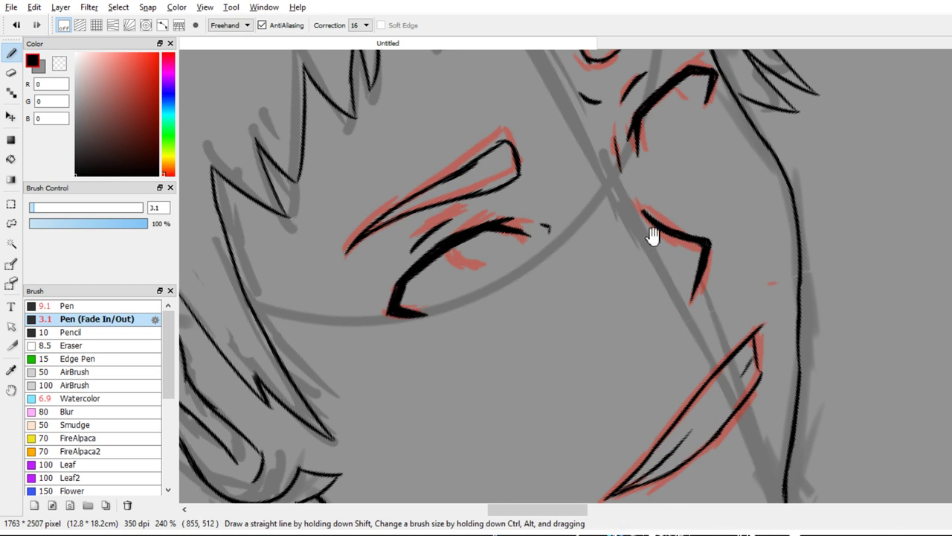
left_click_drag(665, 323, 642, 244)
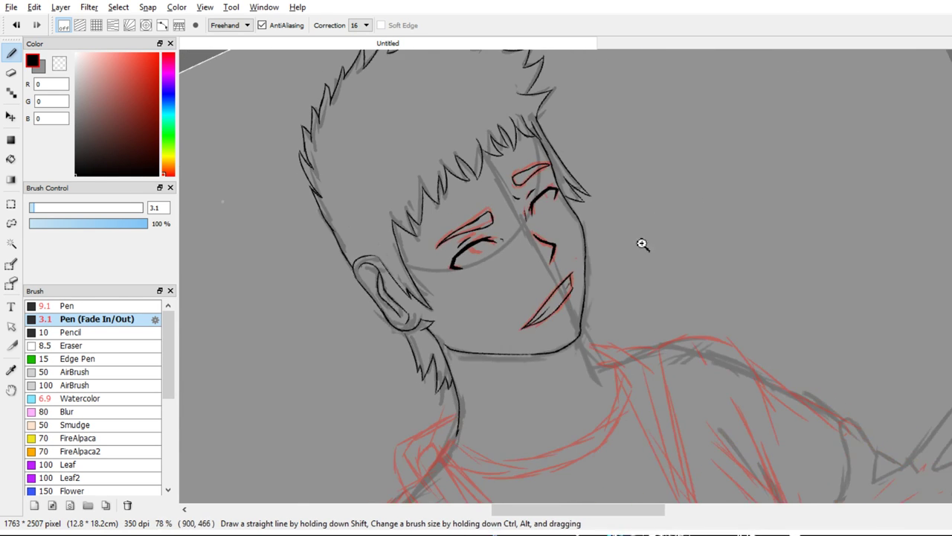
scroll(644, 321, "down", 5)
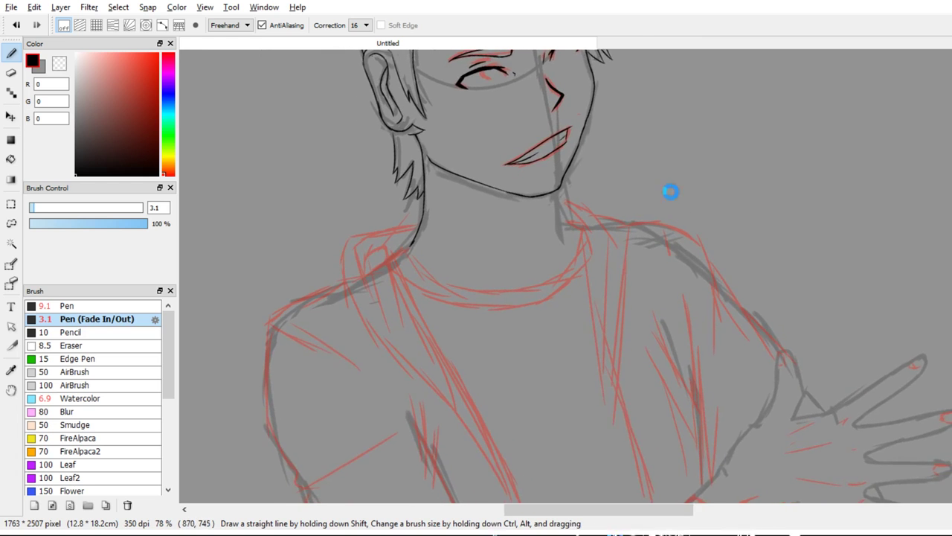
left_click_drag(670, 192, 645, 189)
left_click_drag(645, 189, 656, 369)
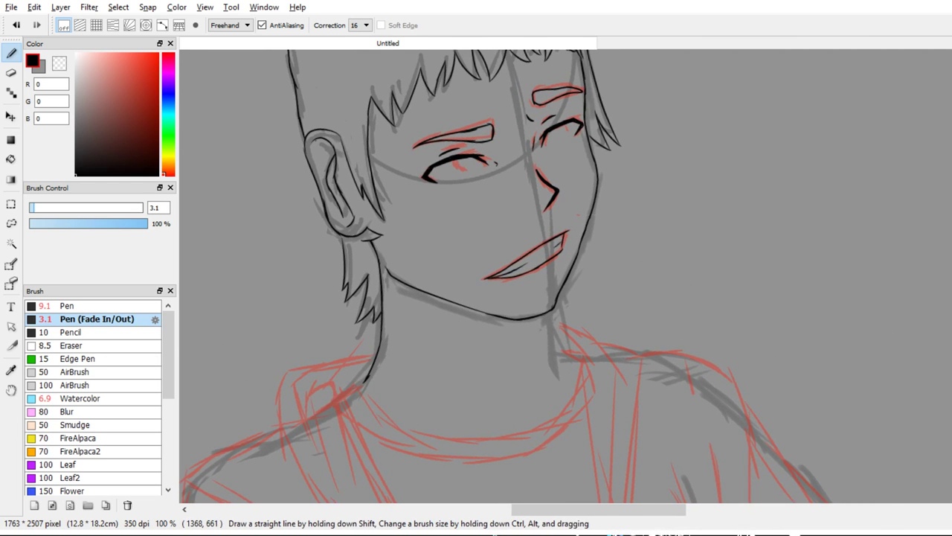
Ink the far side of the neck from under the jaw down to the shirt collar with the pen at size 3.1
left_click(951, 287)
left_click(951, 287)
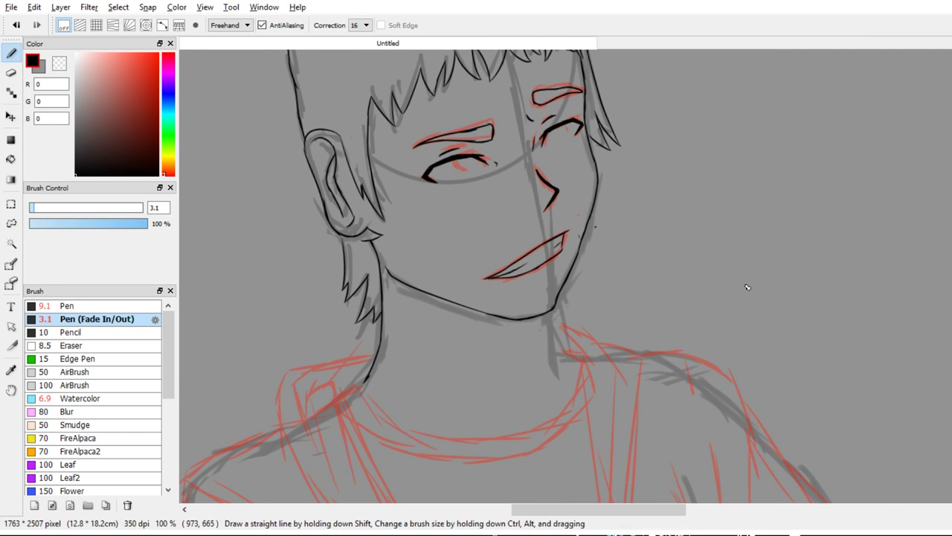
scroll(737, 354, "up", 5)
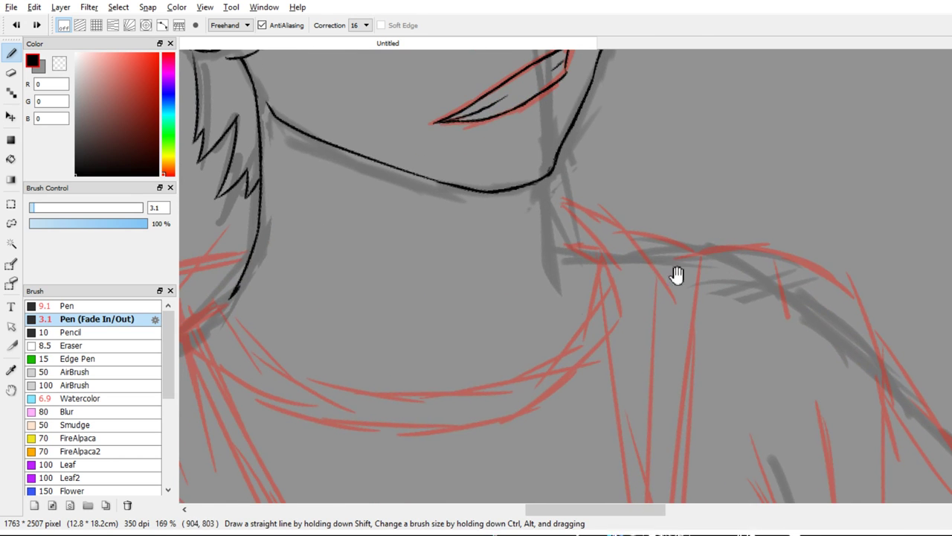
left_click_drag(542, 181, 552, 269)
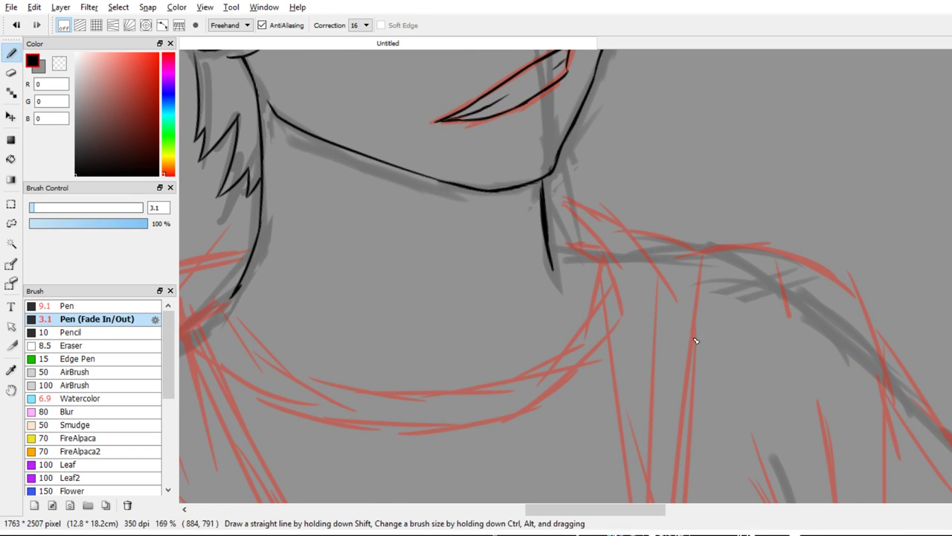
Ink the collar's inner edge as a curve around the base of the neck, with a small fold at its far end
mouse_move(704, 326)
left_mouse_down()
mouse_move(748, 272)
mouse_move(749, 240)
left_mouse_up()
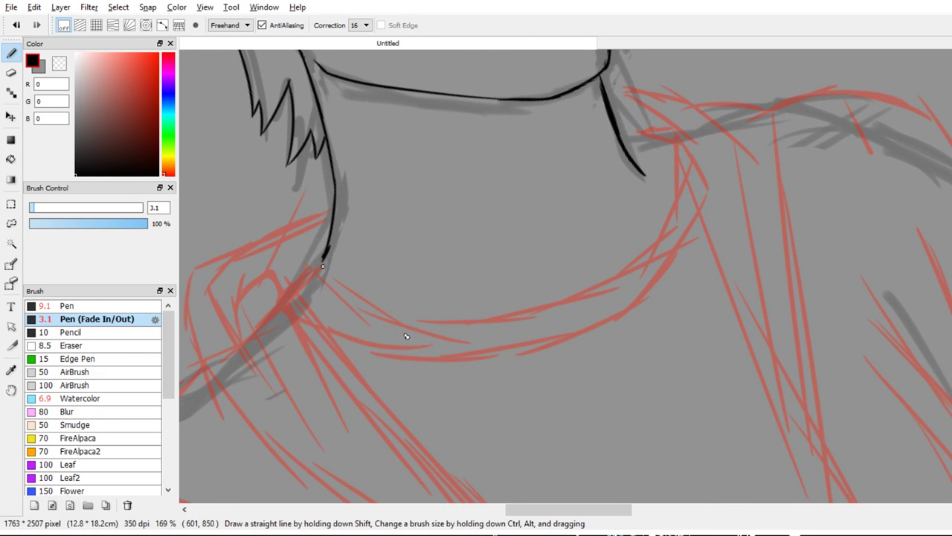
mouse_move(323, 266)
left_mouse_down()
mouse_move(342, 279)
mouse_move(452, 300)
mouse_move(428, 300)
mouse_move(543, 278)
mouse_move(498, 291)
mouse_move(515, 289)
mouse_move(636, 215)
mouse_move(630, 231)
mouse_move(661, 176)
left_mouse_up()
key("ctrl+z")
mouse_move(640, 212)
left_mouse_down()
mouse_move(658, 166)
mouse_move(656, 181)
mouse_move(642, 150)
left_mouse_up()
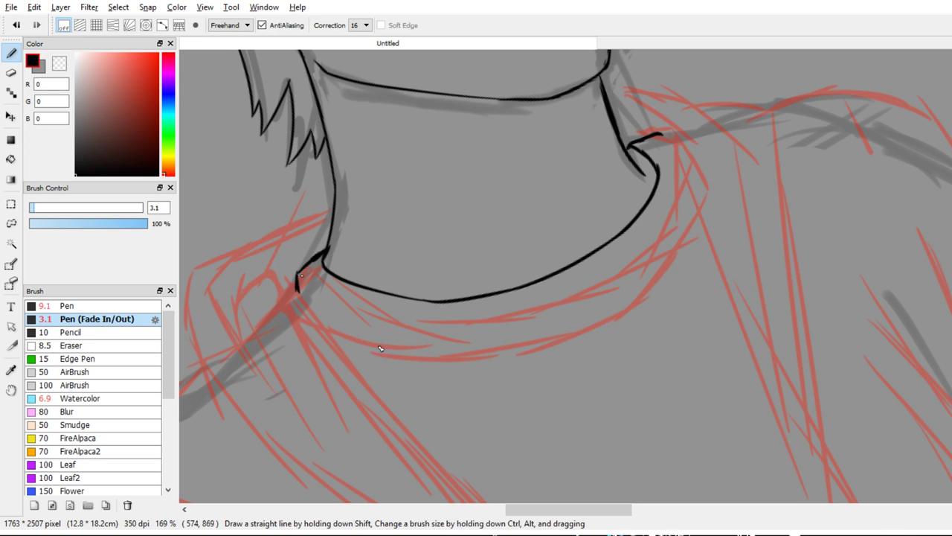
Ink the collar's rounded near end and run its outer edge along the front below the inner edge
left_click_drag(314, 312, 325, 317)
key("e")
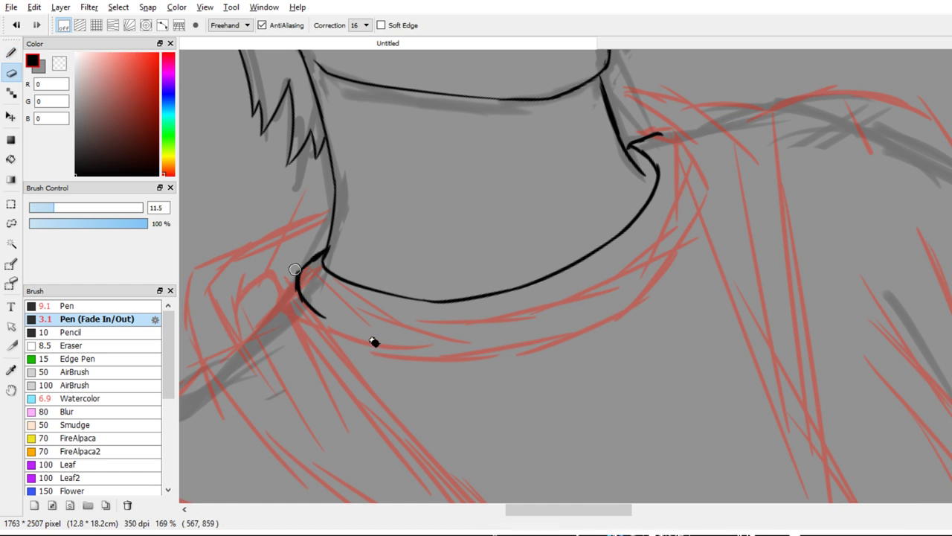
key("b")
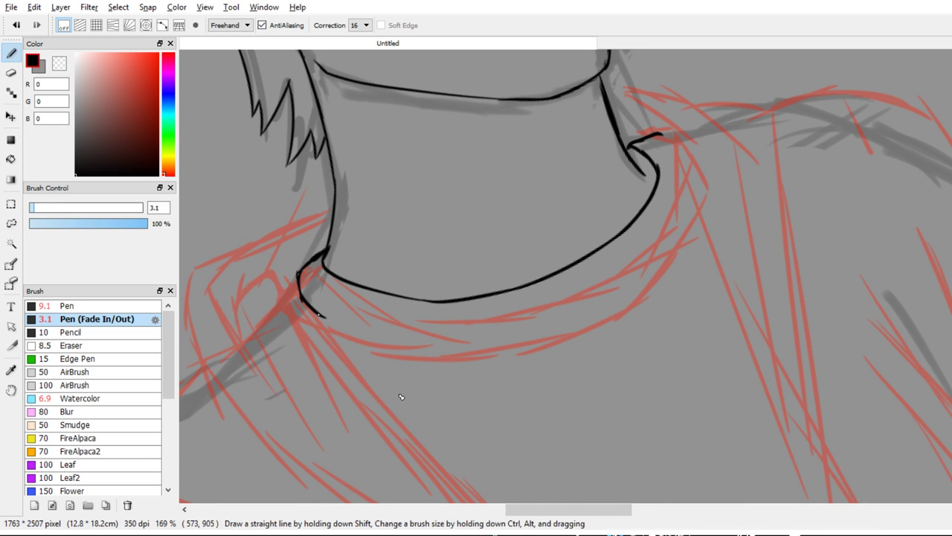
key("ctrl+z")
left_click_drag(325, 320, 435, 342)
left_click_drag(364, 332, 474, 341)
key("ctrl+z")
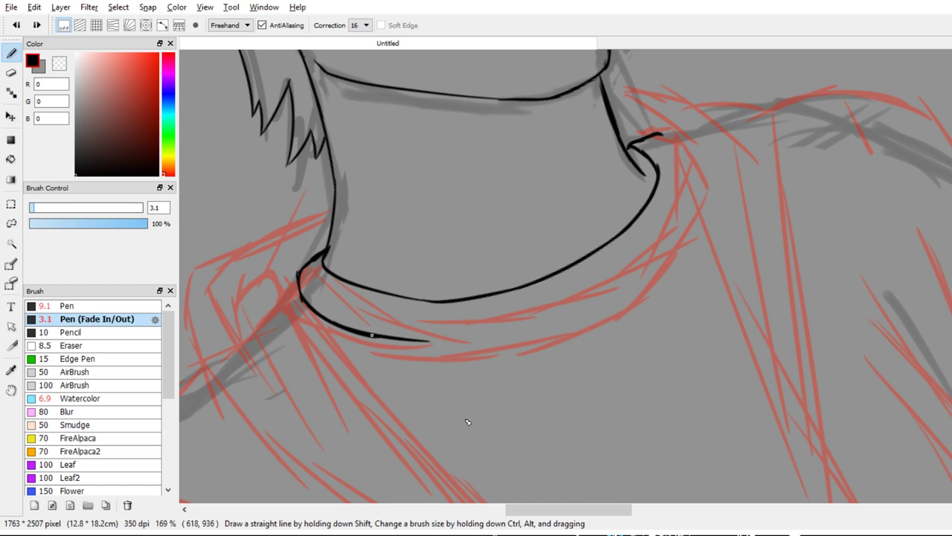
mouse_move(371, 334)
left_mouse_down()
mouse_move(493, 340)
mouse_move(469, 342)
mouse_move(527, 330)
mouse_move(517, 337)
mouse_move(601, 290)
left_mouse_up()
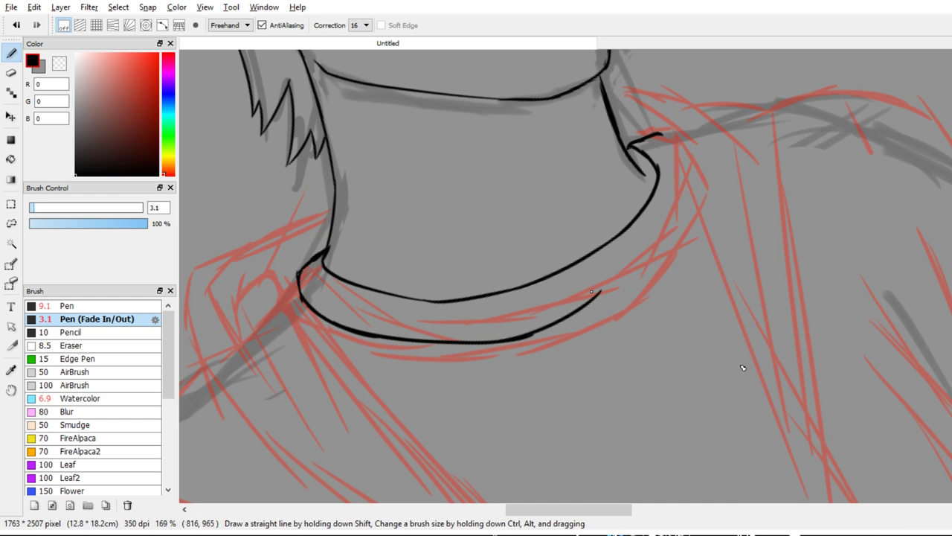
Ink the collar's rounded far end from the fold down towards the front
left_click_drag(658, 133, 689, 162)
key("ctrl+z")
mouse_move(658, 134)
left_mouse_down()
mouse_move(695, 164)
mouse_move(705, 234)
left_mouse_up()
left_click_drag(703, 187, 666, 267)
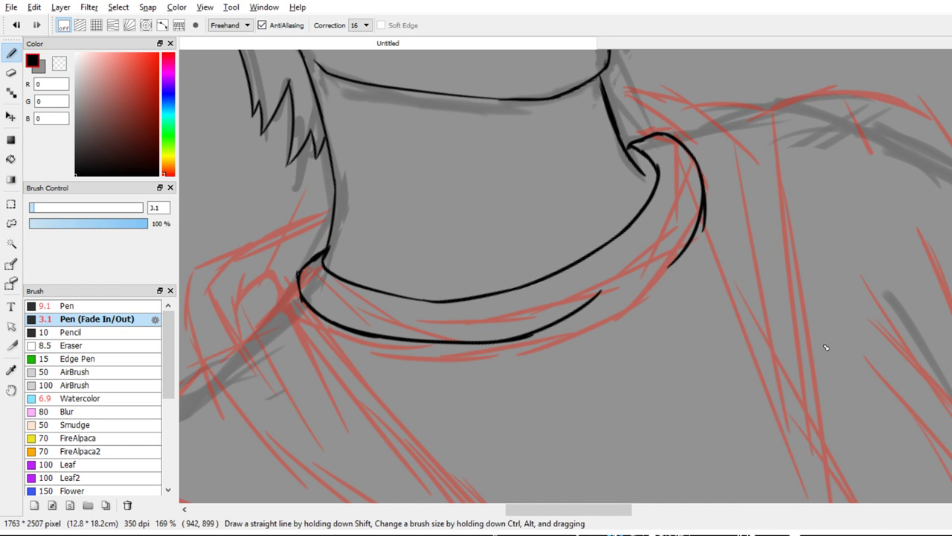
Join the two parts of the collar's outer edge at the front and erase the overlapping line at size 11.5
left_click_drag(690, 236, 587, 314)
key("ctrl+z")
mouse_move(689, 239)
left_mouse_down()
mouse_move(605, 311)
mouse_move(565, 330)
left_mouse_up()
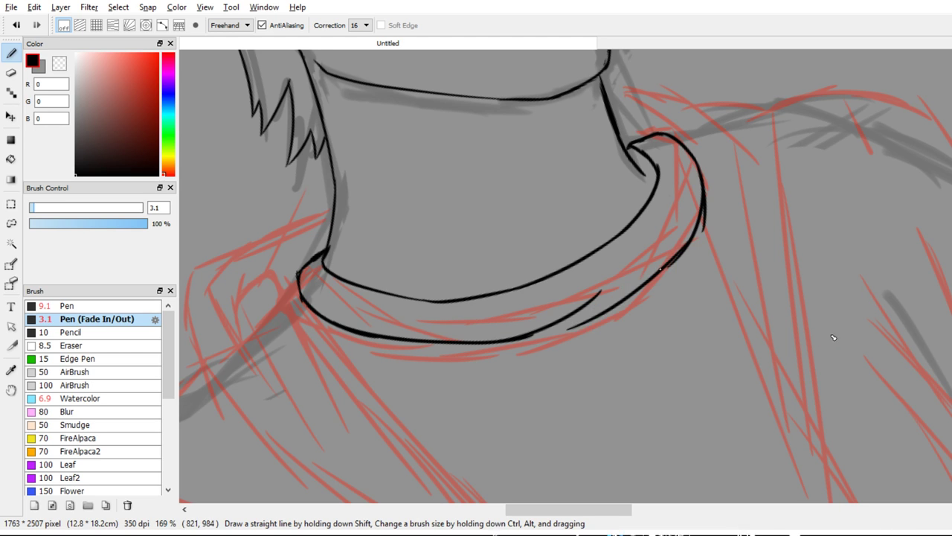
key("ctrl+z")
mouse_move(674, 259)
left_mouse_down()
mouse_move(535, 338)
mouse_move(505, 343)
mouse_move(578, 311)
left_mouse_up()
key("e")
mouse_move(501, 334)
left_mouse_down()
mouse_move(555, 324)
mouse_move(622, 278)
left_mouse_up()
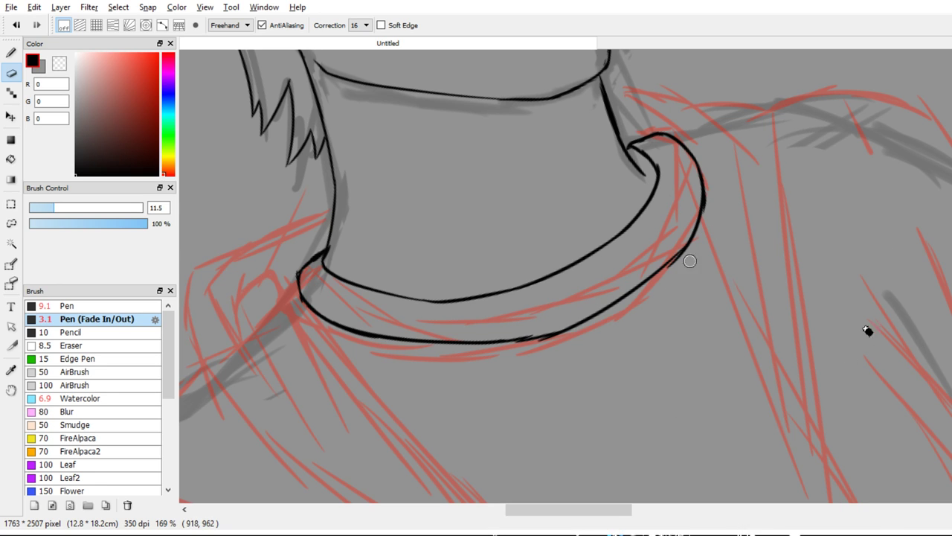
key("b")
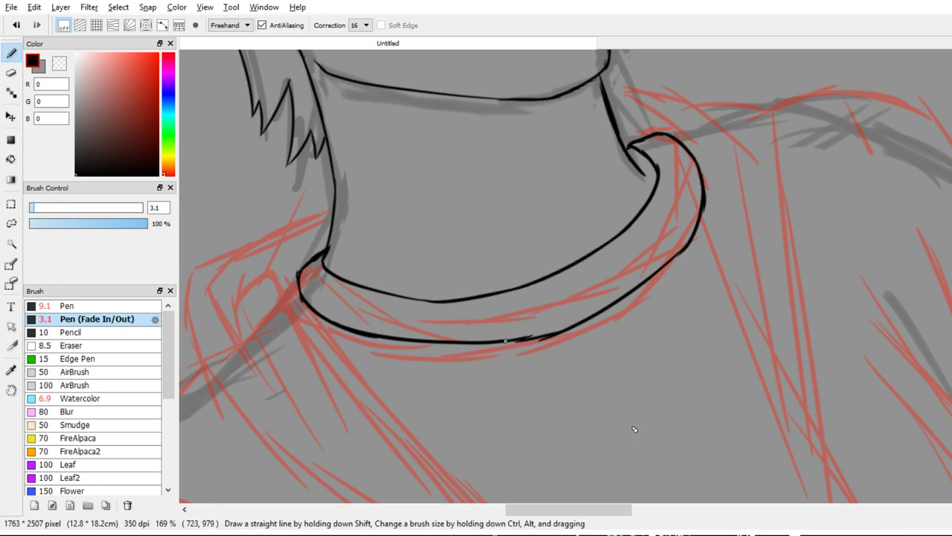
left_click_drag(504, 341, 585, 322)
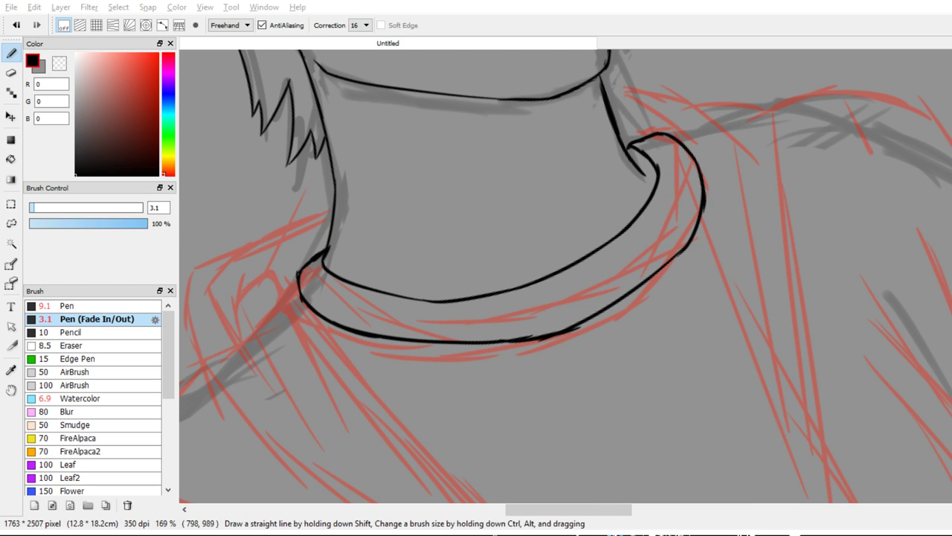
Thin the far neck line where it meets the collar with the eraser at size 11.5
key("e")
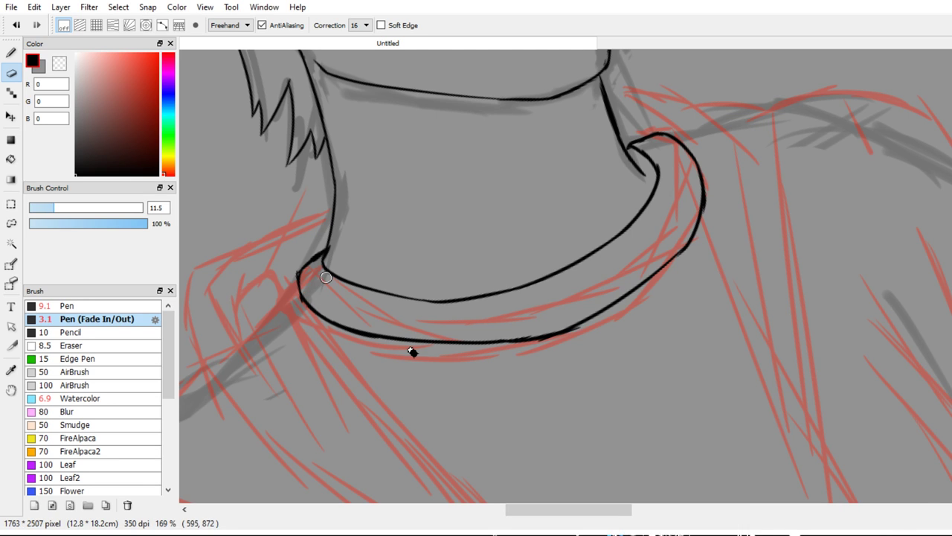
key("b")
scroll(639, 299, "down", 1)
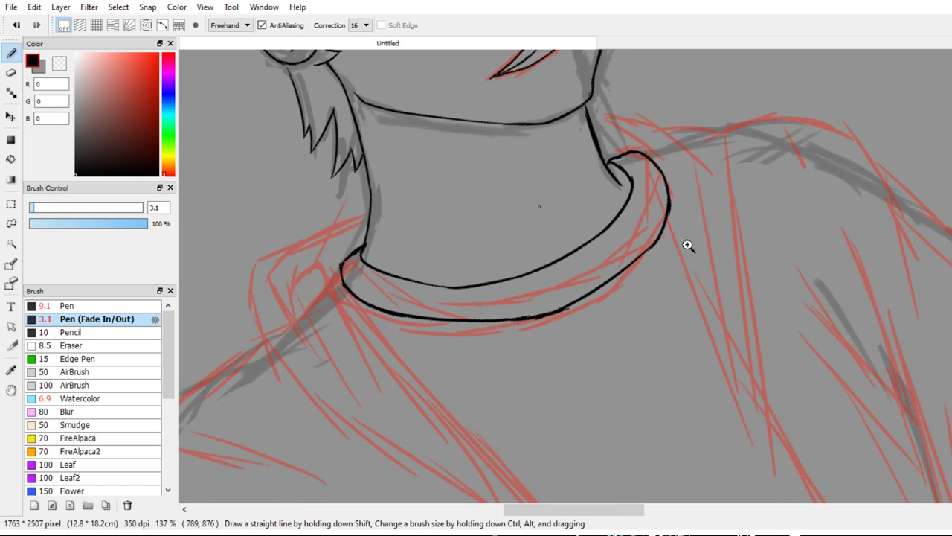
key("e")
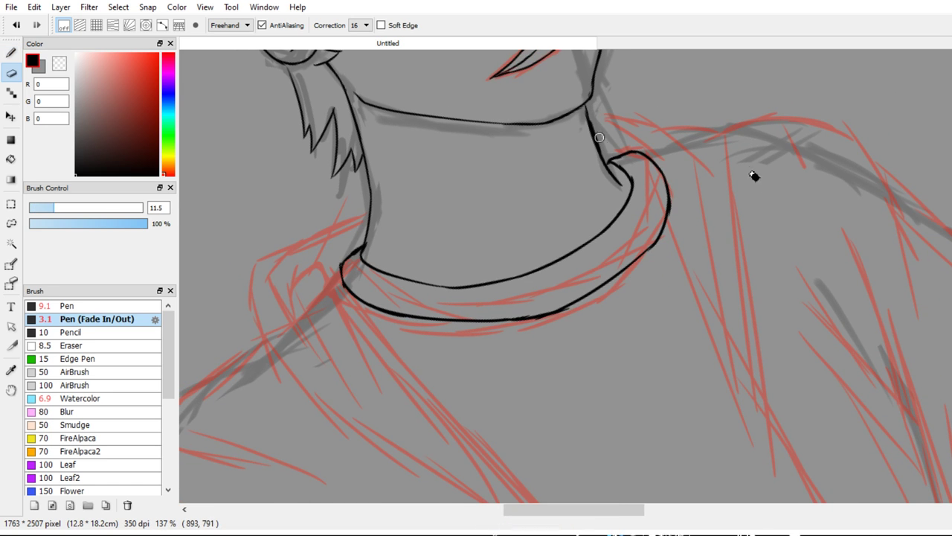
left_click_drag(768, 203, 790, 194)
mouse_move(617, 198)
left_mouse_down()
mouse_move(629, 168)
mouse_move(667, 136)
mouse_move(671, 97)
mouse_move(609, 201)
left_mouse_up()
key("u")
left_click_drag(588, 163, 597, 252)
key("b")
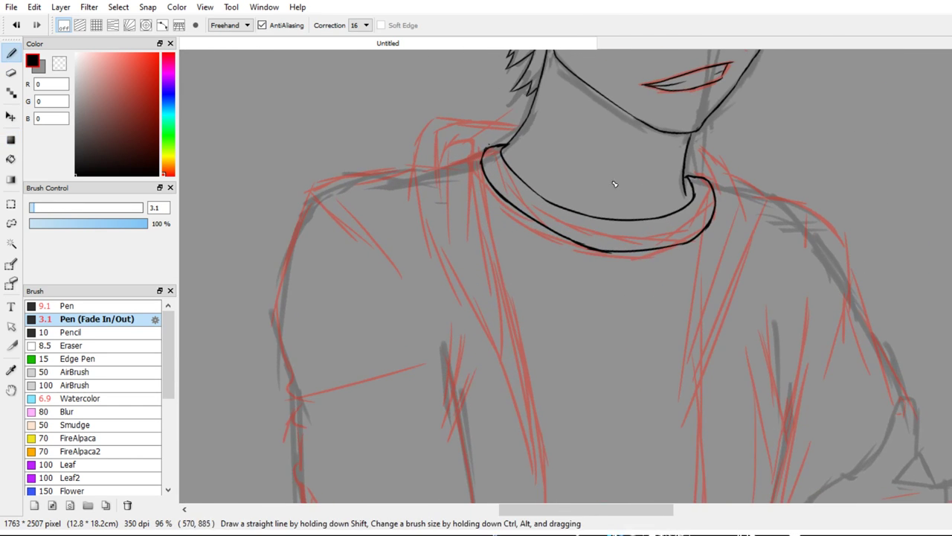
Try inking the hood's outer edge over the near shoulder and a parallel inner fold line from the neck
mouse_move(615, 194)
left_mouse_down()
mouse_move(619, 230)
mouse_move(594, 271)
left_mouse_up()
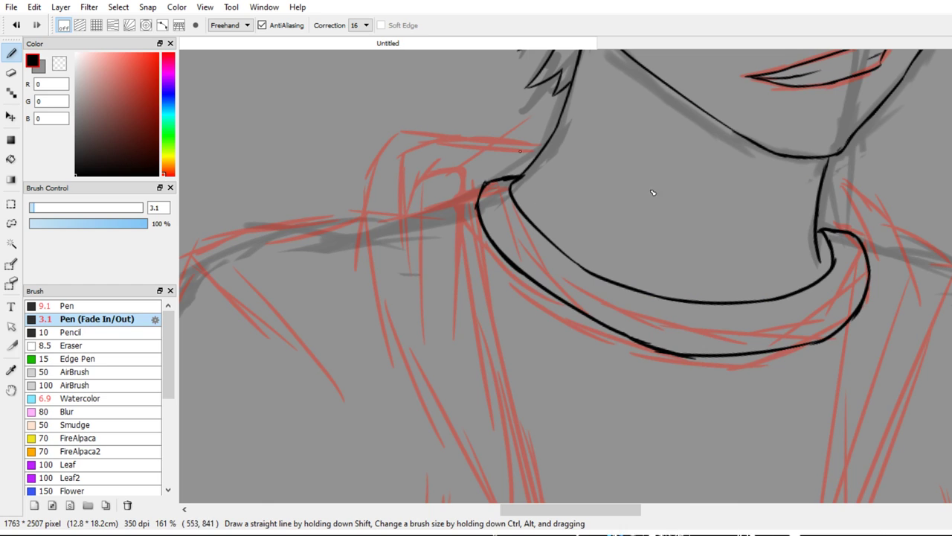
mouse_move(545, 145)
left_mouse_down()
mouse_move(393, 145)
mouse_move(377, 164)
mouse_move(368, 224)
mouse_move(389, 313)
left_mouse_up()
key("ctrl+z")
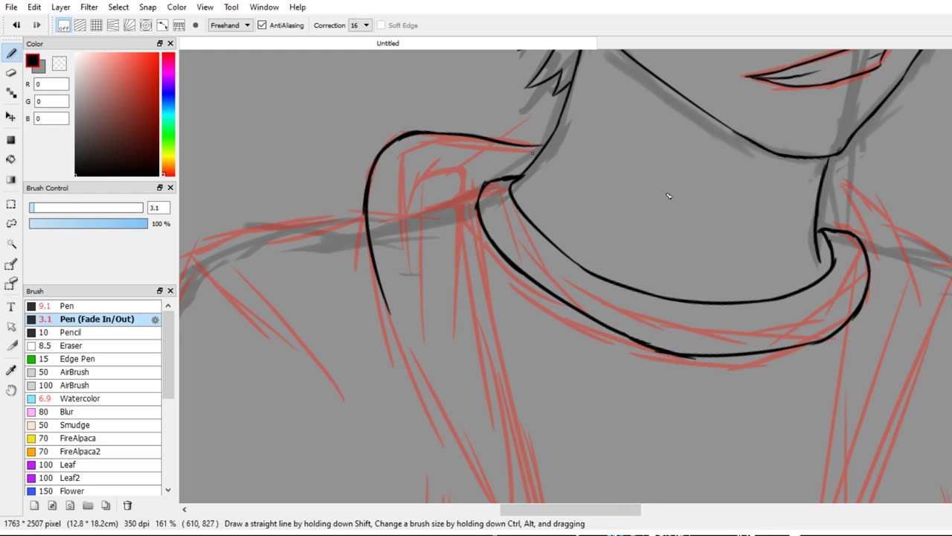
left_click_drag(536, 146, 465, 153)
key("ctrl+z")
mouse_move(539, 147)
left_mouse_down()
mouse_move(403, 177)
mouse_move(408, 290)
left_mouse_up()
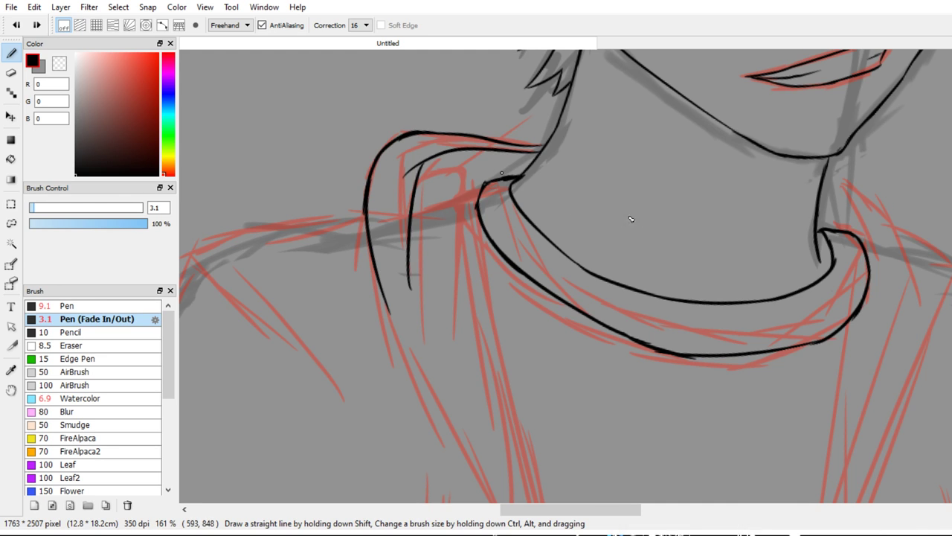
Try fold lines inside the hood, between its inner edge and the collar's near end
mouse_move(510, 176)
left_mouse_down()
mouse_move(430, 166)
mouse_move(445, 211)
left_mouse_up()
key("ctrl+z")
key("ctrl+z")
key("ctrl+z")
mouse_move(425, 169)
left_mouse_down()
mouse_move(455, 170)
mouse_move(460, 241)
left_mouse_up()
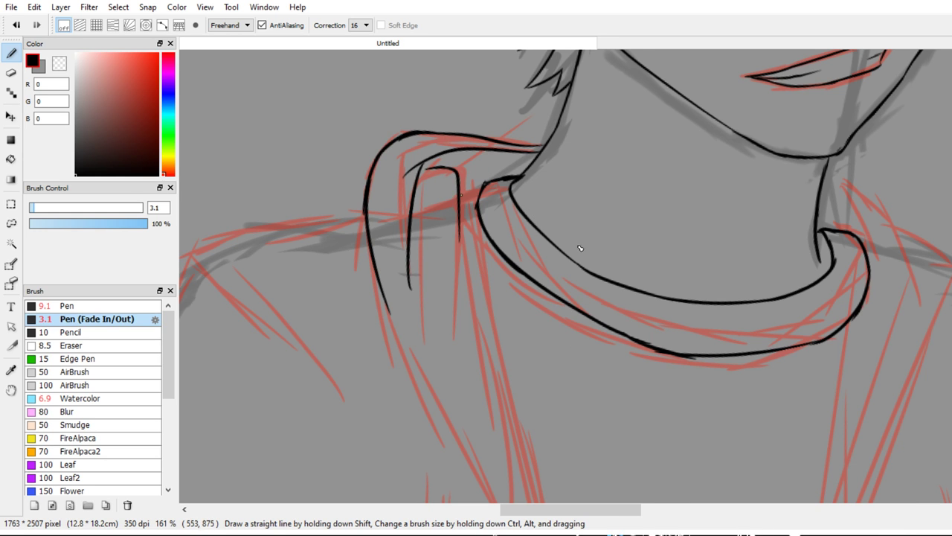
scroll(618, 399, "down", 4)
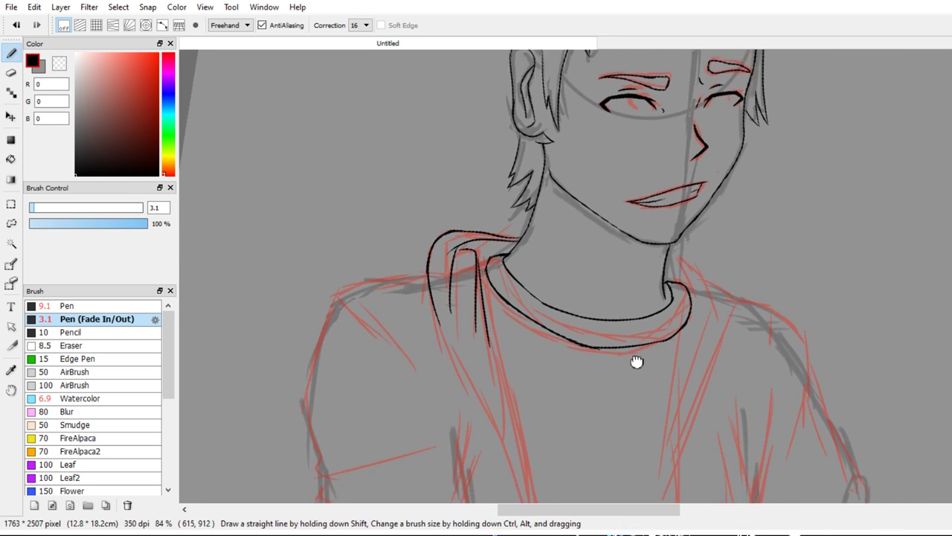
left_click_drag(637, 362, 632, 288)
scroll(632, 287, "up", 3)
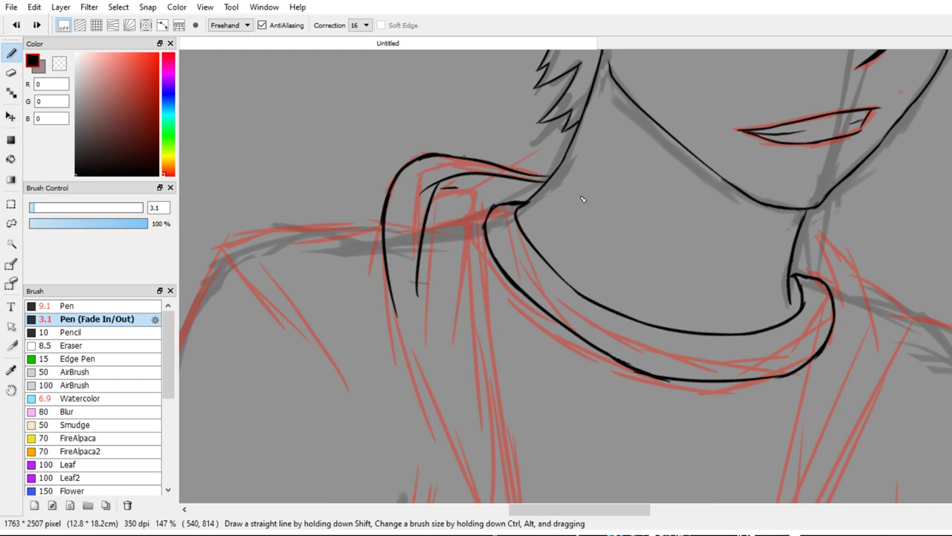
key("ctrl+z")
left_click_drag(553, 210, 522, 265)
left_click_drag(462, 229, 480, 378)
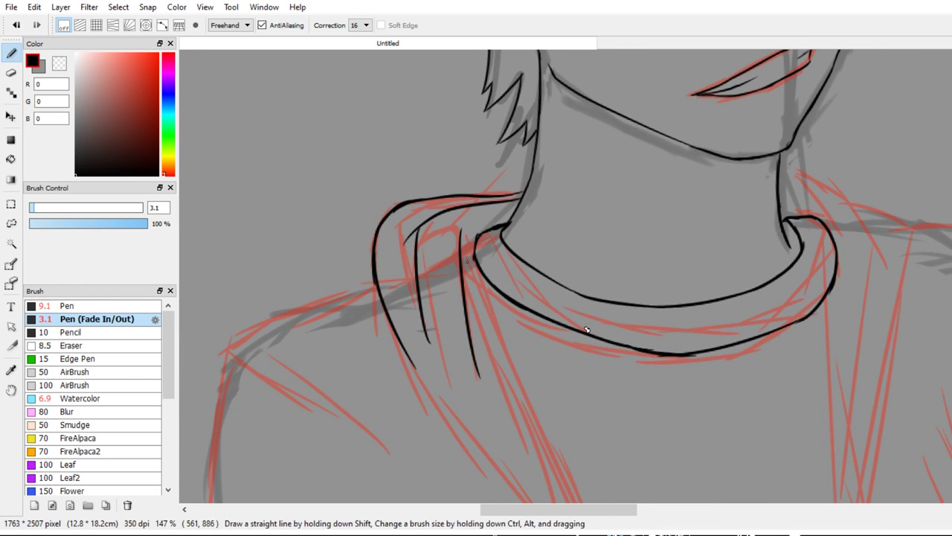
key("ctrl+z")
key("ctrl+Right")
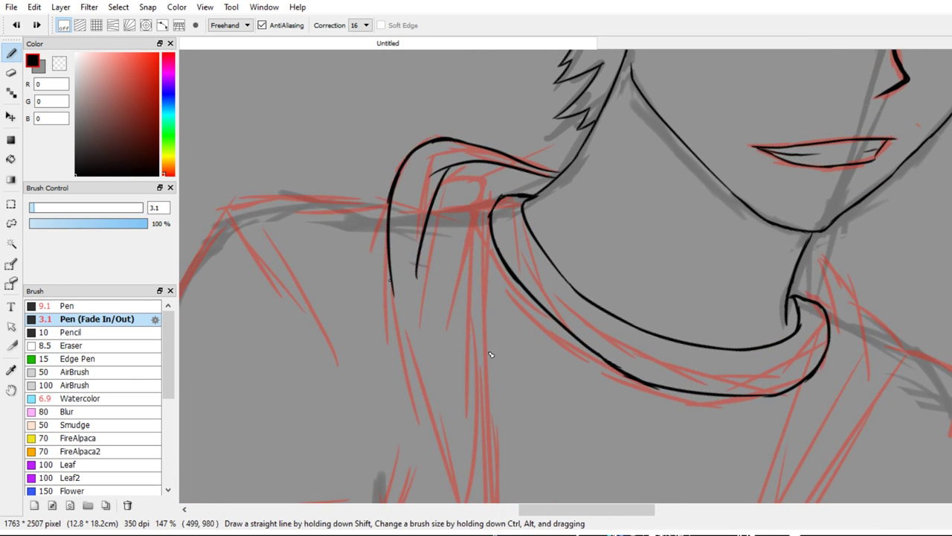
Try extending the hood's outer edge down the chest along the sketched jacket opening
left_click_drag(387, 268, 413, 396)
left_click_drag(414, 407, 400, 303)
key("ctrl+z")
left_click_drag(376, 135, 458, 397)
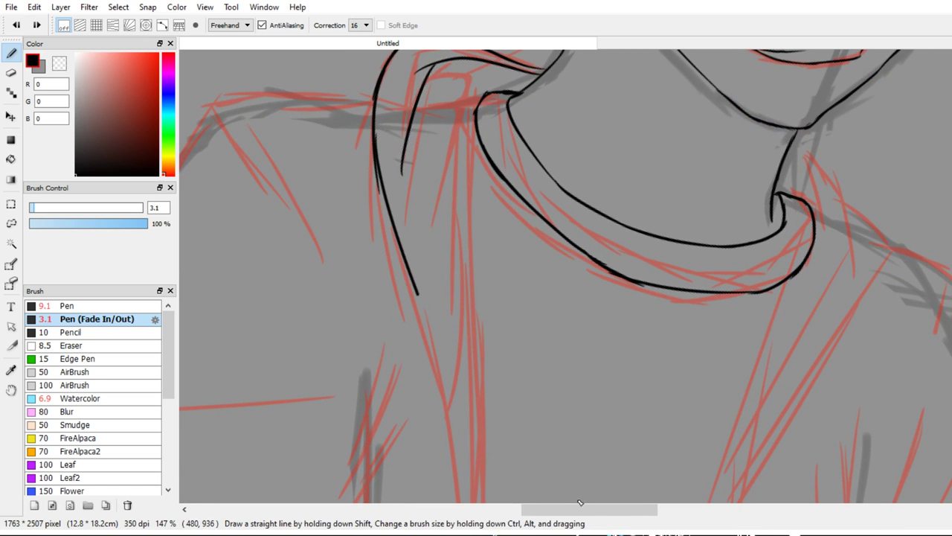
key("ctrl+z")
left_click_drag(375, 147, 430, 374)
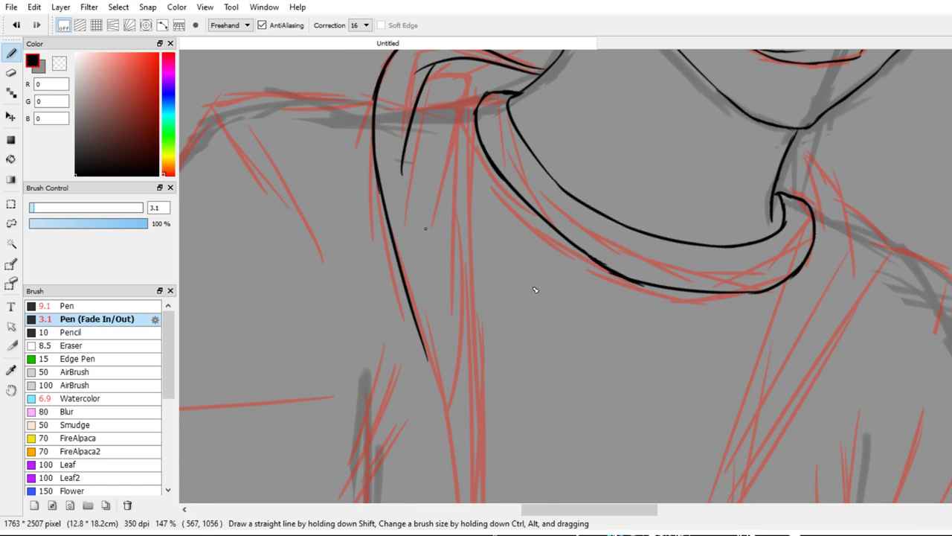
Try curved fold lines running from the collar's near end down into the hood
left_click_drag(516, 137, 507, 201)
mouse_move(475, 154)
left_mouse_down()
mouse_move(437, 180)
mouse_move(415, 254)
left_mouse_up()
left_click_drag(469, 162, 436, 369)
key("ctrl+z")
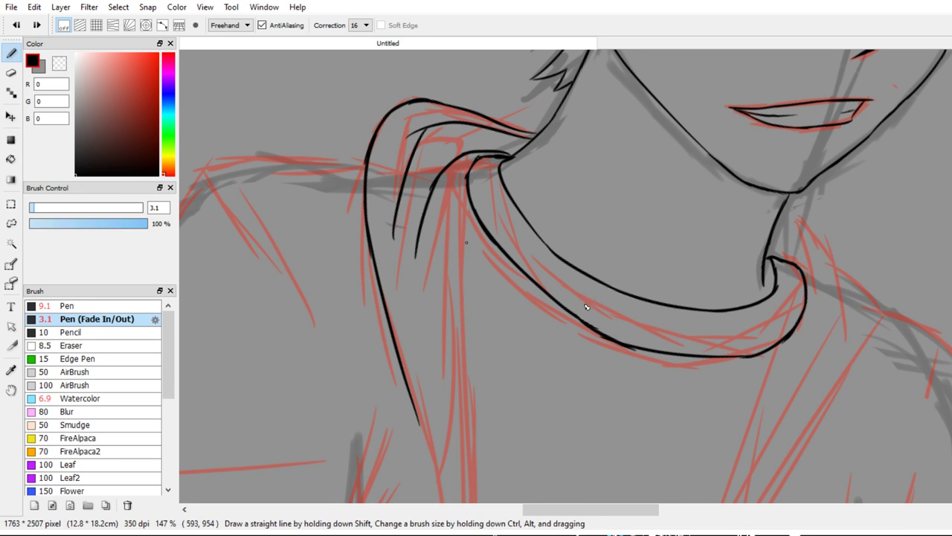
left_click_drag(454, 227, 441, 302)
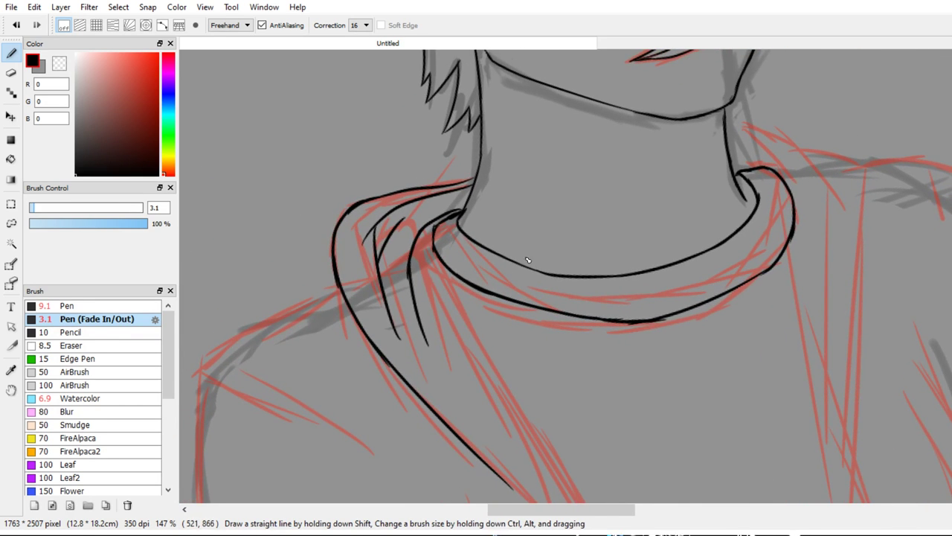
left_click_drag(525, 309, 521, 263)
scroll(514, 265, "down", 3)
mouse_move(592, 223)
left_mouse_down()
mouse_move(557, 185)
mouse_move(563, 189)
left_mouse_up()
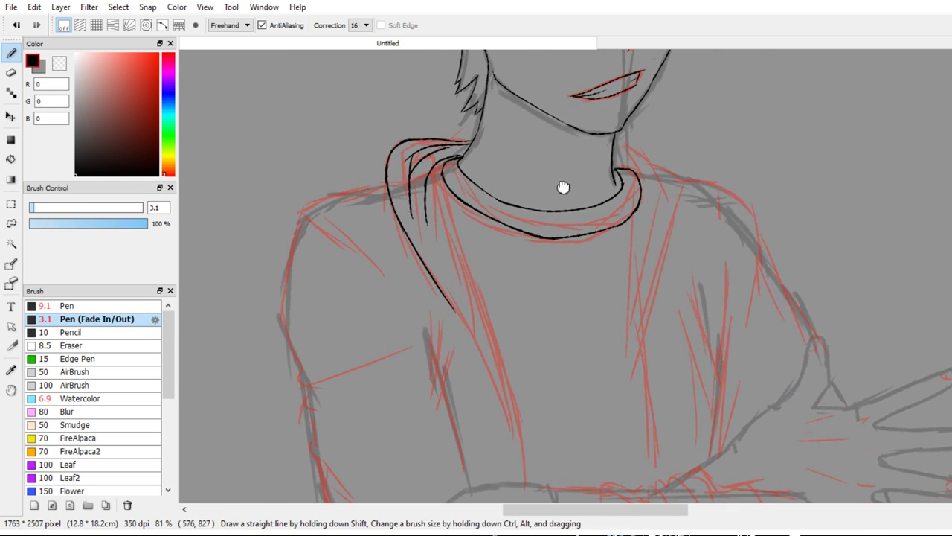
Undo all the inked hood and fold strokes at the near shoulder, back to the finished collar
key("ctrl+z")
key("ctrl+z")
key("ctrl+z")
key("ctrl+z")
key("ctrl+z")
key("ctrl+z")
key("ctrl+z")
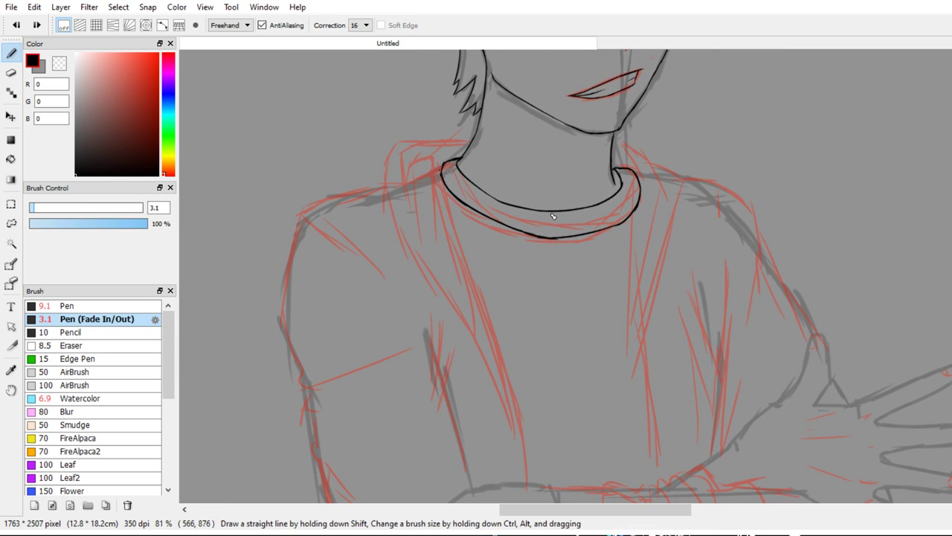
mouse_move(551, 198)
left_mouse_down()
mouse_move(519, 218)
mouse_move(529, 211)
left_mouse_up()
scroll(527, 212, "up", 2)
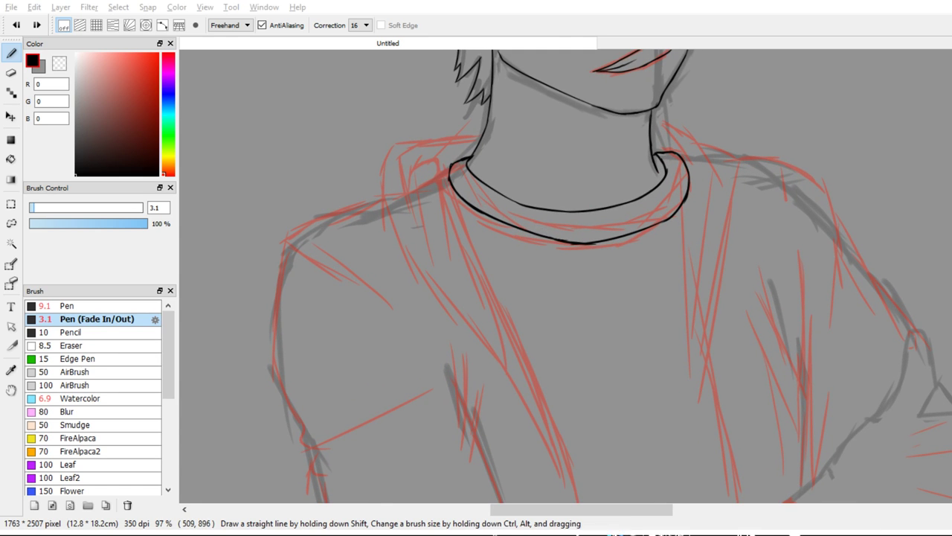
scroll(519, 253, "up", 1)
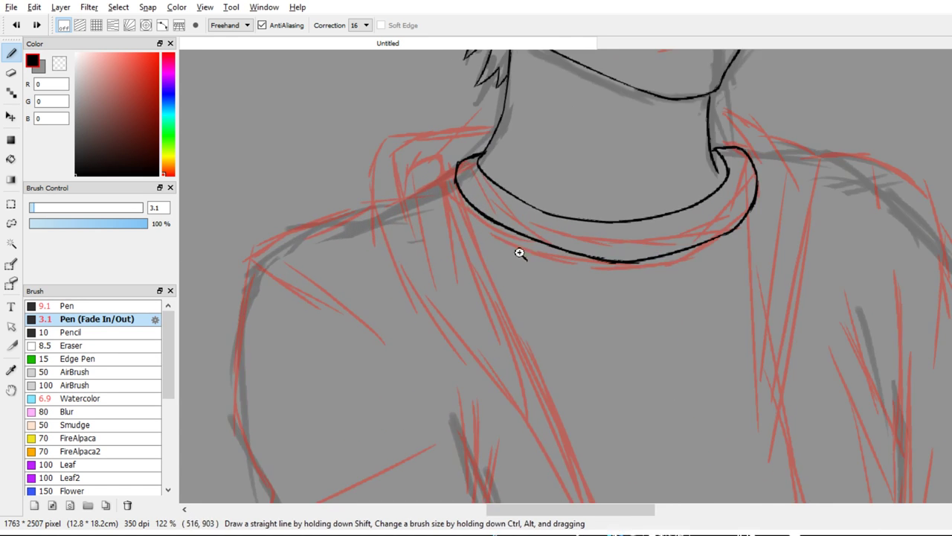
left_click_drag(548, 262, 612, 158)
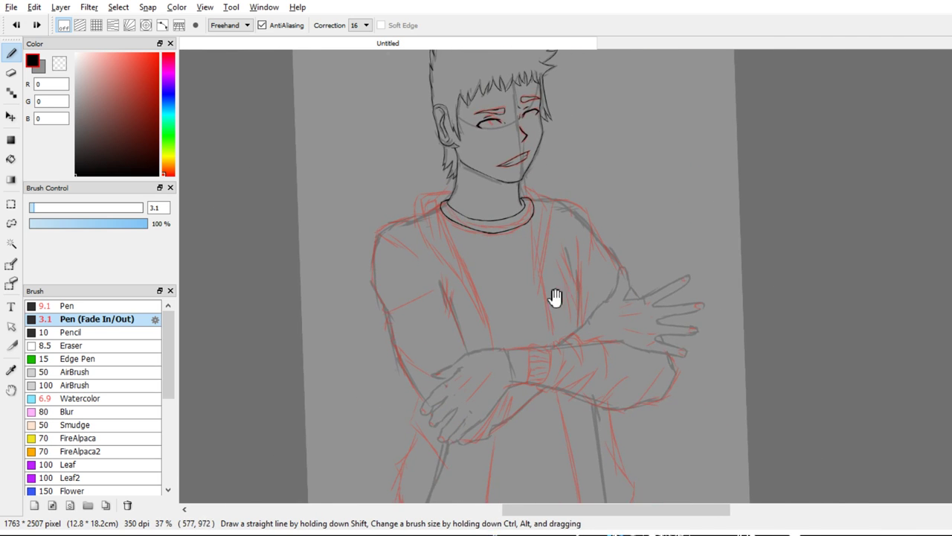
Try inking a pointed front hood flap in black over the collar's near end, erasing the collar line inside it
left_click_drag(558, 298, 506, 371)
scroll(506, 372, "up", 1)
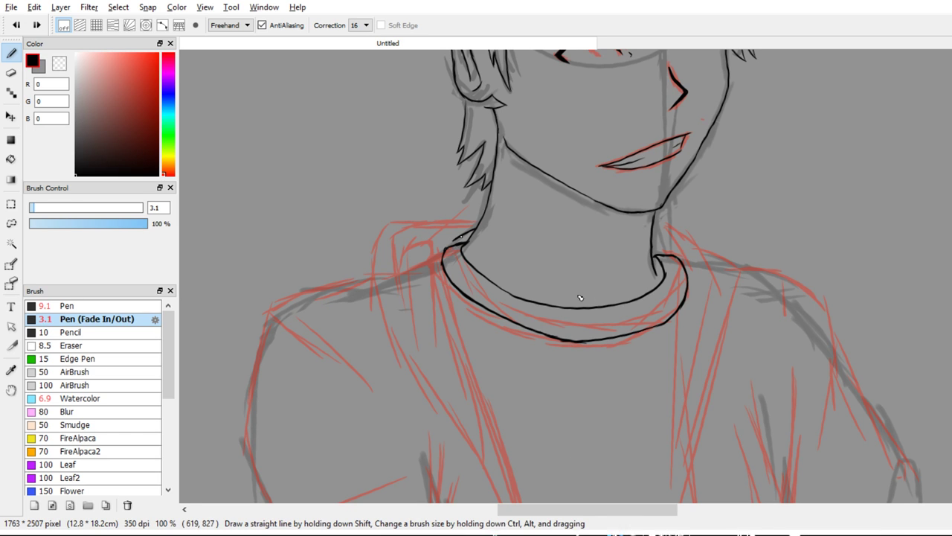
mouse_move(459, 243)
left_mouse_down()
mouse_move(468, 371)
mouse_move(437, 299)
left_mouse_up()
mouse_move(451, 331)
left_mouse_down()
mouse_move(430, 270)
mouse_move(461, 235)
left_mouse_up()
scroll(582, 301, "up", 2)
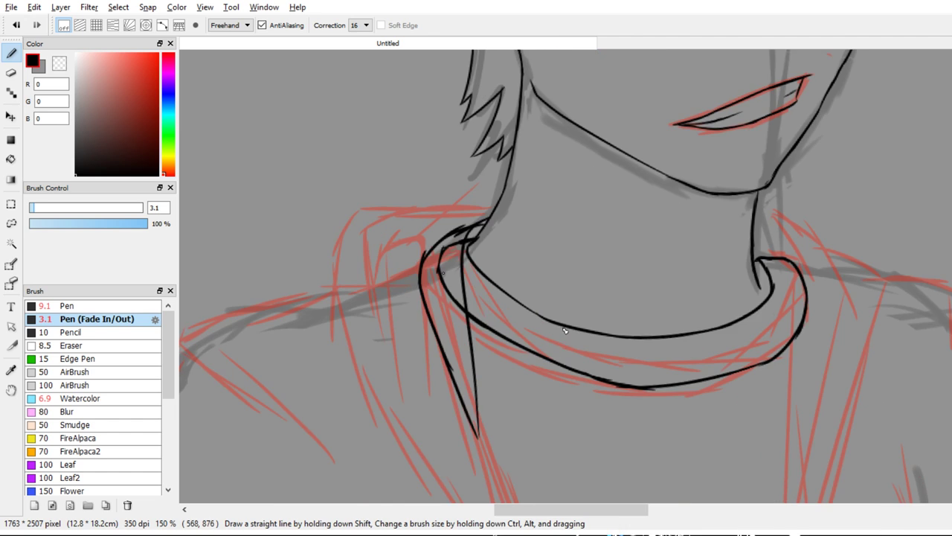
key("e")
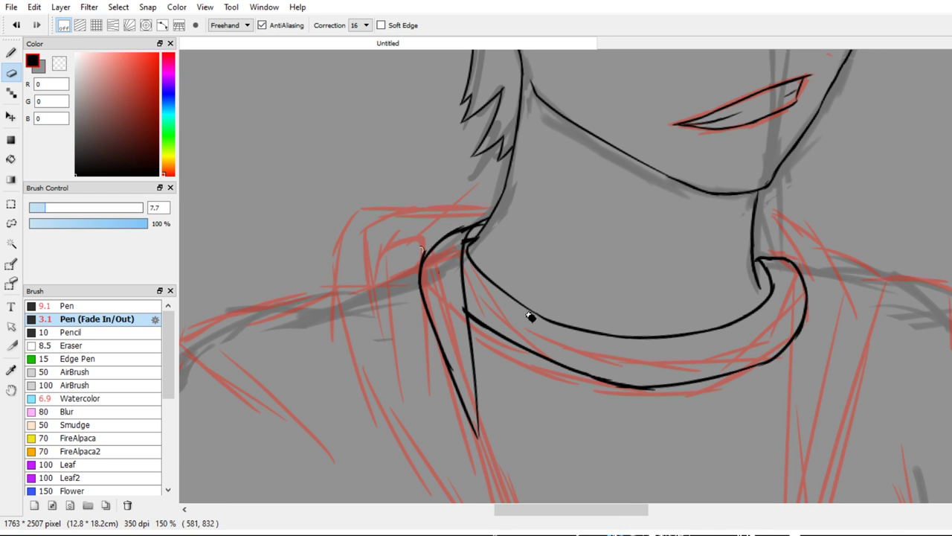
key("b")
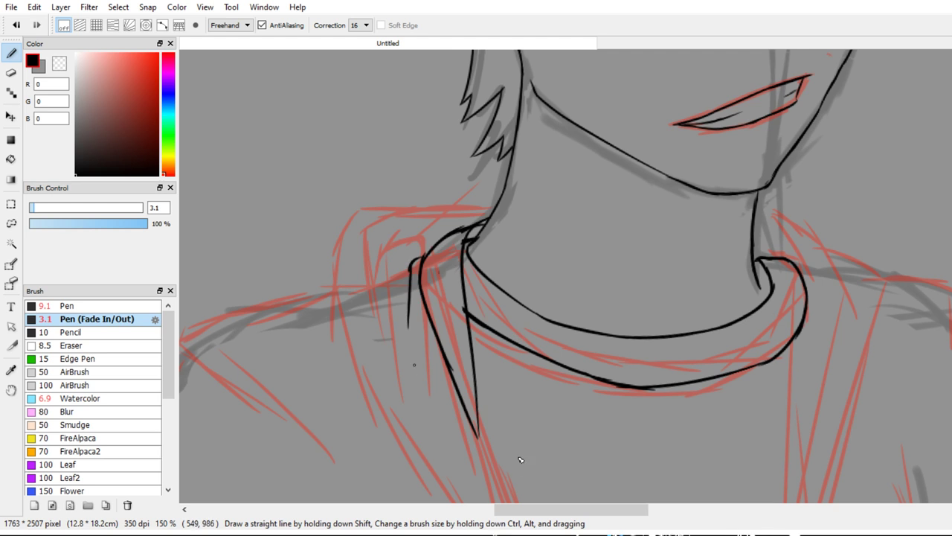
scroll(525, 450, "down", 4)
scroll(590, 308, "up", 1)
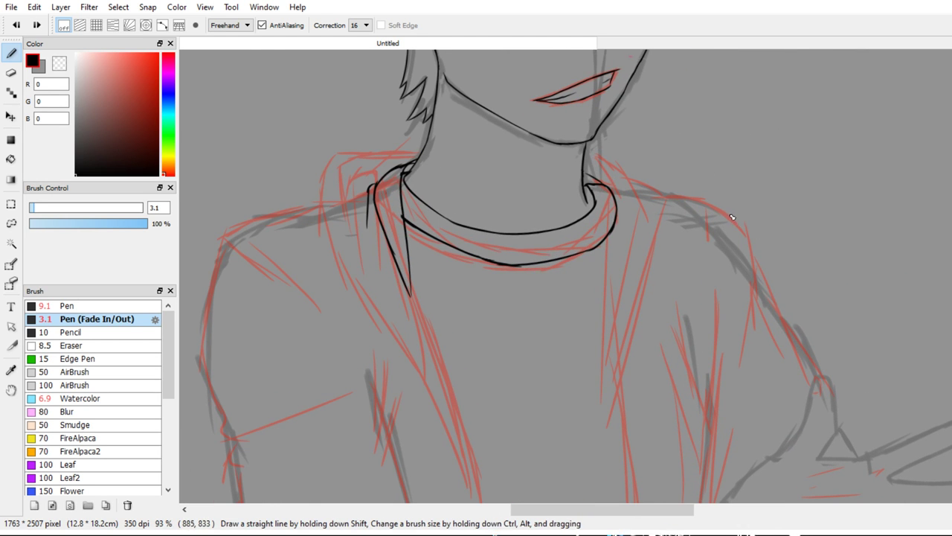
Try inking the hood's edge downward from the collar's far end, and undo the hood strokes on both sides
left_click_drag(732, 217, 776, 380)
key("ctrl+z")
key("e")
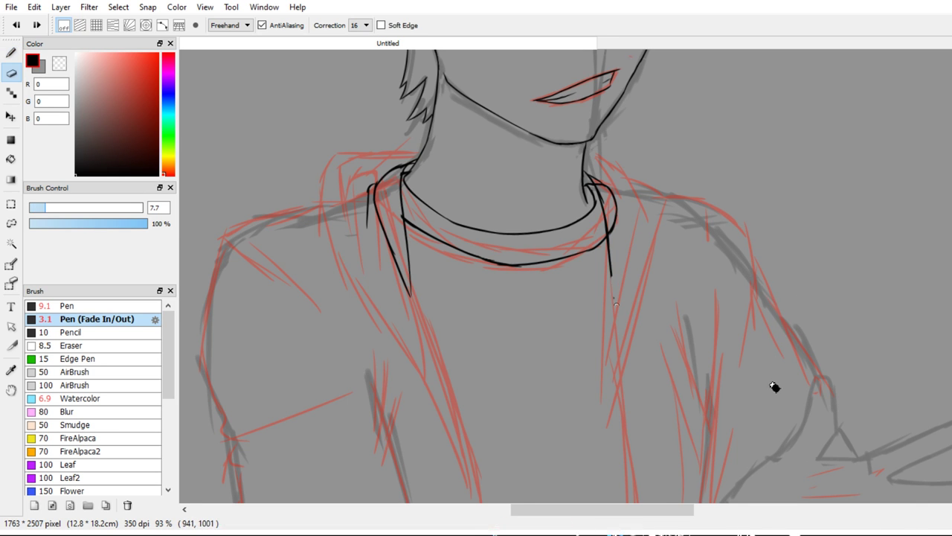
key("b")
mouse_move(769, 347)
left_mouse_down()
mouse_move(808, 240)
mouse_move(759, 185)
mouse_move(788, 187)
left_mouse_up()
scroll(788, 187, "up", 2)
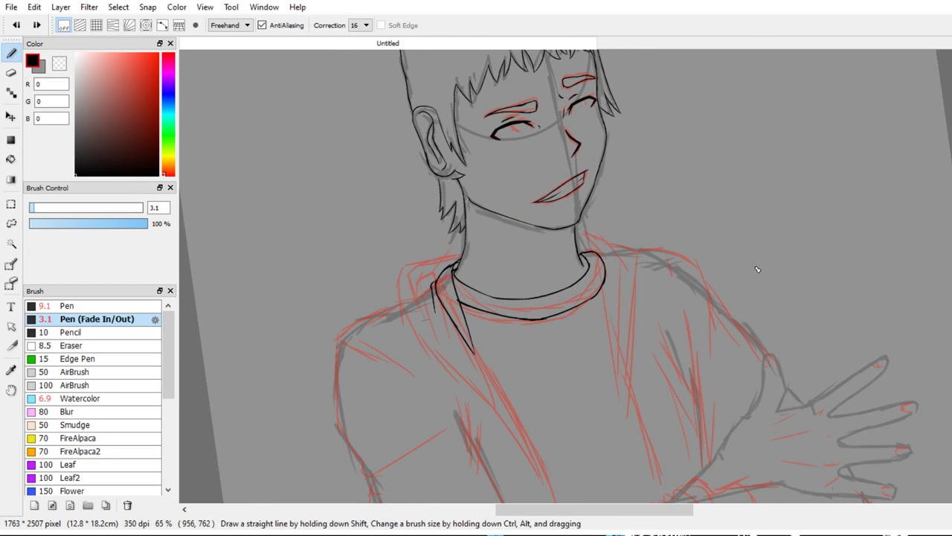
left_click_drag(617, 317, 649, 273)
left_click_drag(606, 380, 593, 294)
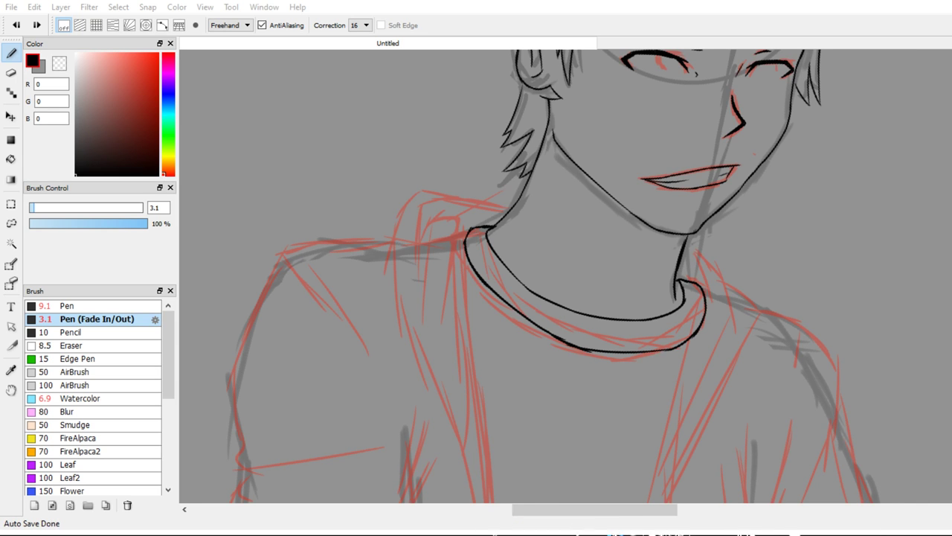
Change the drawing colour to a saturated blue with R 37, G 0, B 255
key("x")
left_click(169, 84)
left_click_drag(155, 108, 276, 41)
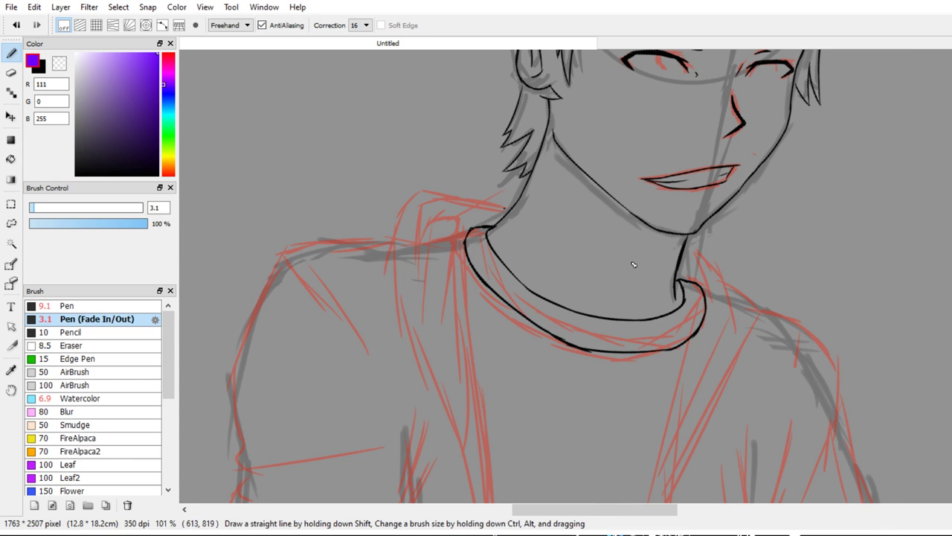
left_click_drag(490, 208, 467, 249)
key("ctrl+z")
left_click(168, 90)
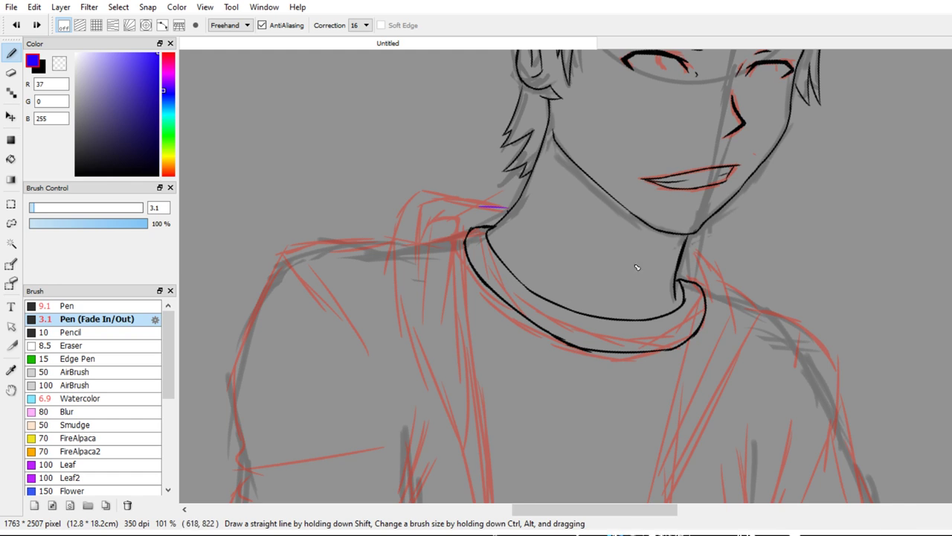
Switch to the plain Pen brush and reduce its size to 5.6
left_click(91, 306)
left_click_drag(496, 207, 461, 244)
key("ctrl+z")
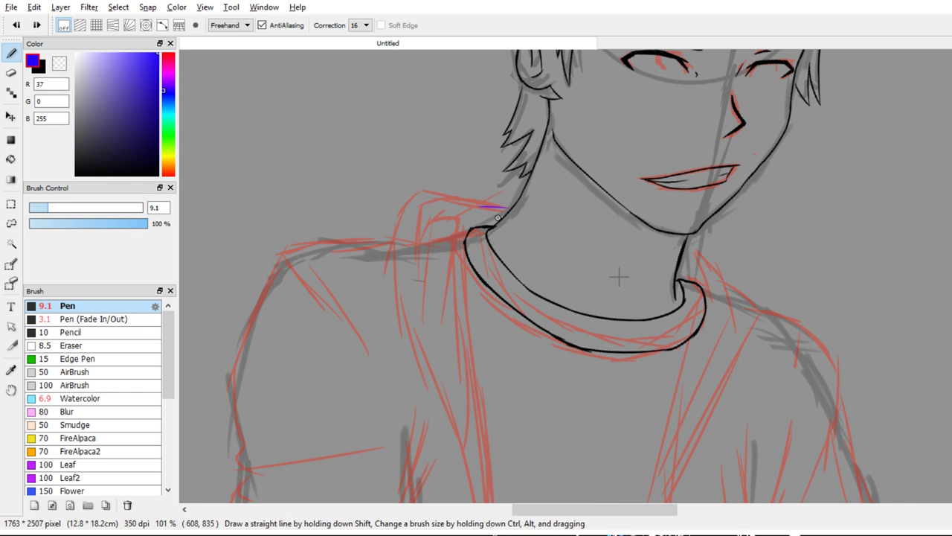
left_click(40, 208)
Try sketching the hood's pointed front flap in blue, from the neck over the collar's near end
left_click_drag(509, 208, 479, 259)
key("ctrl+z")
mouse_move(506, 208)
left_mouse_down()
mouse_move(462, 251)
mouse_move(465, 267)
mouse_move(482, 237)
mouse_move(467, 350)
left_mouse_up()
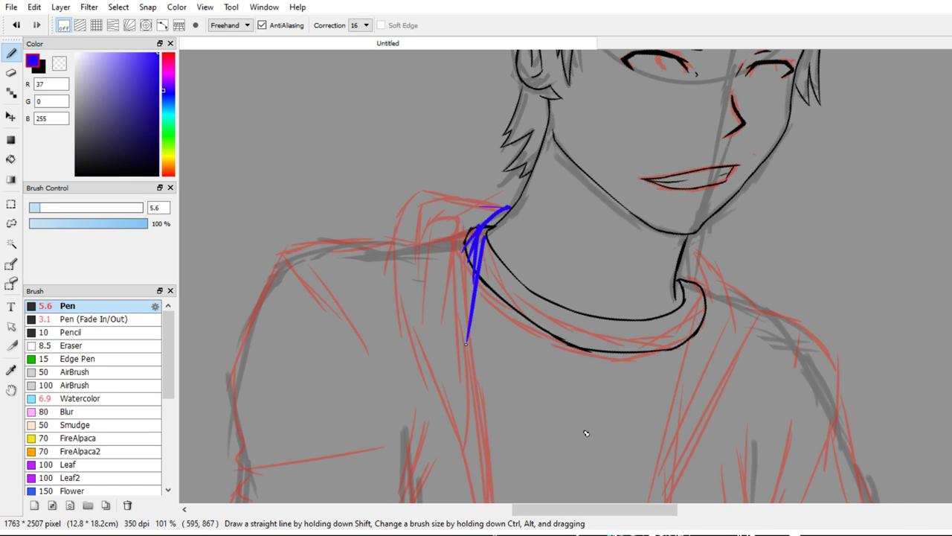
key("ctrl+z")
key("ctrl+z")
key("ctrl+z")
mouse_move(513, 203)
left_mouse_down()
mouse_move(490, 329)
mouse_move(468, 374)
mouse_move(452, 226)
left_mouse_up()
mouse_move(453, 226)
left_mouse_down()
mouse_move(512, 200)
mouse_move(453, 232)
left_mouse_up()
left_click_drag(613, 279, 601, 234)
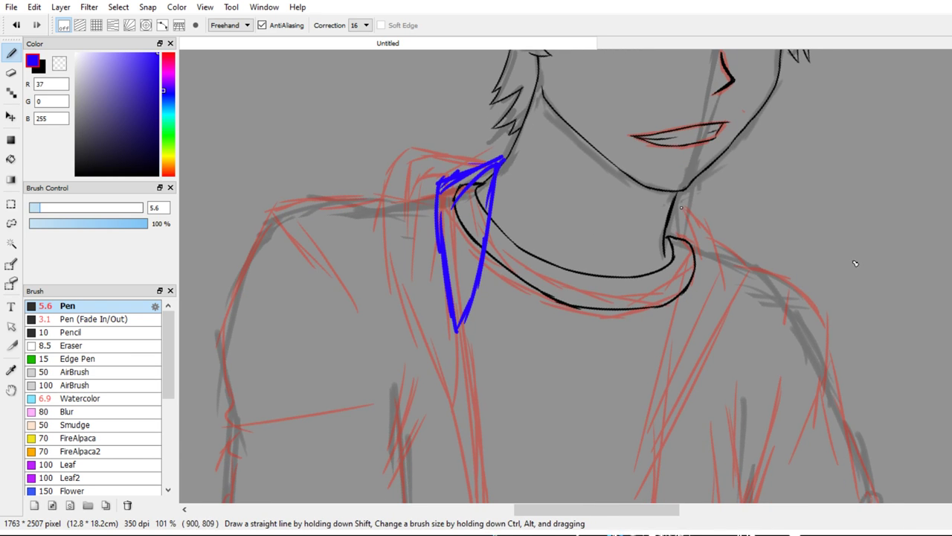
Try sketching the matching blue flap at the collar's far end and erasing its overlap along the neck
mouse_move(676, 202)
left_mouse_down()
mouse_move(685, 266)
mouse_move(675, 212)
mouse_move(671, 349)
mouse_move(698, 310)
left_mouse_up()
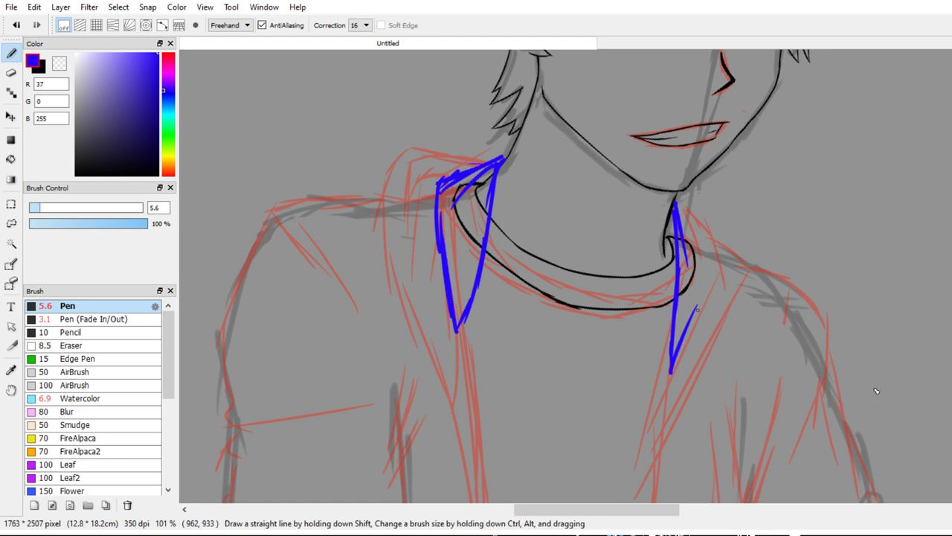
mouse_move(672, 369)
left_mouse_down()
mouse_move(706, 295)
mouse_move(710, 257)
left_mouse_up()
left_click_drag(709, 288, 696, 209)
left_click_drag(705, 254, 673, 191)
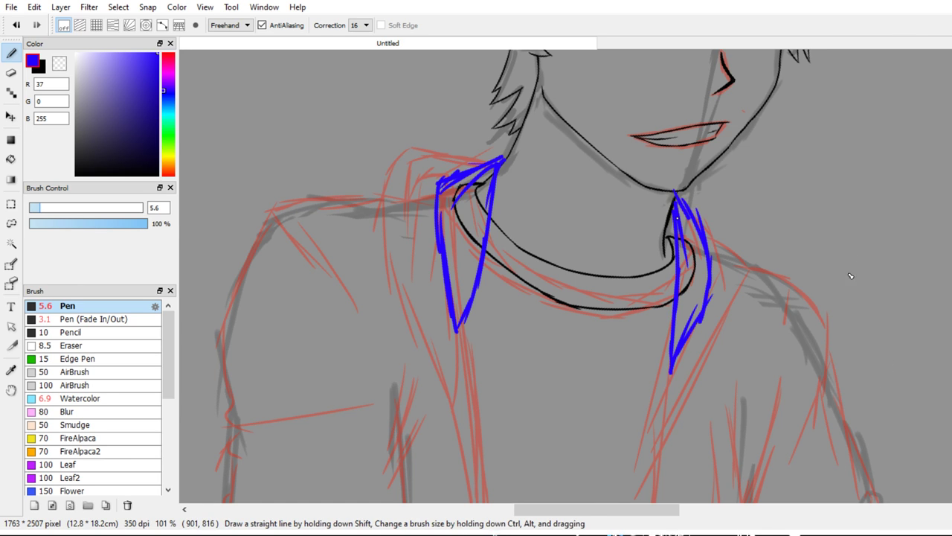
key("e")
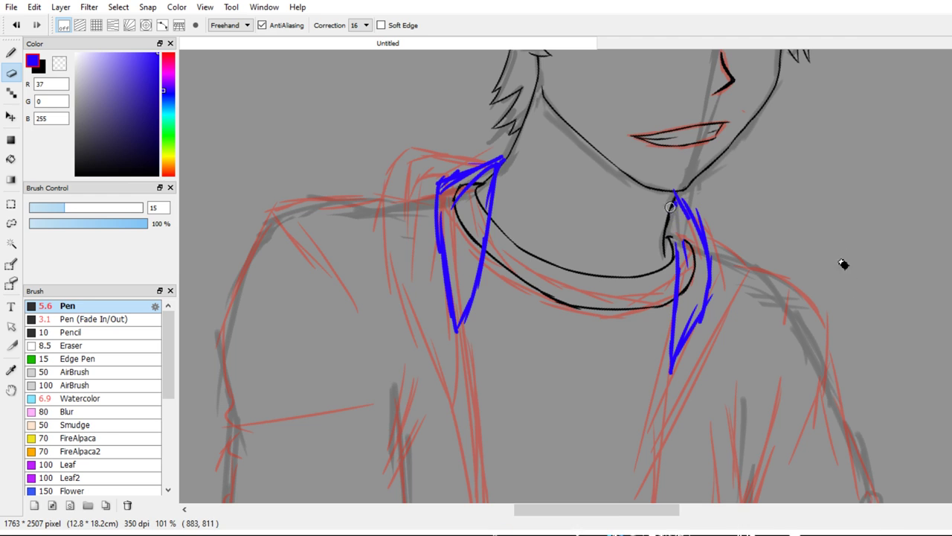
key("b")
key("ctrl+z")
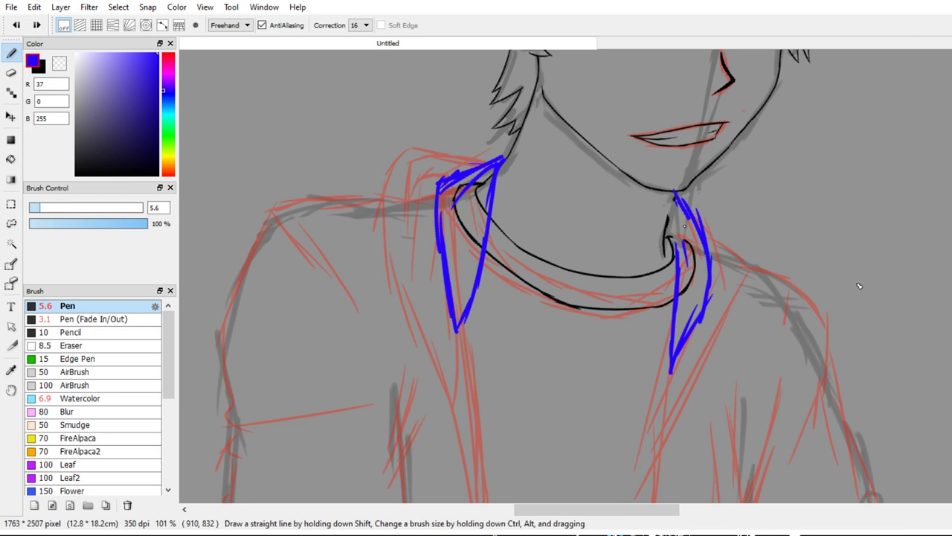
Undo both blue hood flaps and remove the leftover blue dab beside the neck
key("ctrl+z")
key("ctrl+z")
key("ctrl+z")
key("ctrl+z")
key("ctrl+z")
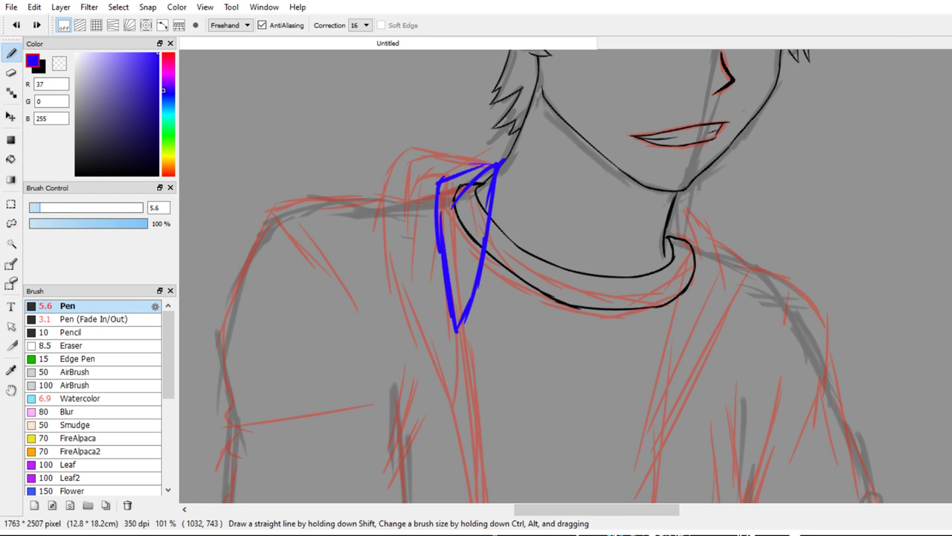
key("ctrl+z")
key("ctrl+z")
key("ctrl+z")
key("ctrl+z")
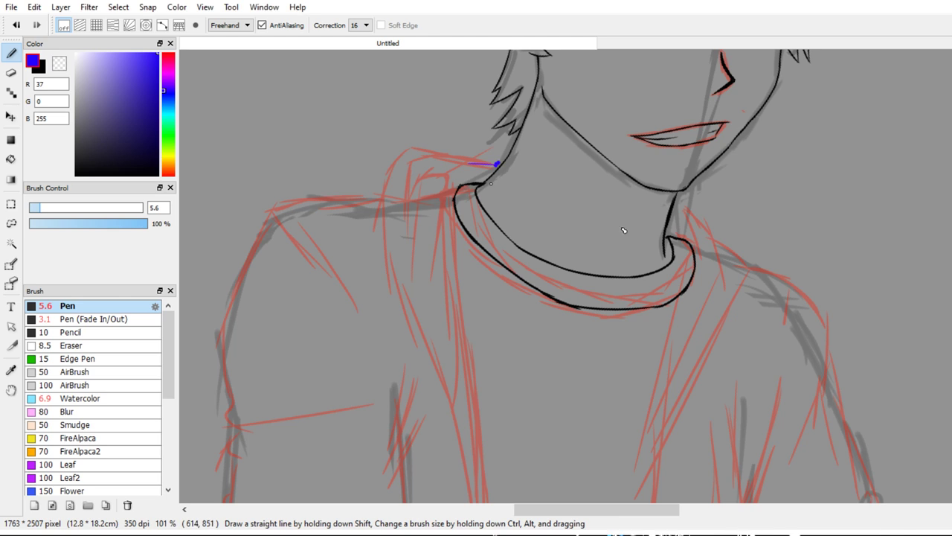
key("e")
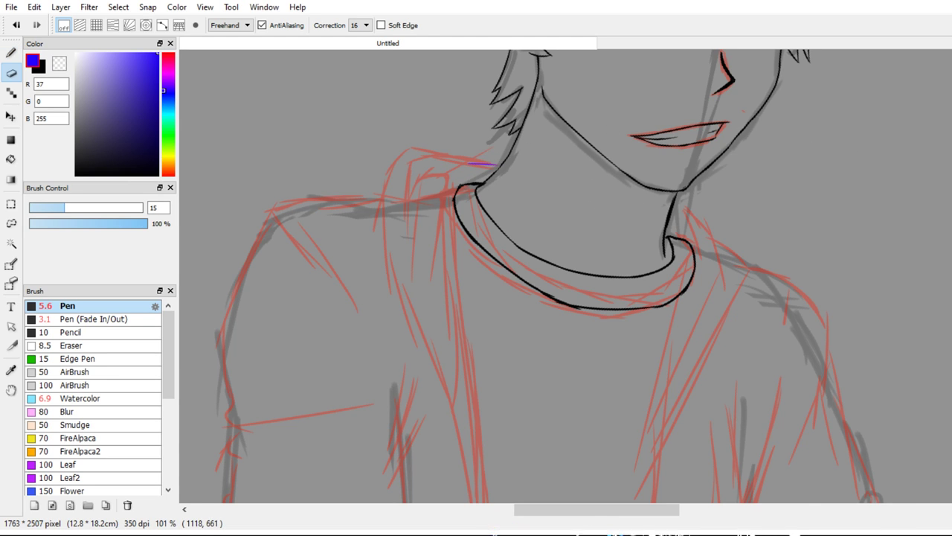
key("b")
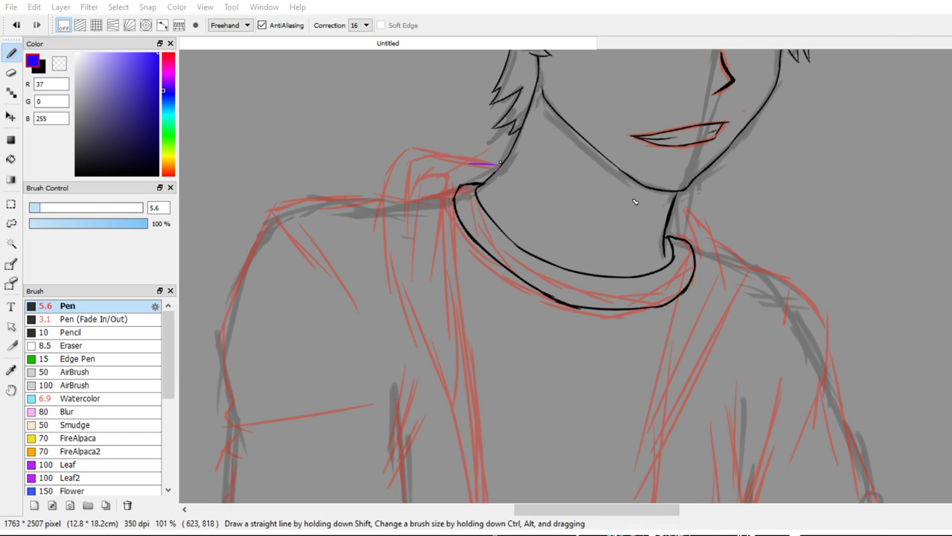
Sketch a longer, rounded blue hood flap around the collar's near end, tapering to a point on the chest
mouse_move(503, 160)
left_mouse_down()
mouse_move(481, 203)
mouse_move(482, 346)
left_mouse_up()
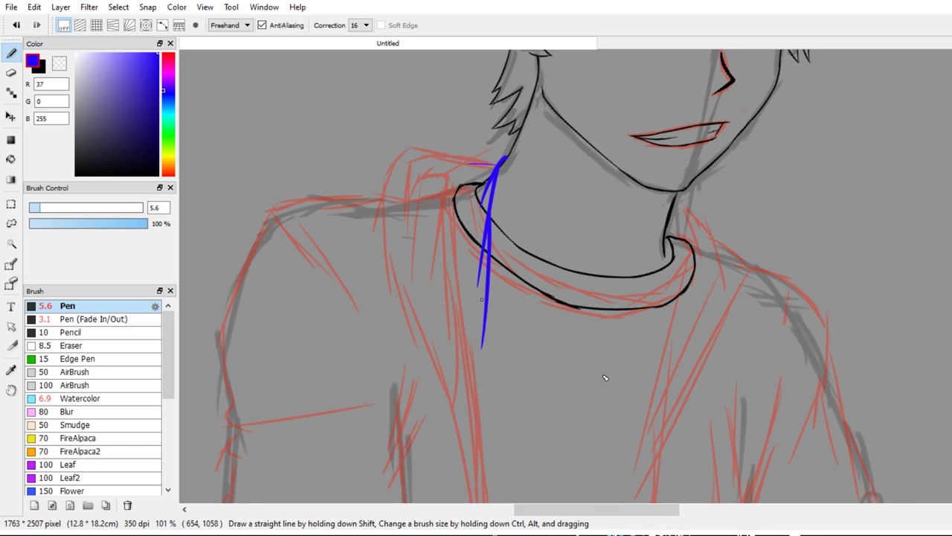
left_click_drag(483, 294, 476, 365)
left_click_drag(472, 370, 459, 283)
left_click_drag(471, 346, 455, 225)
key("ctrl+z")
key("ctrl+z")
left_click_drag(469, 362, 443, 270)
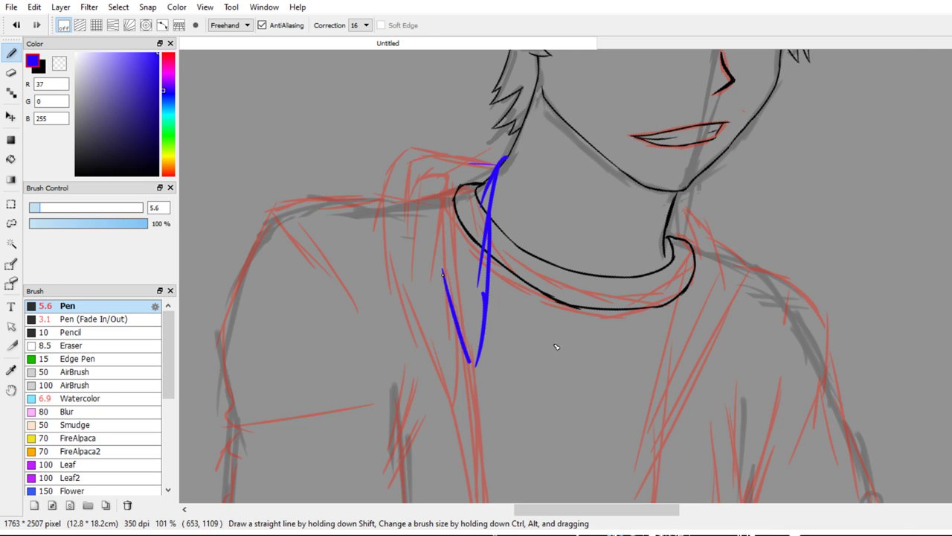
mouse_move(457, 319)
left_mouse_down()
mouse_move(442, 223)
mouse_move(456, 177)
mouse_move(506, 154)
left_mouse_up()
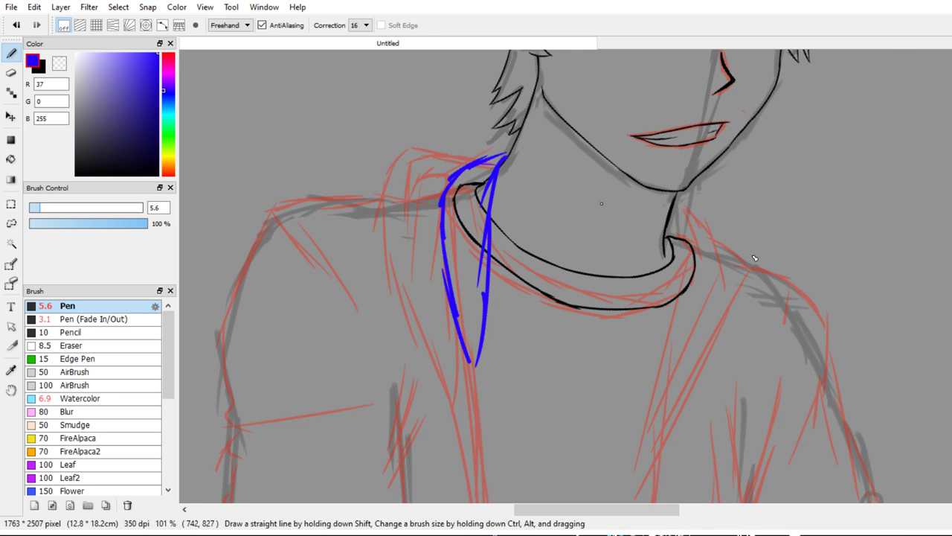
Sketch the far hood flap in blue, from the neck below the chin to a point under the collar
mouse_move(674, 196)
left_mouse_down()
mouse_move(686, 275)
mouse_move(673, 341)
left_mouse_up()
left_click_drag(677, 282, 669, 385)
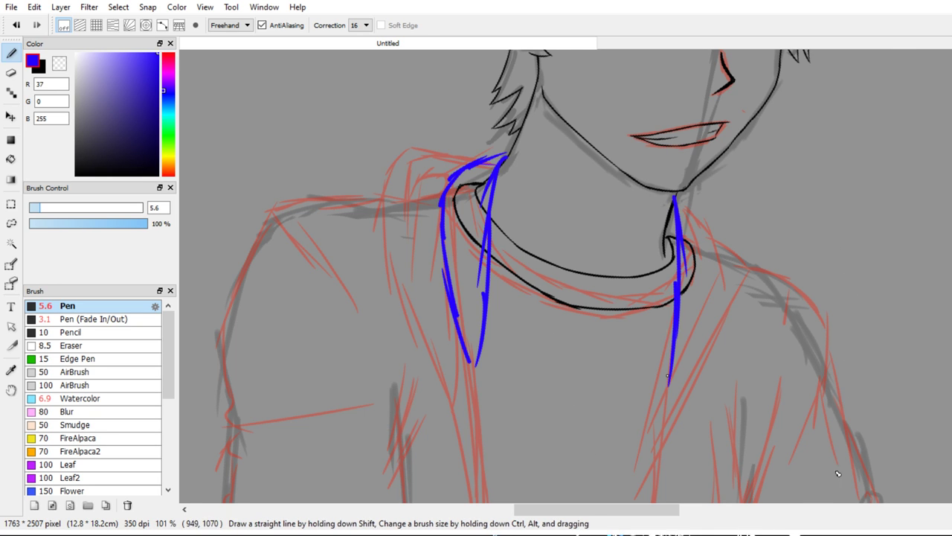
mouse_move(671, 335)
left_mouse_down()
mouse_move(669, 369)
mouse_move(707, 272)
mouse_move(698, 219)
mouse_move(693, 270)
left_mouse_up()
key("ctrl+z")
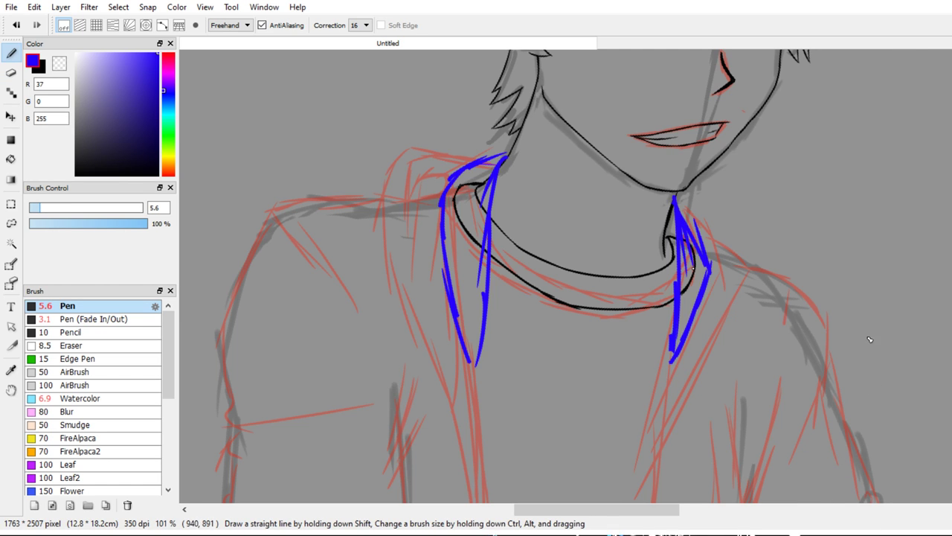
Clean up the inner lines of the far blue flap with the eraser at size 10.9
left_click_drag(858, 293, 776, 262)
left_click_drag(745, 332, 833, 225)
mouse_move(670, 194)
left_mouse_down()
mouse_move(652, 305)
mouse_move(649, 196)
mouse_move(657, 287)
mouse_move(664, 261)
mouse_move(649, 292)
mouse_move(651, 195)
left_mouse_up()
key("e")
key("bracketleft")
key("bracketleft")
key("bracketleft")
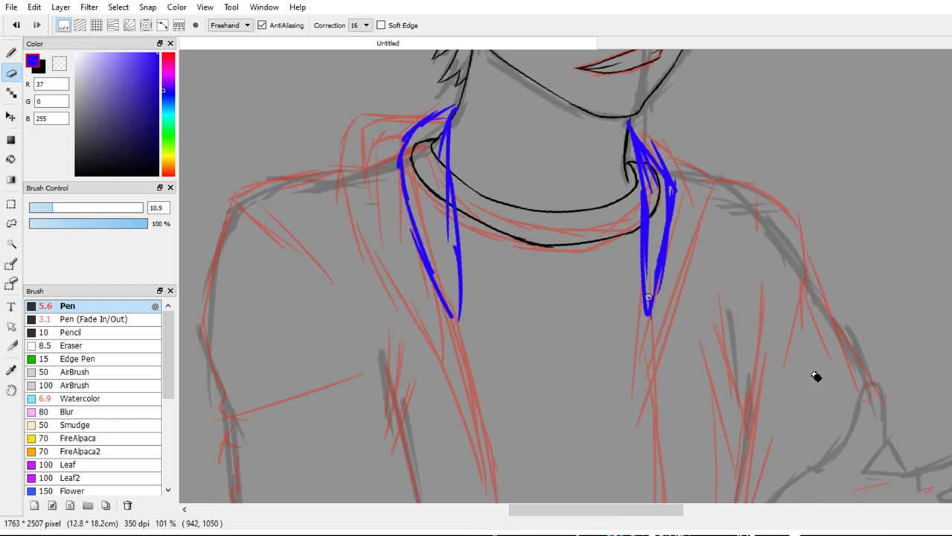
left_click_drag(650, 297, 650, 162)
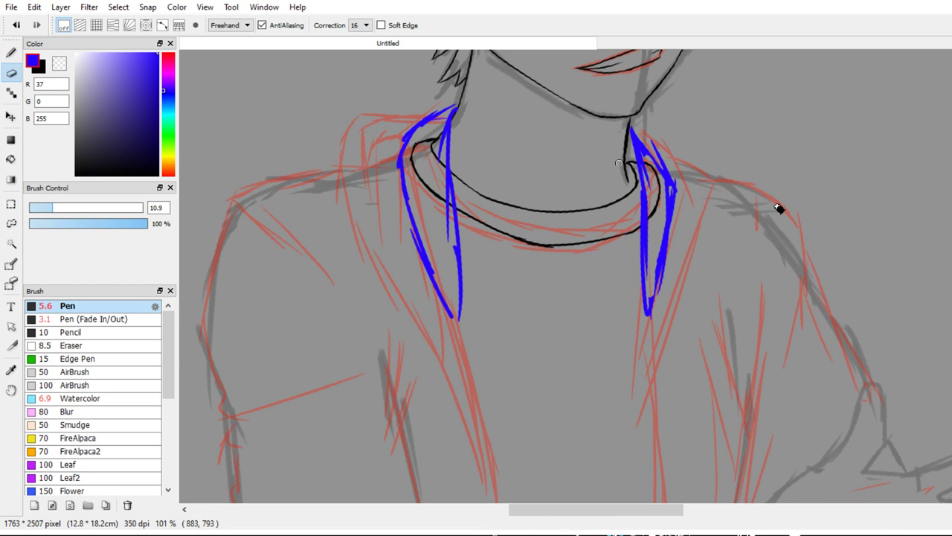
Sketch the near jacket opening edge in blue, from the near flap's tip down to the crossed arms
key("b")
mouse_move(406, 306)
left_mouse_down()
mouse_move(413, 257)
mouse_move(431, 238)
left_mouse_up()
mouse_move(431, 238)
left_mouse_down()
mouse_move(423, 161)
mouse_move(467, 307)
left_mouse_up()
scroll(560, 248, "up", 2)
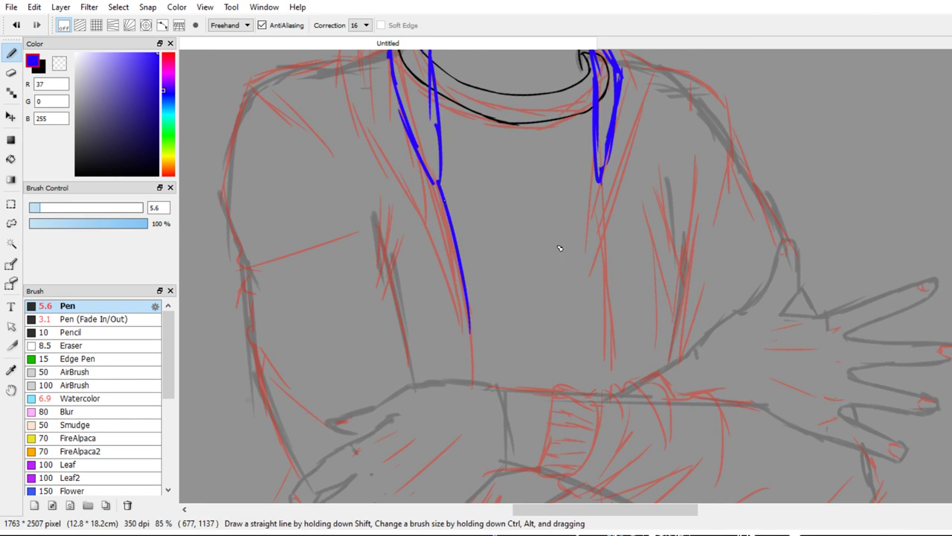
scroll(565, 283, "down", 5)
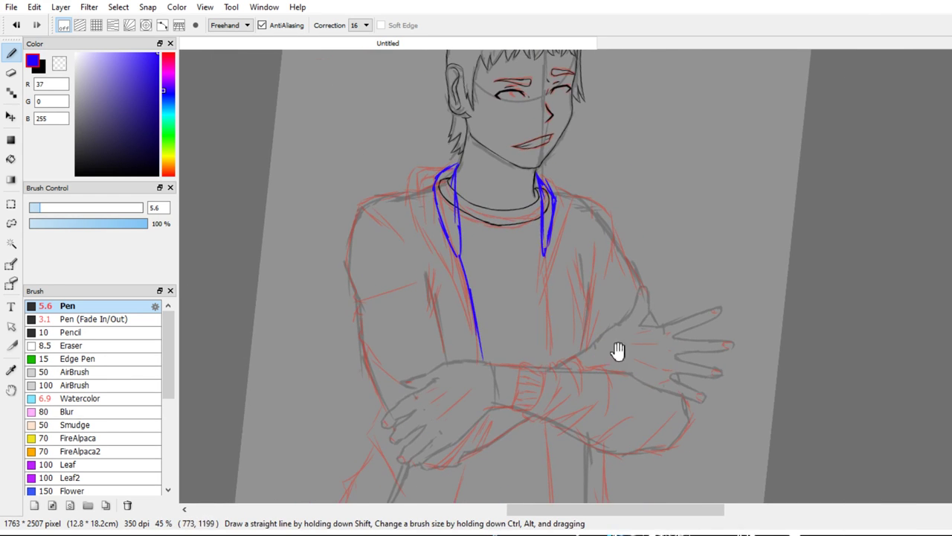
Sketch the near shoulder line in blue from the hood flap outward, with the pen size reduced to 3.6
scroll(561, 293, "up", 5)
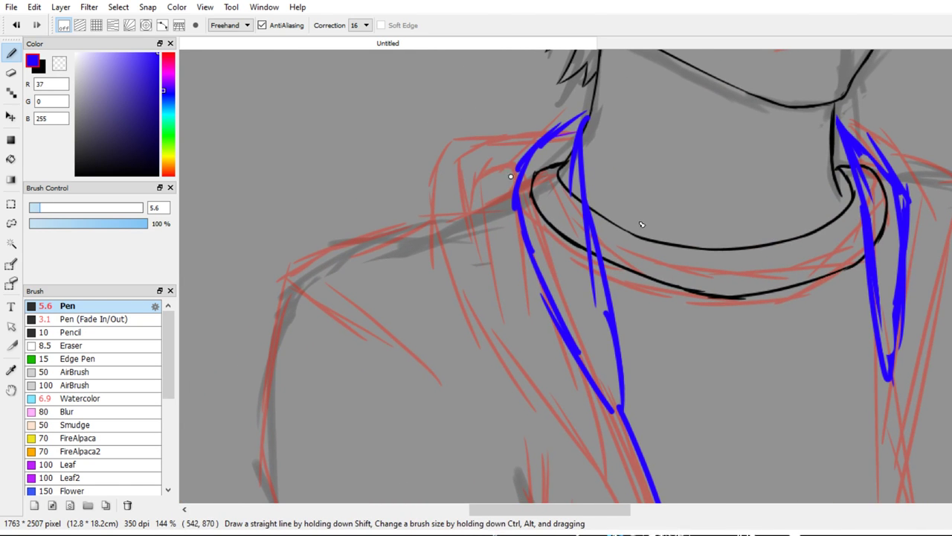
left_click_drag(519, 172, 443, 209)
mouse_move(521, 168)
left_mouse_down()
mouse_move(464, 207)
mouse_move(426, 204)
mouse_move(457, 278)
left_mouse_up()
key("ctrl+z")
key("bracketleft")
key("bracketleft")
mouse_move(465, 205)
left_mouse_down()
mouse_move(444, 225)
mouse_move(416, 217)
mouse_move(380, 248)
mouse_move(305, 266)
mouse_move(273, 293)
left_mouse_up()
scroll(339, 283, "down", 3)
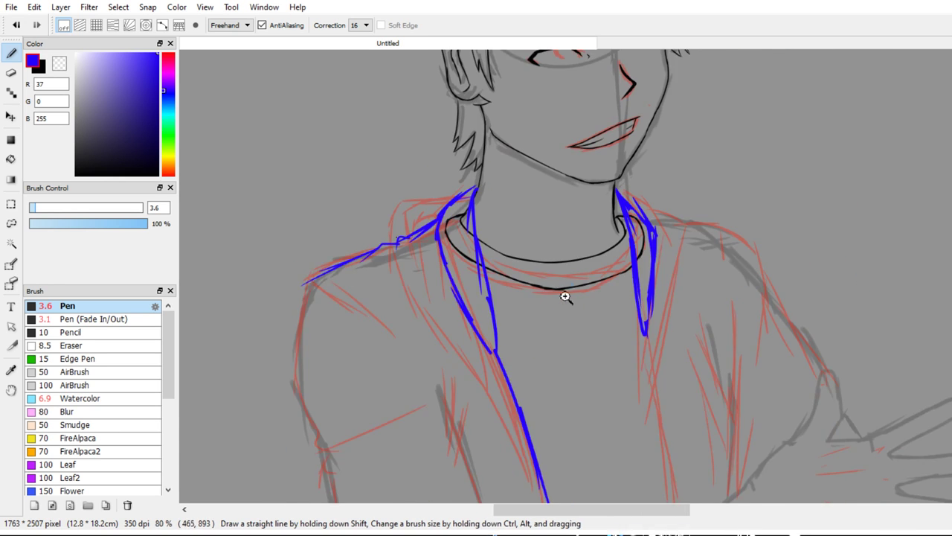
Sketch the far shoulder line in blue, from the far hood flap outward along the rough sketch
left_click_drag(565, 295, 442, 280)
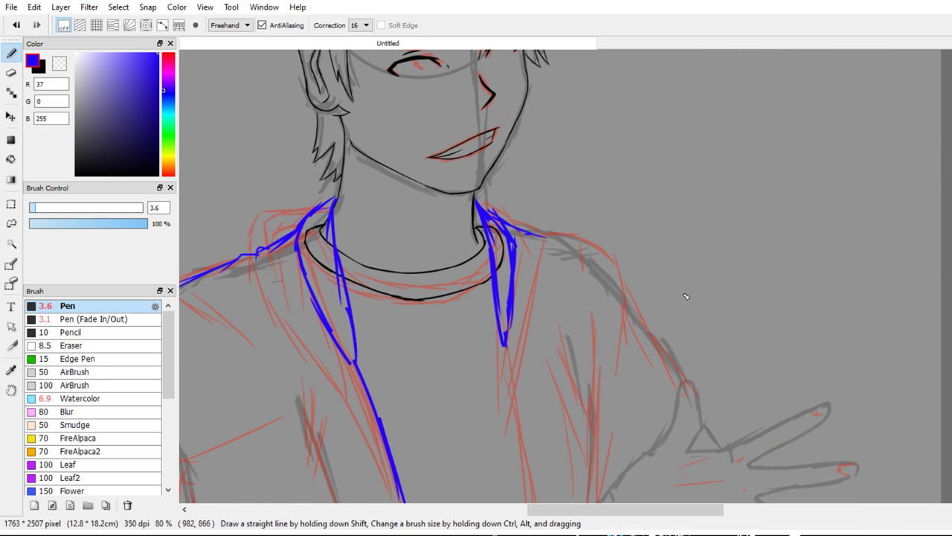
left_click_drag(686, 296, 749, 308)
left_click_drag(624, 304, 636, 226)
scroll(647, 201, "down", 3)
left_click_drag(630, 290, 657, 149)
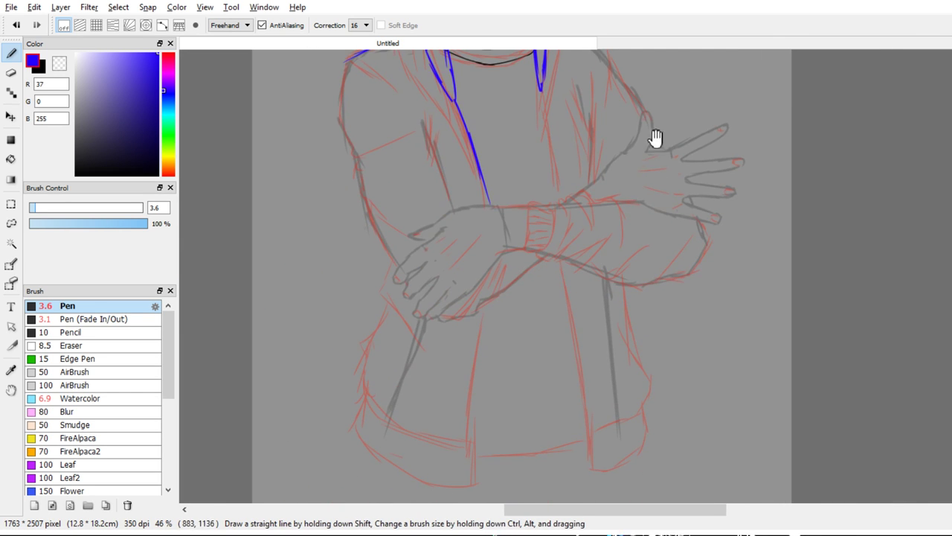
left_click_drag(643, 191, 679, 304)
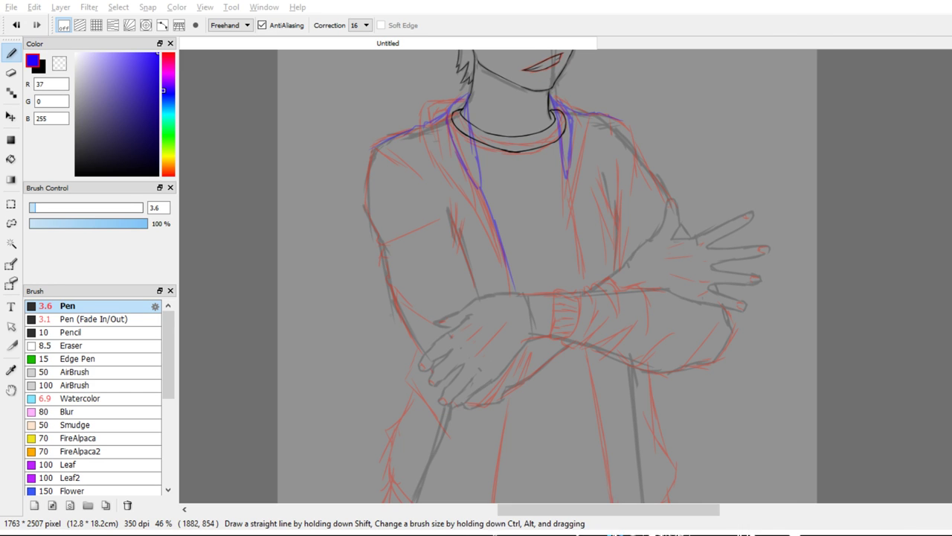
Switch to black and the Pen (Fade In/Out) brush, and erase the collar's near end around the blue flap with the eraser at size 20
key("x")
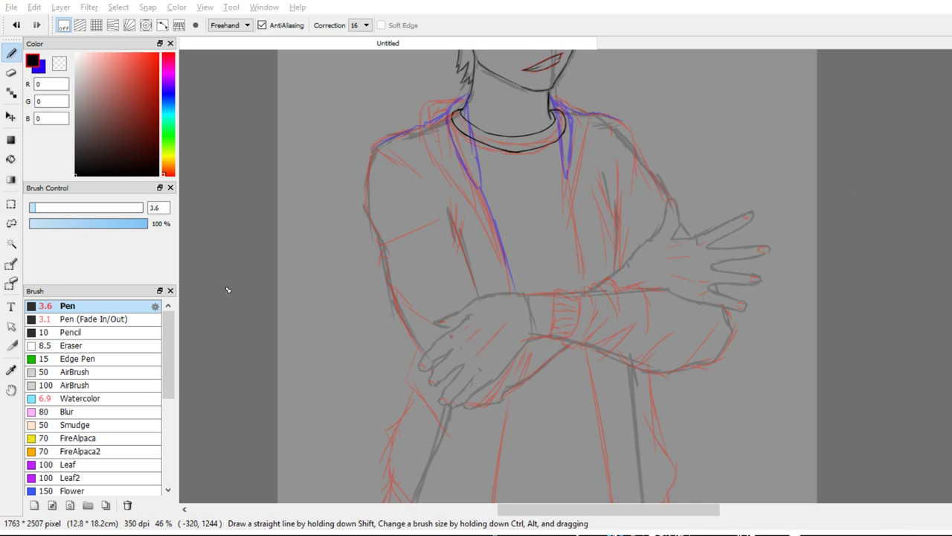
left_click(119, 333)
left_click(123, 319)
left_click_drag(541, 186, 533, 216)
left_click_drag(439, 160, 467, 289)
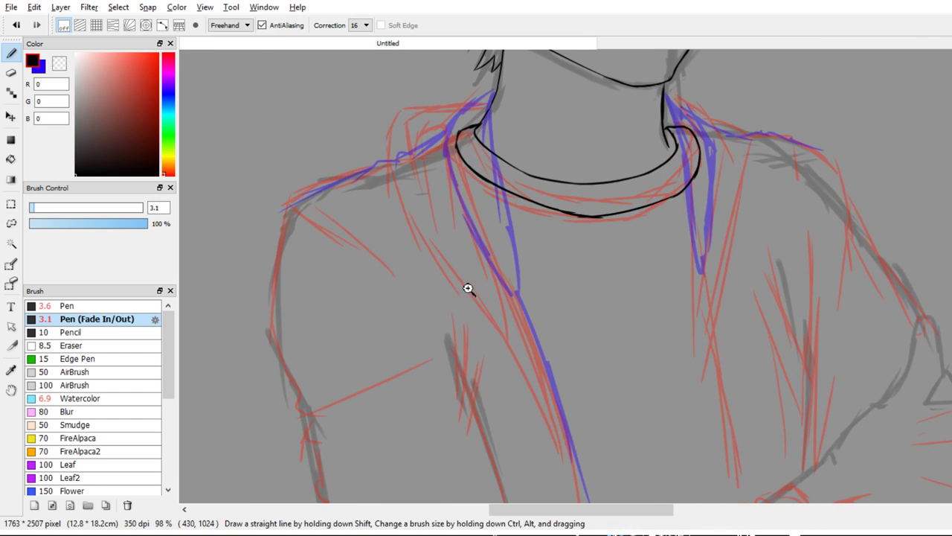
scroll(468, 291, "up", 2)
key("e")
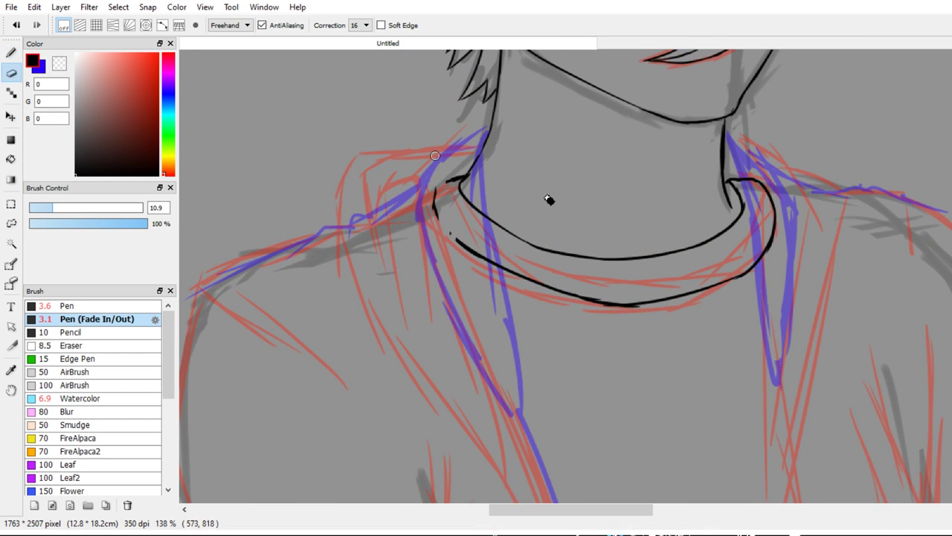
key("bracketright")
key("bracketright")
mouse_move(433, 201)
left_mouse_down()
mouse_move(452, 325)
mouse_move(459, 157)
mouse_move(474, 212)
left_mouse_up()
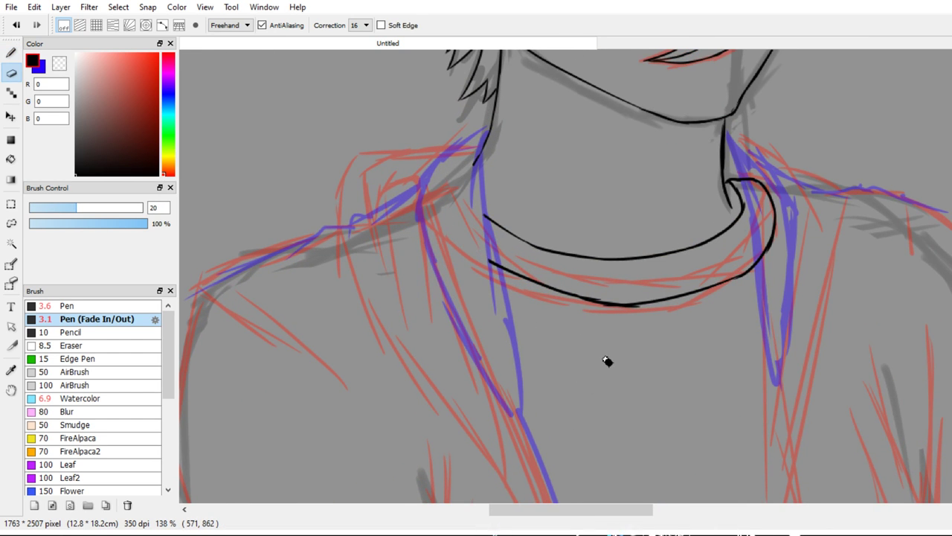
Ink the near hood flap's inner edge in black, from the neck down toward the flap's tip
key("b")
left_click_drag(489, 132, 485, 215)
key("ctrl+z")
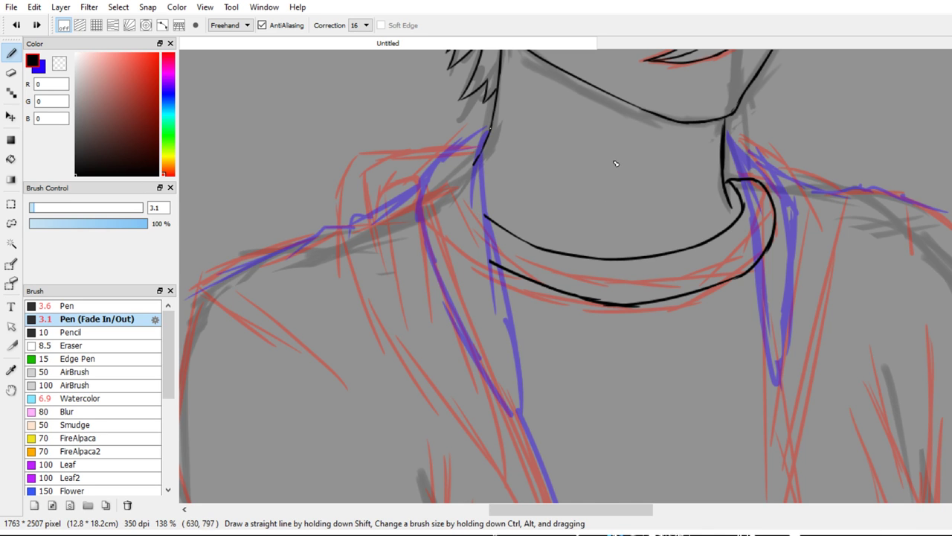
left_click_drag(487, 138, 496, 288)
key("ctrl+z")
key("ctrl+y")
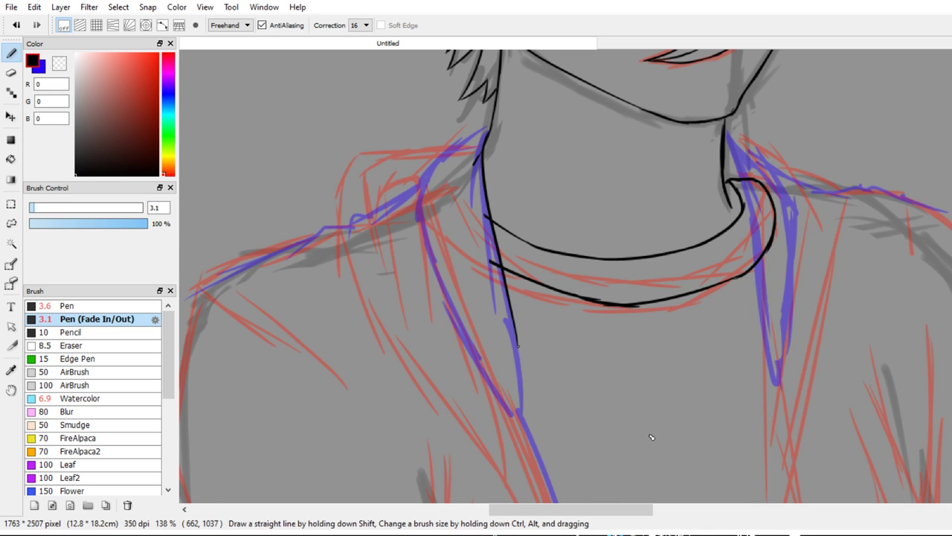
Ink the near hood flap's outer edge in black, from the neck around the shoulder bend down to the tip
left_click_drag(648, 413, 633, 238)
scroll(643, 347, "up", 3)
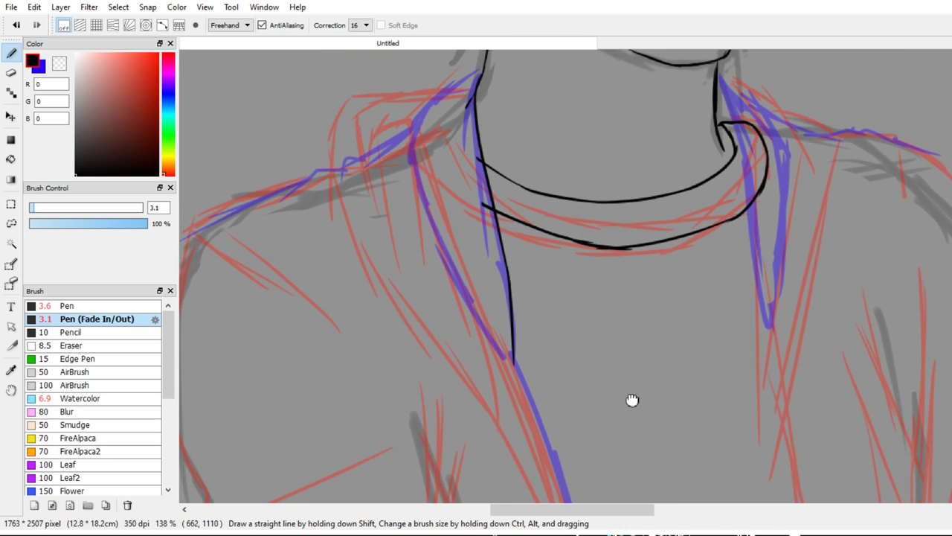
mouse_move(479, 73)
left_mouse_down()
mouse_move(402, 131)
mouse_move(410, 159)
mouse_move(434, 217)
left_mouse_up()
key("ctrl+z")
mouse_move(405, 134)
left_mouse_down()
mouse_move(443, 259)
mouse_move(482, 321)
mouse_move(467, 309)
mouse_move(512, 364)
left_mouse_up()
key("alt+Tab")
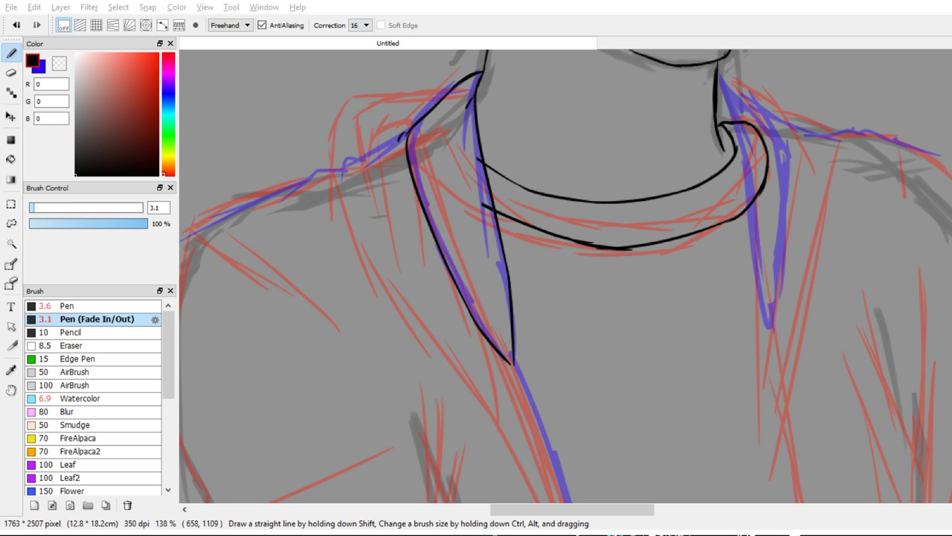
Ink the far hood flap's inner edge in black, from the neck across the collar down to the tip
left_click_drag(612, 317, 483, 332)
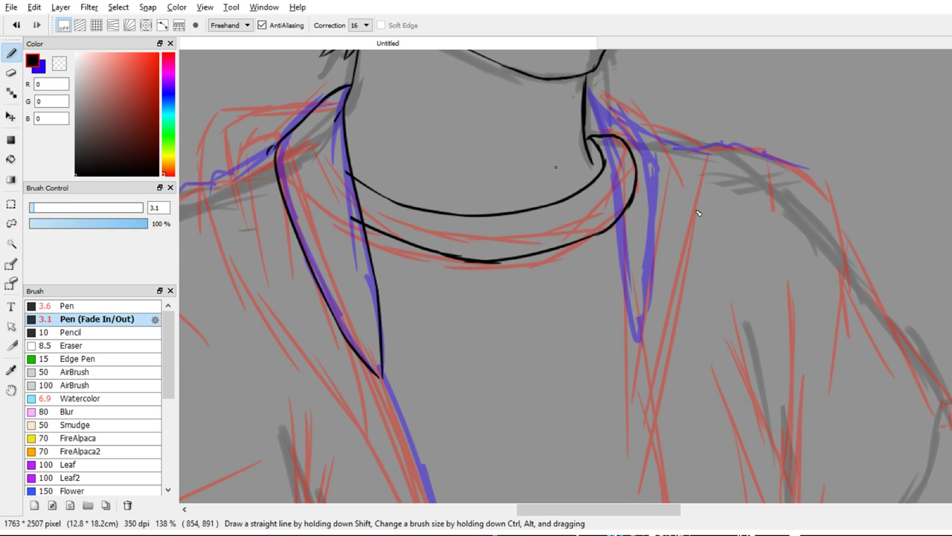
left_click_drag(592, 92, 624, 305)
key("ctrl+z")
left_click_drag(606, 141, 631, 317)
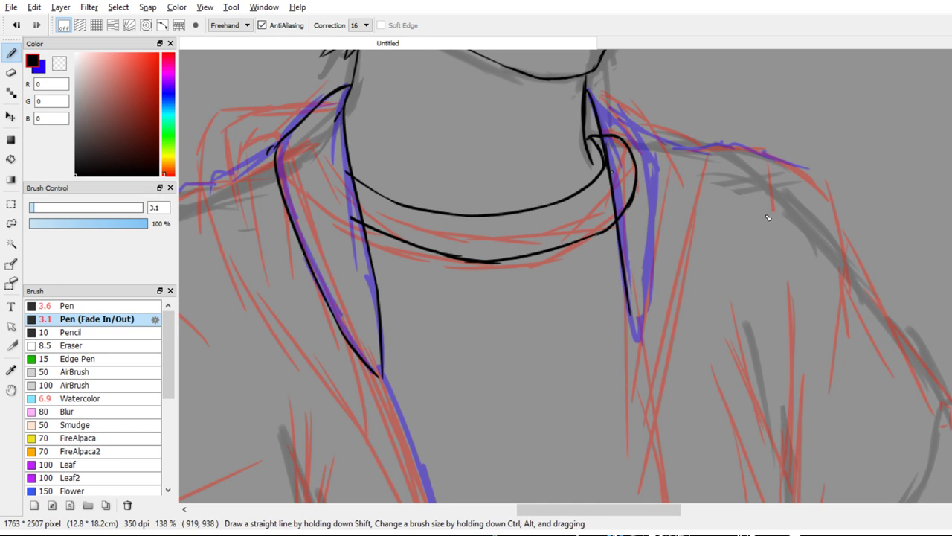
key("ctrl+z")
key("ctrl+y")
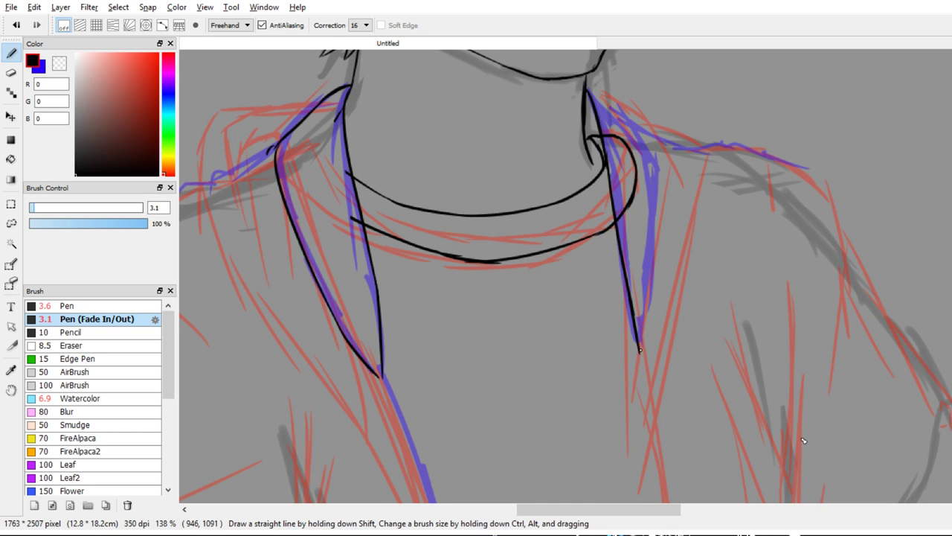
Ink the far hood flap's outer edge in black, joining the neck to the flap's tip
key("ctrl+y")
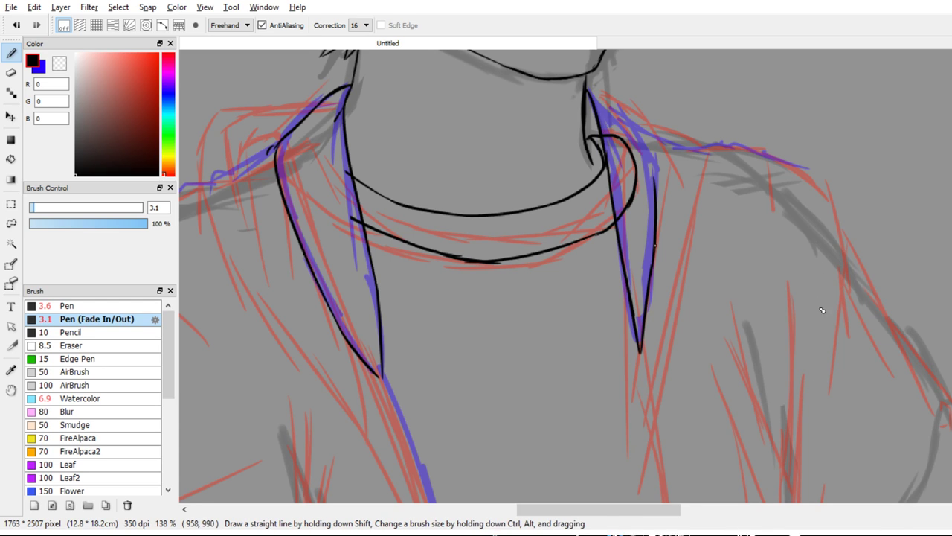
left_click_drag(590, 89, 644, 161)
key("ctrl+z")
key("ctrl+y")
key("ctrl+z")
key("ctrl+y")
key("ctrl+z")
key("ctrl+y")
Erase the collar's rounded far end where it runs inside the far hood flap
key("e")
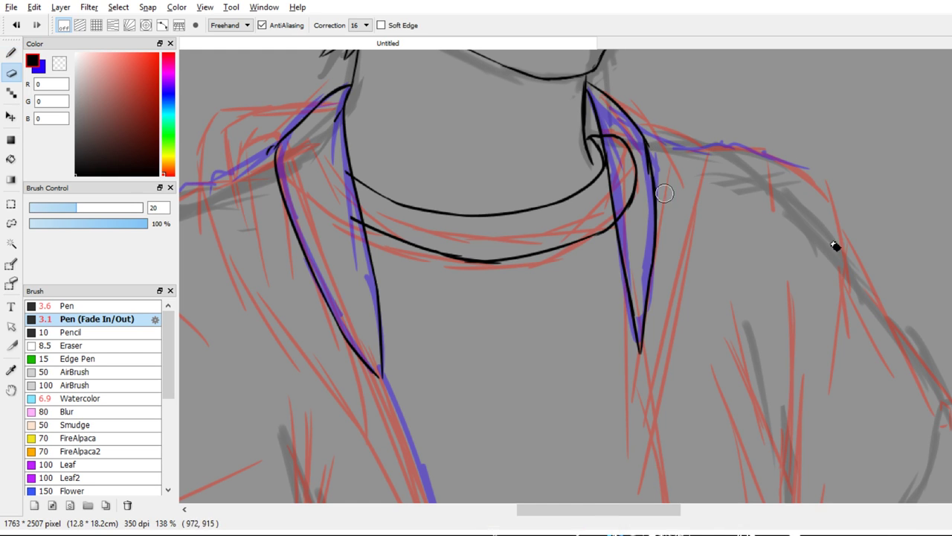
key("ctrl+z")
left_click_drag(629, 144, 641, 226)
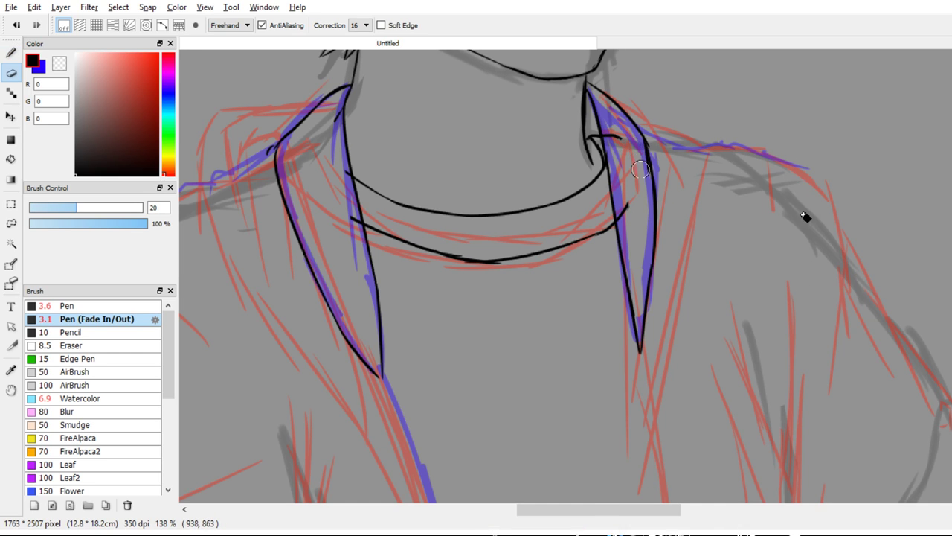
left_click_drag(625, 140, 631, 226)
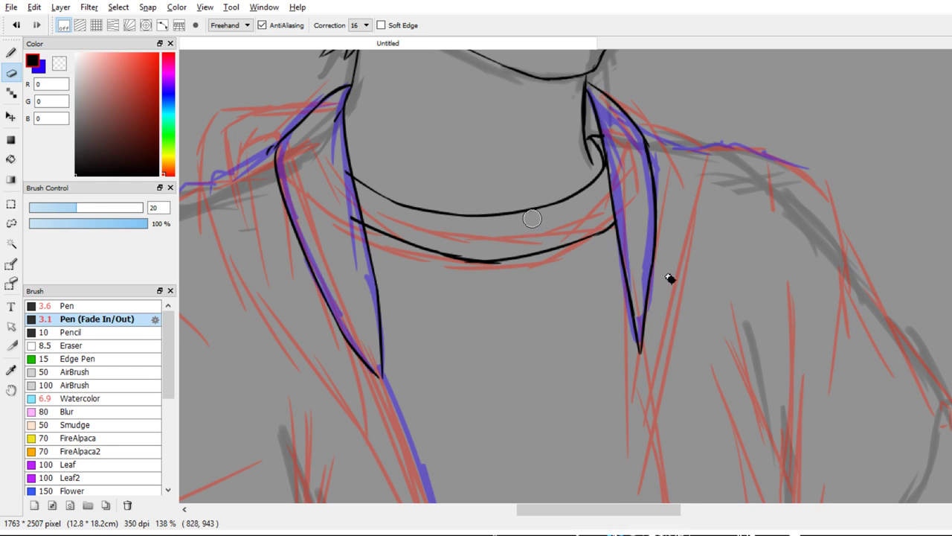
Erase the stray neck line inside the near hood flap and undo the erasing on the collar's lower line
left_click_drag(328, 110, 356, 261)
left_click_drag(263, 152, 361, 120)
left_click_drag(611, 235, 573, 242)
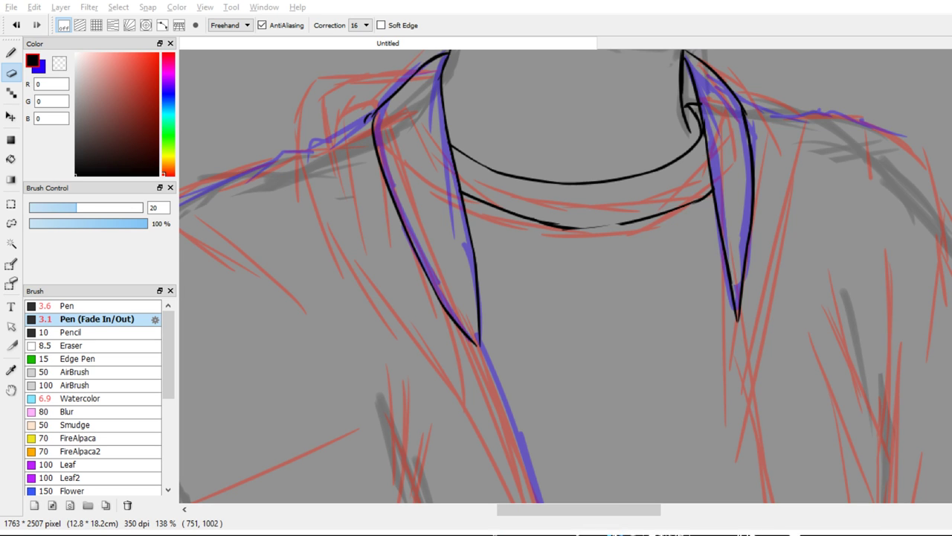
key("ctrl+z")
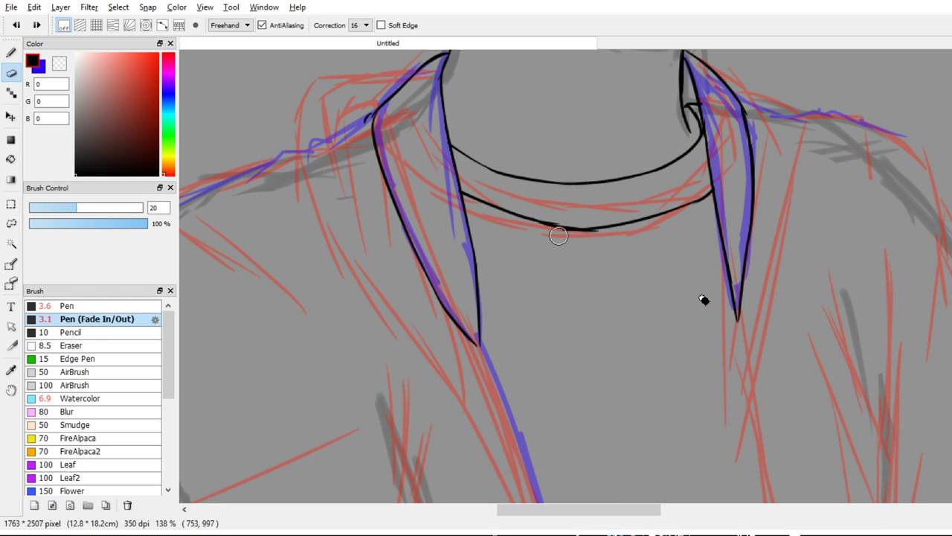
Reduce the Pen (Fade In/Out) size to 2.2 and try inking the near jacket opening edge from the near flap's tip
scroll(573, 258, "down", 3)
left_click_drag(588, 256, 555, 151)
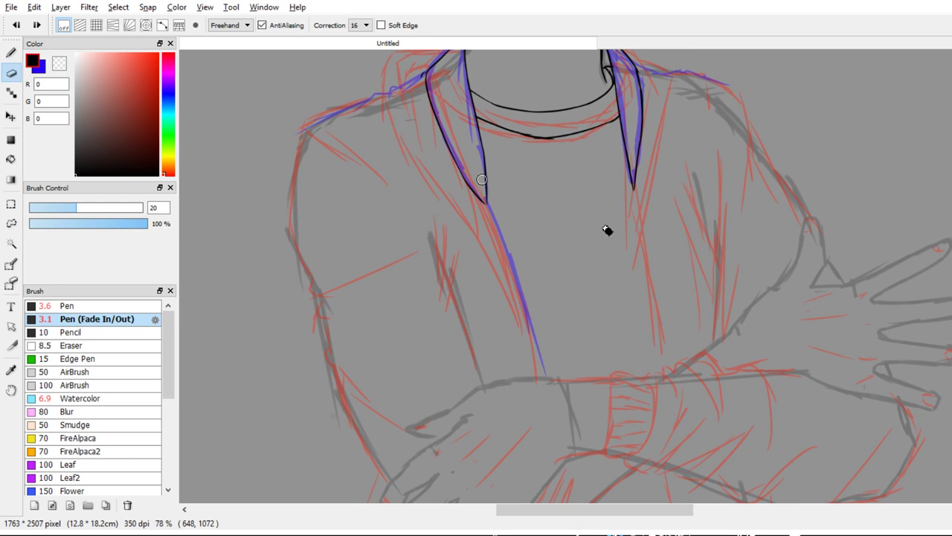
key("b")
scroll(621, 246, "up", 4)
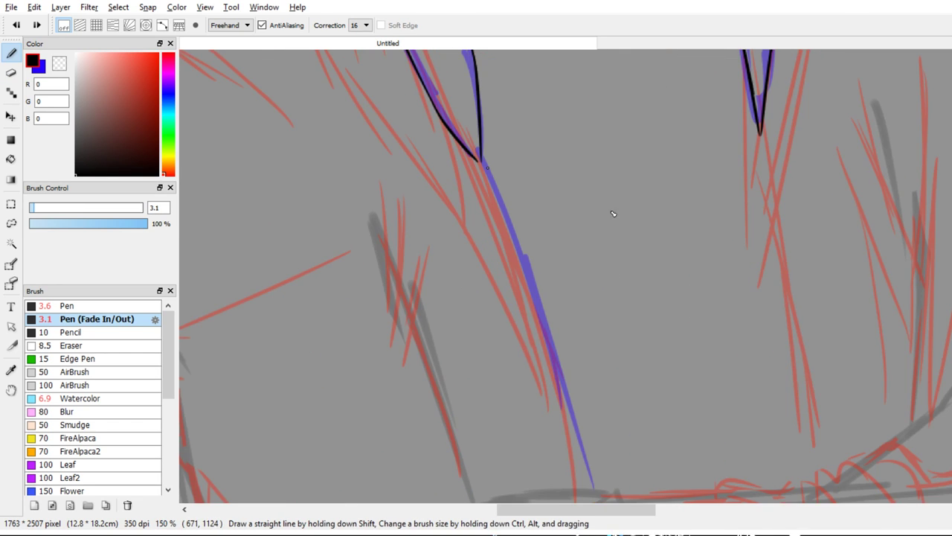
left_click_drag(479, 158, 573, 391)
key("ctrl+z")
key("bracketleft")
key("bracketleft")
key("bracketleft")
key("bracketright")
key("bracketright")
left_click_drag(480, 160, 561, 398)
left_click_drag(677, 437, 633, 306)
scroll(625, 270, "down", 2)
key("ctrl+z")
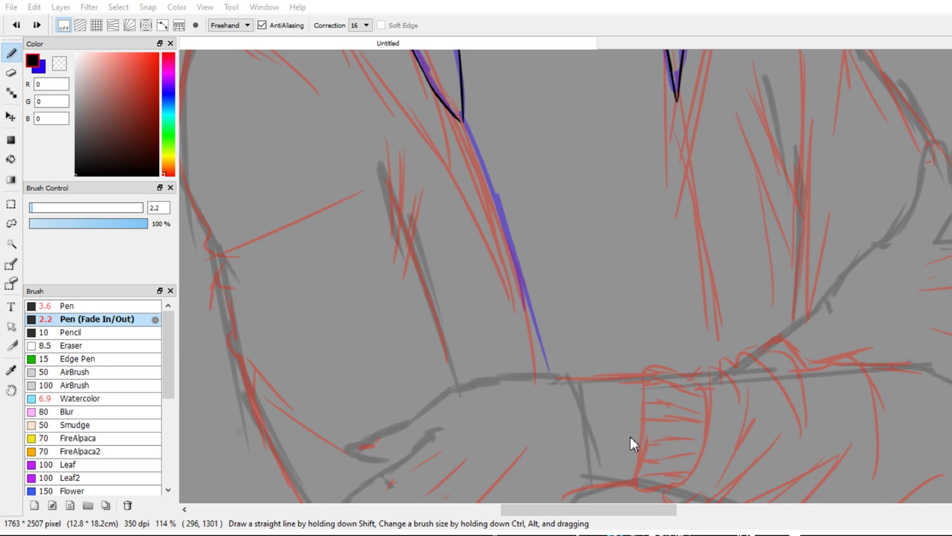
Ink the near jacket opening edge in black along the blue guide, from the near flap's tip down to the crossed arms
key("ctrl+y")
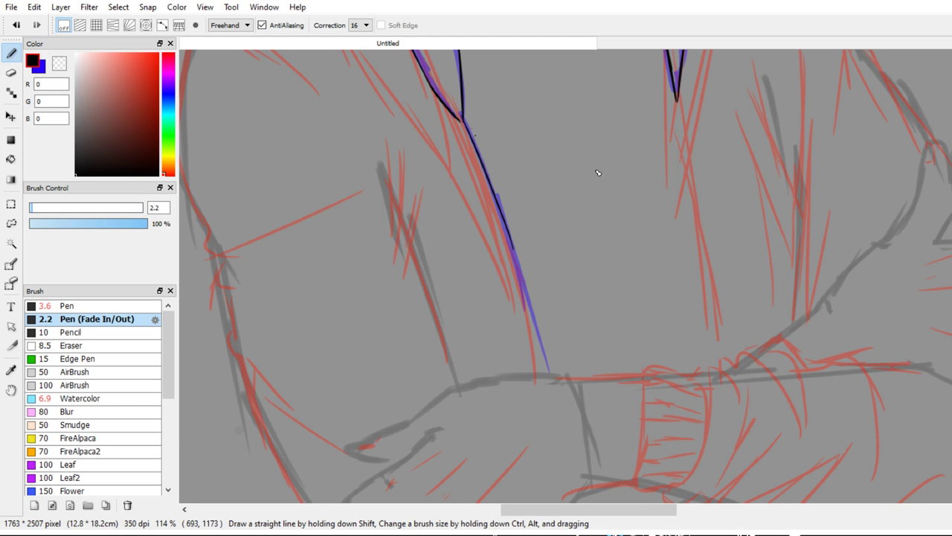
key("ctrl+z")
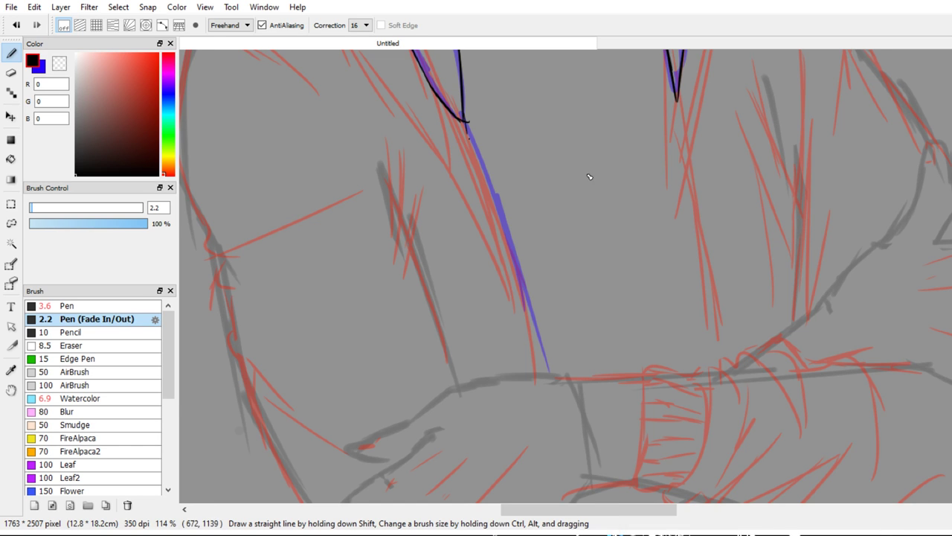
key("ctrl+y")
key("ctrl+z")
key("ctrl+y")
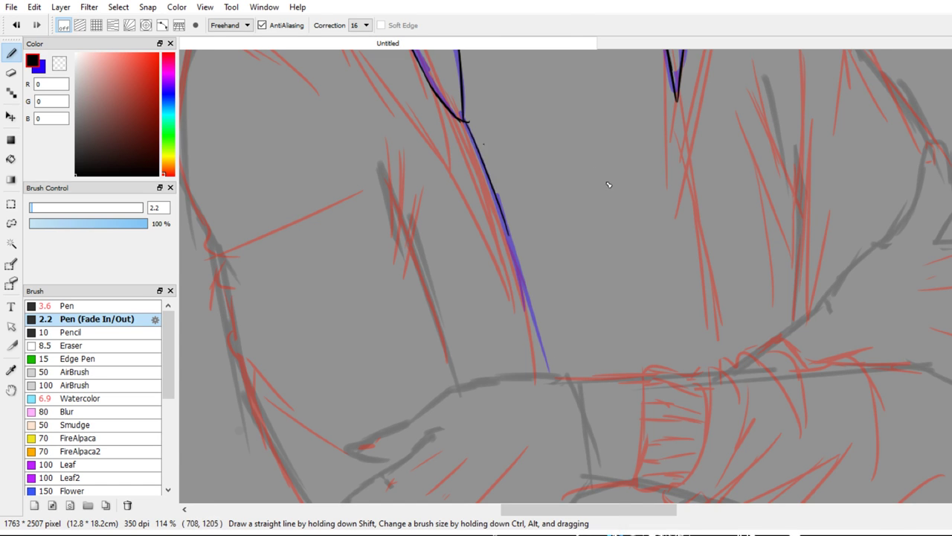
key("ctrl+z")
key("ctrl+y")
left_click_drag(531, 314, 549, 369)
key("e")
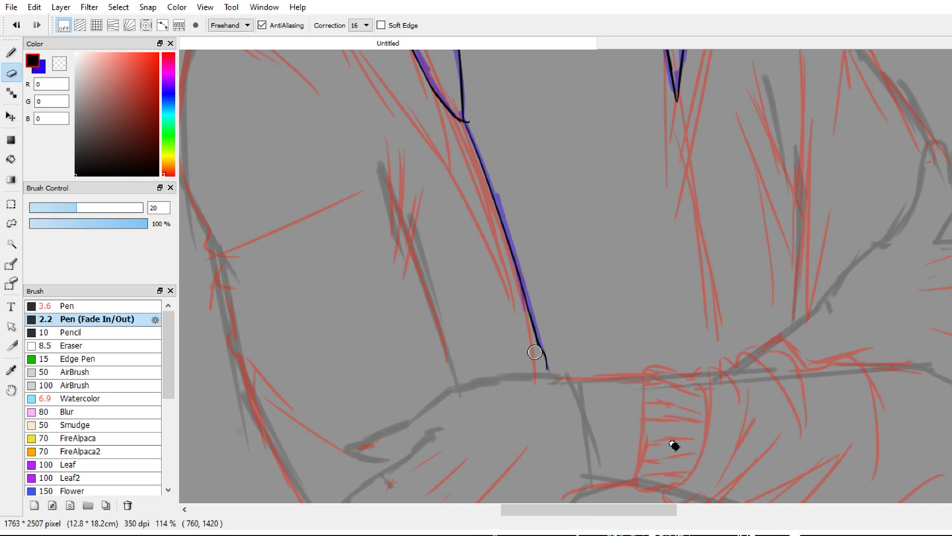
key("b")
left_click_drag(574, 268, 634, 368)
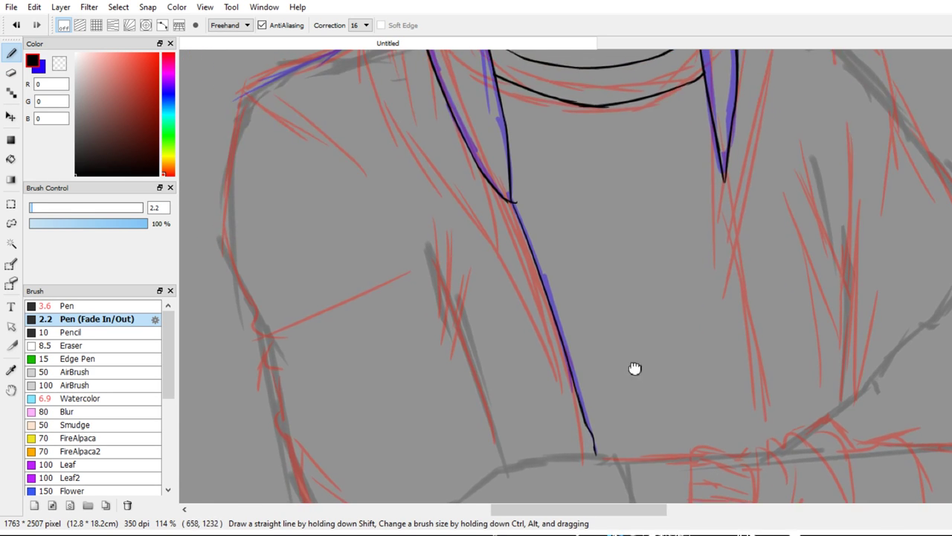
Ink the top of the left shoulder from the collar to the shoulder tip, following the blue sketch line
left_click_drag(566, 217, 676, 430)
left_click_drag(608, 204, 688, 109)
scroll(688, 108, "up", 1)
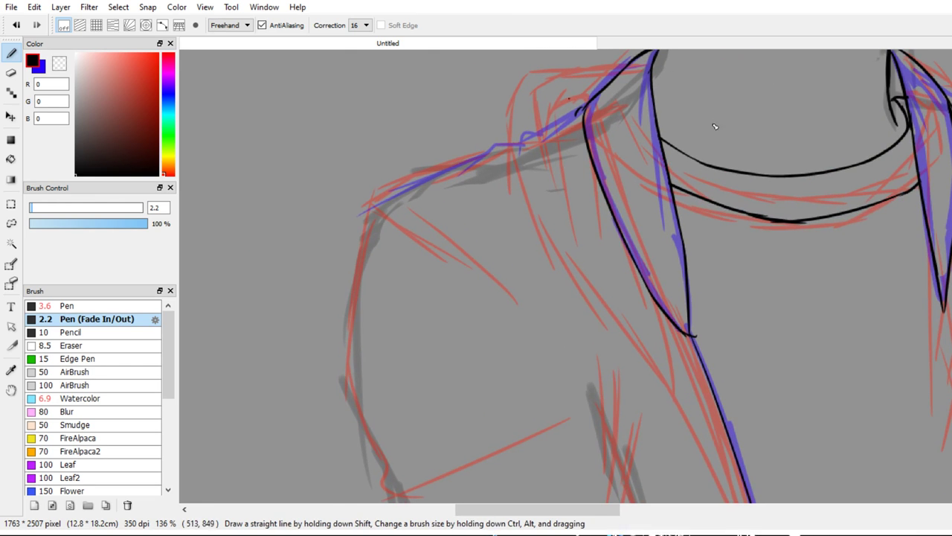
mouse_move(576, 111)
left_mouse_down()
mouse_move(568, 173)
mouse_move(527, 134)
mouse_move(516, 171)
left_mouse_up()
key("ctrl+z")
mouse_move(534, 134)
left_mouse_down()
mouse_move(408, 178)
mouse_move(454, 161)
mouse_move(384, 195)
mouse_move(365, 213)
mouse_move(357, 256)
left_mouse_up()
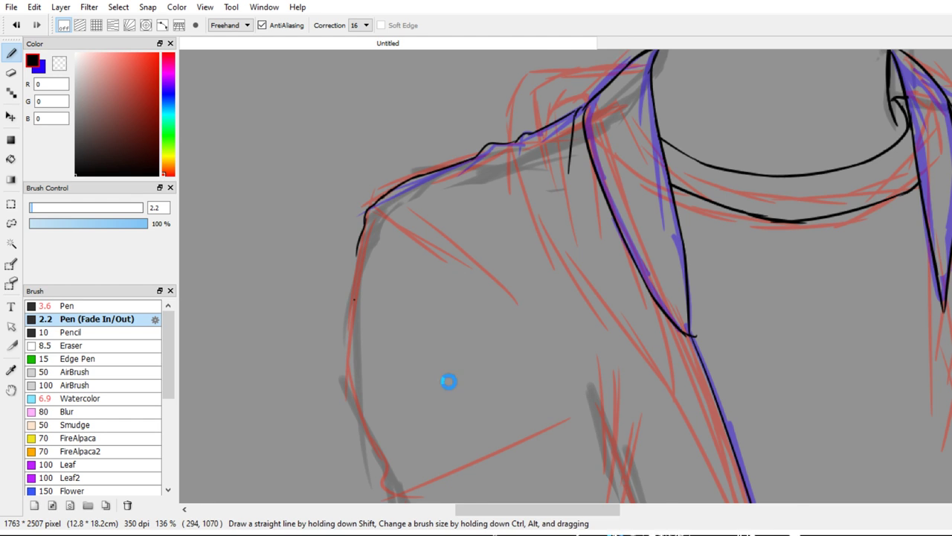
Ink the outer contour of the left upper sleeve from the shoulder tip down to the elbow crease
left_click_drag(356, 302, 367, 185)
left_click_drag(374, 116, 367, 256)
key("ctrl+z")
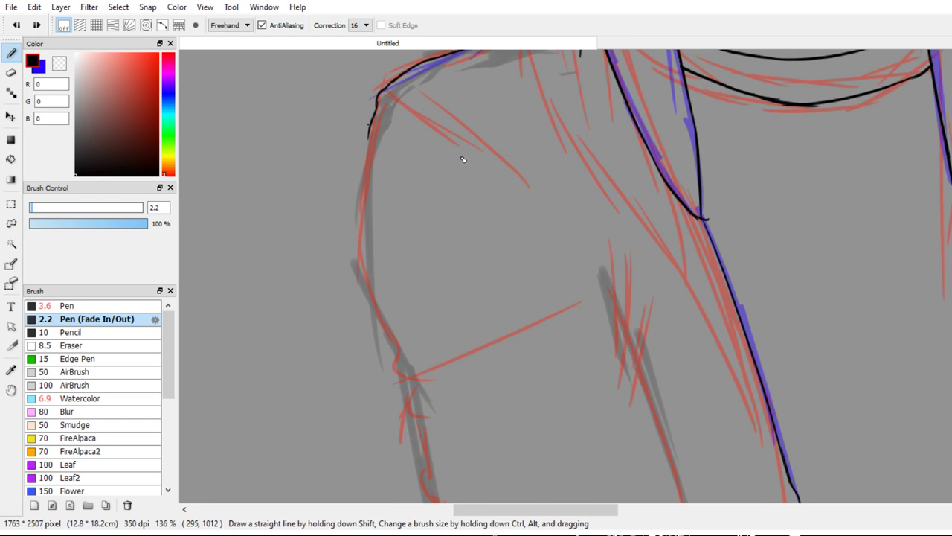
left_click_drag(370, 128, 356, 273)
key("ctrl+z")
left_click_drag(370, 124, 355, 250)
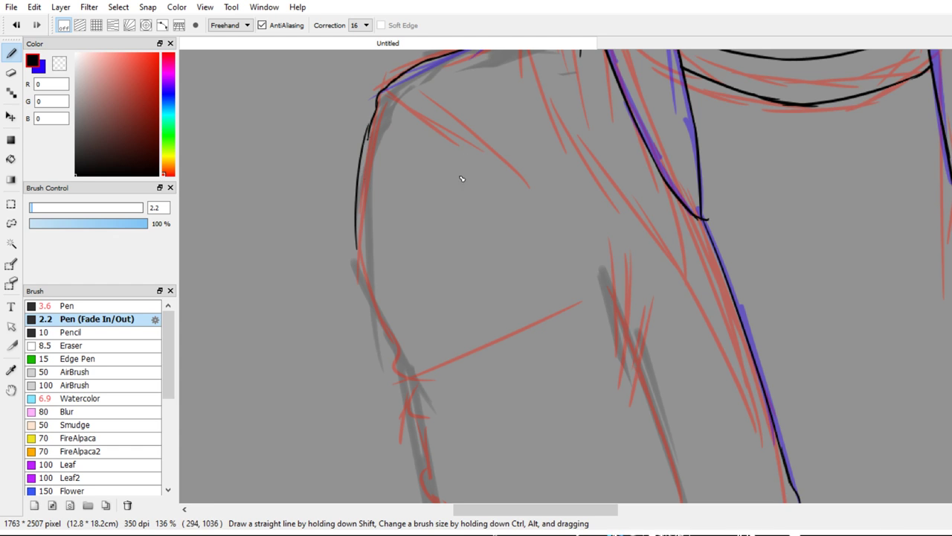
key("ctrl+z")
mouse_move(368, 138)
left_mouse_down()
mouse_move(368, 292)
mouse_move(390, 337)
mouse_move(381, 286)
mouse_move(420, 321)
left_mouse_up()
Ink the upper and lower fold lines running inward from the left sleeve's elbow crease
left_click_drag(526, 404, 521, 308)
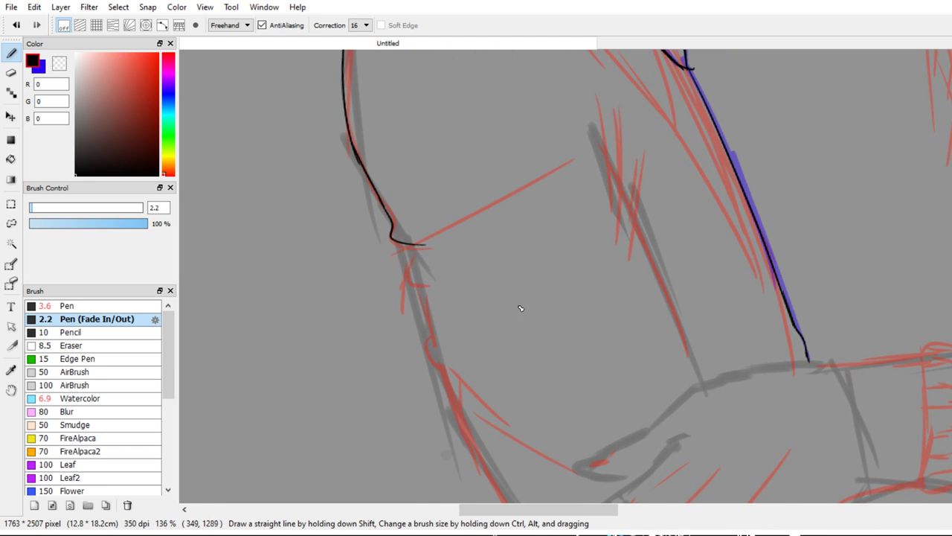
mouse_move(413, 260)
left_mouse_down()
mouse_move(420, 281)
mouse_move(527, 211)
left_mouse_up()
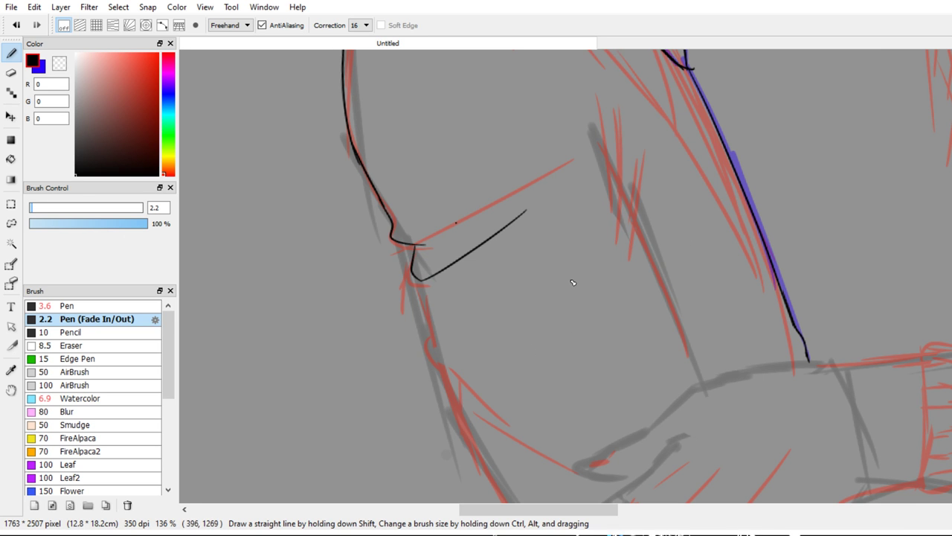
left_click_drag(442, 233, 497, 213)
Ink the left sleeve's outer contour just below the elbow crease, ending in a small rounded bulge
scroll(647, 223, "down", 3)
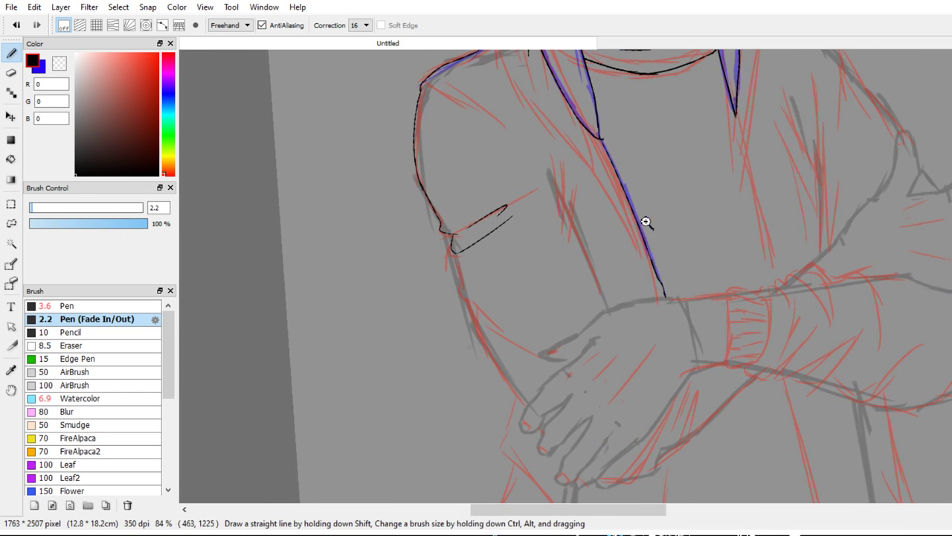
left_click_drag(659, 210, 672, 202)
left_click_drag(614, 258, 634, 195)
scroll(599, 202, "up", 1)
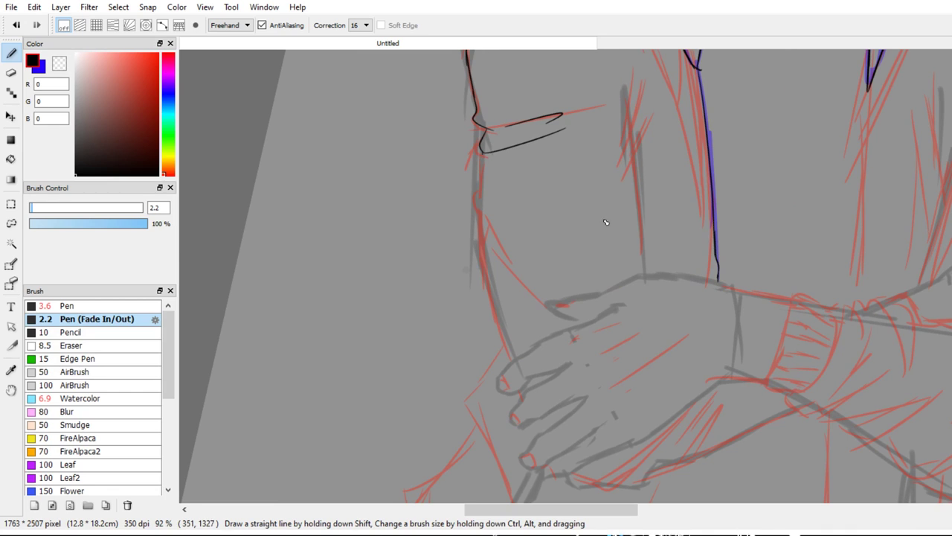
scroll(606, 262, "up", 2)
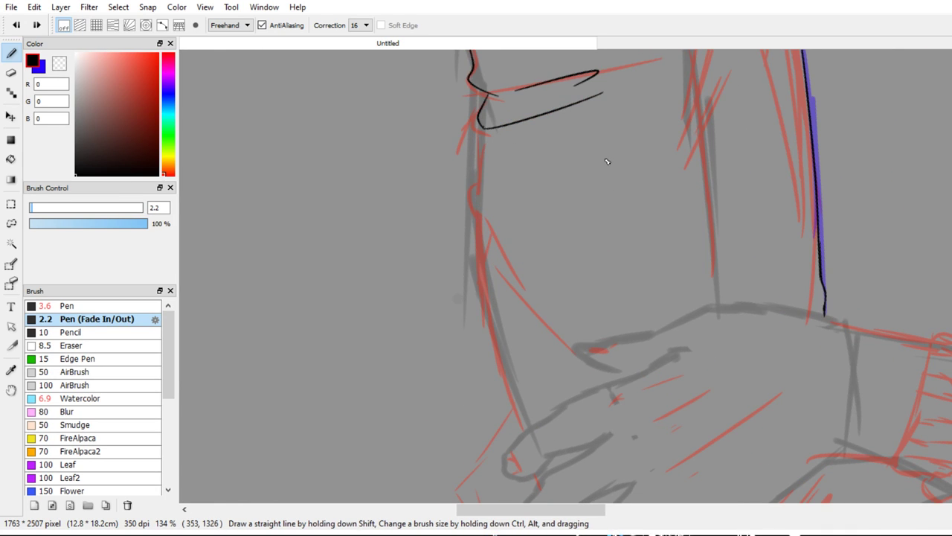
mouse_move(484, 129)
left_mouse_down()
mouse_move(470, 196)
mouse_move(523, 308)
left_mouse_up()
left_click_drag(492, 236, 471, 177)
key("ctrl+z")
Replace the stray stroke below the bulge with a short diagonal fold continuing from the left sleeve's contour
left_click_drag(463, 143, 487, 189)
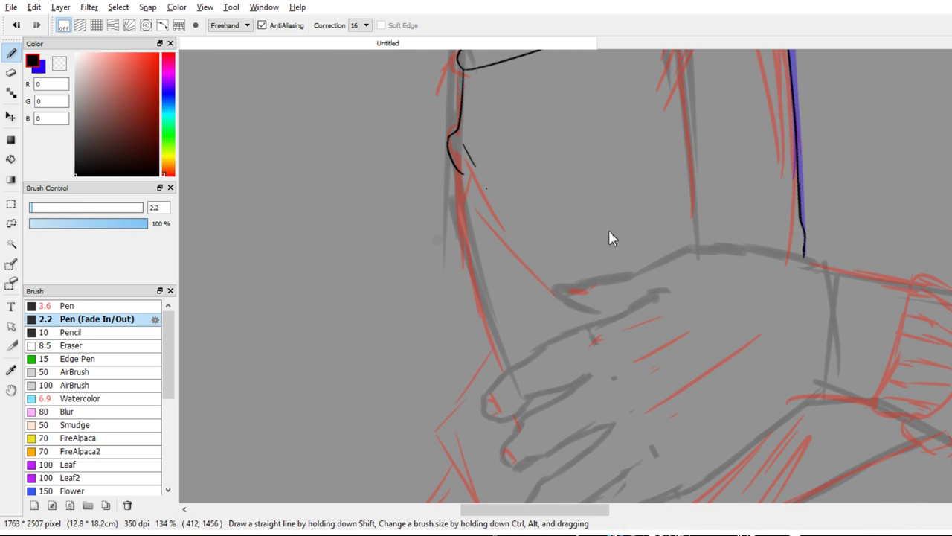
key("ctrl+z")
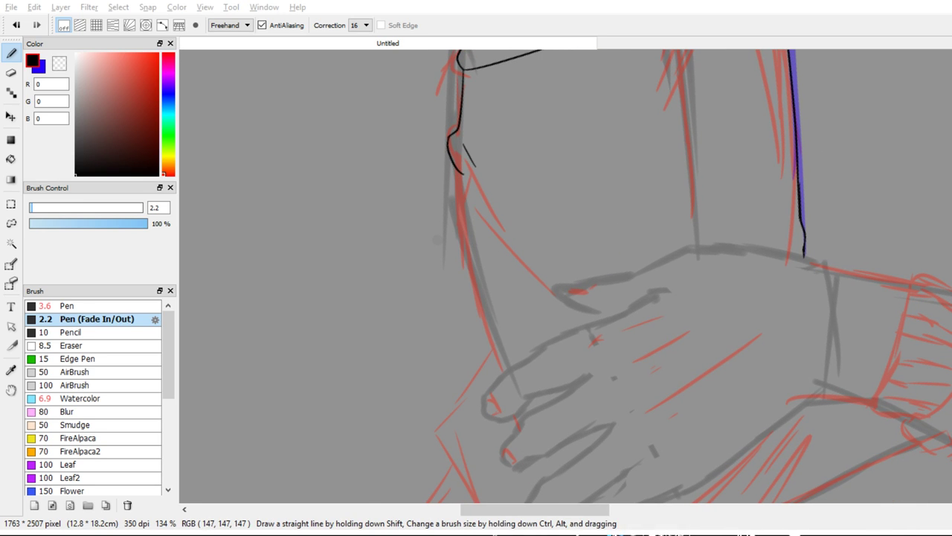
left_click_drag(590, 255, 585, 245)
left_click_drag(457, 165, 462, 253)
key("ctrl+z")
key("e")
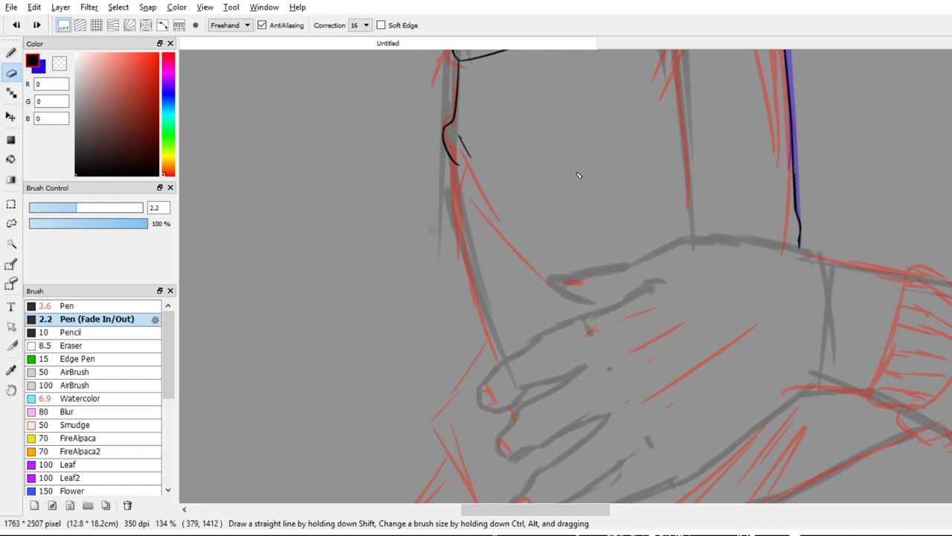
left_click_drag(463, 140, 477, 170)
key("b")
scroll(584, 260, "up", 6)
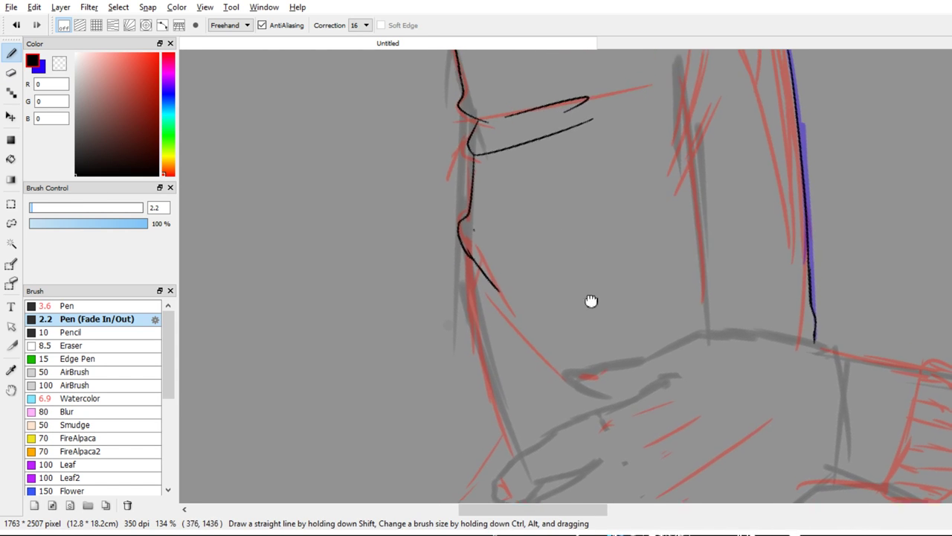
Erase part of the left sleeve's bulge and redraw it as a notched contour meeting the diagonal fold
key("e")
mouse_move(464, 240)
left_mouse_down()
mouse_move(476, 254)
mouse_move(489, 248)
mouse_move(461, 229)
left_mouse_up()
key("b")
left_click_drag(579, 285, 579, 315)
mouse_move(460, 228)
left_mouse_down()
mouse_move(462, 267)
mouse_move(493, 320)
left_mouse_up()
Ink two long curved fold lines across the left sleeve, starting beside the notched bulge
mouse_move(588, 272)
left_mouse_down()
mouse_move(598, 434)
mouse_move(648, 463)
mouse_move(666, 413)
left_mouse_up()
left_click_drag(506, 331, 675, 109)
left_click_drag(740, 292, 759, 312)
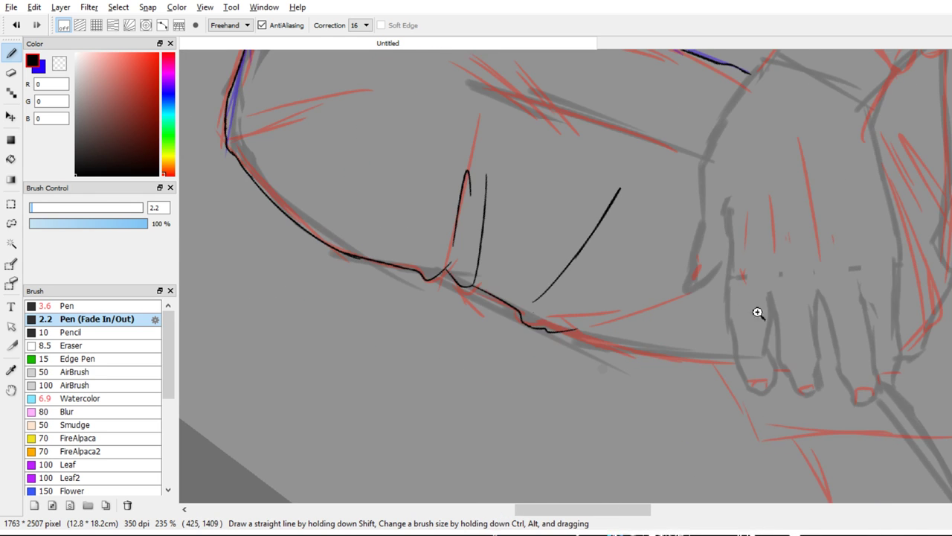
mouse_move(656, 148)
left_mouse_down()
mouse_move(647, 186)
mouse_move(557, 364)
left_mouse_up()
key("ctrl+z")
left_click_drag(555, 325, 634, 225)
mouse_move(763, 281)
left_mouse_down()
mouse_move(745, 284)
mouse_move(851, 187)
mouse_move(794, 234)
mouse_move(733, 346)
mouse_move(674, 206)
mouse_move(709, 178)
mouse_move(719, 205)
left_mouse_up()
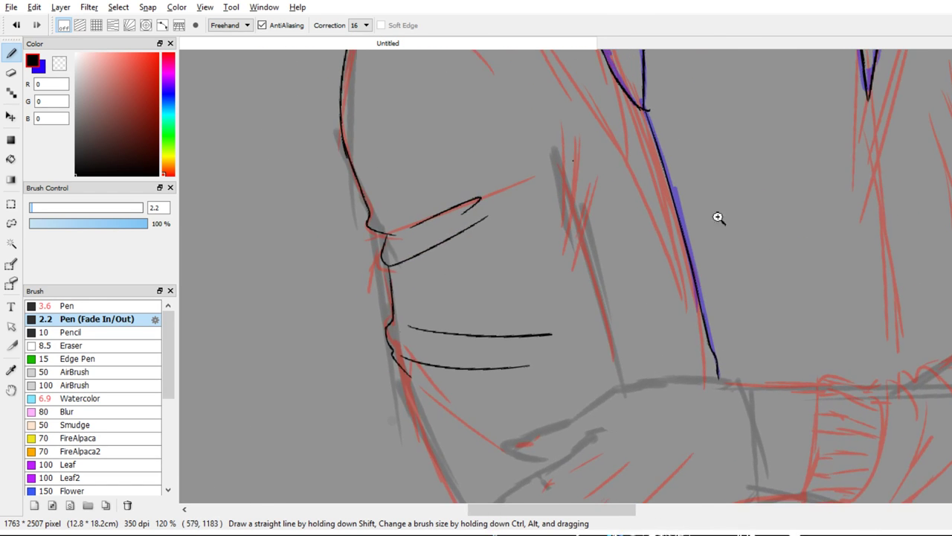
Ink the cluster of short crease lines at the left armpit, following the red sketch
left_click(717, 214, "ctrl")
left_click_drag(553, 173, 582, 249)
key("ctrl+z")
left_click_drag(558, 80, 572, 206)
mouse_move(596, 132)
left_mouse_down()
mouse_move(574, 224)
mouse_move(607, 209)
left_mouse_up()
key("ctrl+z")
key("ctrl+z")
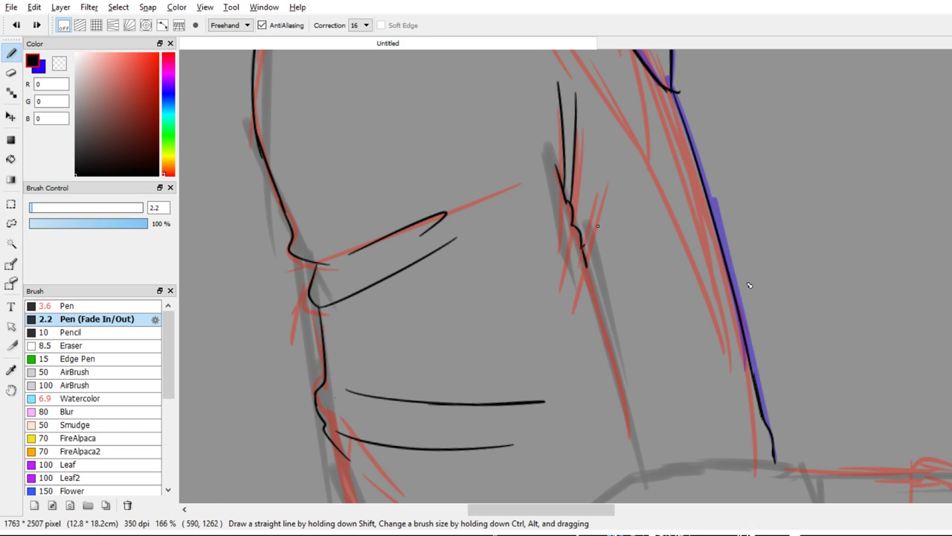
left_click_drag(581, 246, 607, 210)
key("ctrl+z")
key("ctrl+y")
Ink the left forearm's outer contour as one smooth line from the sleeve folds down to the fingers
mouse_move(668, 347)
left_mouse_down()
mouse_move(659, 265)
mouse_move(672, 191)
mouse_move(677, 233)
left_mouse_up()
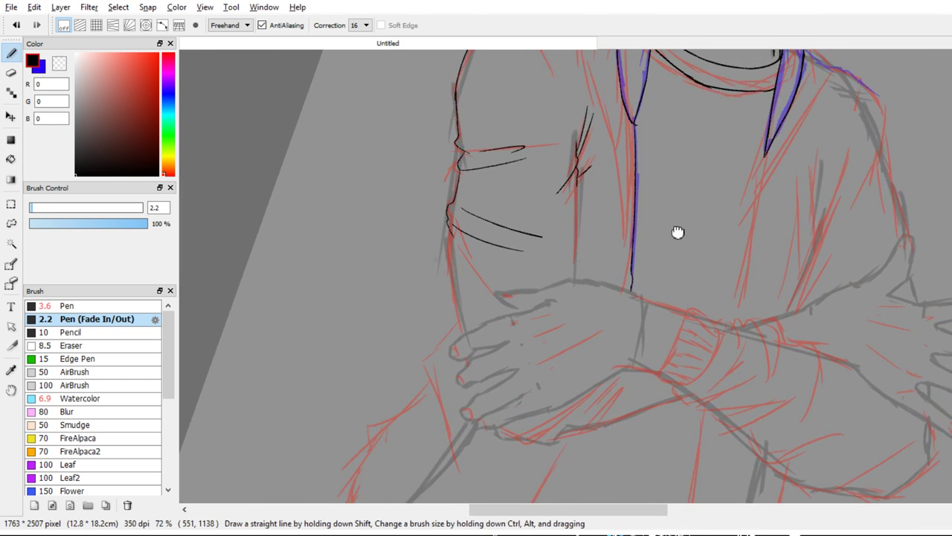
scroll(623, 240, "up", 4)
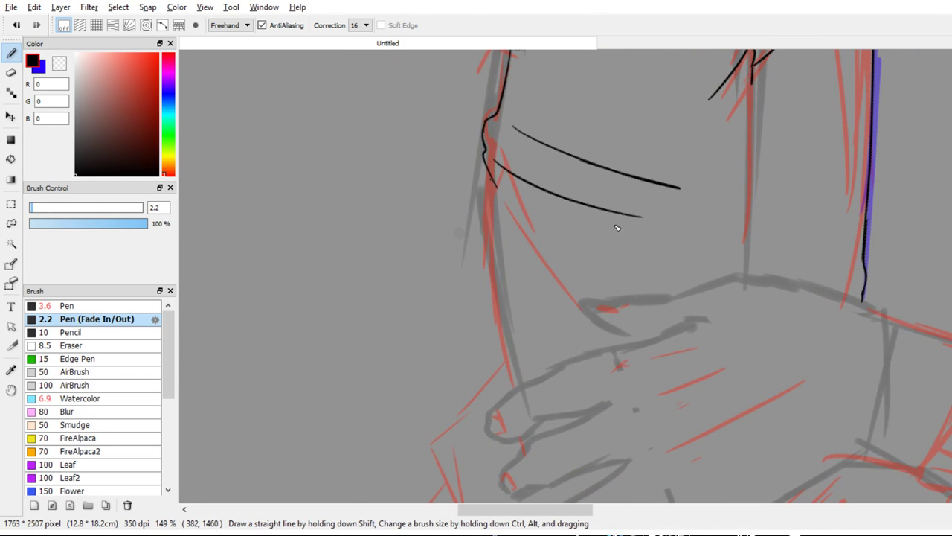
left_click_drag(491, 178, 500, 357)
left_click_drag(496, 296, 510, 389)
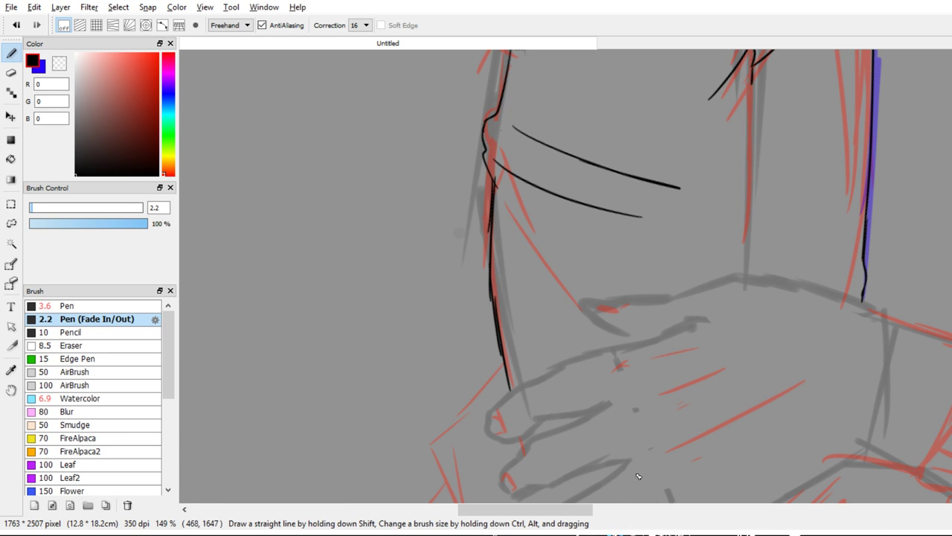
key("ctrl+z")
key("ctrl+z")
key("ctrl+z")
key("ctrl+z")
left_click_drag(490, 185, 499, 376)
key("ctrl+z")
left_click_drag(490, 174, 504, 393)
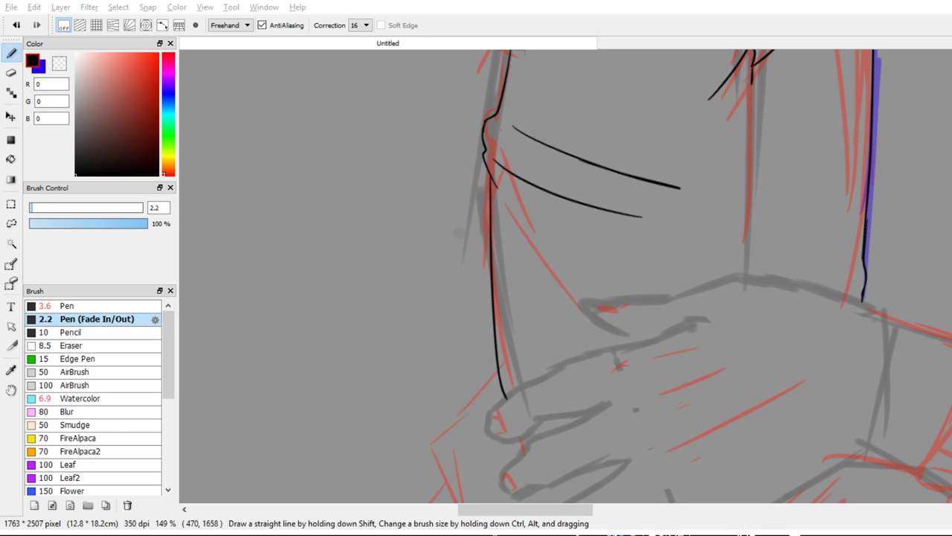
Ink the inner sleeve line from the armpit creases down to the back of the hand
mouse_move(701, 309)
left_mouse_down()
mouse_move(674, 311)
mouse_move(635, 351)
mouse_move(657, 228)
mouse_move(650, 288)
left_mouse_up()
mouse_move(577, 111)
left_mouse_down()
mouse_move(578, 383)
mouse_move(800, 221)
mouse_move(684, 195)
mouse_move(684, 236)
left_mouse_up()
key("e")
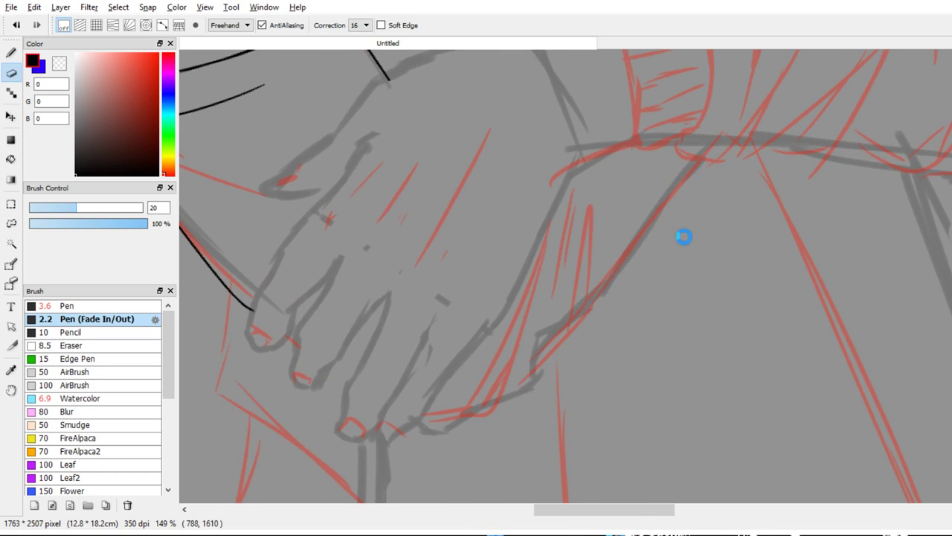
key("b")
Ink the sleeve's lower edge beneath the hand from the little finger, with pointed folds rising from it
mouse_move(422, 417)
left_mouse_down()
mouse_move(442, 430)
mouse_move(459, 421)
mouse_move(498, 355)
left_mouse_up()
key("ctrl+z")
mouse_move(422, 419)
left_mouse_down()
mouse_move(443, 429)
mouse_move(503, 342)
left_mouse_up()
key("ctrl+z")
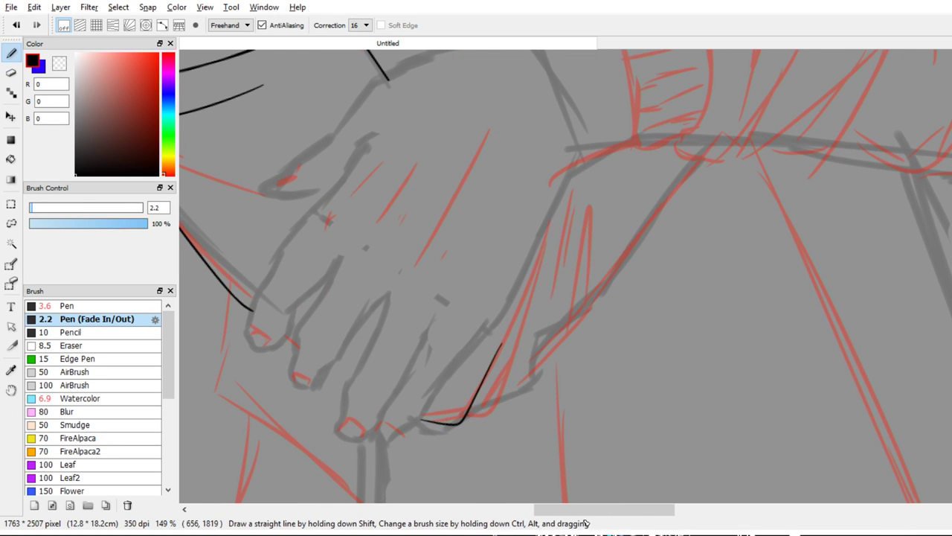
mouse_move(467, 416)
left_mouse_down()
mouse_move(483, 409)
mouse_move(531, 297)
left_mouse_up()
mouse_move(497, 395)
left_mouse_down()
mouse_move(591, 314)
mouse_move(573, 262)
left_mouse_up()
key("e")
key("b")
key("e")
key("b")
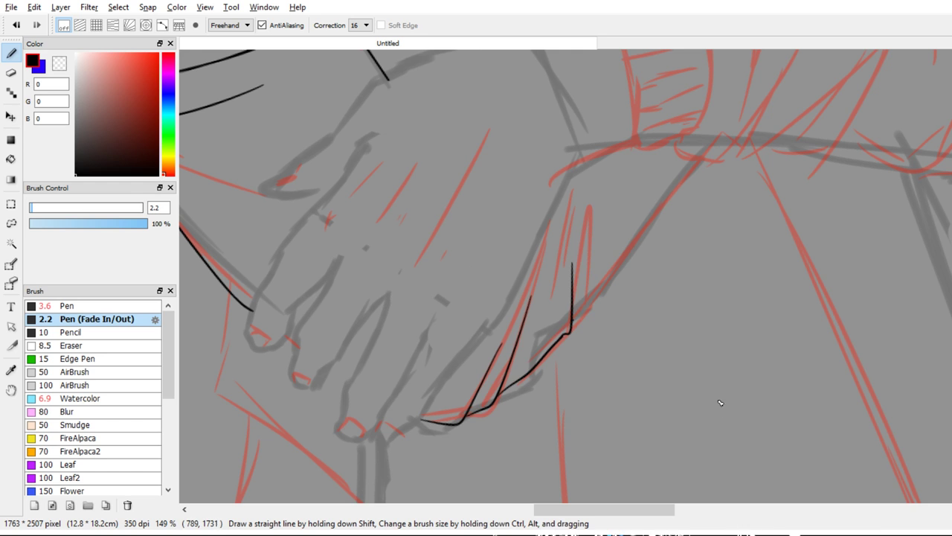
Add another upright fold and extend the sleeve's lower edge up to the underside of the ribbed cuff
left_click_drag(570, 327, 600, 189)
left_click_drag(717, 350, 642, 436)
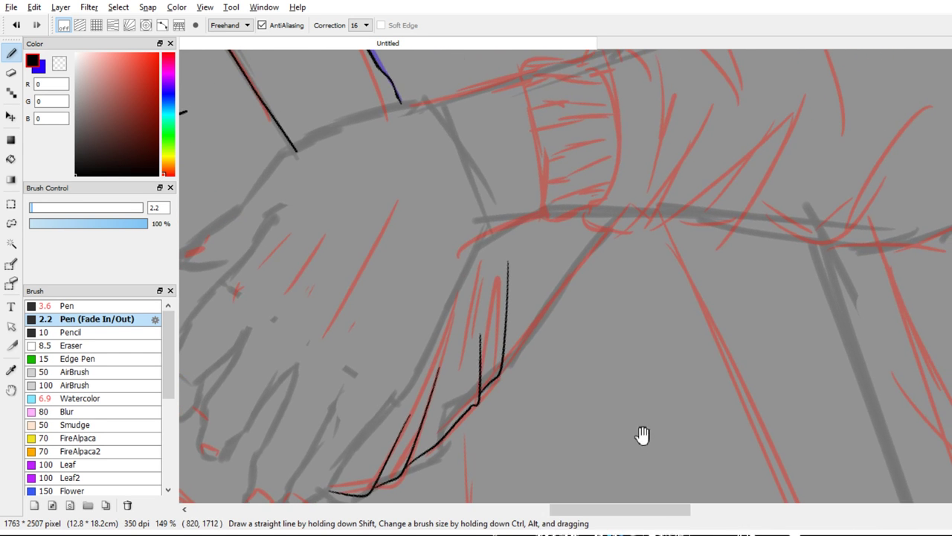
left_click_drag(499, 372, 605, 225)
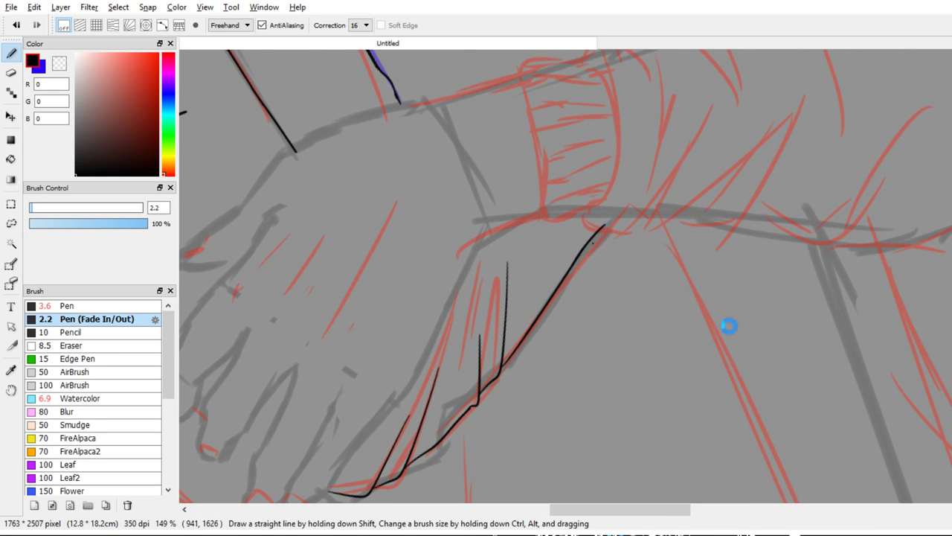
mouse_move(729, 327)
left_mouse_down()
mouse_move(754, 260)
mouse_move(703, 326)
left_mouse_up()
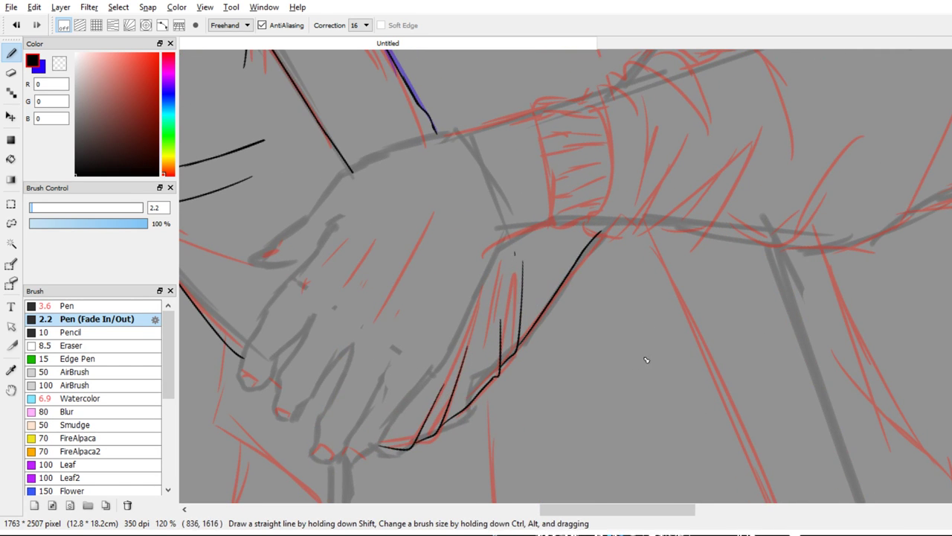
key("ctrl+z")
key("ctrl+y")
Ink a short slanted stroke with a small bump above the ribbed cuff on the crossed forearm
scroll(649, 351, "down", 4)
mouse_move(649, 346)
left_mouse_down()
mouse_move(601, 353)
mouse_move(616, 311)
mouse_move(690, 241)
left_mouse_up()
scroll(620, 282, "up", 3)
scroll(690, 233, "down", 4)
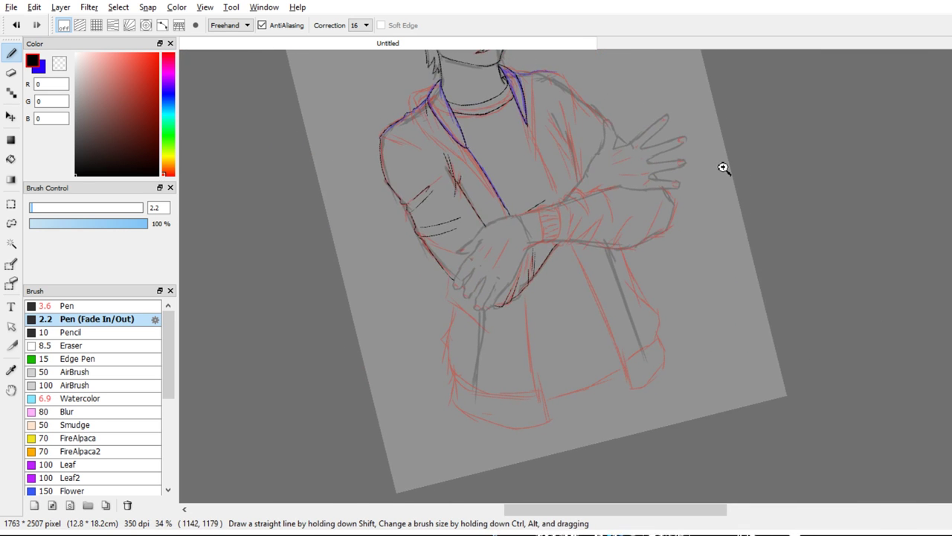
scroll(725, 169, "up", 4)
left_click_drag(665, 275, 633, 296)
scroll(618, 313, "up", 2)
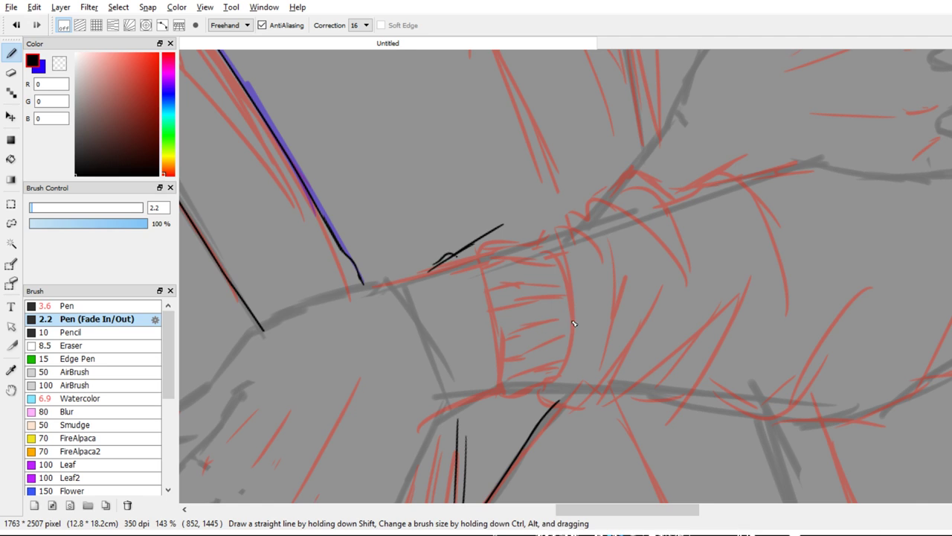
Erase the rough slanted stroke and redraw it as a bumpy fold rising to a peak above the cuff
key("e")
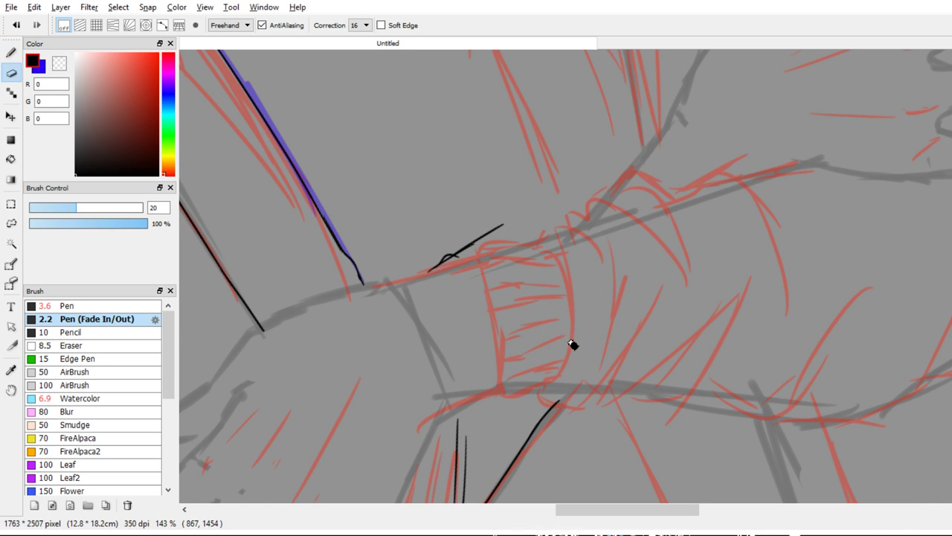
mouse_move(449, 267)
left_mouse_down()
mouse_move(492, 241)
mouse_move(471, 251)
mouse_move(453, 240)
mouse_move(487, 224)
mouse_move(489, 240)
mouse_move(543, 200)
left_mouse_up()
key("b")
key("e")
key("b")
mouse_move(497, 228)
left_mouse_down()
mouse_move(456, 266)
mouse_move(500, 239)
mouse_move(528, 250)
left_mouse_up()
key("ctrl+z")
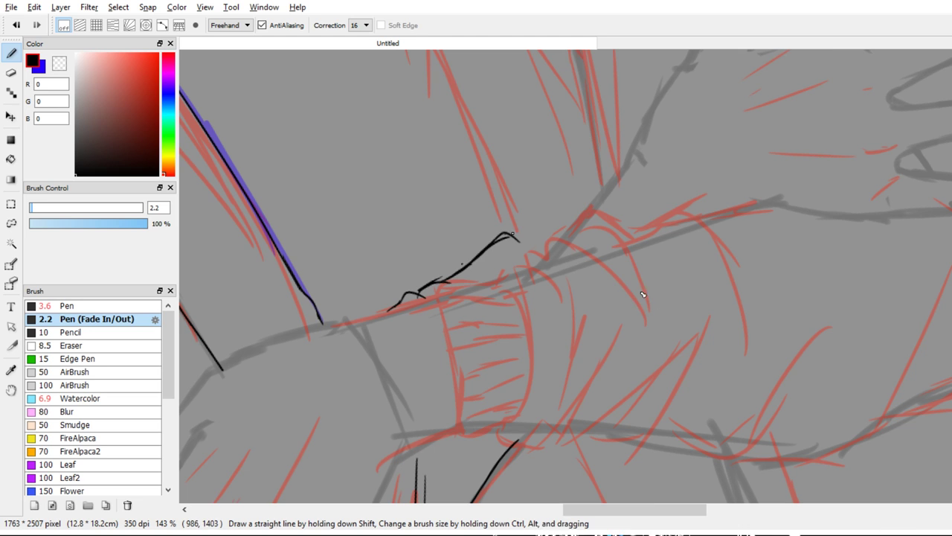
Clean up the overlapping line ends on the fold above the cuff, reducing the eraser size to 12
scroll(525, 242, "up", 2)
key("e")
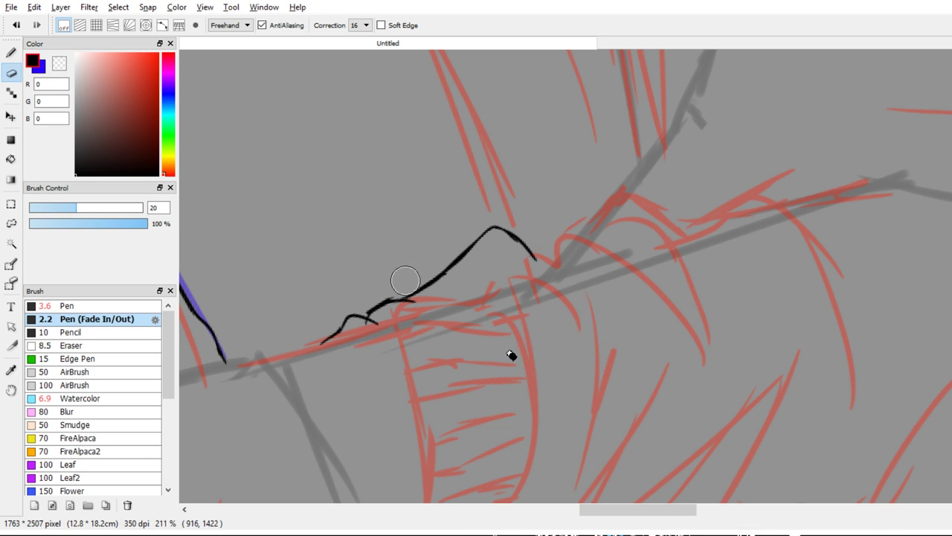
left_click_drag(372, 274, 358, 287)
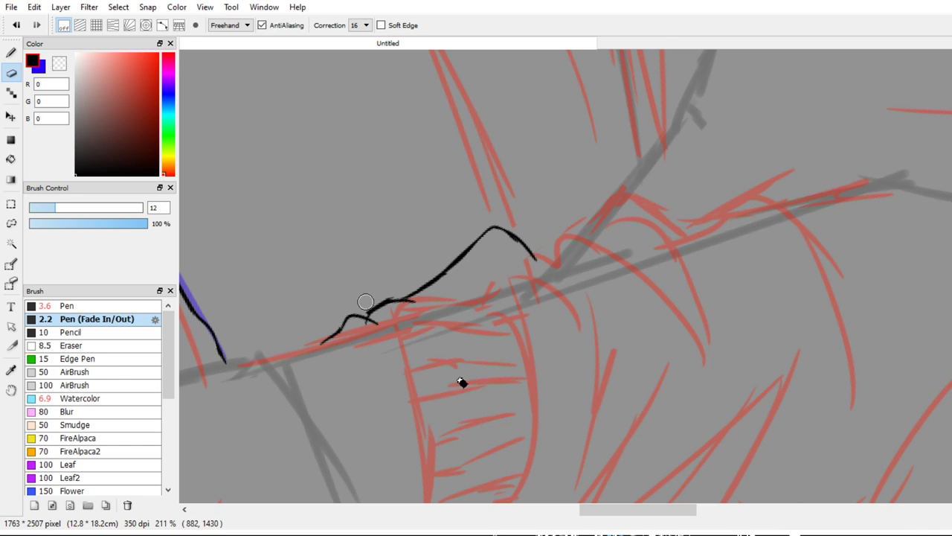
key("bracketleft")
key("b")
Ink two inner rib lines beneath the peaked fold above the cuff and erase their overshooting lower ends
left_click_drag(417, 303, 462, 268)
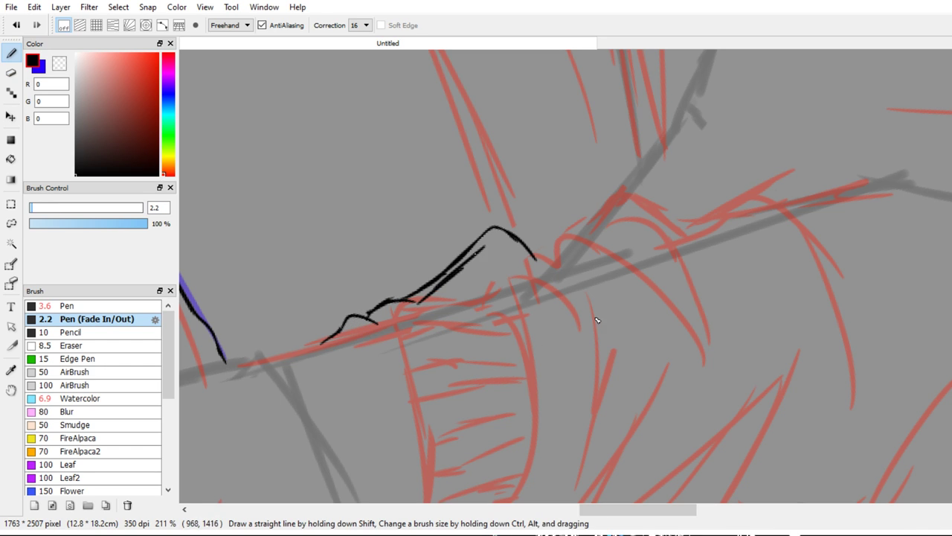
key("ctrl+z")
mouse_move(420, 299)
left_mouse_down()
mouse_move(504, 236)
mouse_move(528, 243)
mouse_move(461, 297)
left_mouse_up()
key("e")
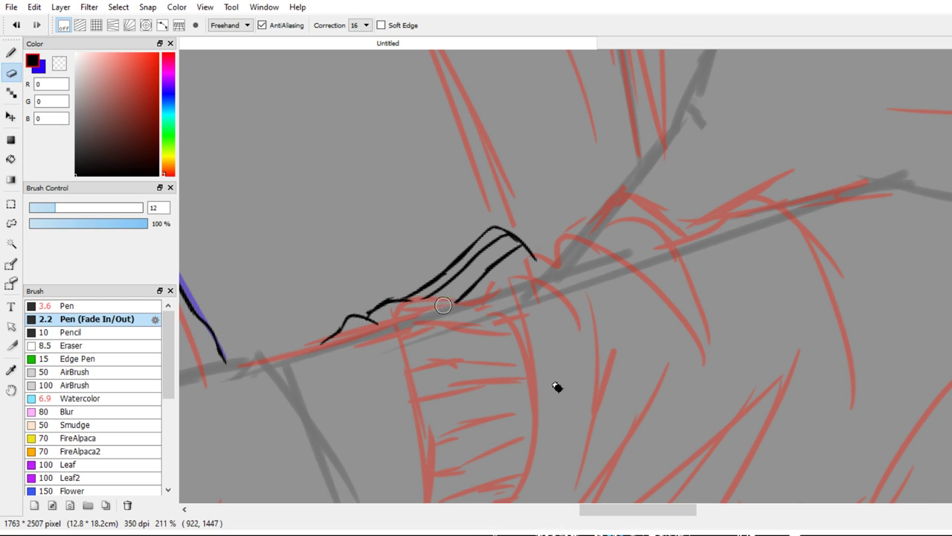
left_click_drag(479, 317, 477, 313)
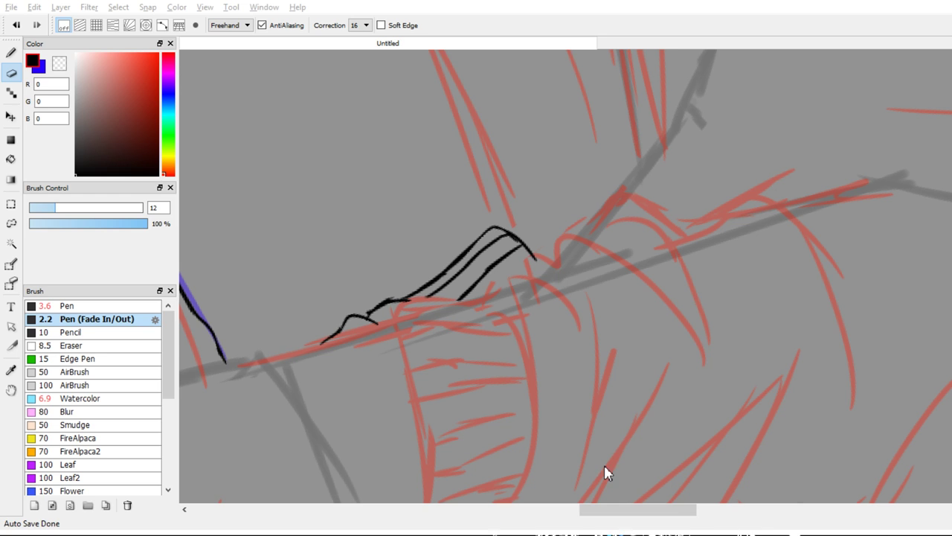
Ink a long straight line from the peaked fold above the cuff along the raised forearm towards the wrist
key("ctrl+space")
mouse_move(583, 434)
left_mouse_down()
mouse_move(667, 355)
mouse_move(612, 381)
mouse_move(627, 347)
left_mouse_up()
key("b")
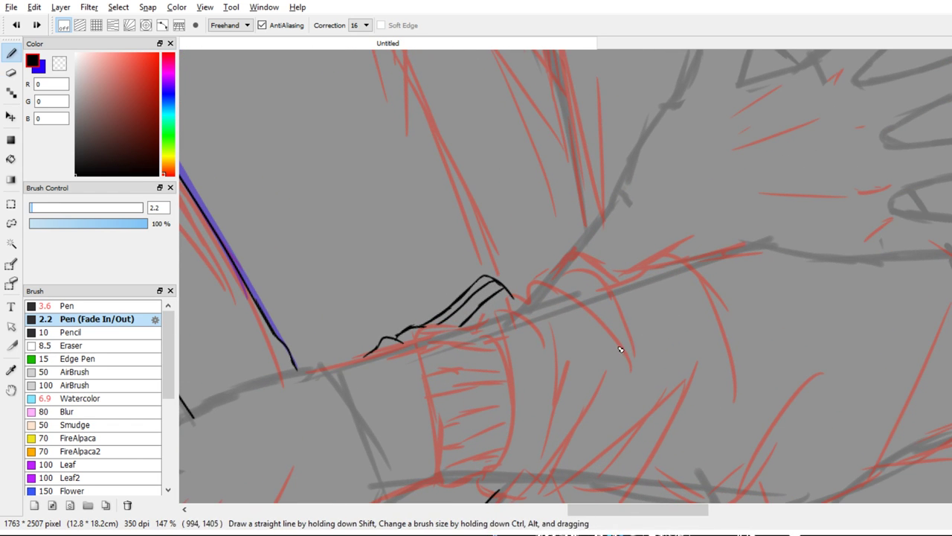
left_click_drag(493, 277, 581, 212)
mouse_move(666, 312)
left_mouse_down()
mouse_move(746, 219)
mouse_move(644, 336)
mouse_move(568, 372)
left_mouse_up()
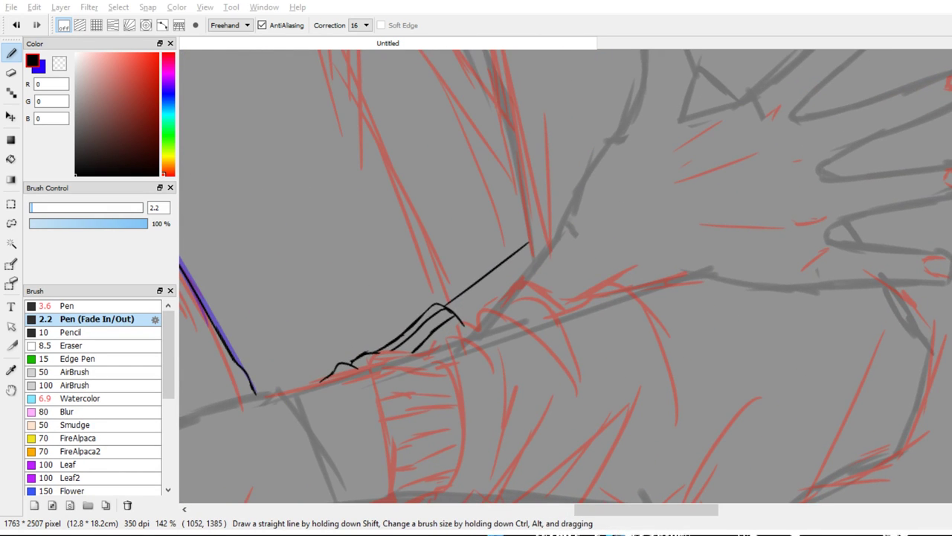
mouse_move(648, 320)
left_mouse_down()
mouse_move(714, 254)
mouse_move(593, 368)
left_mouse_up()
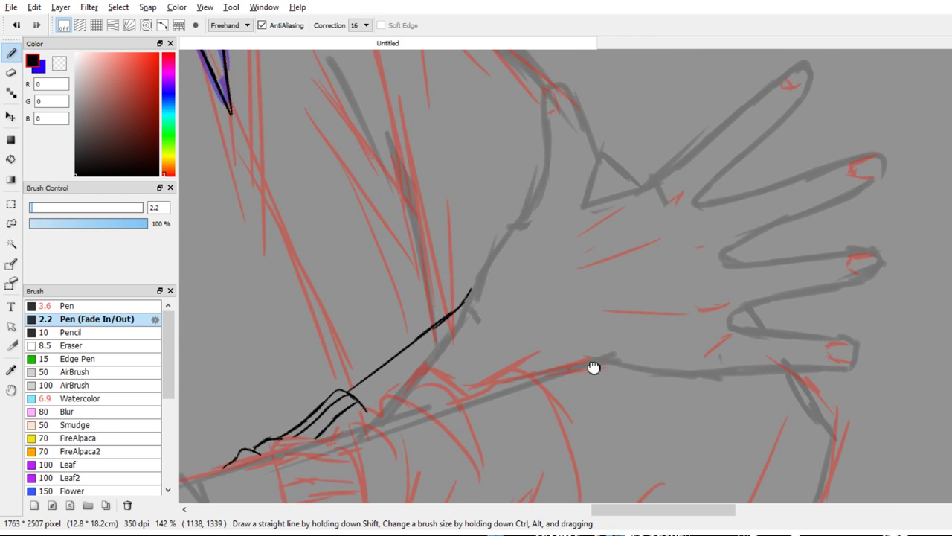
Redraw the wrist contour as a smooth curve rising from the forearm line towards the base of the thumb
scroll(604, 354, "up", 2)
key("ctrl+z")
key("ctrl+z")
mouse_move(525, 423)
left_mouse_down()
mouse_move(579, 383)
mouse_move(598, 333)
mouse_move(671, 244)
left_mouse_up()
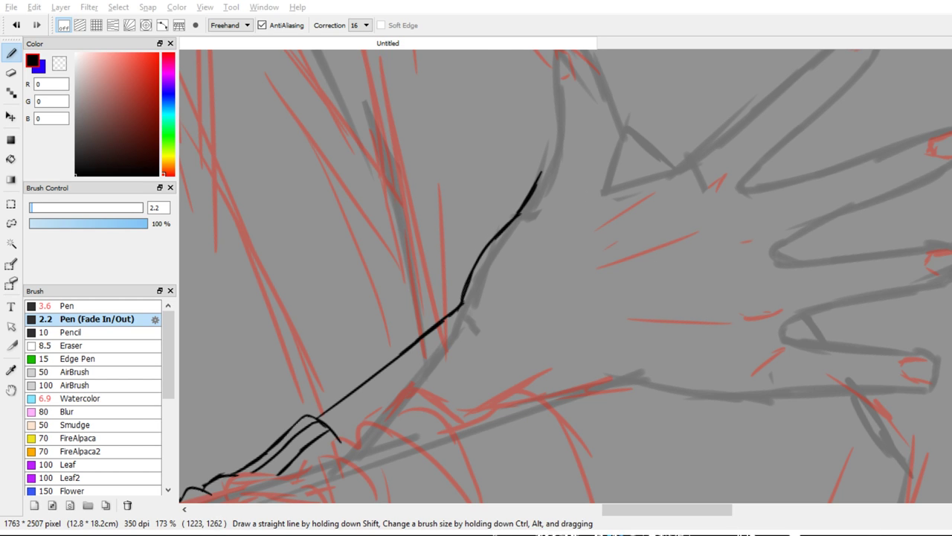
key("e")
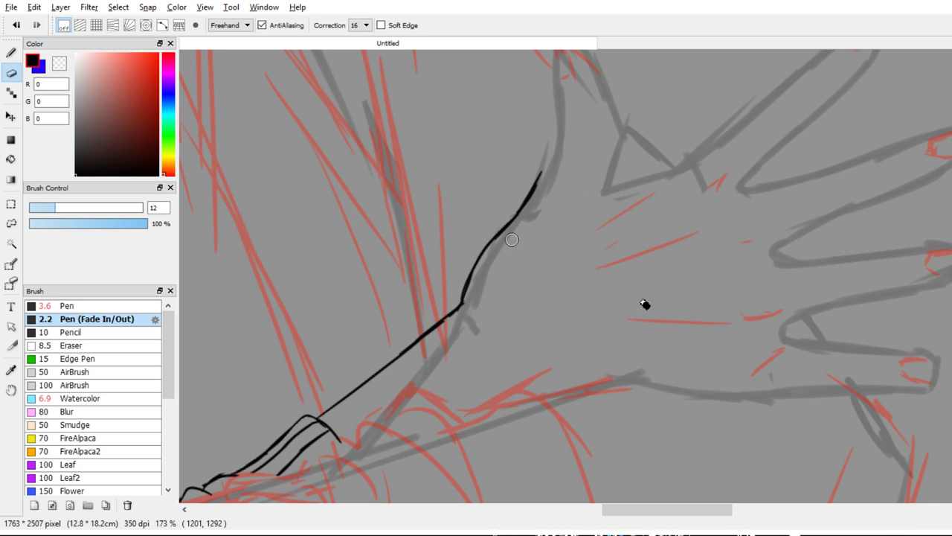
left_click_drag(607, 367, 551, 476)
Ink the thumb's outer edge from the wrist contour up to just below the thumb tip, redoing unsatisfactory strokes
key("b")
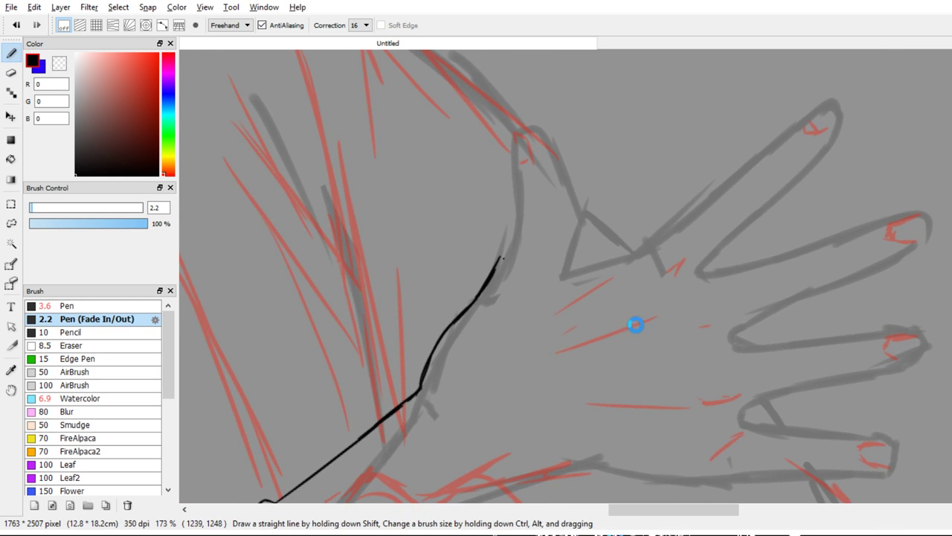
mouse_move(619, 343)
left_mouse_down()
mouse_move(575, 407)
mouse_move(598, 323)
left_mouse_up()
left_click(575, 407, "ctrl")
key("ctrl+z")
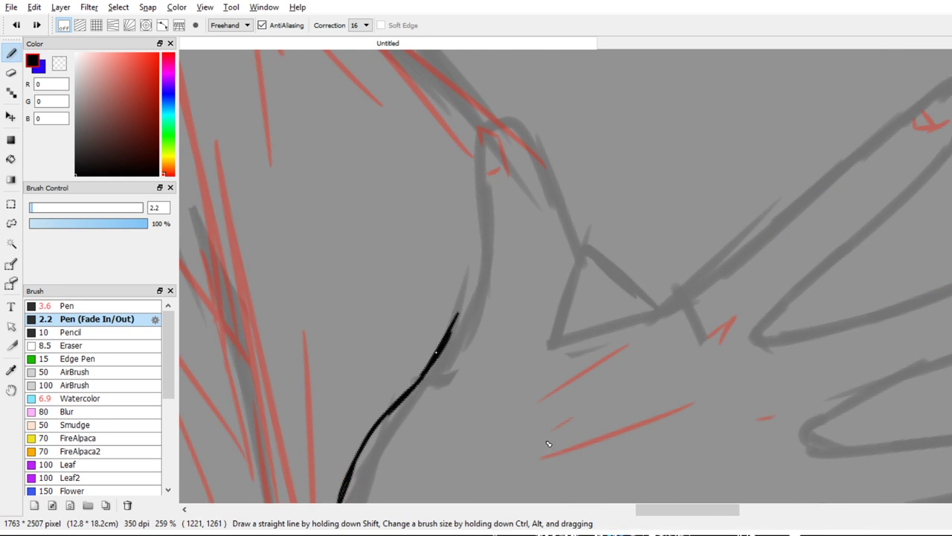
left_click_drag(549, 440, 604, 345)
left_click_drag(573, 413, 608, 282)
mouse_move(607, 321)
left_mouse_down()
mouse_move(589, 199)
mouse_move(600, 184)
left_mouse_up()
key("ctrl+z")
key("ctrl+z")
left_click_drag(607, 246, 584, 168)
key("e")
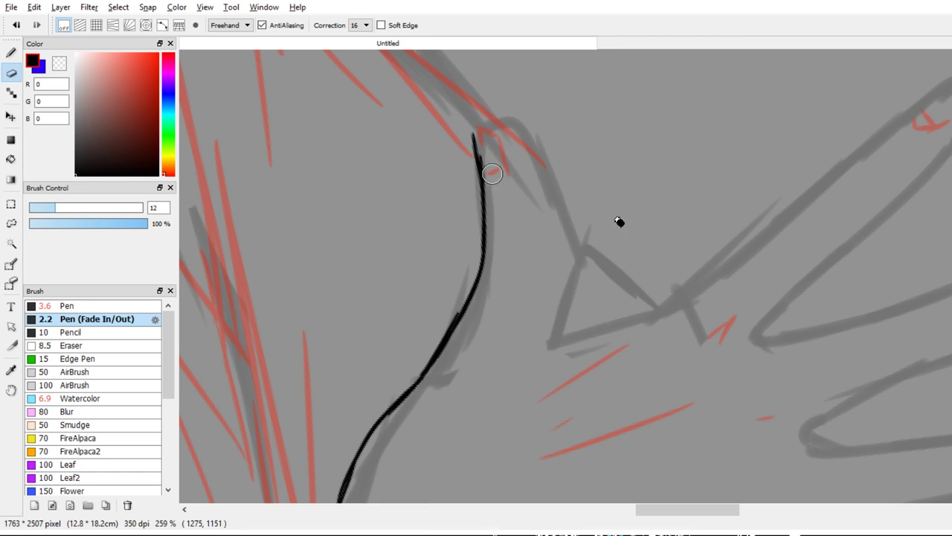
Ink the rounded thumb tip and the thumb's inner edge, and erase the stray line end beside the tip
key("b")
mouse_move(480, 120)
left_mouse_down()
mouse_move(533, 138)
mouse_move(520, 129)
mouse_move(550, 178)
mouse_move(548, 337)
left_mouse_up()
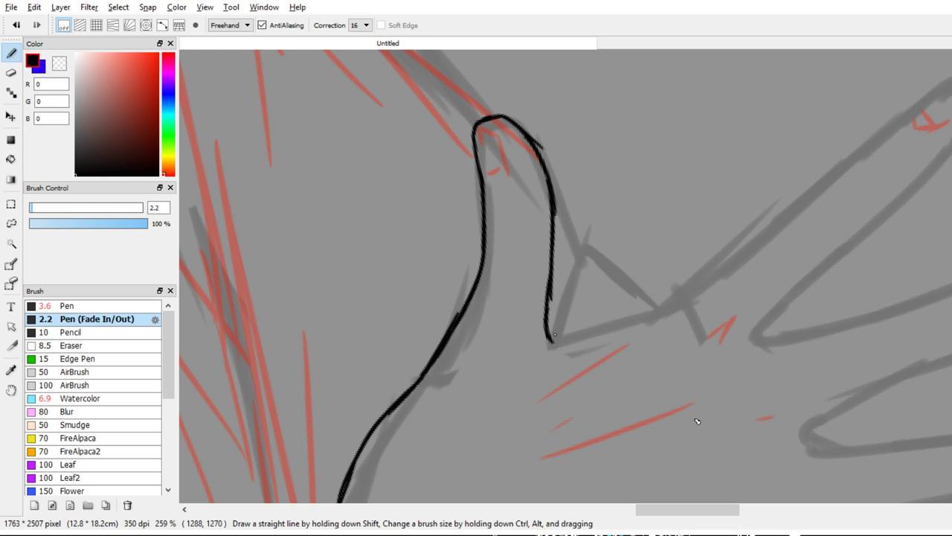
key("e")
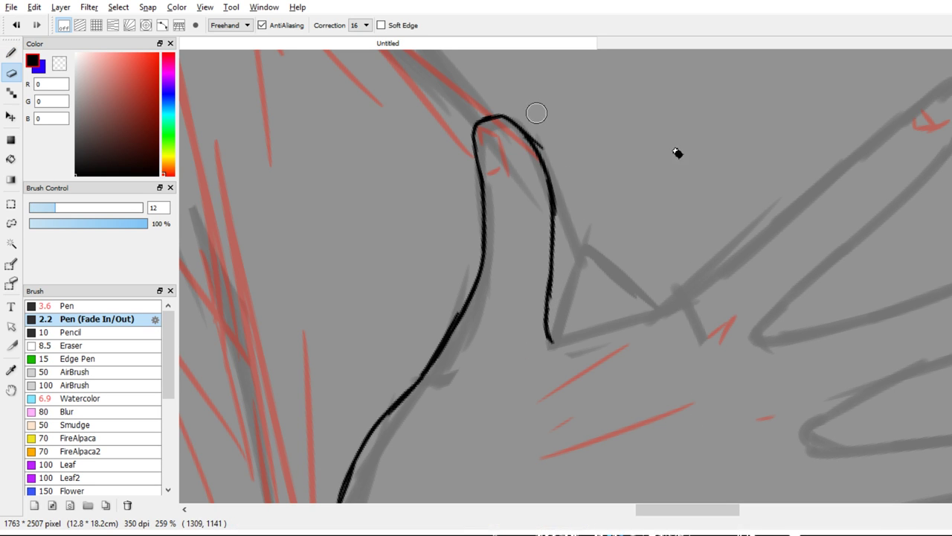
left_click_drag(541, 123, 564, 192)
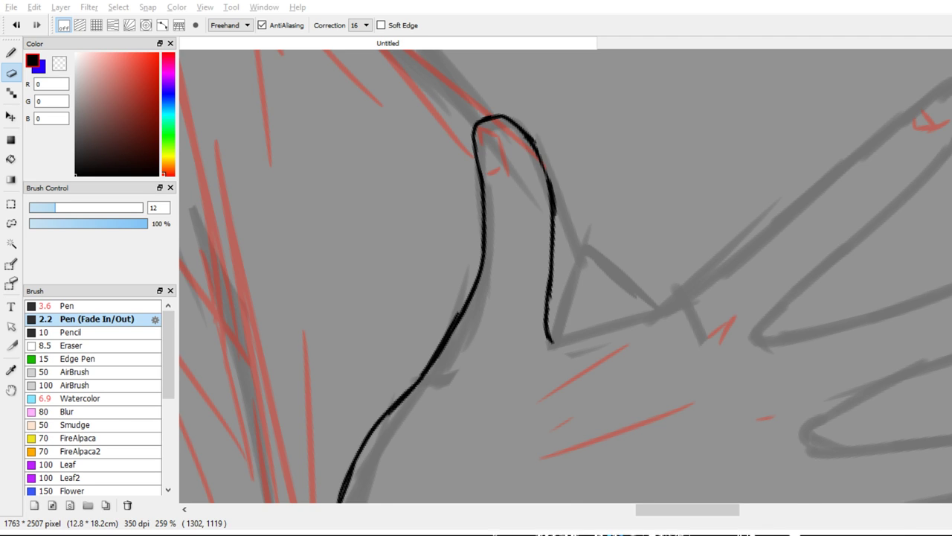
left_click_drag(427, 272, 401, 214)
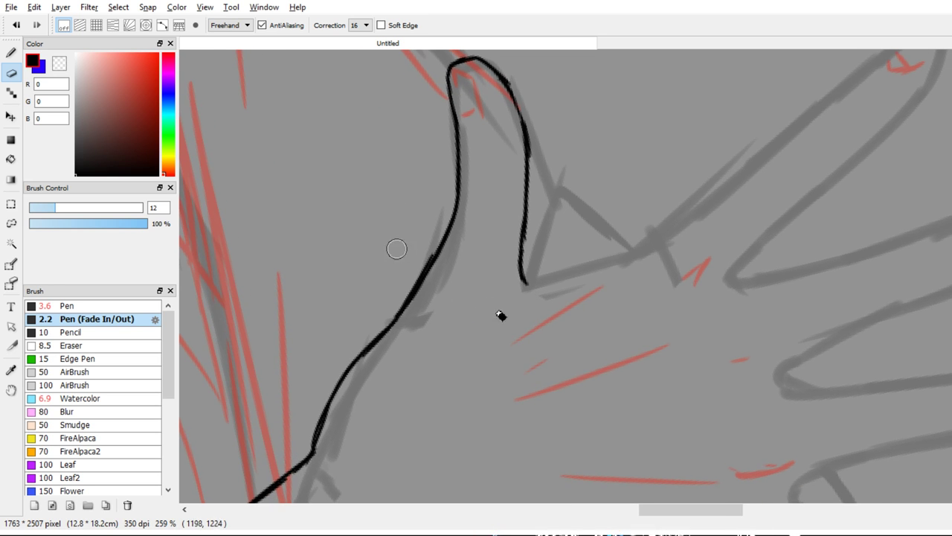
Ink the V-shaped web between thumb and index finger, continuing the line into the base of the index finger
left_click_drag(431, 243, 371, 308)
mouse_move(525, 334)
left_mouse_down()
mouse_move(523, 308)
mouse_move(570, 256)
mouse_move(513, 355)
mouse_move(456, 269)
mouse_move(431, 334)
mouse_move(372, 402)
mouse_move(422, 324)
mouse_move(444, 255)
left_mouse_up()
key("b")
key("ctrl")
key("ctrl+z")
left_click_drag(425, 313, 464, 186)
scroll(588, 256, "up", 2)
key("ctrl+z")
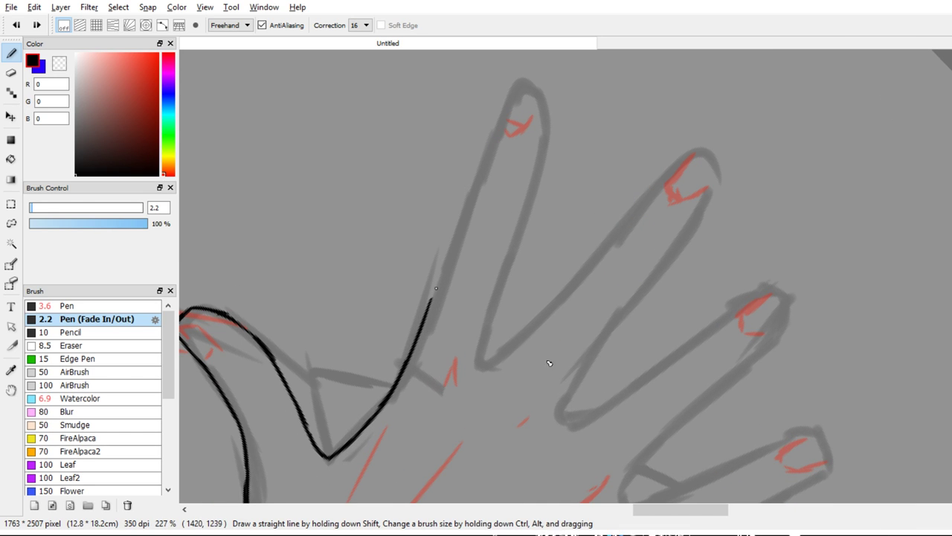
Redraw the index finger's outer edge in long strokes from its base up towards the fingertip
key("ctrl+z")
left_click_drag(424, 322, 471, 195)
key("ctrl+z")
left_click_drag(425, 317, 472, 175)
key("ctrl+z")
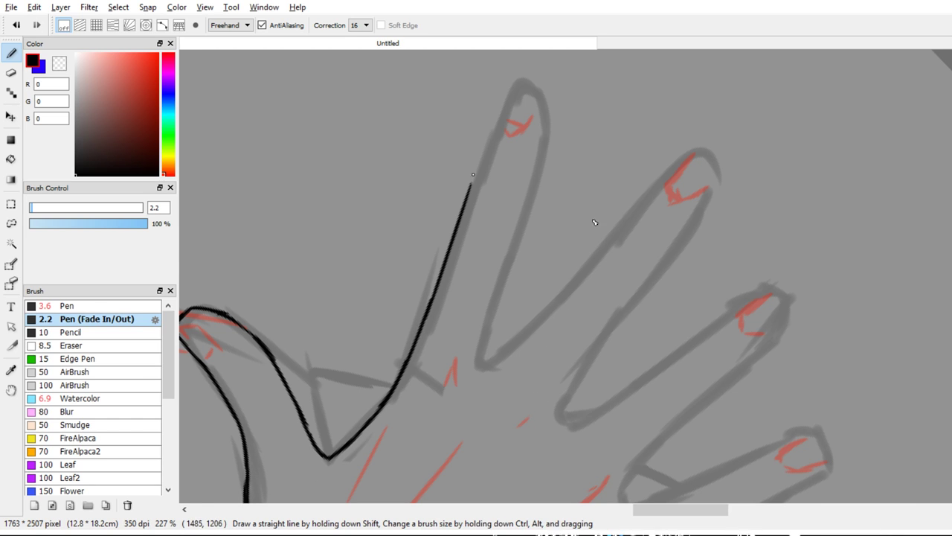
left_click_drag(459, 216, 484, 154)
left_click_drag(467, 197, 497, 109)
key("ctrl+z")
left_click_drag(474, 180, 503, 101)
key("ctrl+z")
Ink the rounded index fingertip and the upper part of the finger's inner edge
mouse_move(484, 154)
left_mouse_down()
mouse_move(504, 88)
mouse_move(529, 83)
mouse_move(544, 98)
mouse_move(535, 170)
left_mouse_up()
key("ctrl+z")
key("ctrl+z")
left_click_drag(535, 91, 548, 140)
mouse_move(549, 110)
left_mouse_down()
mouse_move(540, 165)
mouse_move(554, 94)
mouse_move(497, 248)
left_mouse_up()
key("e")
key("b")
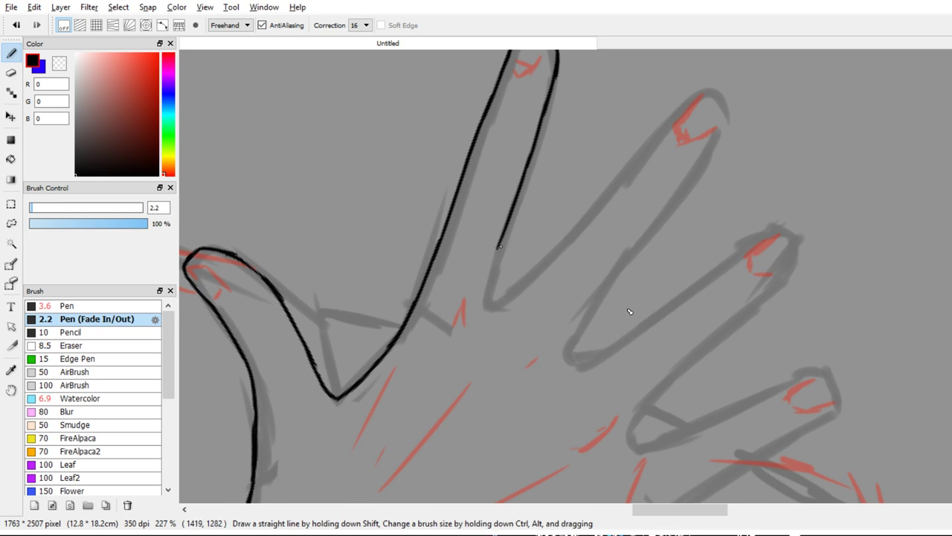
Extend the index finger's inner edge down to its base and clean up the line at the fingertip
key("ctrl+z")
key("ctrl+y")
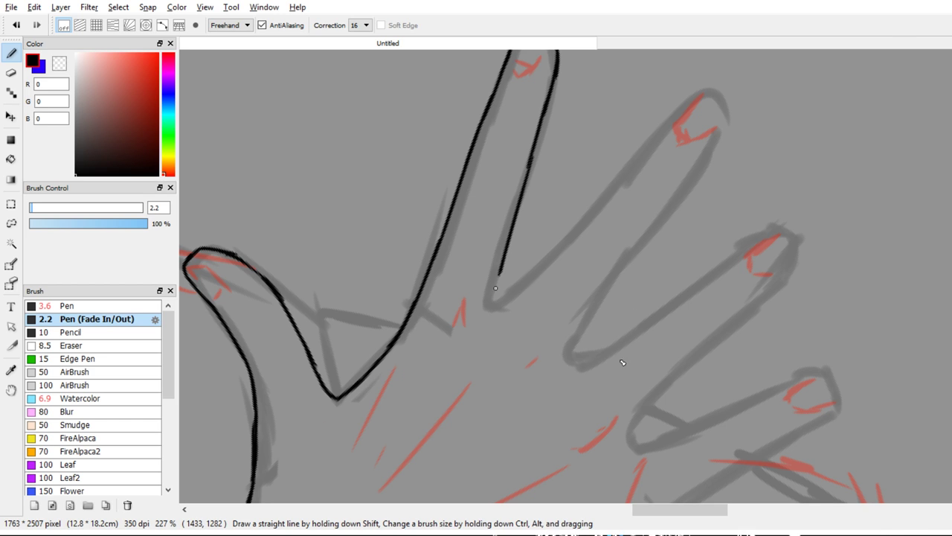
mouse_move(496, 288)
left_mouse_down()
mouse_move(499, 304)
mouse_move(477, 267)
mouse_move(459, 346)
left_mouse_up()
key("e")
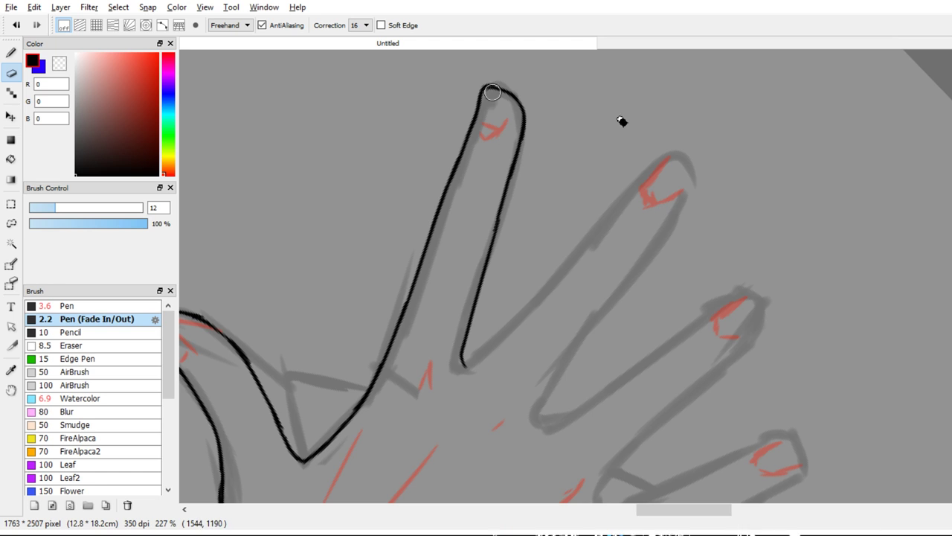
mouse_move(482, 75)
left_mouse_down()
mouse_move(501, 77)
mouse_move(494, 96)
left_mouse_up()
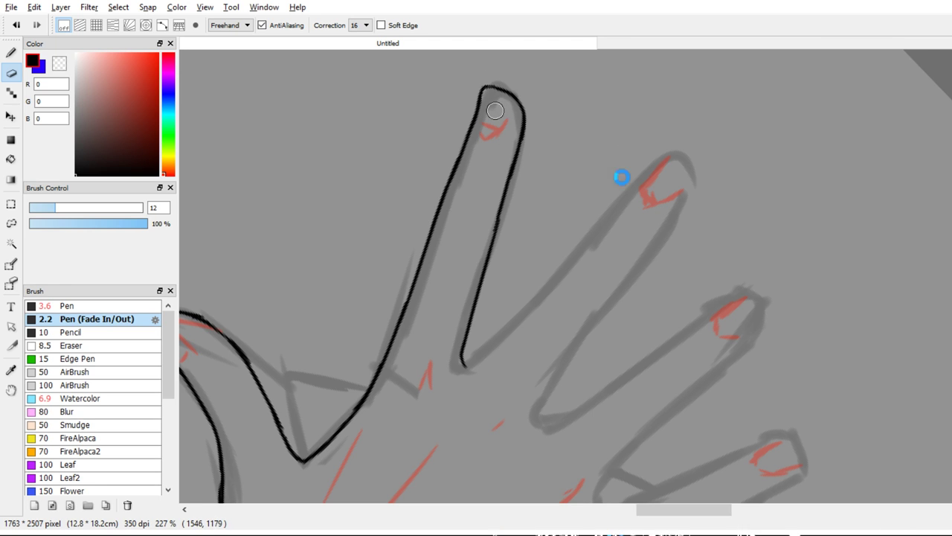
left_click_drag(514, 218, 489, 166)
key("b")
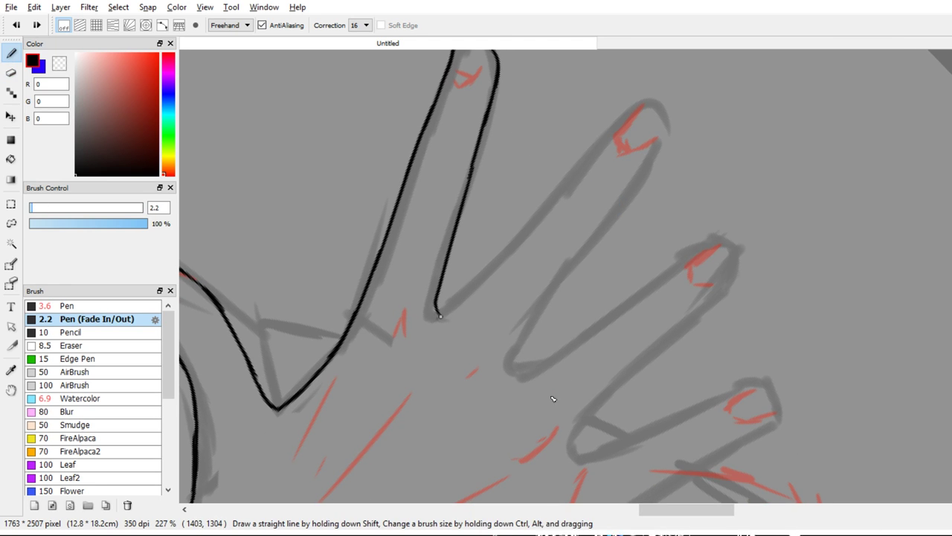
Ink the middle finger's outline from the gap beside the index finger, around the tip and back towards its base
mouse_move(437, 315)
left_mouse_down()
mouse_move(519, 236)
mouse_move(504, 254)
mouse_move(578, 156)
left_mouse_up()
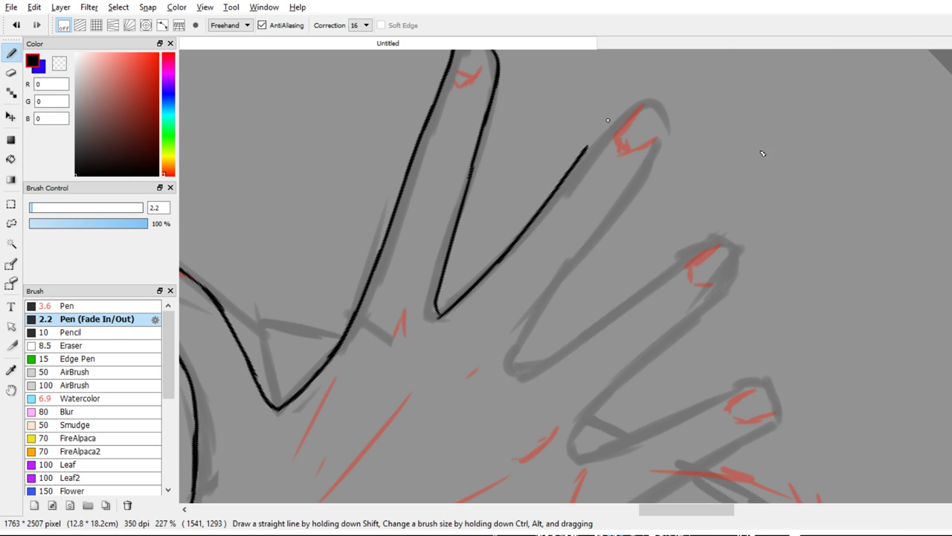
mouse_move(608, 120)
left_mouse_down()
mouse_move(644, 98)
mouse_move(657, 121)
mouse_move(619, 212)
mouse_move(570, 262)
left_mouse_up()
key("ctrl+z")
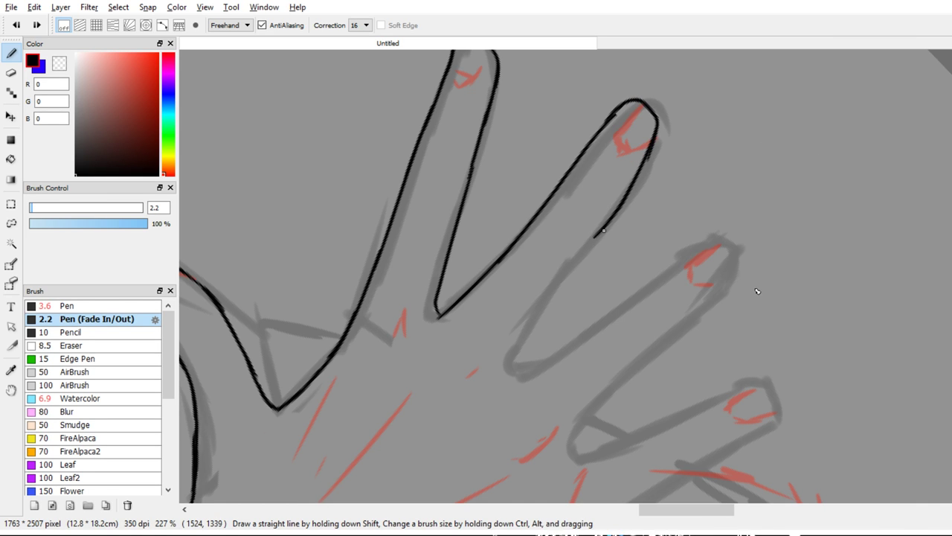
left_click_drag(603, 227, 526, 340)
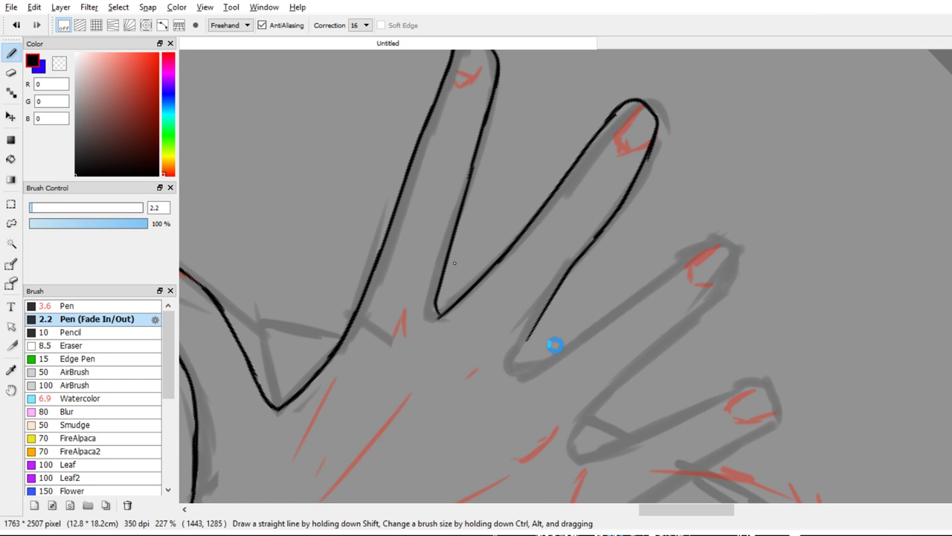
Finish the middle finger's lower edge and ink the rounded gap between the middle and ring fingers
mouse_move(575, 271)
left_mouse_down()
mouse_move(578, 258)
mouse_move(540, 277)
mouse_move(595, 203)
mouse_move(633, 176)
mouse_move(699, 210)
left_mouse_up()
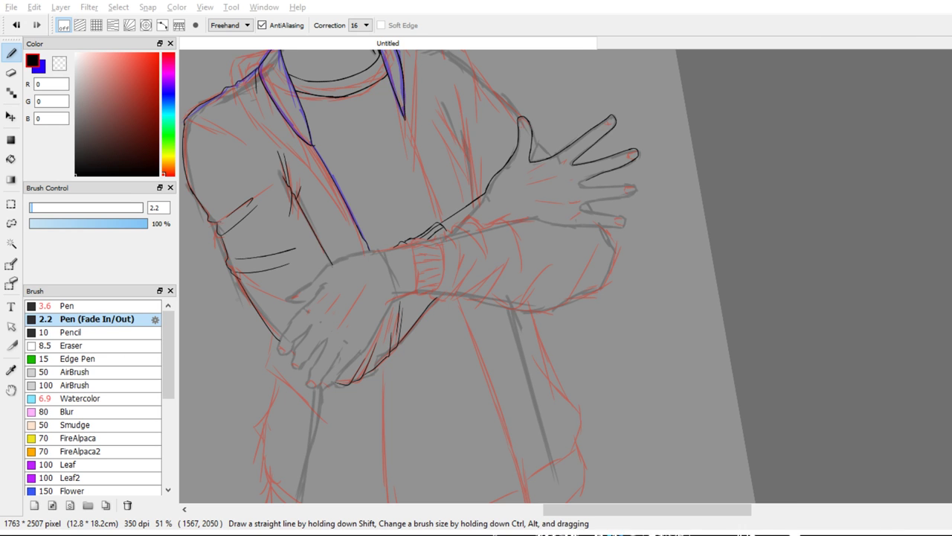
mouse_move(667, 222)
left_mouse_down()
mouse_move(701, 206)
mouse_move(650, 147)
mouse_move(652, 230)
mouse_move(603, 313)
left_mouse_up()
mouse_move(660, 315)
left_mouse_down()
mouse_move(570, 350)
mouse_move(590, 345)
left_mouse_up()
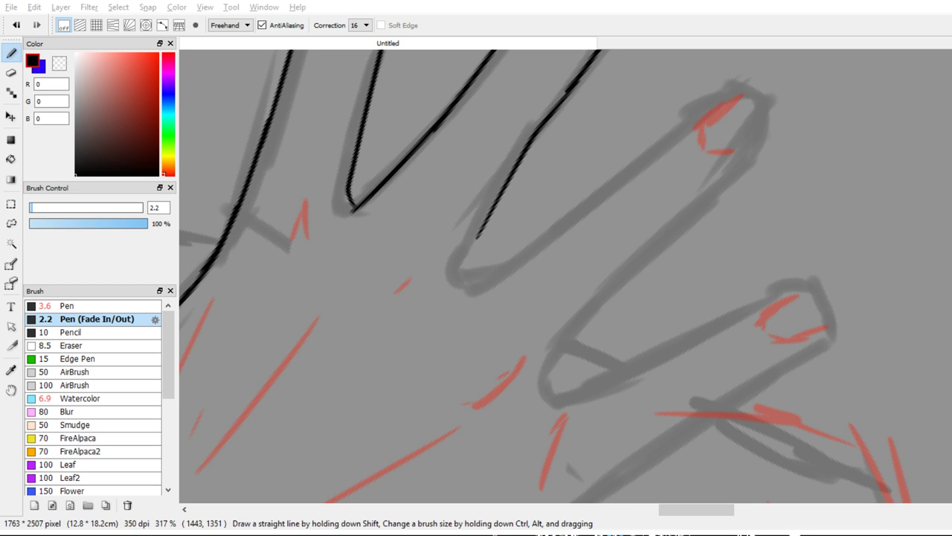
mouse_move(501, 197)
left_mouse_down()
mouse_move(461, 278)
mouse_move(420, 294)
mouse_move(494, 281)
mouse_move(515, 261)
left_mouse_up()
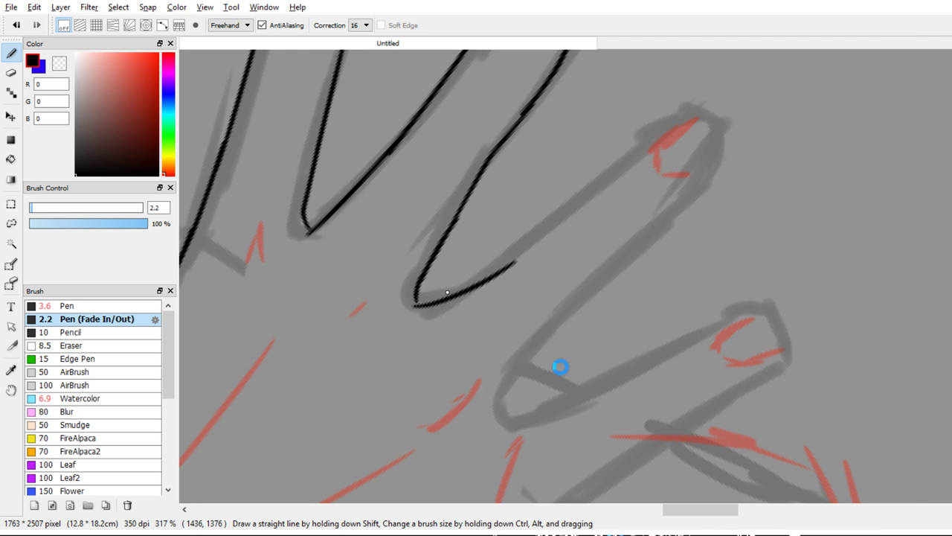
key("ctrl+z")
left_click_drag(416, 297, 442, 304)
Ink the ring finger's outline around its tip and down to the gap beside the little finger
mouse_move(537, 385)
left_mouse_down()
mouse_move(760, 239)
mouse_move(814, 183)
mouse_move(806, 193)
mouse_move(876, 151)
mouse_move(893, 186)
mouse_move(863, 220)
left_mouse_up()
mouse_move(706, 178)
left_mouse_down()
mouse_move(568, 314)
mouse_move(631, 232)
mouse_move(556, 301)
left_mouse_up()
key("ctrl+z")
mouse_move(716, 367)
left_mouse_down()
mouse_move(706, 392)
mouse_move(691, 377)
left_mouse_up()
key("ctrl+z")
key("e")
left_click_drag(713, 290, 652, 270)
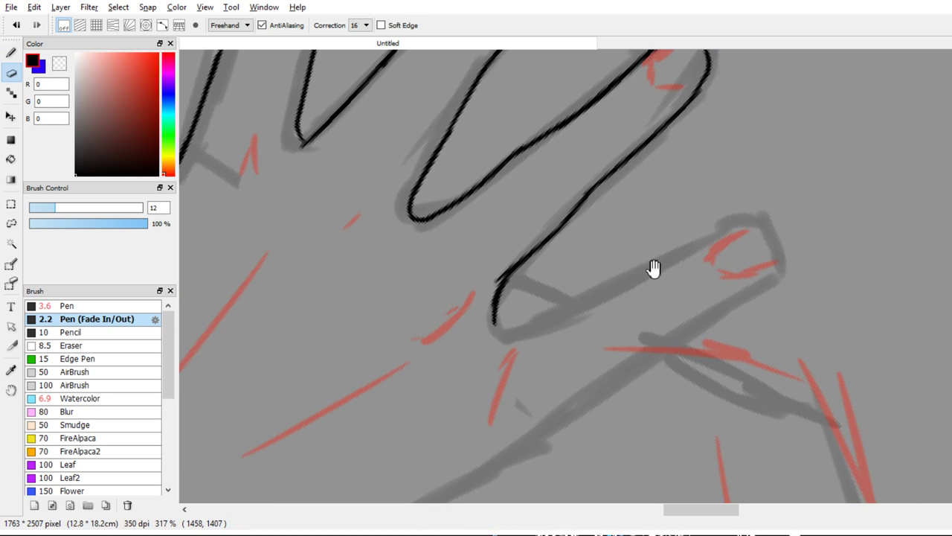
Ink the rounded gap and the little finger's outline around its tip, and erase the overlapping line at the fingertip
key("b")
left_click_drag(624, 398, 659, 411)
mouse_move(524, 326)
left_mouse_down()
mouse_move(751, 228)
mouse_move(744, 228)
mouse_move(774, 256)
mouse_move(771, 241)
mouse_move(774, 256)
mouse_move(726, 303)
left_mouse_up()
left_click_drag(878, 387, 945, 303)
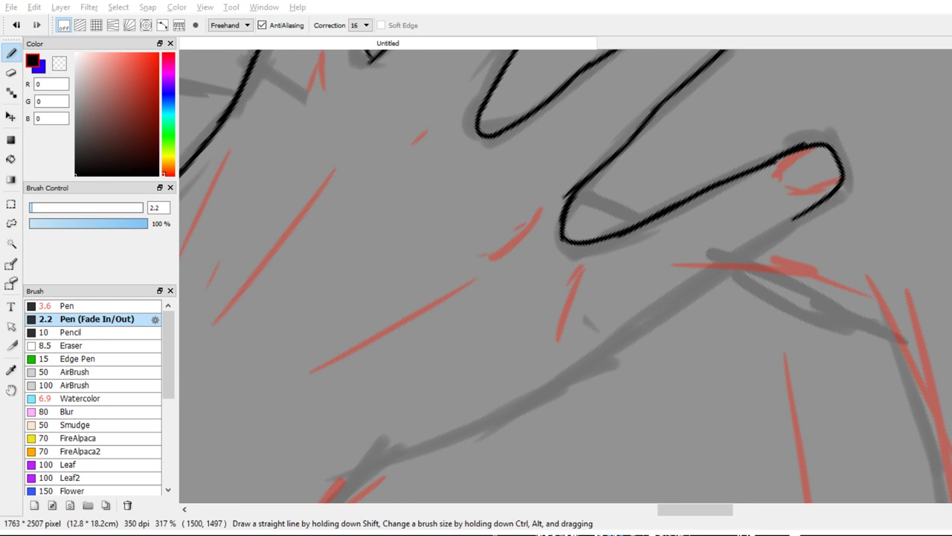
left_click_drag(768, 302, 705, 313)
key("e")
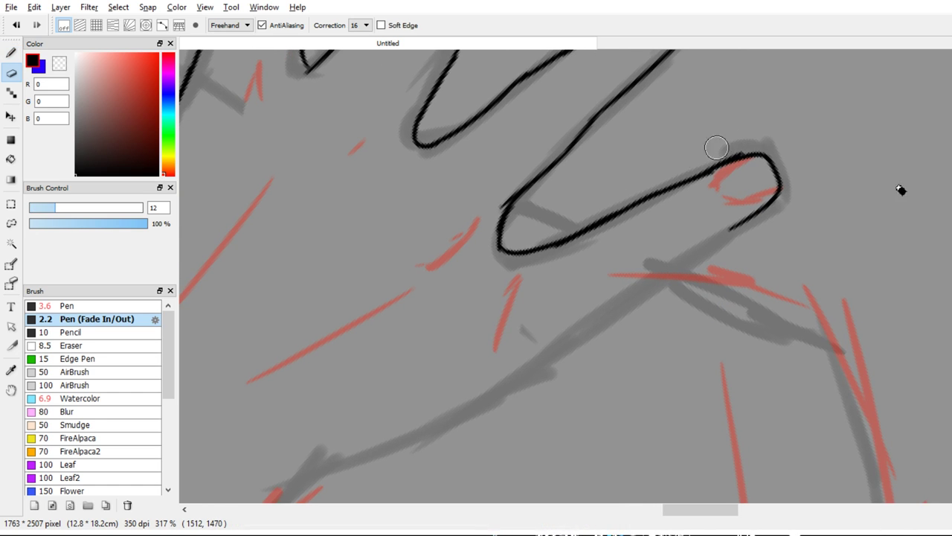
mouse_move(708, 153)
left_mouse_down()
mouse_move(761, 137)
mouse_move(736, 137)
mouse_move(737, 123)
left_mouse_up()
key("b")
left_click_drag(625, 235, 639, 219)
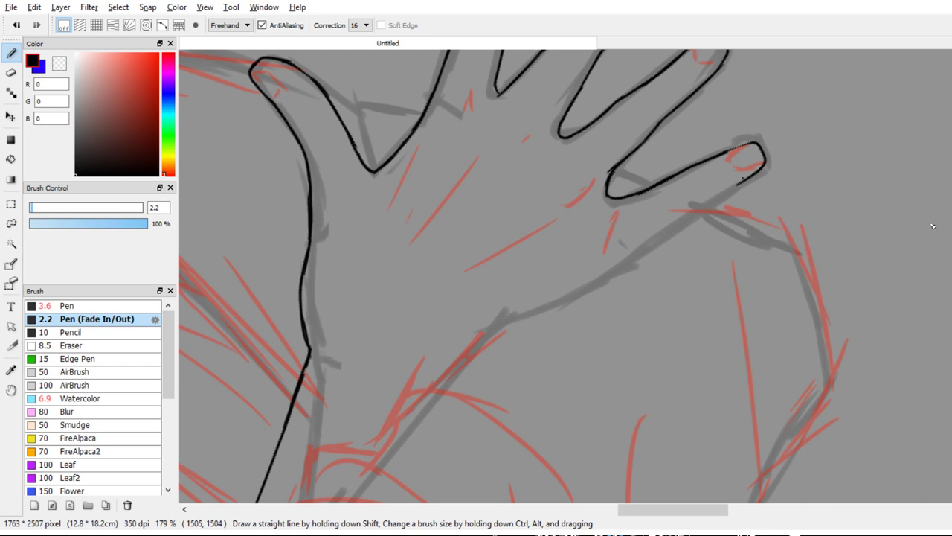
Ink the palm's outer edge from the little finger's lower side down to the wrist
left_click_drag(743, 178, 601, 270)
left_click_drag(762, 338, 856, 276)
left_click_drag(855, 275, 855, 283, "ctrl")
key("ctrl+z")
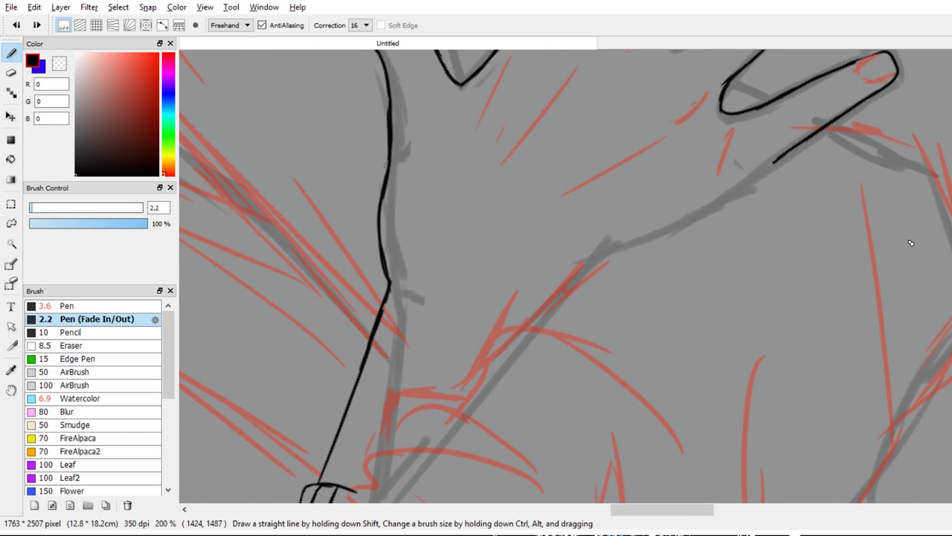
left_click_drag(777, 157, 605, 266)
scroll(826, 246, "down", 2)
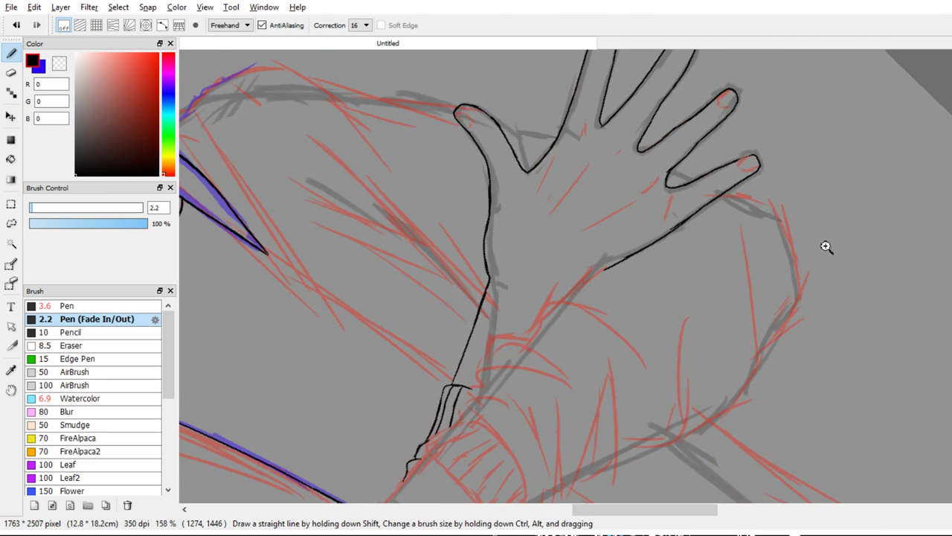
Extend the palm's outer edge slightly at the wrist and clean up the rough overlaps along it
scroll(826, 245, "down", 3)
scroll(863, 209, "up", 5)
key("e")
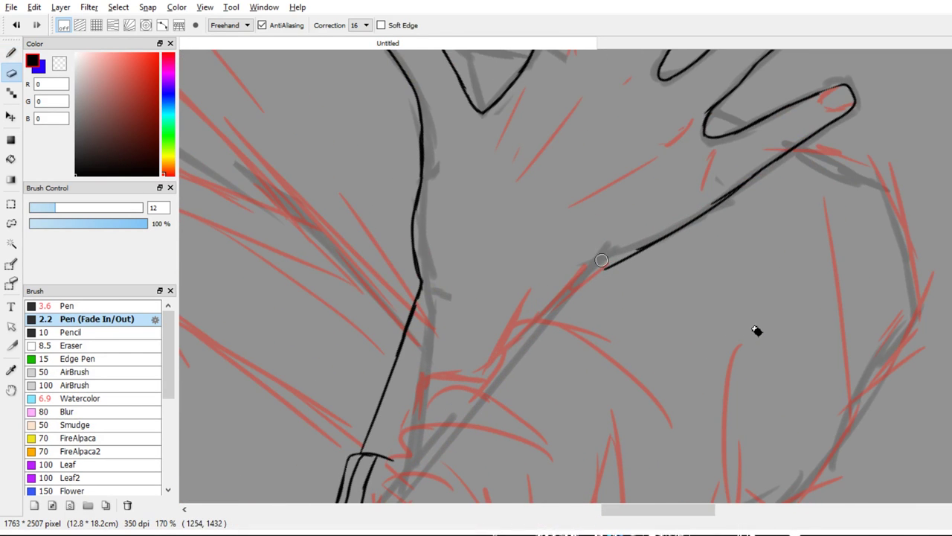
key("b")
left_click_drag(604, 267, 583, 275)
key("e")
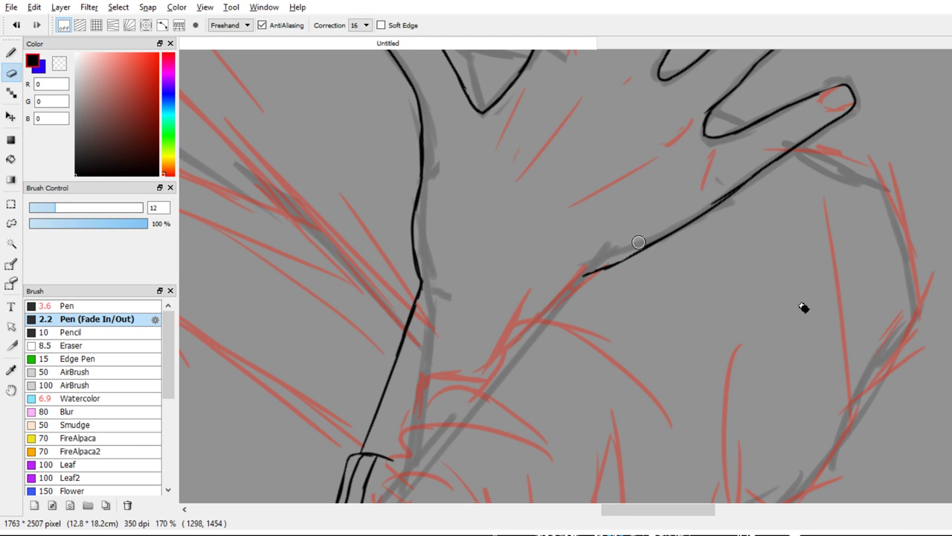
left_click_drag(684, 202, 585, 293)
key("b")
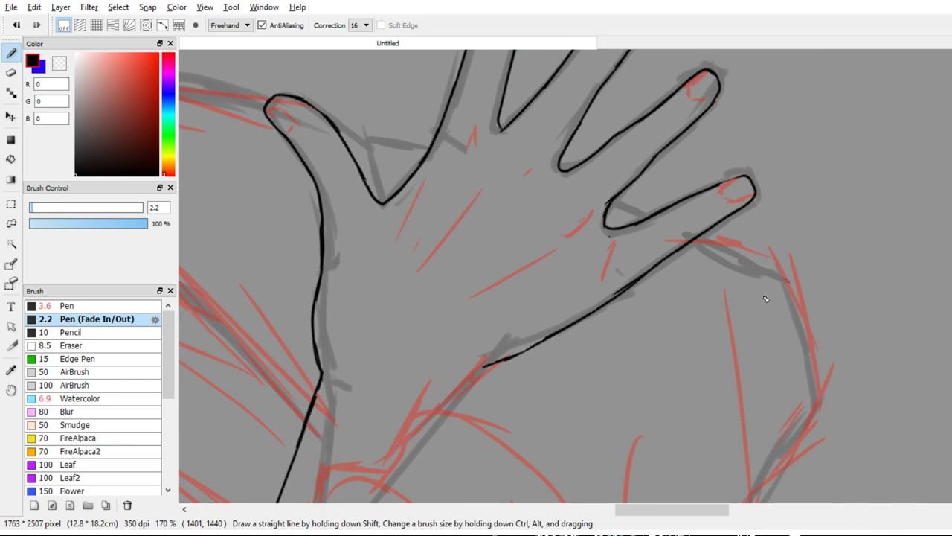
Ink short knuckle marks on the hand at the base of the index, middle, ring and little fingers
left_click_drag(577, 235, 562, 251)
left_click_drag(433, 122, 481, 217)
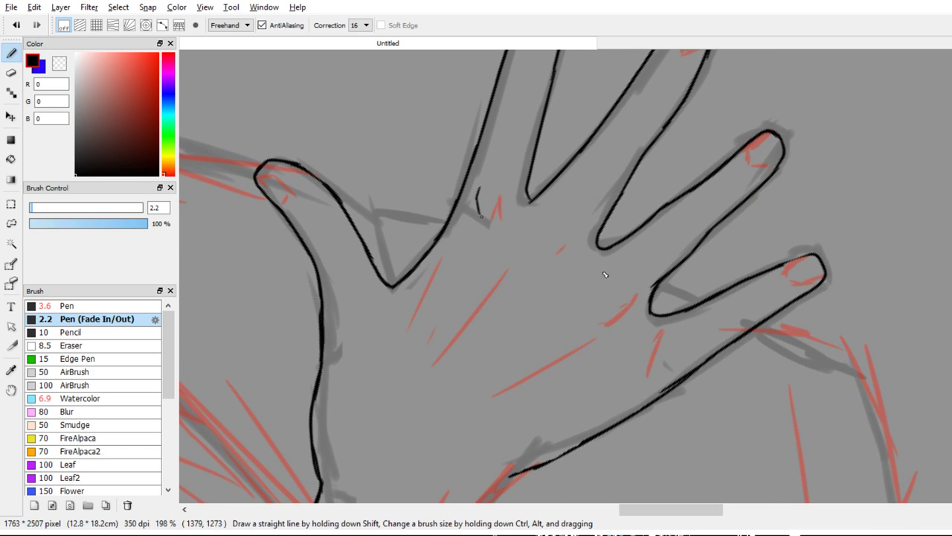
left_click_drag(543, 224, 534, 243)
left_click_drag(615, 269, 594, 289)
left_click_drag(662, 344, 653, 356)
Try inking the long tendon lines across the hand below the knuckle marks, and undo them
left_click_drag(443, 276, 411, 328)
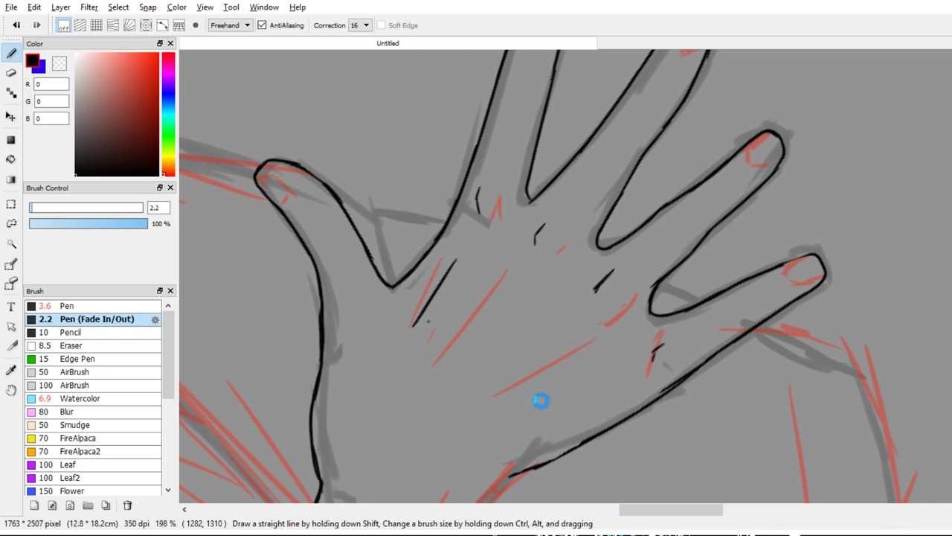
key("ctrl+z")
left_click_drag(441, 264, 410, 328)
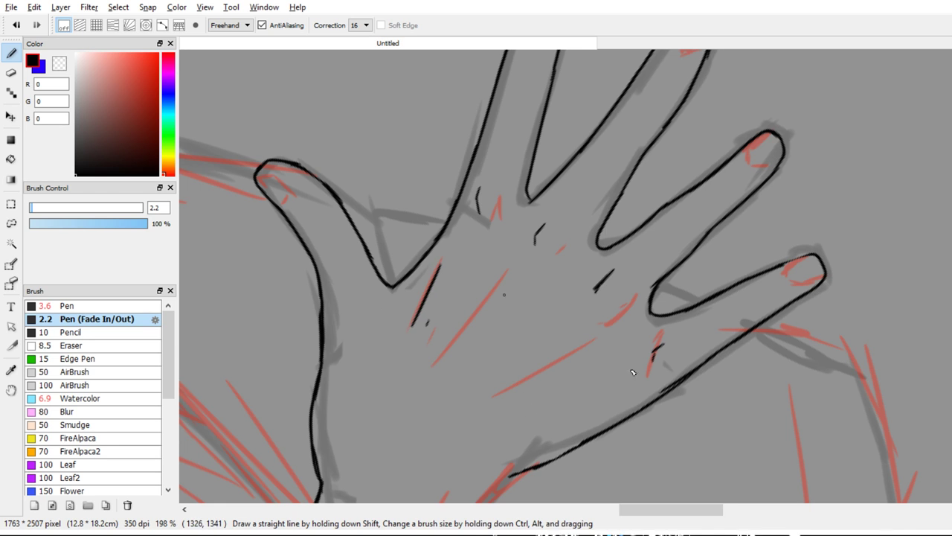
left_click_drag(503, 281, 459, 342)
mouse_move(504, 398)
left_mouse_down()
mouse_move(584, 352)
mouse_move(604, 245)
left_mouse_up()
left_click_drag(538, 320, 544, 333)
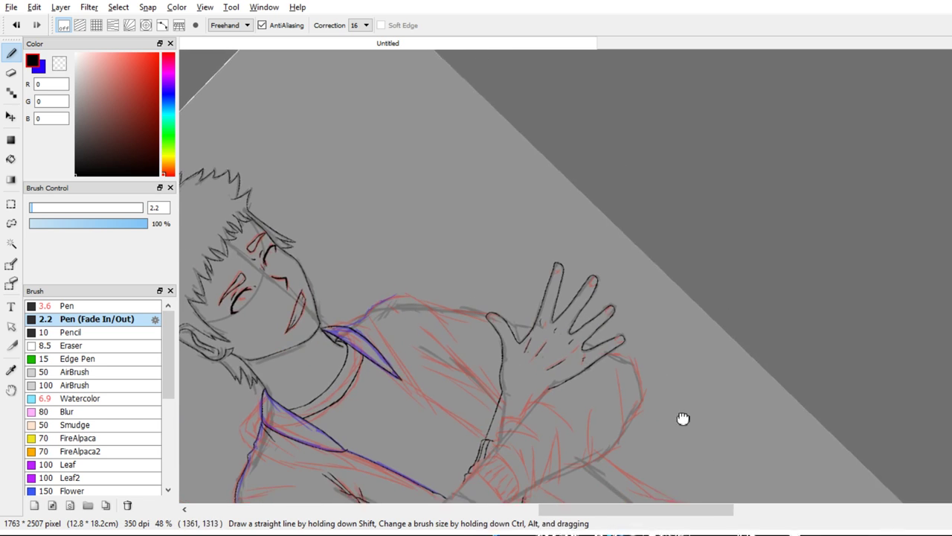
scroll(683, 419, "up", 3)
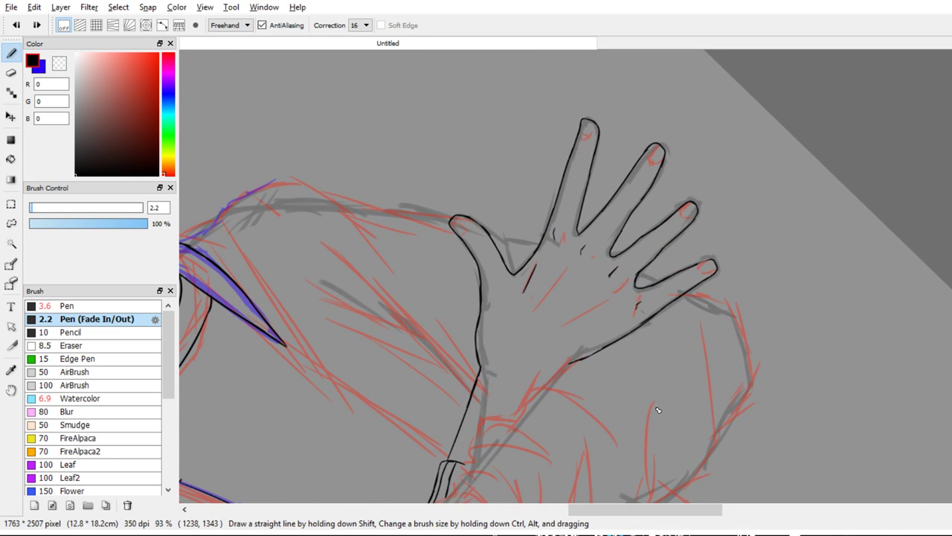
key("ctrl+z")
Ink the wrist's edge from the palm down to the sleeve, along with the sleeve's first rounded fold
mouse_move(600, 399)
left_mouse_down()
mouse_move(625, 320)
mouse_move(674, 276)
mouse_move(893, 409)
mouse_move(838, 402)
mouse_move(721, 317)
mouse_move(780, 278)
mouse_move(736, 438)
mouse_move(633, 405)
left_mouse_up()
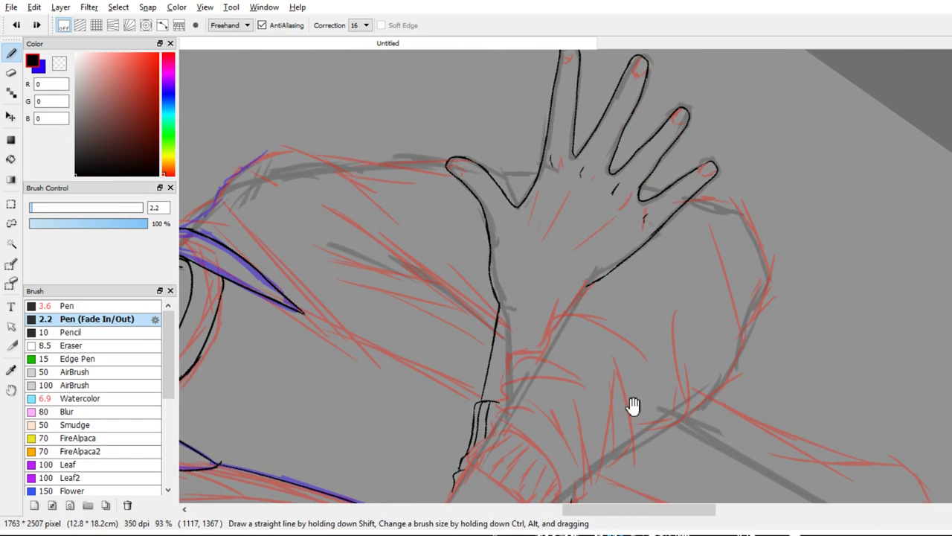
scroll(701, 340, "up", 2)
scroll(706, 329, "up", 2)
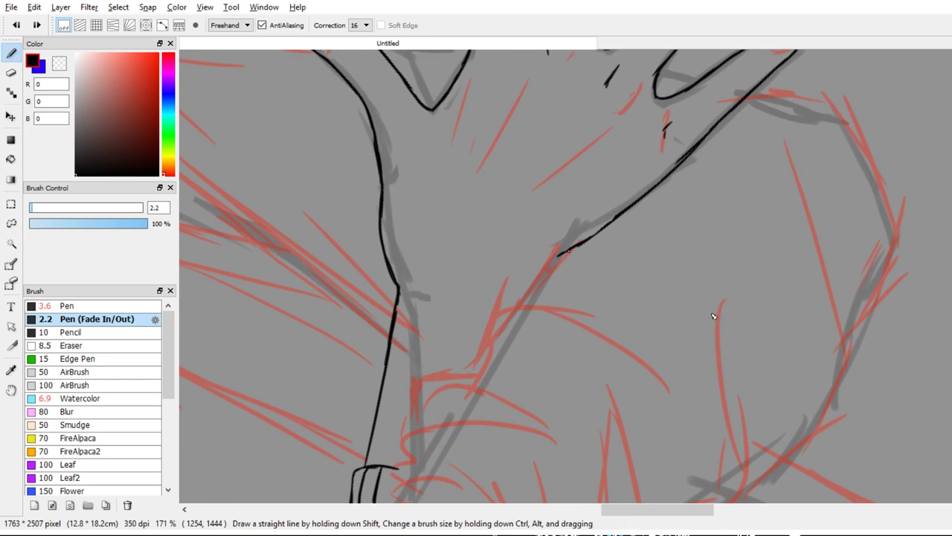
mouse_move(569, 250)
left_mouse_down()
mouse_move(495, 316)
mouse_move(482, 365)
left_mouse_up()
mouse_move(494, 315)
left_mouse_down()
mouse_move(522, 299)
mouse_move(569, 319)
mouse_move(612, 347)
left_mouse_up()
mouse_move(737, 435)
left_mouse_down()
mouse_move(719, 408)
mouse_move(725, 300)
mouse_move(734, 429)
left_mouse_up()
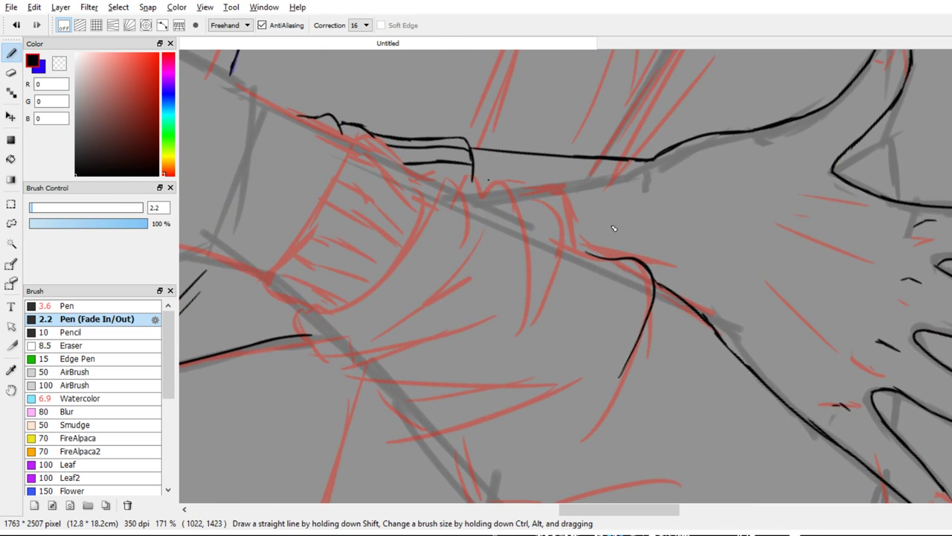
Ink the remaining rounded folds of the bunched sleeve across the wrist and join them to the first fold
mouse_move(517, 202)
left_mouse_down()
mouse_move(559, 232)
mouse_move(523, 333)
left_mouse_up()
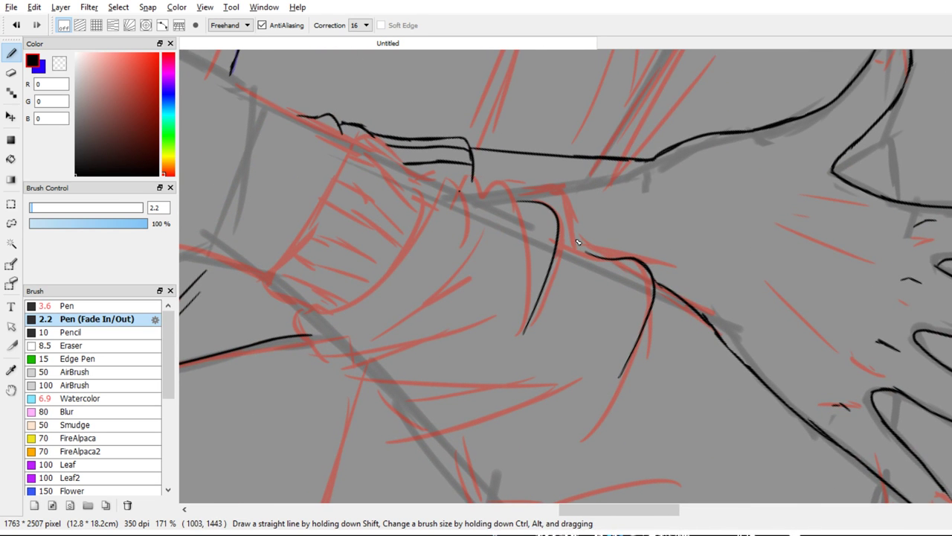
mouse_move(459, 191)
left_mouse_down()
mouse_move(486, 211)
mouse_move(489, 188)
mouse_move(508, 191)
mouse_move(522, 308)
left_mouse_up()
left_click_drag(512, 250, 535, 289)
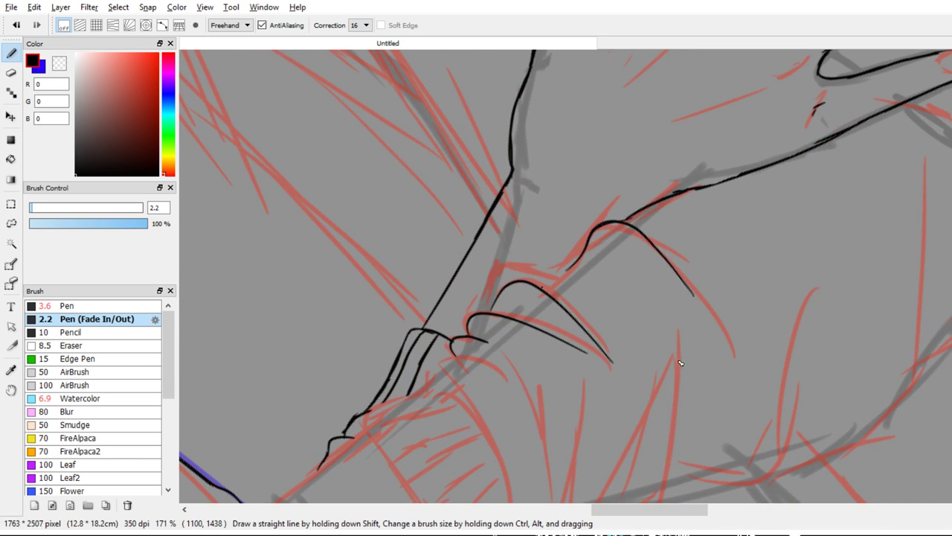
left_click_drag(680, 362, 728, 331)
left_click_drag(722, 385, 683, 232)
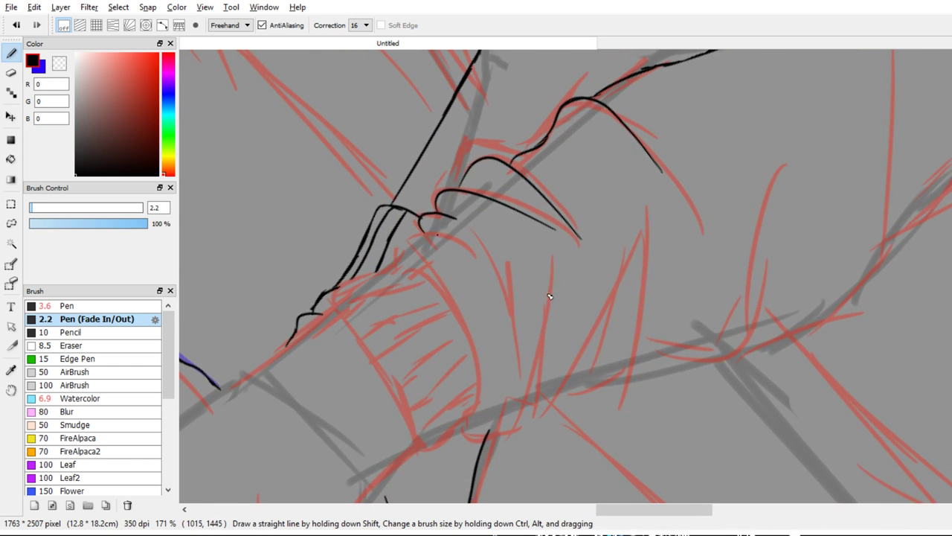
Ink the sleeve's curved seam along the ribbed cuff, its rounded lower end, and the long narrow folds beside it
mouse_move(464, 248)
left_mouse_down()
mouse_move(423, 230)
mouse_move(413, 255)
mouse_move(465, 315)
mouse_move(478, 372)
left_mouse_up()
mouse_move(471, 372)
left_mouse_down()
mouse_move(474, 325)
mouse_move(476, 374)
mouse_move(463, 388)
mouse_move(481, 400)
mouse_move(500, 368)
mouse_move(501, 379)
mouse_move(504, 301)
left_mouse_up()
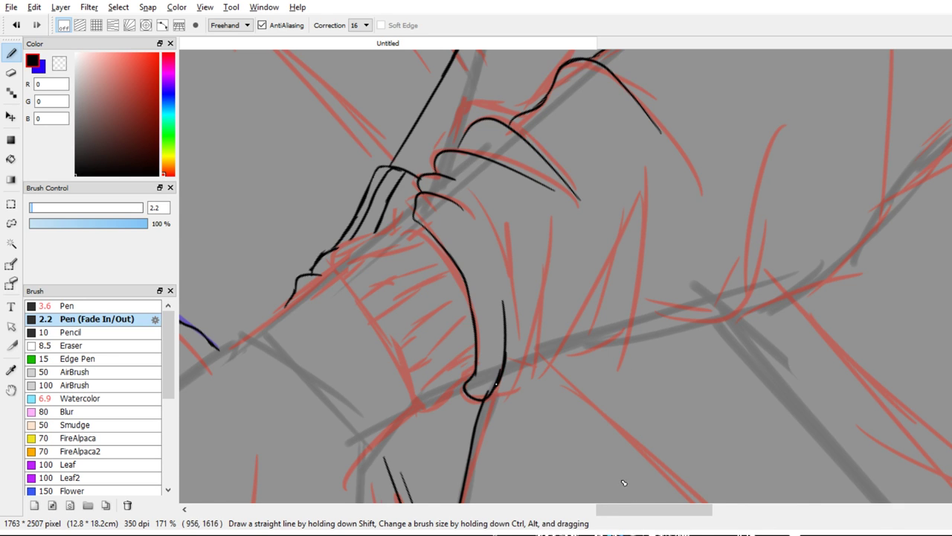
mouse_move(497, 385)
left_mouse_down()
mouse_move(521, 365)
mouse_move(539, 216)
left_mouse_up()
mouse_move(468, 193)
left_mouse_down()
mouse_move(522, 305)
mouse_move(520, 245)
left_mouse_up()
left_click_drag(526, 360, 569, 241)
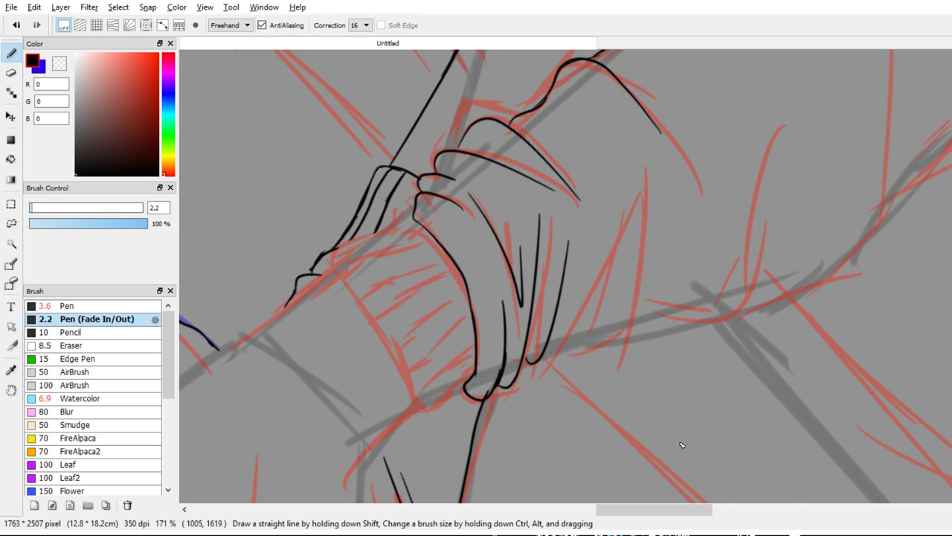
mouse_move(546, 361)
left_mouse_down()
mouse_move(564, 354)
mouse_move(606, 241)
left_mouse_up()
left_click_drag(754, 350, 723, 383)
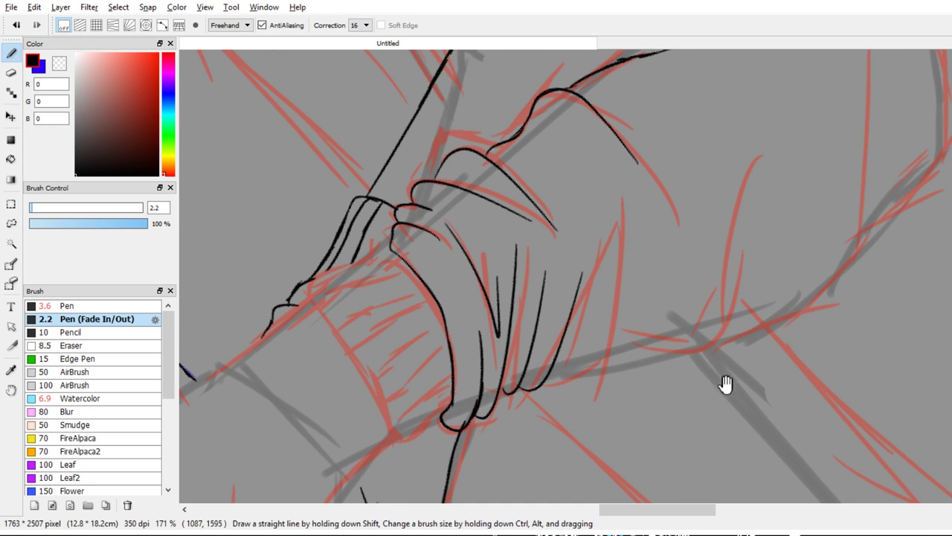
key("ctrl+z")
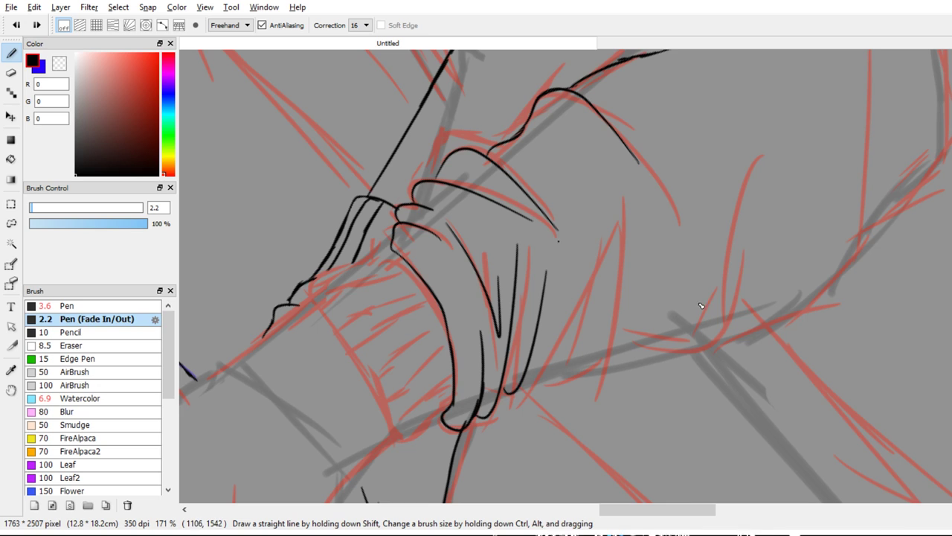
Ink the scalloped lower edge of the bunched sleeve with the long folds rising from it
mouse_move(558, 240)
left_mouse_down()
mouse_move(563, 334)
mouse_move(540, 382)
mouse_move(597, 372)
mouse_move(613, 349)
mouse_move(619, 216)
left_mouse_up()
left_click_drag(615, 325, 541, 340)
mouse_move(682, 457)
left_mouse_down()
mouse_move(732, 459)
mouse_move(745, 379)
left_mouse_up()
left_click_drag(700, 287, 691, 225)
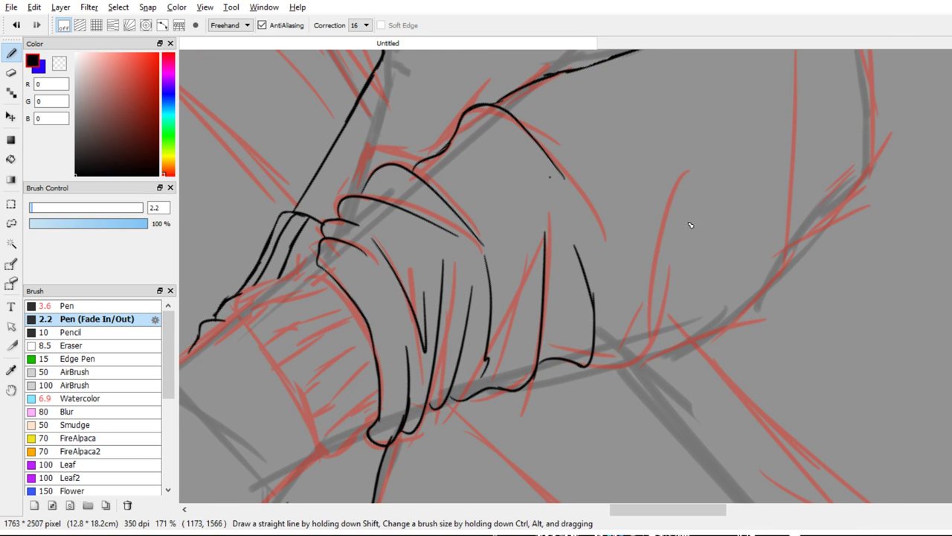
Ink a short crease on the forearm, and continue the sleeve's lower edge with two long folds rising from it
left_click_drag(588, 189, 654, 239)
mouse_move(675, 277)
left_mouse_down()
mouse_move(629, 297)
mouse_move(620, 288)
left_mouse_up()
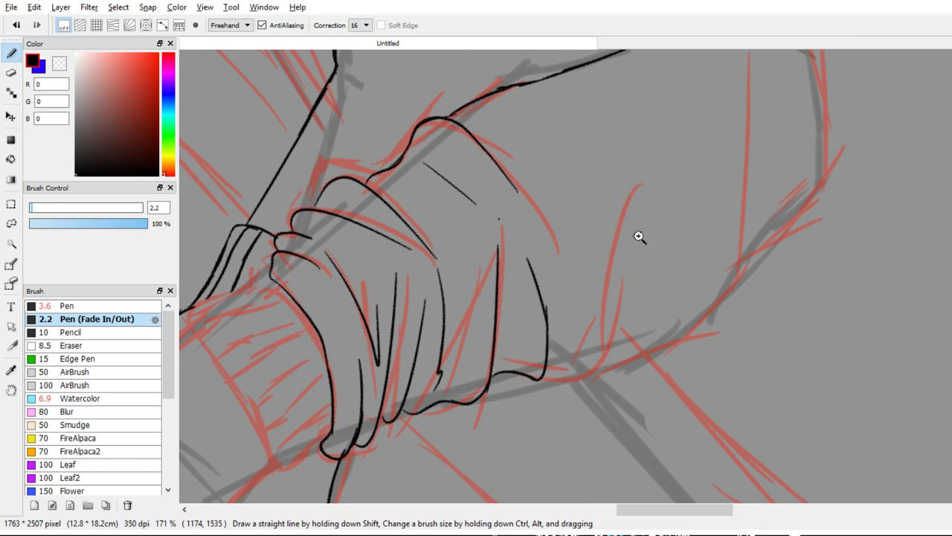
left_click_drag(640, 237, 669, 145)
scroll(670, 145, "up", 5)
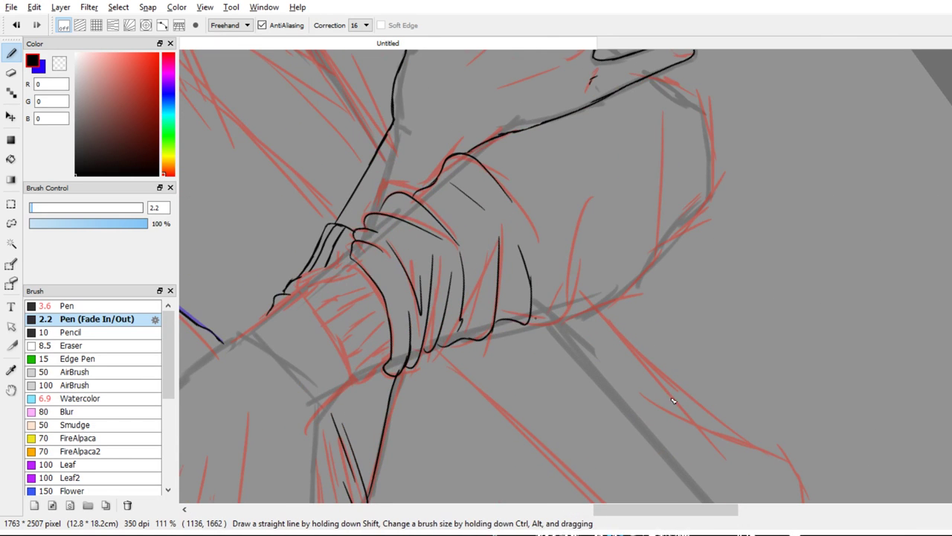
key("ctrl+z")
left_click_drag(703, 390, 716, 324)
mouse_move(721, 283)
left_mouse_down()
mouse_move(717, 364)
mouse_move(762, 373)
mouse_move(777, 287)
left_mouse_up()
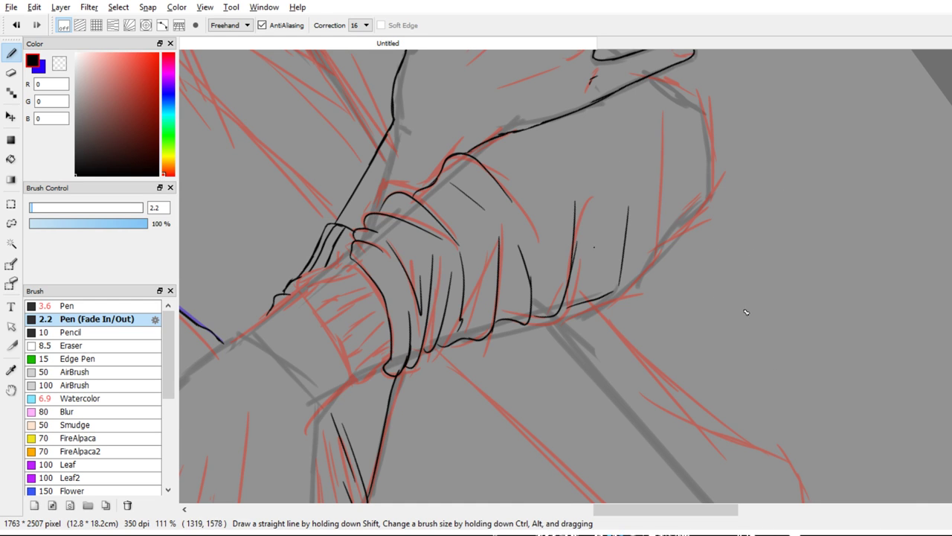
Tidy the join on the sleeve's lower edge, and ink the long curved fold and short crease below the palm
mouse_move(734, 374)
left_mouse_down()
mouse_move(718, 389)
mouse_move(731, 388)
left_mouse_up()
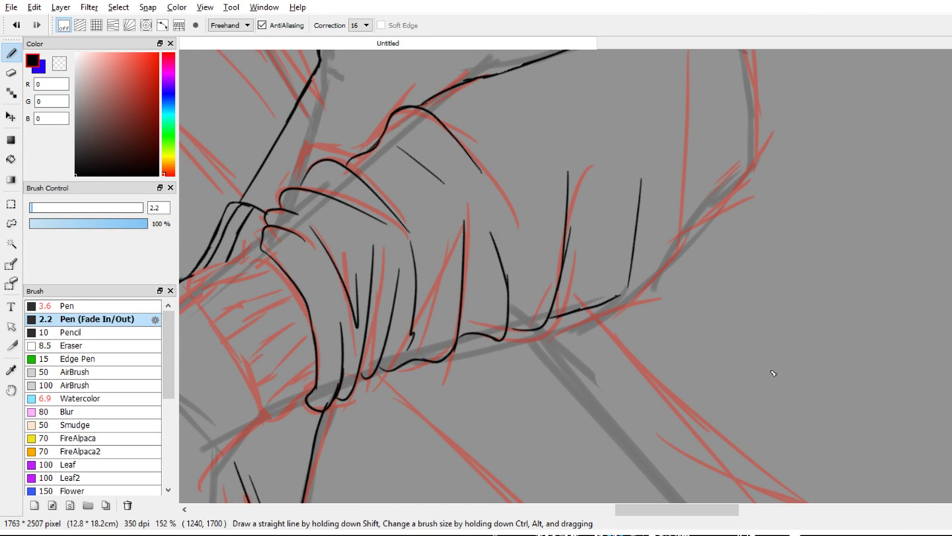
key("e")
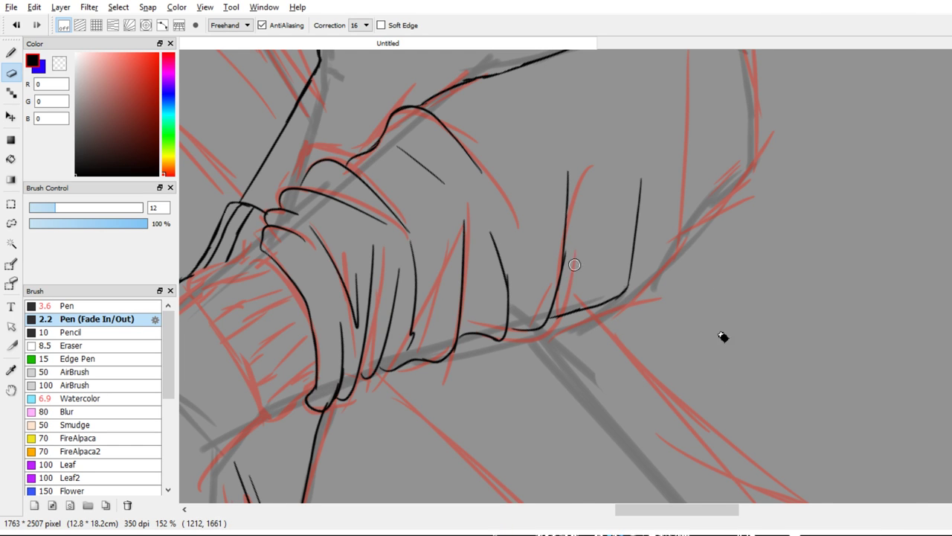
left_click_drag(722, 336, 663, 379)
key("p")
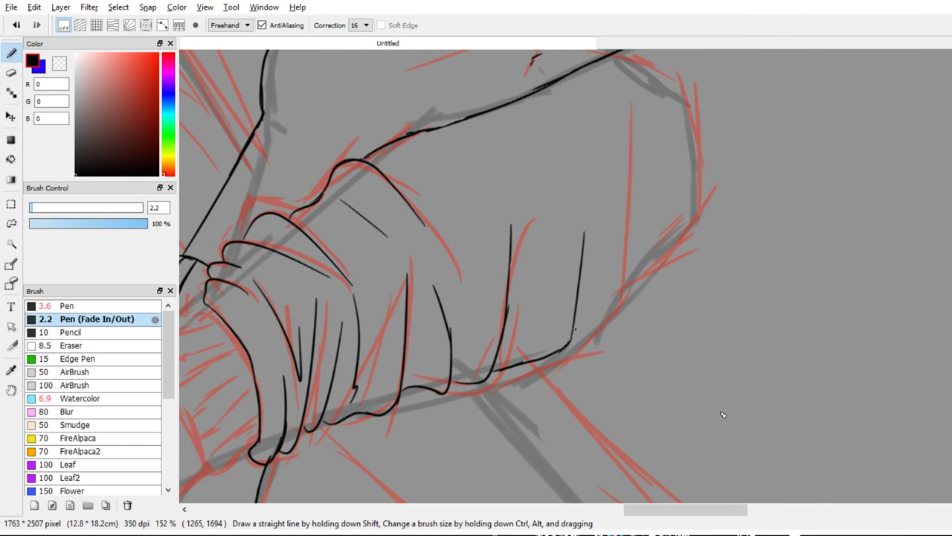
scroll(573, 230, "up", 2)
mouse_move(421, 185)
left_mouse_down()
mouse_move(502, 197)
mouse_move(575, 246)
left_mouse_up()
left_click_drag(504, 178, 542, 197)
Extend the sleeve's lower edge toward the elbow and ink another long fold rising from it
left_click_drag(697, 232, 714, 170)
scroll(714, 169, "down", 5)
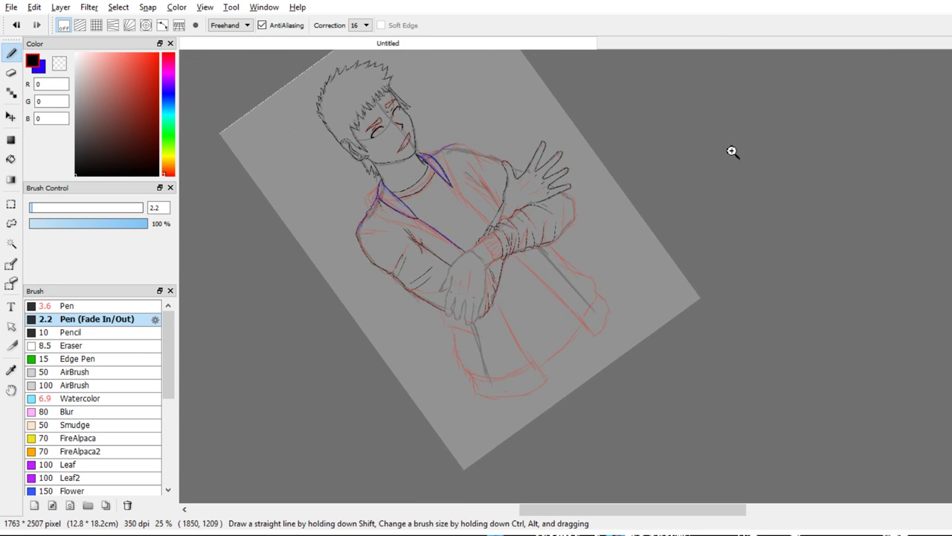
scroll(660, 319, "up", 5)
left_click_drag(642, 294, 633, 288)
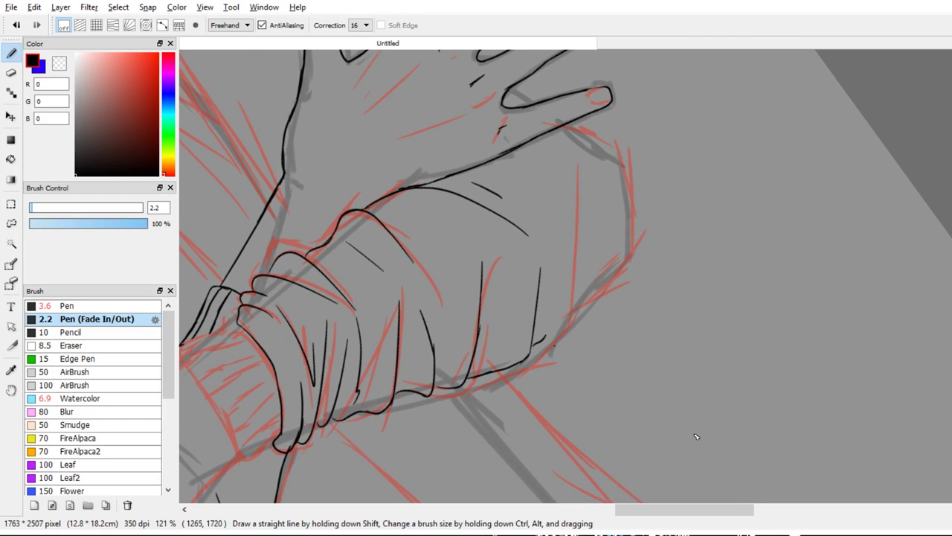
left_click_drag(571, 271, 556, 324)
left_click_drag(573, 214, 572, 306)
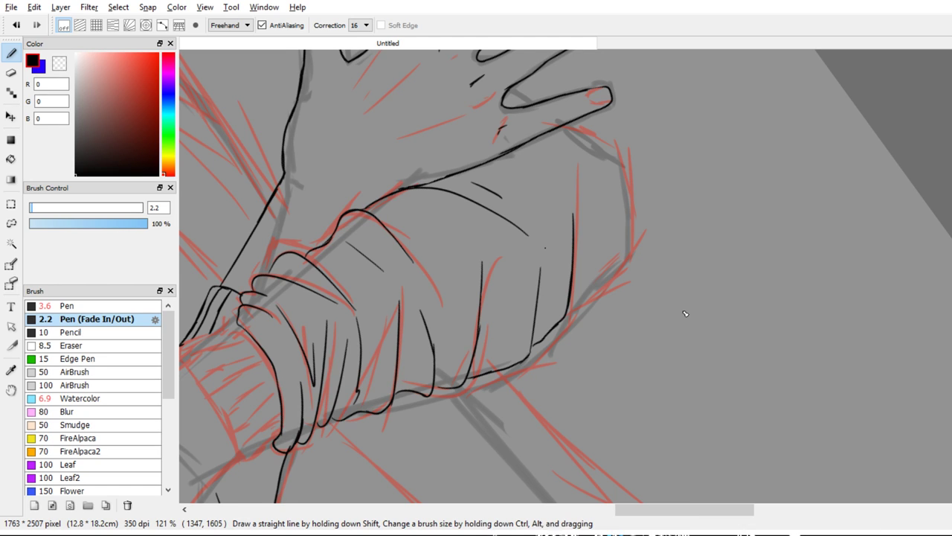
Ink the next section of the sleeve's lower edge near the elbow with its short fold, and erase the overlapping stub
left_click_drag(754, 312, 715, 322)
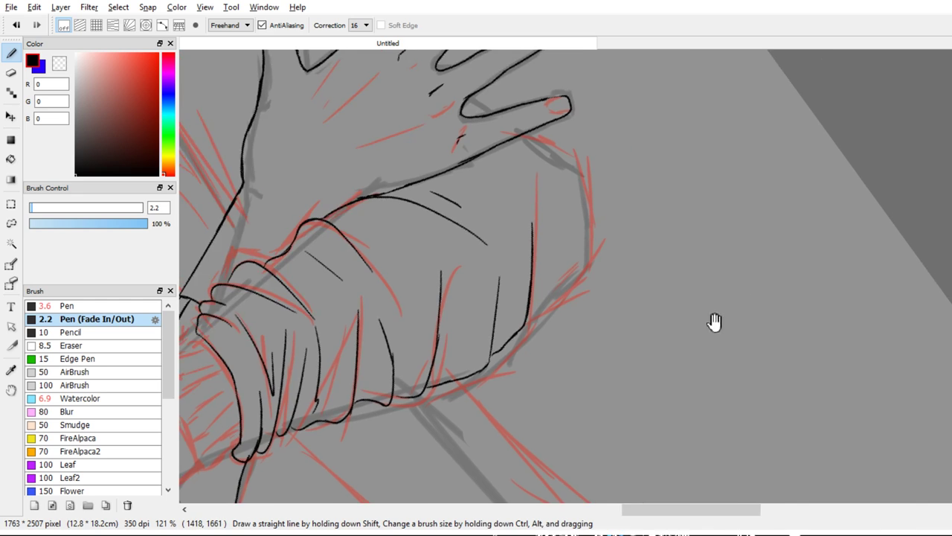
scroll(650, 391, "up", 2)
left_click_drag(497, 354, 565, 253)
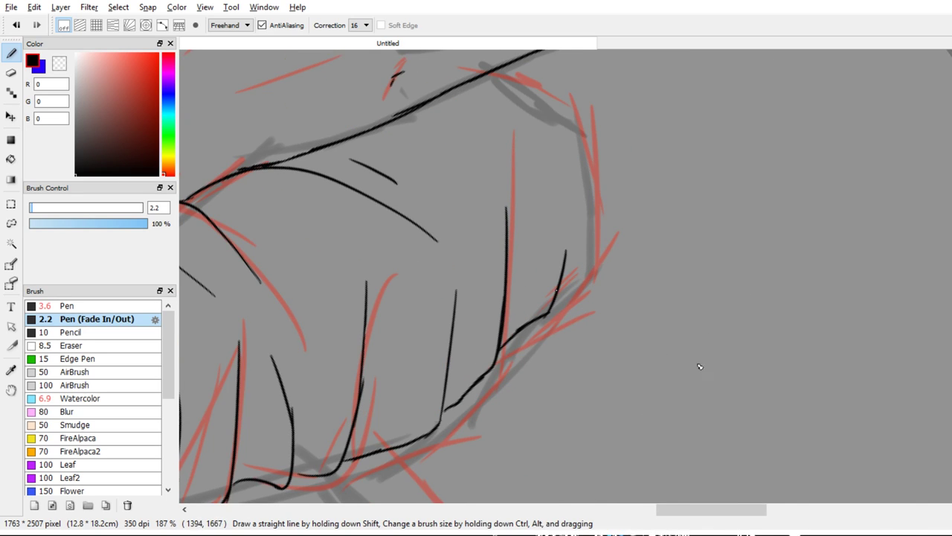
left_click_drag(556, 219, 563, 282)
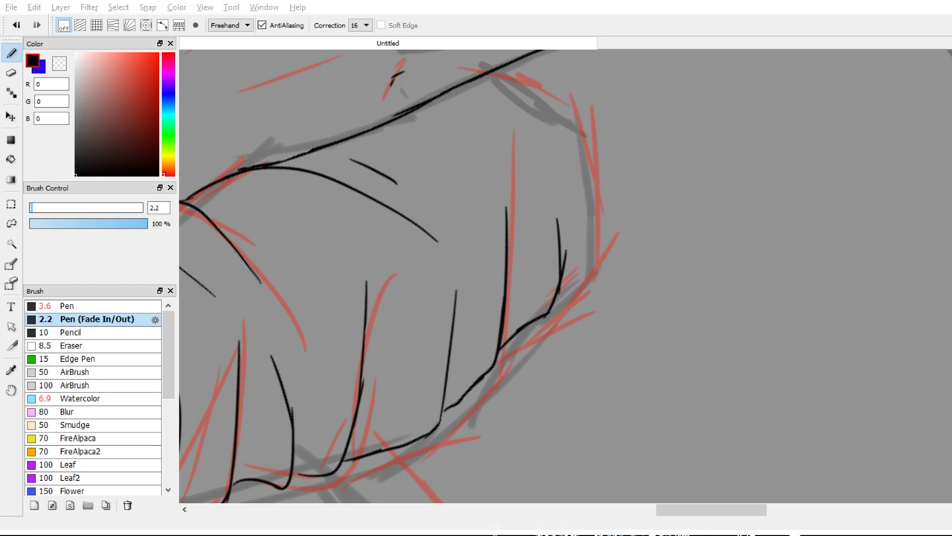
left_click_drag(462, 259, 431, 270)
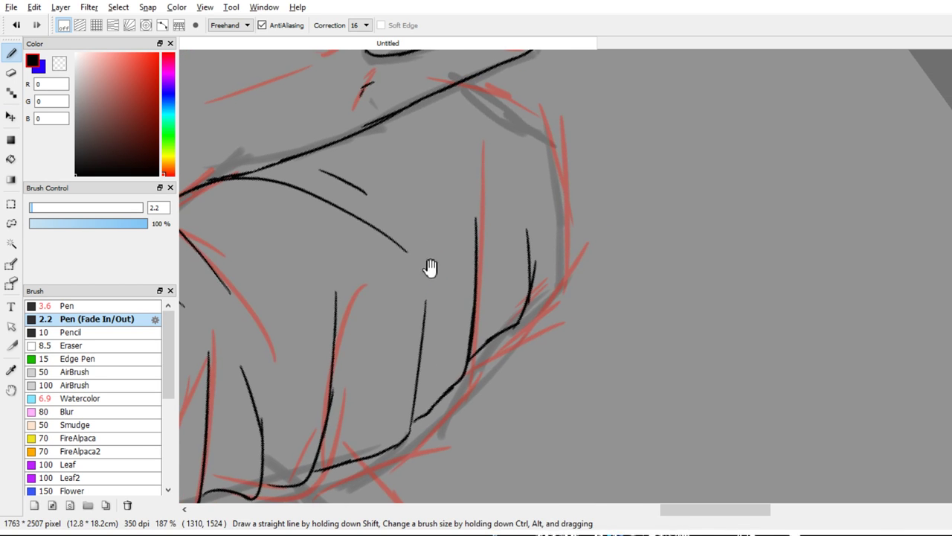
key("e")
key("b")
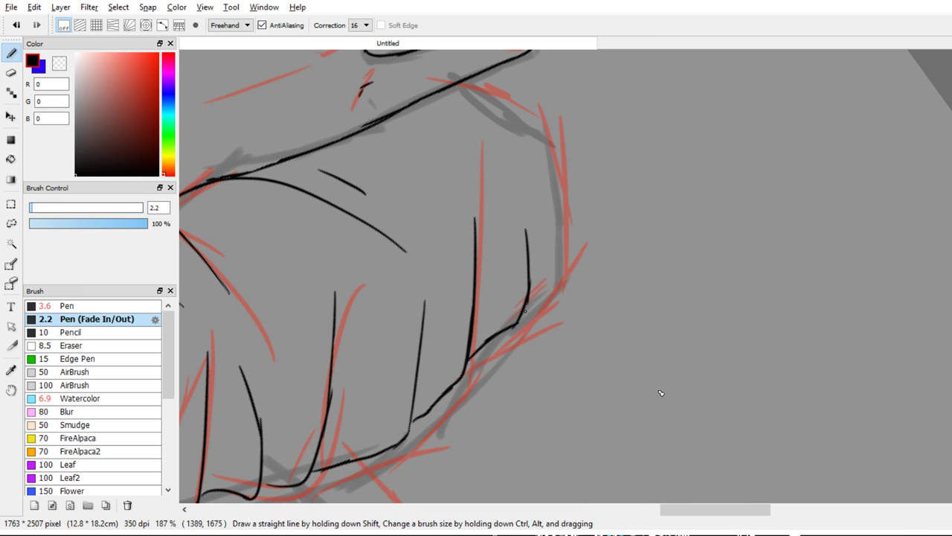
Ink the elbow's outer contour up to the palm edge beneath the little finger, and erase the overlapping line end
left_click_drag(531, 302, 561, 235)
left_click_drag(557, 270, 563, 176)
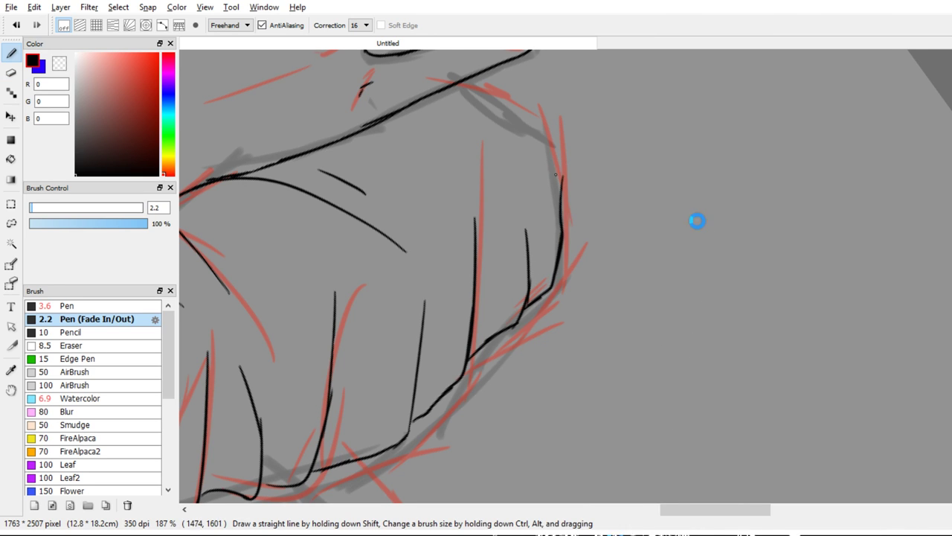
mouse_move(495, 82)
left_mouse_down()
mouse_move(503, 170)
mouse_move(551, 219)
mouse_move(563, 275)
left_mouse_up()
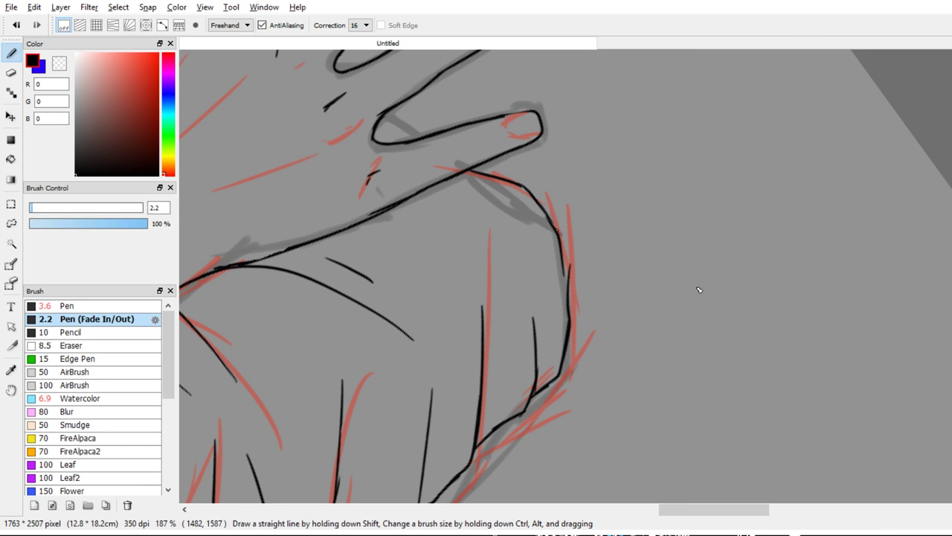
key("ctrl+z")
left_click_drag(550, 222, 570, 312)
key("e")
mouse_move(573, 260)
left_mouse_down()
mouse_move(576, 329)
mouse_move(576, 263)
left_mouse_up()
left_click_drag(687, 405, 755, 369)
left_click_drag(665, 367, 712, 370)
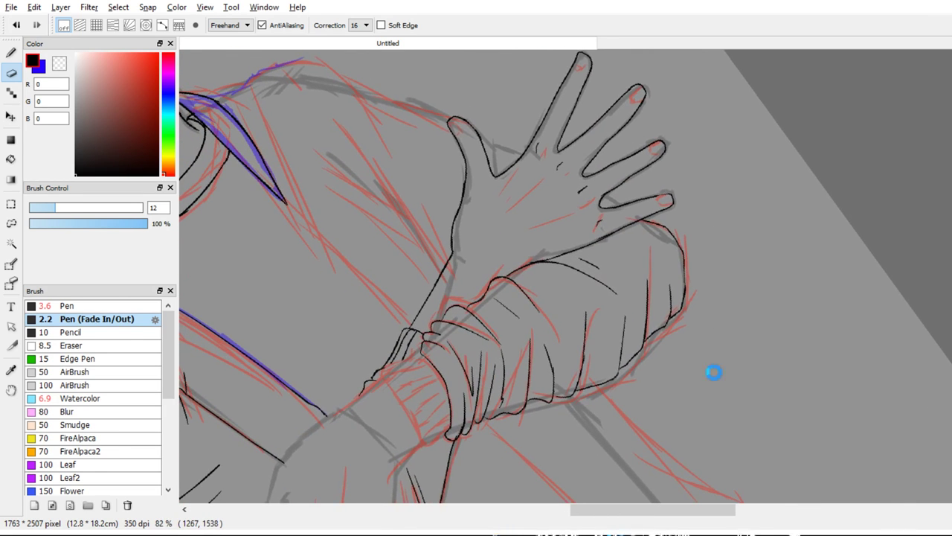
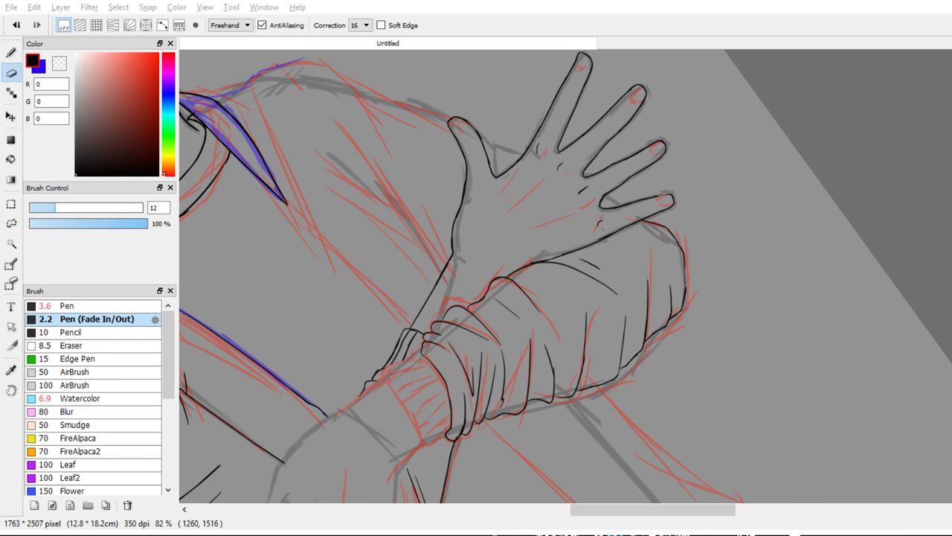
Ink the upper edge of the ribbed cuff from the rolled sleeve down to the cuff's outer corner
mouse_move(716, 236)
left_mouse_down()
mouse_move(749, 306)
mouse_move(755, 194)
mouse_move(908, 194)
mouse_move(782, 235)
mouse_move(795, 247)
mouse_move(753, 312)
mouse_move(771, 287)
mouse_move(708, 298)
mouse_move(729, 234)
mouse_move(684, 288)
left_mouse_up()
key("b")
left_click(650, 307, "ctrl")
scroll(674, 247, "up", 1)
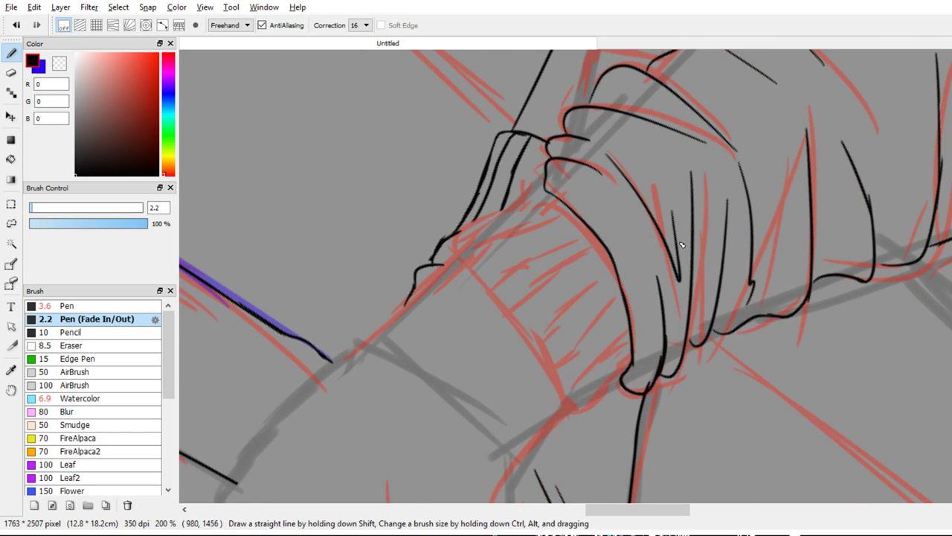
left_click_drag(507, 214, 473, 227)
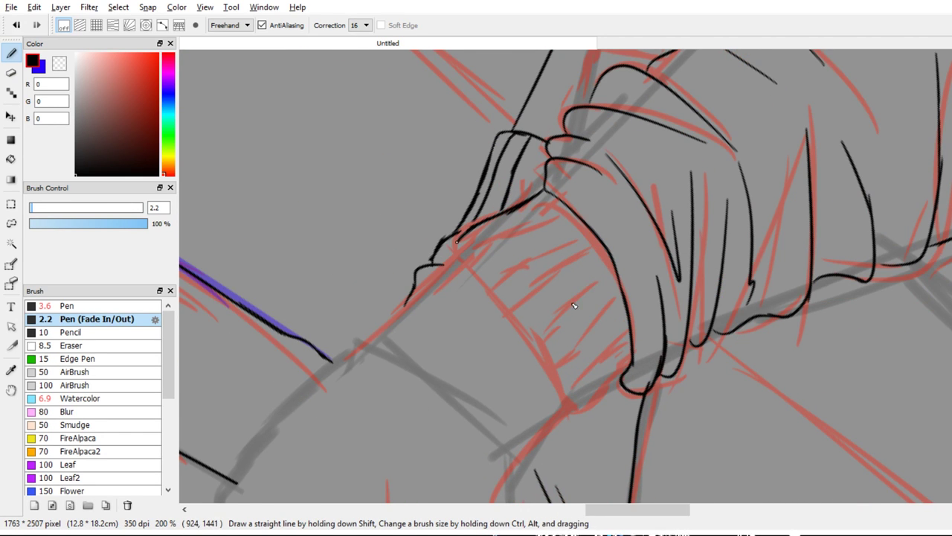
left_click_drag(449, 257, 446, 263)
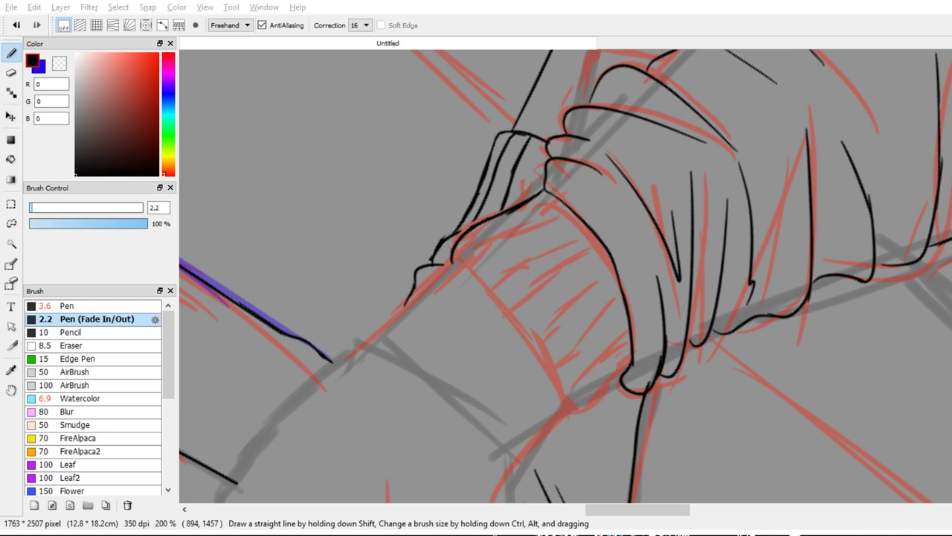
key("alt+Tab")
left_click_drag(454, 259, 499, 301)
key("ctrl+z")
left_click_drag(458, 262, 527, 339)
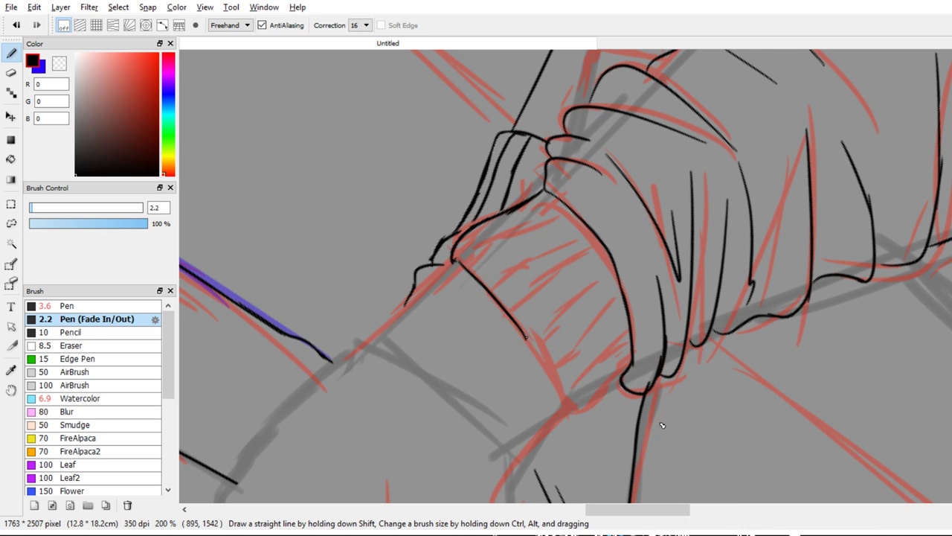
key("ctrl+z")
scroll(474, 270, "down", 3)
scroll(469, 265, "up", 2)
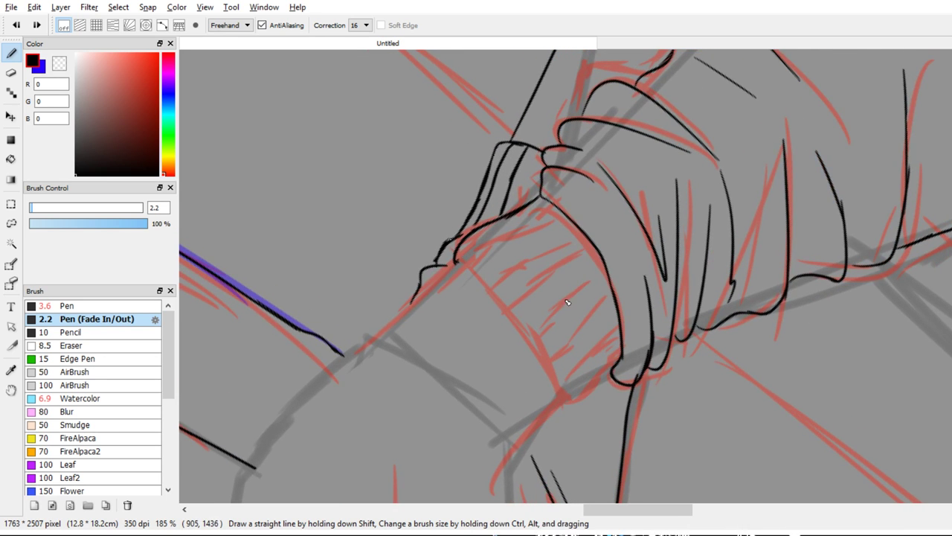
Ink the cuff's opening edge and its lower edge back to the sleeve, and erase the rough overlapping line parts
key("e")
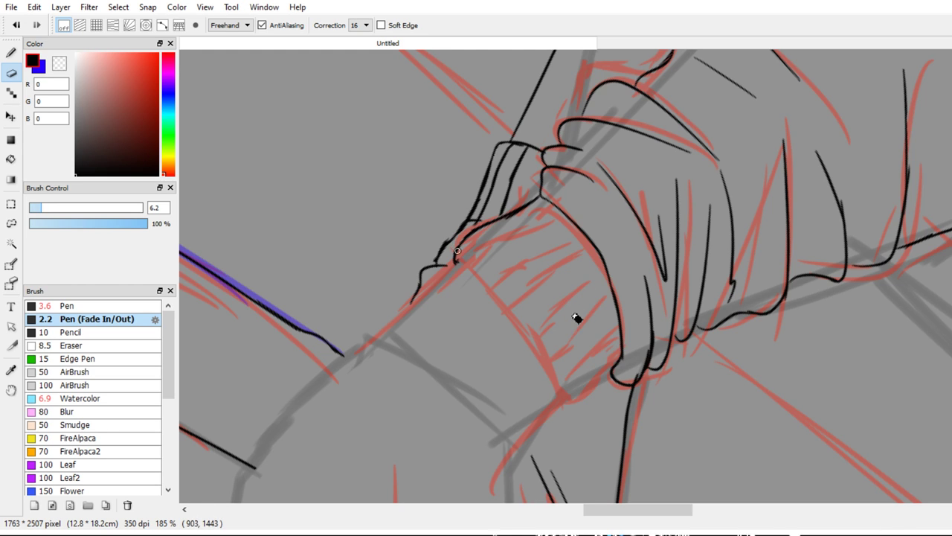
key("b")
mouse_move(455, 261)
left_mouse_down()
mouse_move(491, 284)
mouse_move(537, 363)
left_mouse_up()
mouse_move(537, 361)
left_mouse_down()
mouse_move(513, 301)
mouse_move(534, 350)
left_mouse_up()
key("ctrl+z")
left_click_drag(508, 288, 534, 349)
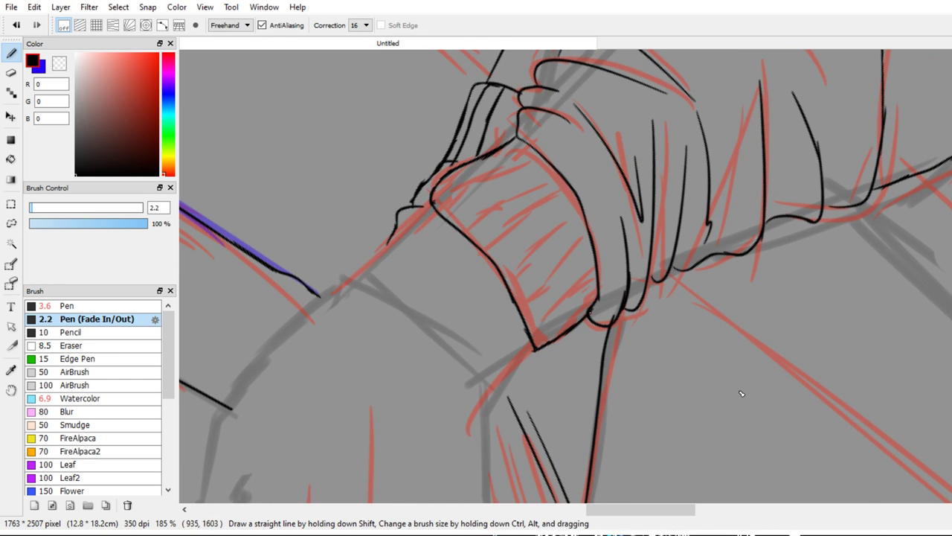
key("e")
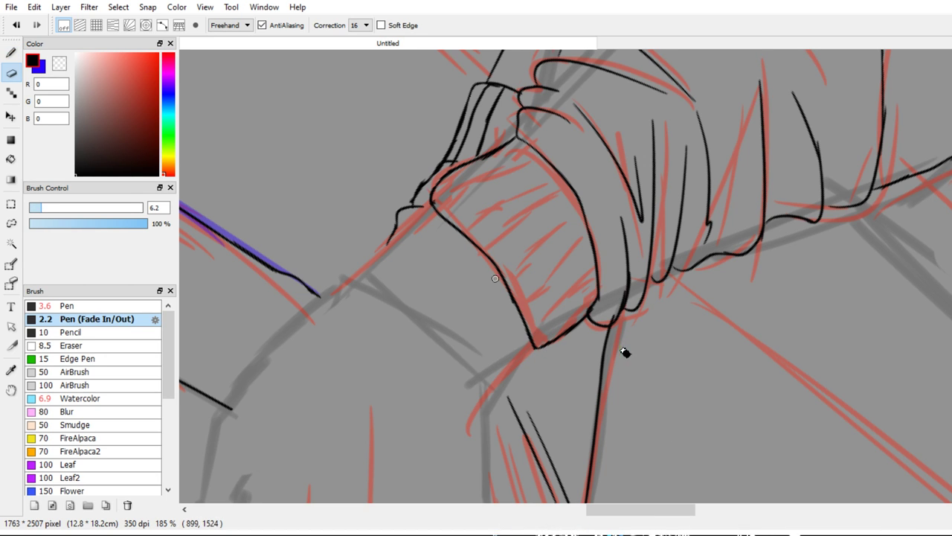
left_click_drag(563, 327, 537, 381)
mouse_move(536, 381)
left_mouse_down()
mouse_move(580, 317)
mouse_move(568, 345)
mouse_move(516, 395)
mouse_move(525, 298)
mouse_move(527, 315)
left_mouse_up()
Ink a row of curved rib lines across the cuff, working from its upper edge toward the lower corner
key("b")
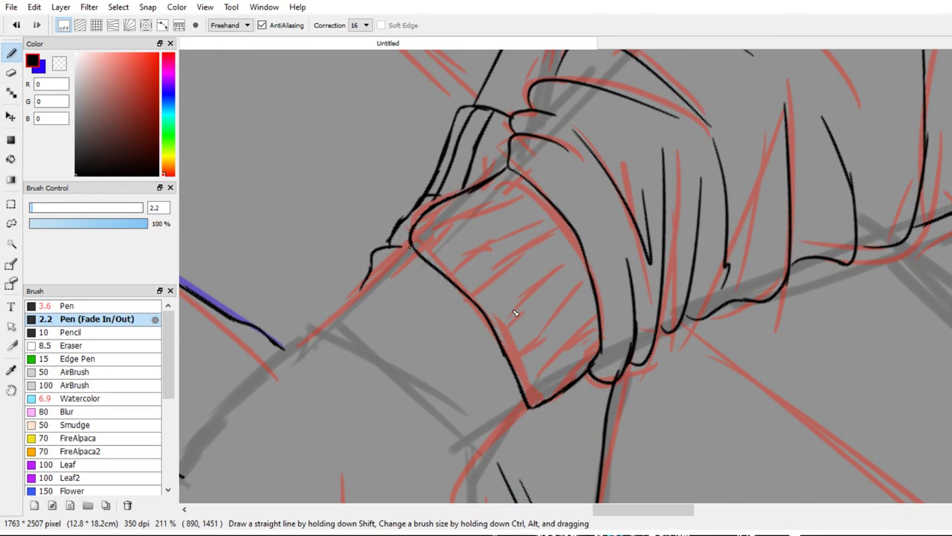
left_click_drag(446, 214, 513, 176)
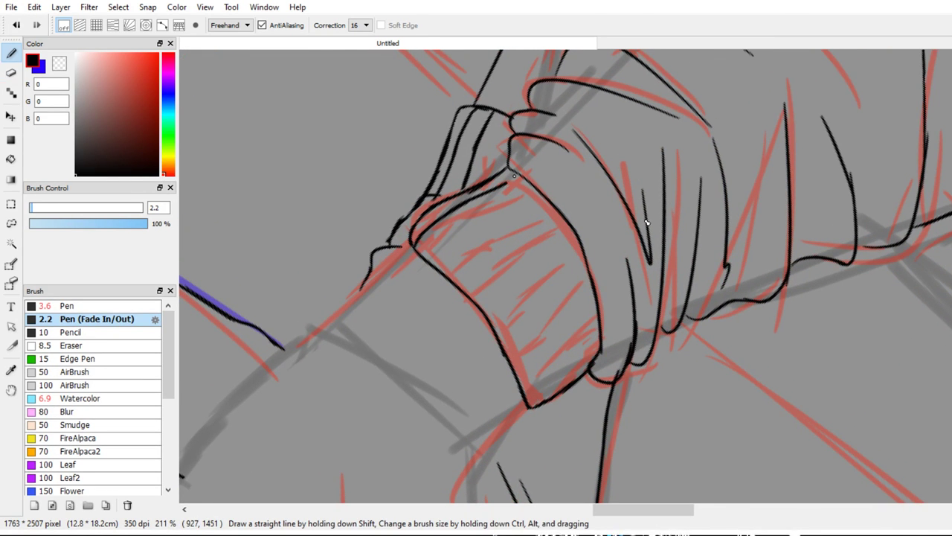
left_click_drag(426, 256, 493, 214)
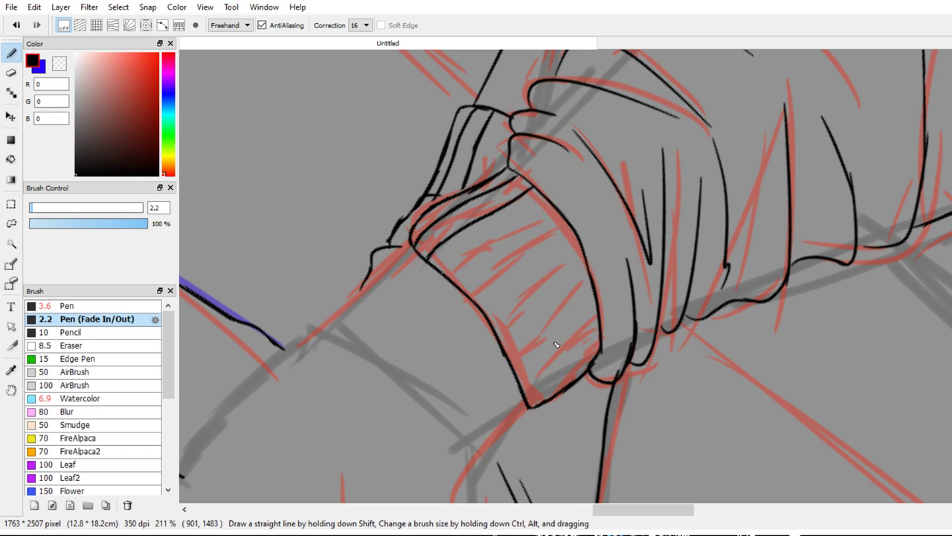
left_click_drag(481, 242, 530, 219)
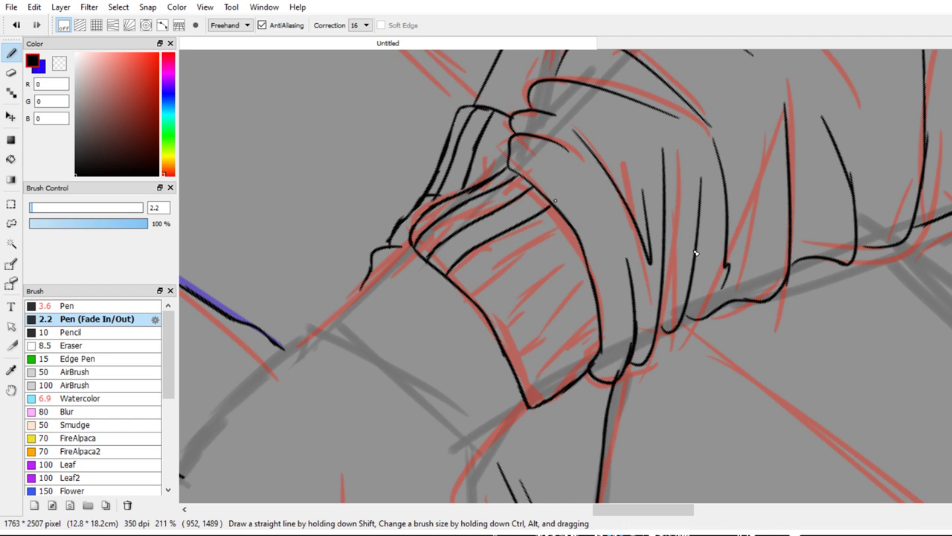
left_click_drag(472, 296, 554, 232)
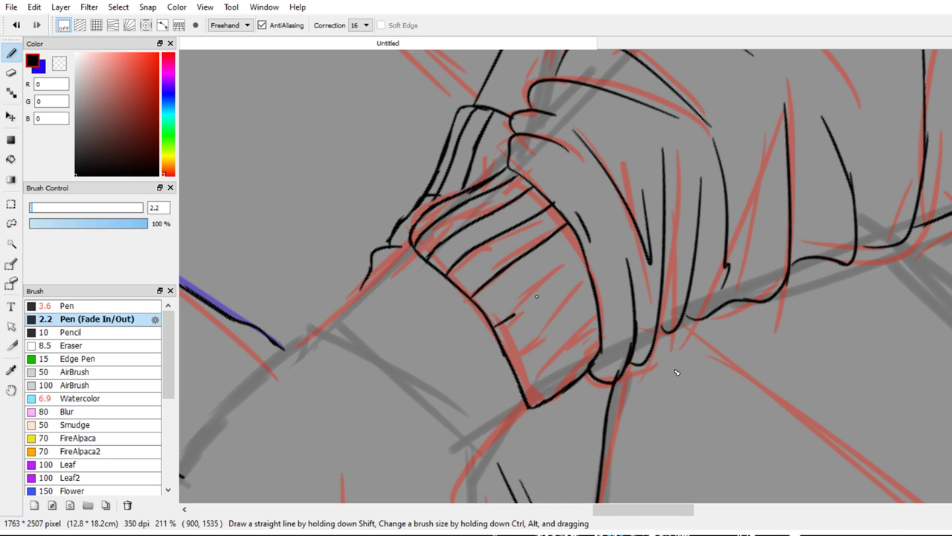
left_click_drag(537, 296, 586, 251)
Clean up the rib ends crossing the sleeve edge, and ink the remaining ribs near the cuff's lower corner
key("e")
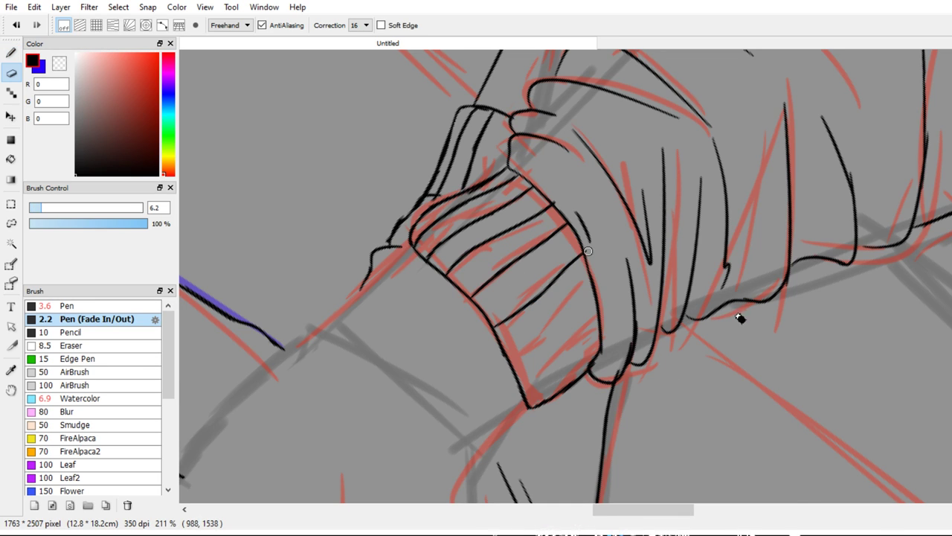
key("b")
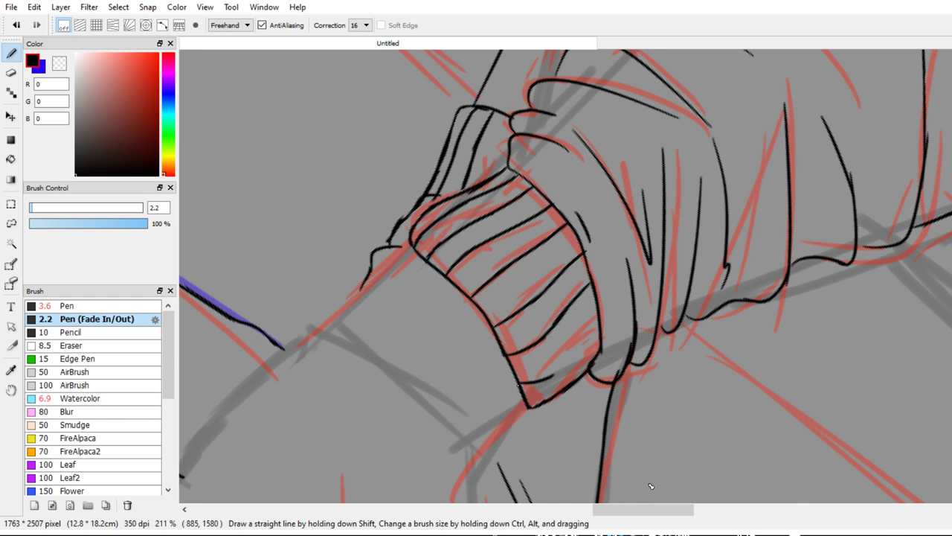
key("ctrl+z")
mouse_move(519, 385)
left_mouse_down()
mouse_move(541, 380)
mouse_move(600, 322)
mouse_move(618, 299)
mouse_move(626, 251)
left_mouse_up()
key("e")
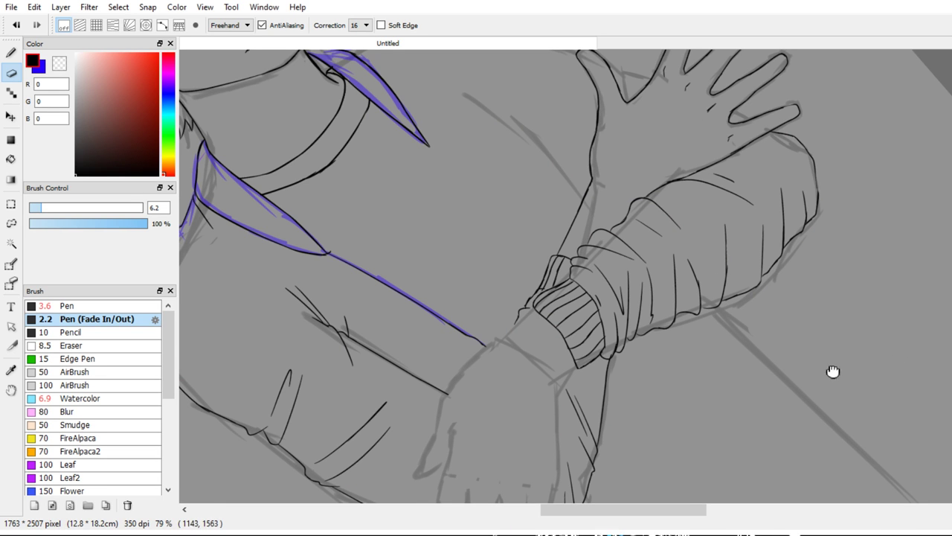
Ink a long fold on the sleeve below the ribbed cuff, and join it to the sleeve's outer contour with a rounded bump
mouse_move(776, 376)
left_mouse_down()
mouse_move(825, 187)
mouse_move(862, 178)
mouse_move(852, 192)
left_mouse_up()
mouse_move(737, 308)
left_mouse_down()
mouse_move(702, 397)
mouse_move(693, 380)
left_mouse_up()
left_click_drag(700, 427, 733, 417)
left_click_drag(573, 334, 587, 282)
key("b")
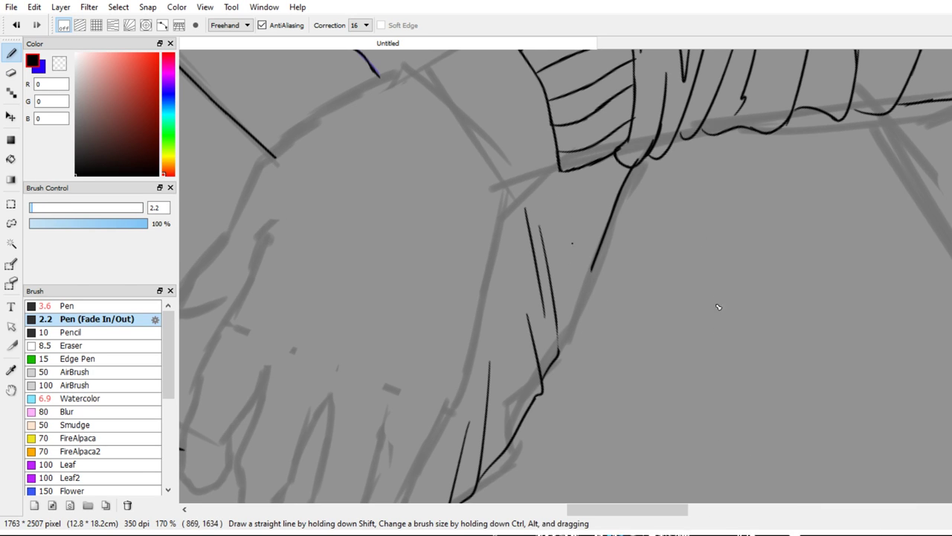
left_click_drag(557, 180, 572, 279)
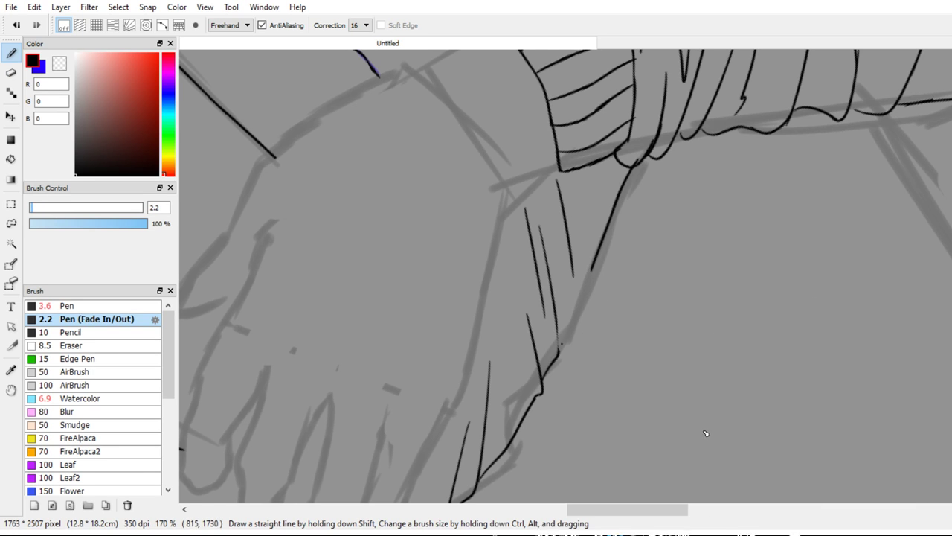
left_click_drag(572, 260, 586, 324)
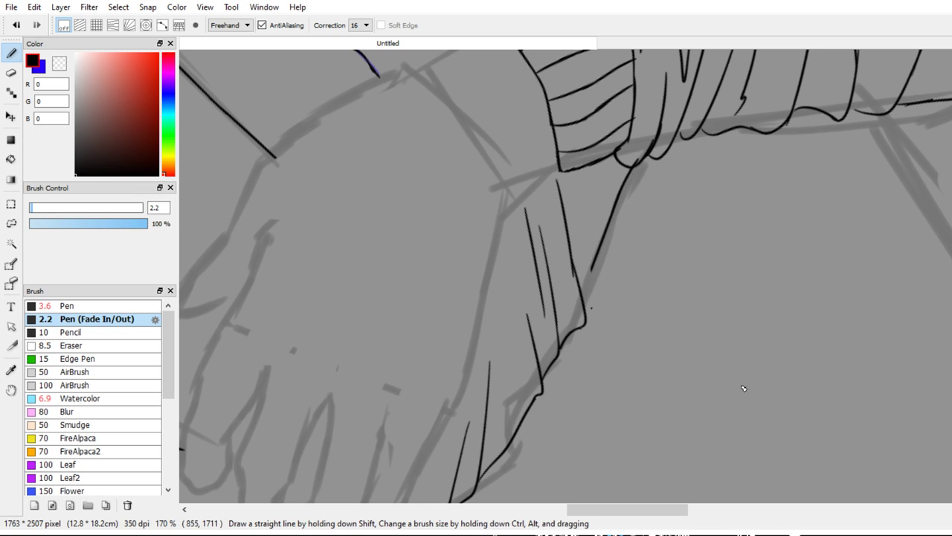
Ink the remaining bumps and short fold of the sleeve's outer contour up to the cuff, and erase the overlapping line ends
key("alt+Tab")
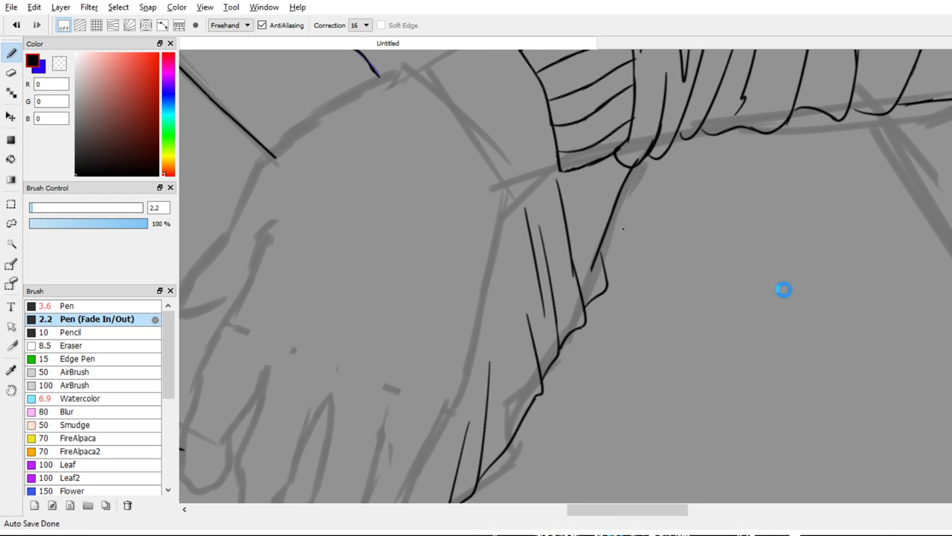
left_click_drag(782, 287, 751, 325)
key("e")
key("b")
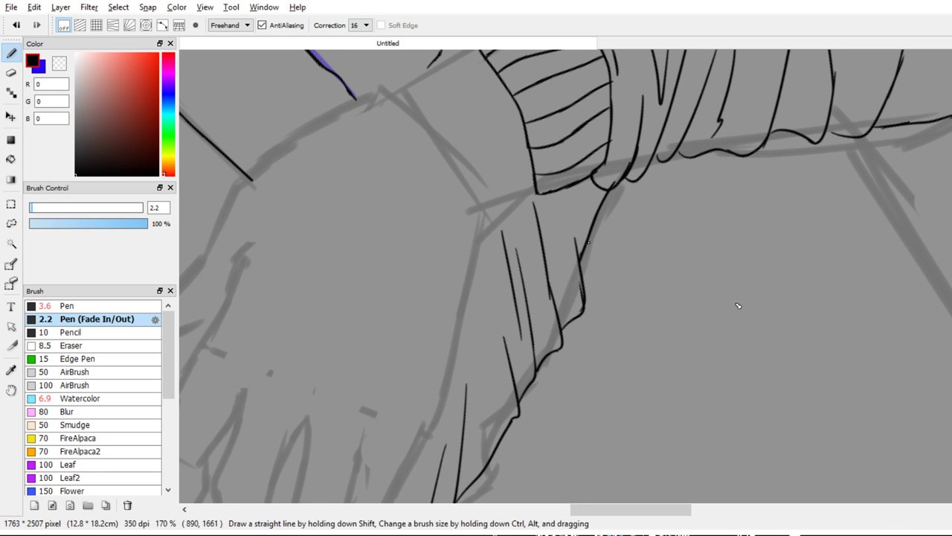
key("e")
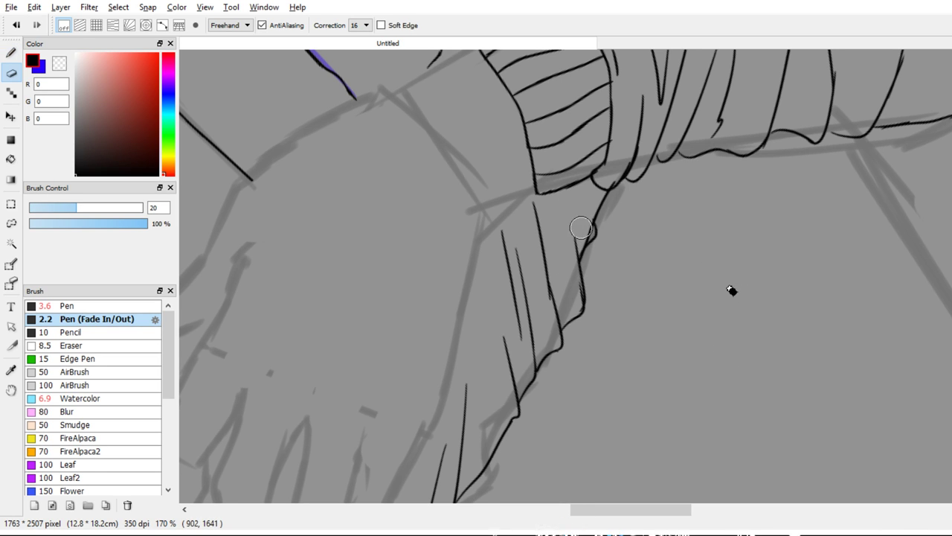
key("[")
key("[")
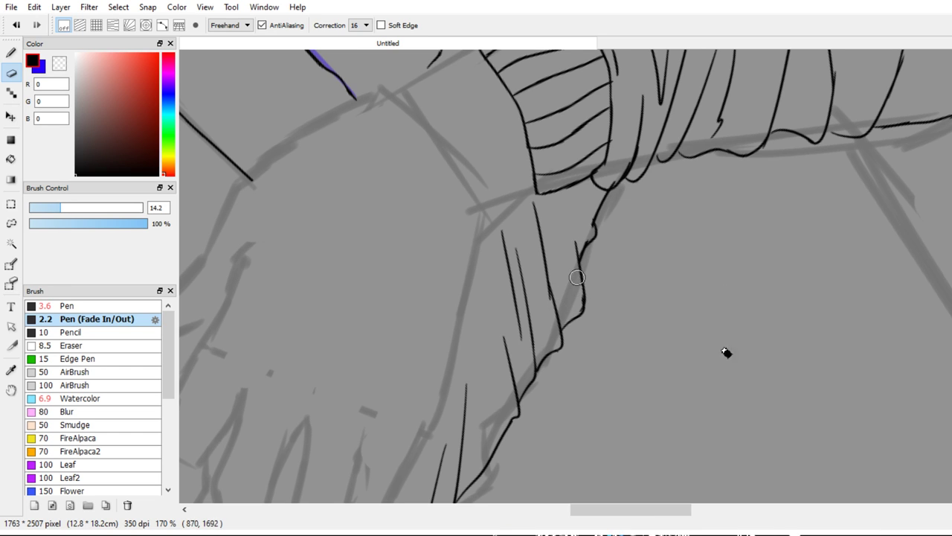
key("[")
left_click_drag(605, 179, 609, 183)
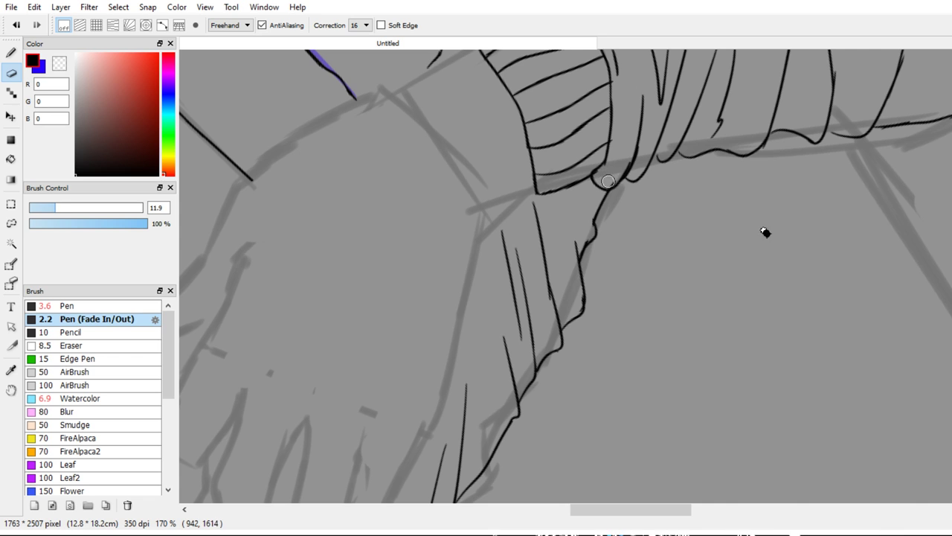
Erase the fold running down from the bump on the forearm sleeve's upper edge near the palm
left_click_drag(754, 272, 697, 335)
left_click_drag(672, 297, 755, 223)
mouse_move(768, 261)
left_mouse_down()
mouse_move(766, 224)
mouse_move(738, 283)
mouse_move(827, 203)
mouse_move(829, 300)
mouse_move(747, 349)
left_mouse_up()
scroll(761, 240, "down", 3)
scroll(755, 256, "up", 3)
scroll(746, 349, "up", 2)
key("]")
left_click_drag(577, 278, 576, 306)
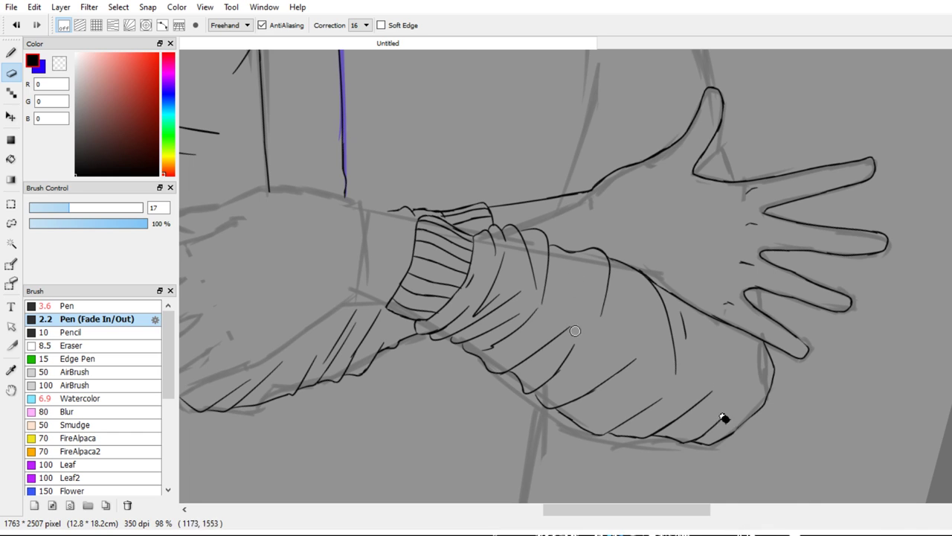
key("]")
key("]")
key("]")
key("]")
key("]")
left_click_drag(610, 265, 603, 316)
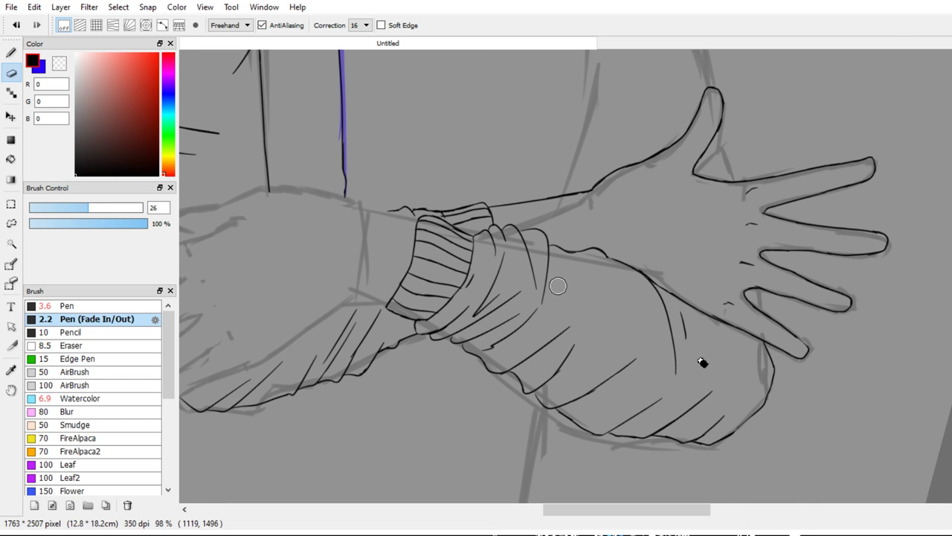
Erase the shorter fold between the two long folds rising from the forearm sleeve's lower edge
key("[")
key("[")
key("[")
key("[")
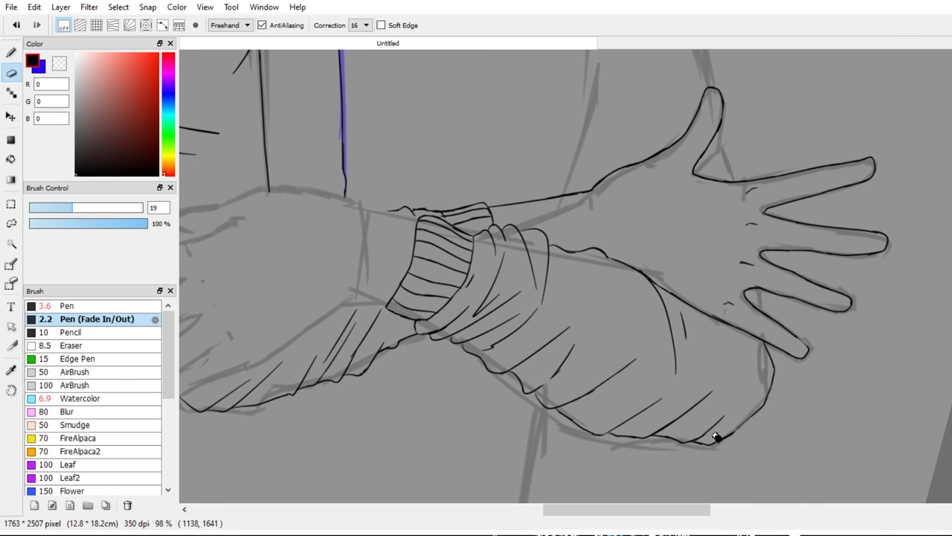
key("b")
key("e")
key("b")
key("e")
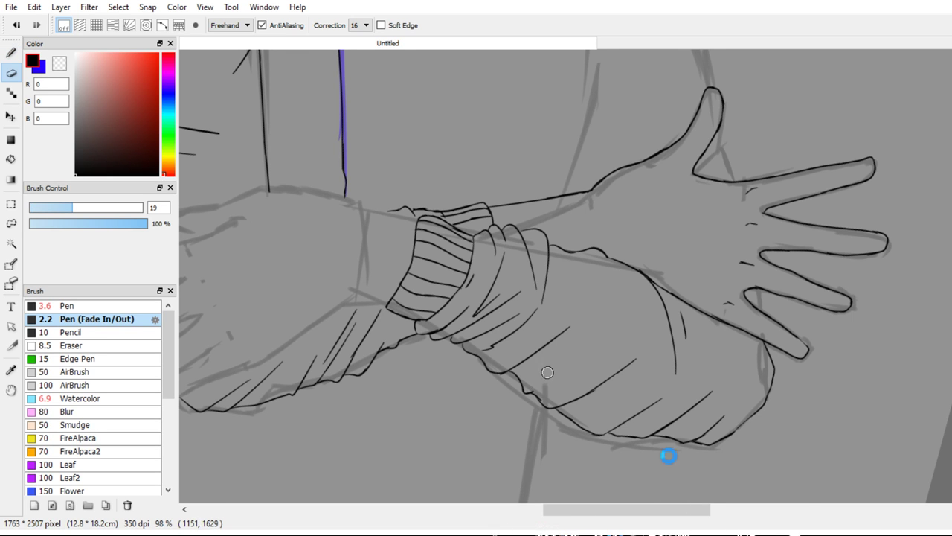
Ink the jacket's front opening edge from the collar tip beside the raised arm down toward the cuff
left_click_drag(473, 326, 663, 434)
mouse_move(747, 266)
left_mouse_down()
mouse_move(608, 293)
mouse_move(469, 305)
left_mouse_up()
mouse_move(640, 257)
left_mouse_down()
mouse_move(605, 402)
mouse_move(703, 322)
left_mouse_up()
key("b")
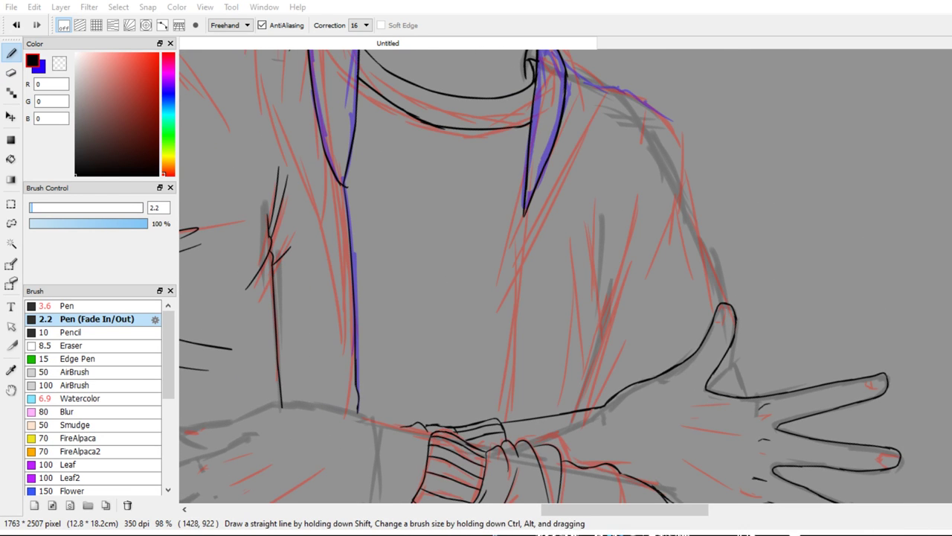
left_click_drag(842, 274, 826, 306)
mouse_move(725, 286)
left_mouse_down()
mouse_move(763, 230)
mouse_move(727, 251)
left_mouse_up()
scroll(685, 320, "up", 1)
left_click_drag(685, 321, 704, 291)
key("e")
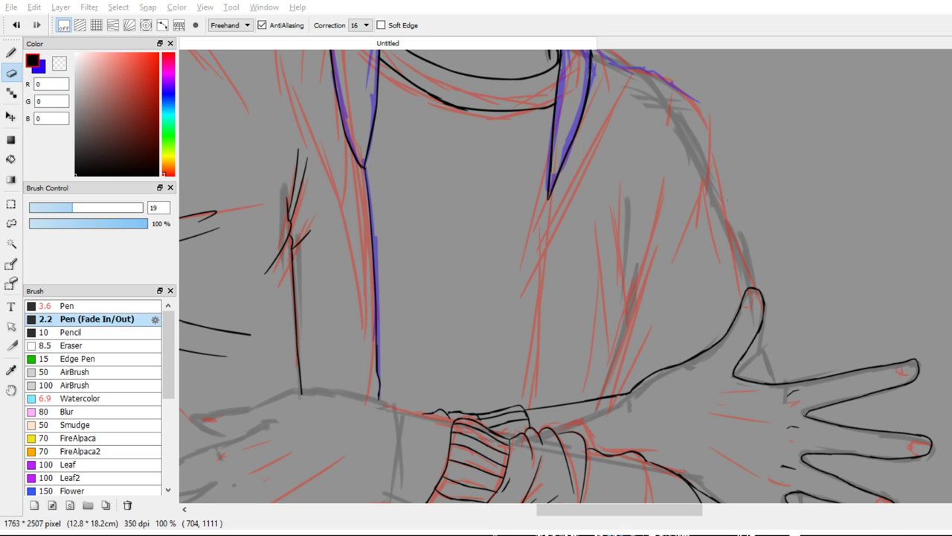
key("b")
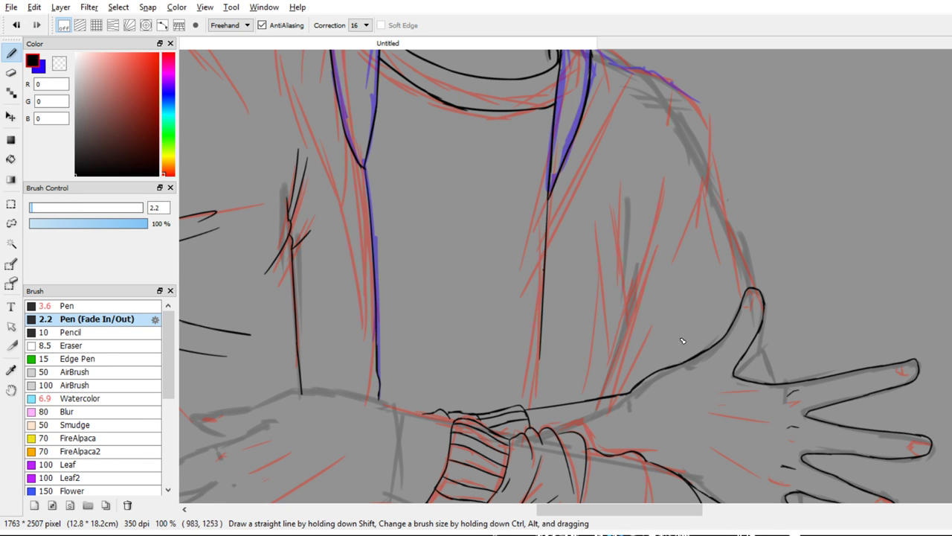
mouse_move(691, 241)
left_mouse_down()
mouse_move(670, 453)
mouse_move(680, 370)
left_mouse_up()
scroll(680, 370, "up", 2)
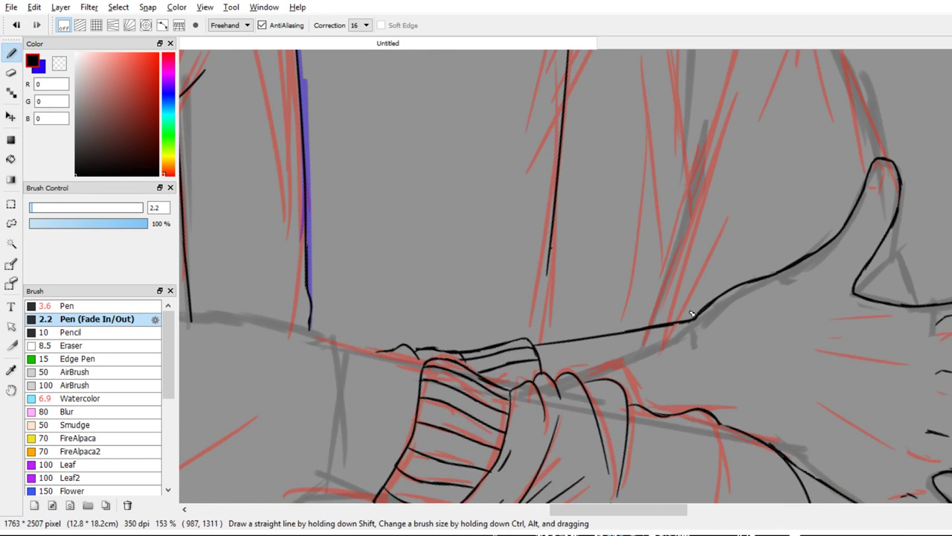
mouse_move(690, 308)
left_mouse_down()
mouse_move(679, 414)
mouse_move(659, 463)
left_mouse_up()
Ink the start of the shoulder line from the collar to the first small bump and erase its overhanging end
scroll(681, 390, "down", 4)
left_click_drag(713, 136, 699, 192)
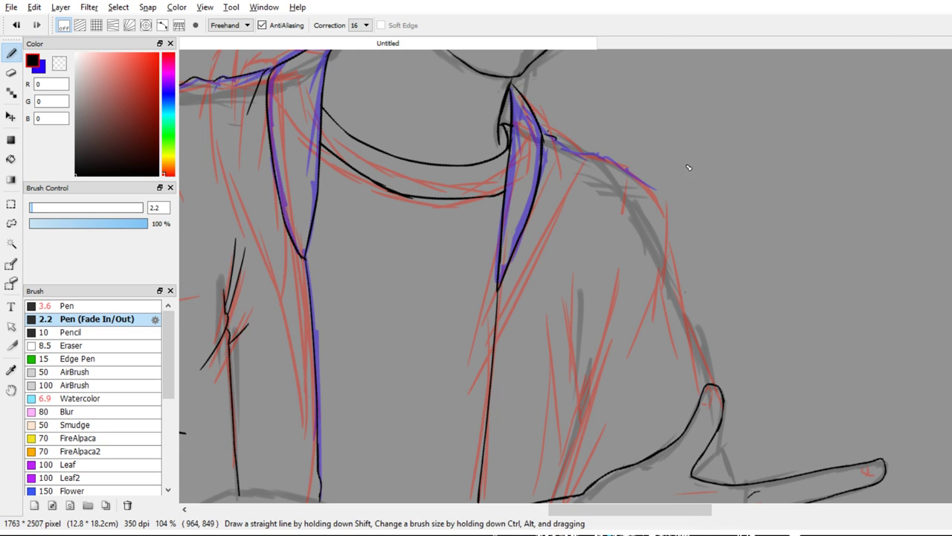
left_click_drag(588, 153, 598, 163)
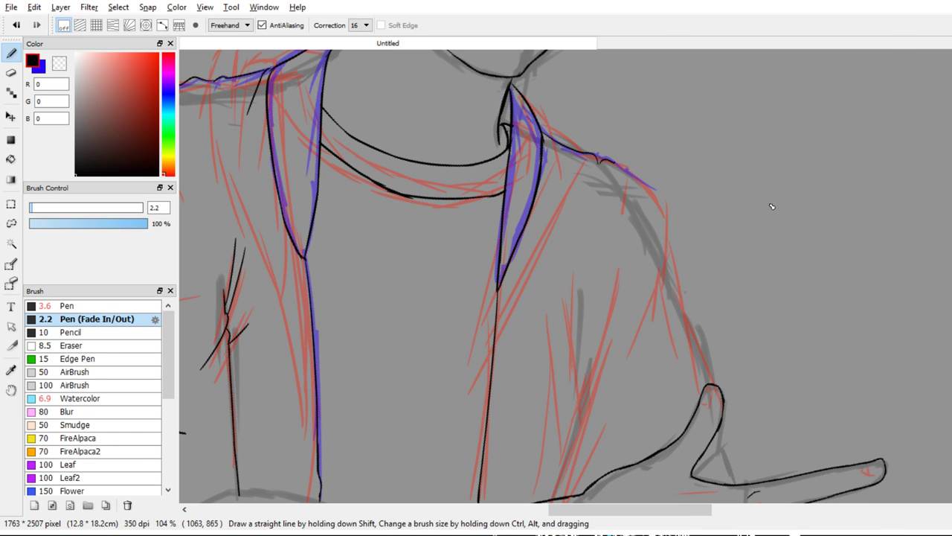
scroll(597, 148, "up", 5)
key("e")
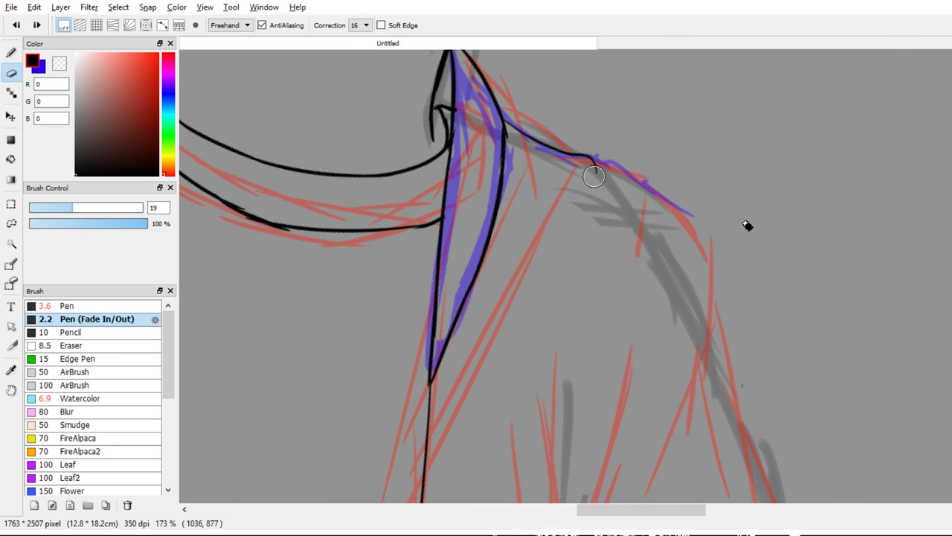
key("b")
key("e")
key("b")
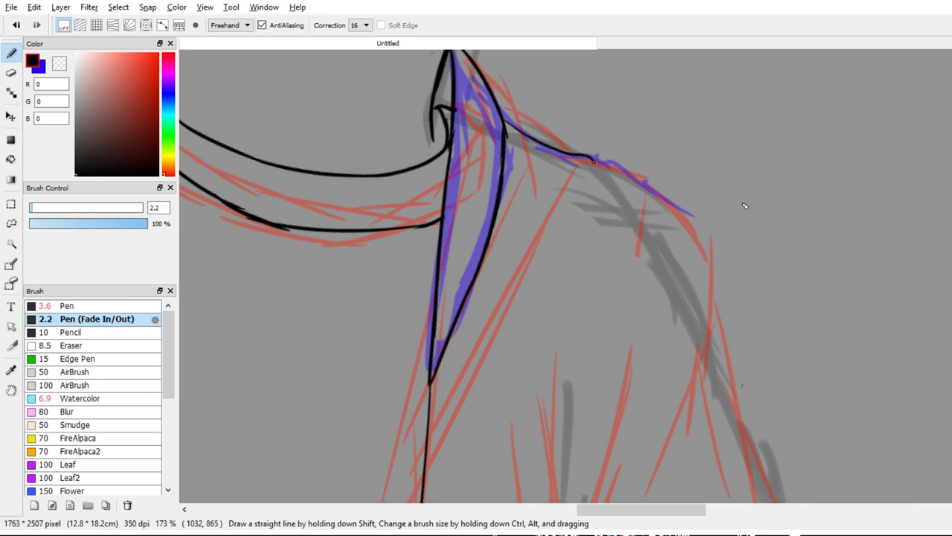
Ink the next bump of the shoulder contour and a short fold running down from just beneath it
mouse_move(631, 172)
left_mouse_down()
mouse_move(678, 217)
mouse_move(679, 166)
left_mouse_up()
left_click_drag(679, 166, 623, 193)
scroll(783, 305, "down", 4)
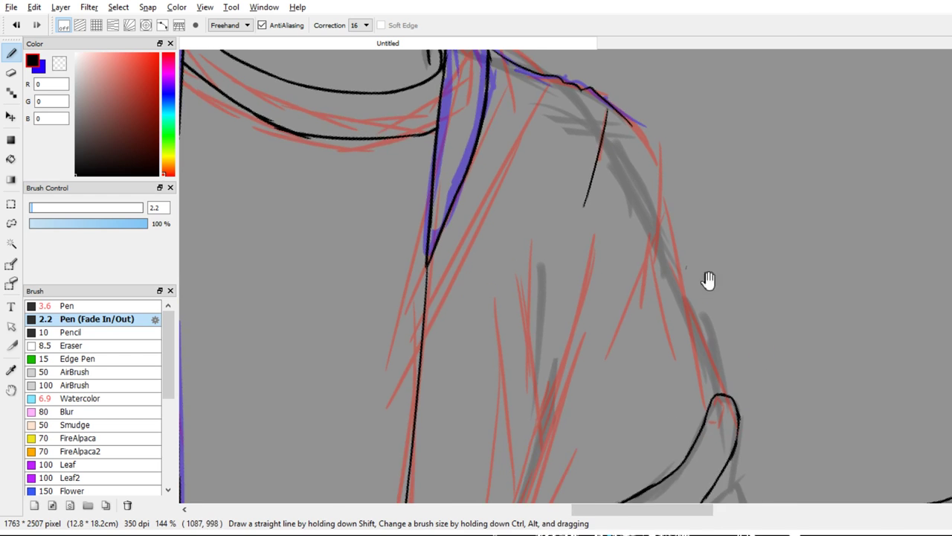
scroll(745, 192, "up", 1)
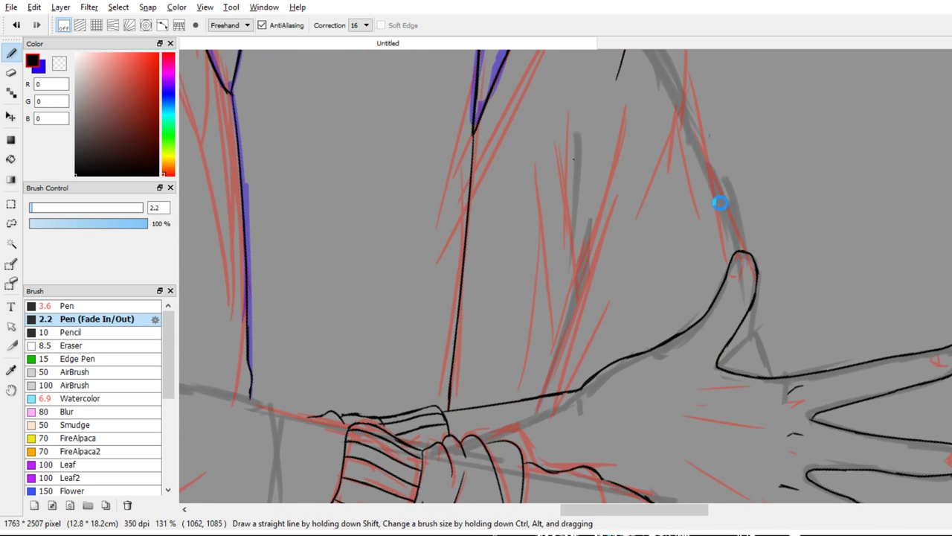
scroll(731, 155, "down", 4)
scroll(727, 179, "up", 3)
scroll(742, 223, "up", 2)
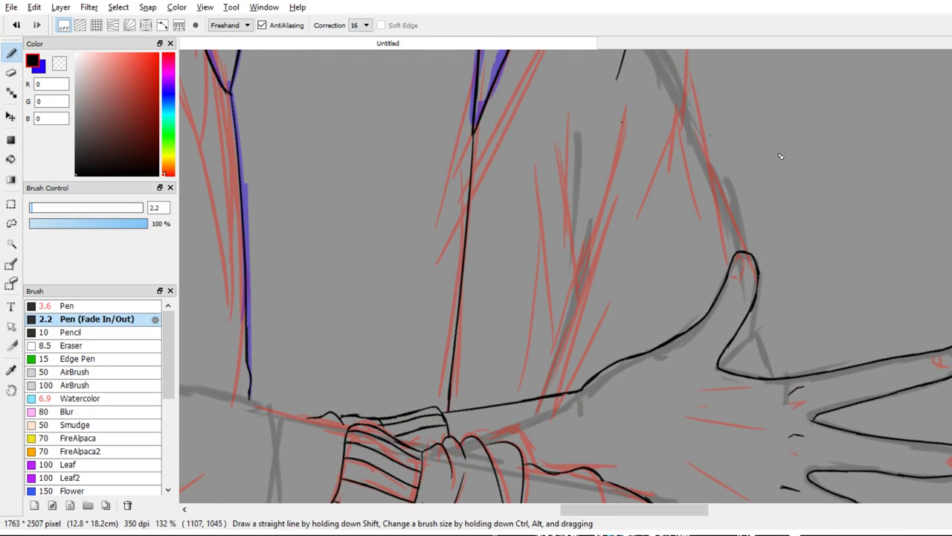
left_click_drag(626, 113, 571, 283)
key("ctrl+z")
mouse_move(625, 110)
left_mouse_down()
mouse_move(592, 280)
mouse_move(573, 146)
left_mouse_up()
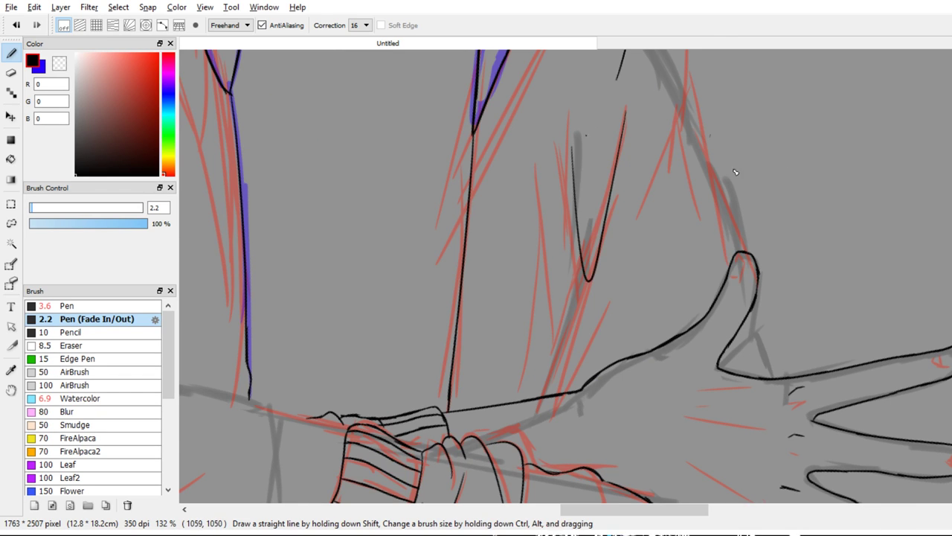
key("ctrl+z")
left_click_drag(623, 129, 559, 308)
key("ctrl+z")
left_click_drag(625, 112, 582, 329)
left_click_drag(595, 232, 578, 334)
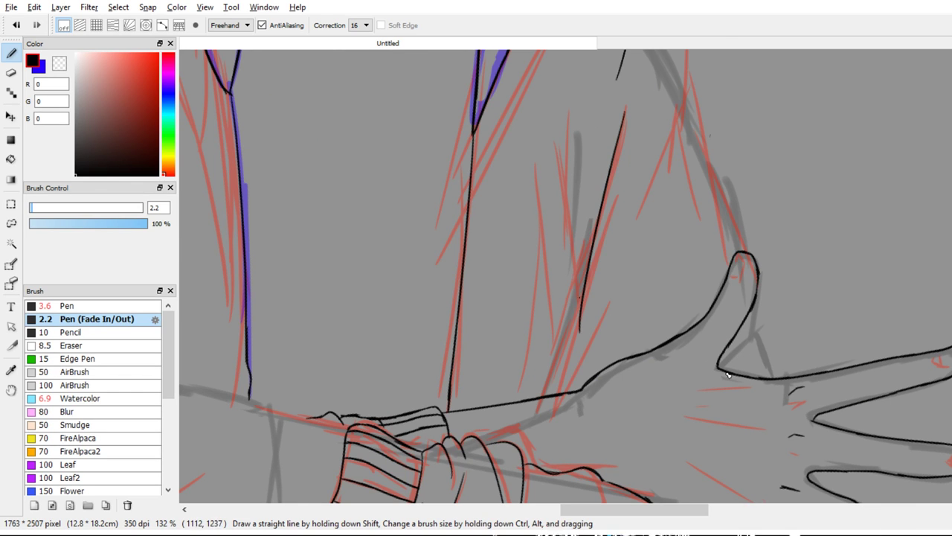
key("ctrl+z")
left_click_drag(625, 113, 575, 332)
key("ctrl+z")
Ink the long upper-arm sleeve fold above the wrist and the two curved folds meeting it from the chest side
mouse_move(623, 120)
left_mouse_down()
mouse_move(582, 325)
mouse_move(568, 146)
left_mouse_up()
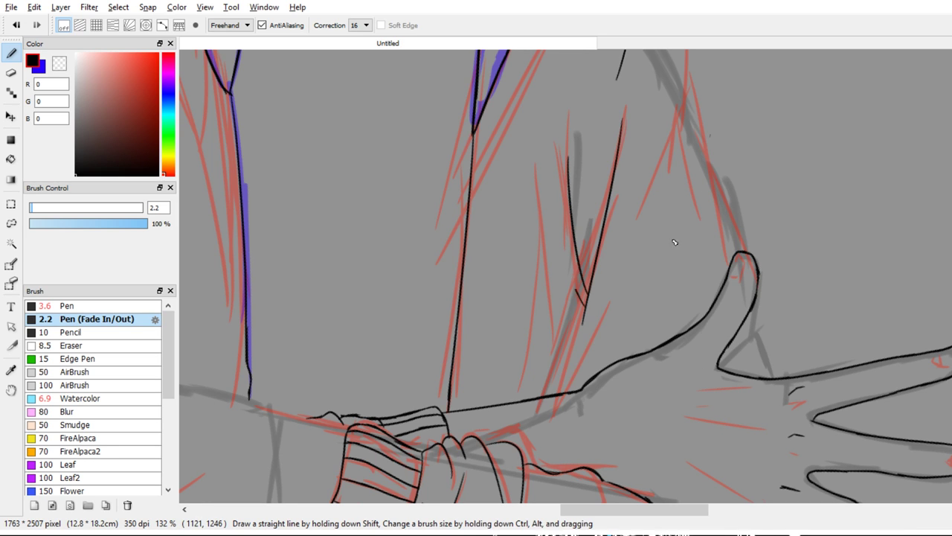
left_click_drag(575, 289, 534, 117)
key("ctrl+z")
left_click_drag(557, 212, 583, 302)
scroll(713, 326, "down", 3)
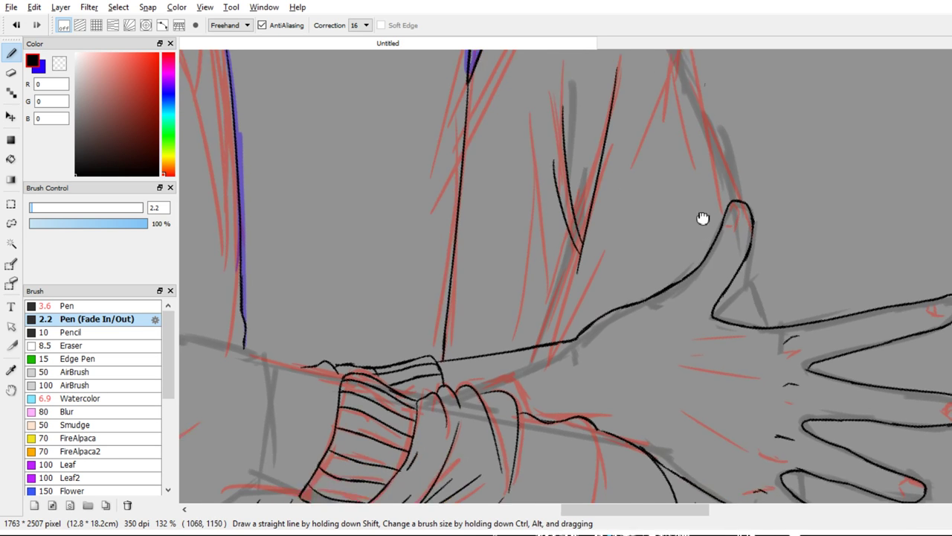
Ink the short folds that run from the long sleeve fold down to the hand's upper edge near the wrist
key("ctrl+z")
left_click_drag(606, 245, 565, 324)
left_click_drag(575, 237, 564, 307)
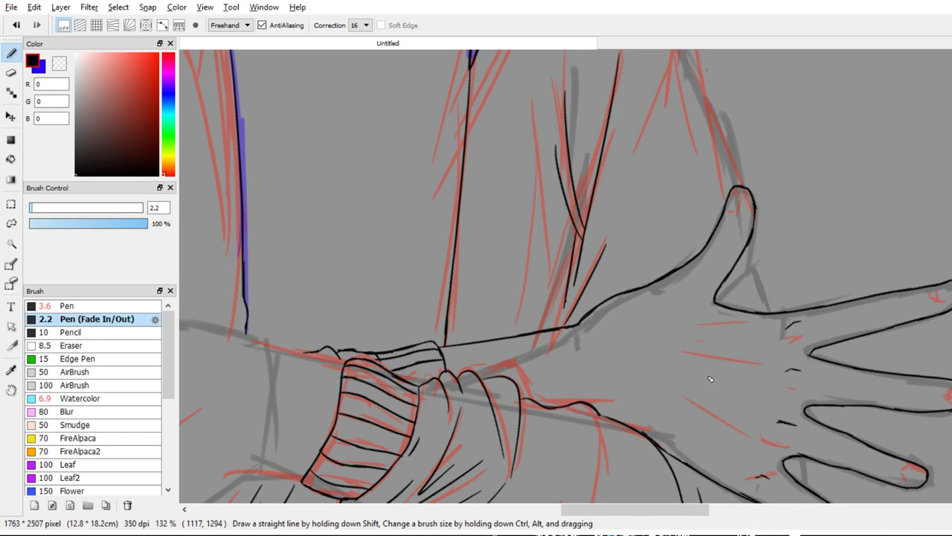
left_click_drag(705, 395, 710, 289)
left_click_drag(709, 320, 707, 416)
Ink a curved fold branching toward the thumb side, clean its junction, and shorten the lower chest-side fold with the eraser
scroll(707, 417, "up", 1)
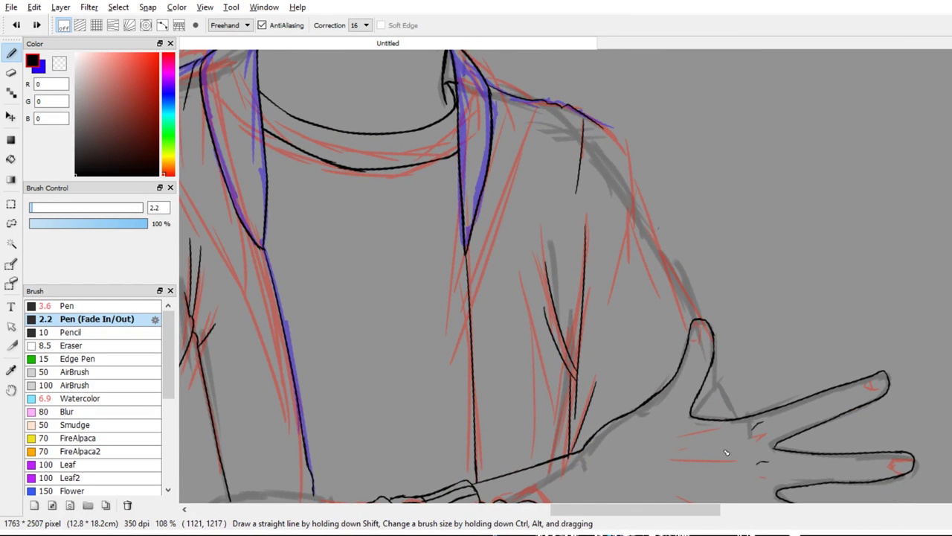
scroll(726, 461, "up", 2)
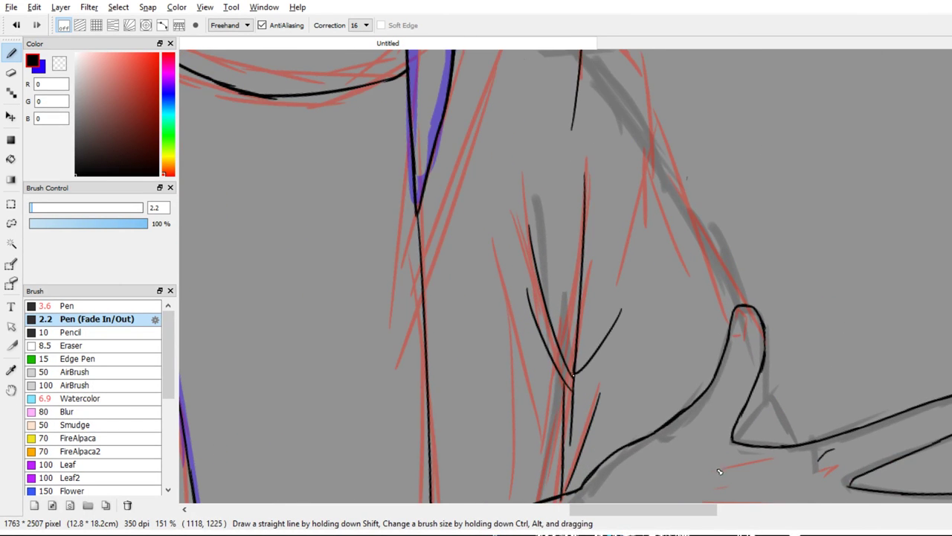
key("e")
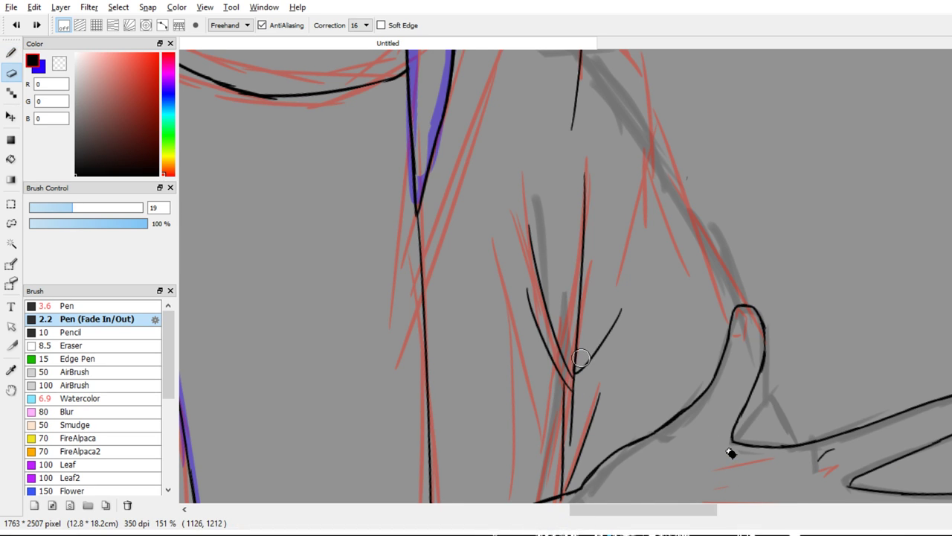
left_click_drag(593, 346, 579, 361)
key("b")
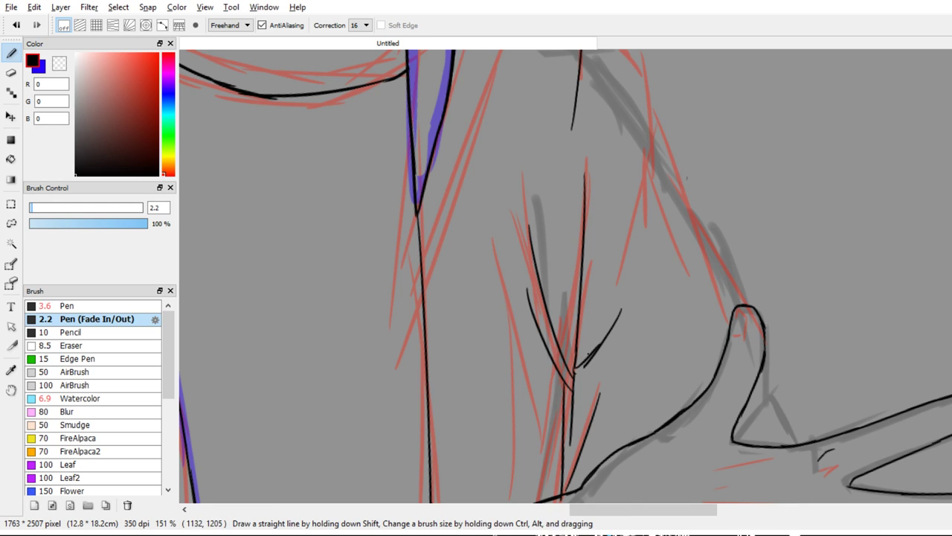
key("alt+Tab")
left_click(589, 353)
key("e")
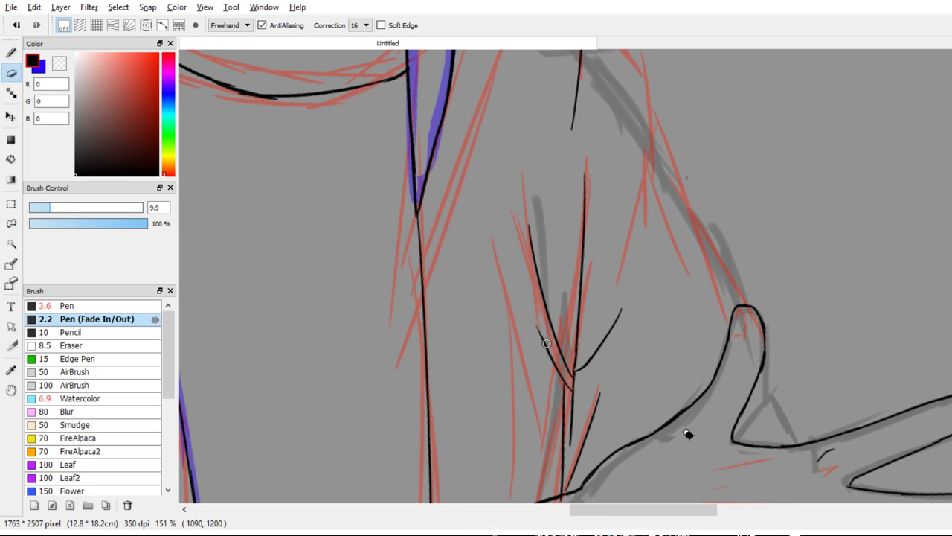
left_click_drag(685, 444, 676, 392)
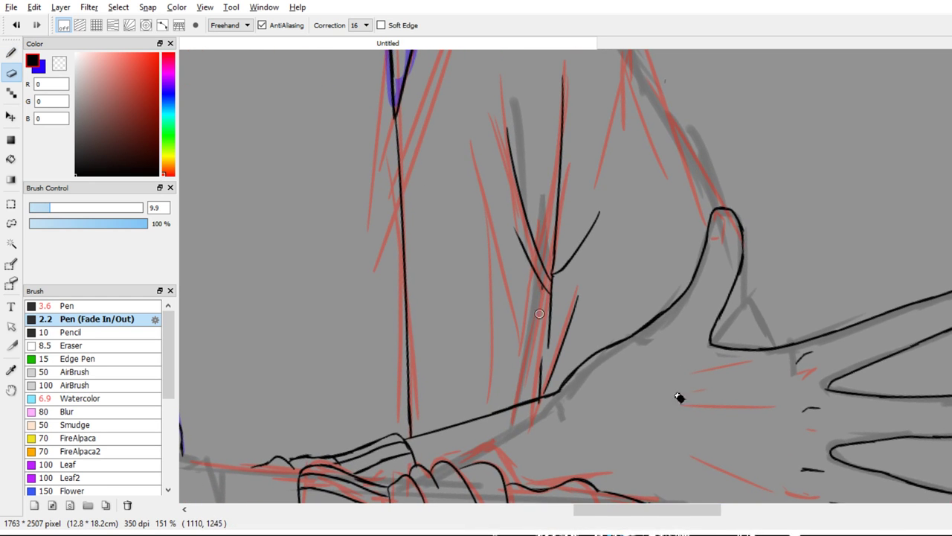
key("b")
Ink the rounded outer shoulder contour down to a small bump with short fold lines beneath it
scroll(692, 409, "down", 5)
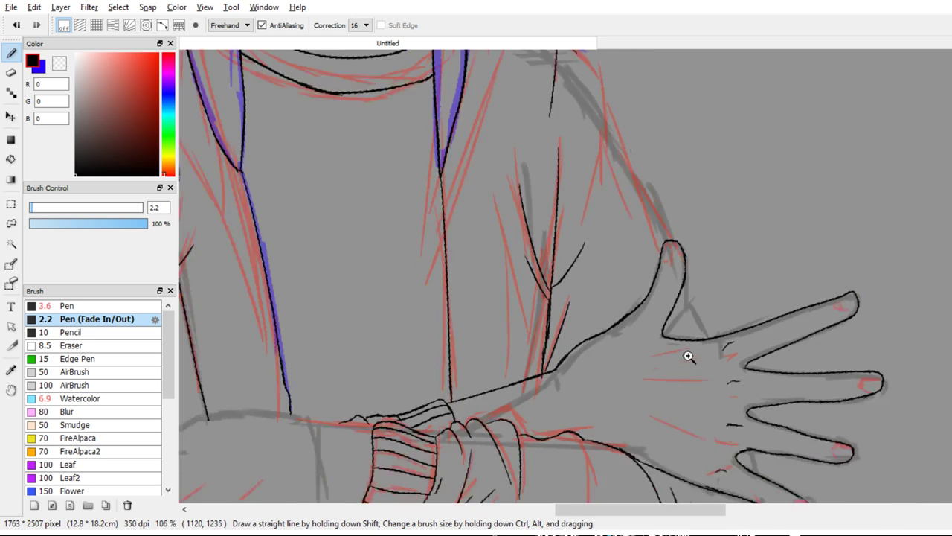
scroll(692, 325, "up", 3)
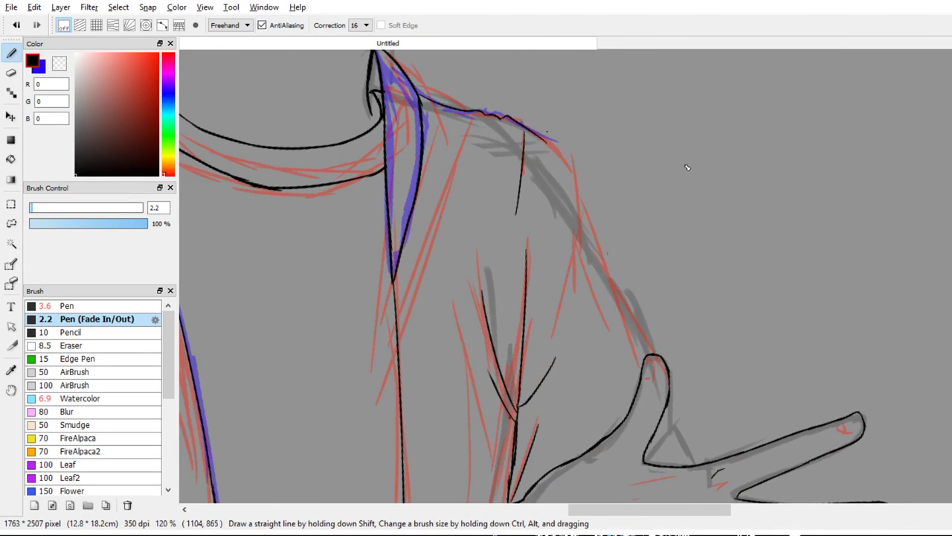
key("ctrl+z")
scroll(718, 223, "up", 2)
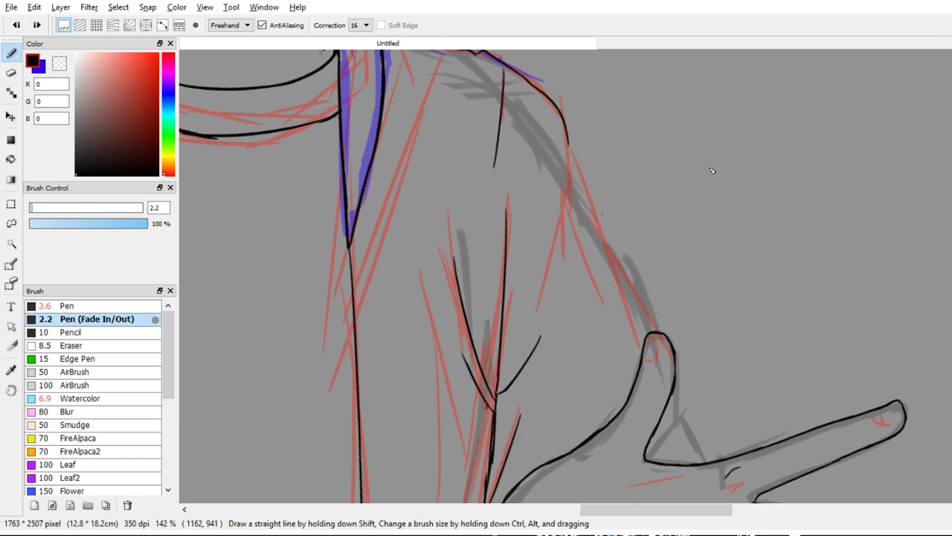
key("ctrl+y")
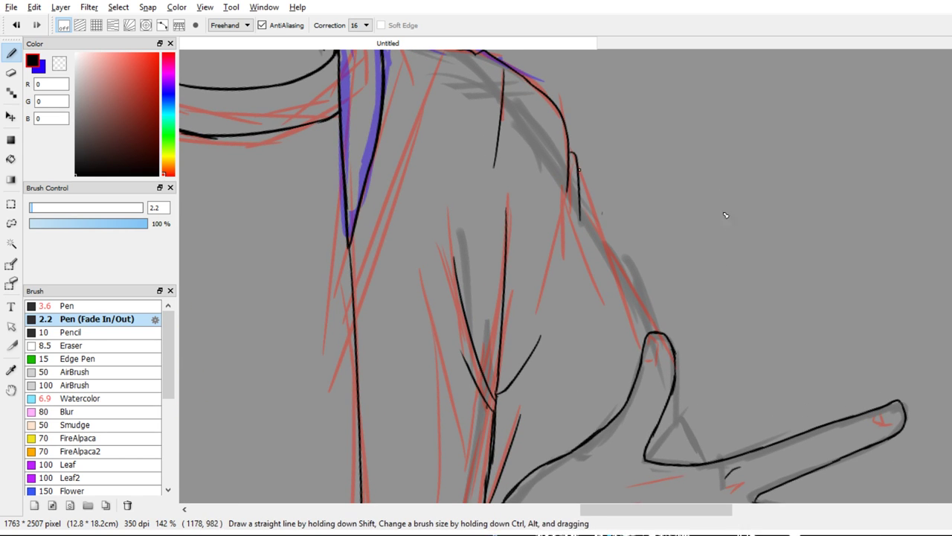
Ink the upper arm's outer edge down toward the thumb, ending in a small bump with a fold curving inward
left_click_drag(577, 168, 631, 297)
left_click_drag(678, 368, 723, 292)
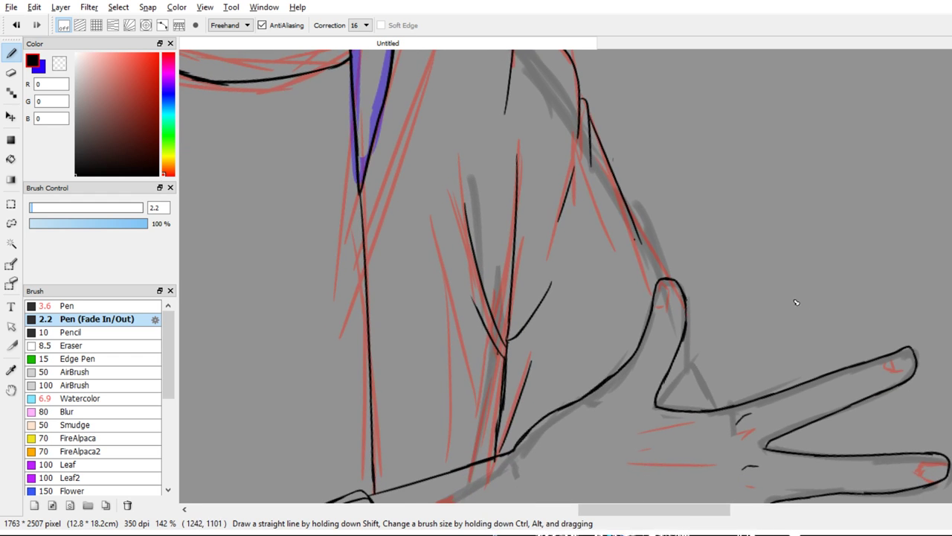
mouse_move(655, 247)
left_mouse_down()
mouse_move(618, 309)
mouse_move(582, 341)
left_mouse_up()
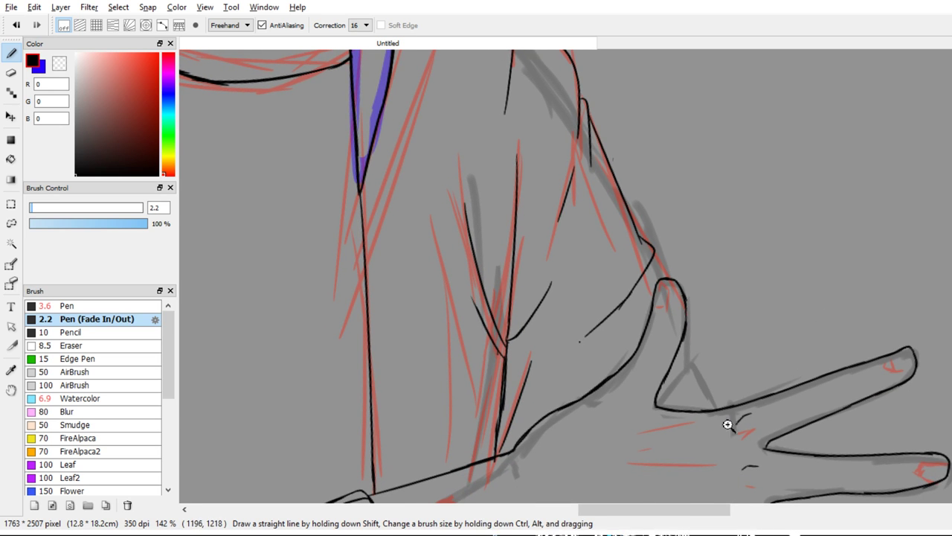
scroll(727, 425, "down", 4)
mouse_move(799, 349)
left_mouse_down()
mouse_move(818, 261)
mouse_move(782, 244)
mouse_move(757, 250)
left_mouse_up()
scroll(729, 300, "up", 4)
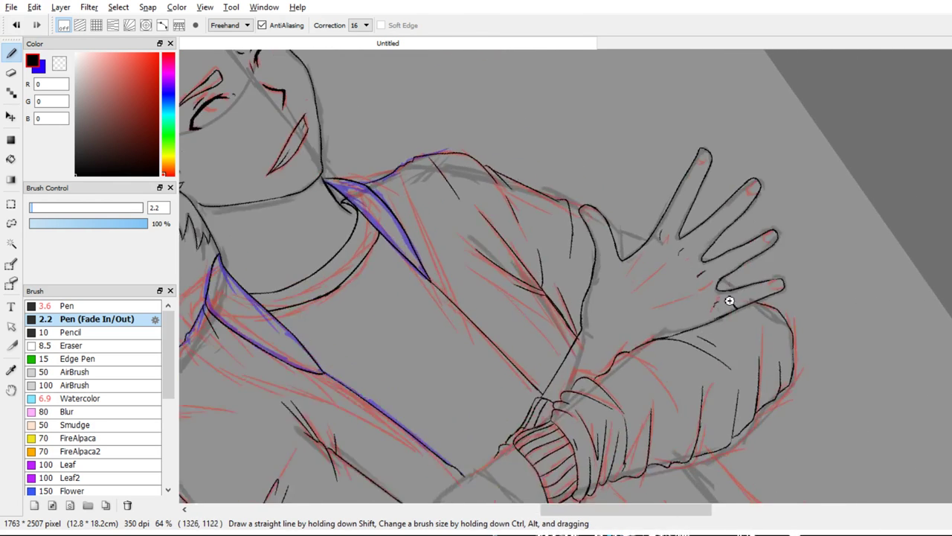
Ink the sleeve contour up to the thumb tip and between thumb and index finger, adding short folds inside it
key("e")
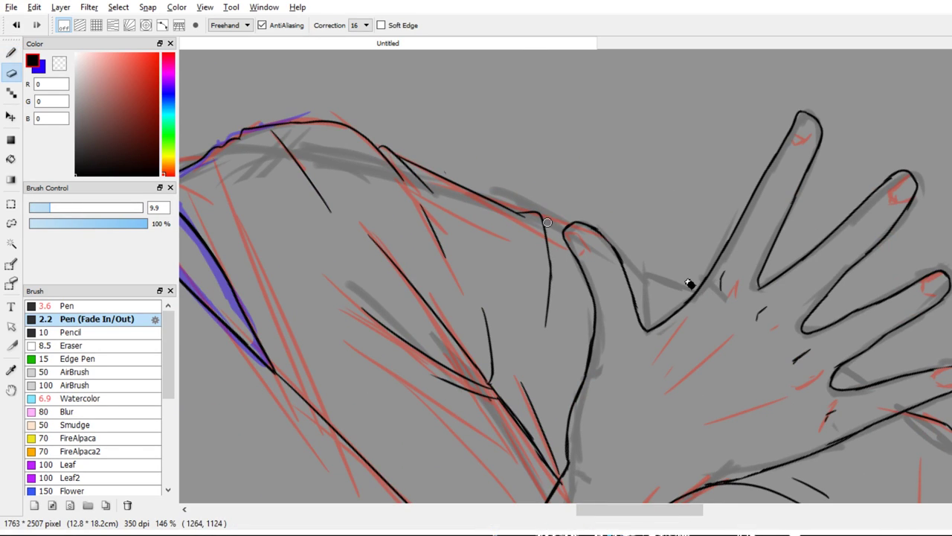
key("b")
key("e")
key("b")
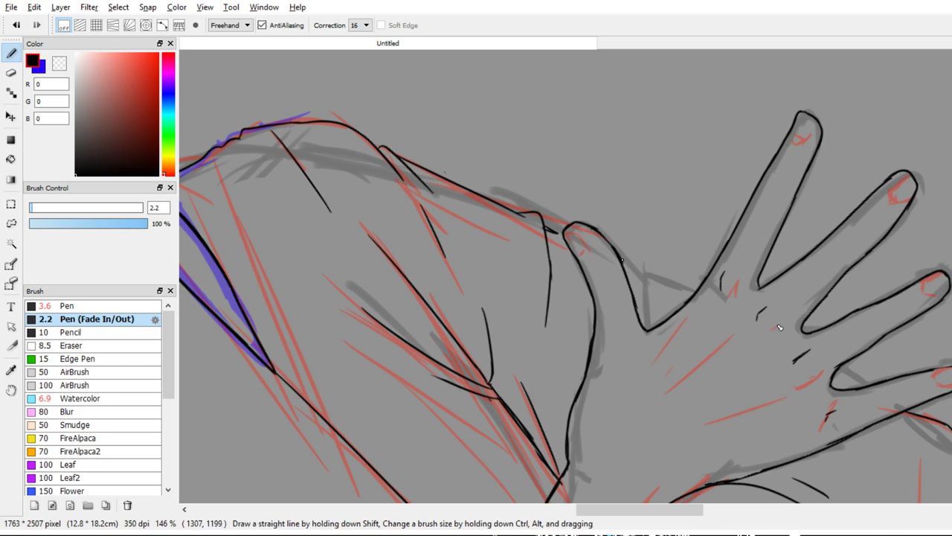
key("ctrl+z")
left_click_drag(646, 271, 655, 316)
left_click_drag(573, 305, 540, 410)
scroll(559, 343, "down", 4)
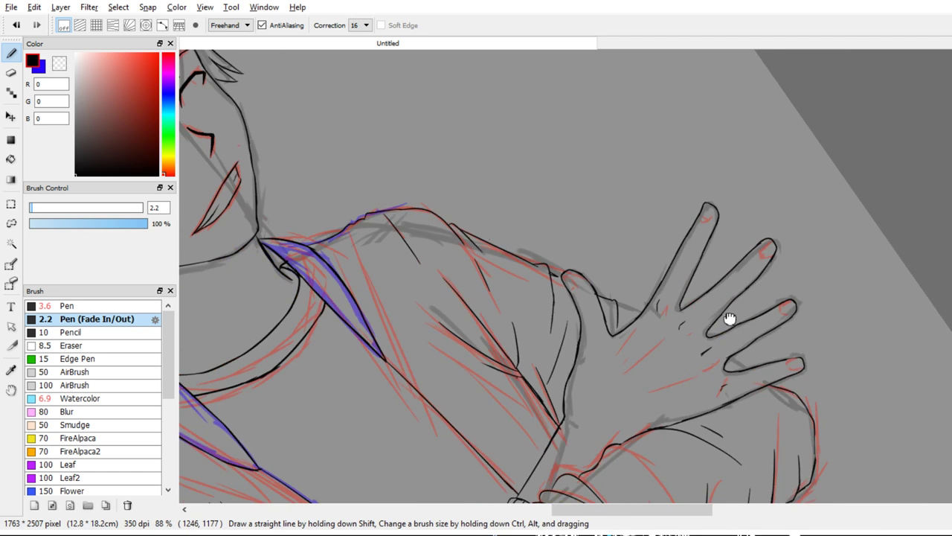
left_click_drag(730, 319, 723, 351)
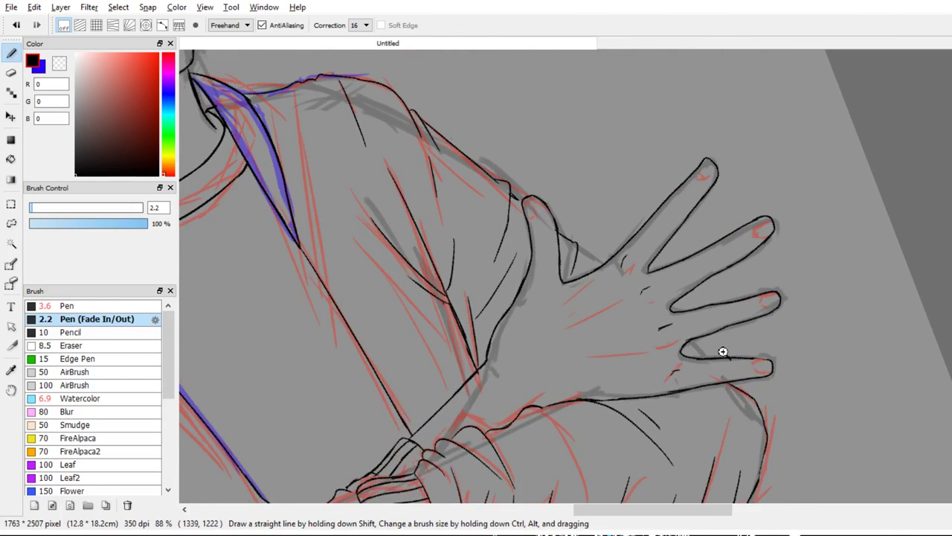
scroll(722, 352, "up", 3)
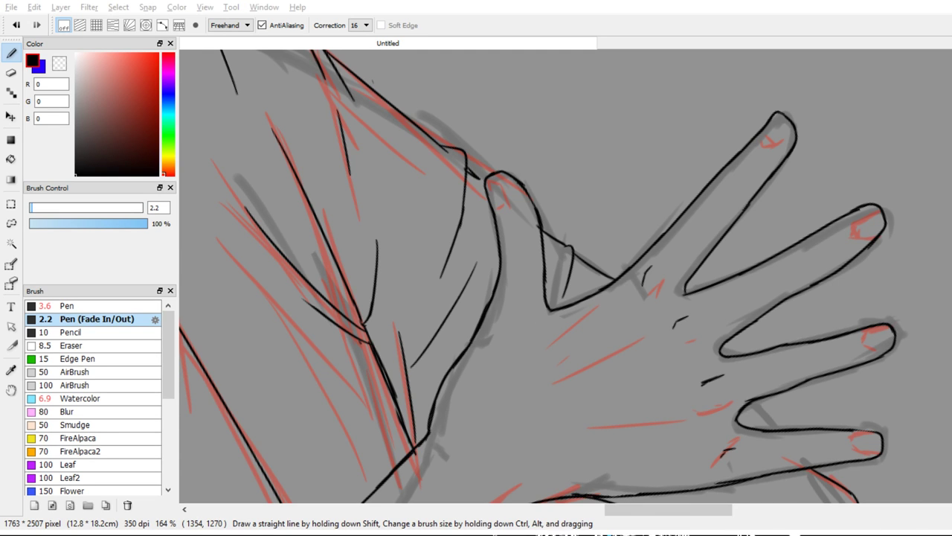
Clean up the short contour line joining the sleeve bump to the thumb tip
left_click_drag(748, 347, 820, 386)
key("e")
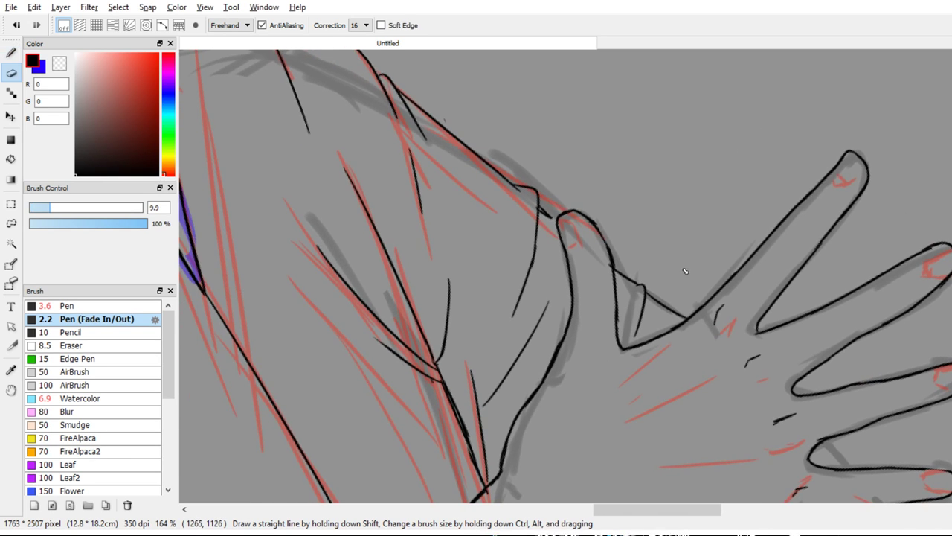
mouse_move(543, 210)
left_mouse_down()
mouse_move(546, 231)
mouse_move(540, 207)
mouse_move(565, 223)
mouse_move(562, 216)
left_mouse_up()
key("n")
key("b")
key("ctrl+z")
mouse_move(667, 291)
left_mouse_down()
mouse_move(709, 317)
mouse_move(712, 334)
mouse_move(674, 274)
left_mouse_up()
scroll(685, 351, "down", 2)
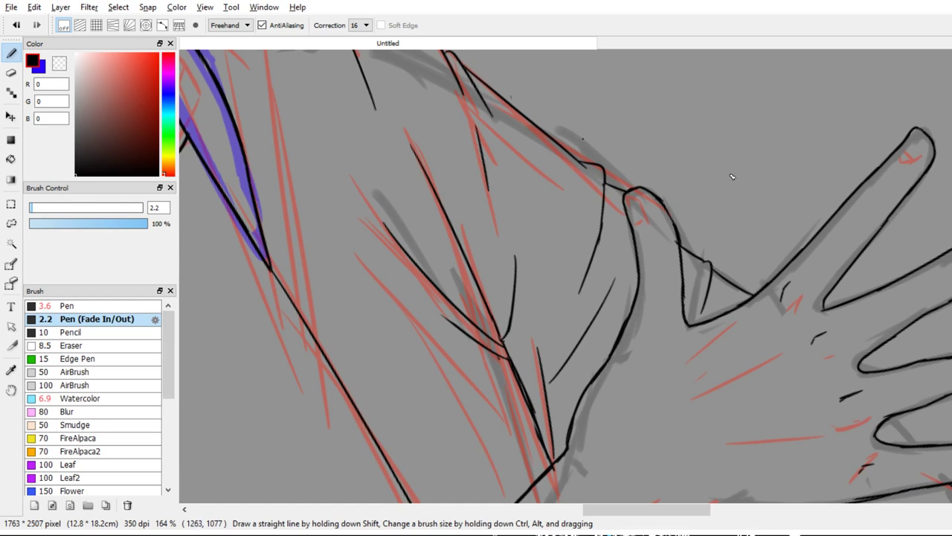
Ink another small bump on the upper arm's outer edge with a fold running down, and trim the fold with the eraser
mouse_move(581, 162)
left_mouse_down()
mouse_move(560, 139)
mouse_move(535, 370)
left_mouse_up()
key("ctrl+z")
left_click_drag(561, 139, 549, 266)
key("e")
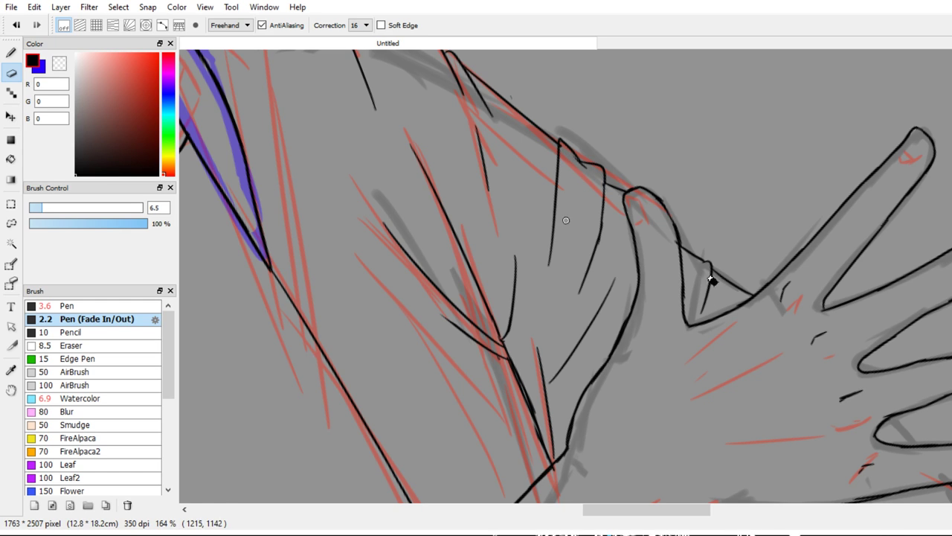
left_click_drag(565, 148, 563, 144)
key("alt+Tab")
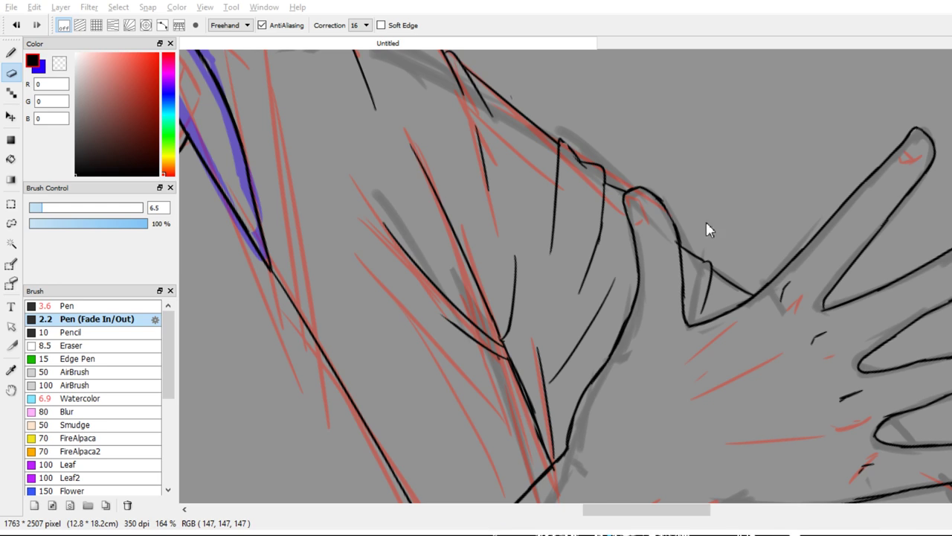
key("b")
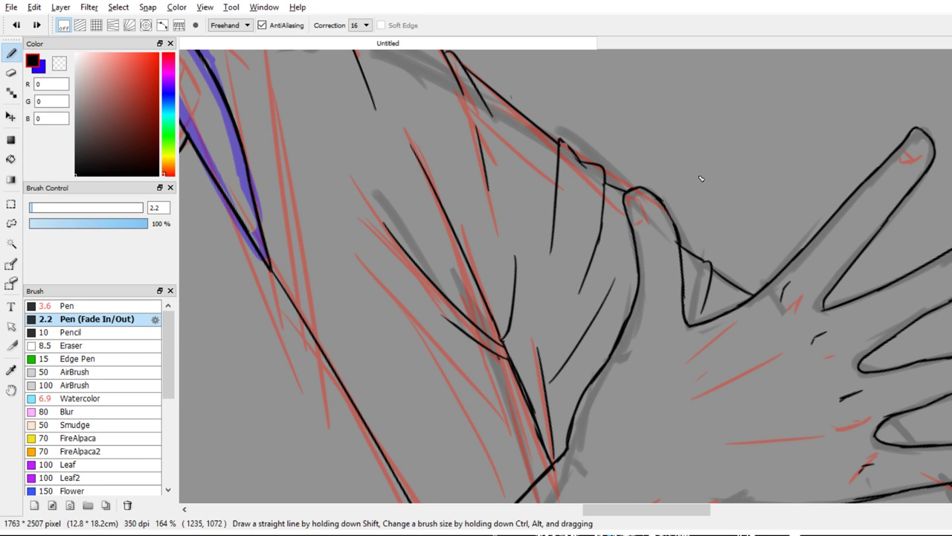
left_click_drag(563, 141, 579, 157)
key("alt+Tab")
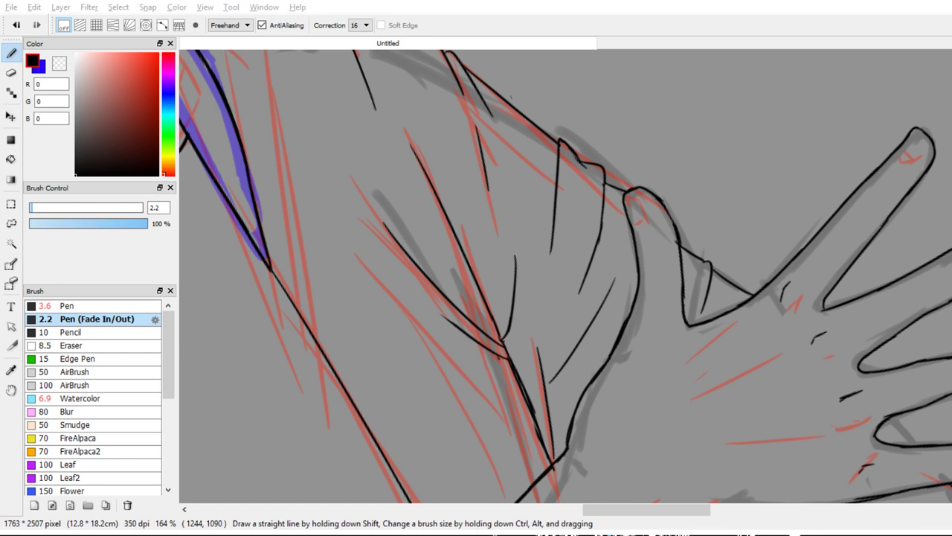
left_click(646, 196)
mouse_move(653, 215)
left_mouse_down()
mouse_move(676, 275)
mouse_move(666, 201)
left_mouse_up()
left_click_drag(673, 149, 680, 275)
mouse_move(678, 286)
left_mouse_down()
mouse_move(692, 160)
mouse_move(653, 206)
mouse_move(756, 136)
mouse_move(680, 176)
mouse_move(667, 305)
left_mouse_up()
Ink a short fold in the sleeve above the lower hand and a small bump on the sleeve's outer edge, trimming the overlap
scroll(527, 347, "up", 5)
left_click_drag(584, 145, 572, 329)
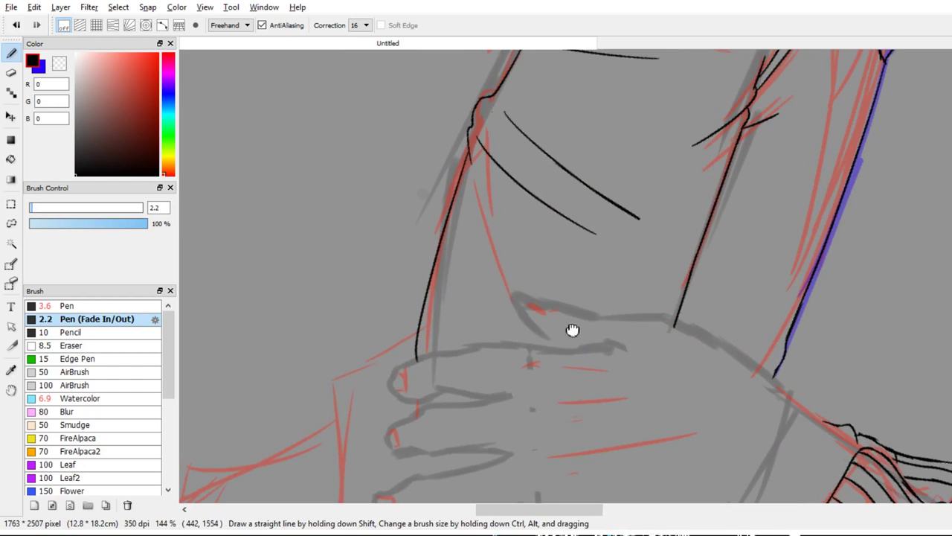
left_click_drag(475, 179, 510, 319)
key("ctrl+z")
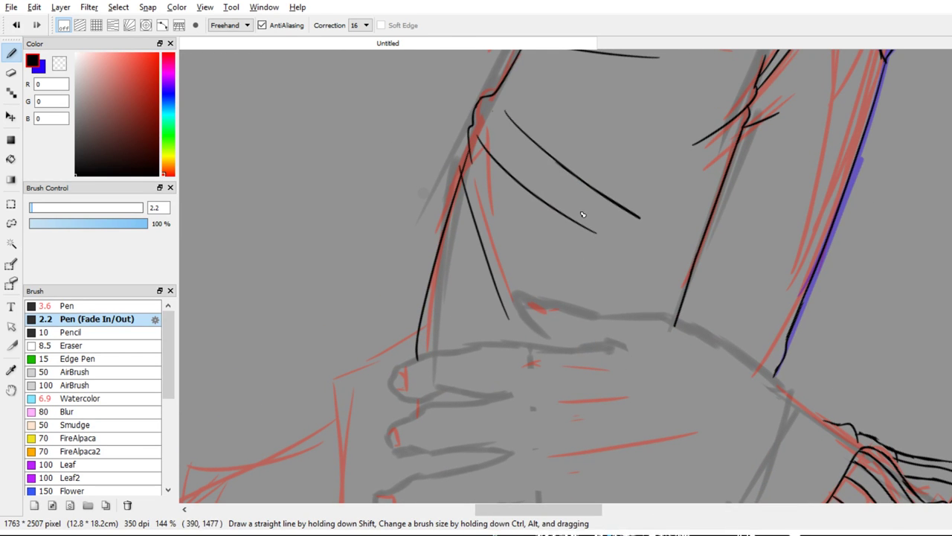
key("ctrl+z")
left_click_drag(486, 269, 509, 320)
left_click_drag(466, 158, 439, 242)
key("ctrl+z")
key("ctrl+y")
key("ctrl+z")
key("e")
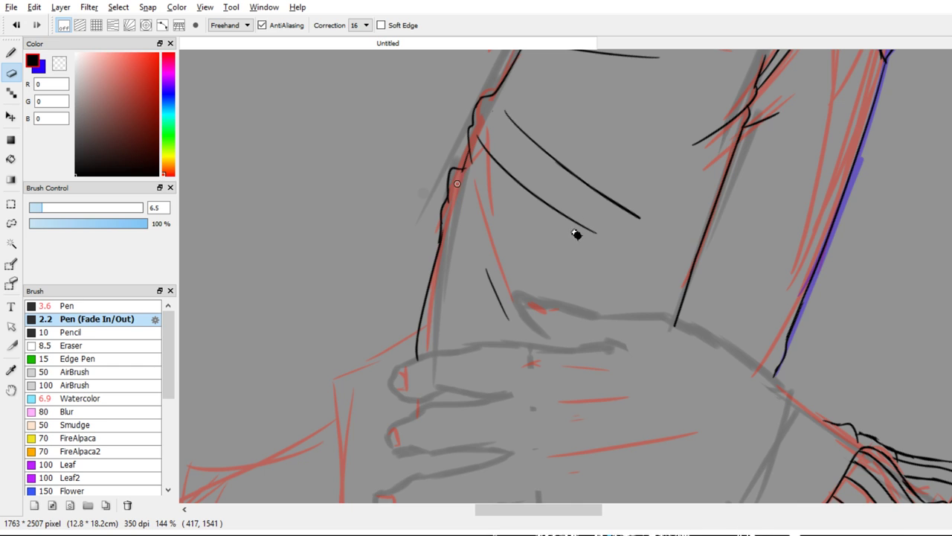
key("b")
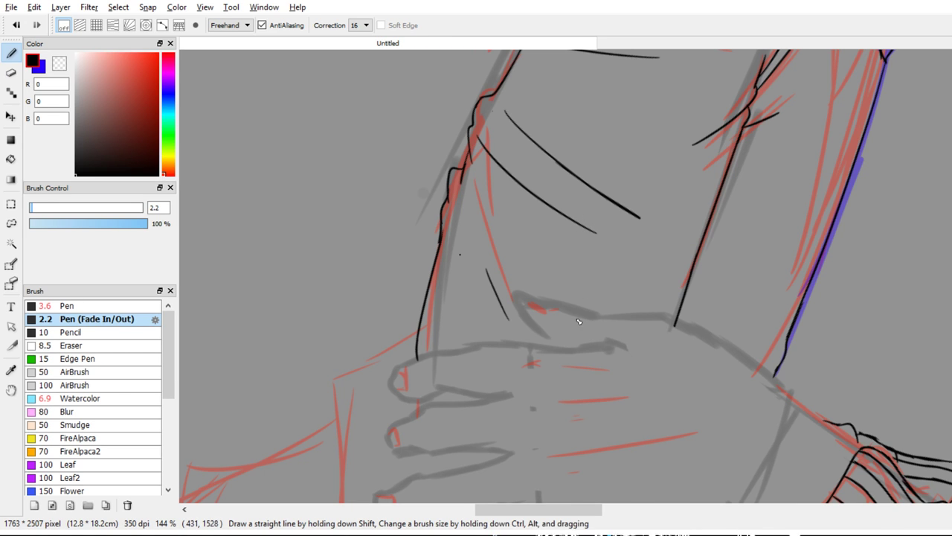
Ink a short fold running inward from the sleeve's outer edge just below the new bump
left_click_drag(455, 224, 474, 275)
key("ctrl+z")
left_click_drag(457, 236, 491, 322)
key("ctrl+z")
left_click_drag(459, 235, 472, 270)
key("ctrl+z")
left_click_drag(448, 213, 454, 241)
Ink the start of the lower hand's outer edge from the ribbed cuff down toward the little finger
scroll(573, 349, "down", 7)
mouse_move(597, 304)
left_mouse_down()
mouse_move(583, 282)
mouse_move(605, 390)
mouse_move(640, 404)
mouse_move(665, 384)
mouse_move(631, 278)
mouse_move(568, 242)
left_mouse_up()
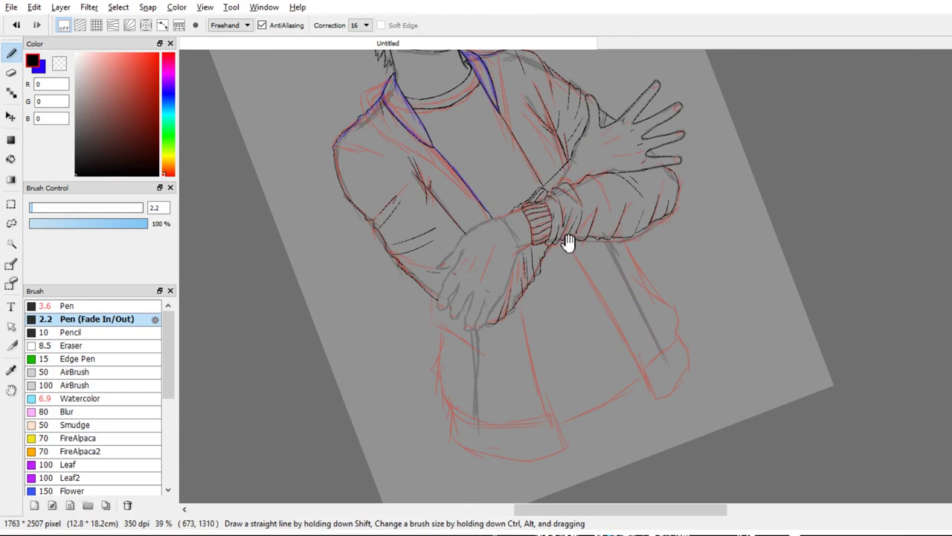
scroll(633, 266, "up", 5)
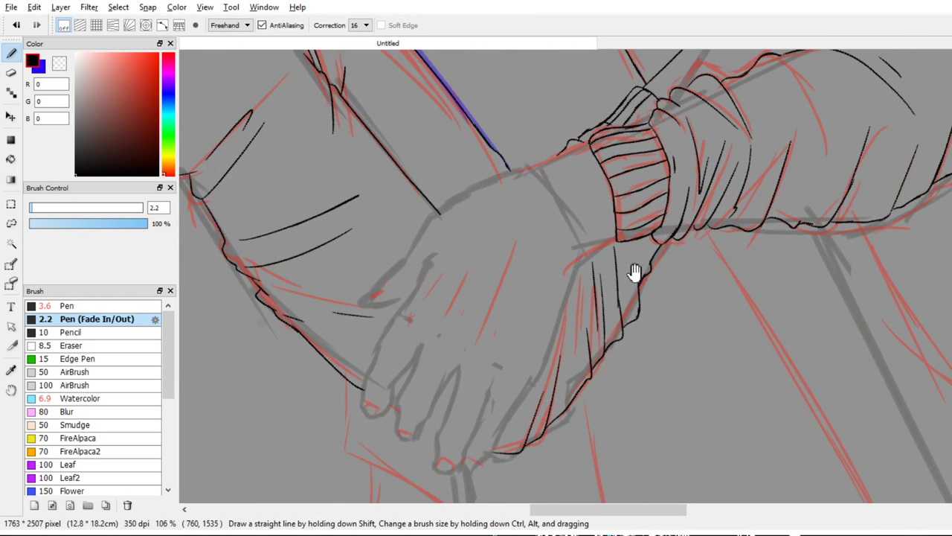
left_click_drag(635, 273, 743, 243)
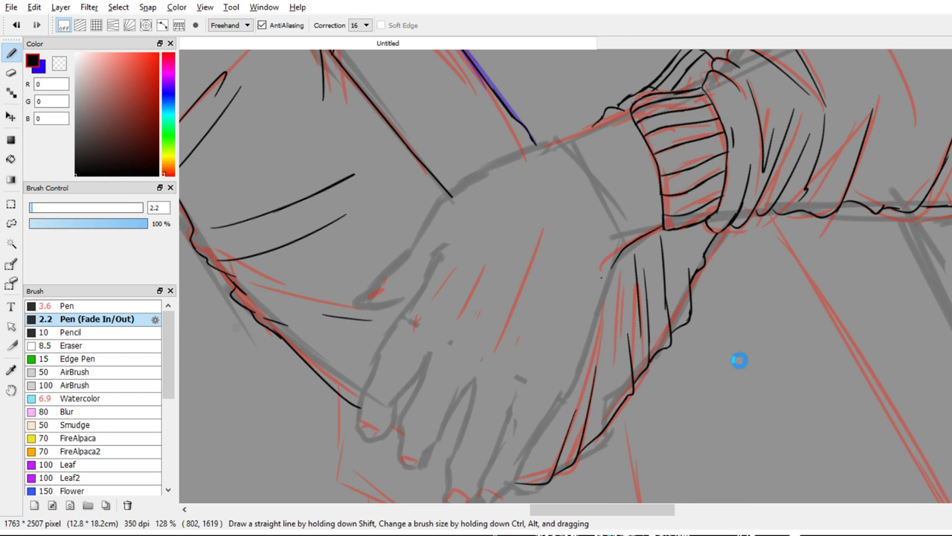
left_click_drag(747, 328, 789, 189)
scroll(820, 165, "up", 2)
left_click_drag(829, 149, 786, 248)
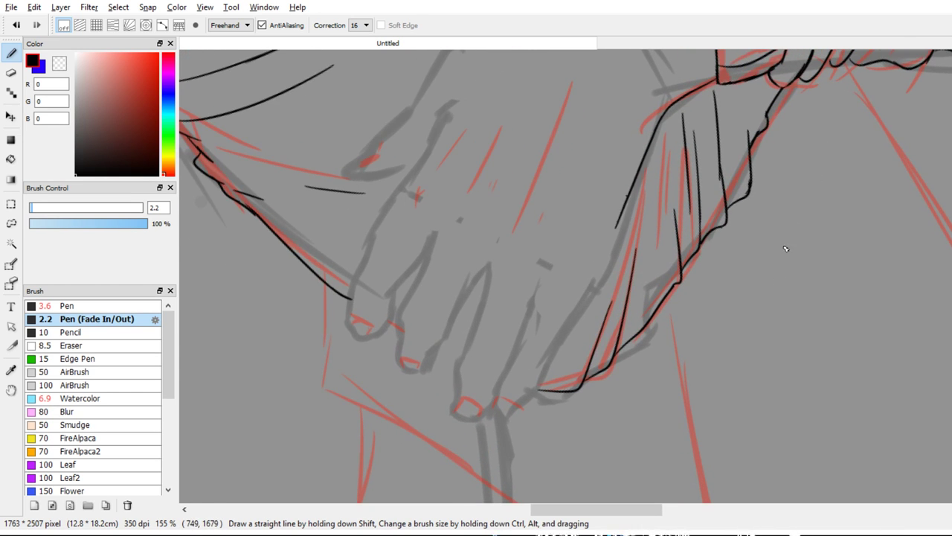
key("ctrl+z")
left_click_drag(830, 147, 745, 360)
key("ctrl+z")
left_click_drag(831, 165, 837, 156)
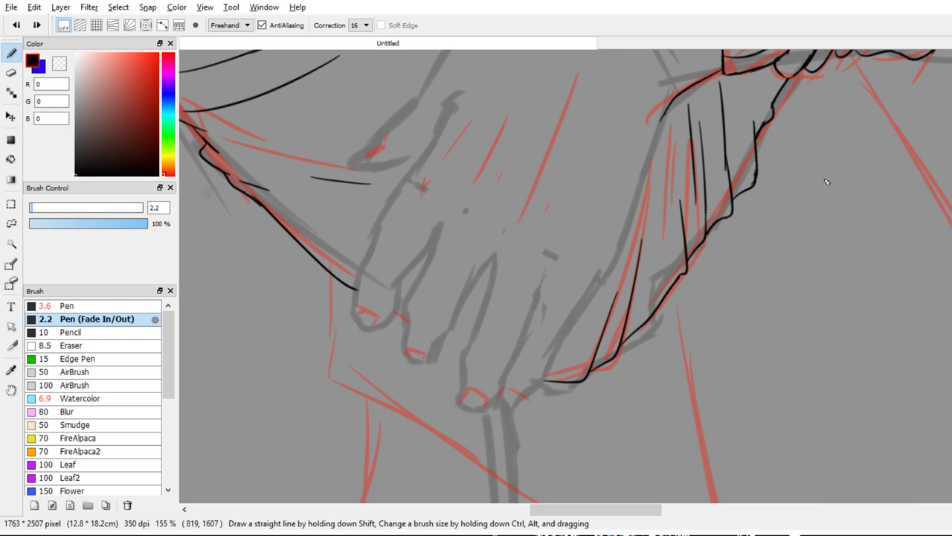
Continue the lower hand's outer edge along the little finger and round its fingertip
scroll(778, 305, "up", 1)
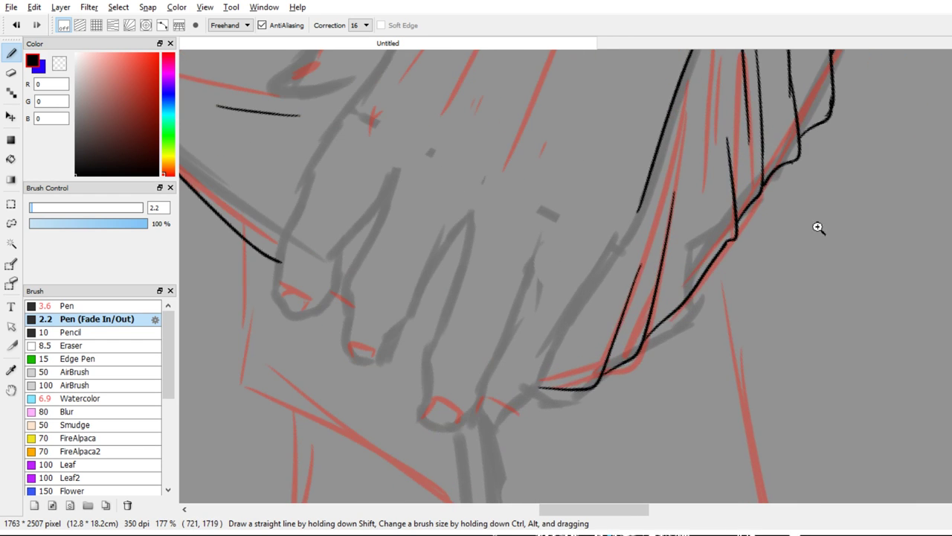
scroll(776, 308, "up", 1)
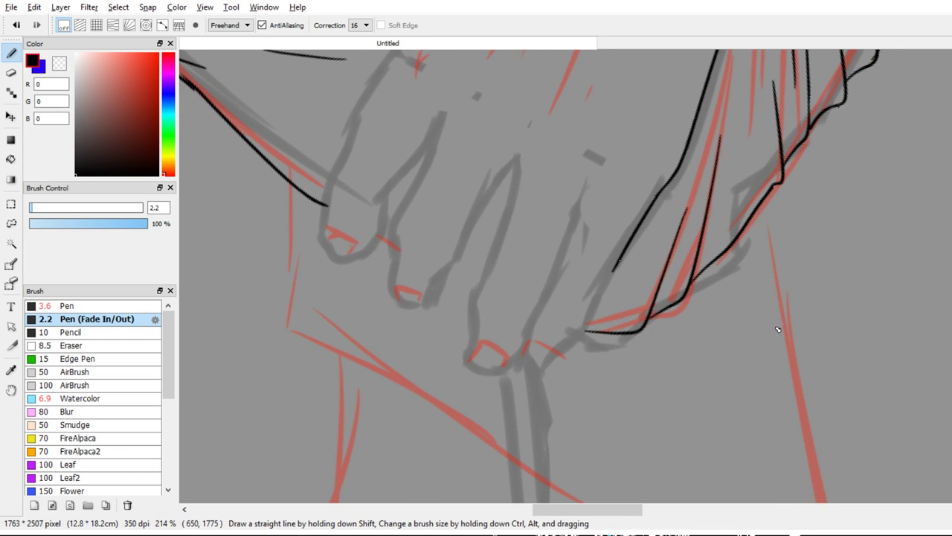
mouse_move(624, 250)
left_mouse_down()
mouse_move(559, 348)
mouse_move(533, 363)
mouse_move(530, 338)
left_mouse_up()
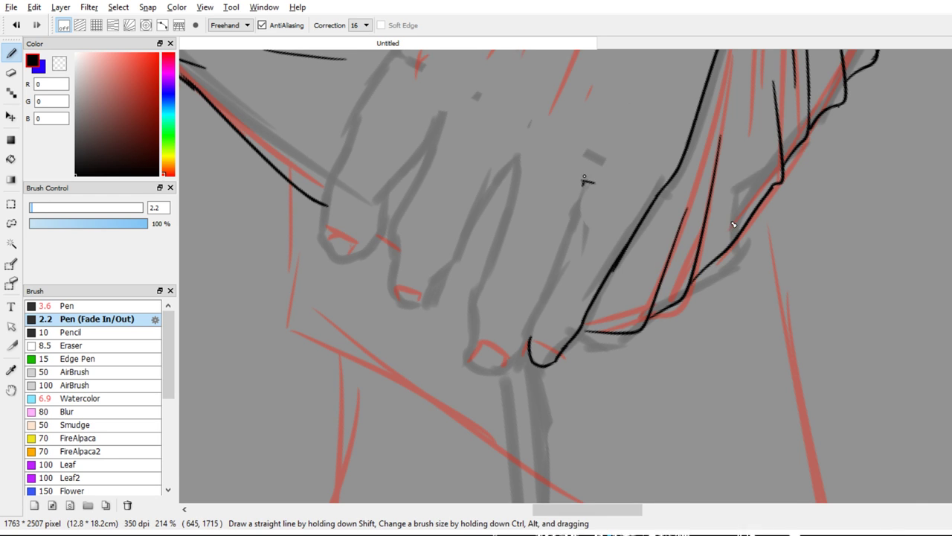
Ink the line between the little and ring fingers, round the ring fingertip and start up its other side
key("ctrl+z")
left_click_drag(585, 177, 532, 302)
key("ctrl+z")
key("ctrl+z")
key("ctrl+z")
mouse_move(575, 213)
left_mouse_down()
mouse_move(526, 316)
mouse_move(571, 220)
mouse_move(524, 350)
mouse_move(481, 371)
mouse_move(470, 357)
mouse_move(473, 316)
mouse_move(506, 227)
left_mouse_up()
key("ctrl+z")
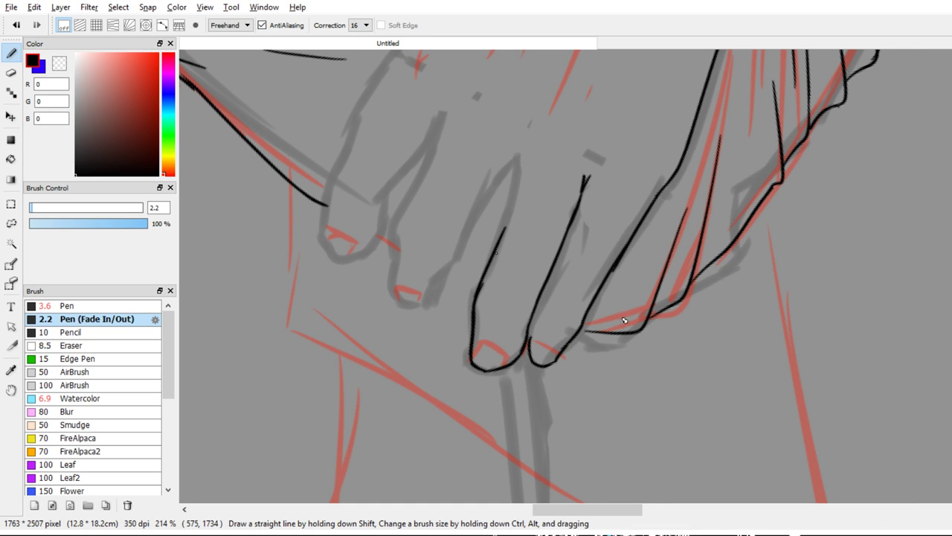
Finish the ring finger's inner side up to the gap beside the middle finger and clean it with the eraser
left_click_drag(493, 260, 515, 192)
key("ctrl+z")
key("ctrl+z")
mouse_move(483, 284)
left_mouse_down()
mouse_move(509, 231)
mouse_move(521, 158)
left_mouse_up()
key("e")
mouse_move(512, 229)
left_mouse_down()
mouse_move(497, 259)
mouse_move(506, 301)
left_mouse_up()
key("b")
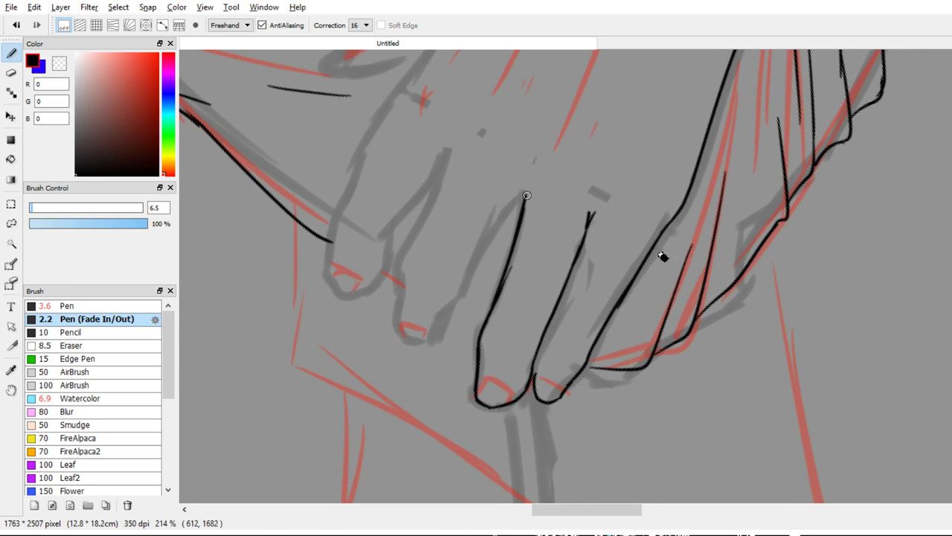
left_click_drag(525, 202, 527, 186)
Ink the middle finger's side down from the ring finger gap and around its fingertip
mouse_move(522, 197)
left_mouse_down()
mouse_move(541, 198)
mouse_move(503, 243)
left_mouse_up()
key("ctrl+z")
mouse_move(543, 195)
left_mouse_down()
mouse_move(458, 340)
mouse_move(446, 345)
mouse_move(423, 340)
mouse_move(416, 319)
mouse_move(431, 239)
left_mouse_up()
key("ctrl+z")
key("ctrl+z")
key("ctrl+z")
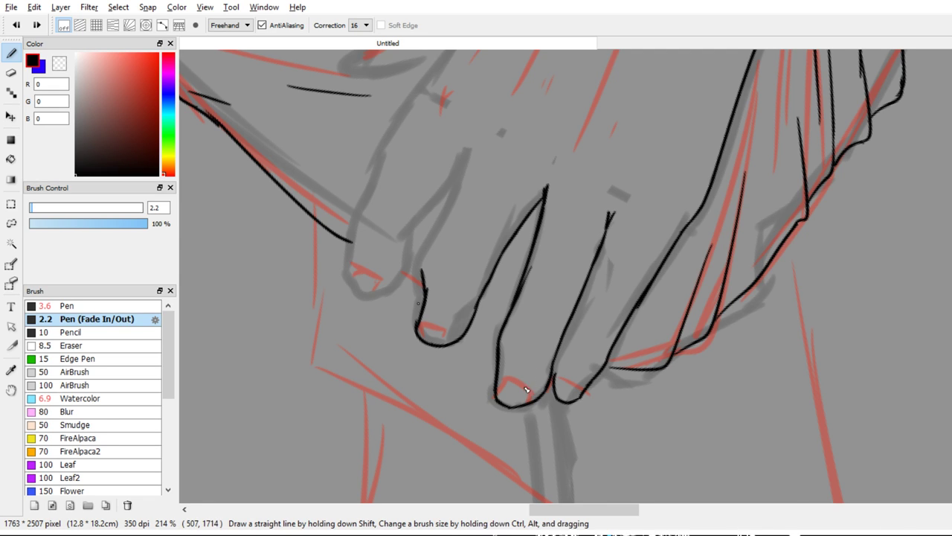
Ink the middle finger's other side up to the gap beside the index finger and tidy the line with the eraser
mouse_move(416, 326)
left_mouse_down()
mouse_move(433, 237)
mouse_move(457, 187)
left_mouse_up()
key("ctrl+y")
key("ctrl+y")
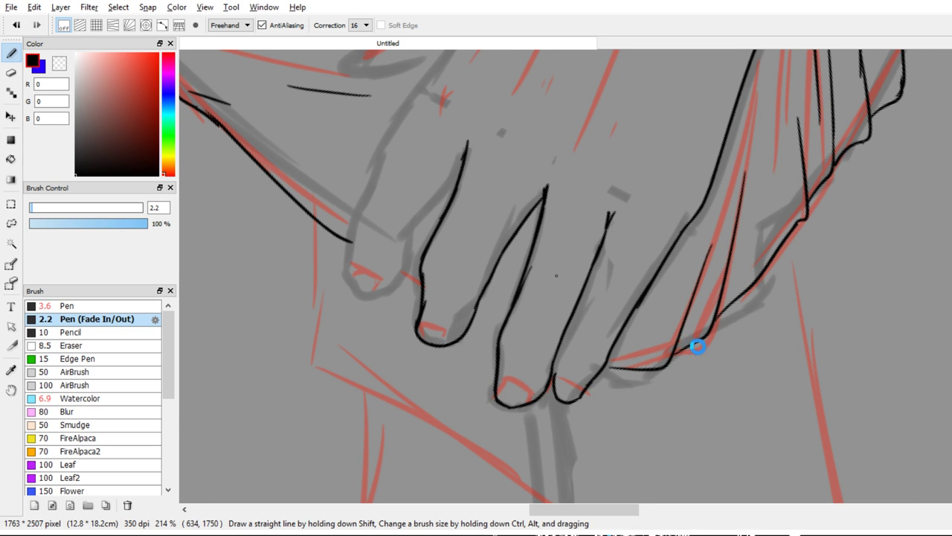
left_click_drag(671, 351, 691, 369)
key("e")
left_click_drag(450, 309, 444, 341)
key("b")
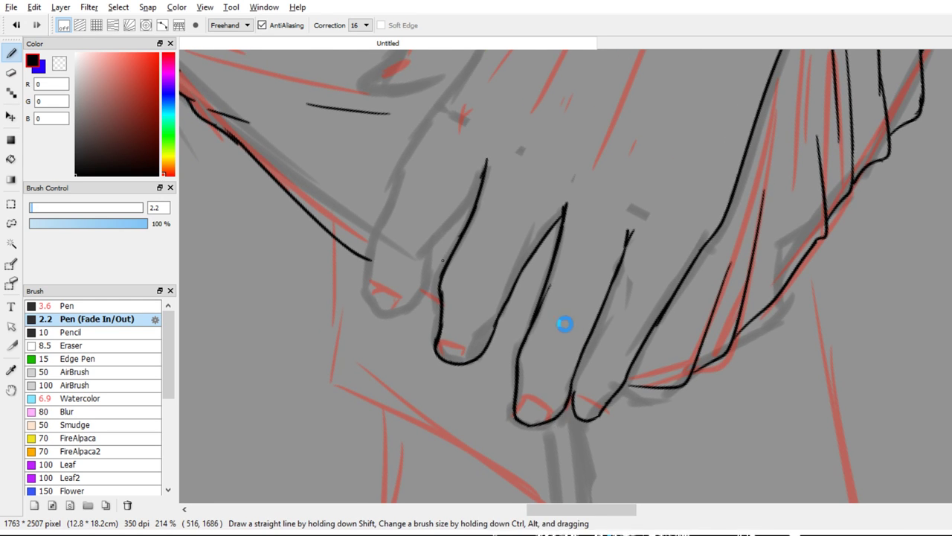
Ink the index finger from the gap down around its tip and up its outer side, tidying the contour with the eraser
left_click_drag(450, 260, 485, 293)
mouse_move(650, 265)
left_mouse_down()
mouse_move(601, 330)
mouse_move(578, 402)
mouse_move(554, 426)
mouse_move(507, 417)
mouse_move(512, 362)
left_mouse_up()
key("ctrl+z")
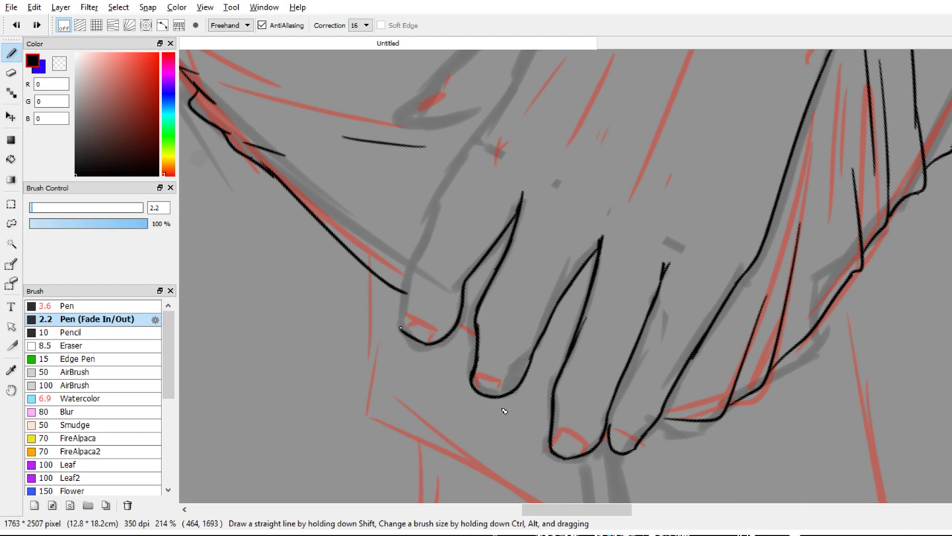
mouse_move(503, 411)
left_mouse_down()
mouse_move(512, 336)
mouse_move(556, 246)
left_mouse_up()
key("e")
left_click_drag(519, 446, 548, 321)
key("b")
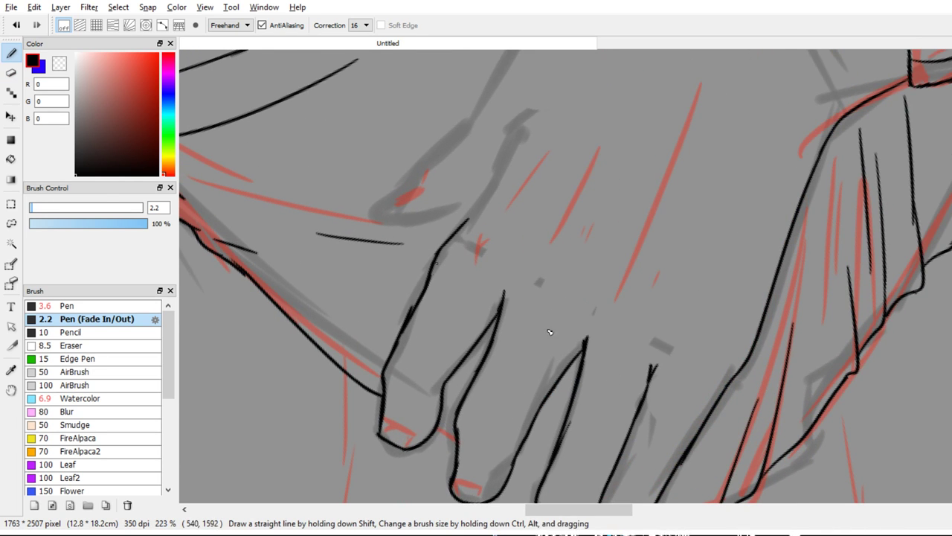
Trim the index finger's contour and extend its outer edge up the hand toward the thumb's base
key("e")
left_click_drag(519, 379, 511, 405)
left_click_drag(621, 250, 587, 322)
key("b")
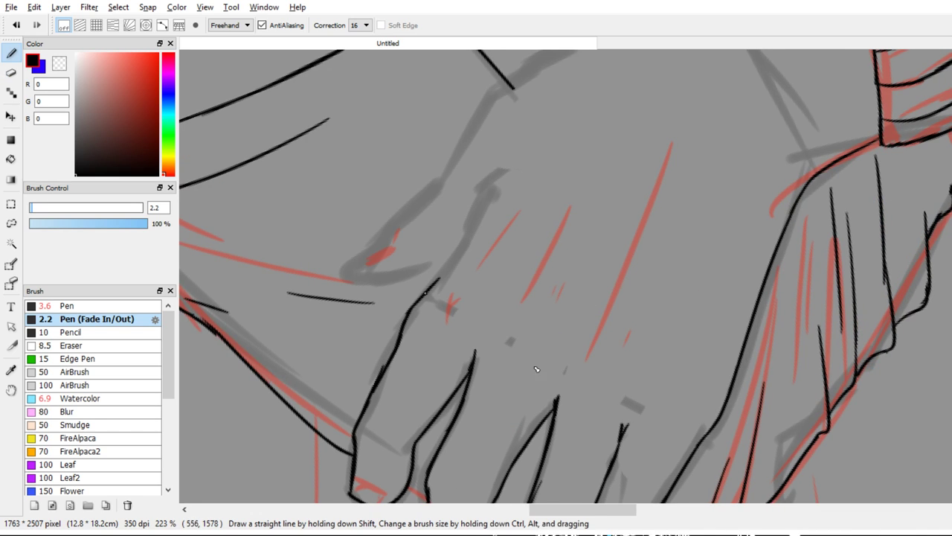
left_click_drag(536, 369, 601, 269)
key("ctrl+z")
left_click_drag(529, 373, 597, 272)
key("e")
key("b")
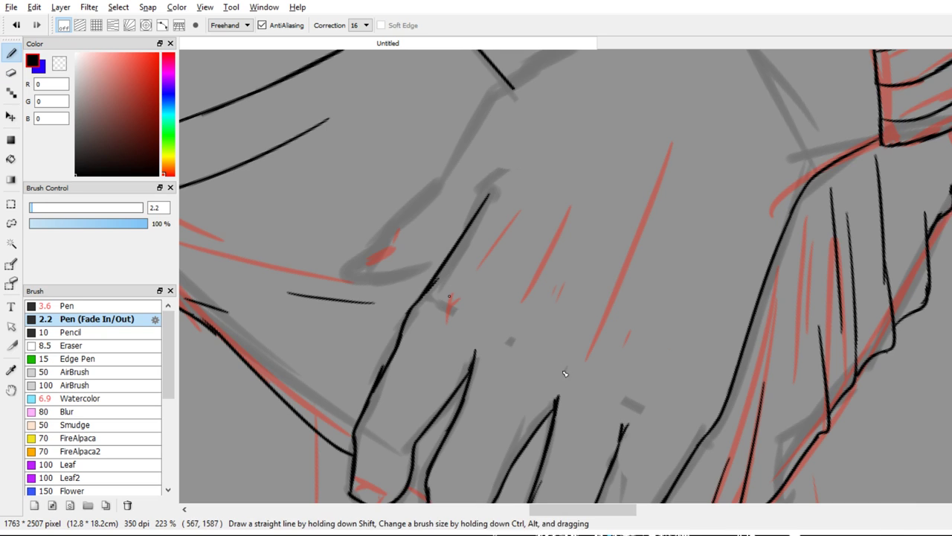
Ink short knuckle marks above the four fingers of the lower hand
key("ctrl+z")
mouse_move(435, 305)
left_mouse_down()
mouse_move(444, 291)
mouse_move(433, 331)
mouse_move(415, 275)
left_mouse_up()
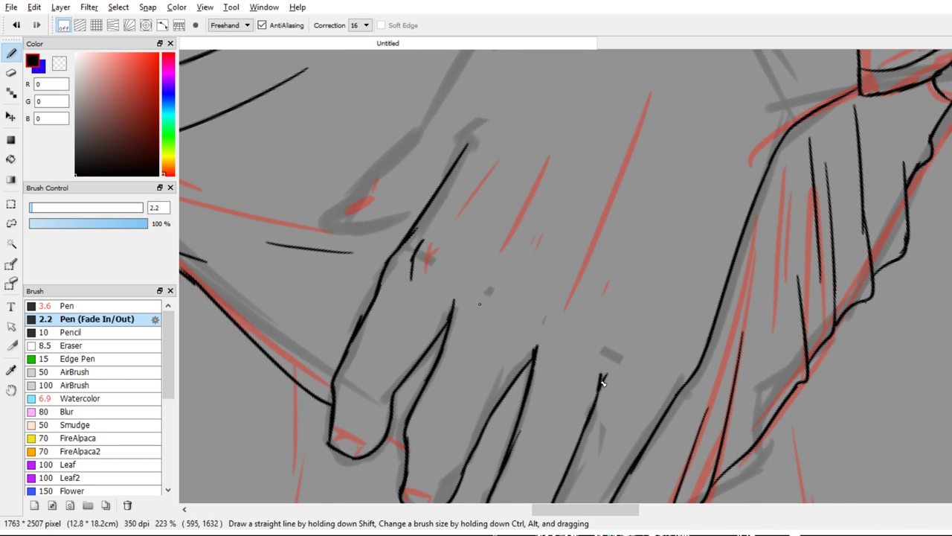
mouse_move(482, 307)
left_mouse_down()
mouse_move(493, 268)
mouse_move(485, 295)
left_mouse_up()
key("ctrl+z")
left_click_drag(555, 348, 564, 316)
mouse_move(653, 381)
left_mouse_down()
mouse_move(635, 289)
mouse_move(646, 276)
left_mouse_up()
left_click_drag(661, 209, 632, 310)
Ink thin tendon lines on the back of the lower hand, following the red guide strokes above the knuckles
left_click_drag(406, 228, 450, 172)
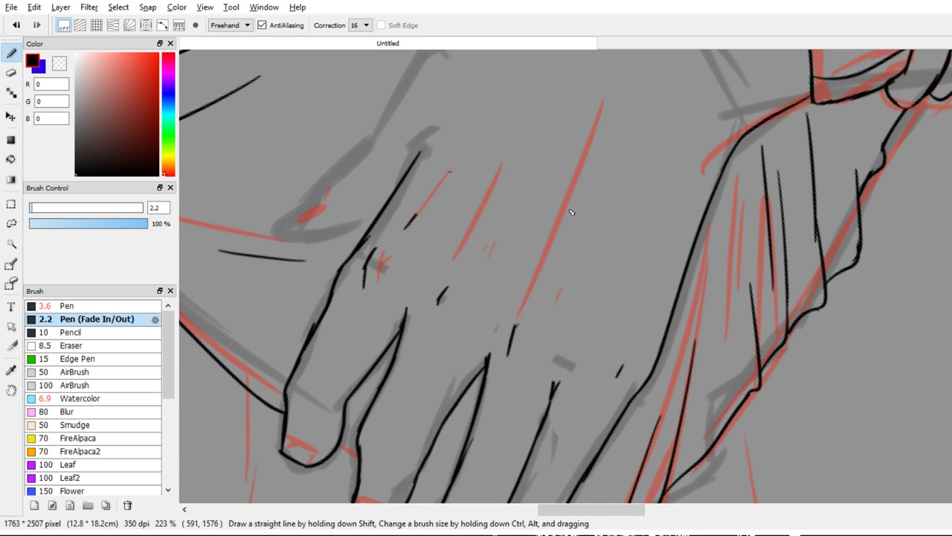
left_click_drag(482, 210, 461, 249)
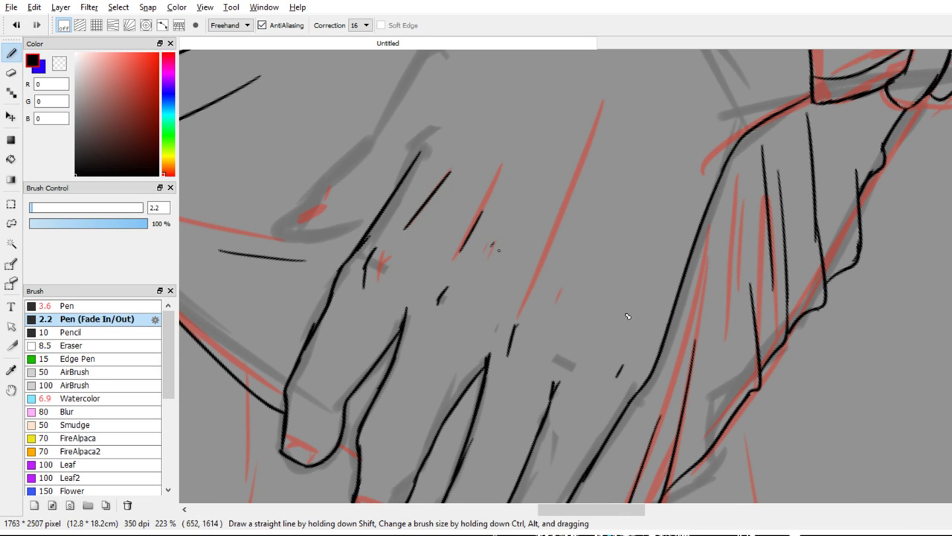
left_click_drag(529, 277, 568, 179)
key("ctrl+z")
left_click_drag(533, 269, 579, 160)
scroll(744, 261, "down", 3)
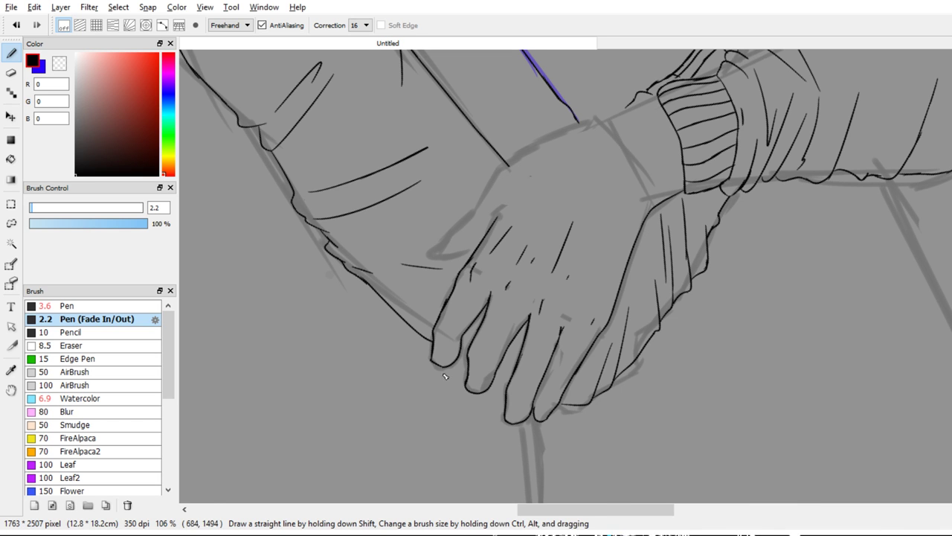
Ink two short parallel tendon lines on the back of the raised hand, on the thumb side
mouse_move(515, 365)
left_mouse_down()
mouse_move(350, 467)
mouse_move(719, 248)
mouse_move(833, 234)
mouse_move(810, 194)
mouse_move(776, 220)
left_mouse_up()
scroll(777, 220, "up", 5)
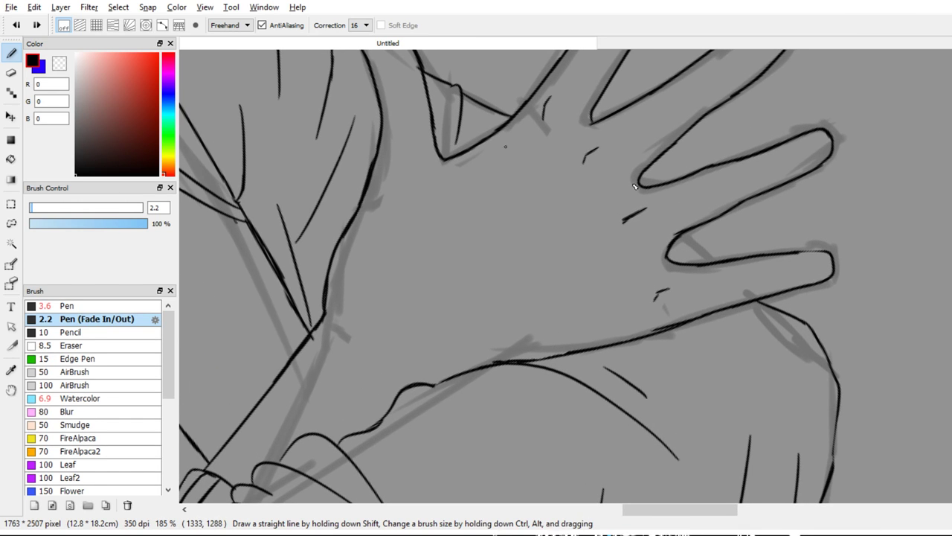
left_click_drag(510, 151, 445, 205)
key("ctrl+z")
left_click_drag(555, 189, 534, 208)
key("ctrl+z")
left_click_drag(468, 247, 519, 213)
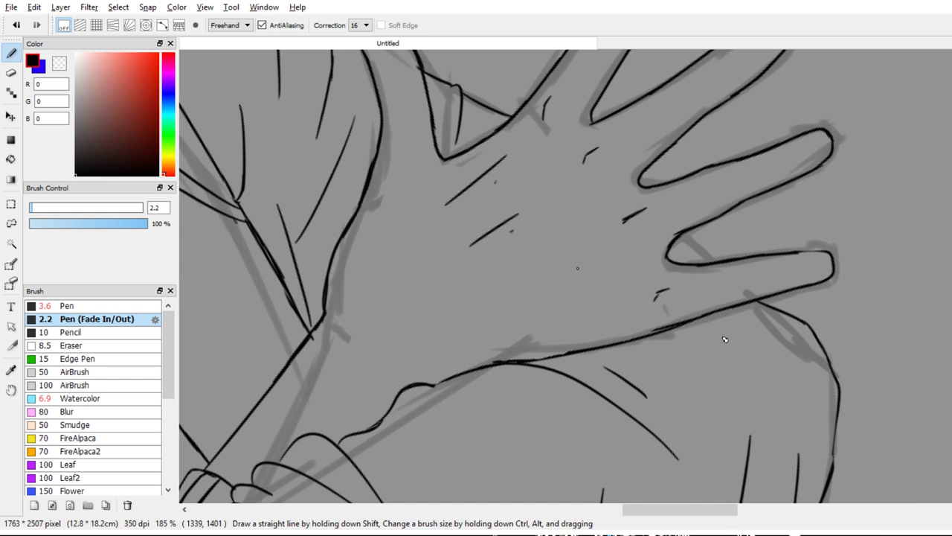
Ink a longer third tendon line across the middle of the raised hand, parallel to the first two
left_click_drag(562, 302, 522, 309)
key("ctrl+z")
left_click_drag(593, 245, 510, 295)
key("ctrl+z")
left_click_drag(578, 239, 492, 287)
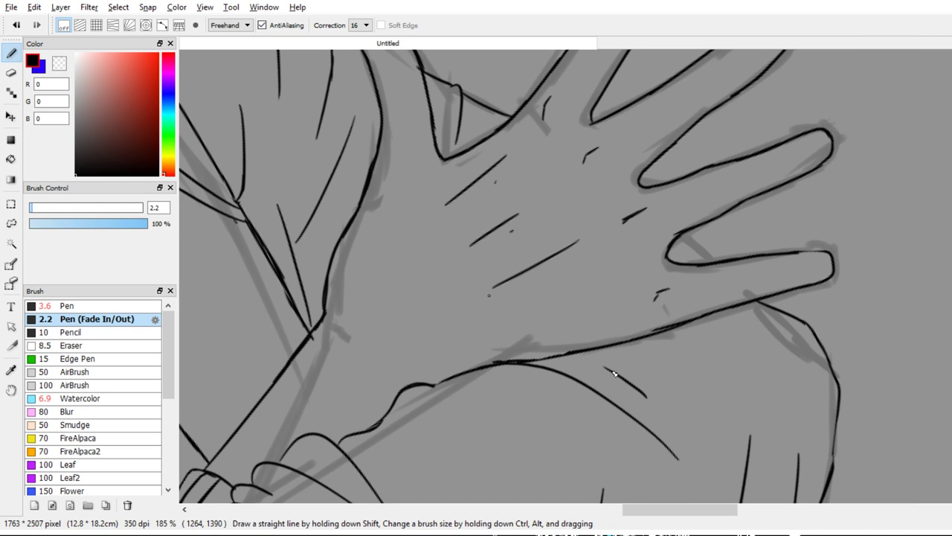
Add a small dash beside the third tendon line and ink a fourth line on the raised hand's little-finger side
key("ctrl+z")
left_click_drag(578, 266, 558, 274)
key("ctrl+z")
left_click_drag(610, 302, 535, 320)
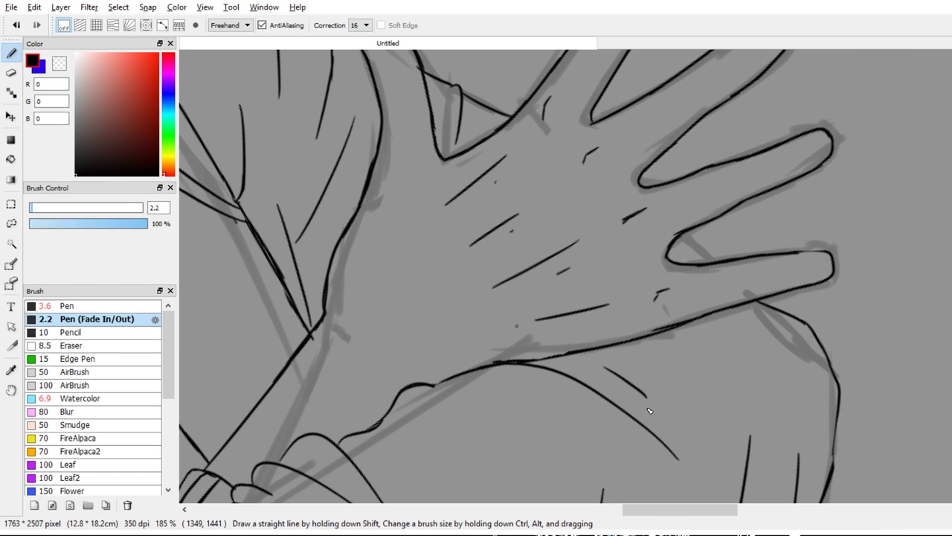
key("ctrl+z")
left_click_drag(604, 299, 536, 325)
scroll(704, 398, "down", 8)
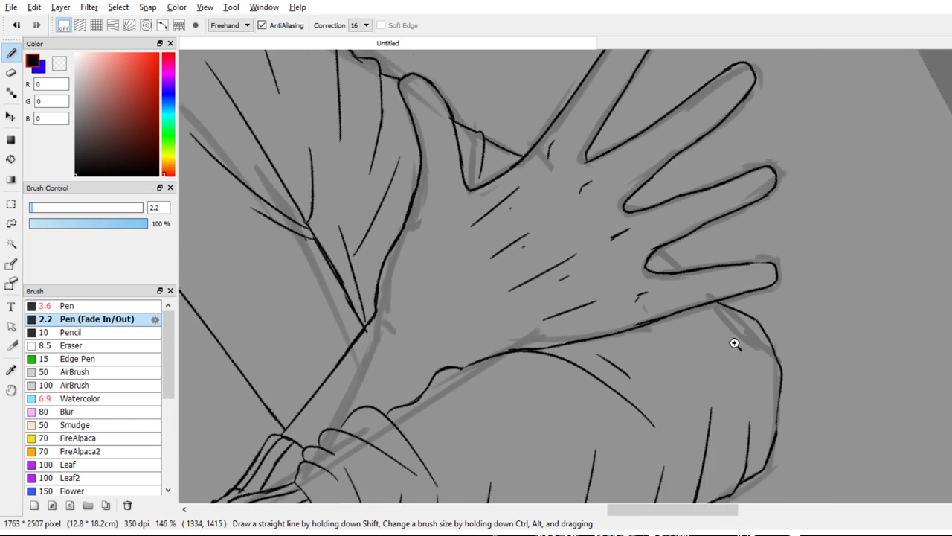
scroll(691, 395, "up", 2)
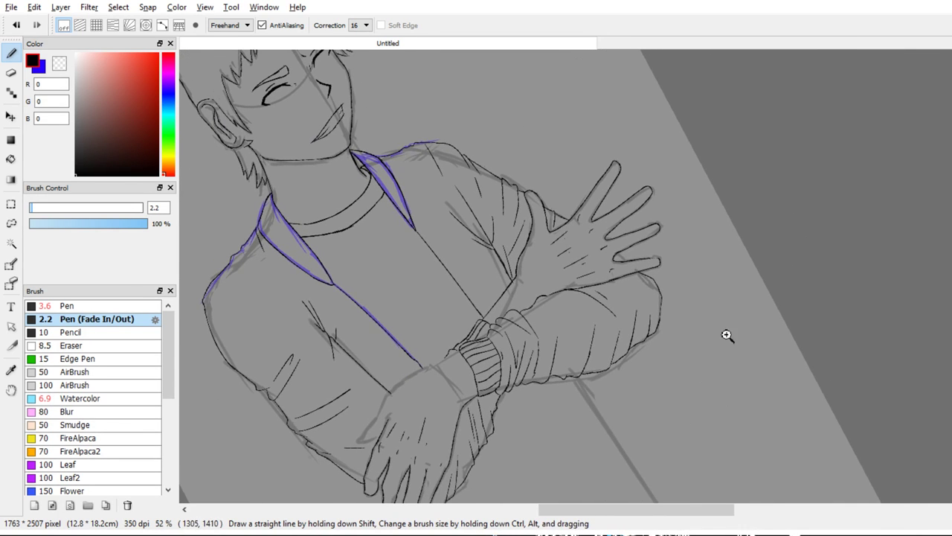
scroll(727, 346, "up", 2)
key("e")
key("ctrl+z")
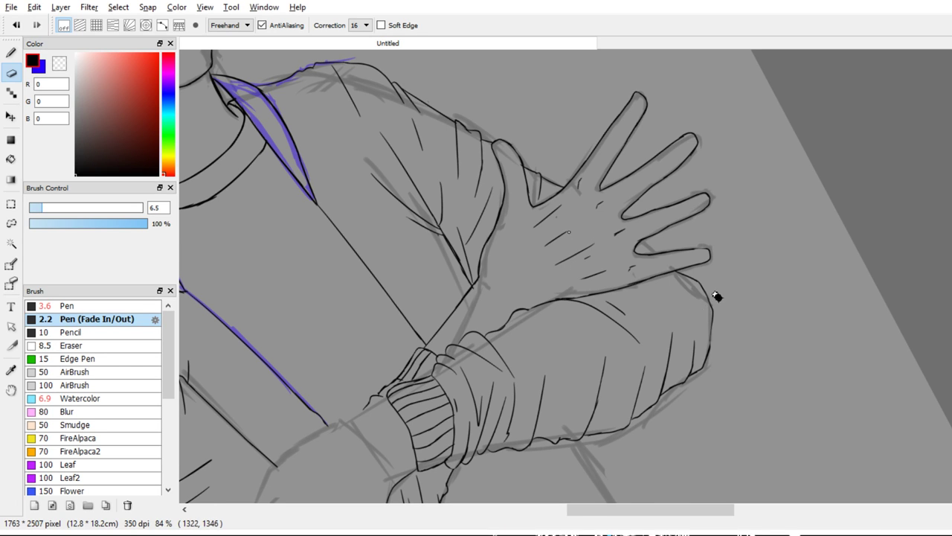
key("b")
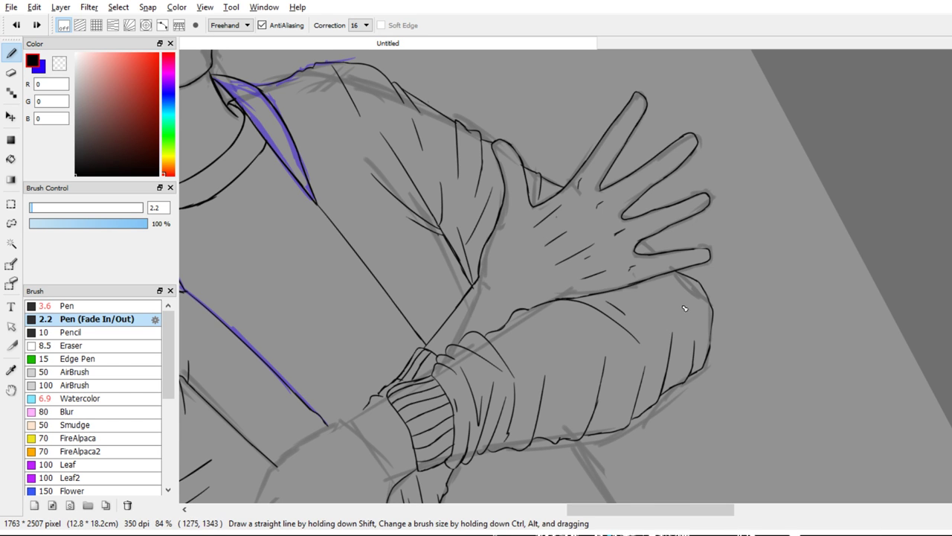
Ink the lower hand's thumb outline around its tip and trim the stray ends of the line
left_click_drag(651, 359, 722, 247)
scroll(719, 276, "up", 3)
mouse_move(606, 281)
left_mouse_down()
mouse_move(786, 238)
mouse_move(710, 251)
left_mouse_up()
scroll(751, 231, "up", 2)
mouse_move(514, 318)
left_mouse_down()
mouse_move(460, 326)
mouse_move(447, 315)
mouse_move(470, 295)
mouse_move(445, 307)
mouse_move(511, 269)
mouse_move(532, 244)
left_mouse_up()
key("ctrl+z")
key("ctrl+z")
key("ctrl+z")
key("e")
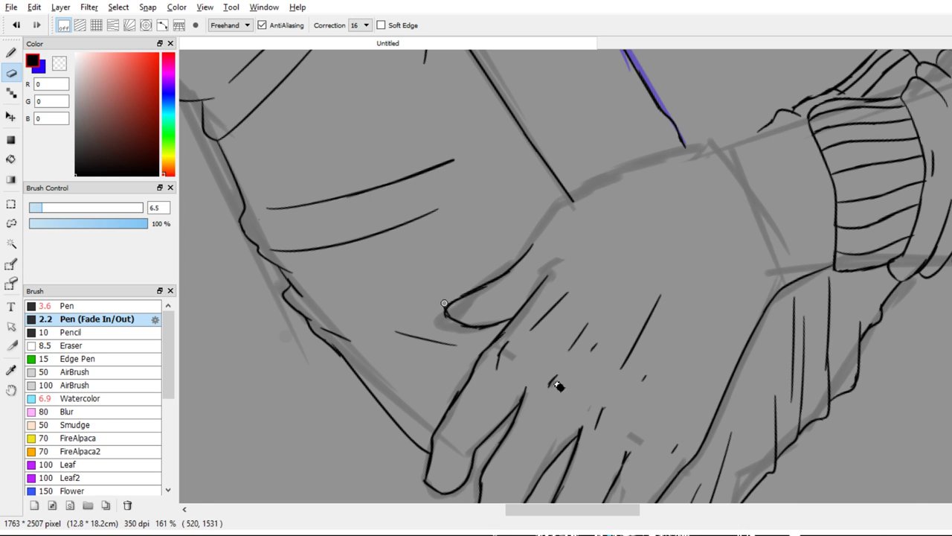
Ink the back edge of the lower hand from the thumb base towards the wrist
key("b")
mouse_move(533, 244)
left_mouse_down()
mouse_move(579, 198)
mouse_move(525, 245)
mouse_move(571, 215)
mouse_move(638, 195)
left_mouse_up()
key("ctrl+z")
mouse_move(555, 225)
left_mouse_down()
mouse_move(637, 192)
mouse_move(691, 186)
left_mouse_up()
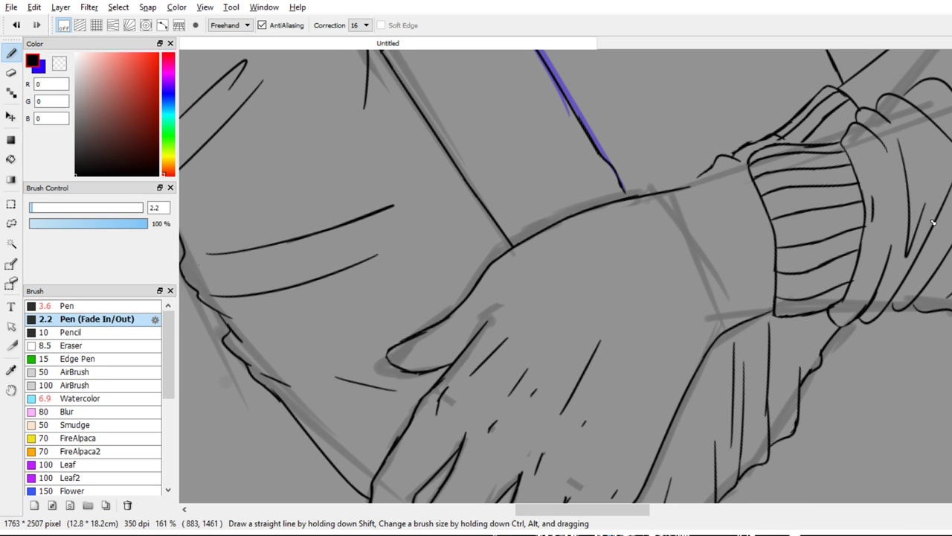
Extend the lower hand's back edge to the ribbed cuff and erase the overlapping stroke end
left_click_drag(745, 168, 636, 200)
key("ctrl+z")
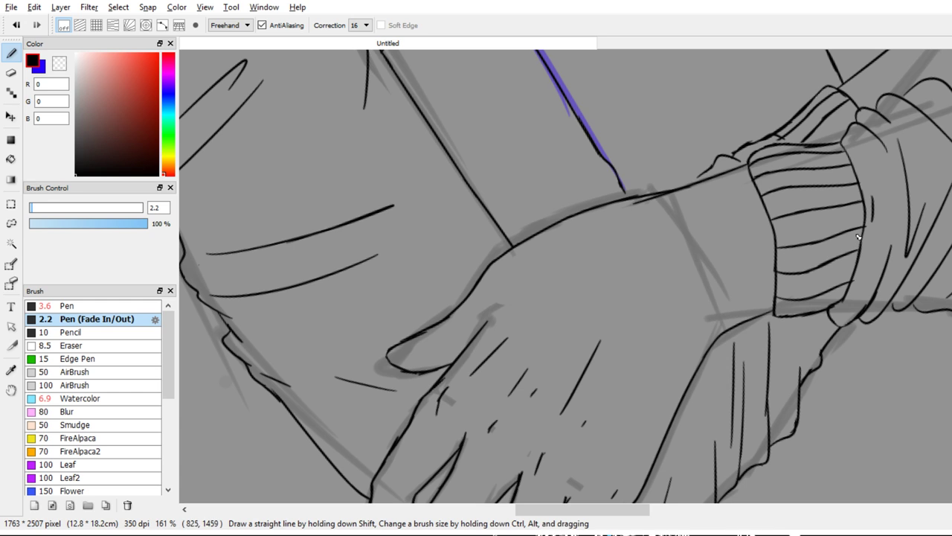
key("ctrl+z")
key("ctrl+y")
key("e")
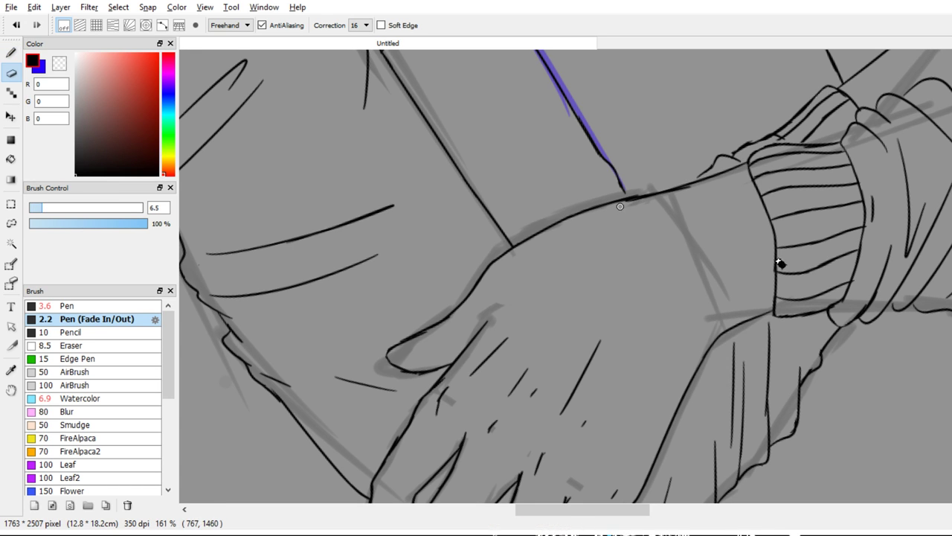
Clean up the lower hand's thumb tip and ink a small thumbnail on it
left_click_drag(609, 366, 702, 294)
left_click_drag(680, 335, 679, 309)
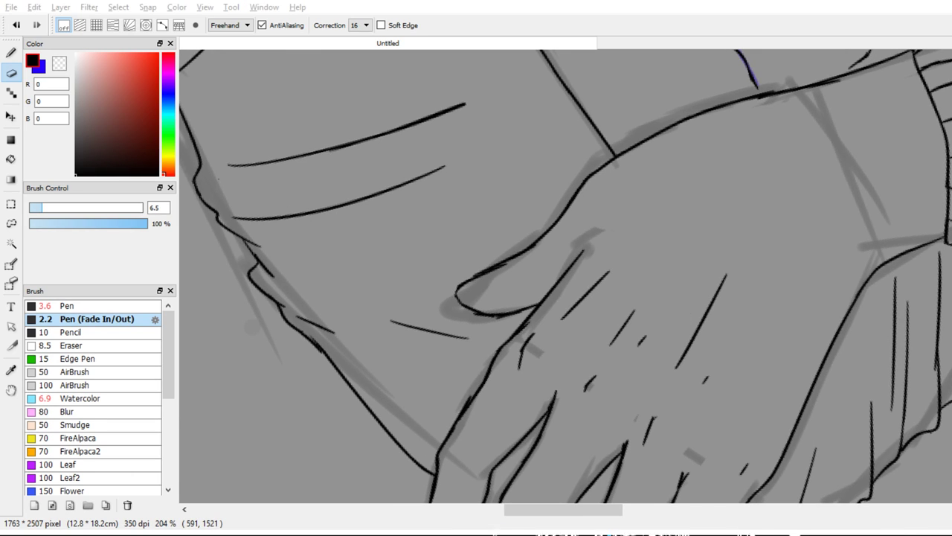
left_click_drag(518, 266, 520, 225)
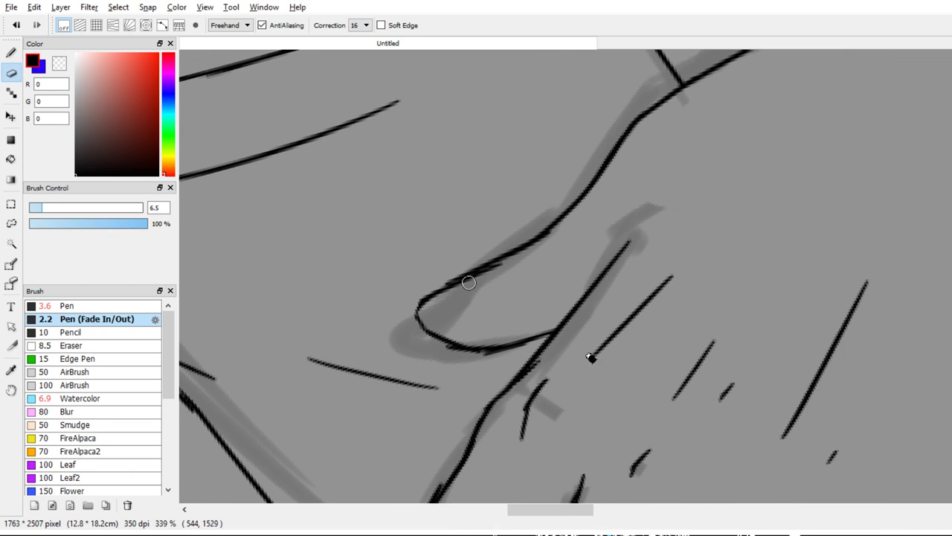
key("b")
left_click_drag(418, 310, 469, 297)
Ink curved fingernails at the tips of the lower hand's index and middle fingers
mouse_move(408, 499)
left_mouse_down()
mouse_move(477, 258)
mouse_move(473, 271)
mouse_move(520, 296)
left_mouse_up()
key("ctrl+z")
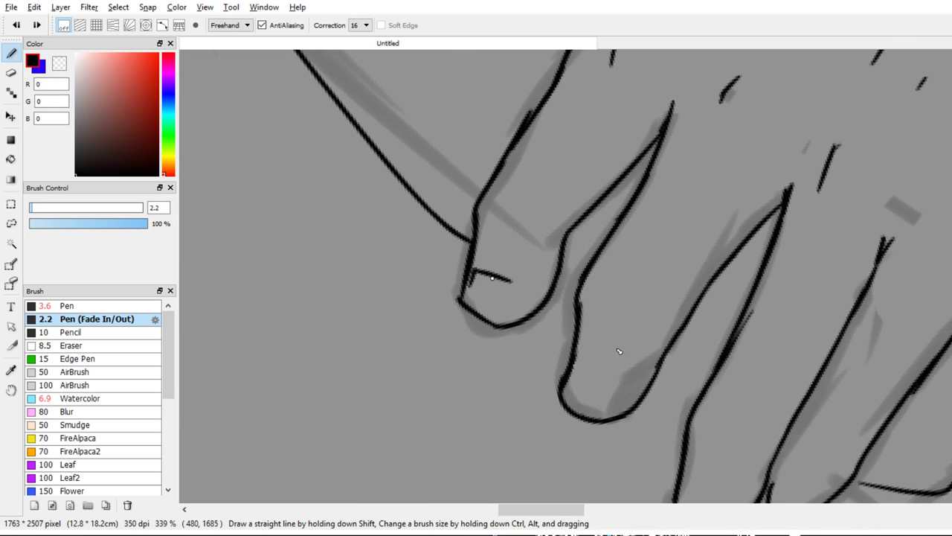
key("ctrl+z")
mouse_move(472, 270)
left_mouse_down()
mouse_move(514, 292)
mouse_move(502, 318)
left_mouse_up()
left_click_drag(494, 287, 388, 228)
mouse_move(460, 320)
left_mouse_down()
mouse_move(474, 298)
mouse_move(501, 308)
mouse_move(512, 334)
left_mouse_up()
left_click_drag(469, 287, 407, 241)
Ink curved fingernails at the tips of the lower hand's ring and little fingers
mouse_move(511, 377)
left_mouse_down()
mouse_move(538, 372)
mouse_move(524, 370)
mouse_move(556, 387)
mouse_move(550, 415)
left_mouse_up()
key("ctrl+z")
left_click_drag(566, 347, 507, 322)
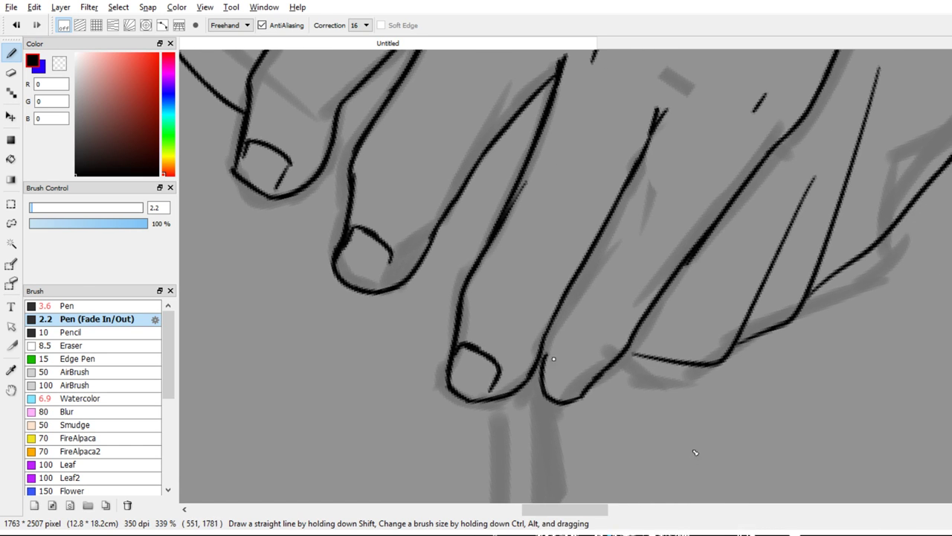
left_click_drag(540, 373, 547, 330)
mouse_move(553, 378)
left_mouse_down()
mouse_move(567, 362)
mouse_move(593, 364)
left_mouse_up()
left_click_drag(731, 465, 714, 423)
scroll(715, 423, "up", 2)
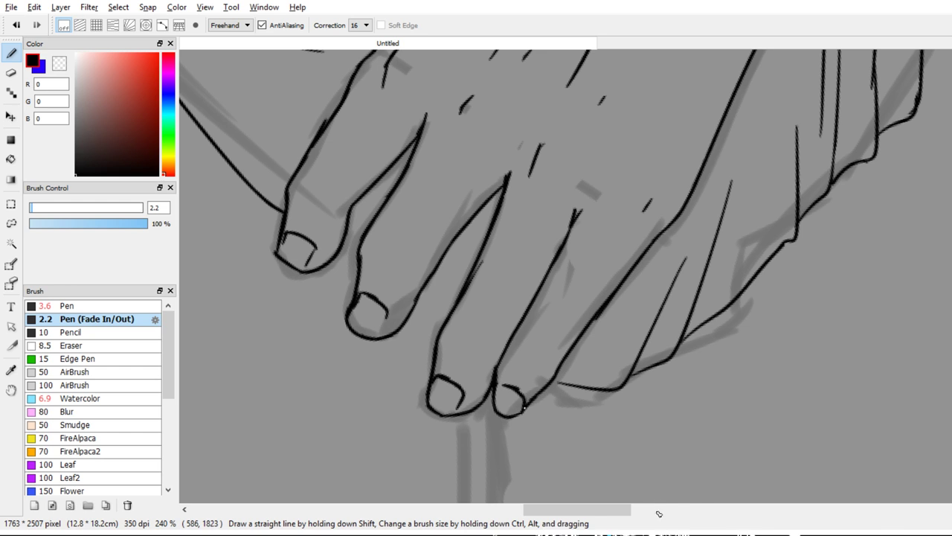
Ink a small curved fingernail at the tip of the raised hand's index finger
scroll(740, 395, "down", 8)
scroll(633, 451, "up", 4)
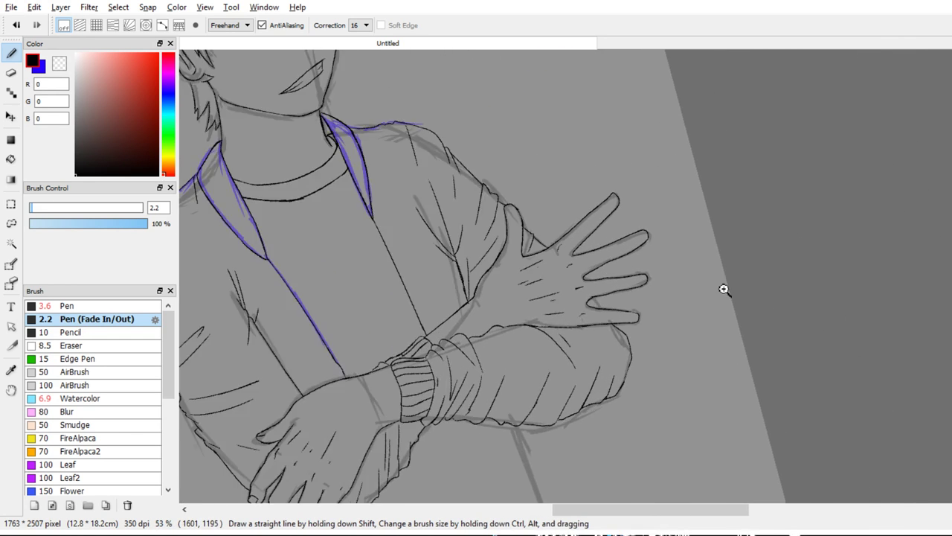
scroll(613, 387, "up", 3)
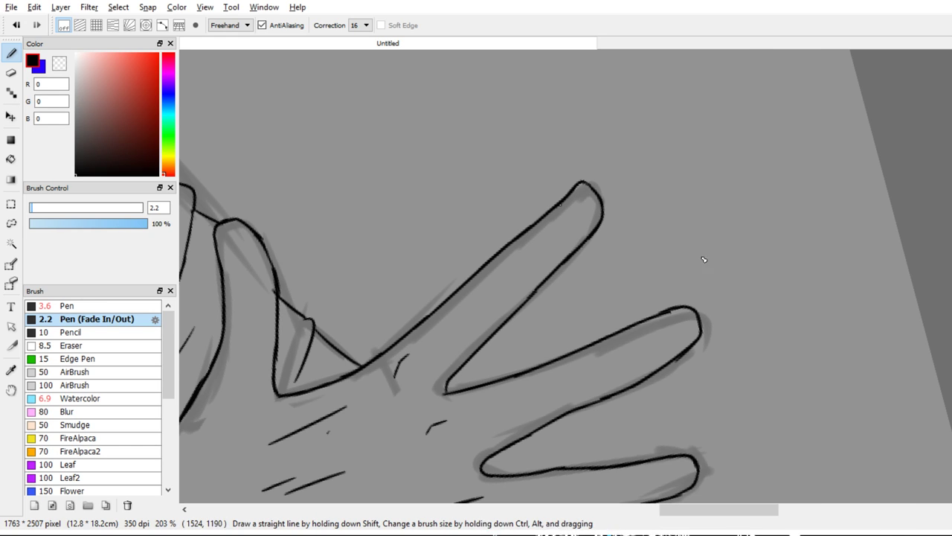
key("ctrl+z")
mouse_move(563, 204)
left_mouse_down()
mouse_move(583, 218)
mouse_move(556, 150)
left_mouse_up()
key("space")
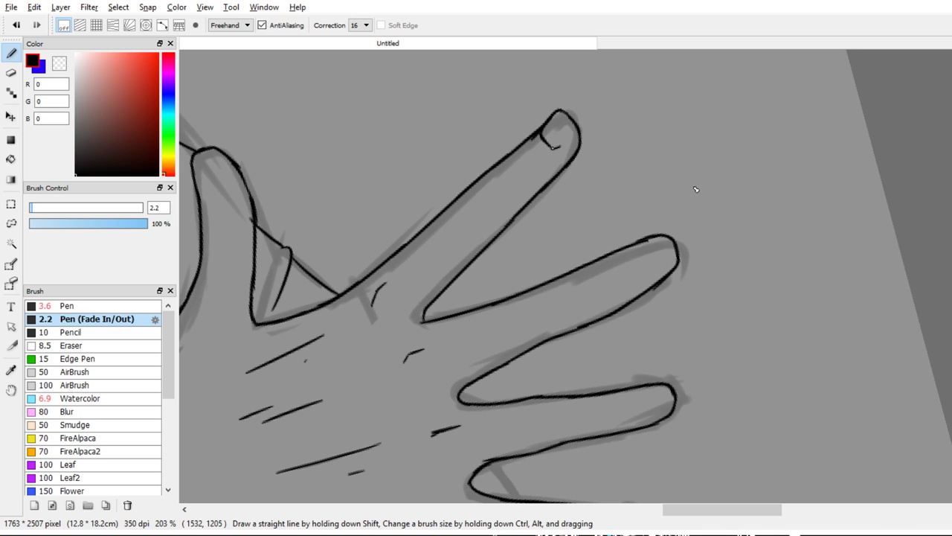
key("e")
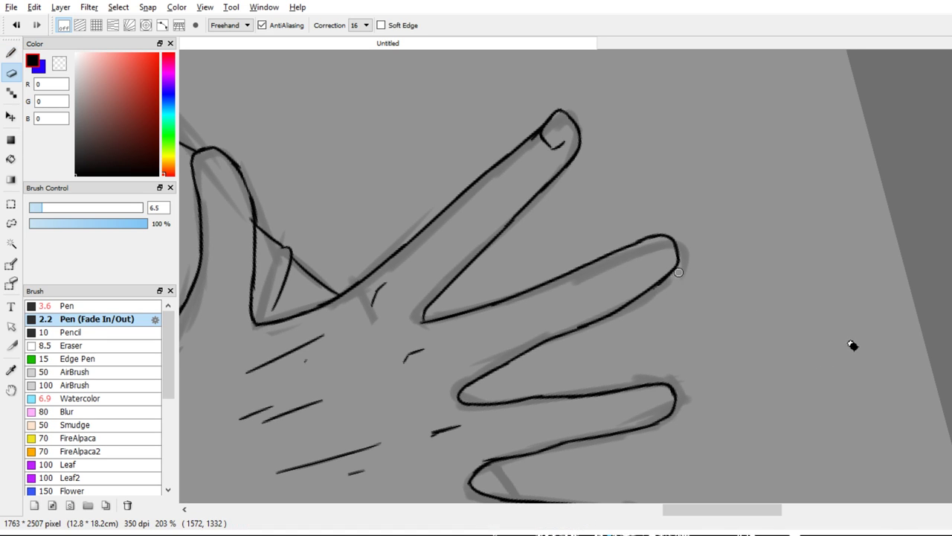
Ink the fingernail on the raised hand's middle finger and trim its overlapping ends
key("b")
mouse_move(656, 239)
left_mouse_down()
mouse_move(631, 257)
mouse_move(634, 267)
left_mouse_up()
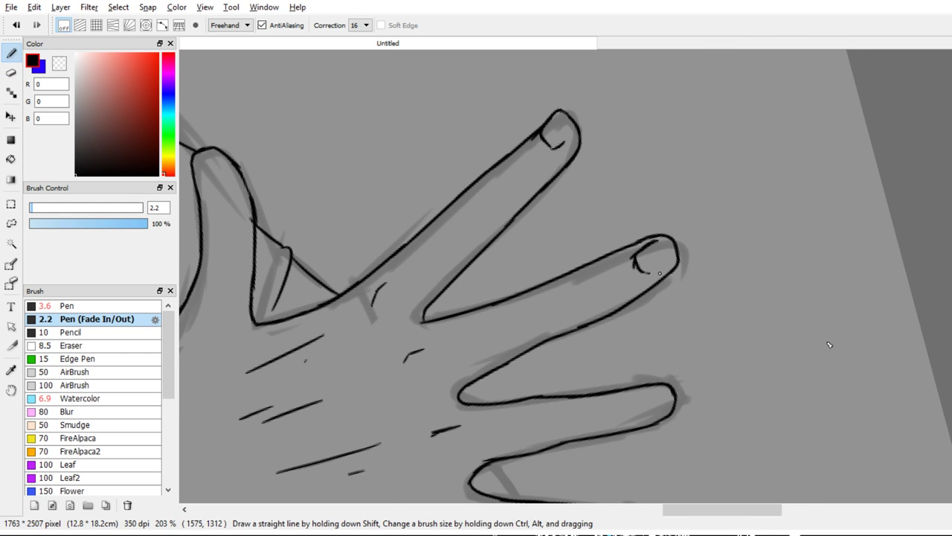
scroll(829, 344, "down", 1)
key("e")
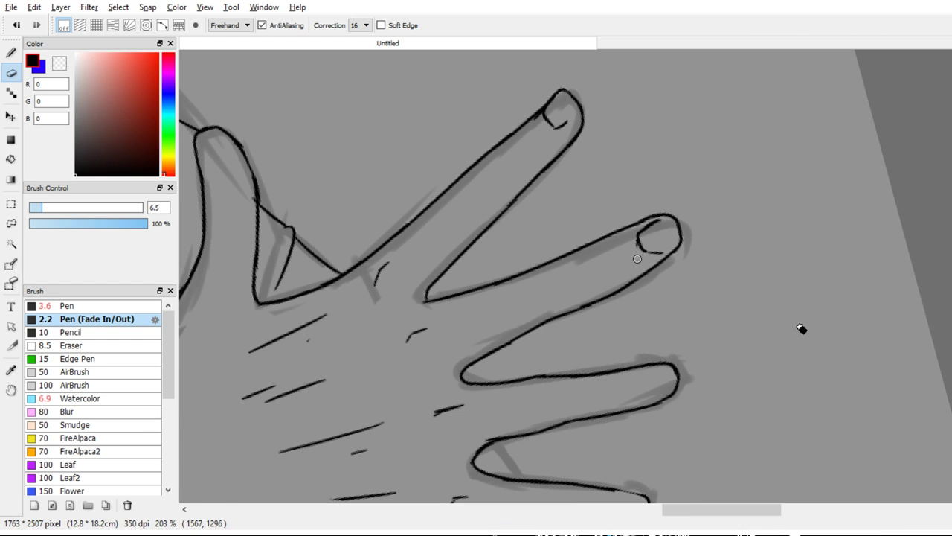
left_click_drag(640, 268, 655, 212)
Ink the fingernail on the raised hand's ring finger and clean its edges with the eraser
key("b")
mouse_move(666, 313)
left_mouse_down()
mouse_move(655, 334)
mouse_move(685, 328)
mouse_move(656, 336)
mouse_move(654, 321)
mouse_move(712, 251)
left_mouse_up()
key("e")
key("b")
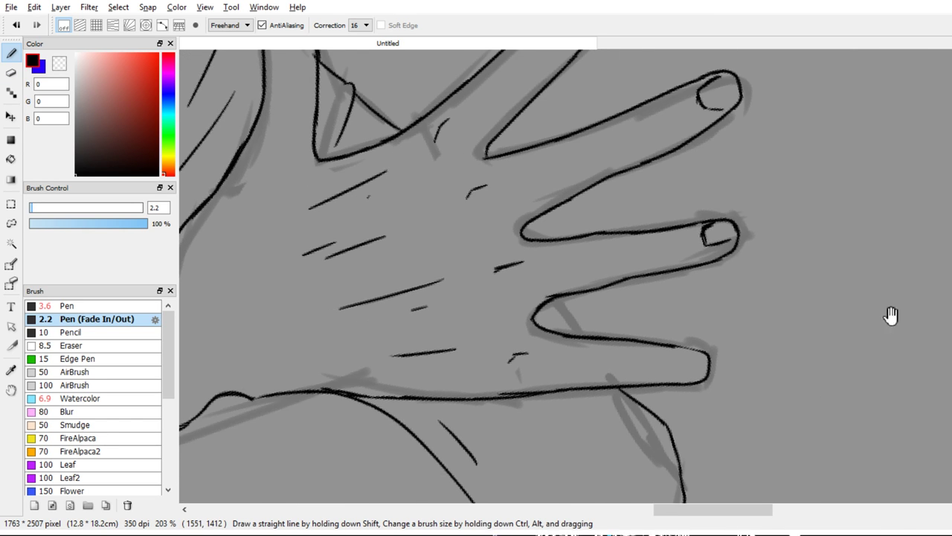
left_click_drag(701, 287, 694, 258)
key("e")
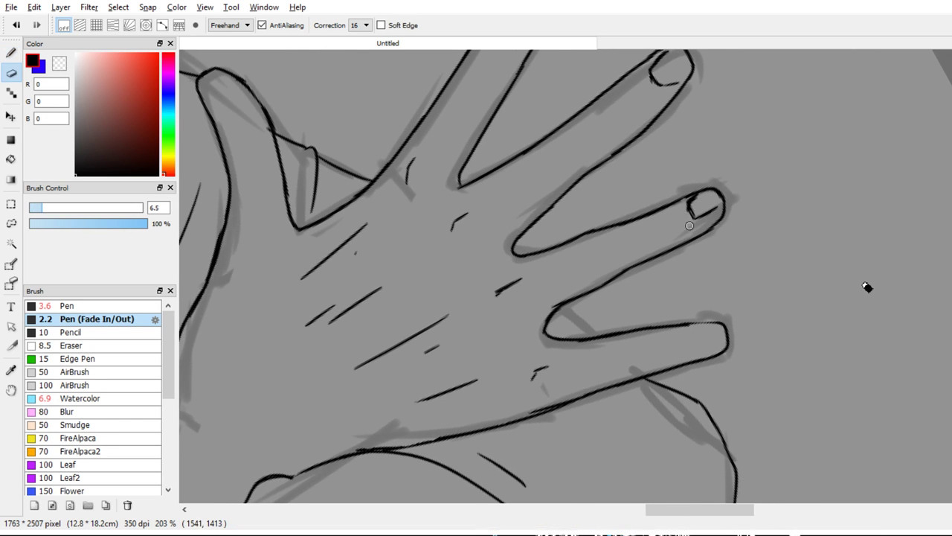
Ink the fingernail at the tip of the raised hand's little finger
key("b")
mouse_move(897, 409)
left_mouse_down()
mouse_move(869, 423)
mouse_move(877, 447)
mouse_move(891, 443)
mouse_move(855, 421)
mouse_move(867, 459)
mouse_move(942, 495)
left_mouse_up()
key("e")
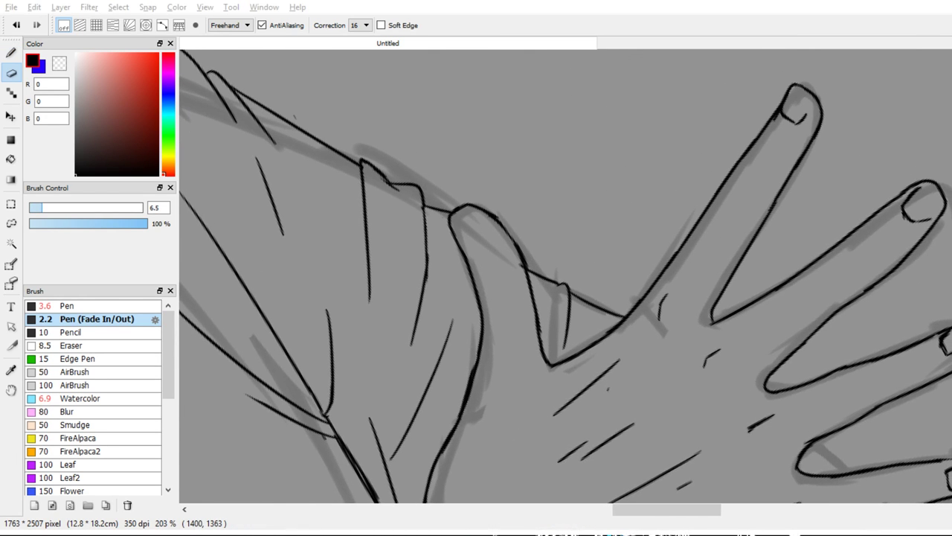
Ink the thumbnail inside the raised hand's thumb tip and erase the line poking outside the outline
key("b")
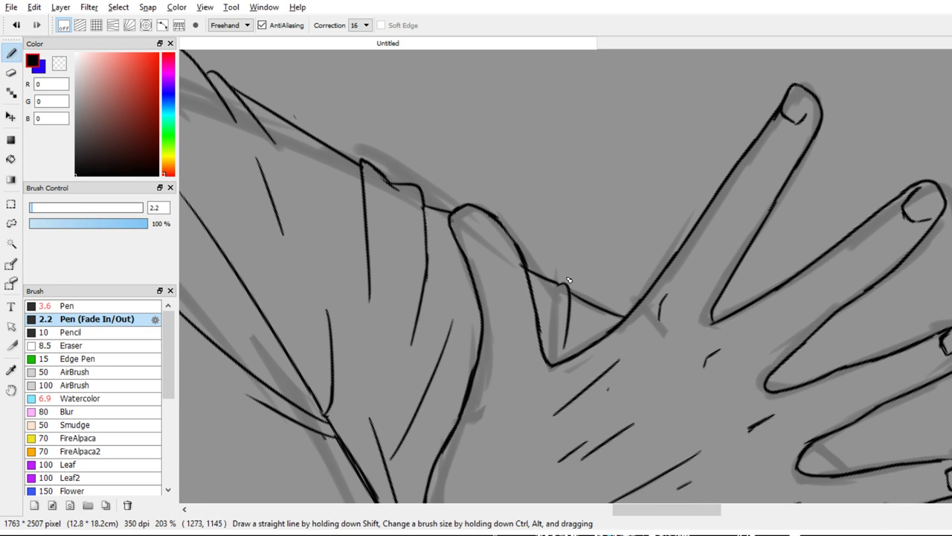
left_click_drag(451, 218, 460, 228)
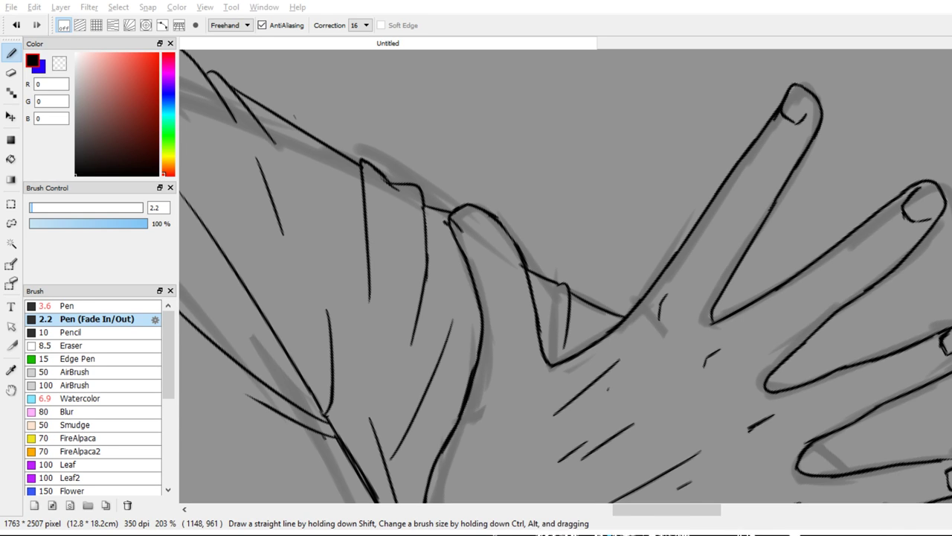
left_click_drag(462, 231, 471, 244)
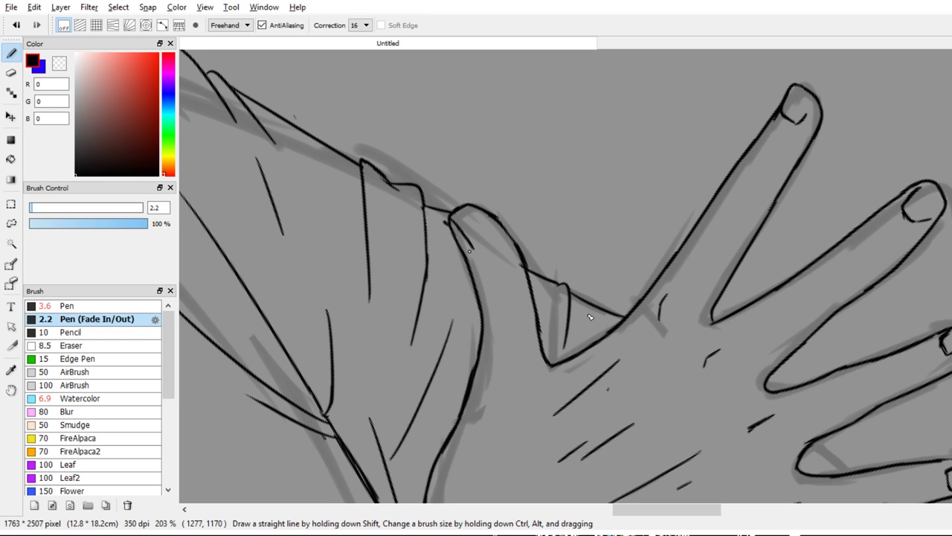
key("e")
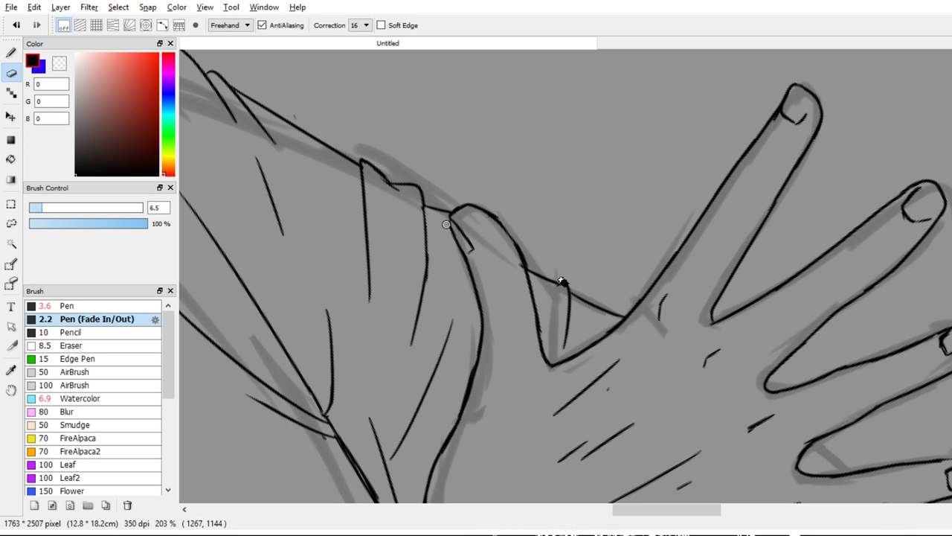
Show the red sketch and ink the jacket's bulge and diagonal fold just below the lower hand's fingertips
left_click_drag(546, 271, 555, 162)
left_click_drag(604, 383, 645, 177)
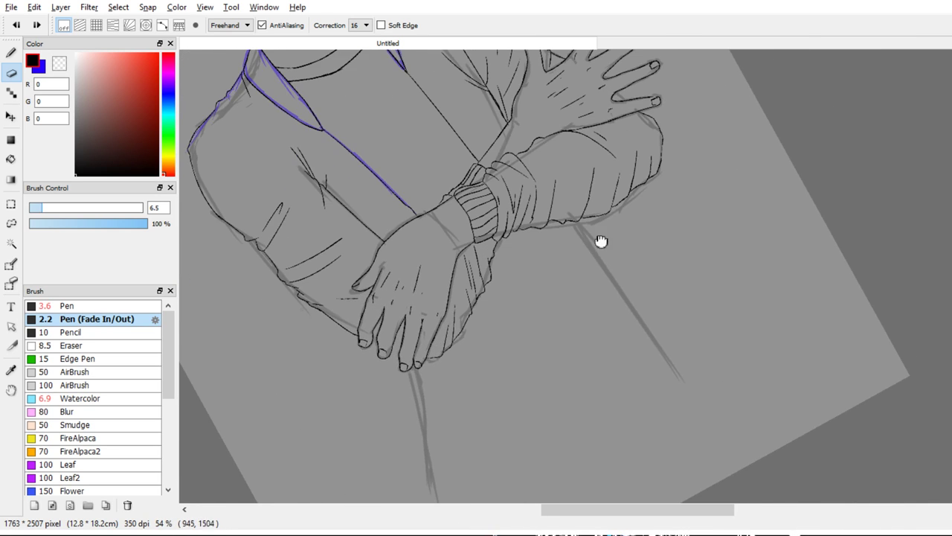
mouse_move(602, 242)
left_mouse_down()
mouse_move(652, 196)
mouse_move(629, 266)
left_mouse_up()
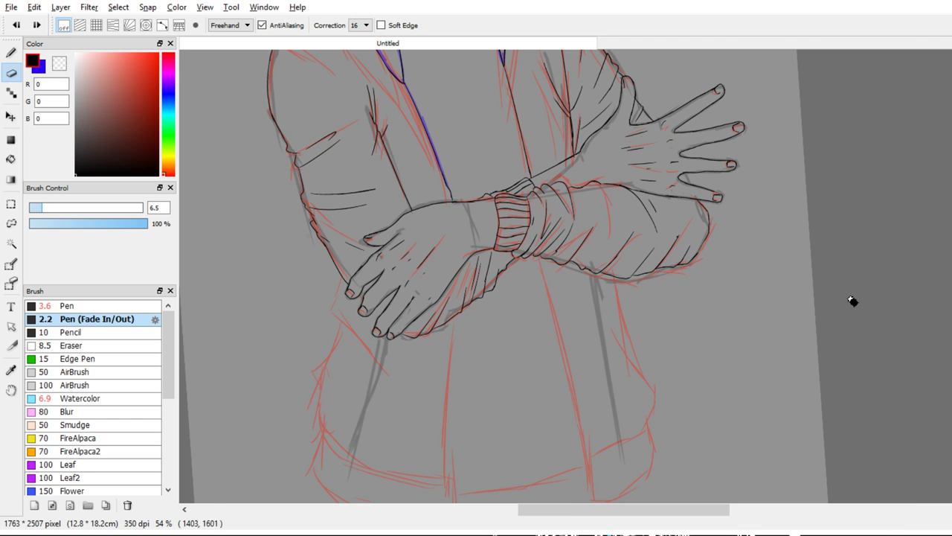
left_click_drag(701, 362, 851, 247)
left_click_drag(707, 230, 718, 306)
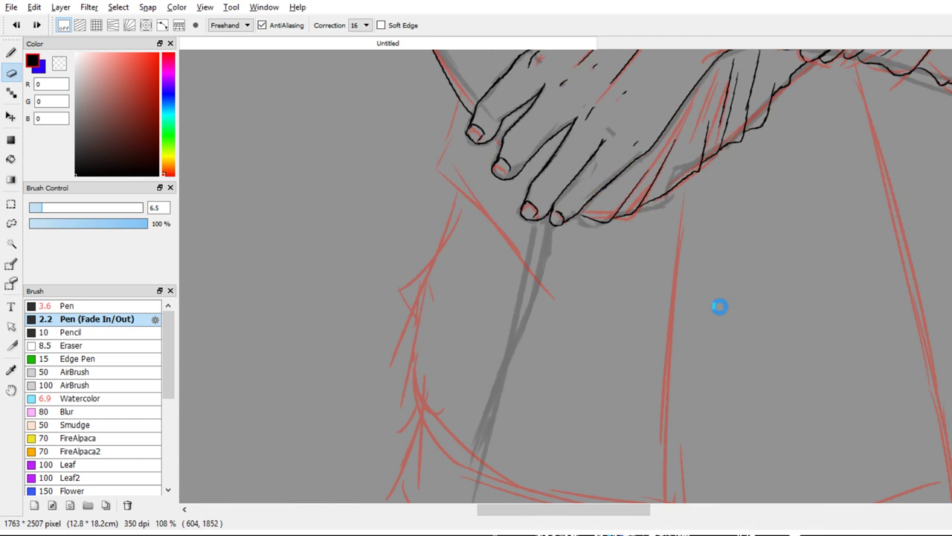
key("b")
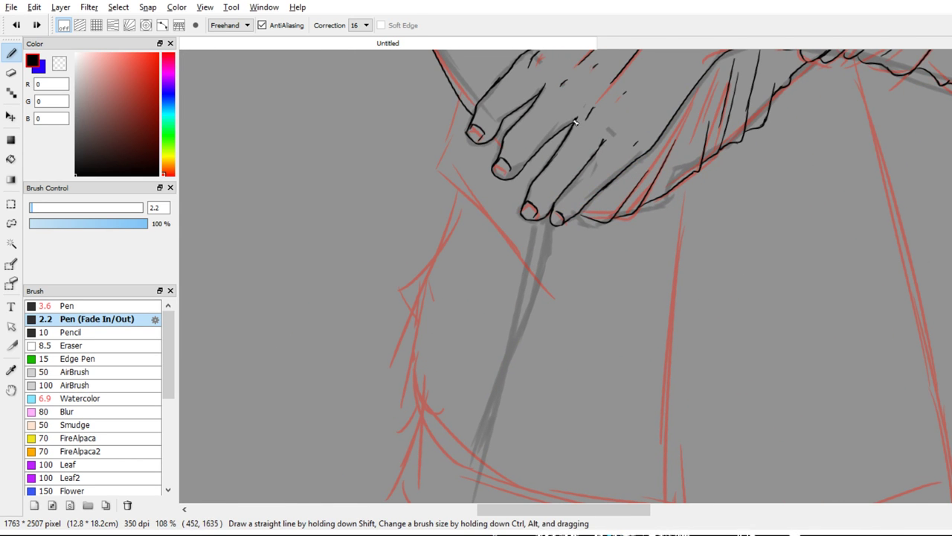
mouse_move(459, 97)
left_mouse_down()
mouse_move(444, 153)
mouse_move(487, 217)
mouse_move(498, 184)
mouse_move(565, 293)
left_mouse_up()
Ink the jacket's outer side edge down towards the waistband and add a second diagonal fold line inside it
left_click_drag(479, 149, 451, 225)
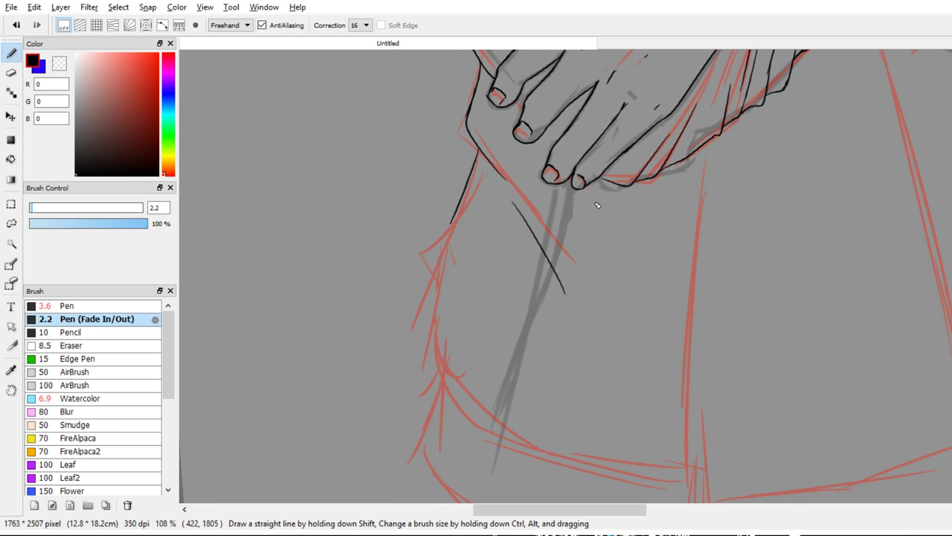
key("ctrl+z")
mouse_move(479, 150)
left_mouse_down()
mouse_move(436, 245)
mouse_move(444, 289)
mouse_move(508, 362)
left_mouse_up()
key("ctrl+z")
left_click_drag(447, 249, 521, 378)
left_click_drag(533, 379, 526, 317)
left_click_drag(434, 217, 426, 313)
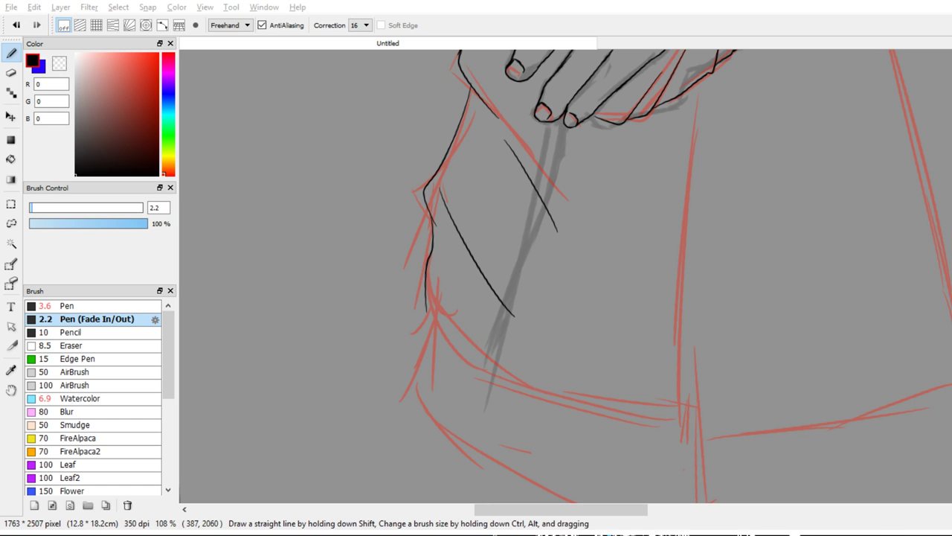
Continue the jacket's side edge around the rounded lower corner into the waistband's upper seam
left_click_drag(489, 311, 431, 318)
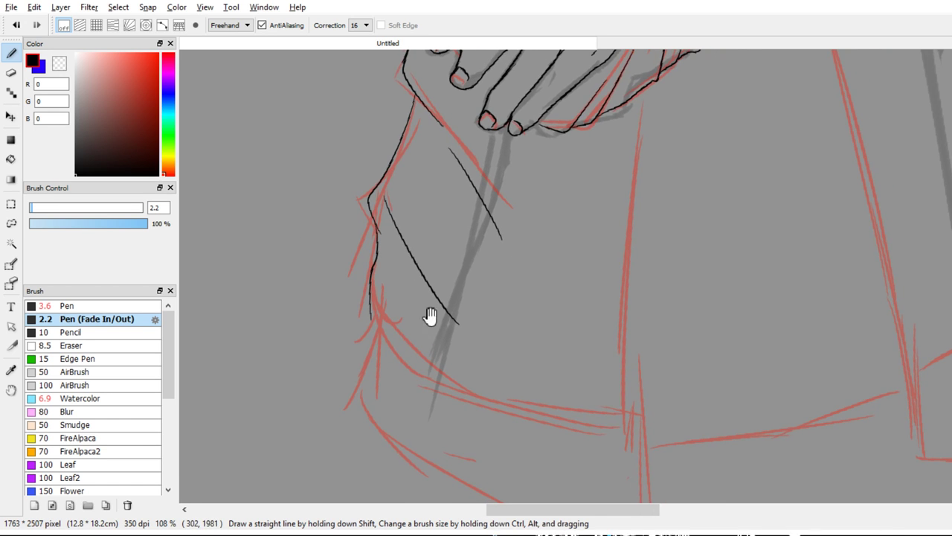
left_click_drag(520, 362, 526, 304)
mouse_move(376, 251)
left_mouse_down()
mouse_move(383, 275)
mouse_move(461, 335)
left_mouse_up()
key("ctrl+z")
mouse_move(380, 264)
left_mouse_down()
mouse_move(394, 287)
mouse_move(474, 344)
left_mouse_up()
left_click_drag(631, 348, 713, 485)
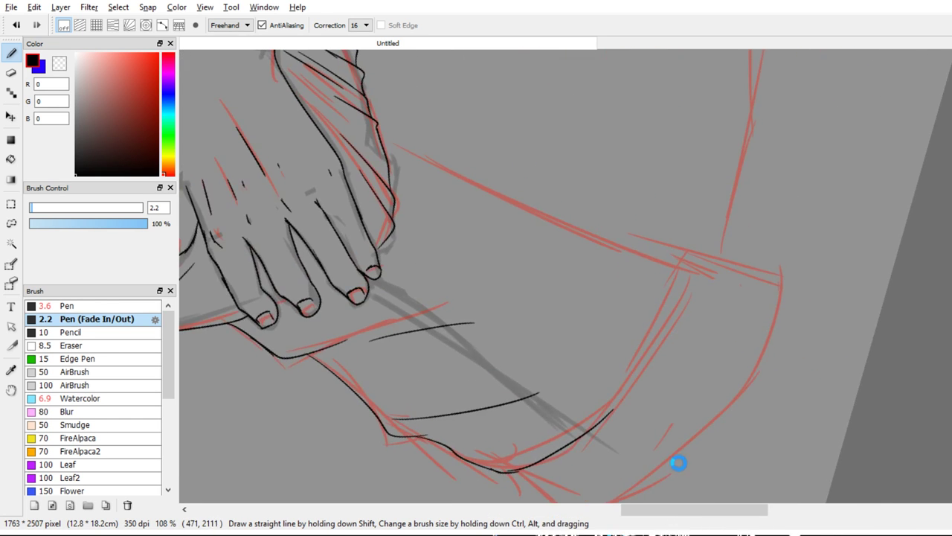
left_click_drag(691, 421, 591, 369)
left_click(594, 376, "ctrl")
key("ctrl+z")
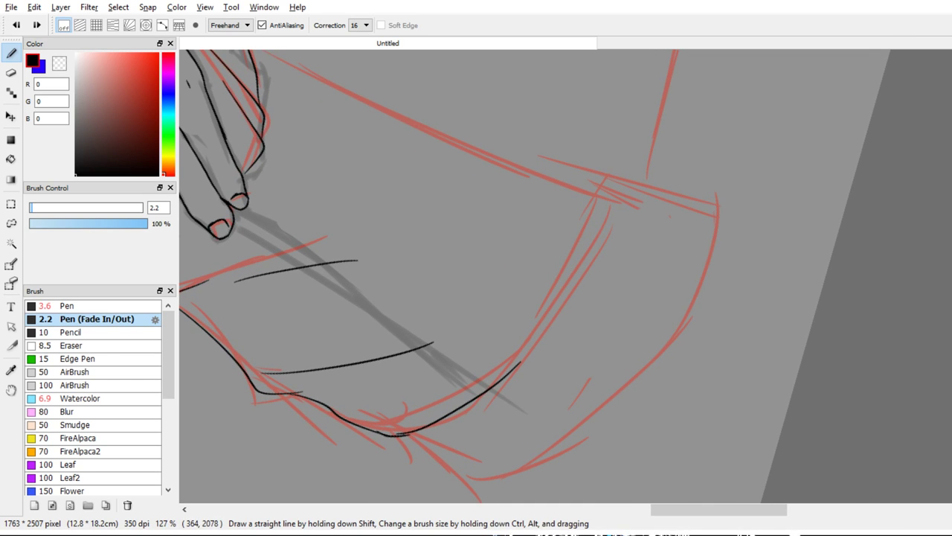
mouse_move(403, 435)
left_mouse_down()
mouse_move(456, 414)
mouse_move(452, 403)
mouse_move(405, 401)
left_mouse_up()
key("ctrl+z")
key("ctrl+z")
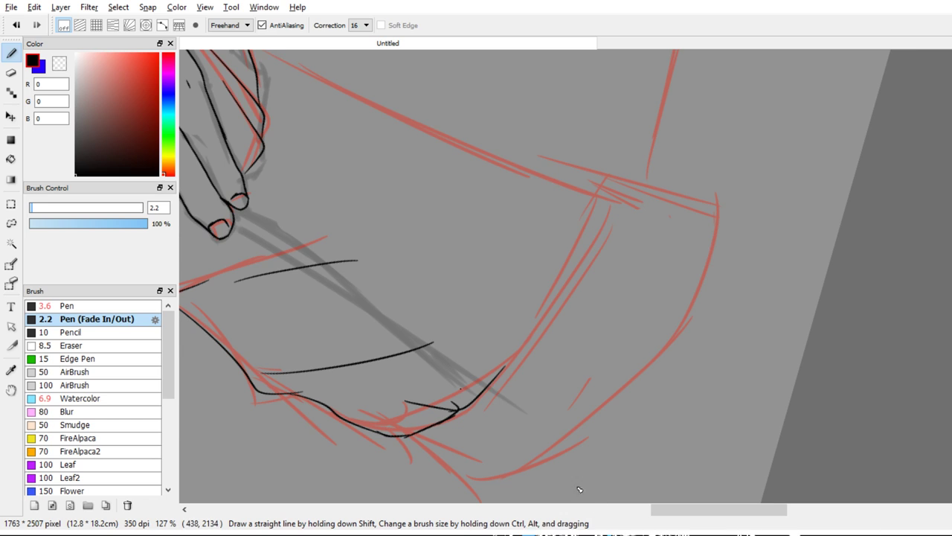
key("ctrl+z")
key("ctrl+z")
Ink the waistband's upper seam from the rounded corner across to the jacket's front opening
mouse_move(448, 418)
left_mouse_down()
mouse_move(497, 382)
mouse_move(561, 309)
left_mouse_up()
key("ctrl+z")
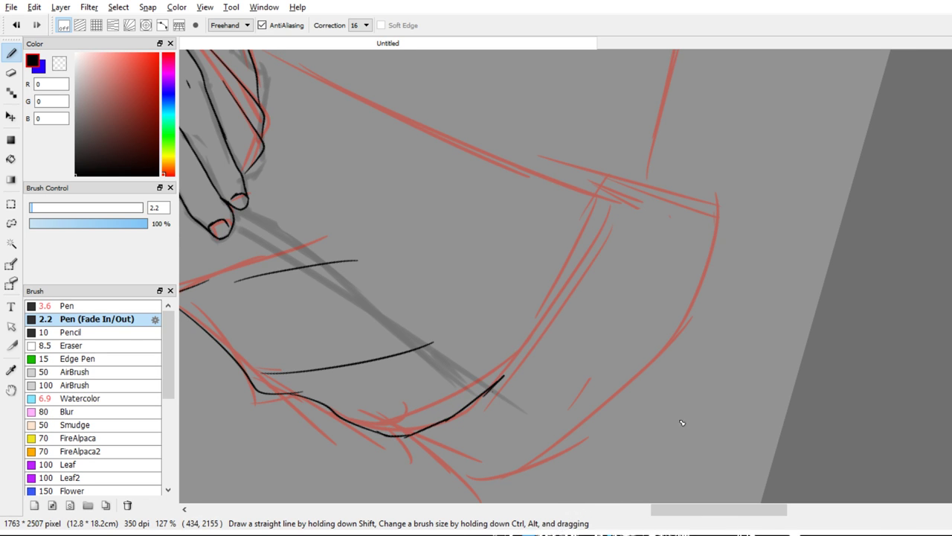
key("ctrl+z")
mouse_move(491, 387)
left_mouse_down()
mouse_move(587, 262)
mouse_move(619, 193)
left_mouse_up()
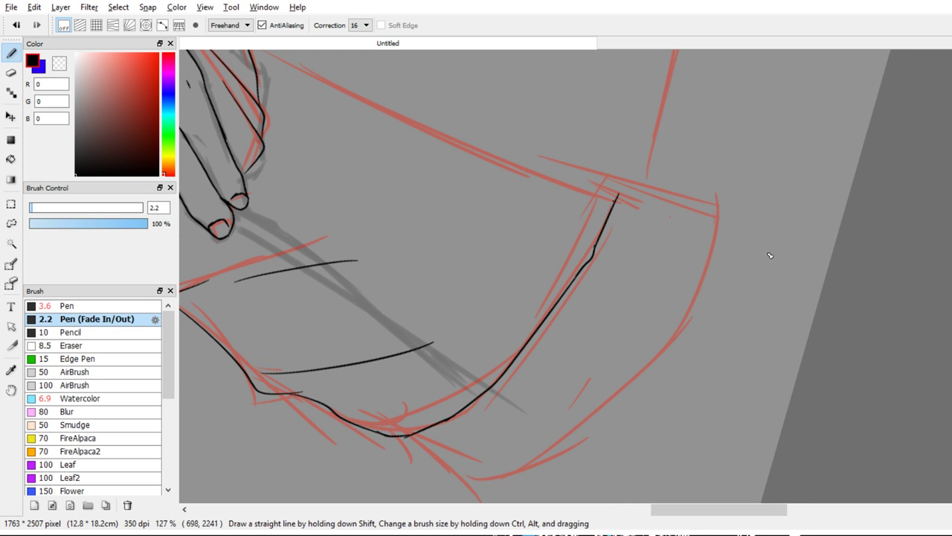
Ink the jacket's front opening edge from the lower sleeve down towards the waistband seam
key("e")
mouse_move(690, 270)
left_mouse_down()
mouse_move(682, 260)
mouse_move(736, 213)
mouse_move(483, 446)
left_mouse_up()
key("b")
left_click_drag(376, 179, 448, 459)
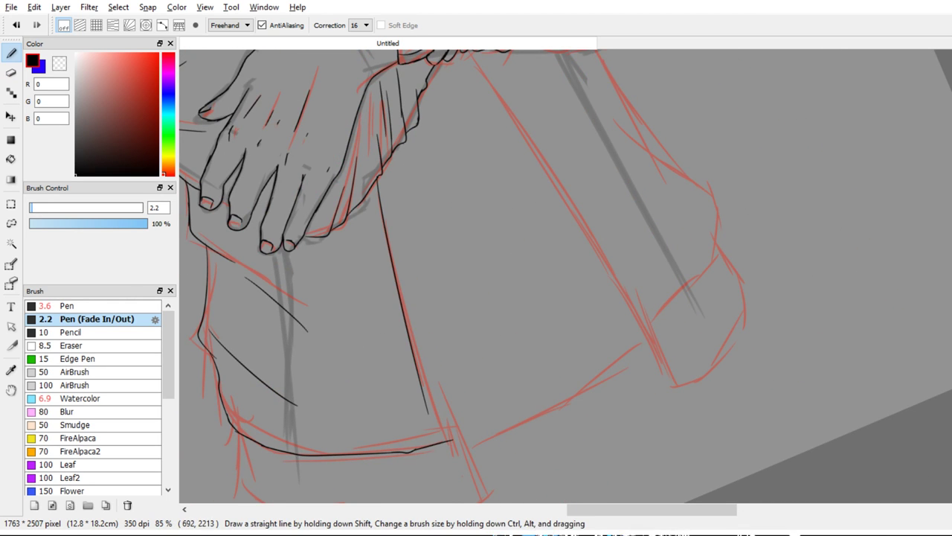
Redraw the jacket's front opening edge as one clean line from the lower sleeve down towards the waistband seam
left_click_drag(527, 465, 516, 437)
key("ctrl+z")
left_click_drag(365, 150, 437, 436)
key("ctrl+z")
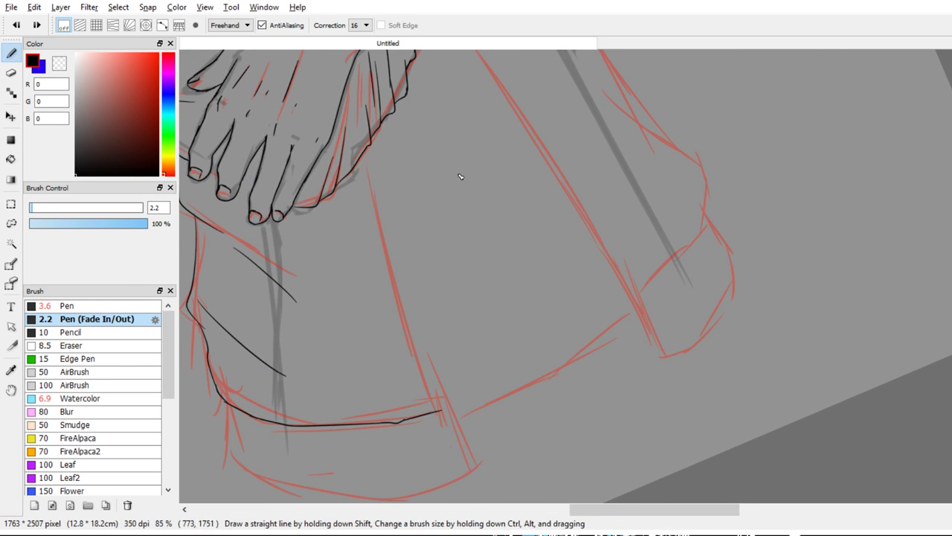
left_click_drag(363, 153, 432, 377)
Extend the front opening edge to the end of the waistband's upper seam and join them in a small rounded corner
left_click_drag(536, 456, 533, 372)
mouse_move(521, 421)
left_mouse_down()
mouse_move(534, 416)
mouse_move(532, 389)
left_mouse_up()
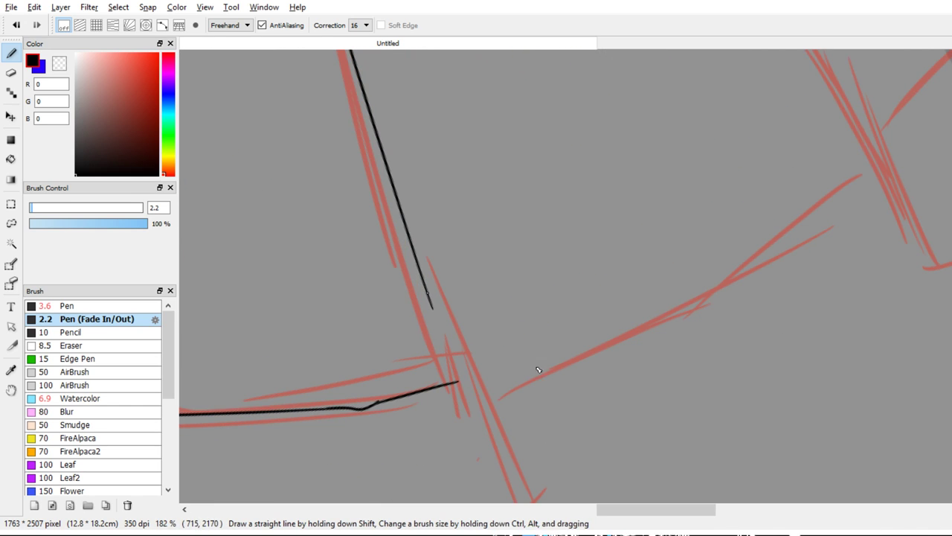
left_click_drag(426, 288, 463, 378)
key("ctrl+z")
left_click_drag(424, 277, 452, 357)
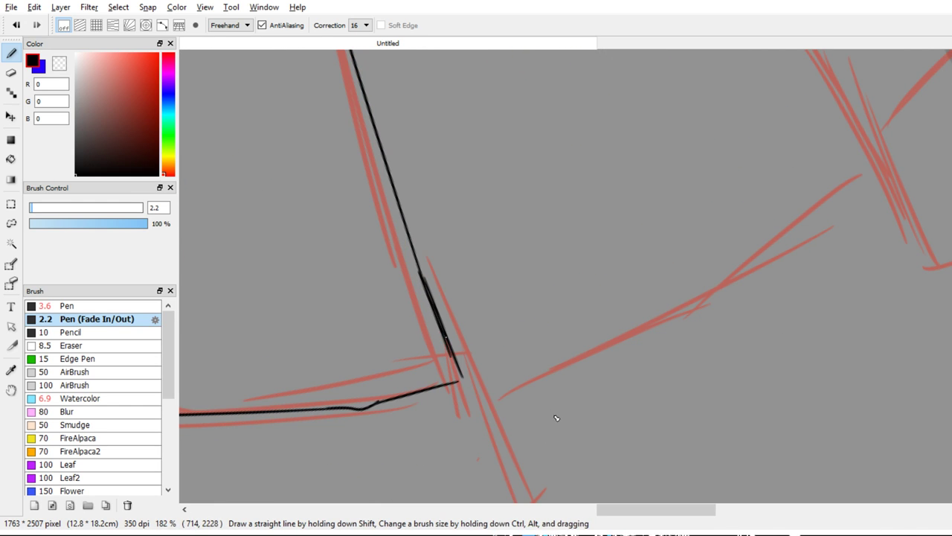
key("ctrl+z")
key("ctrl+z")
left_click_drag(417, 265, 458, 382)
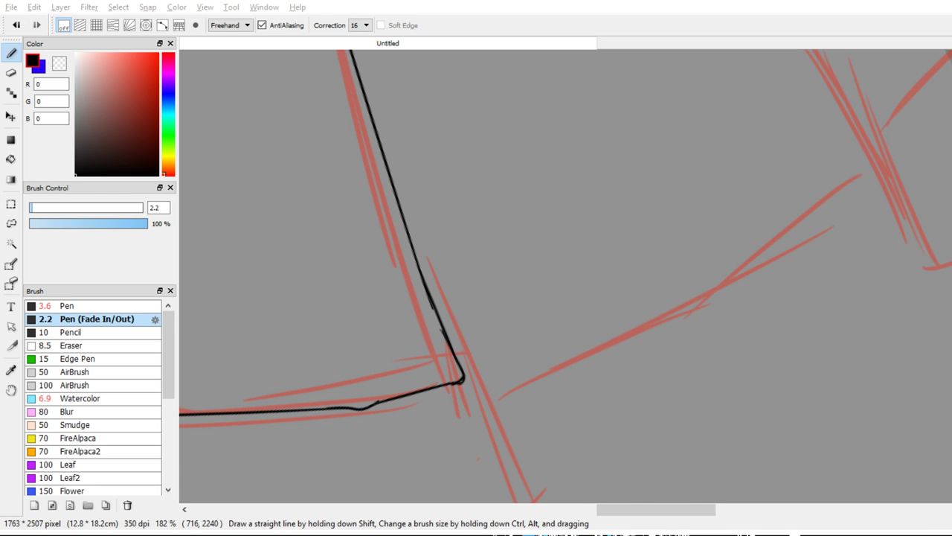
Ink the waistband's short outer side edge, running down from the upper seam to its lower corner
left_click_drag(567, 472, 579, 382)
left_click_drag(579, 382, 704, 365)
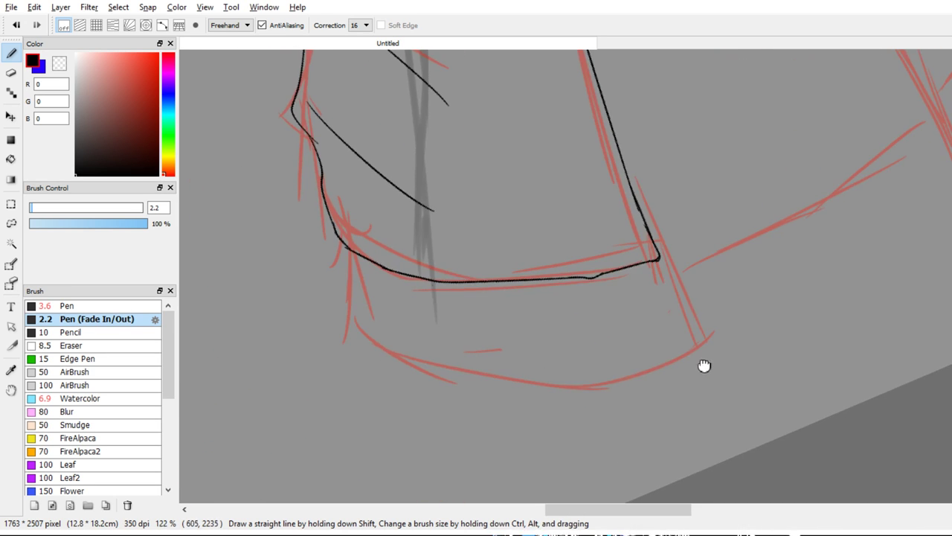
scroll(503, 347, "up", 2)
left_click_drag(410, 305, 383, 282)
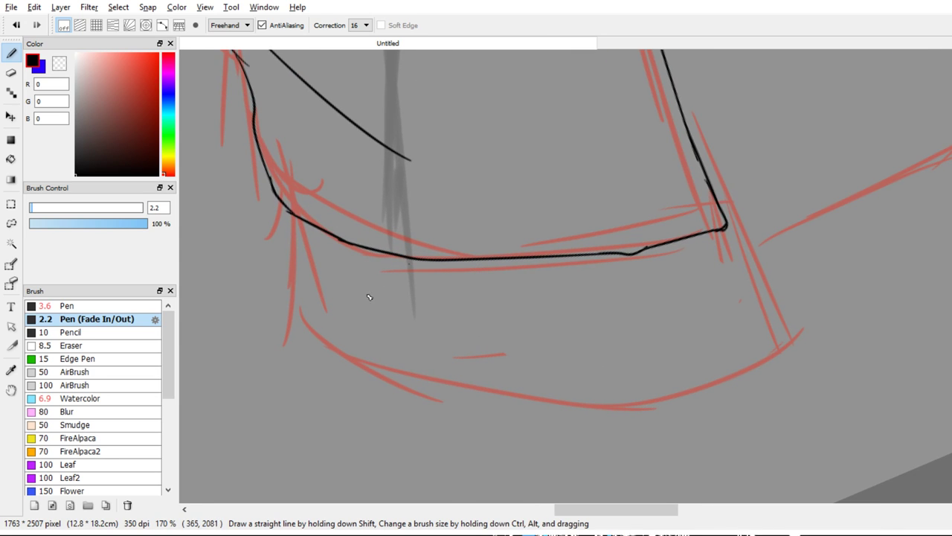
left_click_drag(291, 216, 296, 314)
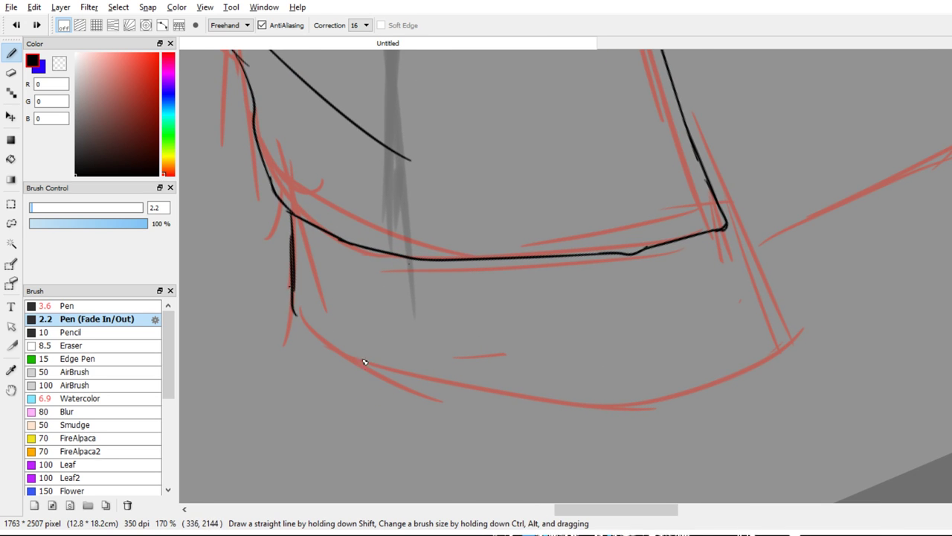
key("ctrl+z")
mouse_move(294, 262)
left_mouse_down()
mouse_move(296, 324)
mouse_move(350, 350)
left_mouse_up()
key("ctrl+z")
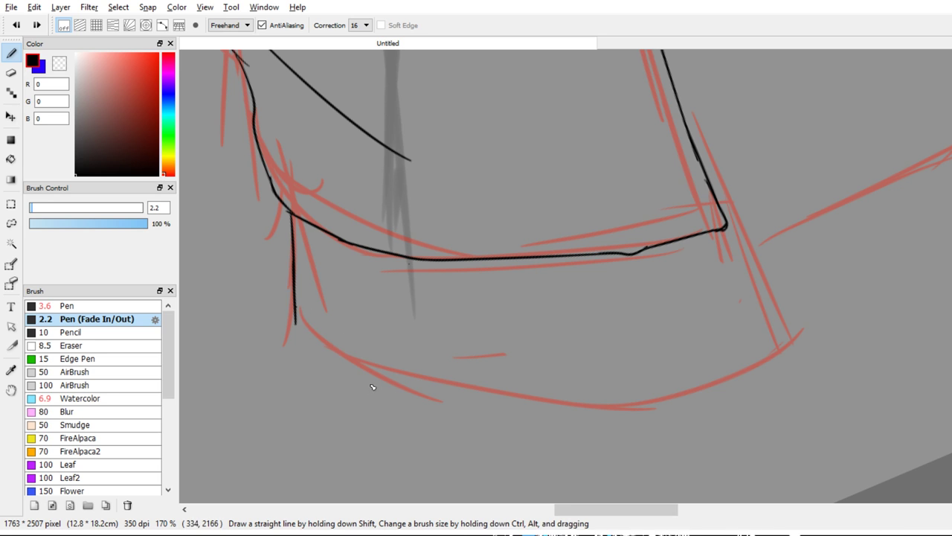
key("ctrl+y")
Ink the waistband's rounded lower outer corner into the start of the bottom edge and clean up the join
left_click_drag(297, 325, 365, 361)
left_click_drag(340, 276, 362, 374)
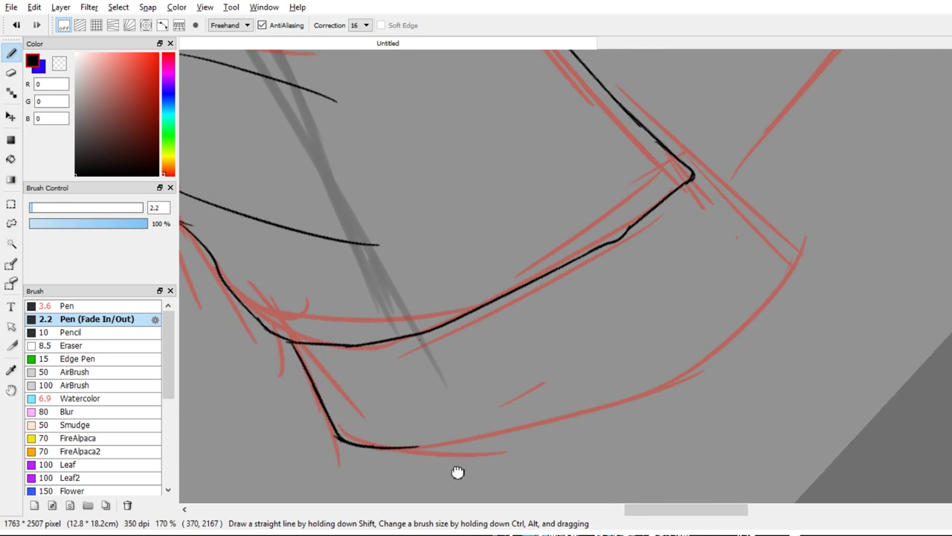
left_click_drag(378, 320, 342, 239)
key("e")
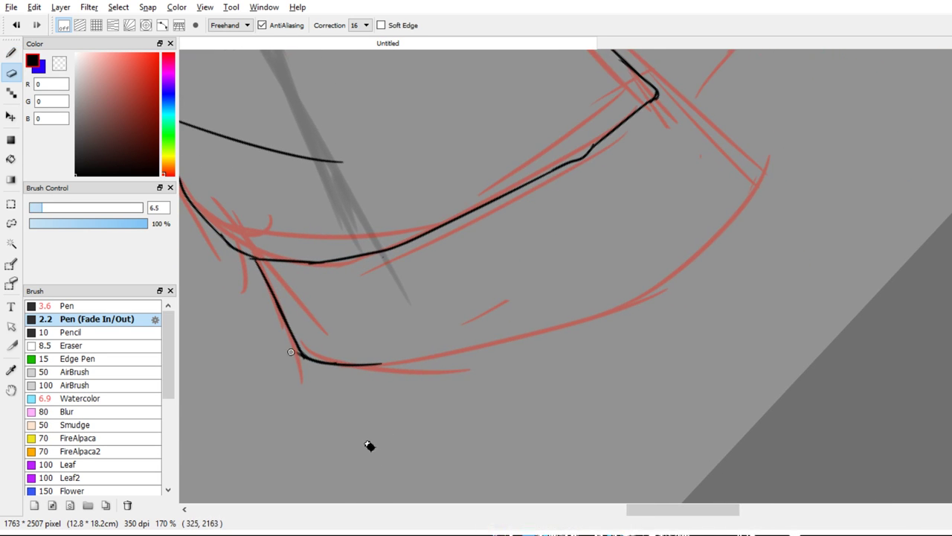
key("b")
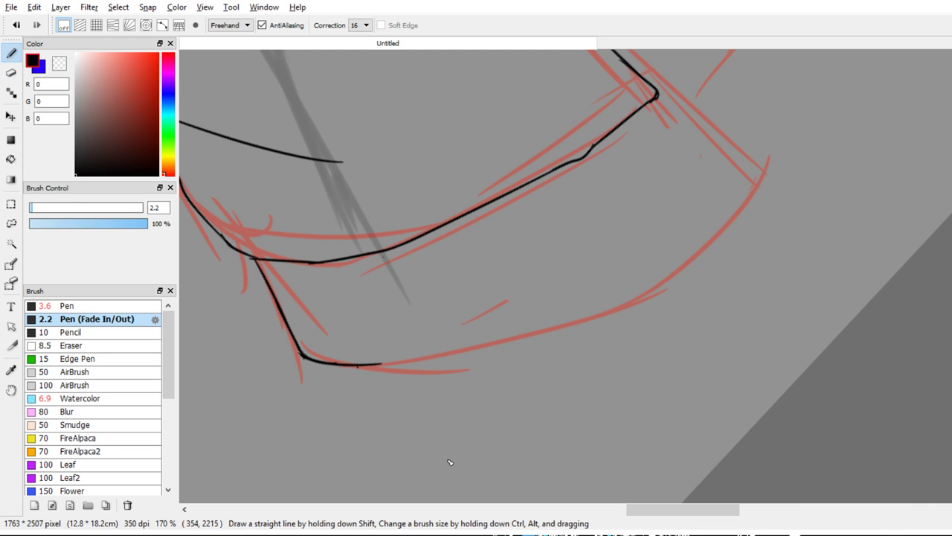
Ink the waistband's bottom edge across to the front opening and turn it up around the front corner
mouse_move(456, 461)
left_mouse_down()
mouse_move(580, 440)
mouse_move(737, 389)
mouse_move(732, 403)
mouse_move(882, 308)
mouse_move(940, 222)
left_mouse_up()
key("ctrl+z")
mouse_move(850, 281)
left_mouse_down()
mouse_move(718, 425)
mouse_move(674, 372)
mouse_move(742, 290)
mouse_move(781, 300)
mouse_move(748, 313)
left_mouse_up()
left_click_drag(684, 421, 750, 374)
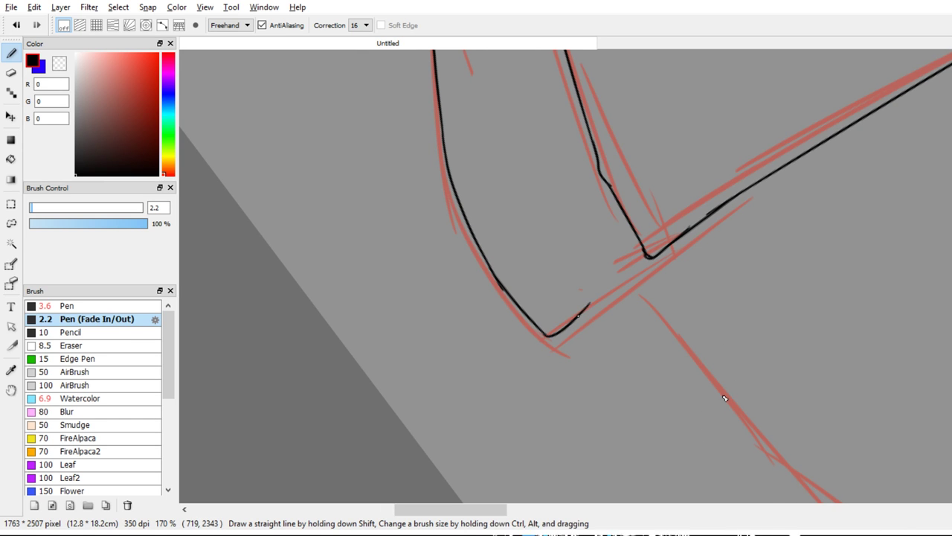
Try adding another long fold line inside the jacket panel beneath the fingertips
scroll(835, 297, "down", 8)
mouse_move(893, 206)
left_mouse_down()
mouse_move(809, 251)
mouse_move(774, 242)
left_mouse_up()
left_click_drag(769, 135, 731, 293)
scroll(659, 230, "up", 3)
left_click_drag(659, 229, 698, 258)
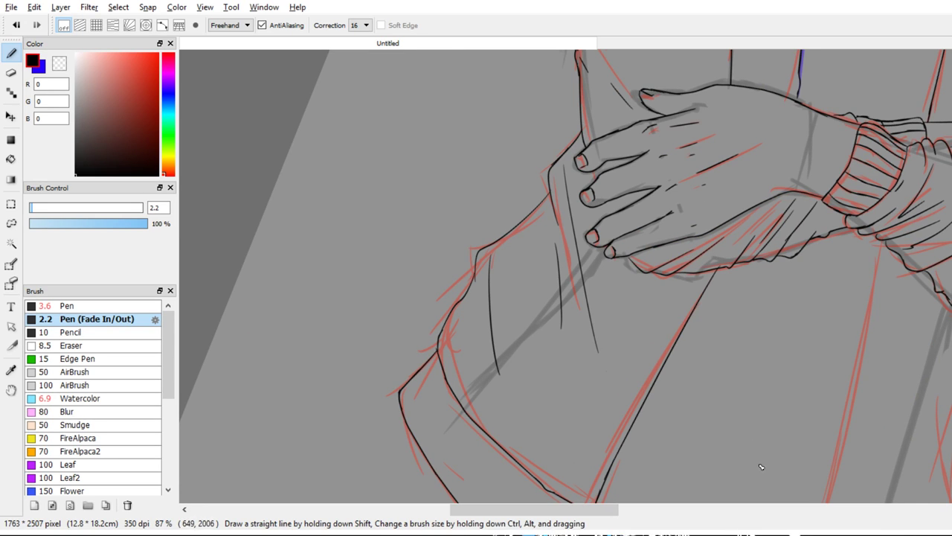
left_click_drag(710, 196, 732, 382)
key("ctrl+z")
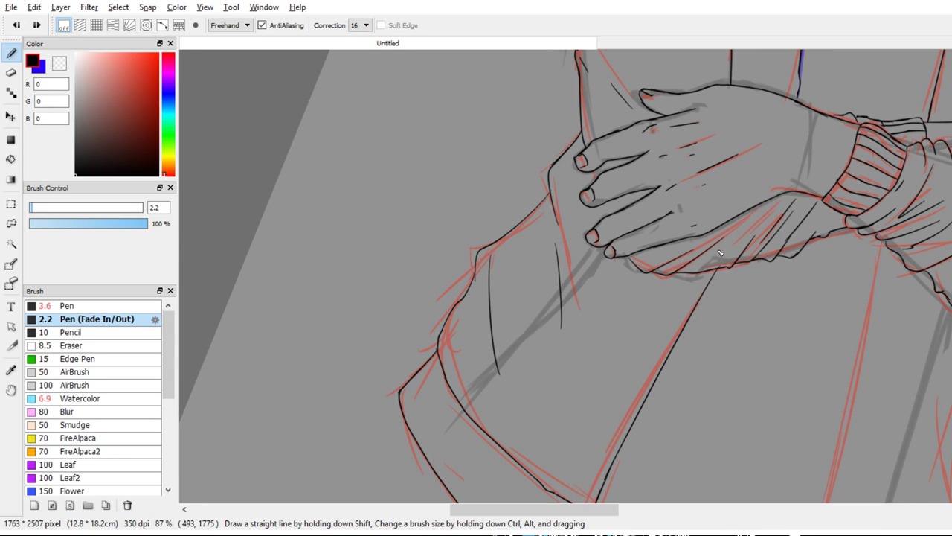
left_click_drag(721, 257, 745, 357)
Ink the opposite jacket panel's front opening edge from beneath the forearm sleeve down towards its waistband
left_click_drag(725, 281, 672, 169)
scroll(701, 338, "down", 4)
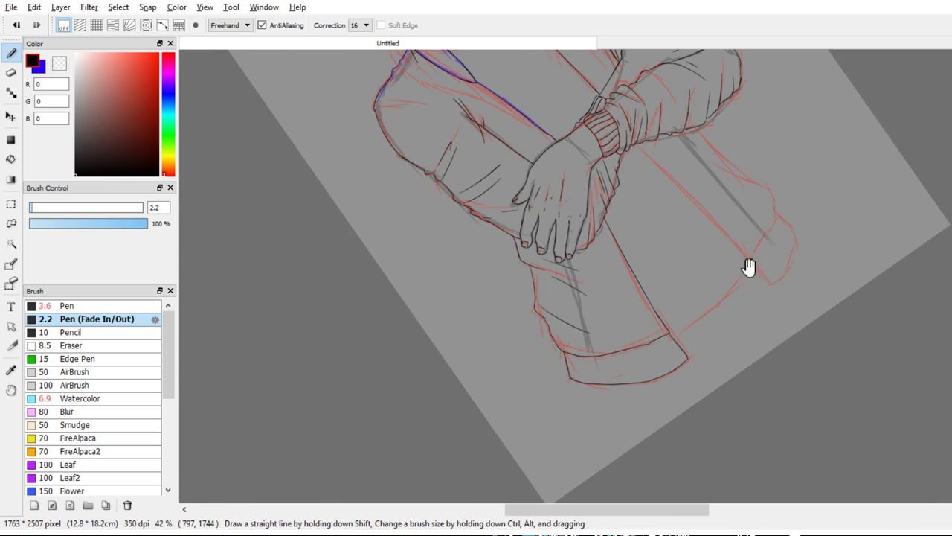
left_click_drag(748, 268, 696, 312)
mouse_move(690, 186)
left_mouse_down()
mouse_move(718, 218)
mouse_move(650, 323)
mouse_move(655, 287)
mouse_move(638, 233)
mouse_move(606, 208)
left_mouse_up()
scroll(675, 301, "up", 2)
left_click(675, 301, "ctrl")
left_click(637, 234, "ctrl")
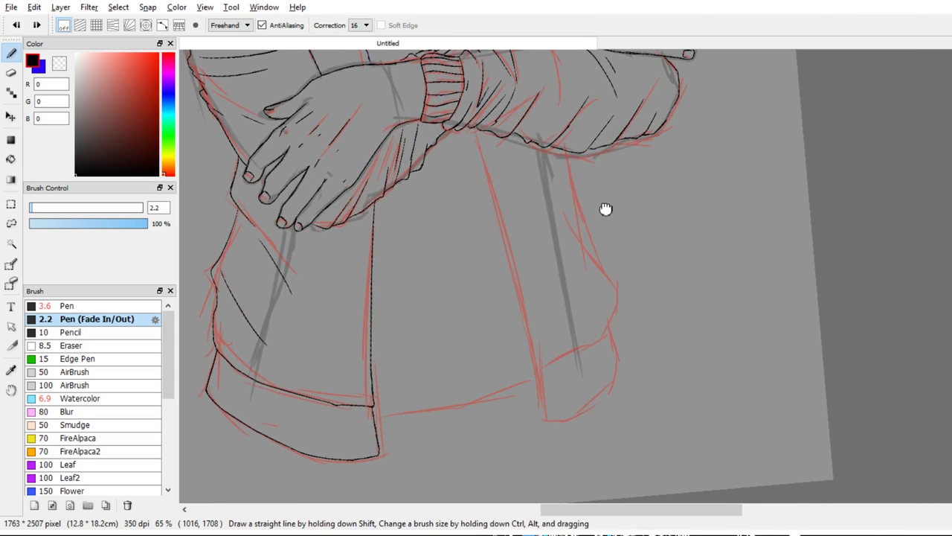
left_click_drag(599, 163, 662, 364)
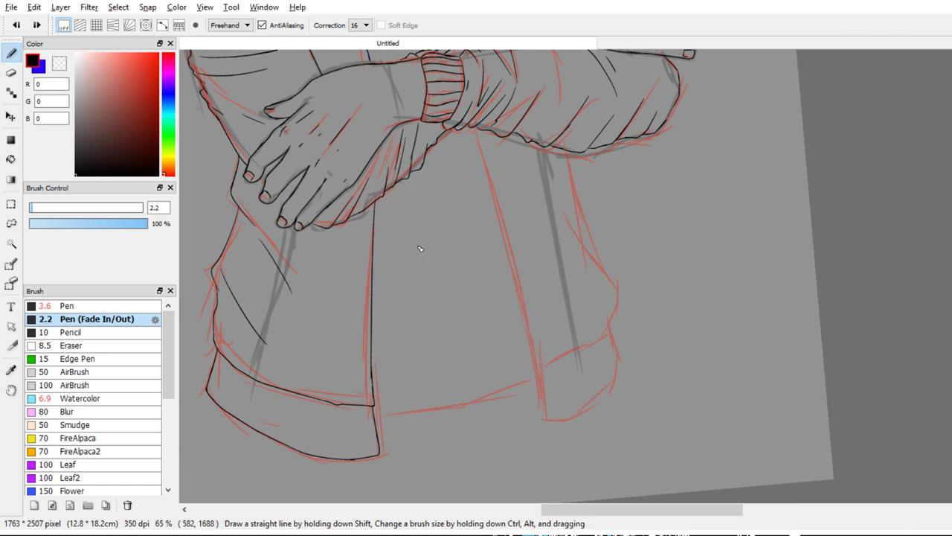
left_click_drag(511, 329, 468, 342)
left_click_drag(437, 143, 473, 262)
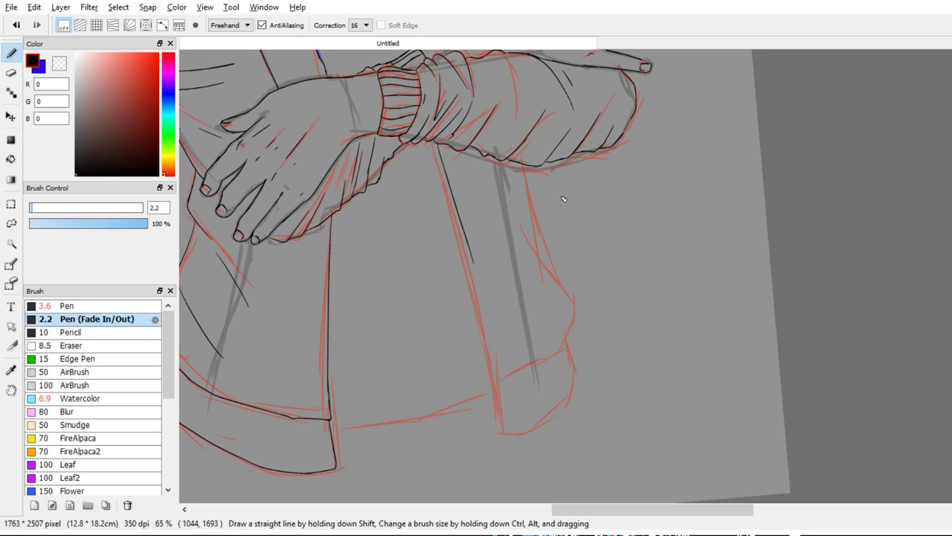
key("ctrl+z")
left_click_drag(437, 141, 493, 363)
Round the opposite panel's lower front corner, ink its waistband seam across and curve up into the outer side edge
left_click_drag(610, 407, 589, 239)
scroll(590, 239, "up", 3)
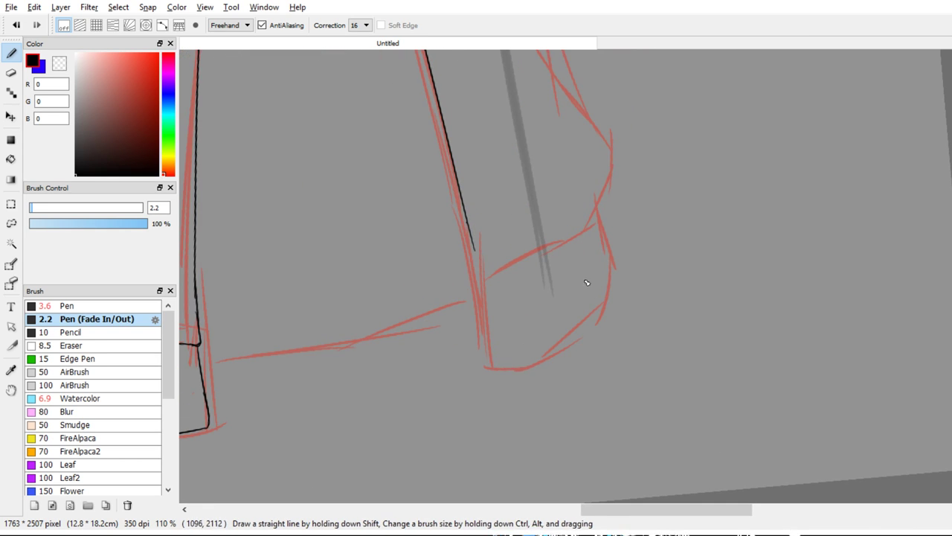
left_click_drag(487, 274, 543, 252)
key("ctrl+z")
mouse_move(487, 275)
left_mouse_down()
mouse_move(578, 226)
mouse_move(617, 173)
mouse_move(599, 126)
left_mouse_up()
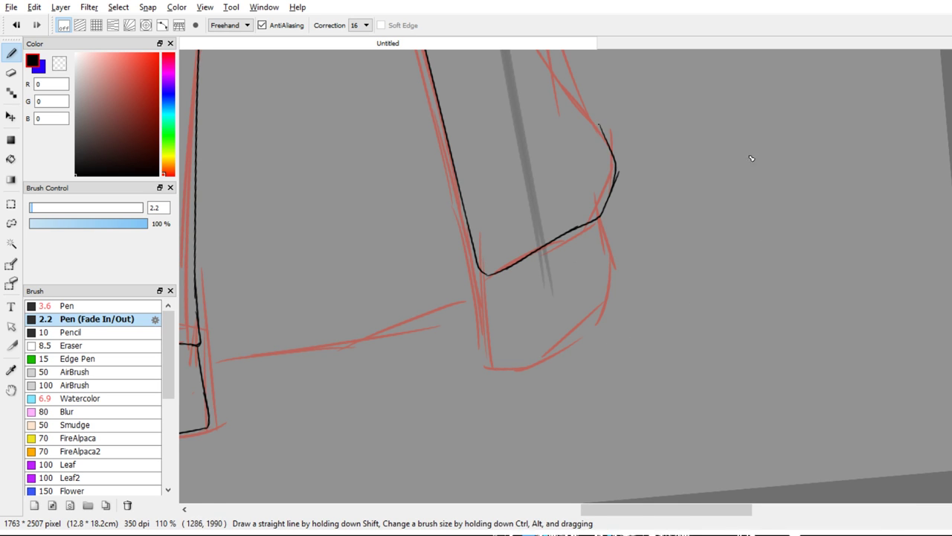
Extend the opposite panel's outer side edge upward and add a diagonal fold line running inward from the bulge
scroll(744, 210, "up", 2)
left_click_drag(604, 216, 590, 170)
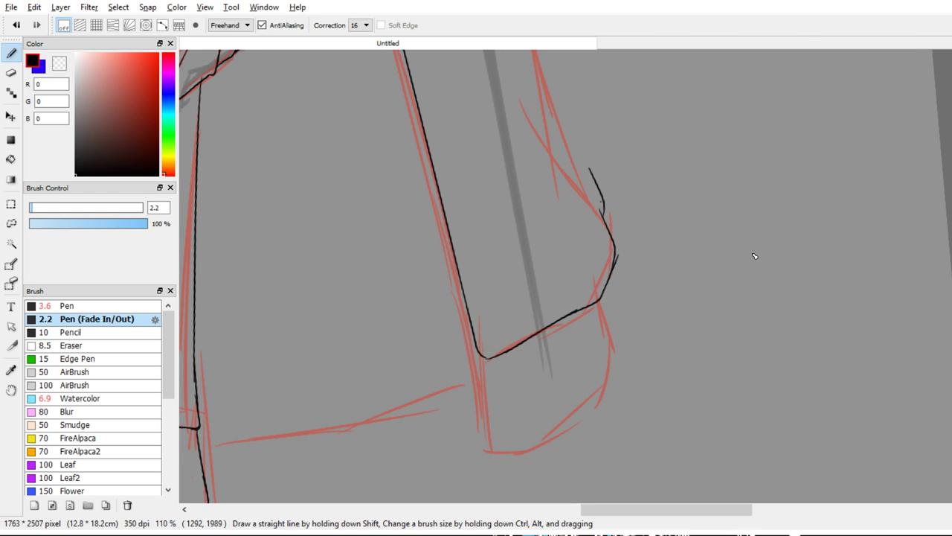
left_click_drag(603, 202, 564, 269)
key("ctrl+z")
key("e")
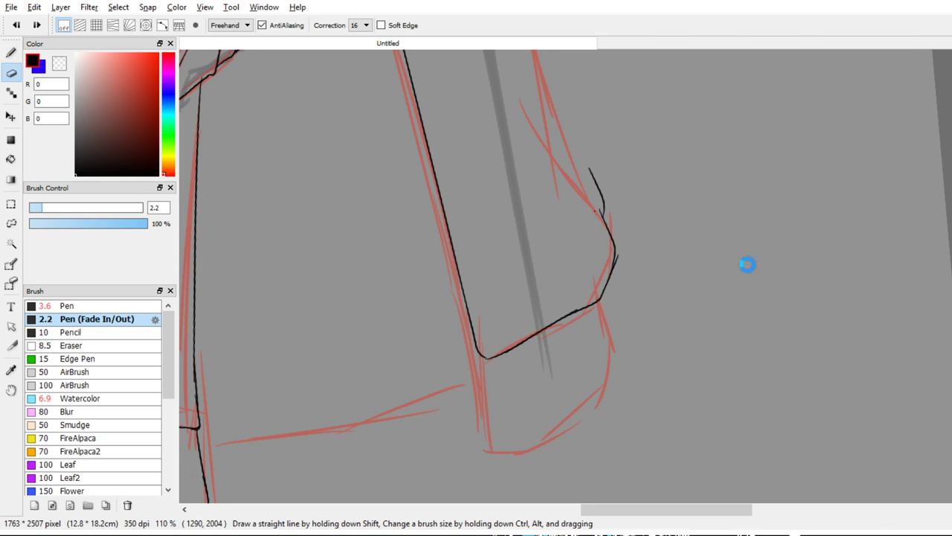
mouse_move(594, 215)
left_mouse_down()
mouse_move(601, 220)
mouse_move(601, 208)
mouse_move(556, 277)
left_mouse_up()
key("b")
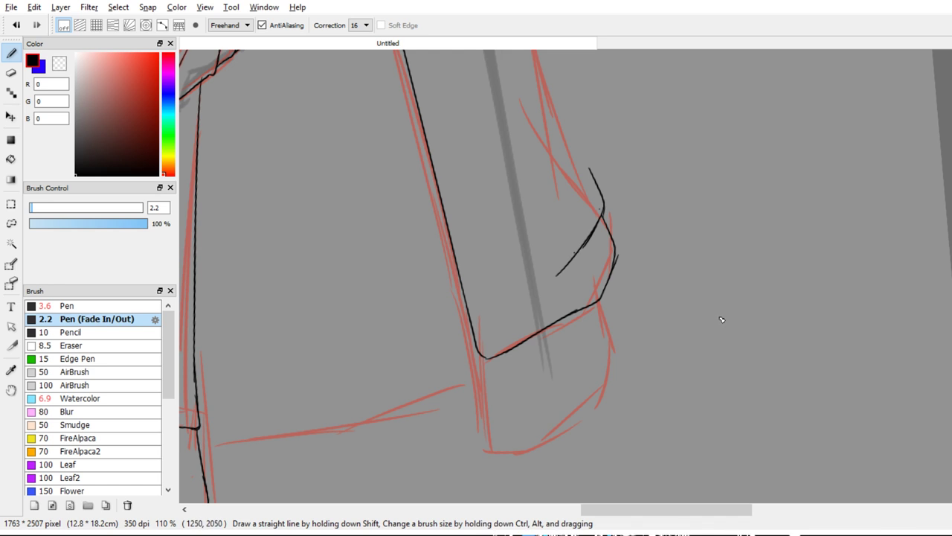
Add a second, roughly parallel fold line inside the opposite panel and clean up where the first fold meets the outer edge
left_click_drag(581, 198, 512, 287)
key("ctrl+z")
left_click_drag(572, 207, 513, 302)
key("e")
mouse_move(584, 262)
left_mouse_down()
mouse_move(551, 353)
mouse_move(564, 318)
left_mouse_up()
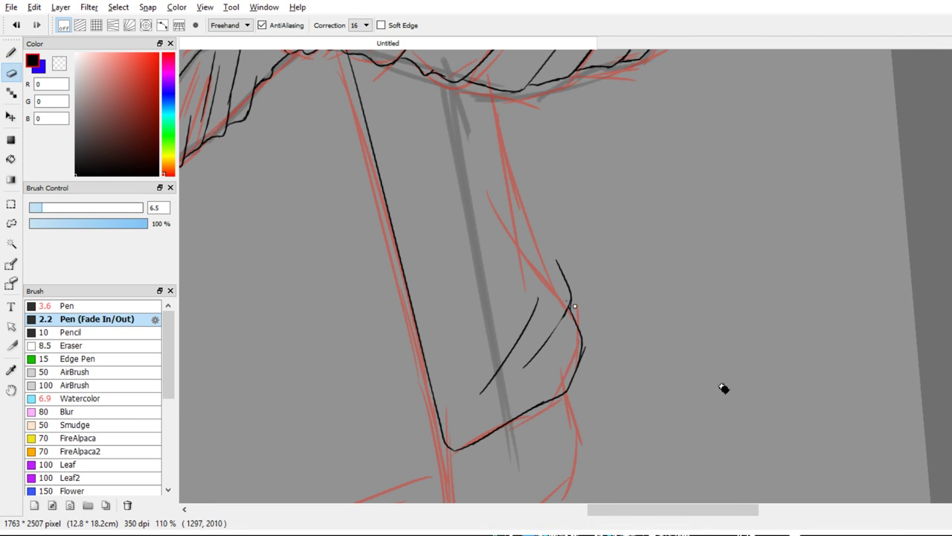
key("ctrl+z")
left_click_drag(570, 308, 559, 364)
Continue the opposite panel's outer side edge further up above the bulge
mouse_move(552, 323)
left_mouse_down()
mouse_move(536, 315)
mouse_move(520, 262)
left_mouse_up()
key("b")
key("ctrl+z")
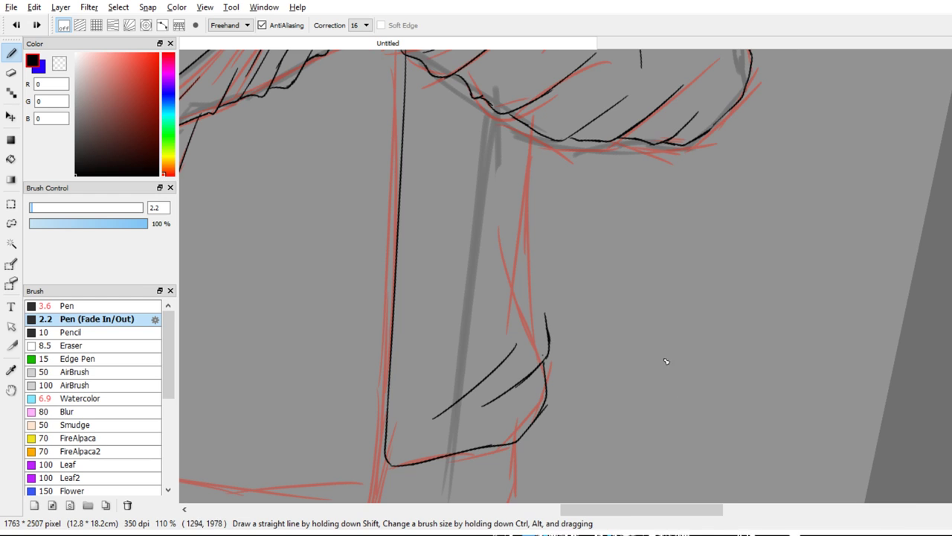
key("ctrl+y")
key("e")
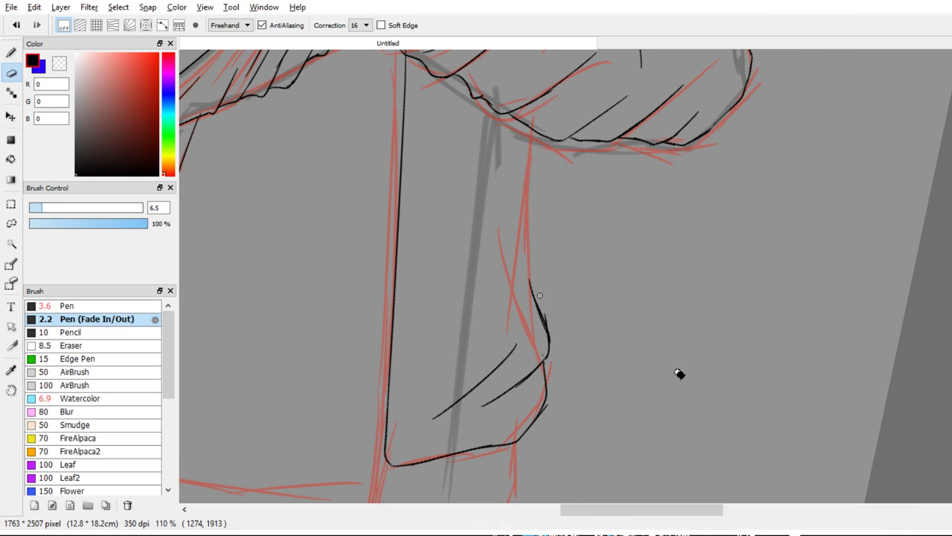
key("v")
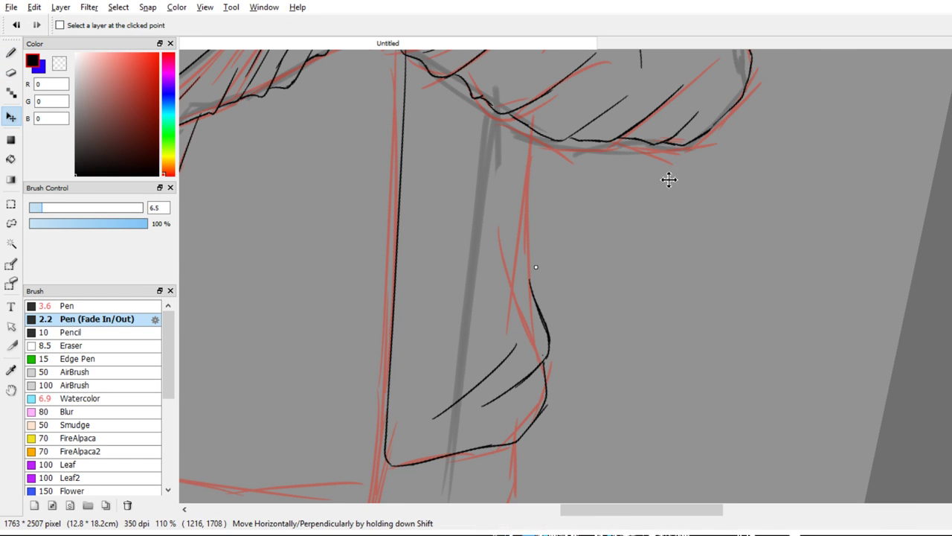
Ink the upper outer side edge from the sleeve down to the existing bulge line, with two fold lines inside it
key("b")
mouse_move(533, 128)
left_mouse_down()
mouse_move(531, 191)
mouse_move(514, 238)
mouse_move(484, 274)
left_mouse_up()
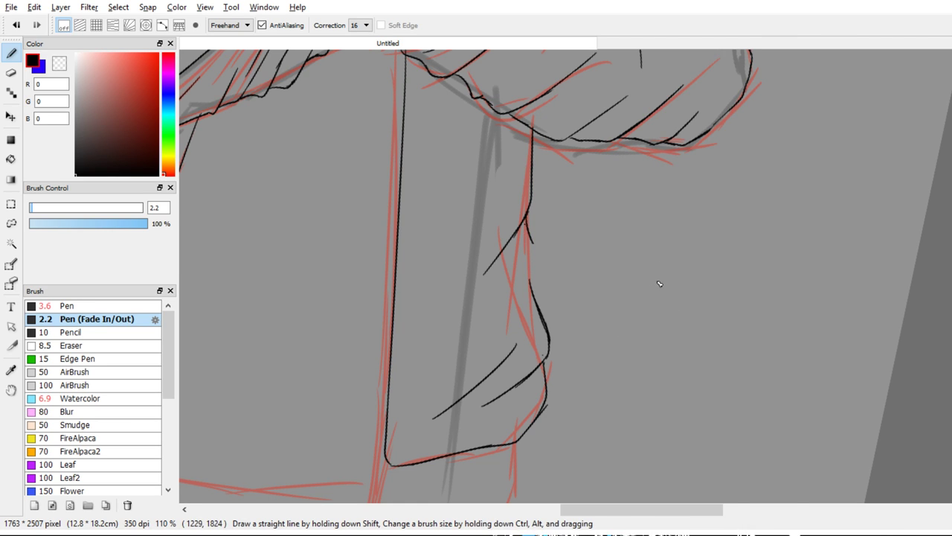
key("ctrl+z")
key("e")
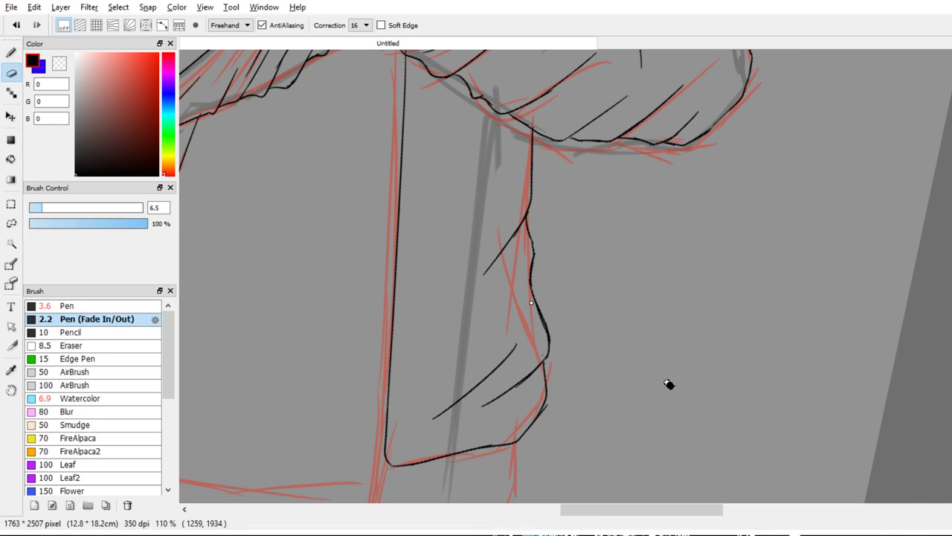
key("b")
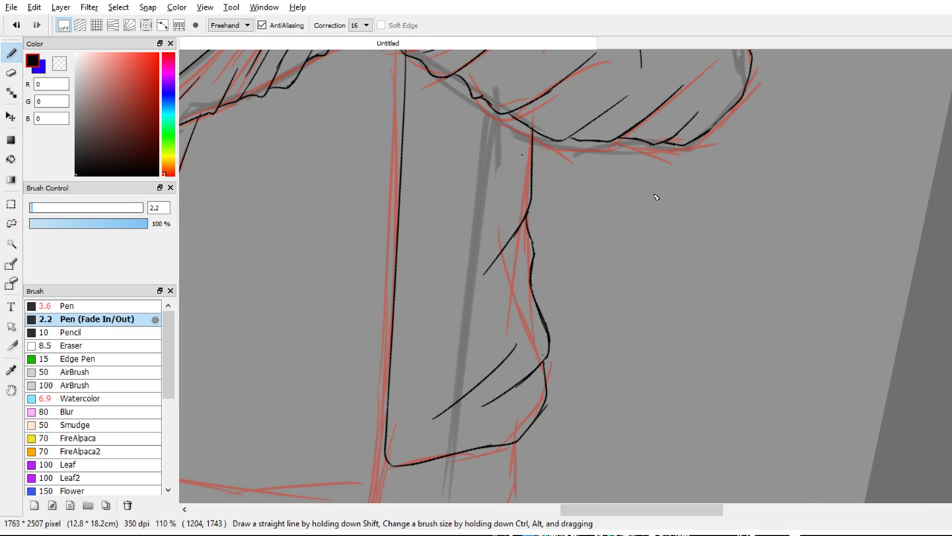
left_click_drag(525, 145, 444, 325)
Erase a section of the opposite panel's inner front edge, redraw it with a small bump and tidy the joins
mouse_move(595, 341)
left_mouse_down()
mouse_move(567, 321)
mouse_move(558, 425)
mouse_move(551, 344)
mouse_move(541, 335)
left_mouse_up()
key("e")
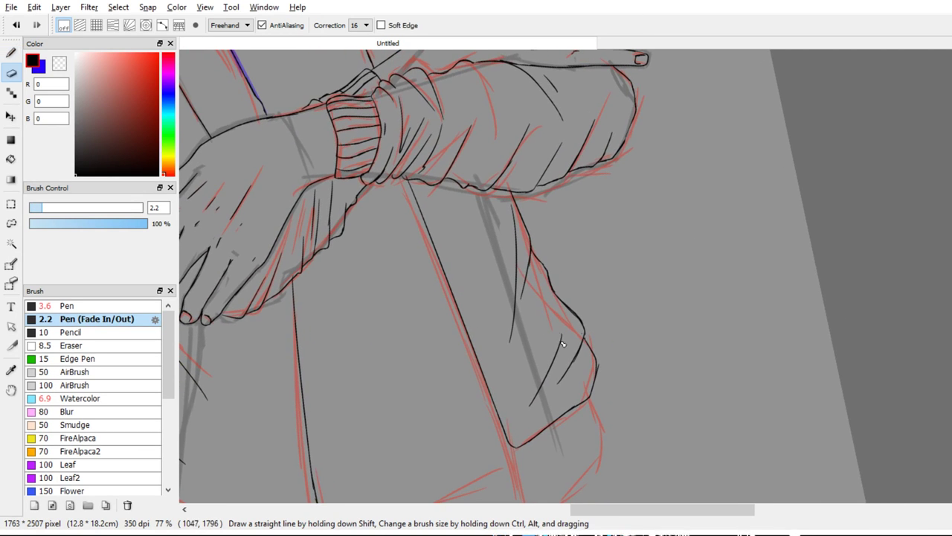
left_click_drag(586, 416, 618, 415)
key("b")
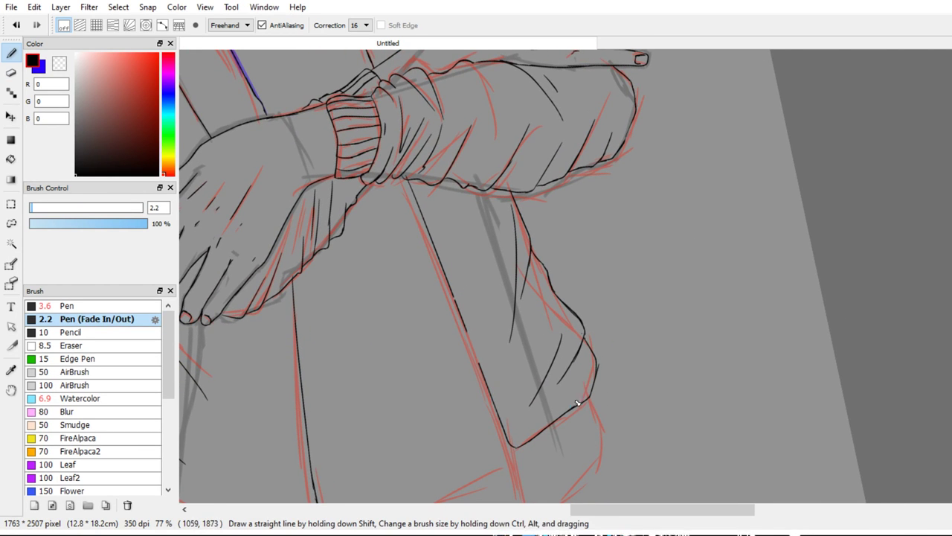
scroll(569, 340, "up", 4)
left_click_drag(548, 278, 578, 337)
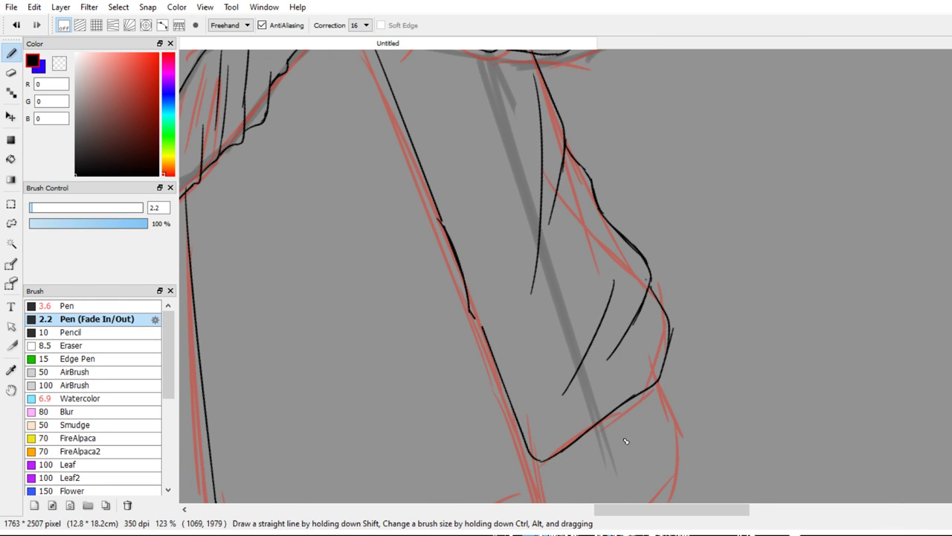
key("e")
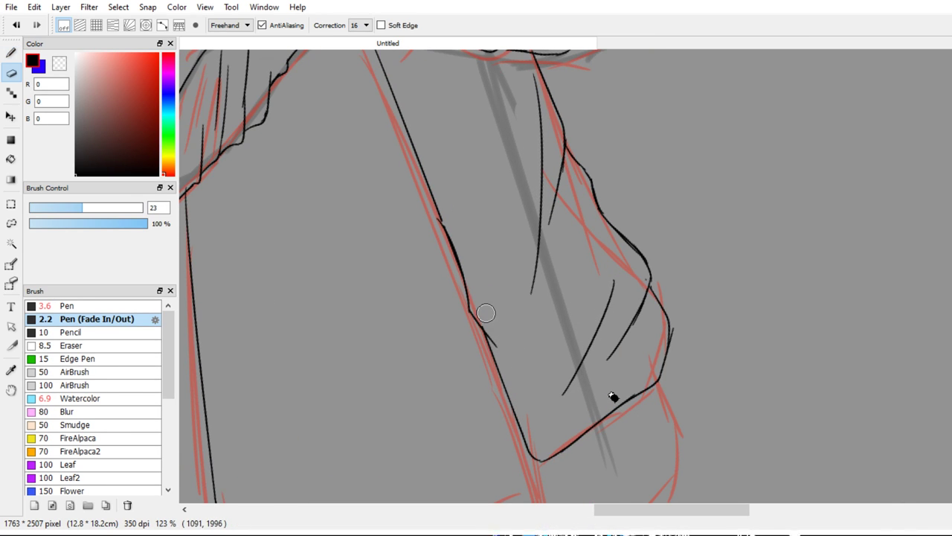
key("b")
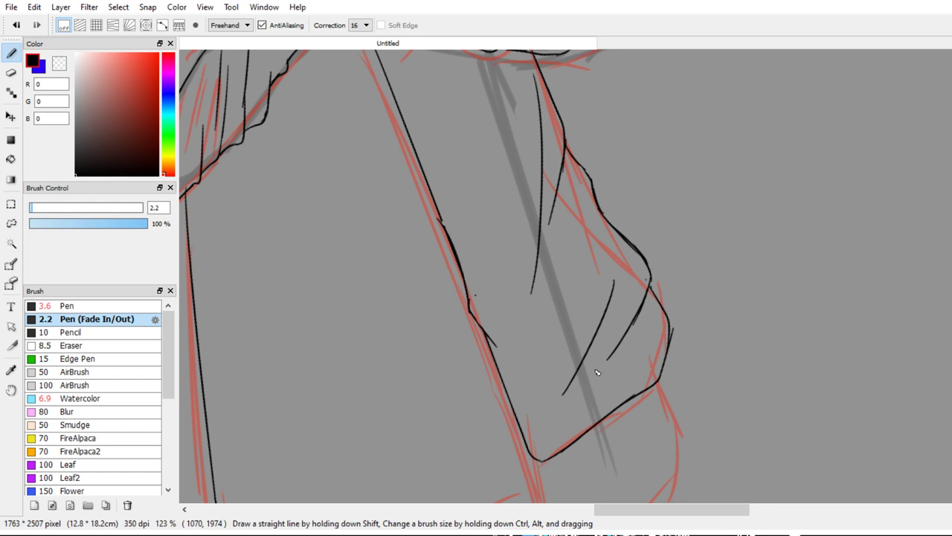
Add a diagonal fold line running up into the opposite panel from the bump on its inner edge
left_click_drag(600, 369, 656, 299)
mouse_move(629, 371)
left_mouse_down()
mouse_move(652, 296)
mouse_move(645, 302)
left_mouse_up()
mouse_move(643, 307)
left_mouse_down()
mouse_move(656, 317)
mouse_move(684, 404)
left_mouse_up()
left_click_drag(611, 296, 669, 402)
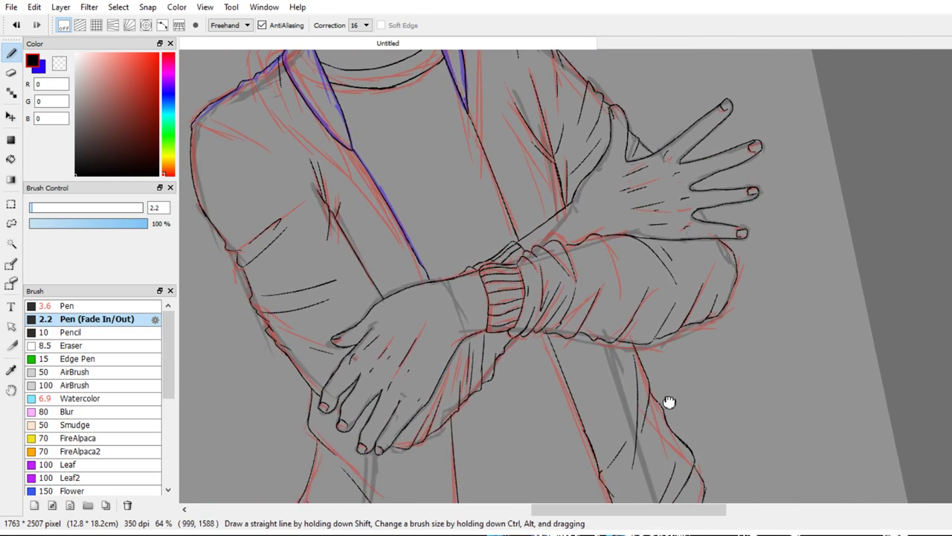
Ink the shirt's hem as one curved line spanning the gap between the two jacket panels
scroll(539, 334, "up", 4)
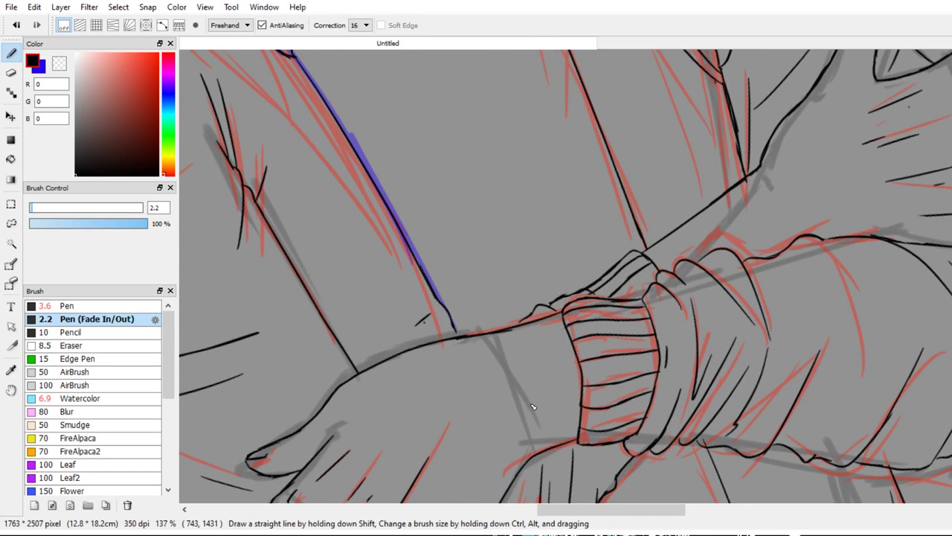
scroll(523, 386, "down", 5)
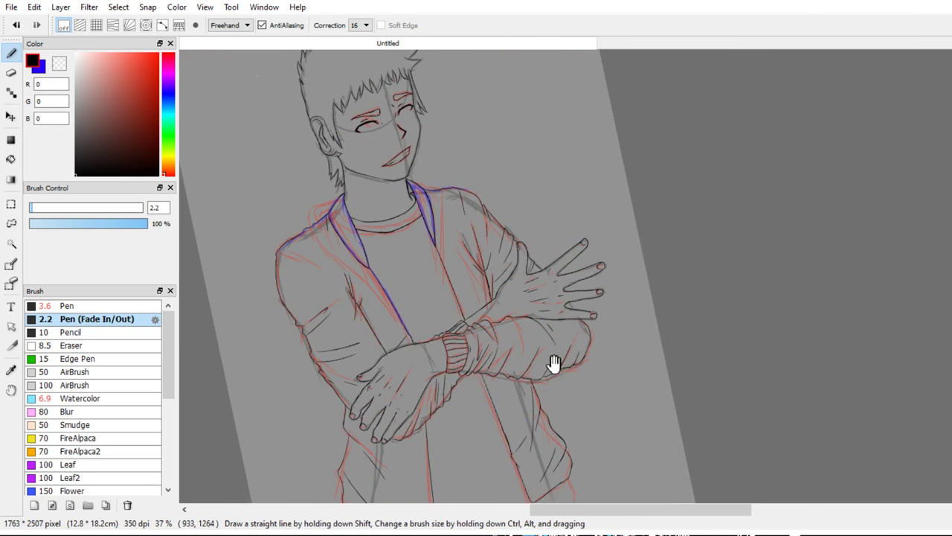
left_click_drag(783, 324, 706, 182)
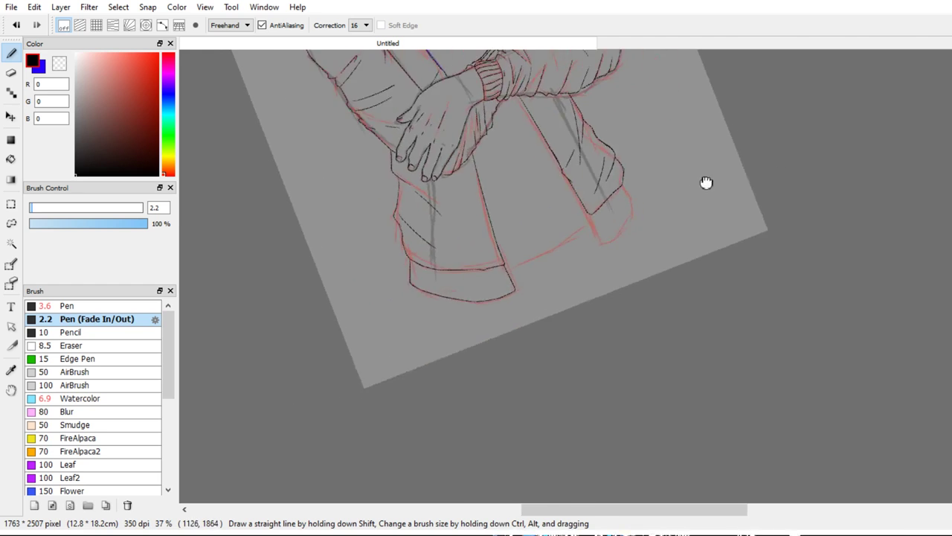
scroll(665, 304, "up", 5)
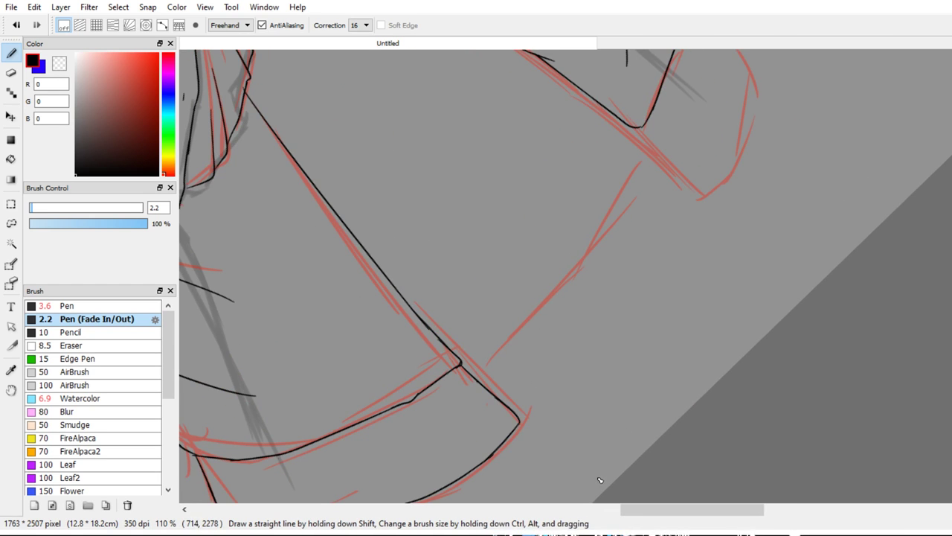
left_click_drag(481, 387, 662, 158)
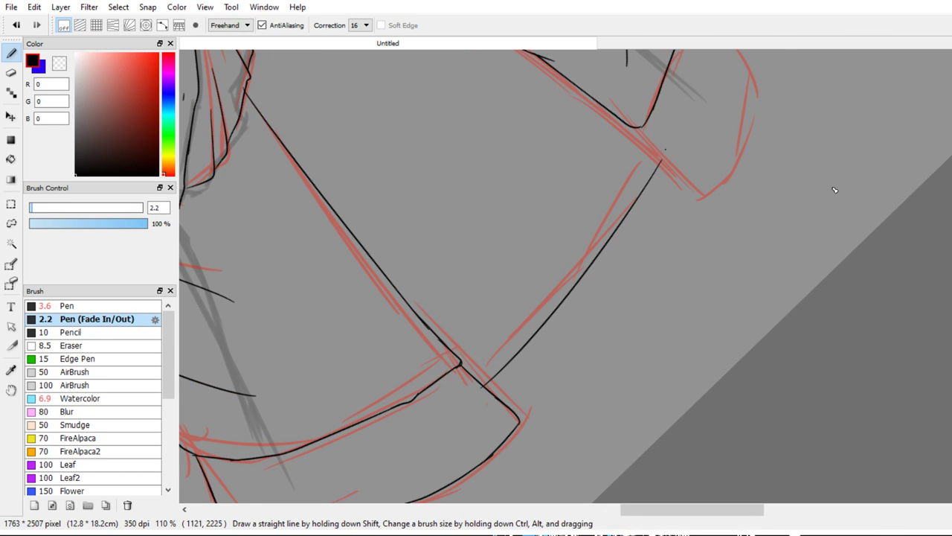
Ink the inner end of the opposite panel's waistband, continuing down from the panel's front corner
left_click_drag(809, 219, 752, 320)
mouse_move(694, 238)
left_mouse_down()
mouse_move(733, 204)
mouse_move(749, 283)
left_mouse_up()
left_click_drag(748, 327, 750, 320)
left_click_drag(786, 376, 786, 379)
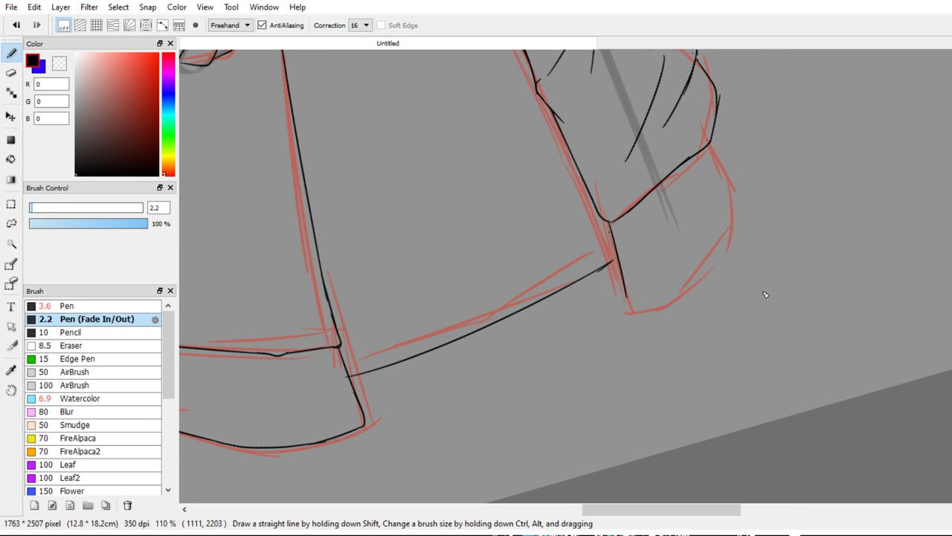
left_click_drag(762, 284, 783, 384)
key("ctrl+z")
Ink the lower and outer edges of the opposite waistband and clean up the corner where they meet
left_click_drag(792, 382, 850, 360)
key("ctrl+z")
key("ctrl+z")
key("ctrl+z")
key("ctrl+y")
mouse_move(893, 317)
left_mouse_down()
mouse_move(882, 326)
mouse_move(902, 189)
mouse_move(906, 198)
left_mouse_up()
key("ctrl+z")
key("ctrl+y")
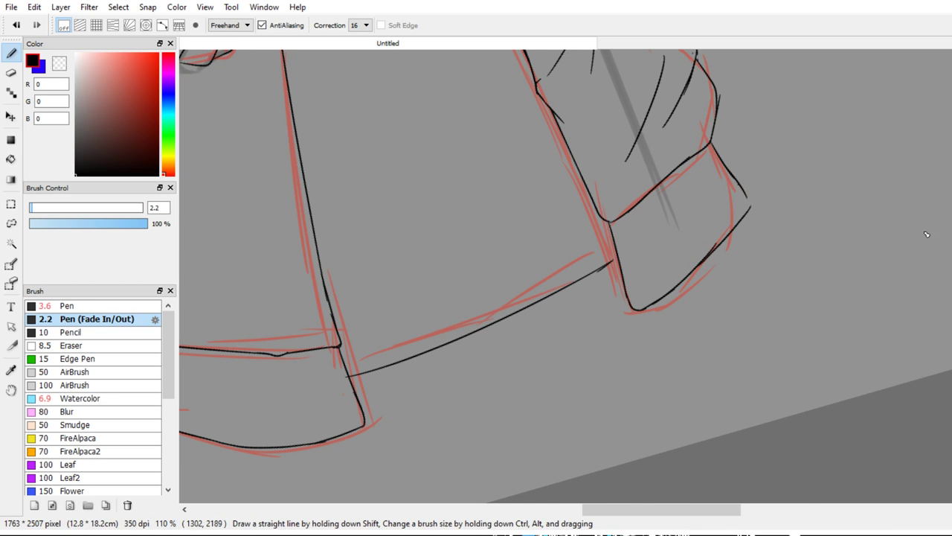
key("e")
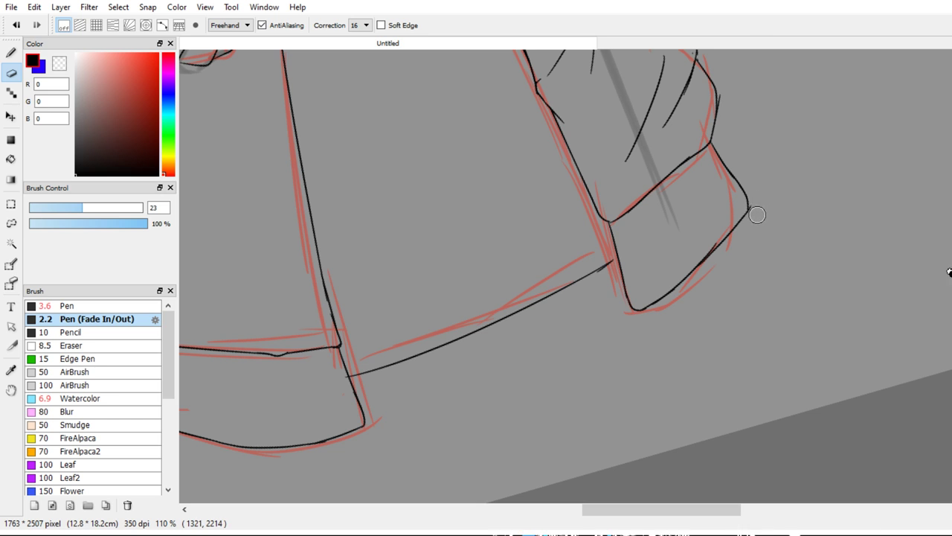
left_click_drag(763, 324, 908, 255)
Ink evenly spaced vertical rib lines across the first panel's waistband, starting from its outer end
left_click_drag(544, 326, 707, 261)
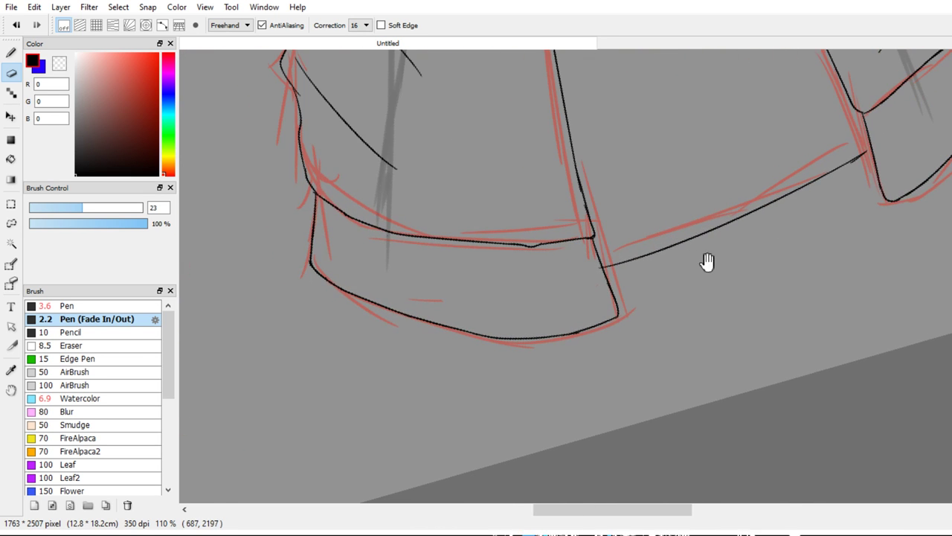
key("n")
key("b")
left_click_drag(323, 199, 323, 251)
left_click(321, 260)
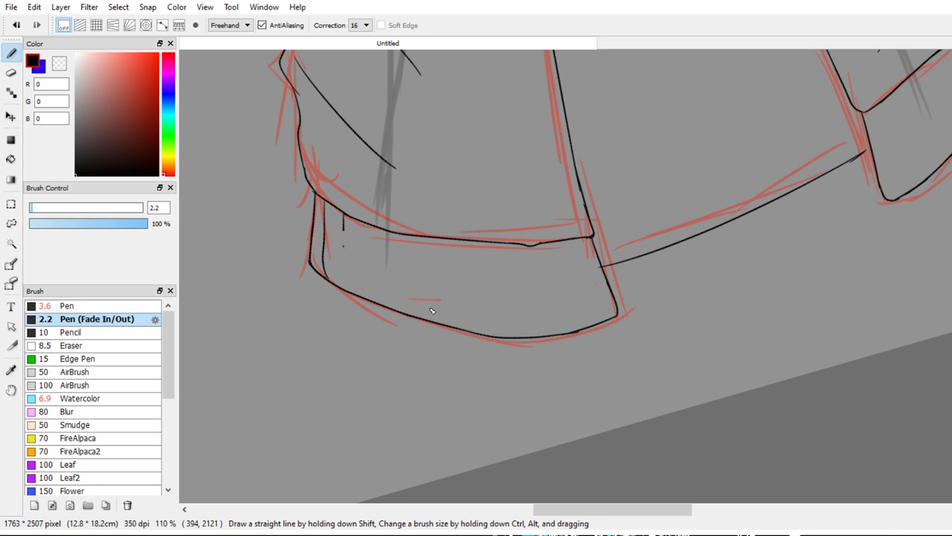
left_click_drag(362, 228, 362, 281)
left_click(360, 292)
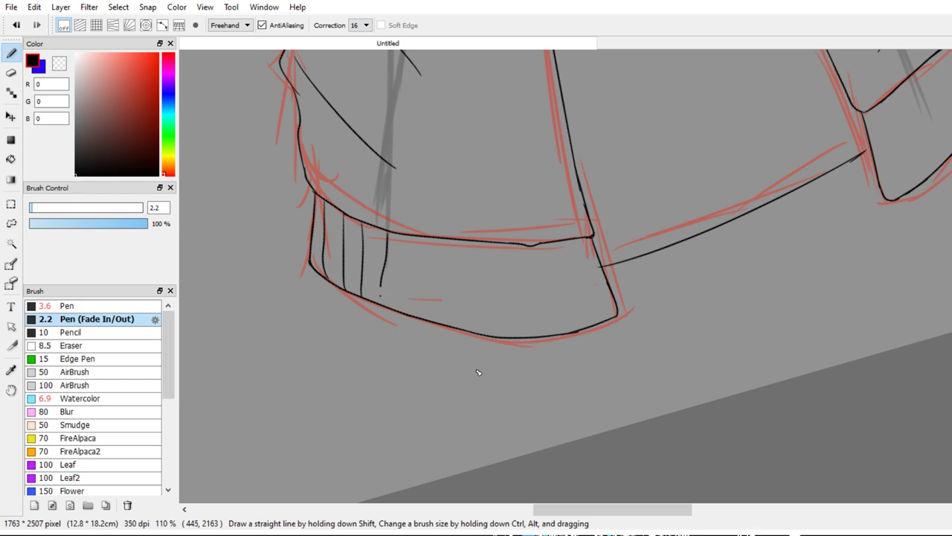
left_click_drag(412, 248, 410, 306)
mouse_move(444, 250)
left_mouse_down()
mouse_move(443, 325)
mouse_move(388, 243)
mouse_move(395, 274)
left_mouse_up()
left_click(394, 284)
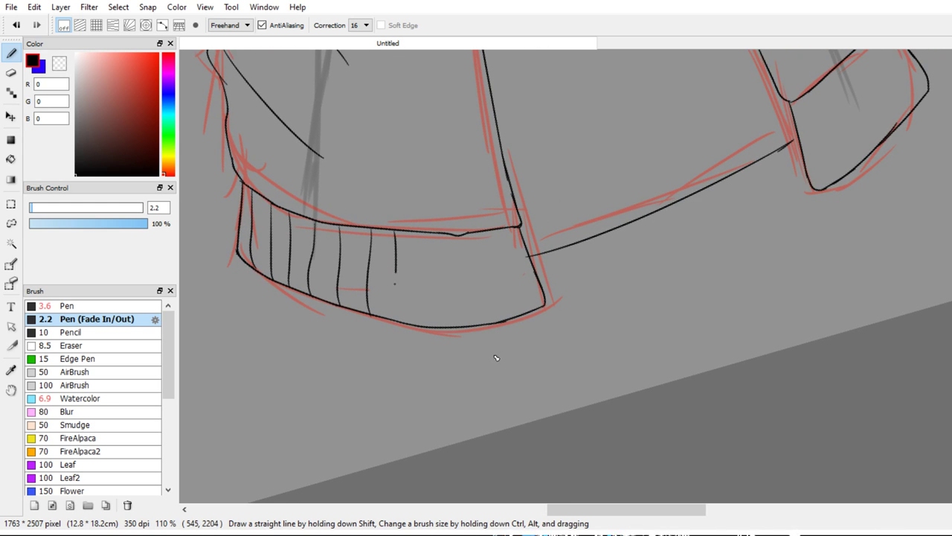
Add another curved rib line to the first waistband, continuing the row toward the front edge
key("e")
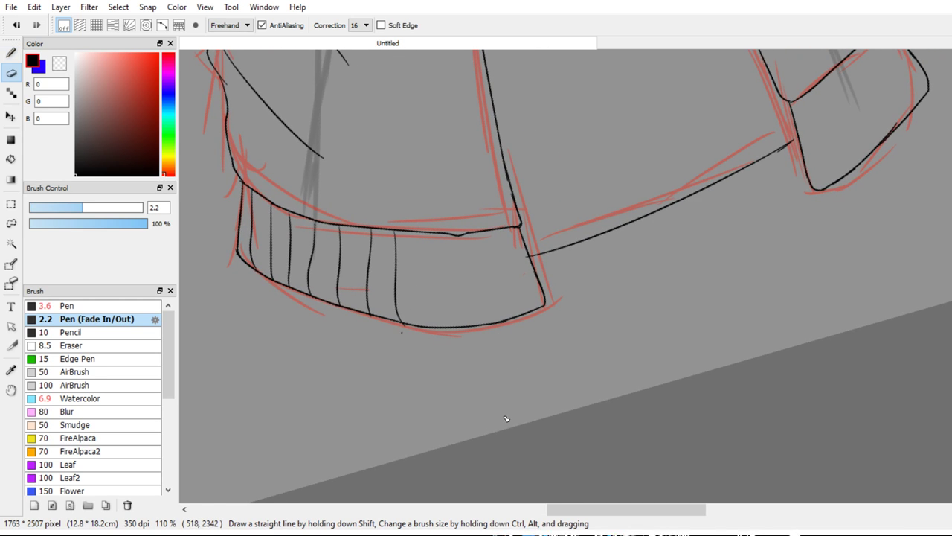
key("b")
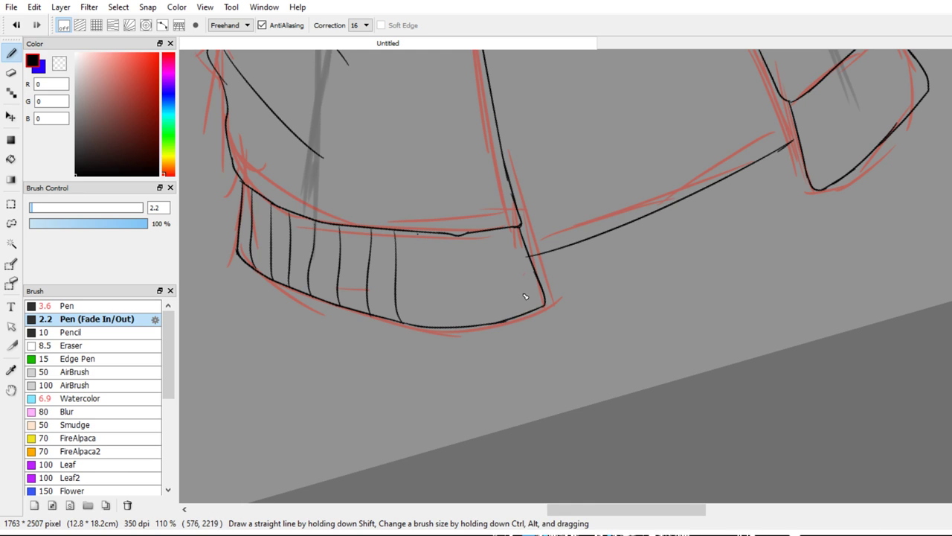
left_click_drag(420, 235, 421, 279)
left_click(422, 289)
left_click_drag(424, 323, 429, 329)
left_click(430, 141)
mouse_move(436, 181)
left_mouse_down()
mouse_move(446, 224)
mouse_move(442, 183)
left_mouse_up()
key("ctrl+z")
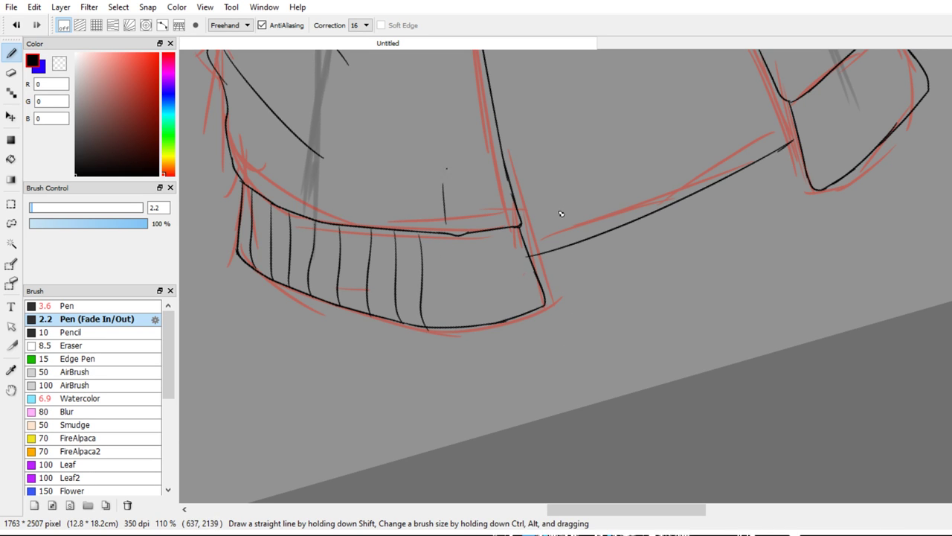
key("ctrl+z")
left_click_drag(463, 219, 447, 149)
key("ctrl+z")
left_click_drag(443, 183, 444, 273)
key("ctrl+z")
Ink the last three rib lines of the first waistband, slanting them to follow the front edge
left_click(444, 208)
left_click(444, 288)
left_click_drag(449, 324, 451, 328)
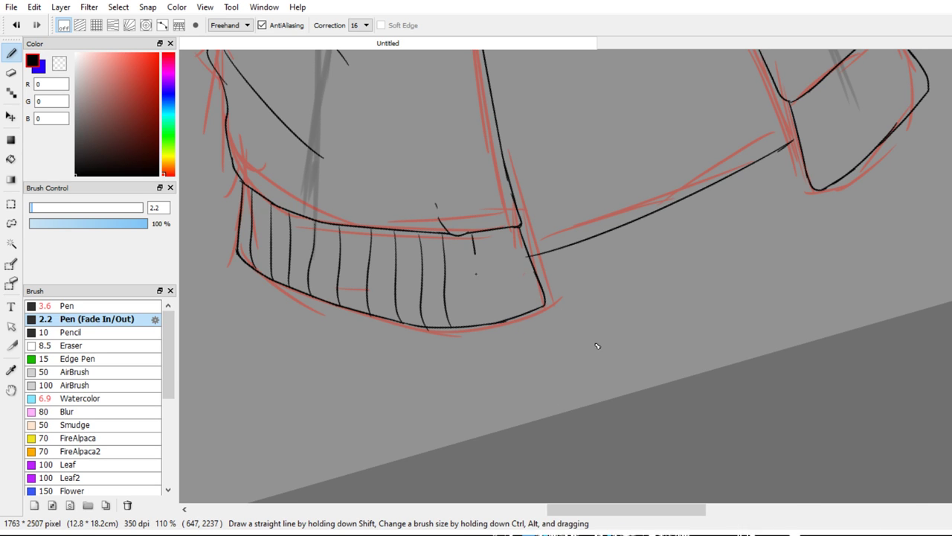
left_click_drag(474, 254, 485, 315)
left_click_drag(495, 231, 522, 313)
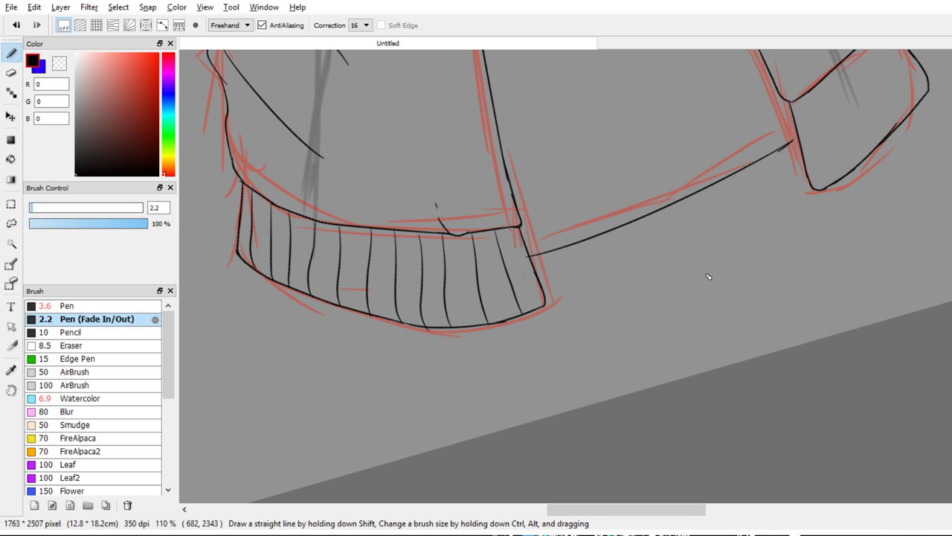
Fill the opposite panel's waistband with curved rib lines from its inner end to the outer edge
left_click_drag(703, 304, 460, 446)
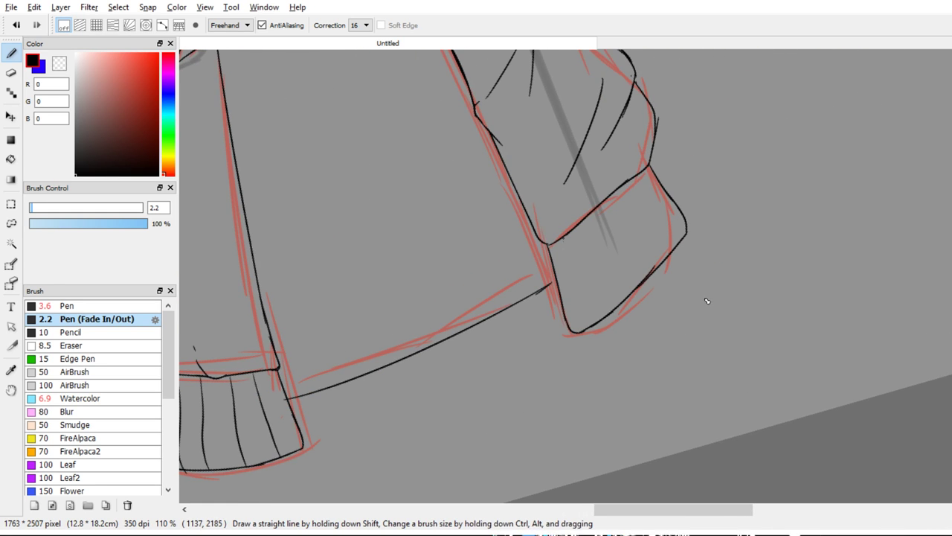
left_click_drag(564, 243, 590, 321)
left_click_drag(578, 227, 608, 316)
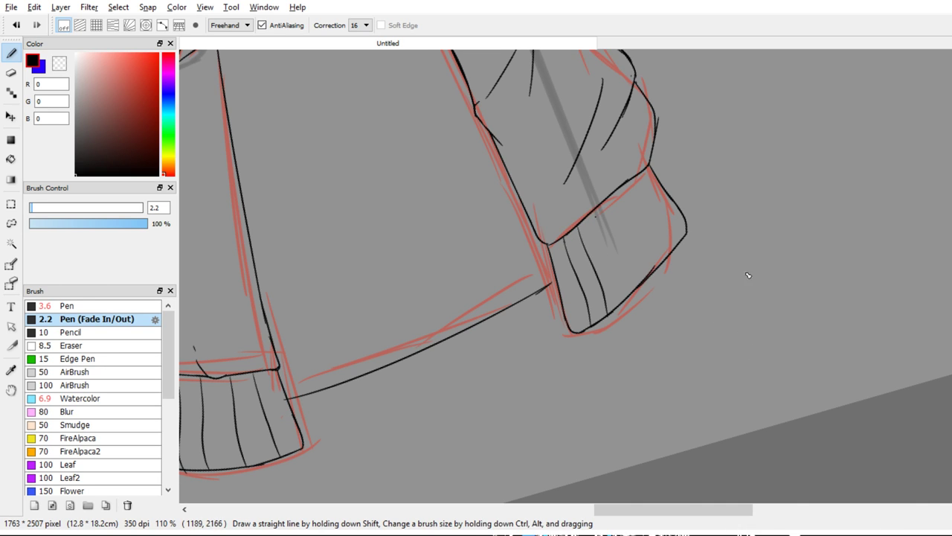
left_click_drag(593, 208, 629, 285)
key("ctrl+z")
left_click_drag(595, 210, 623, 285)
left_click_drag(606, 199, 650, 279)
mouse_move(785, 235)
left_mouse_down()
mouse_move(833, 283)
mouse_move(839, 319)
left_mouse_up()
left_click_drag(826, 240, 857, 303)
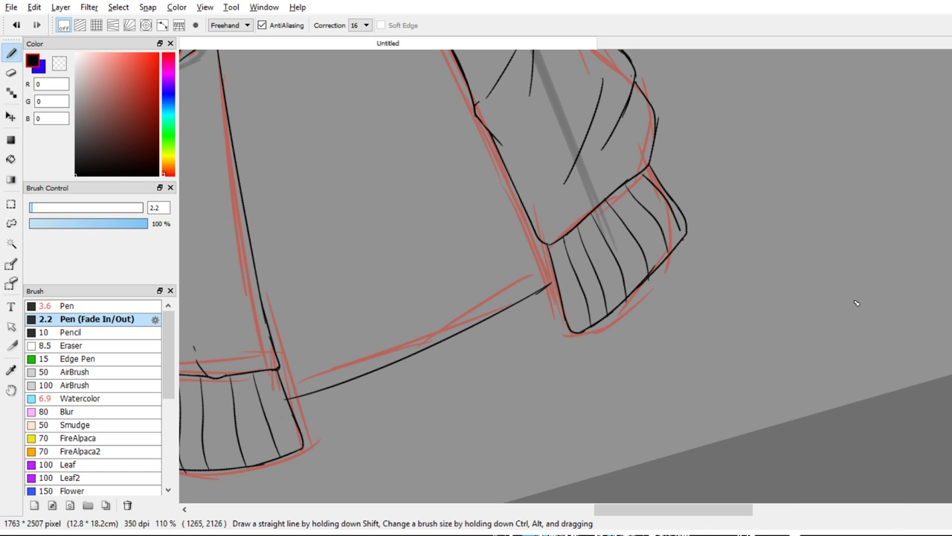
key("ctrl+z")
left_click_drag(811, 217, 854, 297)
Reduce the eraser size to 6.5 and trim the rib ends that overshoot the opposite waistband's lower edge
key("e")
left_click_drag(831, 350, 816, 378)
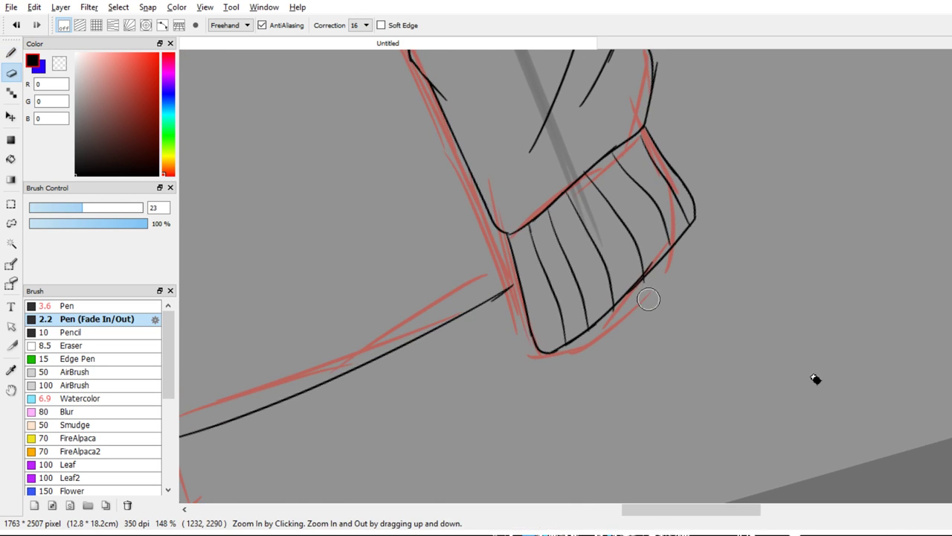
mouse_move(834, 344)
left_mouse_down()
mouse_move(806, 359)
mouse_move(793, 355)
mouse_move(816, 341)
left_mouse_up()
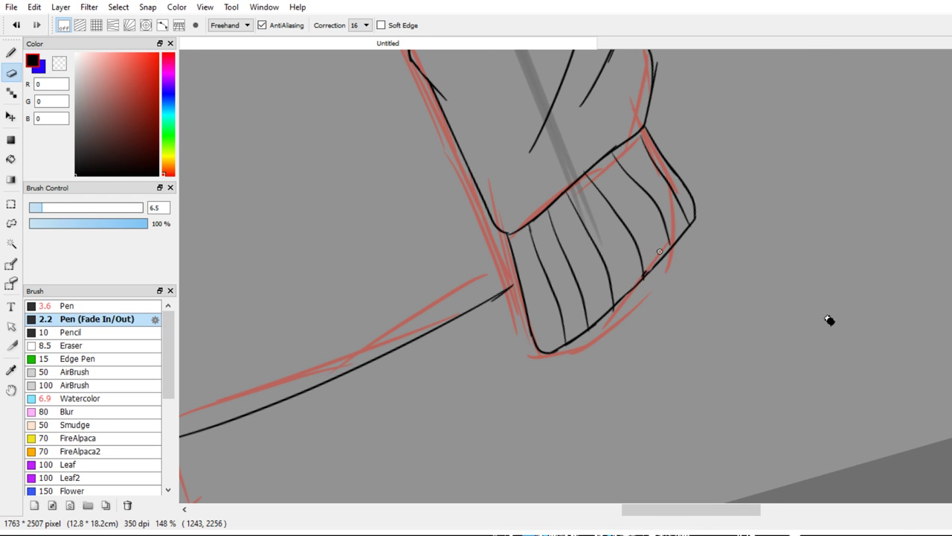
key("alt")
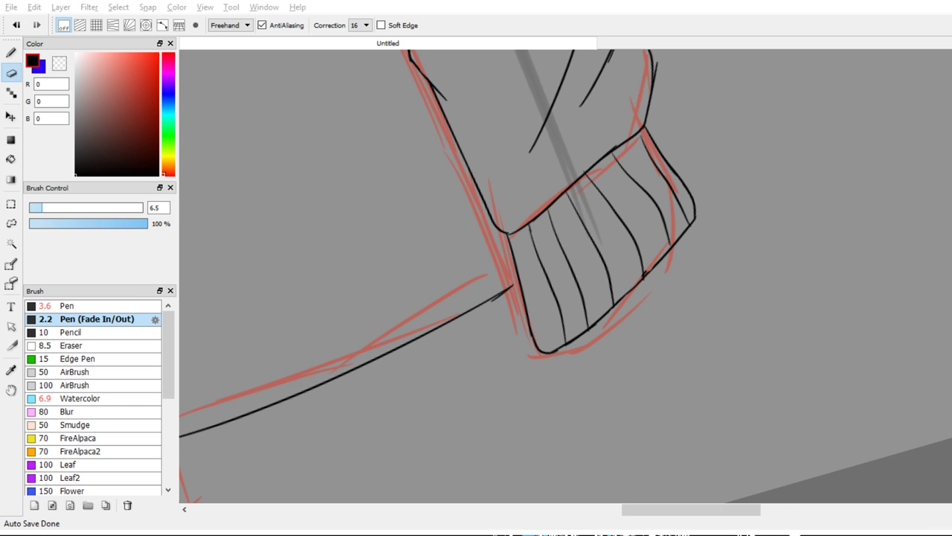
Hide the blue sketch lines around the collar, leaving the black ink and red sketch
left_click_drag(625, 293, 650, 160)
left_click_drag(652, 204, 672, 446)
left_click_drag(627, 225, 608, 352)
left_click_drag(536, 216, 637, 275)
left_click_drag(448, 267, 410, 388)
left_click_drag(407, 342, 553, 338)
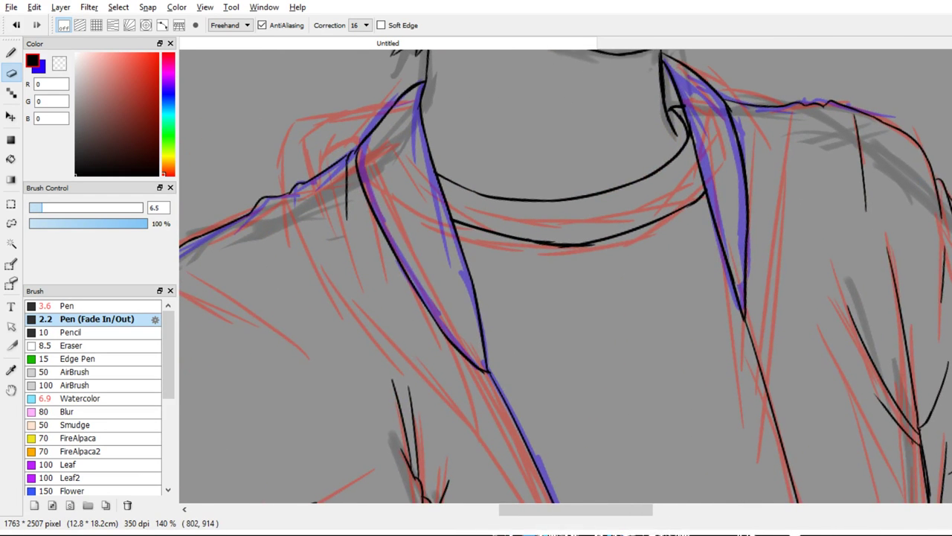
left_click(764, 305)
Ink four diagonal rib lines across the pointed collar band, working from its lower tip up to the neckline
key("b")
left_click_drag(457, 351, 484, 314)
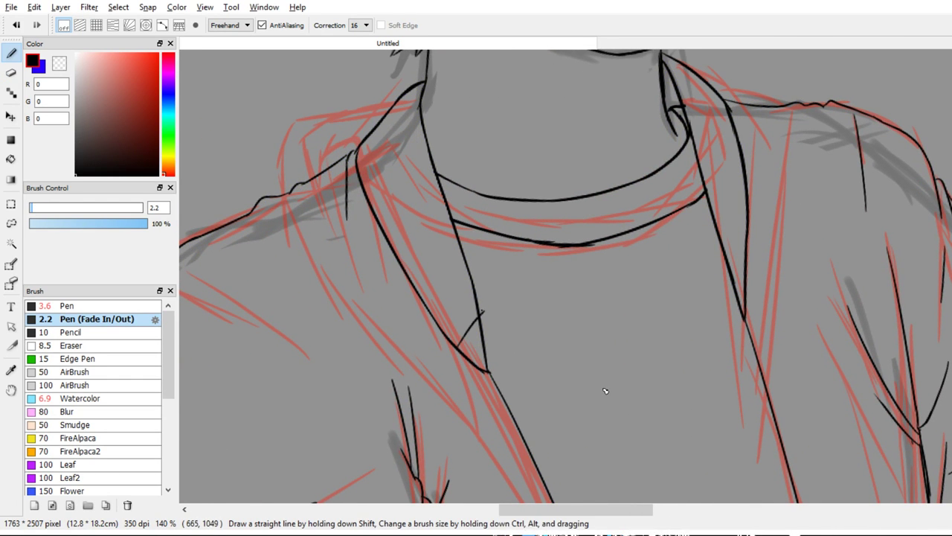
scroll(457, 320, "up", 2)
key("ctrl+z")
mouse_move(457, 358)
left_mouse_down()
mouse_move(485, 326)
mouse_move(442, 312)
mouse_move(467, 285)
left_mouse_up()
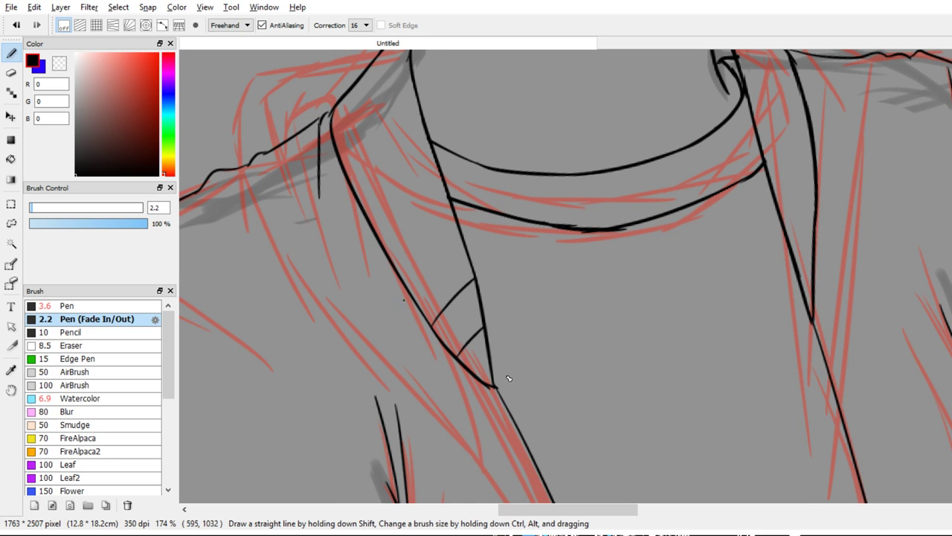
left_click_drag(410, 290, 452, 250)
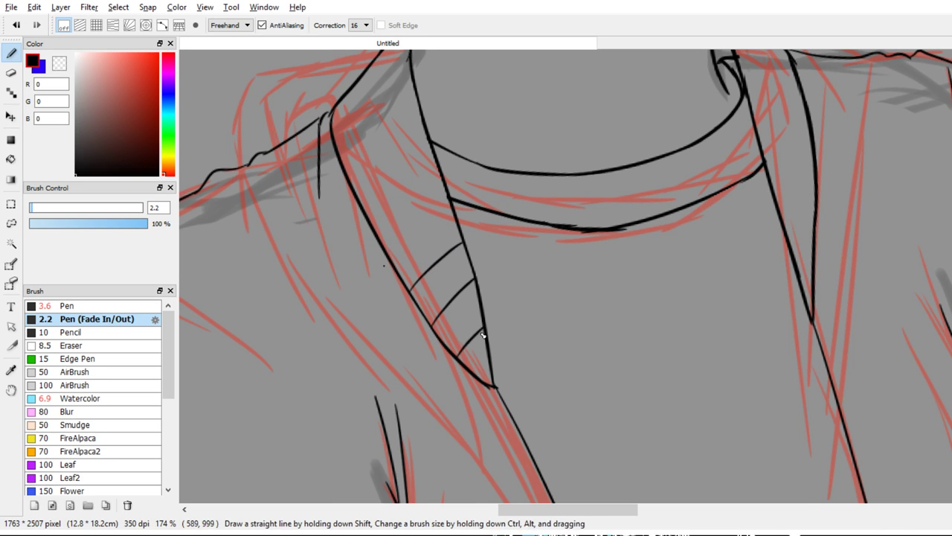
left_click_drag(389, 254, 450, 200)
Erase the doubled strokes along the shirt's lower neckline to thin the line
key("e")
left_click_drag(596, 235, 644, 225)
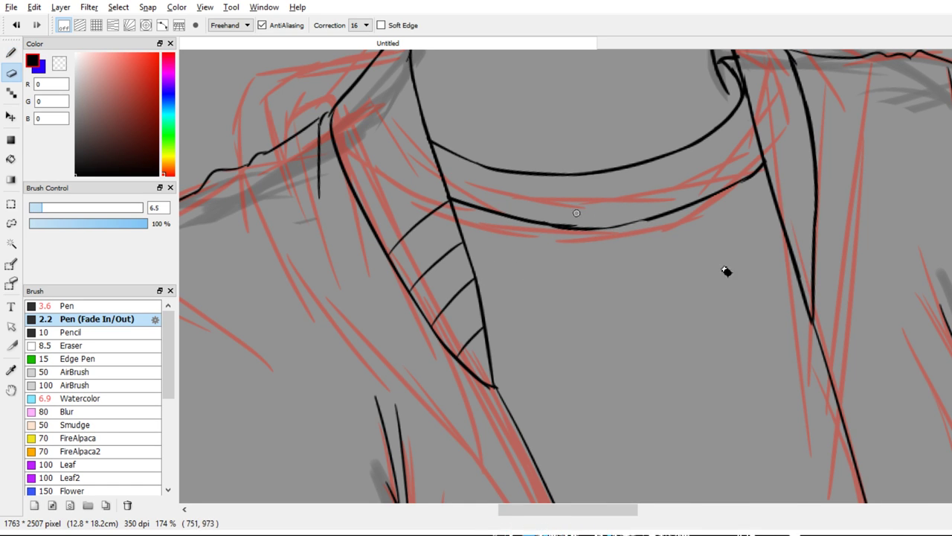
key("p")
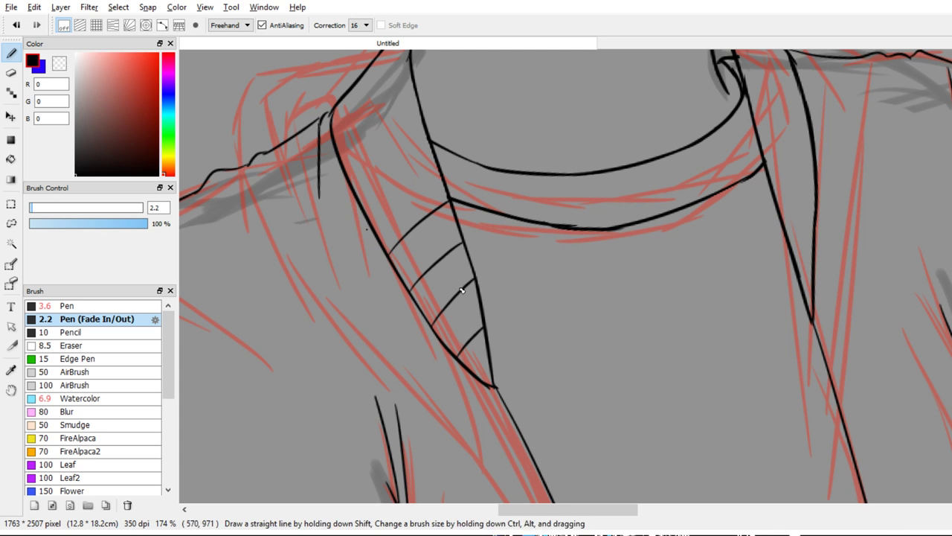
Ink four more diagonal ribs up the pointed collar band to its end at the neck, redrawing the topmost one
mouse_move(368, 218)
left_mouse_down()
mouse_move(434, 154)
mouse_move(457, 260)
left_mouse_up()
left_click_drag(375, 264, 447, 194)
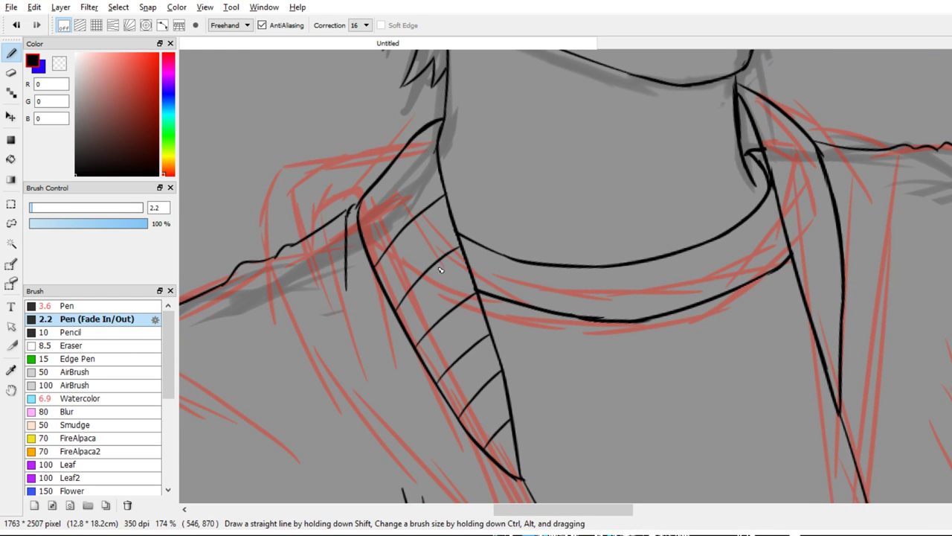
mouse_move(364, 209)
left_mouse_down()
mouse_move(439, 163)
mouse_move(438, 149)
mouse_move(380, 180)
left_mouse_up()
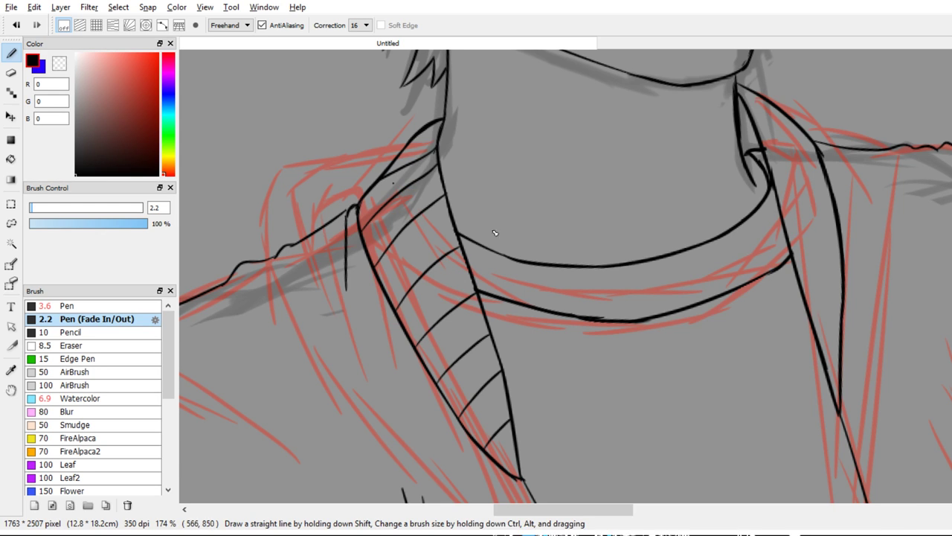
key("ctrl+z")
left_click_drag(438, 137, 386, 173)
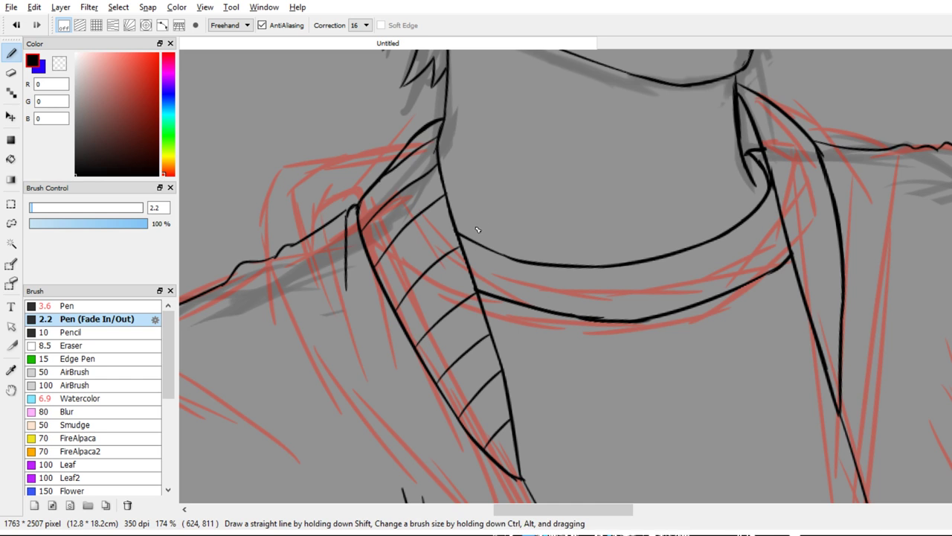
Ink two short curved ribs near the pointed tip of the opposite collar band
key("e")
scroll(570, 233, "right", 5)
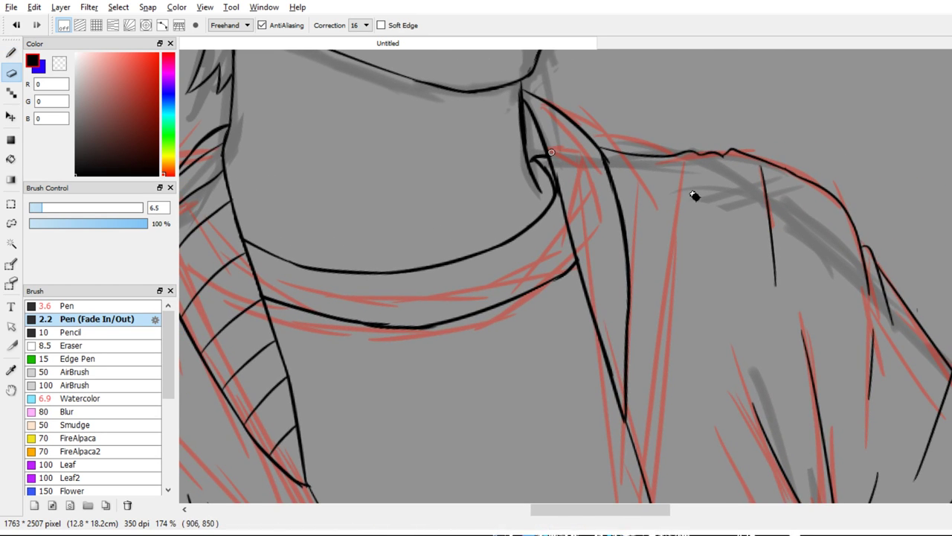
key("b")
left_click_drag(605, 352, 619, 363)
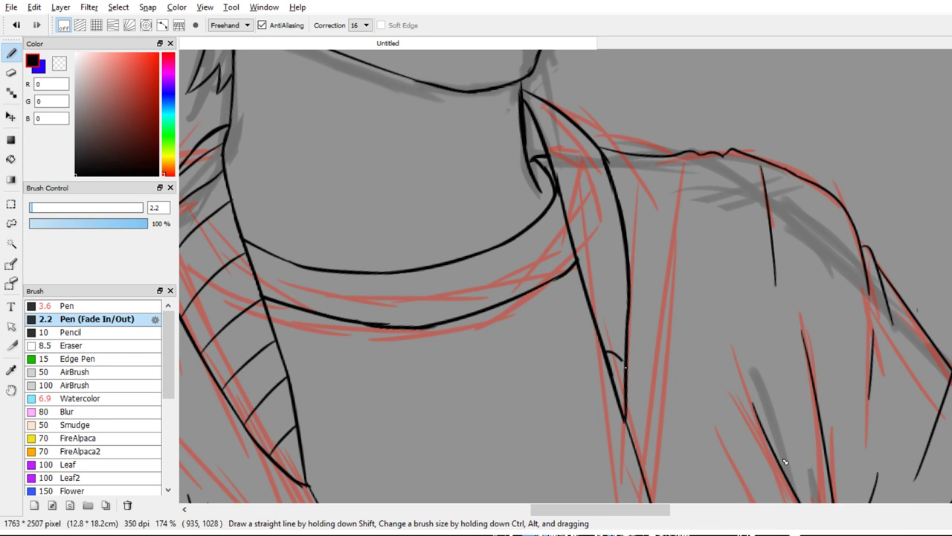
left_click_drag(592, 293, 629, 320)
key("e")
key("b")
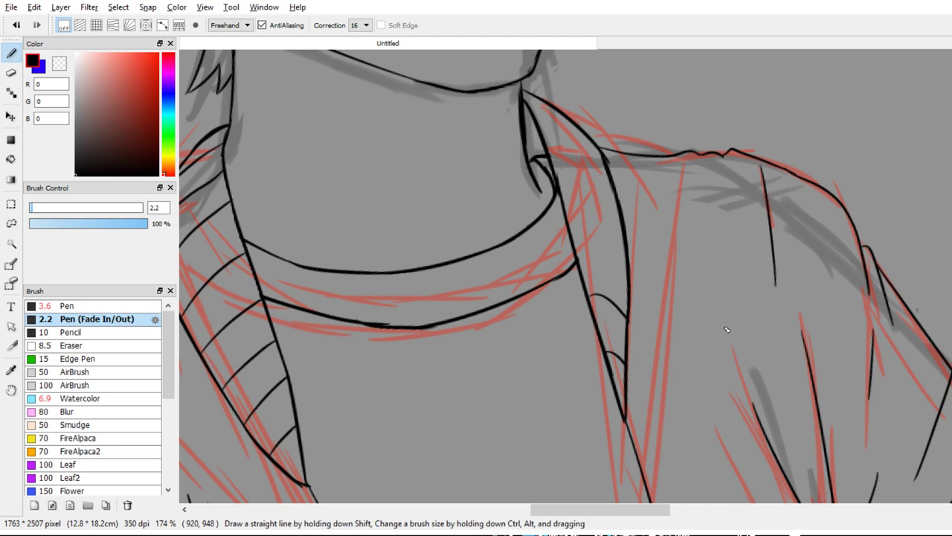
Ink six curved ribs up the rest of the opposite collar band to its top beside the neck
left_click_drag(580, 255, 629, 302)
key("ctrl+z")
left_click_drag(579, 258, 628, 292)
mouse_move(714, 288)
left_mouse_down()
mouse_move(760, 290)
mouse_move(780, 315)
left_mouse_up()
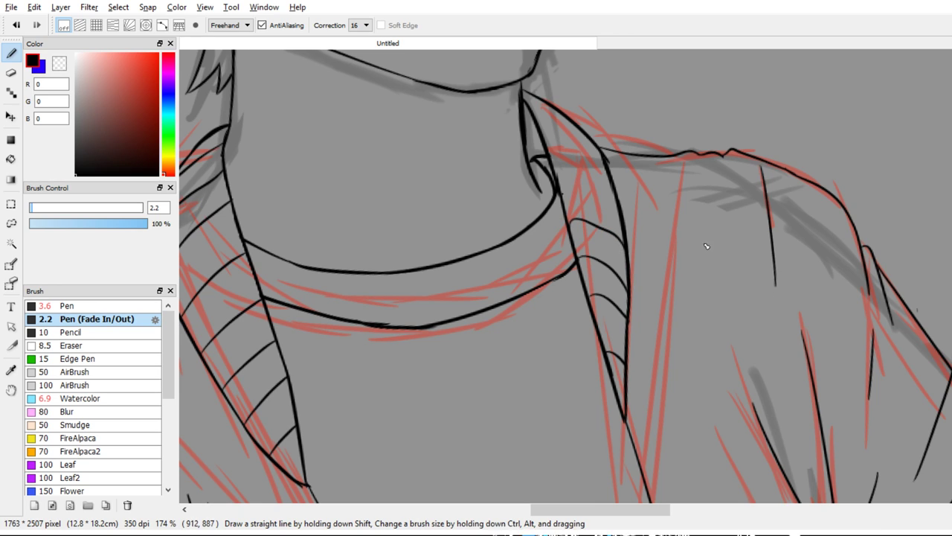
mouse_move(708, 235)
left_mouse_down()
mouse_move(750, 237)
mouse_move(778, 260)
left_mouse_up()
left_click_drag(707, 193, 762, 210)
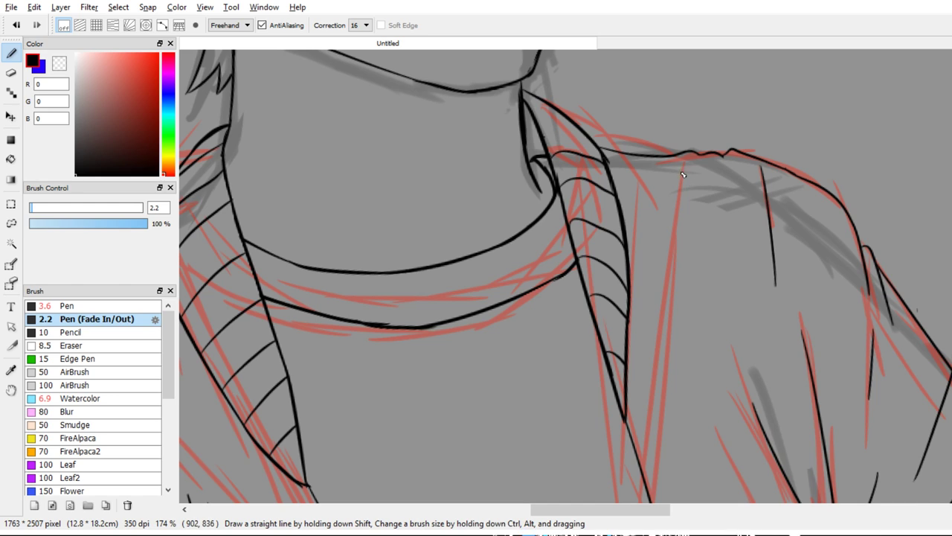
mouse_move(696, 165)
left_mouse_down()
mouse_move(730, 160)
mouse_move(704, 136)
left_mouse_up()
Ink a short line inside the collar fold beside the neck
key("e")
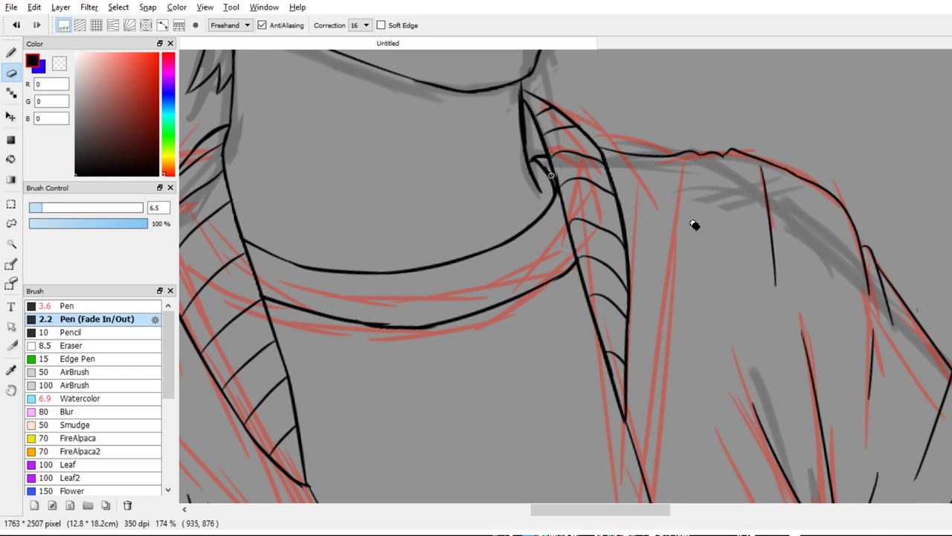
key("n")
key("b")
mouse_move(674, 193)
left_mouse_down()
mouse_move(664, 151)
mouse_move(691, 175)
left_mouse_up()
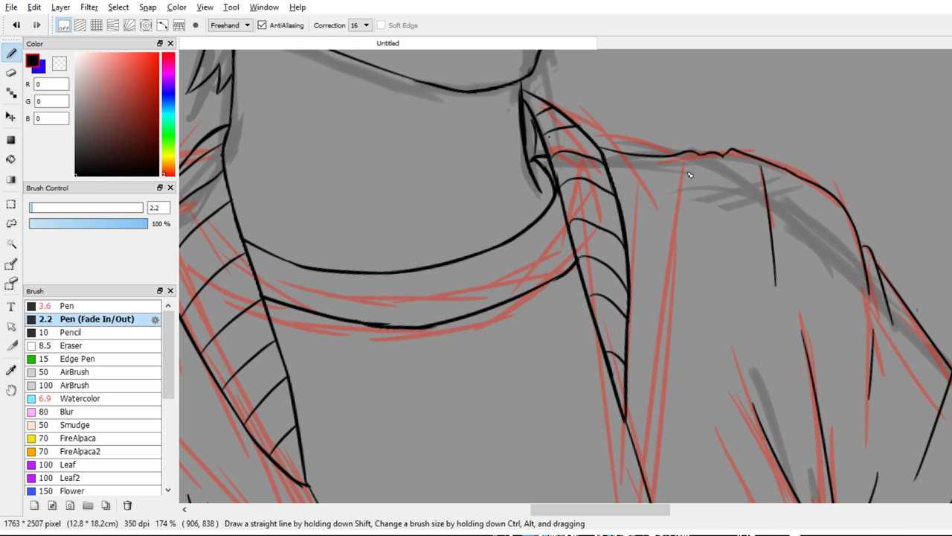
Ink one long and two short anatomy lines on the neck below the jaw
scroll(614, 211, "down", 6)
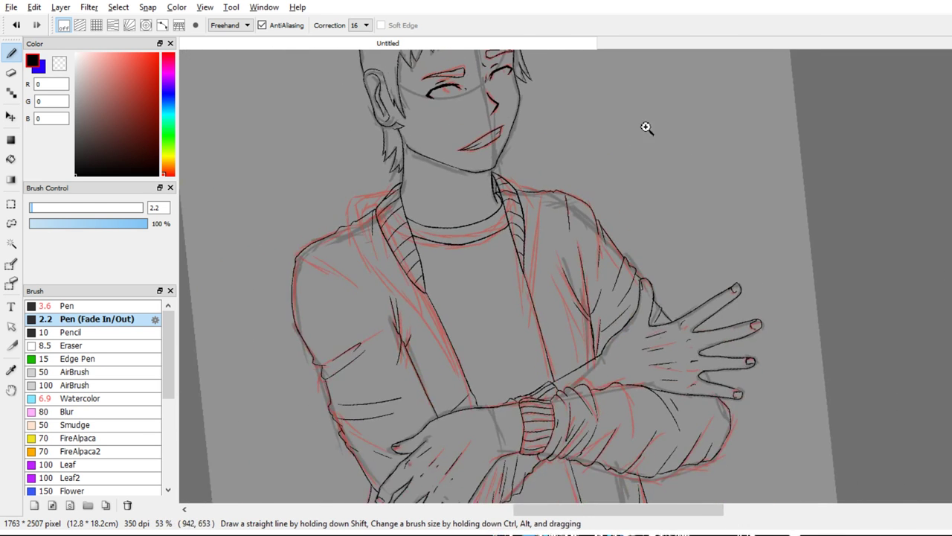
scroll(588, 350, "up", 4)
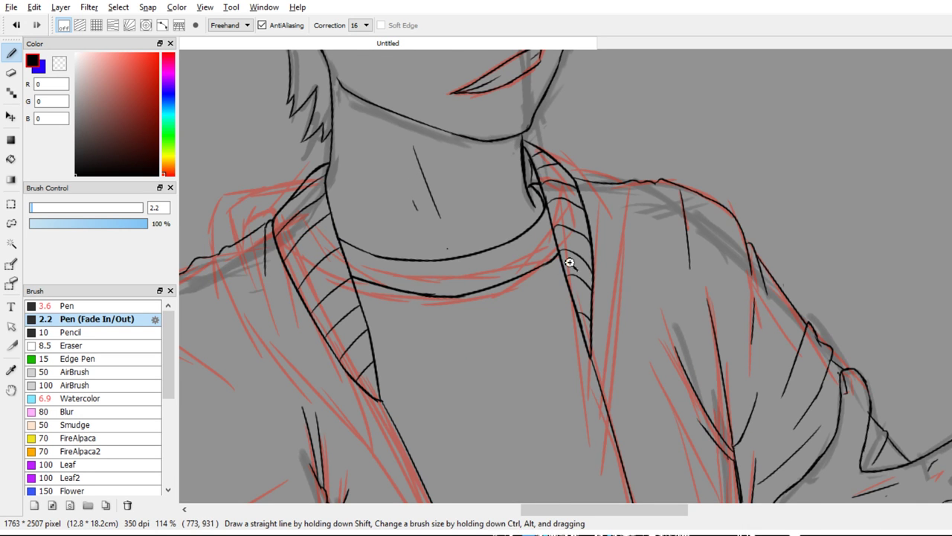
scroll(570, 263, "down", 6)
scroll(566, 247, "up", 3)
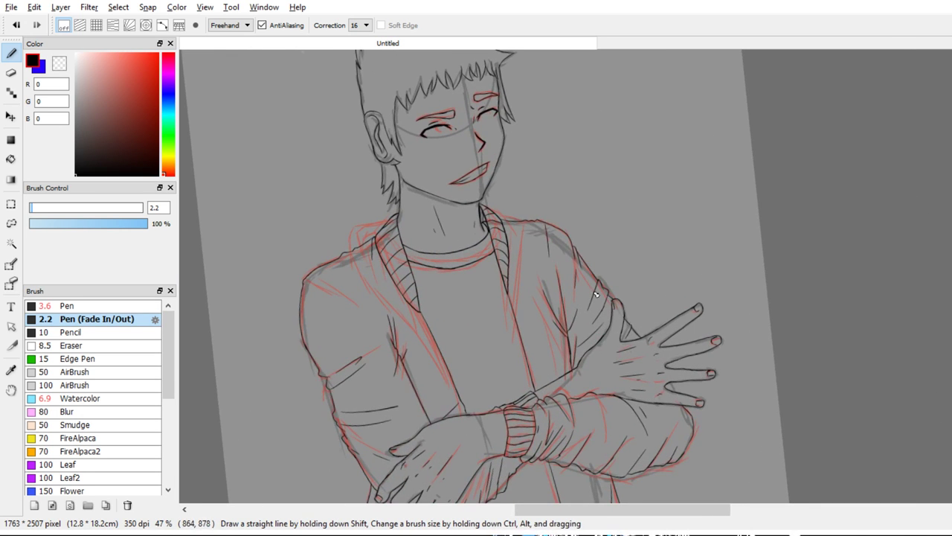
mouse_move(597, 294)
left_mouse_down()
mouse_move(593, 306)
mouse_move(584, 151)
mouse_move(606, 392)
left_mouse_up()
left_click_drag(576, 173, 607, 217)
left_click(607, 217, "ctrl")
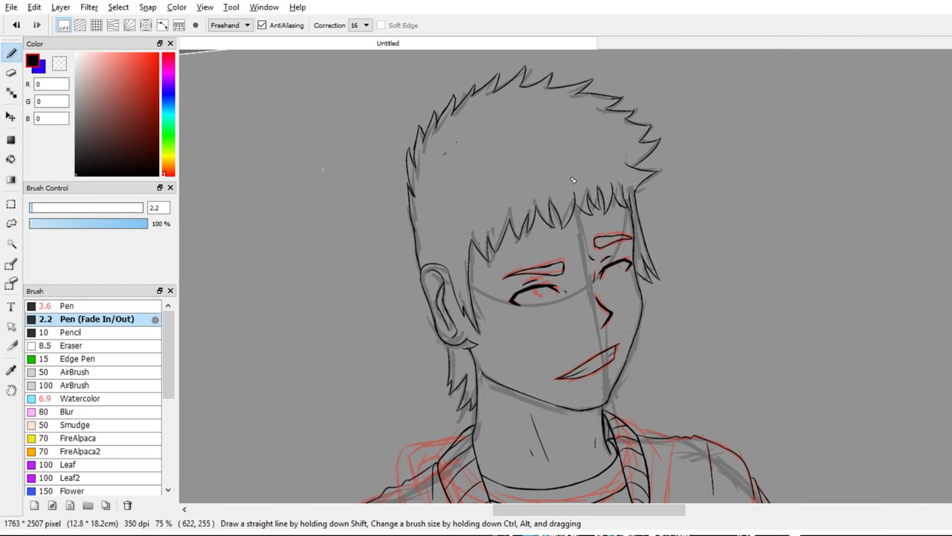
mouse_move(446, 154)
left_mouse_down()
mouse_move(450, 164)
mouse_move(468, 161)
left_mouse_up()
key("ctrl+z")
key("ctrl+z")
key("ctrl+z")
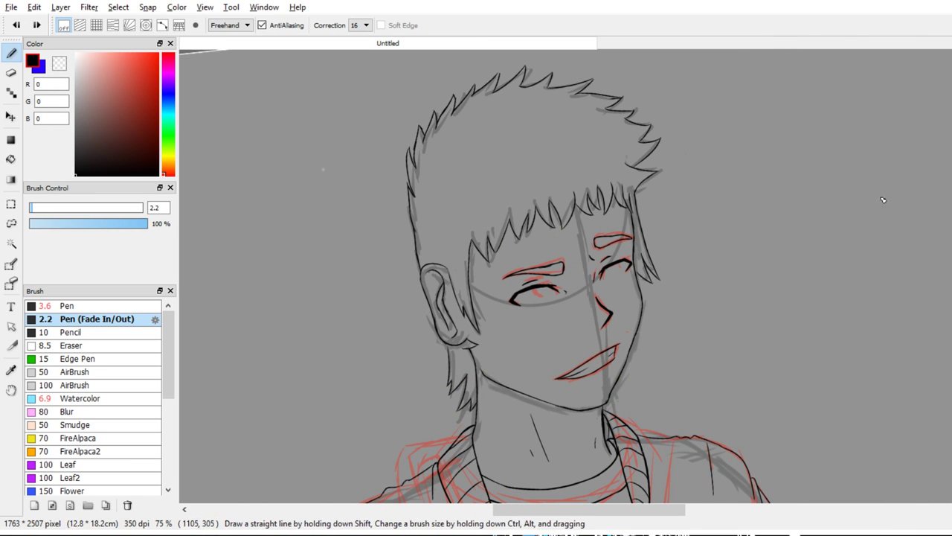
Hide the rough sketch so only the black ink shows, and remove the stray vertical stroke beside the face
left_click_drag(692, 248, 691, 305)
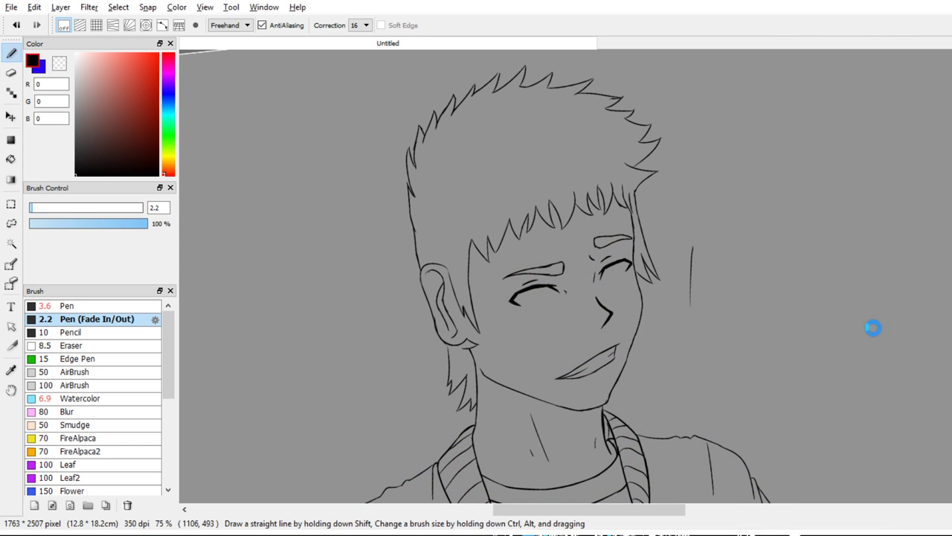
key("ctrl+z")
left_click_drag(859, 349, 826, 387)
left_click_drag(824, 347, 794, 113)
left_click_drag(794, 133, 801, 229)
left_click_drag(784, 192, 824, 104)
left_click_drag(814, 217, 830, 141)
mouse_move(885, 200)
left_mouse_down()
mouse_move(854, 188)
mouse_move(797, 230)
mouse_move(734, 391)
mouse_move(781, 351)
left_mouse_up()
key("ctrl+z")
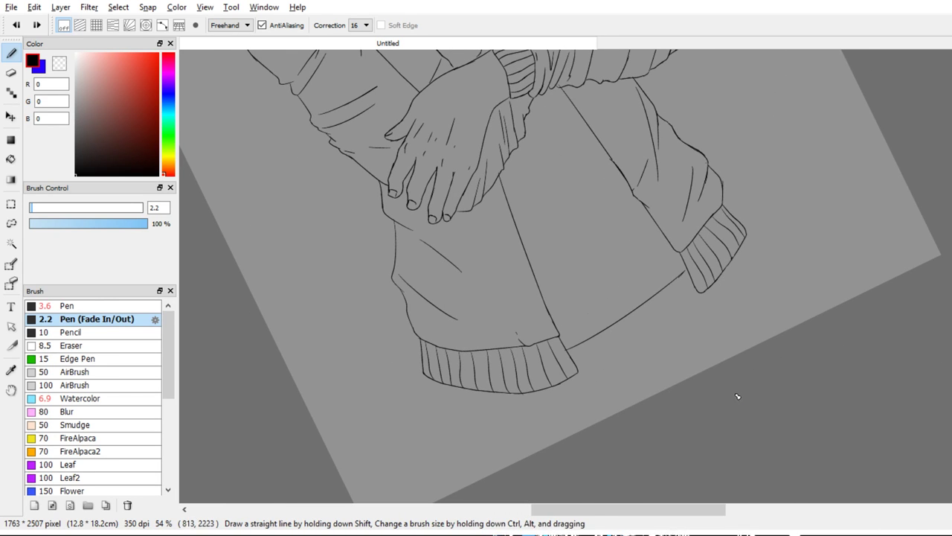
Ink a curved crease above the shirt hem and diagonal fabric folds on the shirt below the crossed arms
left_click_drag(719, 413, 781, 368)
mouse_move(732, 171)
left_mouse_down()
mouse_move(739, 232)
mouse_move(719, 342)
left_mouse_up()
left_click_drag(672, 268, 687, 384)
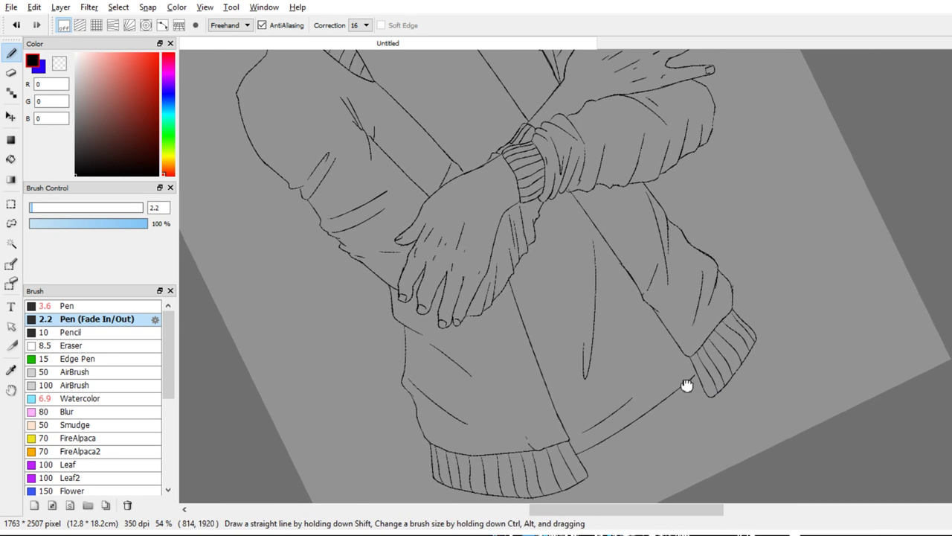
left_click_drag(789, 320, 744, 383)
left_click_drag(695, 365, 701, 306)
left_click_drag(768, 235, 771, 288)
left_click_drag(716, 377, 734, 308)
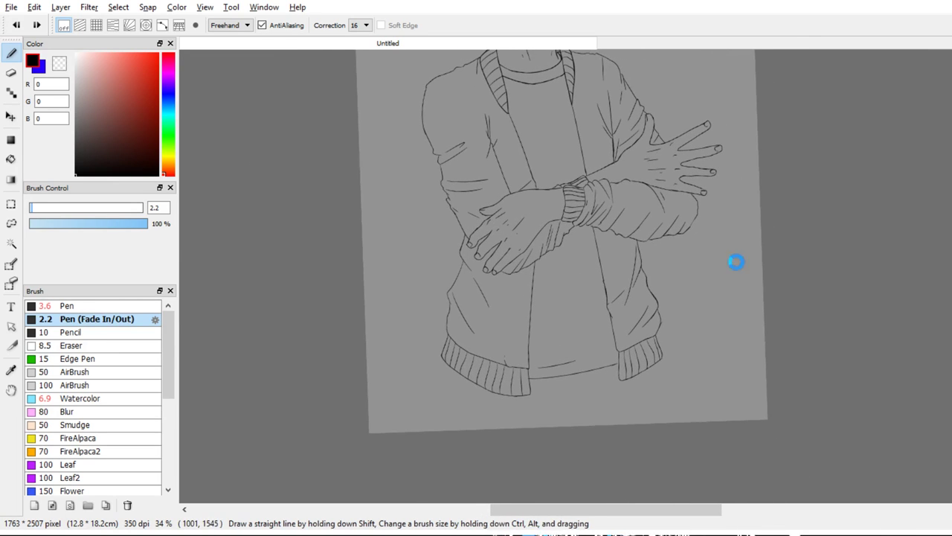
left_click_drag(735, 262, 736, 296)
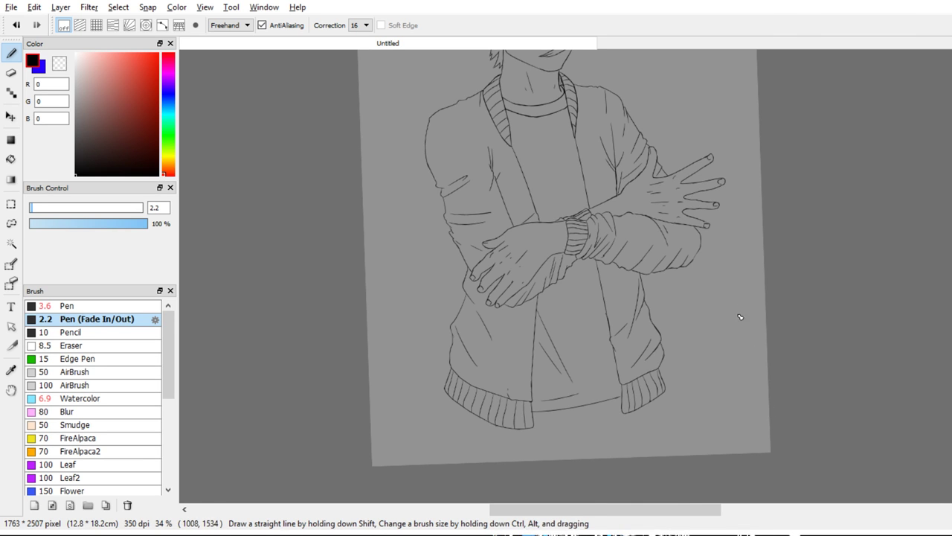
left_click_drag(742, 392, 794, 275)
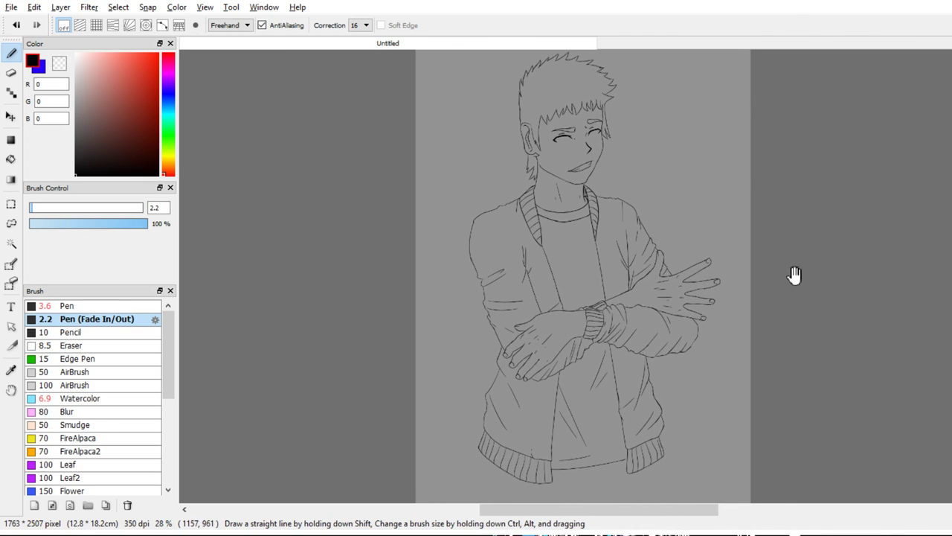
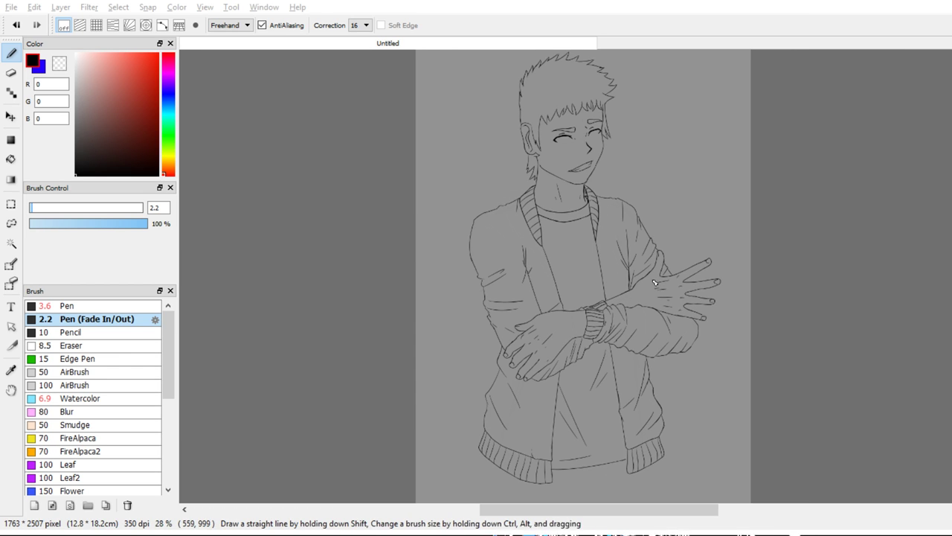
Ink a diagonal crease on the upper sleeve at one shoulder and a vertical fold on the opposite jacket shoulder
scroll(662, 318, "up", 4)
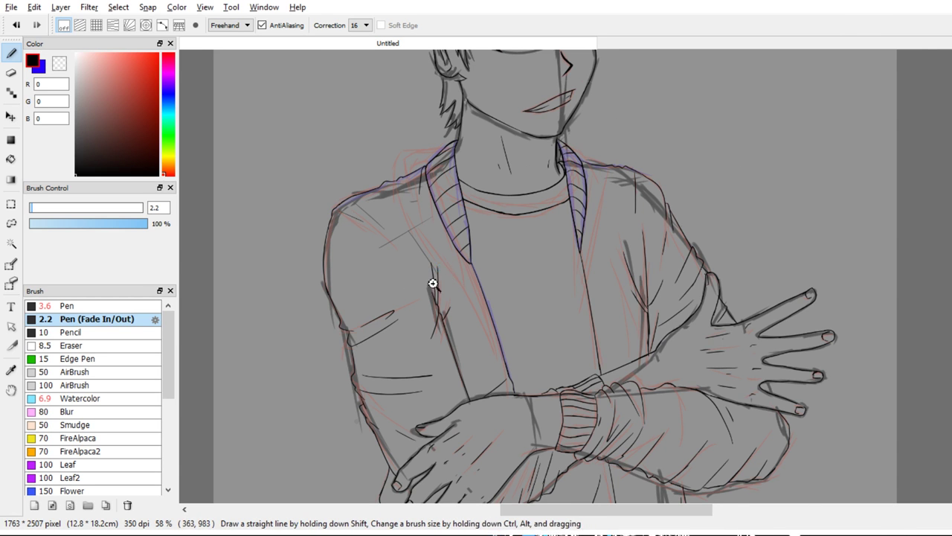
scroll(434, 283, "up", 3)
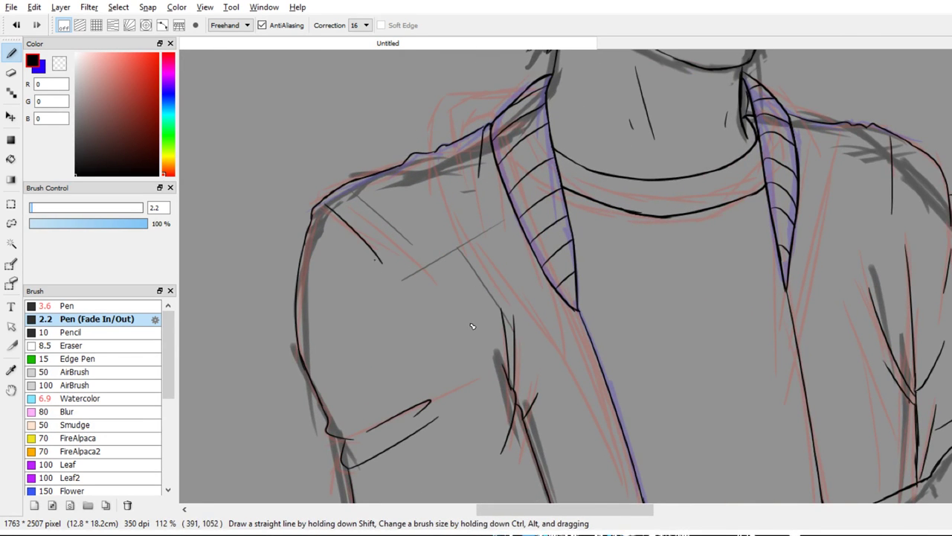
left_click_drag(320, 218, 407, 255)
left_click_drag(537, 312, 320, 381)
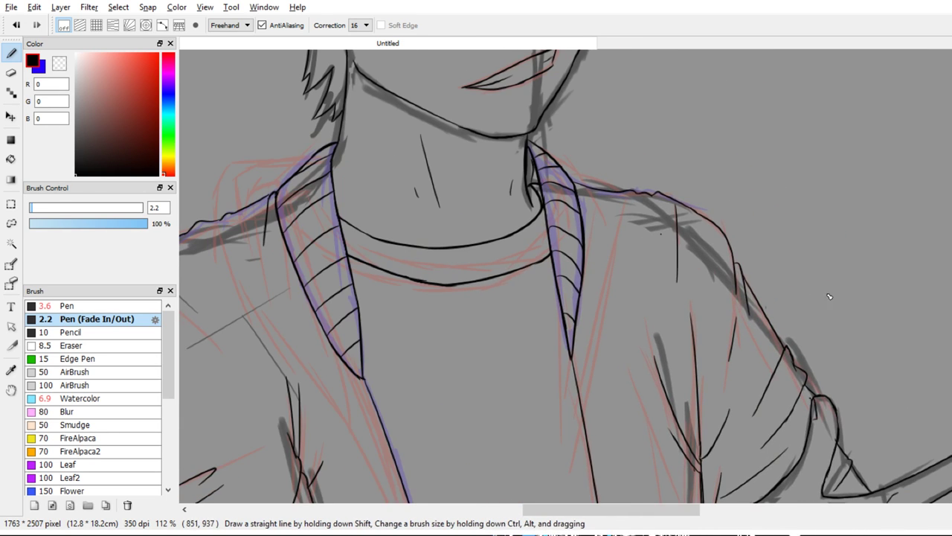
left_click_drag(652, 198, 656, 298)
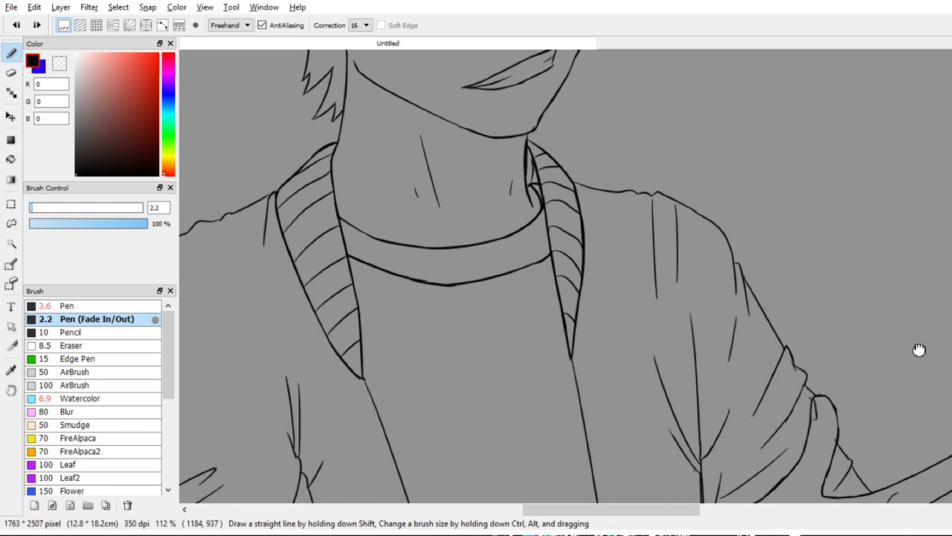
Erase along the outer side of the thick collar line beside the neck to thin it
left_click_drag(919, 348, 951, 267)
left_click_drag(757, 153, 776, 270)
scroll(739, 217, "up", 5)
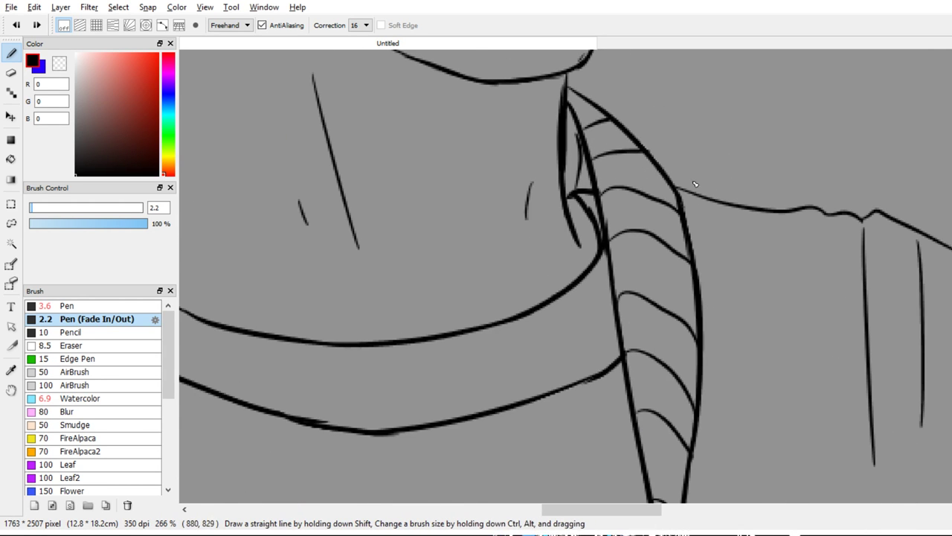
key("e")
left_click_drag(558, 92, 559, 255)
mouse_move(695, 310)
left_mouse_down()
mouse_move(729, 216)
mouse_move(721, 203)
mouse_move(635, 383)
mouse_move(665, 332)
mouse_move(673, 273)
left_mouse_up()
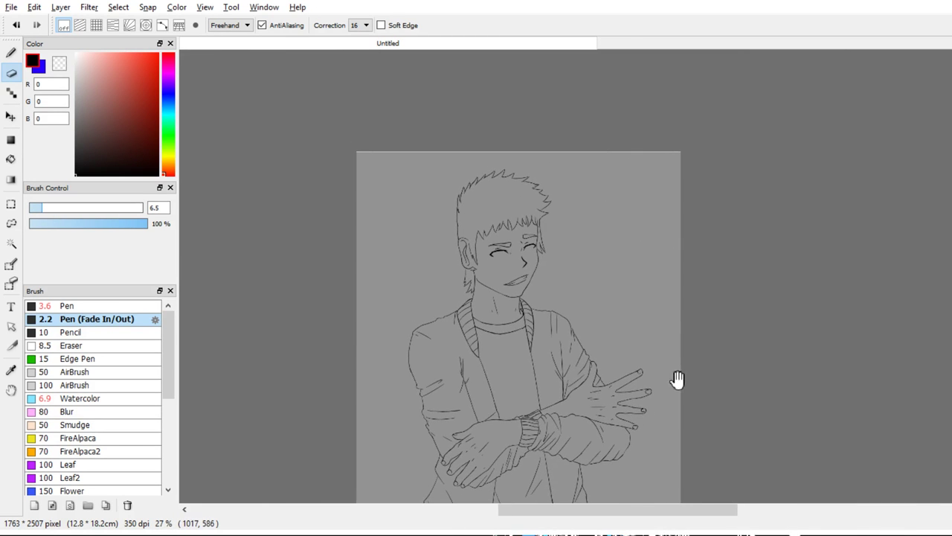
Ink five short ribs across the shirt's neckline band, from the larger collar piece towards the band's middle
mouse_move(677, 379)
left_mouse_down()
mouse_move(729, 222)
mouse_move(724, 295)
left_mouse_up()
left_click_drag(710, 304, 614, 407)
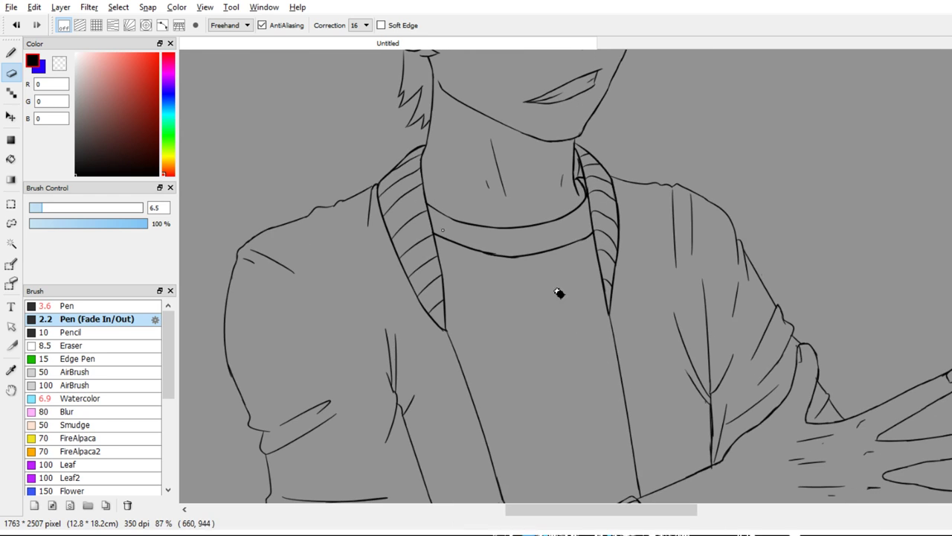
key("b")
left_click_drag(560, 297, 539, 300)
key("ctrl+z")
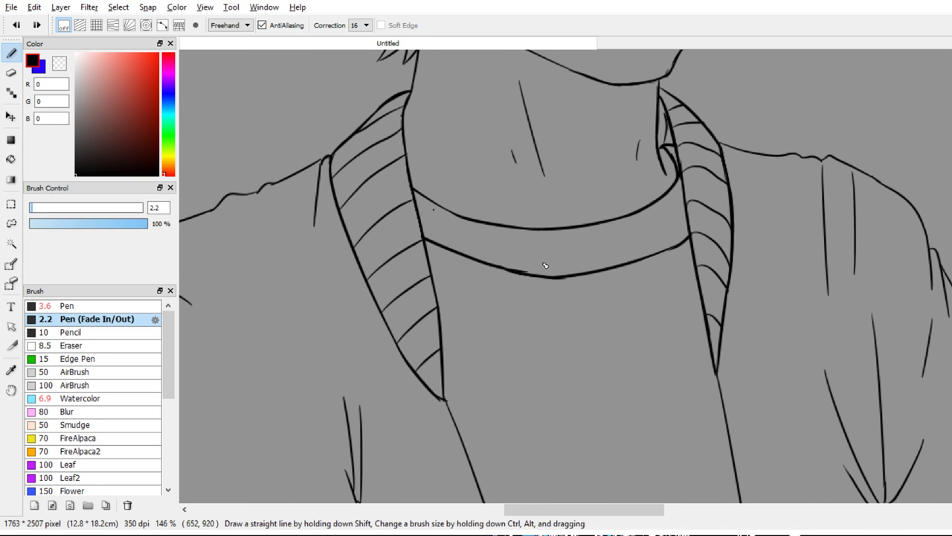
left_click_drag(435, 206, 426, 238)
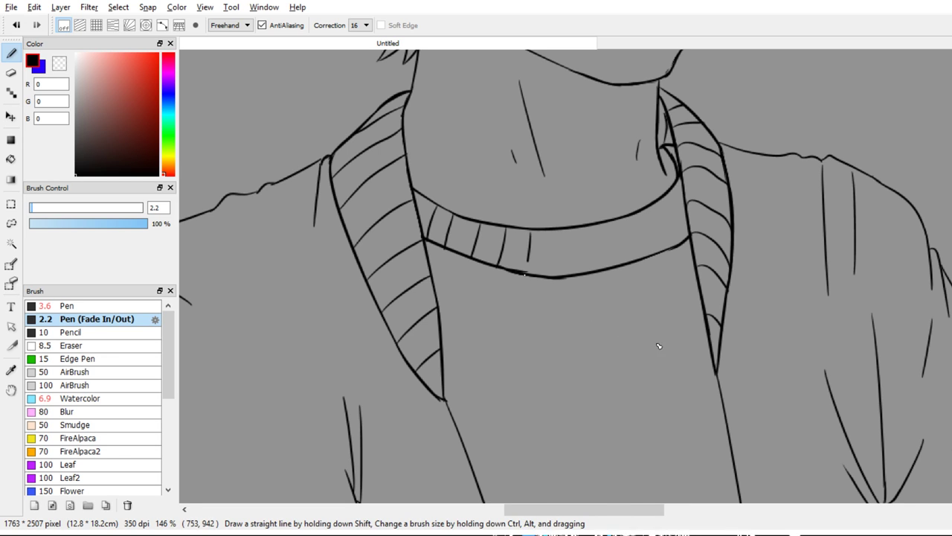
key("ctrl+z")
left_click_drag(533, 231, 530, 269)
Continue the neckline ribbing with five more ribs from the band's middle towards the opposite collar piece
left_click_drag(665, 347, 720, 214)
scroll(667, 249, "up", 3)
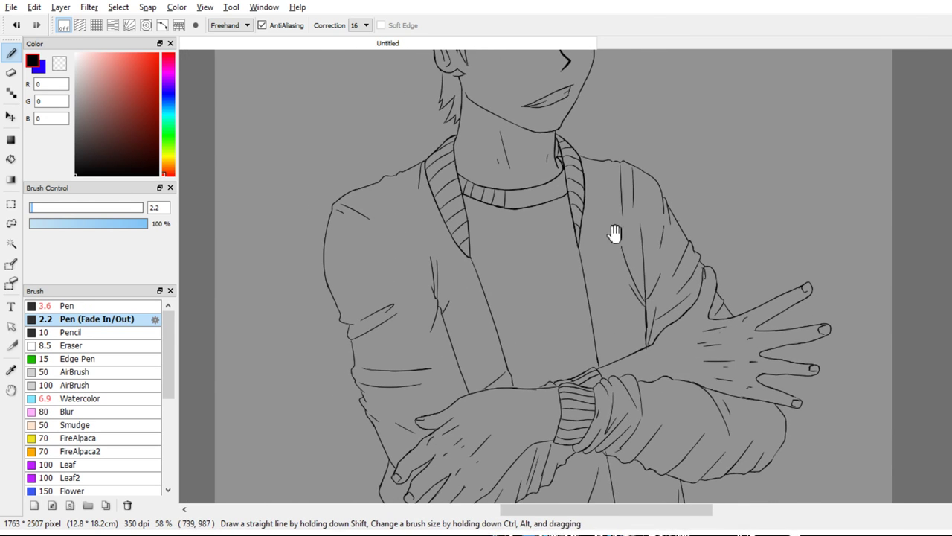
scroll(661, 253, "up", 5)
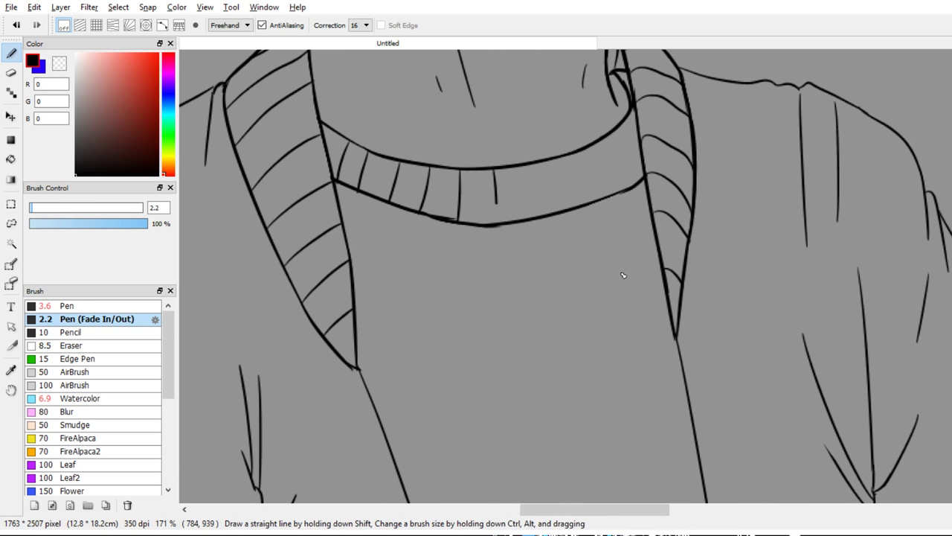
left_click_drag(528, 166, 529, 211)
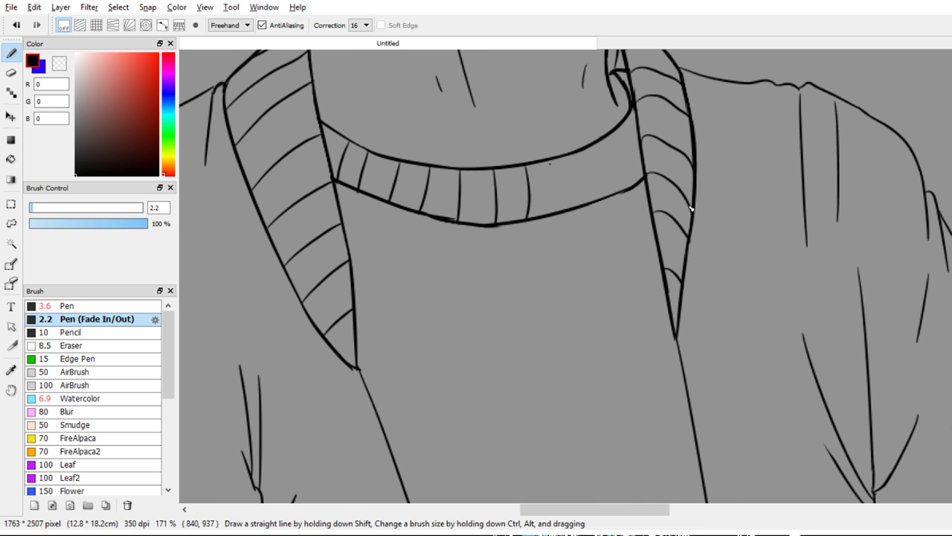
left_click_drag(549, 163, 555, 195)
left_click_drag(575, 158, 585, 200)
left_click_drag(596, 144, 610, 167)
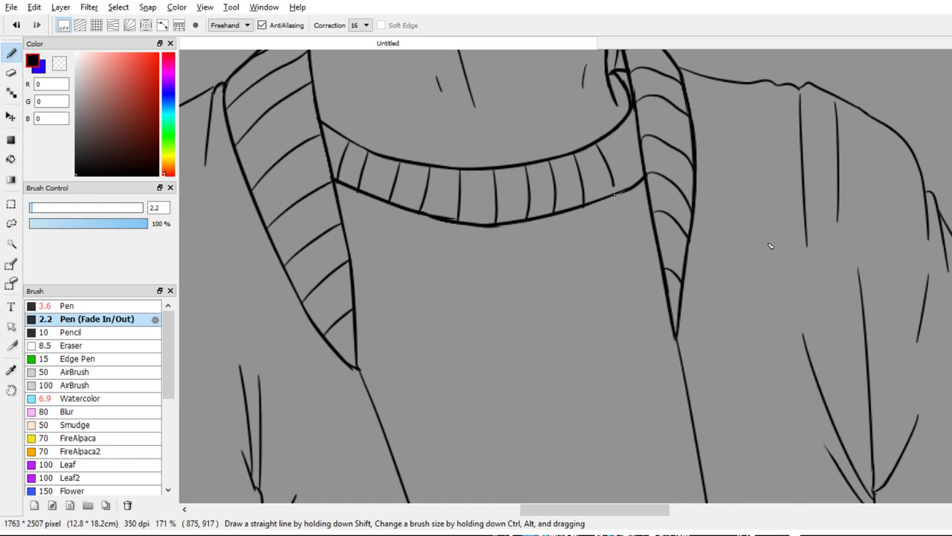
Ink the last two ribs at the end of the shirt's neckline band, where it meets the smaller collar piece
left_click_drag(620, 130, 634, 162)
key("ctrl+z")
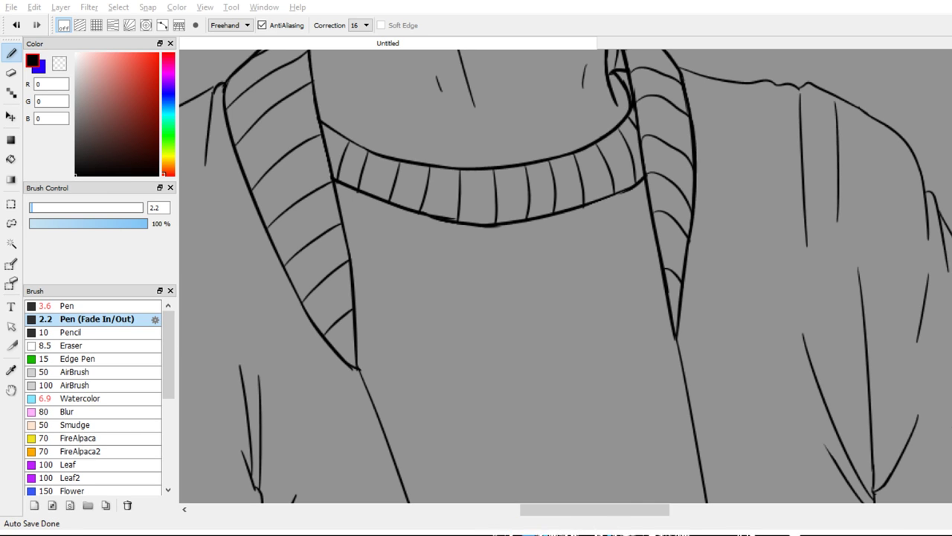
scroll(808, 410, "down", 4)
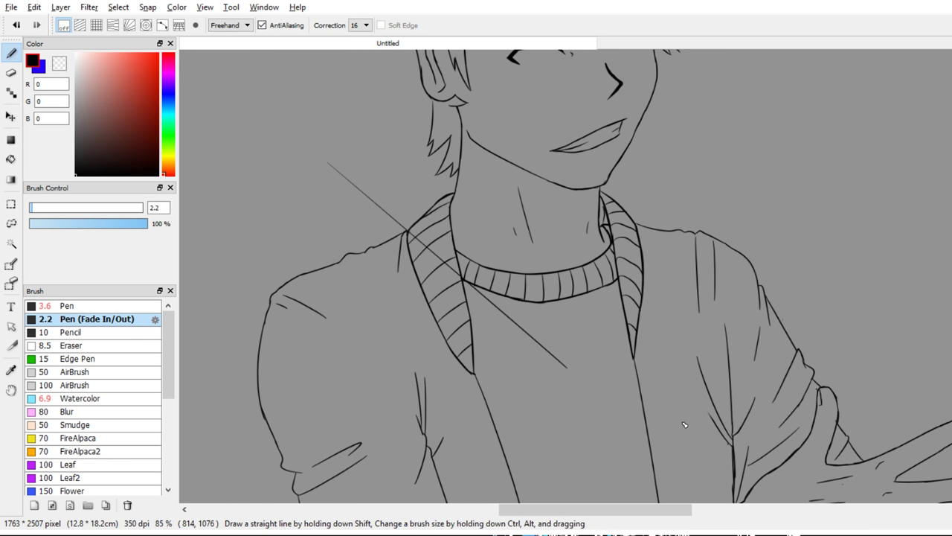
Sample the skin tone RGB 228, 202, 179 from the reference image and switch to the Bucket tool
left_click_drag(467, 302, 619, 446)
left_click_drag(496, 305, 643, 502)
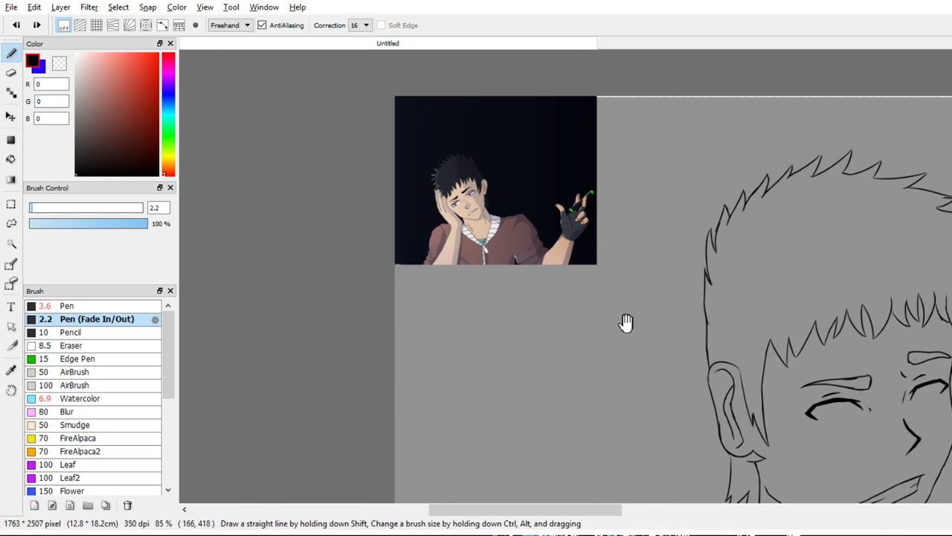
scroll(627, 325, "up", 2)
left_click(512, 350, "alt")
scroll(556, 347, "down", 4)
left_click_drag(596, 279, 513, 132)
scroll(629, 261, "down", 2)
left_click_drag(617, 305, 753, 239)
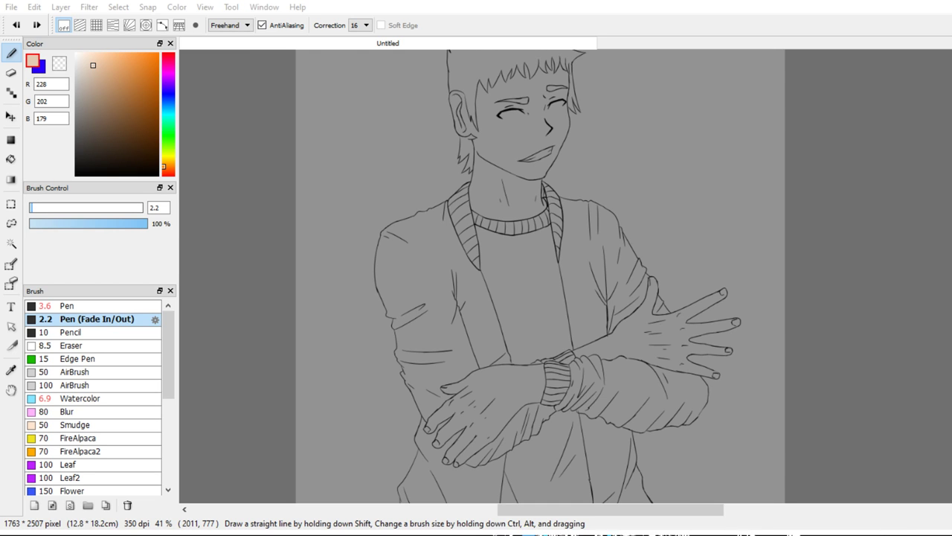
key("g")
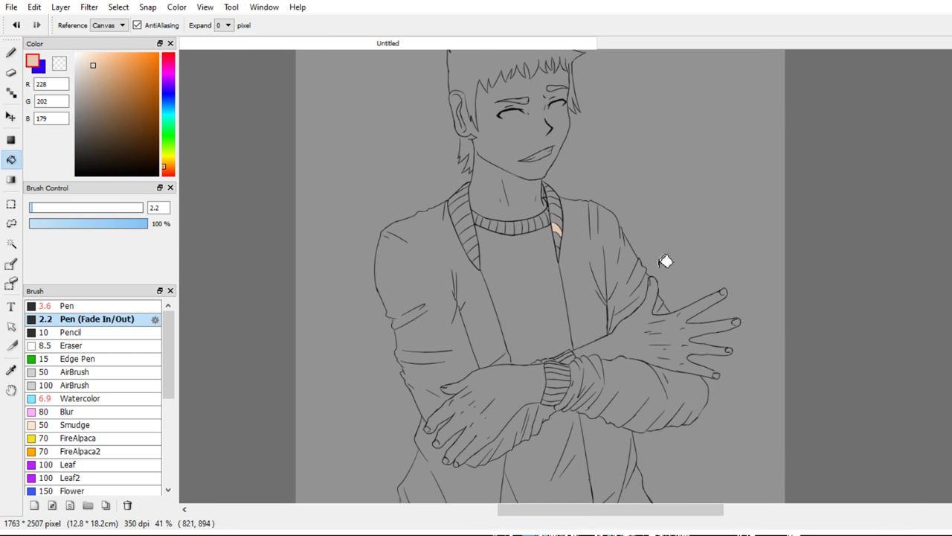
key("ctrl+z")
left_click(518, 192)
left_click_drag(663, 263, 486, 291)
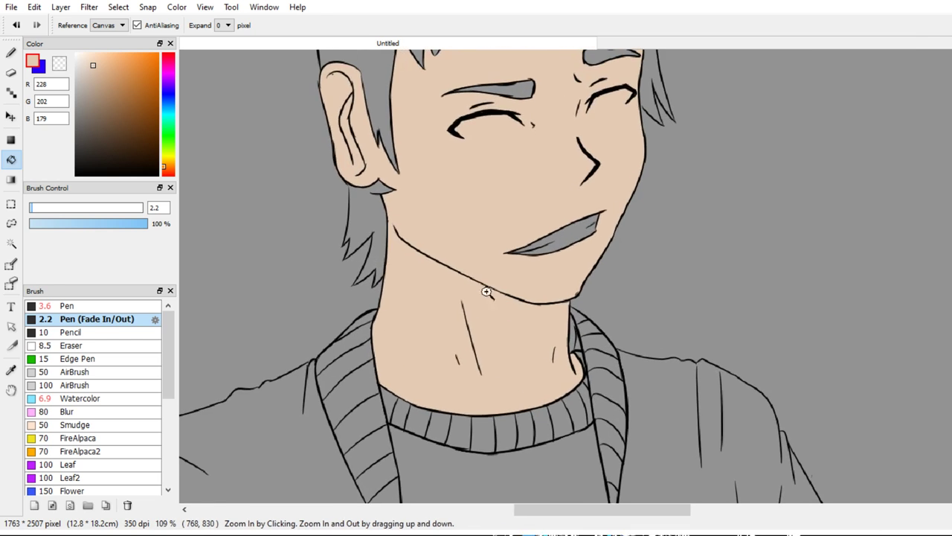
key("ctrl+z")
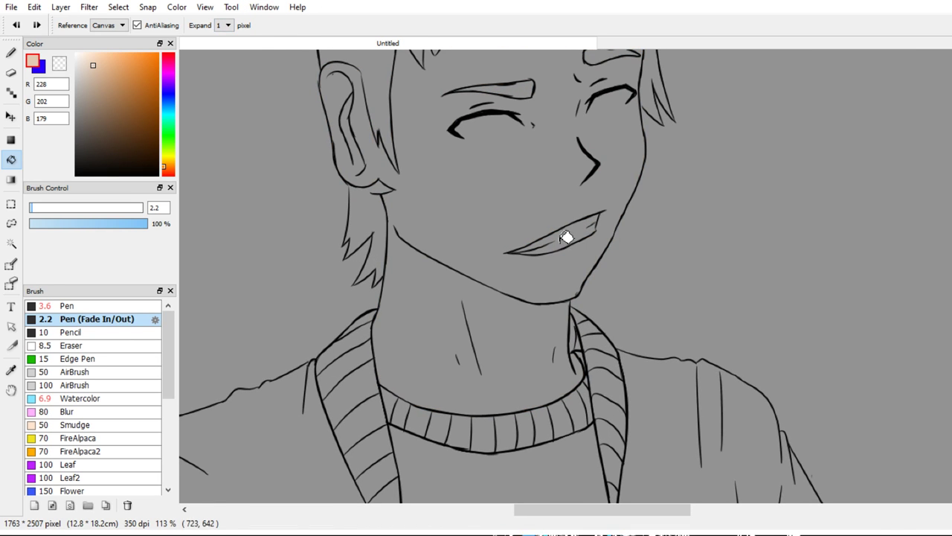
Fill the character's face, ear and neck with the skin tone, with the fill expanded by 1 pixel
left_click(565, 227)
scroll(542, 198, "up", 4)
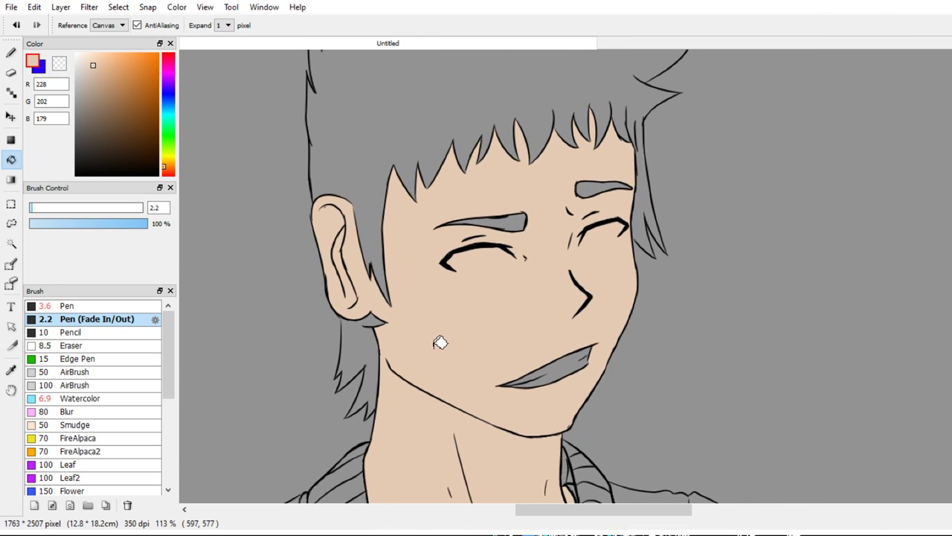
left_click_drag(442, 385, 499, 174)
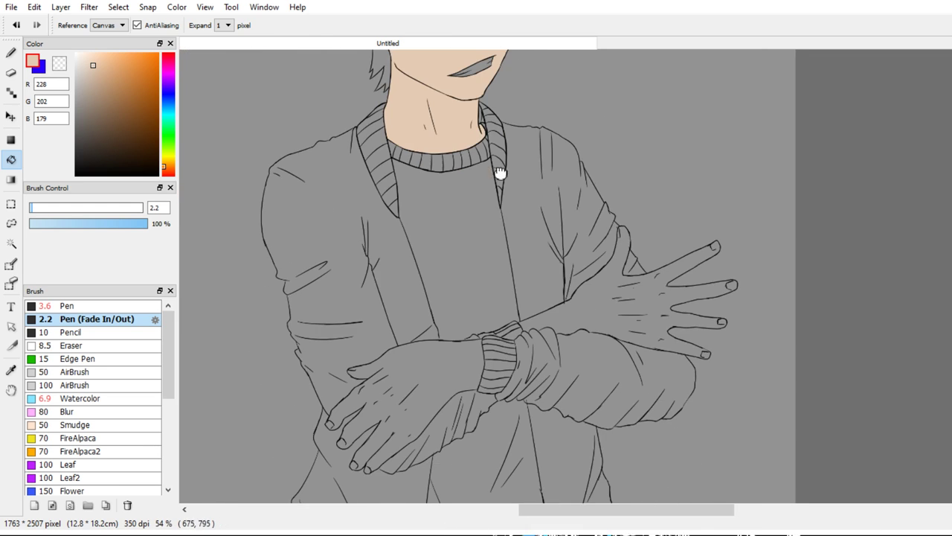
Fill both hands, including the exposed wrist and fingers, with the same skin tone
left_click(676, 393)
left_click(512, 485)
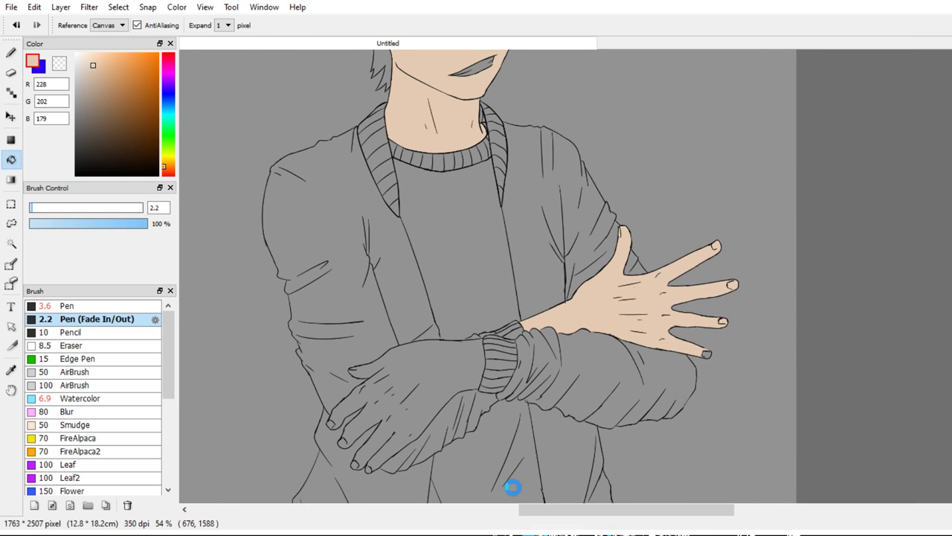
left_click_drag(544, 470, 576, 406)
left_click_drag(592, 372, 627, 324)
left_click_drag(626, 326, 632, 364)
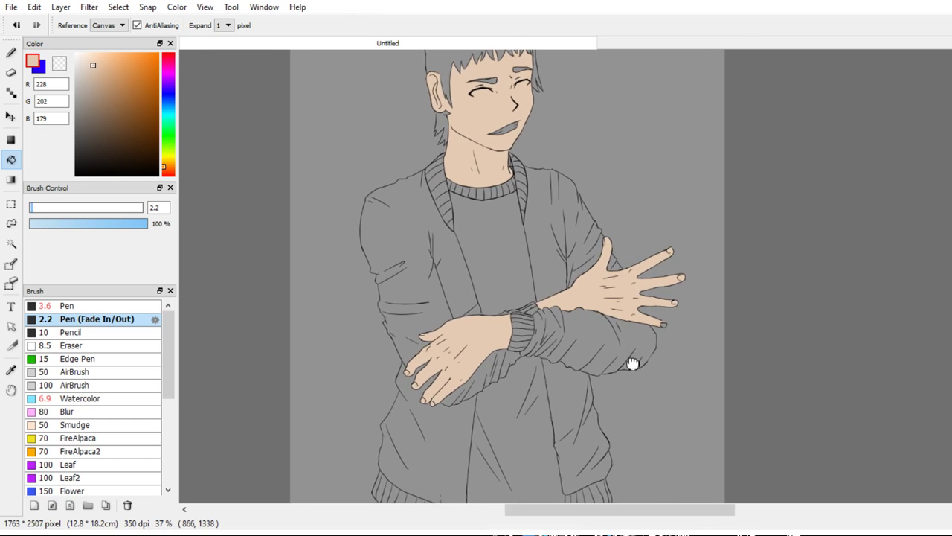
scroll(631, 363, "up", 3)
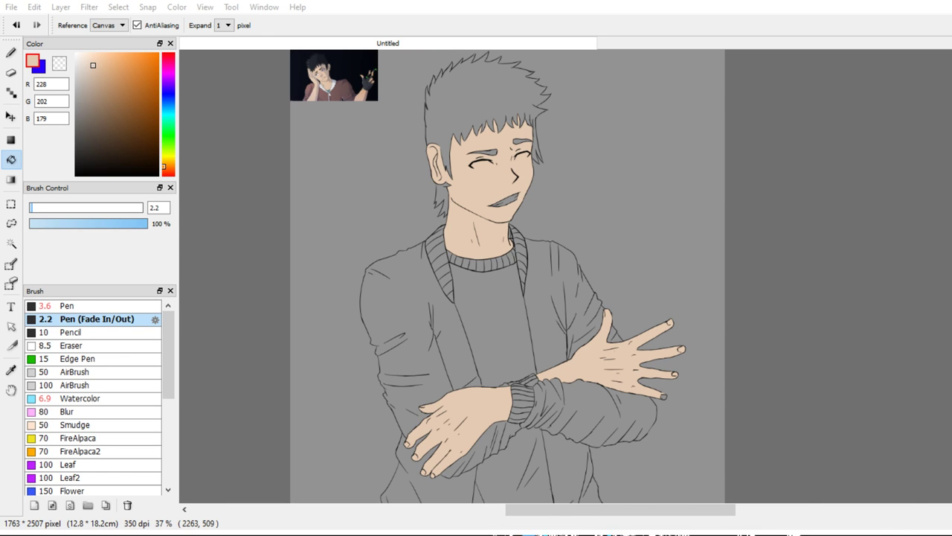
left_click(715, 392)
key("ctrl+z")
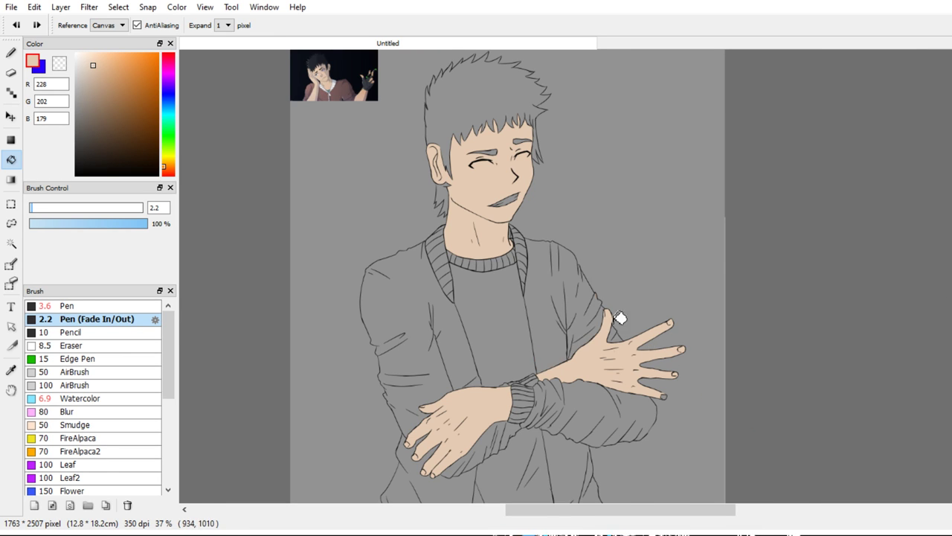
left_click_drag(539, 281, 652, 378)
scroll(503, 262, "up", 2)
key("b")
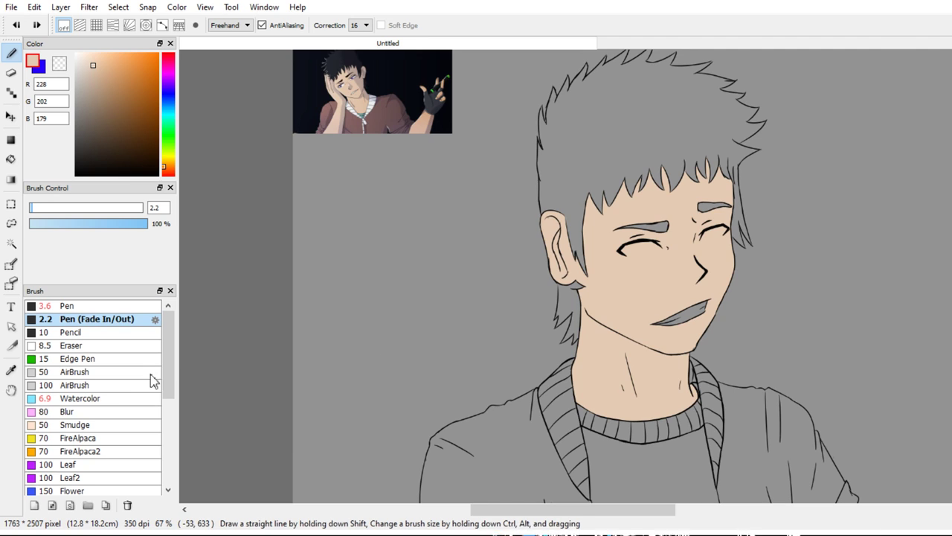
left_click(112, 307)
left_click(115, 208)
left_click_drag(365, 213, 369, 215)
key("ctrl+z")
Draw a rectangular skin-tone swatch below the reference image and a brown one, RGB 113, 85, 86, sampled from the reference's jacket
left_click(11, 140)
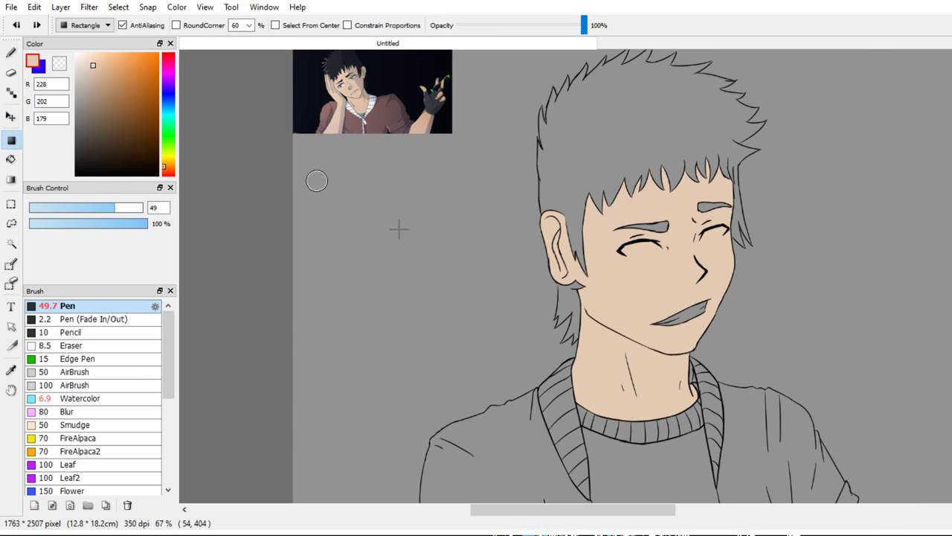
left_click_drag(320, 180, 350, 233)
left_click(381, 106, "alt")
left_click_drag(341, 181, 374, 217)
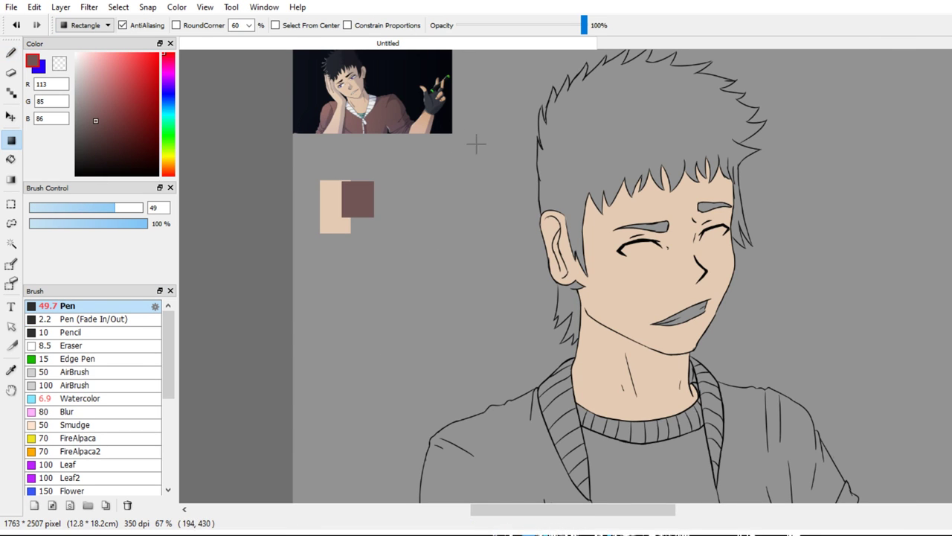
Sample the teal of the reference character's shirt and draw a rectangular swatch of it above the brown one
left_click(455, 145, "alt")
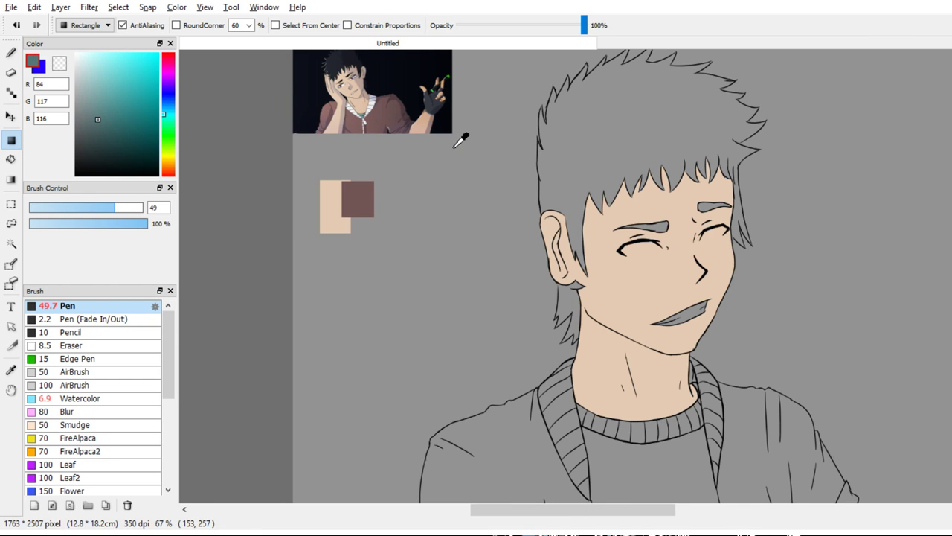
left_click(455, 147, "alt")
left_click(456, 143, "alt")
left_click_drag(343, 152, 400, 191)
Draw a dark blue-grey swatch, RGB 40, 43, 54, beside the teal one and above the skin tone
left_click(427, 81, "alt")
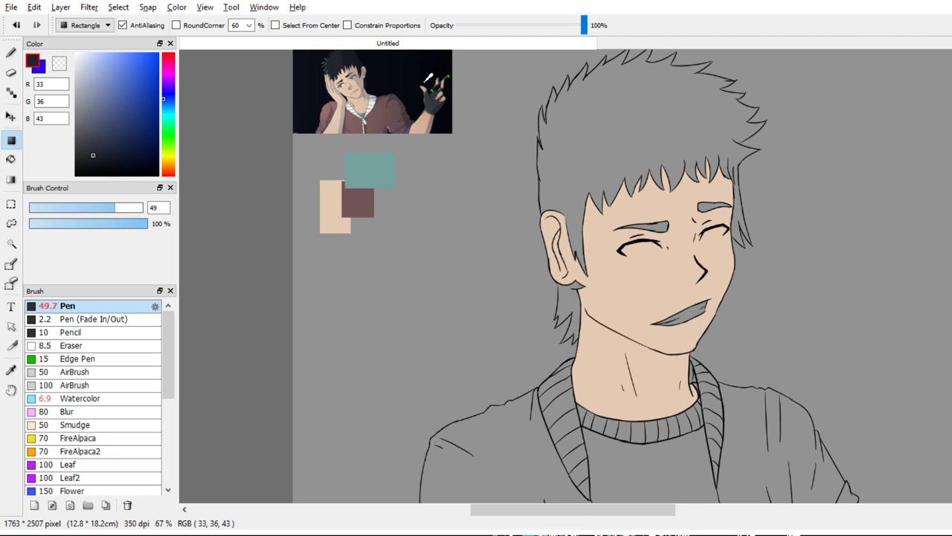
left_click(96, 150)
left_click_drag(321, 157, 352, 191)
Sample the dark grey RGB 52, 55, 62 from the reference image and draw a tall swatch of it beside the brown one
left_click_drag(446, 246, 424, 285)
key("alt")
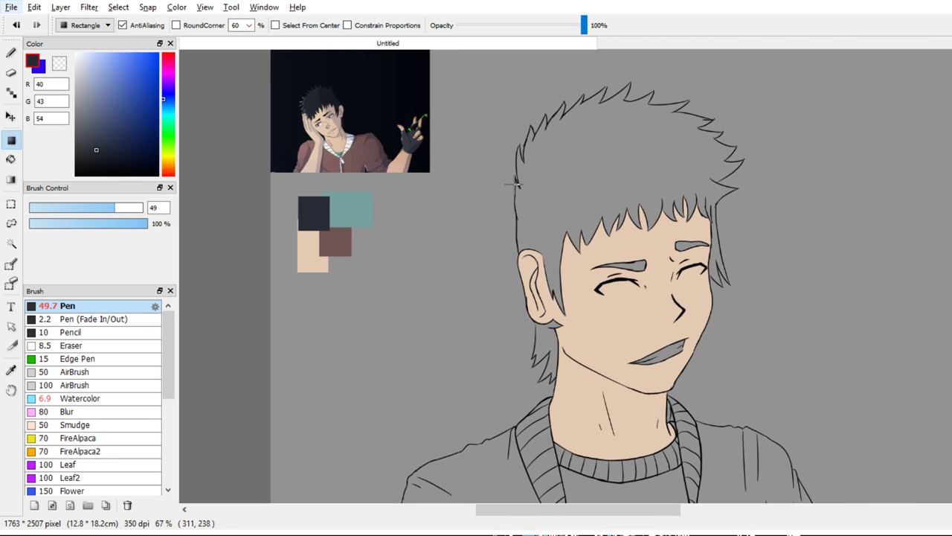
left_click(516, 185, "alt")
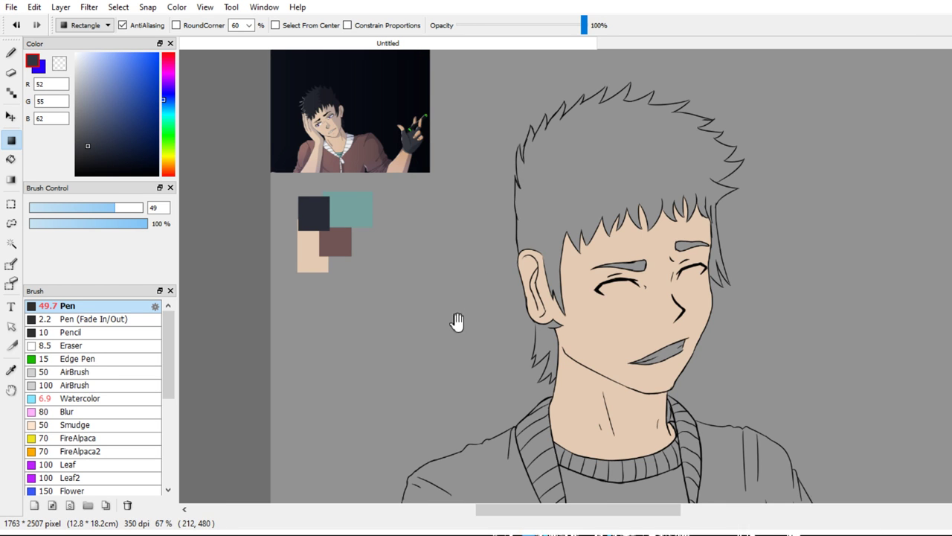
left_click_drag(467, 304, 472, 295)
scroll(507, 273, "down", 3)
scroll(506, 271, "up", 3)
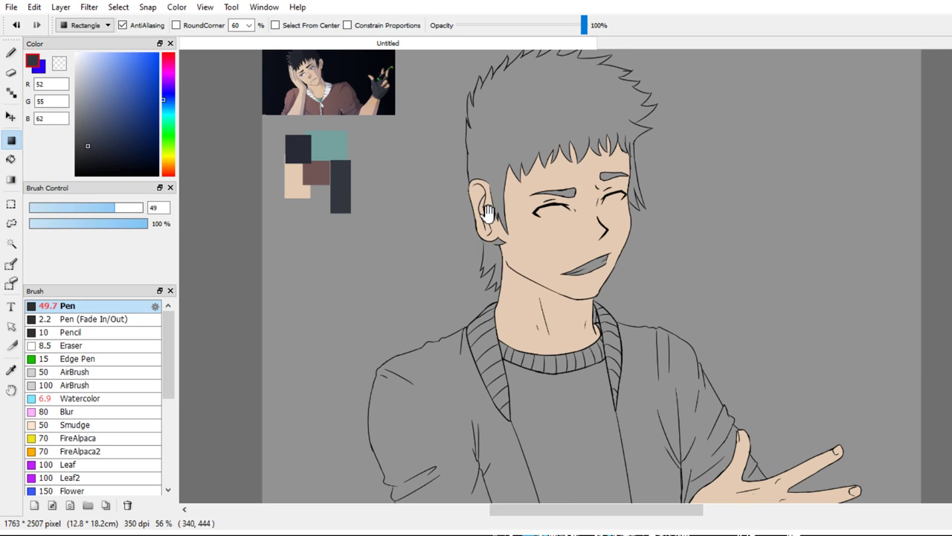
Set the drawing colour to black and choose the Pen (Fade In/Out) brush at size 2.2
left_click(111, 177)
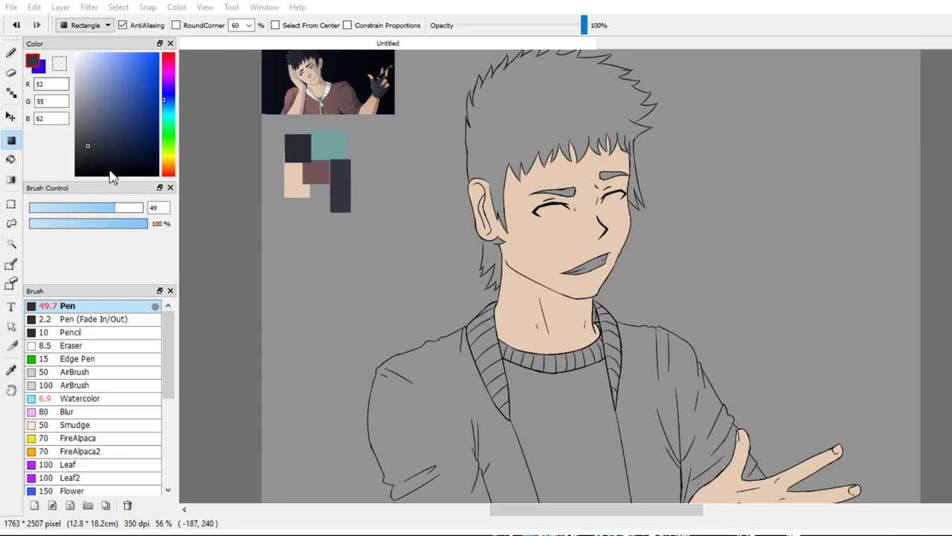
key("b")
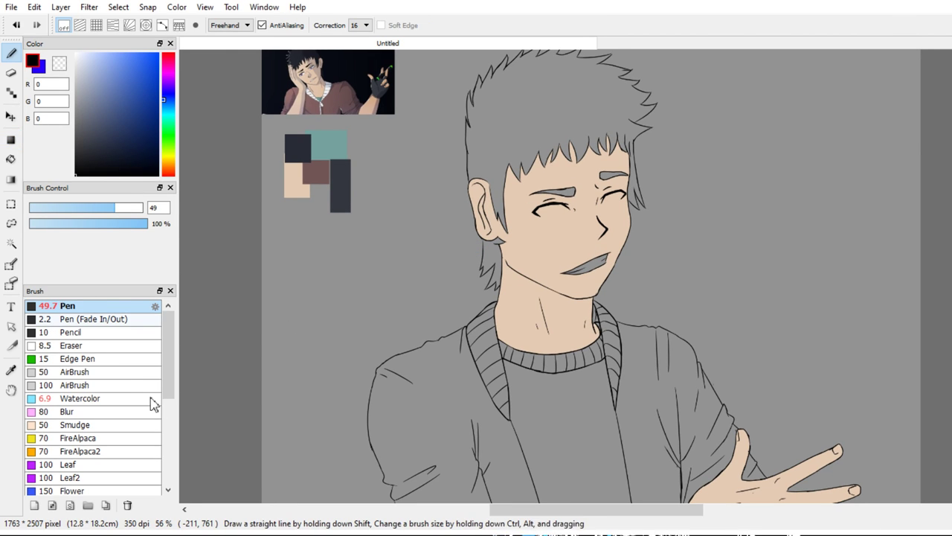
left_click(89, 319)
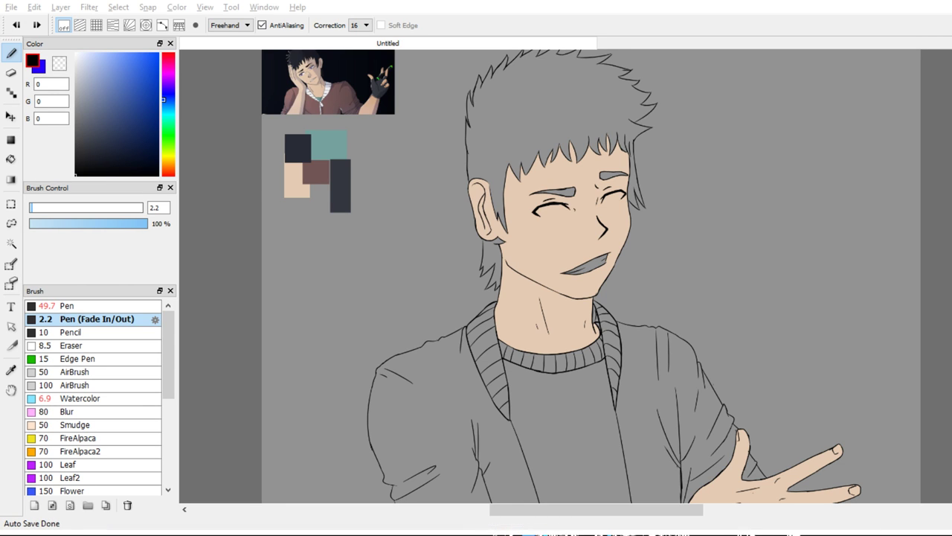
Draw two closely spaced curved lines across the lower hand just before the wrist as the edge of a fingerless glove
left_click_drag(809, 395, 824, 334)
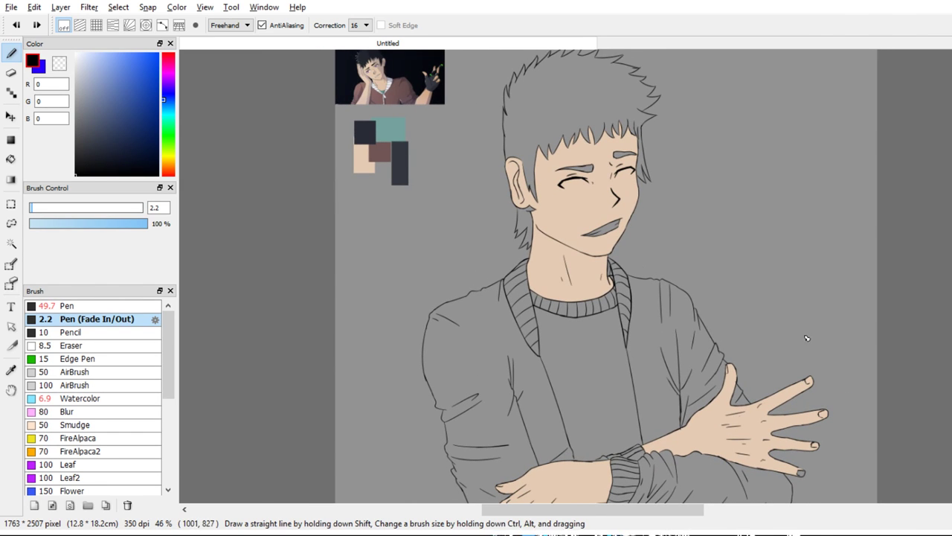
scroll(799, 422, "down", 3)
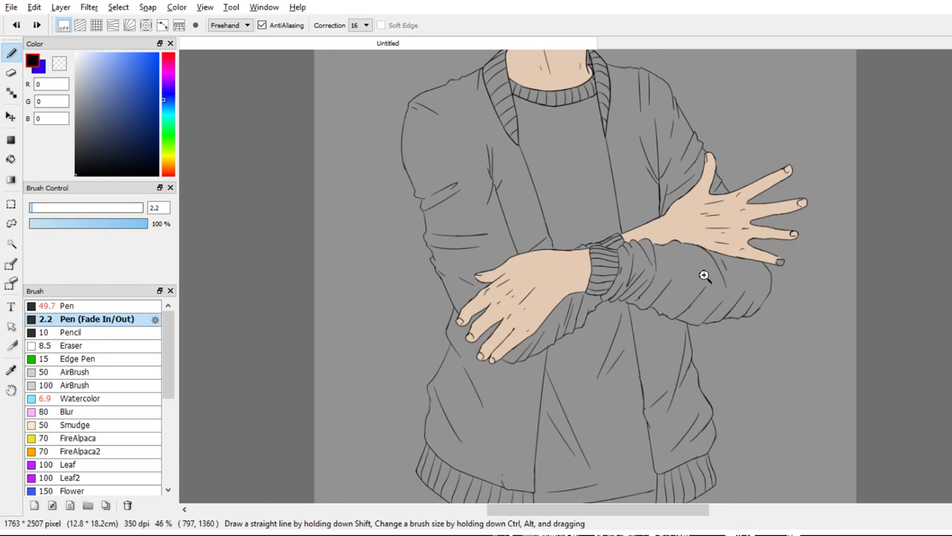
scroll(704, 275, "up", 5)
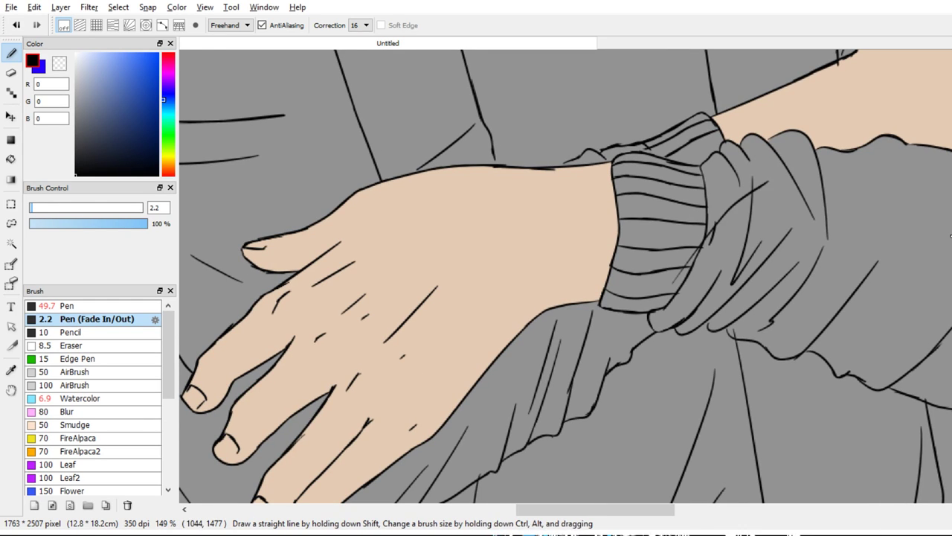
scroll(850, 344, "down", 5)
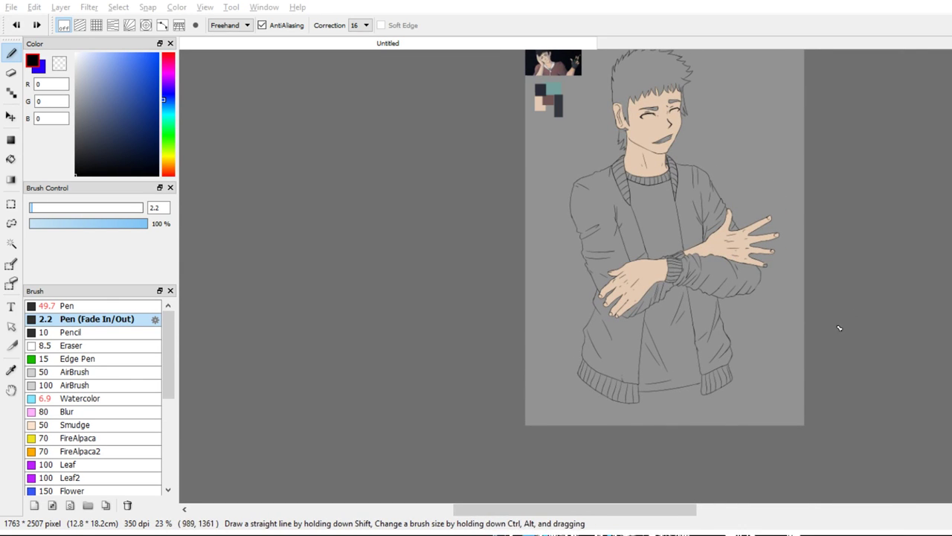
scroll(803, 419, "up", 6)
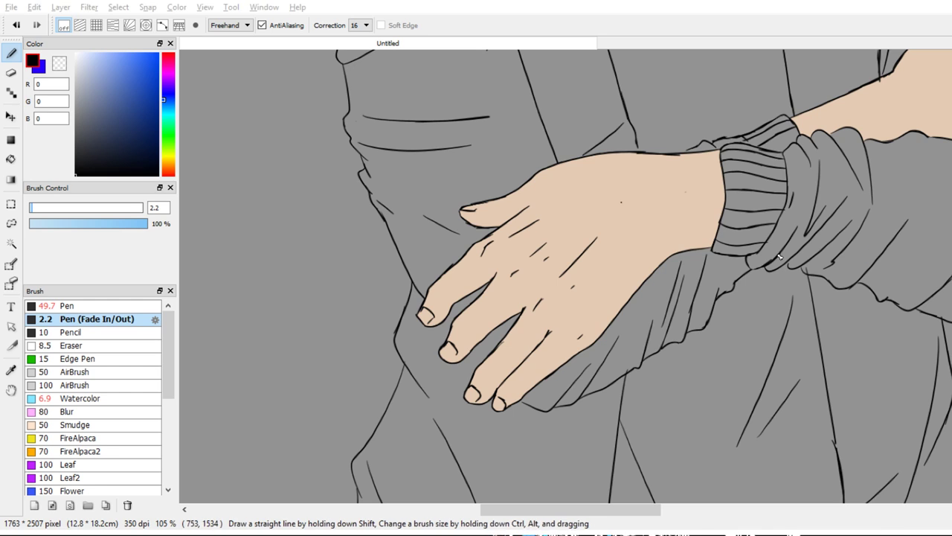
scroll(804, 223, "up", 1)
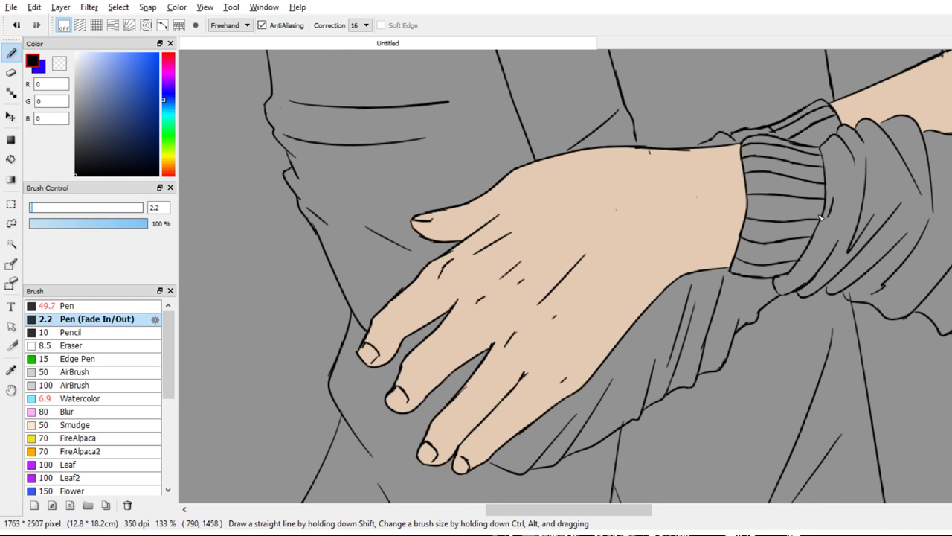
mouse_move(658, 149)
left_mouse_down()
mouse_move(683, 274)
mouse_move(689, 184)
left_mouse_up()
left_click_drag(671, 151, 693, 239)
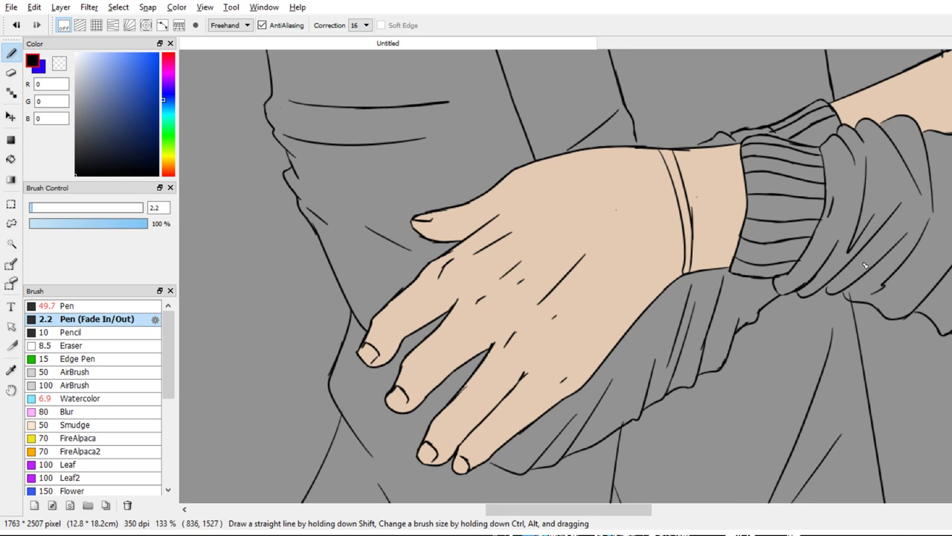
key("e")
left_click_drag(880, 298, 869, 276)
key("b")
Draw a glove edge line across the thumb and a double edge line across the index finger of the lower hand
scroll(606, 286, "down", 5)
left_click_drag(627, 208, 633, 175)
left_click_drag(664, 439, 629, 223)
mouse_move(621, 218)
left_mouse_down()
mouse_move(585, 211)
mouse_move(583, 200)
mouse_move(526, 220)
left_mouse_up()
left_click_drag(411, 203, 416, 244)
left_click(430, 233)
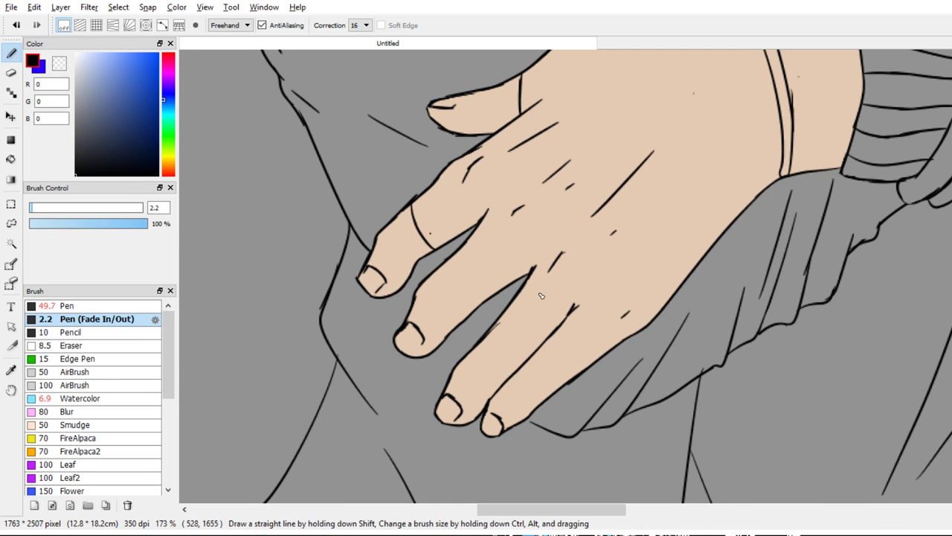
left_click_drag(416, 200, 435, 244)
key("ctrl+z")
left_click_drag(417, 201, 445, 243)
key("e")
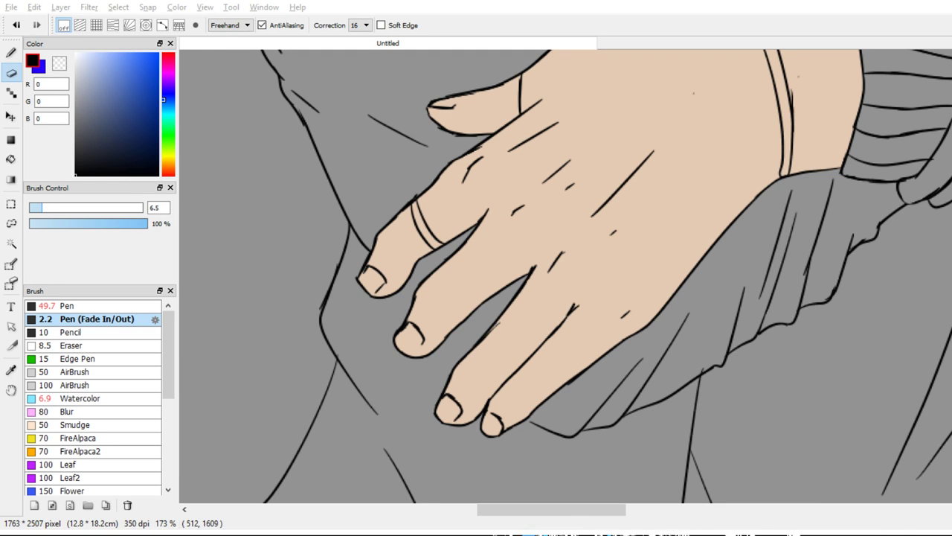
key("b")
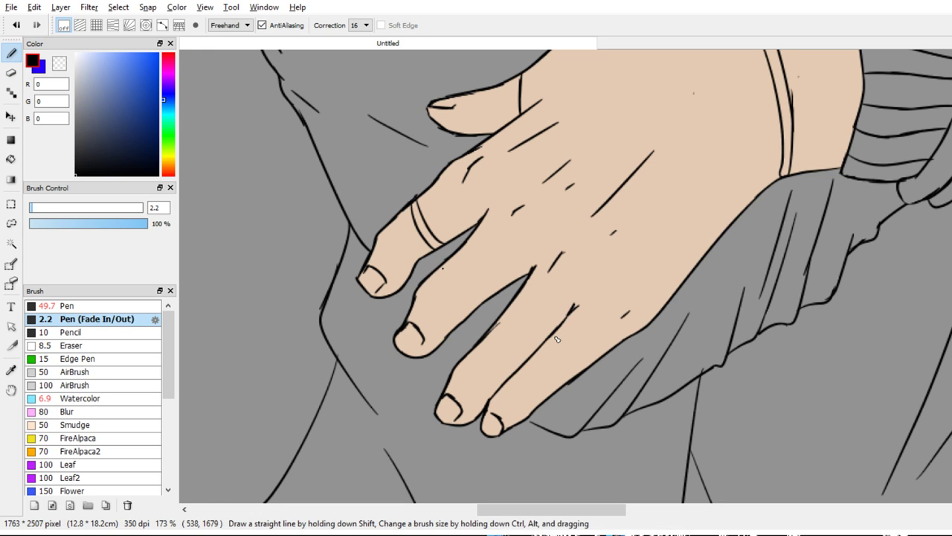
Draw double glove edge lines across the remaining fingers of the lower hand and add the second line on the thumb
left_click_drag(441, 265, 467, 313)
left_click_drag(448, 261, 473, 299)
key("ctrl+z")
left_click_drag(448, 261, 520, 369)
key("ctrl+z")
key("ctrl+y")
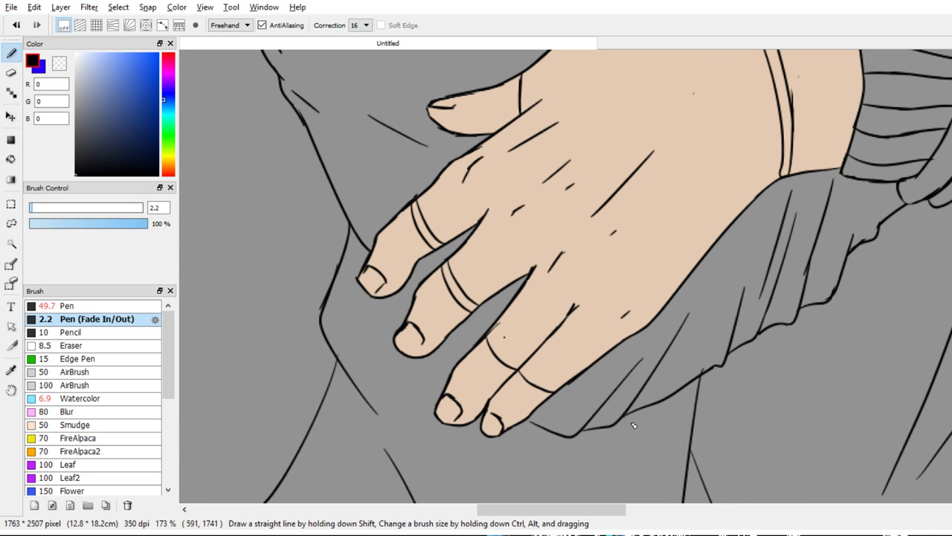
key("ctrl+y")
key("ctrl+z")
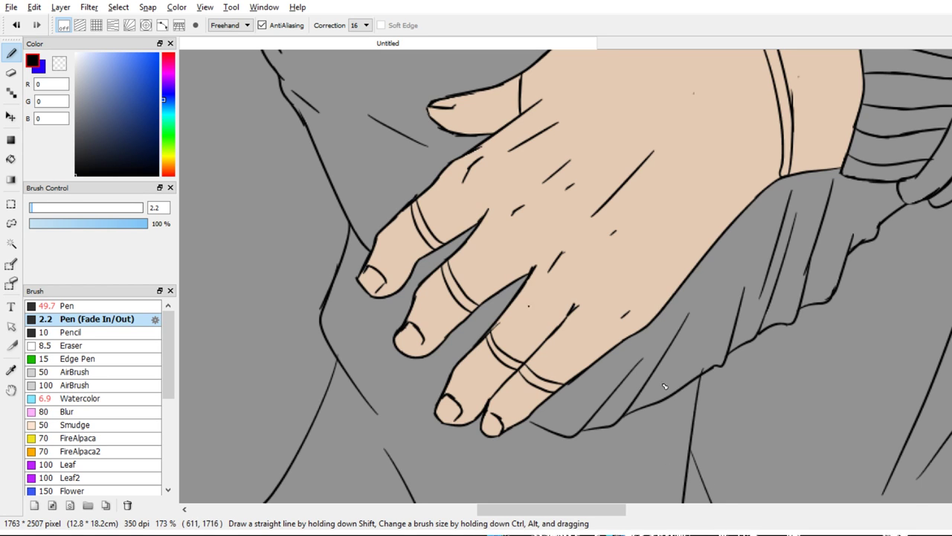
scroll(633, 358, "up", 3)
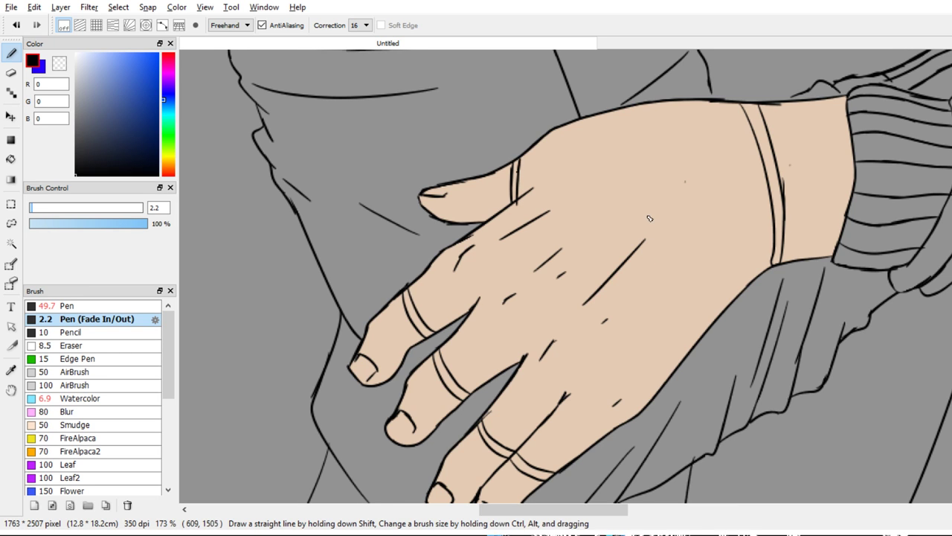
Sample the dark slate colour (RGB 55, 58, 65) from the reference colours and bucket-fill the main area of the glove
left_click_drag(645, 239, 618, 220)
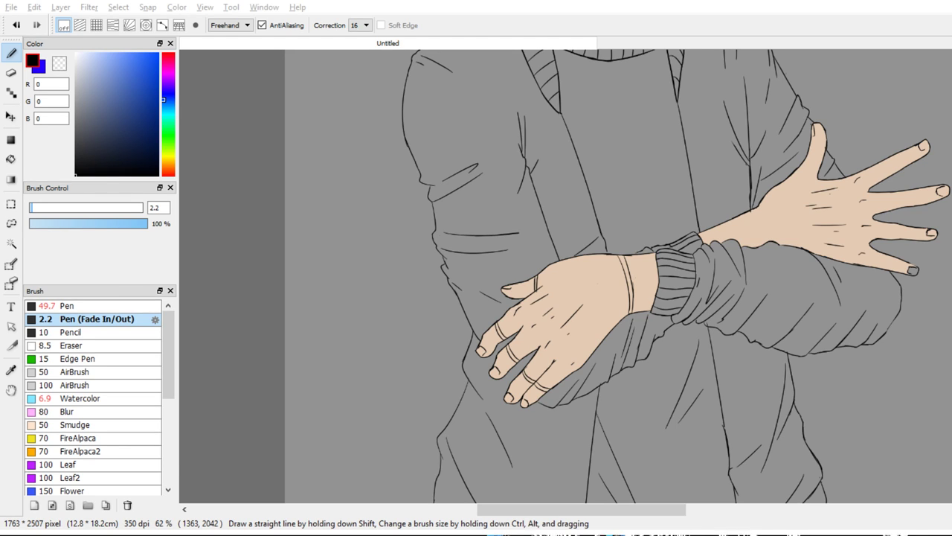
left_click_drag(566, 150, 717, 500)
key("ctrl+z")
left_click_drag(640, 201, 717, 460)
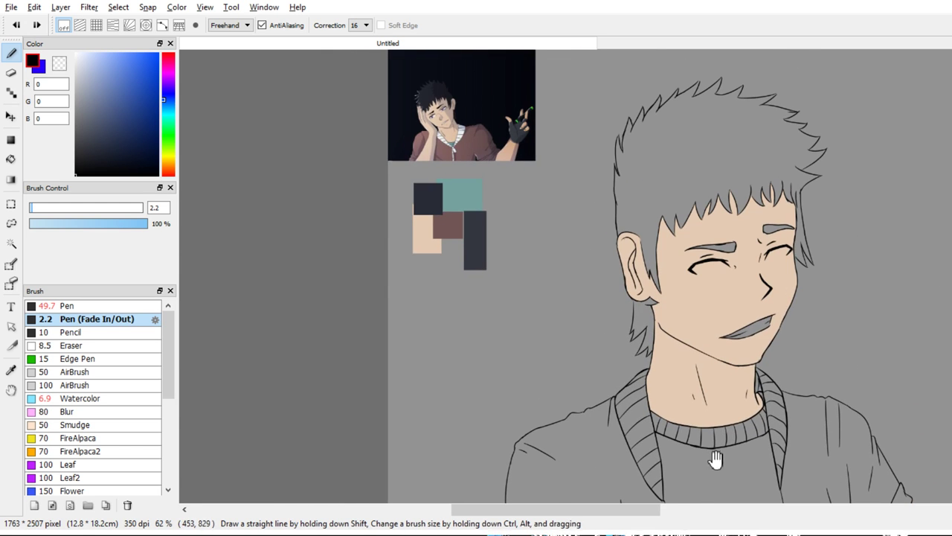
scroll(565, 223, "up", 2)
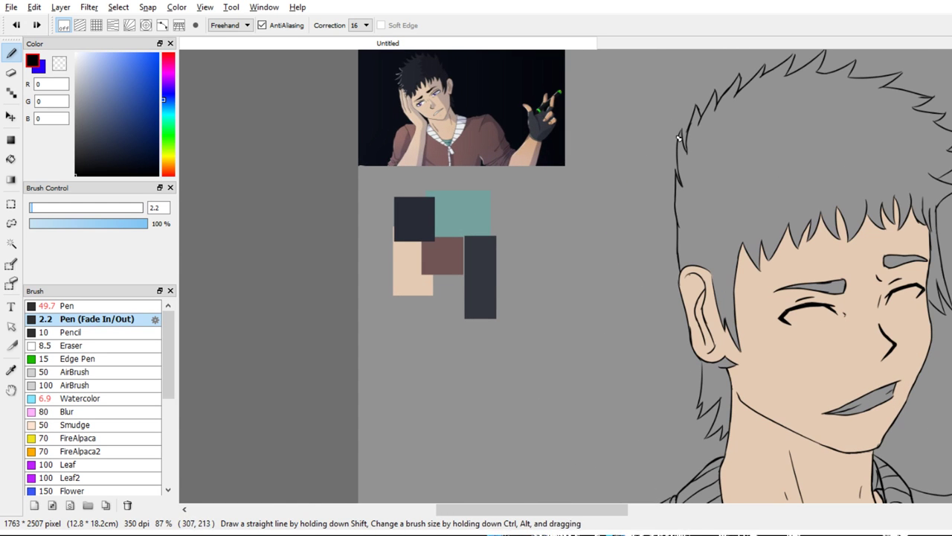
left_click(676, 158, "alt")
scroll(617, 260, "down", 5)
mouse_move(671, 473)
left_mouse_down()
mouse_move(624, 346)
mouse_move(610, 156)
left_mouse_up()
scroll(578, 240, "up", 2)
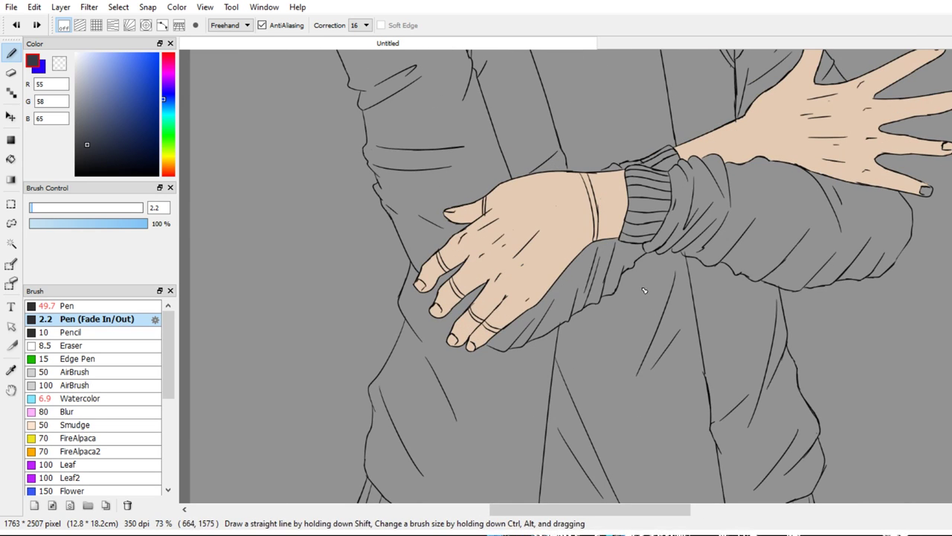
key("g")
left_click(659, 273)
scroll(646, 270, "up", 3)
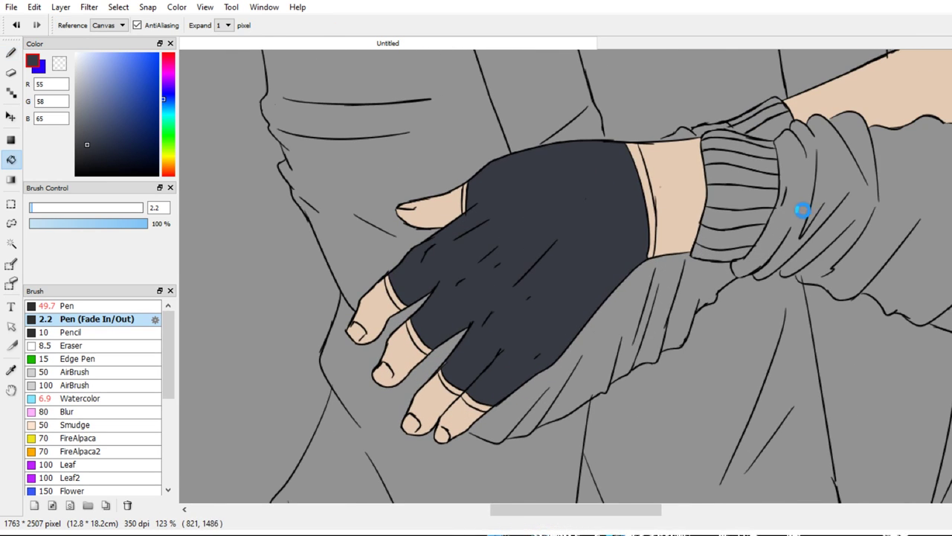
Fill the narrow glove edge bands at the wrist, thumb and fingers with the same dark slate colour
left_click(639, 208)
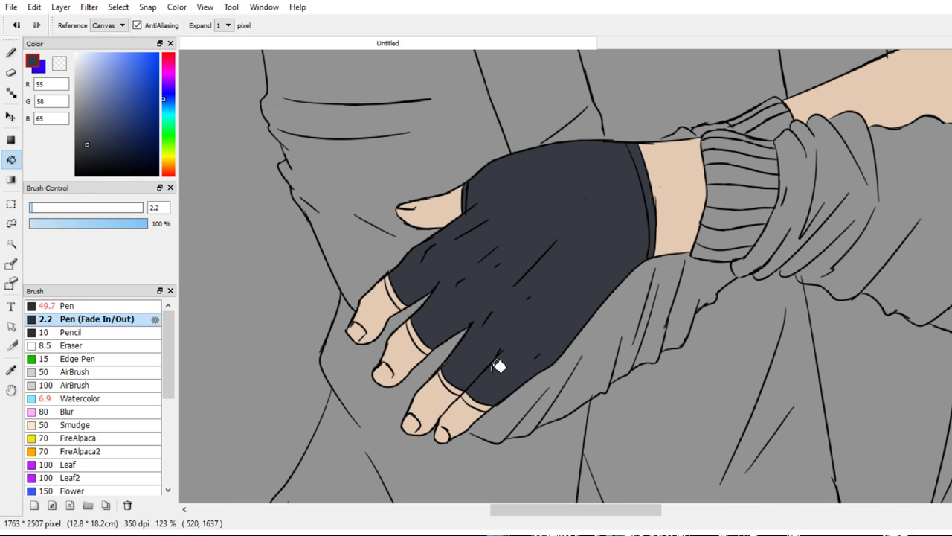
left_click(394, 294)
left_click(419, 339)
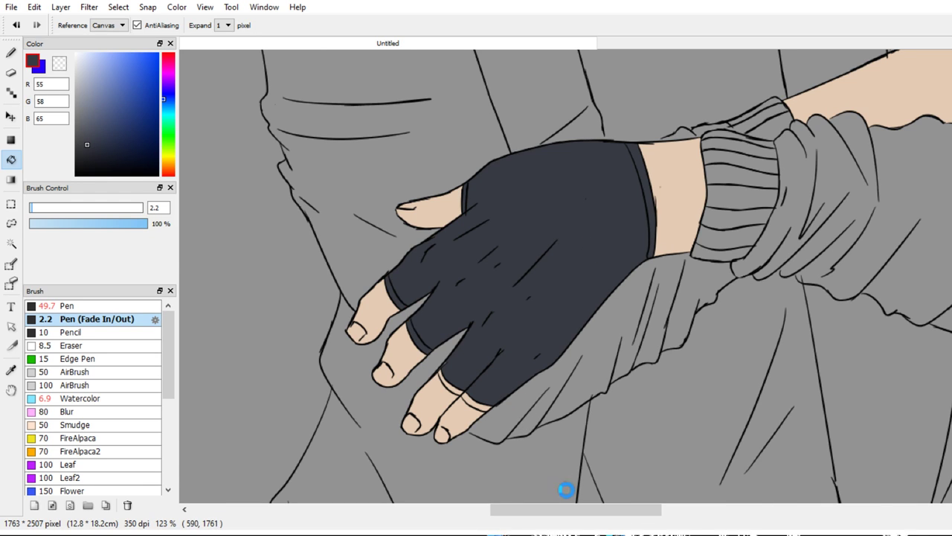
key("b")
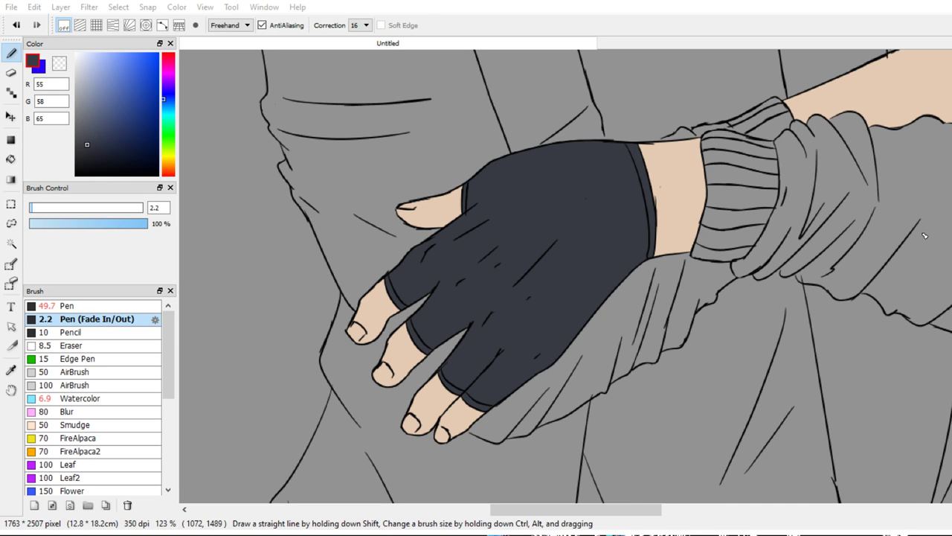
key("e")
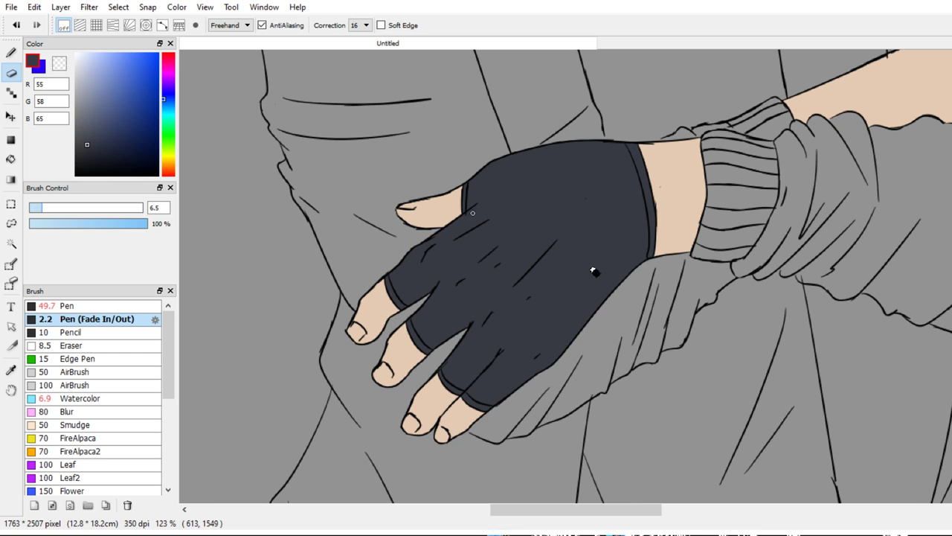
left_click_drag(590, 272, 616, 195)
left_click_drag(615, 197, 600, 336)
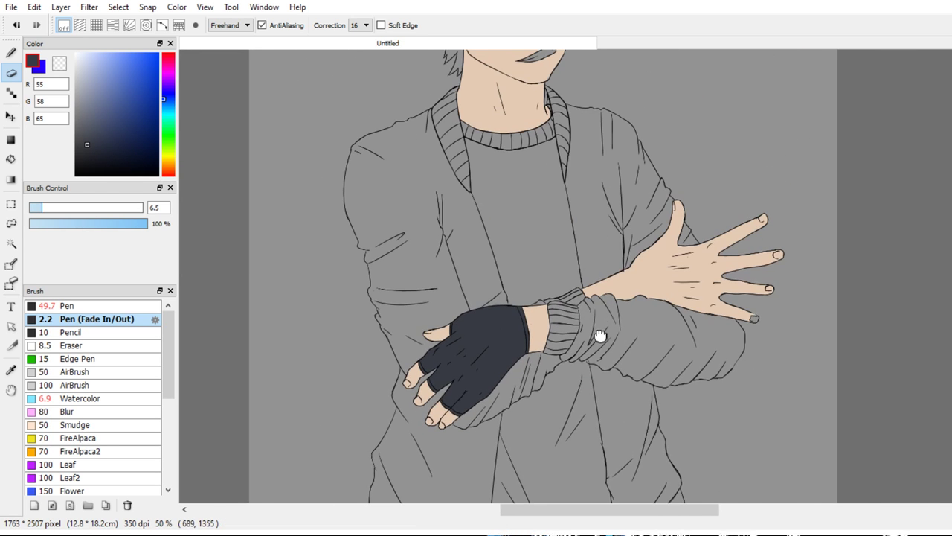
left_click_drag(598, 301, 596, 340)
key("alt+Tab")
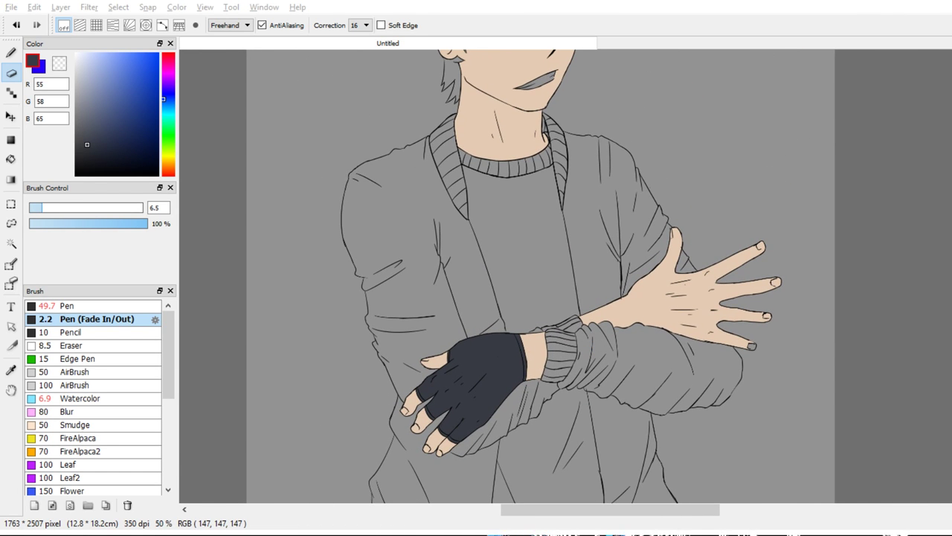
key("alt+Tab")
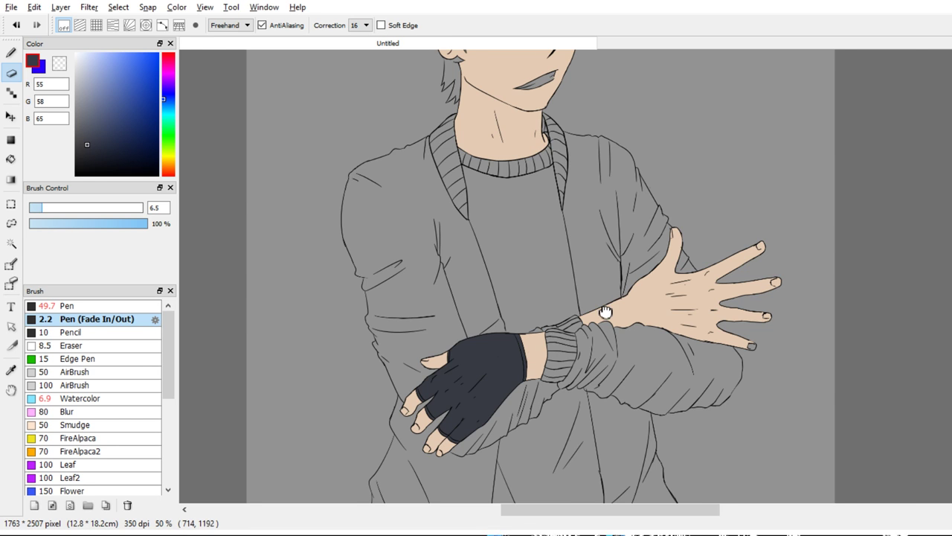
left_click_drag(606, 313, 597, 411)
left_click_drag(597, 409, 653, 348)
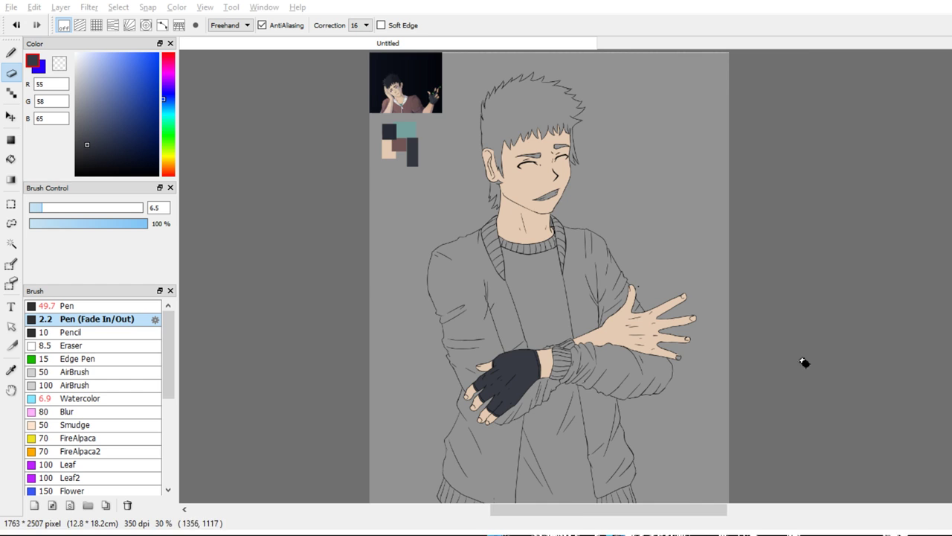
Sample the reddish brown (RGB 113, 85, 86) from the palette swatches for bucket-filling the jacket
left_click(398, 146, "alt")
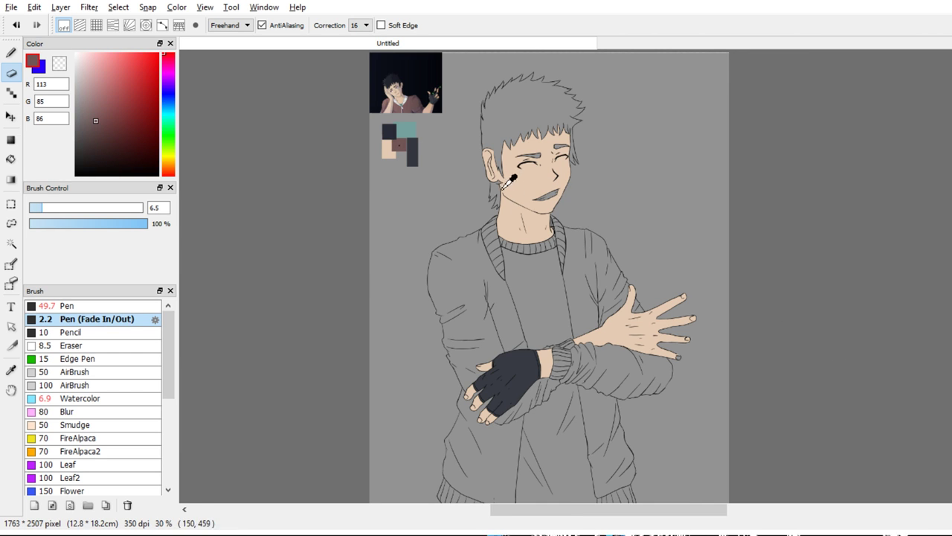
left_click_drag(448, 195, 433, 111)
scroll(433, 112, "up", 2)
key("g")
left_click(570, 234)
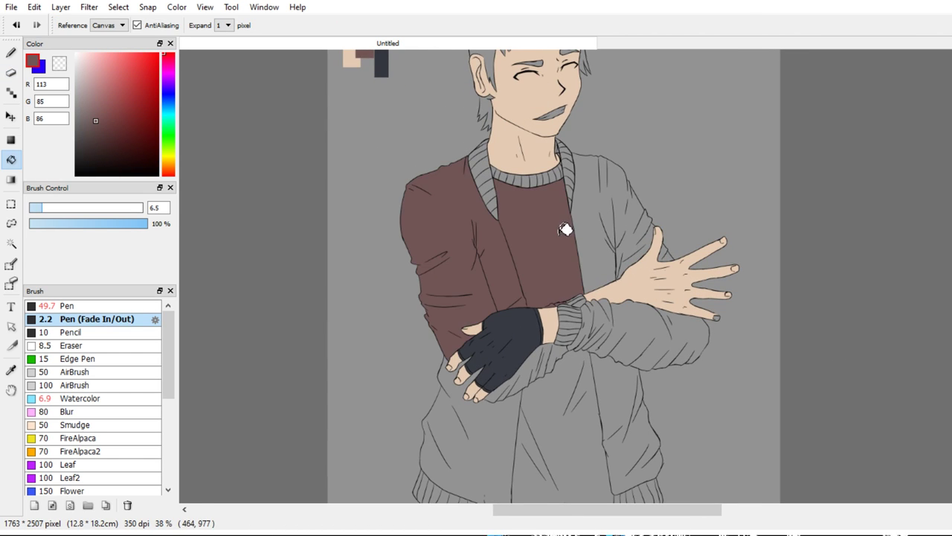
key("ctrl+z")
left_click_drag(628, 316, 595, 242)
left_click_drag(595, 242, 547, 167)
left_click_drag(588, 320, 600, 272)
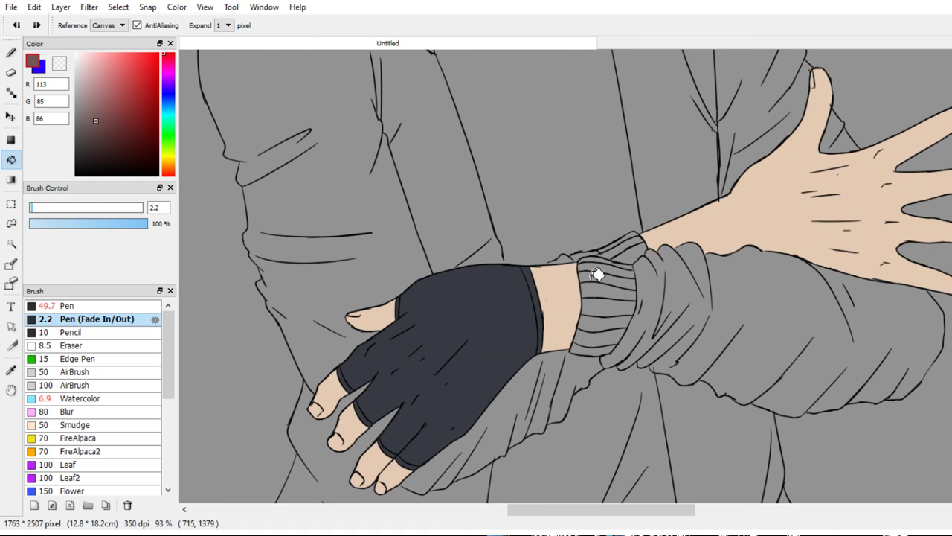
key("b")
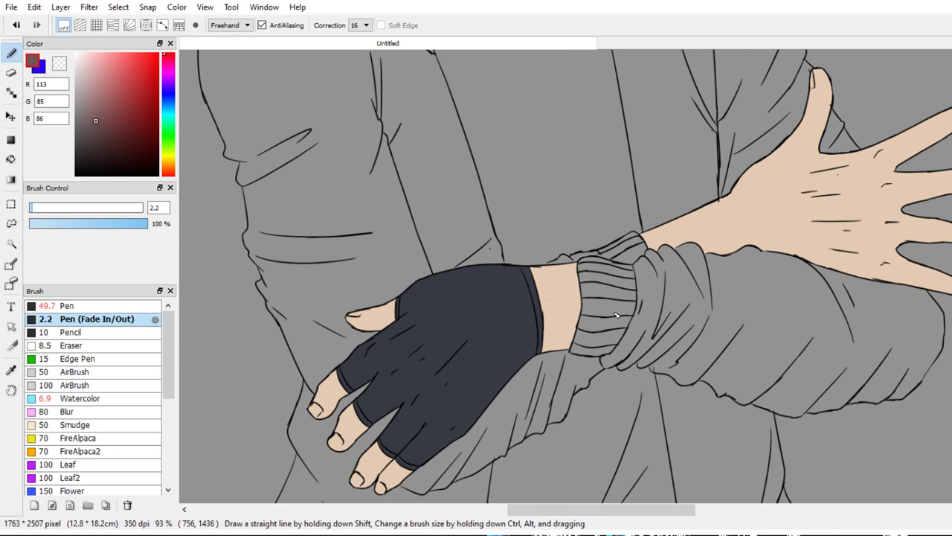
Bucket-fill the upper jacket on both sides of the shirt, including the upper sleeves, with the reddish brown
key("g")
left_click(614, 307)
left_click_drag(634, 340, 734, 298)
left_click(749, 254)
left_click(873, 287)
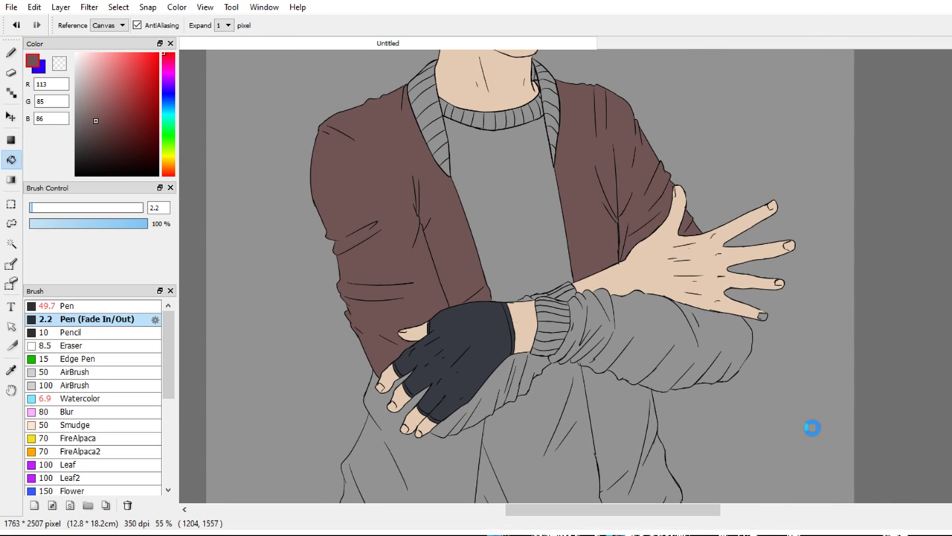
Fill the folded forearm sleeve and both lower front panels of the jacket with the reddish brown, leaving the ribbed trim unfilled
left_click(813, 427)
left_click_drag(746, 442, 756, 531)
mouse_move(724, 275)
left_mouse_down()
mouse_move(737, 450)
mouse_move(755, 216)
left_mouse_up()
left_click_drag(737, 450, 757, 320)
left_click_drag(744, 410, 758, 296)
left_click(537, 327)
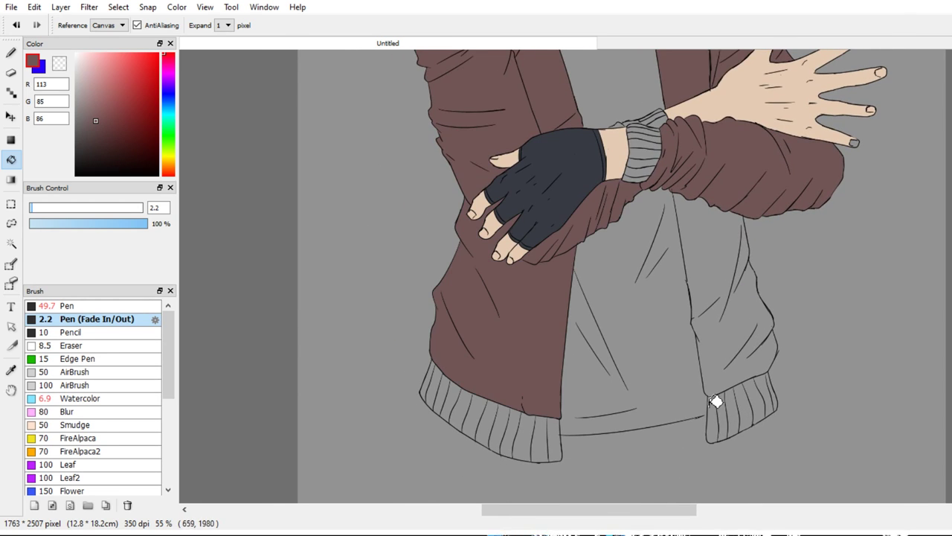
left_click(750, 359)
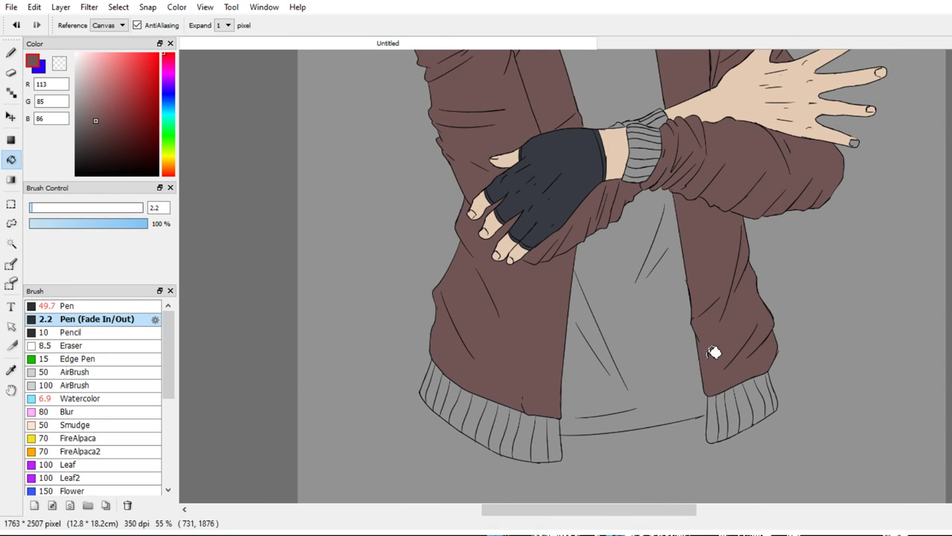
left_click_drag(714, 353, 733, 272)
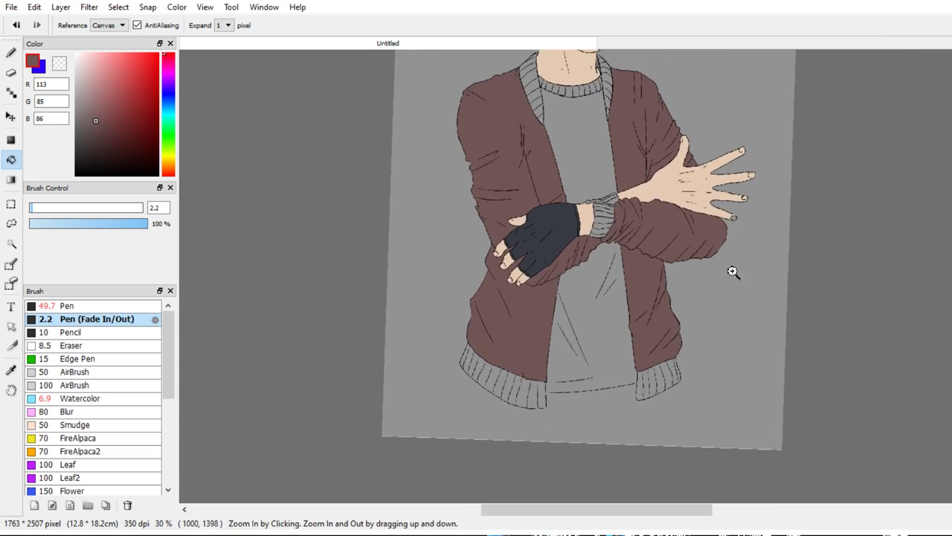
left_click(733, 271)
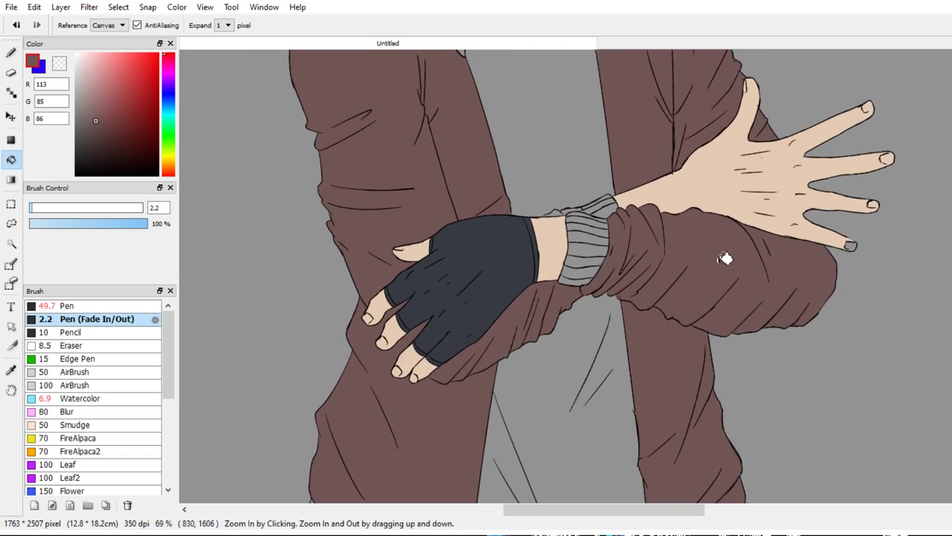
Erase the stray overlapping line end on the ribbed cuff fold behind the gloved wrist, using an eraser size of 5.3
left_click(654, 293)
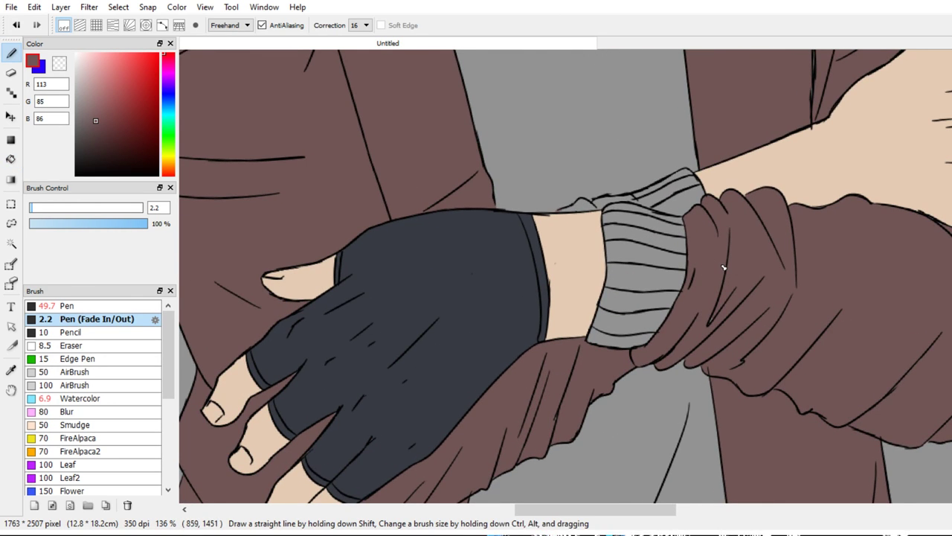
key("g")
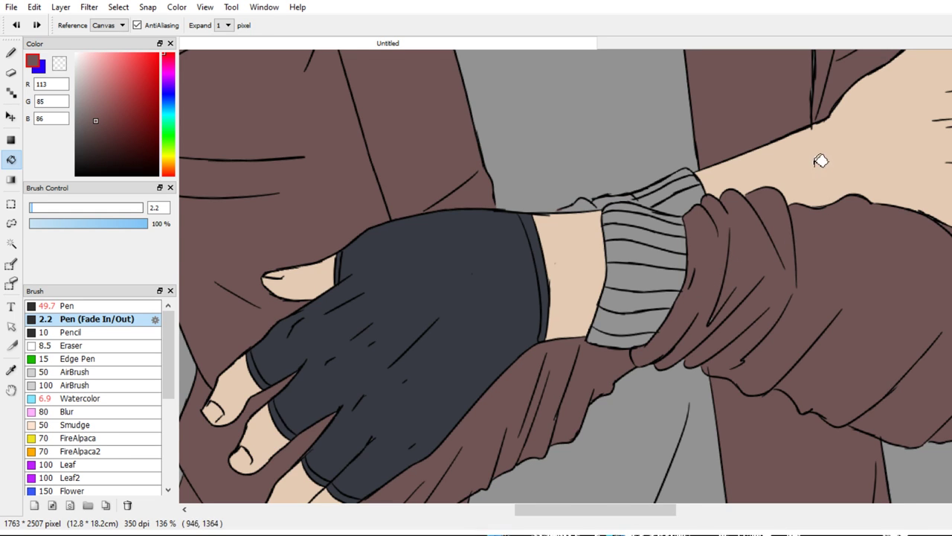
scroll(807, 238, "up", 3)
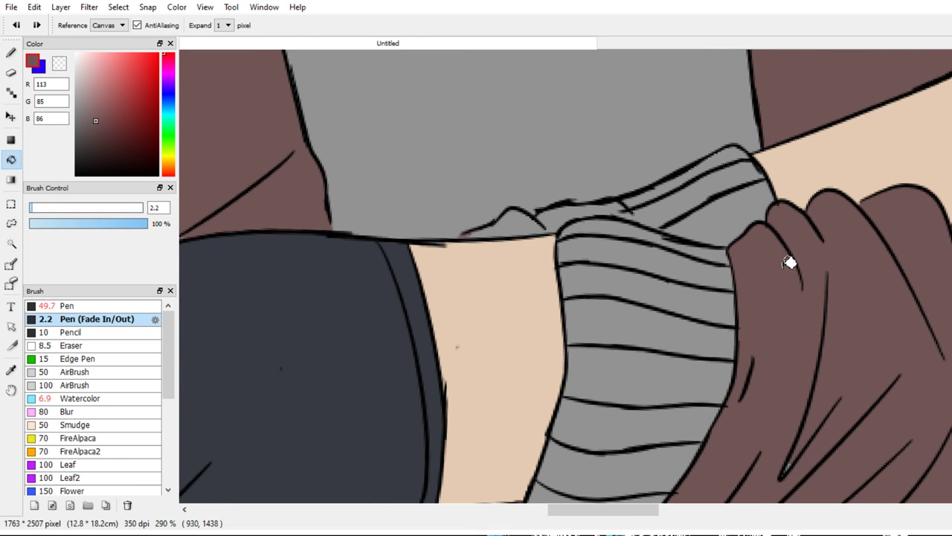
key("e")
key("alt+Tab")
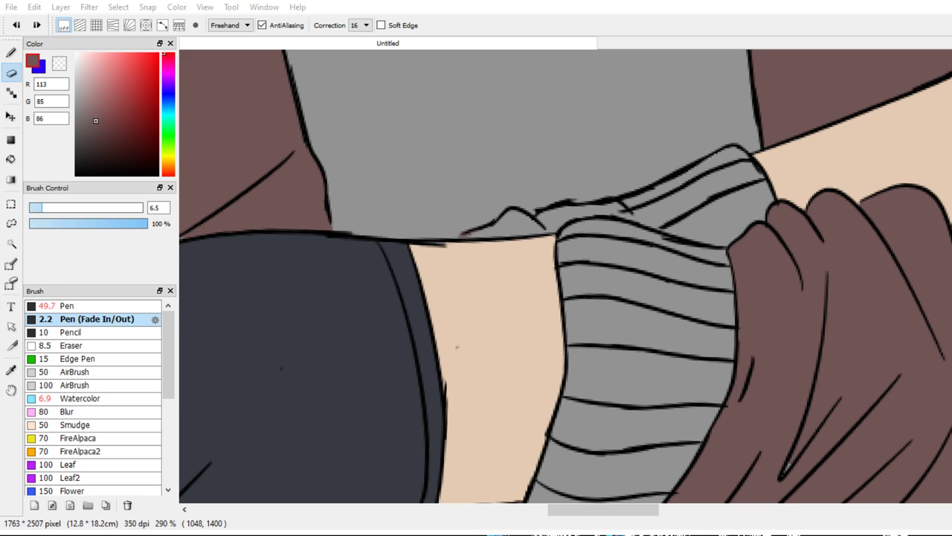
left_click(647, 191)
right_click(632, 200)
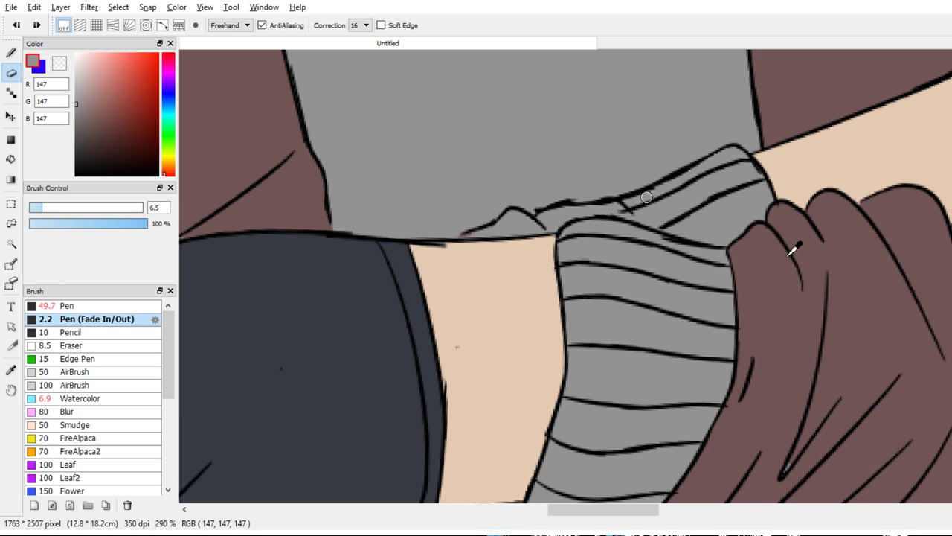
key("bracketleft")
key("bracketleft")
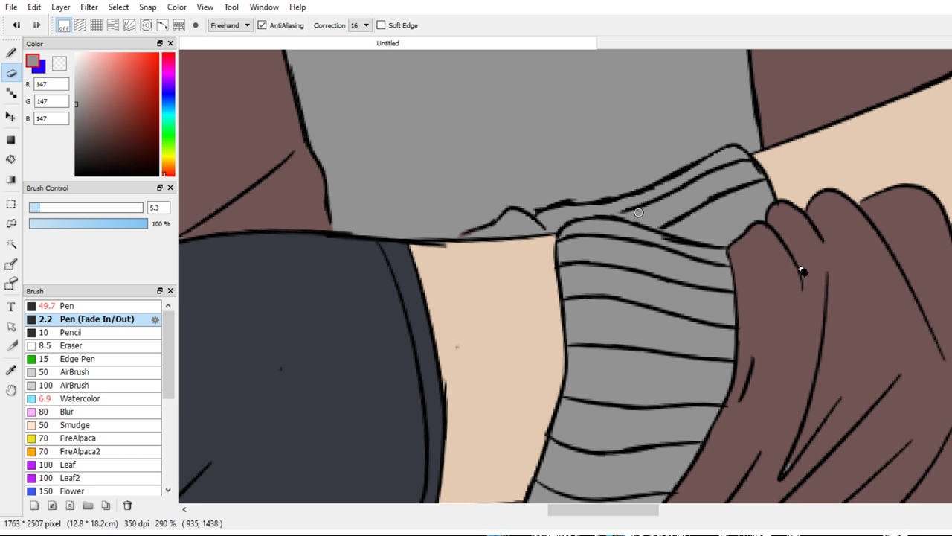
Redraw the short rib line and the outer tip of the cuff outline above the wrist in black with the 2.2 pen
key("p")
key("x")
left_click_drag(101, 162, 74, 177)
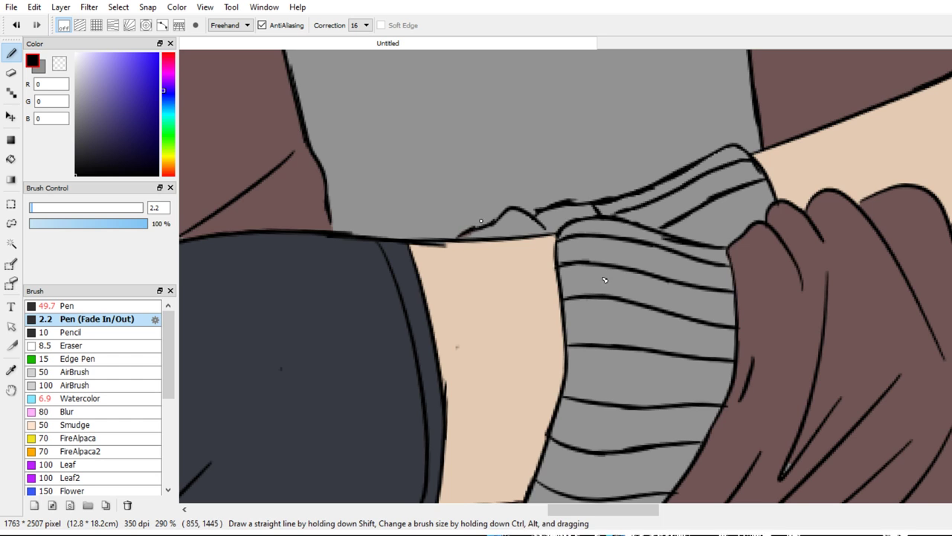
Inspect the jacket fills on the sleeves, lower panels and shoulders for unfilled gaps
scroll(605, 280, "down", 5)
left_click_drag(557, 487, 750, 305)
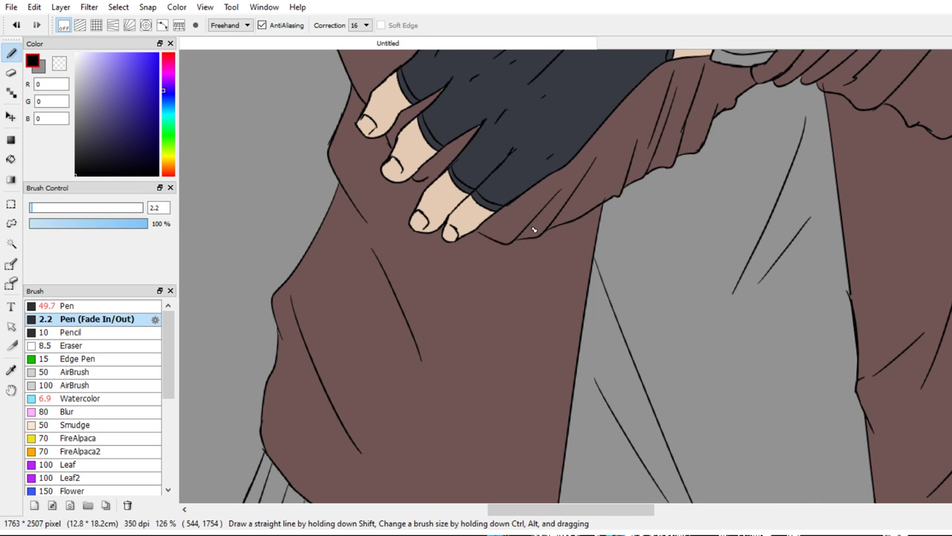
left_click_drag(533, 258, 593, 206)
scroll(593, 206, "down", 6)
left_click_drag(575, 319, 569, 242)
left_click_drag(608, 184, 601, 285)
left_click_drag(631, 105, 597, 188)
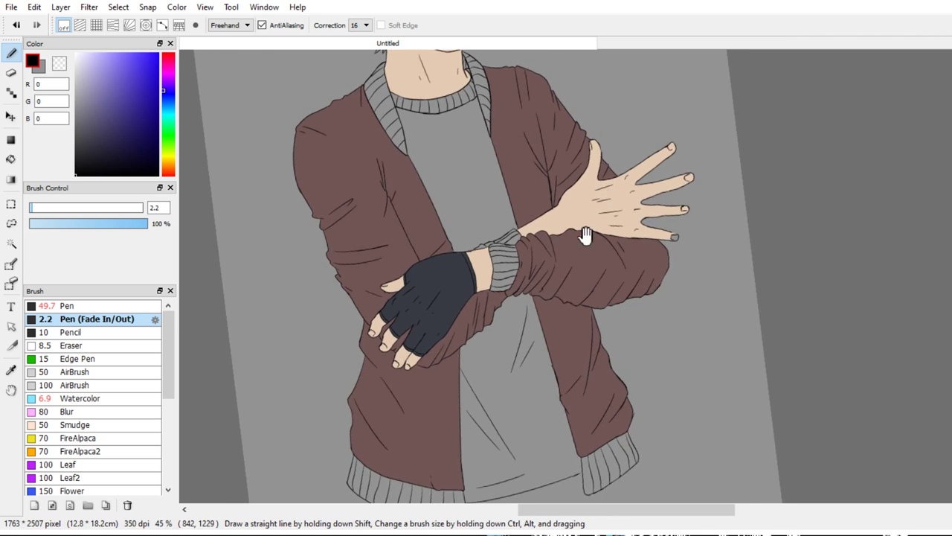
scroll(623, 191, "down", 1)
left_click_drag(587, 236, 634, 186)
mouse_move(627, 223)
left_mouse_down()
mouse_move(642, 222)
mouse_move(645, 172)
mouse_move(628, 170)
left_mouse_up()
scroll(630, 159, "up", 1)
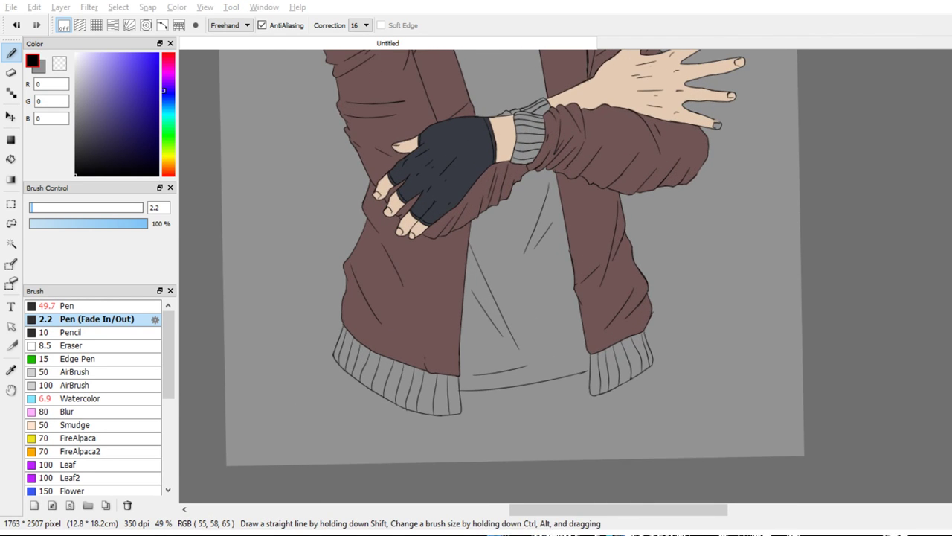
mouse_move(638, 228)
left_mouse_down()
mouse_move(632, 340)
mouse_move(632, 323)
mouse_move(654, 365)
left_mouse_up()
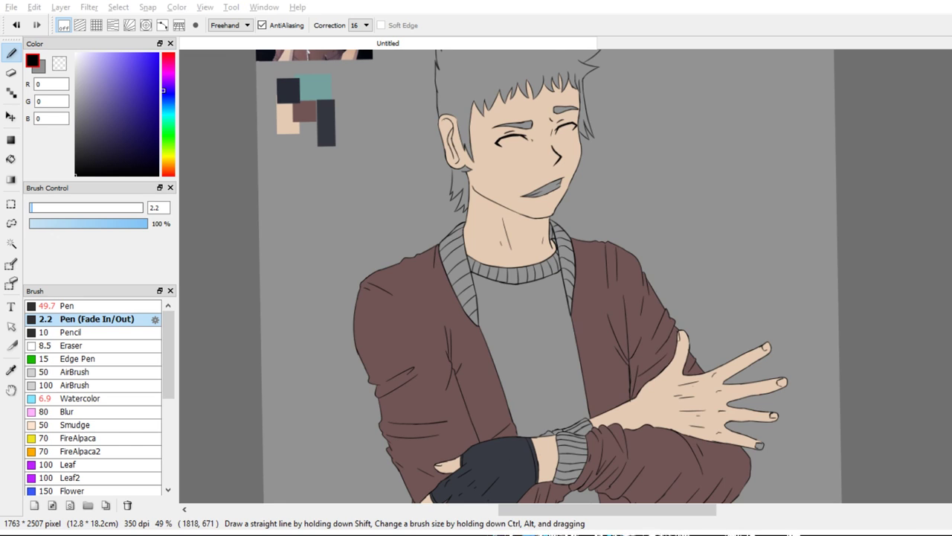
Sample the reddish brown (RGB 113, 85, 86) from the palette swatches and fill the small gap beside the ribbed cuff
key("x")
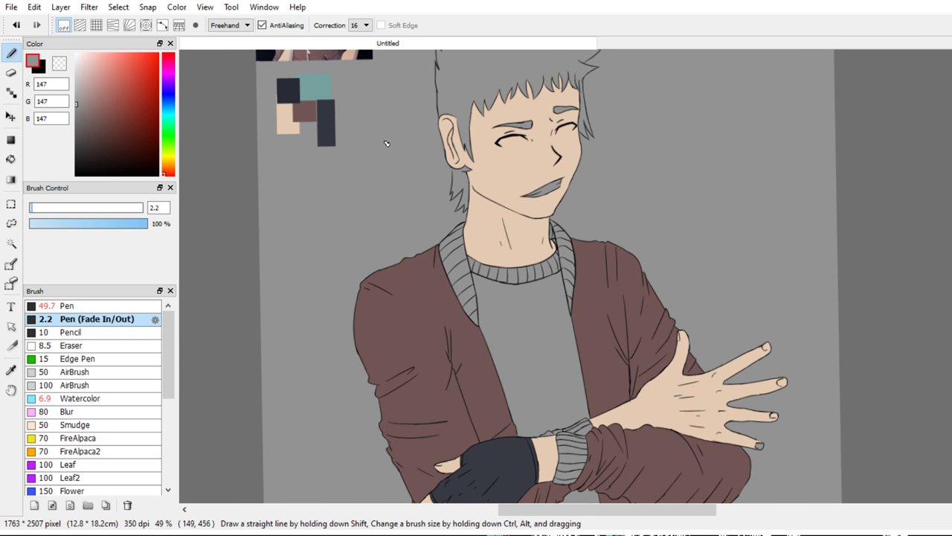
right_click(306, 113)
left_click_drag(454, 220, 357, 152)
key("g")
left_click_drag(575, 332, 542, 221)
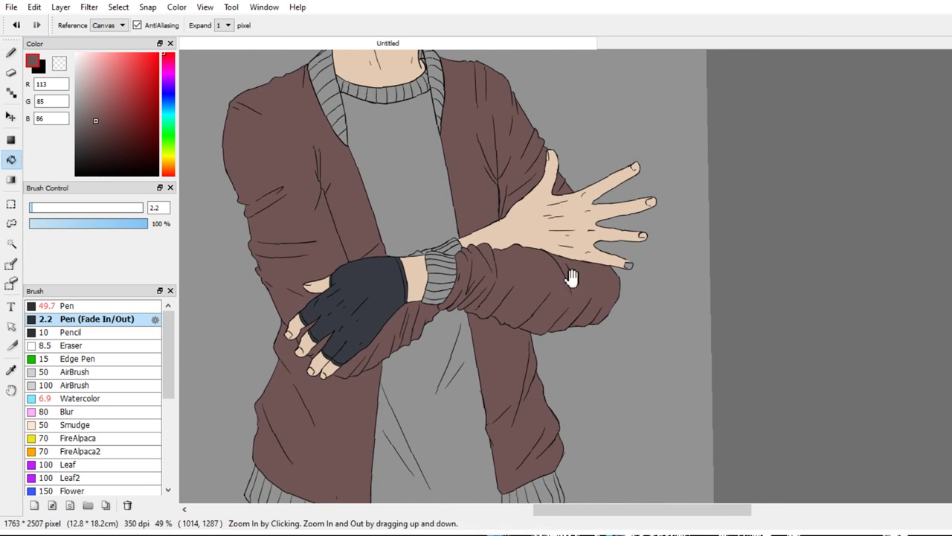
left_click_drag(572, 347, 616, 339)
left_click_drag(546, 320, 557, 352)
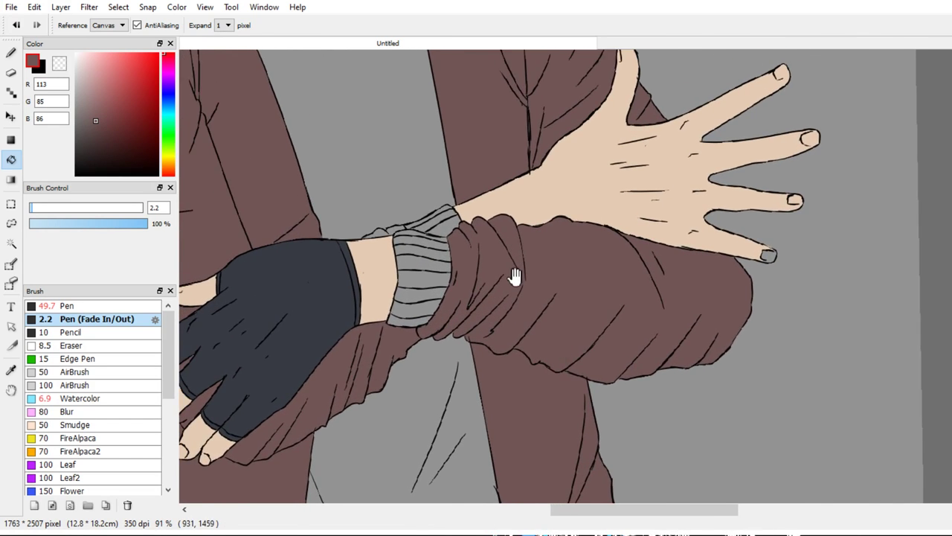
left_click_drag(477, 253, 474, 297)
left_click(372, 240)
Sample the skin tone (RGB 228, 202, 179) and fill the little fingernail of the bare hand with it
left_click_drag(686, 256, 489, 318)
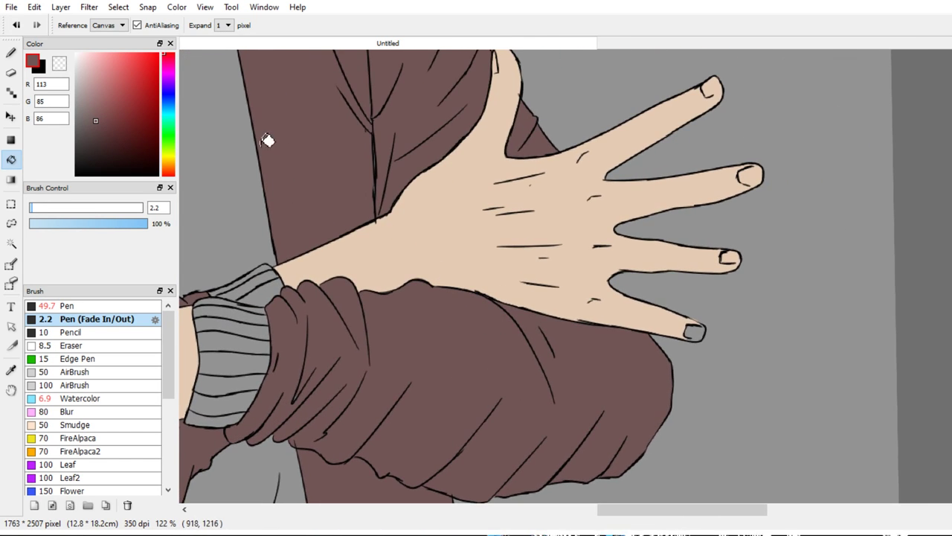
left_click_drag(212, 131, 349, 196)
left_click(732, 388, "alt")
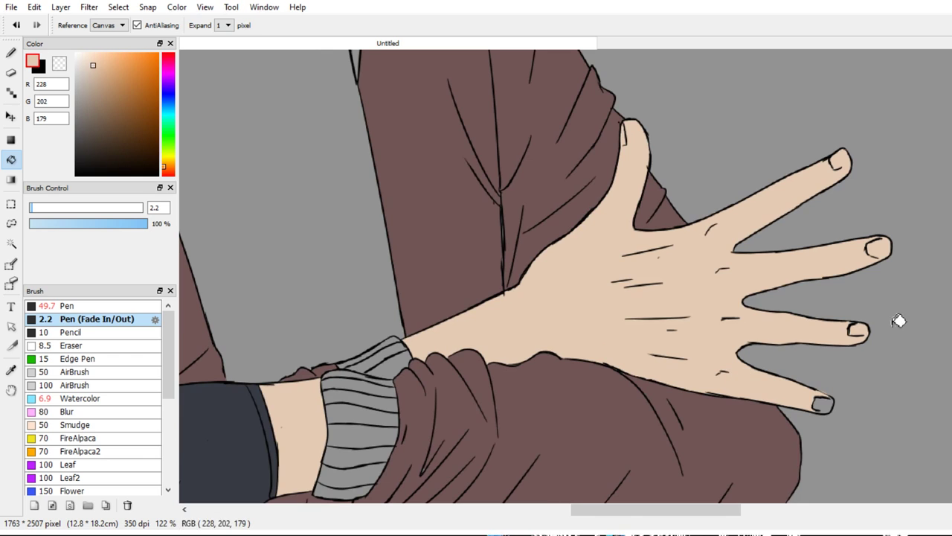
left_click(822, 404)
left_click_drag(665, 498, 827, 427)
left_click_drag(593, 479, 615, 520)
left_click_drag(571, 295, 590, 321)
scroll(598, 289, "down", 1)
left_click_drag(601, 364, 622, 210)
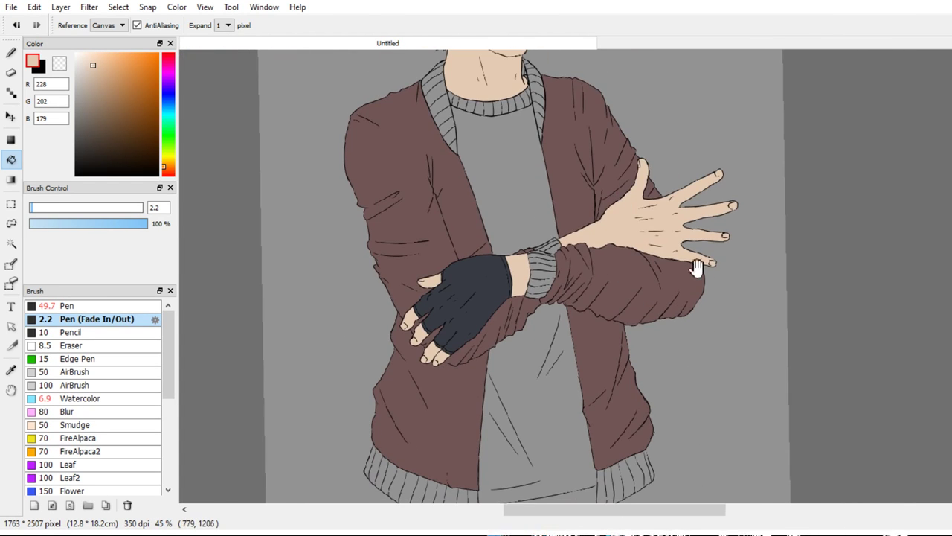
left_click(549, 220)
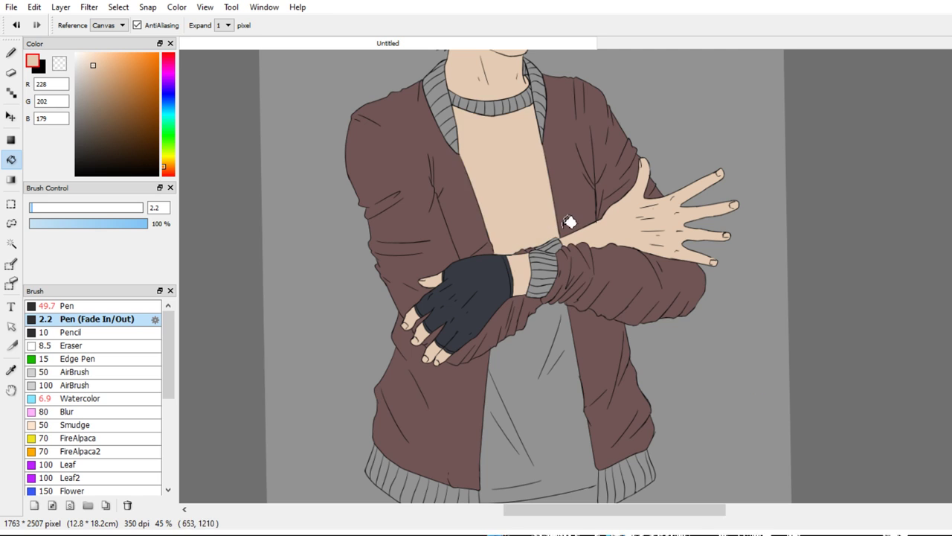
key("ctrl+z")
Sample the teal (RGB 117, 161, 158) from the palette swatches and bucket-fill the upper shirt
left_click_drag(505, 215, 552, 369)
left_click(367, 94, "alt")
left_click(558, 305)
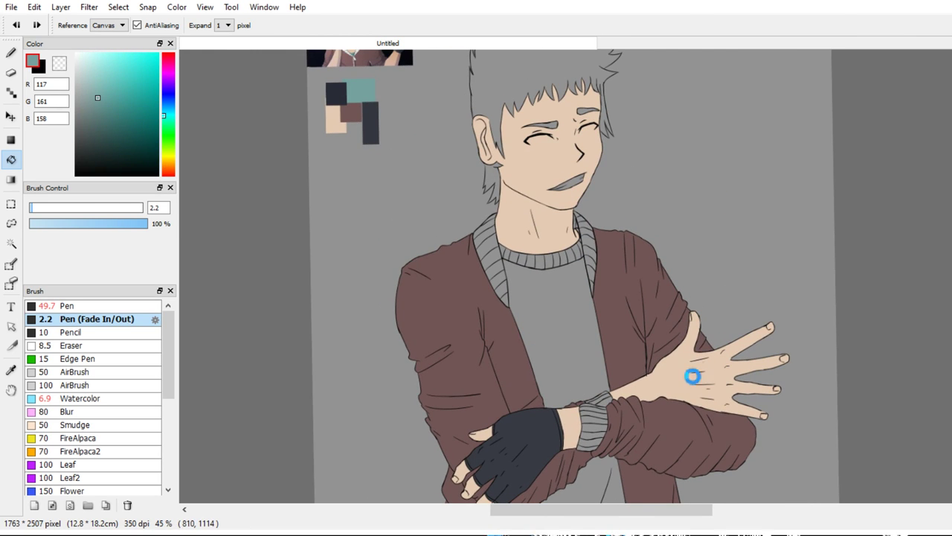
Fill all the ribbed segments of the shirt's neckband with the same teal
left_click_drag(692, 319, 584, 475)
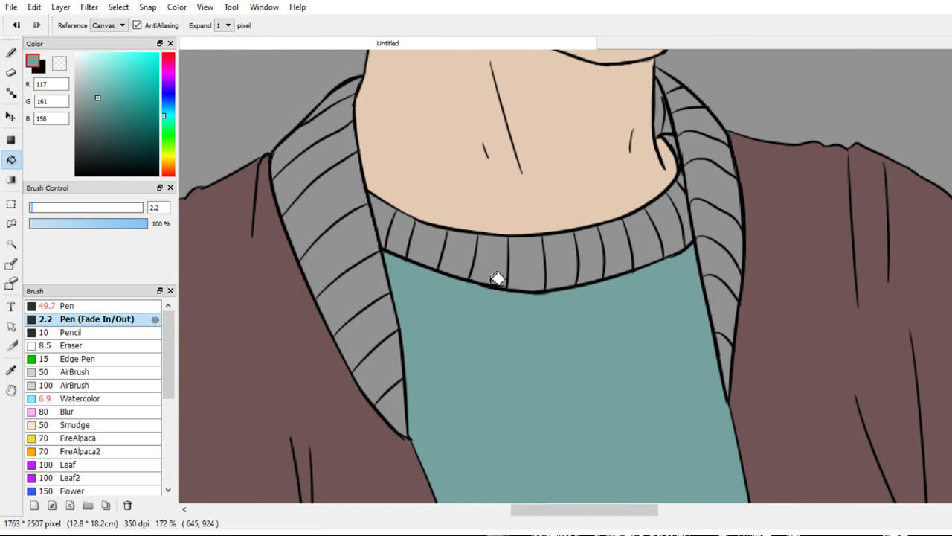
left_click(549, 304)
left_click(584, 308)
left_click(625, 320)
left_click(673, 319)
left_click(712, 316)
left_click(744, 306)
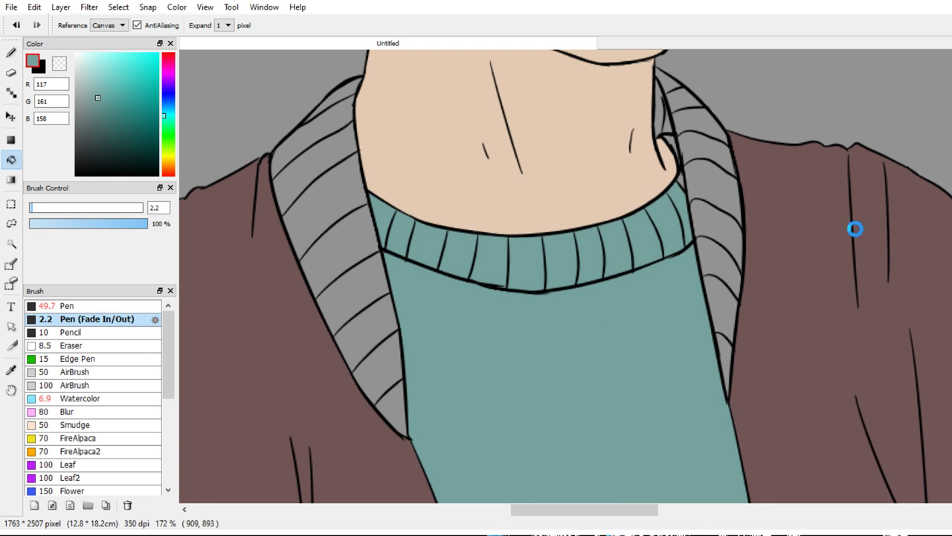
Close the gap in the shirt's hem line beside the jacket's front panel and bucket-fill the lower shirt with teal
left_click_drag(748, 260, 766, 169)
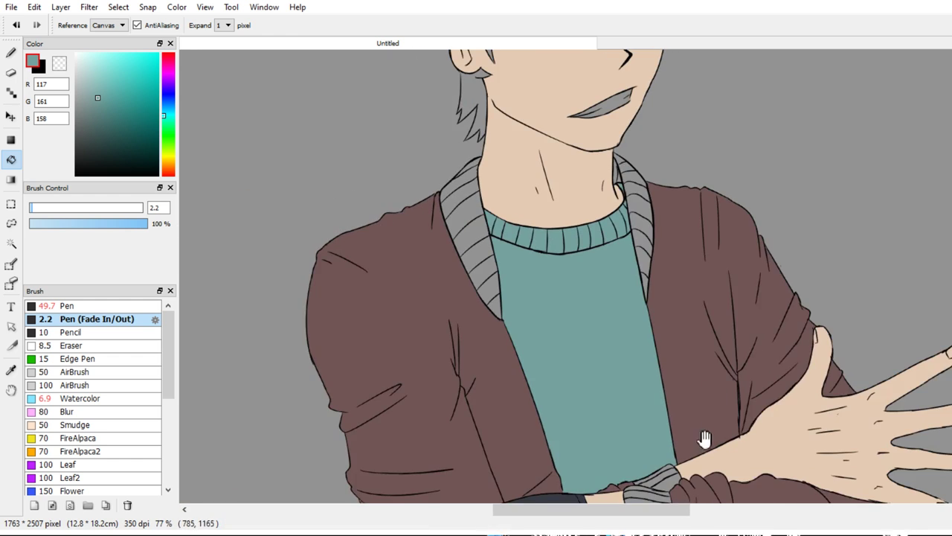
left_click_drag(704, 439, 698, 488)
left_click_drag(680, 394, 680, 283)
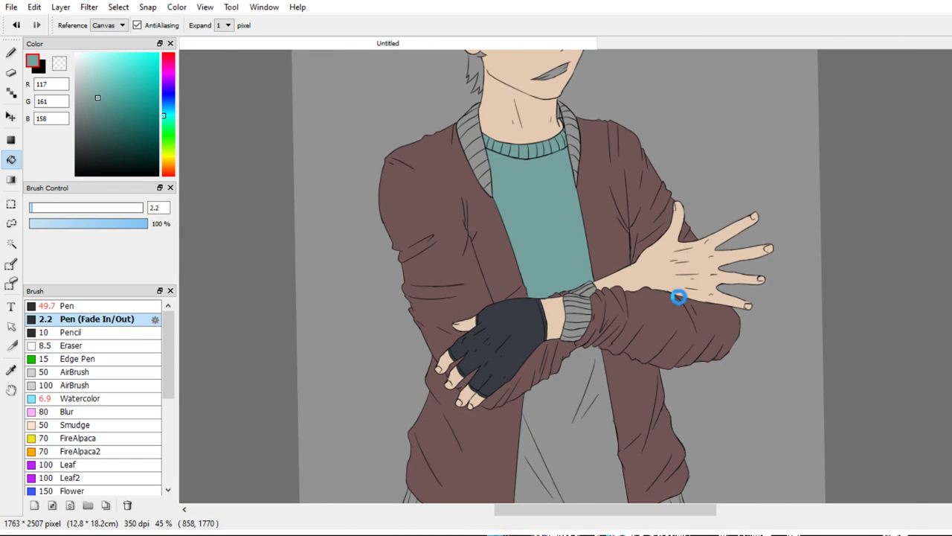
key("ctrl+z")
mouse_move(675, 367)
left_mouse_down()
mouse_move(647, 225)
mouse_move(648, 380)
mouse_move(646, 288)
left_mouse_up()
left_click_drag(676, 281, 697, 259)
key("b")
key("g")
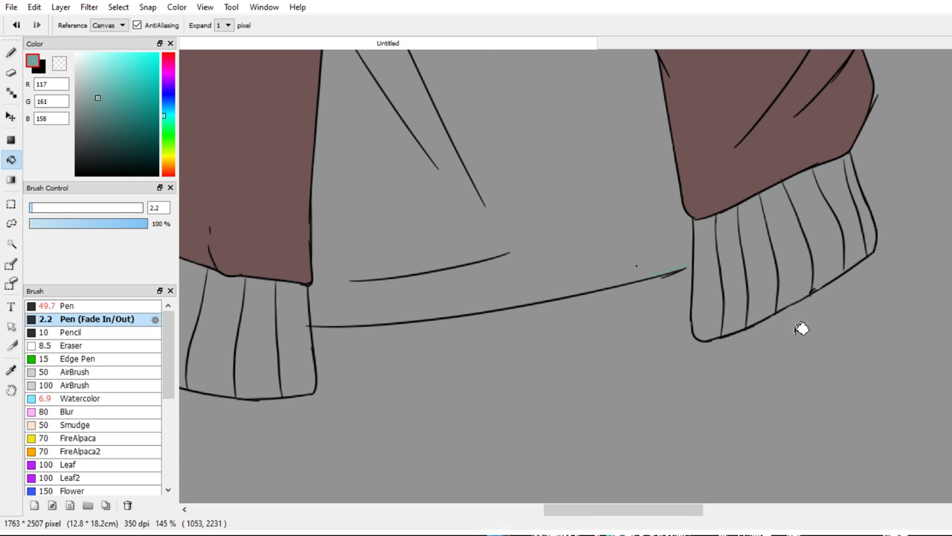
left_click(801, 328)
mouse_move(768, 379)
left_mouse_down()
mouse_move(816, 270)
mouse_move(785, 395)
left_mouse_up()
scroll(786, 394, "down", 3)
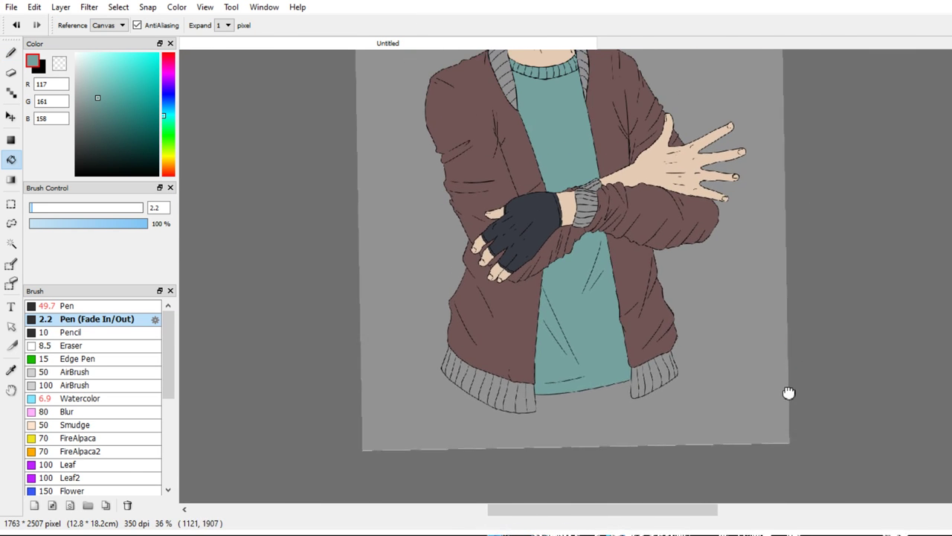
Sample an off-white (RGB 238, 239, 239) from the striped collar in the reference picture for the jacket's ribbed trim
left_click_drag(724, 326, 691, 444)
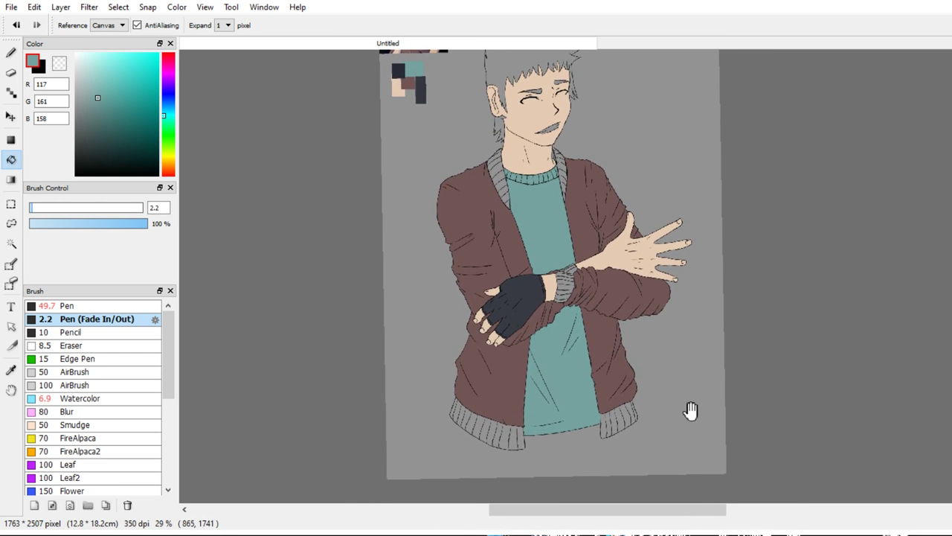
left_click_drag(698, 367, 693, 393)
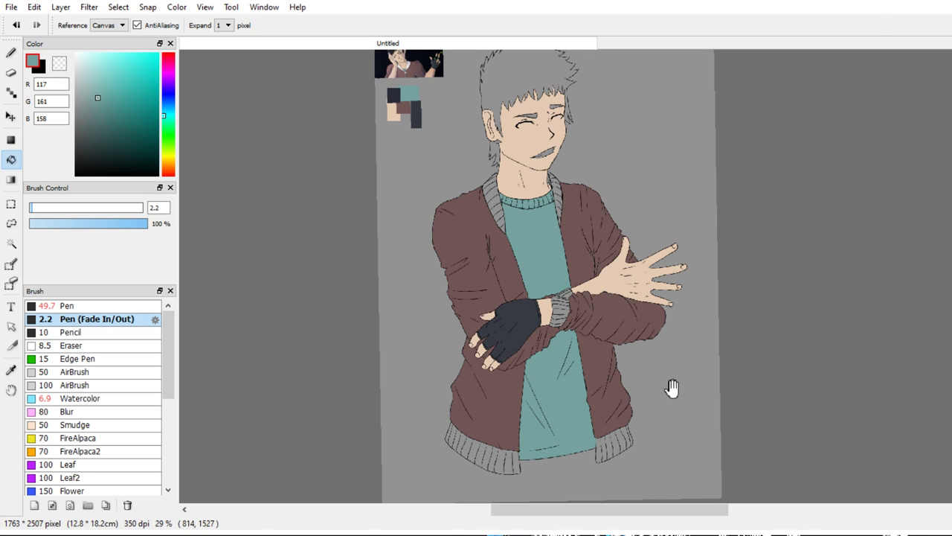
left_click_drag(676, 384, 648, 427)
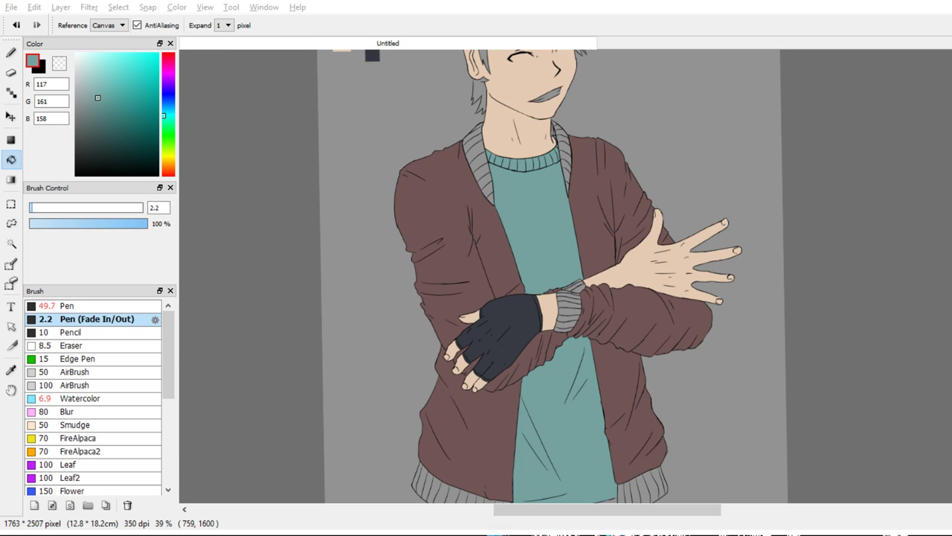
left_click_drag(477, 286, 465, 429)
left_click_drag(483, 244, 483, 339)
left_click_drag(301, 291, 467, 494)
left_click_drag(403, 175, 404, 278)
left_click_drag(404, 350, 374, 439)
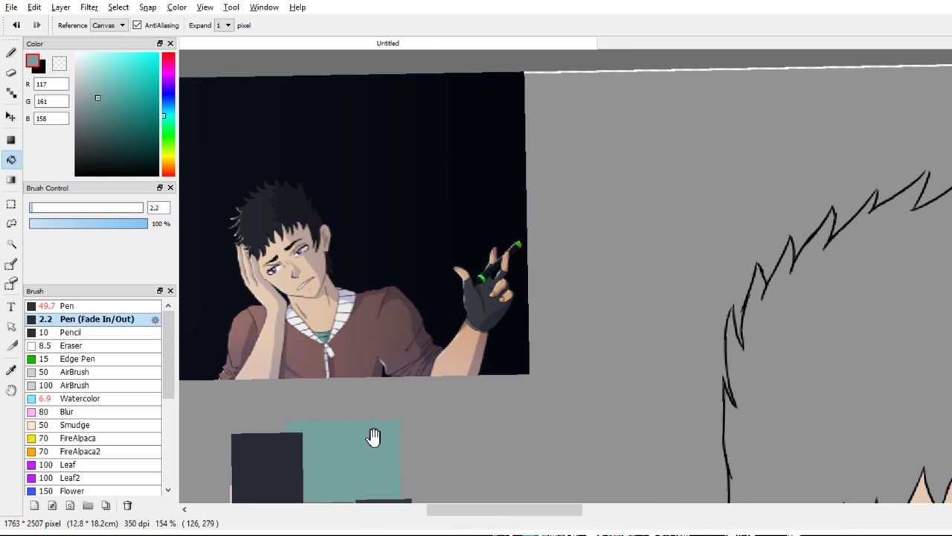
right_click(378, 412)
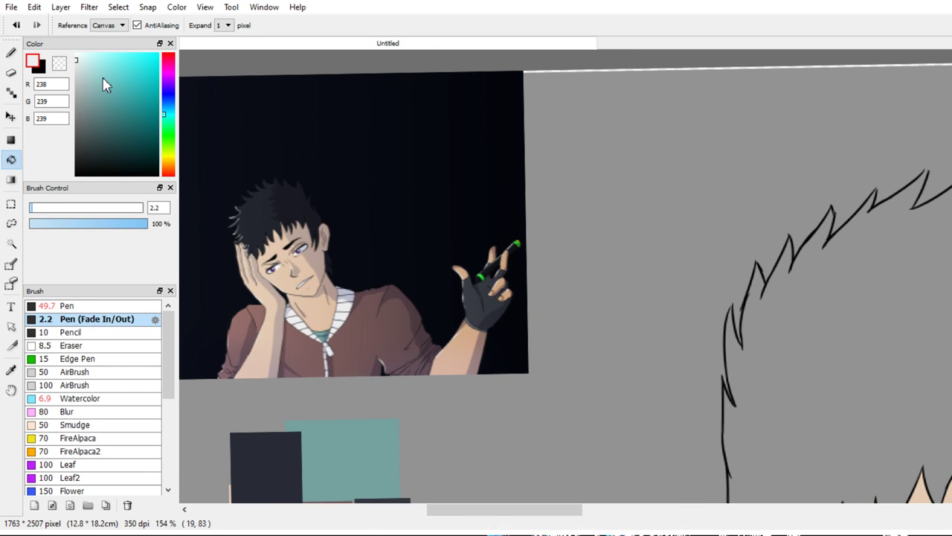
Try pale pink tints (RGB 212, 185, 184 and 232, 217, 216) on the ribbed segments of the jacket collar
mouse_move(213, 118)
left_mouse_down()
mouse_move(208, 76)
mouse_move(223, 225)
left_mouse_up()
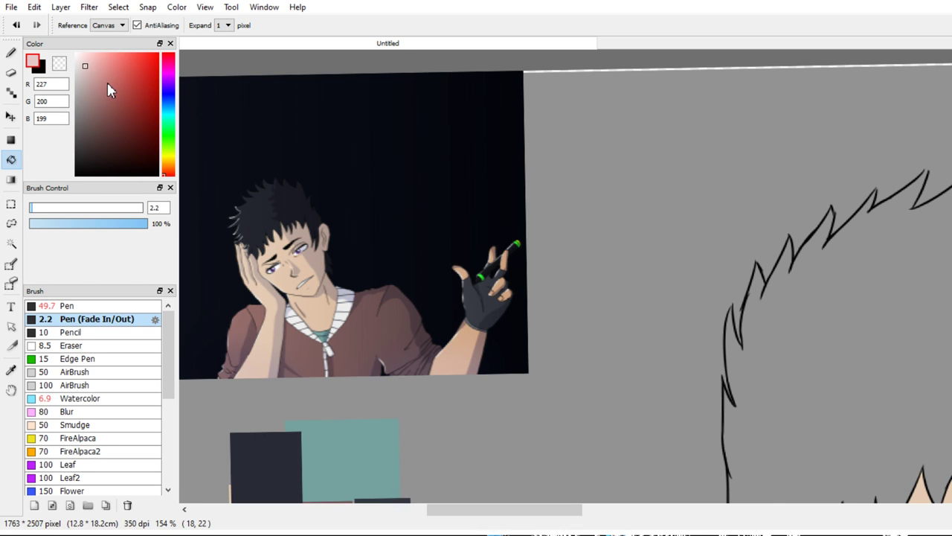
left_click_drag(315, 270, 331, 244)
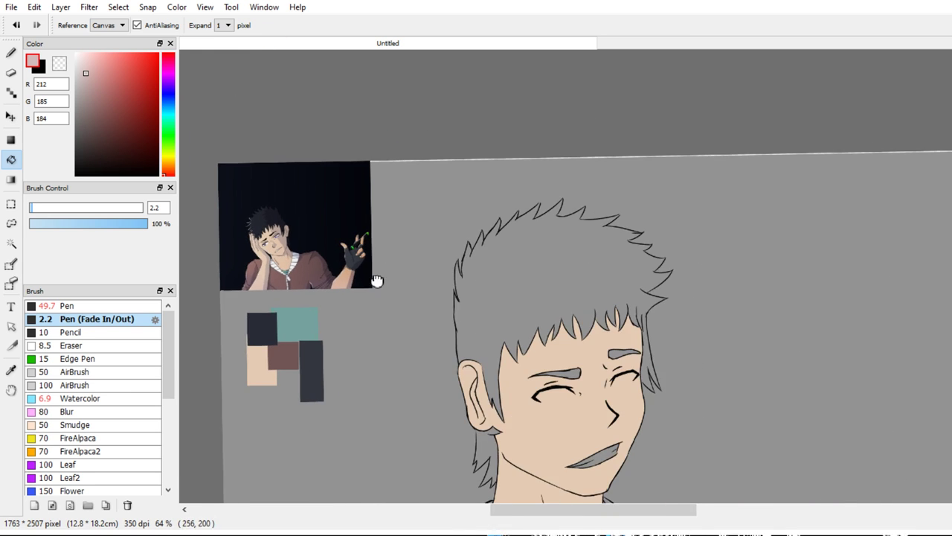
left_click_drag(557, 495, 414, 277)
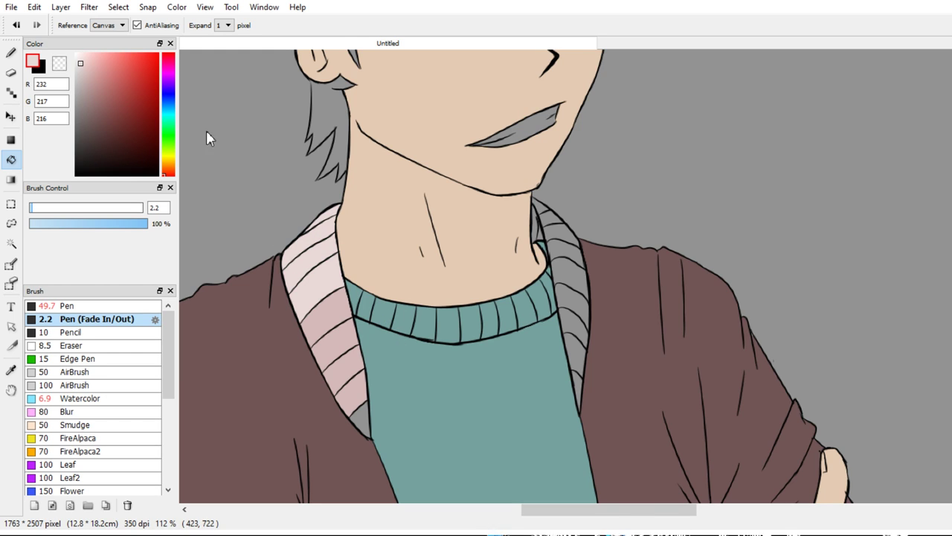
Replace the pink tints on the jacket collar's ribbed segments with a pale neutral grey
left_click_drag(99, 86, 96, 87)
key("ctrl+z")
key("ctrl+z")
key("ctrl+z")
key("ctrl+z")
key("ctrl+z")
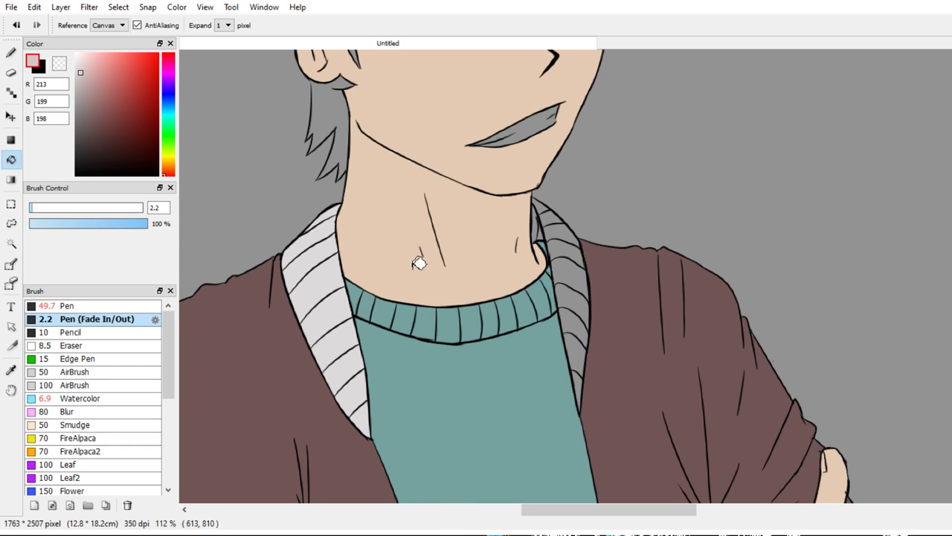
Bucket-fill the ribbed segments of the jacket collar's left band with pale pinkish grey (RGB 213, 199, 198)
key("ctrl+y")
key("ctrl+y")
key("ctrl+y")
key("ctrl+y")
key("ctrl+y")
key("ctrl+y")
key("ctrl+y")
key("ctrl+y")
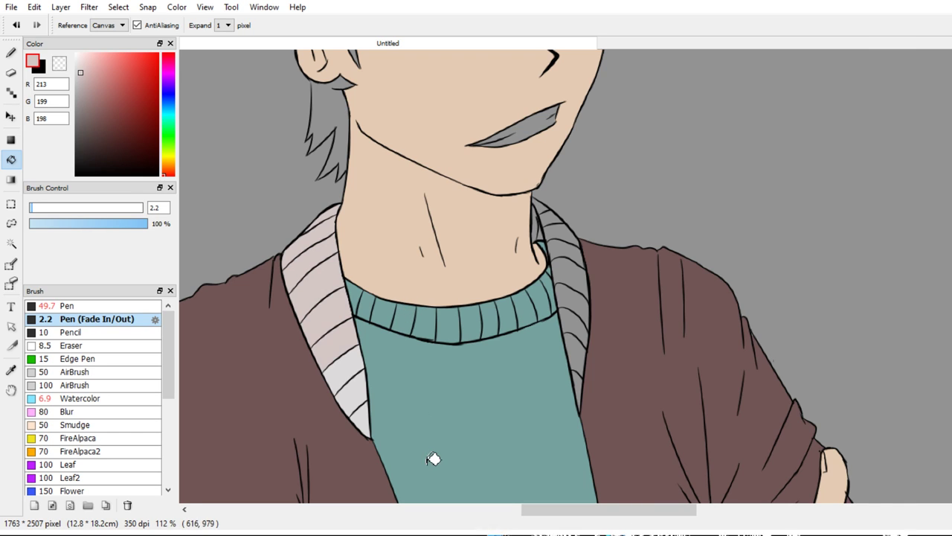
key("ctrl+y")
key("ctrl+y")
key("ctrl+y")
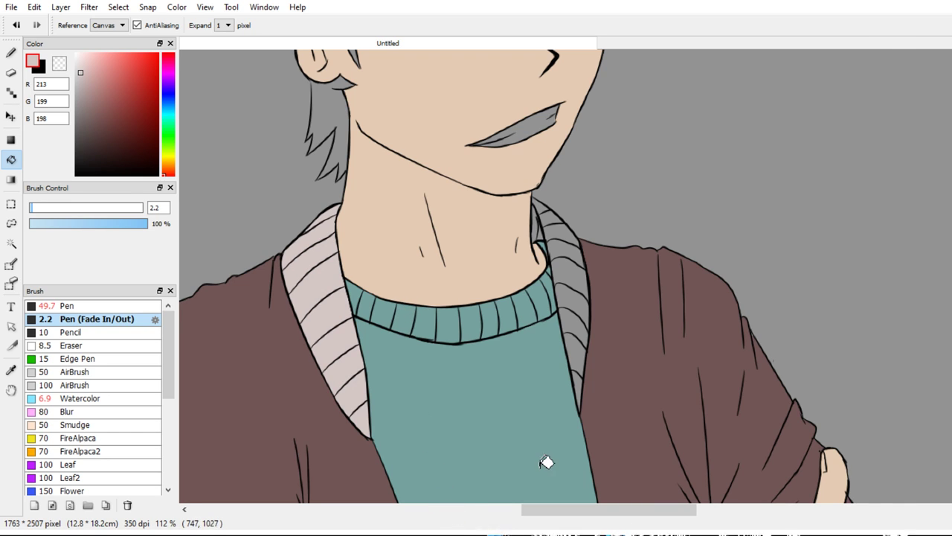
Fill the ribbed segments of the collar's right band, including the inner piece behind the neck, with the same pale pinkish grey
key("ctrl+y")
key("ctrl+y")
key("ctrl+y")
key("ctrl+y")
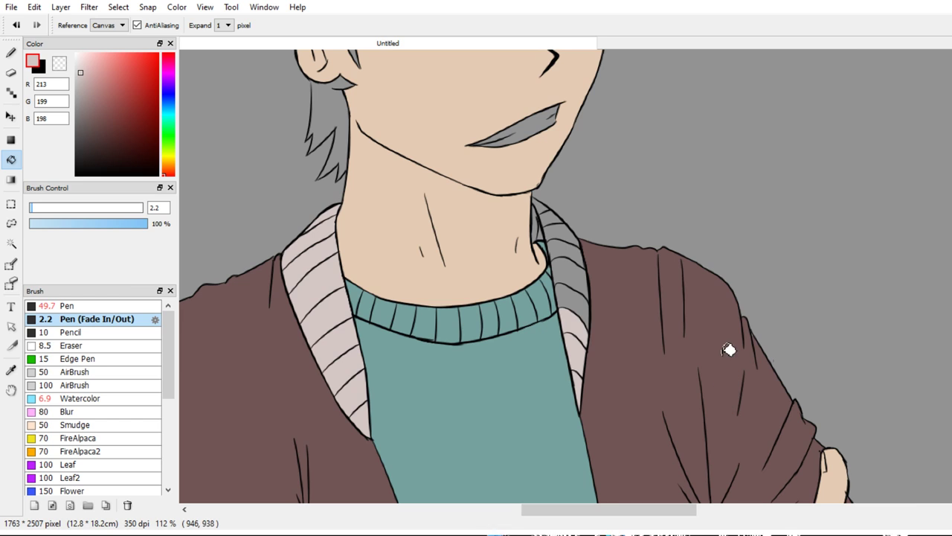
key("ctrl+y")
key("ctrl+y")
key("ctrl+y")
key("ctrl+y")
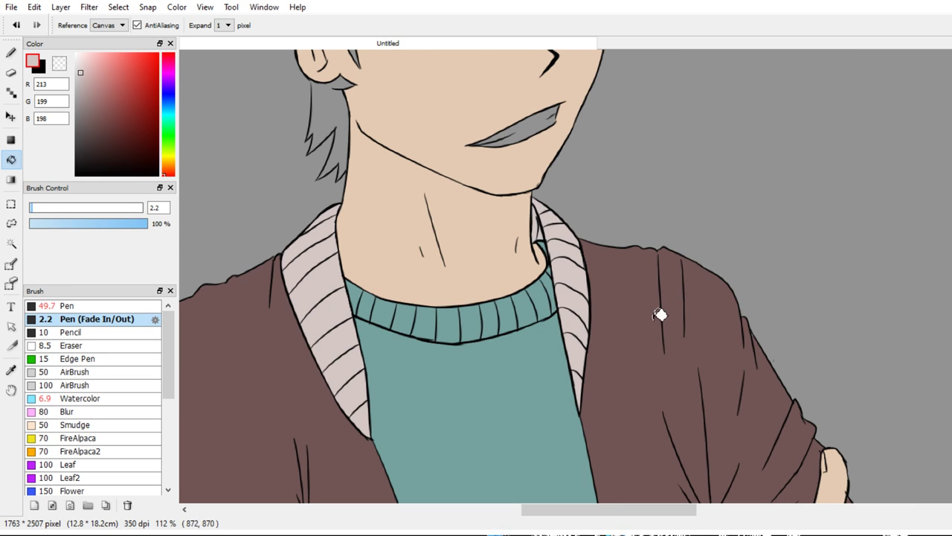
Fill the ribbed sleeve cuff beside the gloved hand, segment by segment, with the pale pinkish grey
mouse_move(631, 256)
left_mouse_down()
mouse_move(627, 419)
mouse_move(697, 245)
mouse_move(615, 278)
mouse_move(629, 346)
left_mouse_up()
key("ctrl+y")
key("ctrl+y")
key("ctrl+y")
key("ctrl+y")
key("ctrl+y")
key("ctrl+y")
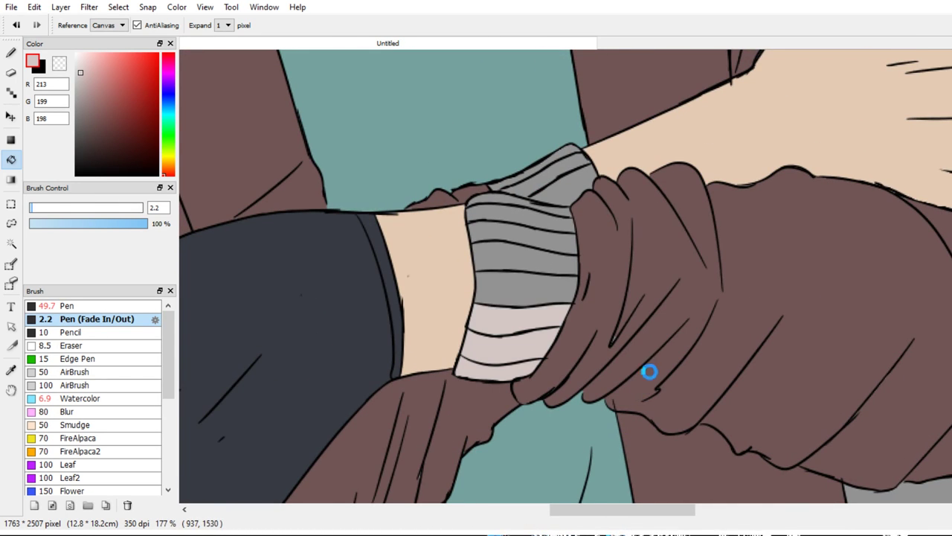
key("ctrl+y")
key("ctrl+y")
key("ctrl+y")
key("ctrl+y")
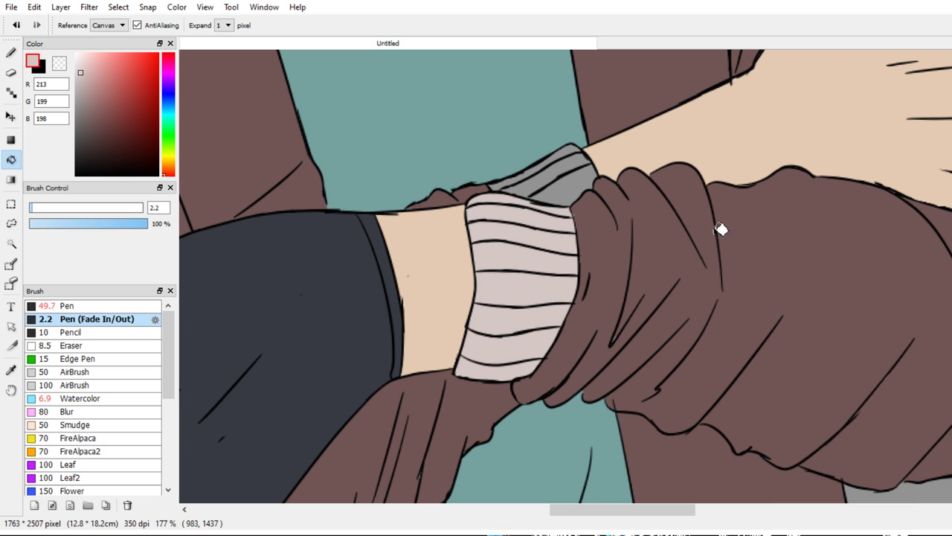
Fill the ribbed hem band under the jacket's left front panel with the pale pinkish grey
key("ctrl+space")
left_click_drag(674, 198, 692, 237)
left_click_drag(703, 240, 723, 137)
left_click_drag(666, 252, 671, 223)
left_click_drag(595, 253, 588, 215)
left_click_drag(551, 380, 591, 291)
scroll(590, 290, "up", 2)
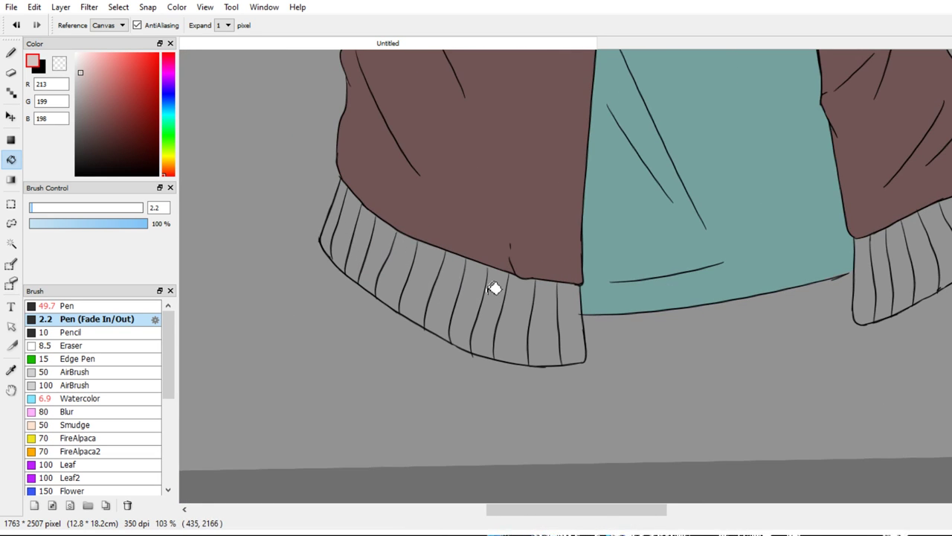
key("ctrl+y")
key("ctrl+y")
key("ctrl+y")
key("ctrl+y")
key("ctrl+y")
key("ctrl+y")
key("ctrl+y")
key("ctrl+y")
key("ctrl+y")
key("ctrl+y")
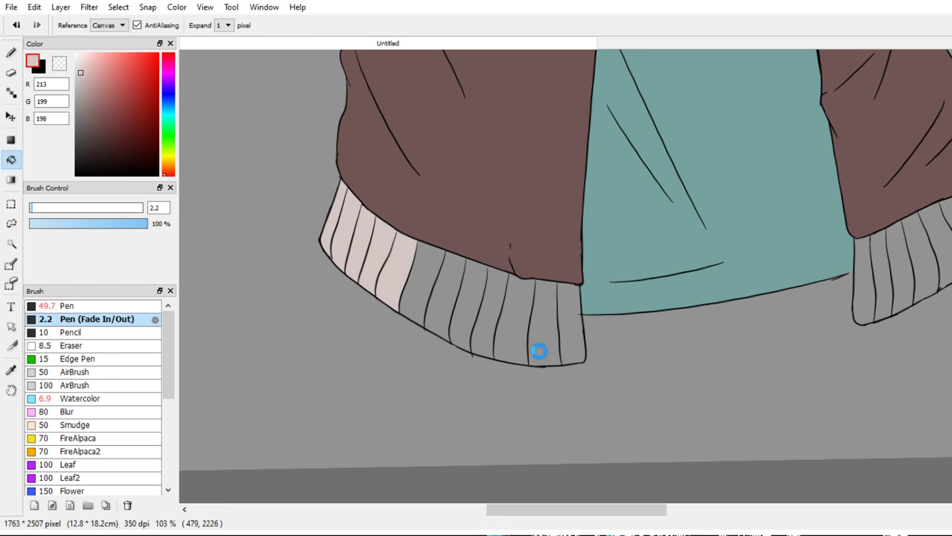
key("ctrl+y")
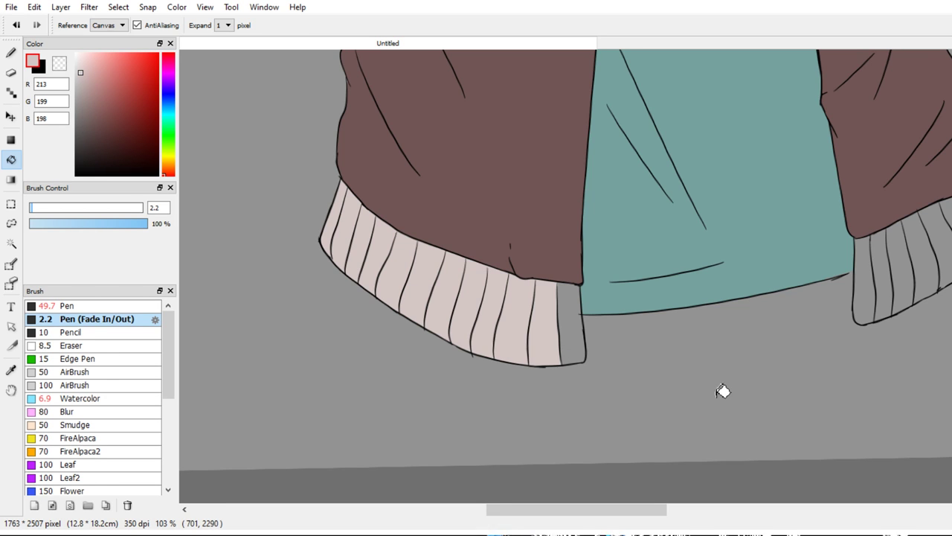
Fill the ribbed hem band under the jacket's right front panel with the same pale pinkish grey
scroll(722, 391, "right", 5)
key("ctrl+y")
key("ctrl+y")
key("ctrl+y")
key("ctrl+y")
key("ctrl+y")
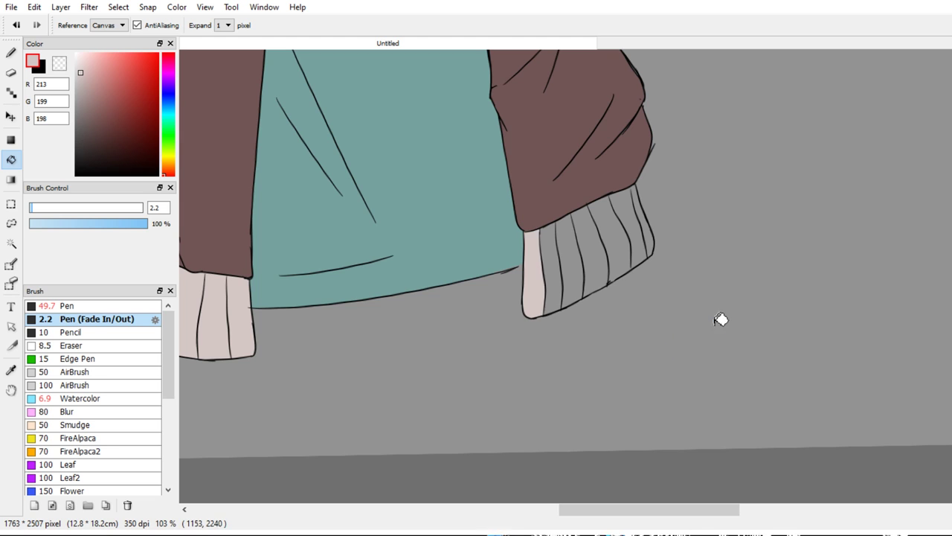
key("ctrl+y")
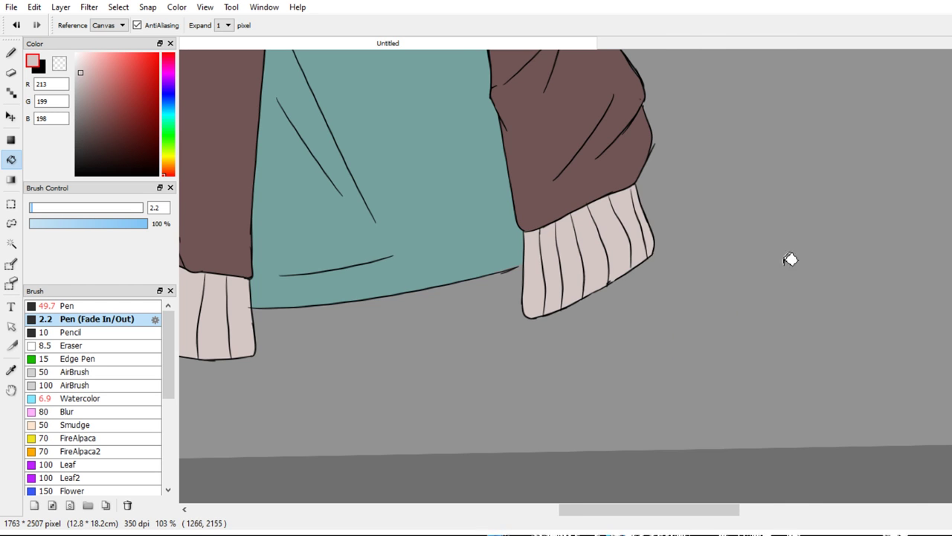
Examine the flat colours and ribbed trim across the whole figure and compare them with the reference picture
left_click_drag(646, 267, 626, 344)
left_click_drag(588, 257, 595, 392)
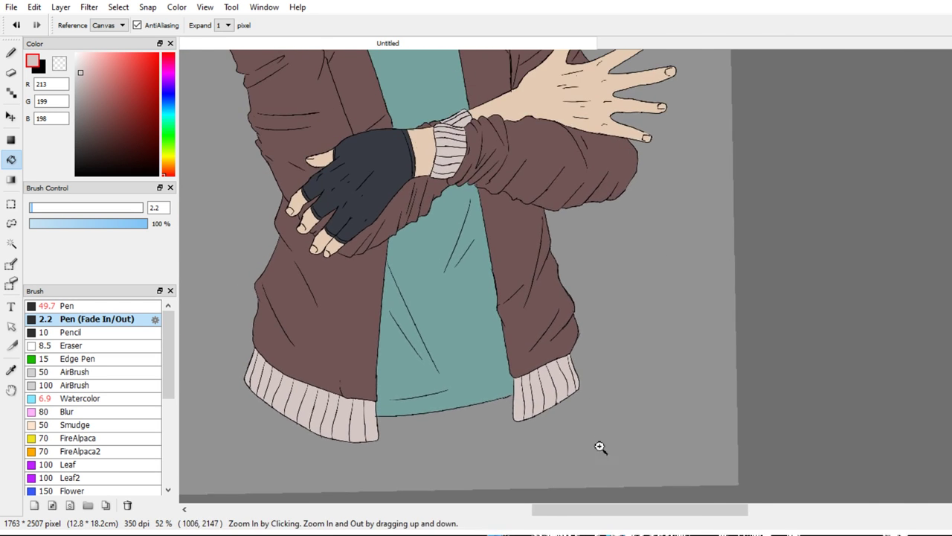
left_click_drag(601, 447, 604, 482)
left_click_drag(599, 395, 625, 481)
left_click_drag(632, 418, 673, 492)
left_click_drag(595, 370, 610, 445)
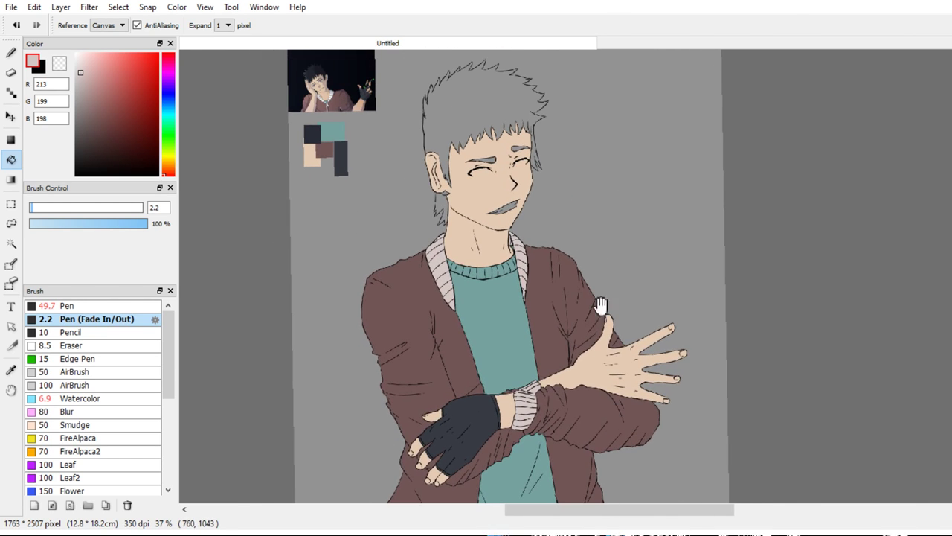
left_click_drag(718, 287, 727, 300)
left_click(733, 296)
left_click(692, 344)
left_click_drag(625, 236, 714, 338)
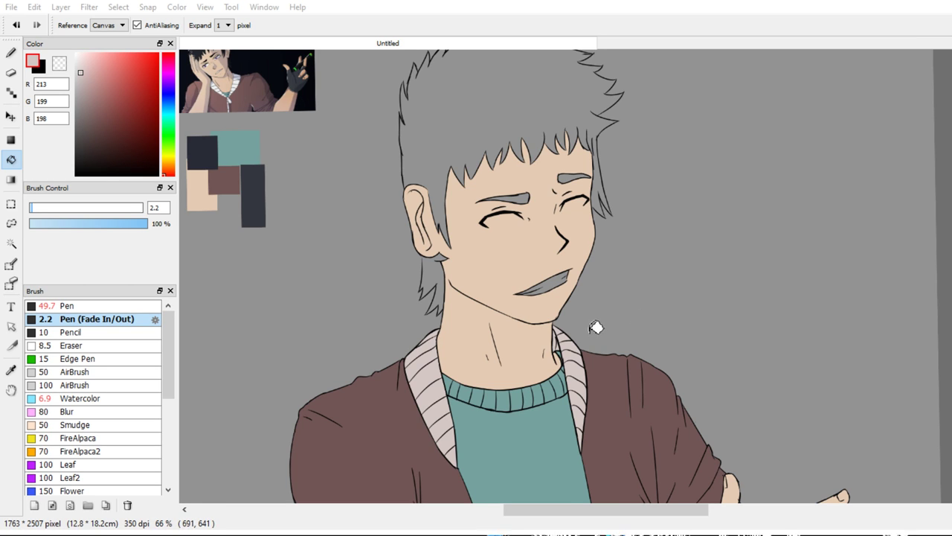
Sample a dark blue-black (RGB 34, 37, 44) from the reference picture, try filling the hair with it and undo the fill
left_click_drag(666, 430, 736, 500)
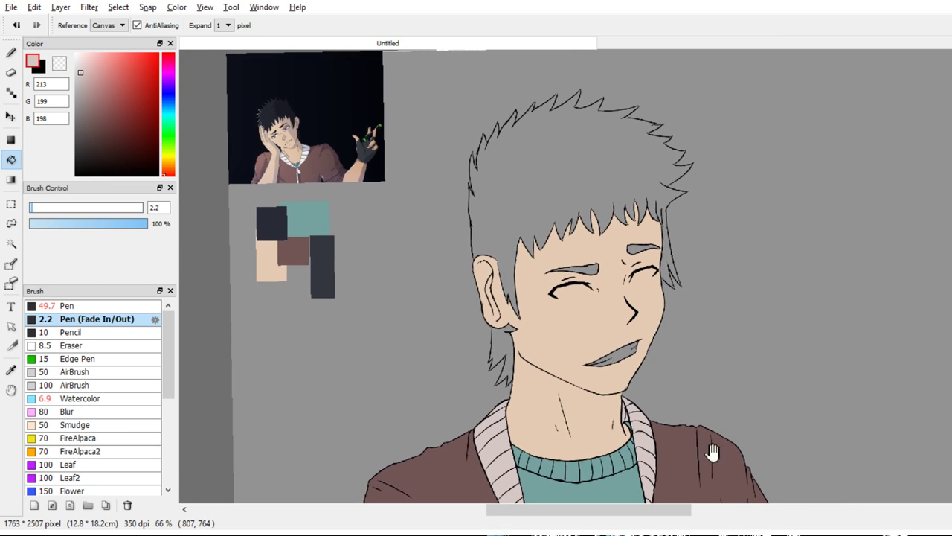
left_click(334, 289, "alt")
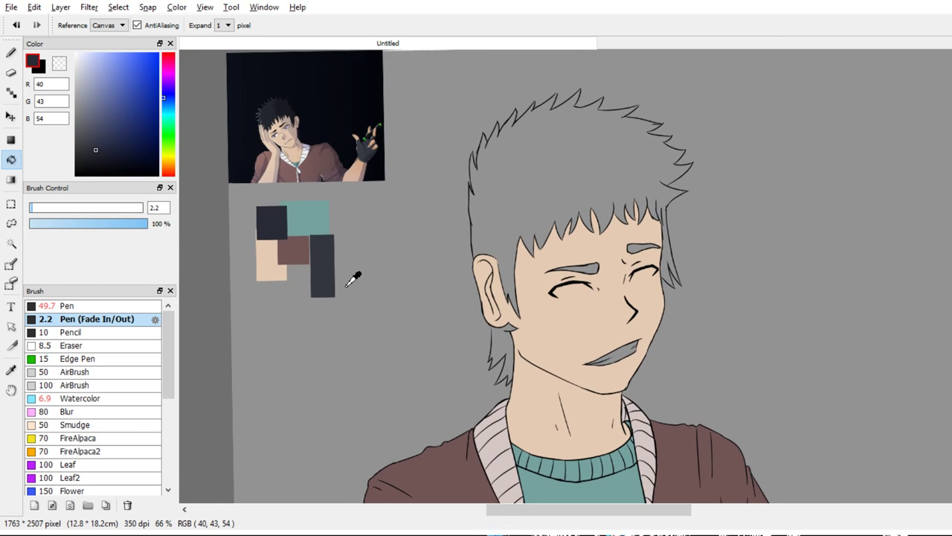
left_click(337, 147, "alt")
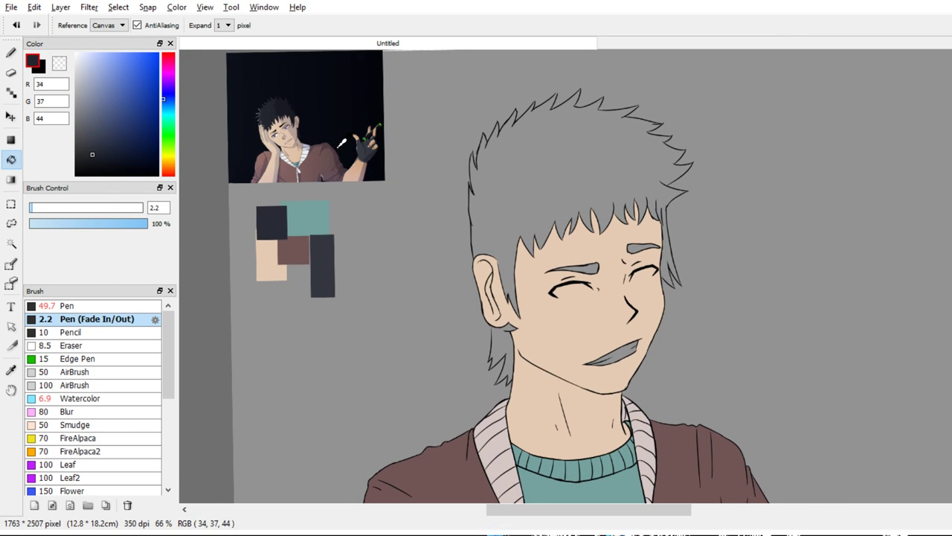
left_click(661, 208)
key("ctrl+z")
Close the gaps in the hair's spiky outline with the 2.2 px Pen (Fade In/Out) brush
left_click_drag(708, 261, 625, 216)
left_click_drag(625, 216, 762, 412)
key("b")
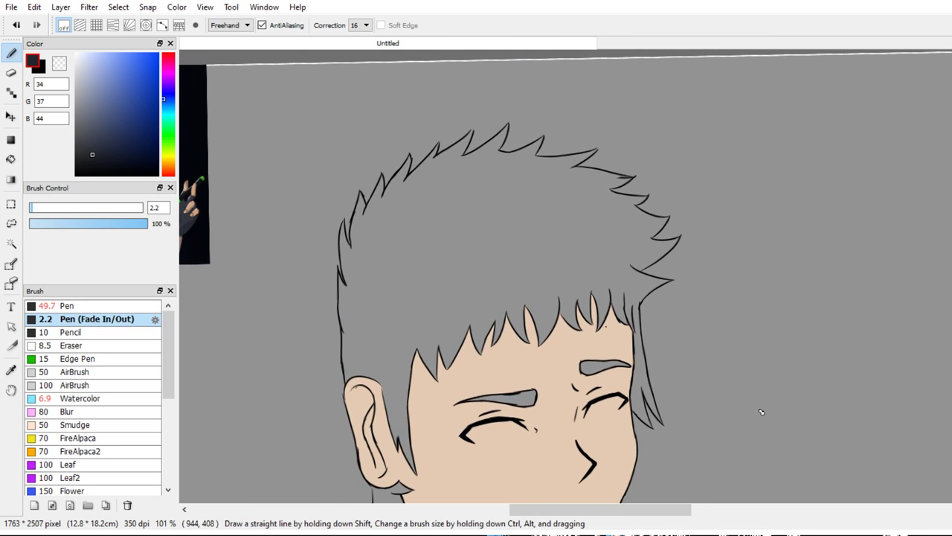
left_click_drag(771, 170, 670, 315)
mouse_move(689, 252)
left_mouse_down()
mouse_move(664, 290)
mouse_move(951, 391)
left_mouse_up()
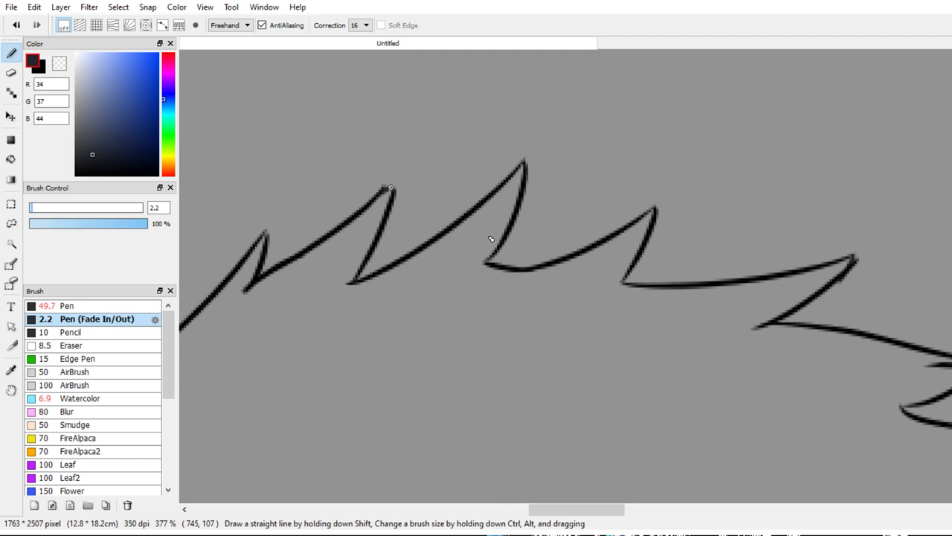
left_click_drag(391, 188, 386, 213)
left_click_drag(497, 295, 692, 227)
left_click_drag(595, 245, 721, 187)
left_click_drag(621, 281, 708, 155)
left_click_drag(655, 261, 600, 399)
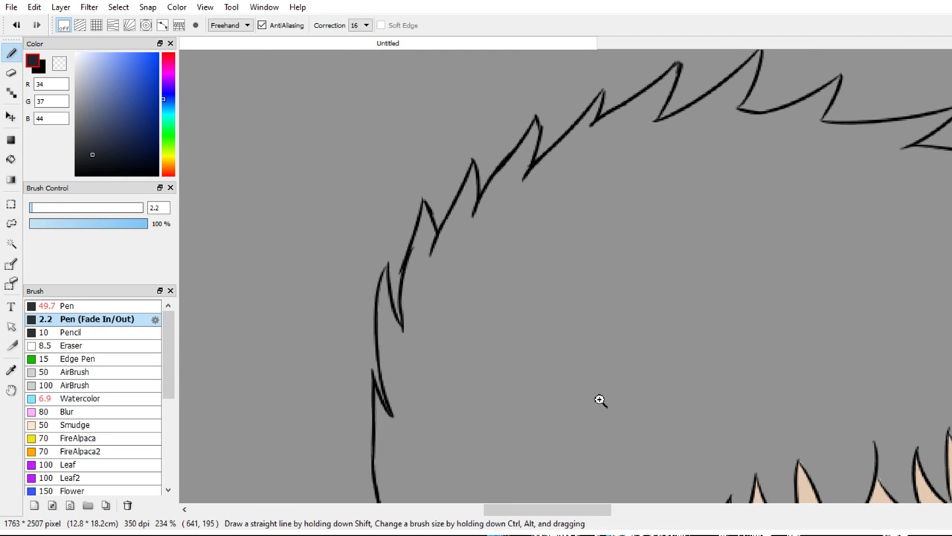
left_click_drag(613, 458, 588, 402)
left_click_drag(688, 315, 614, 186)
mouse_move(631, 316)
left_mouse_down()
mouse_move(524, 402)
mouse_move(500, 404)
left_mouse_up()
left_click_drag(716, 289, 655, 383)
Bucket-fill the main hair shape with dark blue-black (RGB 34, 37, 44)
key("e")
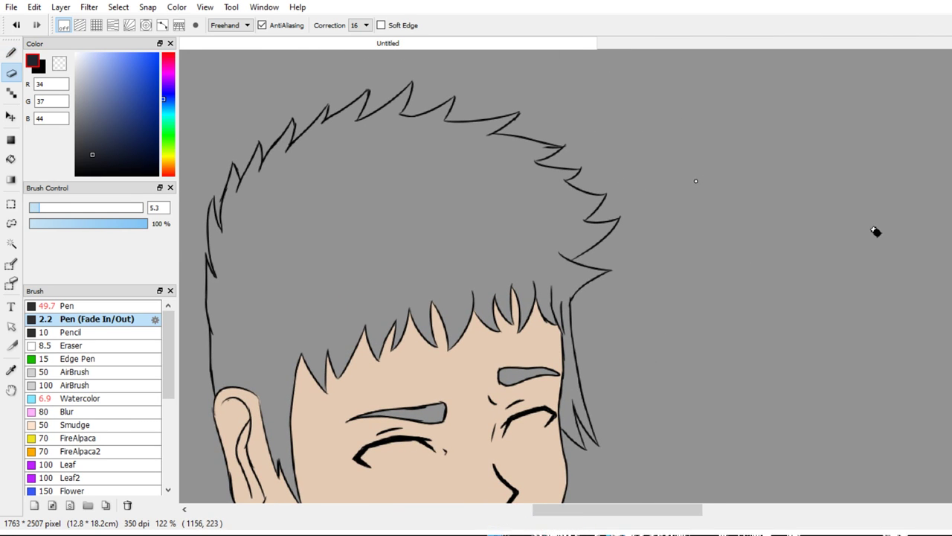
key("g")
left_click(606, 271)
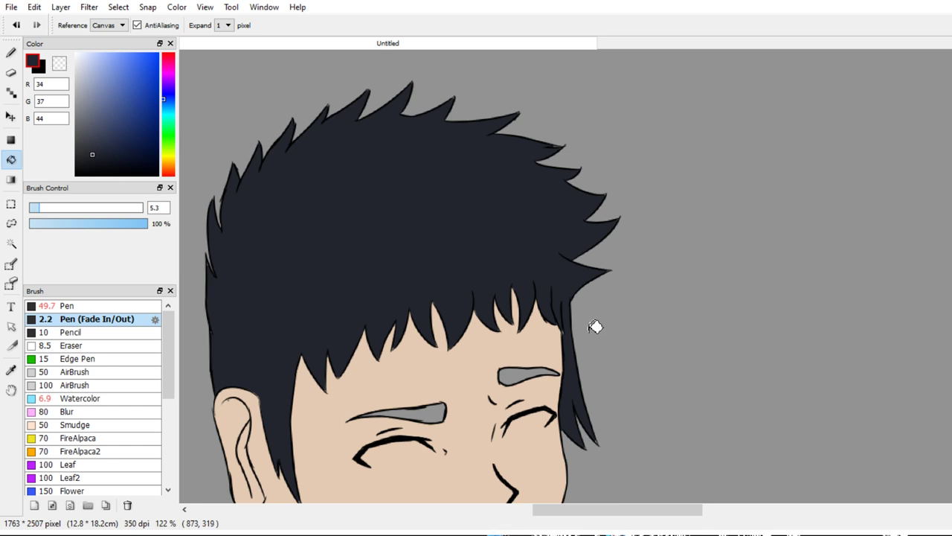
Fill the hair strands below and behind the ear with the dark hair colour and touch up their pointed tips
left_click_drag(577, 362, 644, 185)
left_click_drag(476, 298, 514, 293)
left_click_drag(515, 293, 642, 253)
left_click_drag(482, 444, 536, 365)
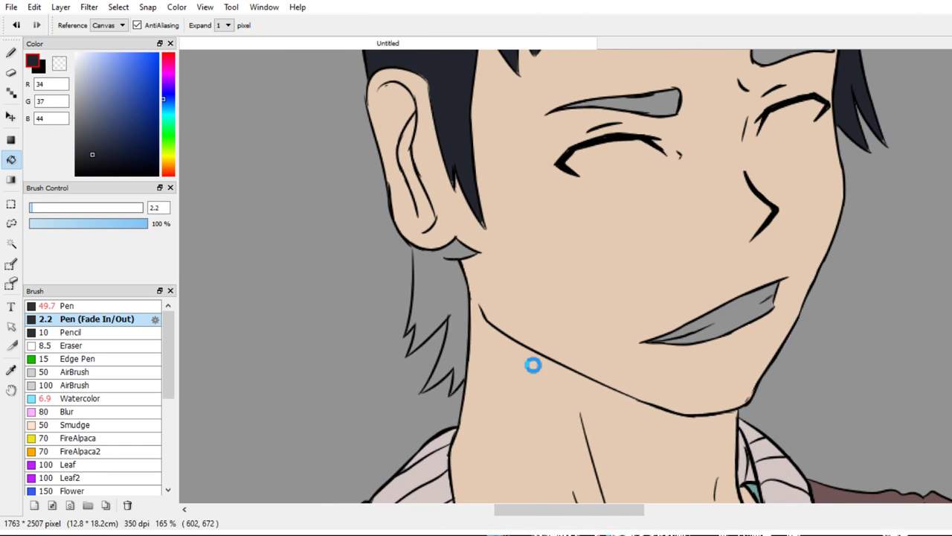
key("b")
scroll(516, 446, "up", 4)
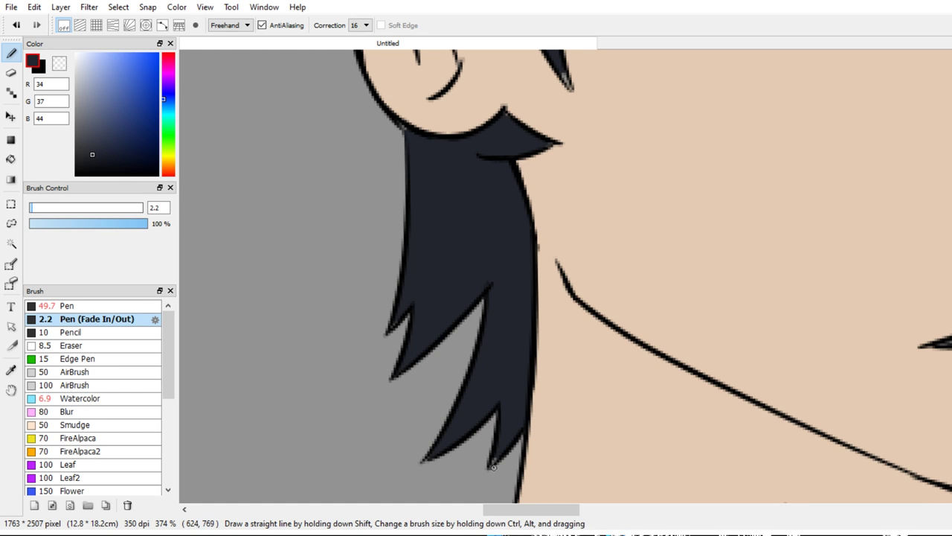
Touch up the unfilled tips of the sideburn and the loose strands beside the face with the fade pen
scroll(479, 378, "down", 2)
left_click_drag(485, 180, 478, 306)
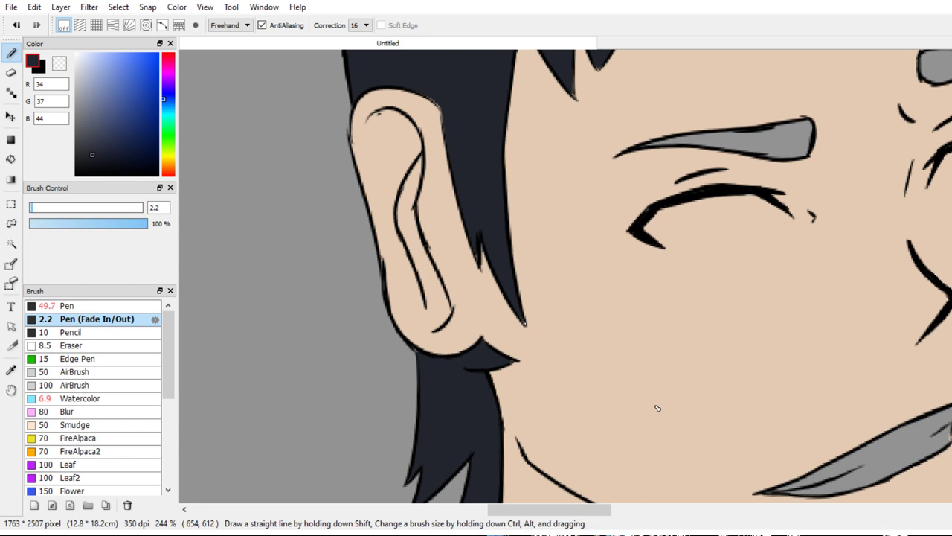
left_click_drag(718, 290, 568, 361)
left_click_drag(796, 318, 609, 395)
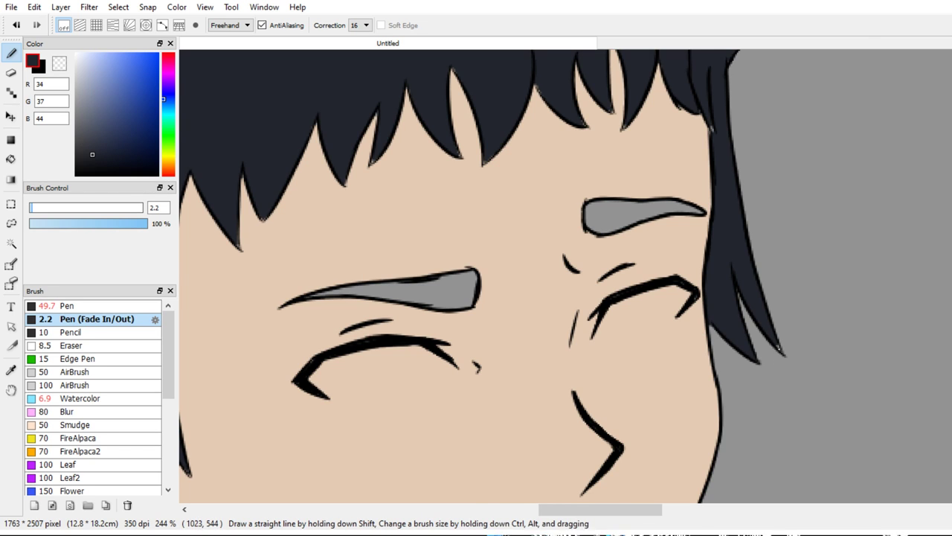
scroll(781, 348, "up", 4)
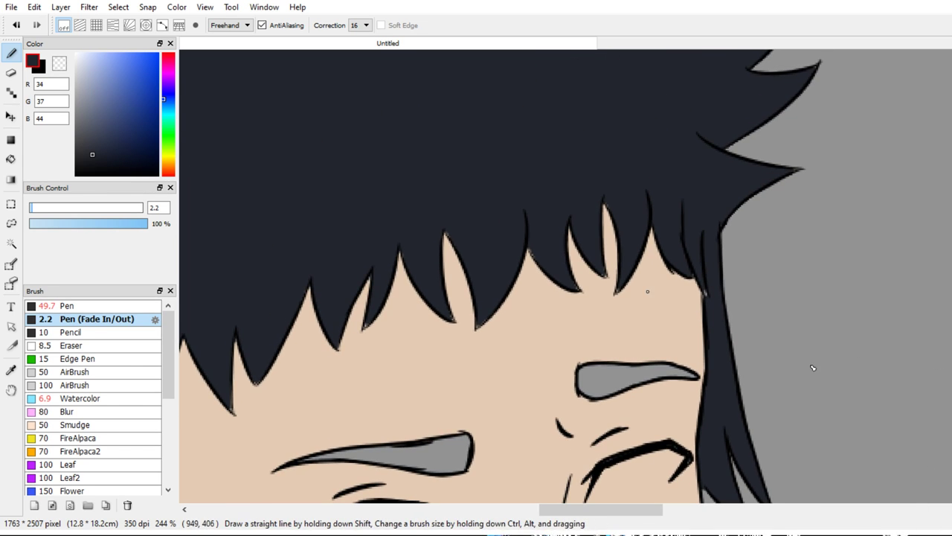
Switch to the plain Pen brush at size 3.6 and paint the dark hair colour into the remaining gaps along the fringe
left_click(91, 305)
key("bracketleft")
key("bracketleft")
key("bracketleft")
key("bracketleft")
key("bracketleft")
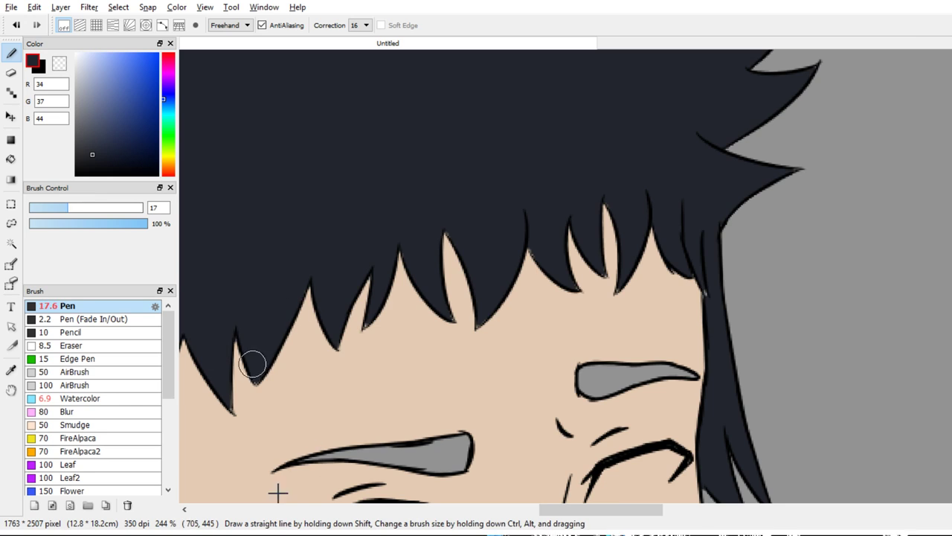
left_click_drag(304, 504, 286, 517)
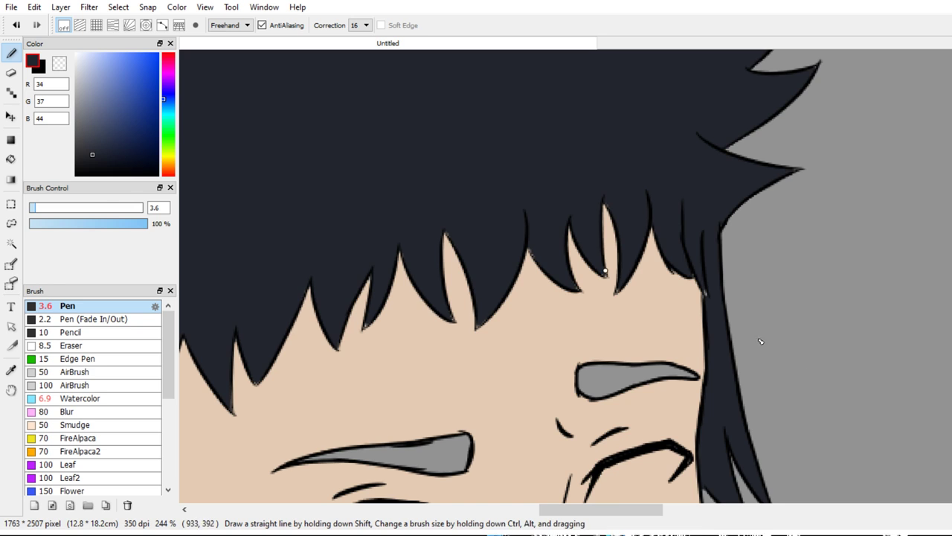
left_click_drag(545, 406, 622, 341)
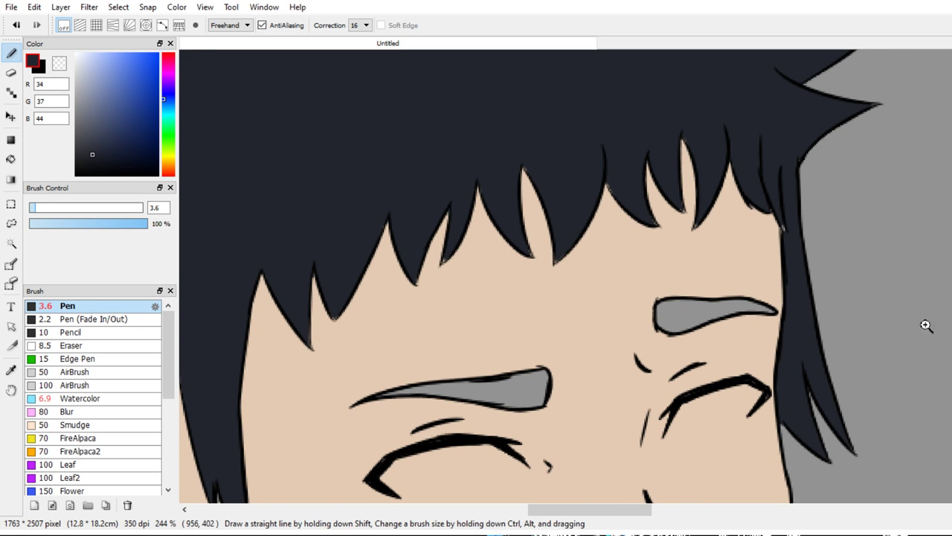
Try recolouring the face and neck skin with the pale grey-pink of the ribbed trim (RGB 213, 199, 198)
scroll(926, 326, "down", 5)
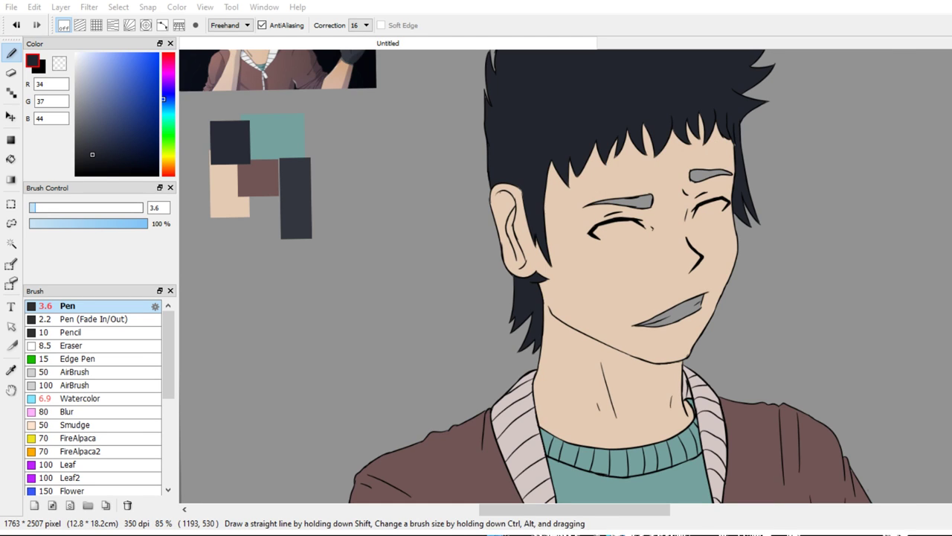
key("e")
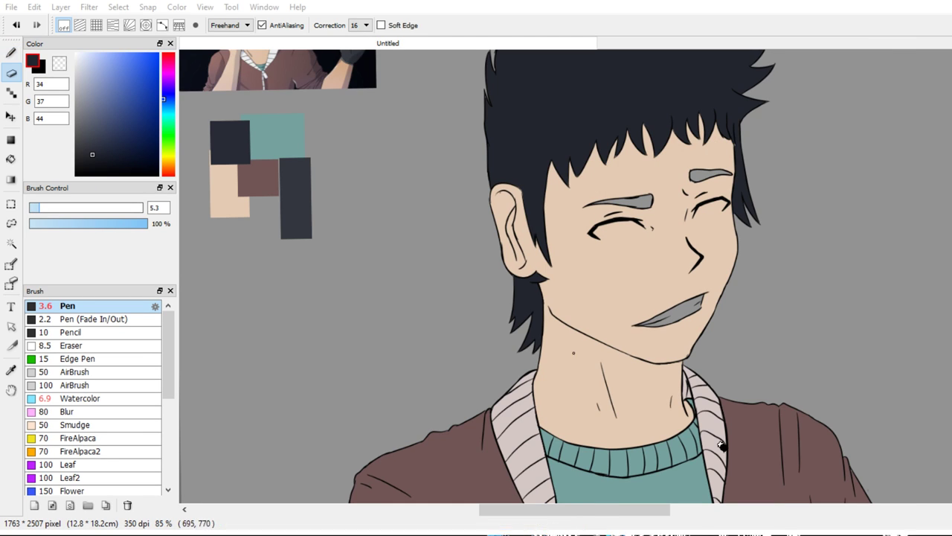
right_click(928, 490)
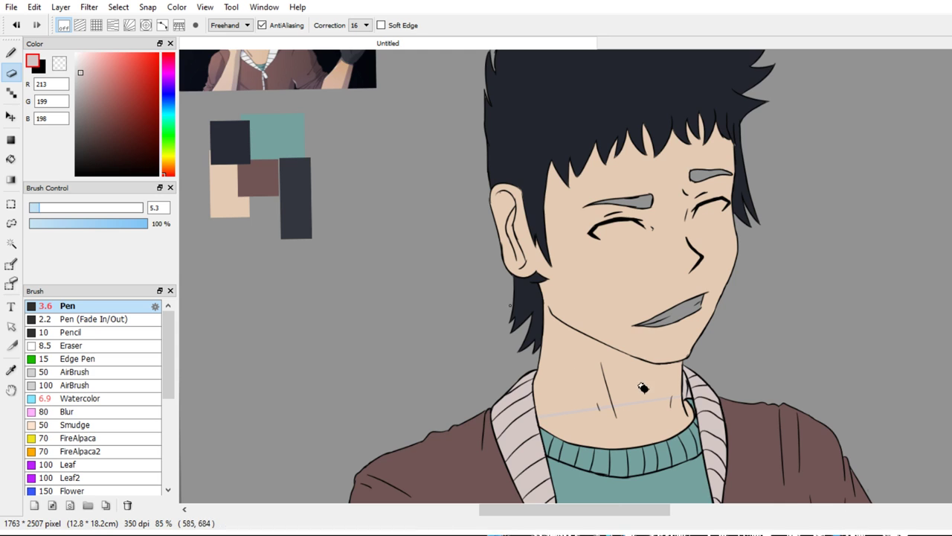
left_click_drag(618, 372, 644, 357)
mouse_move(652, 407)
left_mouse_down()
mouse_move(629, 317)
mouse_move(667, 367)
left_mouse_up()
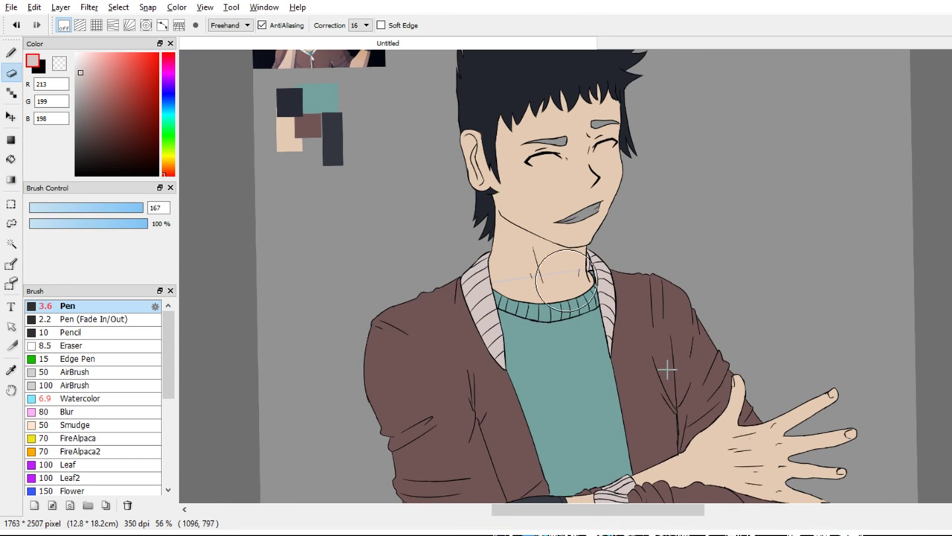
mouse_move(599, 291)
left_mouse_down()
mouse_move(478, 235)
mouse_move(569, 123)
mouse_move(649, 208)
mouse_move(551, 112)
mouse_move(508, 256)
mouse_move(550, 228)
mouse_move(530, 168)
left_mouse_up()
left_click_drag(644, 348, 631, 213)
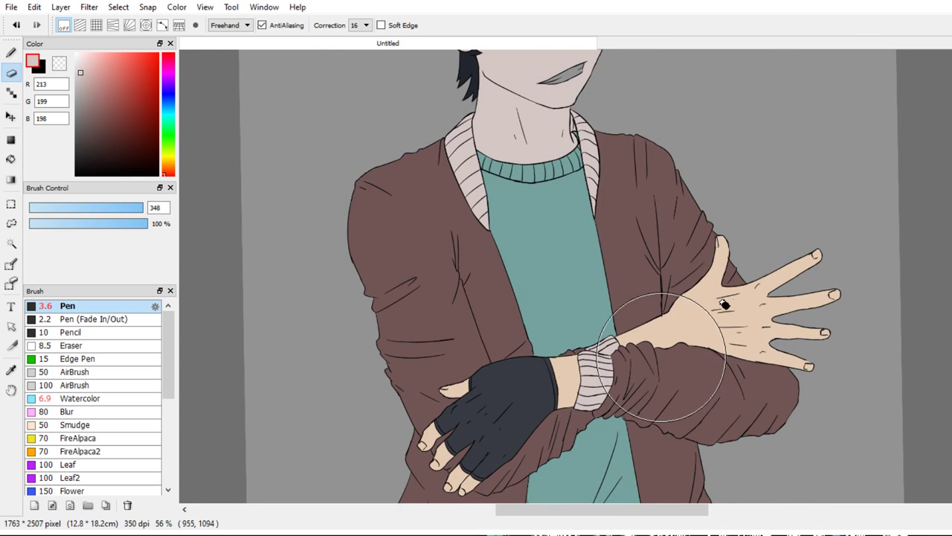
left_click_drag(701, 232, 697, 403)
left_click_drag(700, 328, 665, 349)
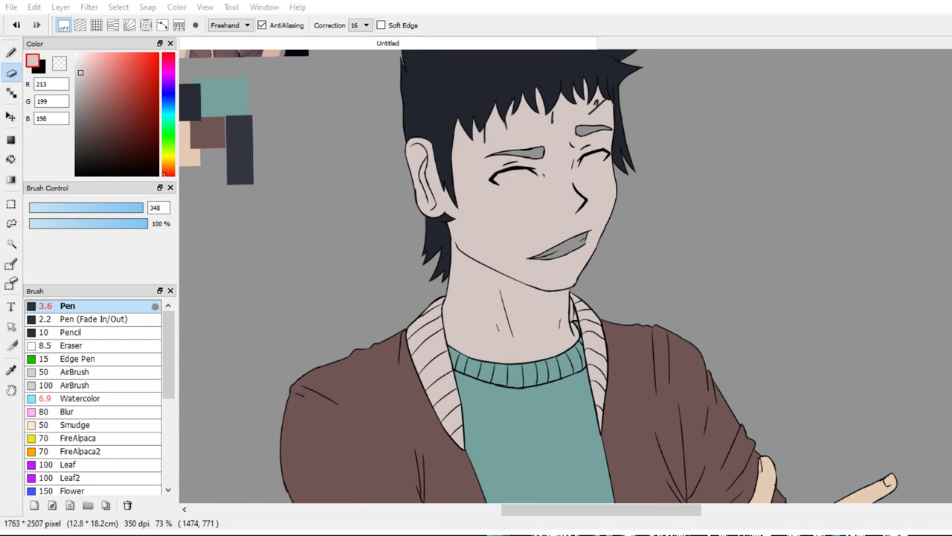
left_click_drag(424, 212, 464, 240)
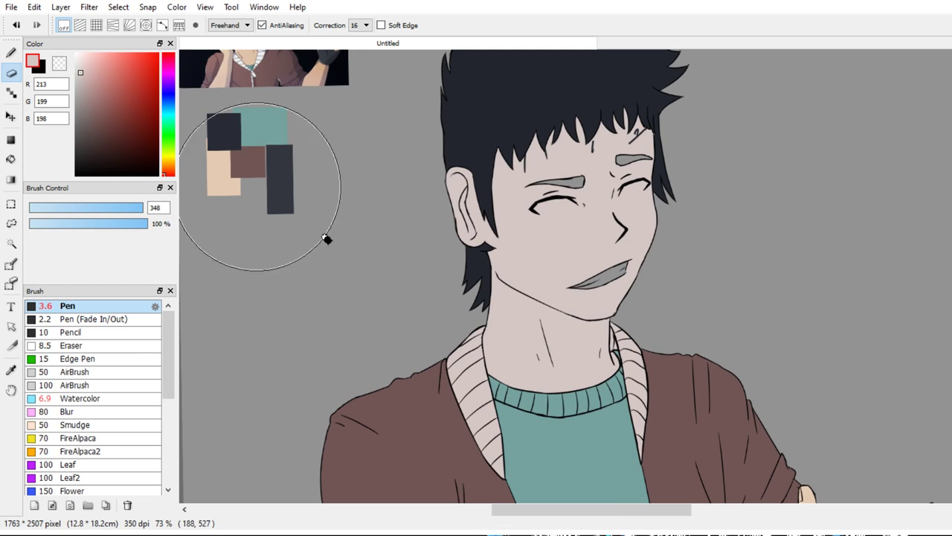
Sample the skin swatch (RGB 228, 202, 179), restore that colour on the face and neck, and clear the dark hair fill
left_click(230, 182, "alt")
key("g")
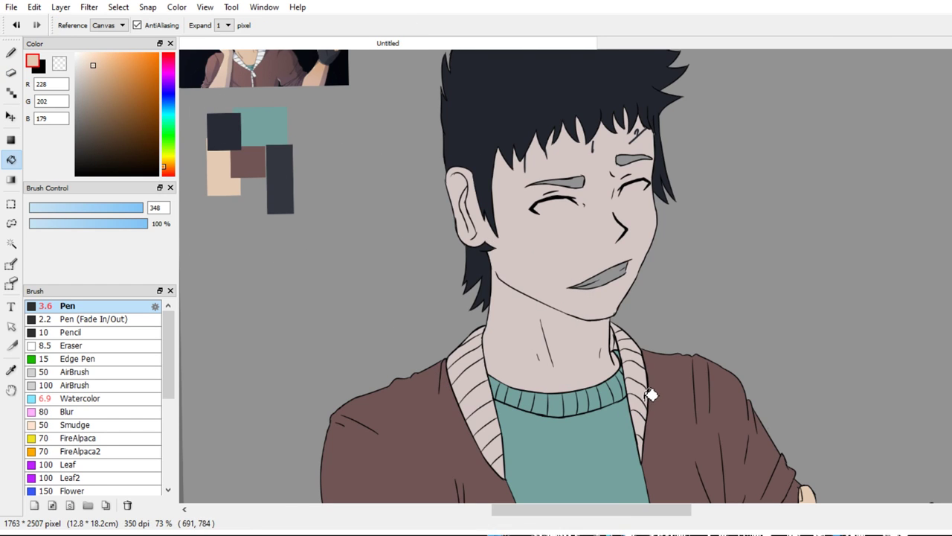
left_click(951, 301)
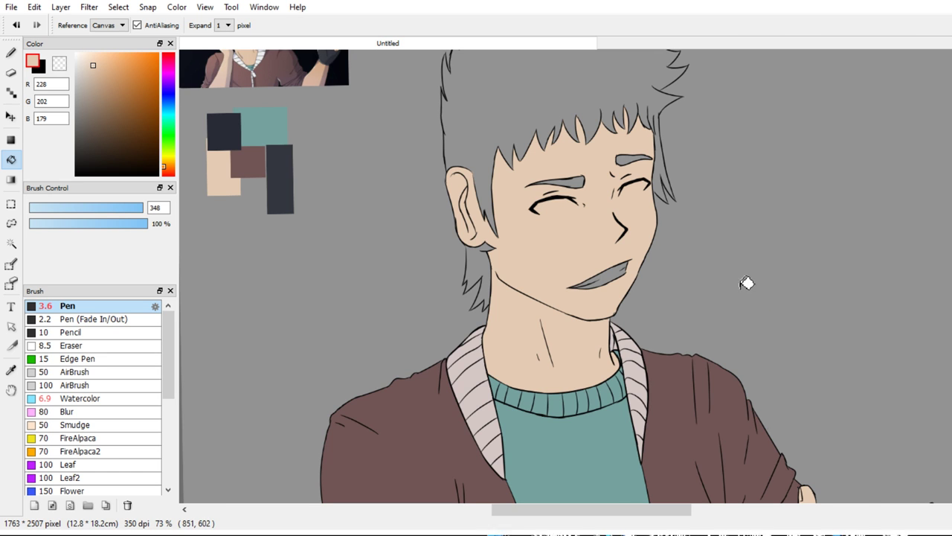
Sample the dark navy hair swatch beside the reference image as the painting colour (RGB 40, 43, 54)
left_click_drag(668, 303, 680, 345)
key("x")
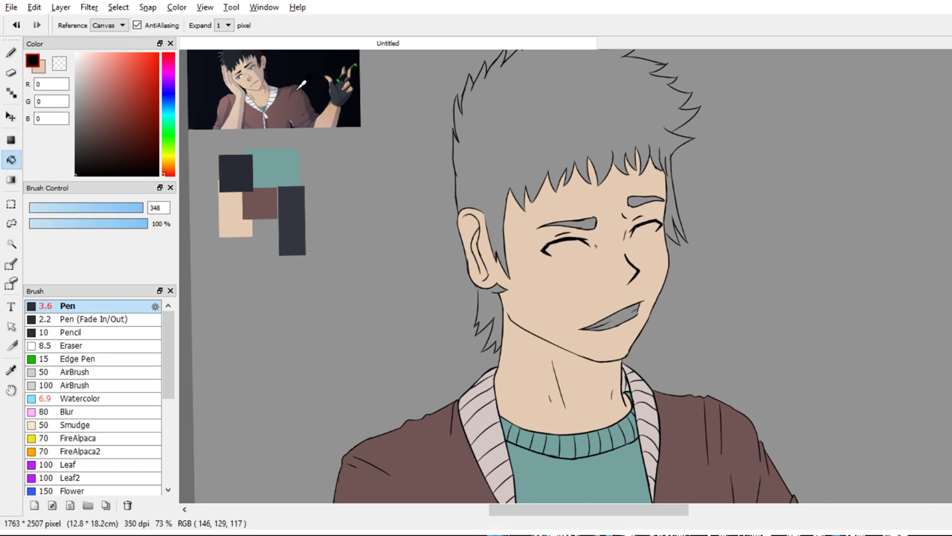
left_click_drag(335, 192, 337, 222)
left_click(300, 138, "alt")
left_click(373, 322, "alt")
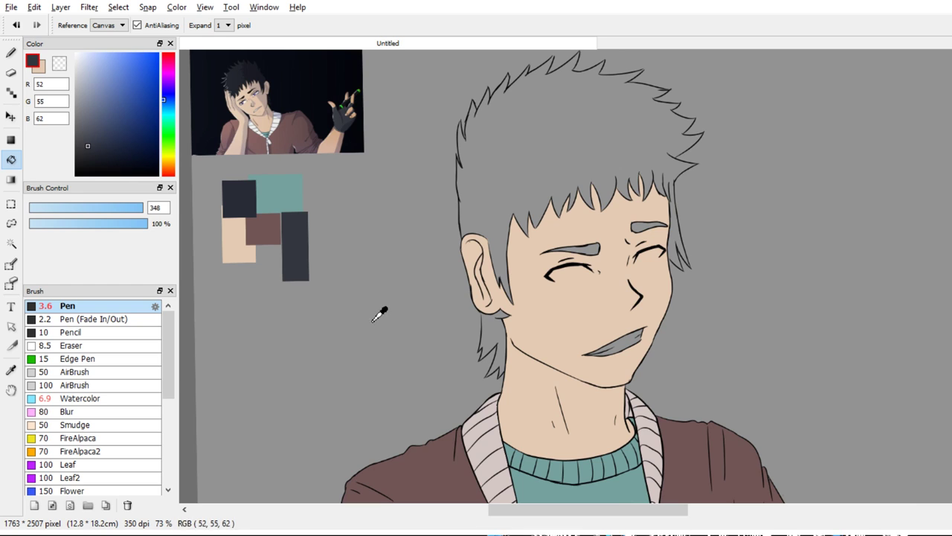
left_click(307, 268, "alt")
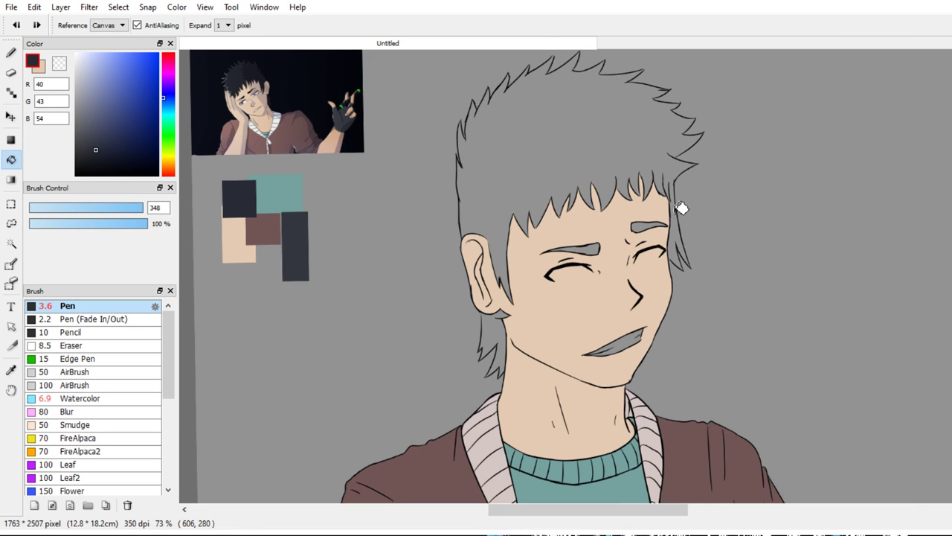
Paint the pointed tips of the loose hair strands beside the eye with the navy Pen at size 3.6
left_click_drag(643, 222, 517, 186)
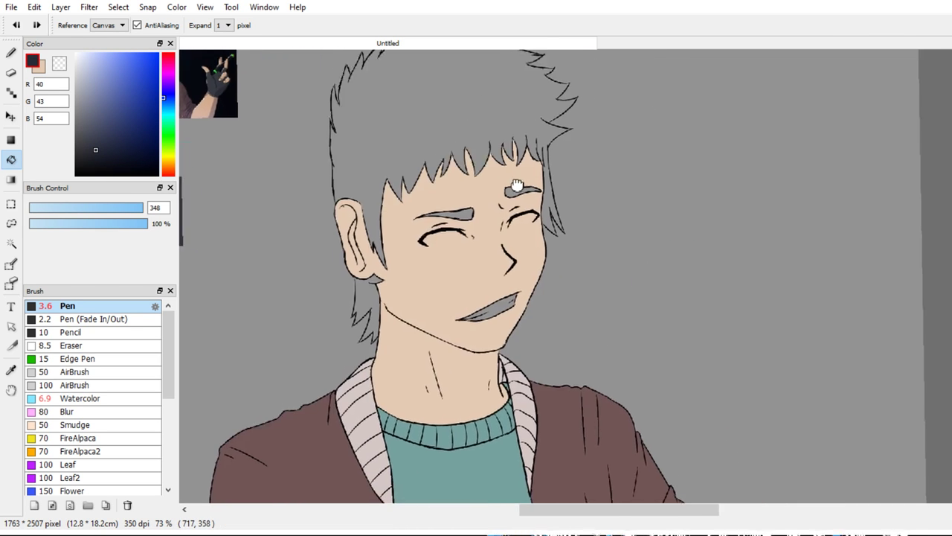
left_click(575, 193, "ctrl")
left_click(651, 287, "ctrl")
key("b")
left_click(778, 394, "ctrl")
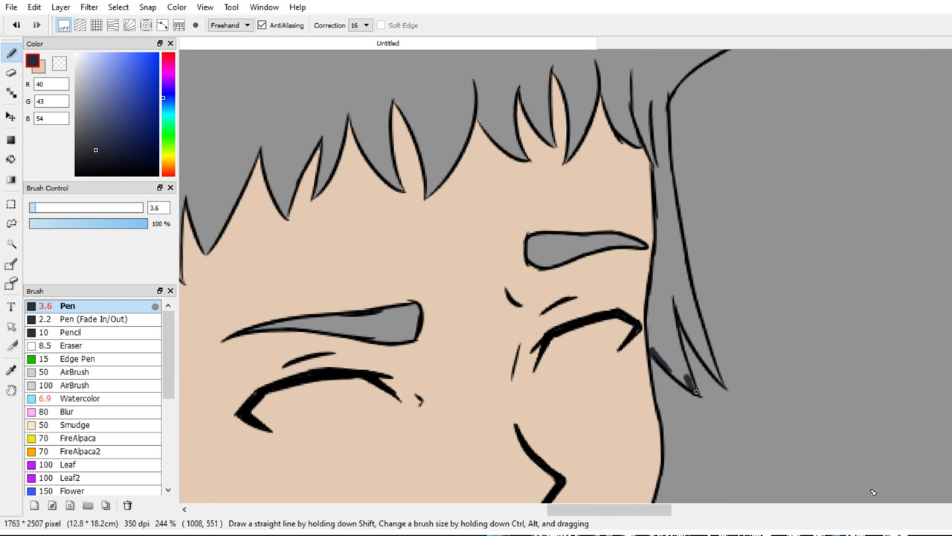
left_click_drag(720, 382, 703, 346)
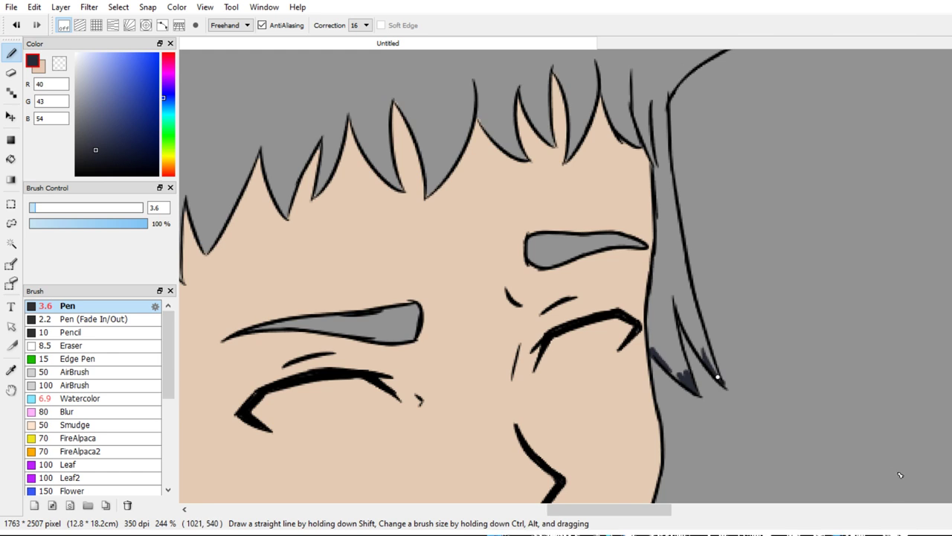
left_click_drag(667, 319, 696, 387)
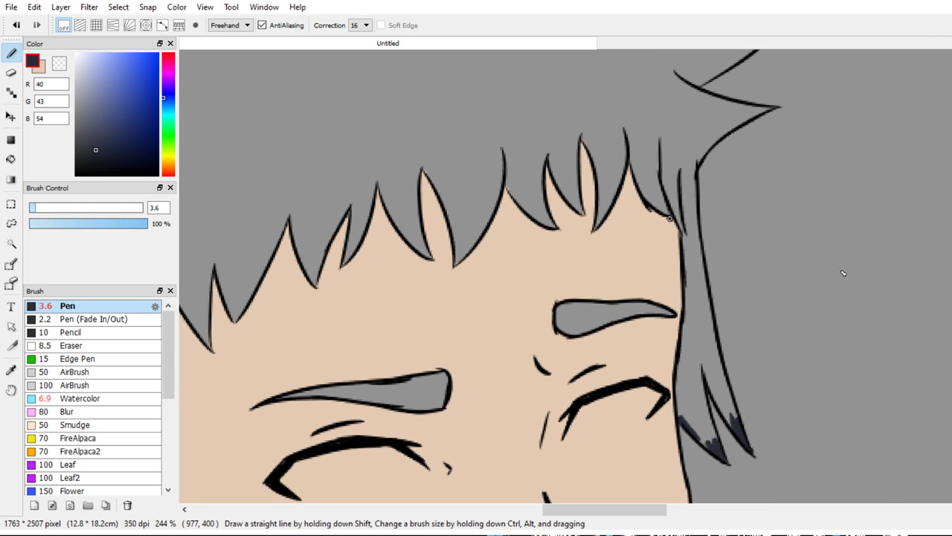
Paint the navy colour into the narrow tips of the hair spikes along the top of the head
scroll(853, 259, "up", 12)
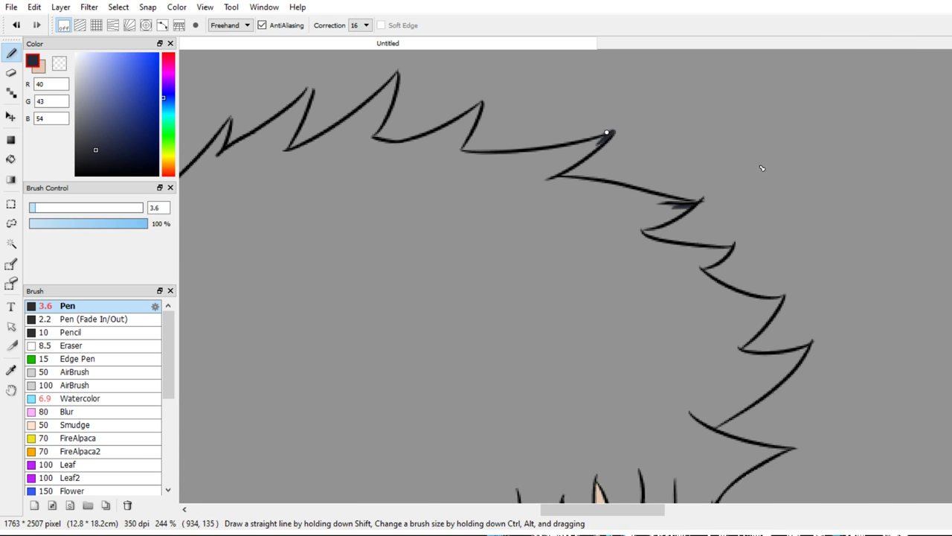
scroll(762, 168, "left", 8)
scroll(704, 211, "up", 2)
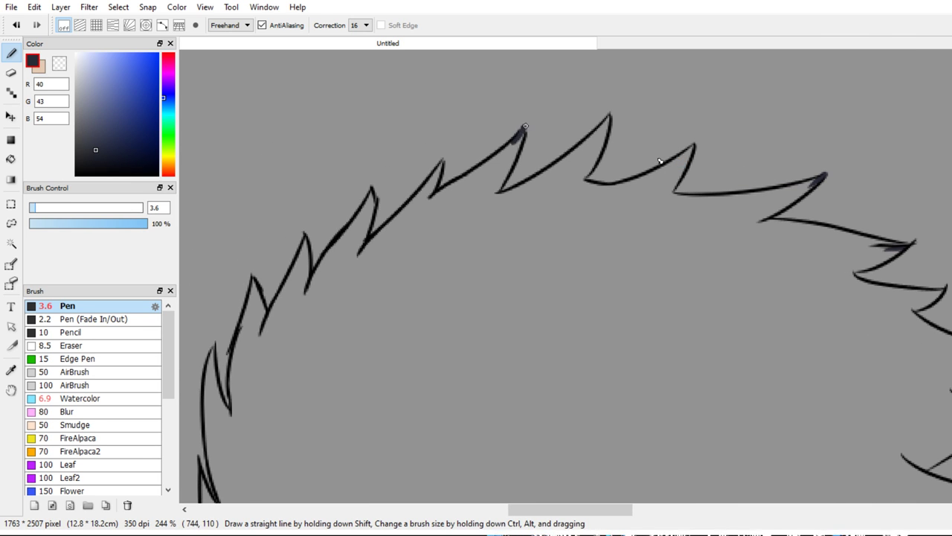
scroll(643, 211, "left", 6)
Paint the two pointed tips of the sideburn in front of the ear navy
scroll(667, 196, "down", 18)
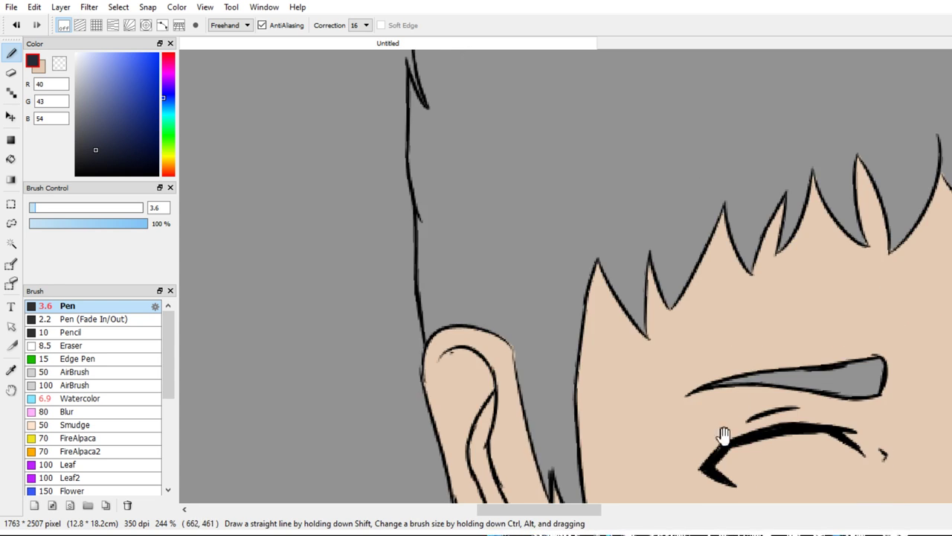
left_click_drag(534, 280, 534, 305)
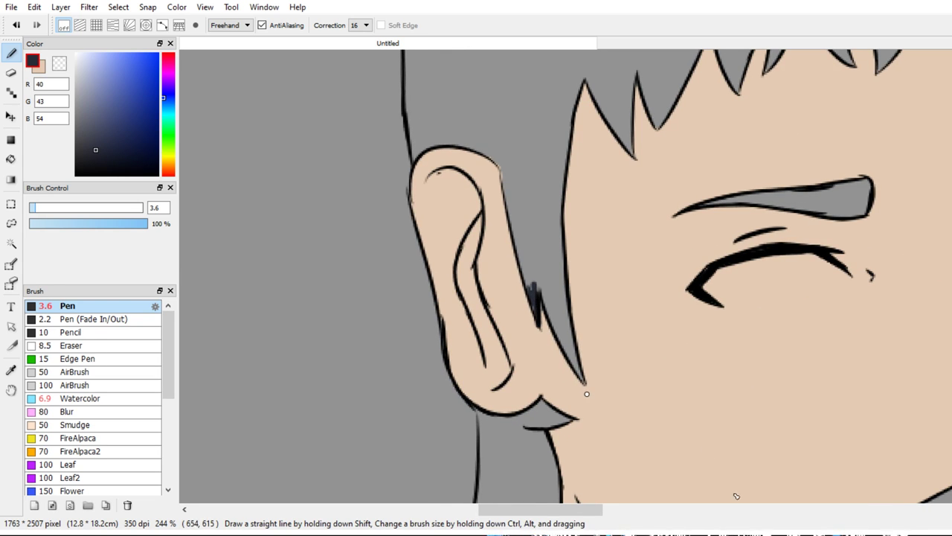
mouse_move(562, 343)
left_mouse_down()
mouse_move(574, 359)
mouse_move(569, 328)
left_mouse_up()
Paint the pointed tips of the fringe across the forehead with the navy hair colour
left_click_drag(551, 148, 522, 179)
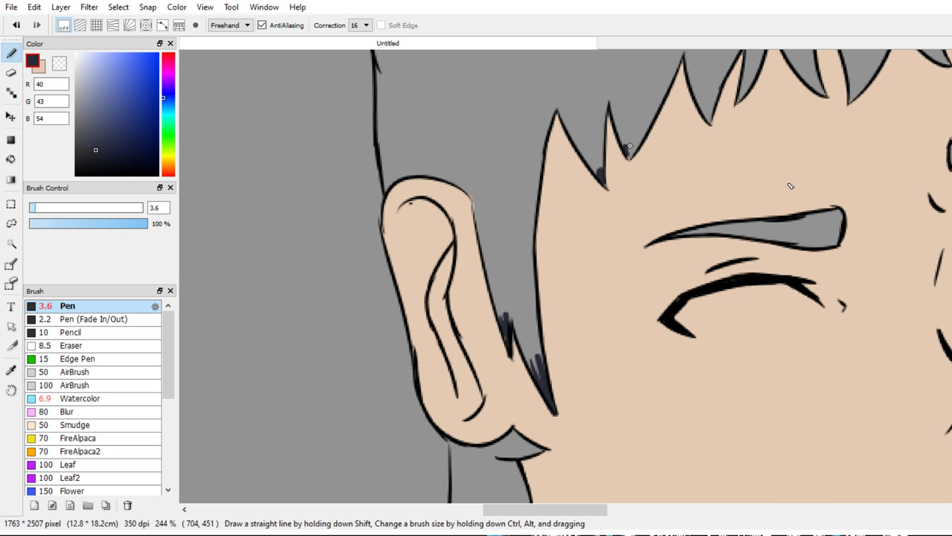
scroll(788, 190, "up", 2)
scroll(812, 213, "right", 2)
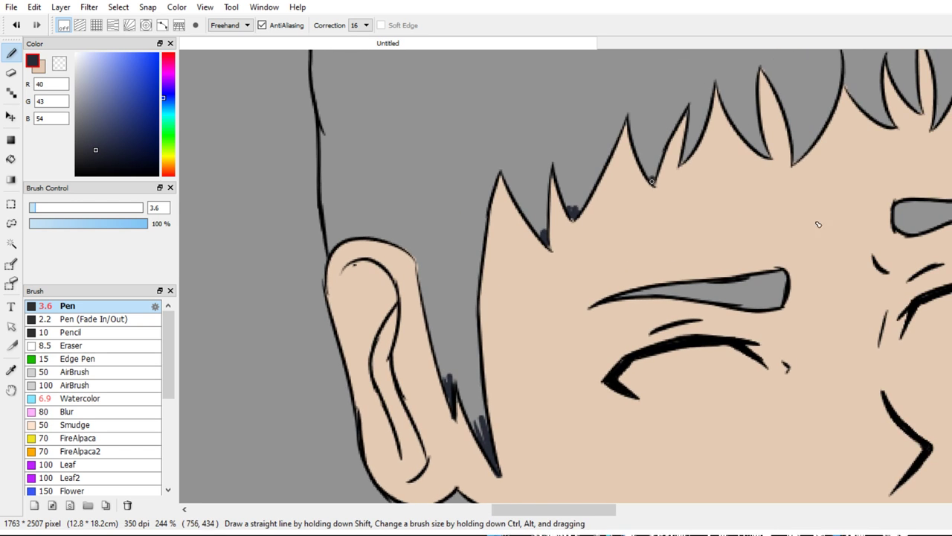
left_click_drag(690, 150, 688, 154)
mouse_move(777, 165)
left_mouse_down()
mouse_move(702, 193)
mouse_move(684, 174)
mouse_move(725, 188)
mouse_move(727, 171)
left_mouse_up()
left_click_drag(900, 208, 878, 209)
scroll(878, 209, "right", 4)
scroll(878, 209, "up", 1)
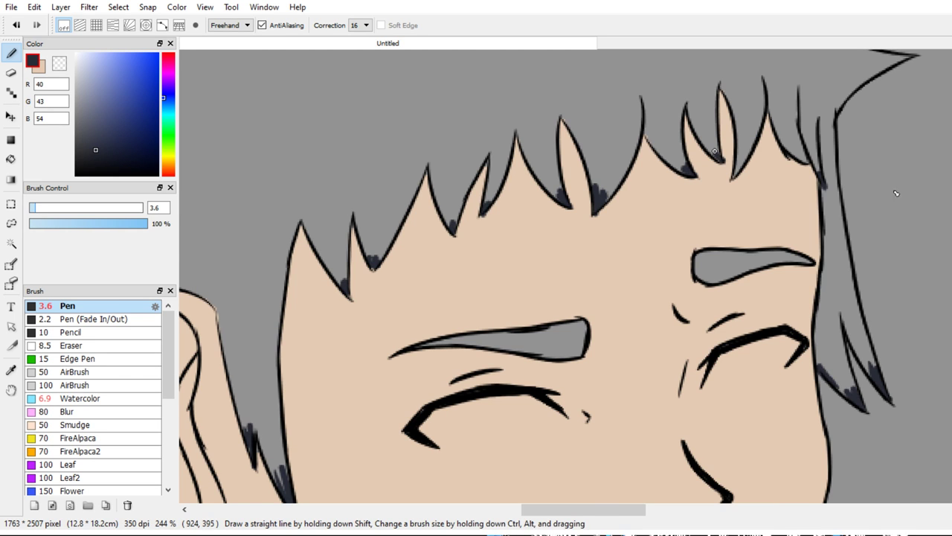
Paint the pointed tips of the hair strands at the nape below the ear navy
scroll(889, 199, "down", 4)
scroll(889, 200, "left", 2)
scroll(885, 203, "down", 8)
scroll(886, 203, "left", 6)
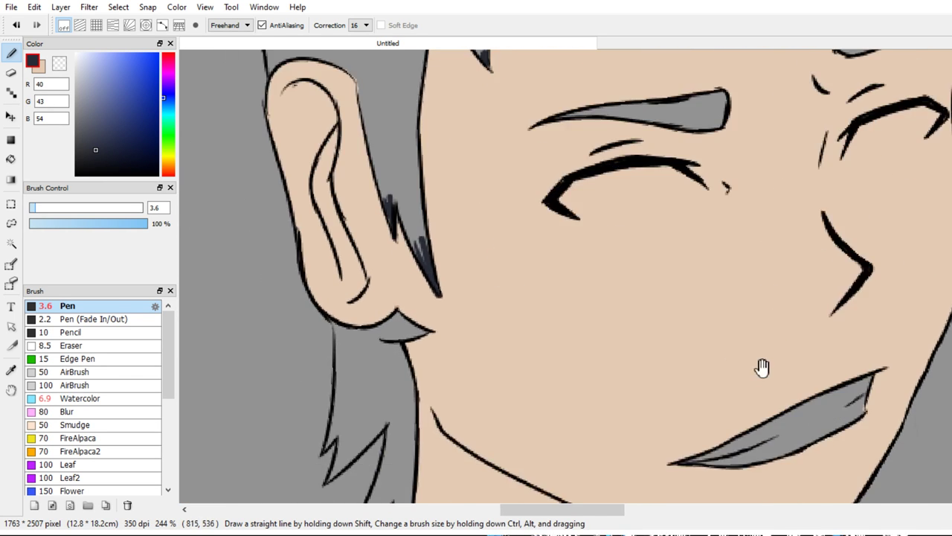
mouse_move(392, 376)
left_mouse_down()
mouse_move(401, 327)
mouse_move(394, 333)
mouse_move(421, 398)
mouse_move(416, 429)
mouse_move(468, 415)
left_mouse_up()
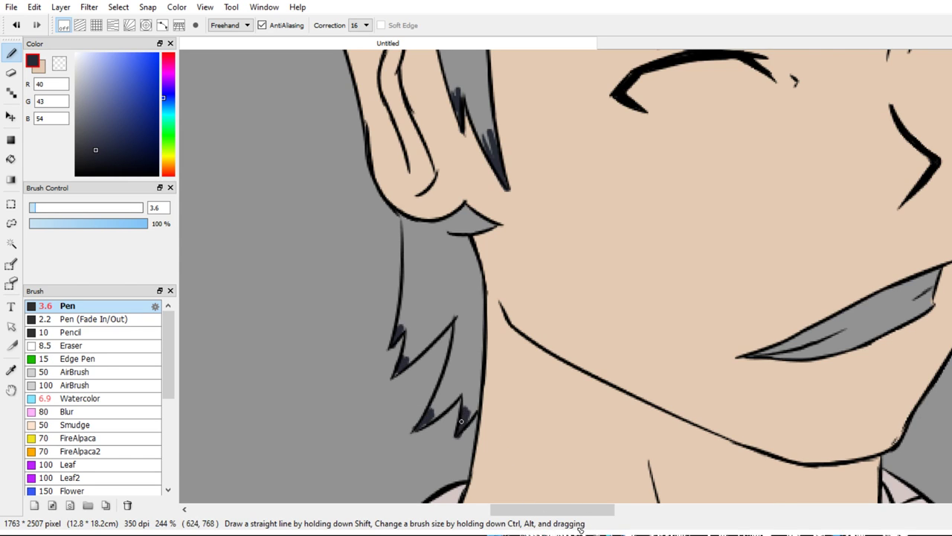
Bucket-fill the nape strands, the small tuft under the ear and the main hair shape with navy (RGB 40, 43, 54)
key("g")
left_click(475, 348)
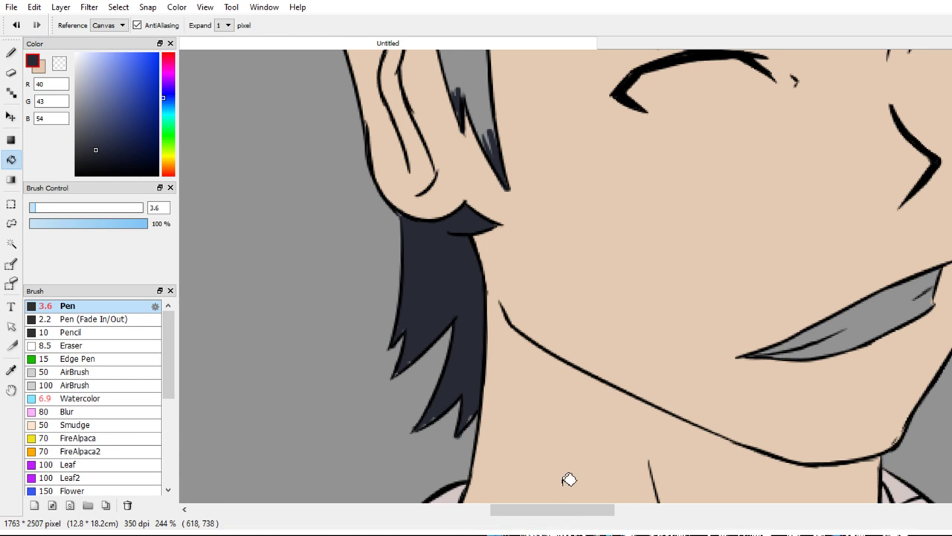
left_click(564, 485)
scroll(563, 484, "down", 3)
left_click(580, 247)
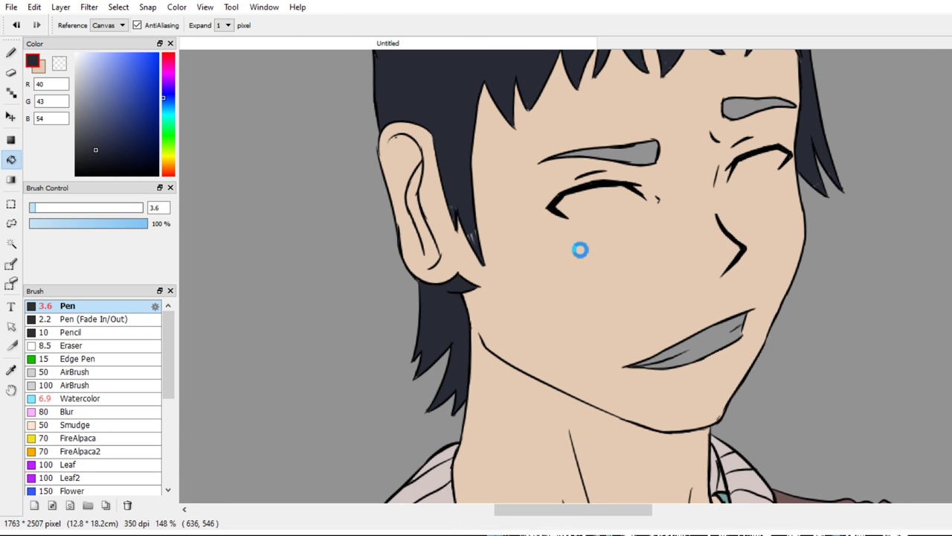
Bucket-fill both eyebrows with the navy hair colour, try a pen touch-up on an eyebrow's thin tip and undo it
key("space")
left_click_drag(602, 272, 513, 373)
key("ctrl+space")
left_click_drag(555, 287, 582, 206)
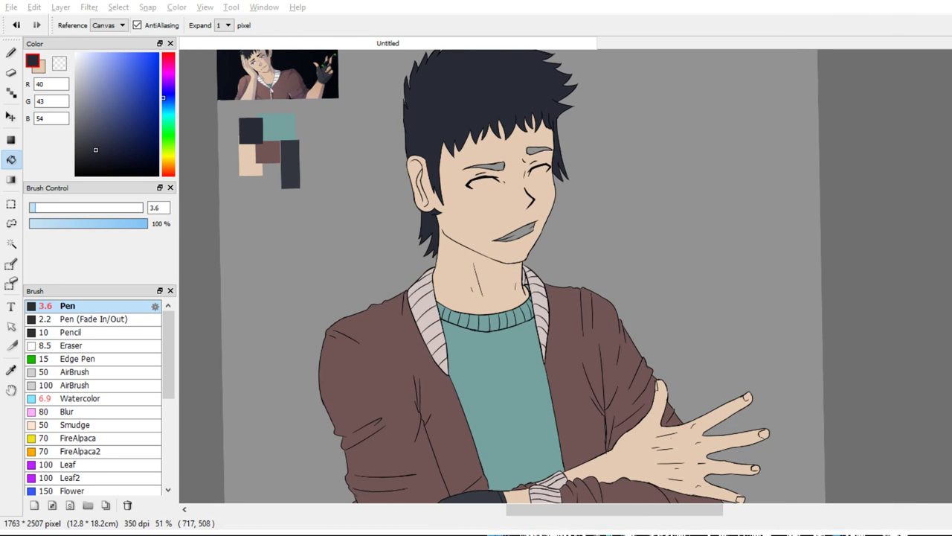
left_click_drag(559, 218, 599, 260)
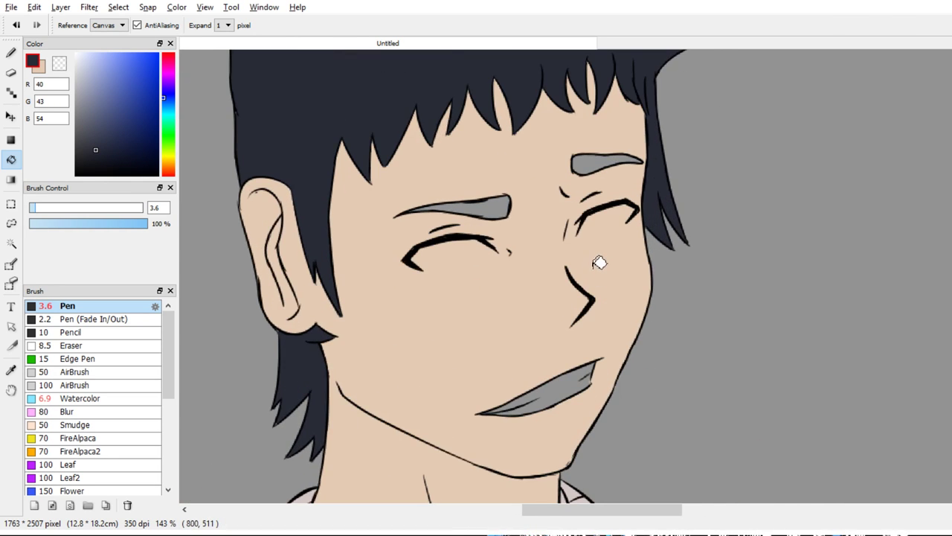
left_click(587, 169)
key("b")
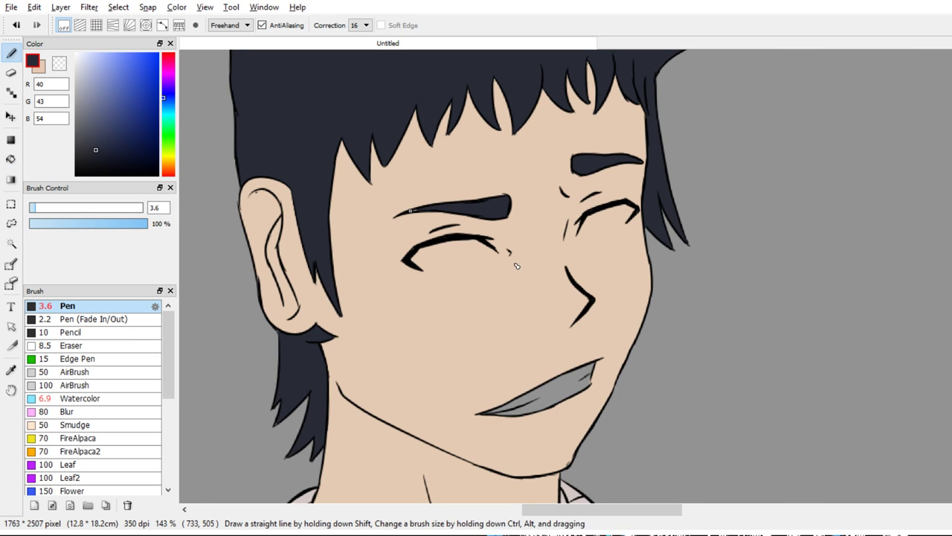
mouse_move(410, 211)
left_mouse_down()
mouse_move(426, 206)
mouse_move(419, 209)
left_mouse_up()
key("ctrl+z")
Bucket-fill the open mouth white, then refill it with light grey (RGB 234, 234, 234)
scroll(647, 253, "down", 6)
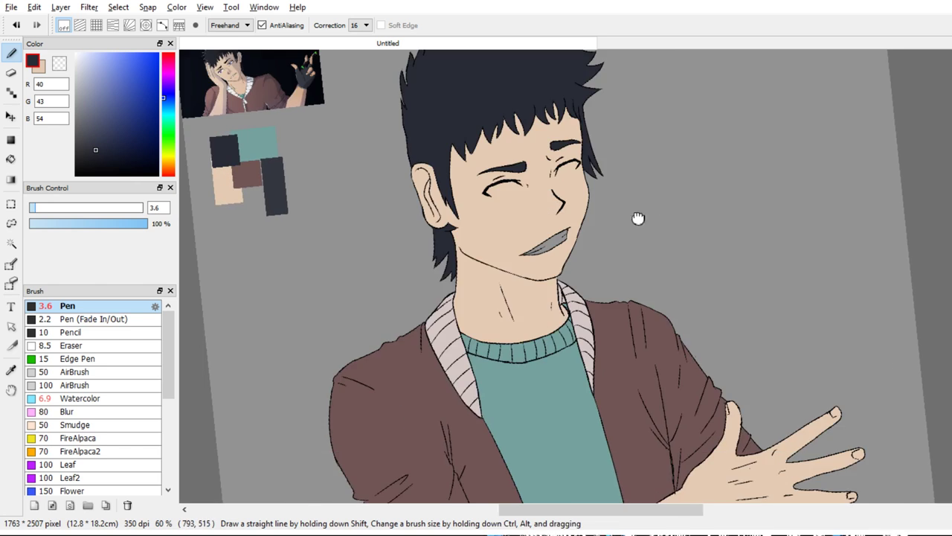
scroll(639, 217, "down", 4)
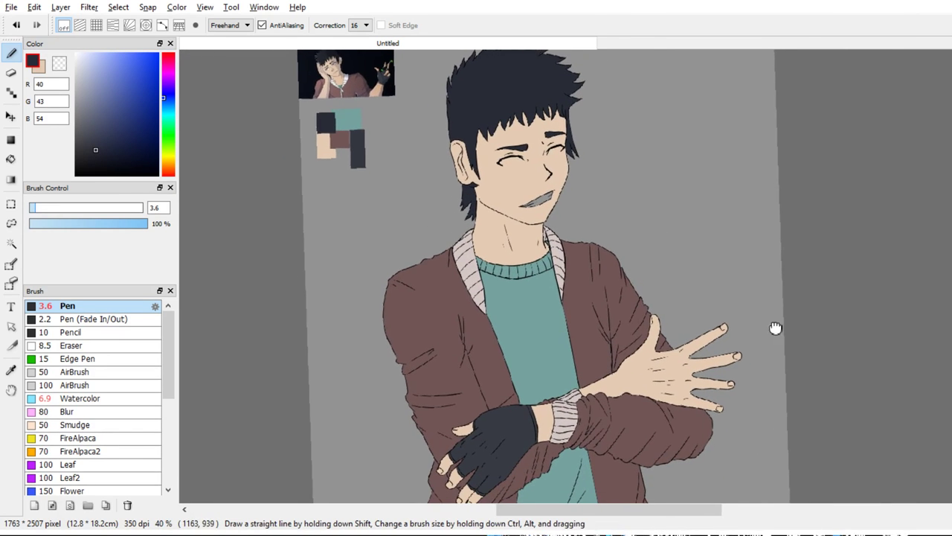
left_click_drag(776, 328, 782, 314)
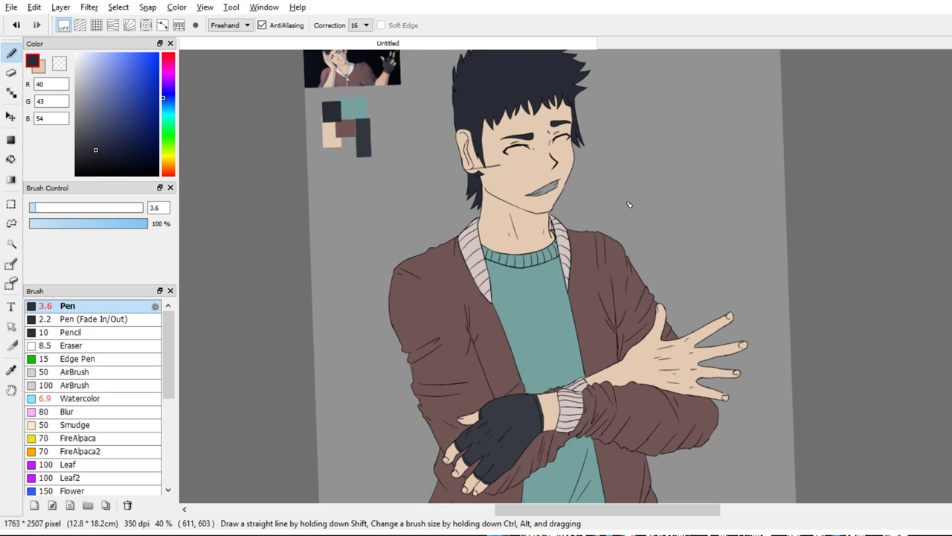
left_click_drag(699, 182, 610, 298)
scroll(608, 297, "up", 1)
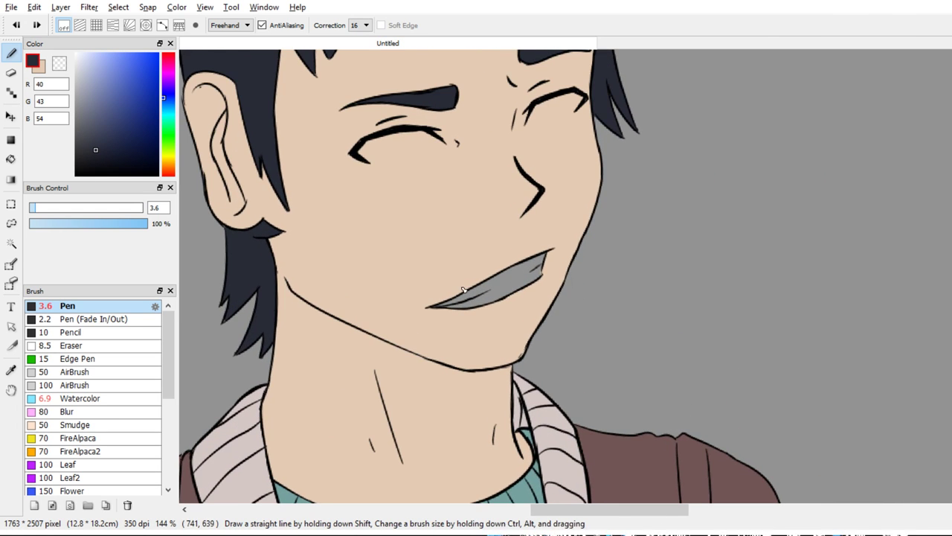
left_click(75, 54)
mouse_move(505, 309)
left_mouse_down()
mouse_move(484, 280)
mouse_move(473, 298)
left_mouse_up()
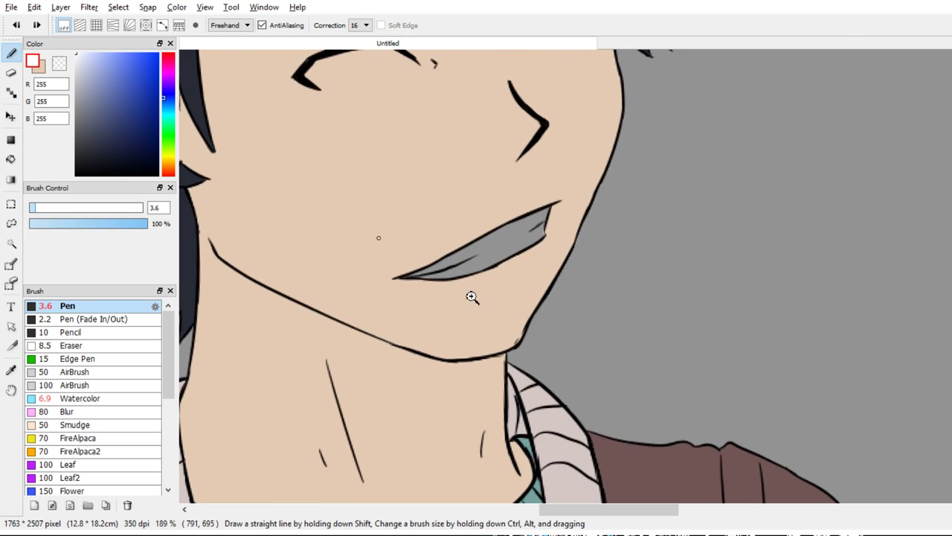
key("g")
left_click(494, 245)
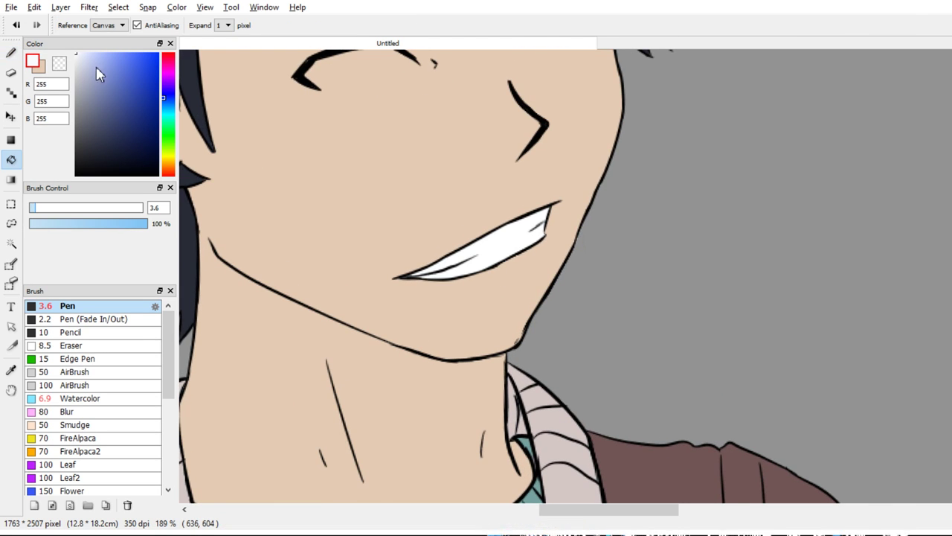
left_click(75, 62)
left_click(494, 247)
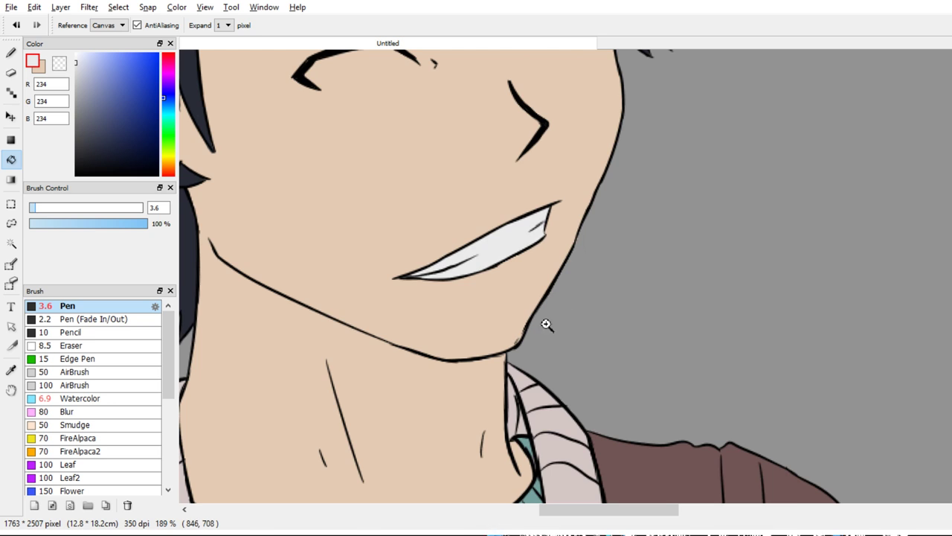
Outline the lower edge of the eye nearest the ear in off-white (RGB 240, 240, 240) and bucket-fill its interior
mouse_move(548, 325)
left_mouse_down()
mouse_move(584, 207)
mouse_move(533, 299)
mouse_move(558, 343)
mouse_move(320, 159)
left_mouse_up()
mouse_move(320, 160)
left_mouse_down()
mouse_move(372, 200)
mouse_move(268, 269)
mouse_move(336, 279)
mouse_move(376, 272)
mouse_move(363, 276)
mouse_move(455, 216)
left_mouse_up()
left_click(76, 59)
key("b")
key("g")
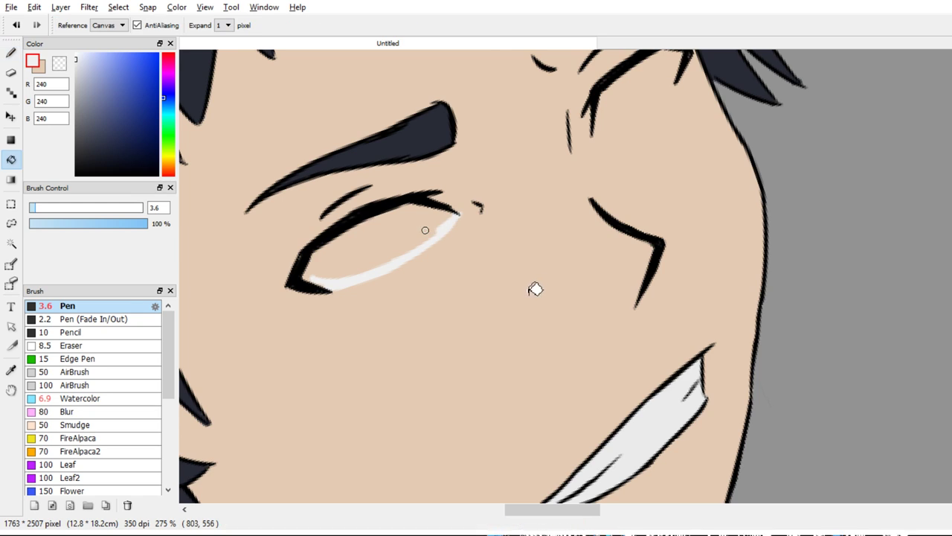
left_click(424, 229)
Try erasing at the inner corner of the filled eye, undo it, and reduce the eraser size to 4.6
key("e")
left_click(467, 216)
key("ctrl+z")
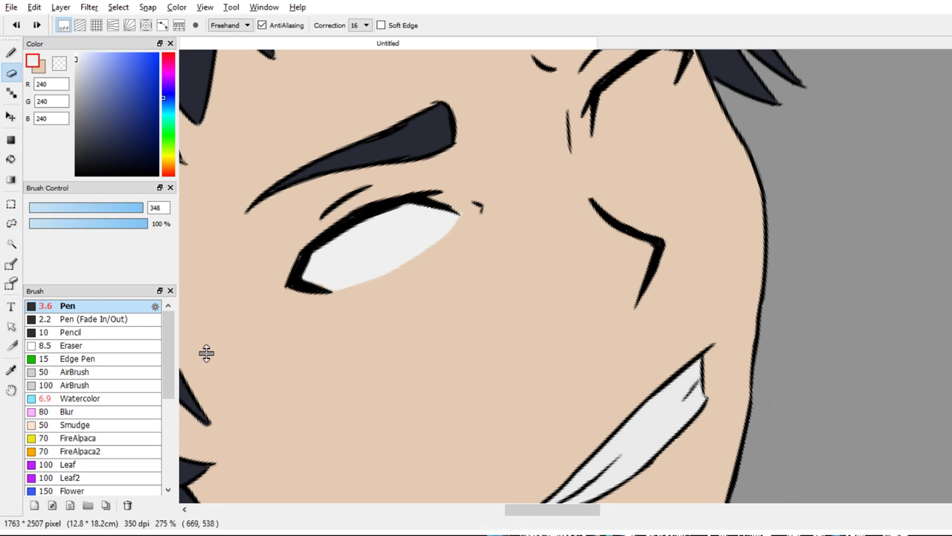
key("bracketleft")
key("bracketleft")
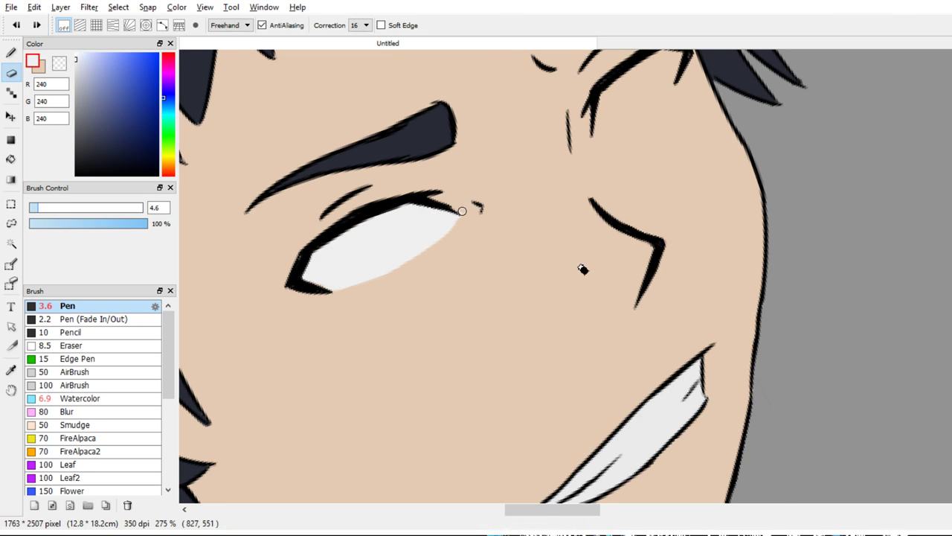
left_click_drag(468, 213, 387, 268)
Outline the lower edge of the far eye with the off-white pen and bucket-fill the eye
key("b")
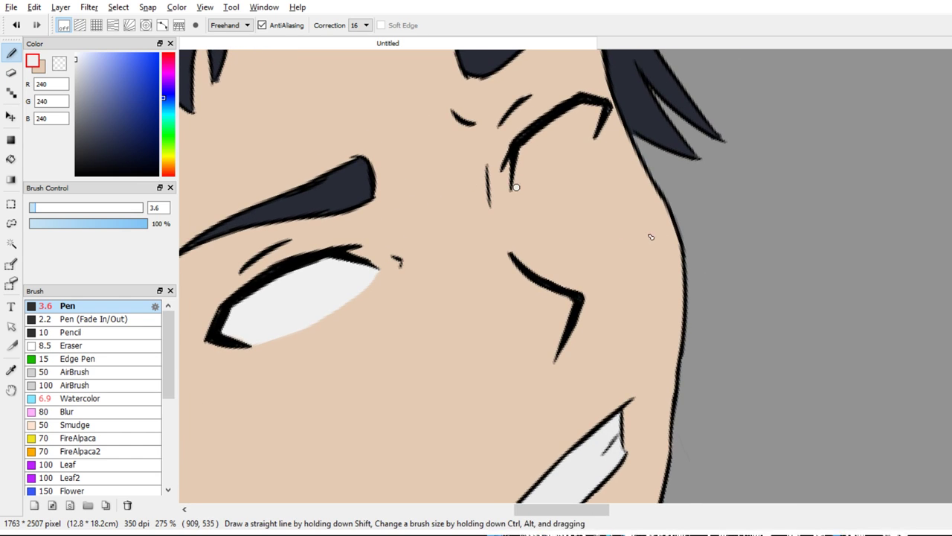
left_click_drag(512, 190, 604, 136)
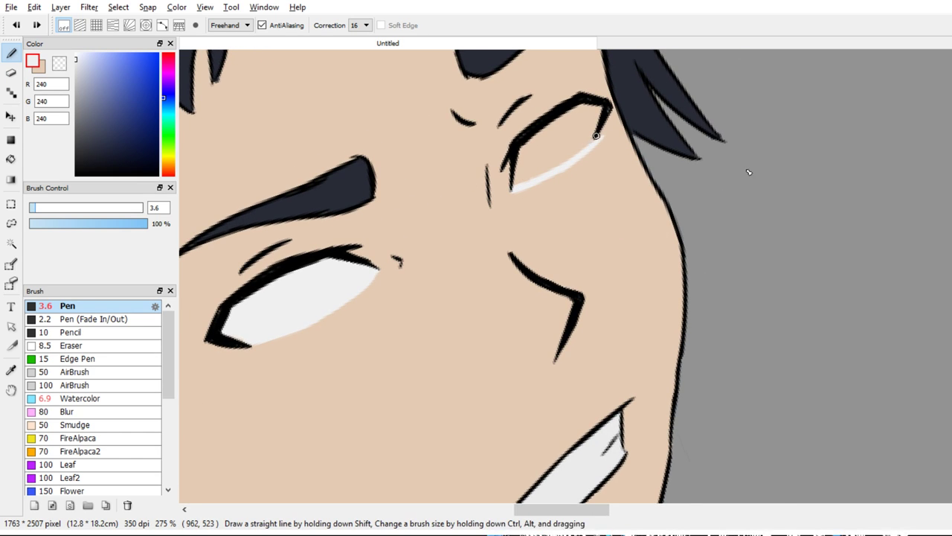
key("g")
left_click(570, 142)
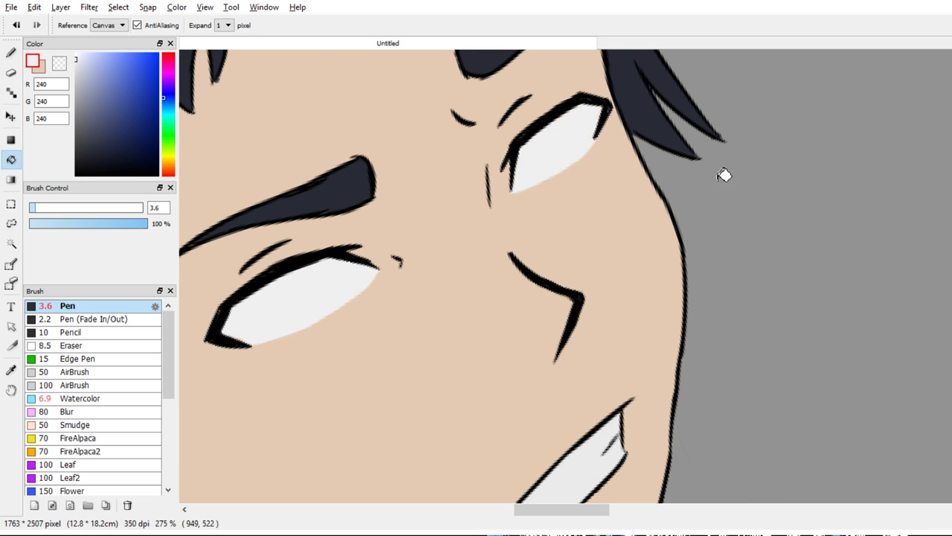
Paste the anime portrait as a colour reference in the canvas corner beside the head and move the palette swatches below it
left_click_drag(558, 172, 563, 84)
left_click_drag(558, 139, 570, 114)
left_click_drag(714, 141, 718, 204)
left_click_drag(625, 187, 687, 208)
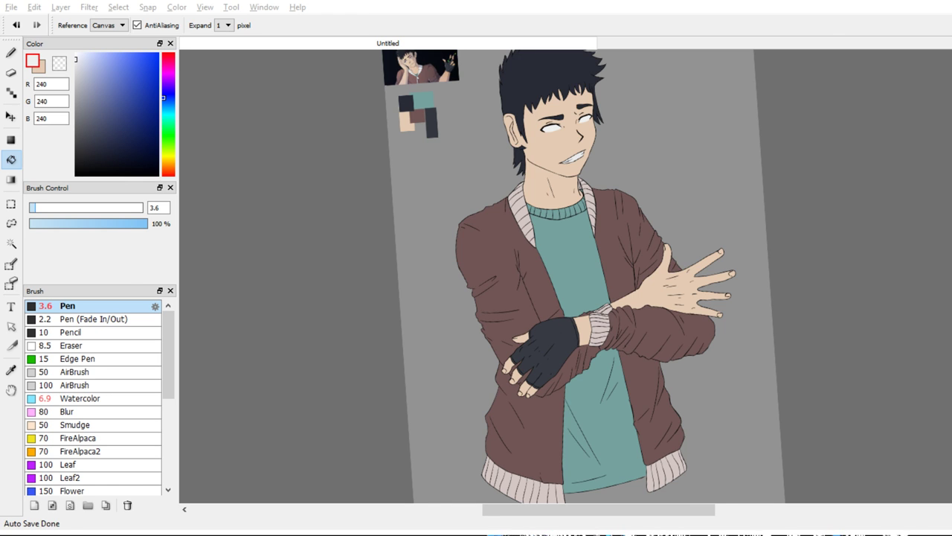
key("alt+Tab")
key("ctrl+v")
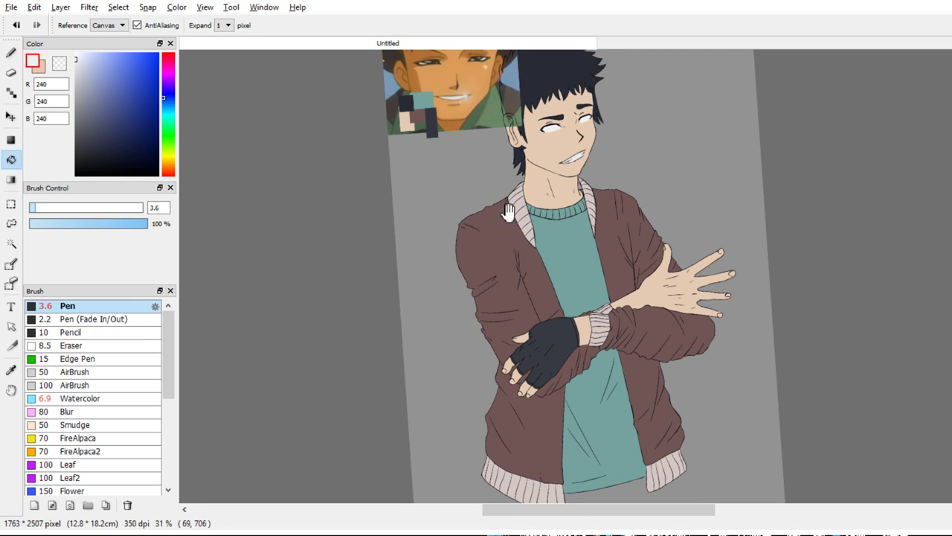
left_click_drag(509, 214, 491, 333)
left_click_drag(536, 320, 627, 276)
key("v")
left_click_drag(525, 272, 499, 251)
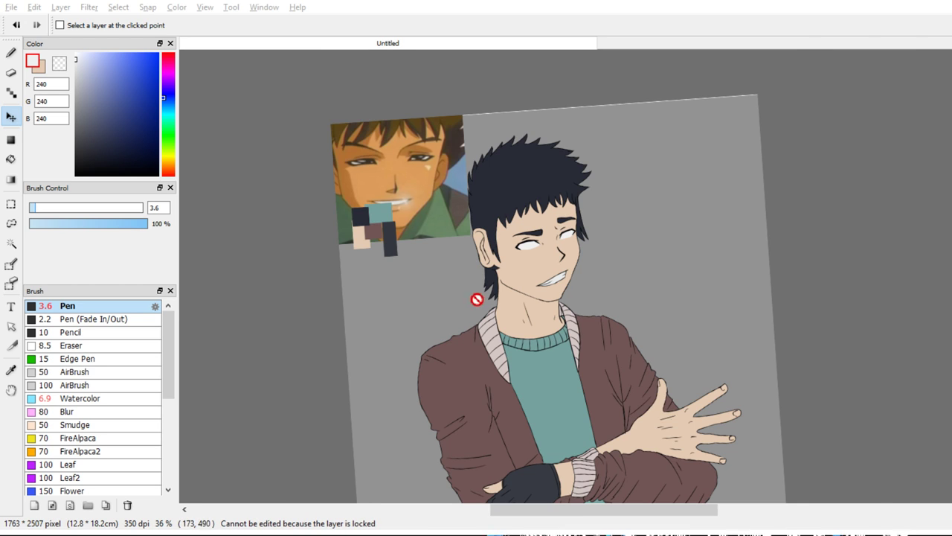
left_click_drag(453, 322, 446, 366)
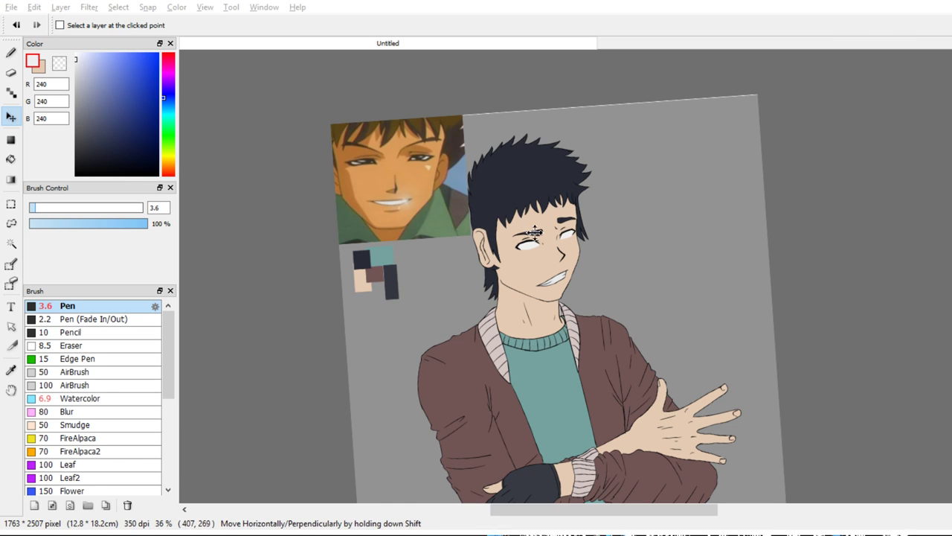
Sample the portrait's tan skin (RGB 222, 159, 92) and recolour all the character's skin with a rectangle drawn over the whole canvas
key("b")
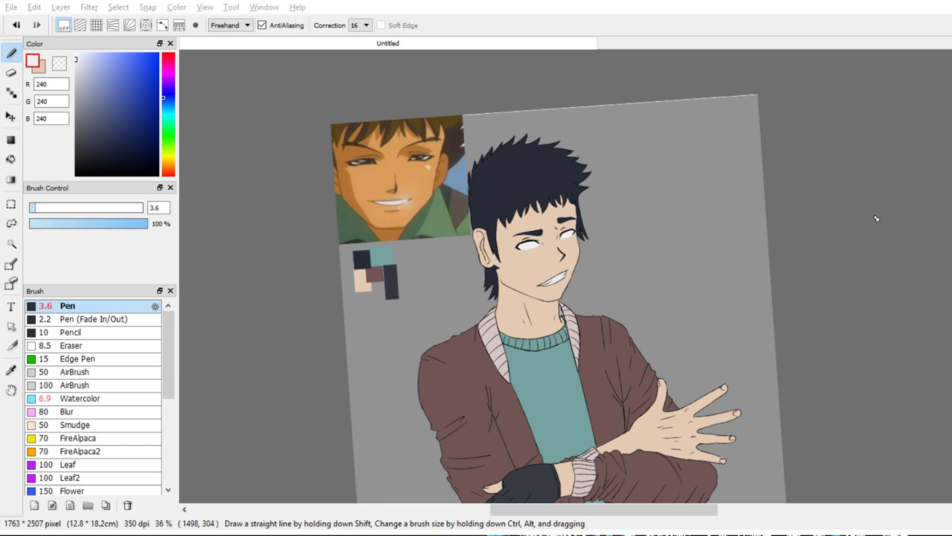
right_click(508, 207)
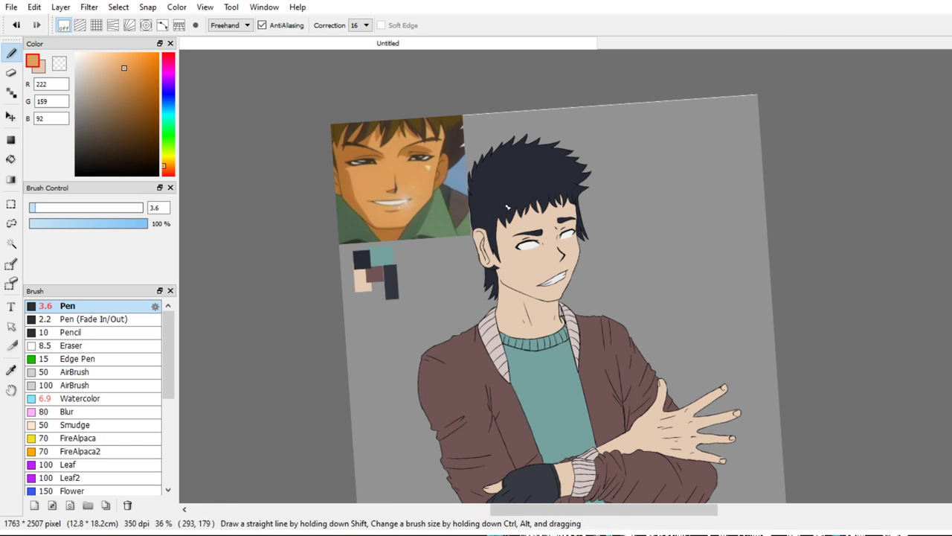
scroll(508, 207, "down", 2)
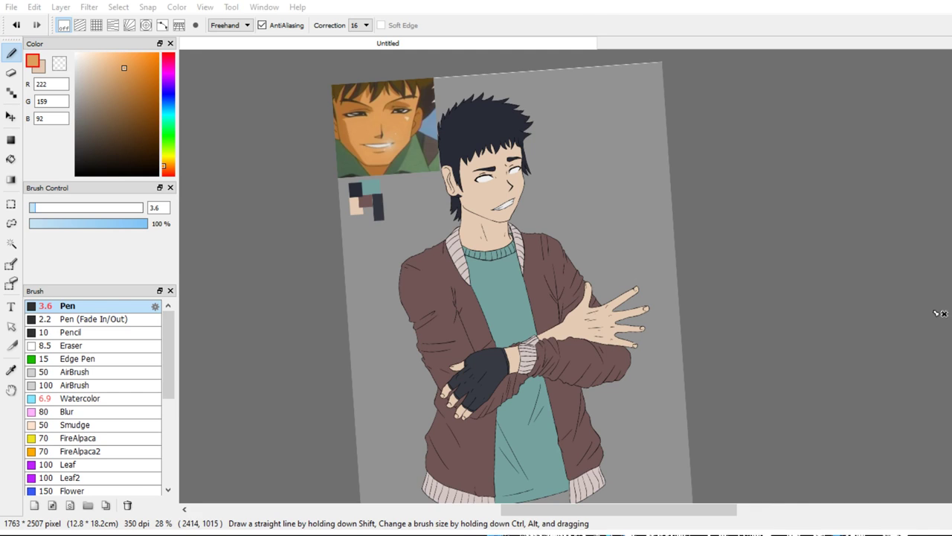
key("u")
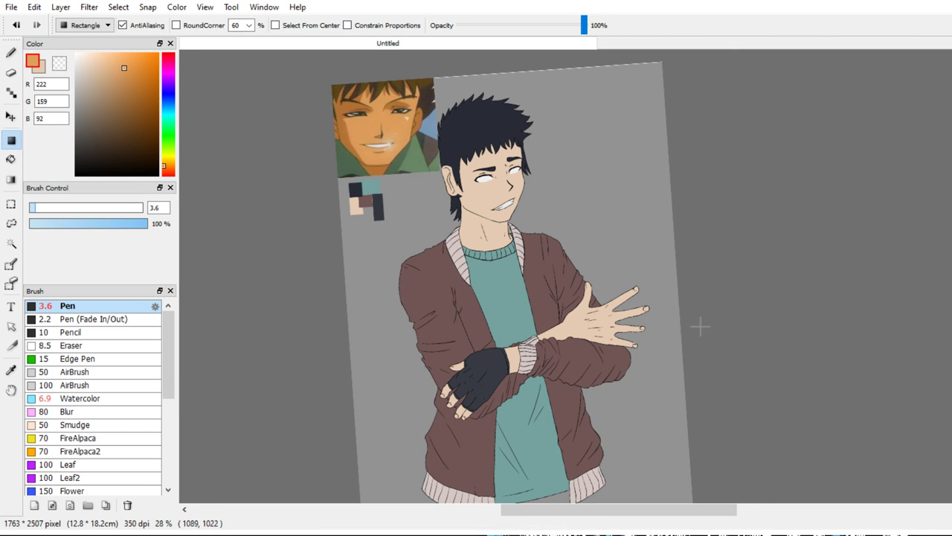
left_click_drag(700, 326, 719, 288)
left_click_drag(672, 334, 668, 364)
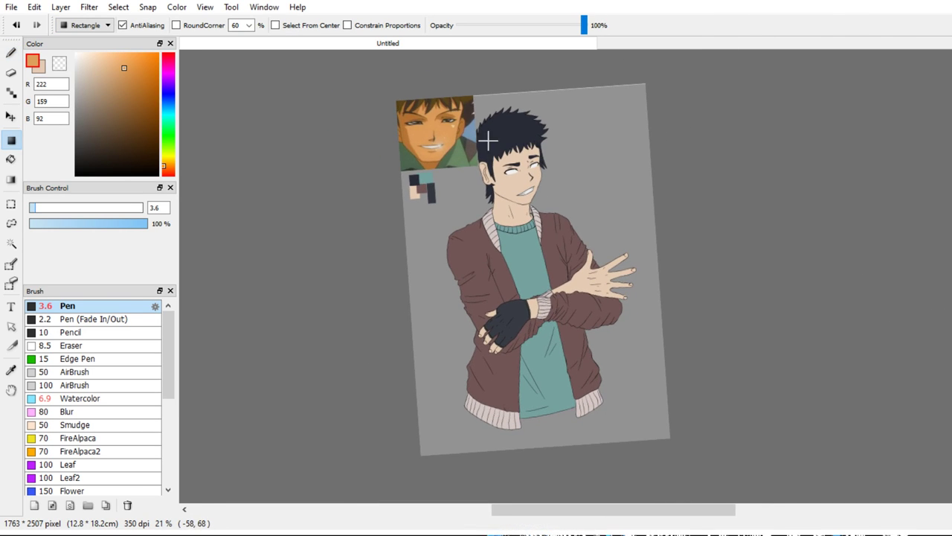
left_click_drag(390, 88, 679, 502)
left_click_drag(734, 390, 744, 422)
left_click_drag(747, 422, 750, 399)
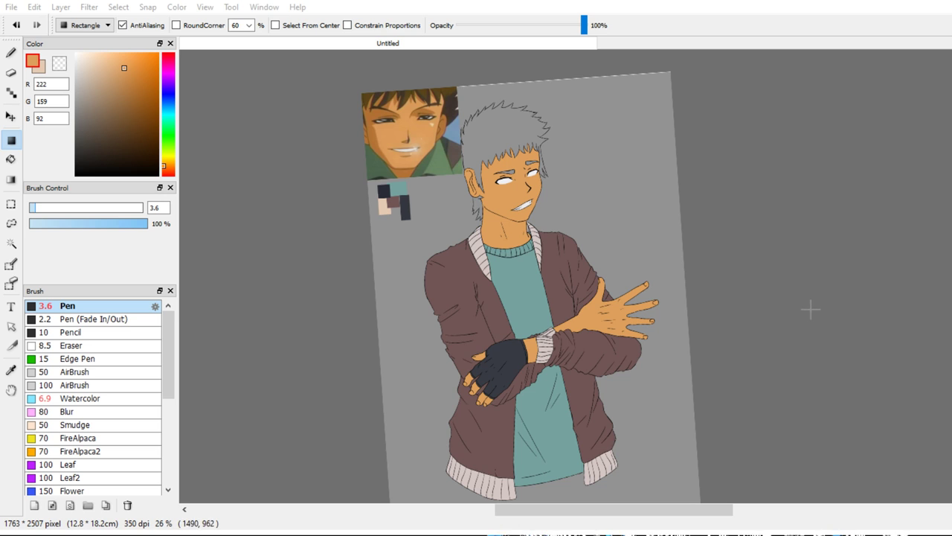
scroll(680, 292, "up", 1)
left_click_drag(680, 292, 716, 316)
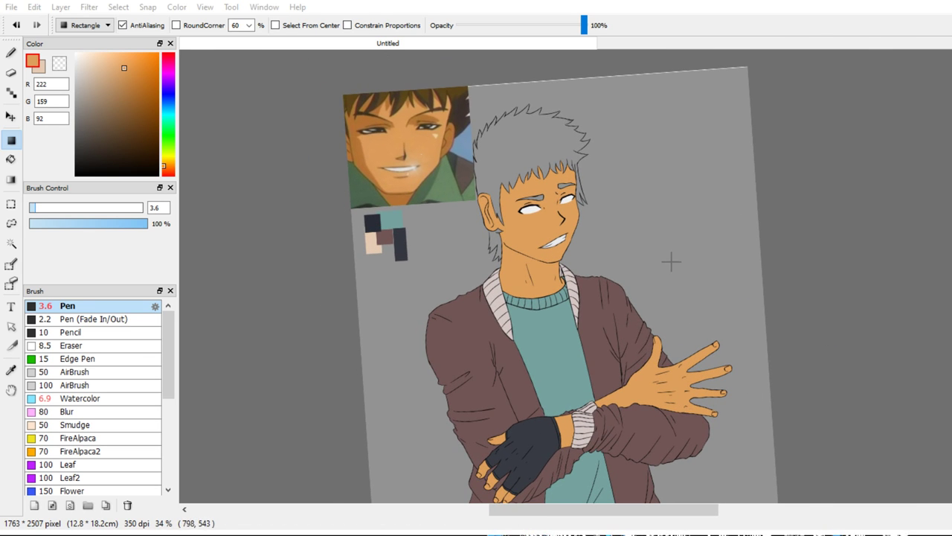
left_click_drag(674, 242, 650, 250)
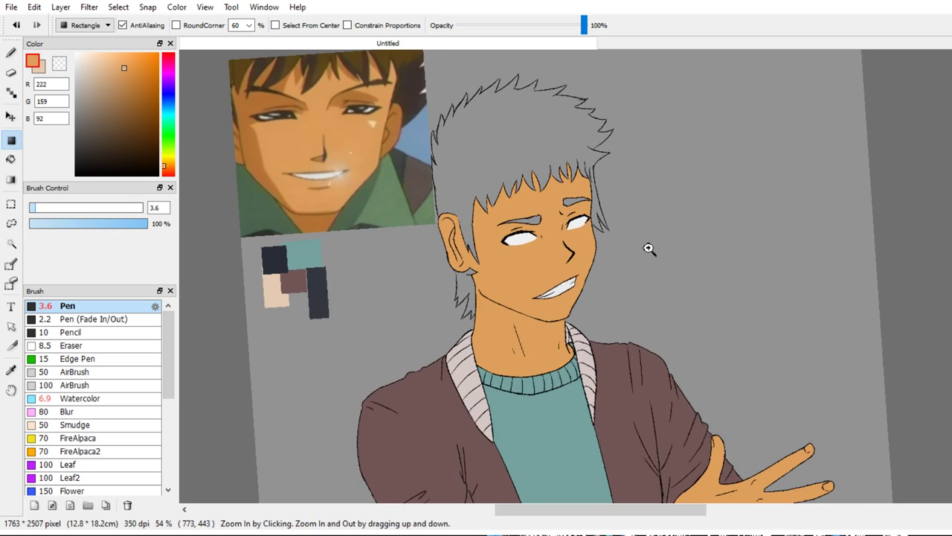
Sample the portrait's brown hair (RGB 87, 65, 26), bucket-fill the main hair shape with it, and undo the skin and hair recolouring
left_click(449, 74, "alt")
key("g")
left_click_drag(579, 193, 580, 144)
key("b")
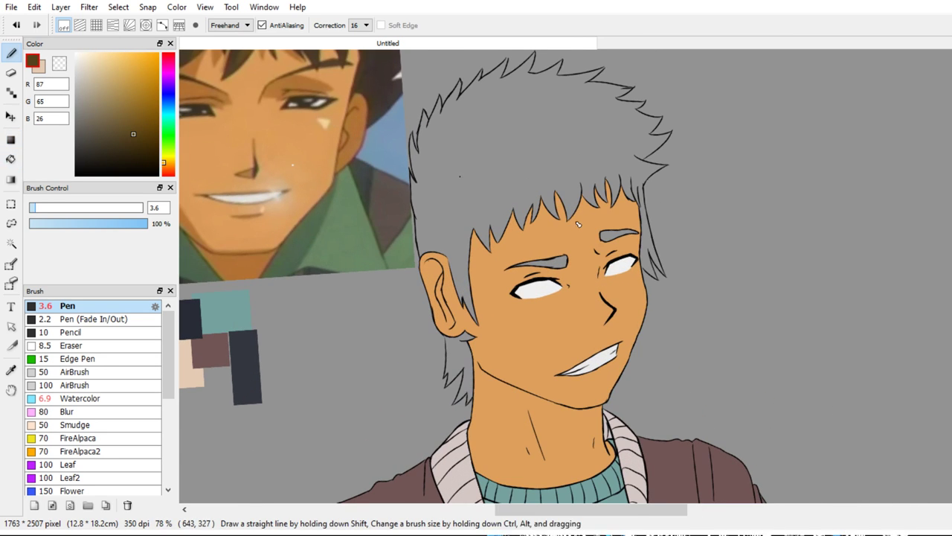
mouse_move(556, 181)
left_mouse_down()
mouse_move(546, 260)
mouse_move(559, 180)
left_mouse_up()
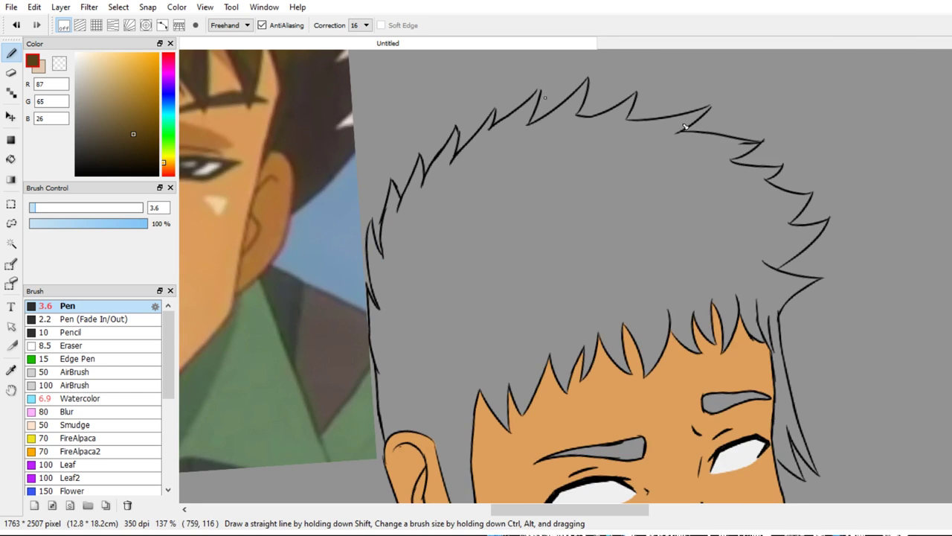
left_click_drag(663, 186, 485, 31)
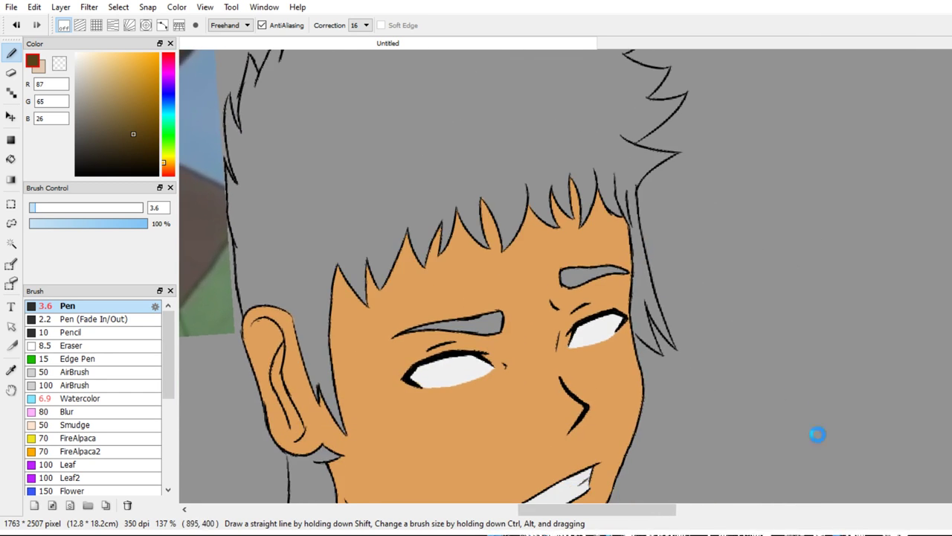
left_click_drag(799, 389, 829, 394)
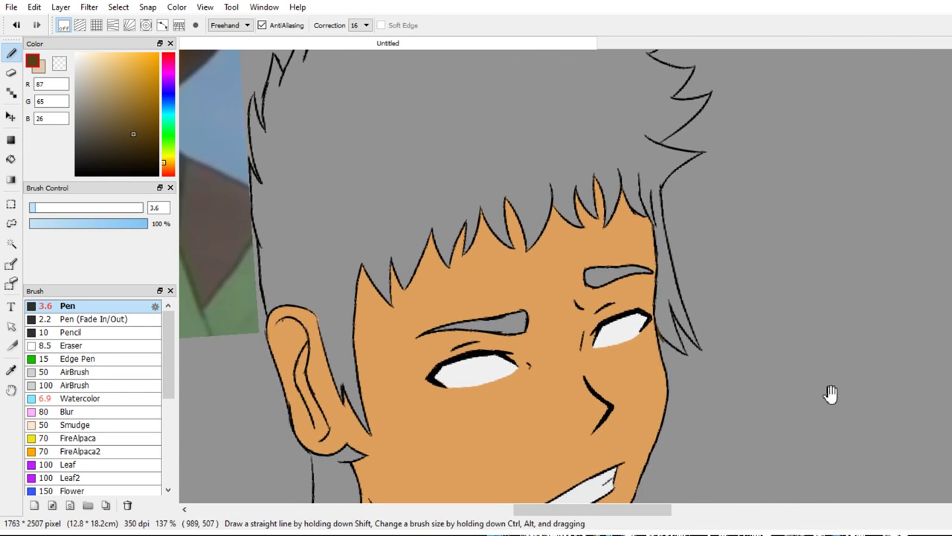
key("g")
left_click(627, 227)
scroll(553, 399, "down", 4)
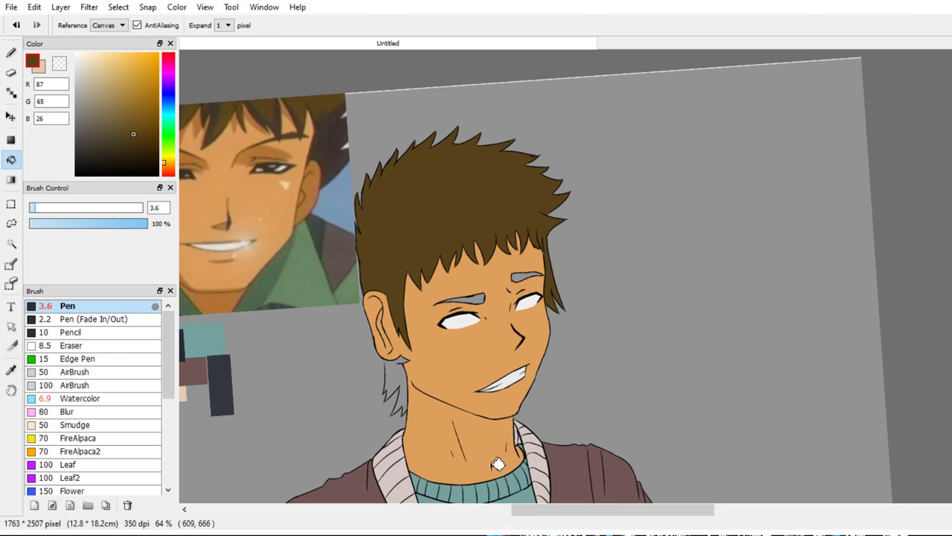
scroll(497, 488, "down", 3)
scroll(536, 270, "down", 3)
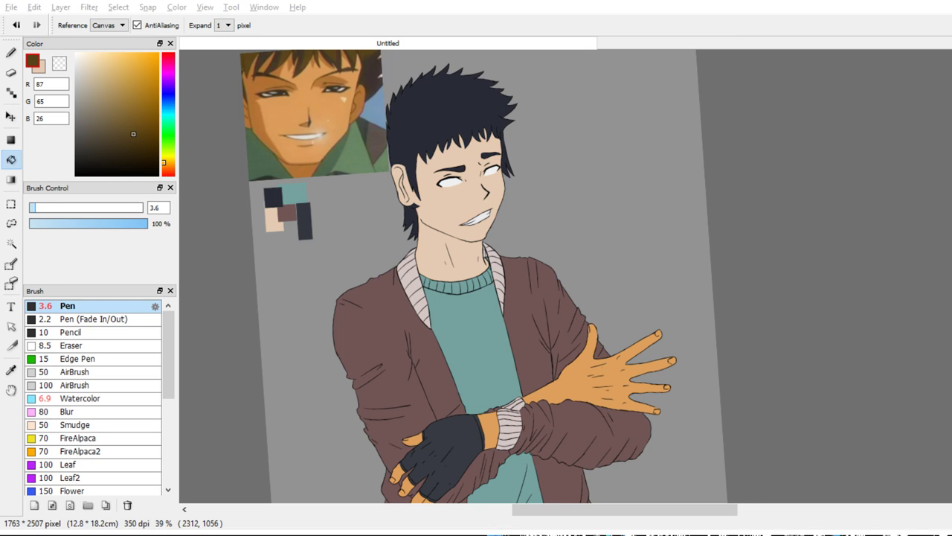
key("ctrl+z")
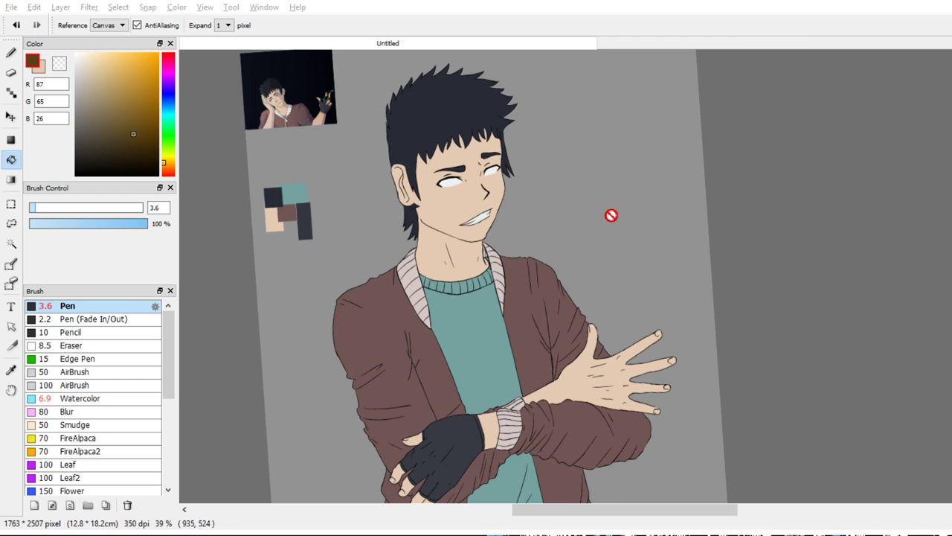
Sample a pale lavender (RGB 202, 196, 215) from the original reference artwork with the Pen tool active
key("b")
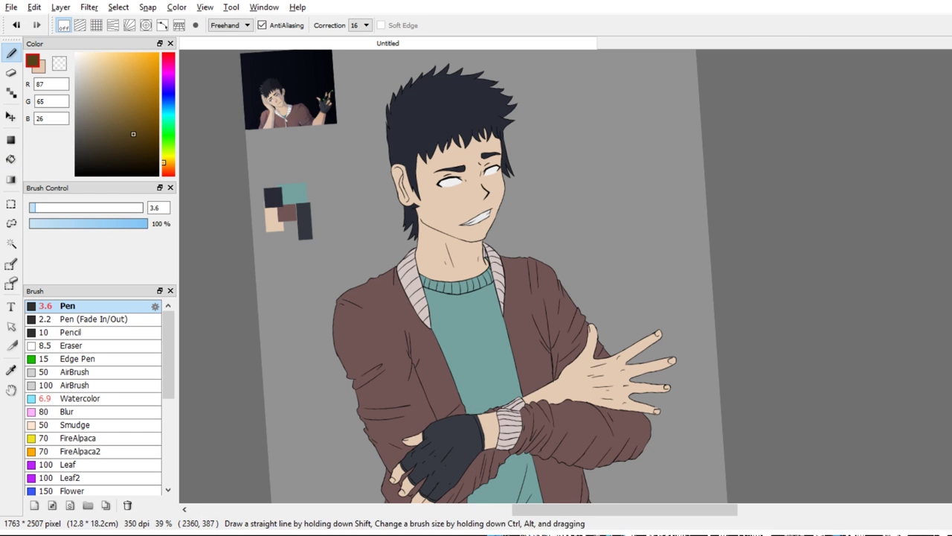
scroll(483, 275, "up", 2)
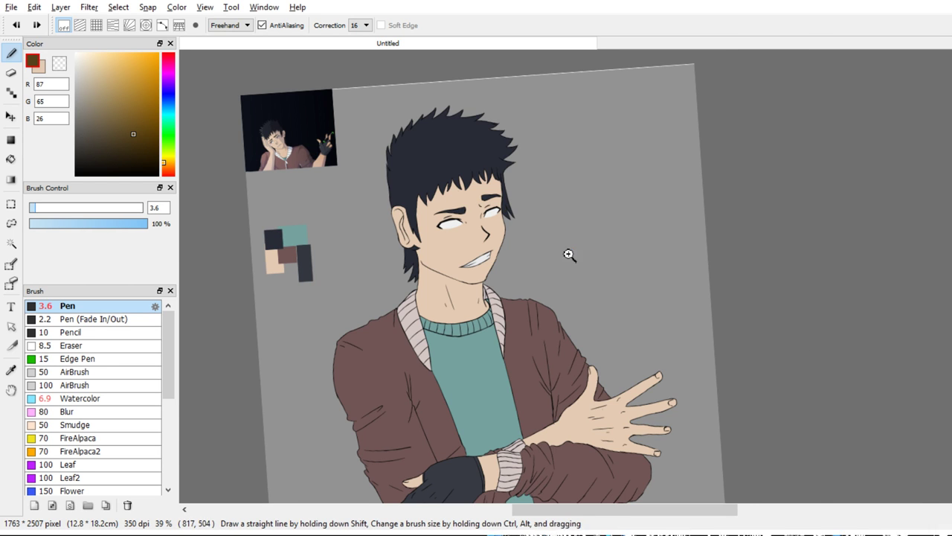
left_click(513, 232, "ctrl")
key("Up")
left_click_drag(553, 279, 712, 335)
left_click_drag(460, 204, 450, 357)
left_click(515, 232, "alt")
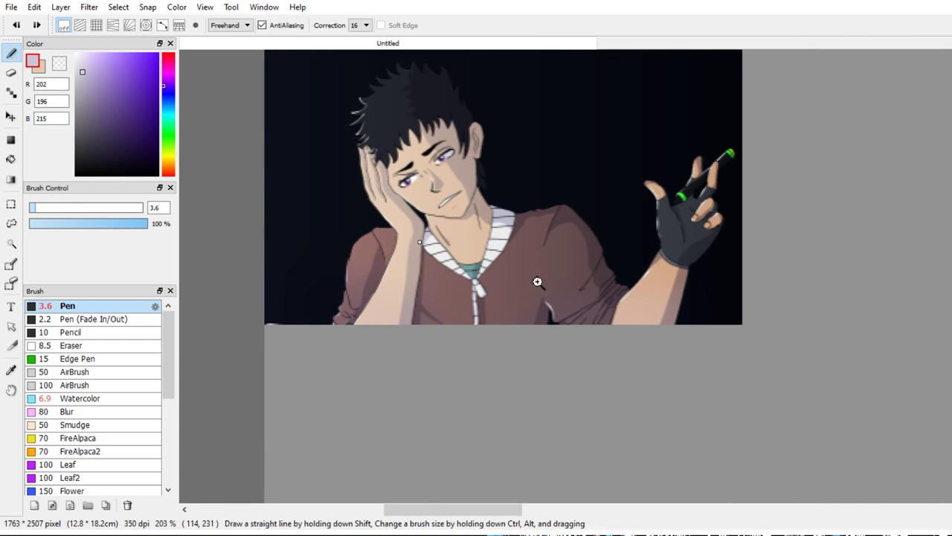
Pick a muted purple (RGB 112, 98, 137) for the eyes and sample the skin tone from the face
scroll(539, 283, "down", 2)
left_click_drag(632, 293, 427, 198)
left_click_drag(655, 333, 286, 130)
left_click(98, 109)
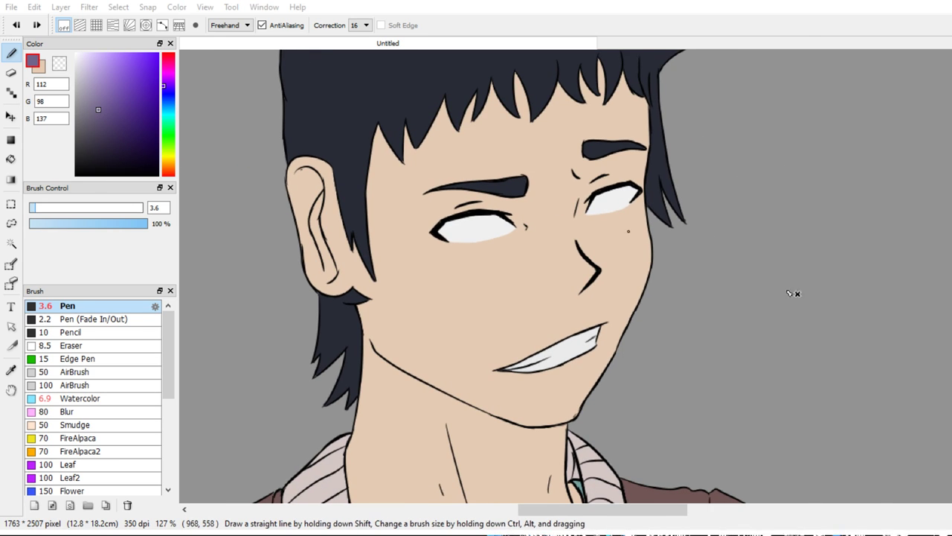
left_click(627, 319, "alt")
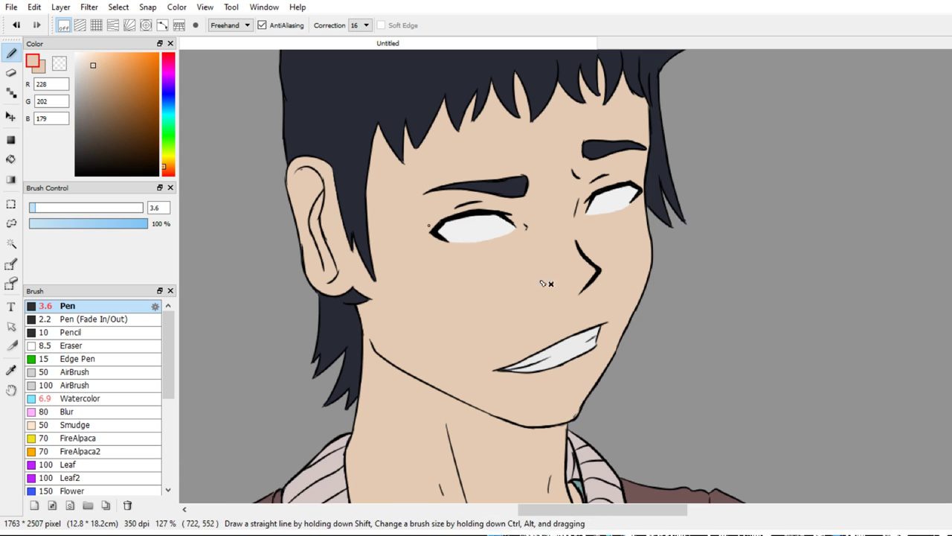
Sample a purple (RGB 98, 65, 148) from the eye in the original reference artwork
left_click_drag(402, 258, 718, 438)
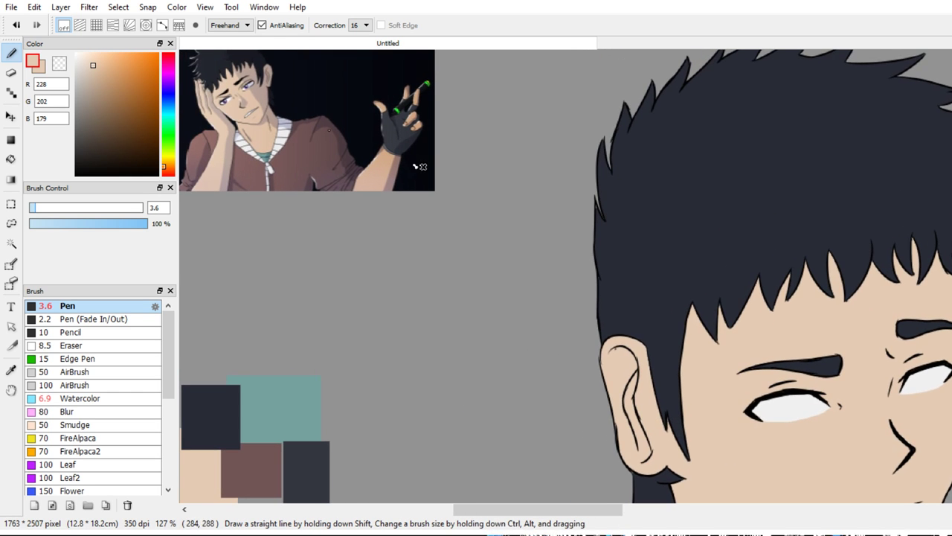
left_click(249, 85, "alt")
left_click_drag(495, 251, 235, 160)
scroll(310, 157, "down", 1)
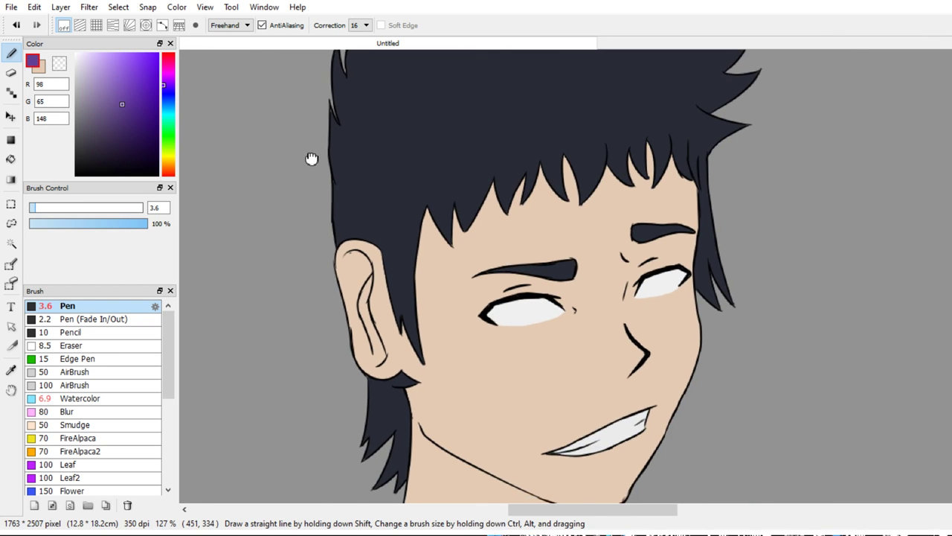
scroll(338, 221, "right", 1)
Dab round purple irises into both eye whites with the Pen at about 33 px, redoing the far eye's iris at about 28 px
mouse_move(338, 221)
left_mouse_down()
mouse_move(393, 215)
mouse_move(443, 238)
left_mouse_up()
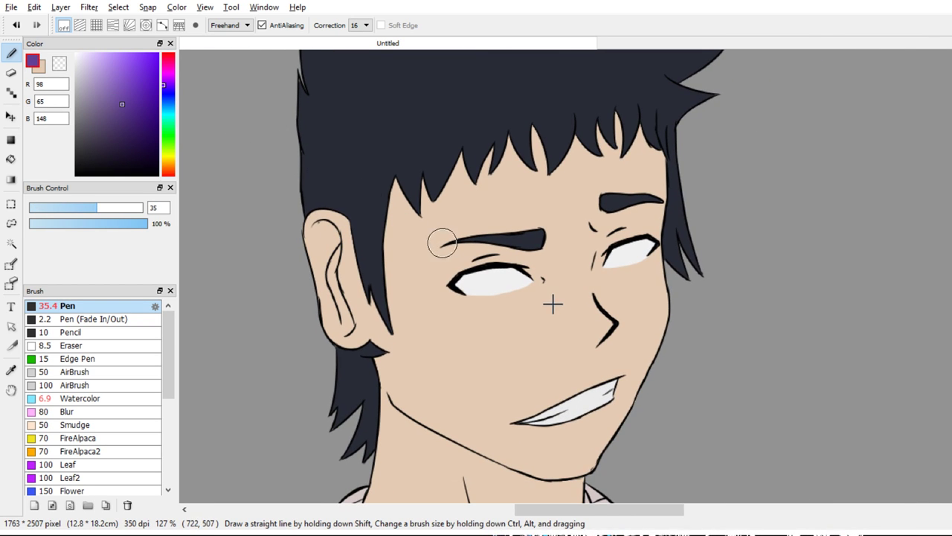
key("alt+Tab")
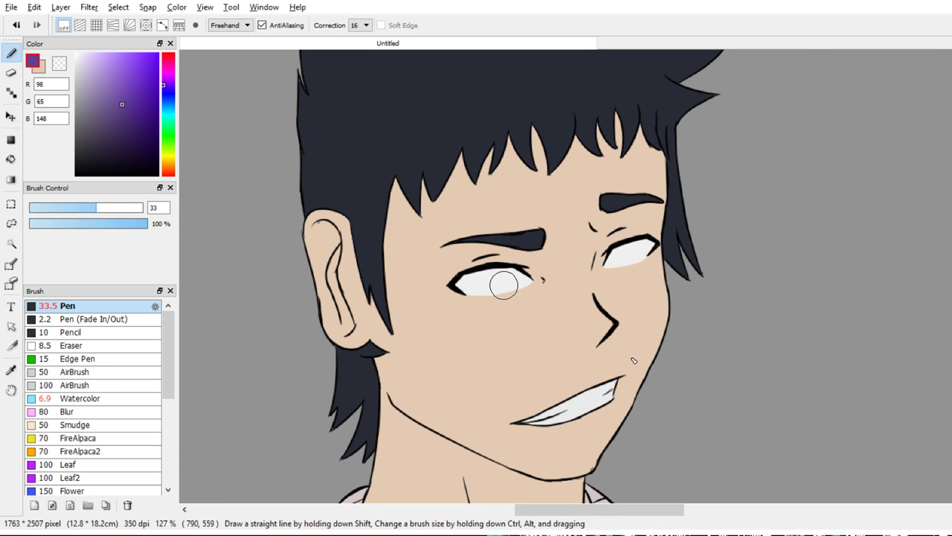
left_click(506, 279)
left_click(643, 250)
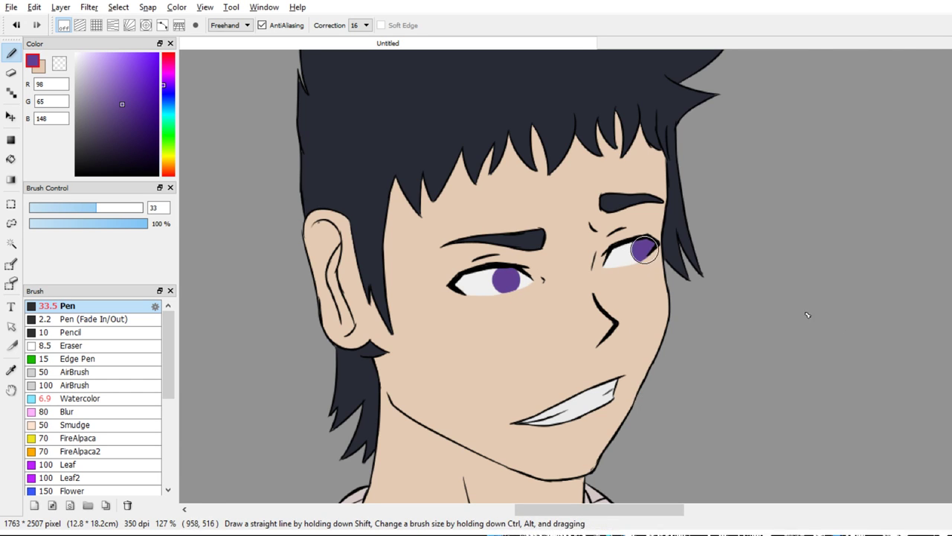
key("ctrl+z")
left_click_drag(644, 251, 638, 250)
left_click(639, 251)
Compare the face with and without the new iris, and examine the flat colours across the whole figure
left_click_drag(797, 324, 821, 215)
left_click_drag(753, 330, 754, 314)
scroll(772, 278, "up", 4)
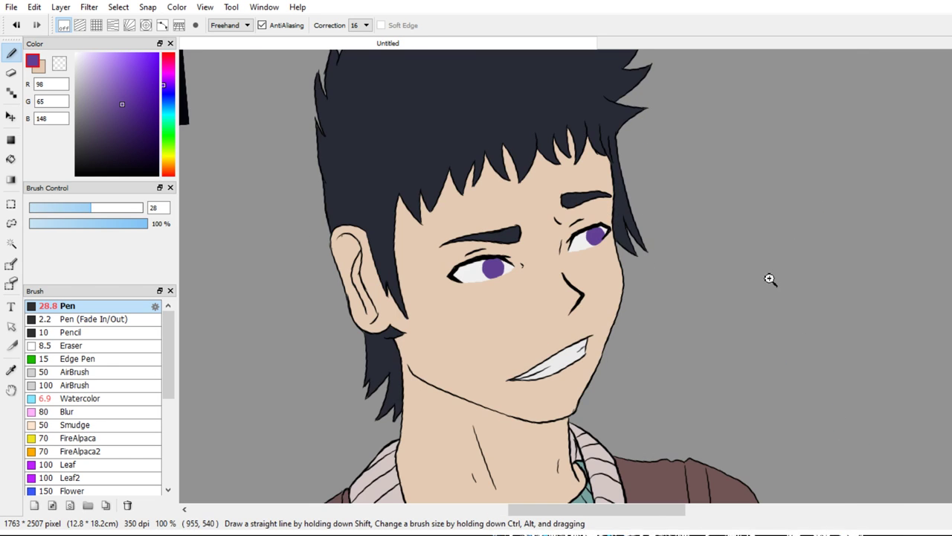
key("ctrl+z")
key("ctrl+y")
scroll(791, 291, "down", 4)
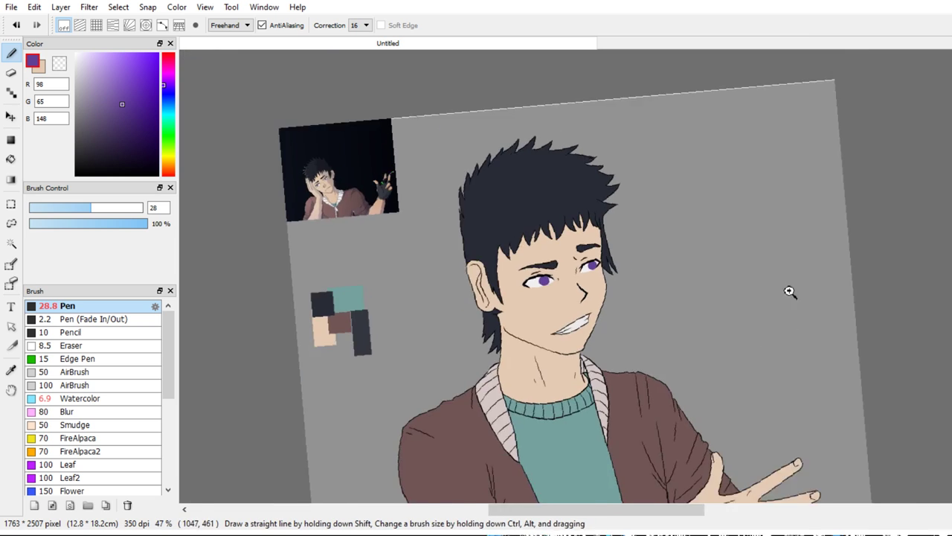
left_click_drag(754, 240, 739, 218)
scroll(740, 156, "up", 1)
left_click_drag(725, 187, 740, 210)
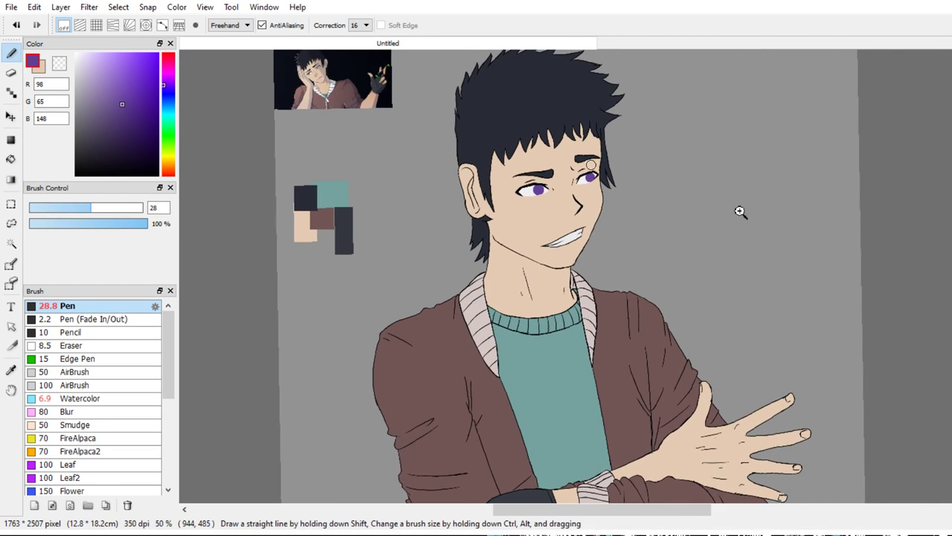
scroll(740, 210, "up", 1)
left_click_drag(680, 251, 675, 178)
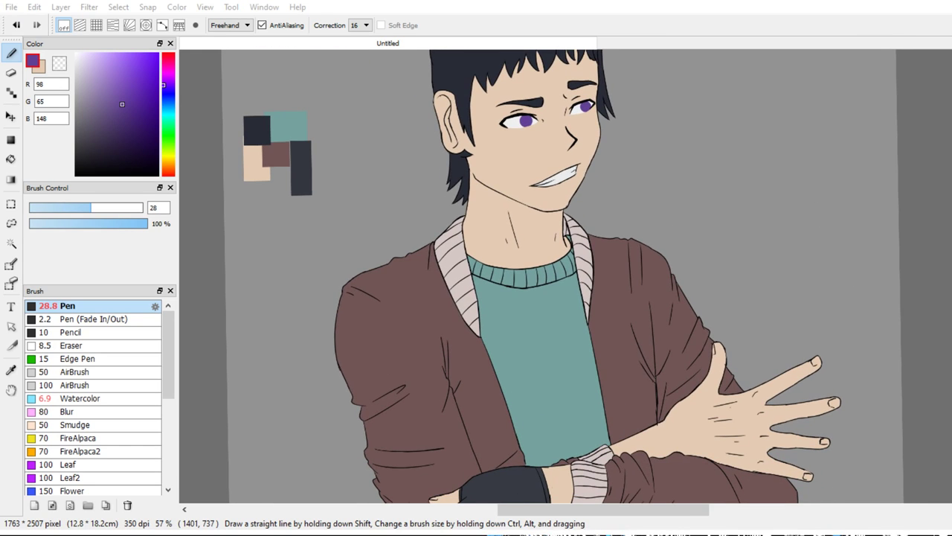
left_click_drag(793, 277, 773, 190)
key("ctrl+z")
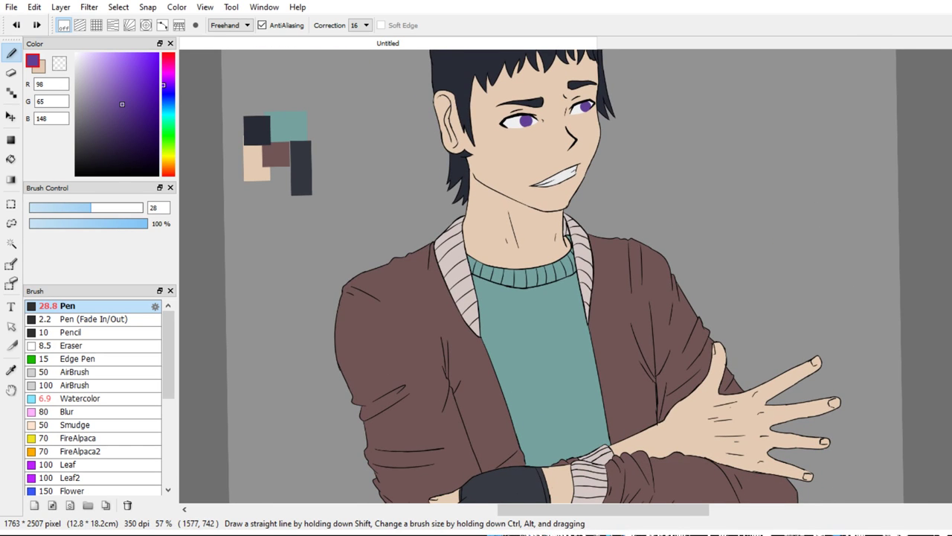
left_click_drag(892, 297, 865, 219)
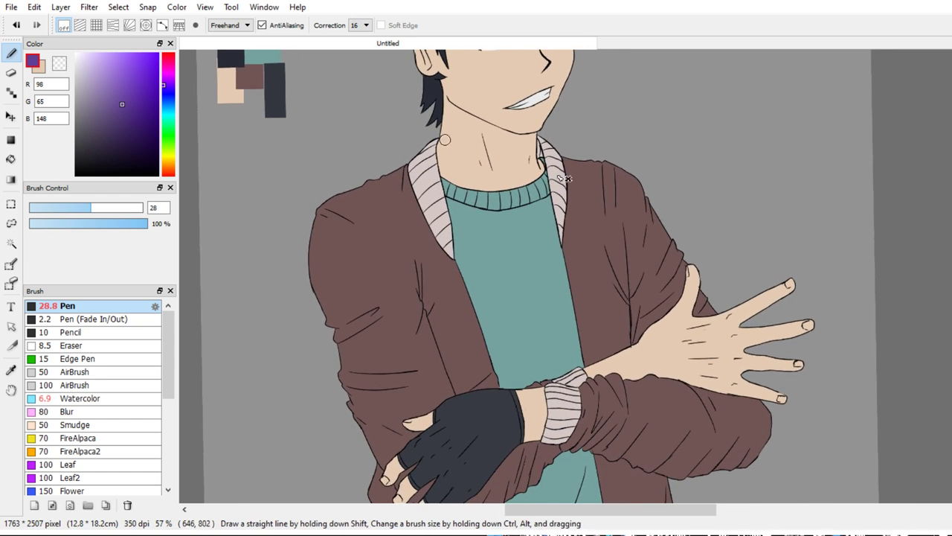
Select the clothing and glove area, leaving out skin and background, and set the colour to dark navy (RGB 0, 1, 44)
left_click(190, 139)
scroll(439, 320, "down", 1)
left_click_drag(444, 325, 422, 270)
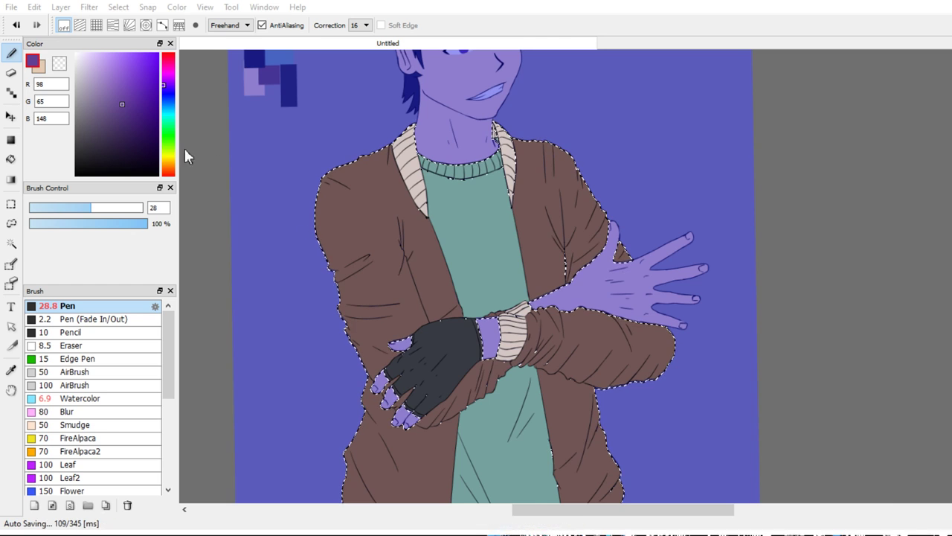
left_click(168, 95)
left_click(157, 154)
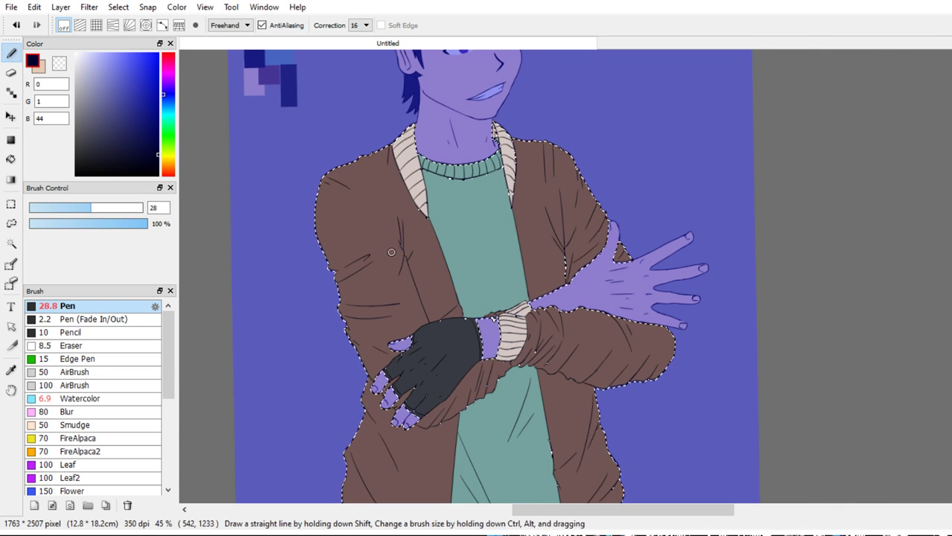
Outline a narrow shadow along the jacket's armpit crease with the 2.2 px Pen (Fade In/Out) and bucket-fill it navy
scroll(496, 278, "up", 5)
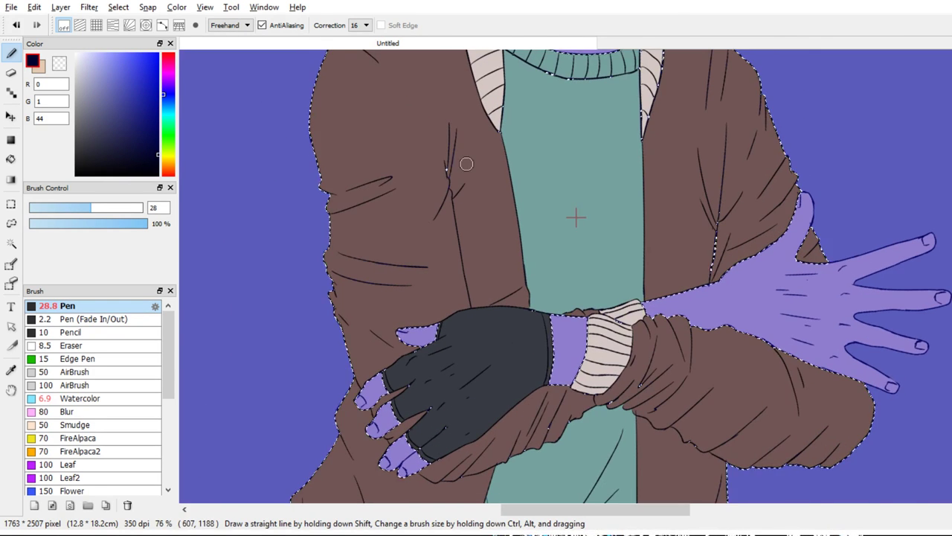
left_click(93, 318)
scroll(600, 288, "up", 3)
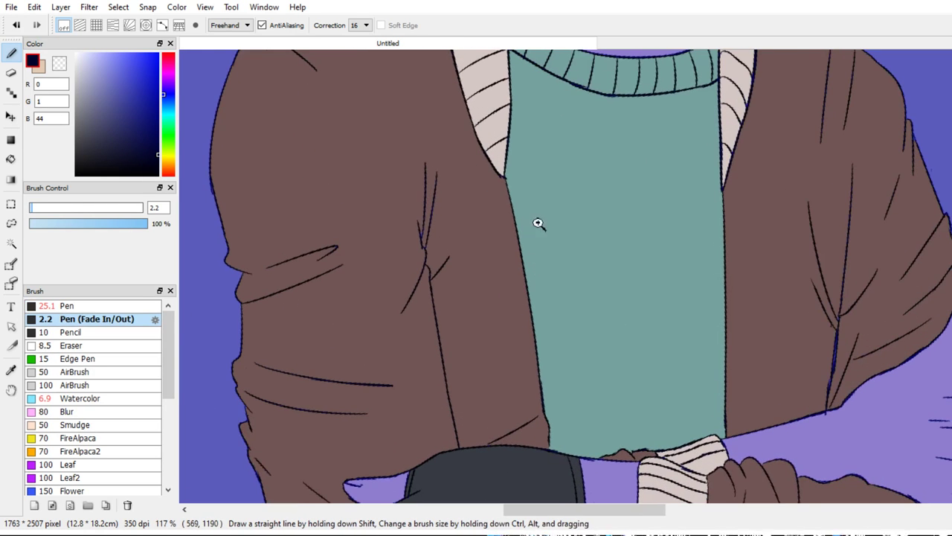
left_click_drag(426, 172, 440, 200)
key("ctrl+z")
left_click_drag(426, 166, 430, 150)
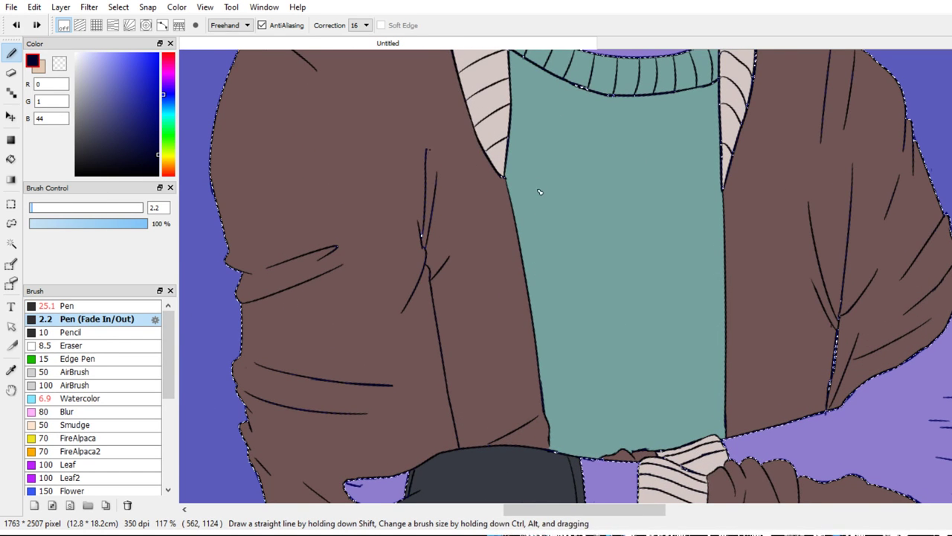
key("g")
left_click(432, 178)
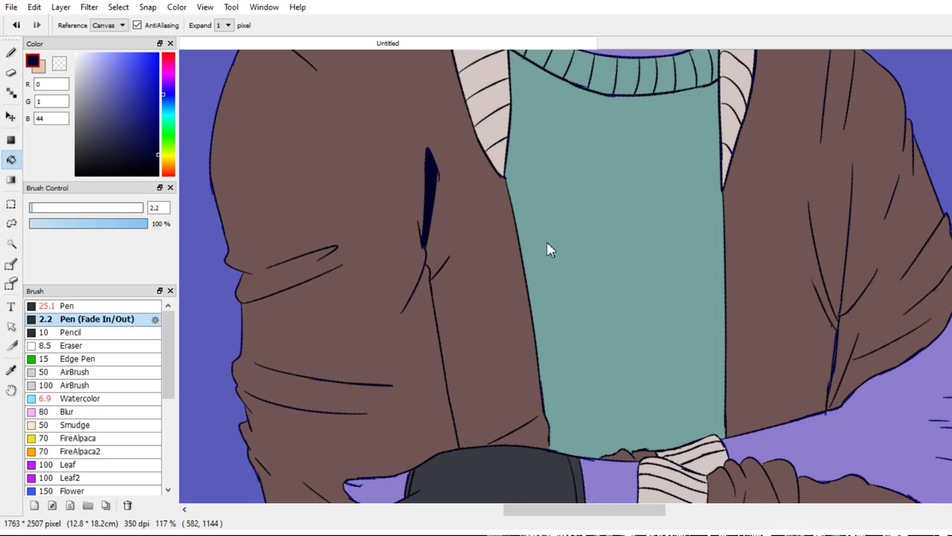
Extend the armpit shadow downward with a wavy outline beside the crease and fill it with the navy
key("b")
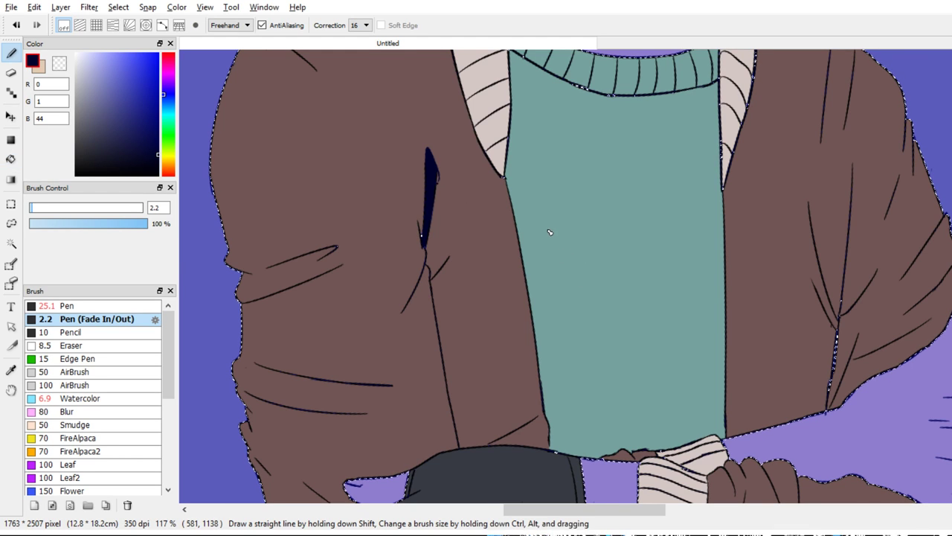
key("ctrl+d")
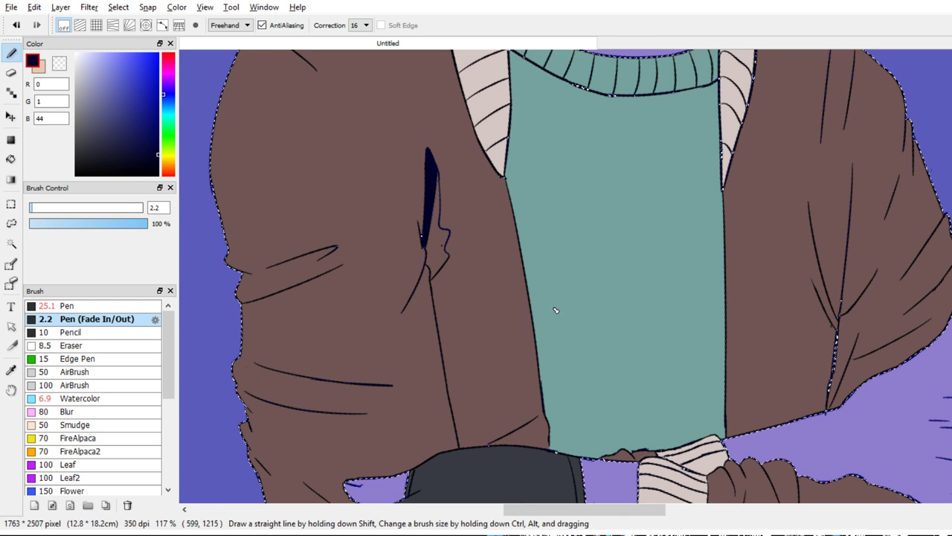
key("g")
left_click(442, 242)
Draw a shadow edge from the armpit crease down to the glove and fill the strip beside the arm line navy
mouse_move(442, 266)
left_mouse_down()
mouse_move(450, 193)
mouse_move(484, 324)
left_mouse_up()
key("b")
key("ctrl+z")
key("ctrl+z")
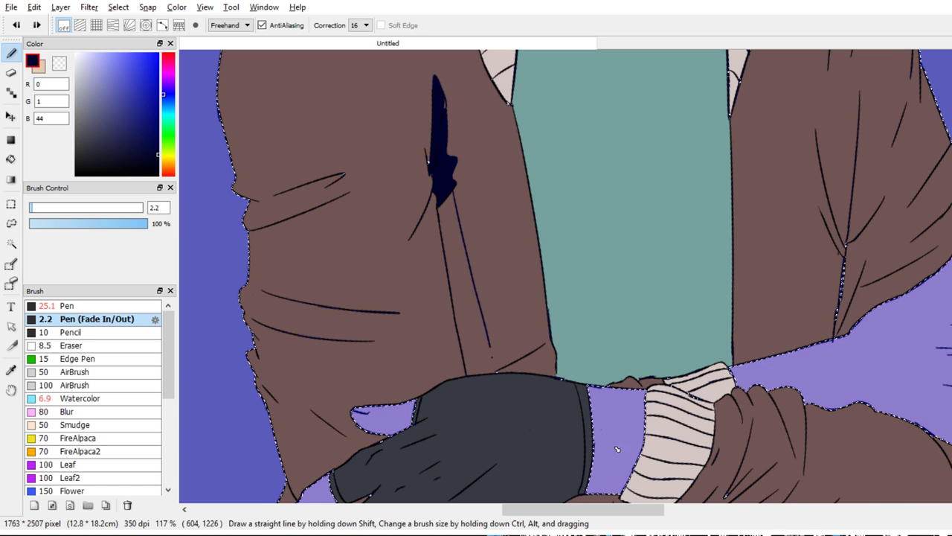
left_click_drag(491, 368, 492, 374)
key("g")
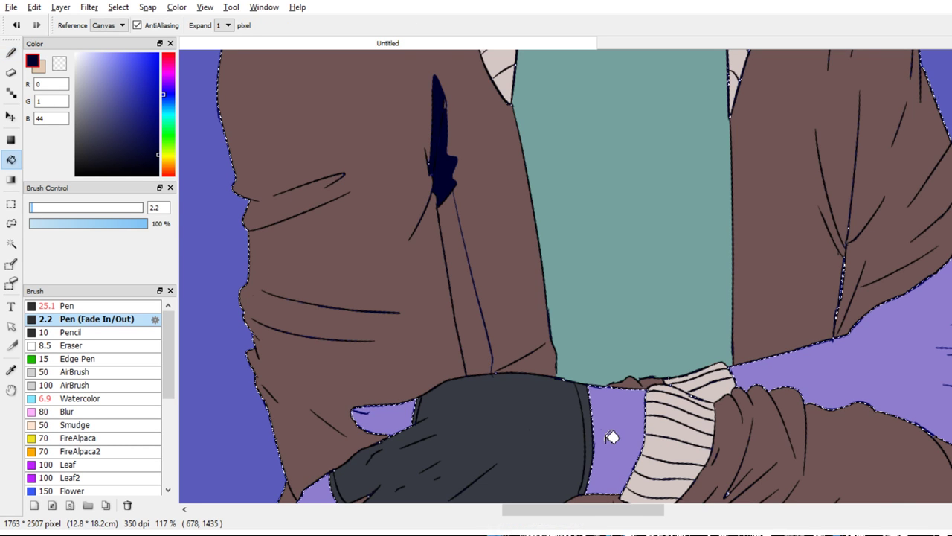
left_click(485, 348)
Outline the sleeve-side shadow from the armpit down to the gloved thumb and fill it, including the small leftover gap
mouse_move(611, 424)
left_mouse_down()
mouse_move(568, 241)
mouse_move(615, 258)
mouse_move(622, 236)
mouse_move(604, 243)
mouse_move(662, 323)
left_mouse_up()
key("b")
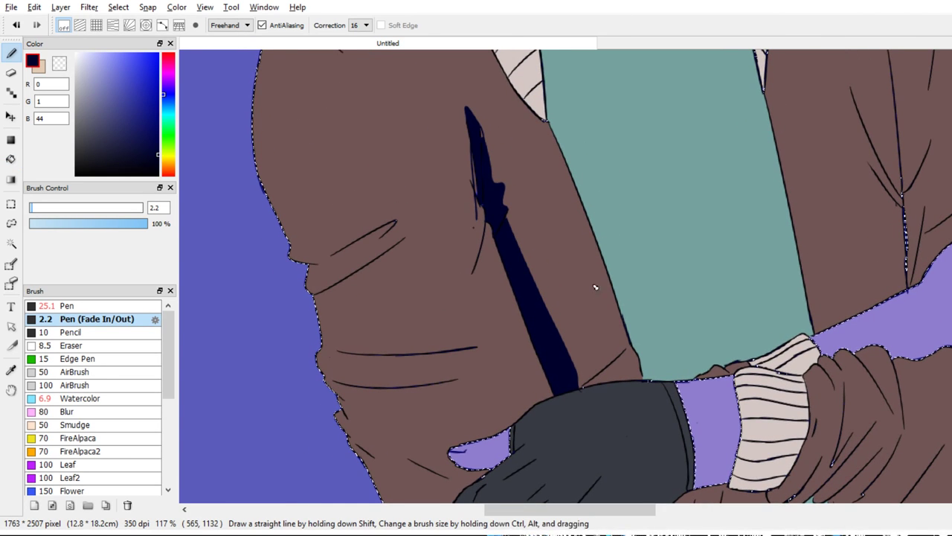
left_click_drag(592, 350, 577, 275)
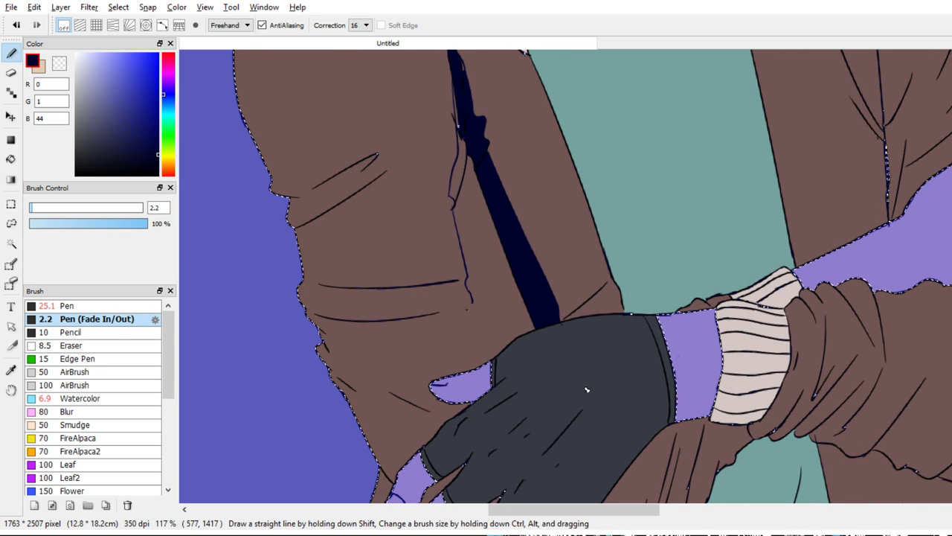
left_click_drag(587, 390, 608, 438)
key("g")
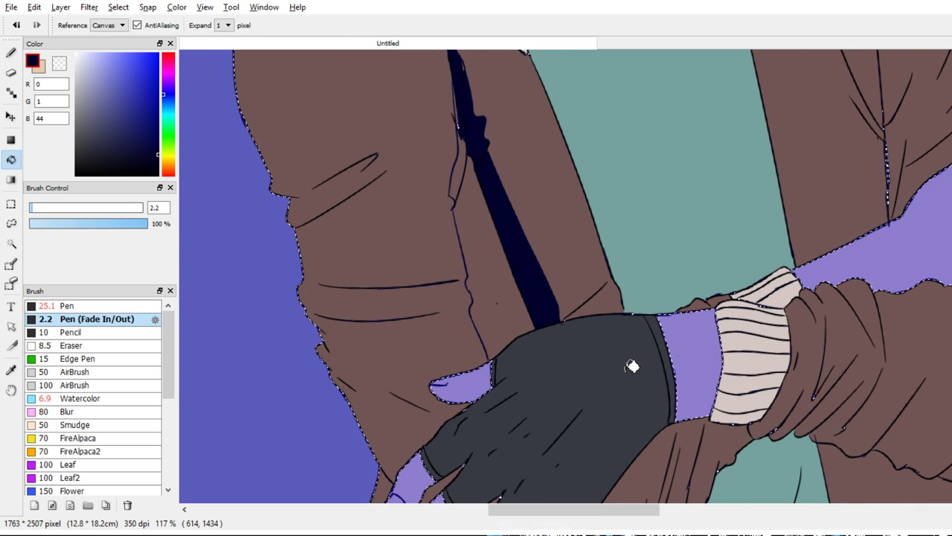
left_click(632, 367)
left_click(583, 196)
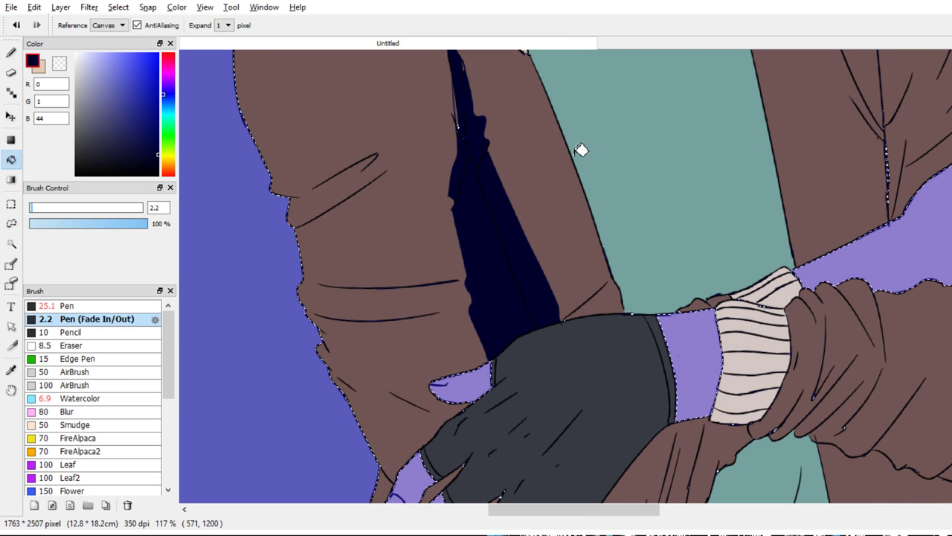
Draw a tapering shadow from the armpit outward below the upper sleeve folds and fill it navy
key("b")
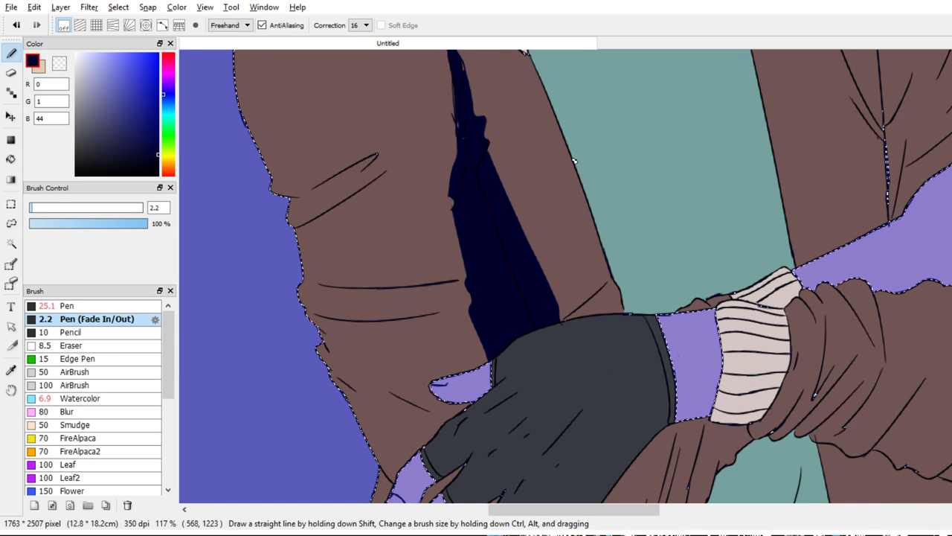
left_click_drag(567, 257, 587, 219)
left_click_drag(492, 281, 534, 250)
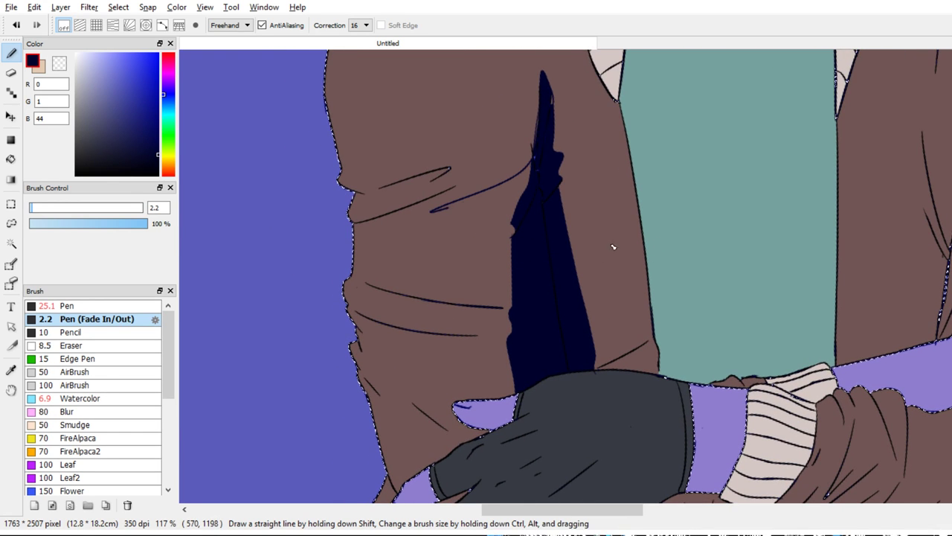
key("g")
left_click(577, 261)
key("b")
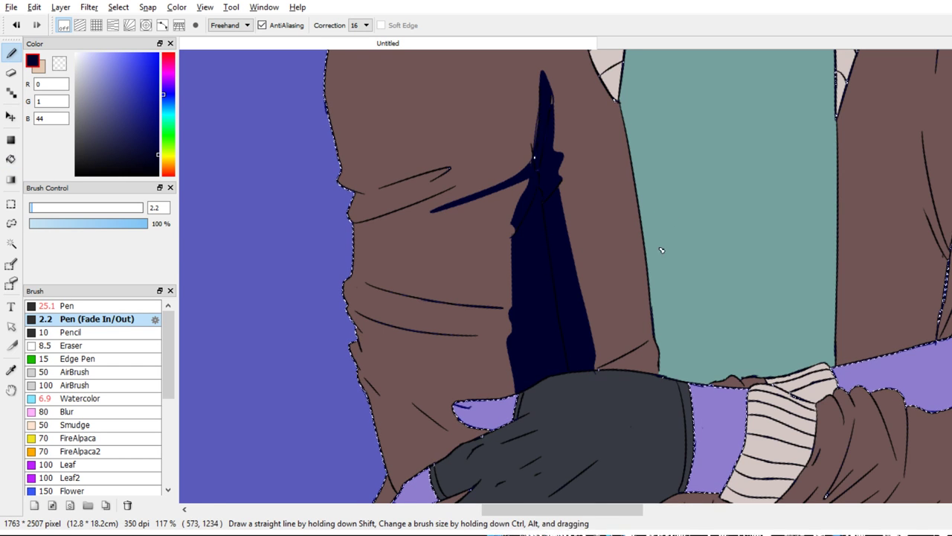
Undo a trial line on the upper fold, outline a tapering shadow along the lower sleeve fold and fill it navy
scroll(659, 313, "down", 1)
left_click_drag(434, 272, 525, 263)
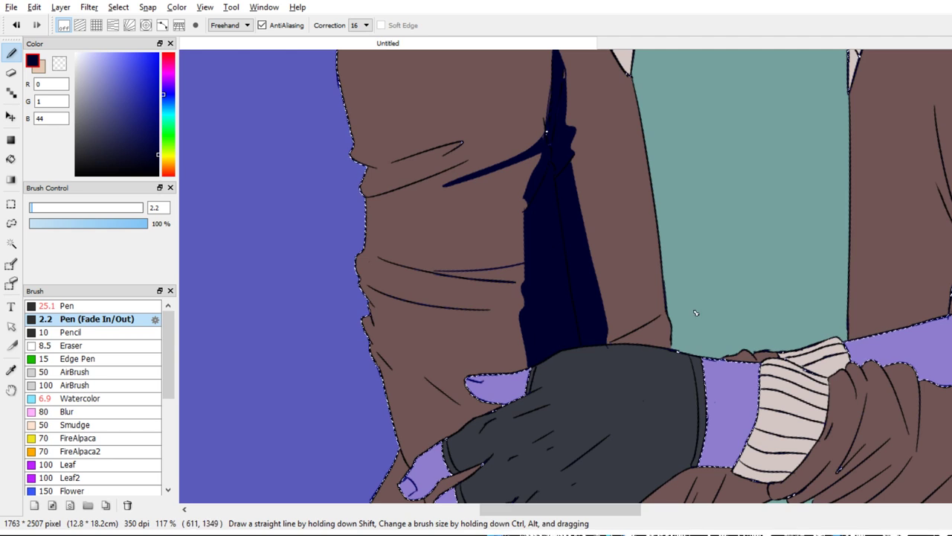
key("ctrl+d")
key("ctrl+z")
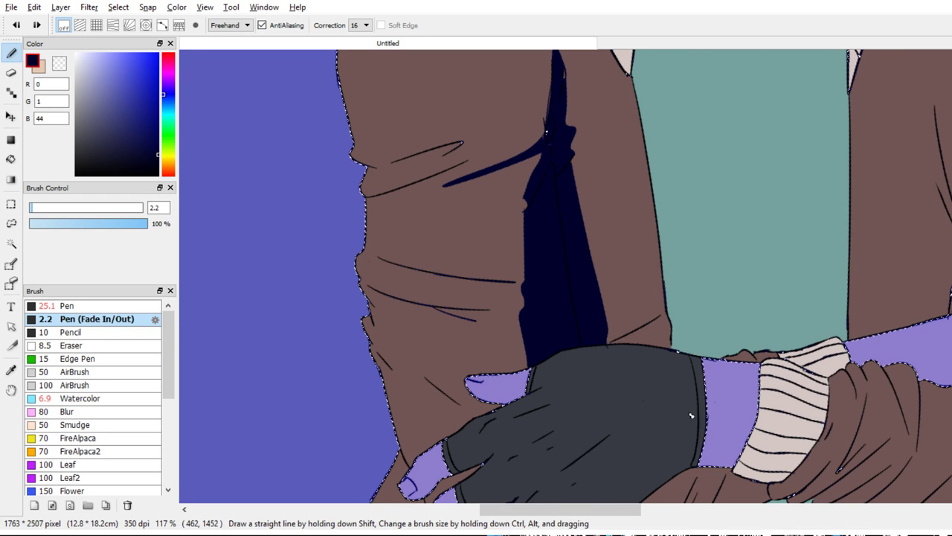
key("g")
left_click(513, 316)
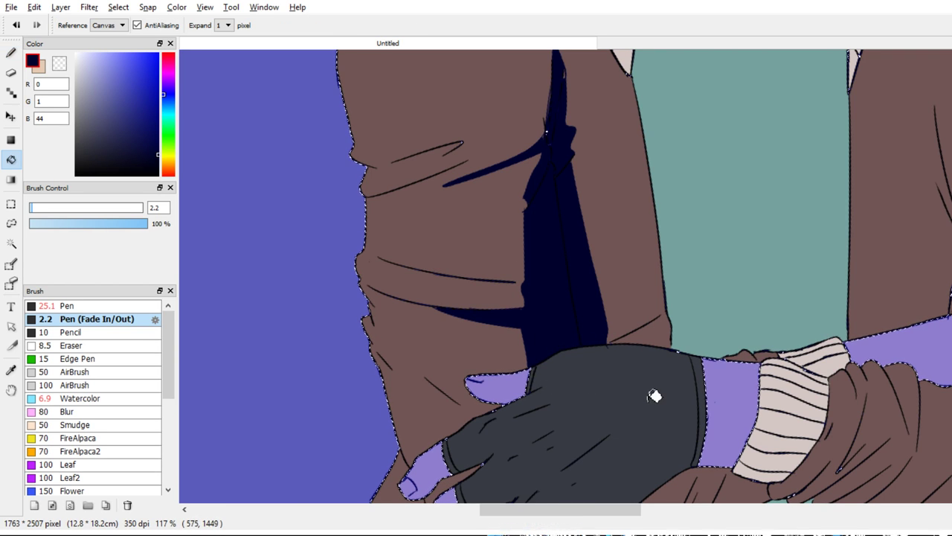
Outline a shadow across the sleeve underside below the gloved hand, undoing a stray change, and fill it navy
key("ctrl+d")
left_click_drag(671, 362, 657, 320)
key("b")
left_click_drag(617, 443, 615, 325)
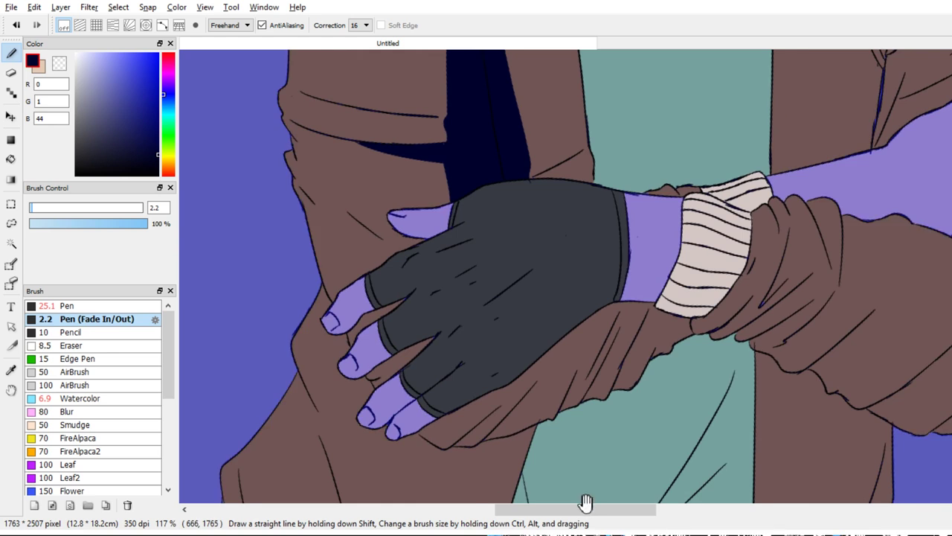
scroll(584, 491, "down", 2)
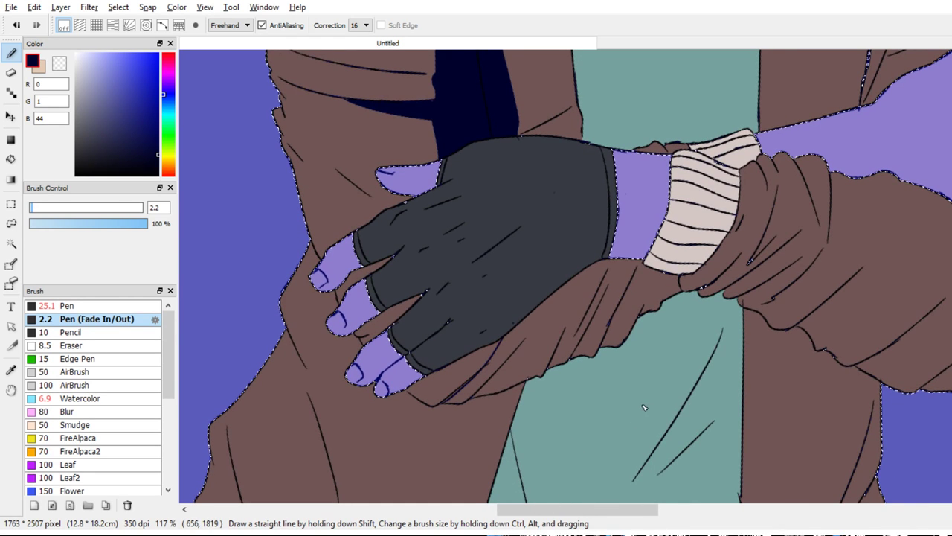
key("ctrl+d")
key("ctrl+z")
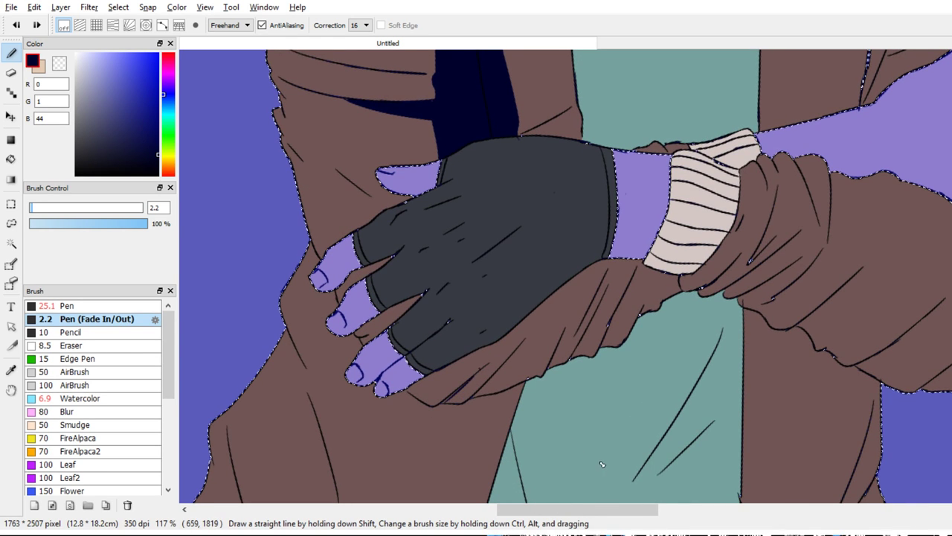
key("g")
left_click(669, 413)
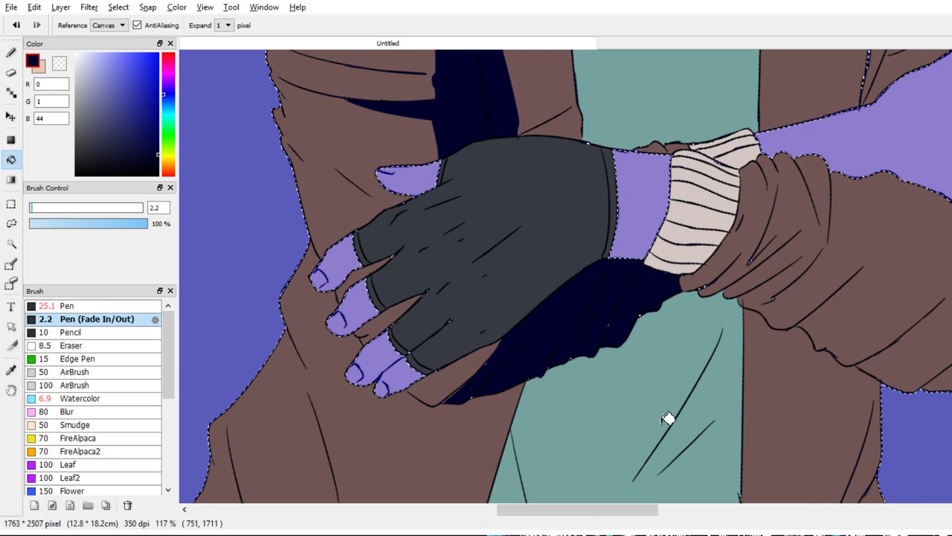
Outline a tapering shadow around the crease on the outer shoulder of the jacket, undoing a trial stroke
left_click_drag(669, 420, 592, 438)
scroll(564, 460, "down", 4)
key("b")
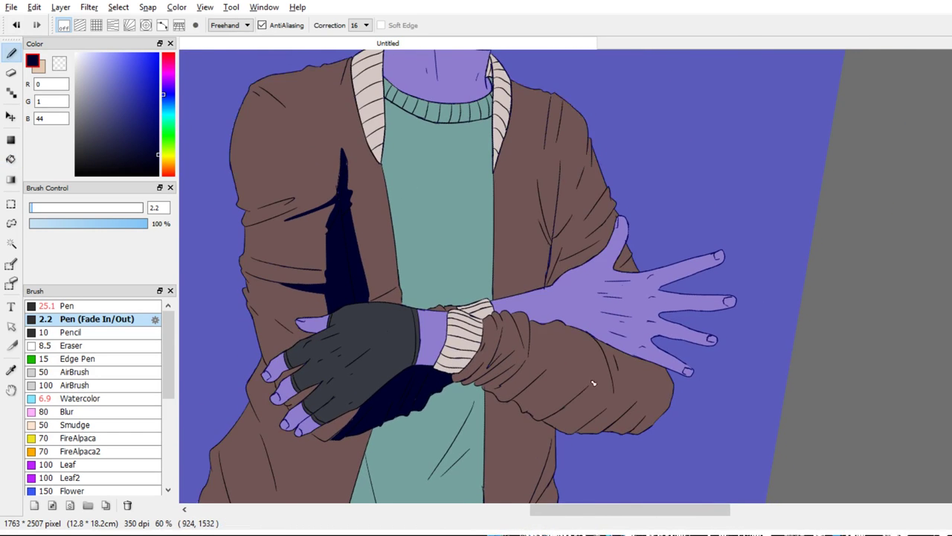
left_click_drag(600, 228, 617, 297)
scroll(494, 285, "up", 3)
left_click_drag(454, 191, 612, 216)
left_click_drag(568, 277, 579, 366)
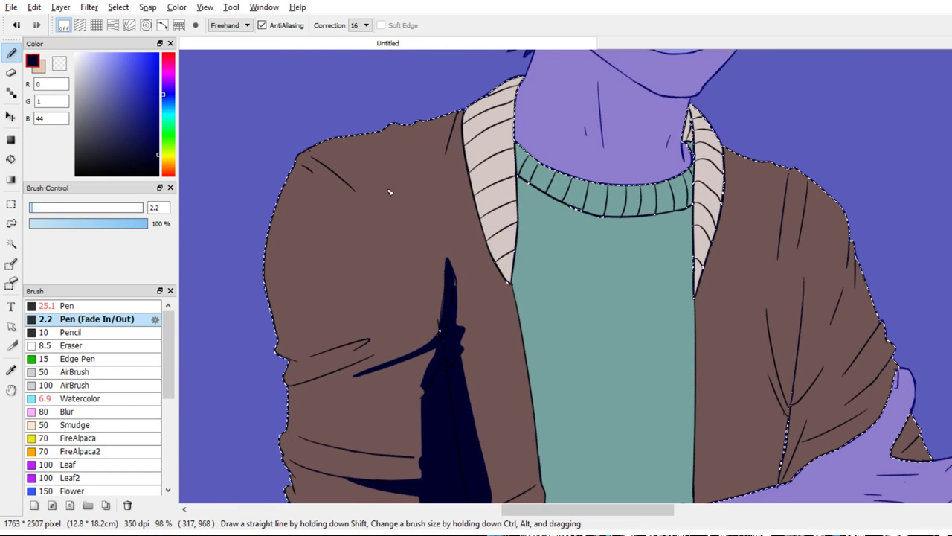
key("ctrl+z")
left_click(398, 215)
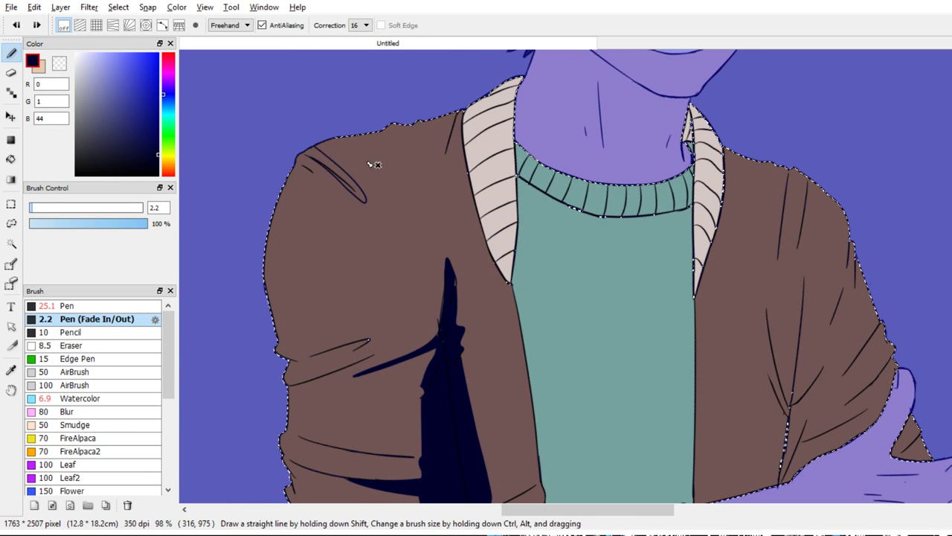
Fill the outlined shoulder crease shadow navy, undoing a first fill attempt
key("g")
left_click(417, 206)
key("ctrl+z")
left_click_drag(399, 244, 375, 181)
key("b")
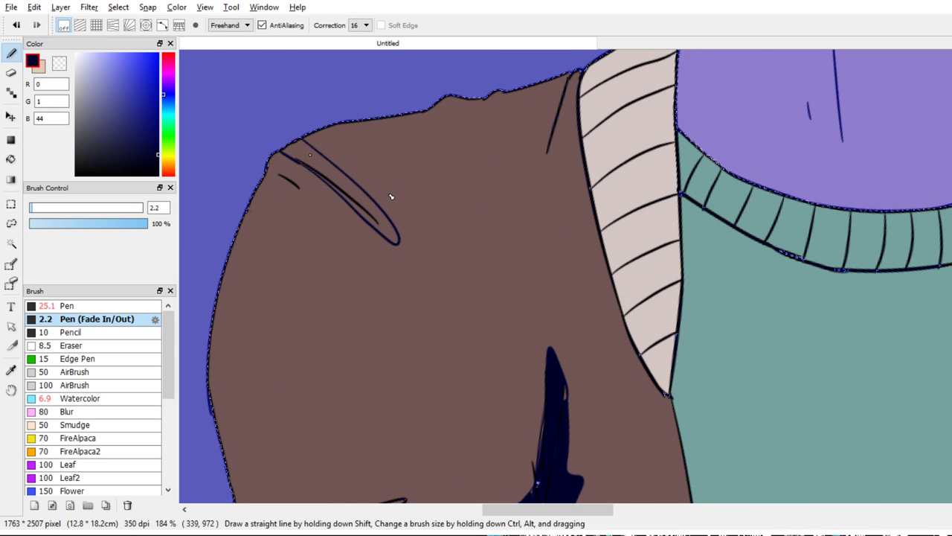
key("g")
left_click(393, 195)
key("b")
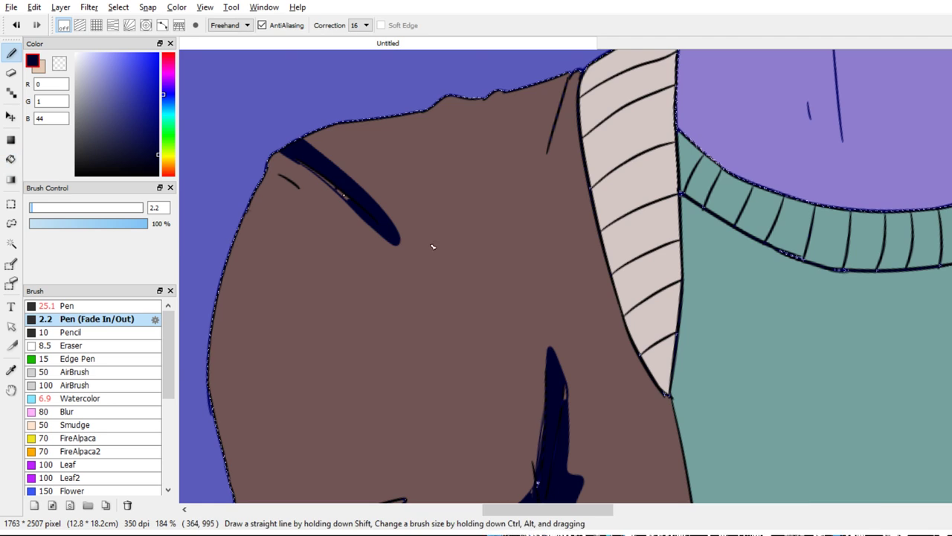
Close the gap in the shoulder crease, then outline and fill navy shadows at the shoulder-line notch and the crease beside the collar
left_click_drag(396, 201, 368, 218)
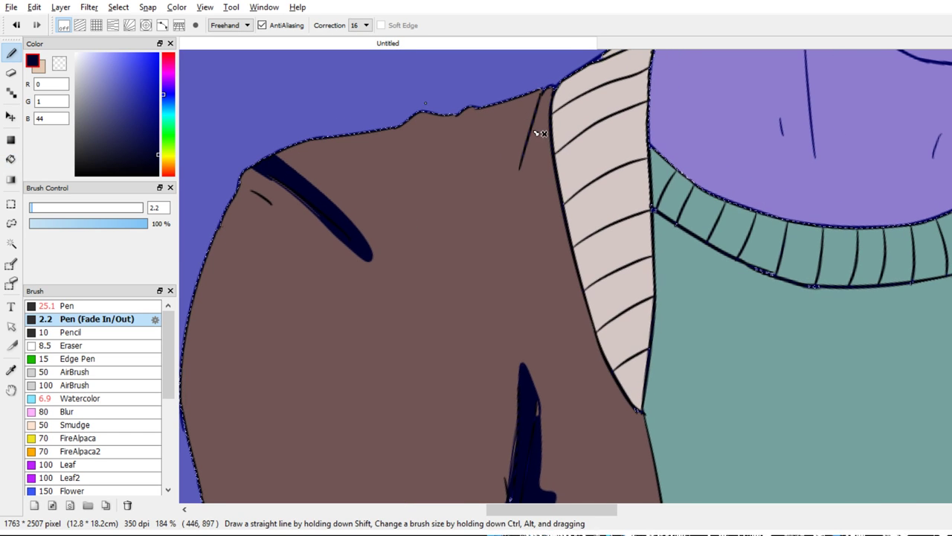
key("ctrl+z")
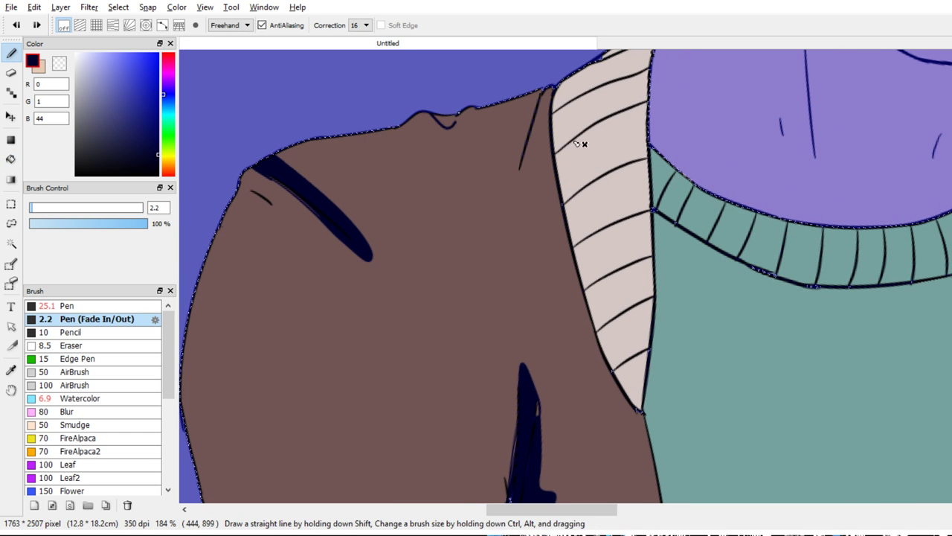
key("g")
key("b")
key("ctrl+d")
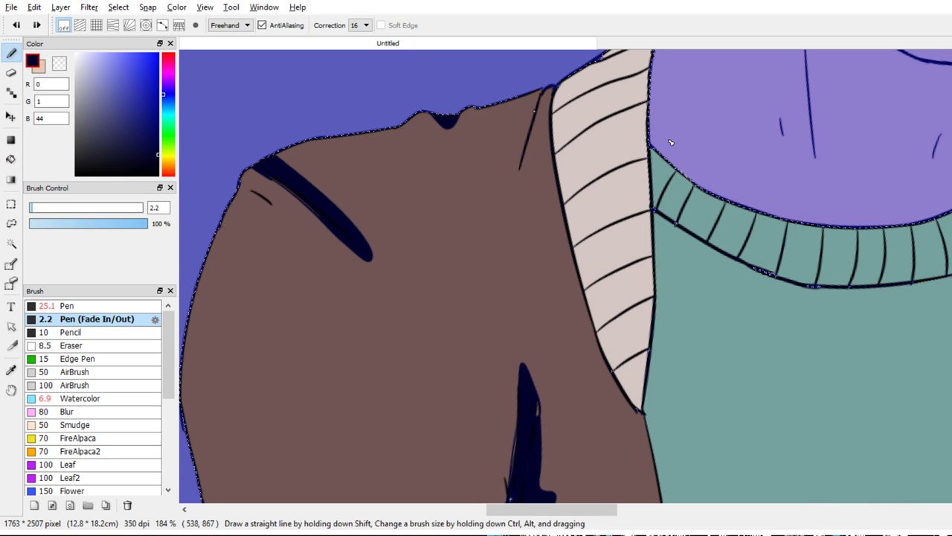
key("g")
left_click(536, 125)
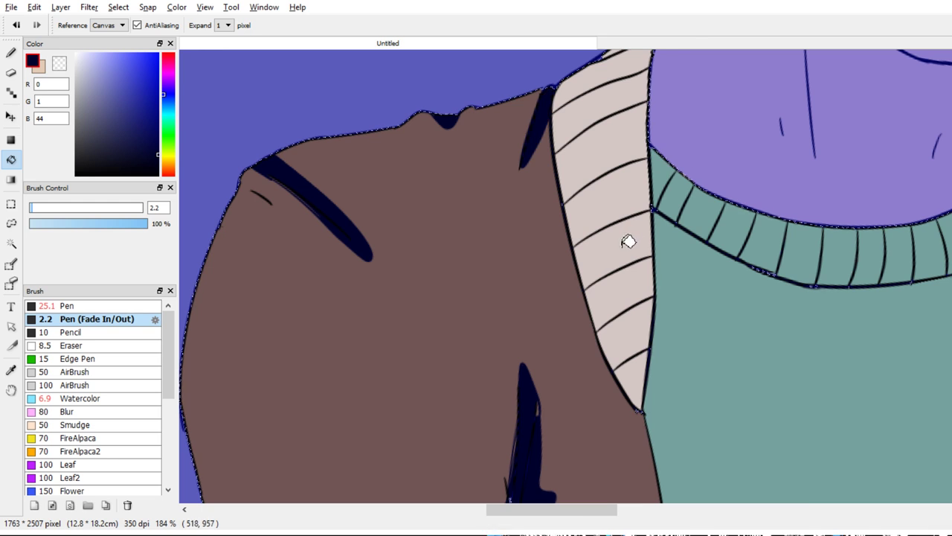
Try shadow lines on the lower sleeve, removing the rejected ones, and fill a small shape above the gloved thumb
left_click_drag(589, 307, 612, 292)
left_click_drag(611, 291, 582, 215)
scroll(581, 216, "down", 5)
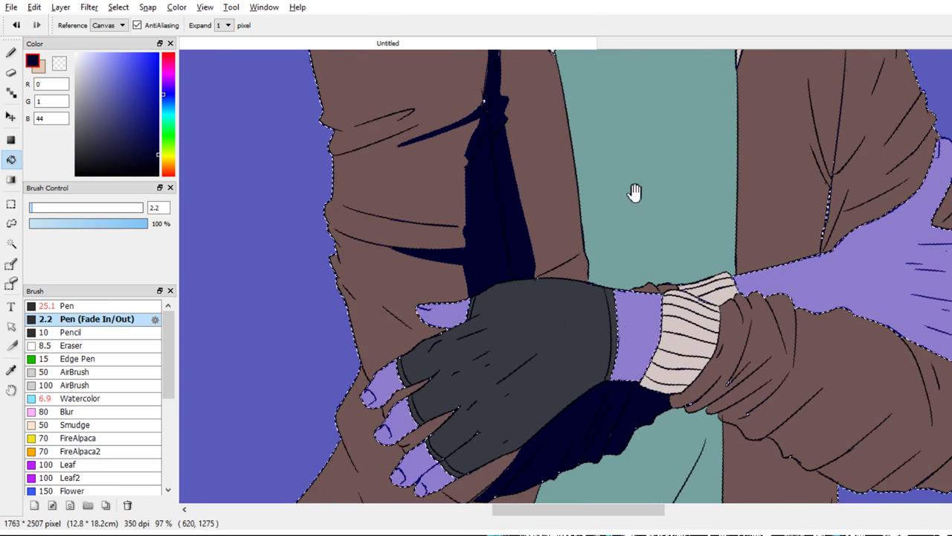
key("b")
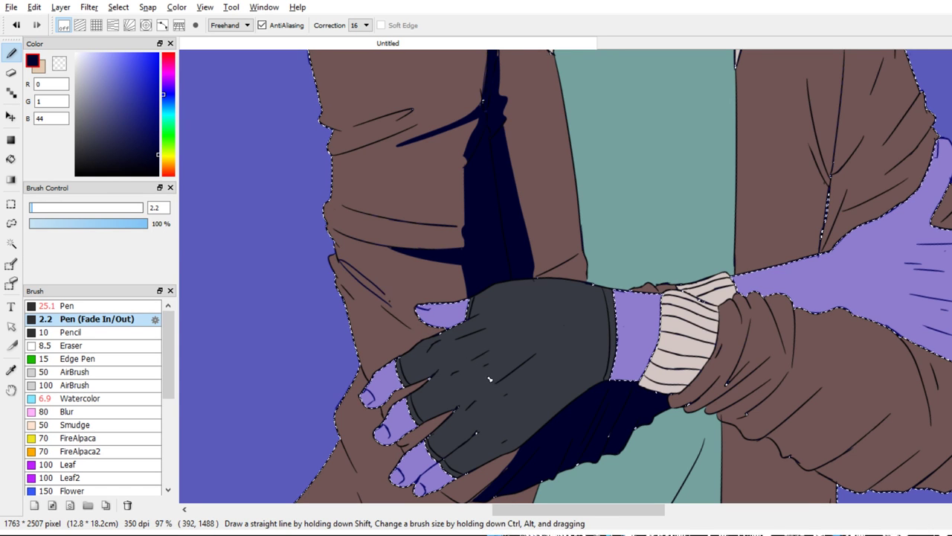
scroll(476, 342, "up", 3)
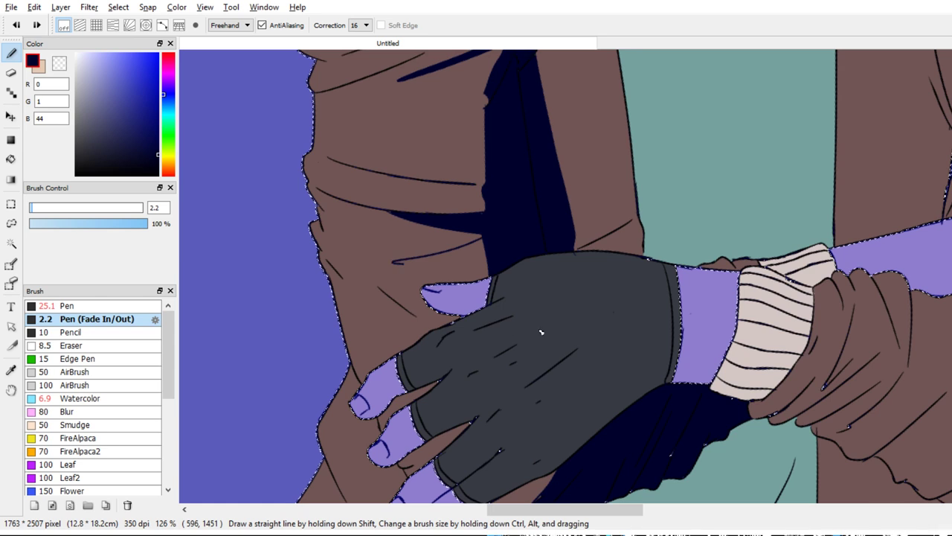
key("e")
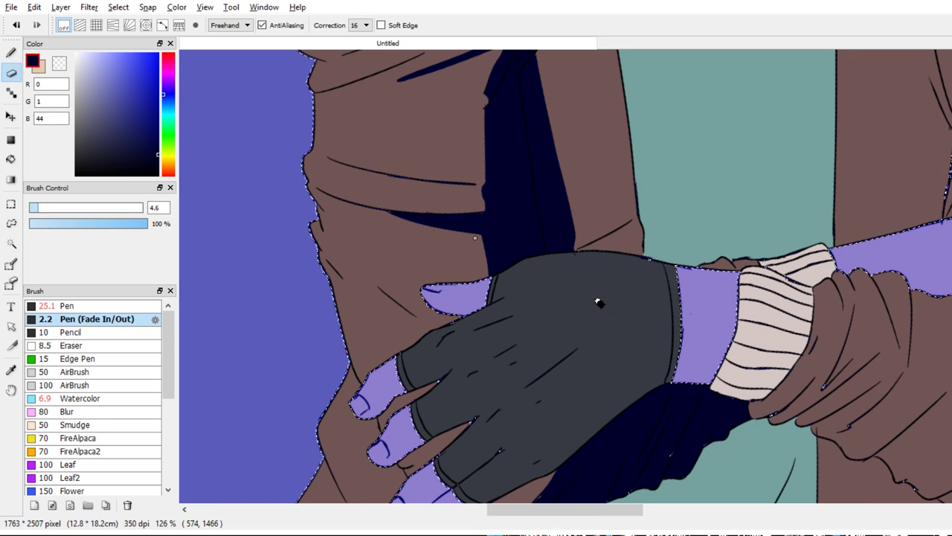
key("p")
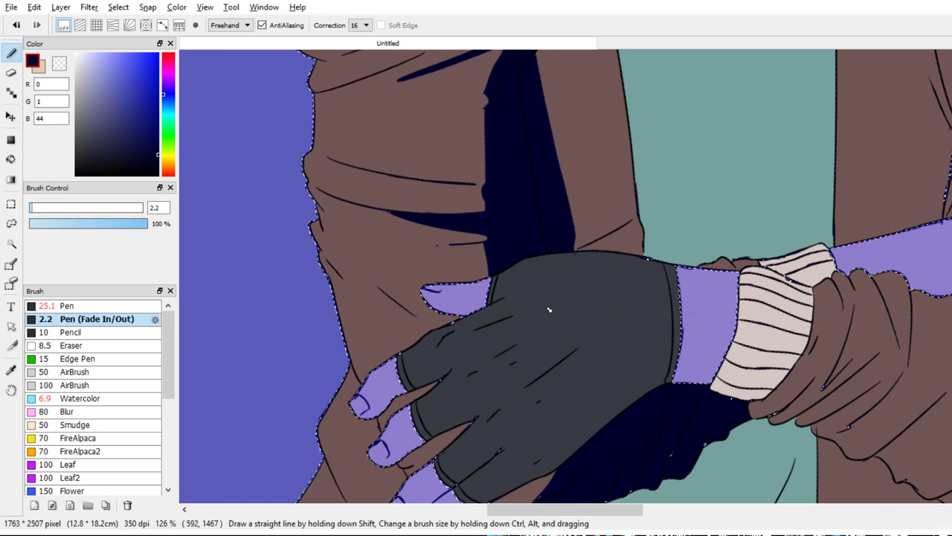
key("g")
left_click(606, 310)
Outline a narrow shadow in the lower crease of the bunched sleeve beside the ribbed cuff and fill it navy
mouse_move(638, 322)
left_mouse_down()
mouse_move(648, 278)
mouse_move(585, 281)
mouse_move(676, 323)
mouse_move(727, 313)
left_mouse_up()
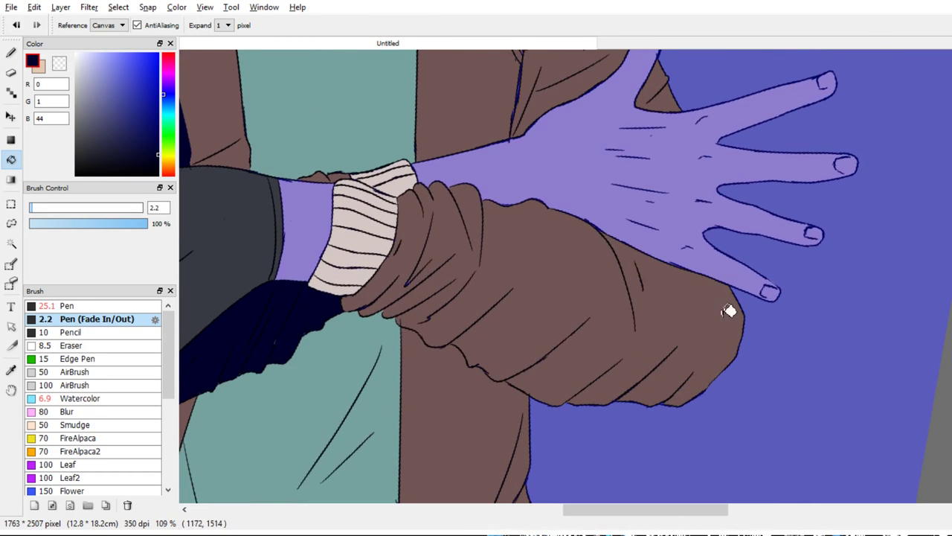
key("p")
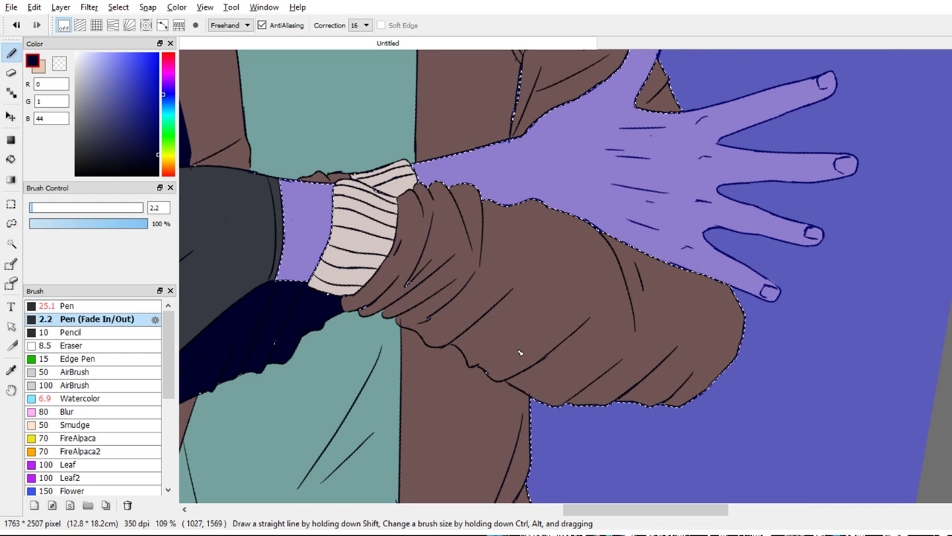
scroll(491, 368, "up", 2)
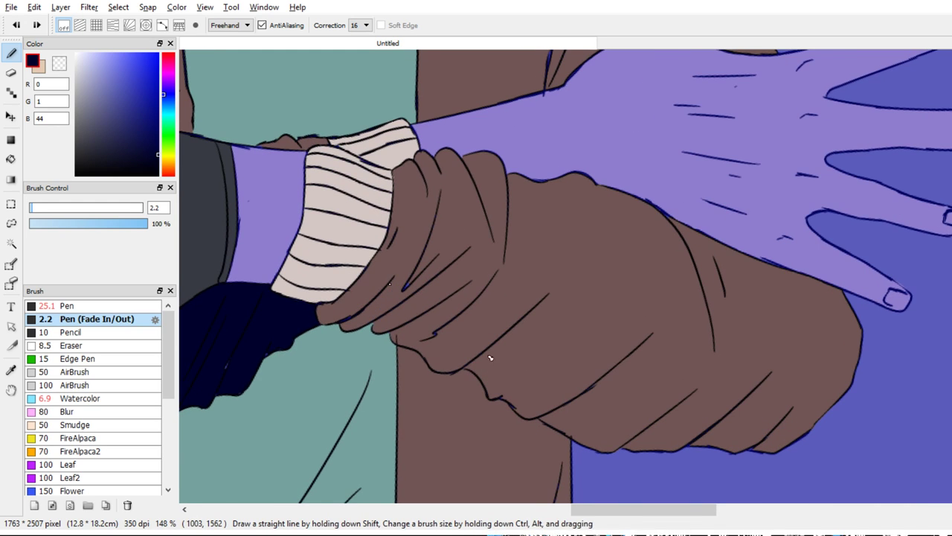
key("g")
left_click(369, 307)
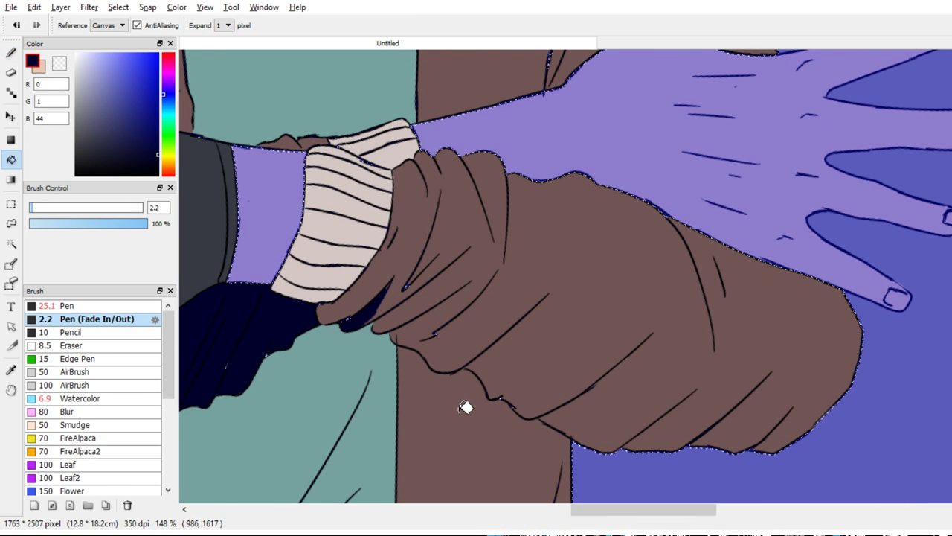
Draw a curved shadow along the long middle crease of the bunched sleeve and fill it navy
key("b")
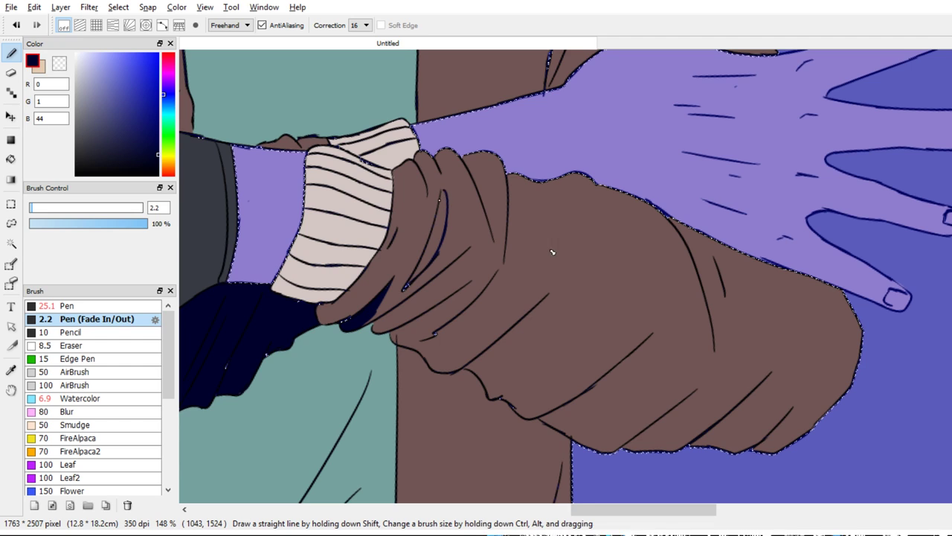
key("g")
left_click(555, 286)
key("b")
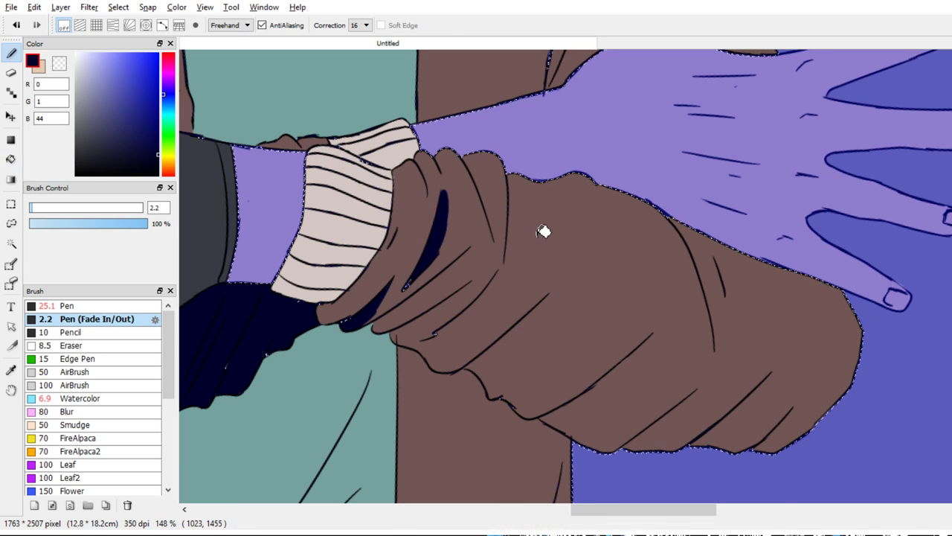
Outline two short shadows in the creases at the bunched sleeve's upper edge next to the cuff and fill them navy
key("u")
key("b")
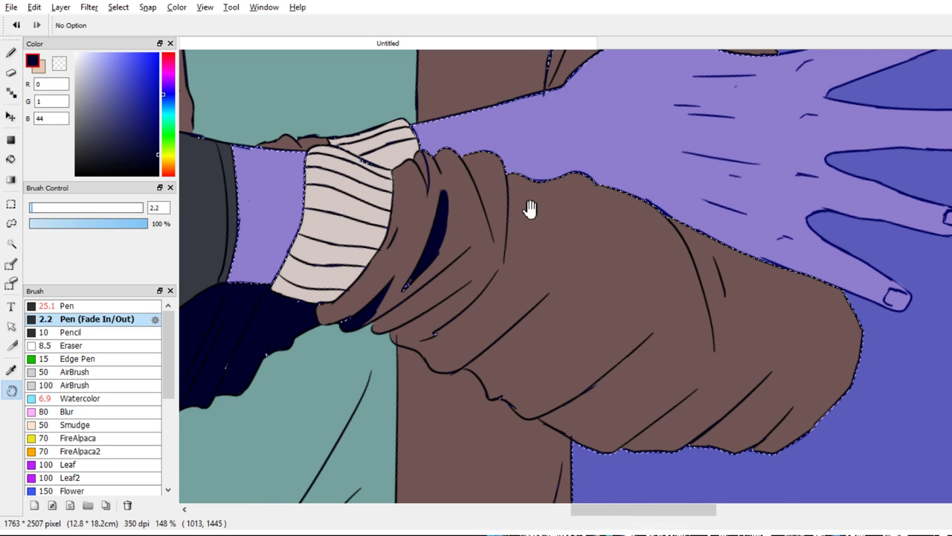
key("g")
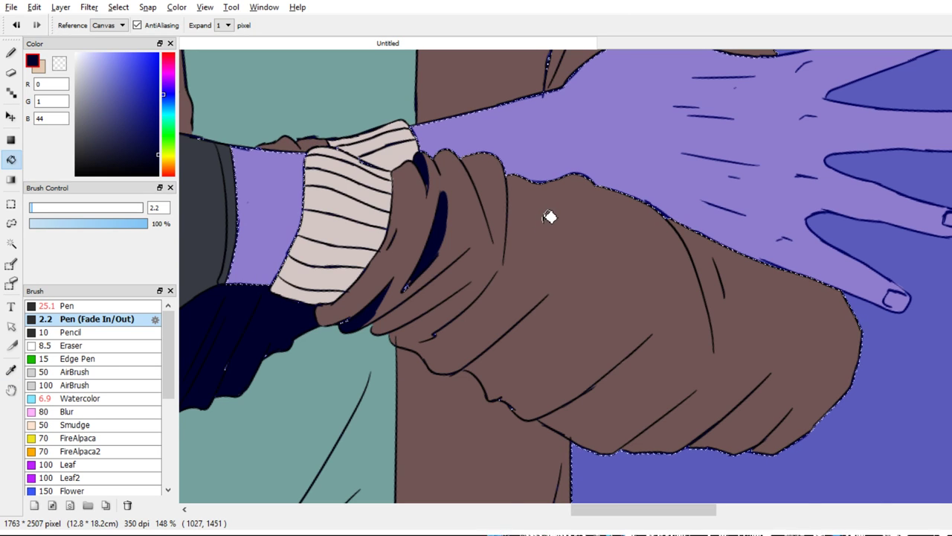
key("b")
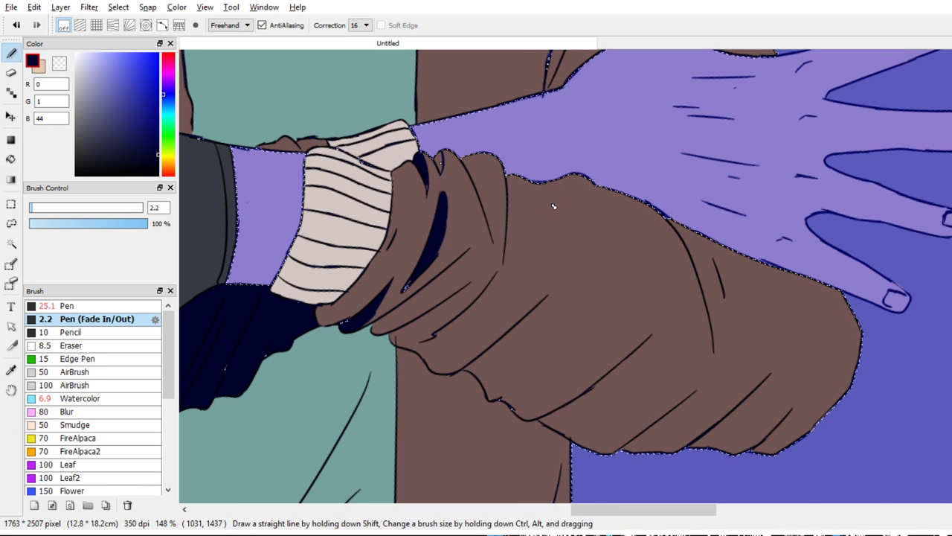
key("g")
key("ctrl+d")
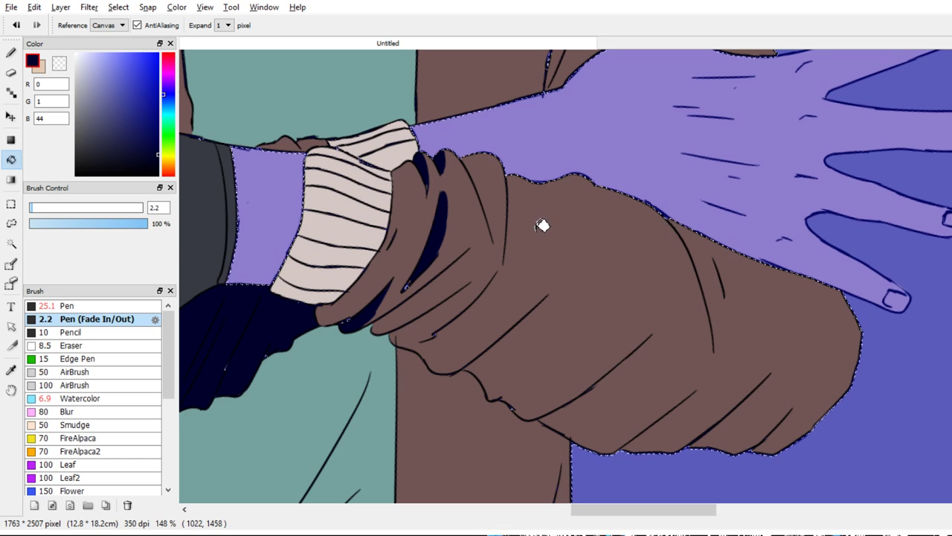
Draw a slim curved shadow on the sleeve fold directly beside the ribbed cuff and fill it navy
key("b")
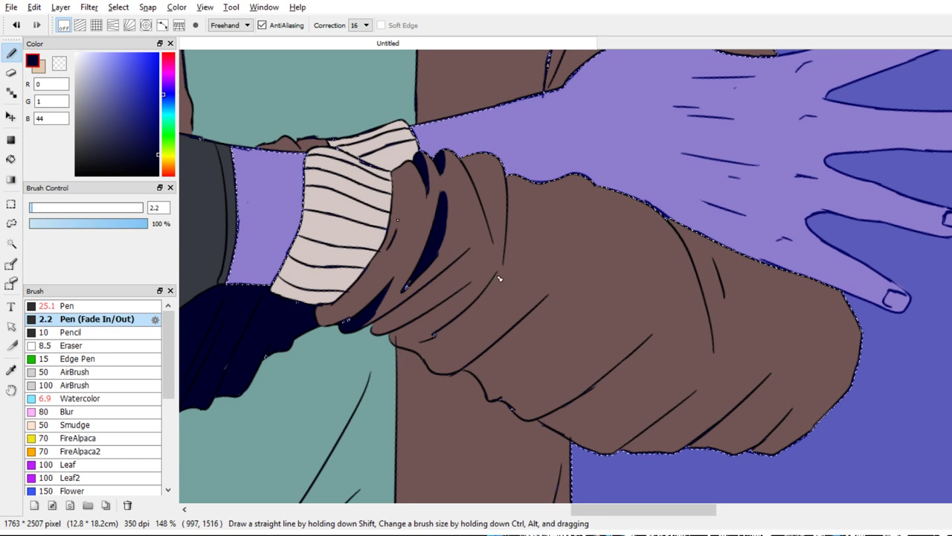
key("g")
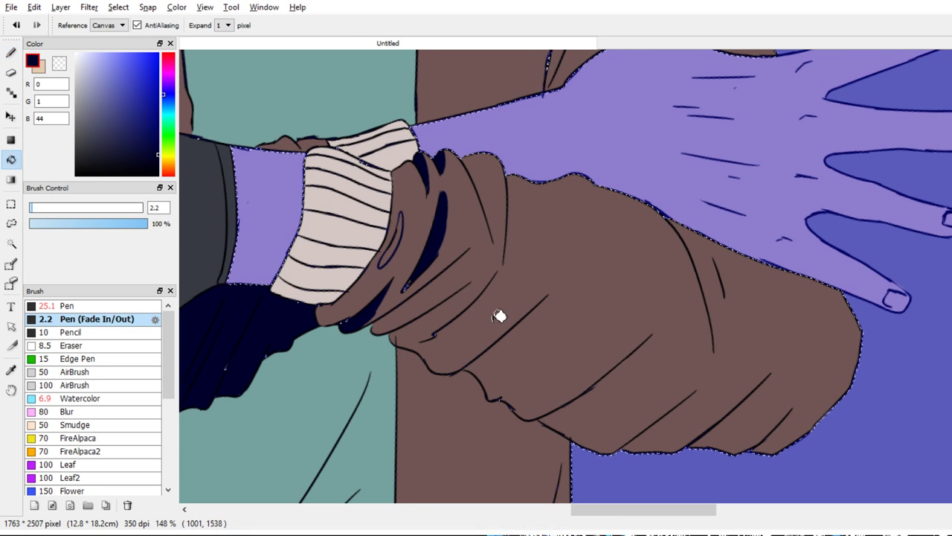
key("b")
left_click_drag(550, 289, 521, 255)
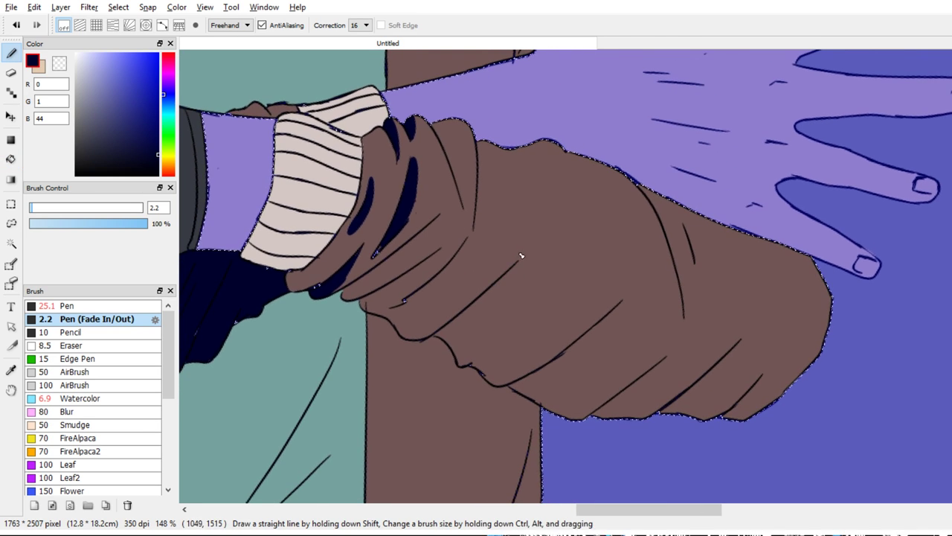
Outline tapering shadows along the two lower diagonal folds of the bunched sleeve and fill them navy
key("g")
left_click(481, 343)
key("b")
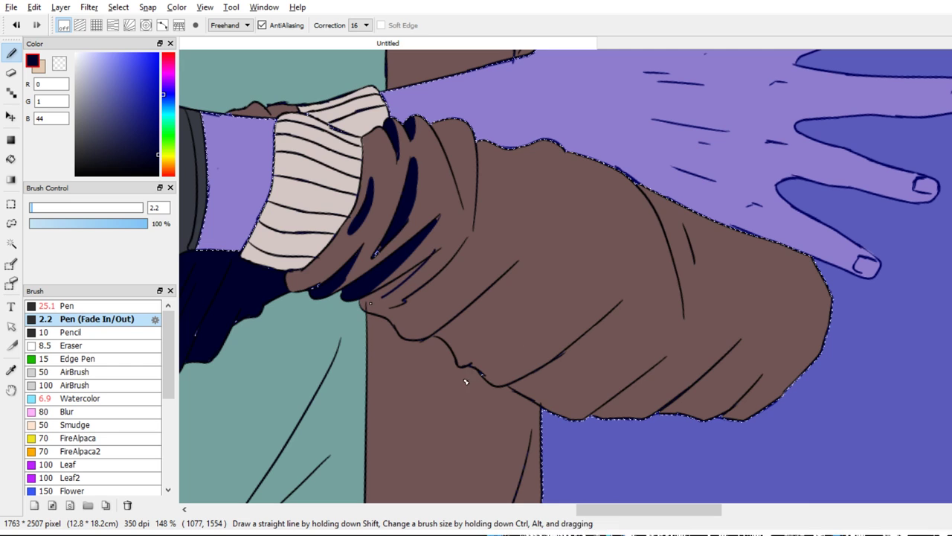
key("g")
left_click(473, 370)
key("b")
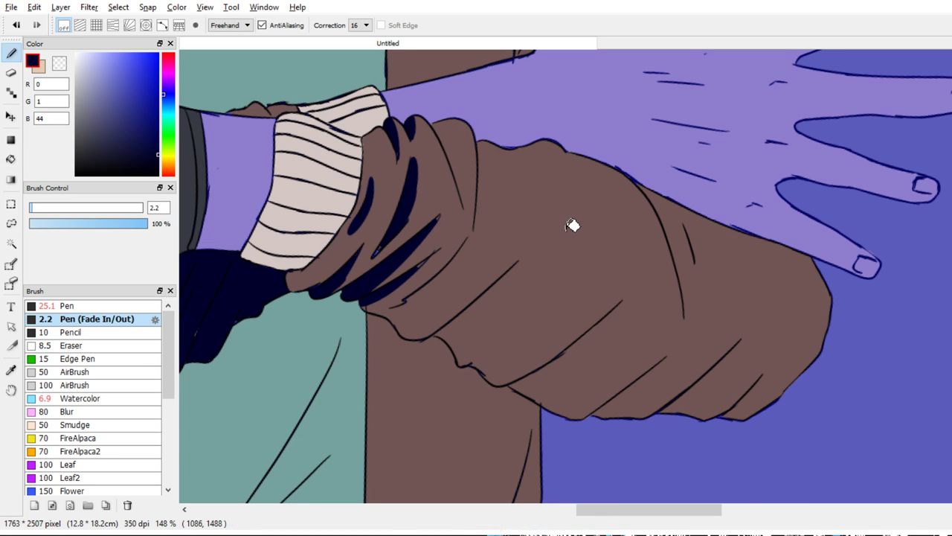
Fill the wide tapering shadow on the large upper fold of the bunched sleeve navy
key("g")
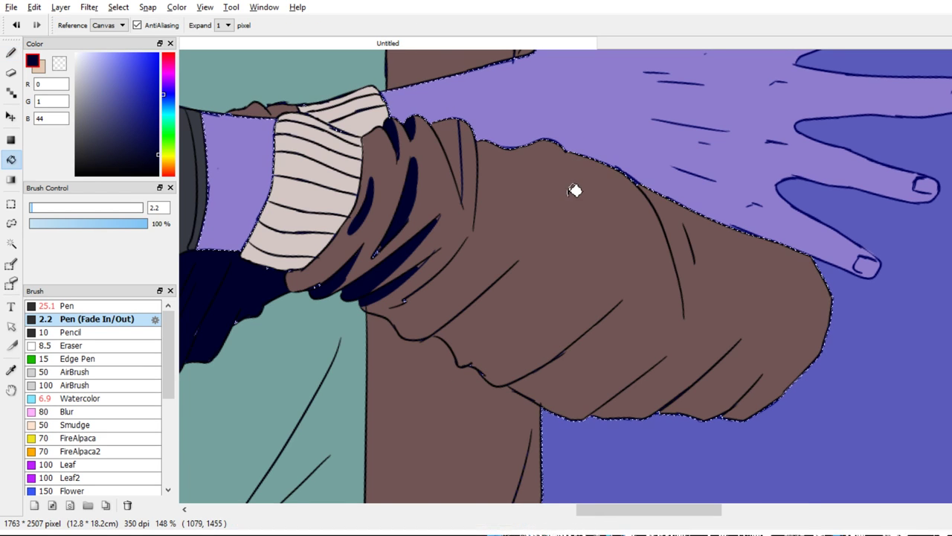
left_click(619, 259)
key("b")
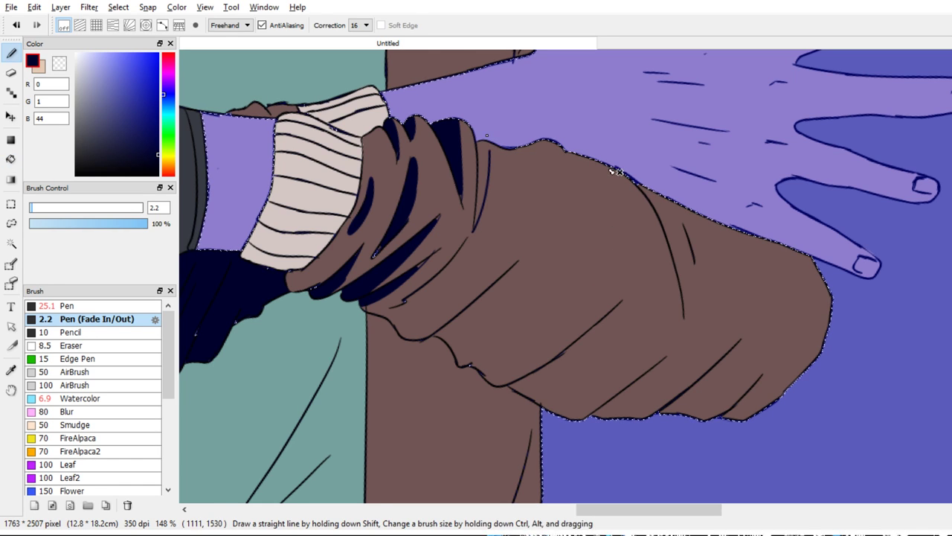
Fill the slim shadow beside the wide upper fold navy, and outline and fill a thin shadow on the lower diagonal crease
key("g")
left_click(602, 234)
key("b")
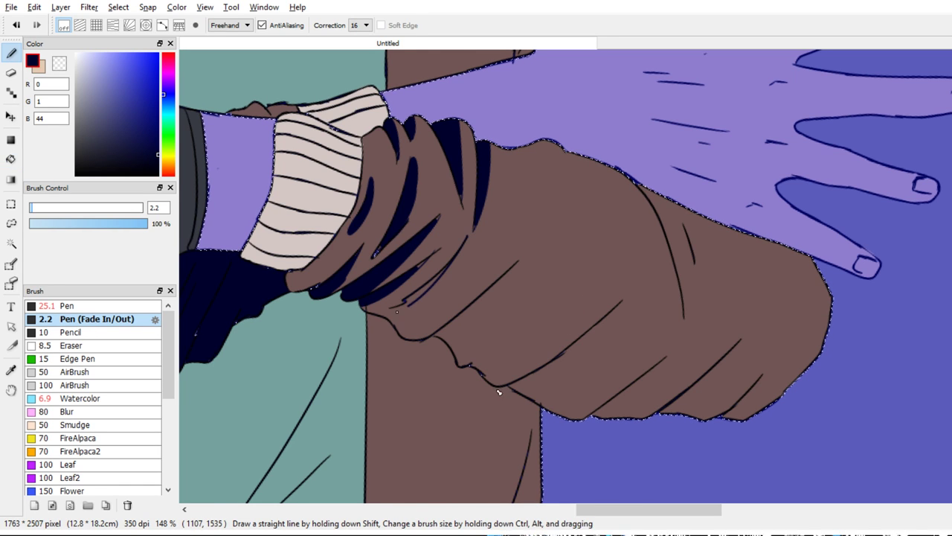
key("g")
left_click(534, 374)
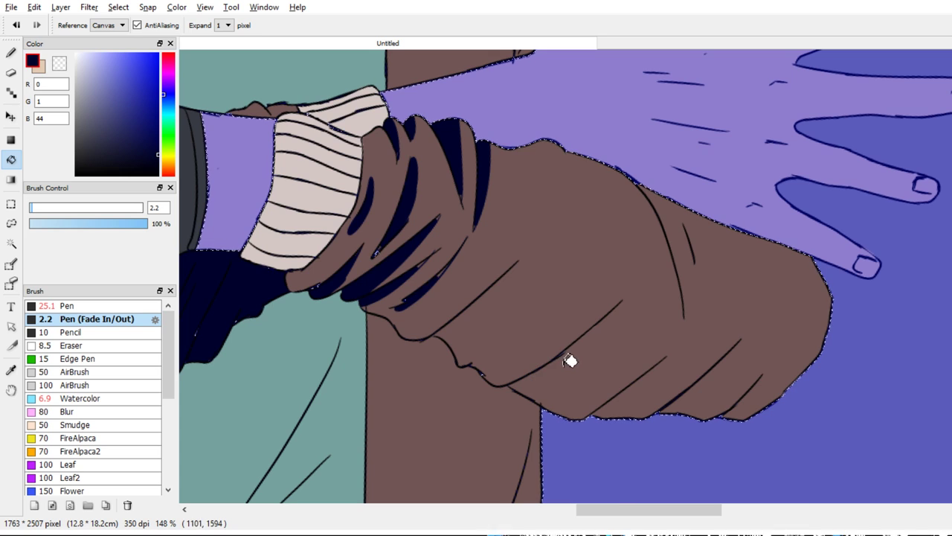
key("b")
Outline a wide tapering shadow and a smaller leaf-shaped one on the next folds at the sleeve's lower edge and fill both navy
left_click_drag(610, 364, 559, 340)
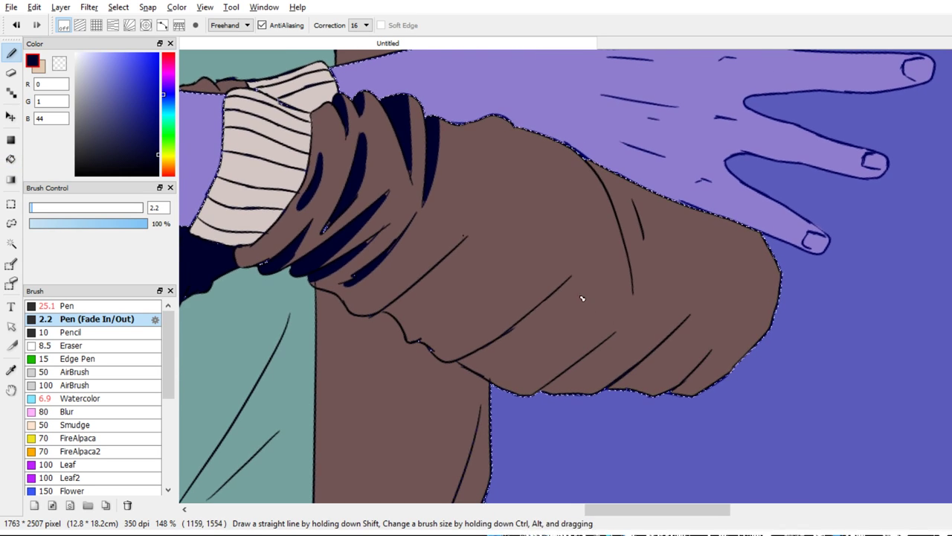
key("g")
left_click(527, 387)
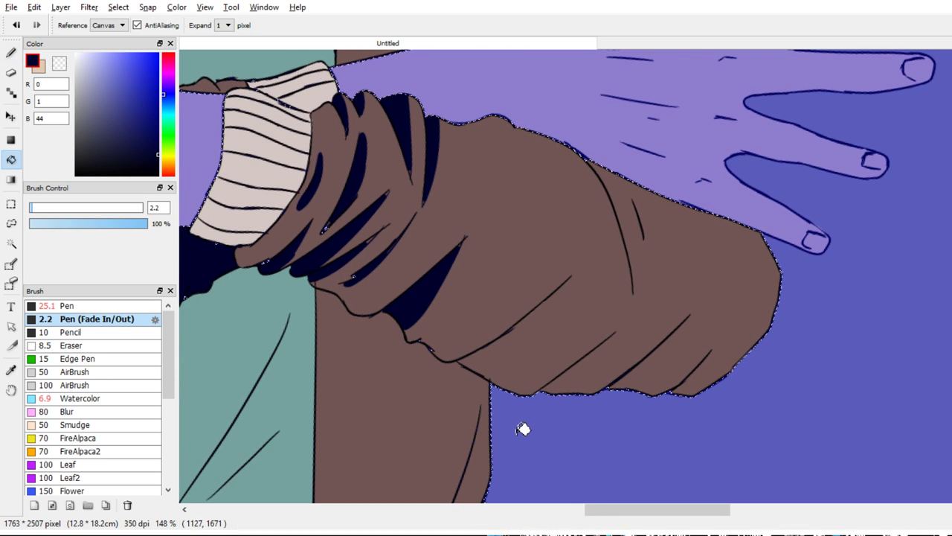
key("b")
key("g")
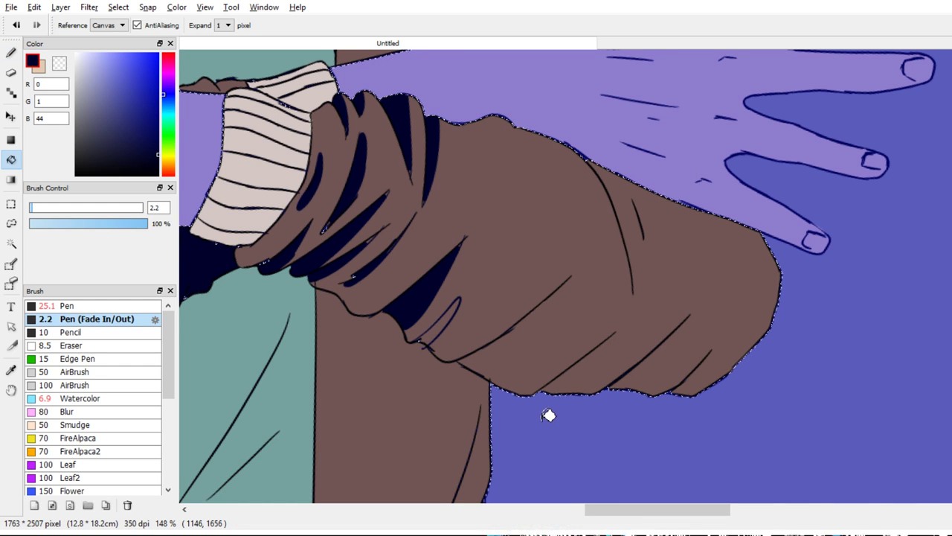
left_click(549, 416)
key("b")
Draw a long pointed shadow hanging from the forearm sleeve's upper edge behind the wrist and fill it navy
scroll(512, 357, "right", 1)
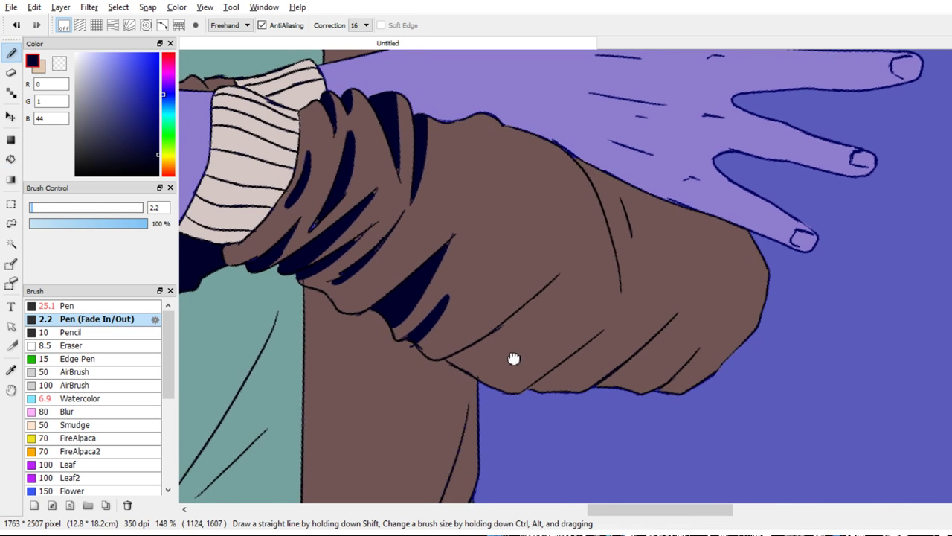
scroll(563, 383, "up", 2)
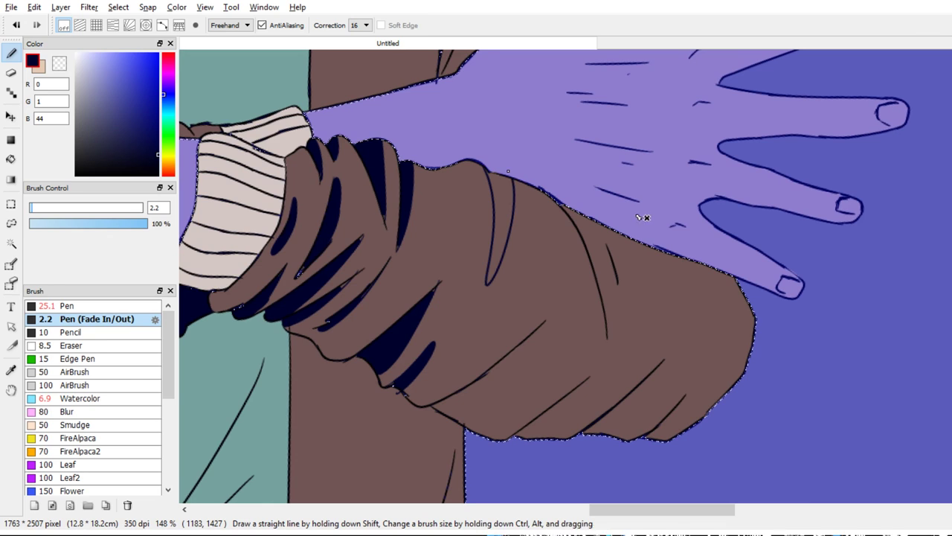
key("g")
left_click(633, 247)
key("b")
Outline a broad tapering shadow along the long diagonal fold where the forearm sleeve meets the jacket side and fill it navy
left_click_drag(568, 274, 557, 172)
key("w")
left_click(666, 298)
key("b")
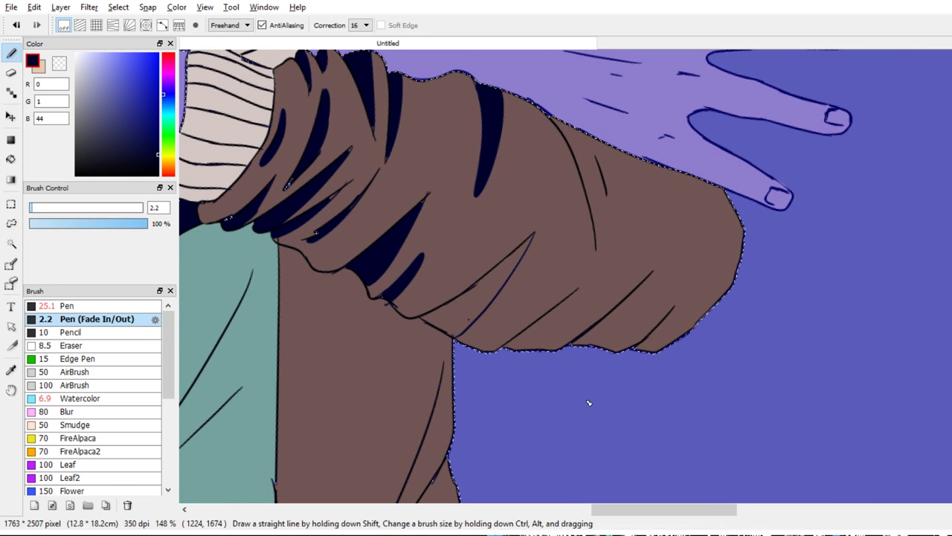
key("g")
left_click(600, 372)
left_click_drag(605, 373, 561, 354)
Outline a slim shadow along the short diagonal fold on the sleeve's underside towards the elbow and fill it navy
key("b")
left_click_drag(678, 347, 578, 428)
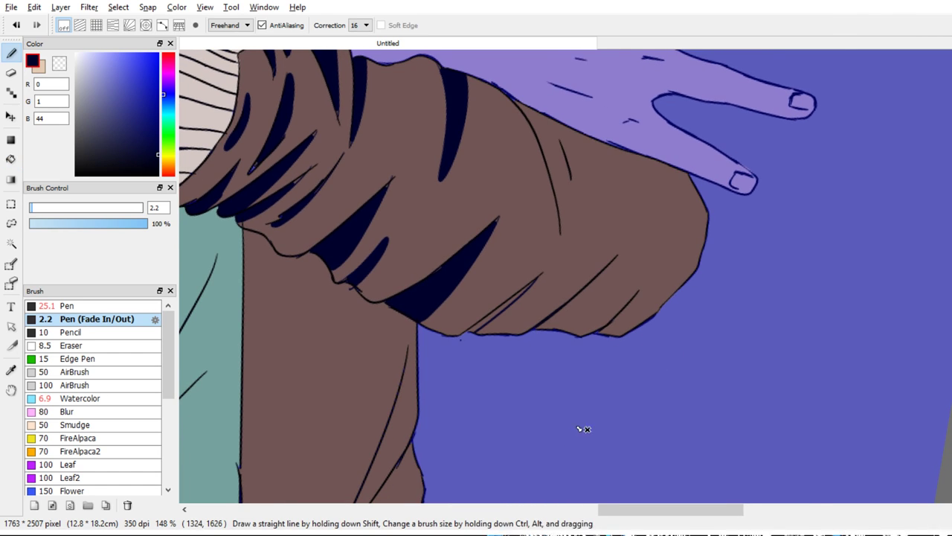
key("w")
left_click(617, 395)
Outline the shadow boundary from below the little finger to the underside fold and fill the whole elbow end navy
scroll(640, 372, "up", 1)
scroll(640, 372, "right", 1)
key("b")
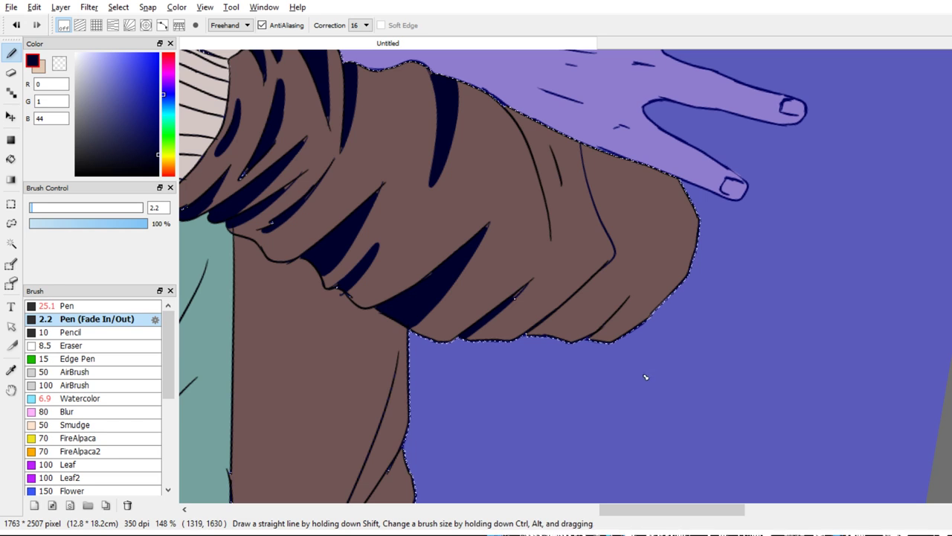
key("g")
left_click(740, 297)
scroll(714, 297, "up", 1)
scroll(714, 298, "right", 1)
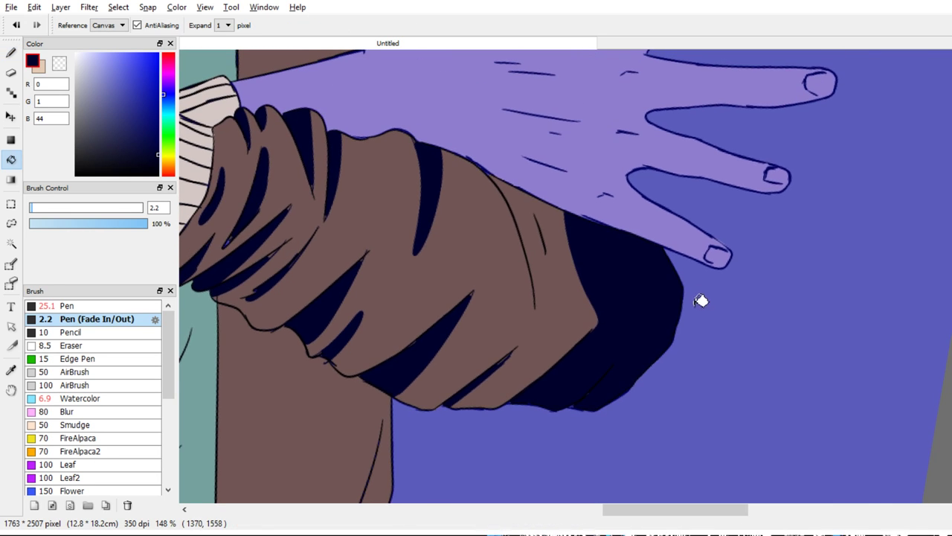
key("b")
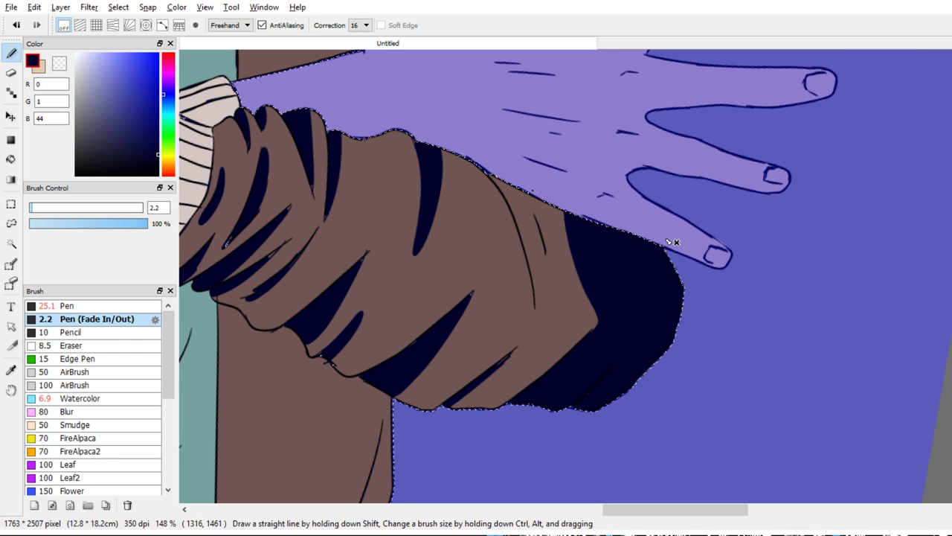
mouse_move(691, 359)
left_mouse_down()
mouse_move(727, 287)
mouse_move(731, 221)
mouse_move(719, 331)
left_mouse_up()
key("g")
left_click(708, 314)
Outline a jagged shadow band from the collar across the shoulder and down the outer upper arm to the thumb
key("ctrl+space")
key("ctrl+space")
mouse_move(631, 253)
left_mouse_down()
mouse_move(619, 278)
mouse_move(613, 264)
left_mouse_up()
key("b")
key("space")
scroll(619, 250, "up", 3)
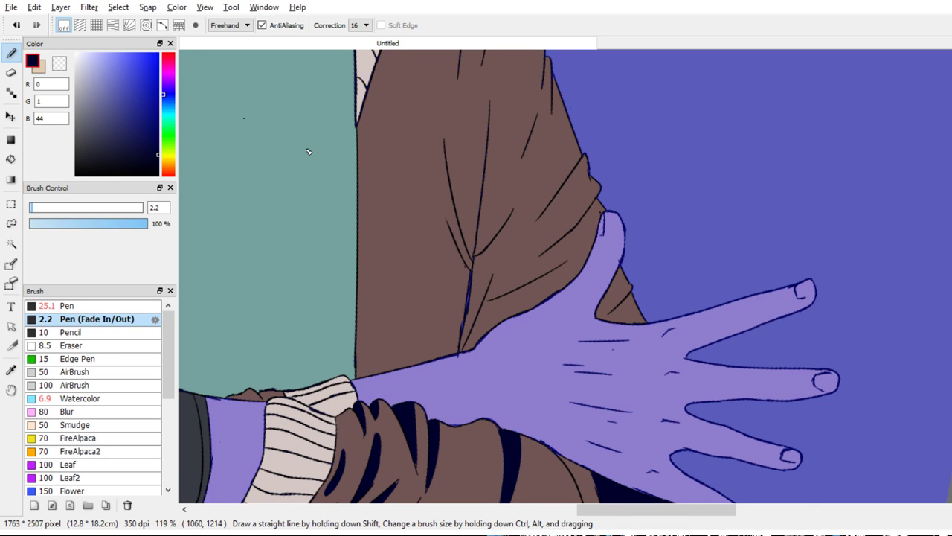
left_click_drag(515, 224, 487, 367)
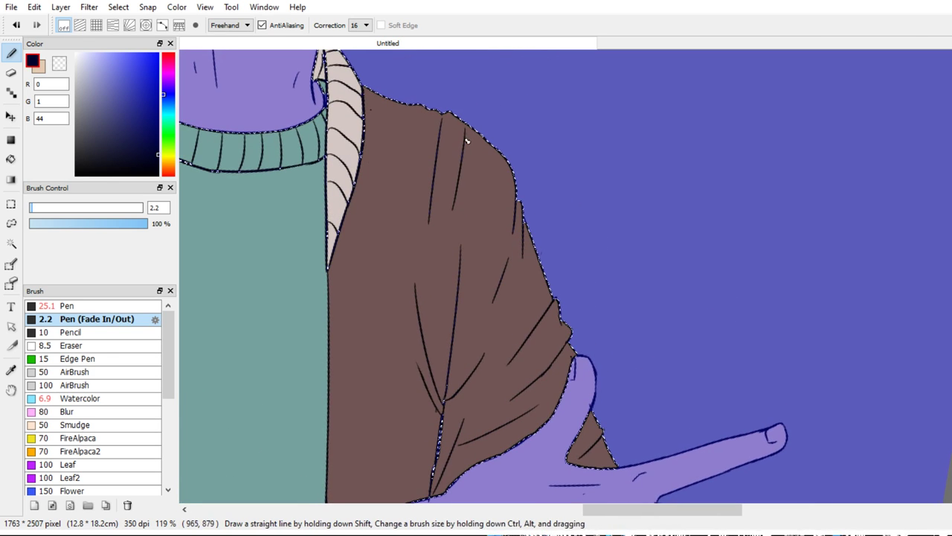
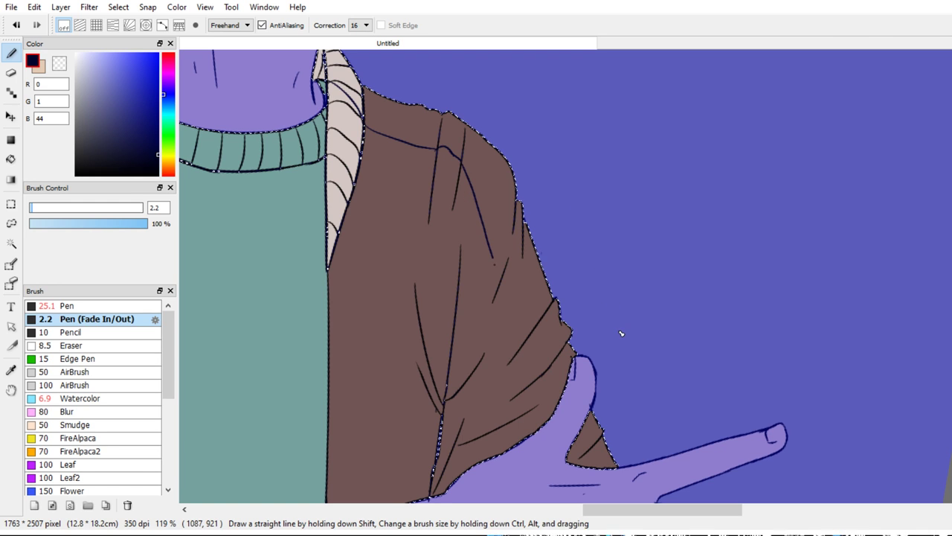
scroll(630, 353, "down", 3)
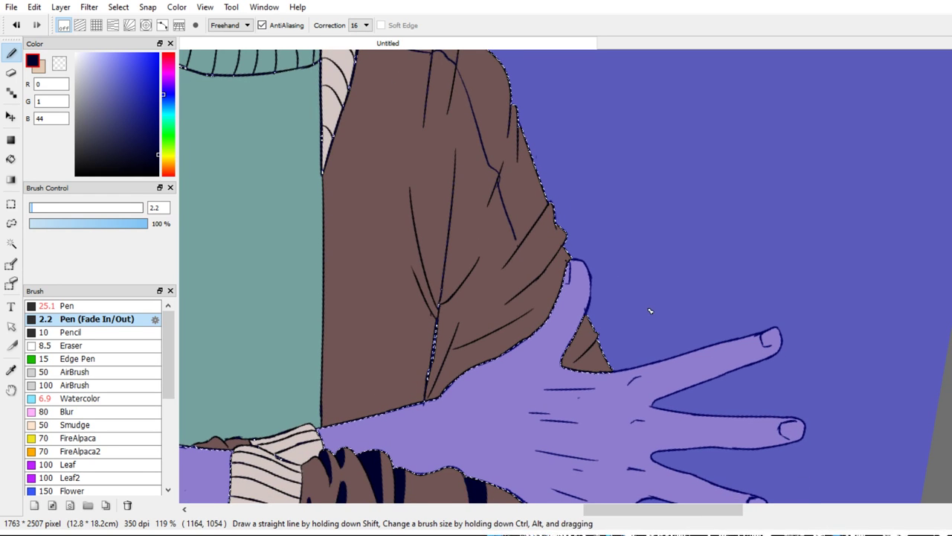
scroll(672, 352, "down", 3)
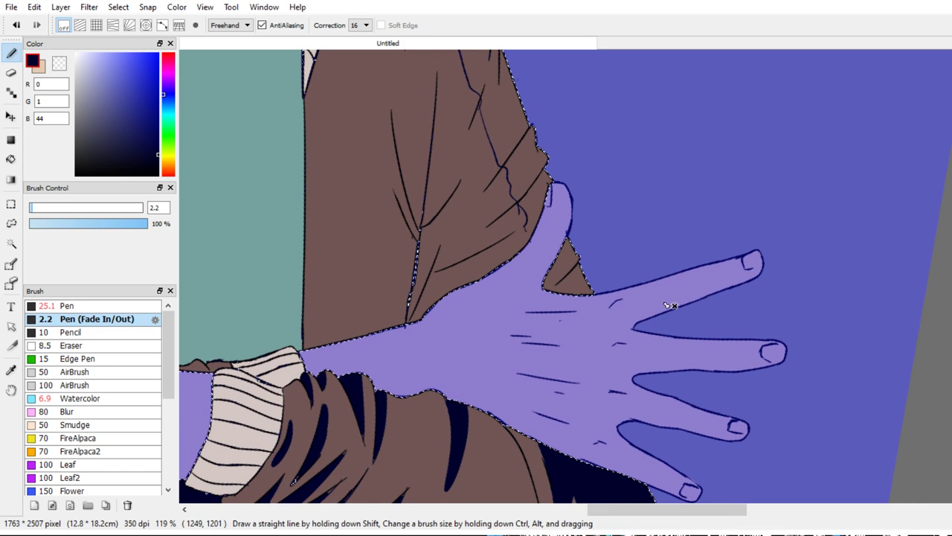
Fill the sections of the shoulder and outer upper-arm shadow navy, including the sleeve patch behind the thumb
key("g")
left_click(568, 279)
left_click(537, 203)
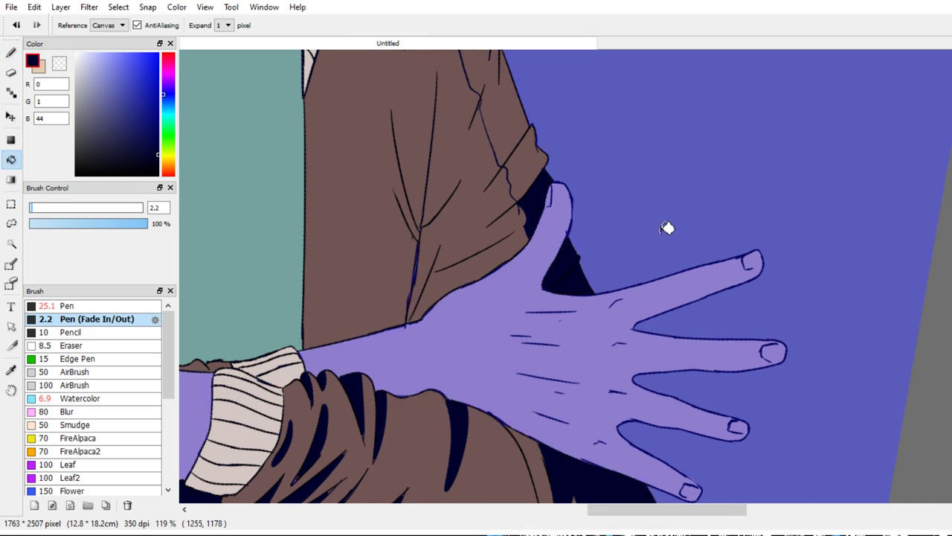
left_click(526, 158)
left_click_drag(643, 156, 665, 253)
left_click(520, 190)
left_click_drag(629, 206, 677, 213)
key("v")
Outline a long tapering shadow along the inner-arm crease above the wrist and fill it navy
key("b")
left_click_drag(632, 328, 646, 276)
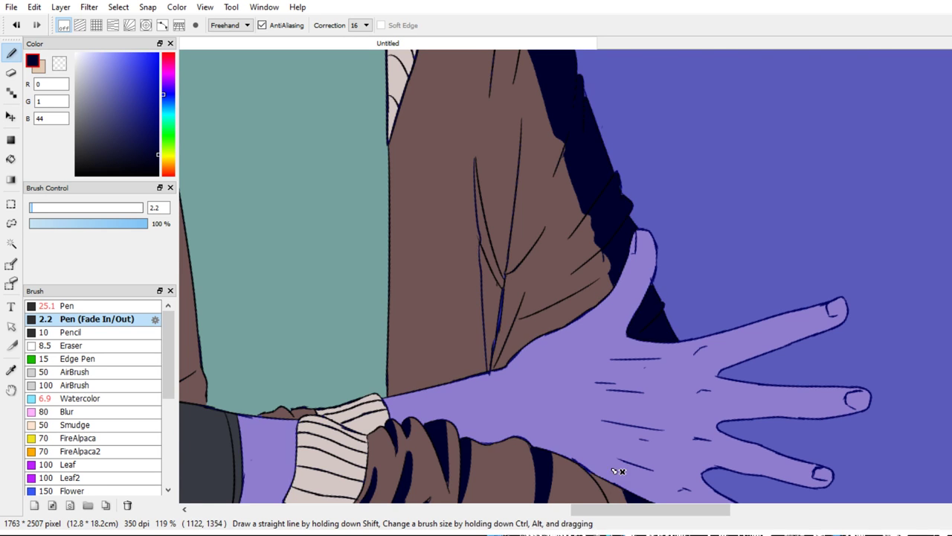
key("g")
left_click(481, 223)
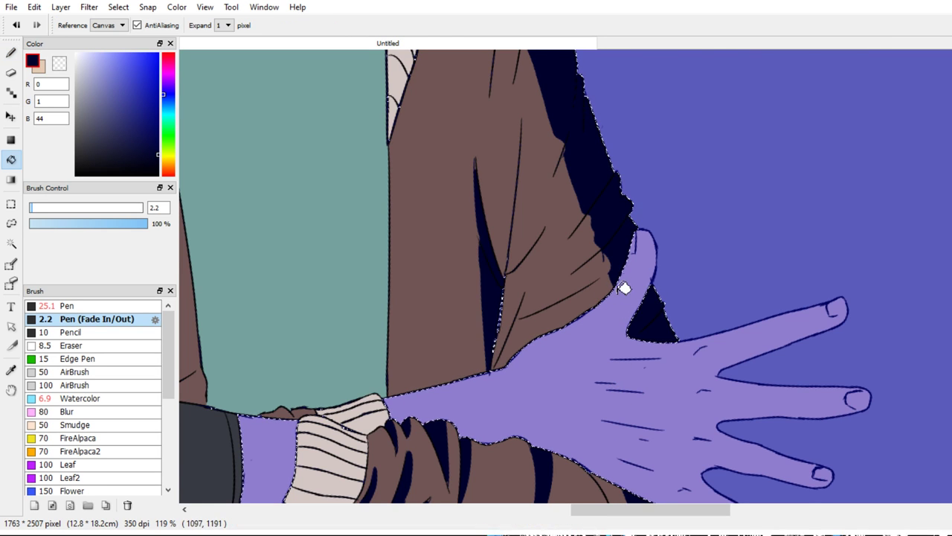
Outline the small fold beside the inner-arm crease just above the wrist and fill it navy
key("b")
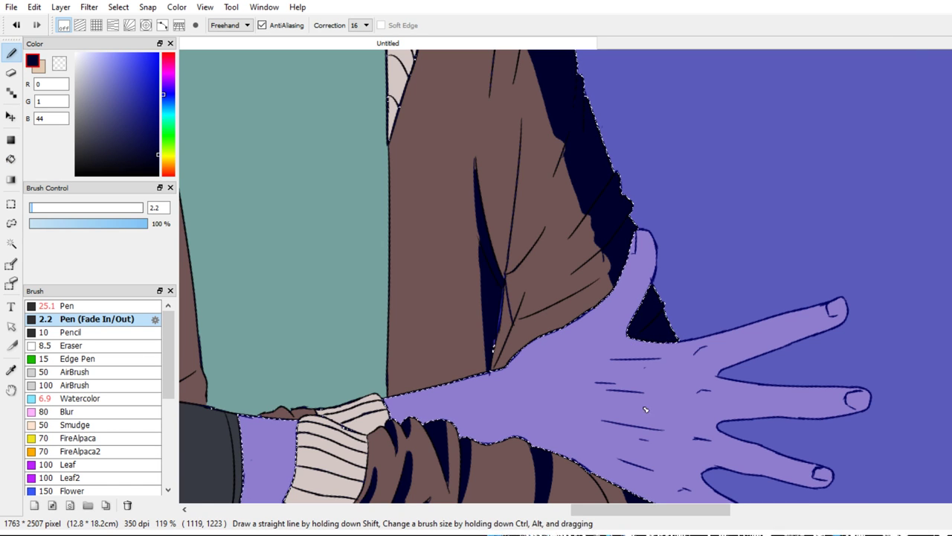
key("ctrl+d")
key("g")
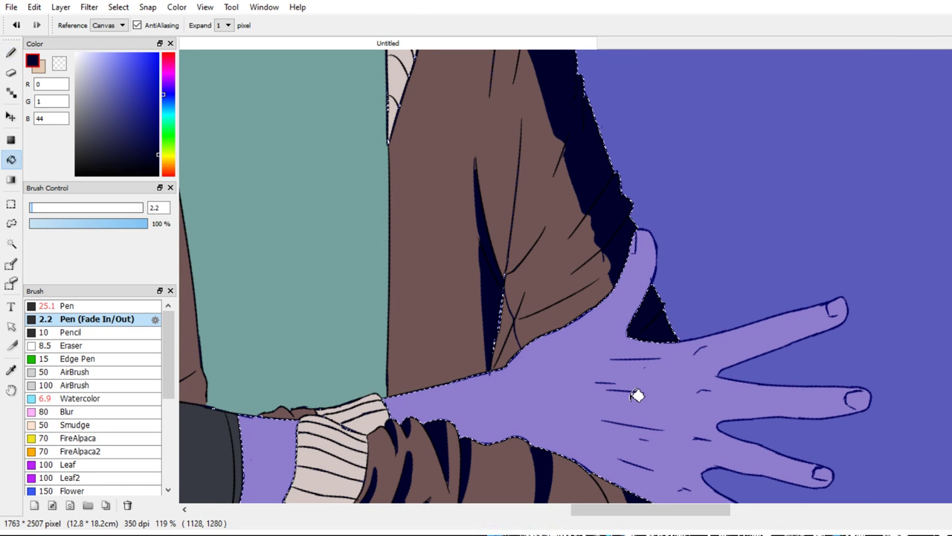
left_click_drag(645, 432, 664, 293)
left_click_drag(698, 316, 663, 228)
left_click_drag(652, 301, 667, 243)
left_click_drag(626, 217, 622, 259)
left_click_drag(529, 266, 544, 281)
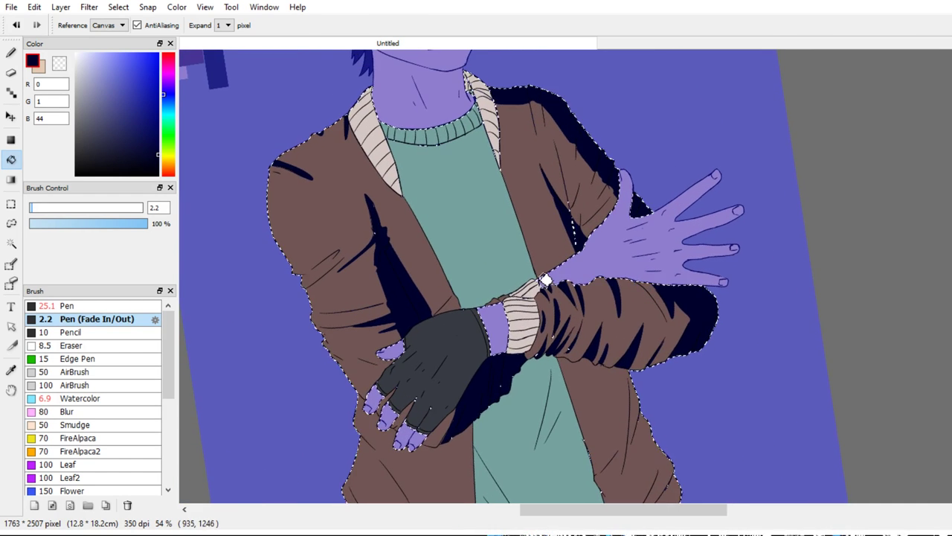
Outline a shadow band down the neck side of the wider ribbed collar lapel
key("b")
left_click_drag(498, 258, 555, 370)
left_click_drag(534, 279, 539, 340)
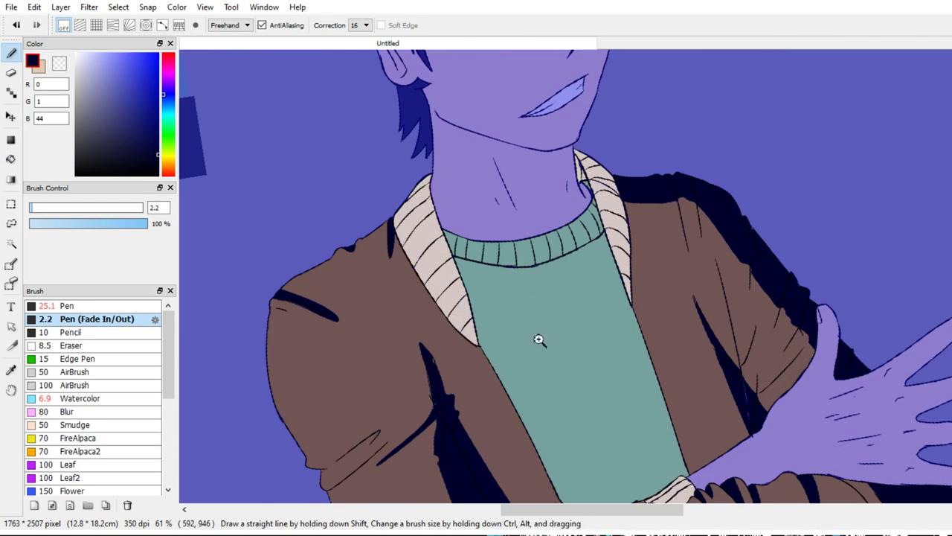
left_click_drag(429, 199, 488, 340)
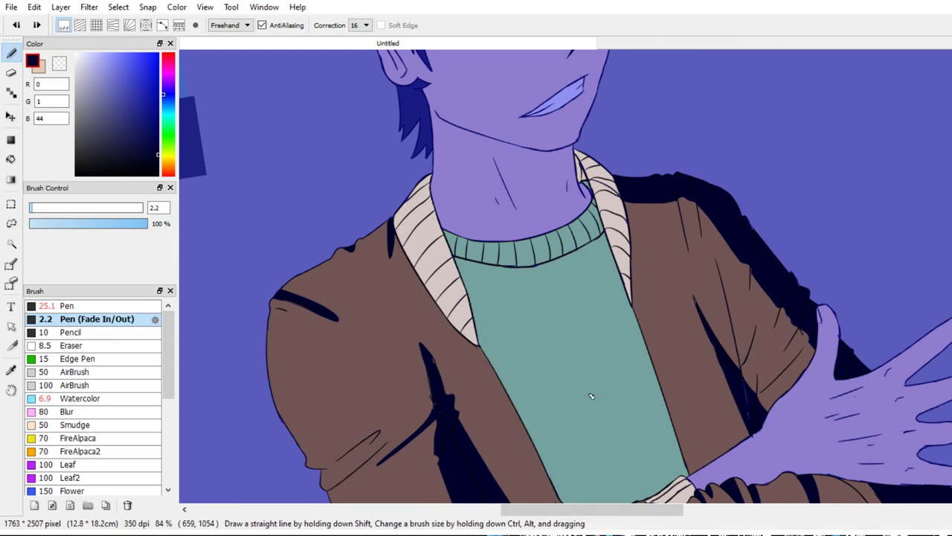
key("ctrl+d")
scroll(542, 269, "up", 1)
key("ctrl+z")
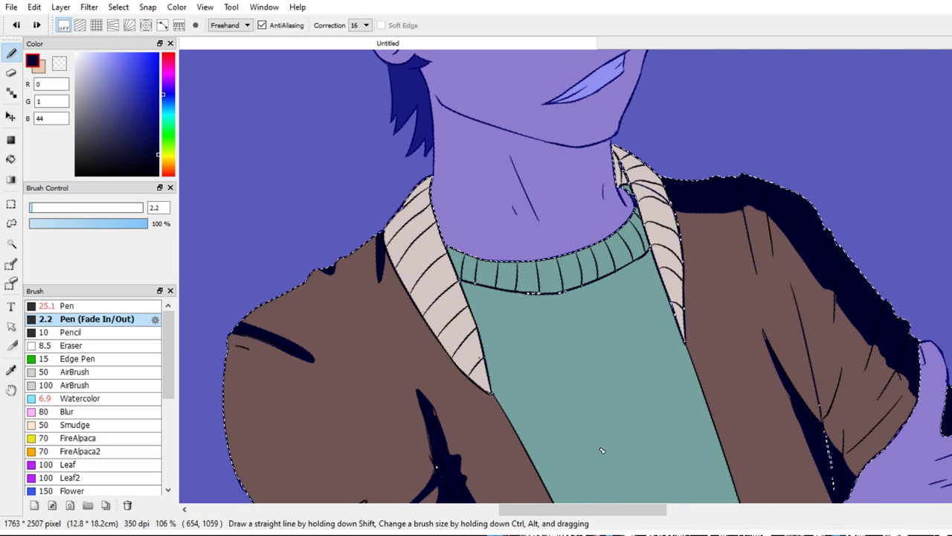
Fill each ribbed segment of the shadow band on the wider collar lapel navy
key("g")
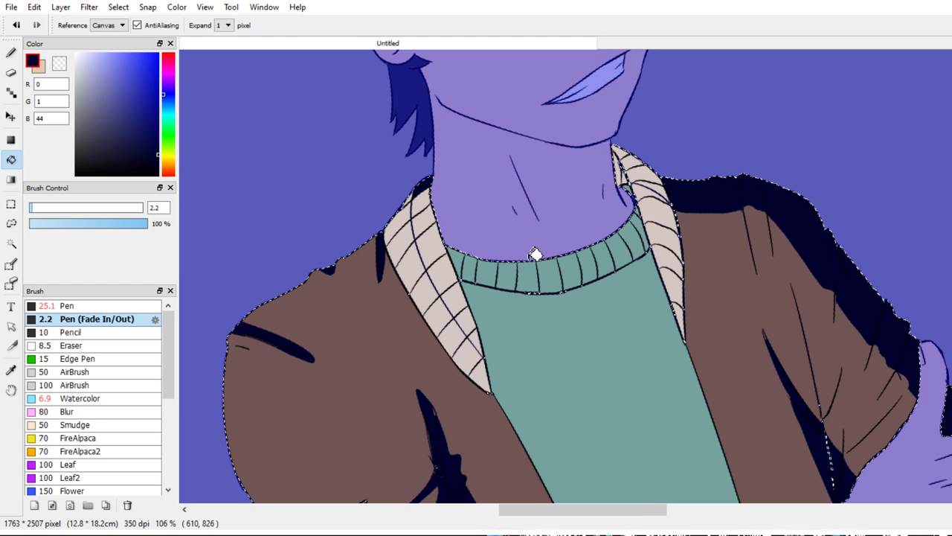
left_click(432, 240)
left_click(441, 263)
left_click(451, 288)
left_click(459, 309)
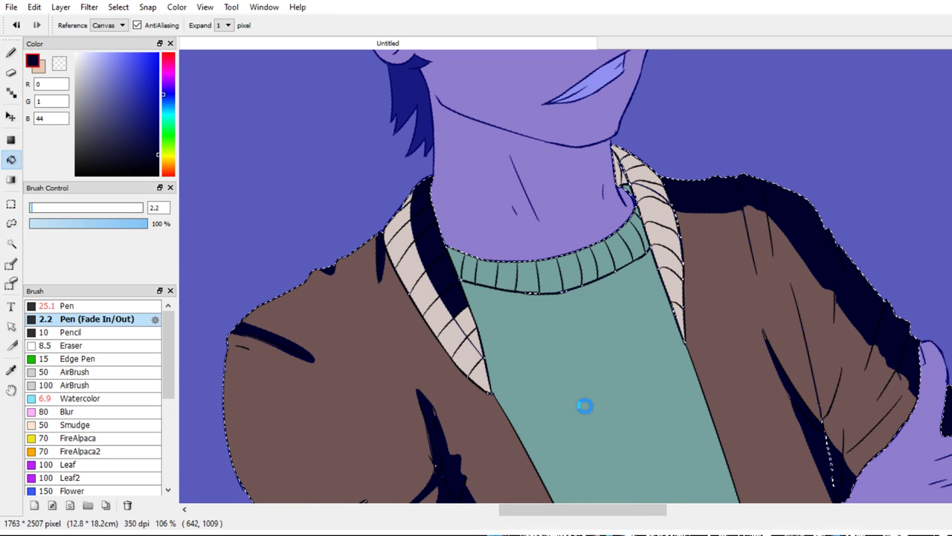
left_click(467, 326)
left_click(476, 343)
Outline a pointed shadow in the sleeve crease beside the gloved hand's thumb and fill it navy
left_click_drag(578, 357, 536, 229)
left_click_drag(615, 395, 523, 163)
left_click_drag(546, 283, 577, 165)
scroll(525, 245, "up", 5)
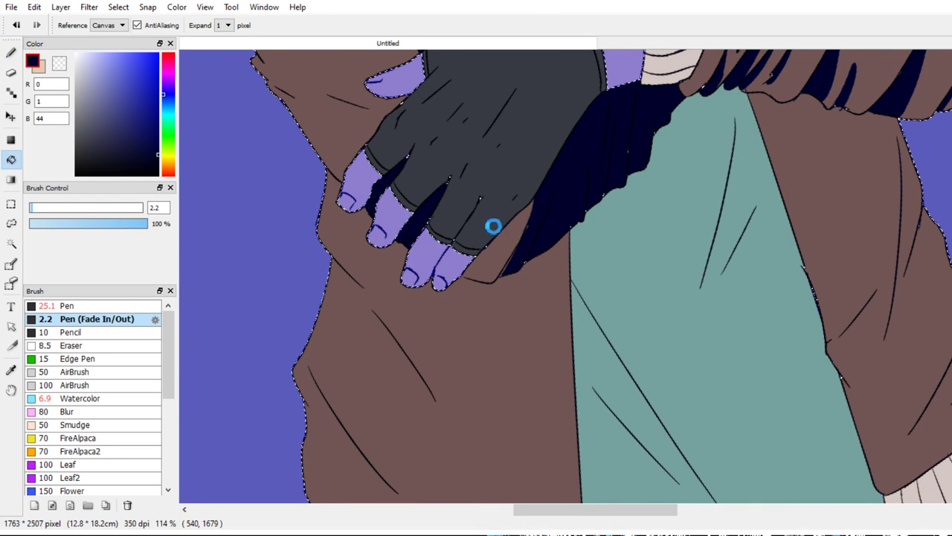
left_click_drag(493, 225, 535, 348)
key("b")
key("Right")
left_click_drag(522, 134, 544, 110)
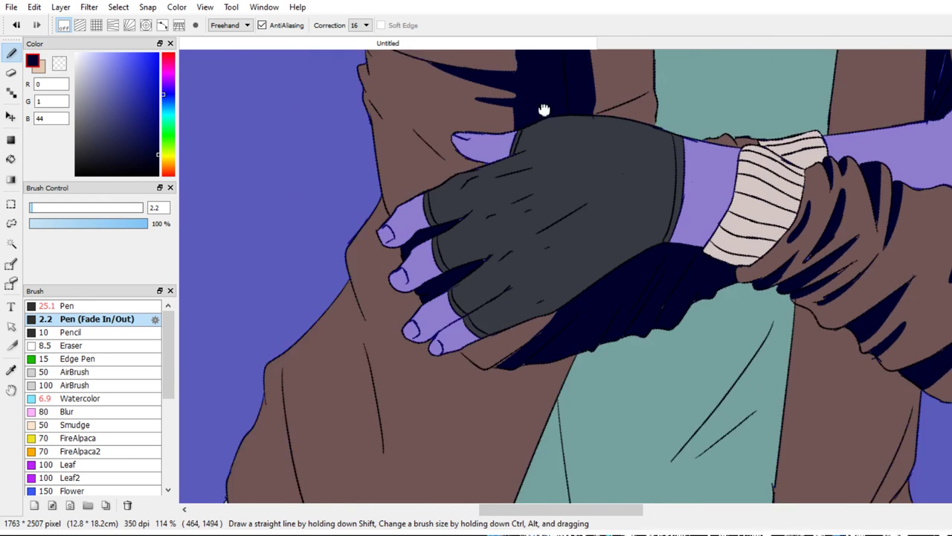
key("Right")
left_click_drag(565, 165, 578, 229)
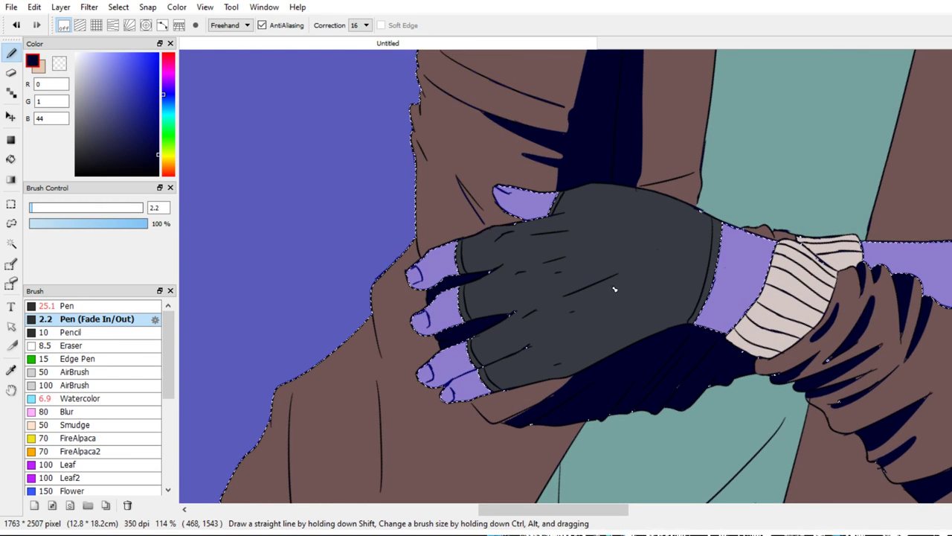
key("g")
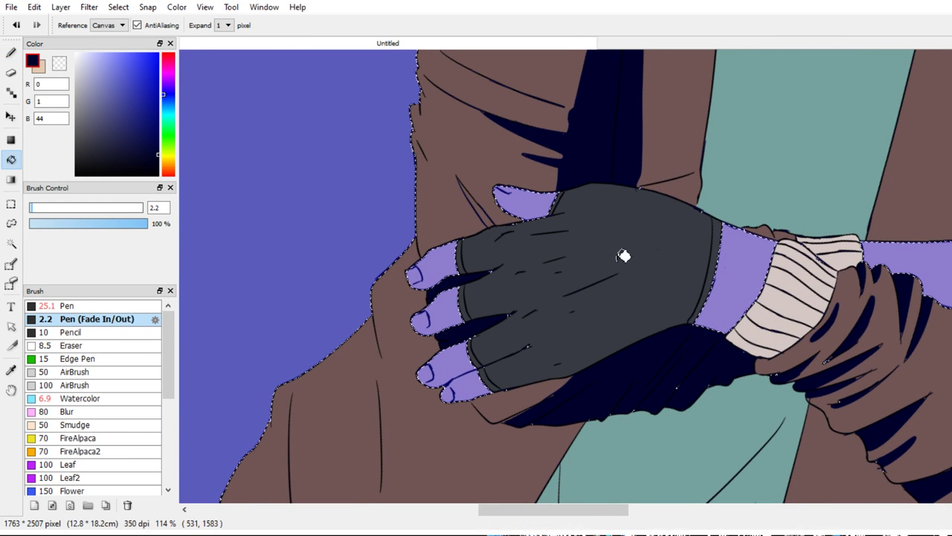
left_click_drag(576, 208, 587, 228)
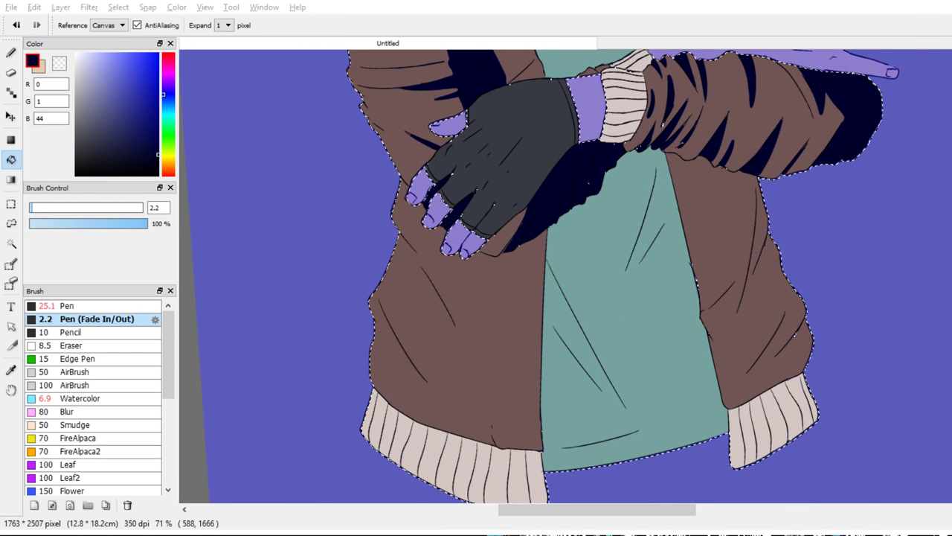
Outline a slim tapered shadow along the diagonal crease below the gloved hand on the jacket front and fill it navy
key("b")
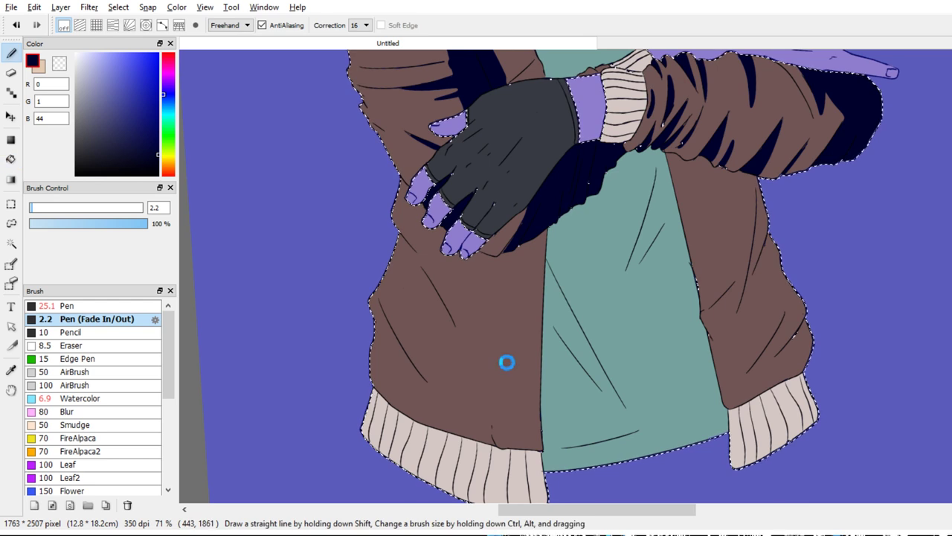
left_click_drag(477, 386, 461, 357)
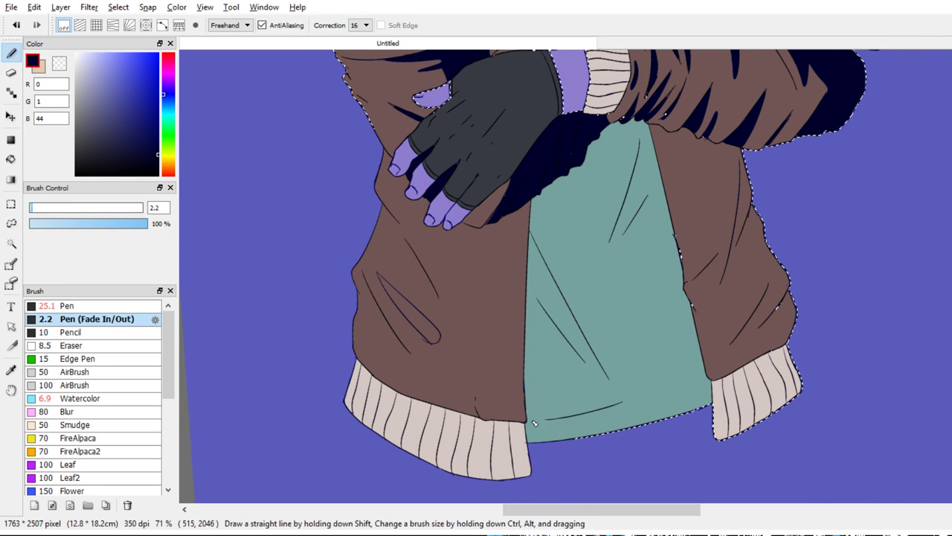
key("g")
left_click(409, 308)
key("b")
key("ctrl+z")
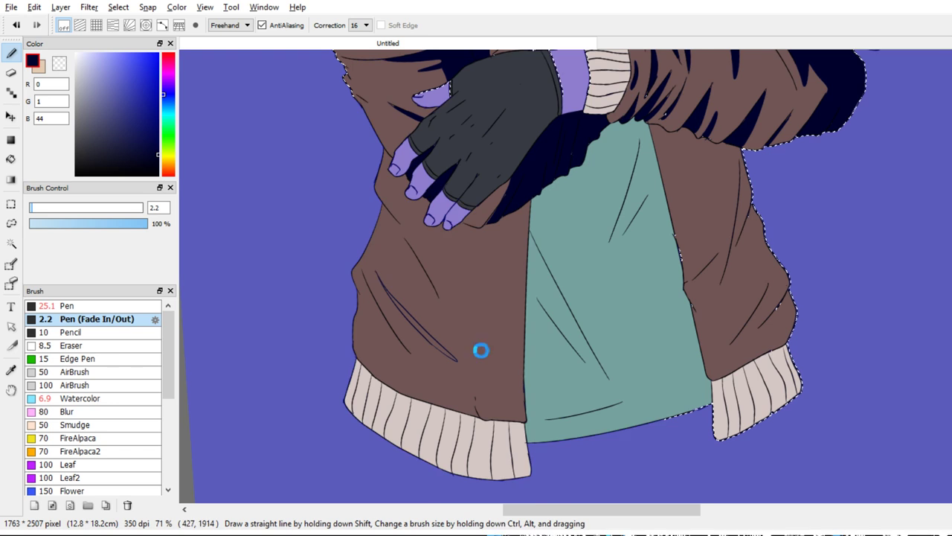
scroll(397, 290, "up", 2)
key("g")
left_click(436, 344)
key("b")
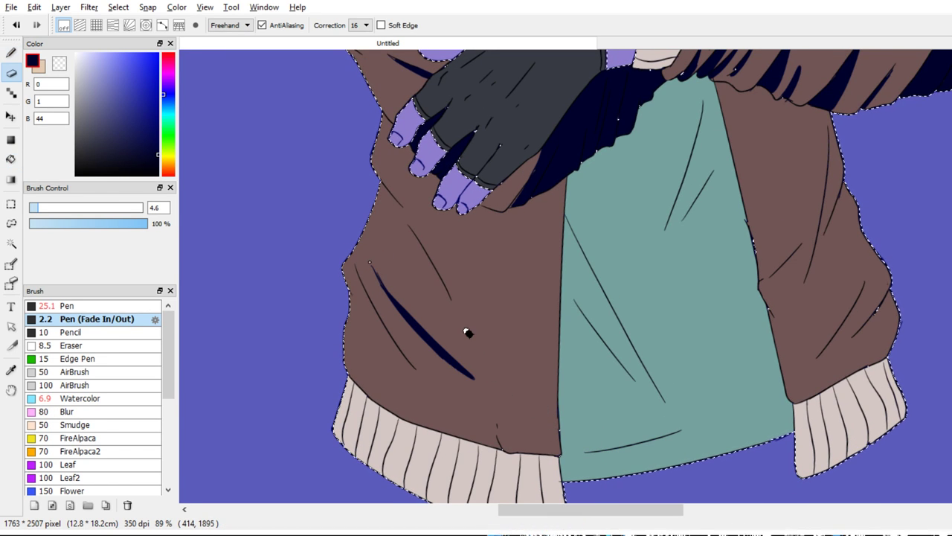
Outline a shadow band down the gloved-hand side of the jacket opening and continue it across the ribbed hem
left_click_drag(659, 271, 654, 249)
left_click_drag(661, 294, 661, 296)
key("ctrl+z")
left_click_drag(664, 221, 657, 400)
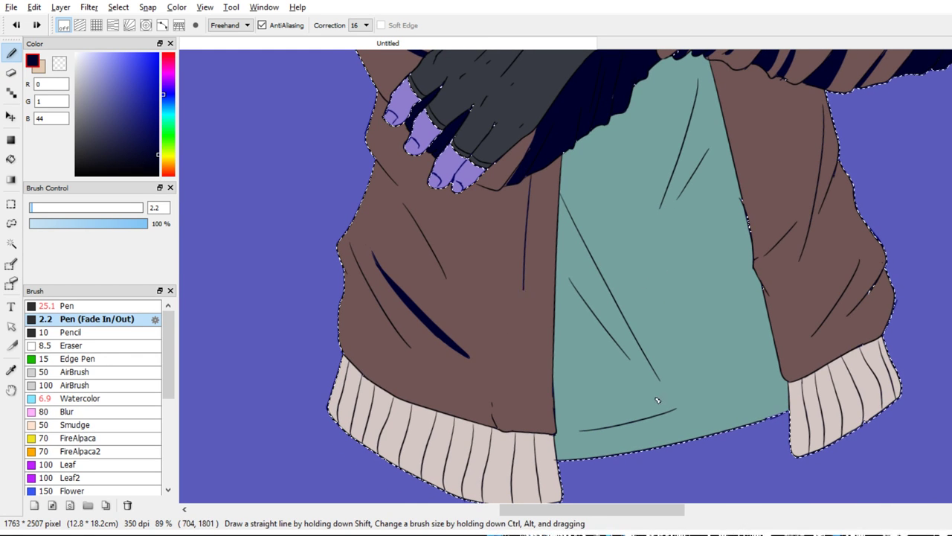
scroll(655, 468, "down", 5)
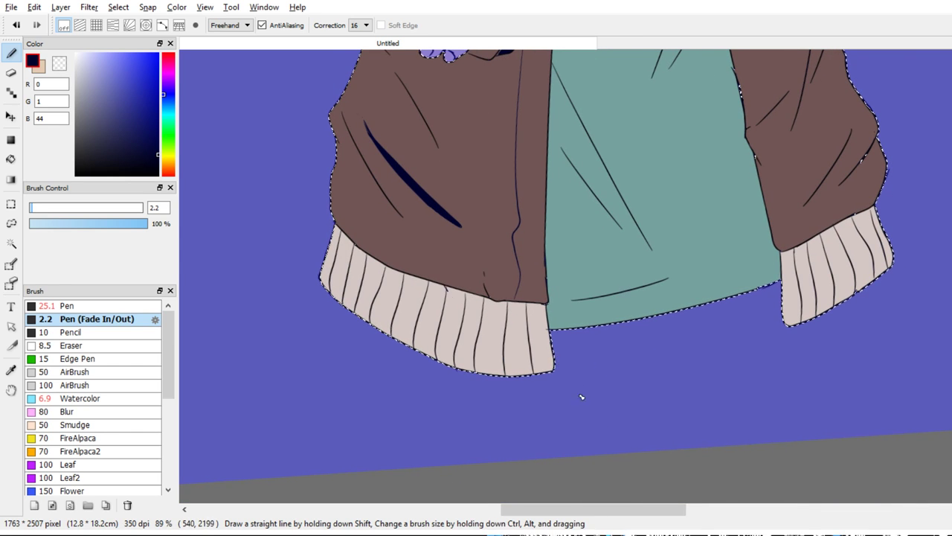
key("ctrl+z")
left_click_drag(562, 374, 563, 375)
left_click_drag(590, 412, 610, 471)
Fill the ribbed hem segments between the shadow outline and the jacket opening navy
key("g")
left_click(578, 374)
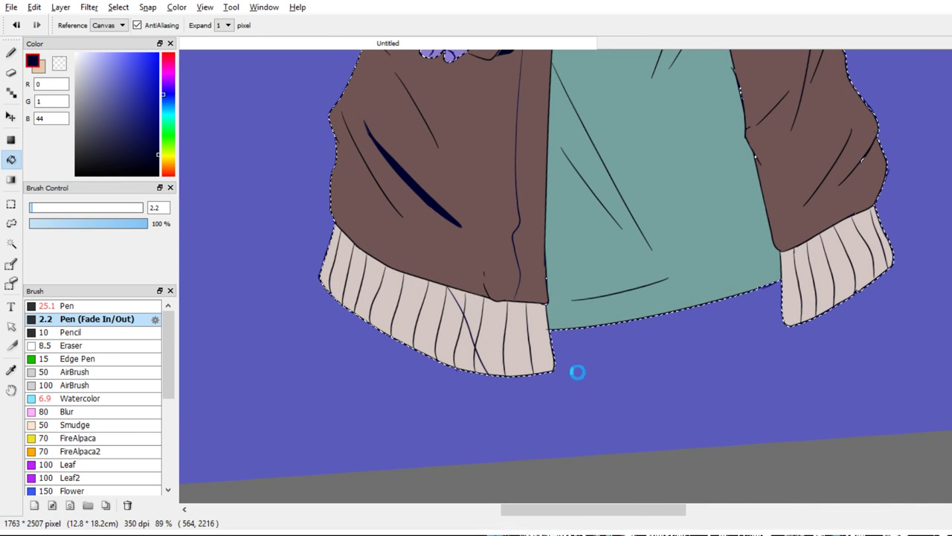
left_click(632, 423)
key("ctrl+y")
key("ctrl+y")
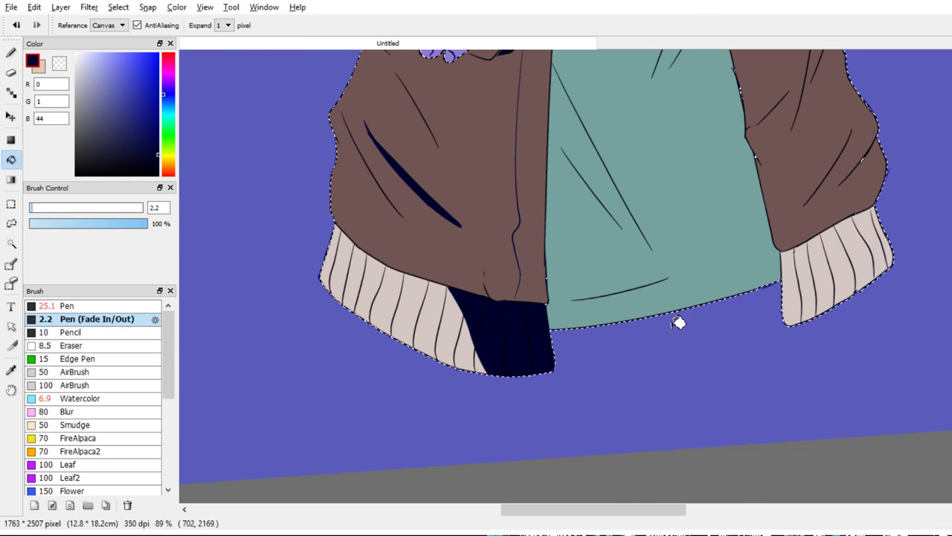
key("ctrl+y")
key("ctrl+z")
Complete the shadow outline beside the jacket opening under the gloved hand and fill the band navy
key("b")
left_click_drag(645, 374, 646, 381)
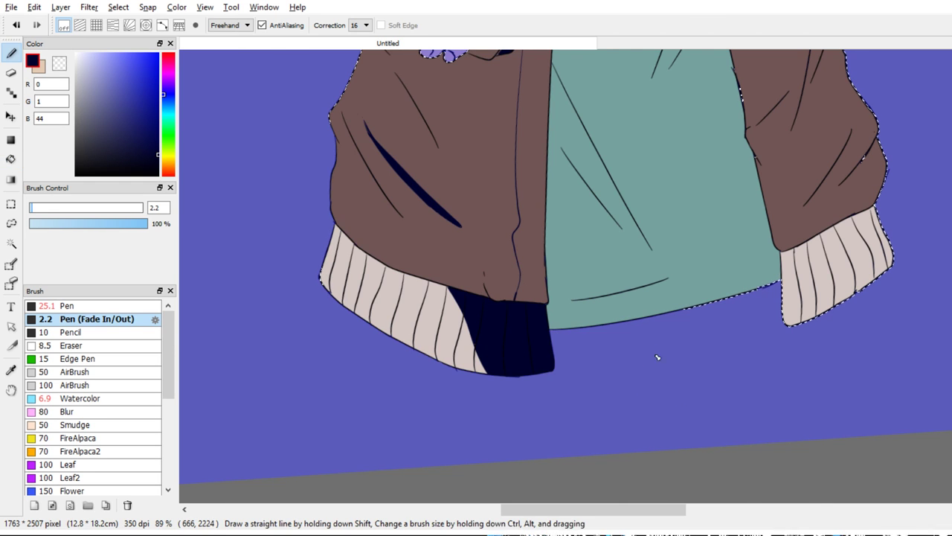
key("g")
left_click(670, 323)
mouse_move(660, 305)
left_mouse_down()
mouse_move(632, 444)
mouse_move(653, 355)
left_mouse_up()
left_click_drag(648, 363, 593, 367)
Outline a wavy shadow down the outer edge of the opposite jacket front and ribbed hem, and fill every section navy
key("b")
scroll(718, 256, "up", 2)
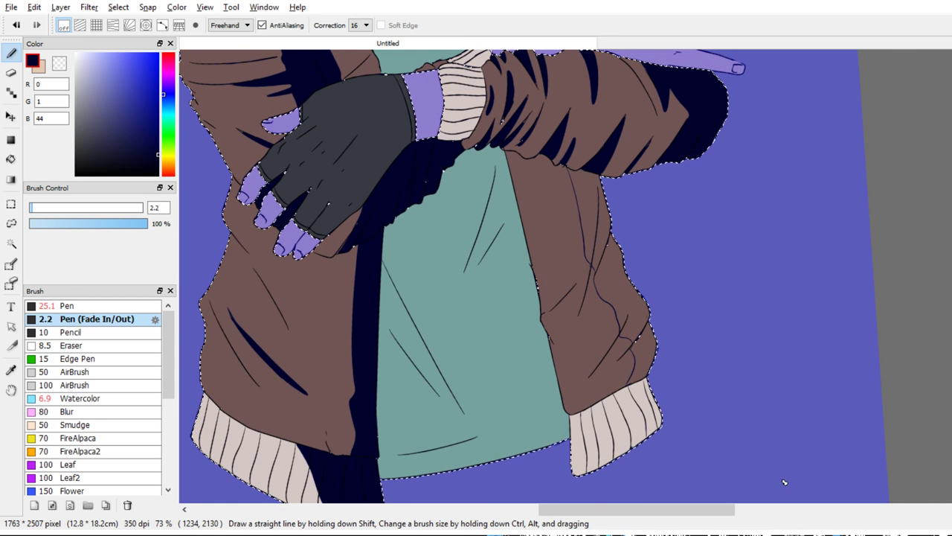
key("g")
left_click(645, 404)
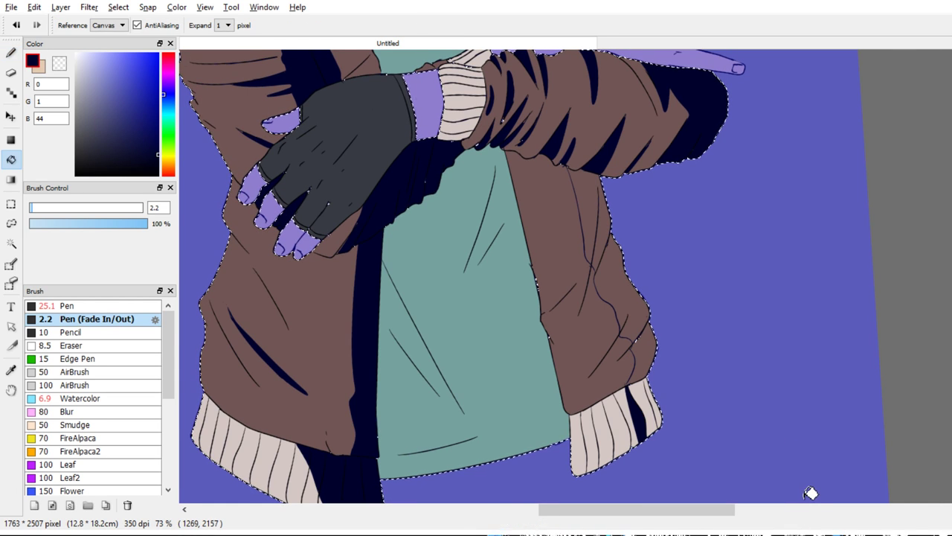
left_click(653, 406)
left_click(643, 357)
left_click(631, 297)
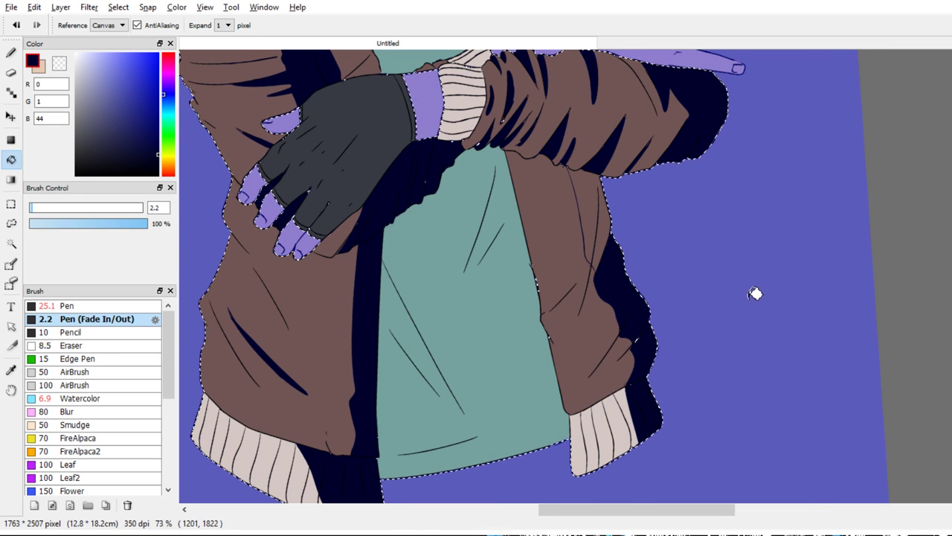
left_click(600, 235)
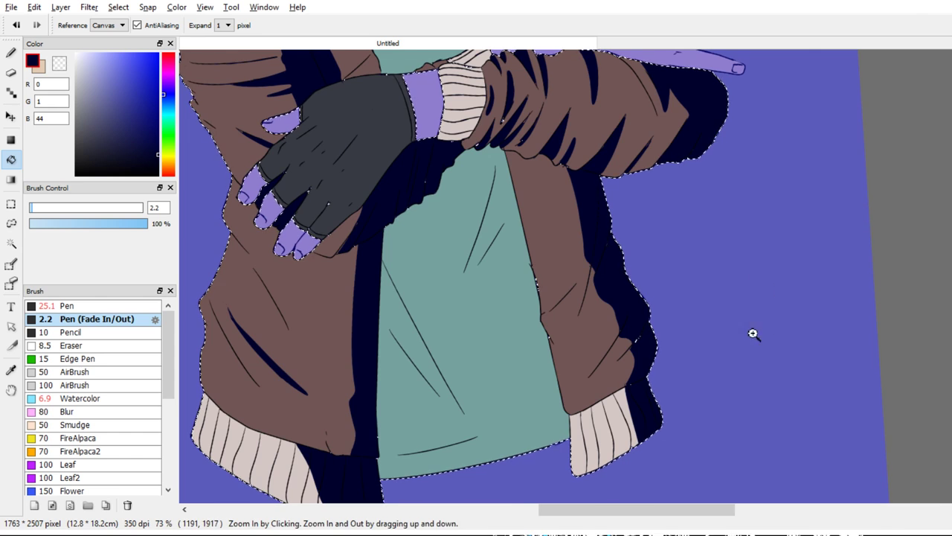
left_click_drag(753, 332, 769, 272)
left_click_drag(724, 241, 684, 262)
left_click_drag(699, 297, 690, 320)
left_click_drag(689, 312, 692, 357)
key("b")
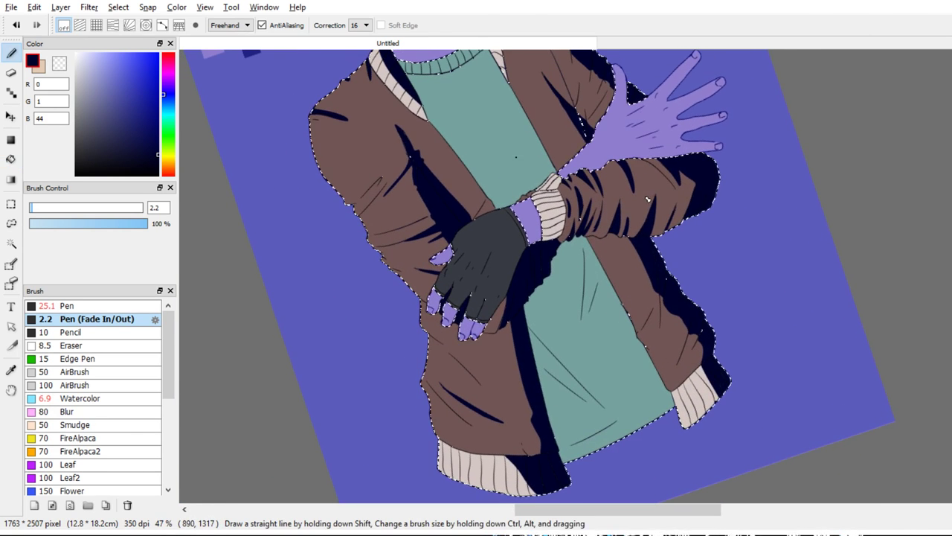
left_click_drag(606, 176, 685, 412)
mouse_move(614, 302)
left_mouse_down()
mouse_move(610, 346)
mouse_move(625, 325)
left_mouse_up()
left_click_drag(491, 249, 572, 413)
left_click_drag(702, 491, 625, 355)
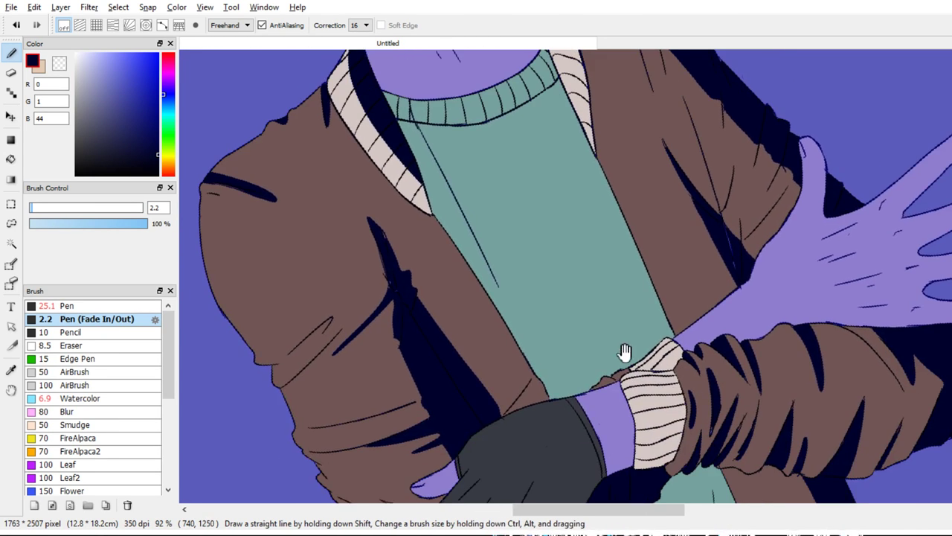
left_click_drag(616, 221, 637, 258)
left_click_drag(636, 258, 634, 296)
key("ctrl+z")
left_click_drag(520, 79, 502, 419)
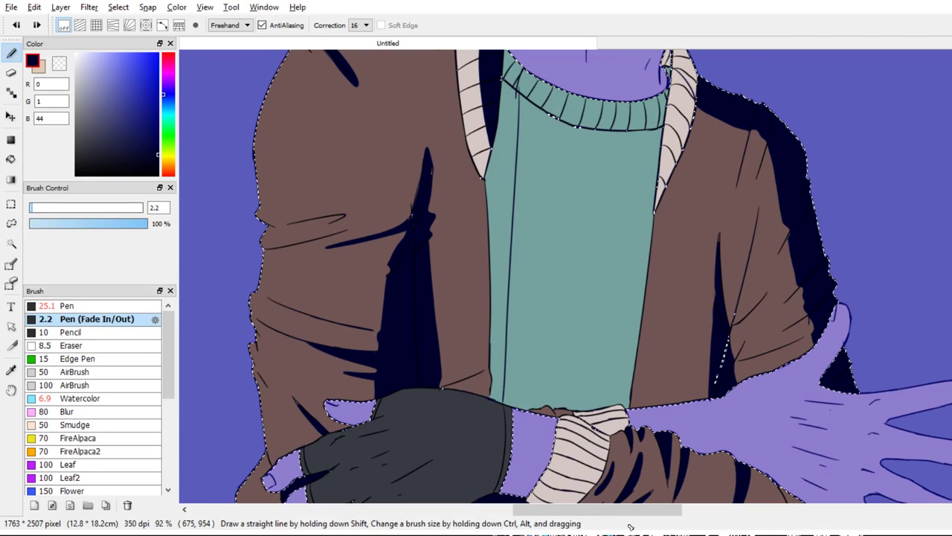
key("ctrl+z")
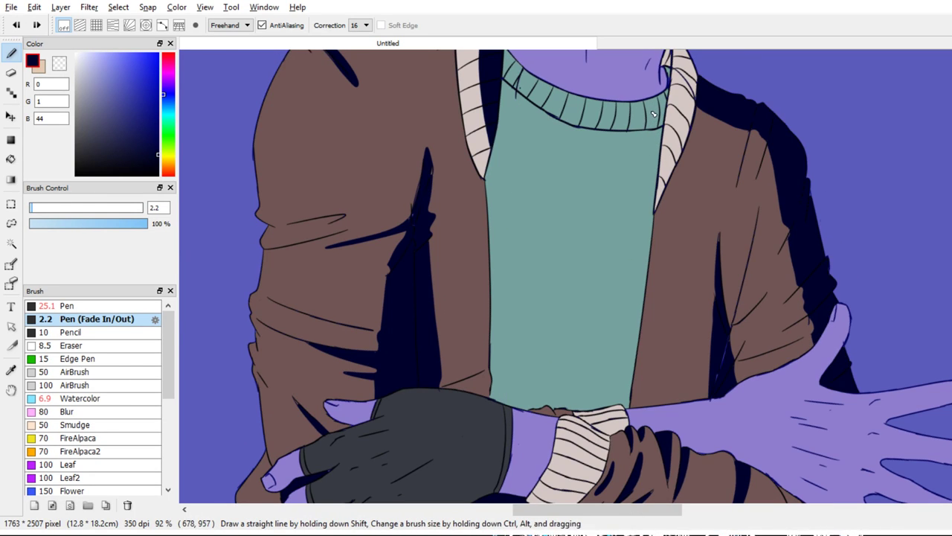
Outline a long shadow band down the upper shirt from the collar to the glove and fill it navy
left_click_drag(517, 89, 522, 412)
key("g")
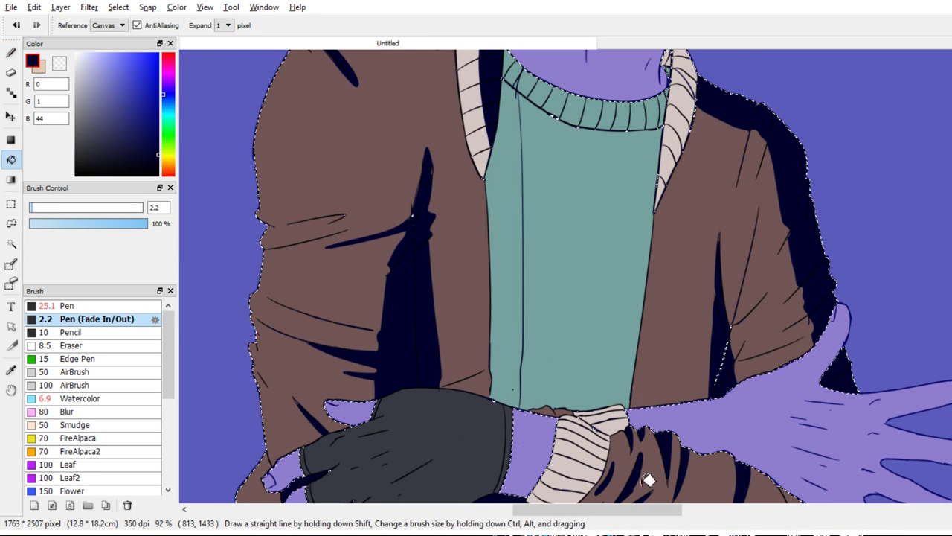
left_click(511, 333)
left_click_drag(504, 261, 524, 385)
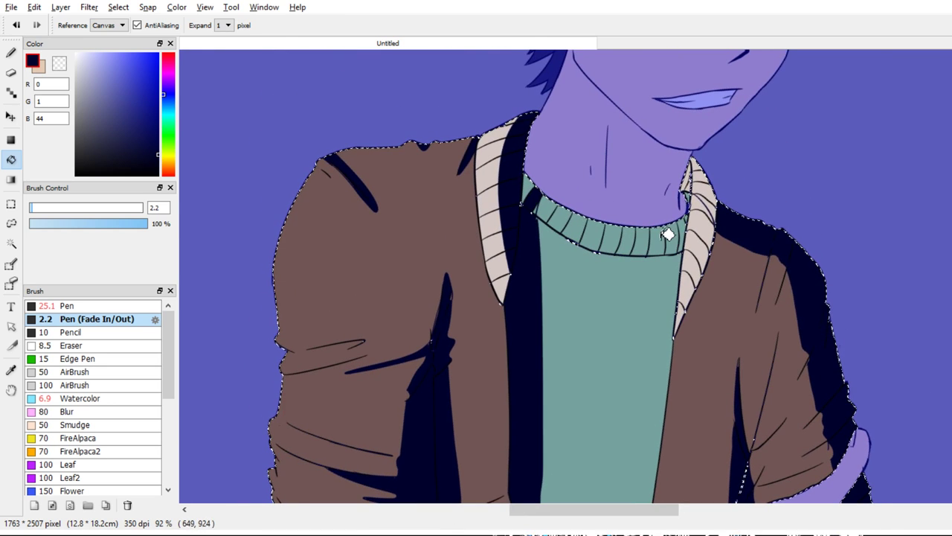
left_click_drag(676, 278, 742, 257)
key("ctrl+d")
Outline an uneven shadow down the lower shirt beside the shaded jacket opening and fill its sections navy
left_click_drag(714, 368, 712, 313)
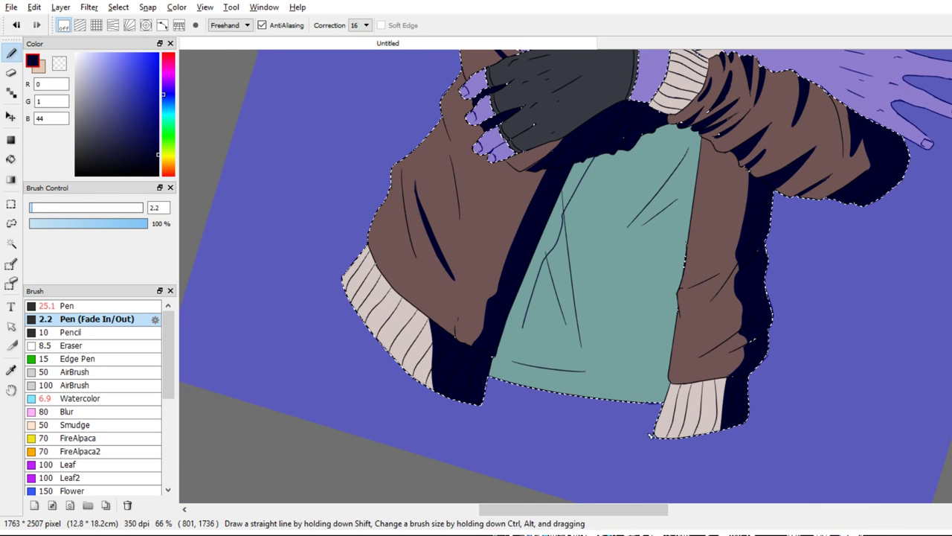
left_click_drag(648, 460, 641, 497)
key("g")
left_click(645, 435)
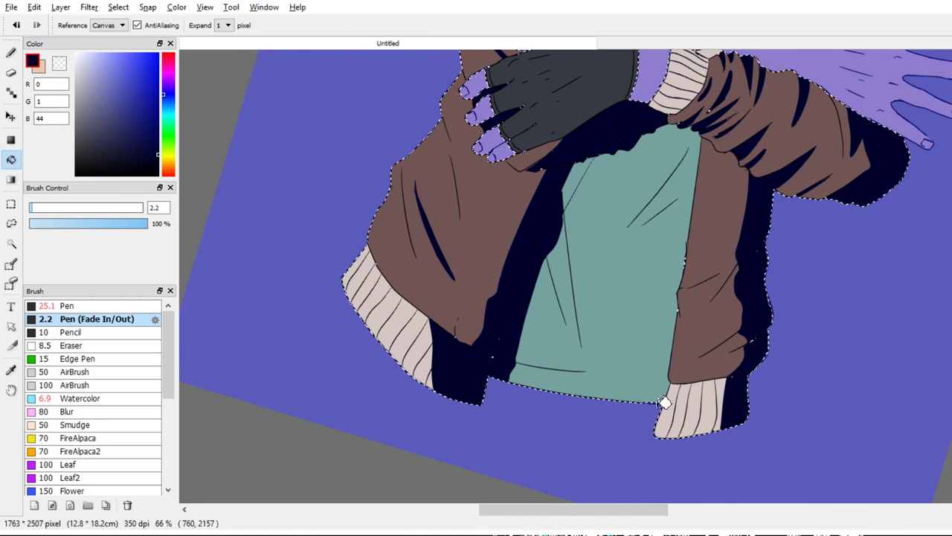
left_click_drag(694, 376, 663, 381)
left_click(683, 280)
Outline a pointed shadow along the short diagonal crease below the ribbed cuff on the shirt and fill it navy
key("b")
mouse_move(778, 215)
left_mouse_down()
mouse_move(738, 281)
mouse_move(713, 269)
left_mouse_up()
key("Left")
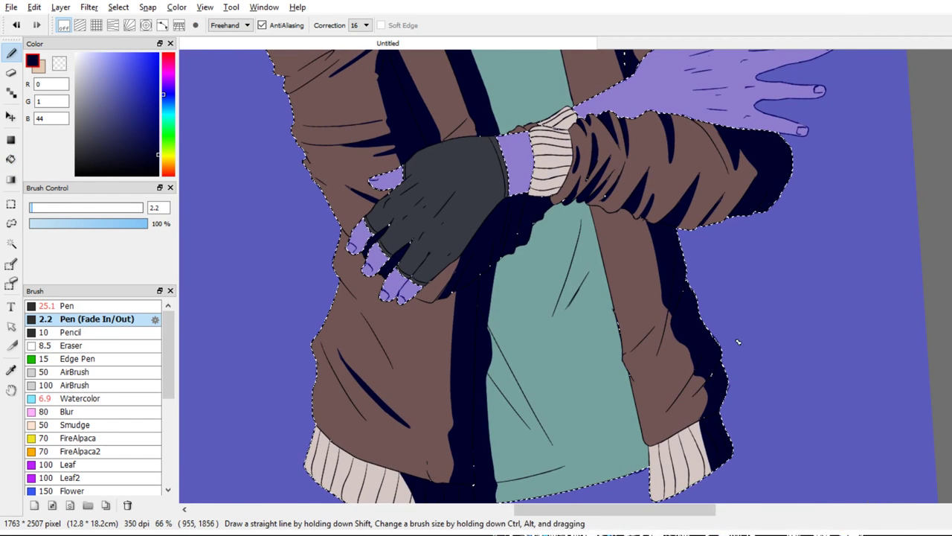
mouse_move(709, 391)
left_mouse_down()
mouse_move(731, 347)
mouse_move(726, 329)
left_mouse_up()
key("g")
left_click(732, 369)
Outline a pointed shadow along the lower shirt crease beside the shaded band and fill it navy
key("b")
left_click_drag(603, 401, 583, 360)
key("g")
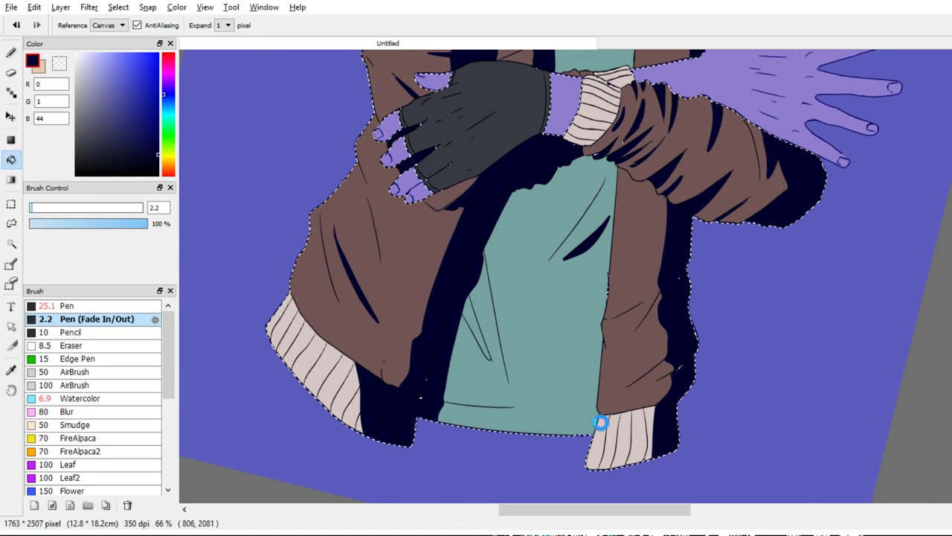
left_click(604, 422)
Outline a small shadow beneath the crease at the shirt's hem and fill it navy
key("b")
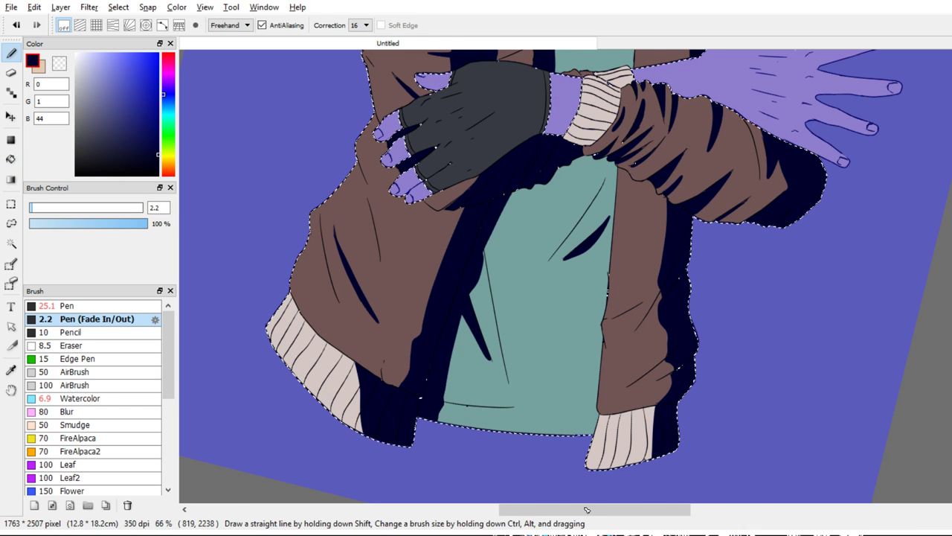
key("g")
key("ctrl+d")
left_click_drag(595, 352, 581, 404)
Outline a shadow over the top of the narrower ribbed collar lapel beside the neck and fill it navy
key("b")
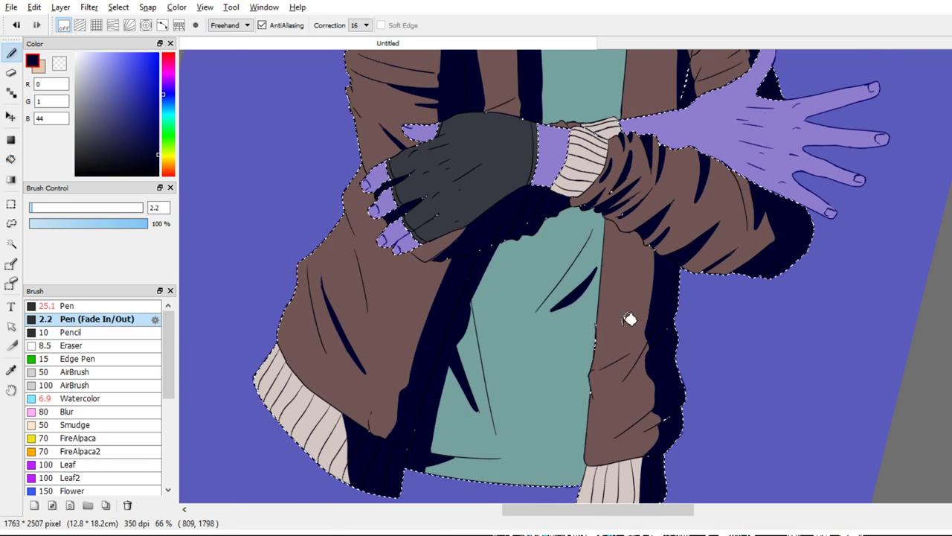
left_click_drag(628, 315, 561, 521)
mouse_move(639, 197)
left_mouse_down()
mouse_move(626, 228)
mouse_move(570, 270)
left_mouse_up()
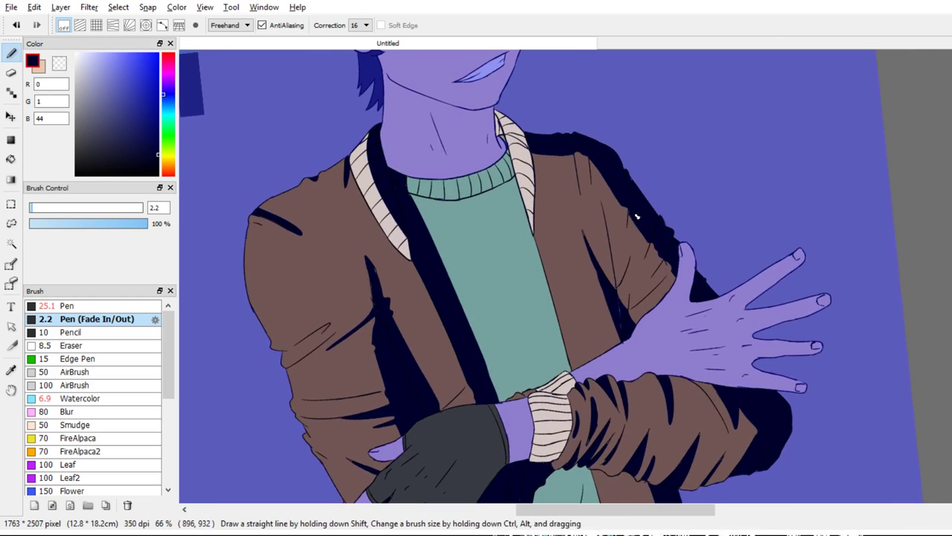
left_click_drag(637, 221, 633, 265)
scroll(632, 265, "up", 1)
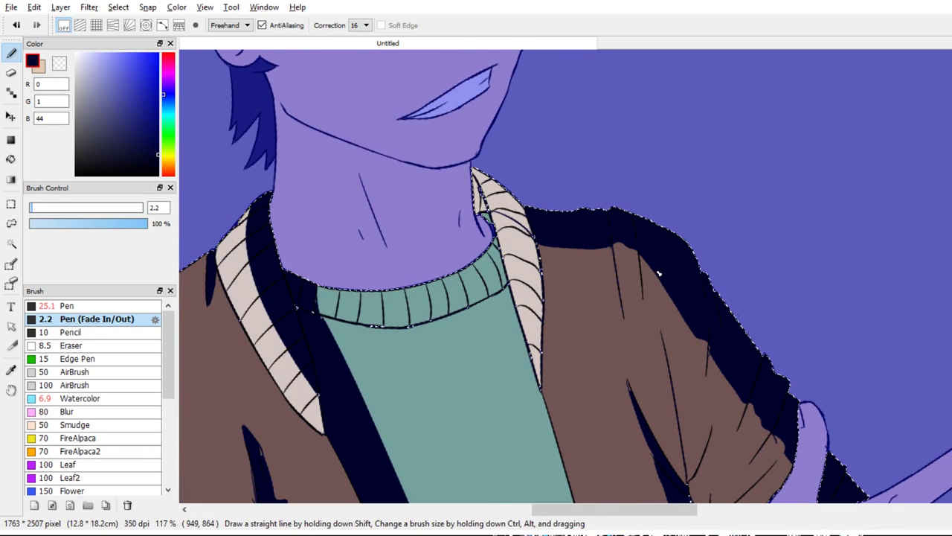
key("g")
left_click(660, 270)
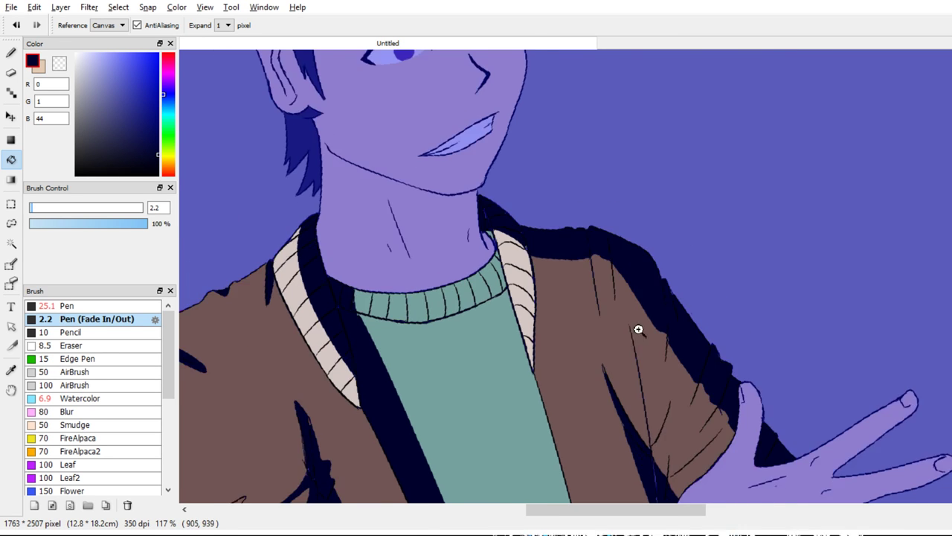
Outline a curved shadow along the glove's lower edge up to the wrist band and fill it navy
mouse_move(639, 329)
left_mouse_down()
mouse_move(652, 323)
mouse_move(663, 335)
mouse_move(693, 210)
mouse_move(676, 299)
mouse_move(678, 281)
mouse_move(586, 255)
left_mouse_up()
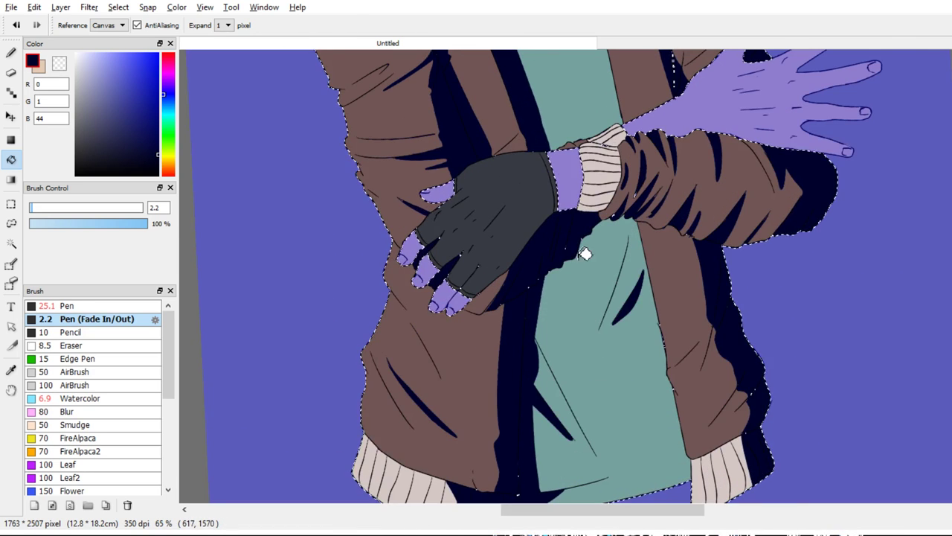
key("b")
scroll(592, 300, "up", 5)
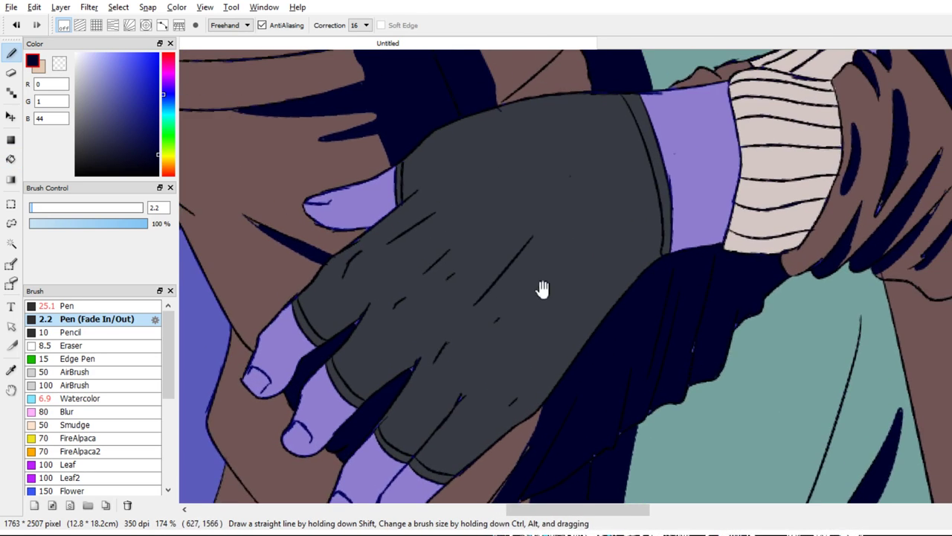
left_click_drag(609, 276, 555, 384)
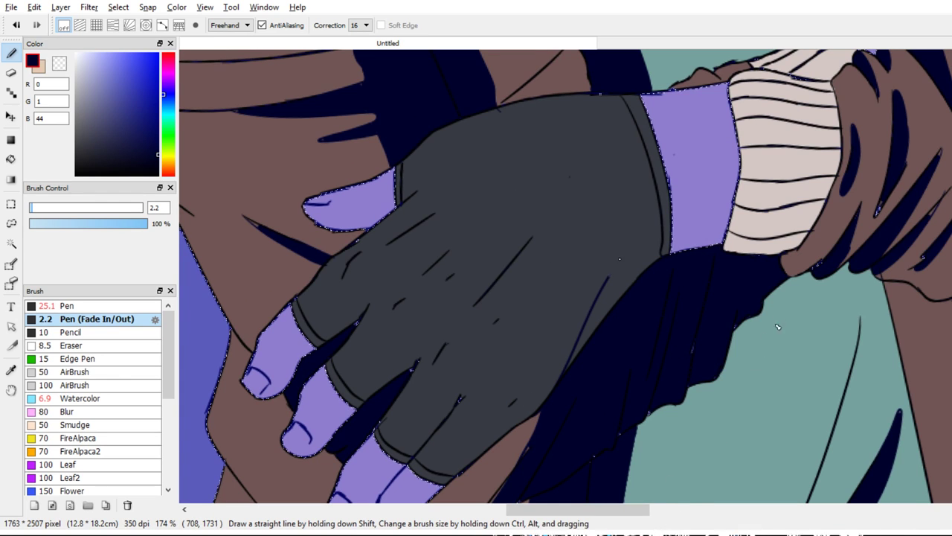
key("g")
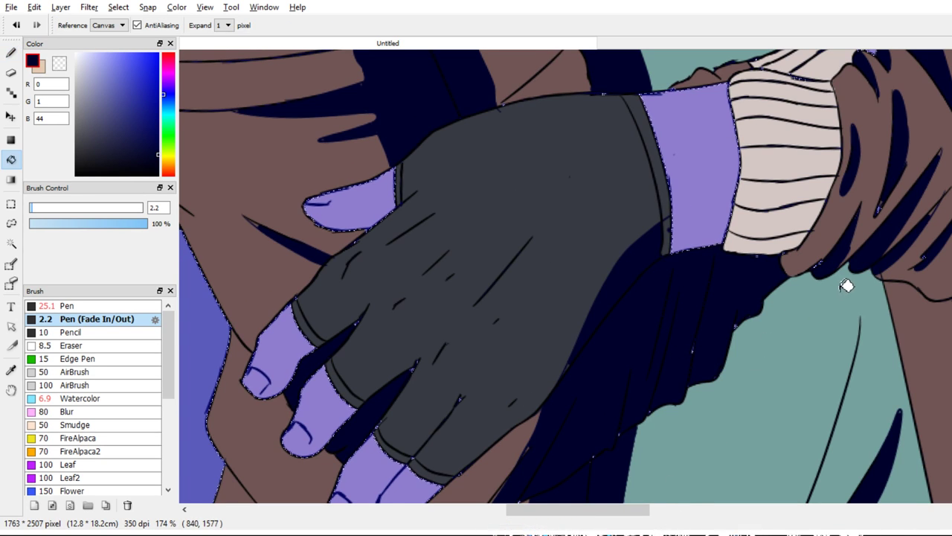
Draw a narrow navy shadow streak below the glove's crease line nearest the thumb and trim its tip
key("b")
scroll(665, 302, "up", 2)
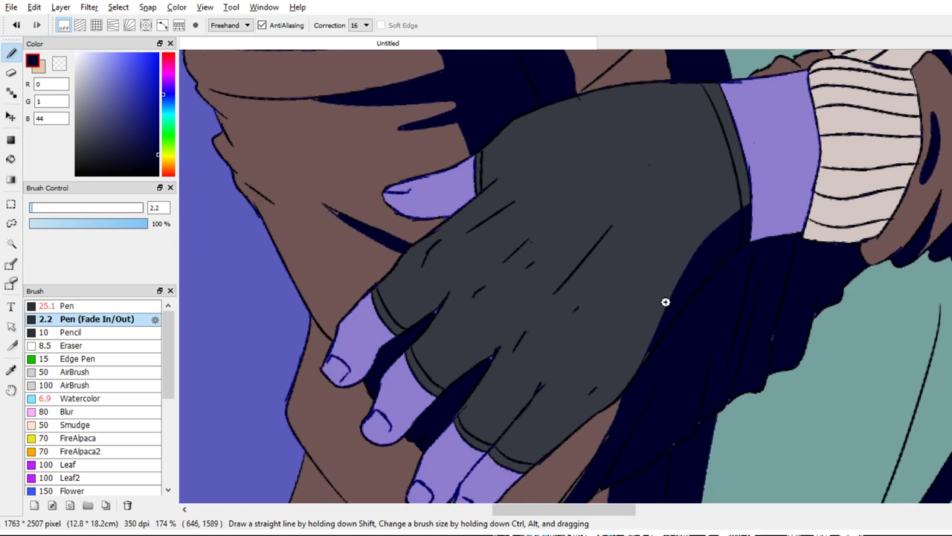
mouse_move(450, 238)
left_mouse_down()
mouse_move(545, 178)
mouse_move(460, 233)
mouse_move(506, 209)
left_mouse_up()
key("ctrl+d")
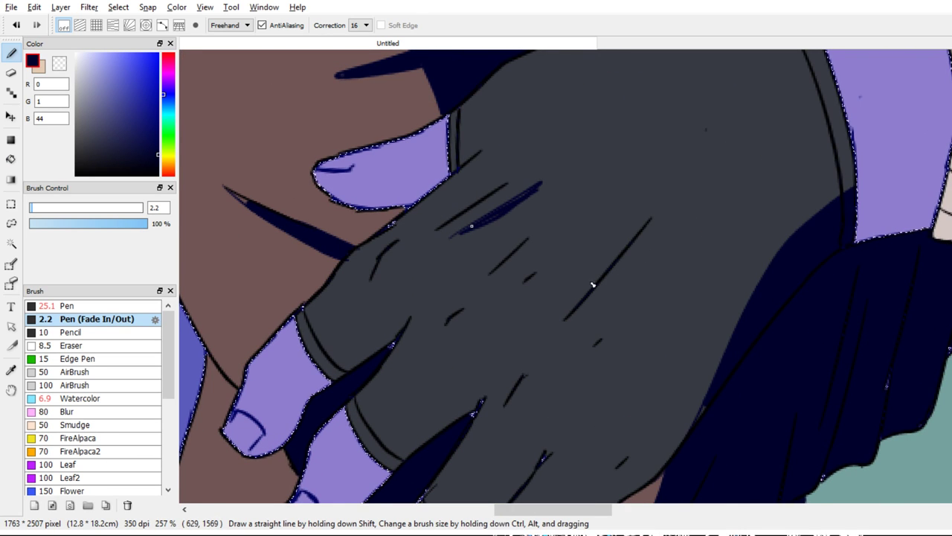
key("e")
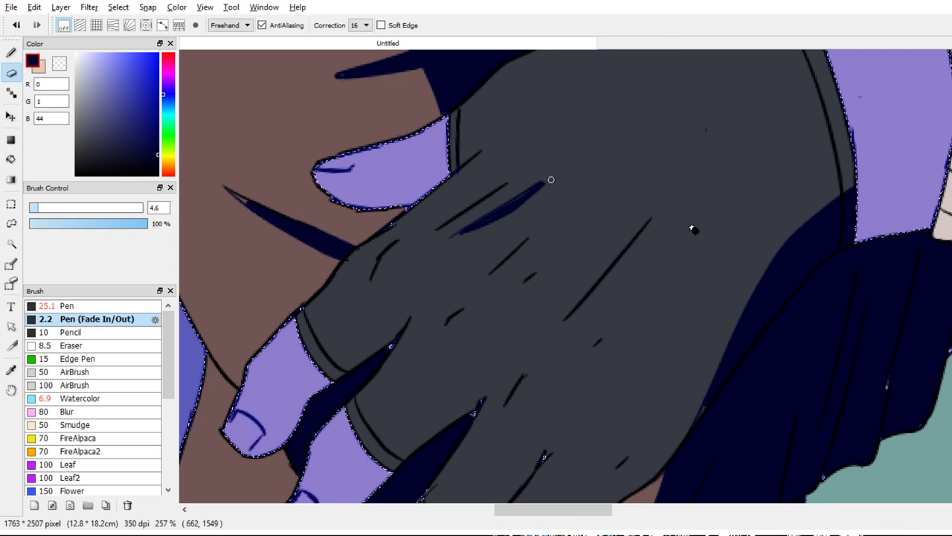
Outline a slanted shadow streak beside the glove's middle crease marks, fill it navy and erase its rough edges
key("b")
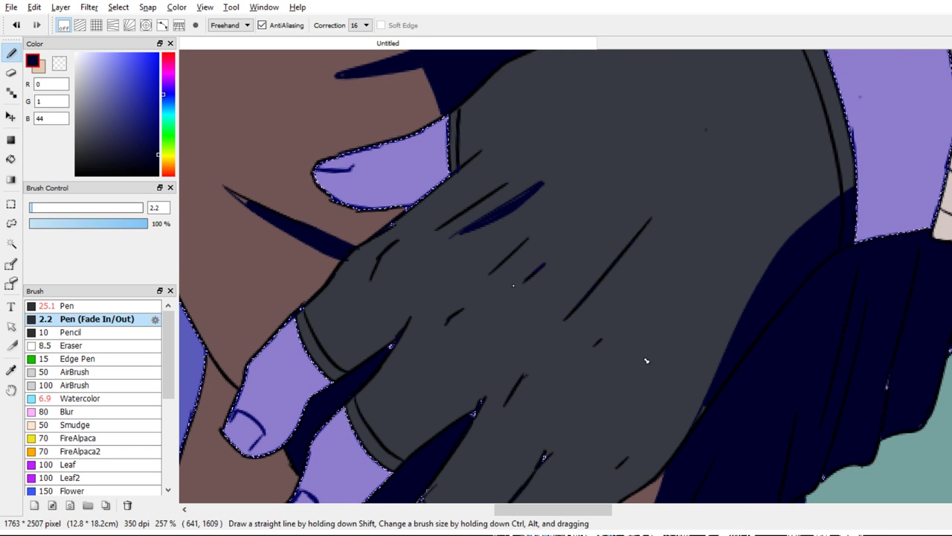
left_click_drag(520, 298, 515, 290)
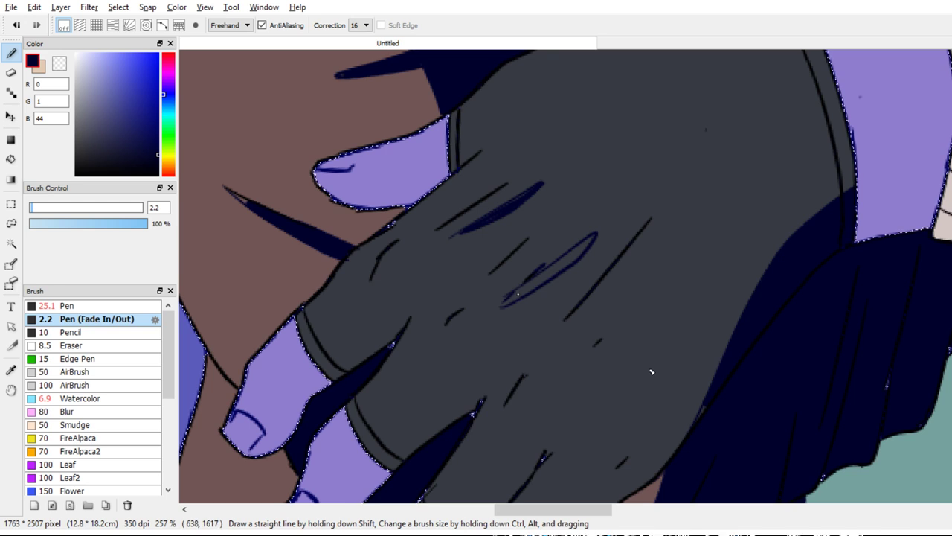
key("g")
left_click(550, 269)
key("b")
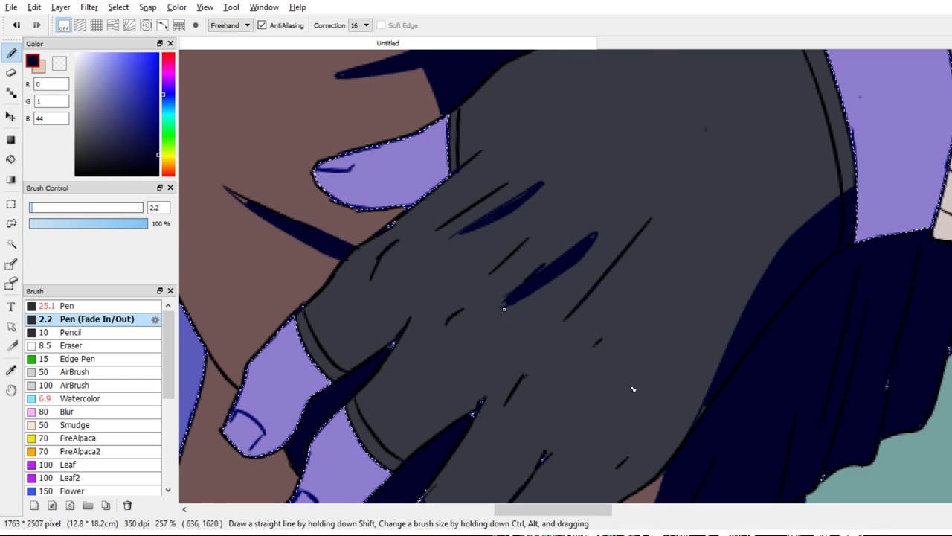
key("e")
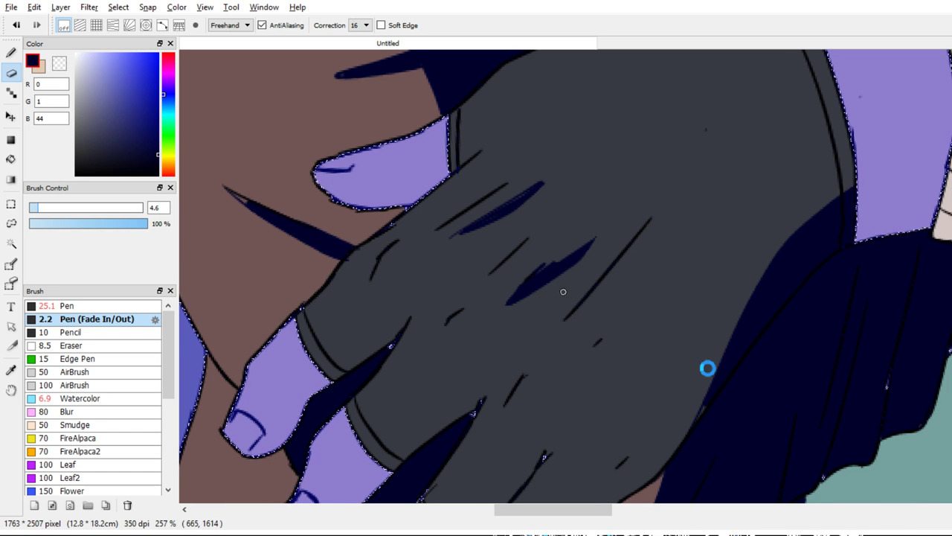
left_click_drag(564, 291, 536, 280)
Outline a tapered shadow streak beside the glove's longest crease line and fill it navy
key("b")
mouse_move(567, 338)
left_mouse_down()
mouse_move(623, 237)
mouse_move(581, 311)
mouse_move(626, 258)
left_mouse_up()
key("ctrl+z")
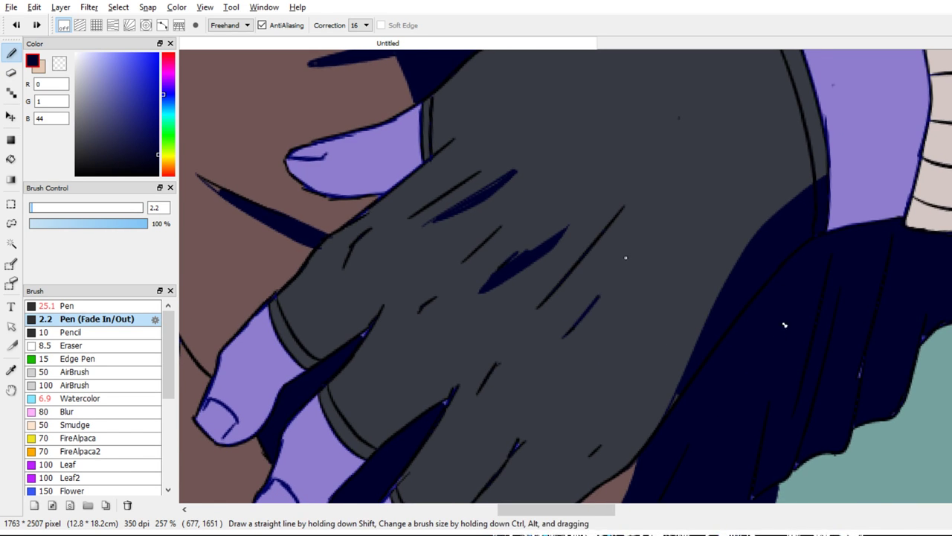
left_click_drag(564, 346, 567, 340)
key("g")
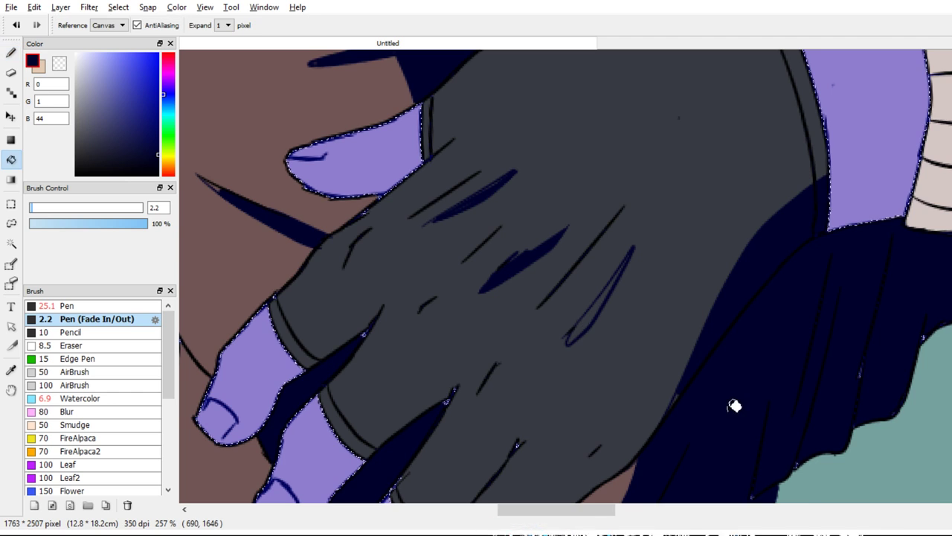
left_click(586, 324)
key("u")
key("b")
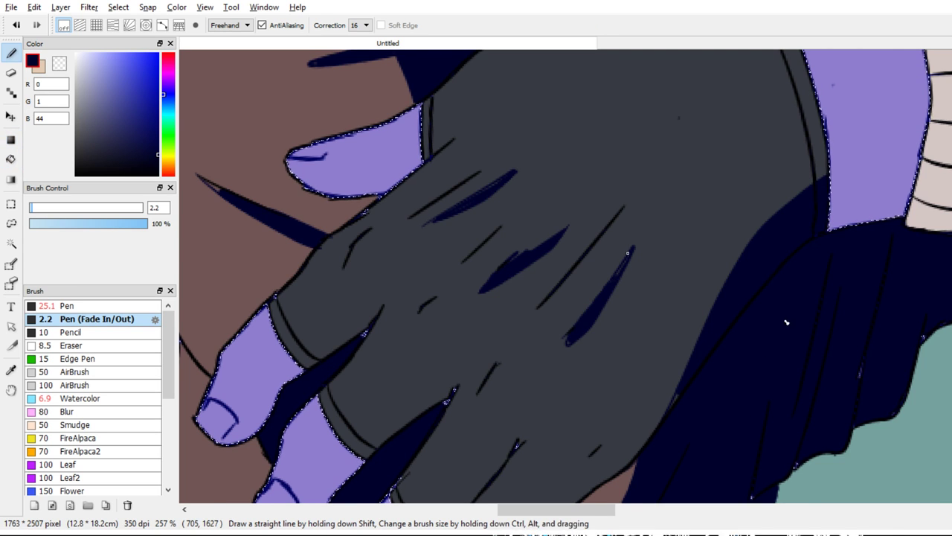
left_click_drag(560, 339, 596, 270)
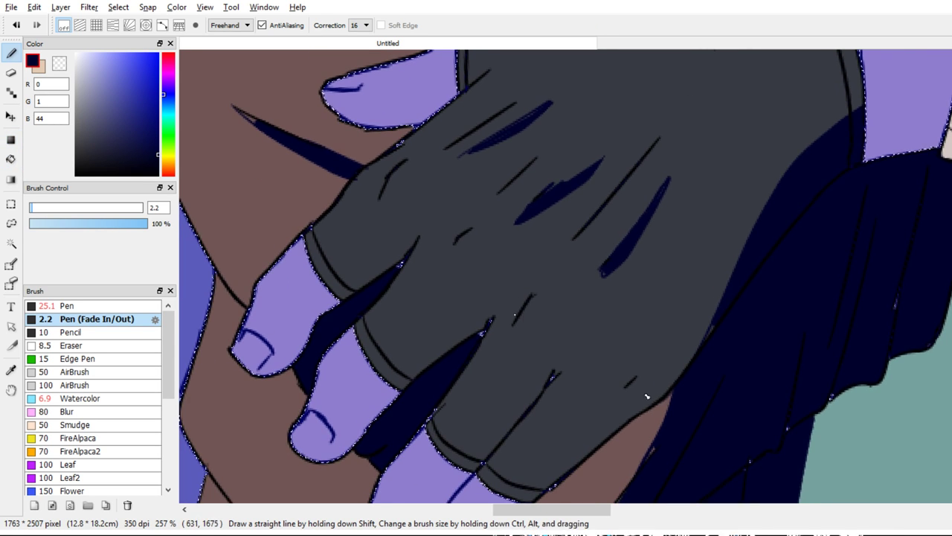
Outline a shadow on the glove above the gap between the second and third fingers and fill it navy
scroll(765, 471, "down", 2)
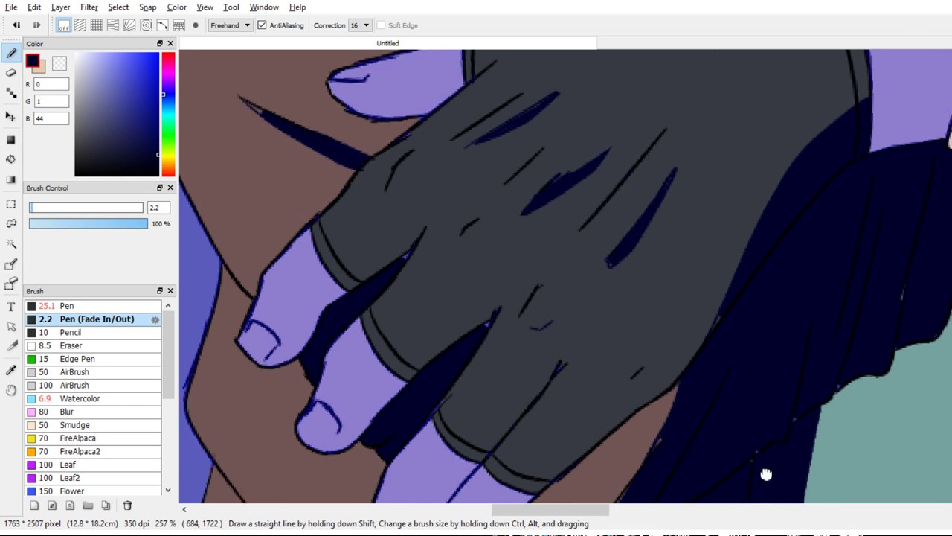
scroll(765, 472, "left", 1)
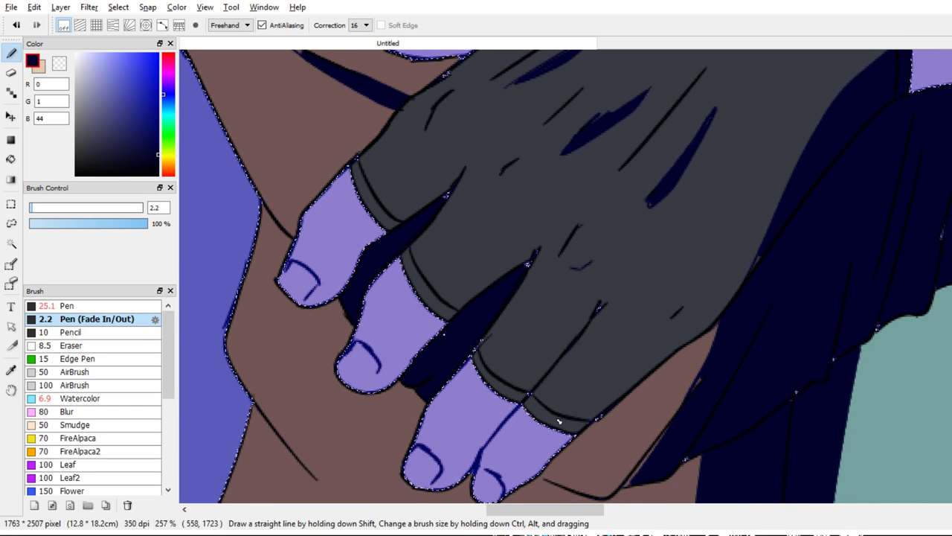
left_click_drag(499, 261, 537, 237)
key("g")
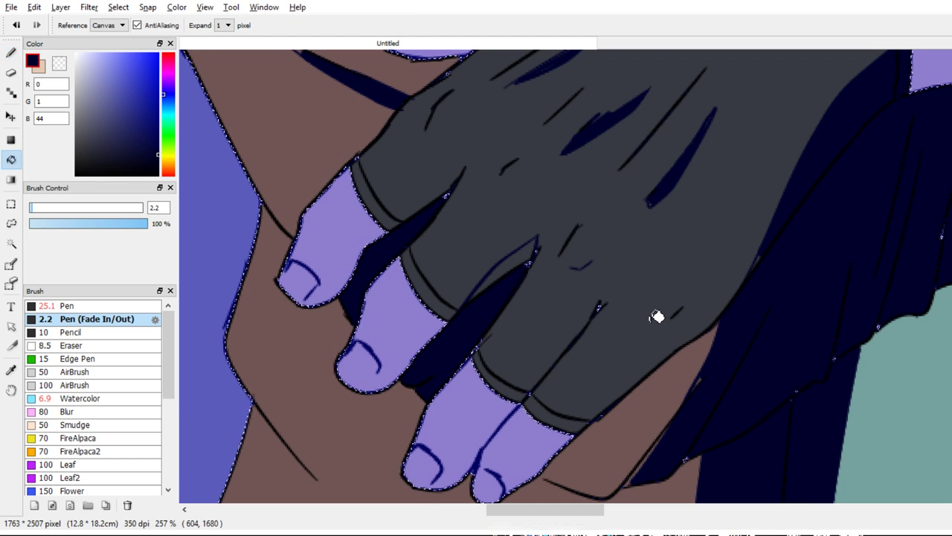
left_click(523, 252)
left_click_drag(502, 283, 516, 369)
Outline a shadow on the glove above the gap between the first and second fingers and fill it navy
key("b")
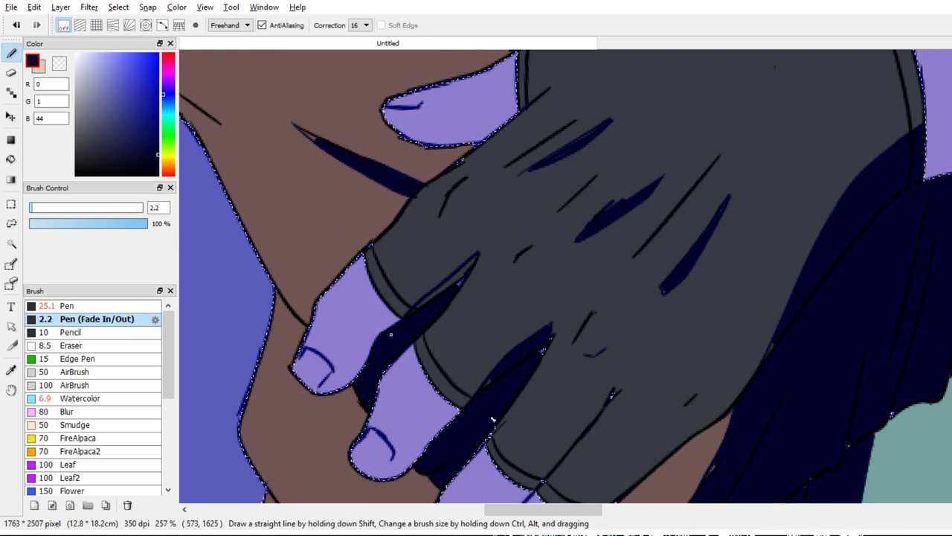
key("g")
key("b")
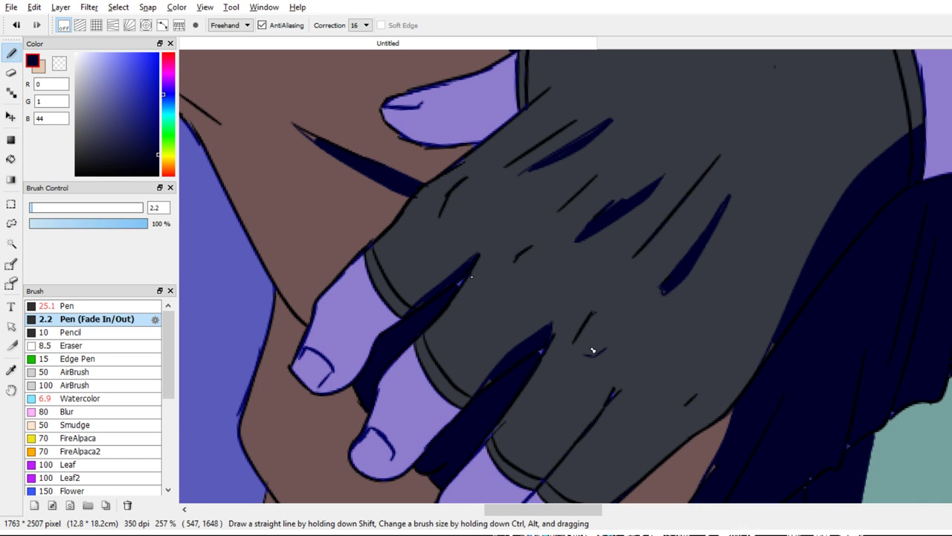
Outline a thin shadow along the glove's crease between the last two fingers and fill it navy
scroll(653, 327, "down", 3)
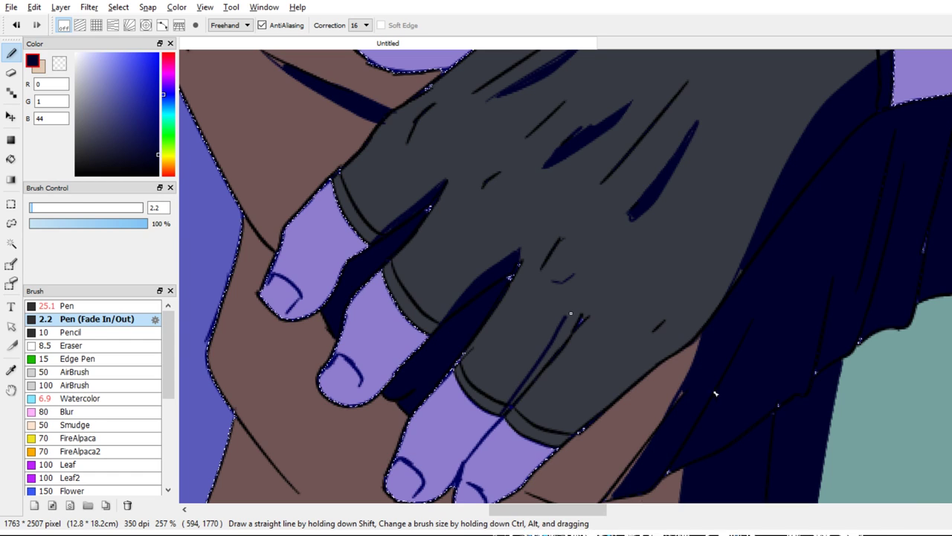
key("g")
left_click(719, 414)
key("b")
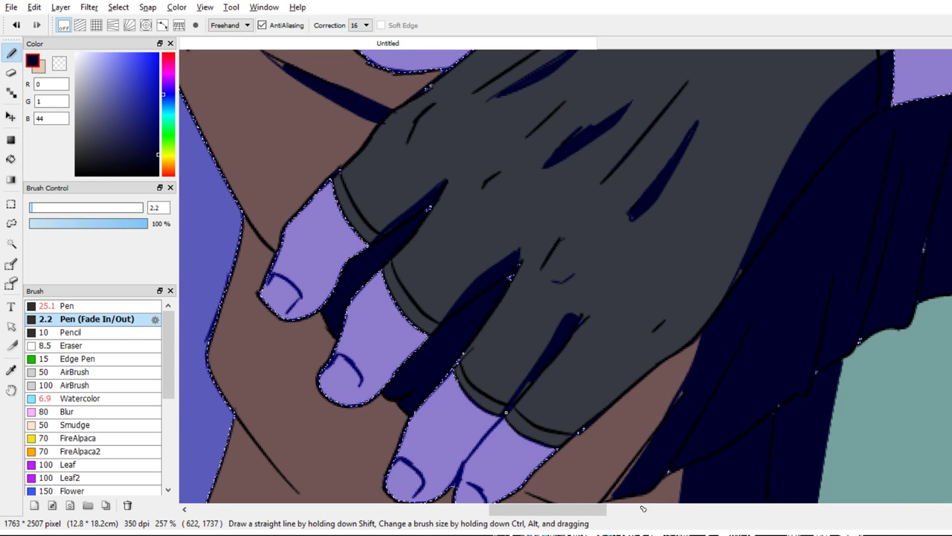
Outline a shadow on the brown jacket flap between the glove's little finger and the navy area, then fill it
scroll(673, 460, "down", 1)
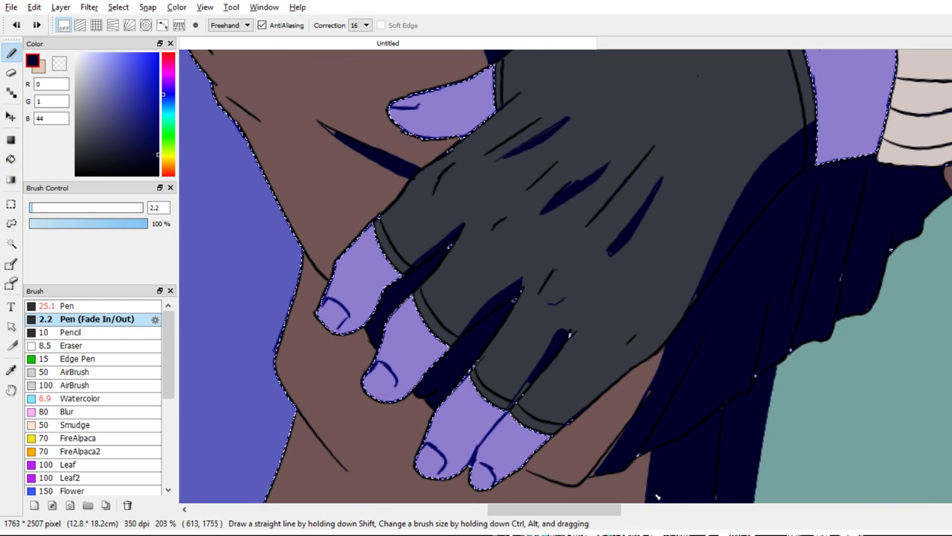
left_click_drag(670, 475, 618, 371)
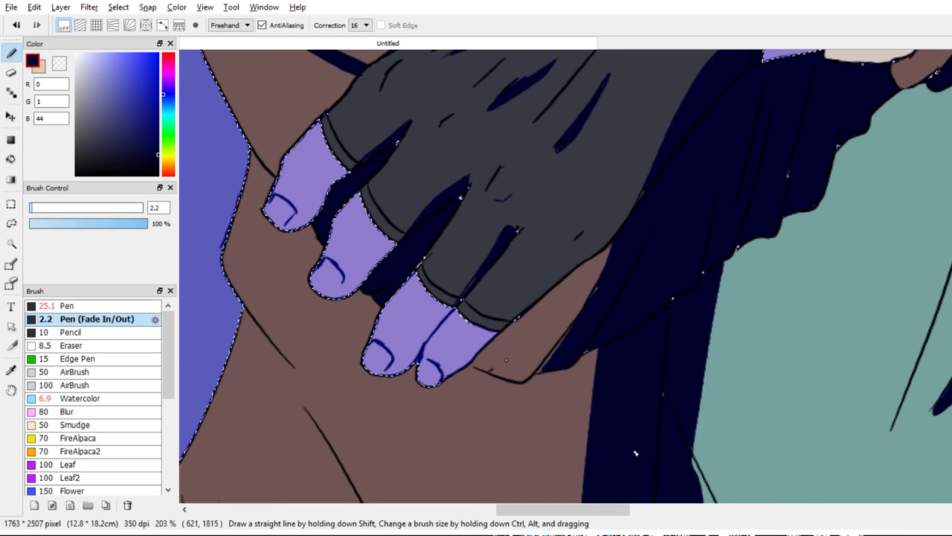
key("g")
left_click(691, 382)
key("ctrl+z")
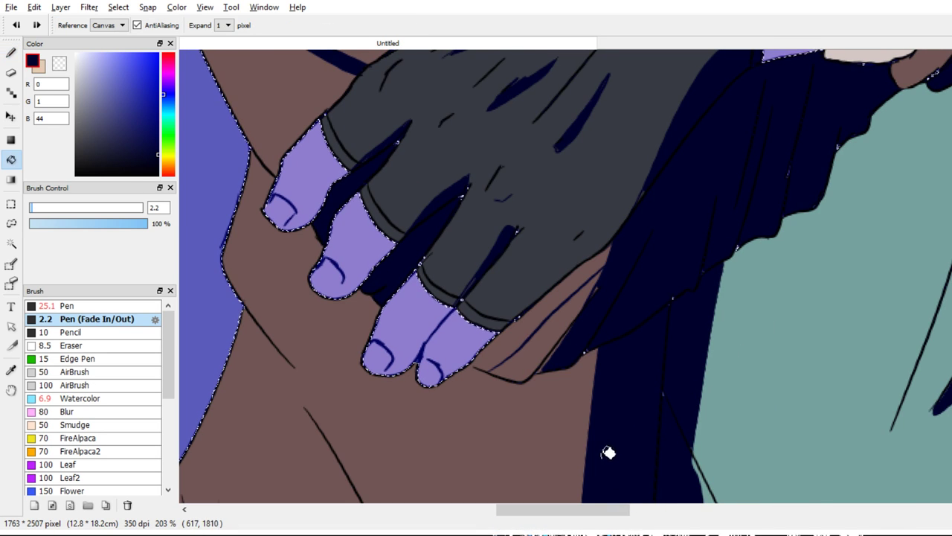
key("b")
key("g")
left_click(621, 446)
left_click_drag(640, 410, 583, 453)
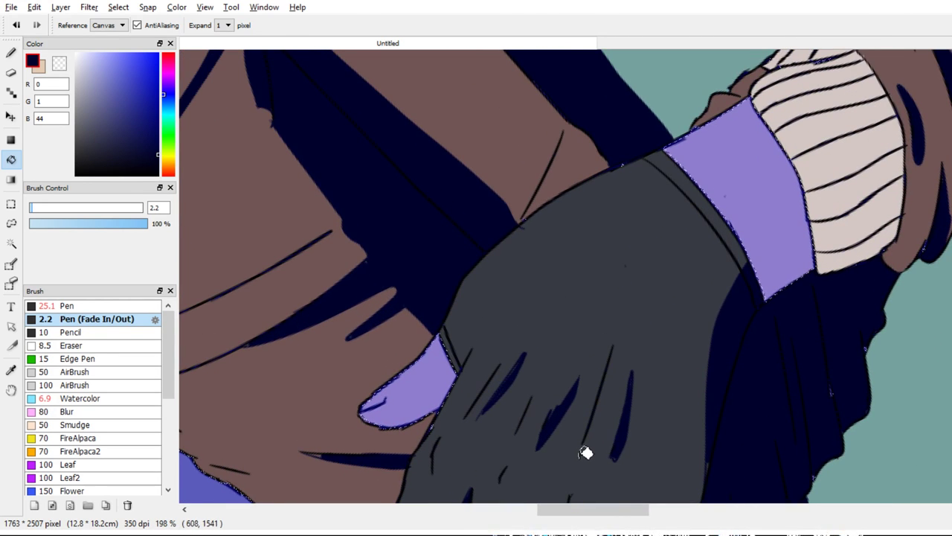
Outline a long shadow streak on the glove at the base of the thumb and fill it navy
key("b")
key("g")
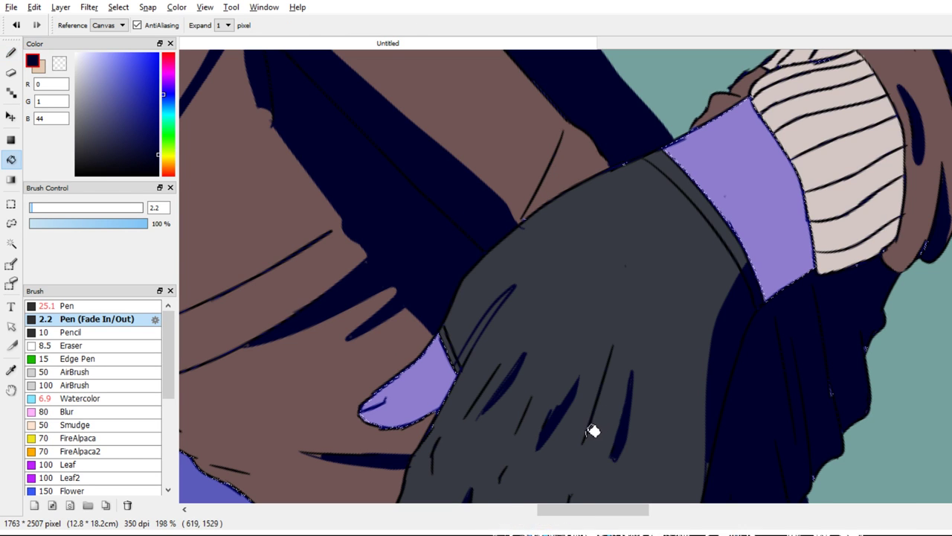
left_click(474, 343)
key("b")
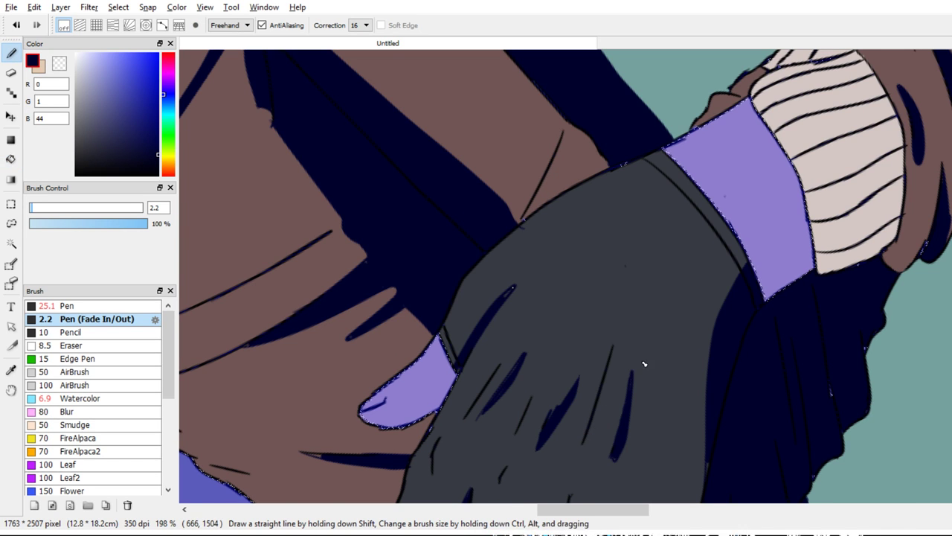
Outline a shadow across the outer end of the ribbed cuff's small upper section and fill it navy
scroll(627, 383, "down", 6)
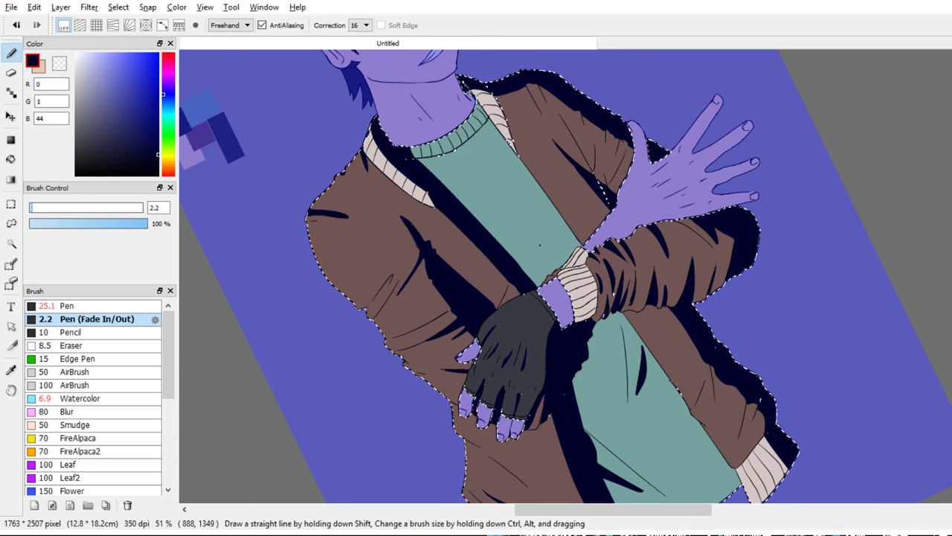
mouse_move(747, 303)
left_mouse_down()
mouse_move(750, 315)
mouse_move(753, 268)
mouse_move(767, 248)
left_mouse_up()
scroll(708, 285, "up", 6)
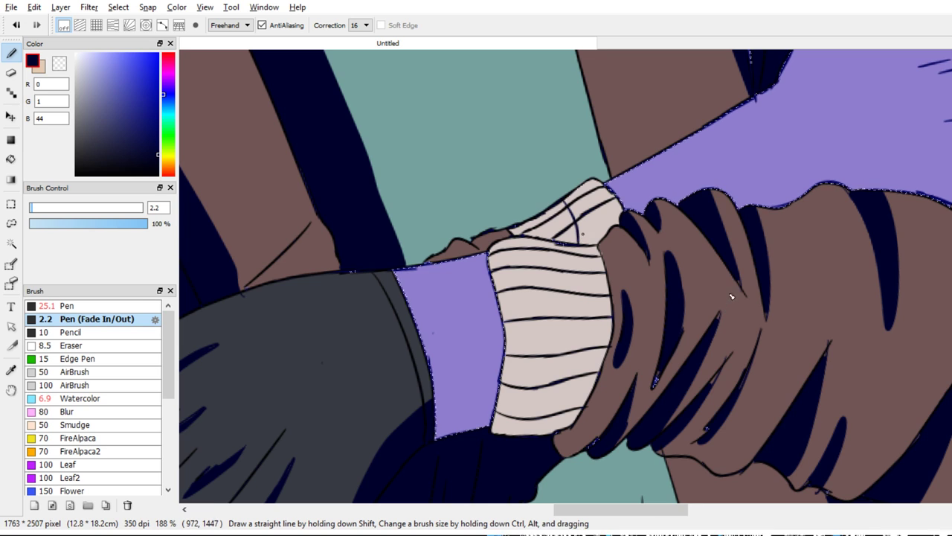
key("g")
left_click(596, 220)
left_click(733, 251)
key("b")
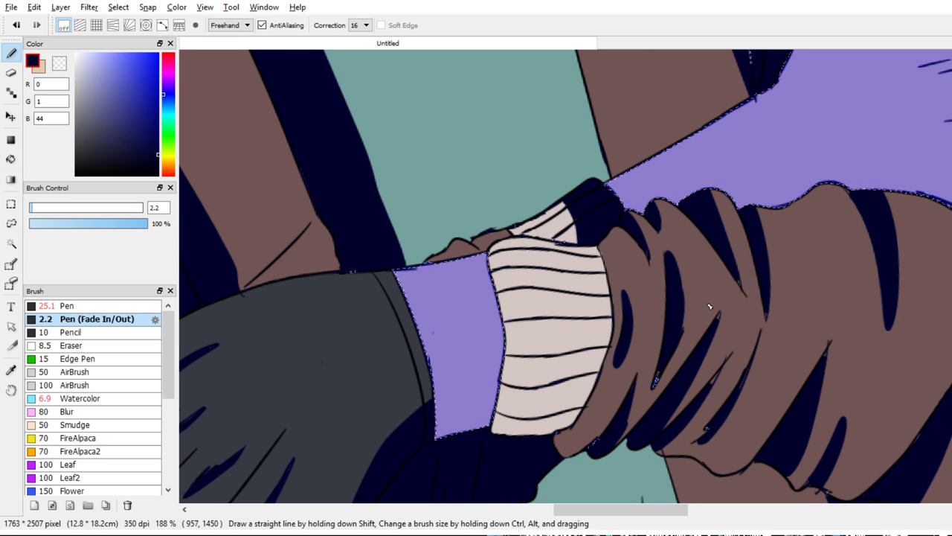
Outline a curved shadow along the sleeve side of the ribbed cuff and fill each rib section navy
mouse_move(563, 260)
left_mouse_down()
mouse_move(541, 435)
mouse_move(575, 284)
left_mouse_up()
key("ctrl+z")
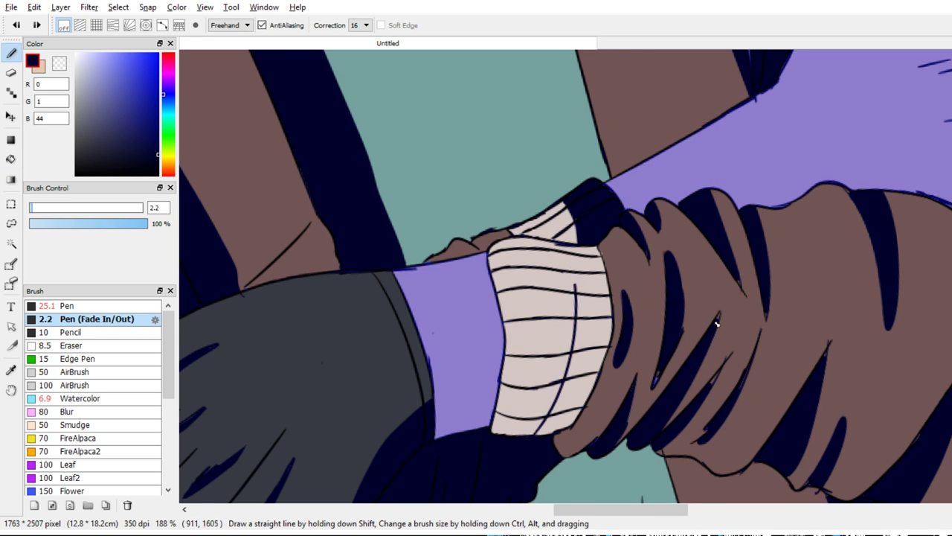
key("ctrl+z")
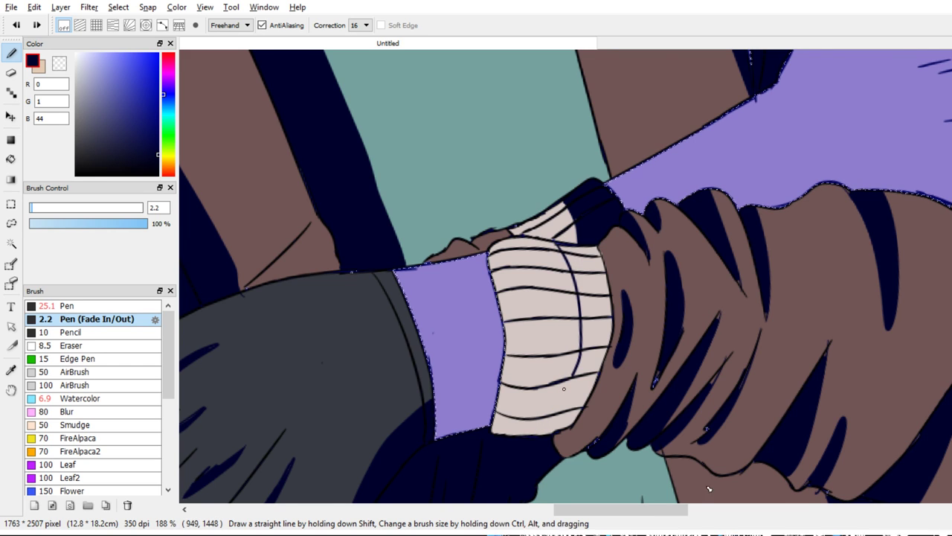
key("ctrl+z")
key("g")
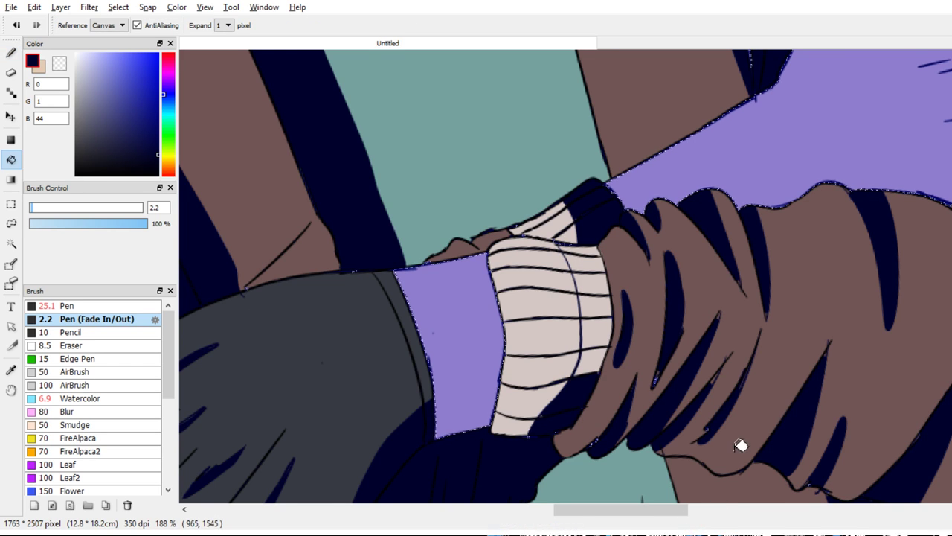
left_click(590, 360)
left_click(595, 333)
left_click(598, 305)
left_click(594, 285)
left_click(591, 265)
left_click(588, 250)
Outline a pointed shadow on the teal shirt extending from the navy band above the gloved wrist and fill it
key("ctrl+space")
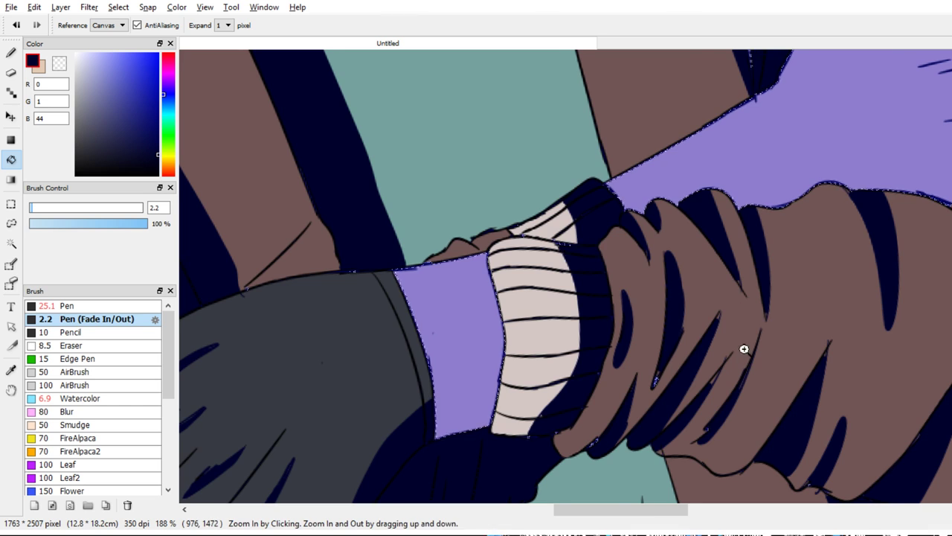
left_click_drag(759, 149, 778, 266)
key("space")
left_click_drag(746, 232, 748, 323)
key("b")
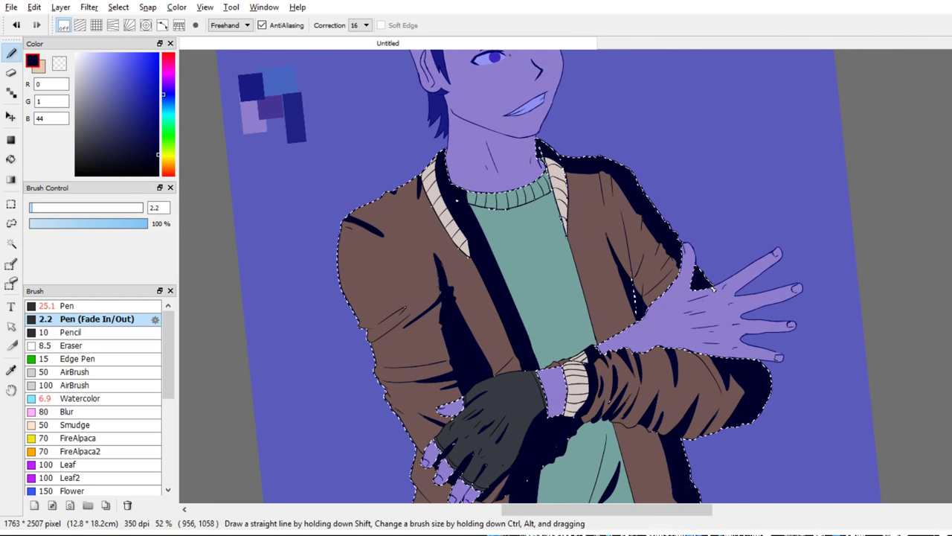
mouse_move(692, 368)
left_mouse_down()
mouse_move(694, 280)
mouse_move(712, 265)
mouse_move(719, 228)
mouse_move(698, 282)
left_mouse_up()
mouse_move(474, 218)
left_mouse_down()
mouse_move(514, 316)
mouse_move(519, 308)
mouse_move(524, 345)
left_mouse_up()
key("ctrl+z")
key("g")
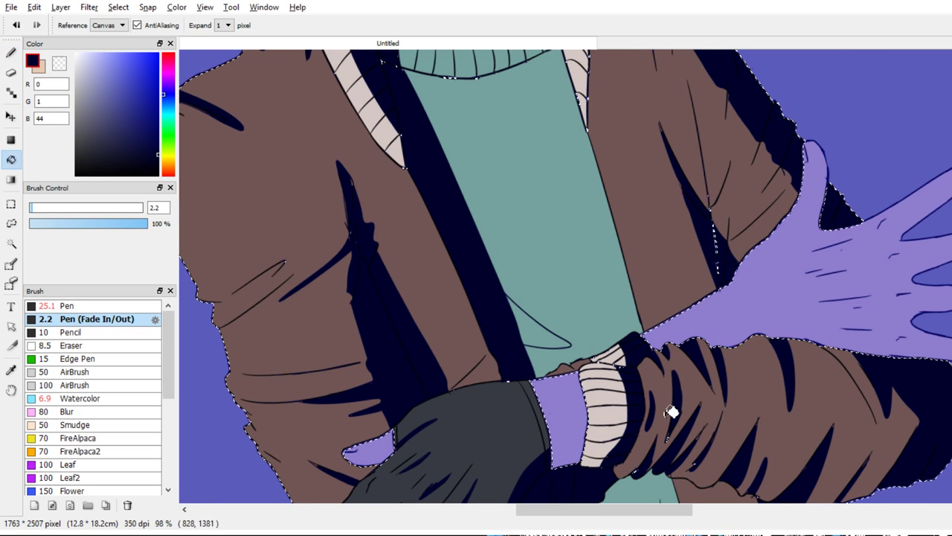
Outline a narrow shadow under the short crease on the gloved arm's opposite sleeve, level with the chest, and fill it navy
scroll(678, 395, "down", 6)
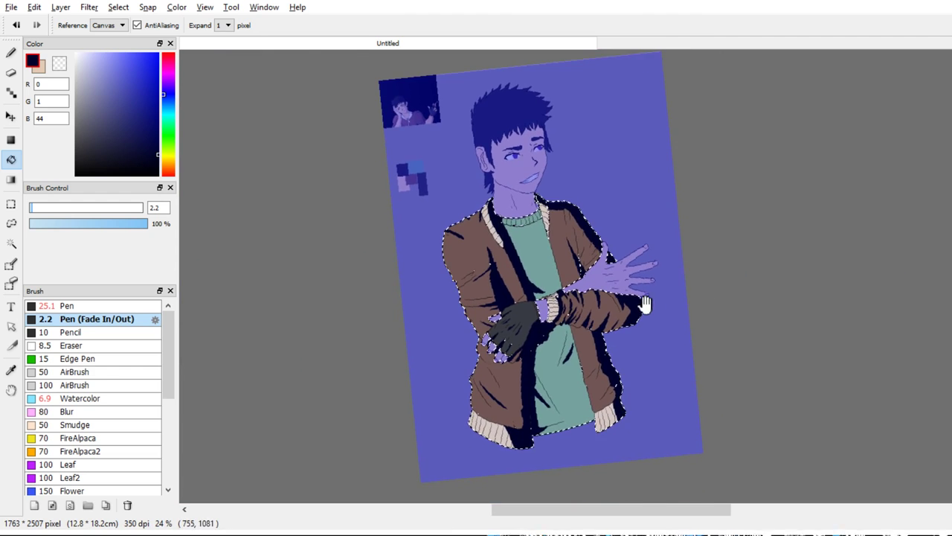
left_click_drag(567, 349, 559, 513)
key("b")
left_click_drag(597, 424, 590, 530)
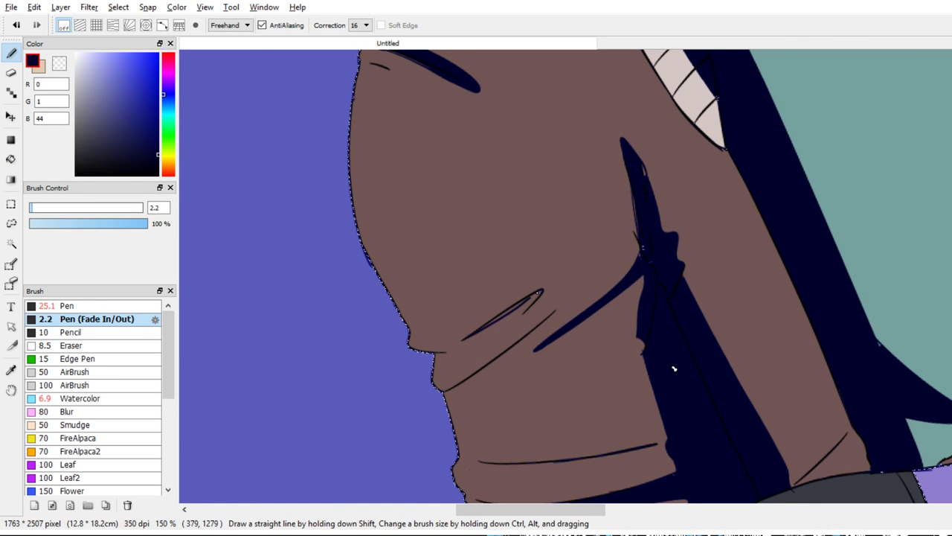
key("ctrl+z")
key("g")
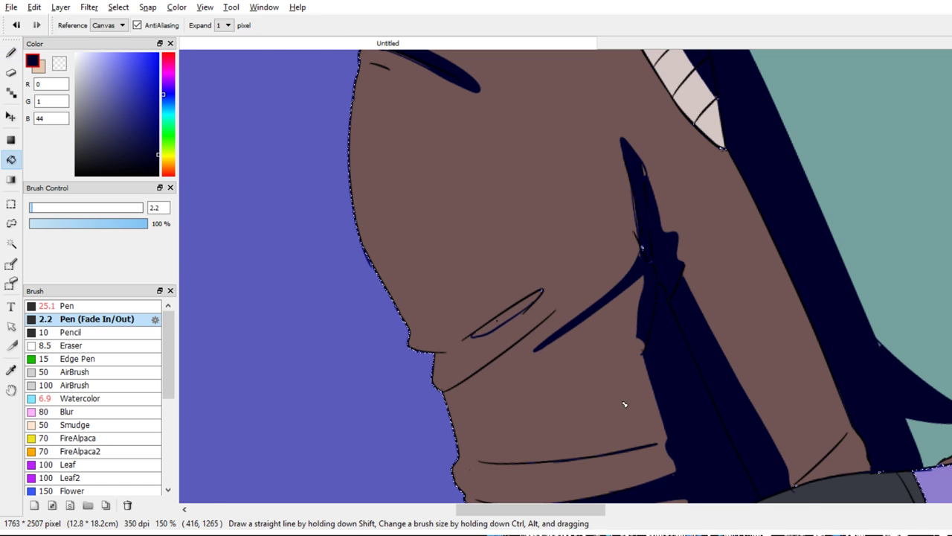
left_click(625, 402)
Outline pointed shadows extending from the navy shoulder band down the creases above the bare hand's thumb and fill them navy
mouse_move(643, 394)
left_mouse_down()
mouse_move(608, 451)
mouse_move(632, 487)
mouse_move(631, 455)
mouse_move(619, 483)
left_mouse_up()
key("b")
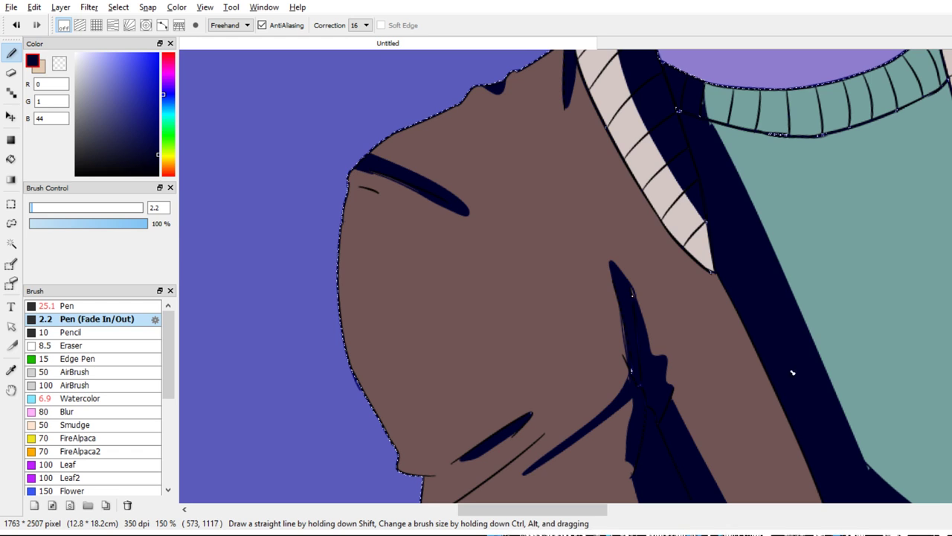
left_click_drag(760, 406, 777, 461)
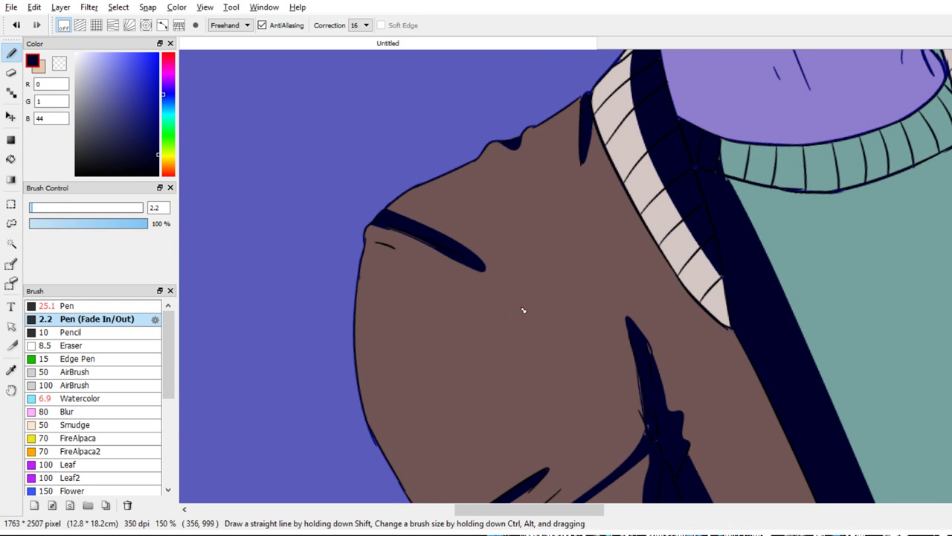
left_click_drag(508, 304, 461, 297)
left_click_drag(516, 277, 537, 216)
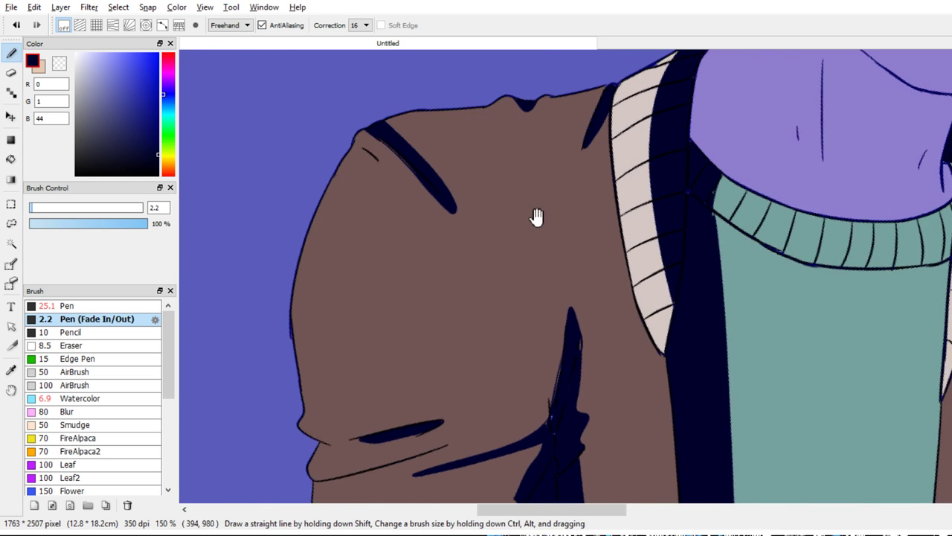
scroll(693, 334, "down", 5)
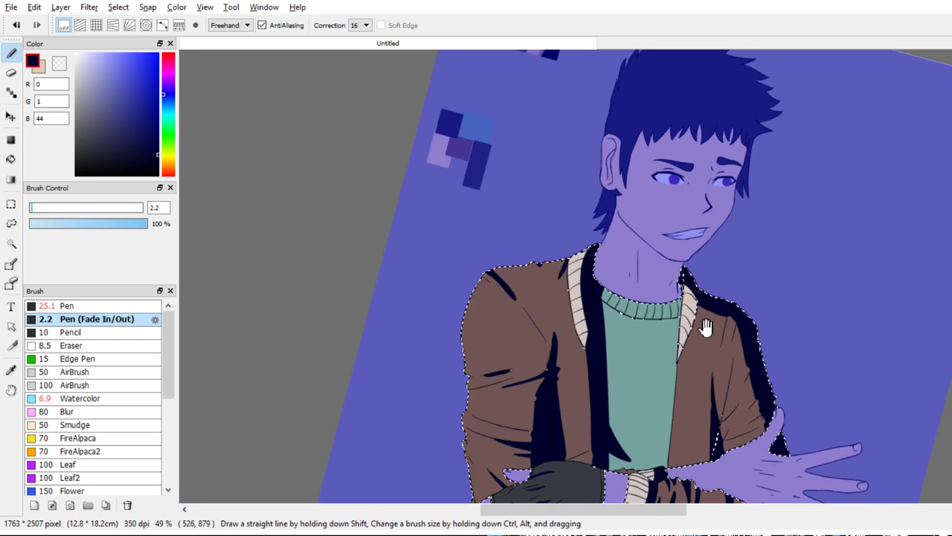
left_click_drag(706, 325, 631, 243)
scroll(630, 244, "up", 6)
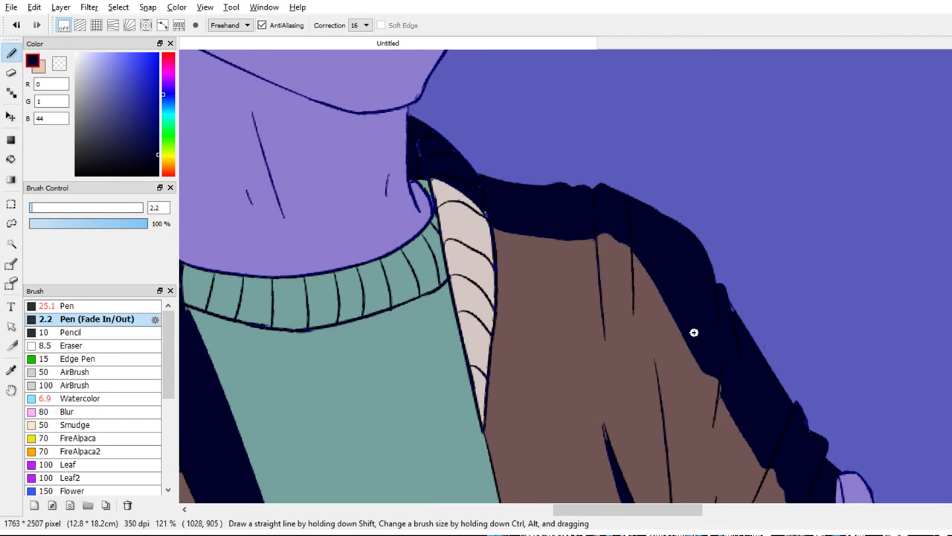
key("g")
left_click(640, 278)
left_click_drag(646, 285, 598, 183)
key("b")
left_click_drag(836, 406, 813, 214)
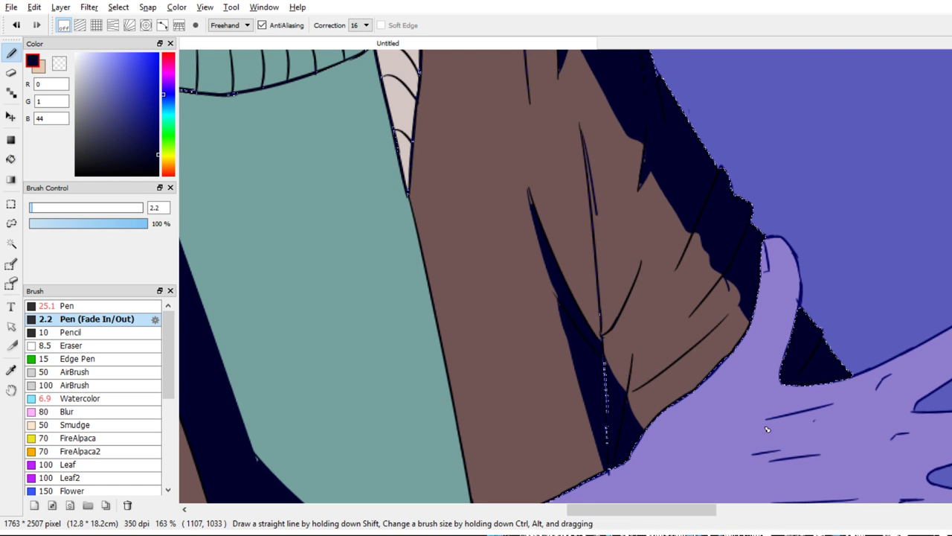
Redraw the curved outline along the long central fold of the jacket above the bare hand and fill the shape navy
key("ctrl+z")
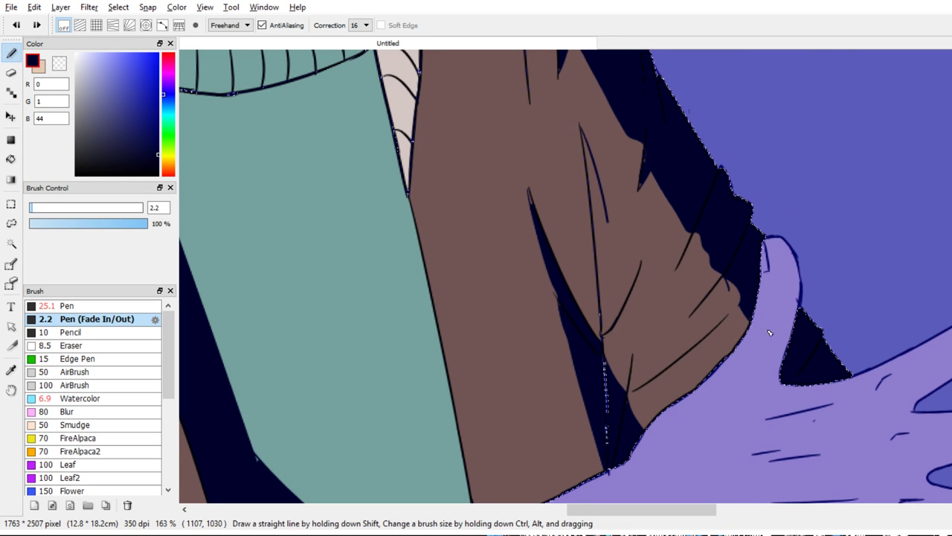
key("ctrl+y")
key("g")
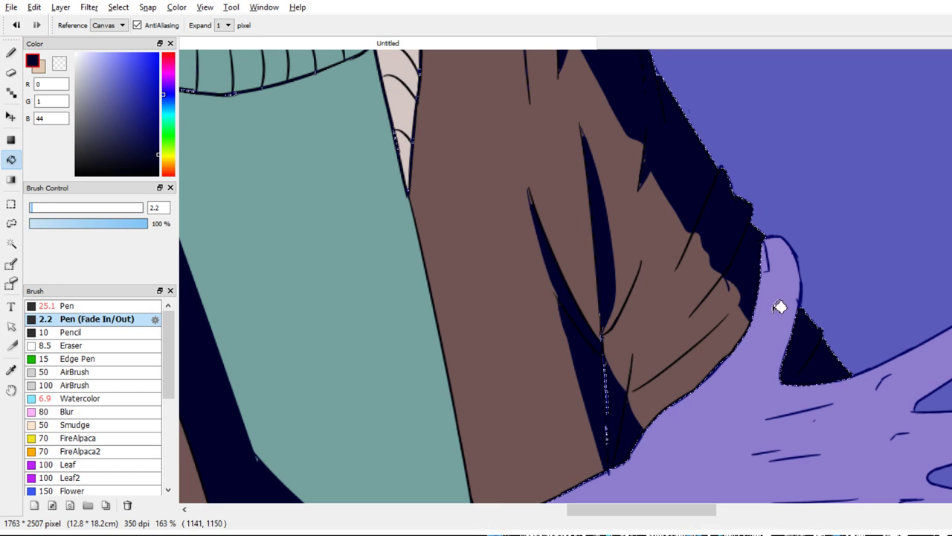
Outline narrow shadows along the two short creases branching from the base of the long fold and fill them navy
key("b")
key("g")
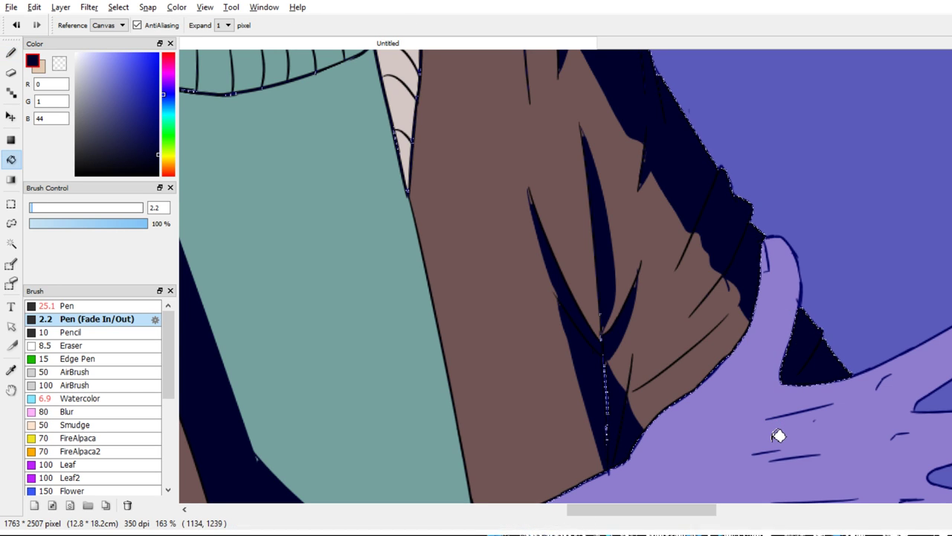
key("b")
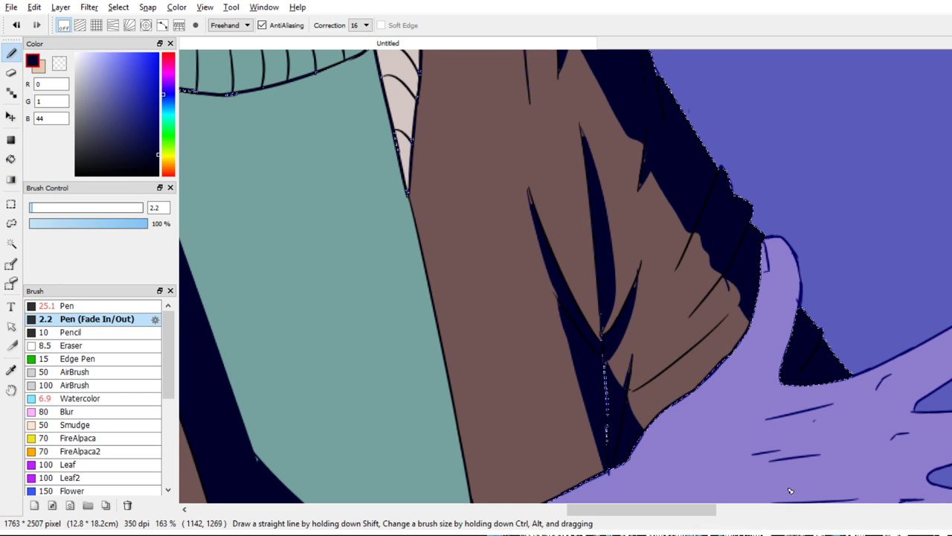
key("e")
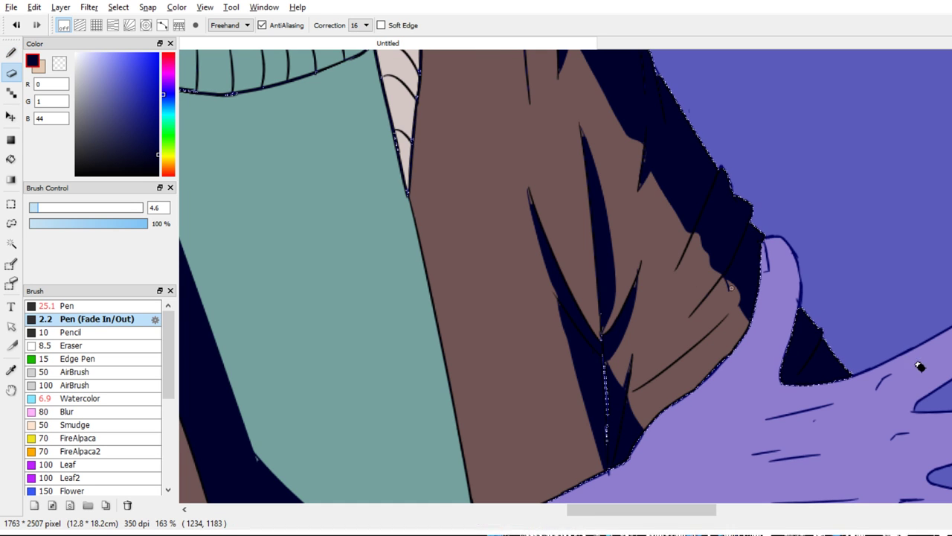
key("b")
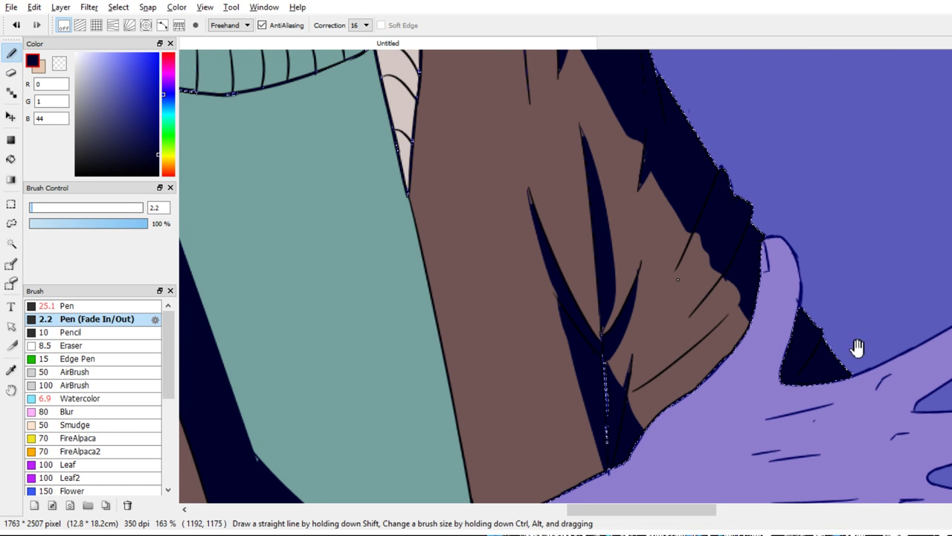
Outline a tapered shadow along the diagonal crease that meets the thumb side of the bare hand and fill it navy
left_click_drag(858, 348, 789, 269)
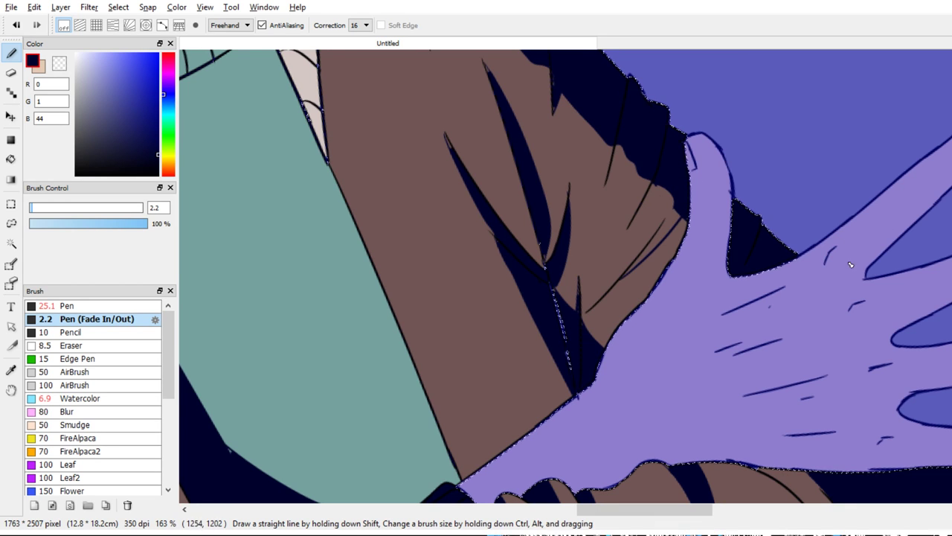
key("g")
key("b")
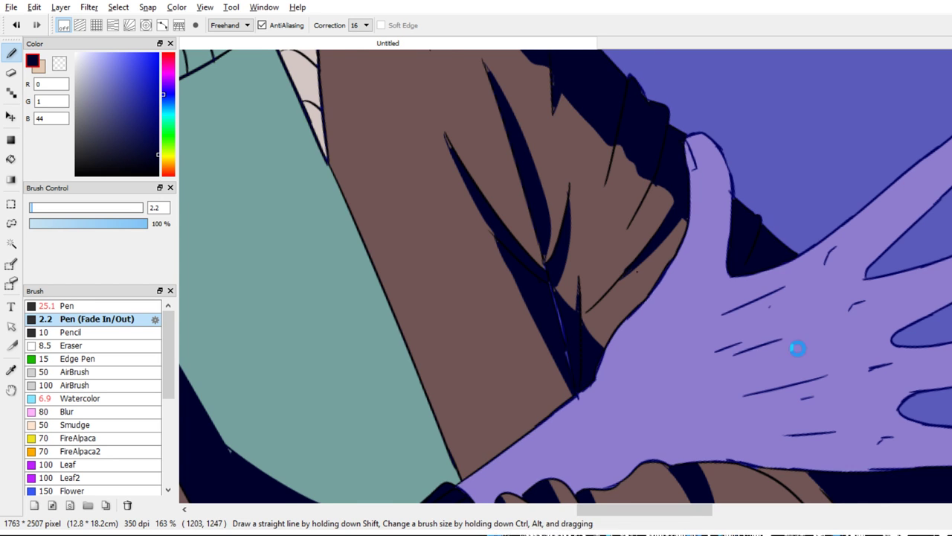
Outline a small pointed notch on the inner edge of the navy sleeve band above the thumb and fill it navy
scroll(796, 346, "down", 4)
scroll(756, 415, "up", 4)
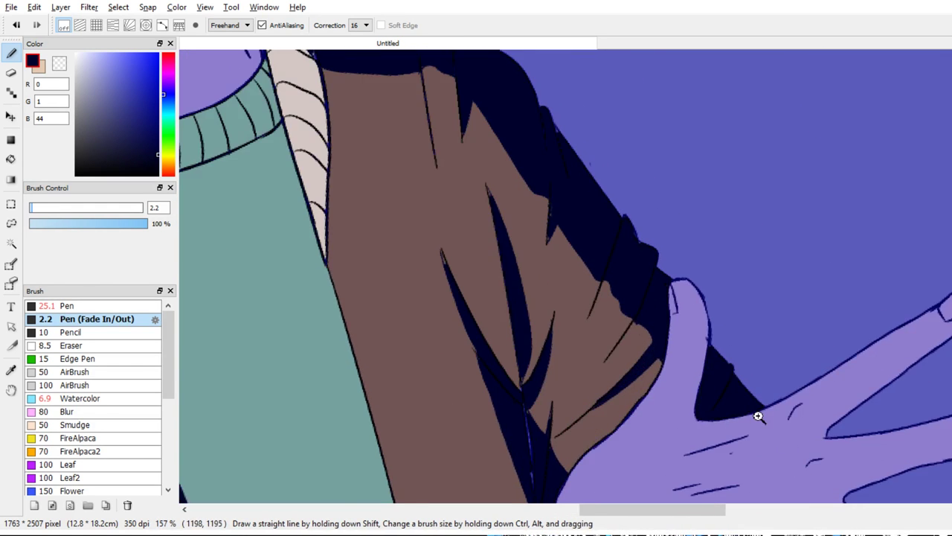
key("g")
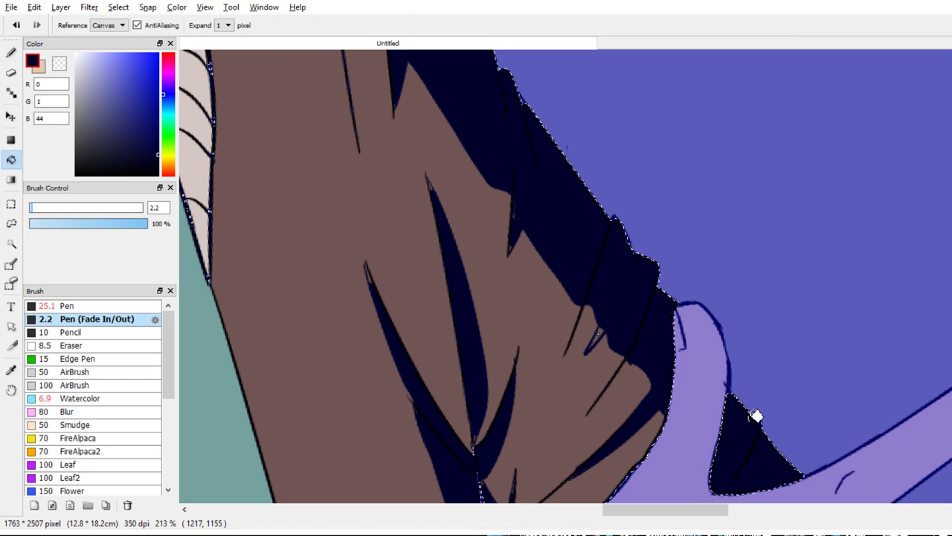
key("b")
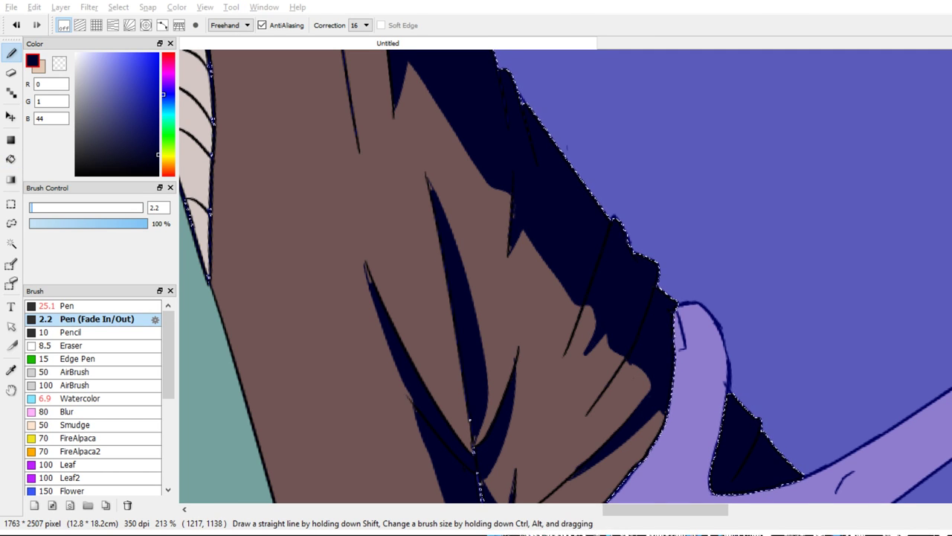
Outline a triangular shadow on the brown jacket between the ribbed collar and the navy shoulder band and fill it navy
scroll(781, 357, "down", 5)
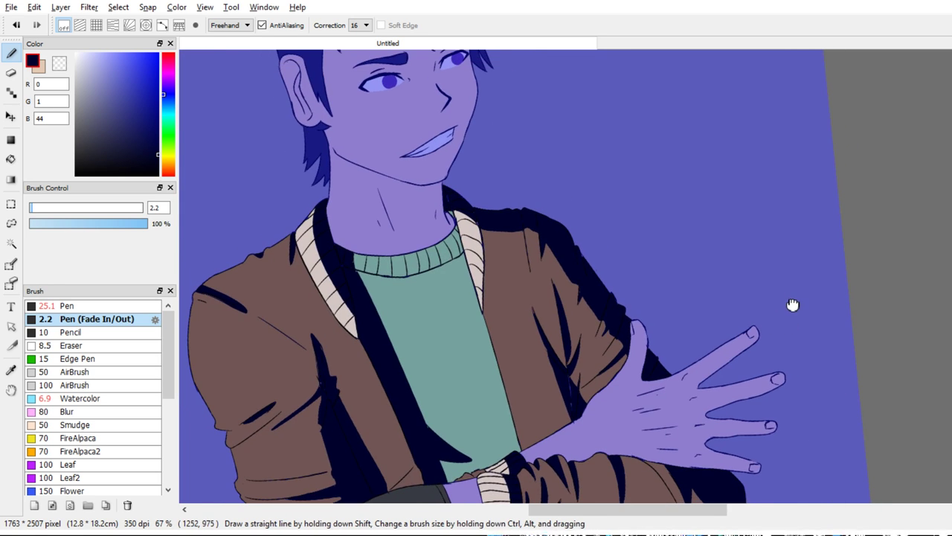
scroll(710, 357, "up", 4)
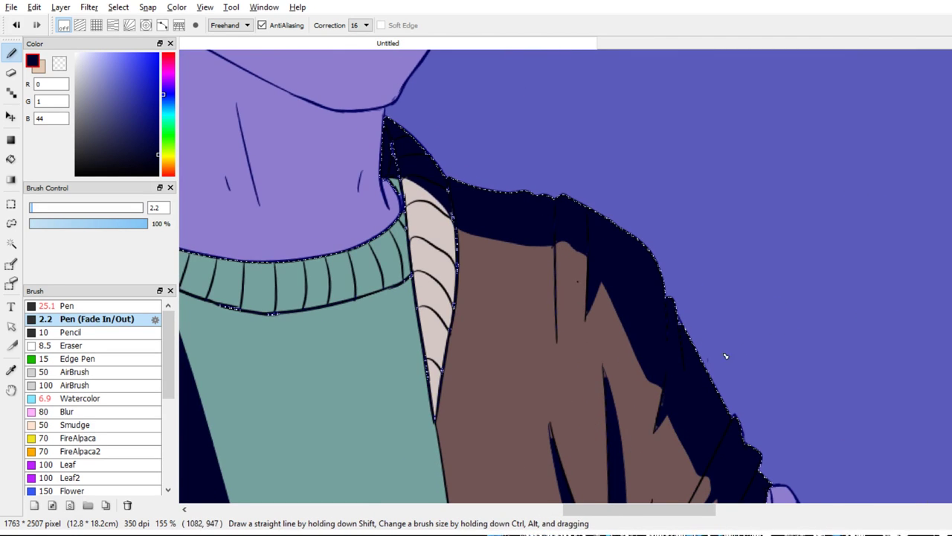
left_click_drag(680, 331, 712, 323)
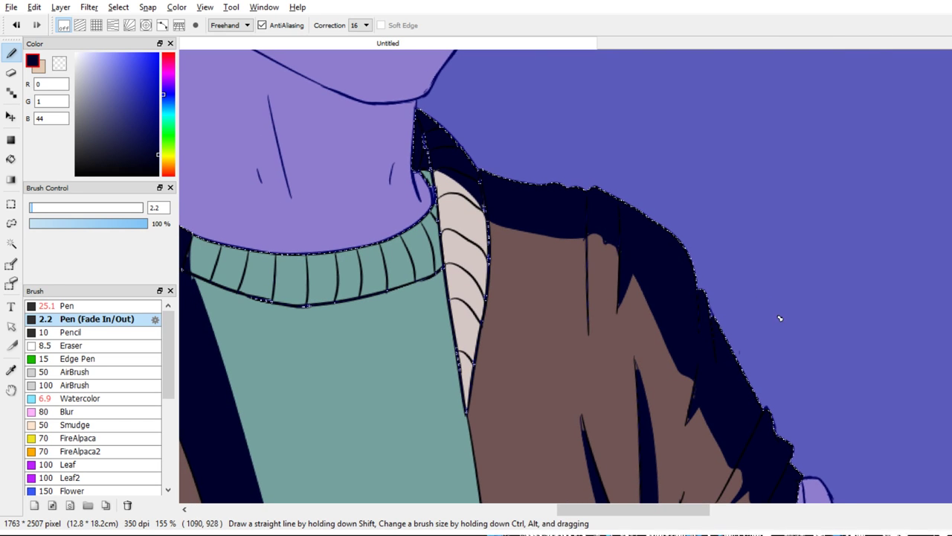
left_click_drag(519, 230, 487, 307)
key("g")
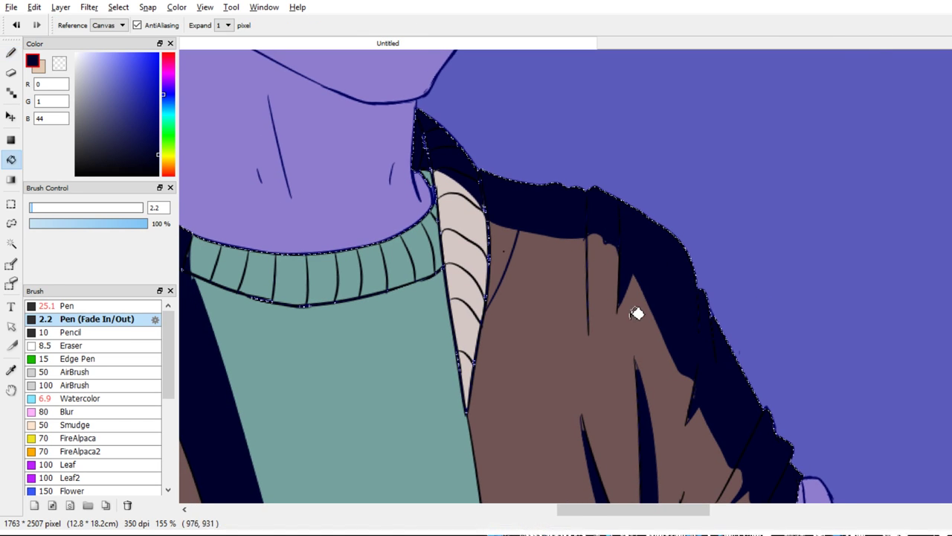
left_click(502, 249)
Outline a thin shadow along the upper outer edge of the ribbed collar and paint it in with the Pen at size 25
key("b")
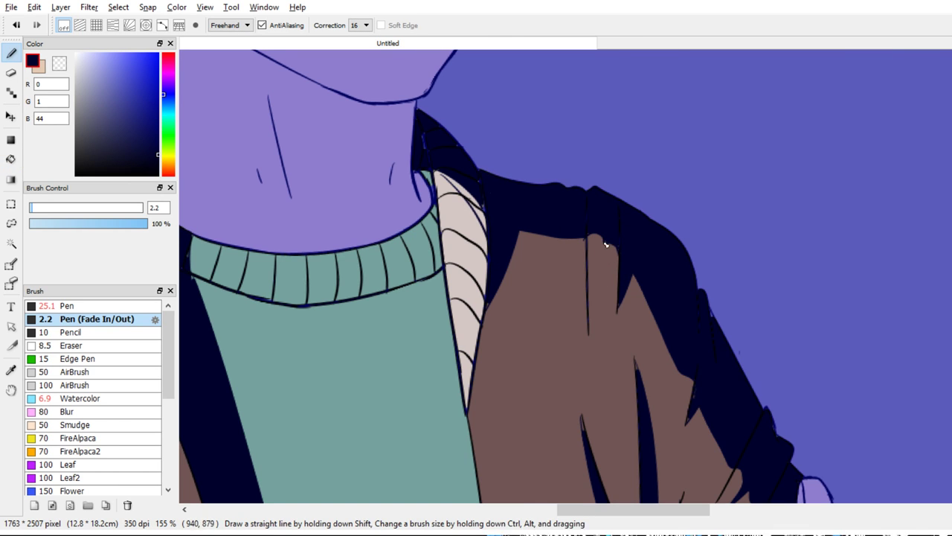
left_click(134, 306)
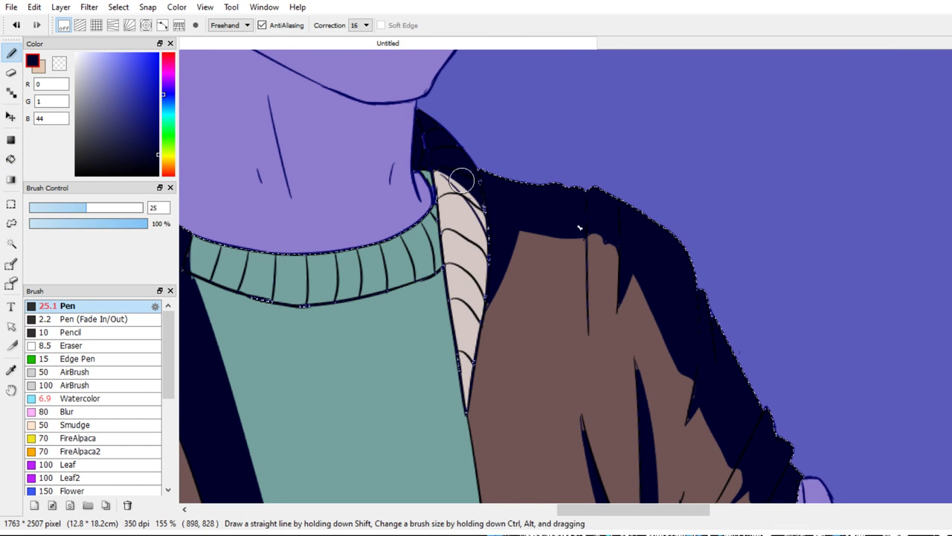
key("ctrl+d")
scroll(578, 223, "down", 7)
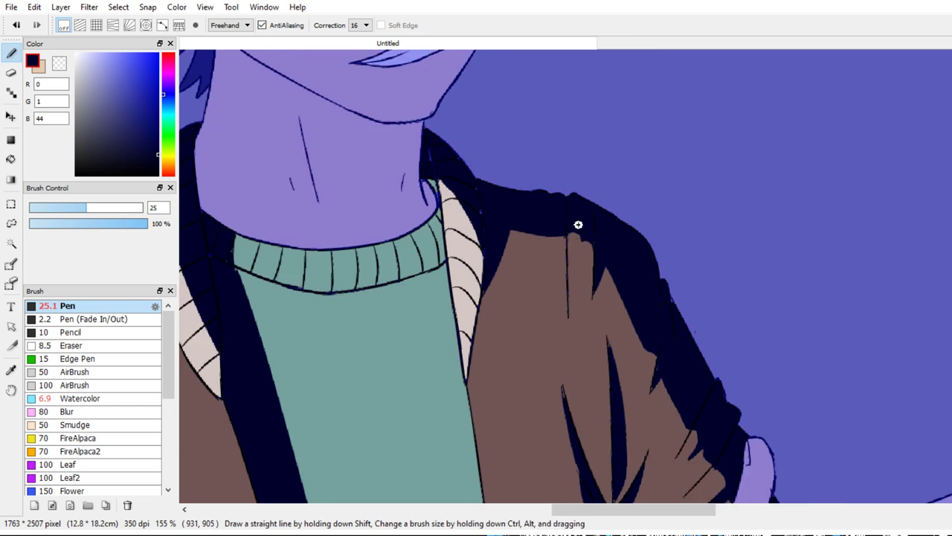
left_click_drag(590, 228, 649, 186)
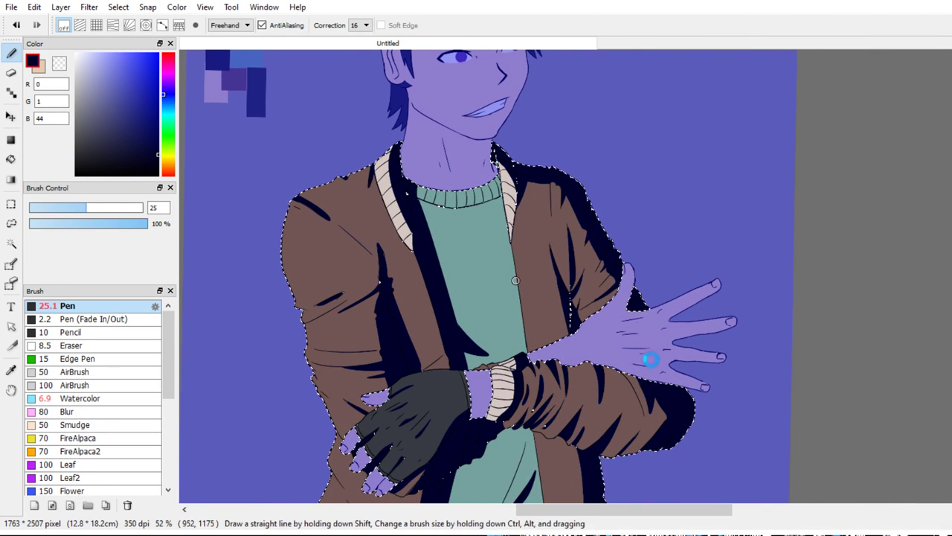
Try to widen the navy shadow across the jacket's smaller ribbed hem using the Pen at size 19
left_click_drag(659, 344, 669, 249)
left_click_drag(669, 350, 669, 236)
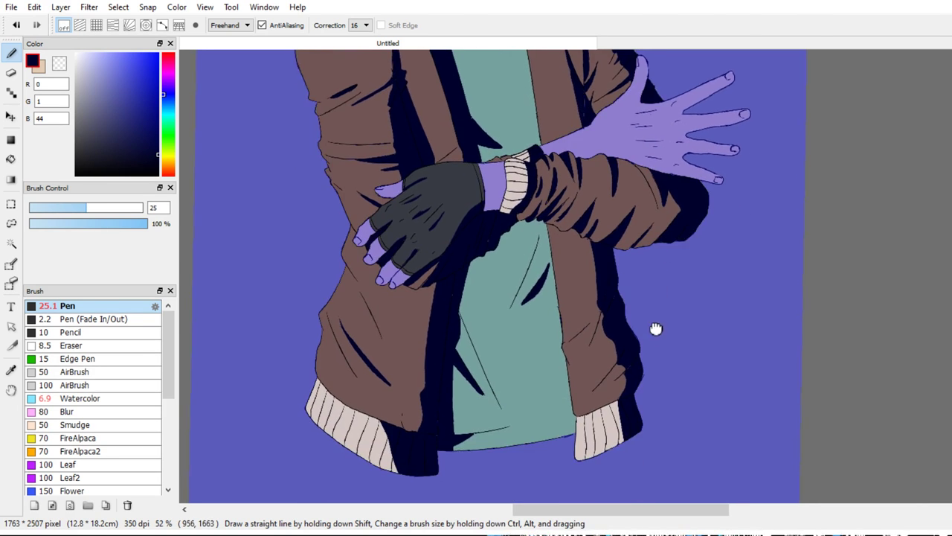
left_click_drag(655, 327, 665, 254)
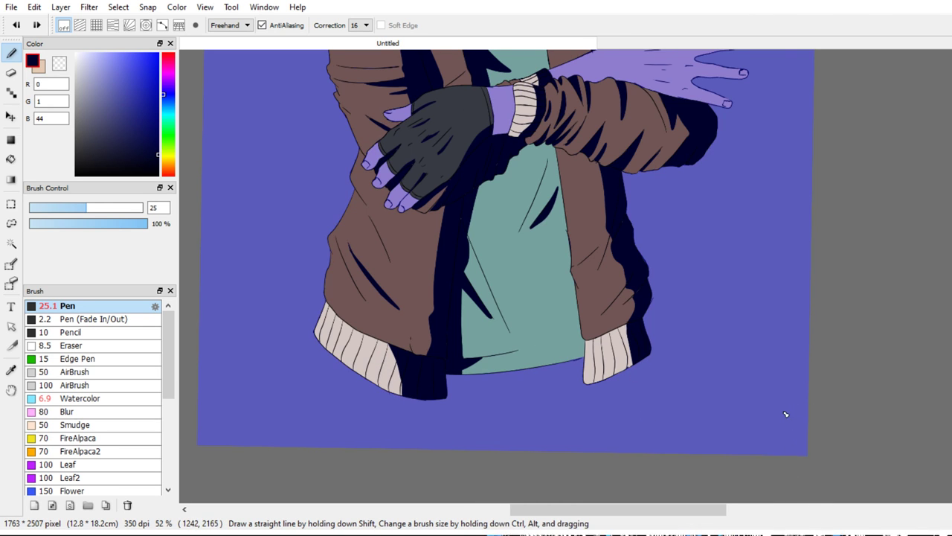
key("ctrl+d")
left_click_drag(625, 327, 636, 367)
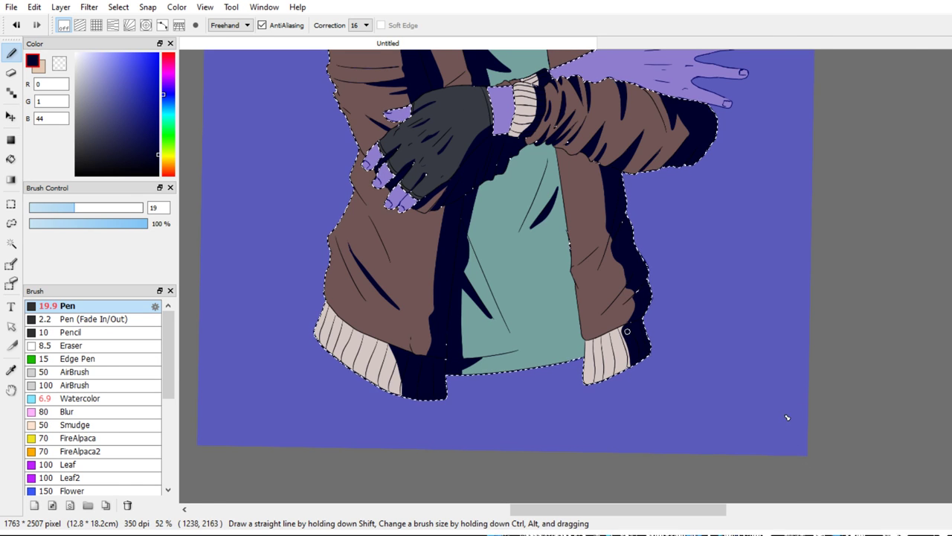
left_click_drag(616, 326, 628, 398)
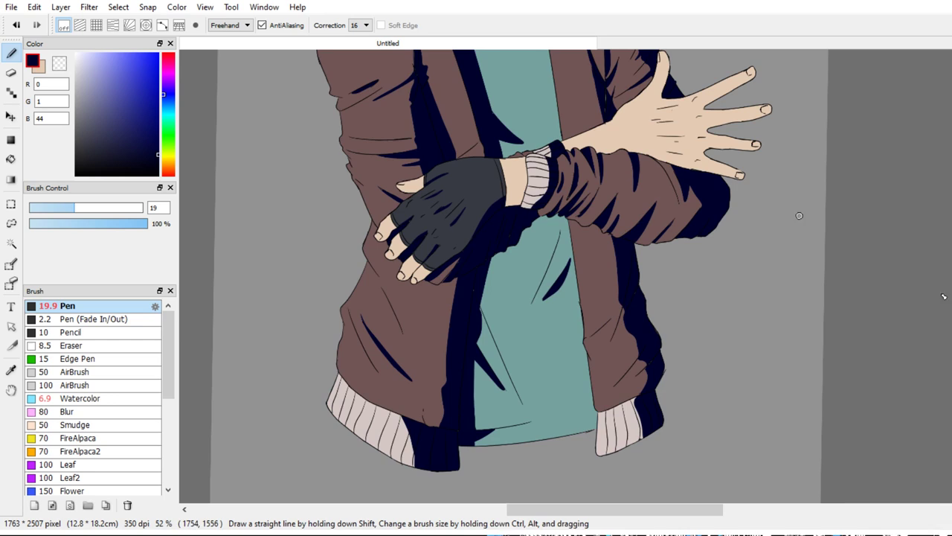
scroll(799, 213, "down", 3)
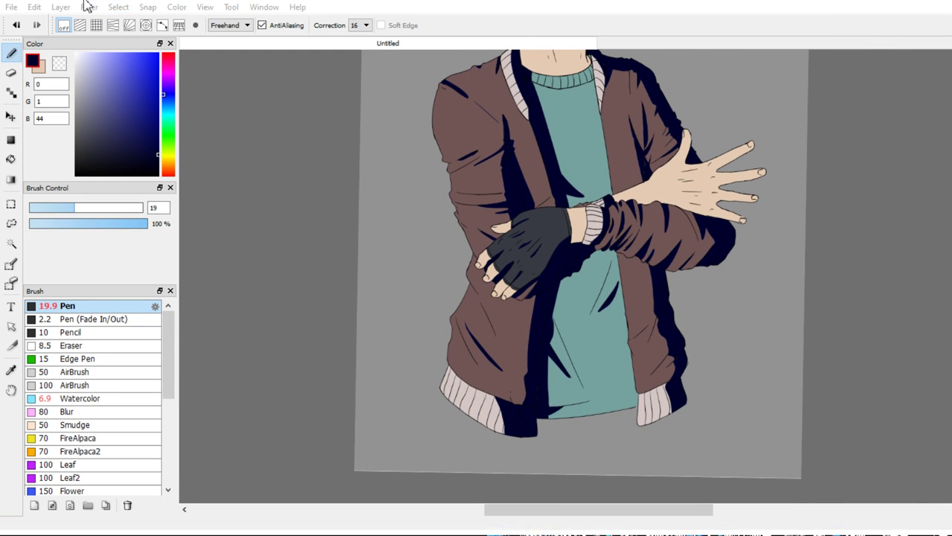
Select the character's skin areas and reduce the Pen brush size to 15.6
left_click(130, 8)
left_click(206, 128)
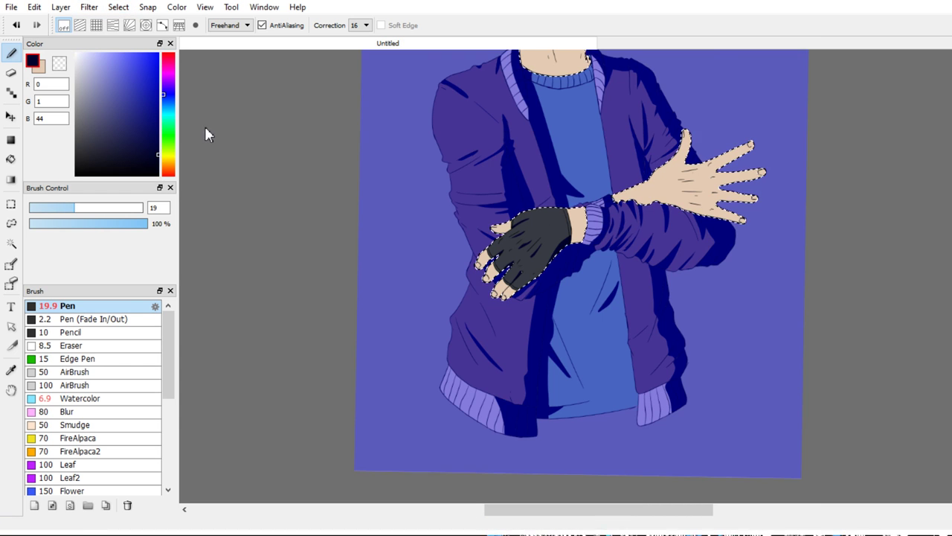
left_click_drag(532, 177, 526, 178)
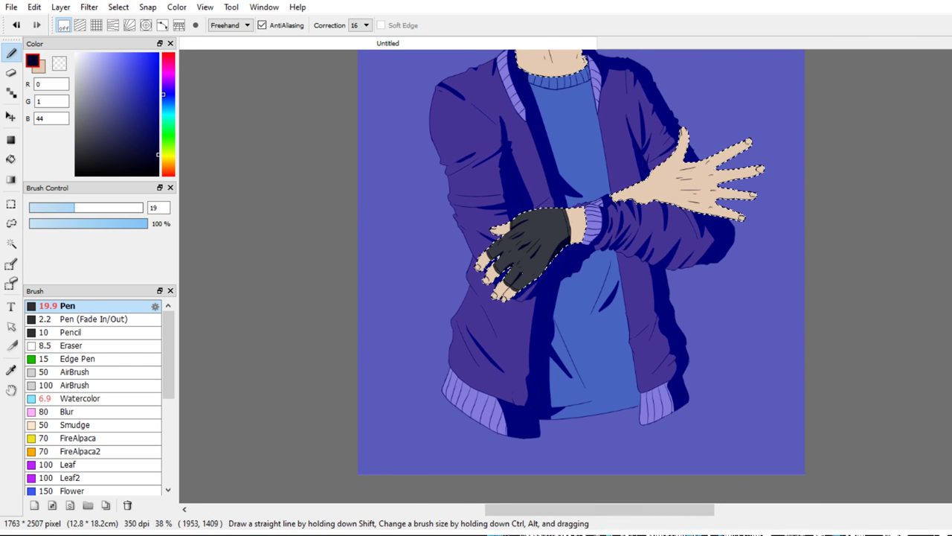
mouse_move(863, 216)
left_mouse_down()
mouse_move(846, 202)
mouse_move(855, 207)
left_mouse_up()
key("ctrl+z")
left_click_drag(808, 188, 818, 380)
left_click_drag(759, 216, 795, 208)
mouse_move(748, 221)
left_mouse_down()
mouse_move(695, 372)
mouse_move(726, 366)
left_mouse_up()
left_click_drag(582, 418, 591, 446)
mouse_move(744, 498)
left_mouse_down()
mouse_move(738, 474)
mouse_move(707, 484)
left_mouse_up()
Outline a narrow shadow along the neck line with the Pen (Fade In/Out) brush at size 1.3 and fill it with dark navy
left_click(134, 319)
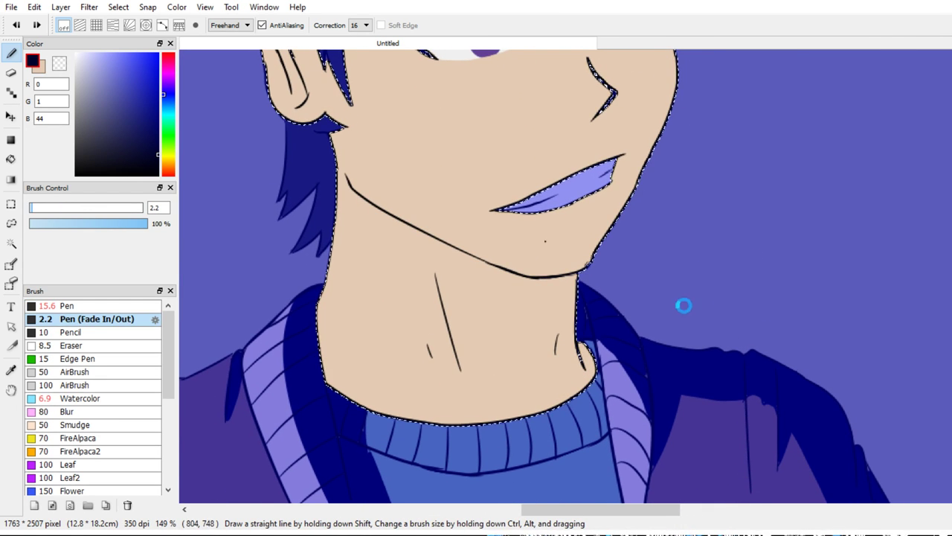
scroll(621, 326, "up", 1)
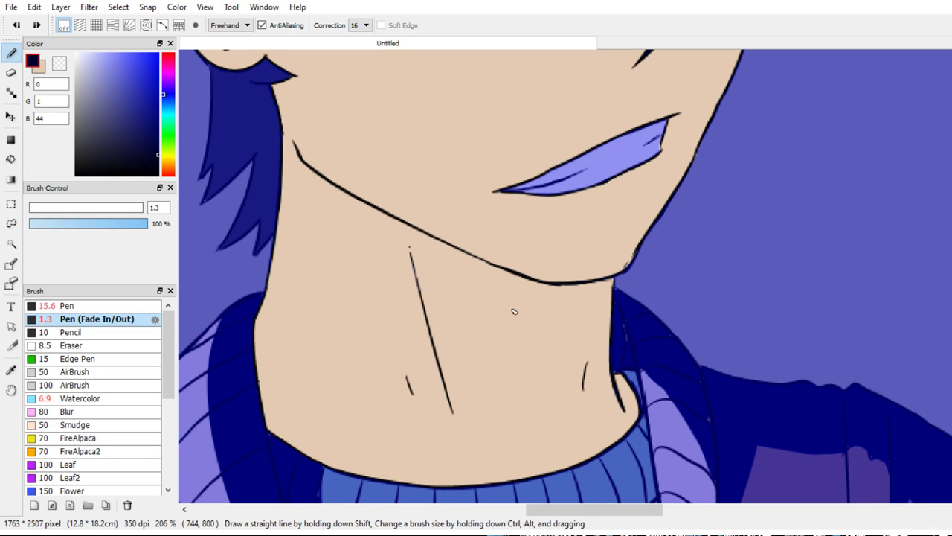
left_click_drag(473, 391, 474, 393)
key("ctrl+z")
left_click_drag(420, 292, 413, 233)
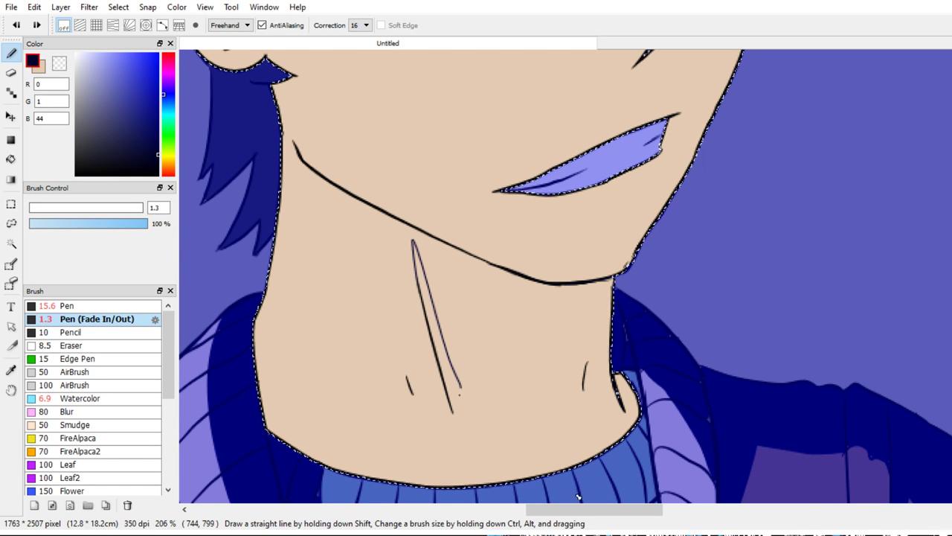
left_click_drag(451, 411, 452, 410)
key("g")
left_click(452, 385)
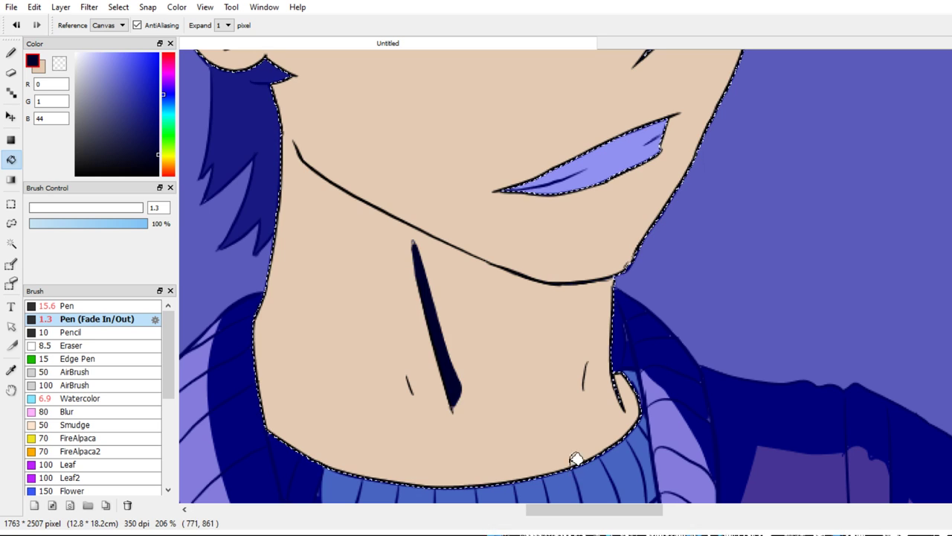
Outline the shadow beneath the jaw and down the far side of the neck, and fill it with dark navy
key("b")
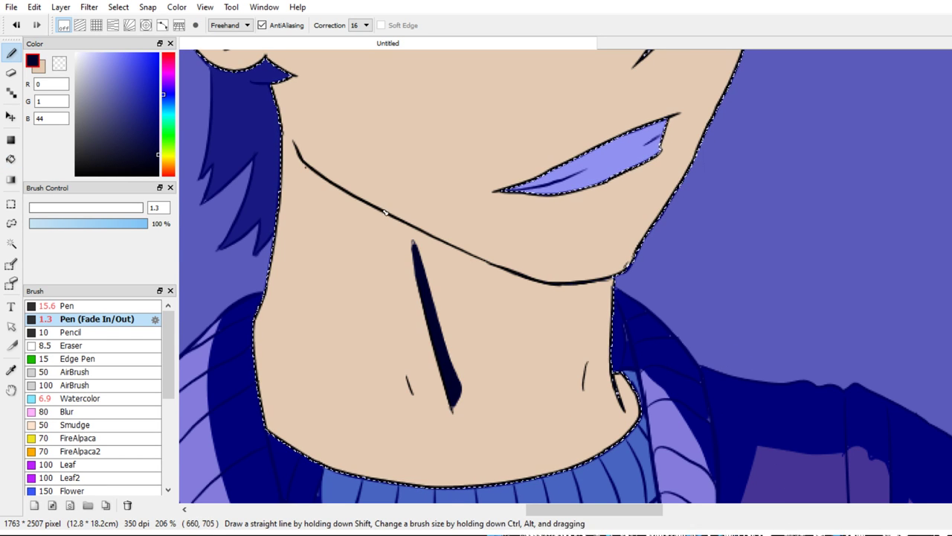
left_click_drag(307, 166, 506, 301)
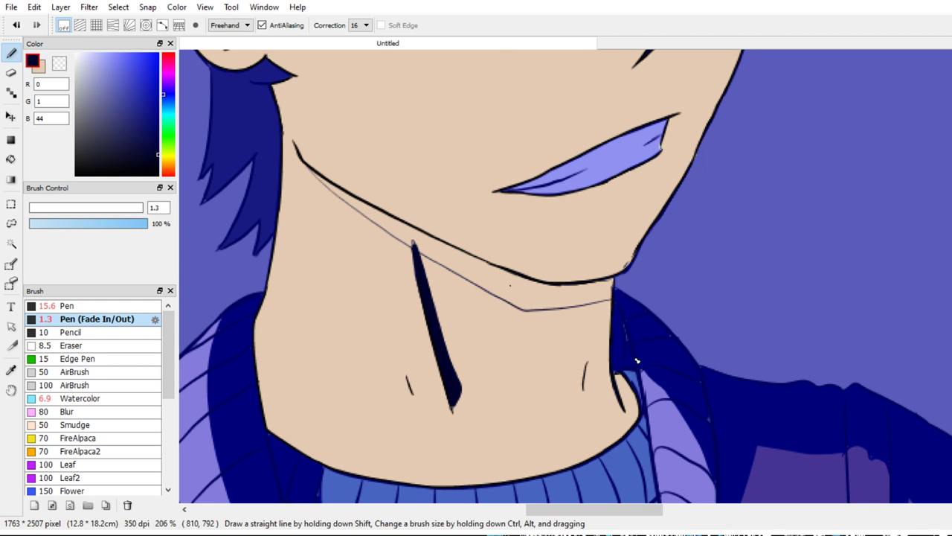
key("ctrl+z")
left_click_drag(306, 167, 564, 290)
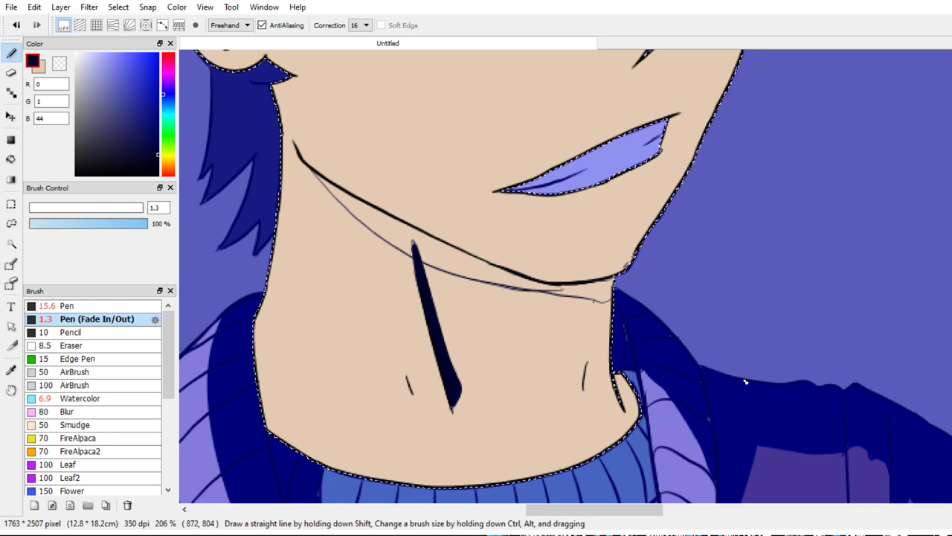
key("g")
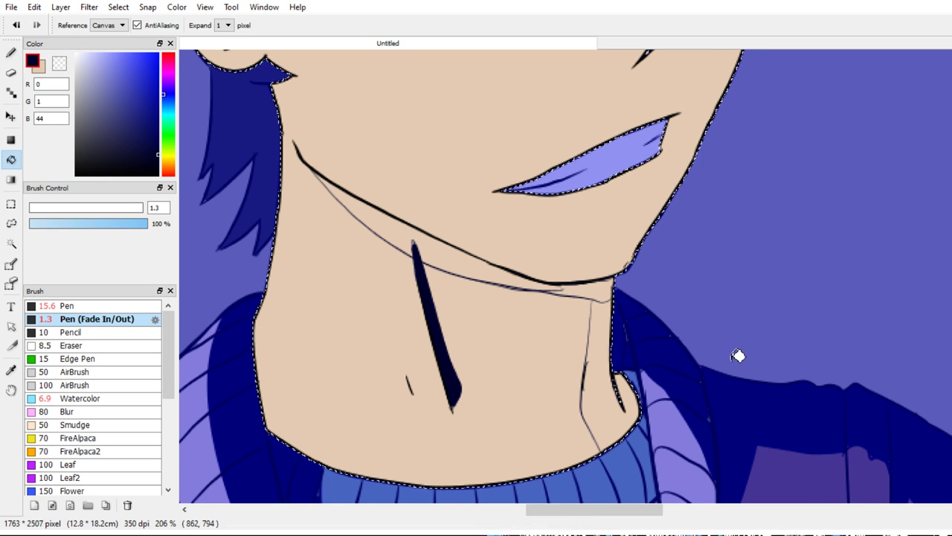
left_click(453, 252)
key("g")
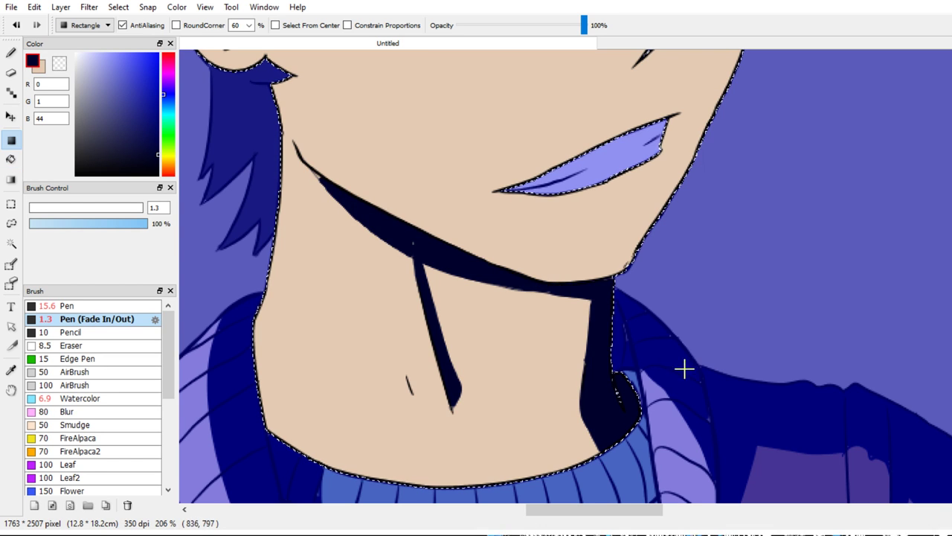
Thicken the lower edge of the jaw shadow with the Pen brush at size 15.6
left_click(67, 306)
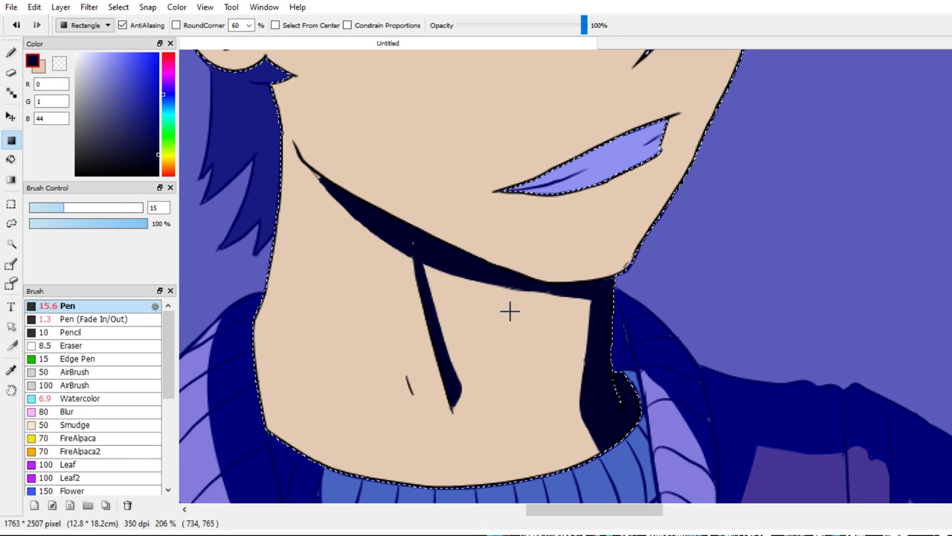
key("b")
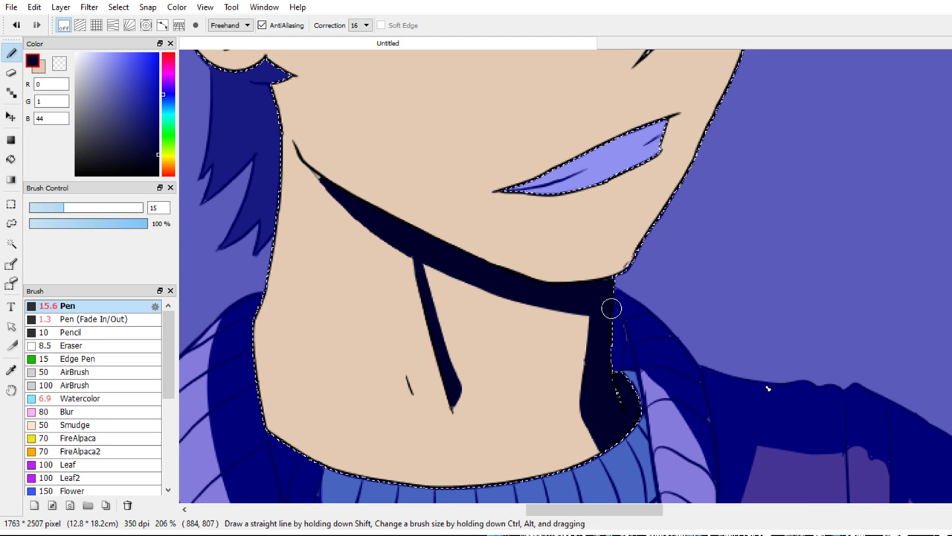
left_click_drag(633, 436, 710, 425)
left_click_drag(646, 285, 548, 472)
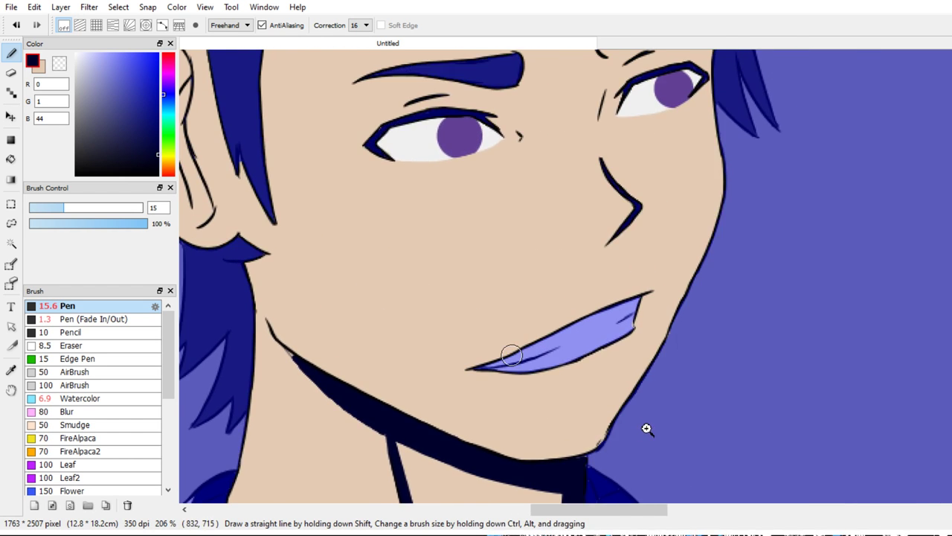
Paint a dark navy shadow from the chin up past the corner of the mouth
scroll(510, 354, "down", 1)
left_click_drag(556, 437, 605, 363)
mouse_move(580, 423)
left_mouse_down()
mouse_move(602, 387)
mouse_move(585, 431)
mouse_move(632, 286)
left_mouse_up()
left_click_drag(580, 413, 618, 322)
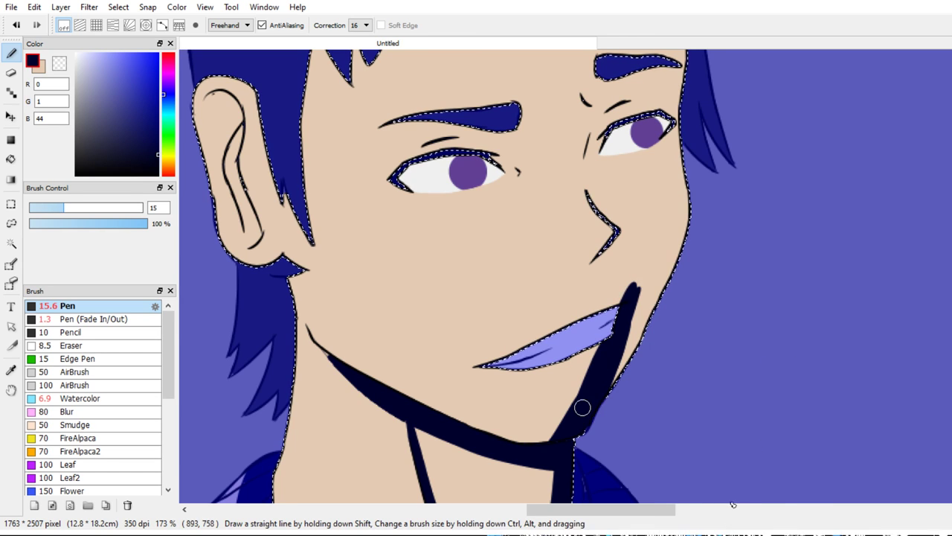
Try extending the dark face shadow up the far cheek and around the nose
mouse_move(589, 389)
left_mouse_down()
mouse_move(622, 292)
mouse_move(621, 245)
mouse_move(613, 249)
mouse_move(623, 273)
mouse_move(683, 235)
left_mouse_up()
left_click_drag(646, 298, 665, 207)
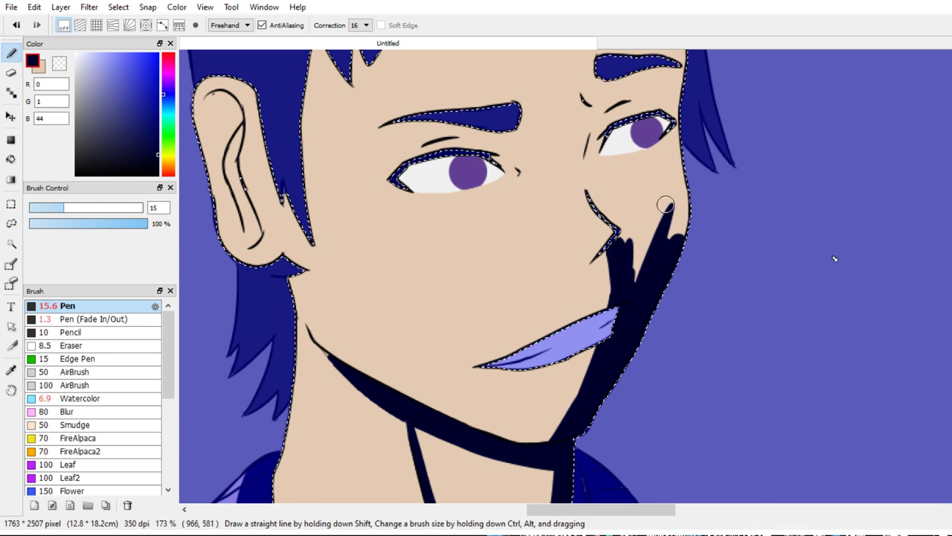
left_click_drag(592, 175, 599, 273)
mouse_move(630, 360)
left_mouse_down()
mouse_move(632, 326)
mouse_move(610, 294)
left_mouse_up()
scroll(776, 313, "down", 5)
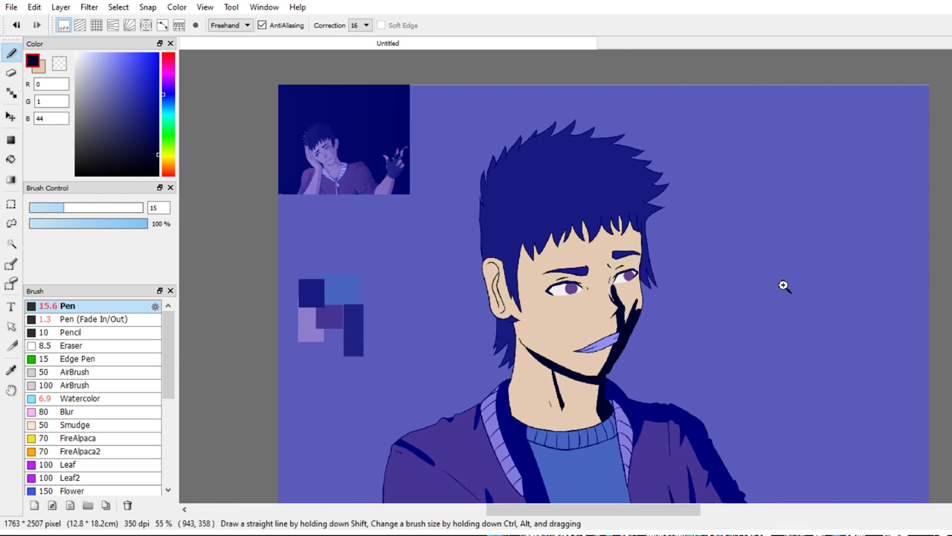
scroll(782, 283, "up", 5)
key("ctrl+d")
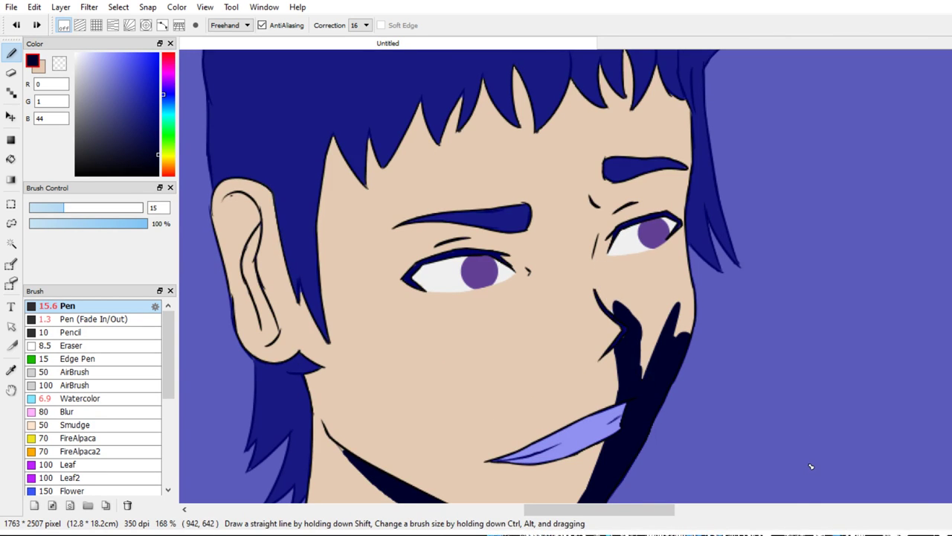
Undo the last four shadow strokes on the cheek and nose
key("ctrl+z")
key("ctrl+z")
key("ctrl+z")
key("ctrl+z")
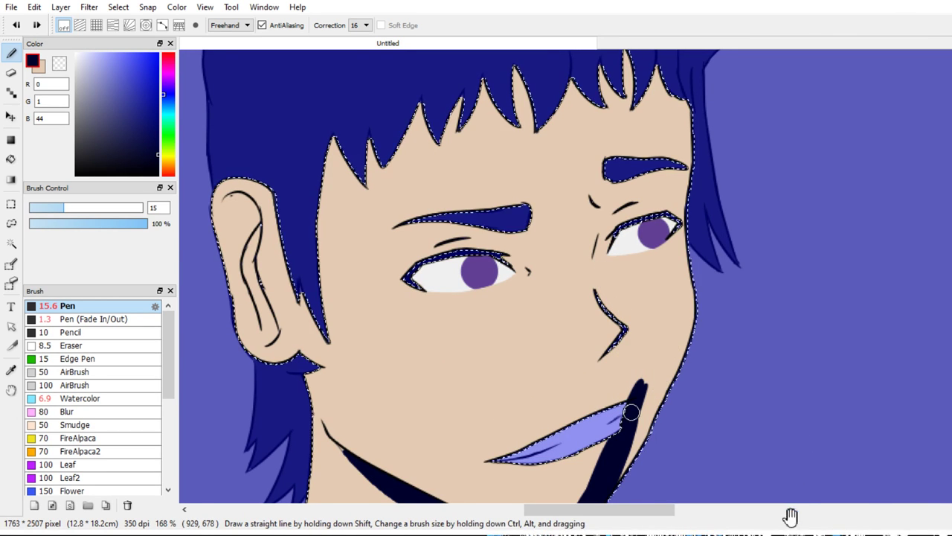
Paint a dark navy shadow along the far side of the face from the mouth over the eye to the forehead
left_click_drag(631, 413, 627, 364)
mouse_move(610, 434)
left_mouse_down()
mouse_move(652, 347)
mouse_move(630, 374)
mouse_move(663, 255)
mouse_move(655, 189)
mouse_move(673, 119)
left_mouse_up()
left_click_drag(666, 128, 658, 201)
mouse_move(662, 201)
left_mouse_down()
mouse_move(645, 102)
mouse_move(653, 250)
mouse_move(650, 133)
mouse_move(676, 96)
mouse_move(655, 222)
left_mouse_up()
scroll(823, 282, "down", 4)
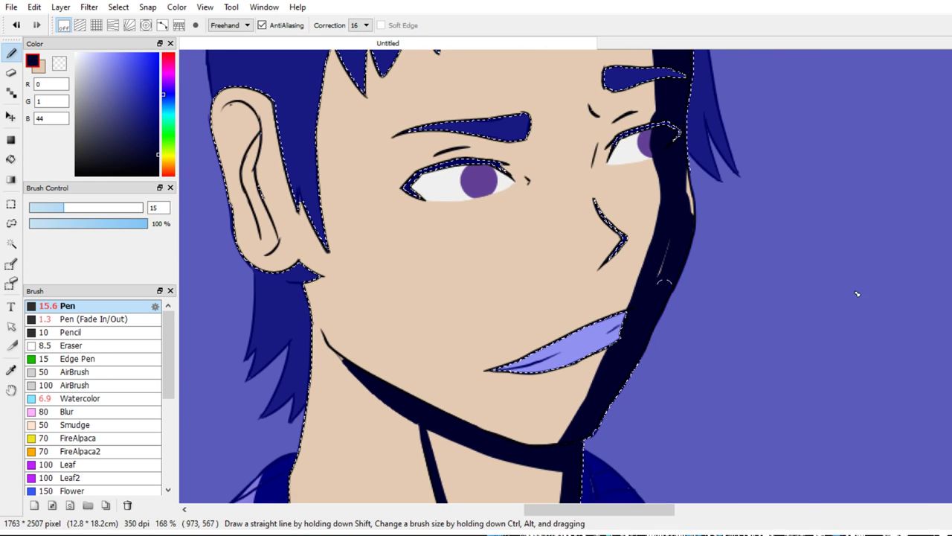
left_click_drag(685, 187, 658, 188)
Paint a thin dark shadow along the bridge and tip of the nose with the Pen brush at size 4.9
scroll(658, 187, "up", 4)
mouse_move(620, 223)
left_mouse_down()
mouse_move(546, 234)
mouse_move(617, 287)
mouse_move(595, 320)
left_mouse_up()
key("ctrl+z")
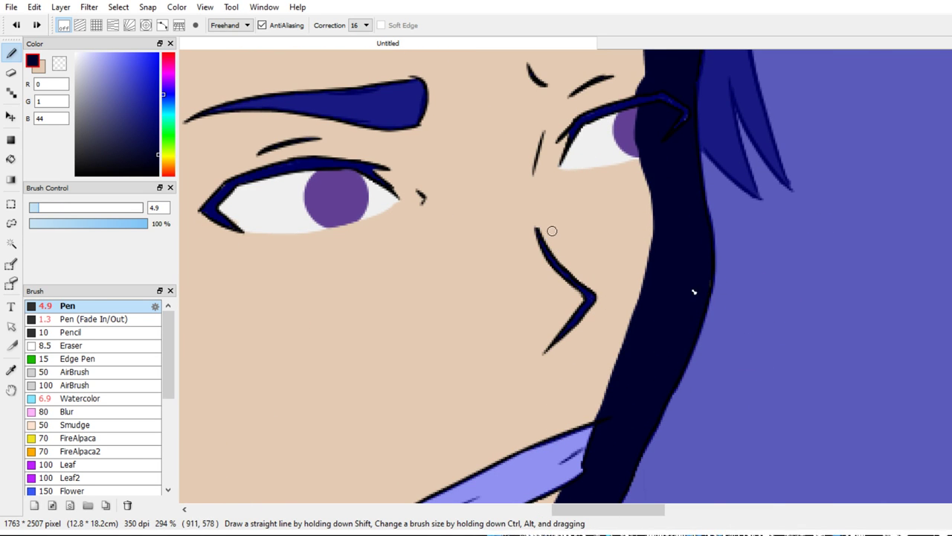
key("ctrl+z")
mouse_move(551, 230)
left_mouse_down()
mouse_move(600, 294)
mouse_move(564, 334)
left_mouse_up()
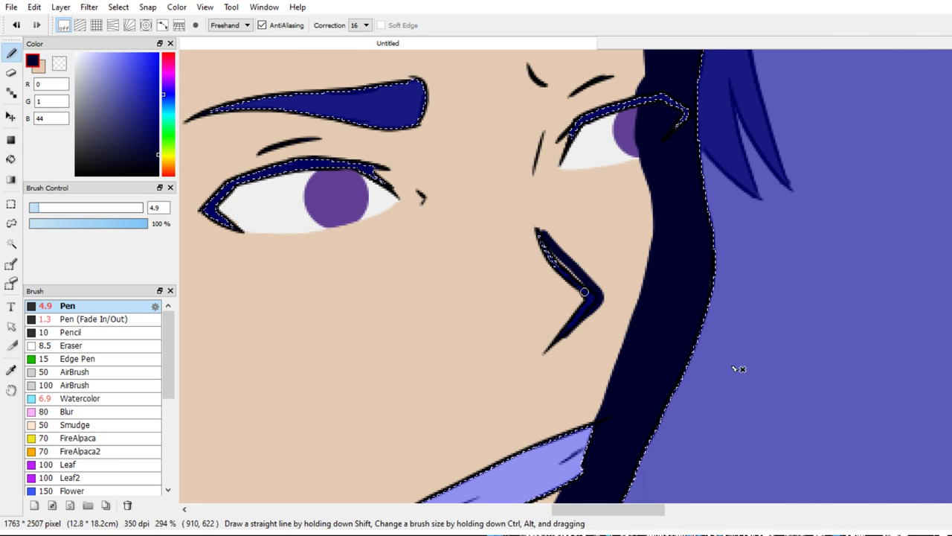
mouse_move(585, 291)
left_mouse_down()
mouse_move(547, 237)
mouse_move(593, 293)
mouse_move(569, 327)
left_mouse_up()
mouse_move(549, 236)
left_mouse_down()
mouse_move(590, 279)
mouse_move(577, 326)
mouse_move(587, 312)
left_mouse_up()
key("ctrl+d")
Outline a crescent shadow above the near eye with the Pen brush at size 3.2 and fill it with dark navy
scroll(733, 367, "down", 2)
left_click_drag(652, 329, 685, 344)
scroll(657, 313, "up", 1)
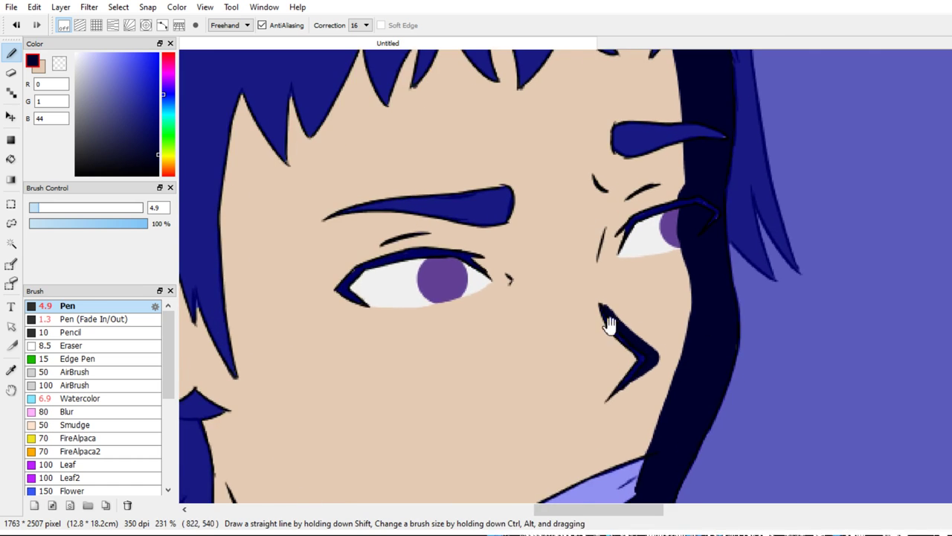
mouse_move(610, 325)
left_mouse_down()
mouse_move(634, 269)
mouse_move(559, 291)
left_mouse_up()
mouse_move(435, 322)
left_mouse_down()
mouse_move(478, 256)
mouse_move(437, 291)
mouse_move(433, 313)
left_mouse_up()
key("ctrl+d")
key("ctrl+z")
key("bracketleft")
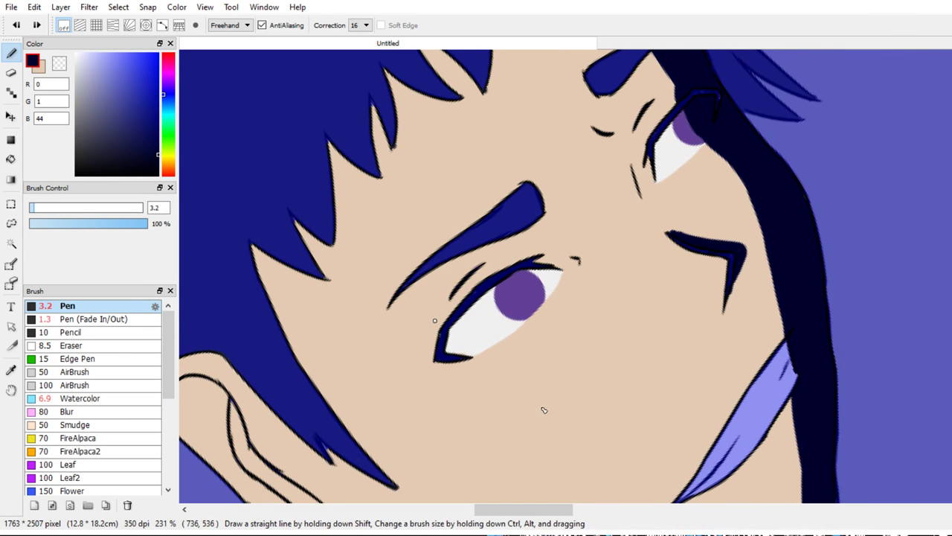
mouse_move(487, 253)
left_mouse_down()
mouse_move(434, 294)
mouse_move(431, 322)
left_mouse_up()
key("g")
left_click(445, 296)
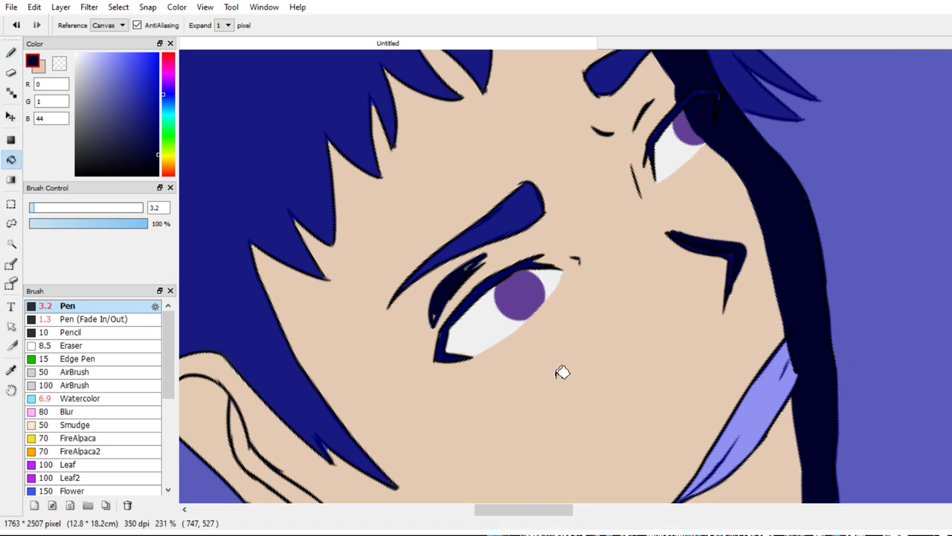
Extend the near eyelid's shadow toward the nose and smooth its edges with the Pen
key("b")
left_click_drag(459, 273, 510, 246)
mouse_move(475, 269)
left_mouse_down()
mouse_move(521, 247)
mouse_move(445, 315)
left_mouse_up()
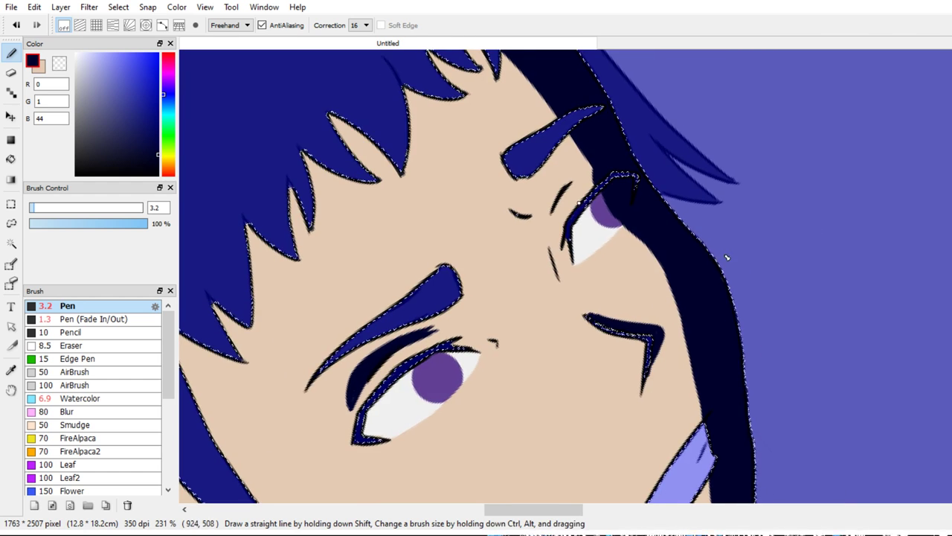
Paint a curved dark shadow along the inner corner and crease of the far eye, redoing unsatisfactory strokes
mouse_move(570, 185)
left_mouse_down()
mouse_move(554, 215)
mouse_move(561, 275)
mouse_move(555, 216)
left_mouse_up()
key("ctrl+z")
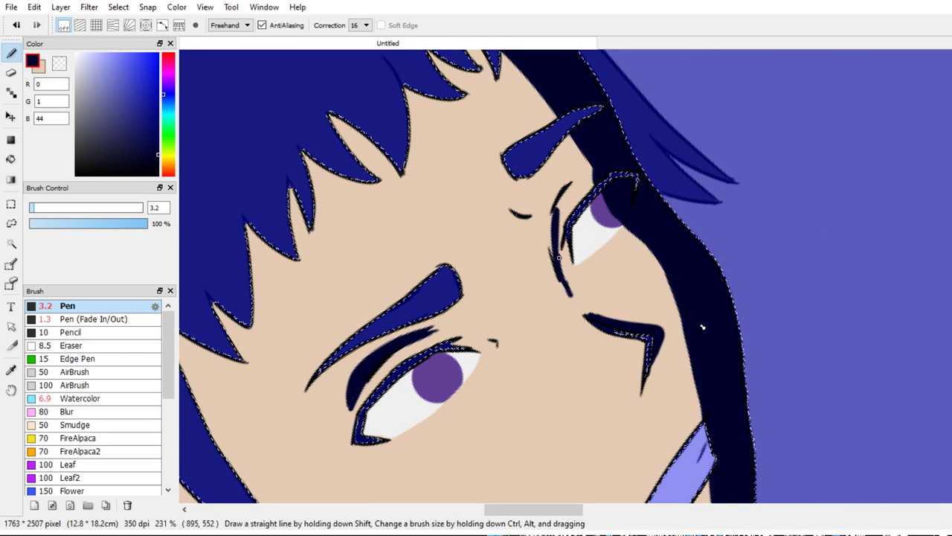
key("ctrl+d")
key("ctrl+z")
mouse_move(570, 291)
left_mouse_down()
mouse_move(564, 209)
mouse_move(559, 244)
mouse_move(566, 186)
left_mouse_up()
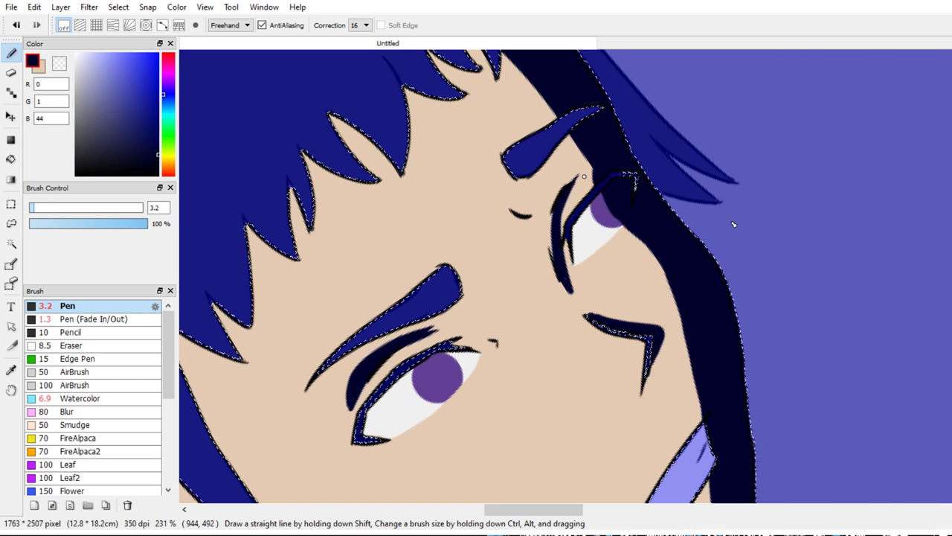
Paint a dark navy shadow on the strip of skin between the ear and the sideburn
scroll(708, 229, "down", 2)
left_click_drag(684, 262, 714, 240)
key("ctrl+d")
left_click_drag(590, 383, 580, 306)
key("Up")
left_click_drag(620, 215, 495, 362)
scroll(527, 377, "up", 3)
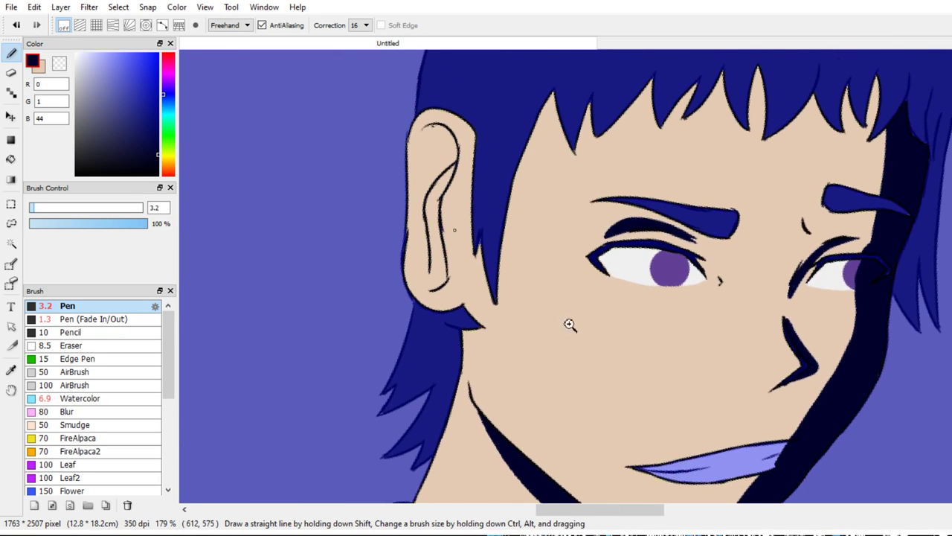
left_click_drag(485, 318, 488, 302)
mouse_move(486, 390)
left_mouse_down()
mouse_move(488, 297)
mouse_move(485, 391)
left_mouse_up()
mouse_move(505, 320)
left_mouse_down()
mouse_move(482, 414)
mouse_move(513, 266)
left_mouse_up()
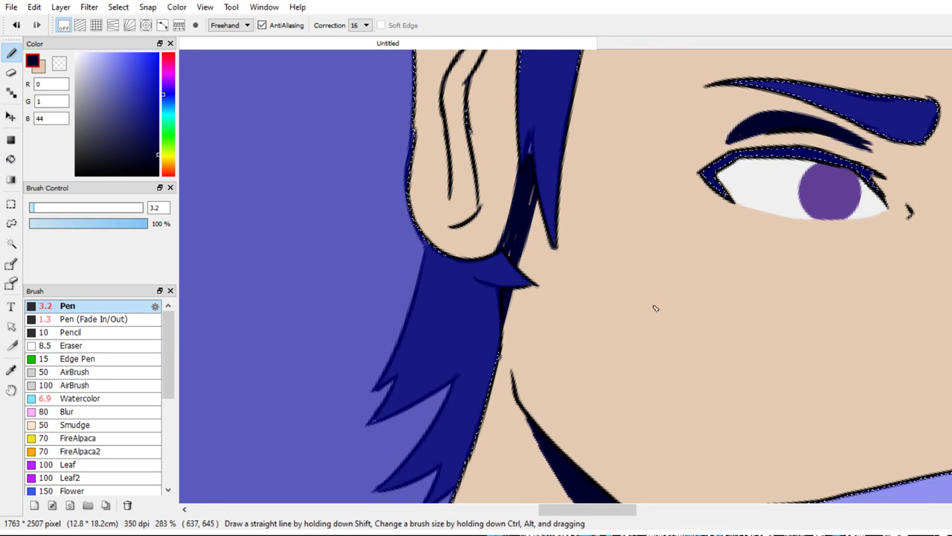
Outline a curved shadow inside the upper ear fold and fill it with dark navy
left_click_drag(634, 332, 654, 479)
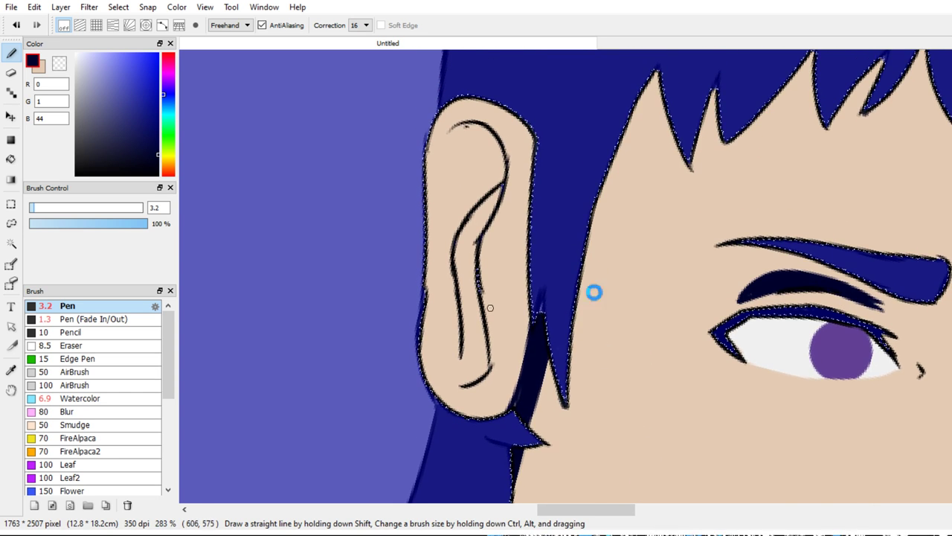
key("g")
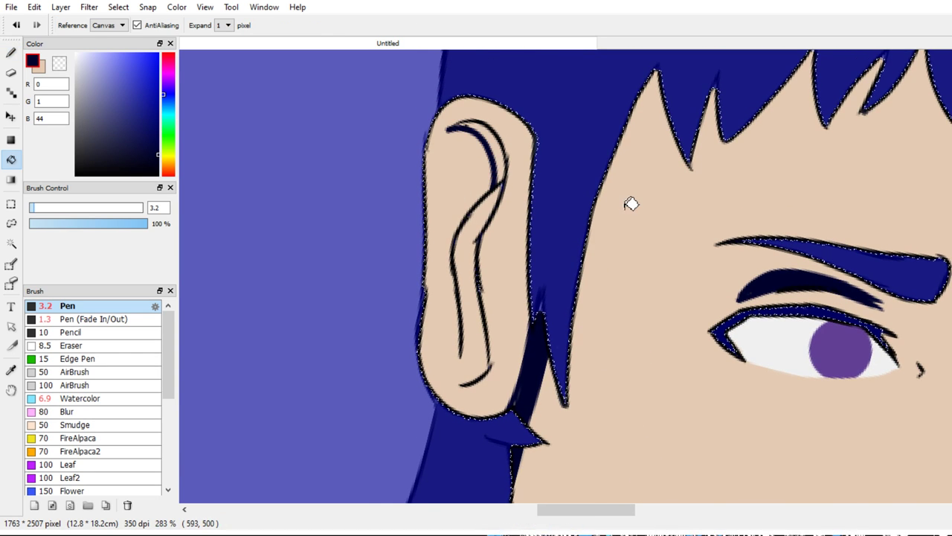
key("ctrl+d")
key("b")
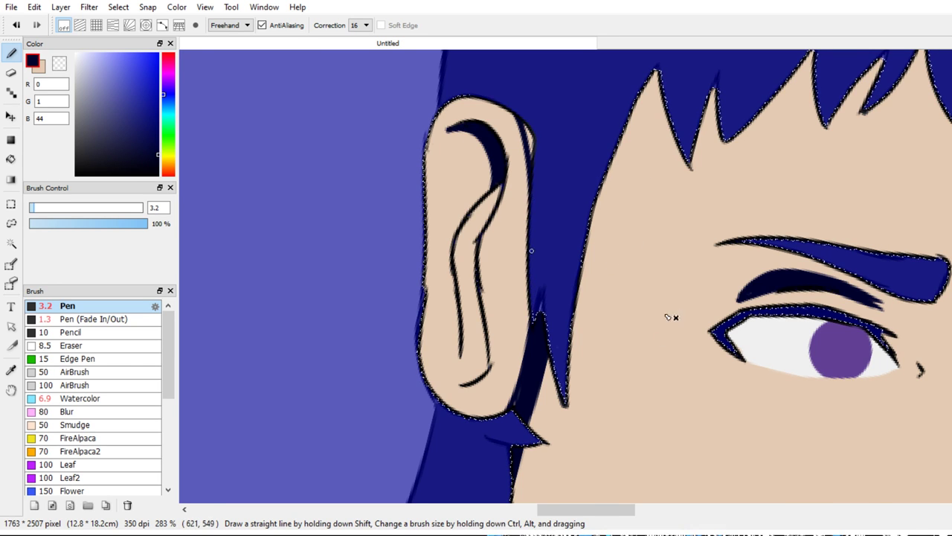
Paint a dark shadow down the ear's front edge to the earlobe, enlarging the Pen brush to size 11
mouse_move(521, 116)
left_mouse_down()
mouse_move(533, 117)
mouse_move(527, 280)
left_mouse_up()
mouse_move(508, 152)
left_mouse_down()
mouse_move(532, 122)
mouse_move(541, 222)
left_mouse_up()
key("]")
left_click_drag(527, 113, 528, 270)
left_click_drag(526, 141, 521, 340)
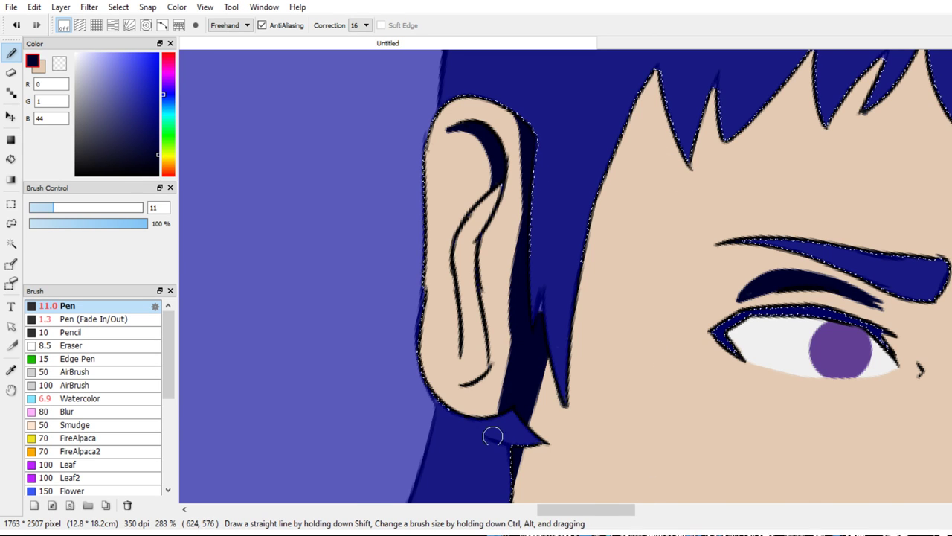
left_click_drag(493, 437, 476, 440)
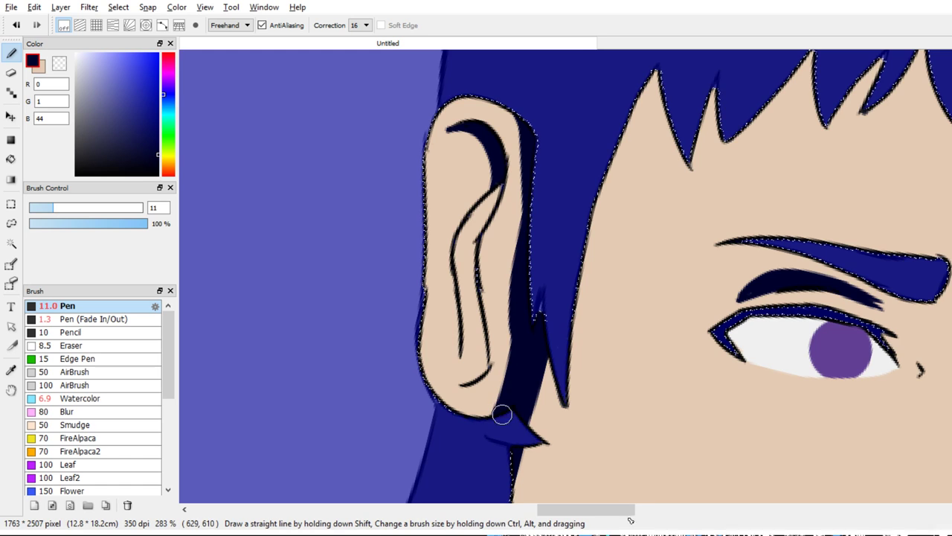
Paint thin dark shadows on the forehead beneath the fringe points nearest the ear with the Pen at size 4.2
scroll(455, 438, "down", 4)
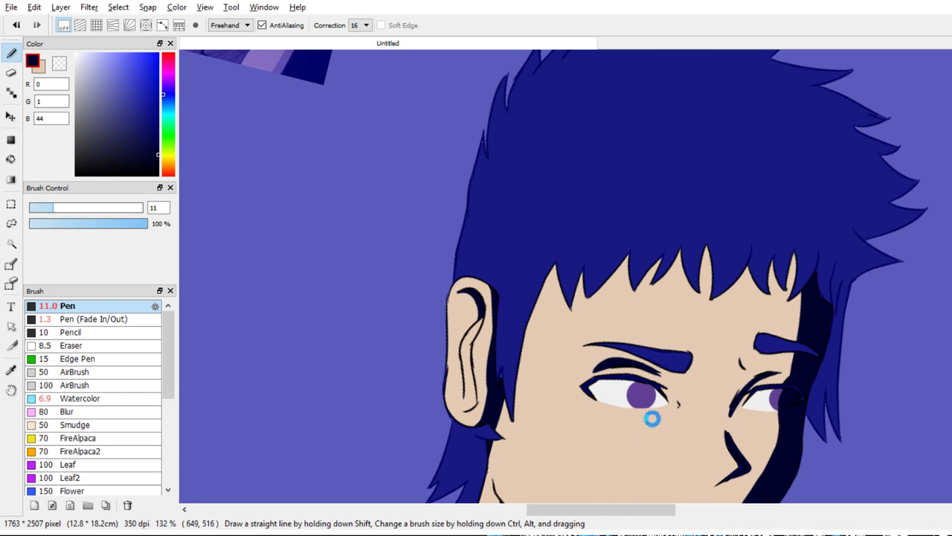
left_click_drag(653, 418, 625, 474)
left_click_drag(670, 440, 518, 378)
scroll(446, 225, "up", 3)
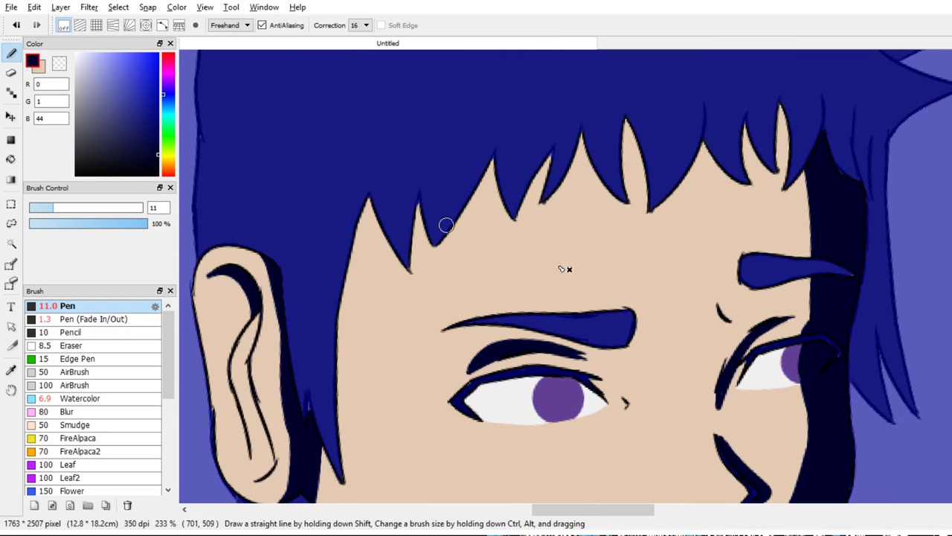
key("bracketleft")
key("bracketleft")
left_click_drag(412, 268, 422, 197)
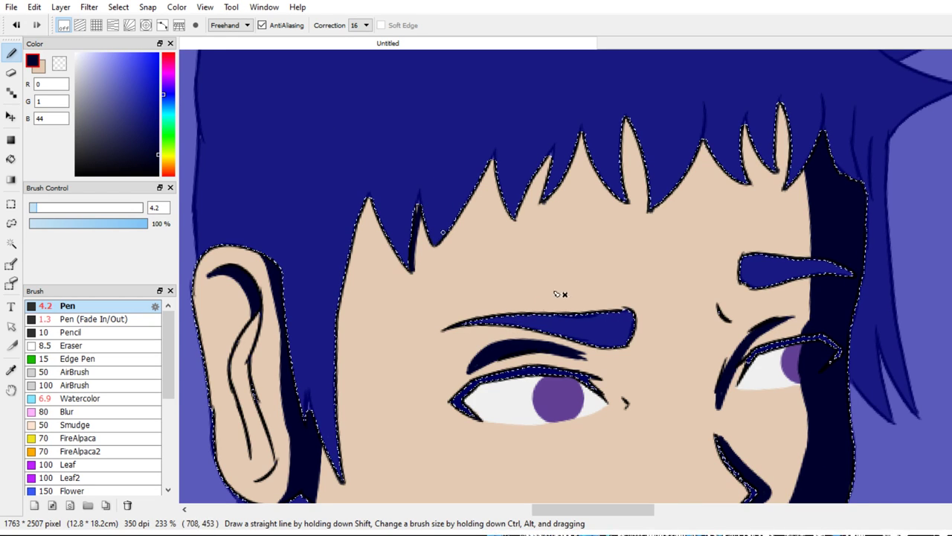
mouse_move(435, 243)
left_mouse_down()
mouse_move(484, 195)
mouse_move(497, 161)
left_mouse_up()
left_click_drag(453, 228, 495, 160)
left_click_drag(459, 211, 494, 158)
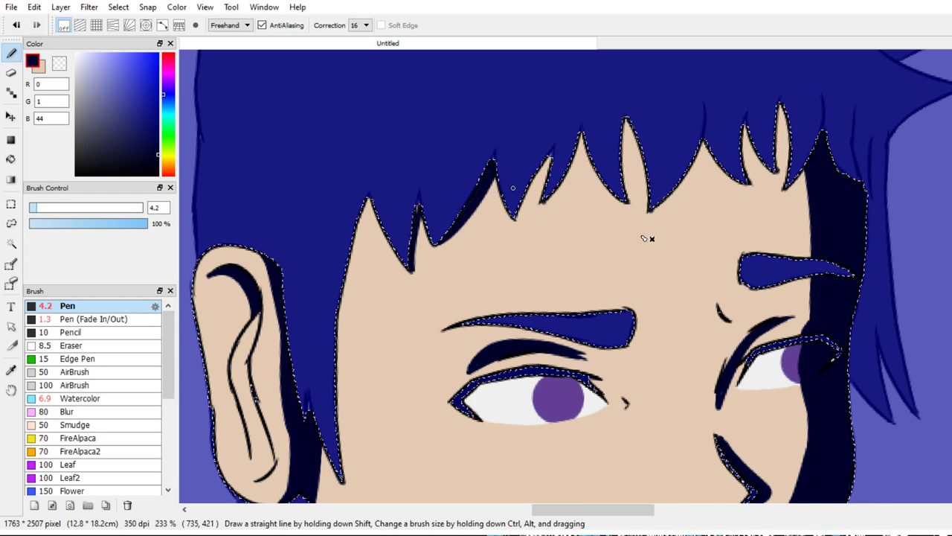
Extend the thin dark hairline shadows into the remaining skin gaps between the central and far-side fringe points
left_click_drag(519, 217, 549, 159)
left_click_drag(518, 217, 535, 170)
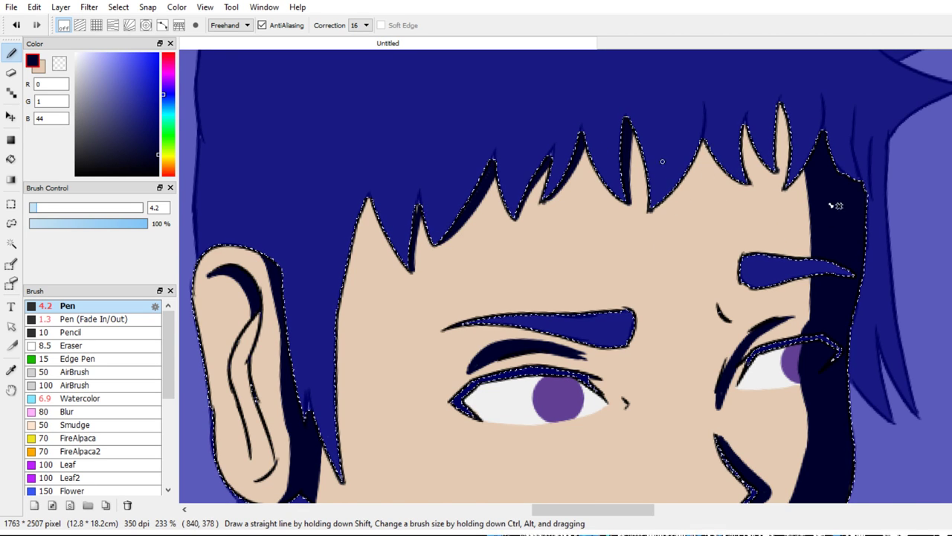
scroll(799, 219, "right", 3)
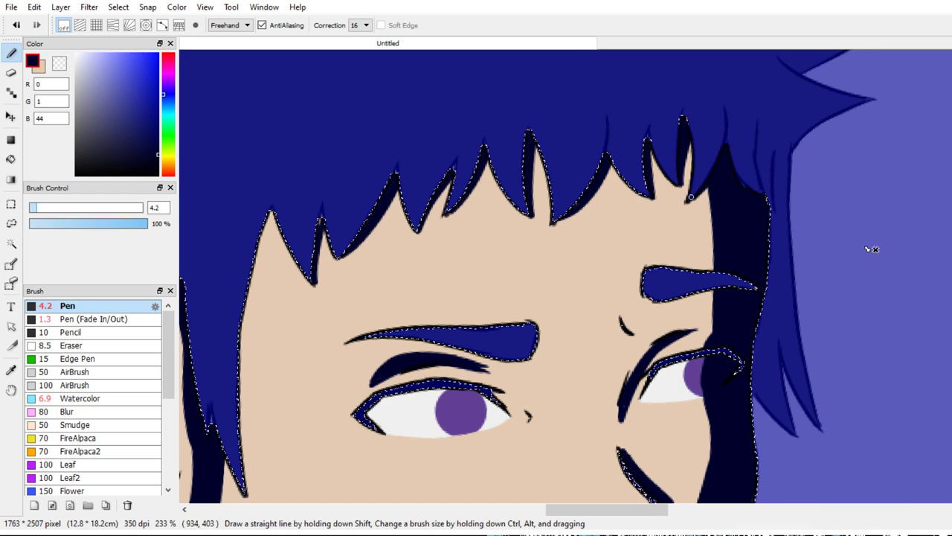
Paint dark shadows along the lower edges and tips of the open hand's four fingers, enlarging the Pen to size 12.3
scroll(871, 249, "down", 6)
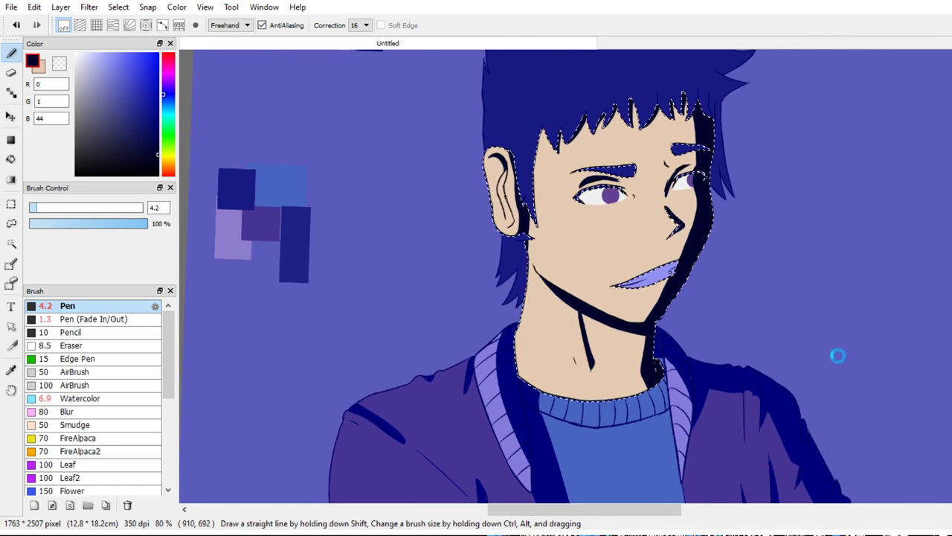
scroll(849, 339, "down", 2)
left_click_drag(863, 320, 845, 206)
left_click_drag(875, 253, 849, 211)
left_click_drag(907, 252, 890, 217)
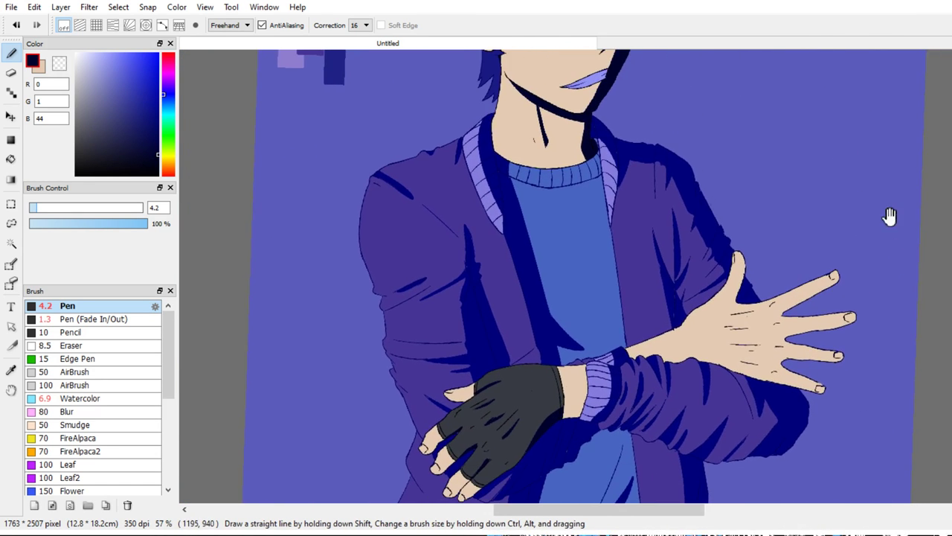
left_click_drag(909, 299, 906, 272)
left_click_drag(913, 363, 914, 251)
scroll(844, 278, "up", 3)
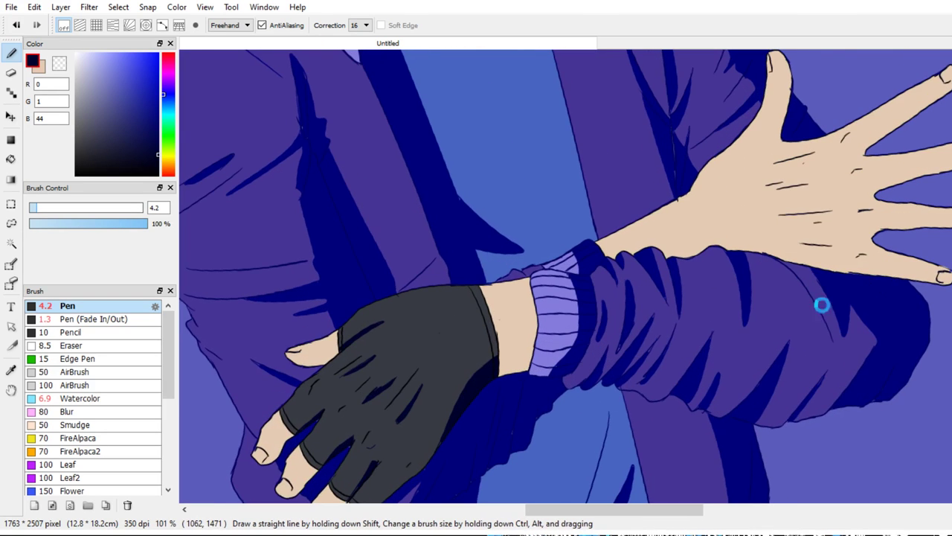
scroll(821, 305, "up", 3)
scroll(817, 294, "up", 1)
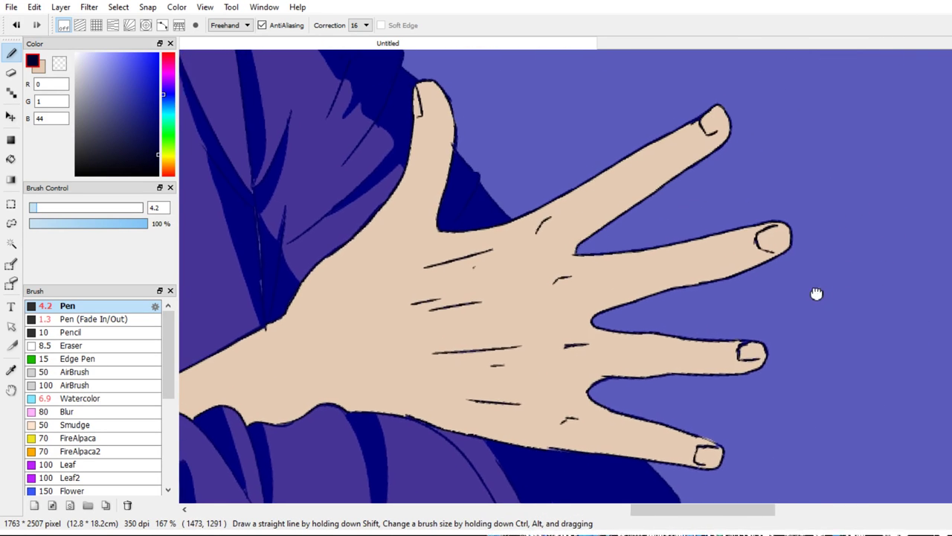
left_click_drag(817, 293, 813, 295)
key("bracketright")
key("bracketright")
key("bracketright")
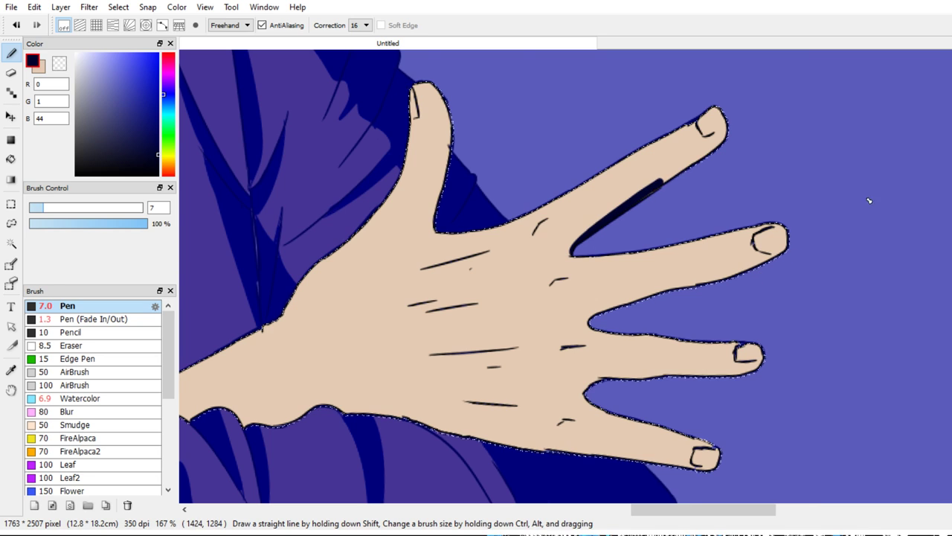
scroll(870, 216, "down", 2)
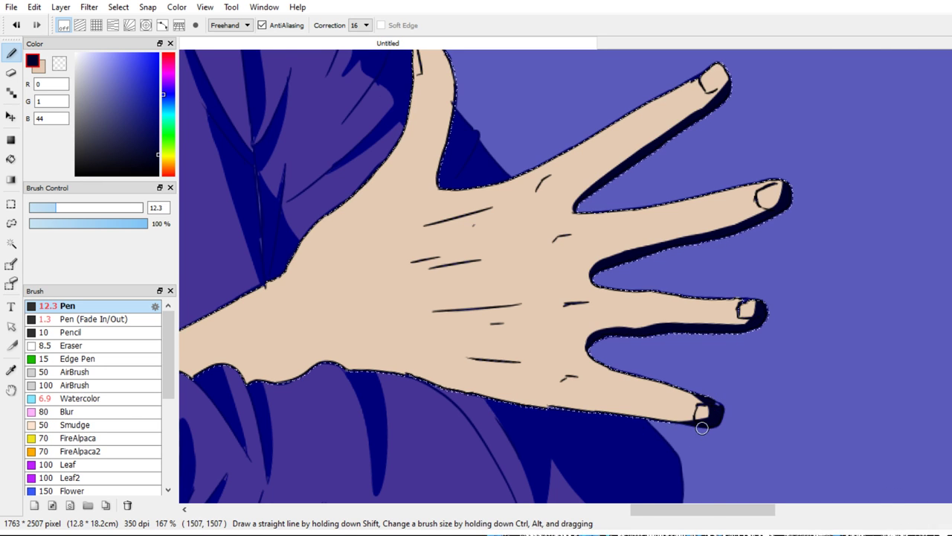
Paint a dark shadow along the open hand's wrist where it meets the wavy sleeve edge, with the Pen at size 18
left_click_drag(704, 426, 944, 382)
key("ctrl+d")
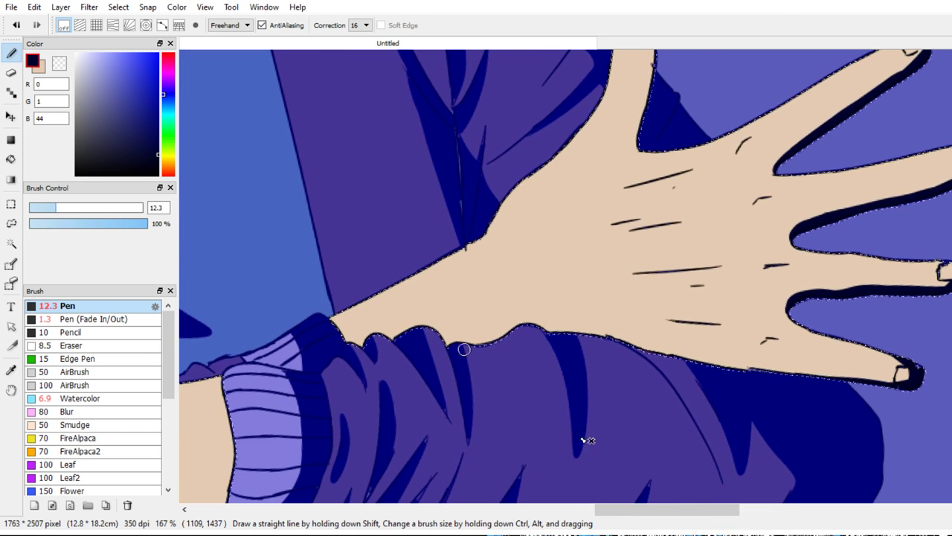
key("bracketright")
key("bracketright")
key("bracketright")
key("bracketright")
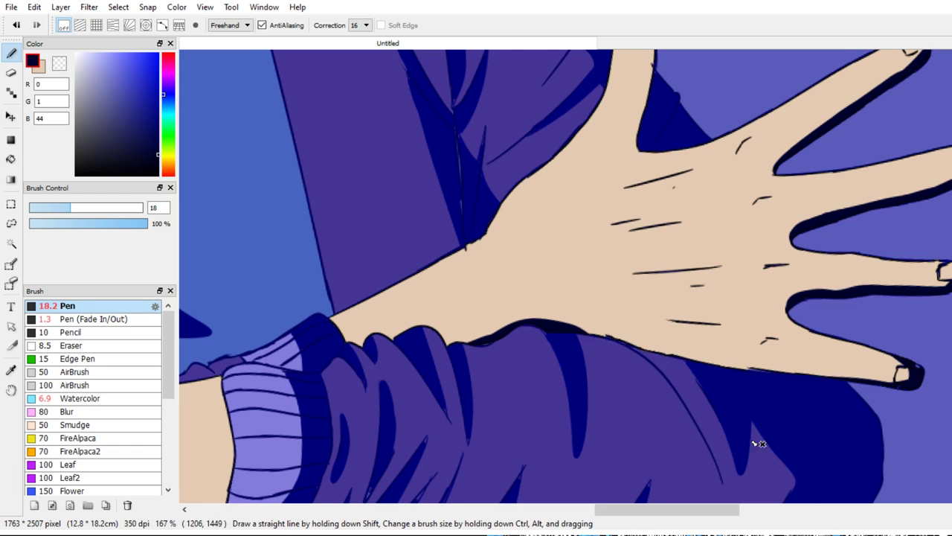
Paint two tapered dark shadows beside the upper tendon lines on the back of the hand, using Pen (Fade In/Out) at size 2.6
left_click_drag(765, 444, 675, 433)
left_click_drag(776, 402, 746, 452)
left_click_drag(737, 439, 694, 342)
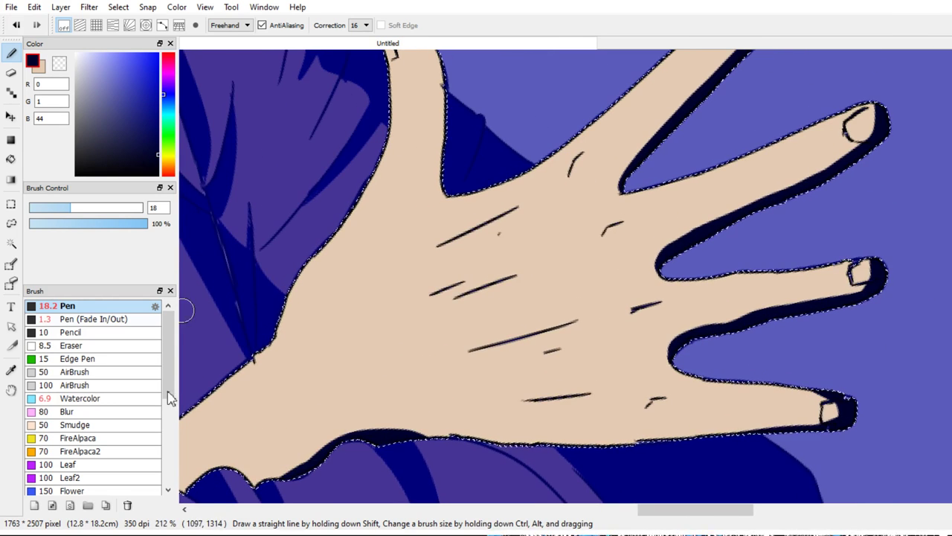
left_click(89, 318)
scroll(568, 325, "up", 1)
scroll(534, 360, "up", 1)
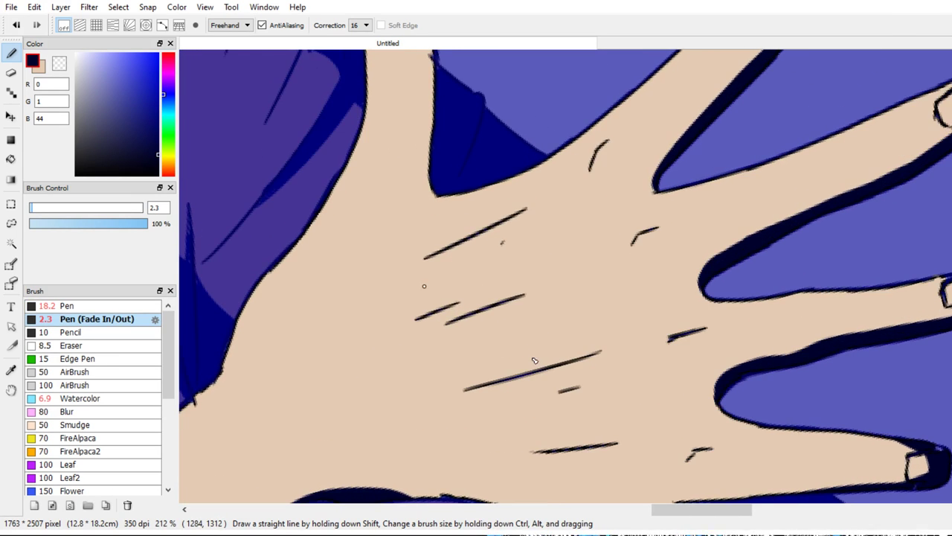
key("bracketright")
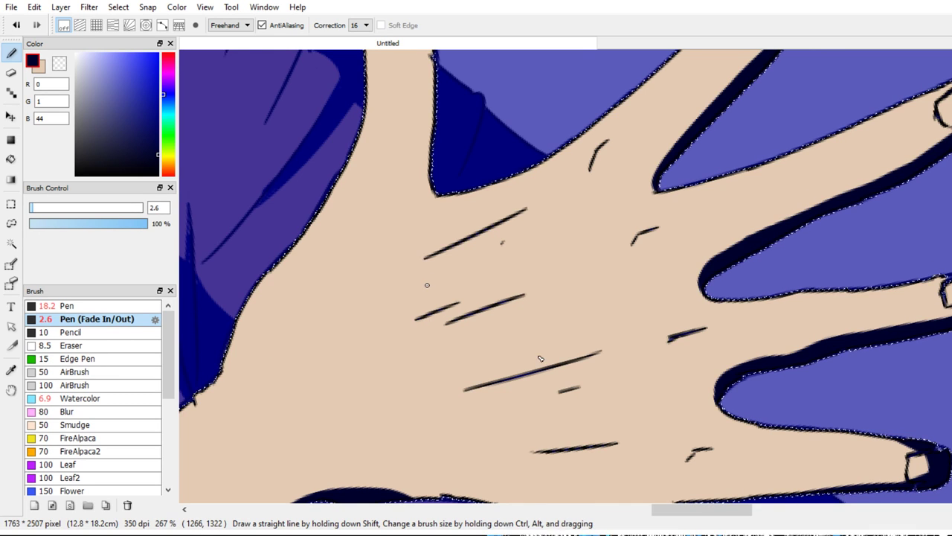
mouse_move(427, 285)
left_mouse_down()
mouse_move(530, 237)
mouse_move(421, 285)
mouse_move(525, 242)
mouse_move(468, 276)
mouse_move(428, 289)
mouse_move(520, 245)
left_mouse_up()
key("ctrl+z")
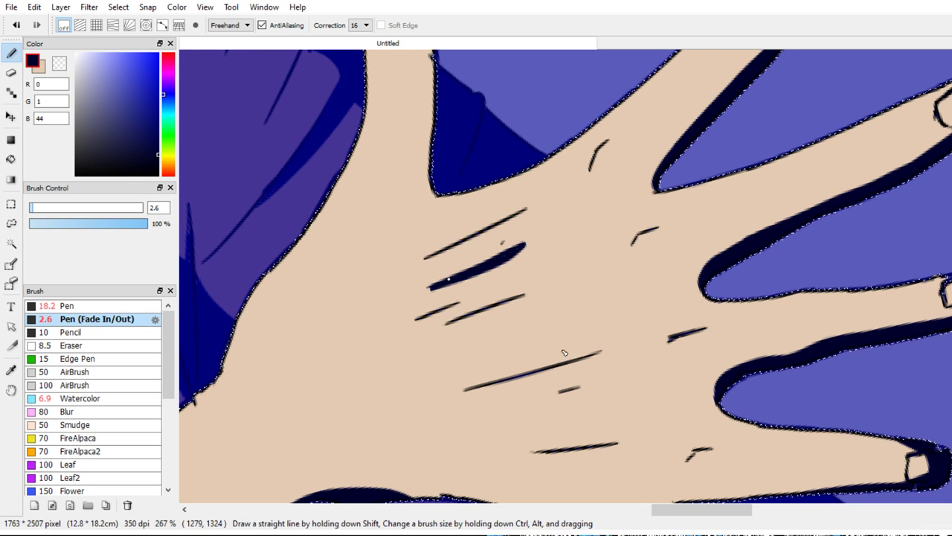
mouse_move(452, 322)
left_mouse_down()
mouse_move(502, 310)
mouse_move(419, 343)
mouse_move(502, 308)
mouse_move(435, 335)
left_mouse_up()
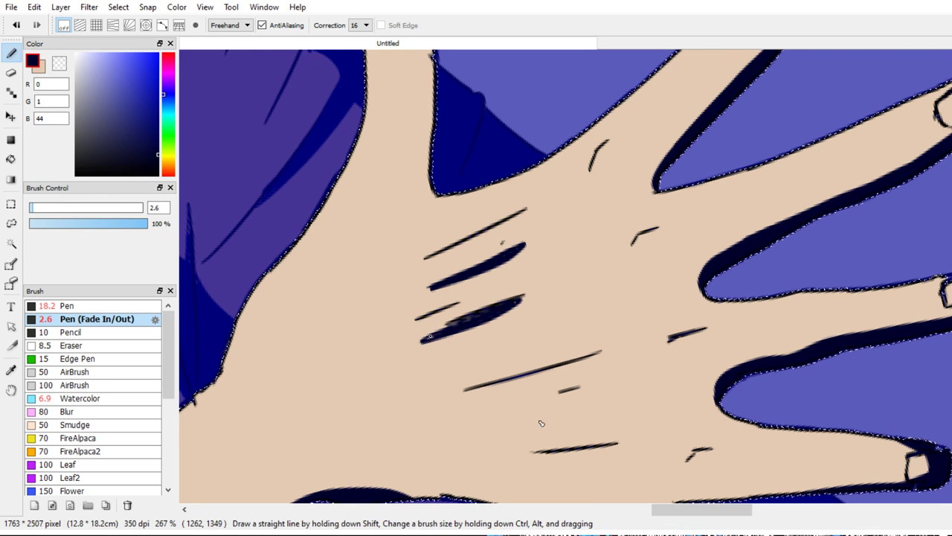
Paint a long and a short tapered dark shadow beneath the lower tendon lines on the back of the hand
scroll(484, 315, "down", 3)
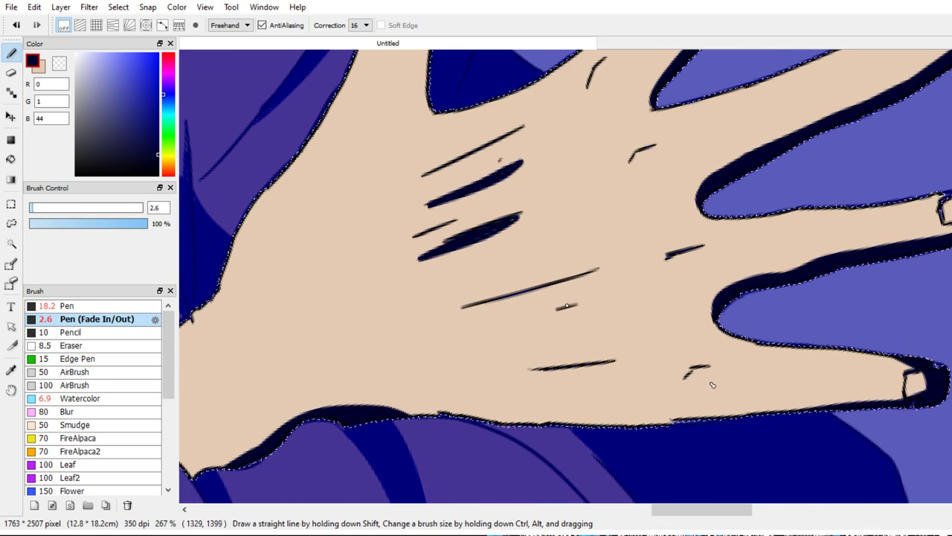
left_click_drag(567, 306, 472, 346)
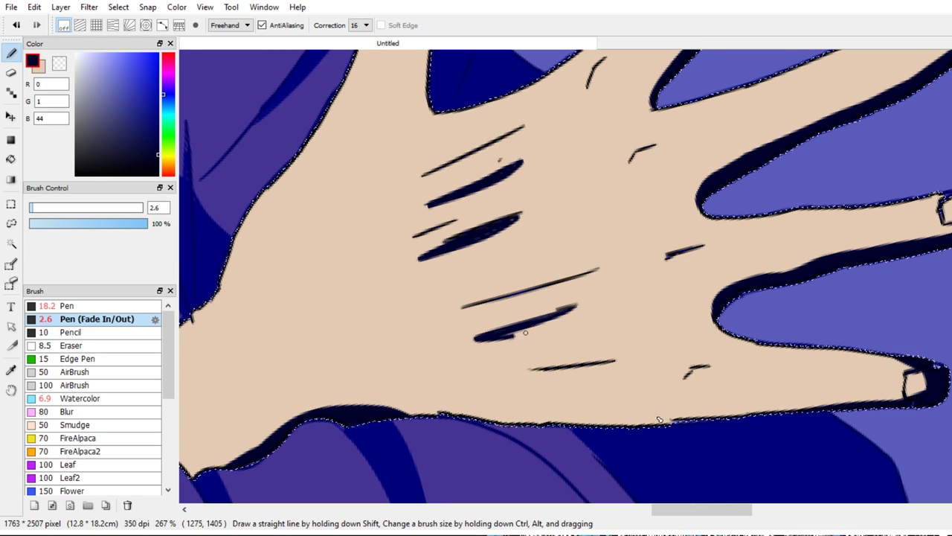
left_click_drag(526, 332, 567, 311)
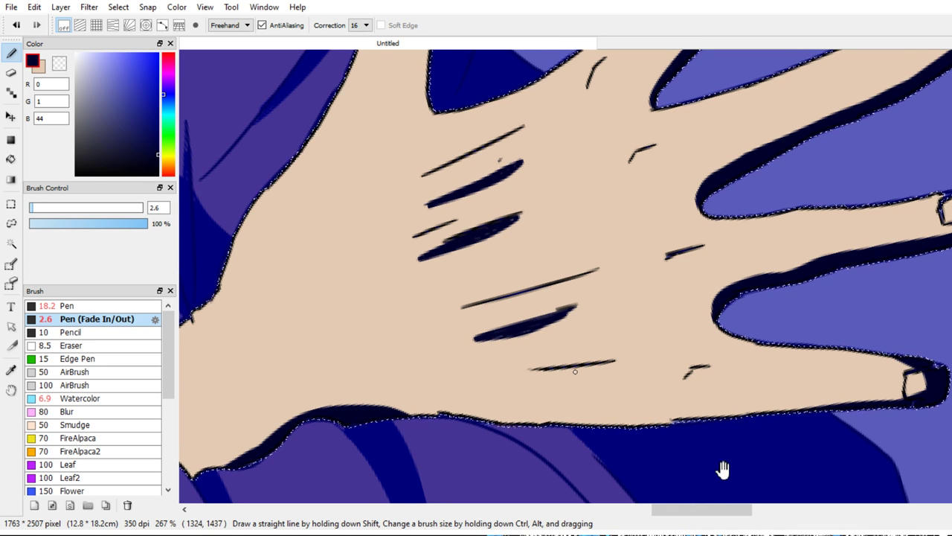
scroll(536, 350, "down", 1)
mouse_move(551, 375)
left_mouse_down()
mouse_move(599, 376)
mouse_move(574, 385)
left_mouse_up()
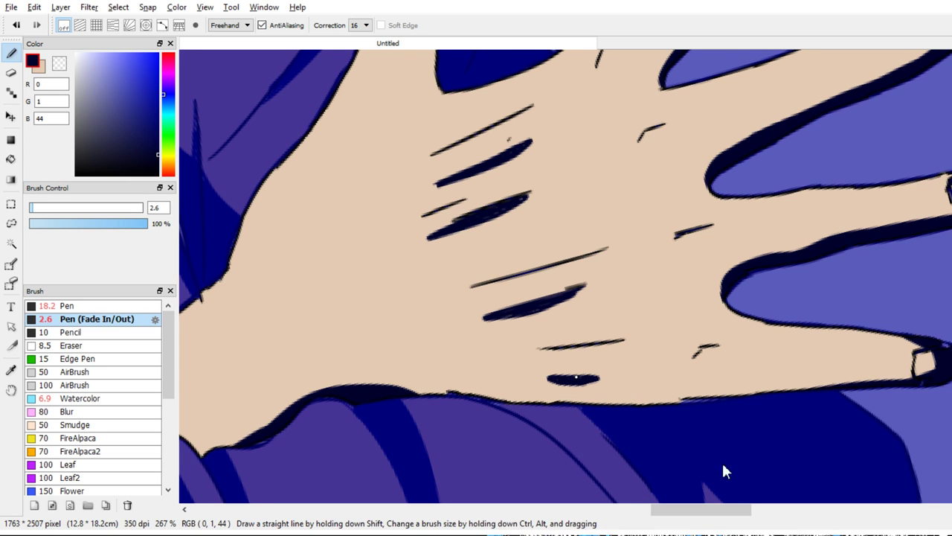
Paint a continuous dark shadow along the hand's lower edge from the wrist to the little finger with the size 18 Pen
left_click_drag(845, 484, 793, 432)
left_click_drag(619, 352, 630, 344)
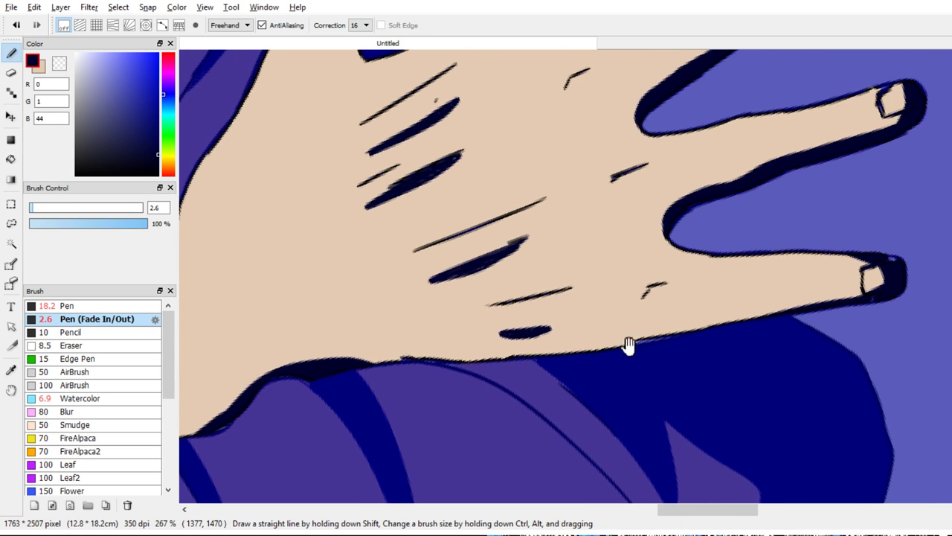
left_click(111, 306)
left_click_drag(562, 469, 531, 480)
left_click_drag(381, 367, 570, 338)
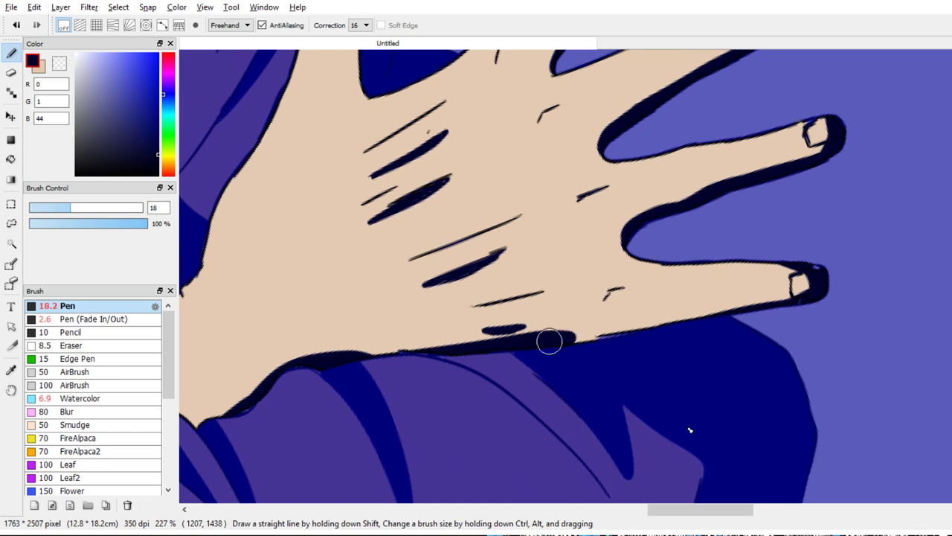
key("ctrl+z")
left_click_drag(383, 365, 675, 332)
left_click_drag(614, 343, 722, 323)
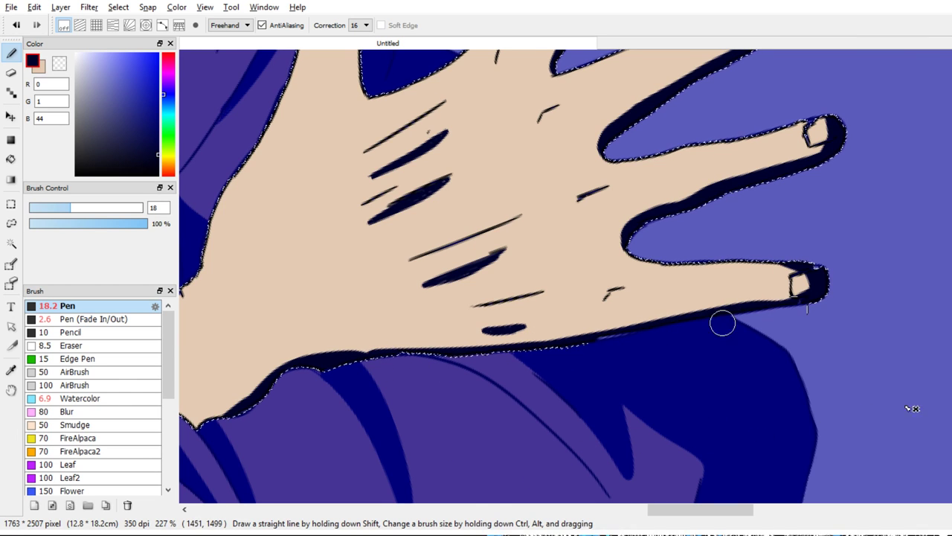
Paint a dark shadow down the thumb's inner side, from its tip to the web beside the index finger
mouse_move(532, 139)
left_mouse_down()
mouse_move(540, 307)
mouse_move(592, 386)
left_mouse_up()
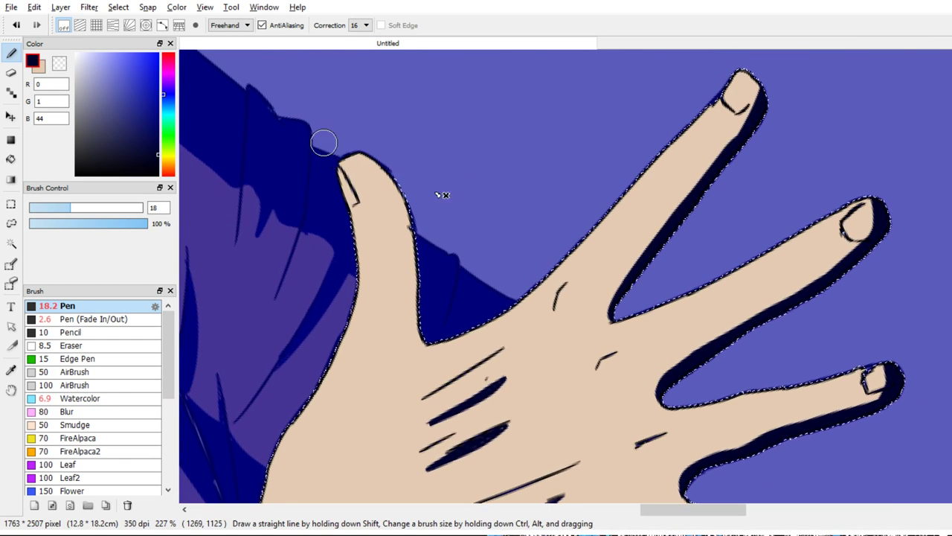
mouse_move(332, 145)
left_mouse_down()
mouse_move(401, 227)
mouse_move(419, 320)
mouse_move(419, 290)
mouse_move(429, 320)
mouse_move(459, 319)
mouse_move(419, 310)
mouse_move(485, 294)
left_mouse_up()
key("ctrl+z")
key("ctrl+d")
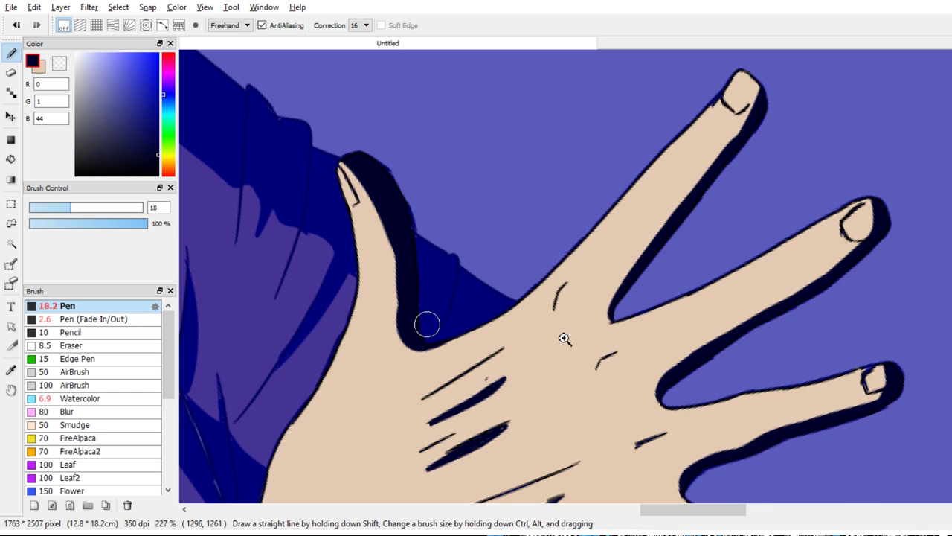
left_click_drag(424, 322, 425, 303)
Paint a dark shadow across the lower part of the gloved hand's bare wrist, between glove and cuff, with the Pen at size 33
left_click_drag(322, 450, 524, 134)
left_click_drag(448, 195, 459, 223)
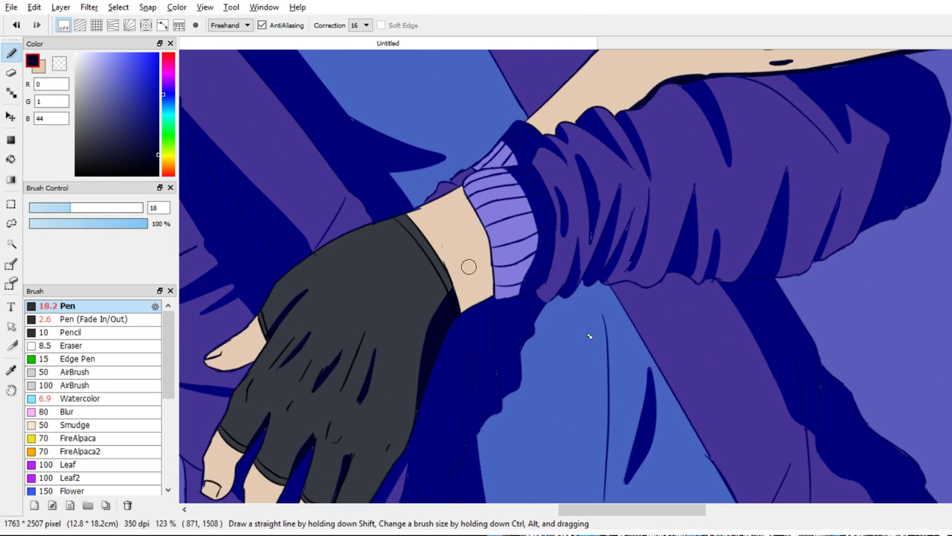
left_click_drag(430, 355, 480, 334)
mouse_move(482, 277)
left_mouse_down()
mouse_move(476, 306)
mouse_move(449, 320)
mouse_move(511, 286)
mouse_move(460, 313)
mouse_move(514, 272)
left_mouse_up()
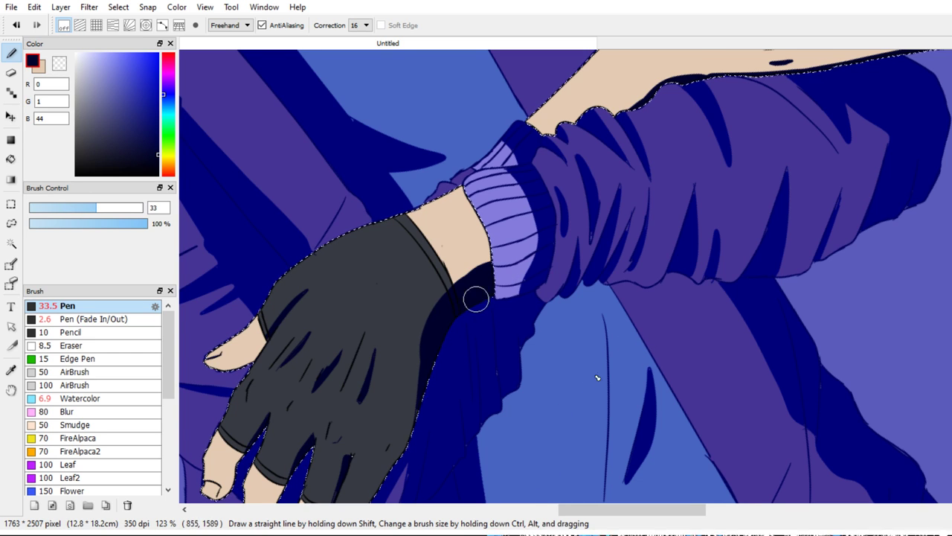
left_click_drag(429, 389, 448, 321)
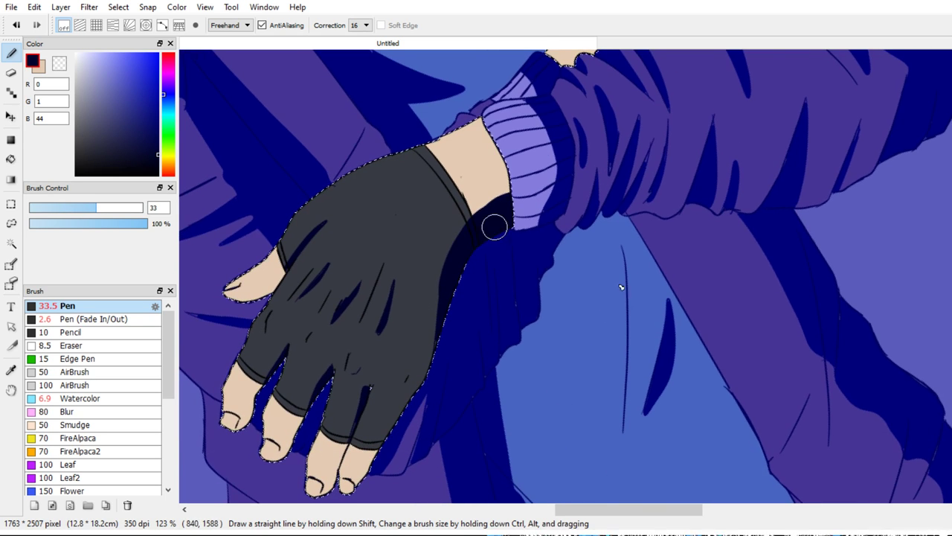
Paint a dark shadow between the gloved hand's ring and little fingers, from the glove to the fingertips, with the Pen at size 12.5
left_click_drag(546, 438, 642, 281)
scroll(588, 364, "up", 3)
key("bracketleft")
key("bracketleft")
key("bracketleft")
key("bracketleft")
scroll(563, 383, "up", 2)
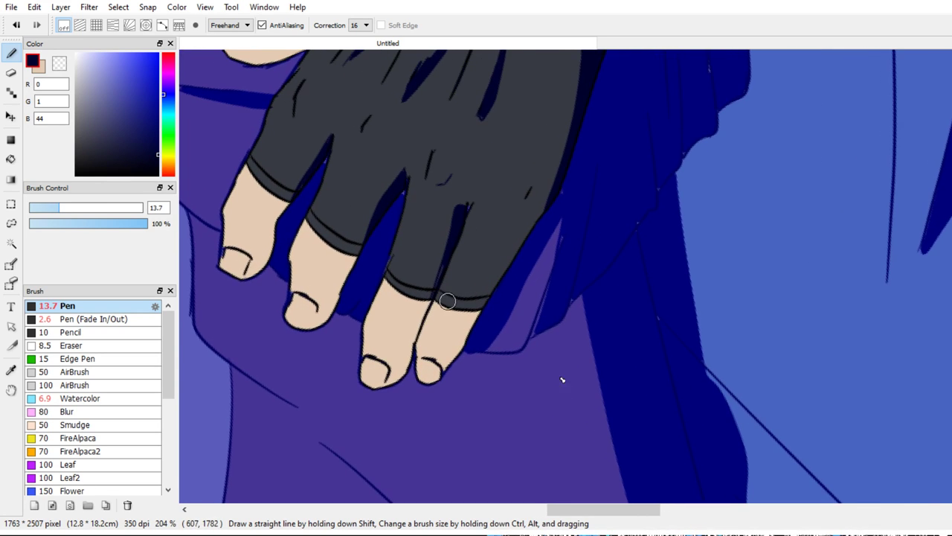
key("bracketright")
key("bracketleft")
key("bracketleft")
left_click_drag(463, 211, 412, 382)
key("ctrl+z")
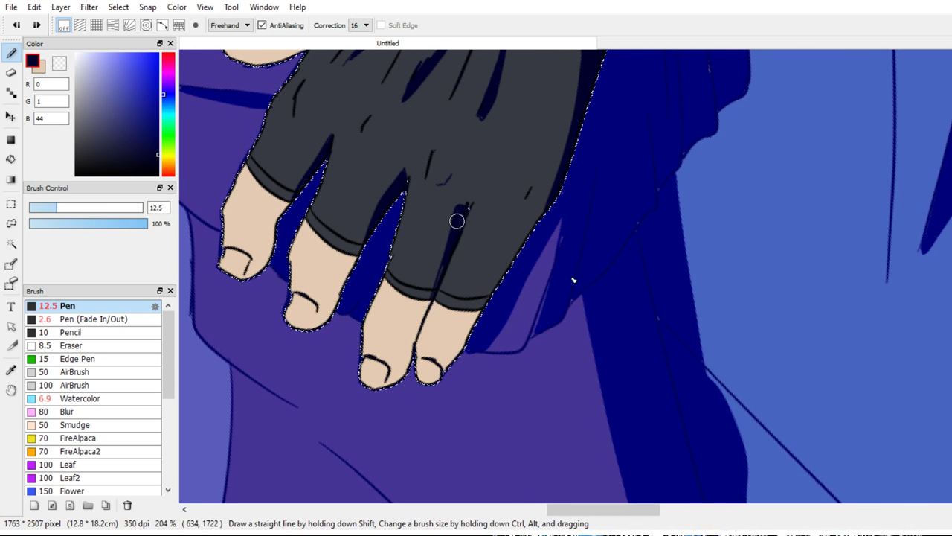
left_click_drag(457, 221, 418, 329)
Paint a dark shadow along the inner side of the gloved hand's middle finger, from the glove down to the fingertip
left_click_drag(362, 211, 424, 262)
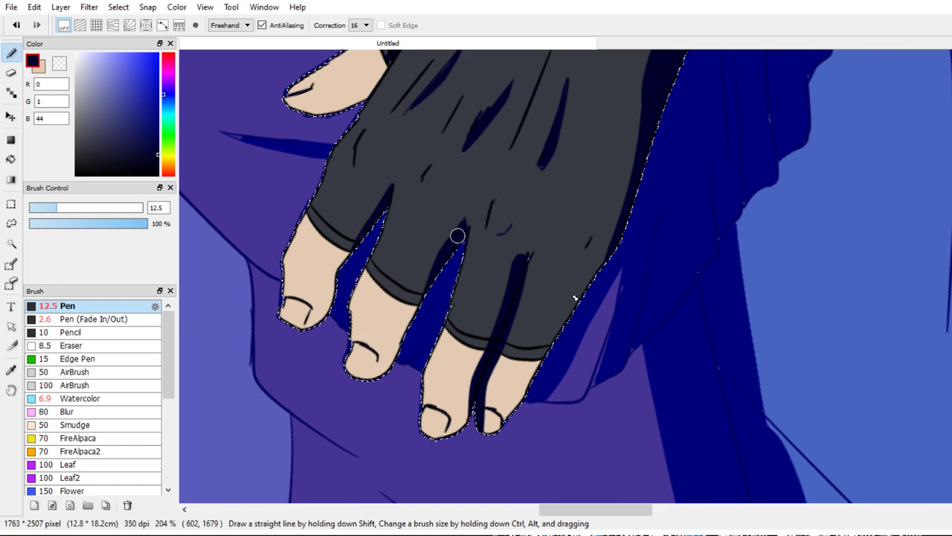
mouse_move(419, 297)
left_mouse_down()
mouse_move(383, 379)
mouse_move(360, 377)
left_mouse_up()
key("ctrl+d")
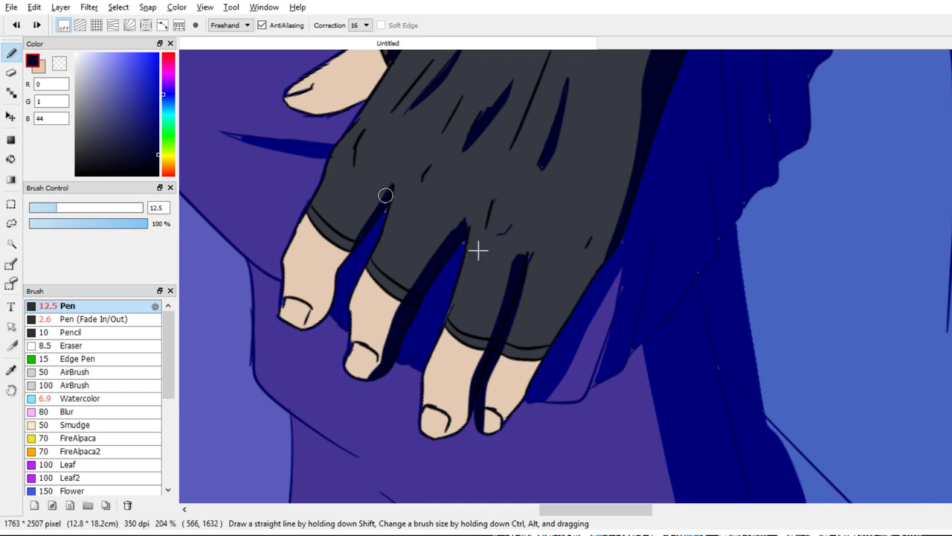
Paint a dark shadow along the inner side of the gloved hand's index finger, from the glove to the fingertip, with the Pen at size 10.7
key("ctrl+z")
left_click_drag(349, 236, 331, 255)
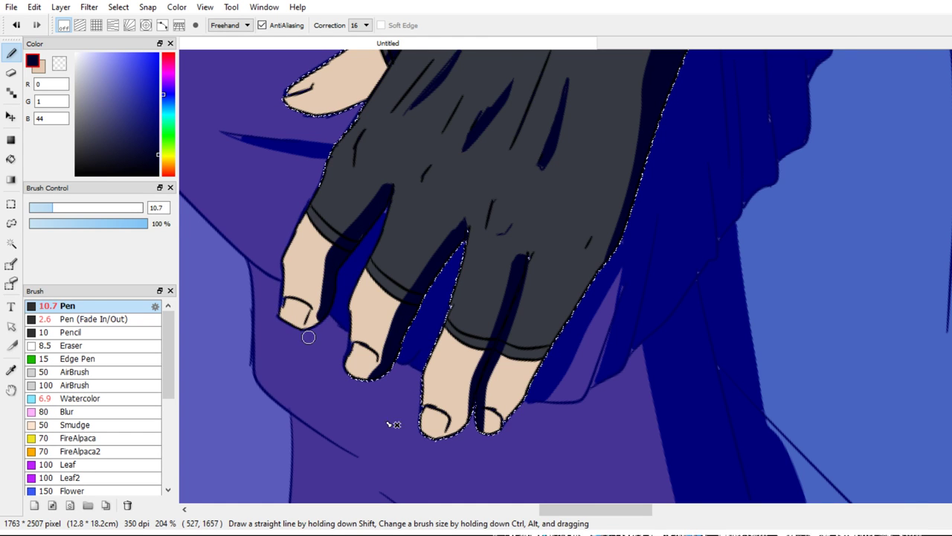
scroll(457, 336, "up", 2)
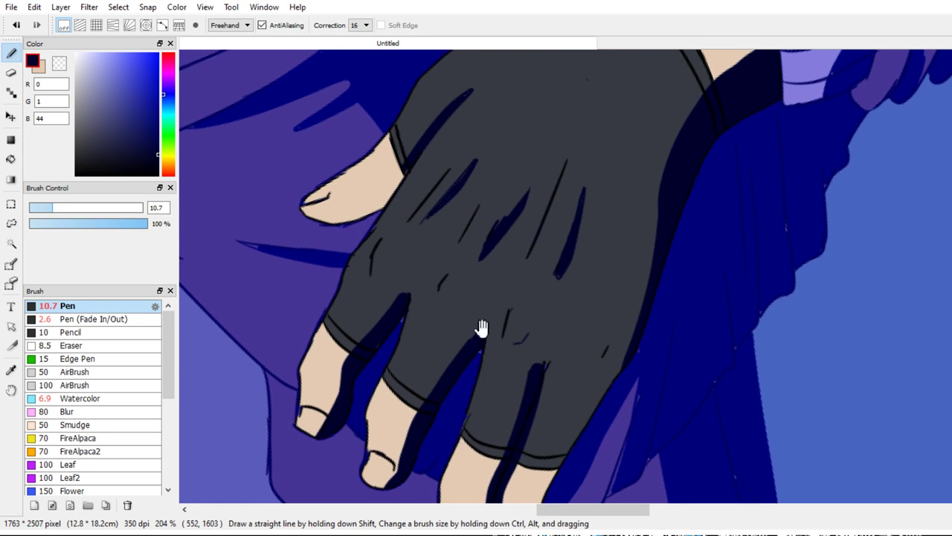
scroll(481, 325, "up", 5)
mouse_move(293, 302)
left_mouse_down()
mouse_move(351, 291)
mouse_move(348, 282)
mouse_move(385, 248)
left_mouse_up()
scroll(540, 256, "down", 6)
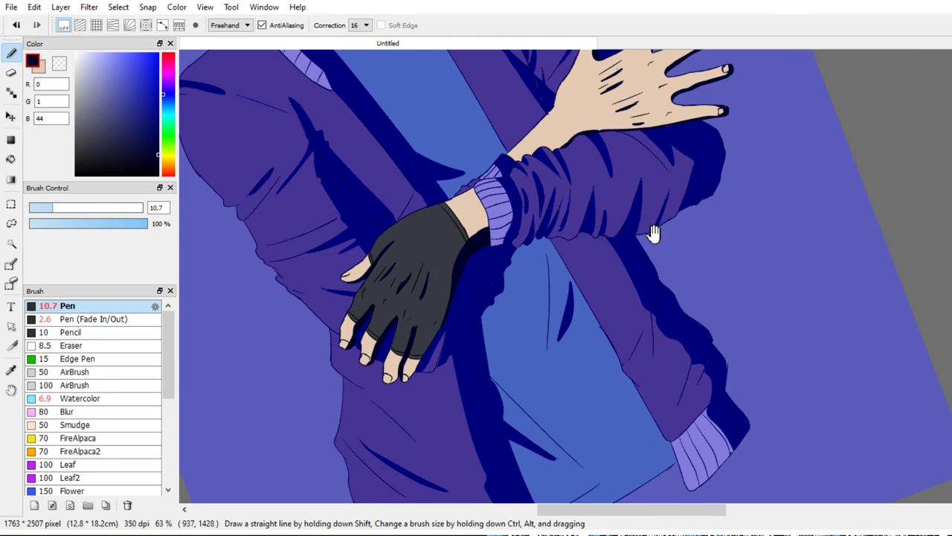
Widen the dark shadow on the shaded side of the forehead beneath the fringe with the Pen at size 16, and clear the selection
left_click_drag(654, 233, 653, 364)
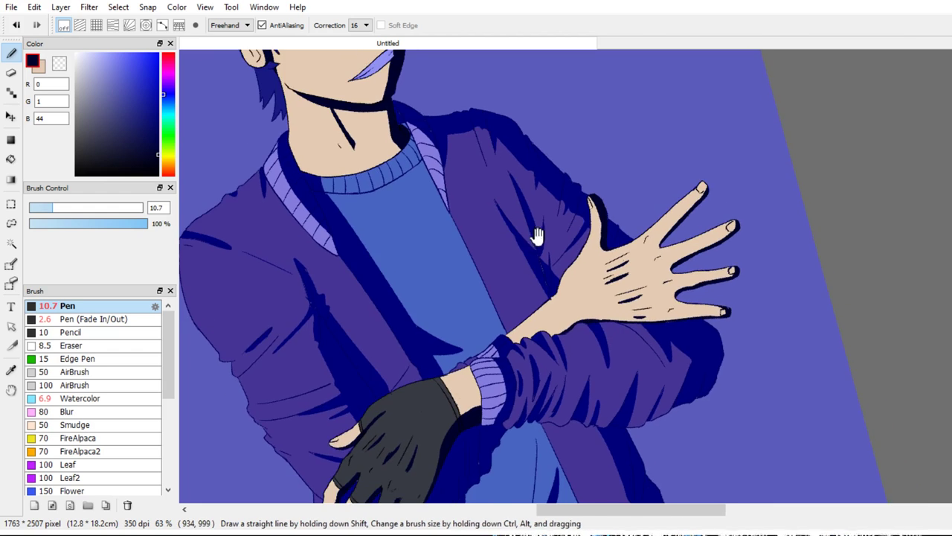
left_click_drag(540, 236, 653, 474)
left_click_drag(576, 304, 617, 360)
scroll(606, 239, "up", 3)
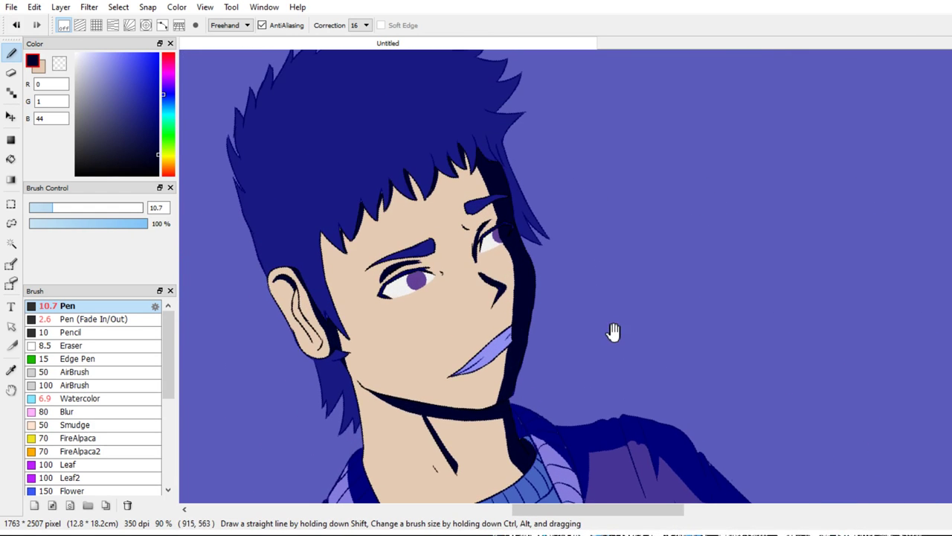
left_click_drag(467, 146, 491, 191)
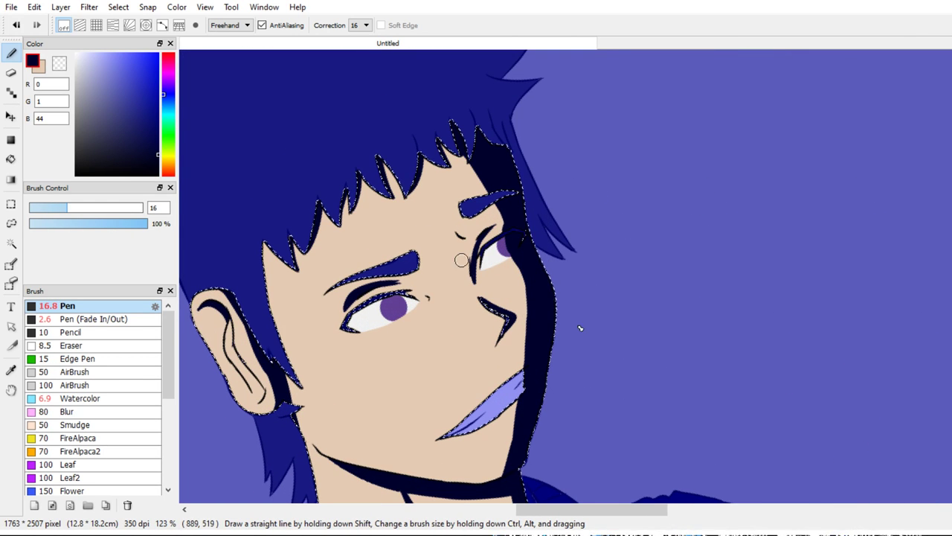
key("ctrl+d")
scroll(609, 317, "down", 8)
key("Right")
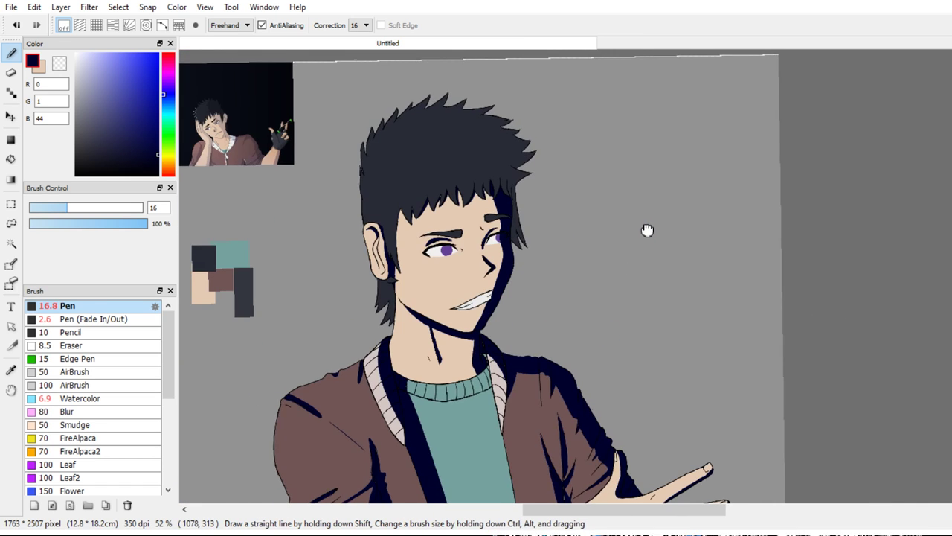
Select the character's hair together with the skin as the area to shade
left_click_drag(646, 232, 707, 254)
scroll(706, 253, "up", 1)
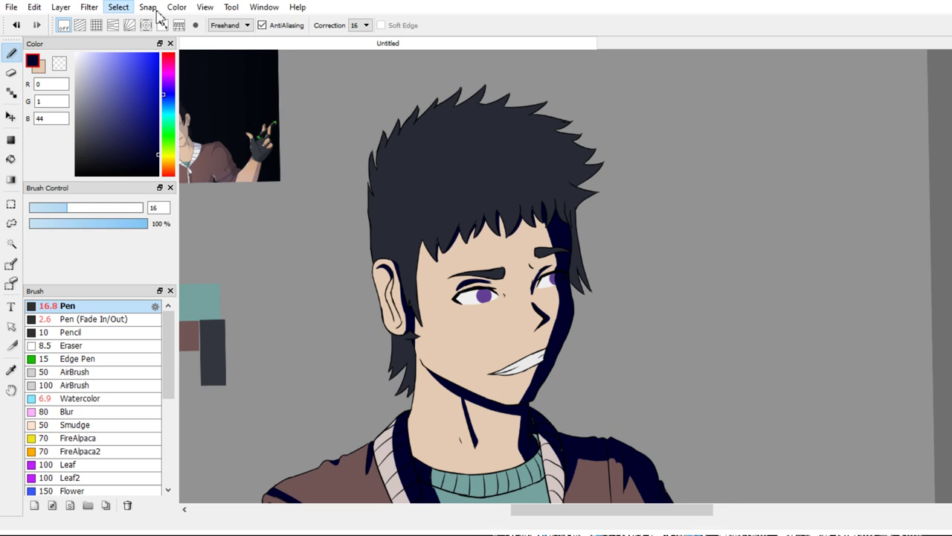
left_click(197, 143)
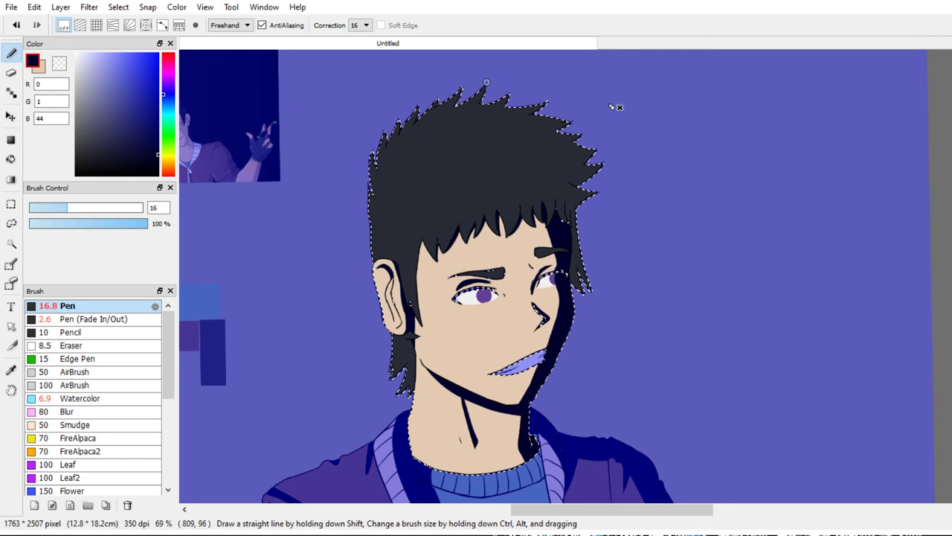
key("ctrl+d")
scroll(657, 194, "up", 5)
left_click_drag(653, 273, 640, 287)
scroll(668, 318, "up", 2)
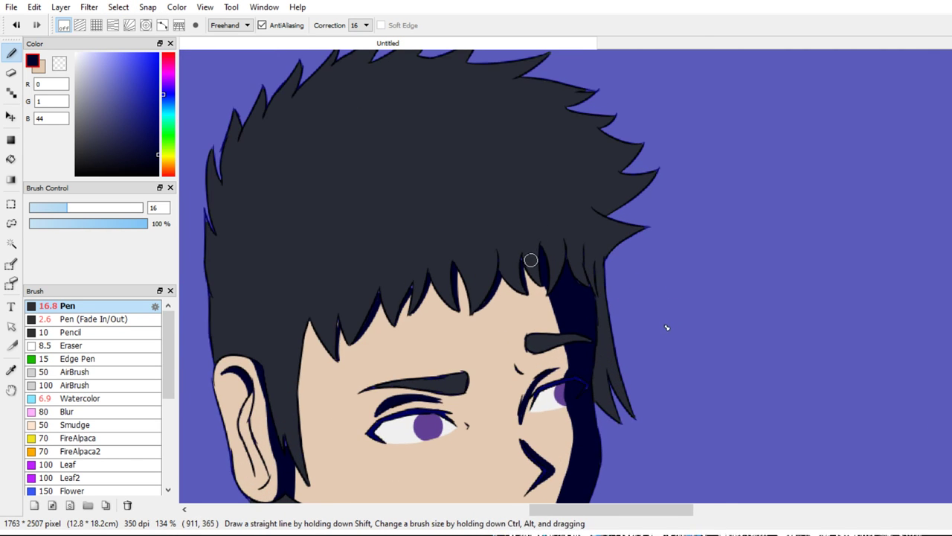
Draw a zigzag shadow edge through the hair, from a crown spike down towards the fringe, with the Pen (Fade In/Out) at size 4.1
key("bracketleft")
key("bracketleft")
key("bracketleft")
key("bracketleft")
key("bracketleft")
key("bracketleft")
key("bracketleft")
key("bracketleft")
left_click_drag(518, 272, 501, 273)
left_click(126, 320)
mouse_move(328, 268)
left_mouse_down()
mouse_move(344, 270)
mouse_move(315, 328)
left_mouse_up()
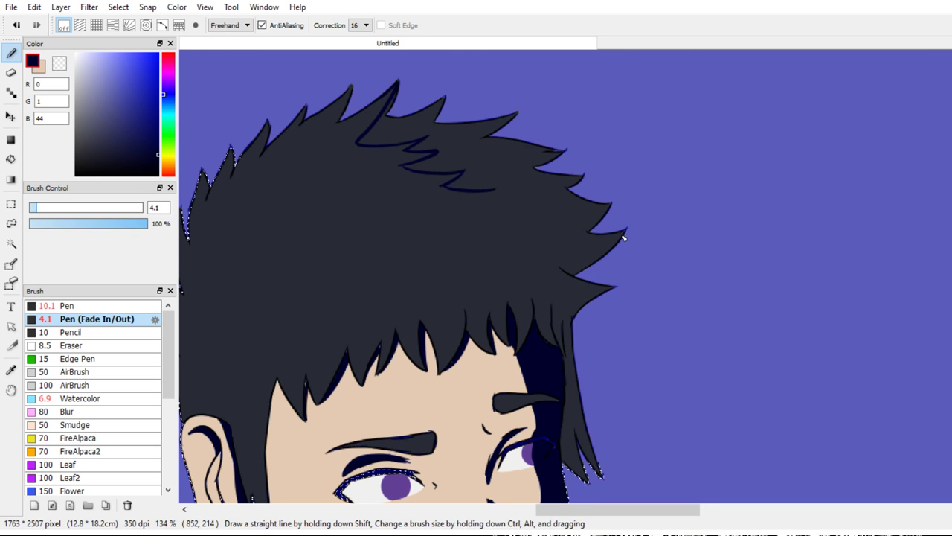
mouse_move(450, 204)
left_mouse_down()
mouse_move(517, 227)
mouse_move(451, 224)
left_mouse_up()
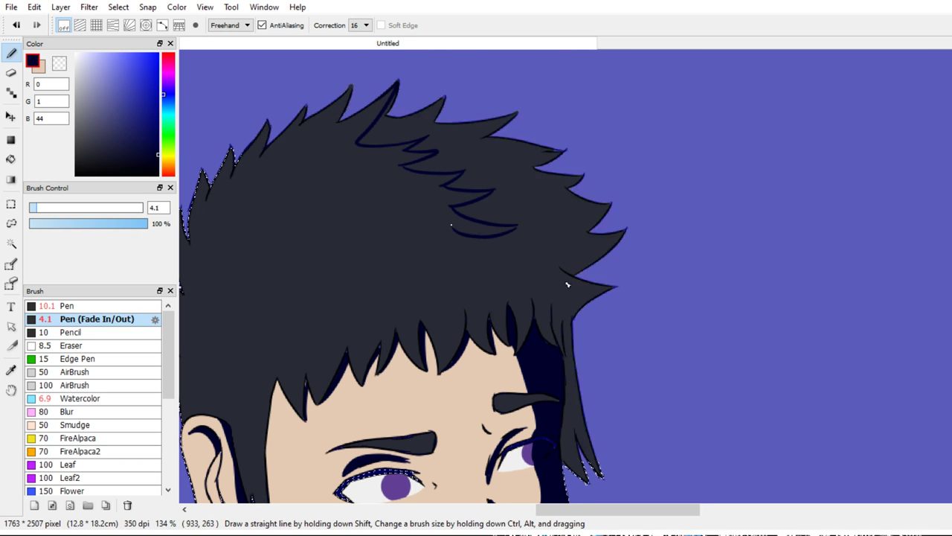
Redraw the lower zigzag tips of the hair shadow edge and extend it down to the fringe
key("ctrl+z")
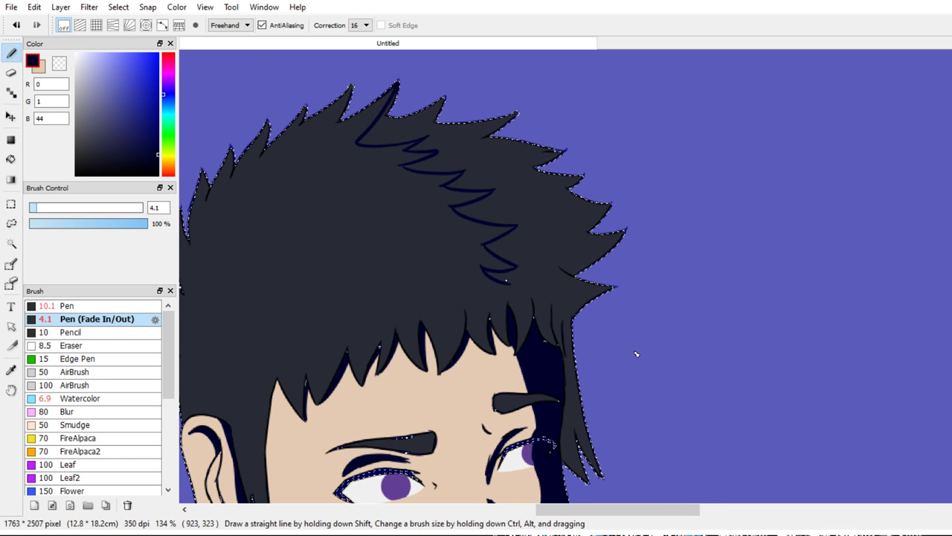
left_click_drag(484, 268, 510, 303)
key("ctrl+z")
left_click_drag(482, 268, 490, 316)
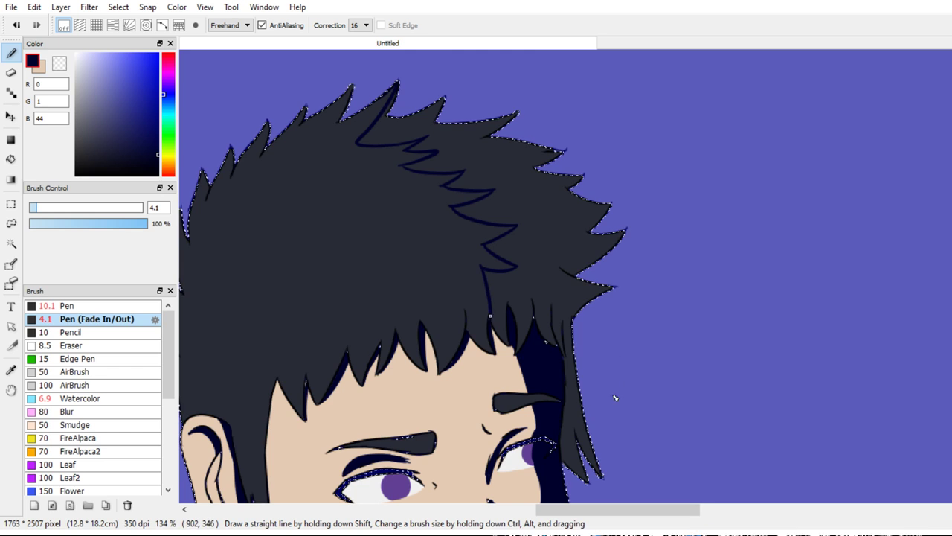
key("ctrl+z")
Fill the hair between the zigzag edge and its outer spikes with dark navy
key("g")
left_click(524, 276)
key("ctrl+d")
left_click_drag(479, 240, 501, 184)
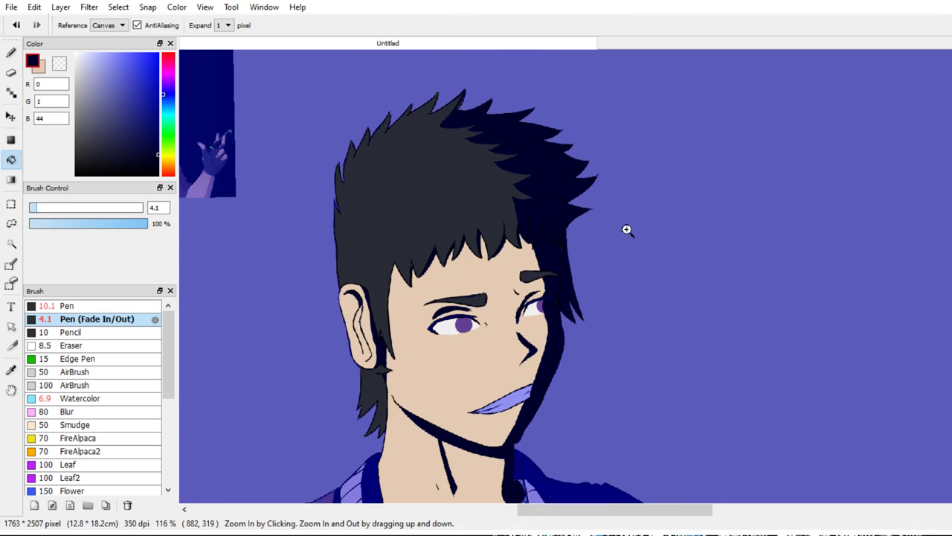
Outline a narrow shadow in the hair directly behind the ear and fill it with dark navy
left_click_drag(627, 230, 669, 197)
left_click_drag(603, 287, 424, 287)
left_click_drag(424, 288, 557, 236)
key("ctrl+z")
key("b")
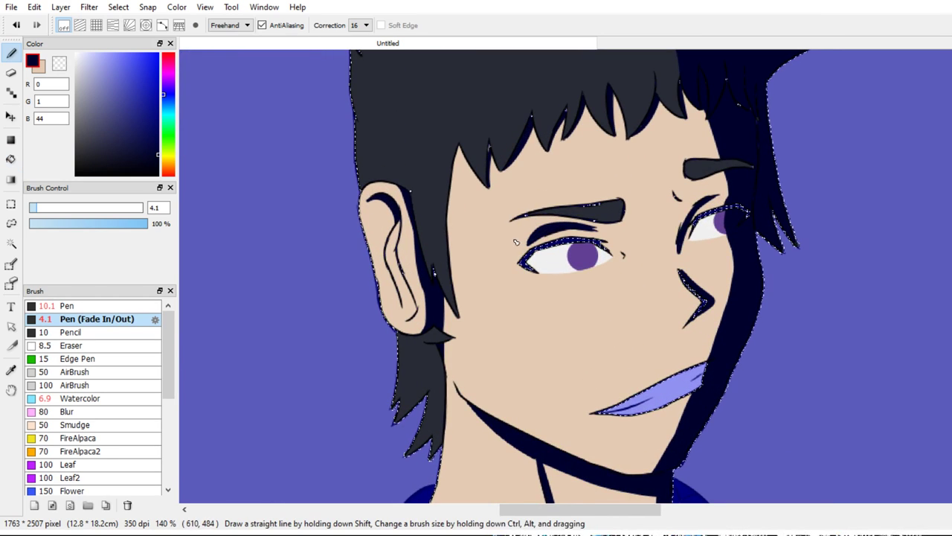
key("g")
key("b")
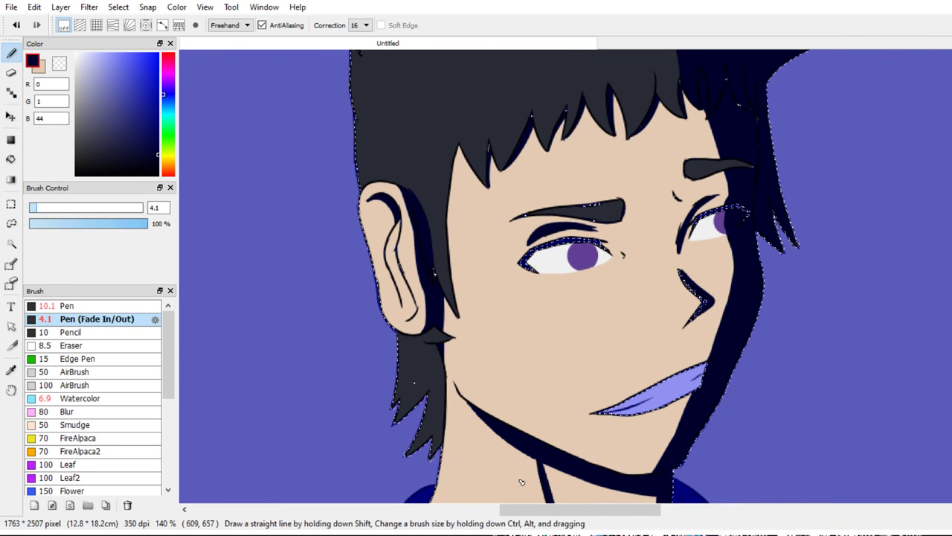
left_click_drag(414, 383, 420, 293)
left_click_drag(410, 283, 484, 272)
mouse_move(444, 247)
left_mouse_down()
mouse_move(417, 334)
mouse_move(447, 298)
left_mouse_up()
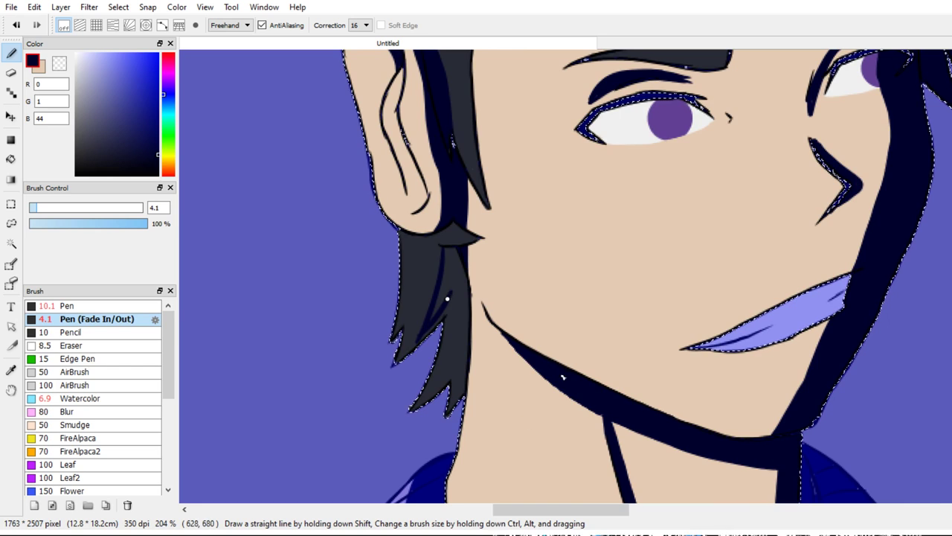
key("ctrl+z")
key("ctrl+z")
Try to outline a shadow in the hair tuft below the ear at brush size 3 and fill it, then undo it
key("bracketleft")
left_click_drag(444, 248, 415, 343)
key("g")
left_click(451, 300)
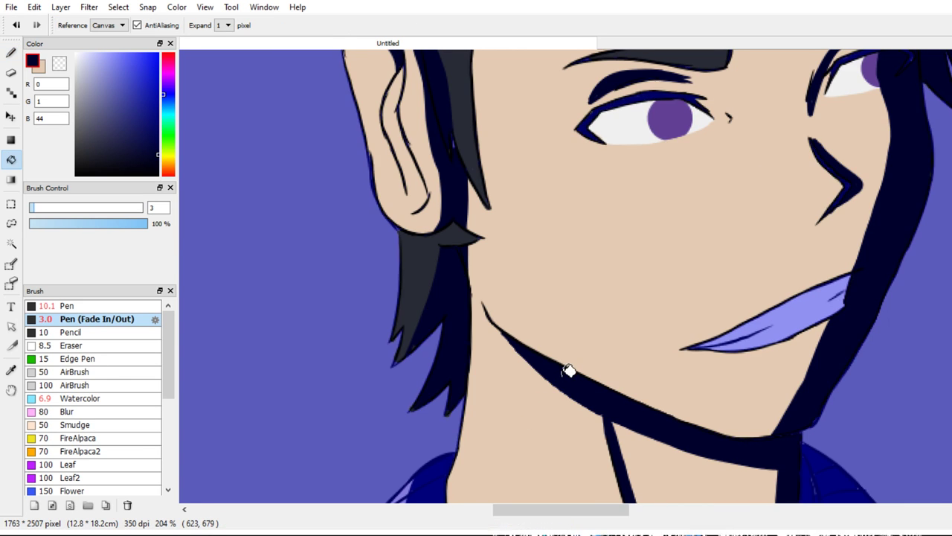
mouse_move(557, 357)
left_mouse_down()
mouse_move(555, 402)
mouse_move(559, 357)
left_mouse_up()
key("ctrl+z")
key("ctrl+z")
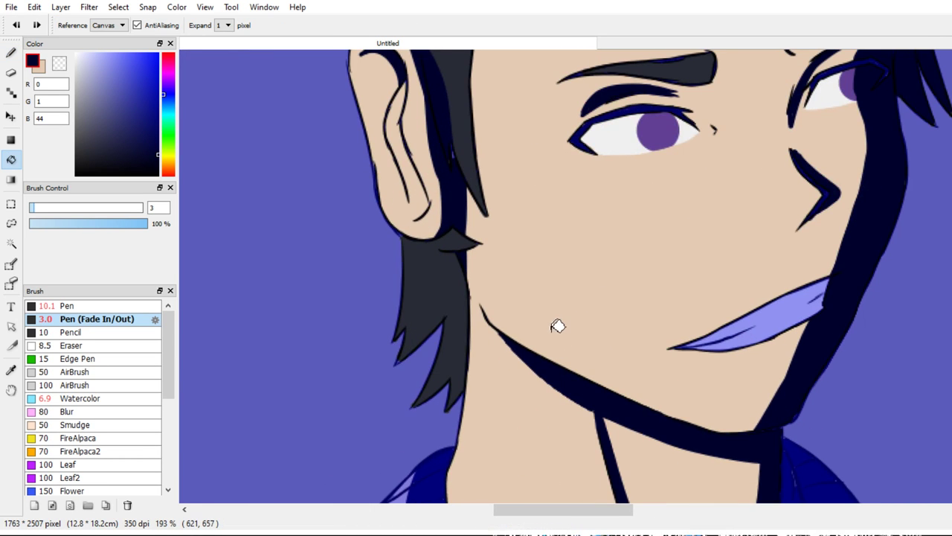
Outline a shadow on the neck side of the hair tuft below the ear, fill it with dark navy, and clear the selection
key("p")
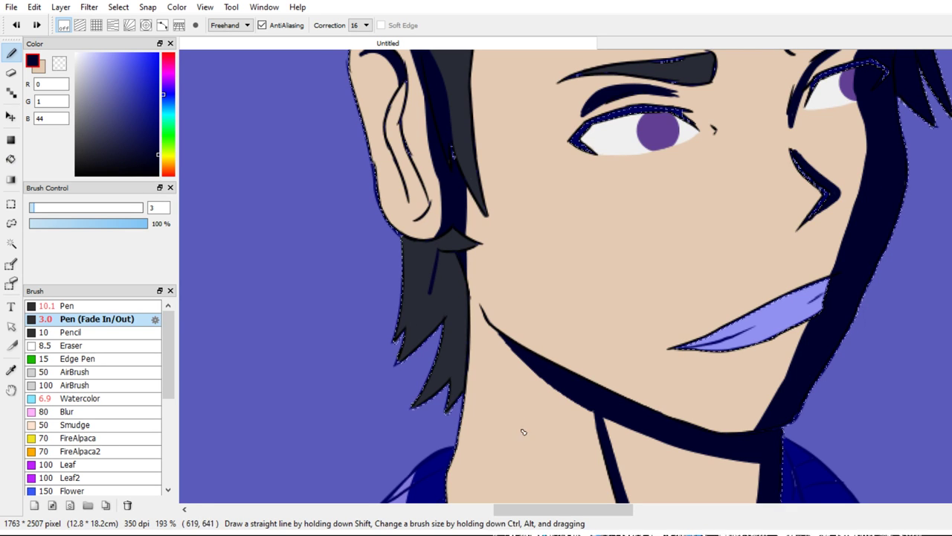
left_click_drag(429, 293, 418, 338)
key("g")
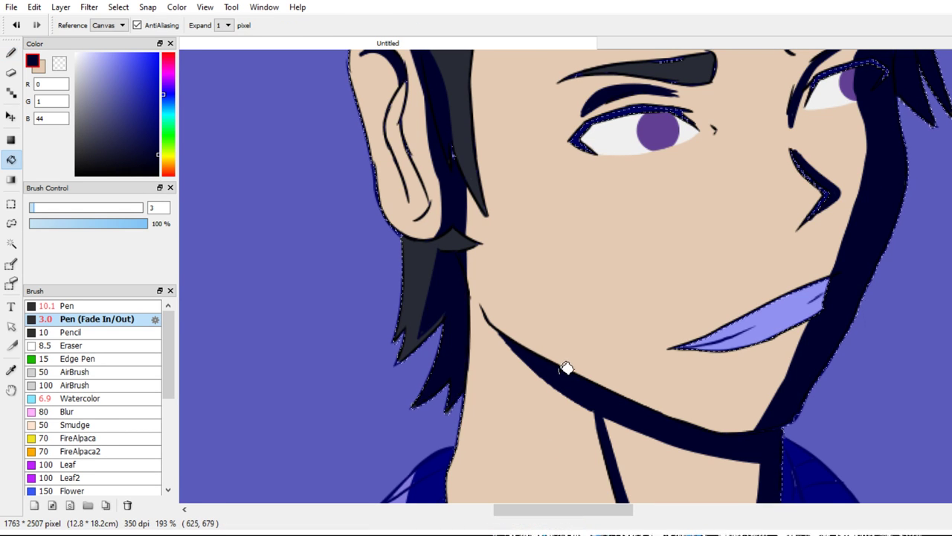
scroll(572, 381, "down", 5)
scroll(590, 344, "down", 4)
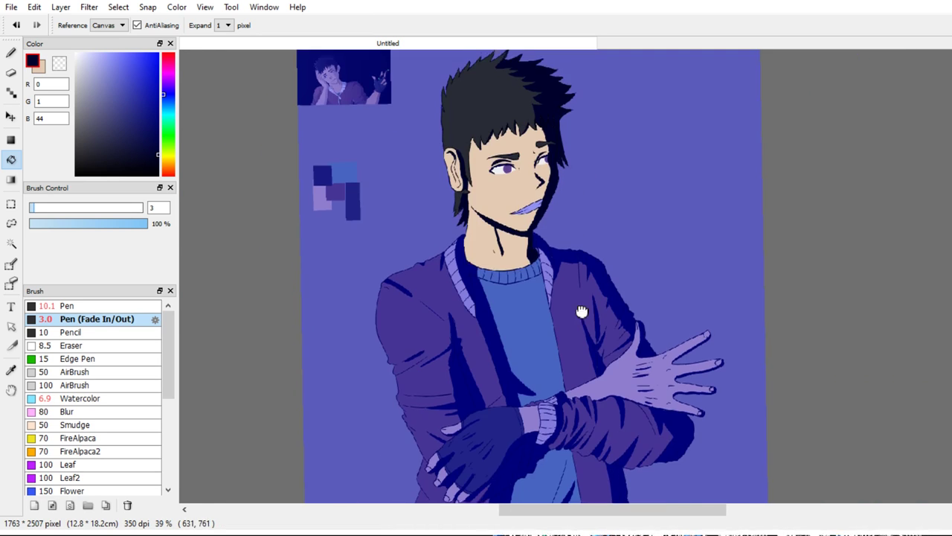
left_click_drag(582, 312, 598, 387)
key("ctrl+d")
scroll(599, 387, "down", 4)
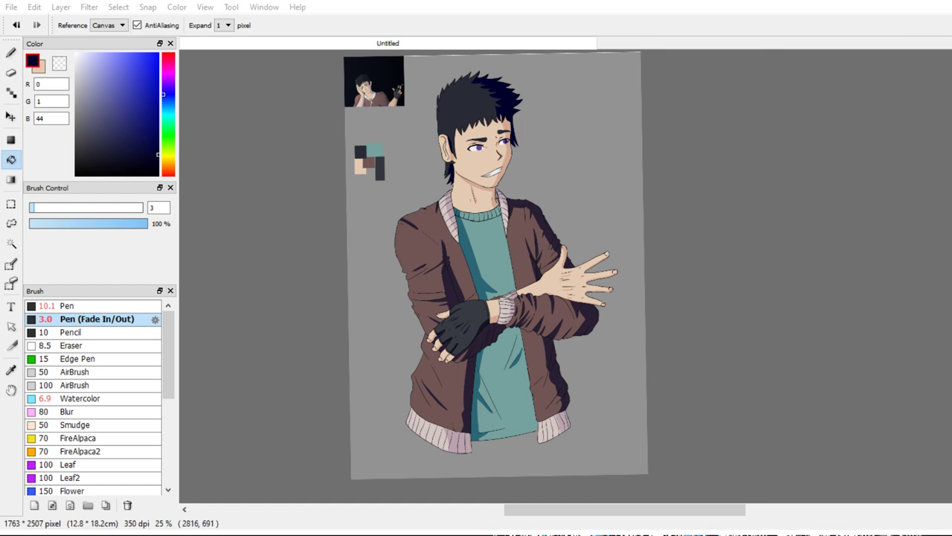
Examine the shading on the face and hair up close
left_click(689, 239)
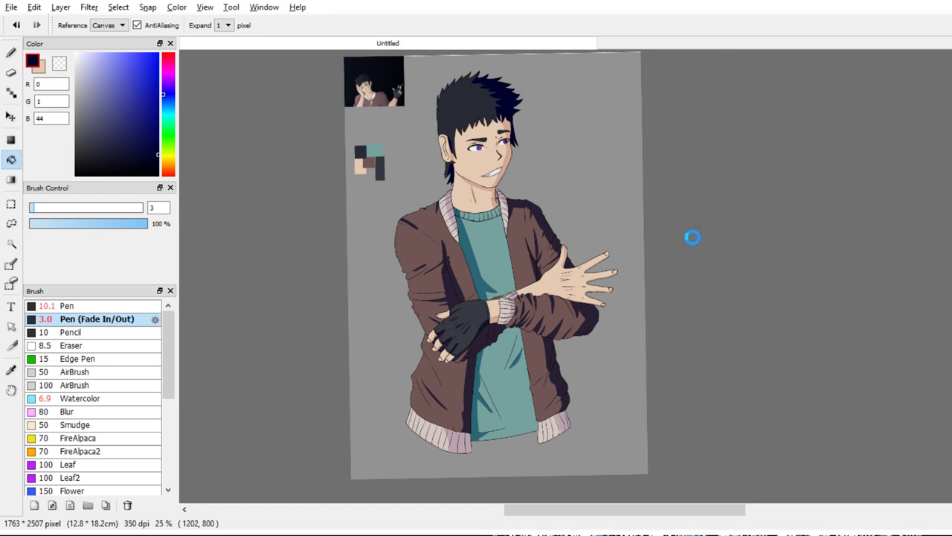
key("ctrl+z")
key("b")
left_click_drag(632, 174, 646, 242)
left_click_drag(617, 291, 536, 207)
mouse_move(536, 207)
left_mouse_down()
mouse_move(546, 319)
mouse_move(530, 296)
left_mouse_up()
scroll(545, 318, "up", 5)
left_click_drag(405, 243, 433, 194)
key("ctrl+z")
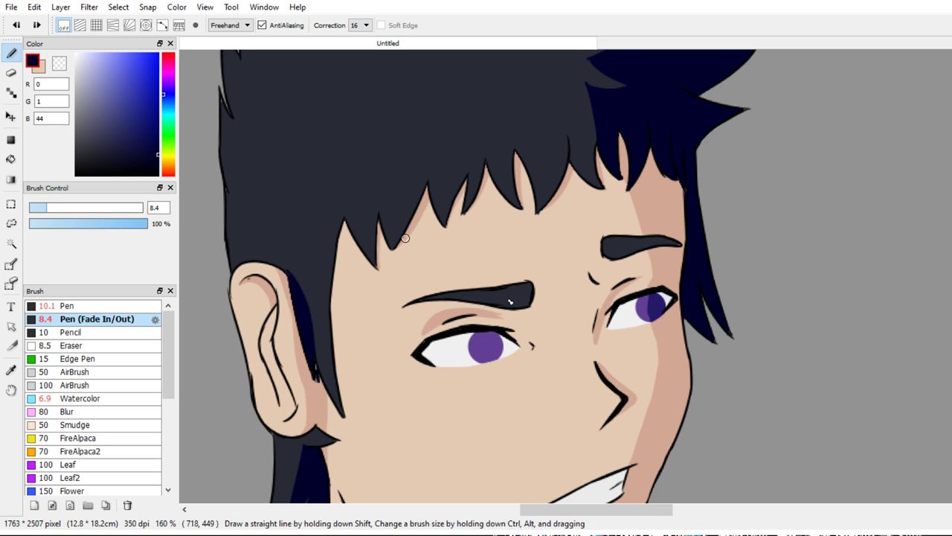
left_click_drag(541, 271, 478, 365)
scroll(691, 282, "down", 3)
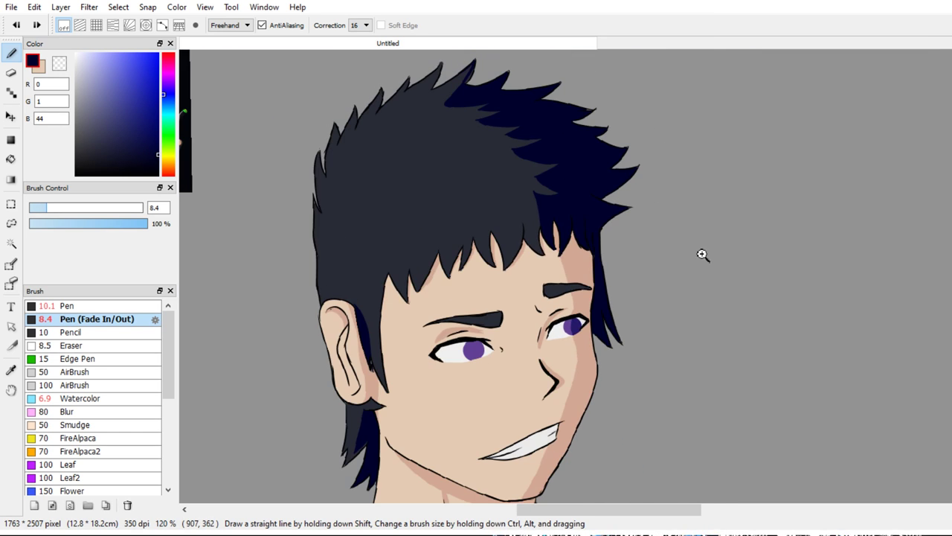
left_click_drag(702, 270, 717, 246)
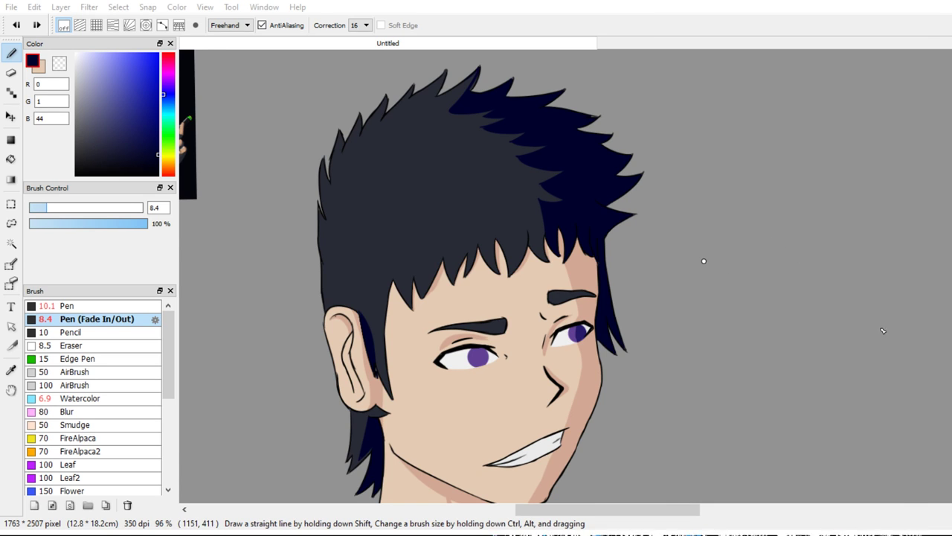
Select the hair's dark shadow areas with the Magic Wand: the outer spikes, the strip behind the ear and the tuft below it
mouse_move(856, 340)
left_mouse_down()
mouse_move(878, 315)
mouse_move(881, 332)
left_mouse_up()
key("w")
left_click(785, 338)
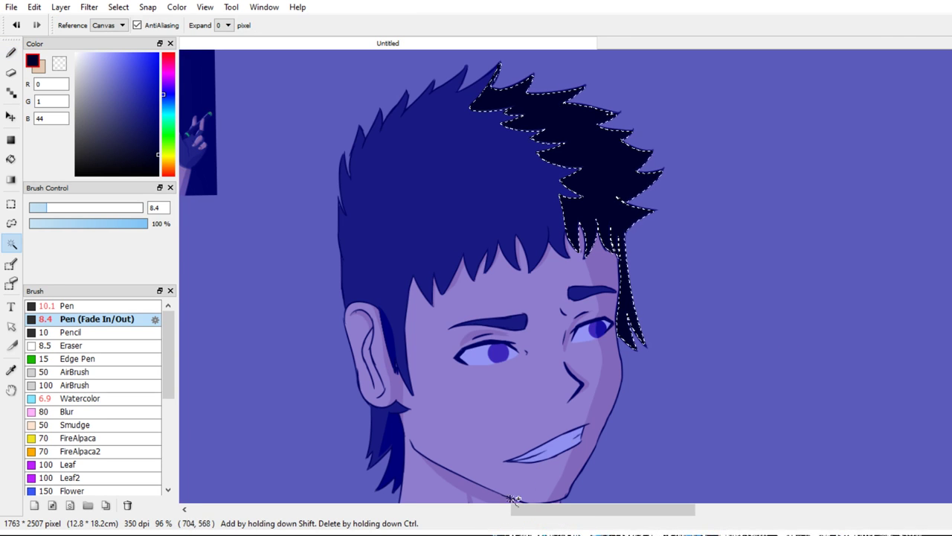
left_click(501, 520, "shift")
left_click(492, 431, "shift")
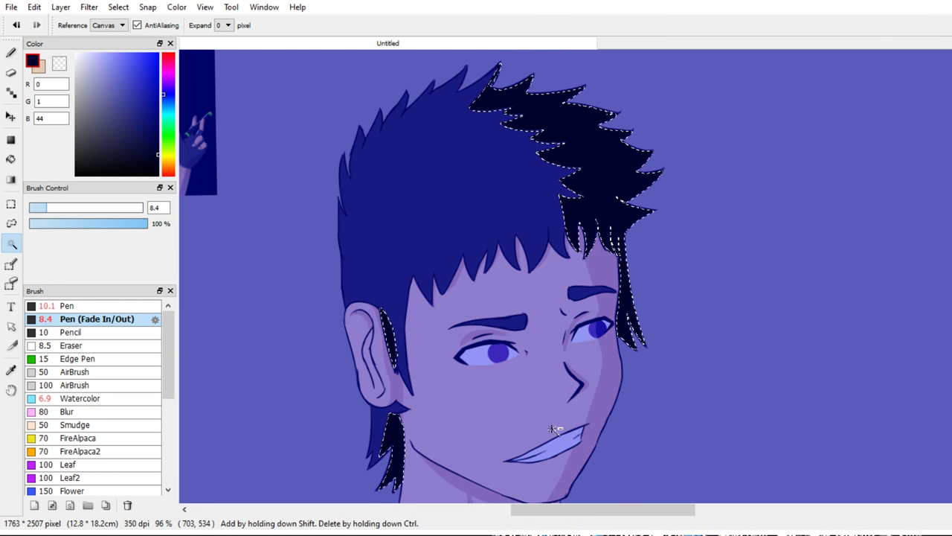
Change the skin shadows to a muted dark purple, keep the hair shadows navy, and clear the selection
key("ctrl+u")
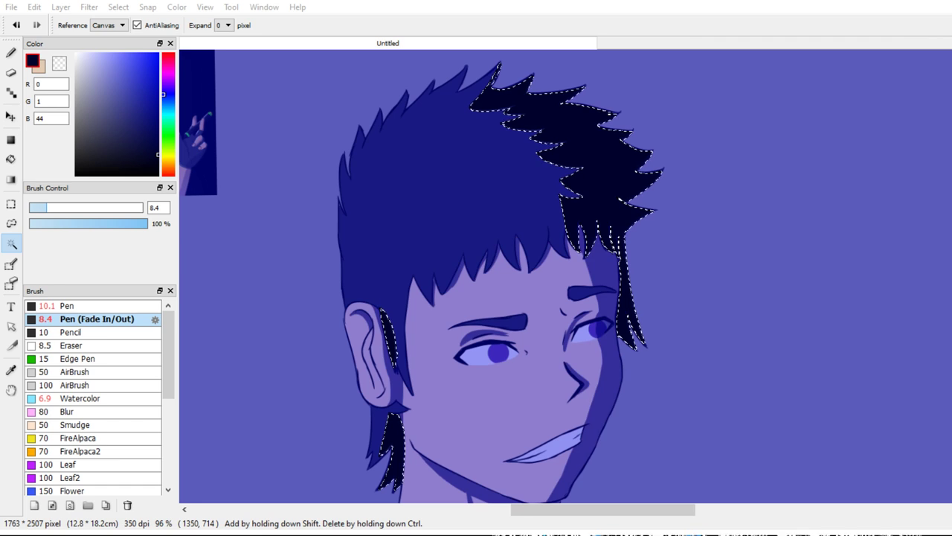
key("ctrl+d")
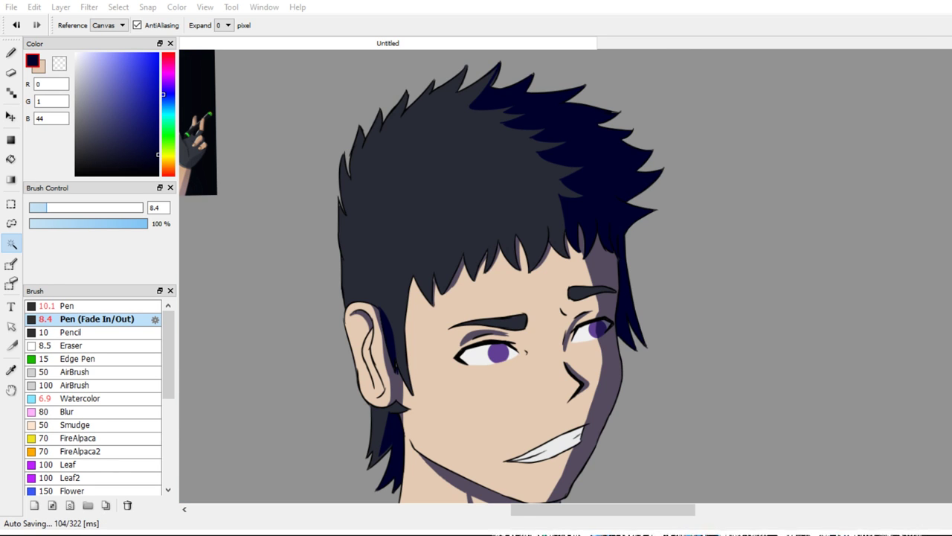
key("ctrl+z")
key("ctrl+d")
key("b")
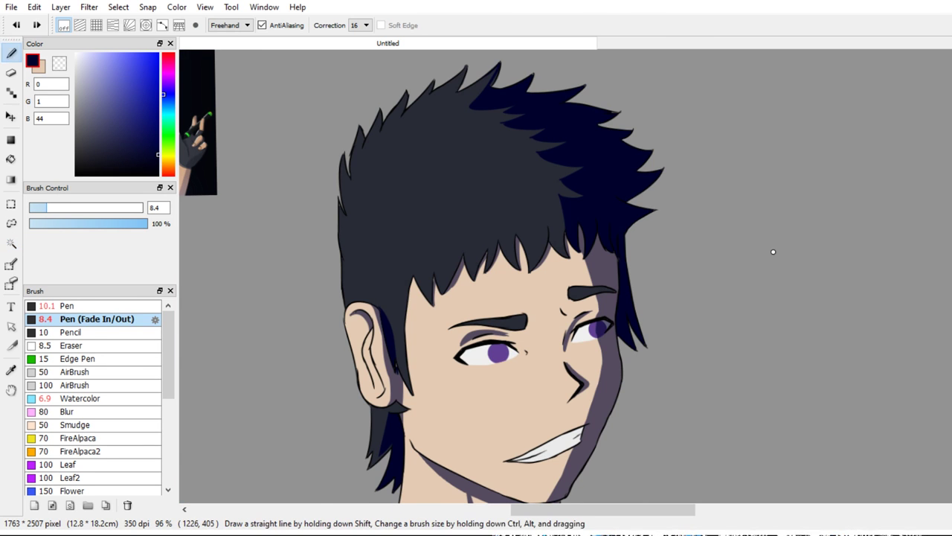
left_click_drag(633, 290, 605, 276)
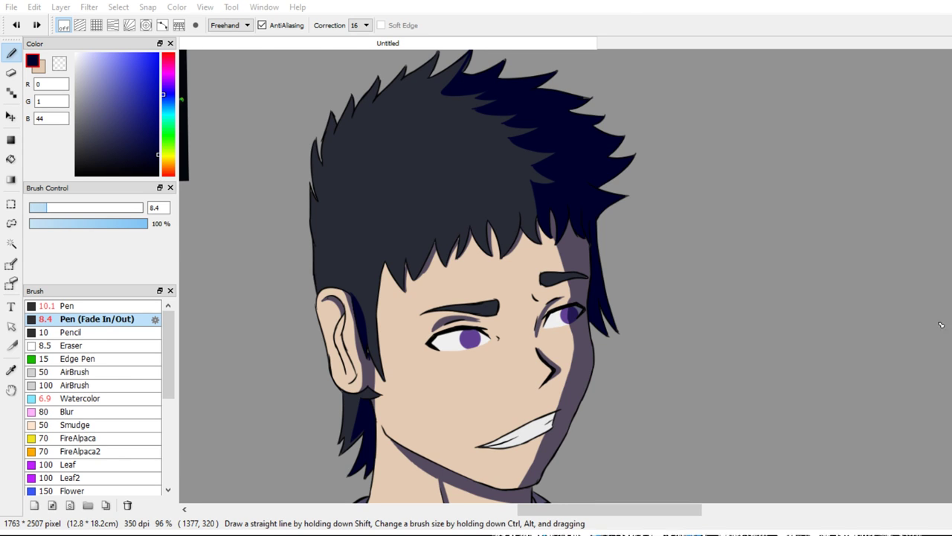
left_click_drag(705, 266, 721, 250)
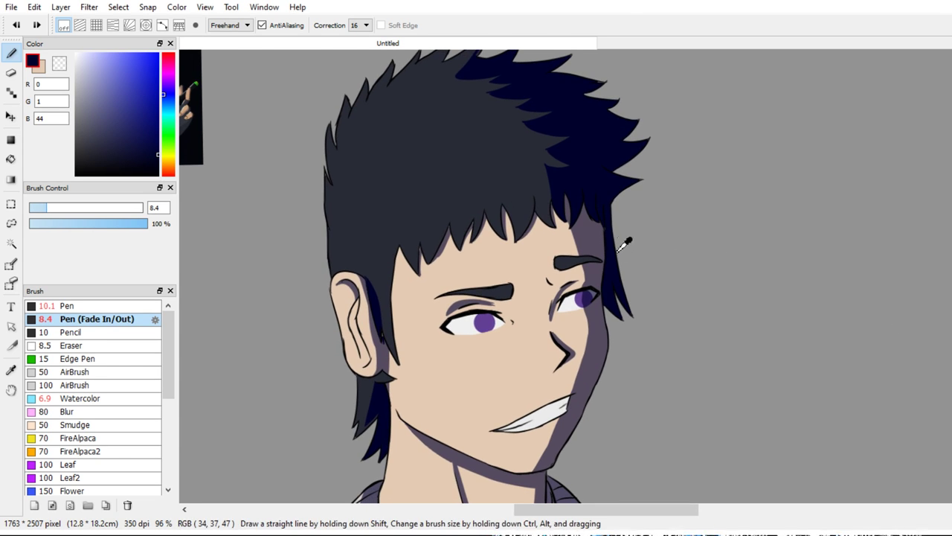
Sample the hair's base colour and set the Bucket fill to expand by 2 pixels
left_click(501, 192, "alt")
scroll(732, 202, "down", 4)
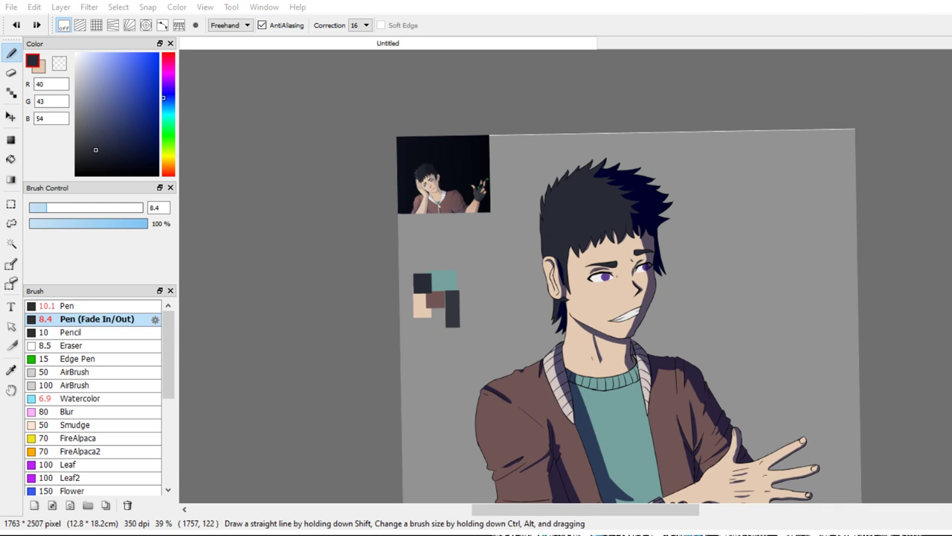
scroll(830, 324, "up", 2)
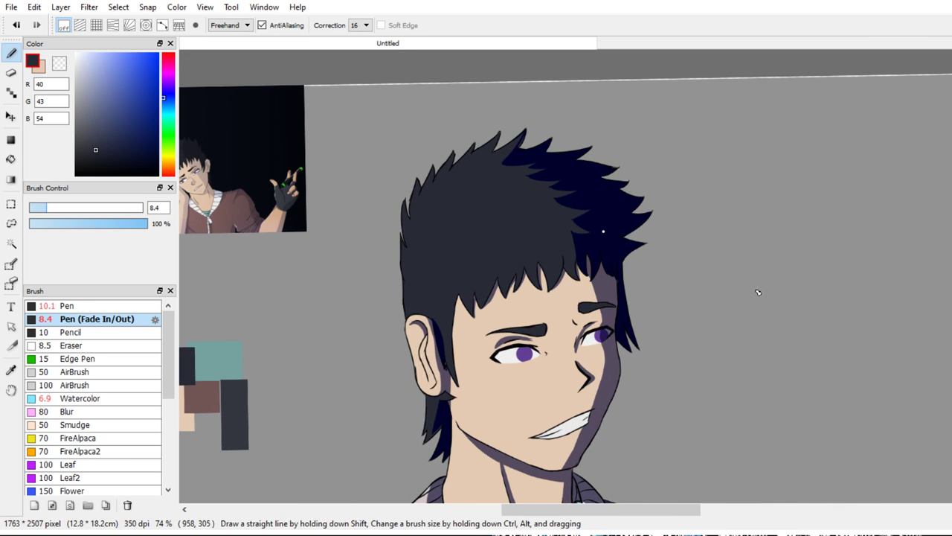
key("g")
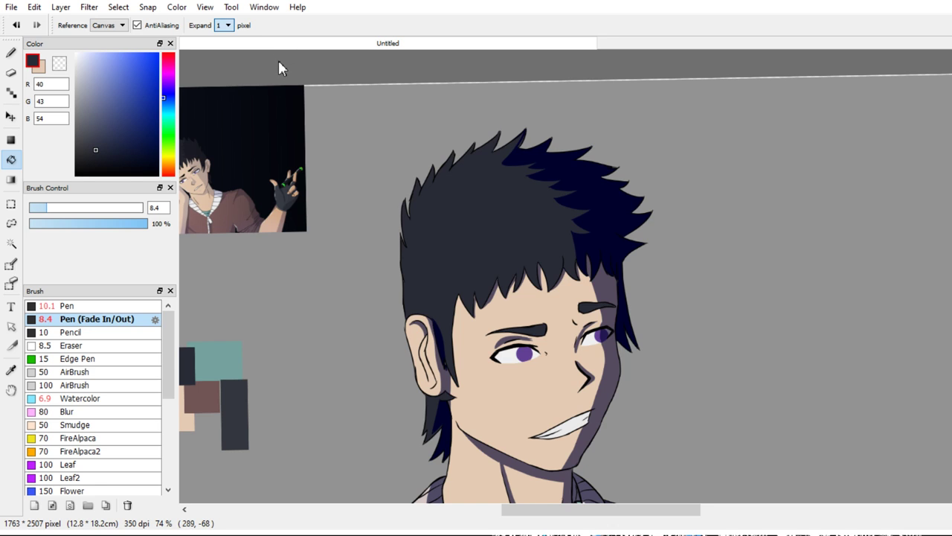
left_click(951, 237)
Compare the drawing without its skin and hair shadows, and try a lighter blend for the shadows
left_click(759, 279)
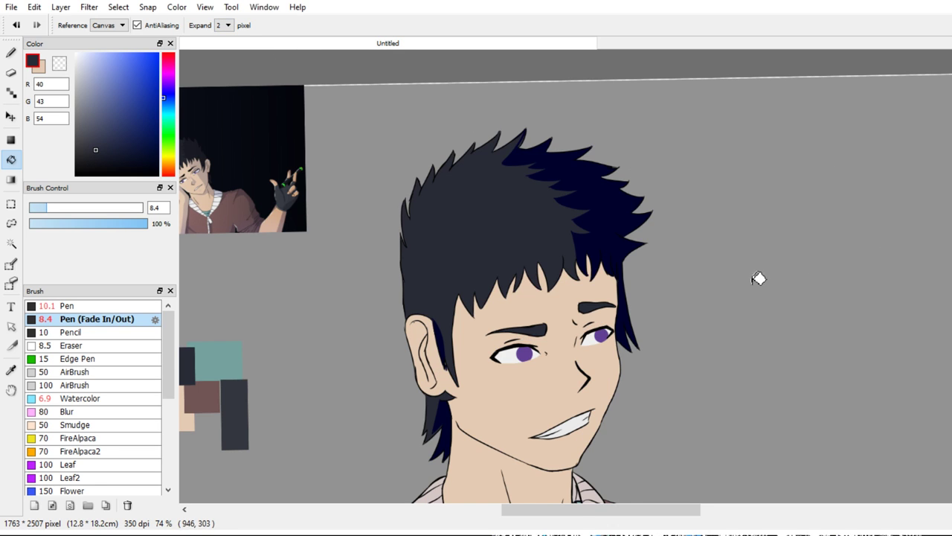
key("ctrl+z")
key("ctrl+z")
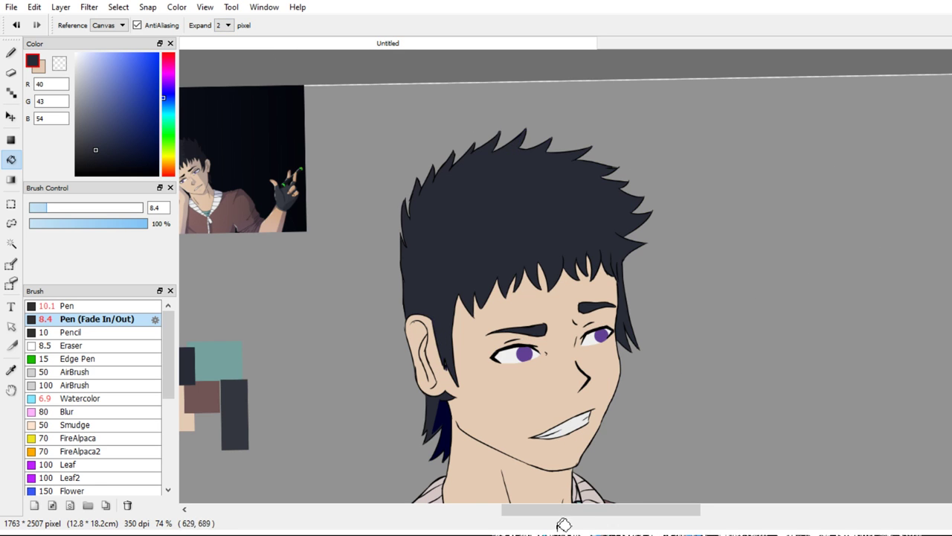
key("ctrl+z")
left_click(922, 290)
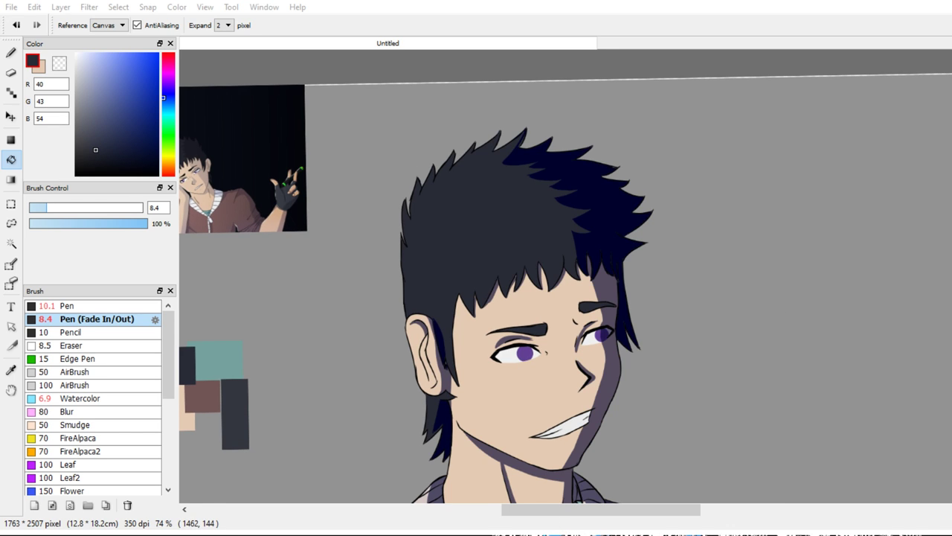
key("Down")
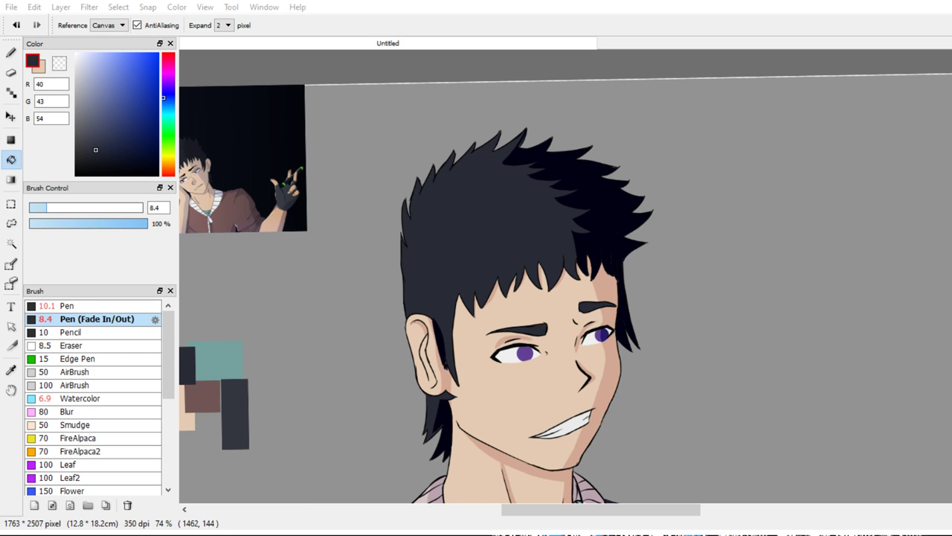
key("ctrl+y")
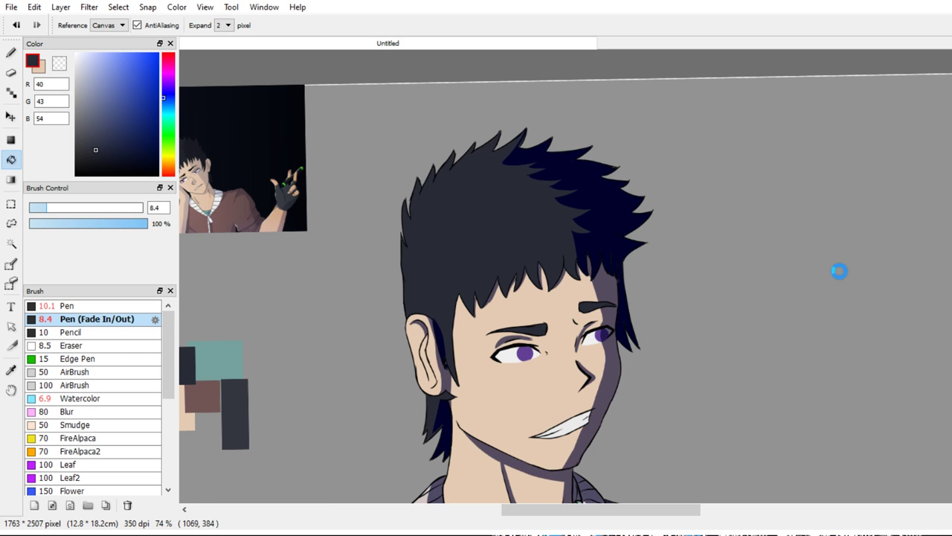
Turn all the shadows into one dark navy and change their blending so they tint the colours underneath
key("b")
scroll(846, 328, "down", 2)
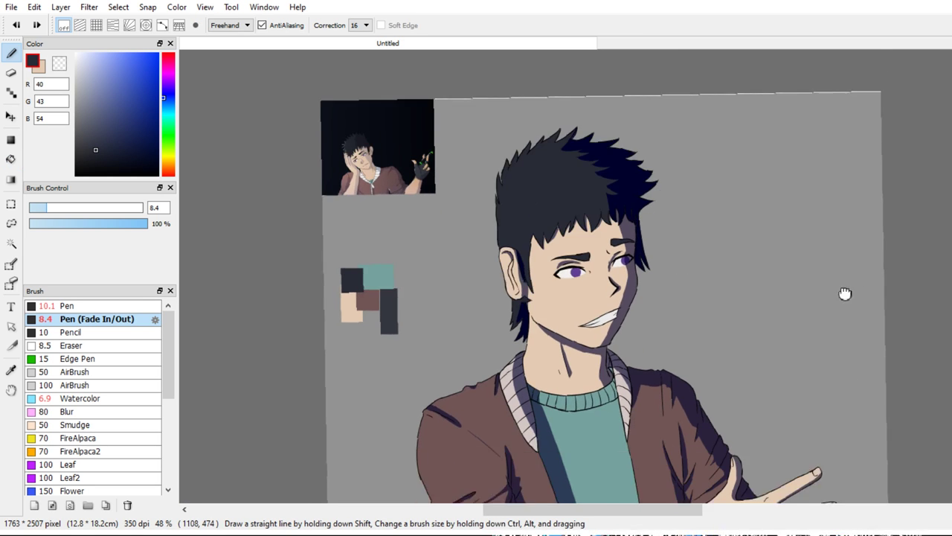
scroll(845, 293, "up", 2)
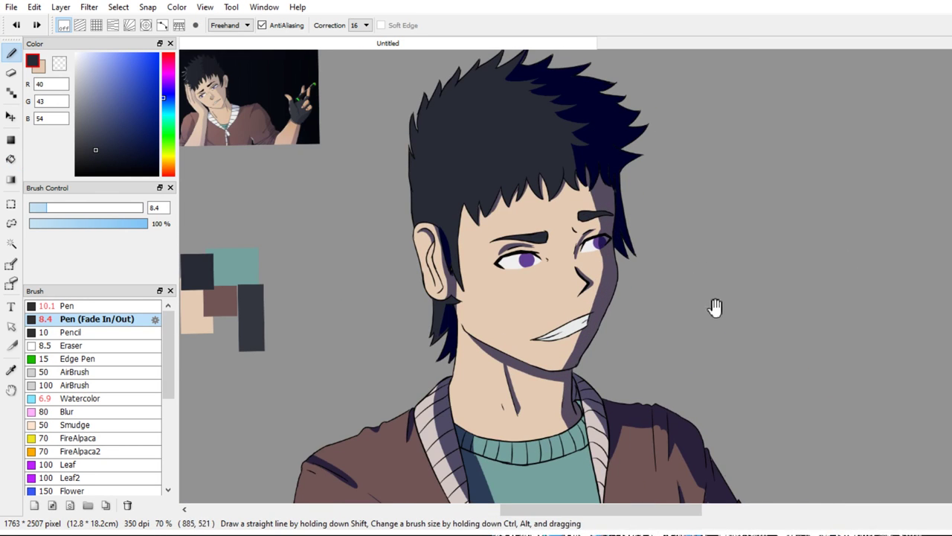
left_click_drag(715, 307, 756, 350)
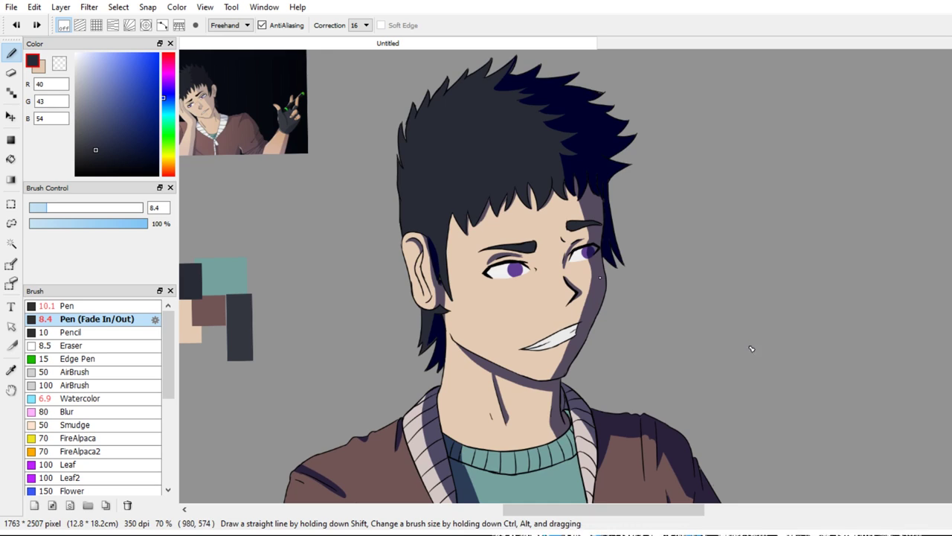
key("ctrl+y")
key("ctrl+y")
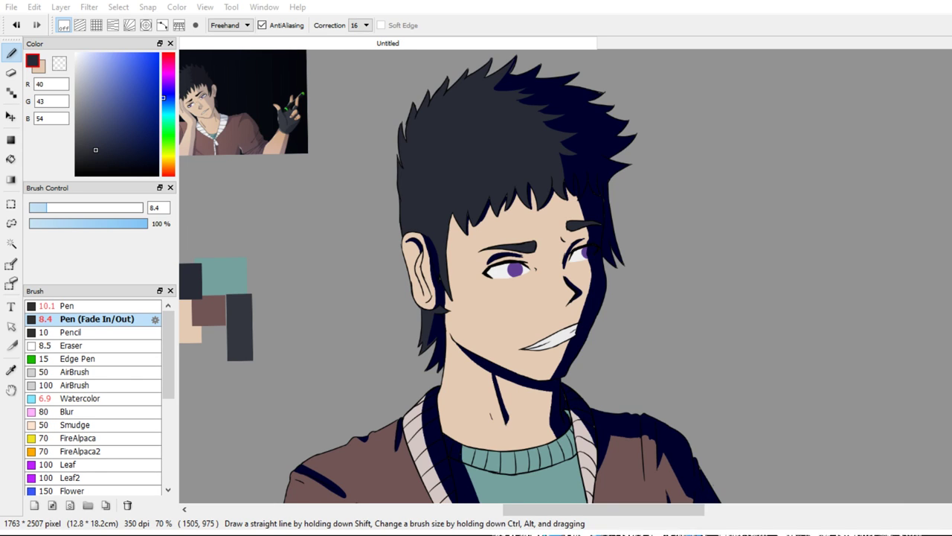
left_click(808, 111)
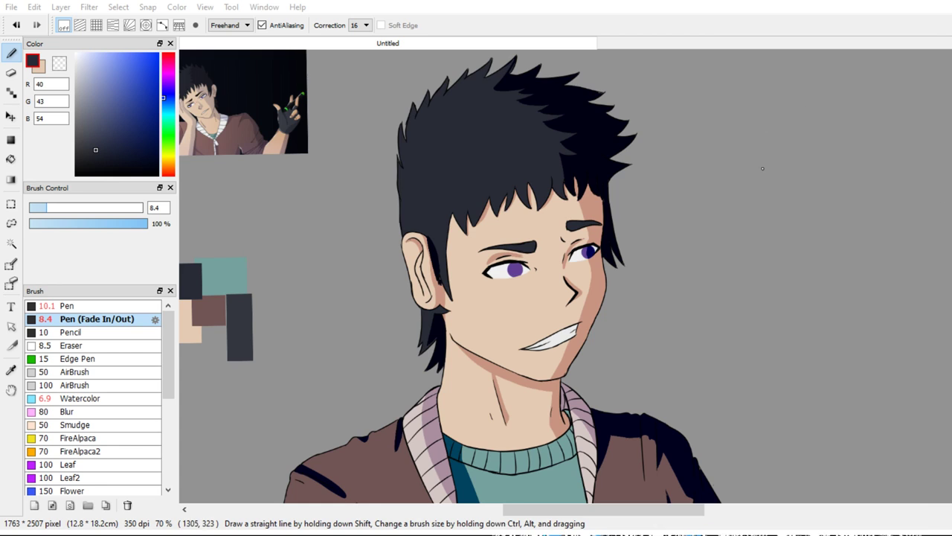
Lower the shadows' opacity to soften the shading on the skin, hair, jacket and shirt
left_click_drag(732, 215, 750, 192)
key("ctrl+z")
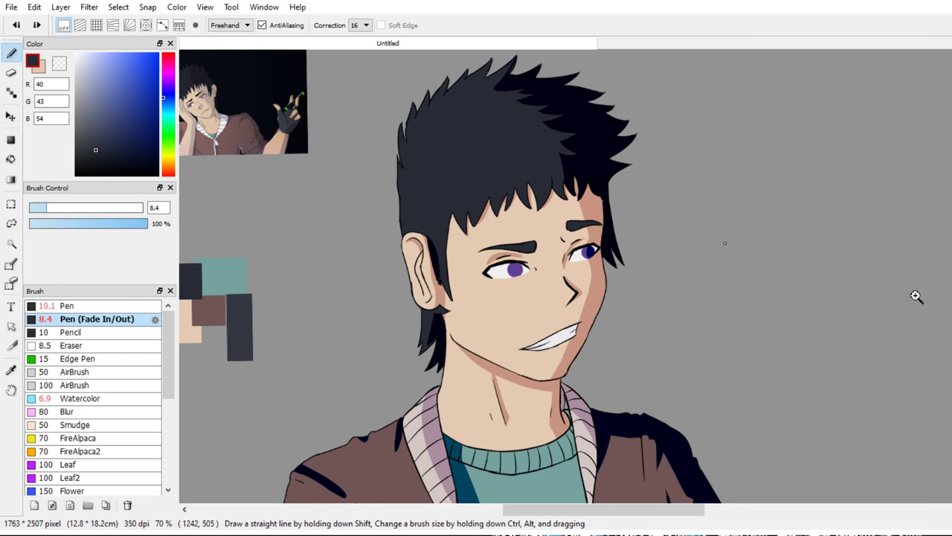
left_click_drag(725, 244, 756, 206)
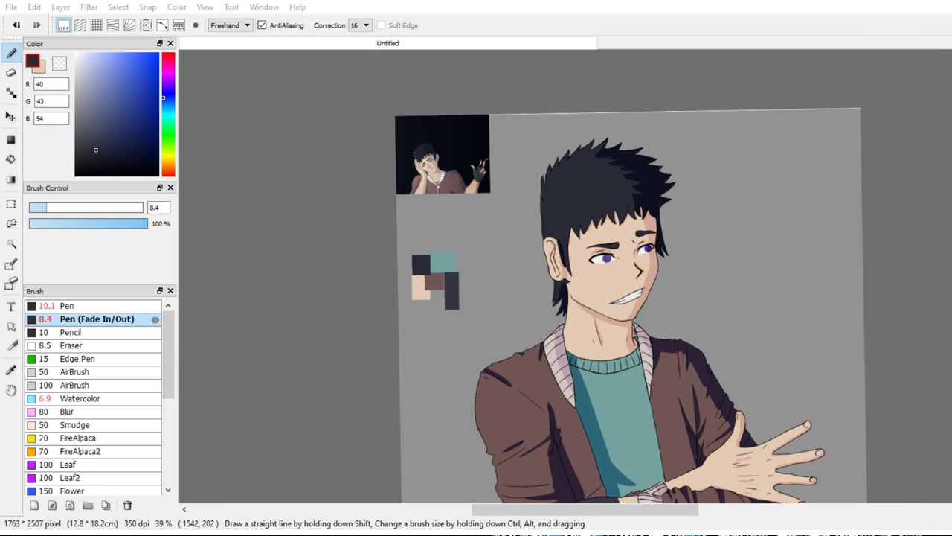
left_click_drag(735, 318, 733, 186)
key("ctrl+z")
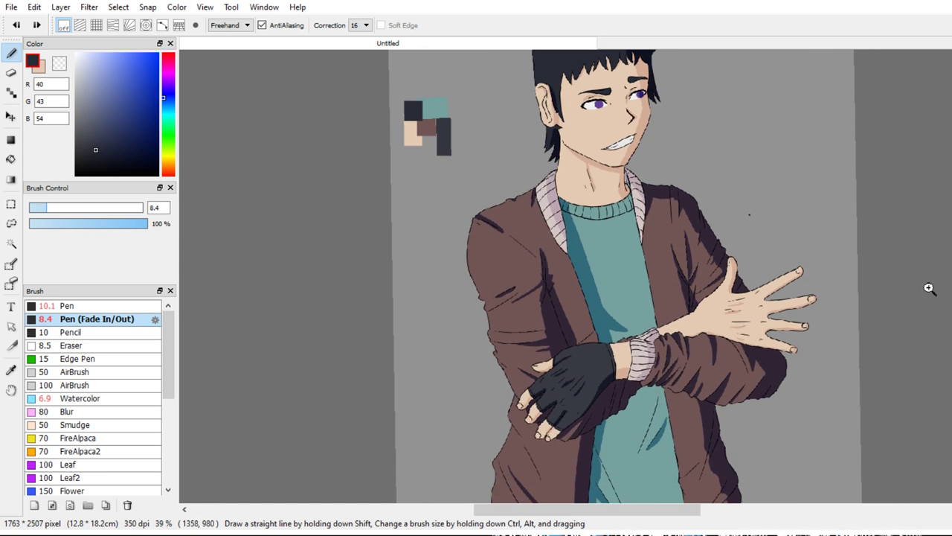
left_click_drag(740, 229, 745, 236)
left_click_drag(745, 236, 707, 225)
scroll(893, 277, "down", 2)
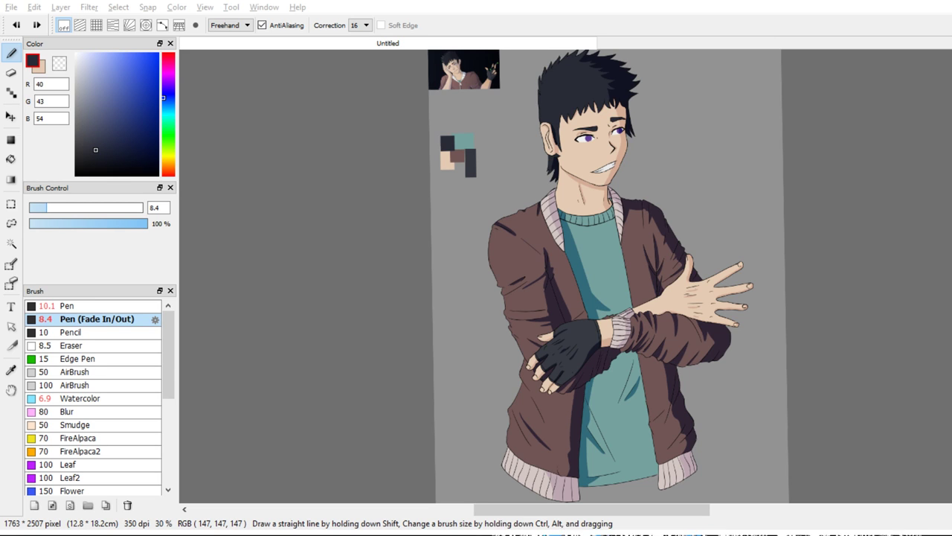
left_click_drag(882, 281, 851, 301)
left_click(863, 283, "ctrl")
mouse_move(831, 196)
left_mouse_down()
mouse_move(844, 274)
mouse_move(763, 319)
mouse_move(829, 310)
mouse_move(834, 198)
left_mouse_up()
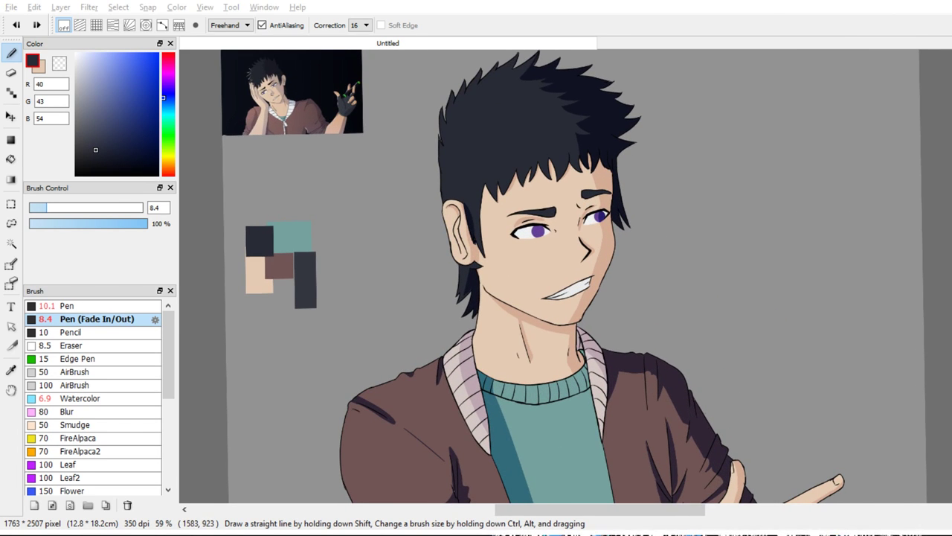
Set the brush colour to pure white (255, 255, 255) and paint a highlight along the nose line
left_click_drag(632, 268, 617, 223)
left_click_drag(606, 315, 704, 466)
left_click_drag(689, 439, 657, 332)
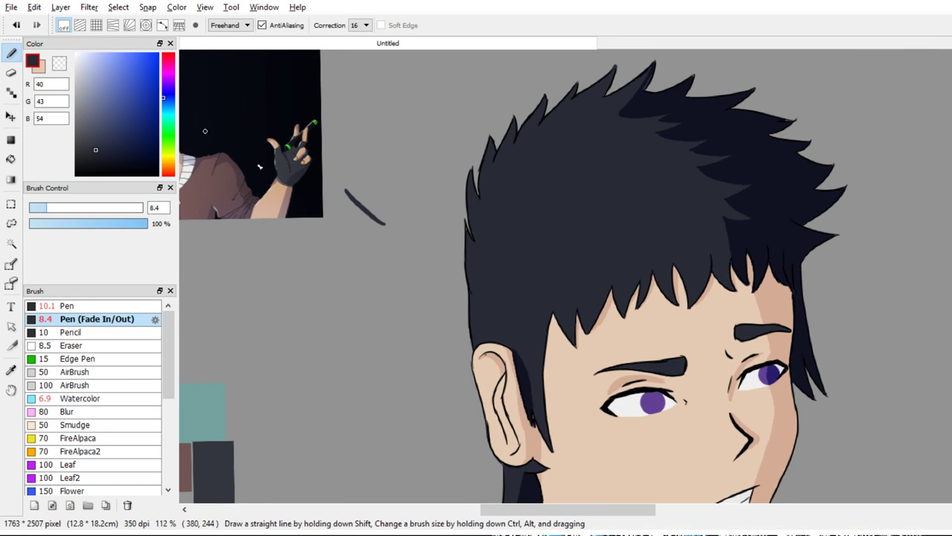
left_click(76, 57)
left_click_drag(101, 115, 74, 39)
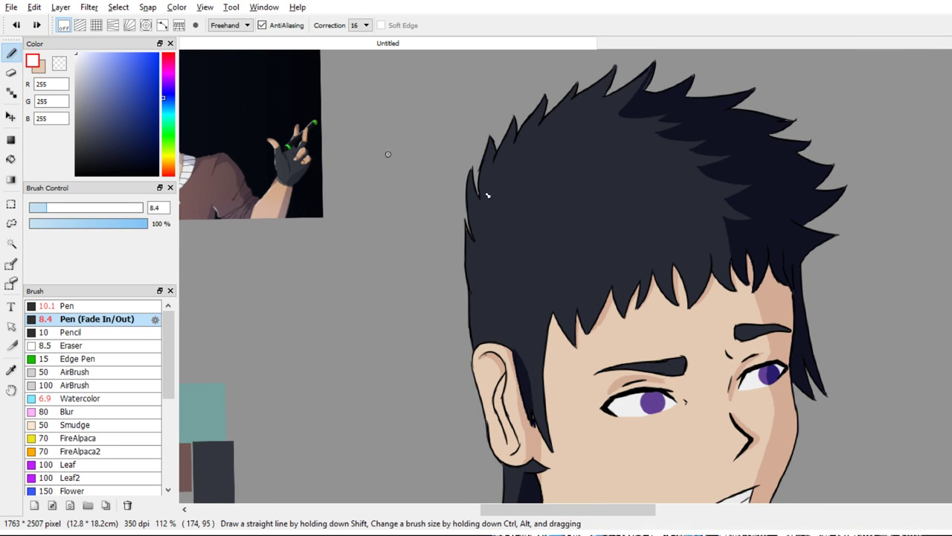
left_click_drag(671, 381, 520, 216)
left_click_drag(529, 216, 636, 225)
mouse_move(521, 203)
left_mouse_down()
mouse_move(496, 172)
mouse_move(513, 203)
mouse_move(503, 175)
mouse_move(509, 127)
mouse_move(459, 149)
left_mouse_up()
key("ctrl+z")
Show the shadows as flat navy, sample that colour (0, 1, 44) from the face shadow, and restore the soft blending
key("x")
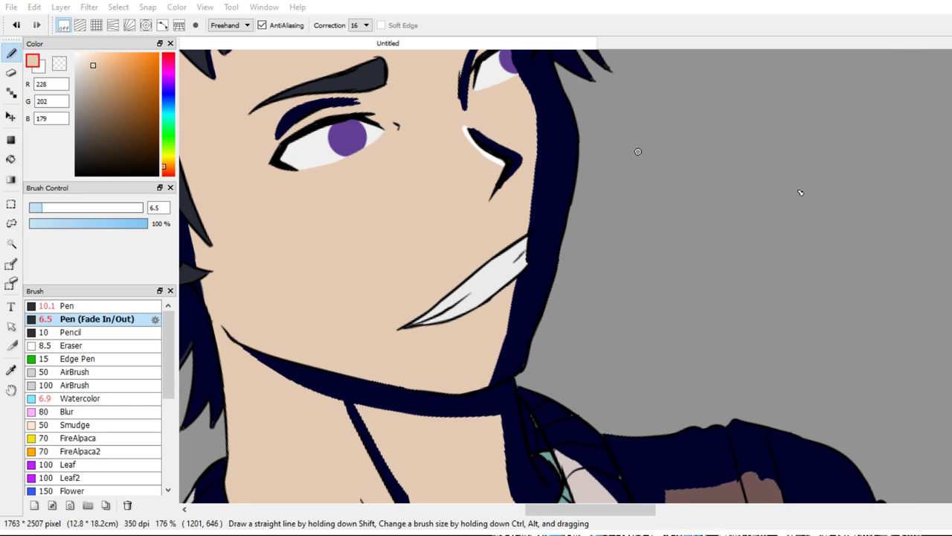
key("x")
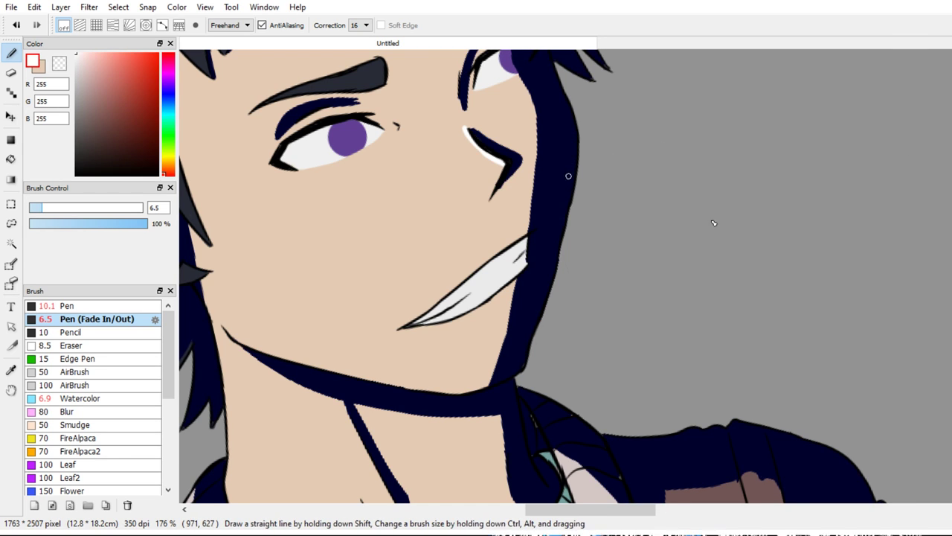
right_click(550, 183)
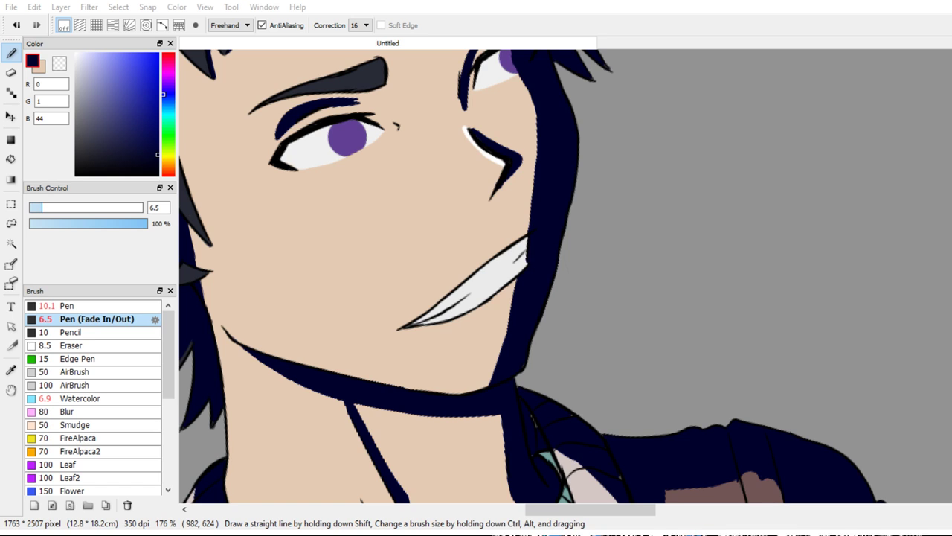
key("ctrl+z")
key("ctrl+z")
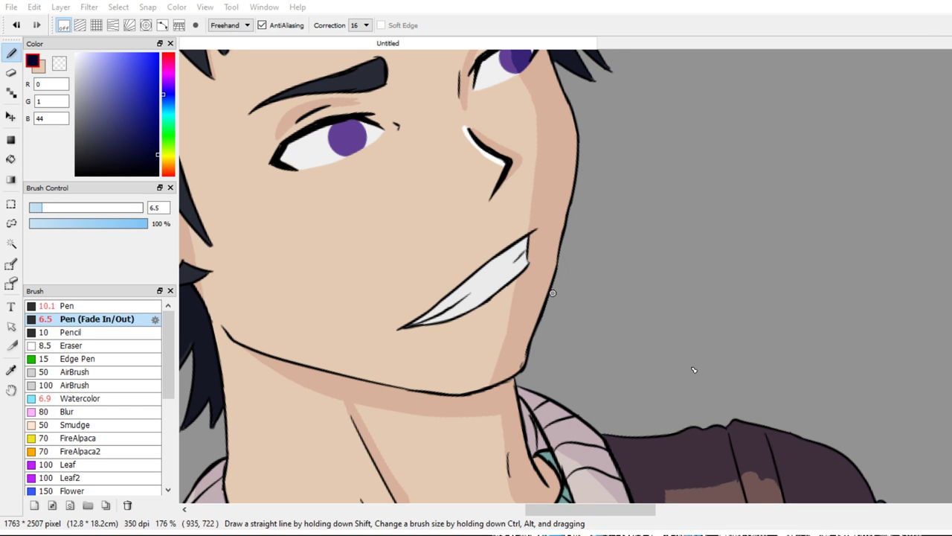
Paint a shadow along the underside of the lower lip and shade the upper edge of the teeth
mouse_move(600, 395)
left_mouse_down()
mouse_move(551, 417)
mouse_move(491, 466)
mouse_move(532, 442)
mouse_move(608, 364)
left_mouse_up()
scroll(608, 358, "up", 2)
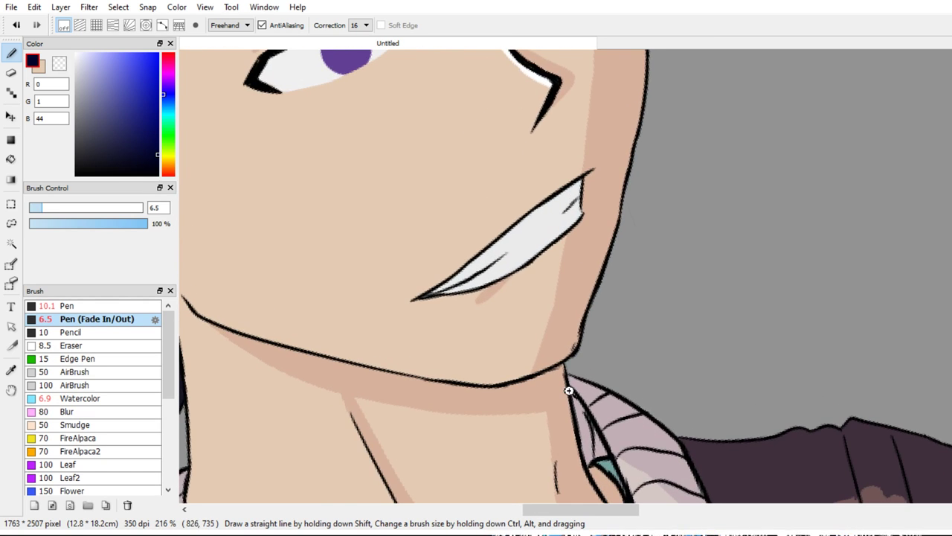
key("ctrl+z")
mouse_move(462, 297)
left_mouse_down()
mouse_move(547, 263)
mouse_move(522, 277)
mouse_move(584, 225)
mouse_move(555, 220)
mouse_move(555, 235)
mouse_move(558, 201)
mouse_move(557, 238)
mouse_move(595, 174)
left_mouse_up()
left_click_drag(551, 210, 584, 188)
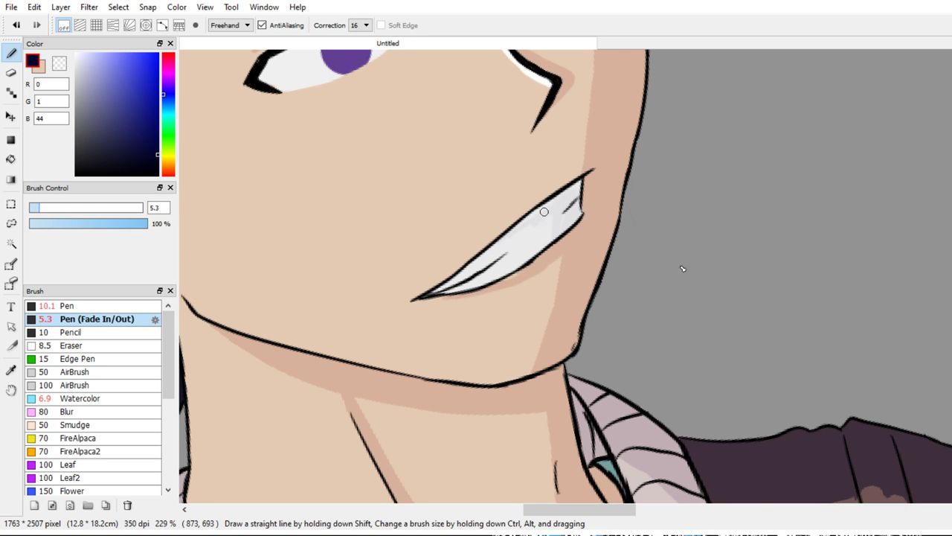
Set the brush colour back to white and its size to 3.8, and paint a highlight along the ear's outer edge
scroll(678, 268, "down", 6)
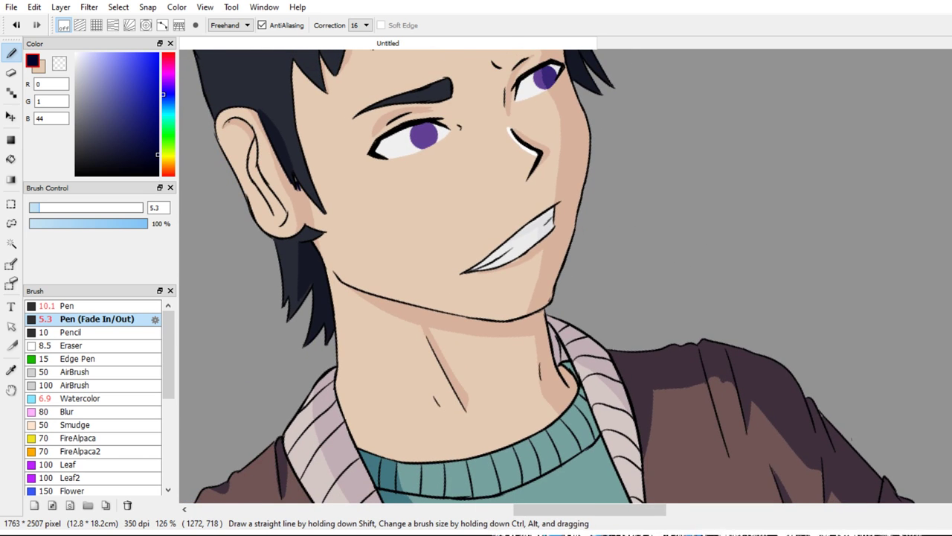
left_click_drag(580, 167, 638, 122)
key("ctrl+z")
key("x")
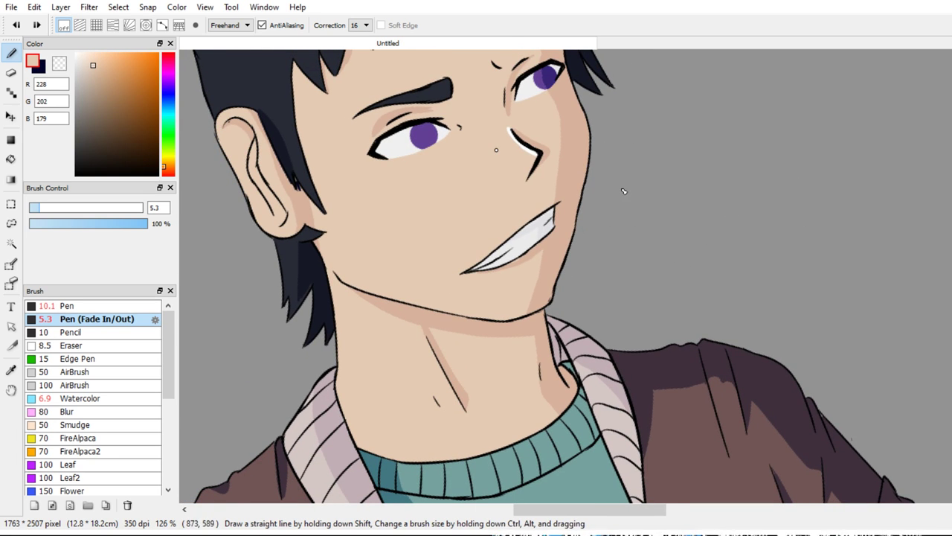
mouse_move(593, 163)
left_mouse_down()
mouse_move(610, 138)
mouse_move(656, 170)
mouse_move(656, 323)
left_mouse_up()
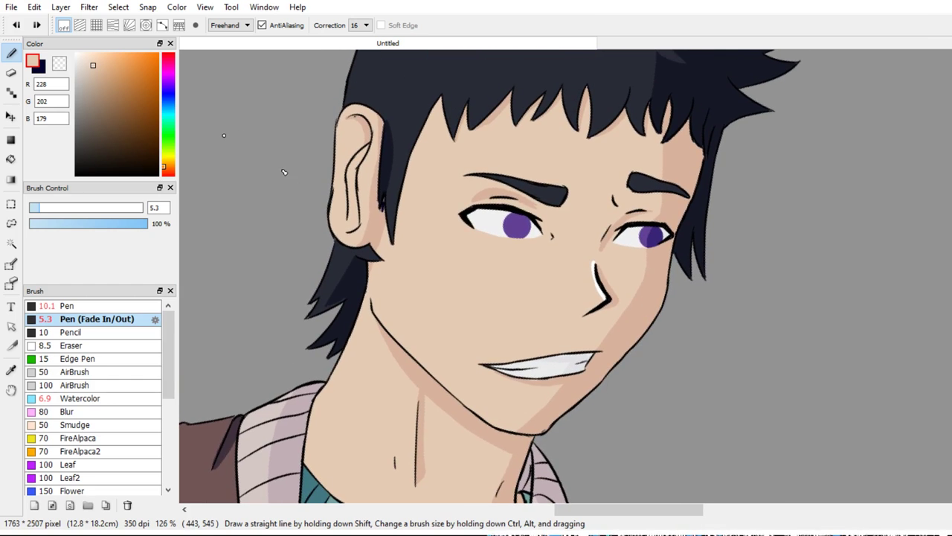
left_click_drag(104, 78, 33, 7)
scroll(500, 184, "up", 4)
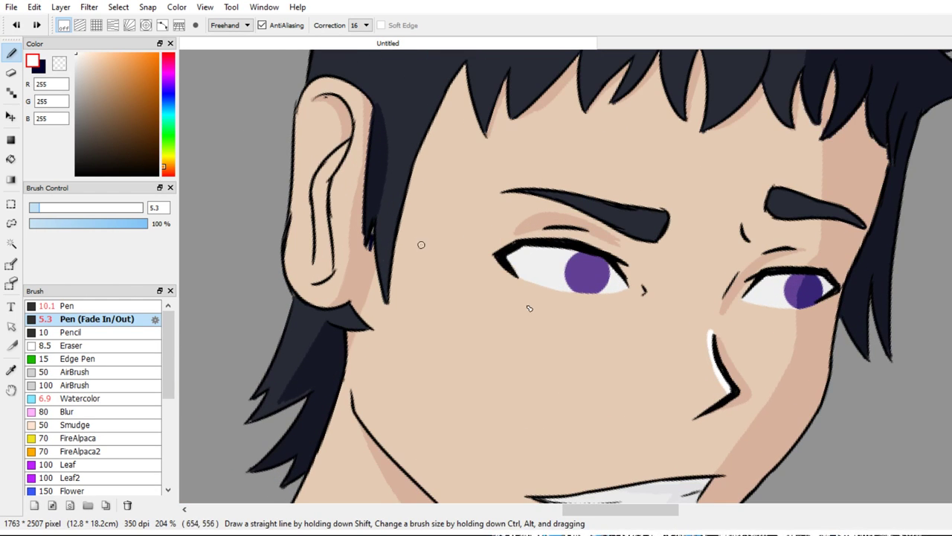
left_click_drag(494, 253, 557, 330)
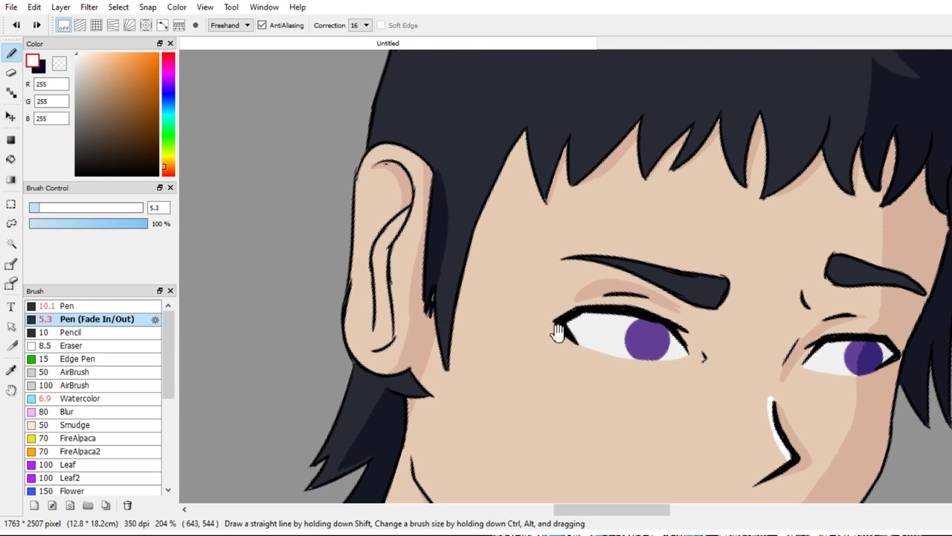
left_click_drag(367, 361, 351, 307)
key("ctrl+z")
mouse_move(354, 349)
left_mouse_down()
mouse_move(356, 192)
mouse_move(392, 117)
left_mouse_up()
Paint a thin white highlight along the outer edge of the hair tuft below the ear
left_click_drag(340, 418, 367, 363)
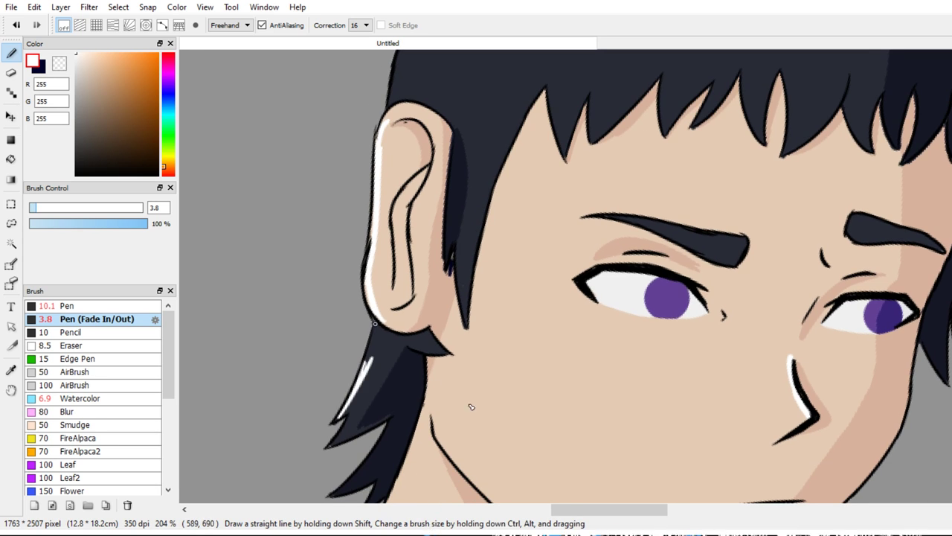
key("ctrl+z")
left_click_drag(375, 324, 351, 401)
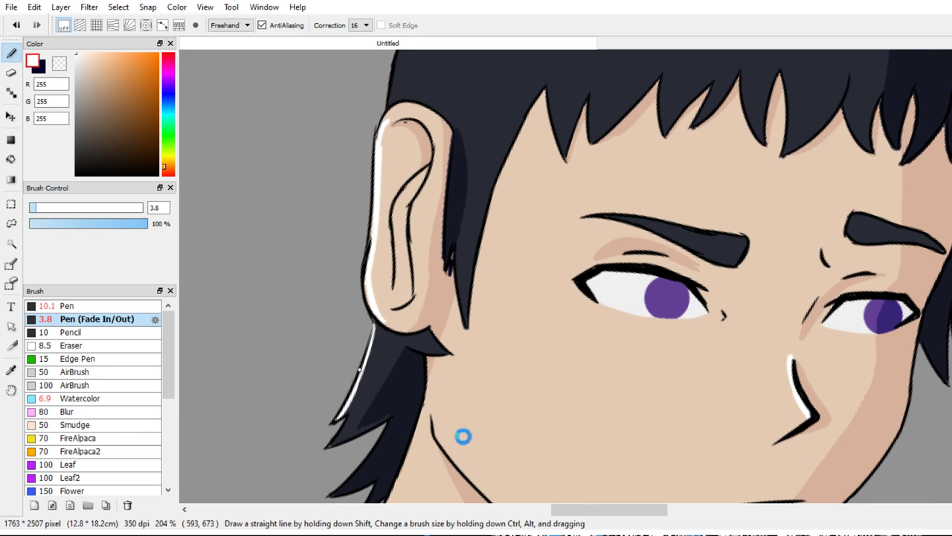
Paint a white highlight along the hair's outer edge from above the ear up around the first small spike
scroll(464, 436, "up", 5)
left_click_drag(351, 335, 351, 273)
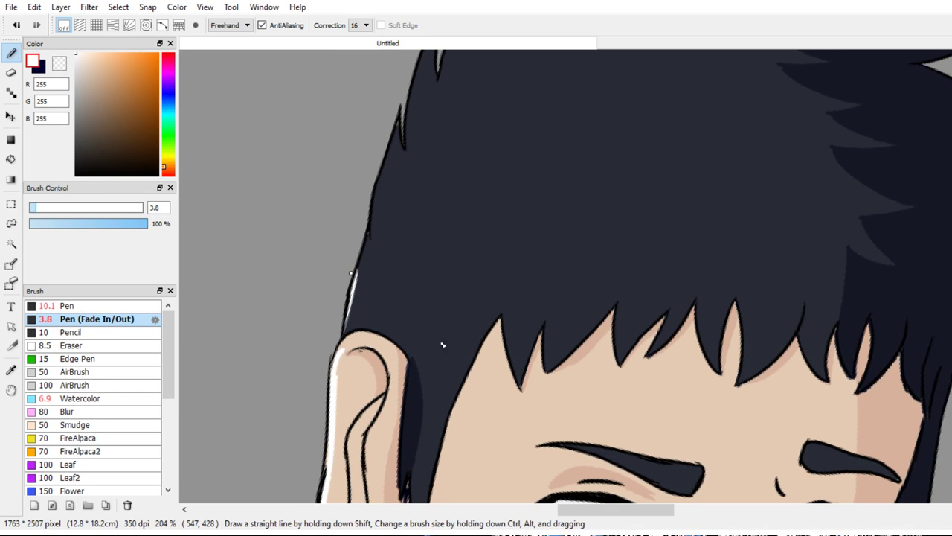
mouse_move(343, 335)
left_mouse_down()
mouse_move(397, 119)
mouse_move(386, 157)
mouse_move(398, 124)
mouse_move(404, 154)
left_mouse_up()
mouse_move(407, 152)
left_mouse_down()
mouse_move(396, 233)
mouse_move(405, 180)
left_mouse_up()
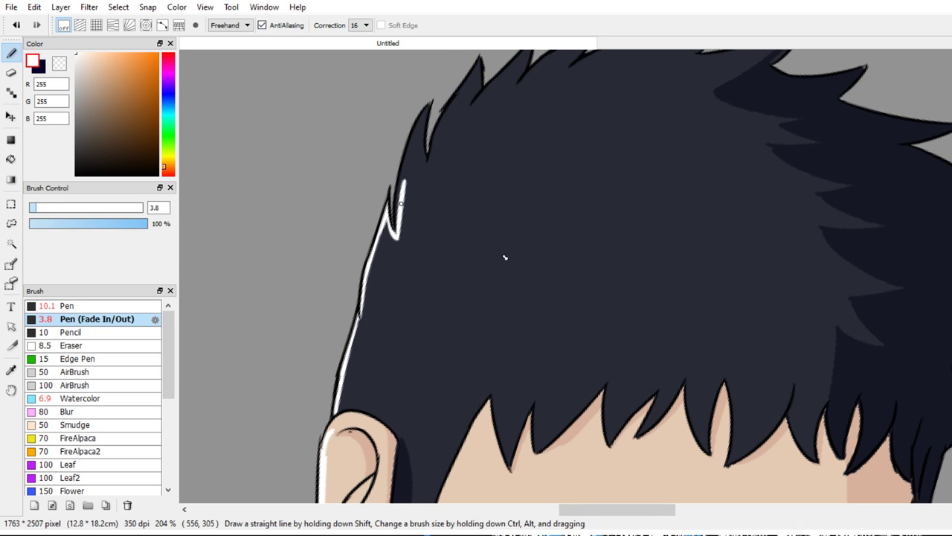
left_click_drag(396, 234, 418, 116)
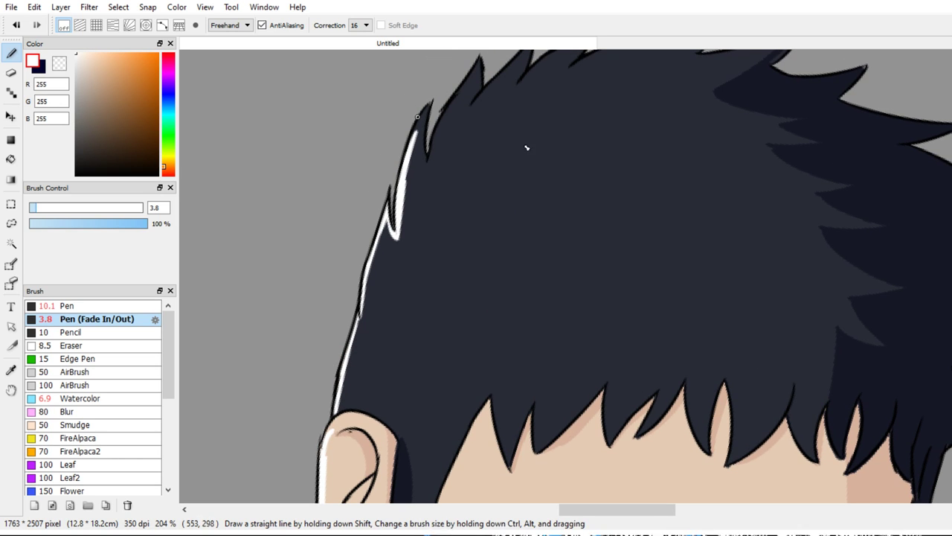
Paint white highlights along the outer edges of the next hair spikes up toward the crown, redoing a misplaced stroke
scroll(508, 234, "up", 2)
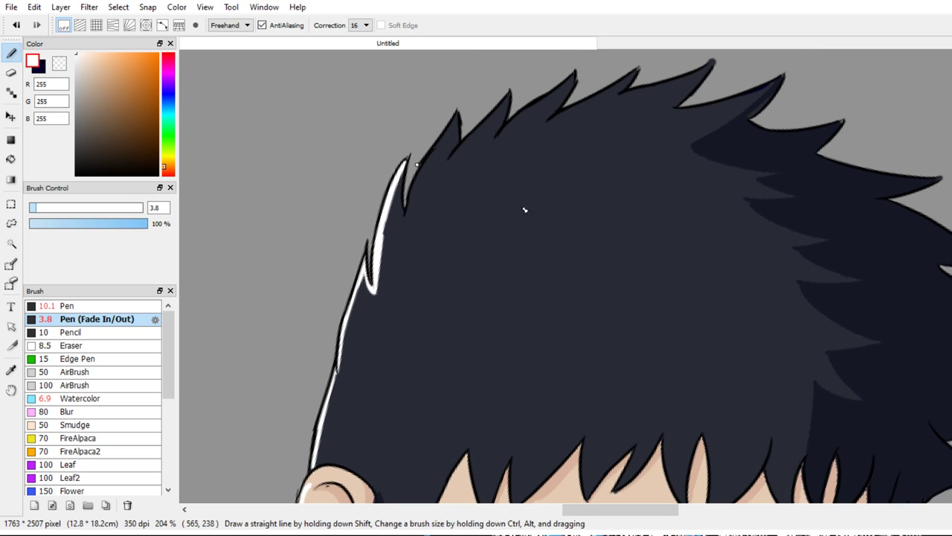
left_click_drag(408, 214, 440, 139)
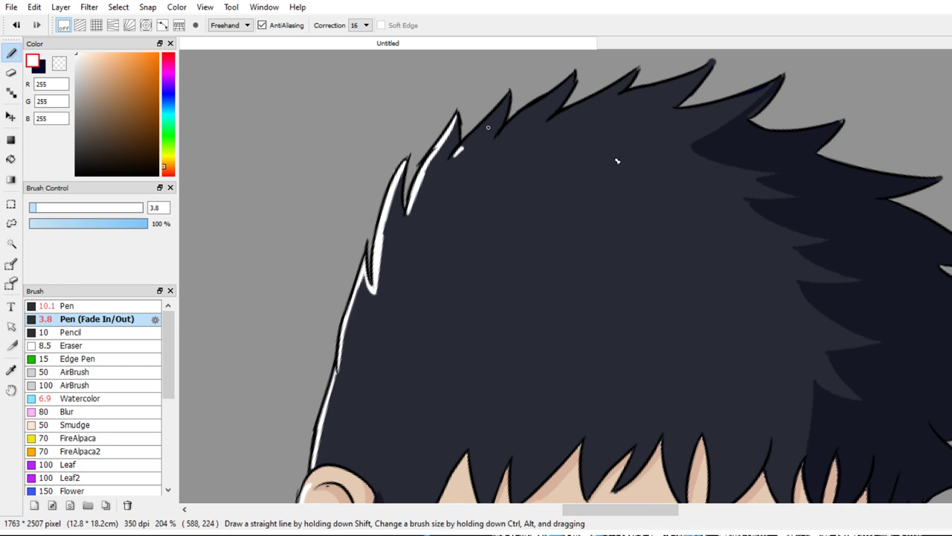
left_click_drag(459, 150, 492, 125)
key("ctrl+z")
key("ctrl+z")
mouse_move(452, 157)
left_mouse_down()
mouse_move(507, 99)
mouse_move(488, 130)
mouse_move(498, 136)
mouse_move(563, 83)
left_mouse_up()
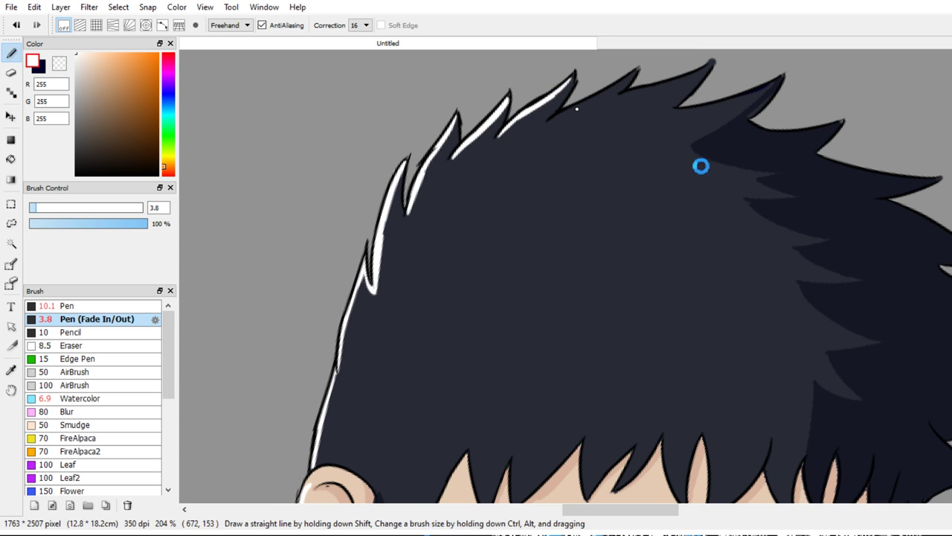
Add a white highlight to the second pointed tip of the hair tuft below the ear
scroll(702, 164, "down", 5)
left_click_drag(717, 249, 735, 183)
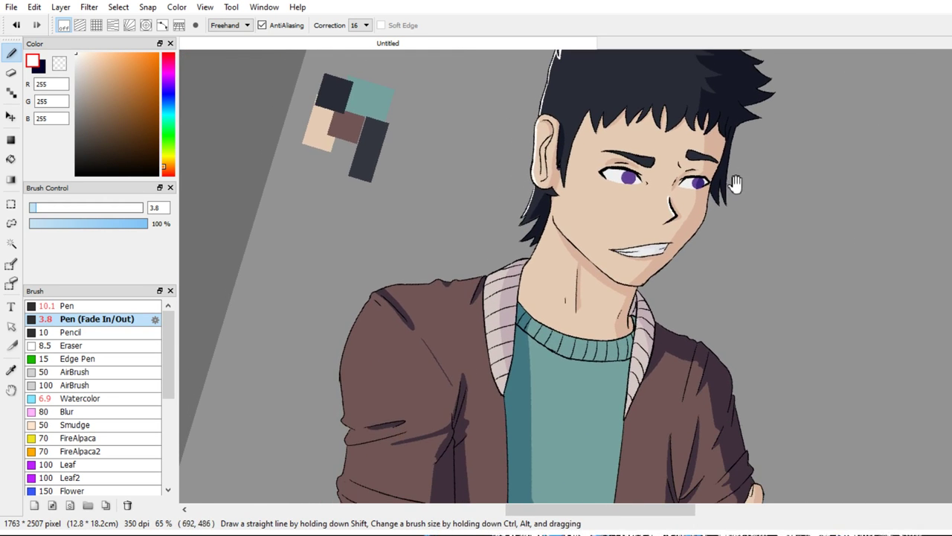
scroll(637, 323, "up", 6)
left_click_drag(494, 253, 462, 296)
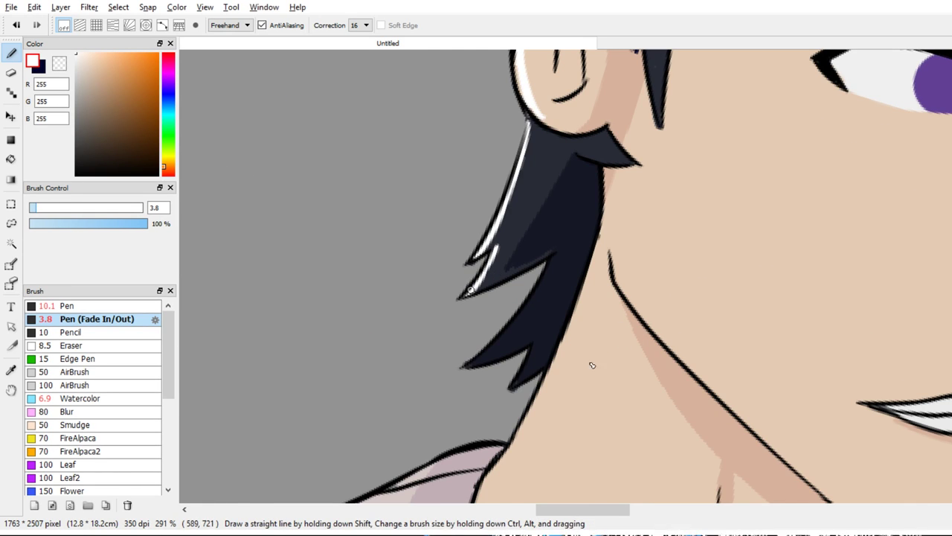
Paint a white highlight along the outer edge of the jacket's shoulder, on the same side as the ear
scroll(583, 379, "down", 2)
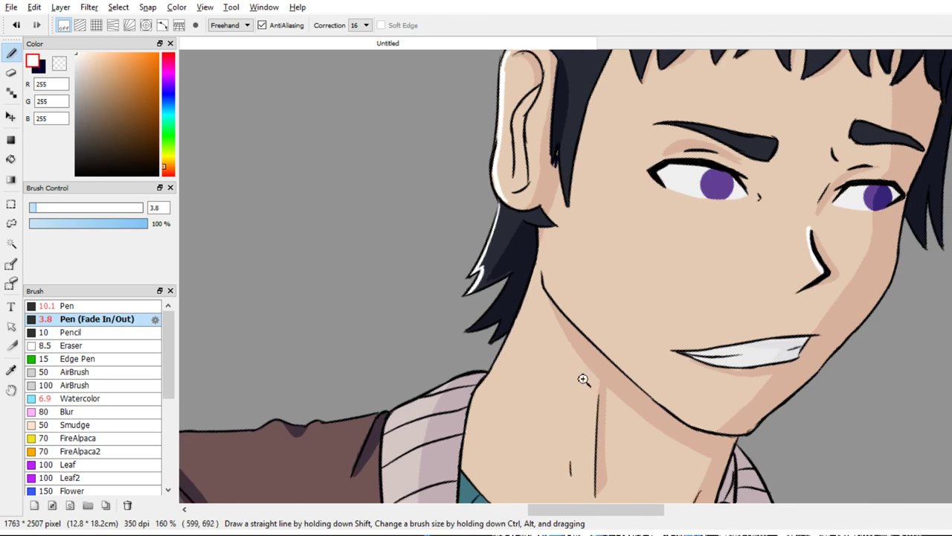
left_click_drag(583, 379, 751, 242)
left_click_drag(540, 417, 640, 298)
scroll(534, 306, "up", 1)
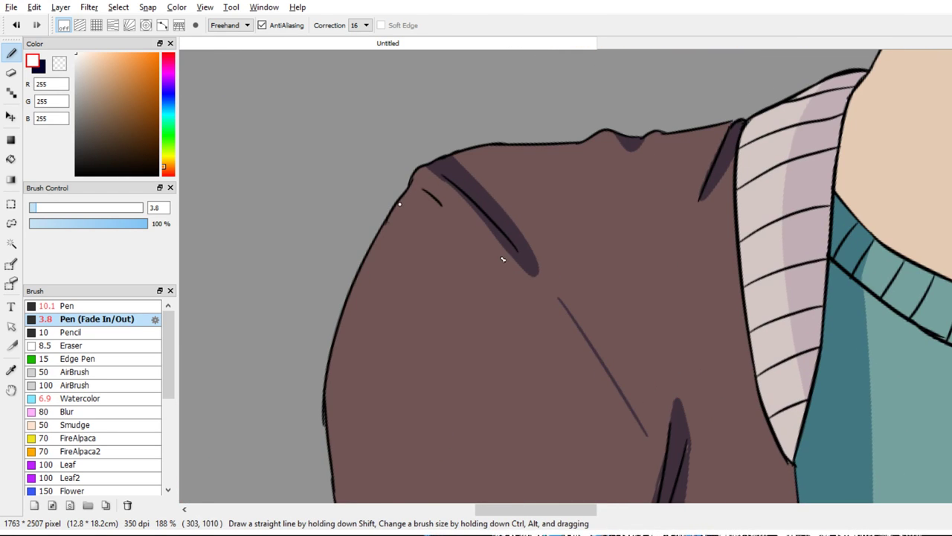
mouse_move(410, 192)
left_mouse_down()
mouse_move(362, 273)
mouse_move(404, 187)
mouse_move(381, 240)
left_mouse_up()
left_click_drag(402, 194, 383, 286)
key("ctrl+z")
left_click_drag(387, 215, 377, 295)
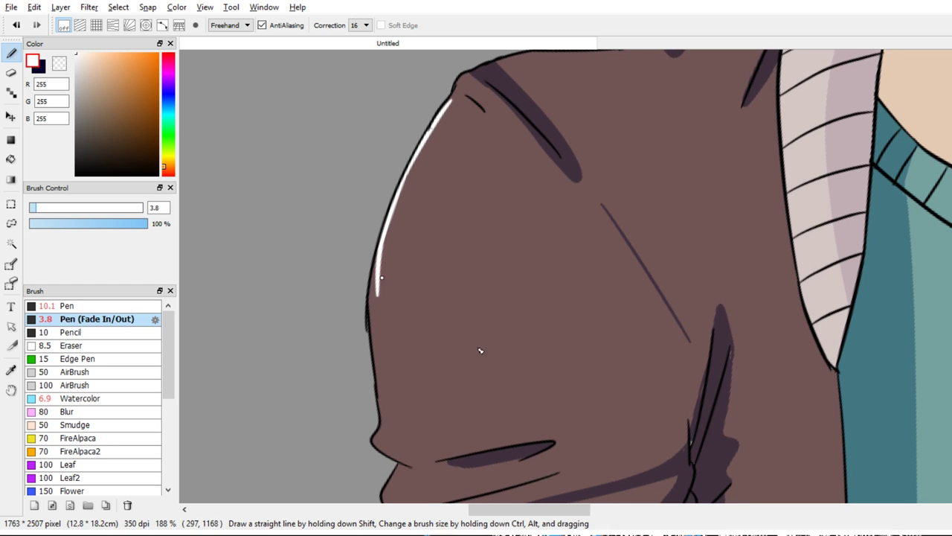
Redo and extend the white highlight down the outer edge of the upper sleeve, keeping it close to the outline
key("ctrl+z")
left_click_drag(385, 229, 373, 318)
key("ctrl+z")
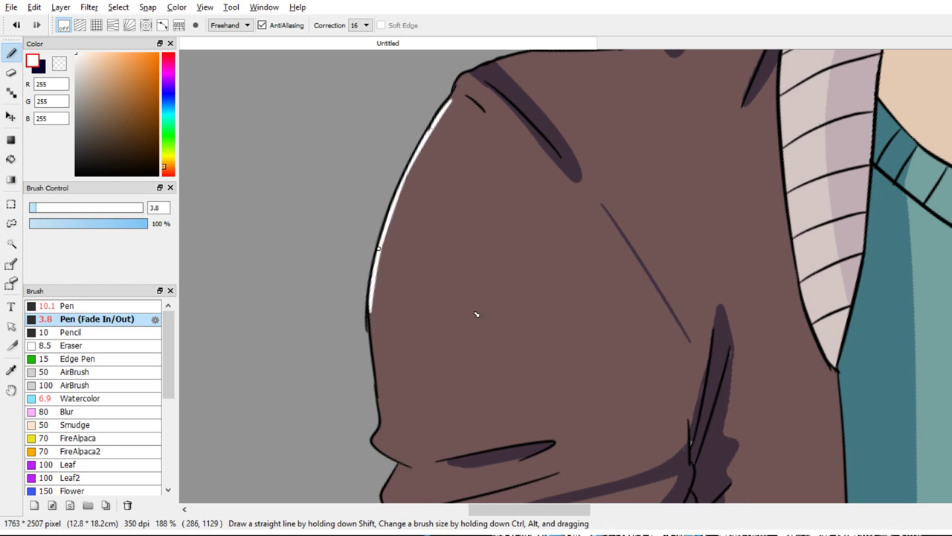
left_click_drag(378, 250, 376, 364)
key("ctrl+z")
mouse_move(370, 295)
left_mouse_down()
mouse_move(377, 372)
mouse_move(384, 261)
left_mouse_up()
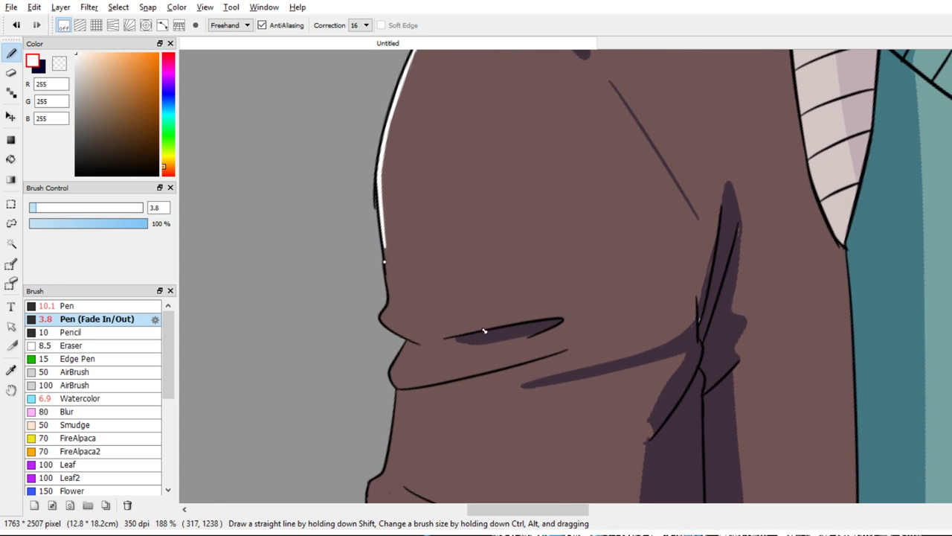
Paint white highlights on the bulging fabric folds along the sleeve's outer edge
mouse_move(381, 320)
left_mouse_down()
mouse_move(395, 334)
mouse_move(380, 271)
mouse_move(394, 299)
left_mouse_up()
key("ctrl+z")
key("ctrl+z")
key("ctrl+z")
mouse_move(398, 262)
left_mouse_down()
mouse_move(386, 300)
mouse_move(395, 302)
left_mouse_up()
mouse_move(380, 378)
left_mouse_down()
mouse_move(399, 276)
mouse_move(386, 349)
left_mouse_up()
left_click_drag(496, 449, 489, 302)
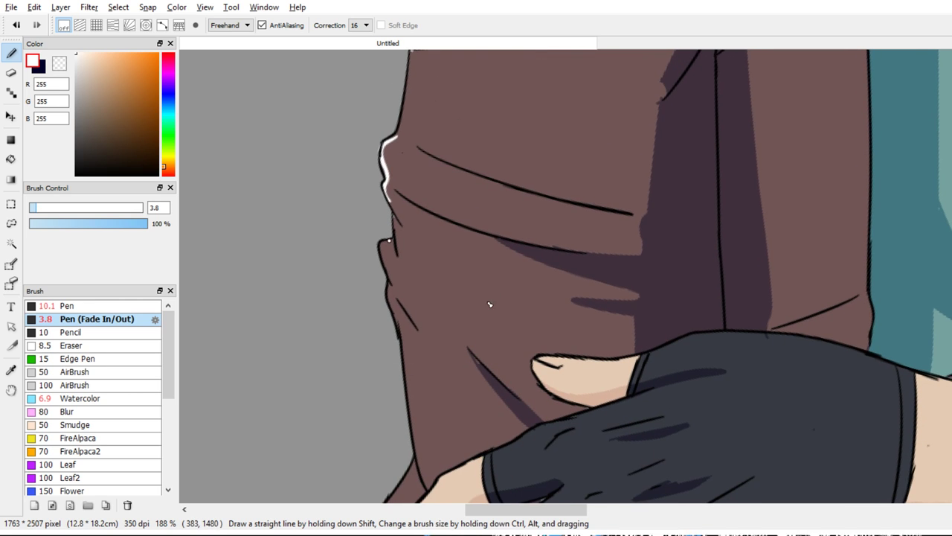
left_click_drag(389, 241, 395, 275)
Paint a white highlight along the straight outer edge of the sleeve, from the lowest fold down to the gloved hand's fingers
mouse_move(394, 310)
left_mouse_down()
mouse_move(384, 188)
mouse_move(401, 315)
left_mouse_up()
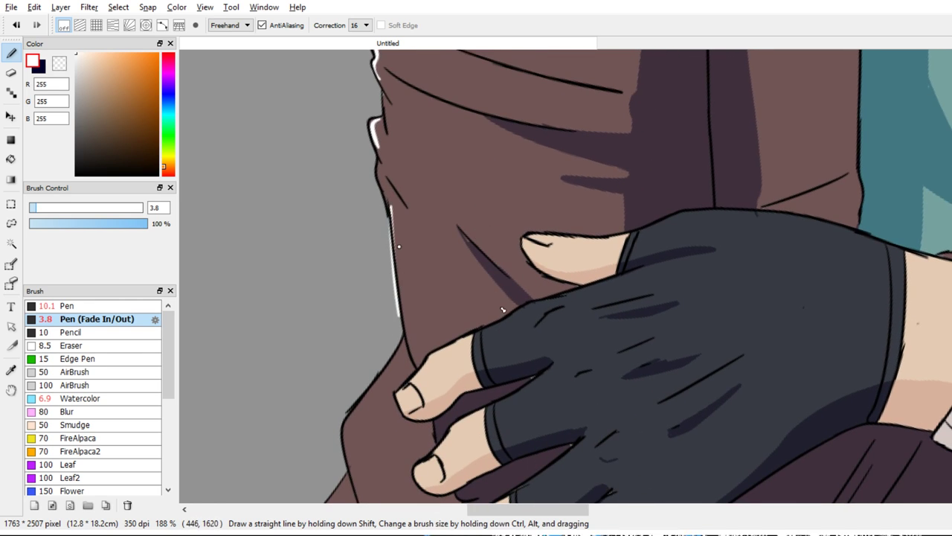
key("ctrl+z")
left_click_drag(390, 210, 411, 352)
mouse_move(411, 353)
left_mouse_down()
mouse_move(434, 186)
mouse_move(454, 158)
mouse_move(410, 205)
left_mouse_up()
key("ctrl+z")
Paint a white highlight along the jacket's outer edge just below the sleeve, beside the gloved hand's fingertips
left_click_drag(445, 150, 409, 204)
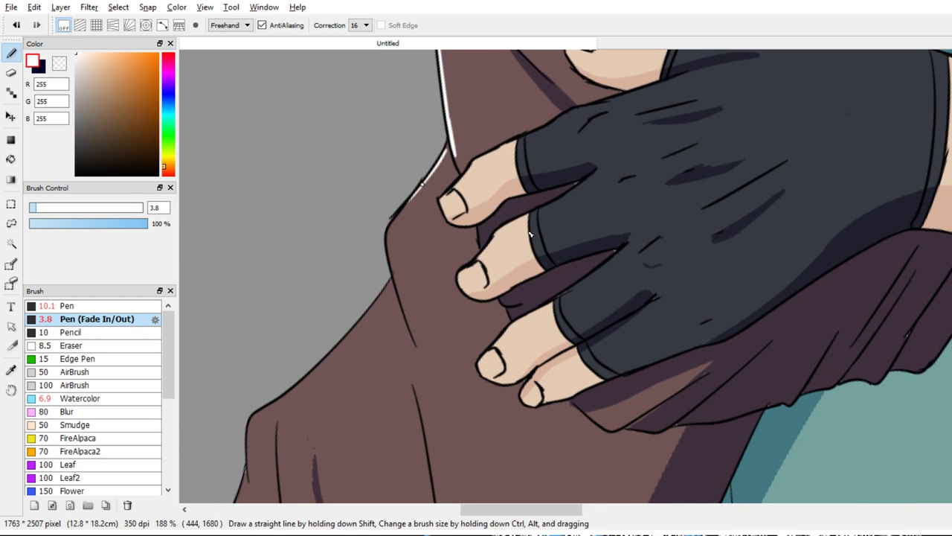
key("ctrl+z")
left_click_drag(444, 154, 421, 189)
mouse_move(497, 284)
left_mouse_down()
mouse_move(534, 219)
mouse_move(508, 234)
mouse_move(540, 236)
mouse_move(510, 297)
left_mouse_up()
scroll(510, 297, "up", 5)
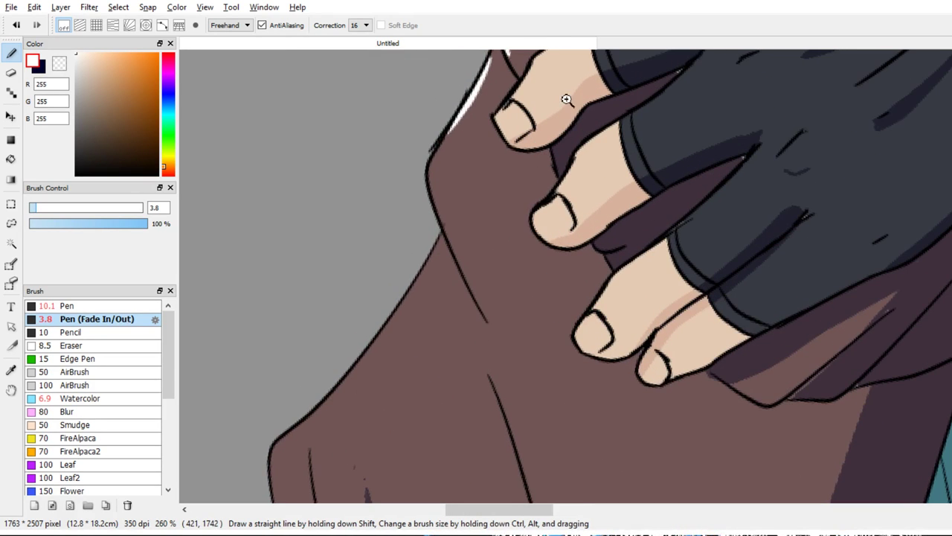
mouse_move(459, 119)
left_mouse_down()
mouse_move(432, 171)
mouse_move(443, 236)
left_mouse_up()
left_click_drag(416, 282, 485, 126)
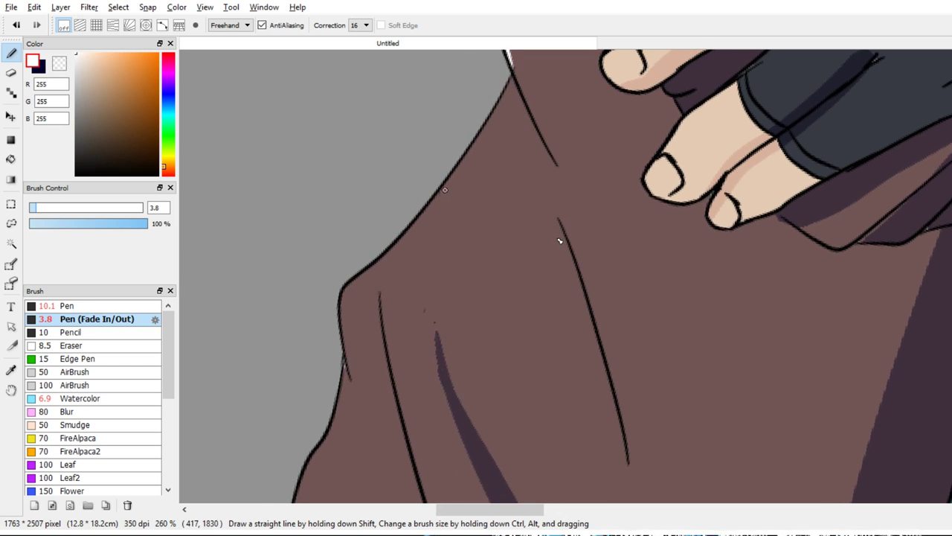
Paint a thick tapered white highlight over the jacket's protruding fold below the gloved hand
mouse_move(427, 208)
left_mouse_down()
mouse_move(404, 228)
mouse_move(389, 263)
mouse_move(346, 292)
left_mouse_up()
left_click_drag(379, 266, 336, 331)
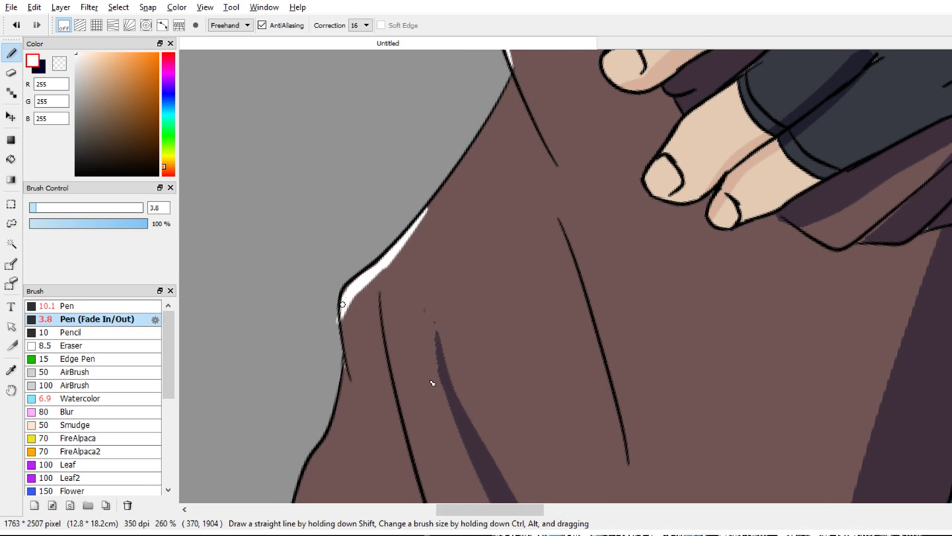
key("ctrl+z")
mouse_move(350, 292)
left_mouse_down()
mouse_move(343, 308)
mouse_move(424, 223)
left_mouse_up()
key("ctrl+z")
left_click_drag(367, 282, 438, 196)
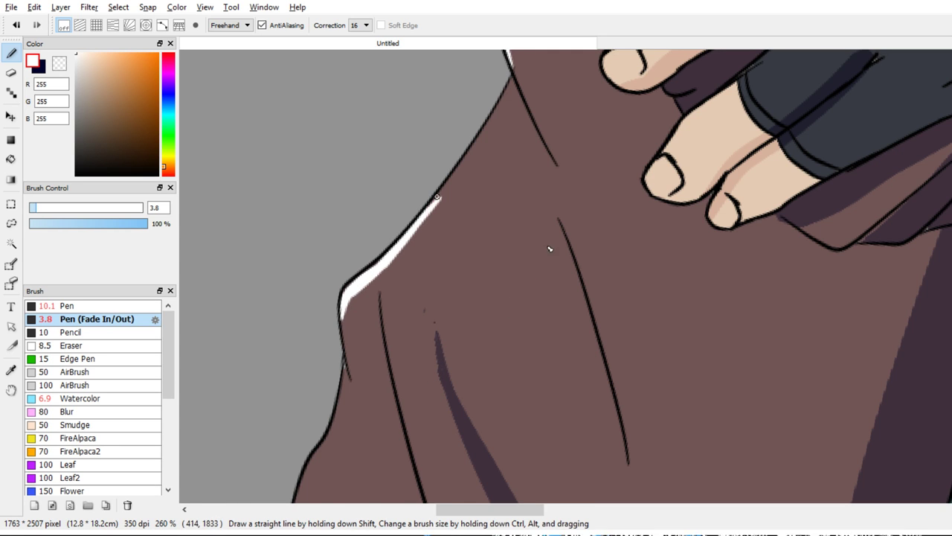
Paint a white highlight along the jacket's lower outer edge down to the ribbed hem
left_click_drag(377, 324, 435, 212)
mouse_move(385, 300)
left_mouse_down()
mouse_move(469, 125)
mouse_move(439, 227)
mouse_move(431, 320)
left_mouse_up()
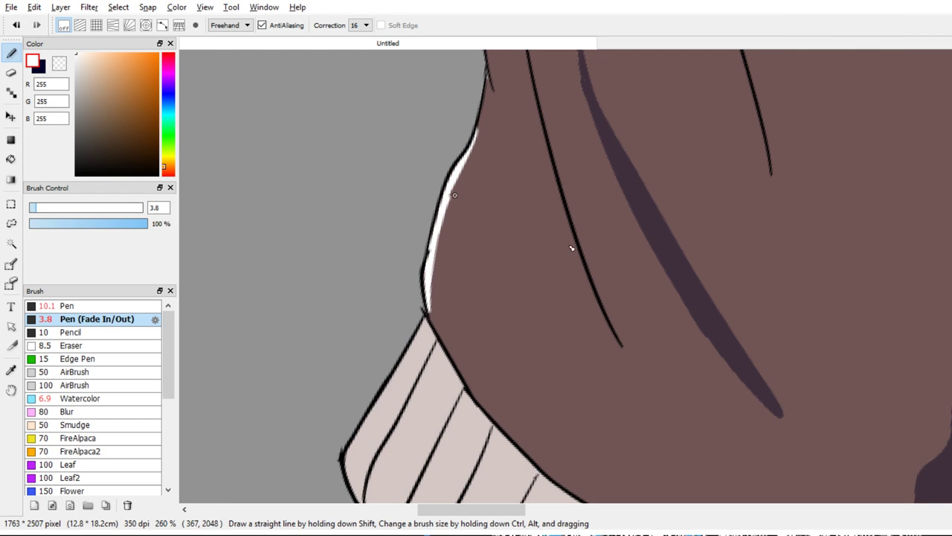
key("ctrl+z")
left_click_drag(440, 212, 435, 314)
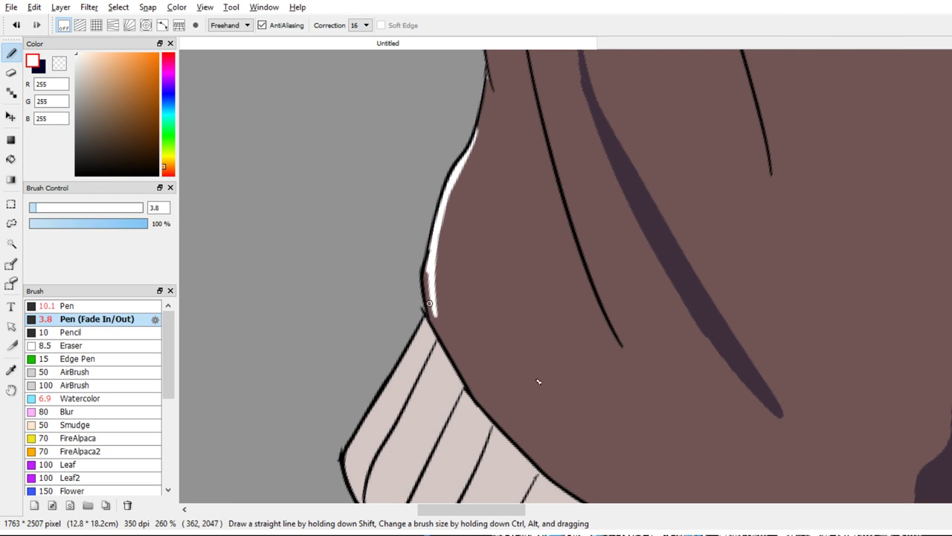
left_click_drag(427, 272, 433, 321)
Paint a white highlight along the outer edge of the jacket's ribbed hem
left_click_drag(385, 408, 401, 348)
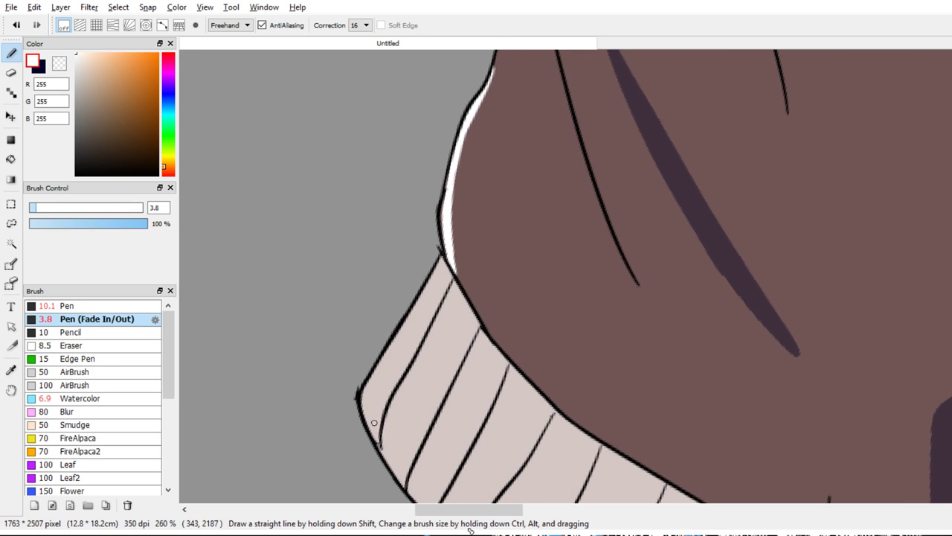
left_click_drag(365, 400, 429, 287)
left_click_drag(561, 331, 604, 264)
scroll(603, 264, "up", 5)
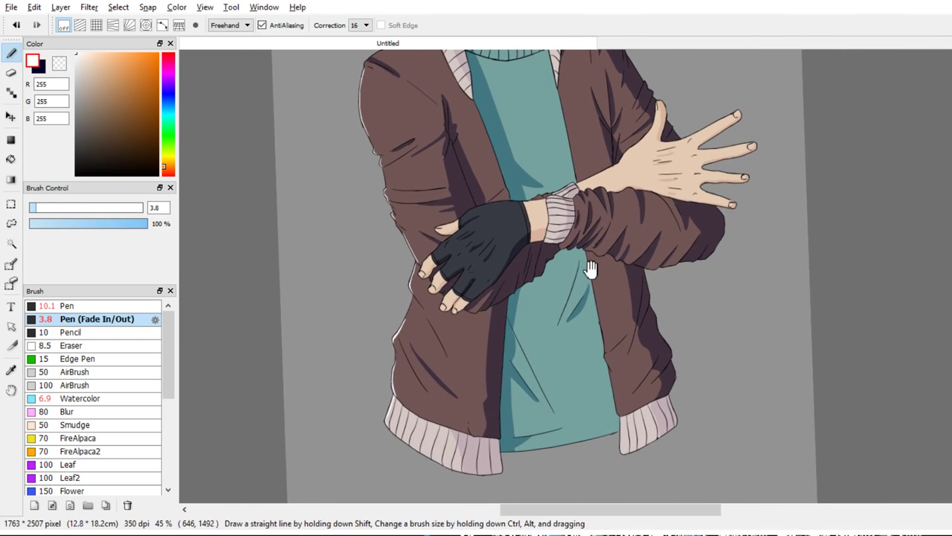
Paint white highlights along the index finger's upper edge and the adjoining glove edge
scroll(493, 440, "up", 5)
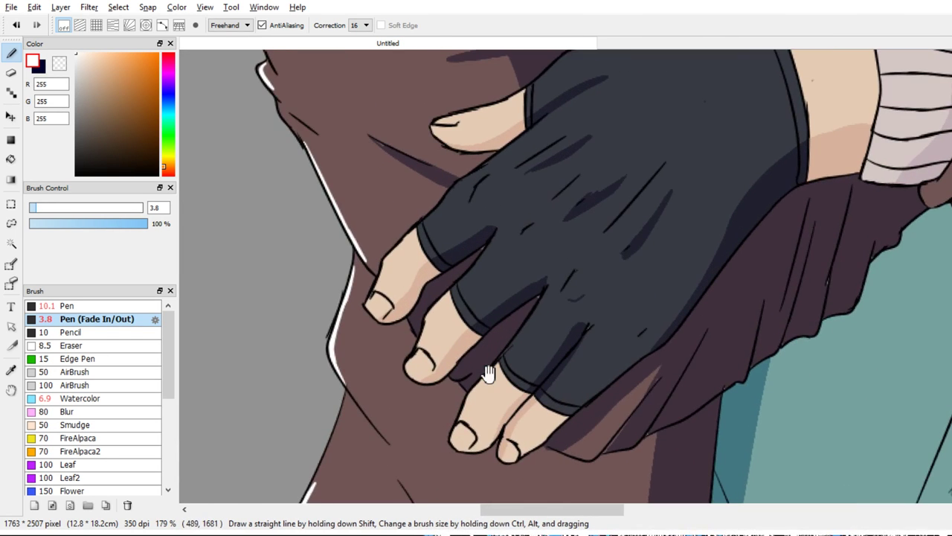
mouse_move(368, 300)
left_mouse_down()
mouse_move(394, 250)
mouse_move(437, 209)
left_mouse_up()
key("ctrl+z")
key("ctrl+z")
left_click_drag(397, 251, 449, 196)
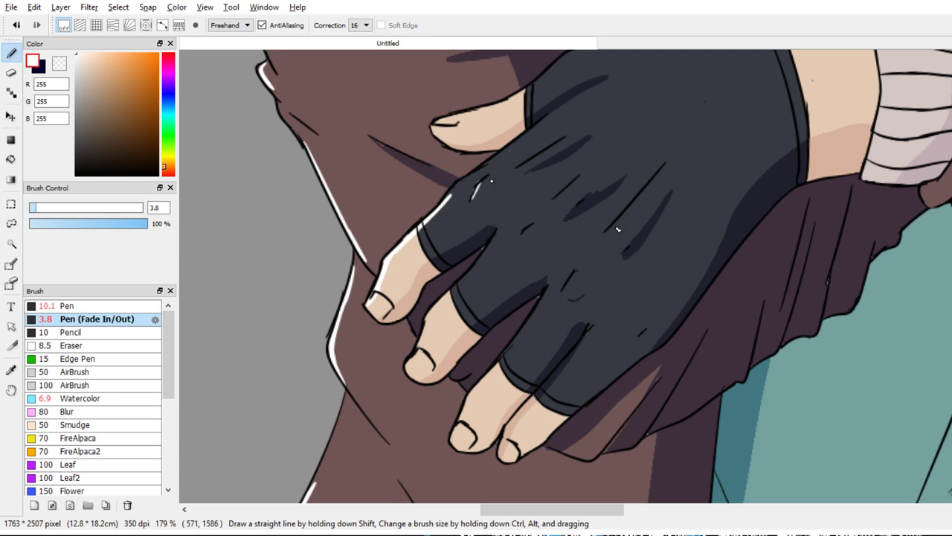
Add small white glints on the glove's knuckles and highlight the upper edges of the other fingers and thumb
key("ctrl+z")
key("ctrl+z")
left_click_drag(623, 328, 632, 313)
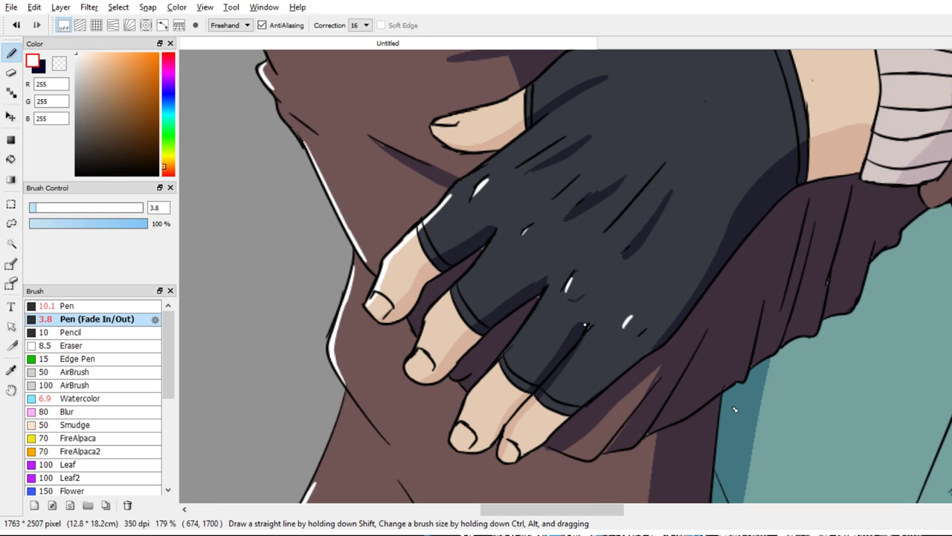
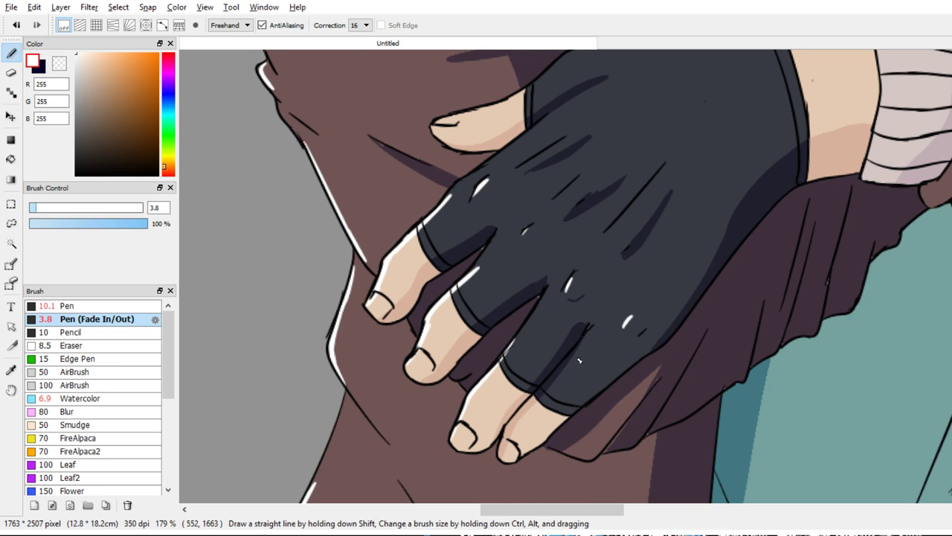
left_click_drag(459, 158, 430, 250)
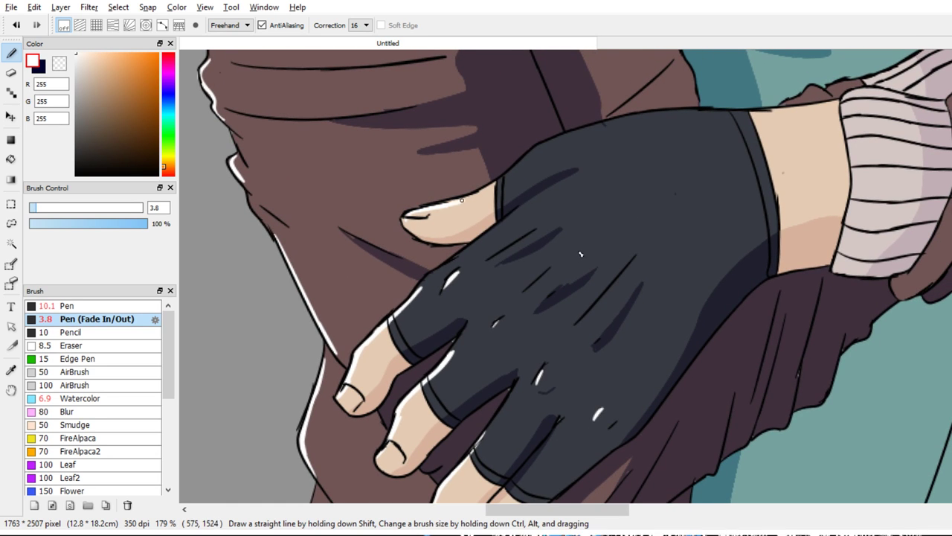
mouse_move(461, 200)
left_mouse_down()
mouse_move(474, 192)
mouse_move(447, 181)
left_mouse_up()
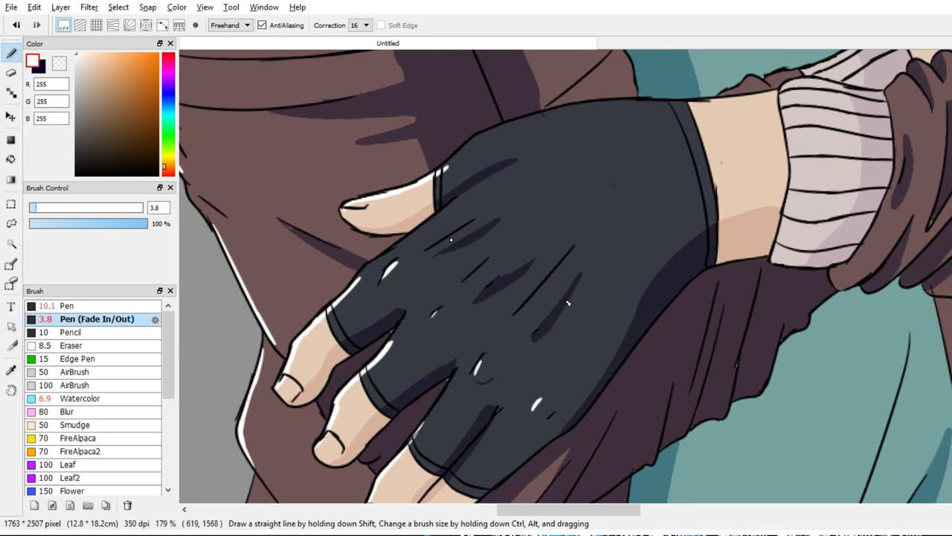
Reduce the brush size to 2.8 and paint thin white highlights along the crease lines on the back of the glove
left_click_drag(444, 241, 480, 222)
key("ctrl+z")
key("bracketleft")
left_click_drag(430, 250, 481, 220)
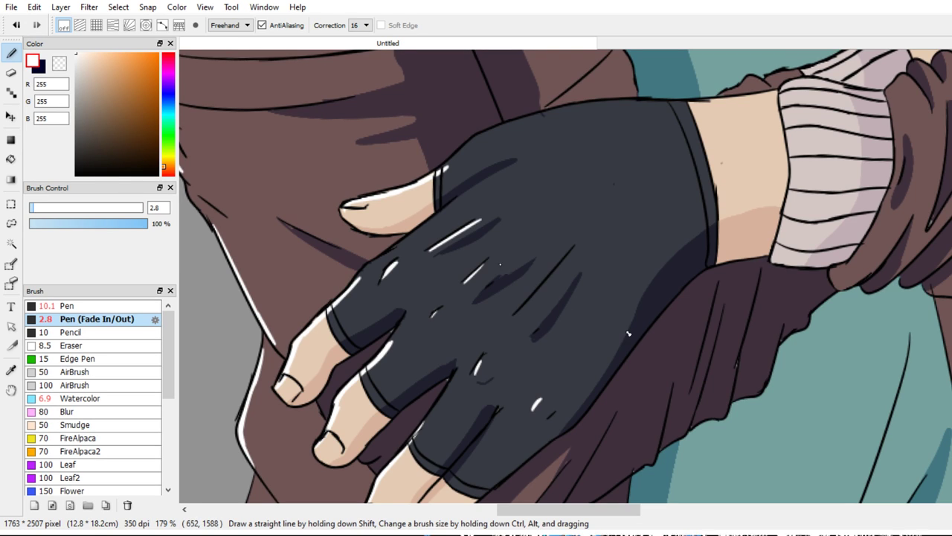
key("ctrl+z")
left_click_drag(523, 308, 542, 286)
Trim the white highlight on the glove's long crease with the Eraser
scroll(736, 432, "down", 4)
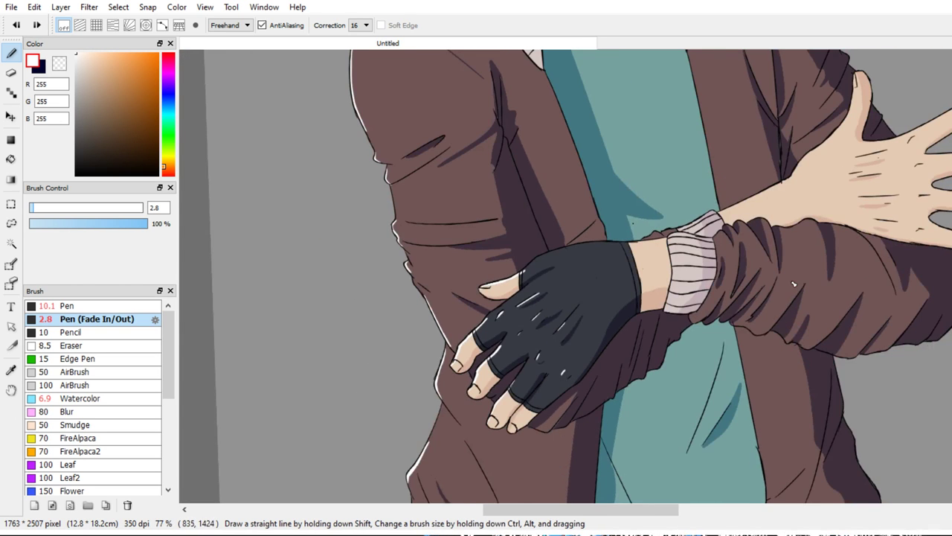
mouse_move(797, 347)
left_mouse_down()
mouse_move(567, 352)
mouse_move(531, 410)
mouse_move(657, 302)
left_mouse_up()
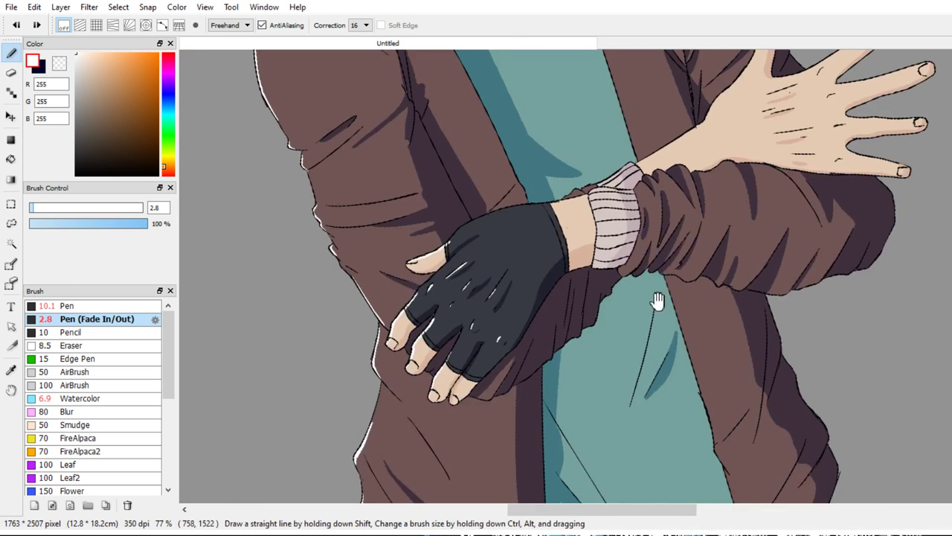
scroll(521, 275, "up", 3)
key("e")
left_click_drag(624, 366, 540, 394)
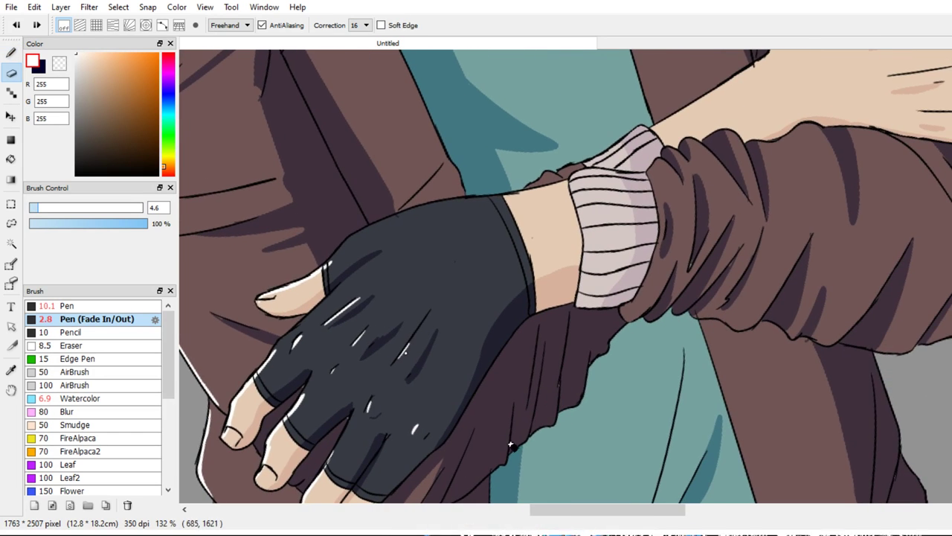
Set the pen size to 3.5 and paint white highlights along the gloved arm's upper wrist edge and the top of its ribbed cuff
key("b")
left_click_drag(666, 294, 660, 311)
scroll(632, 290, "up", 2)
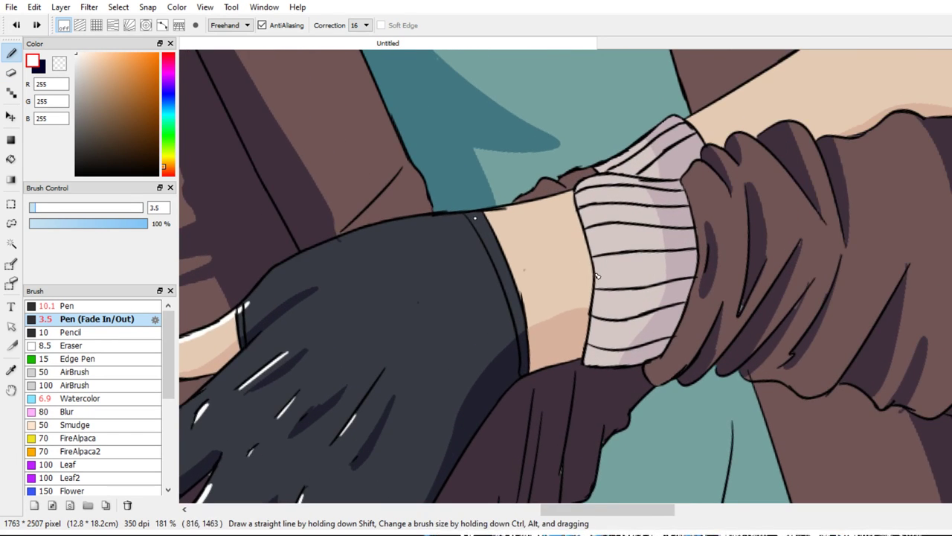
scroll(587, 279, "up", 1)
left_click_drag(434, 216, 562, 201)
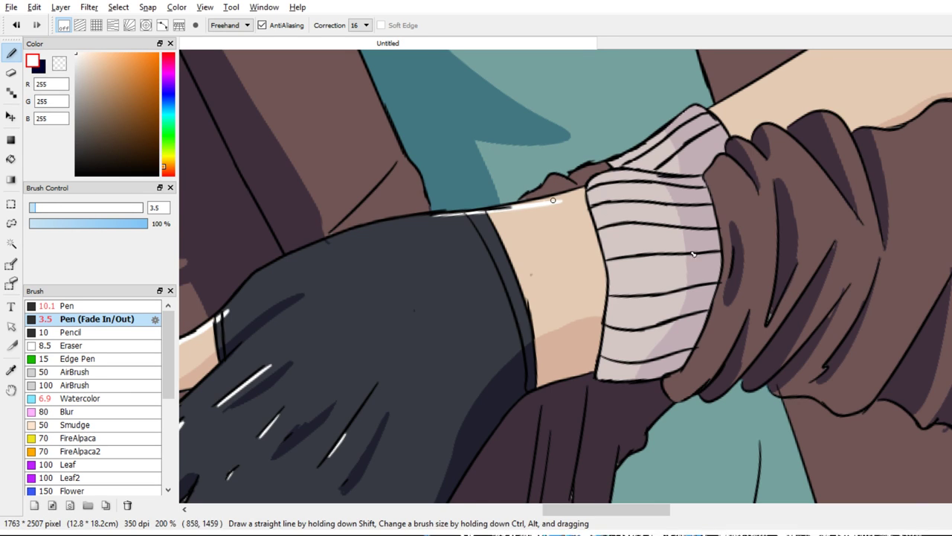
mouse_move(553, 200)
left_mouse_down()
mouse_move(578, 192)
mouse_move(536, 204)
mouse_move(586, 196)
mouse_move(610, 183)
mouse_move(597, 180)
mouse_move(609, 181)
mouse_move(588, 188)
mouse_move(619, 177)
left_mouse_up()
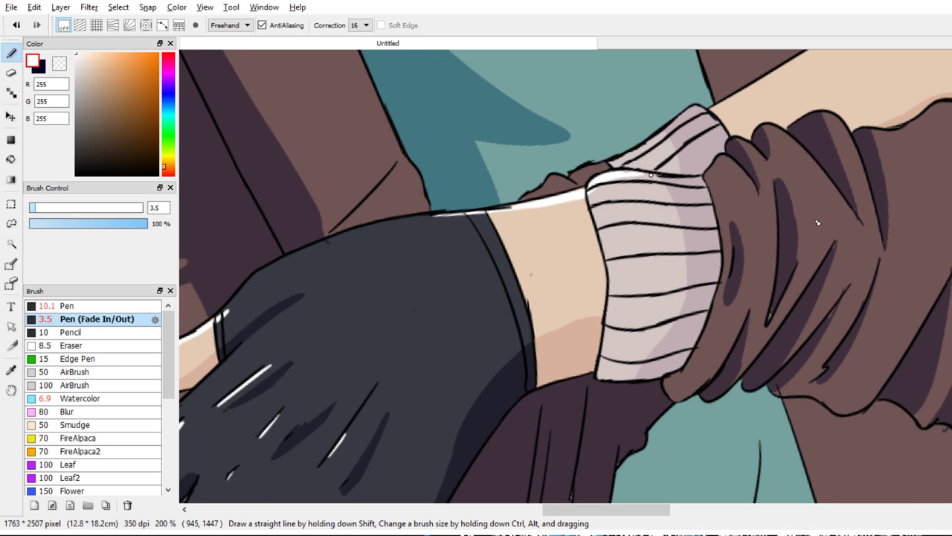
Paint white highlights on the sleeve edge bordering the ribbed cuff and on the crests of the adjoining sleeve folds
scroll(818, 223, "up", 3)
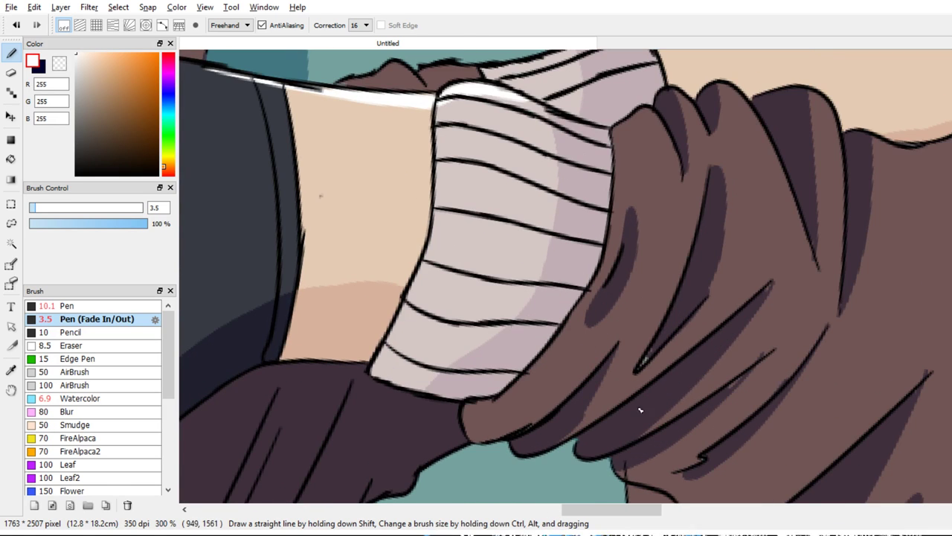
mouse_move(466, 408)
left_mouse_down()
mouse_move(515, 388)
mouse_move(546, 351)
left_mouse_up()
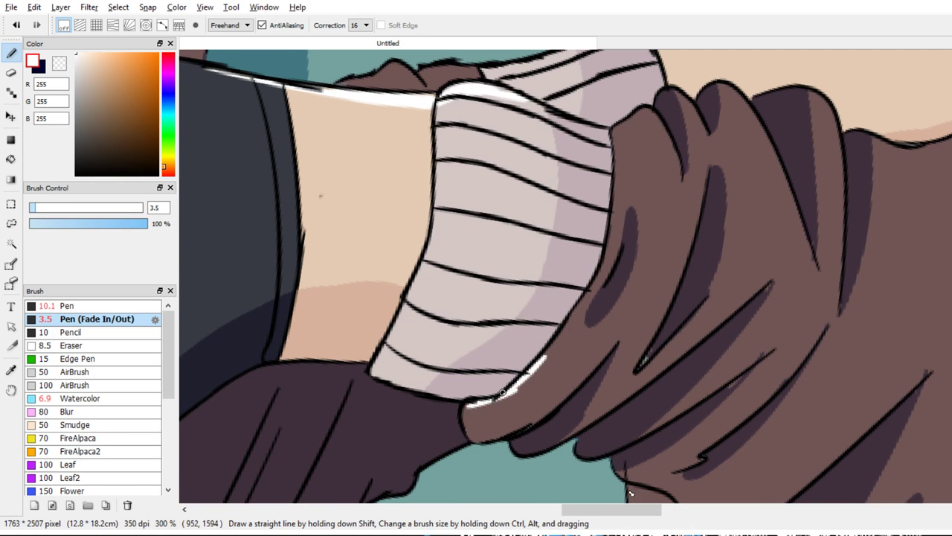
mouse_move(504, 392)
left_mouse_down()
mouse_move(571, 325)
mouse_move(587, 282)
mouse_move(501, 334)
left_mouse_up()
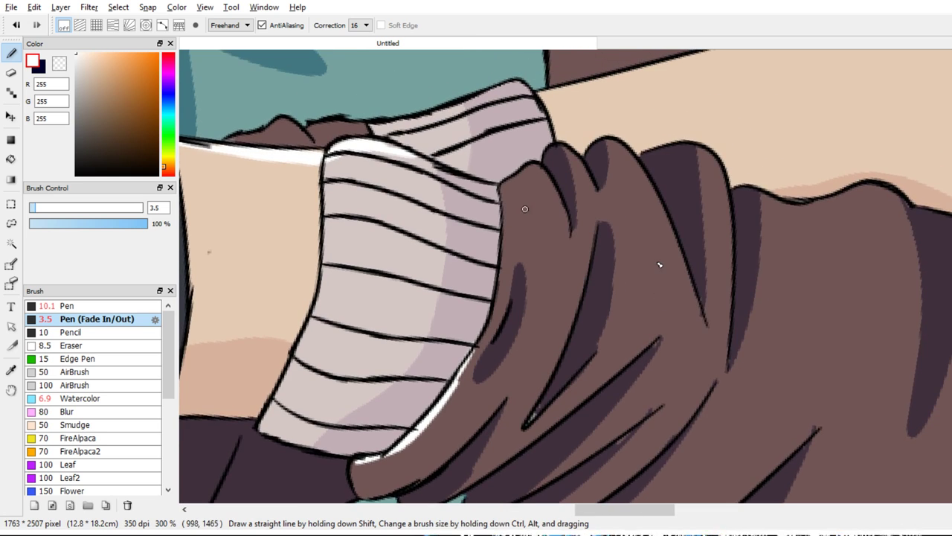
left_click_drag(500, 188, 536, 174)
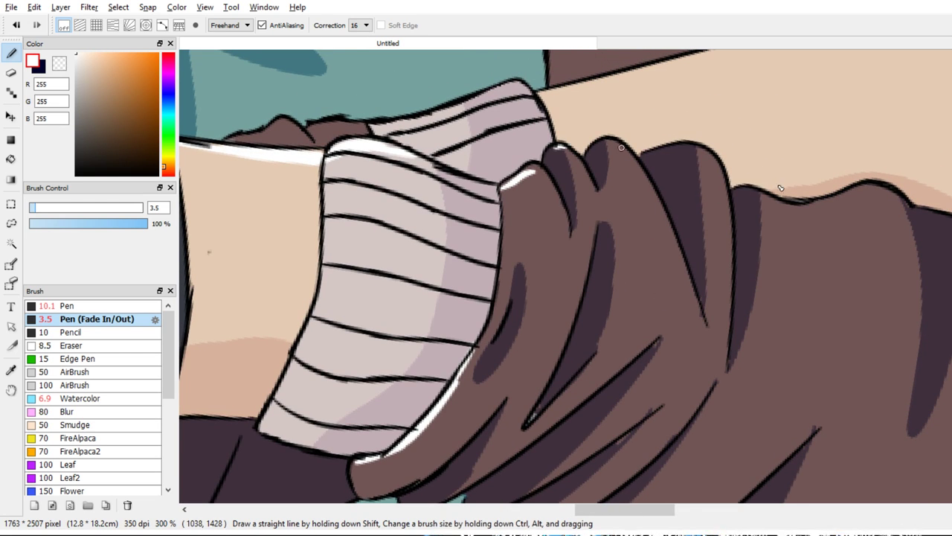
left_click_drag(601, 143, 624, 151)
mouse_move(651, 158)
left_mouse_down()
mouse_move(579, 164)
mouse_move(646, 169)
left_mouse_up()
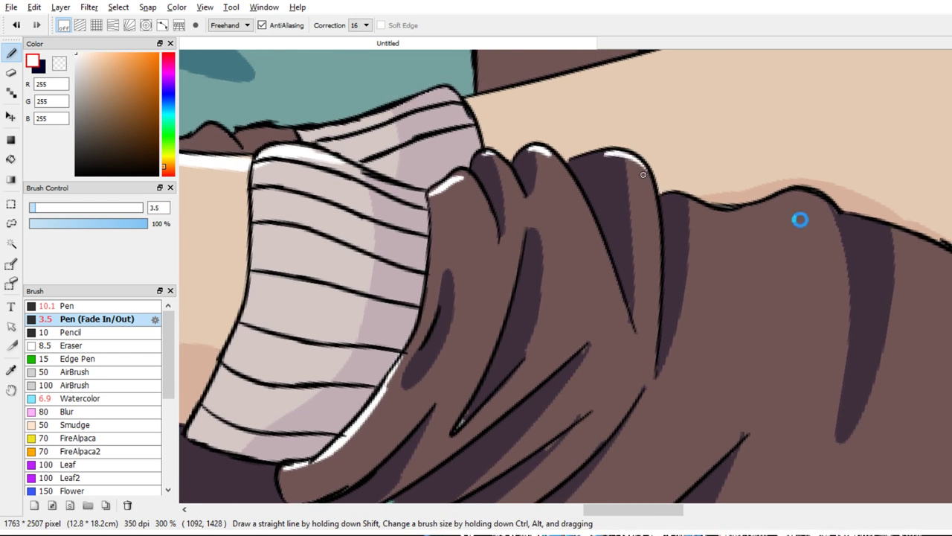
Highlight the crumpled sleeve edge behind the cuff and the bare forearm's upper edge up to the open hand's wrist in white
left_click_drag(893, 146, 831, 186)
mouse_move(786, 218)
left_mouse_down()
mouse_move(740, 217)
mouse_move(737, 263)
mouse_move(840, 347)
mouse_move(561, 310)
mouse_move(694, 286)
mouse_move(676, 288)
left_mouse_up()
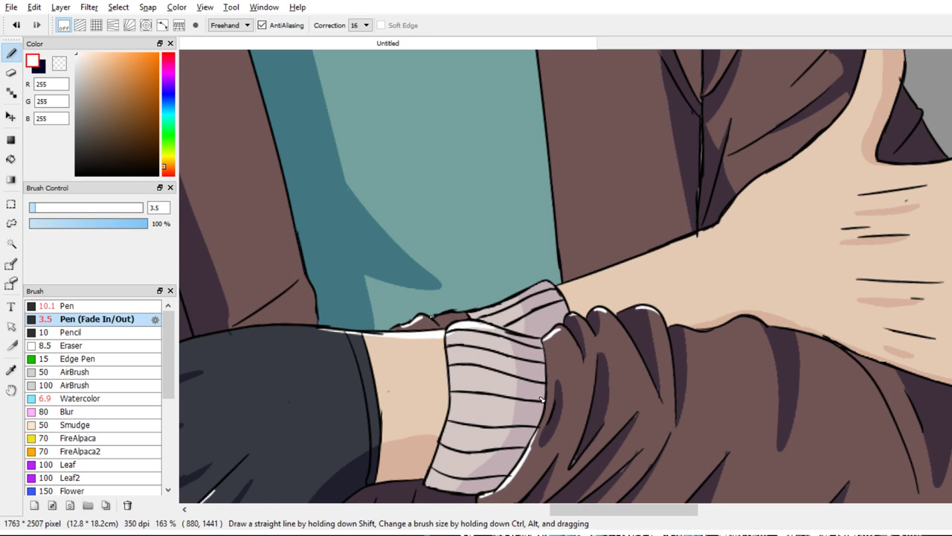
left_click_drag(767, 344, 669, 372)
mouse_move(601, 389)
left_mouse_down()
mouse_move(712, 353)
mouse_move(549, 421)
left_mouse_up()
left_click_drag(487, 309, 561, 252)
key("ctrl+z")
key("ctrl+z")
key("ctrl+z")
left_click_drag(511, 299, 532, 274)
left_click_drag(518, 291, 556, 253)
mouse_move(532, 279)
left_mouse_down()
mouse_move(596, 225)
mouse_move(566, 219)
left_mouse_up()
key("ctrl+z")
key("ctrl+z")
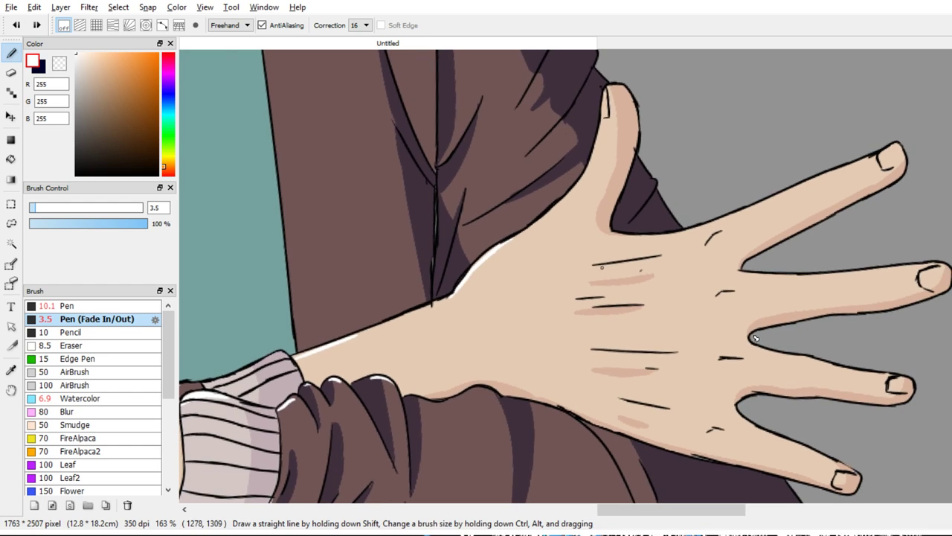
Add thin white highlights beside the crease lines and knuckle marks on the back of the open hand
left_click_drag(598, 266, 634, 257)
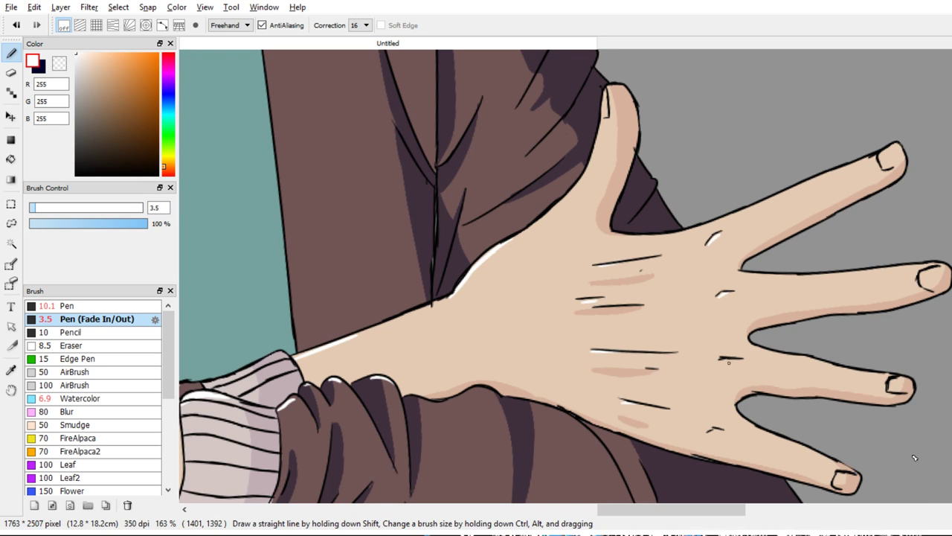
left_click_drag(721, 361, 732, 360)
left_click_drag(741, 325, 661, 378)
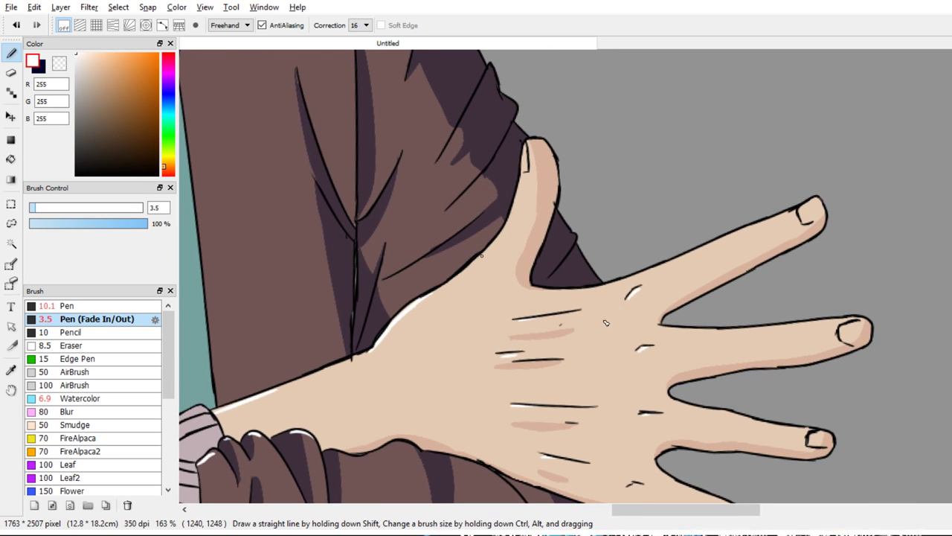
Paint white highlights along the open hand's thumb edge and thumbnail and the upper edges of its index and middle fingers
mouse_move(482, 255)
left_mouse_down()
mouse_move(520, 195)
mouse_move(489, 159)
left_mouse_up()
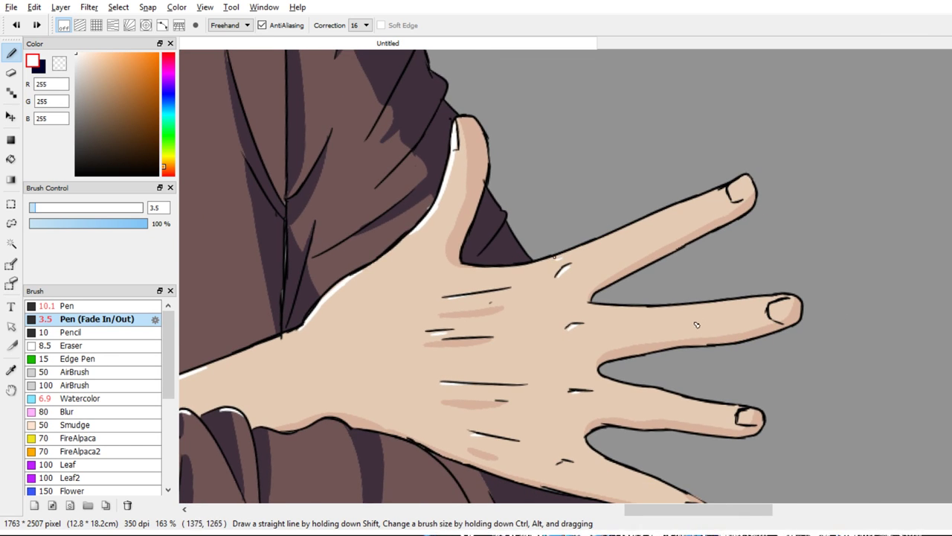
left_click_drag(552, 261, 627, 229)
mouse_move(680, 207)
left_mouse_down()
mouse_move(725, 190)
mouse_move(695, 167)
left_mouse_up()
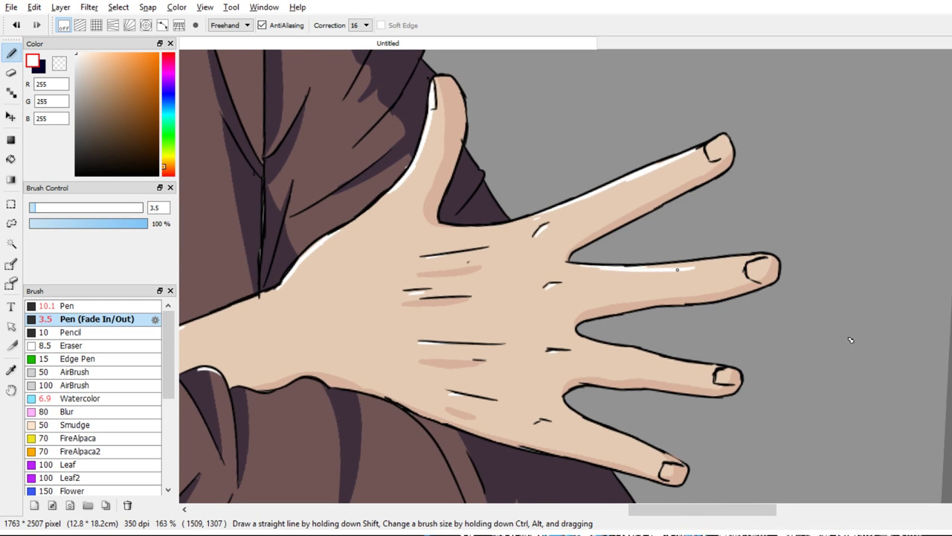
left_click_drag(607, 266, 750, 255)
key("ctrl+z")
left_click_drag(734, 292, 742, 234)
Rotate the canvas and paint a white highlight along the upper edge of the open hand's ring finger
key("Left")
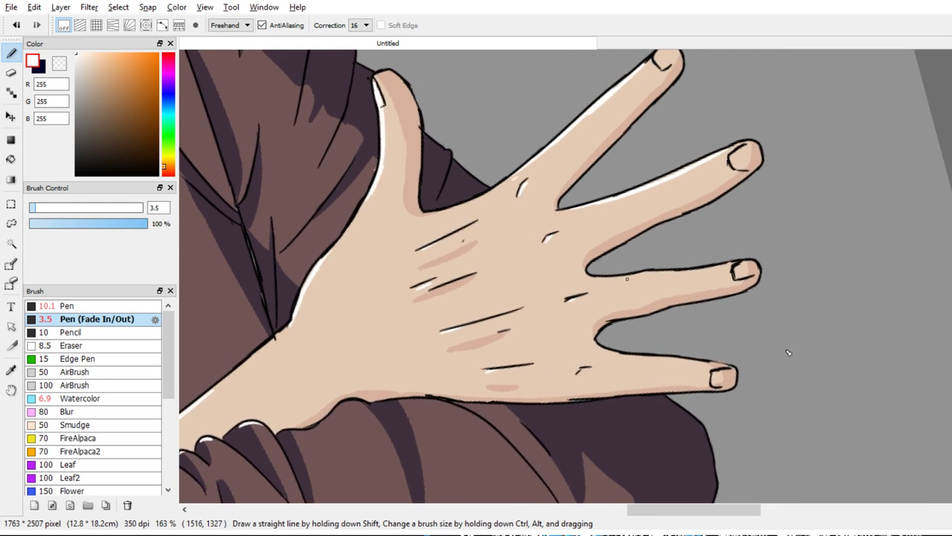
key("ctrl+z")
left_click_drag(599, 276, 670, 273)
left_click_drag(661, 275, 700, 273)
left_click_drag(680, 273, 722, 268)
key("ctrl+z")
key("ctrl+z")
left_click_drag(658, 273, 722, 267)
key("ctrl+z")
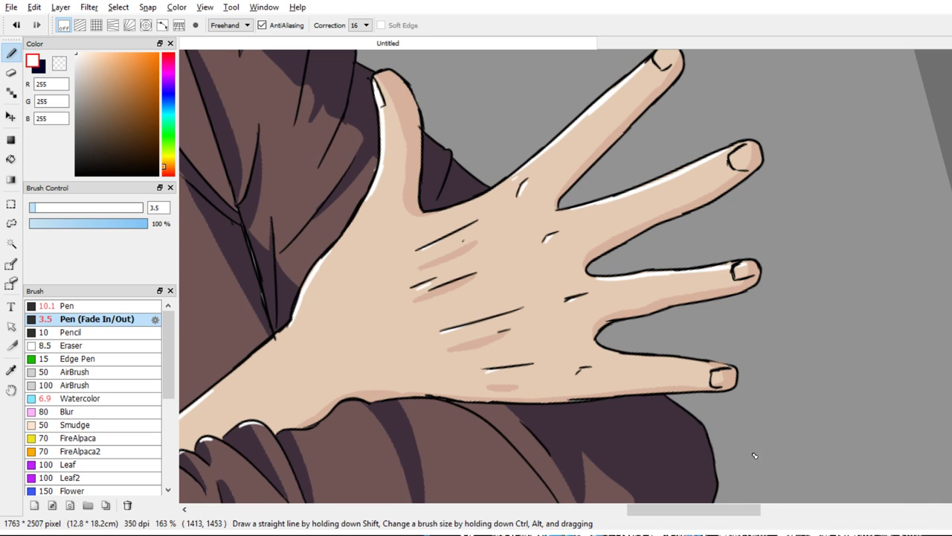
Paint a thin white highlight down the jacket's front opening edge, below the collar on the open hand's side
scroll(754, 455, "down", 2)
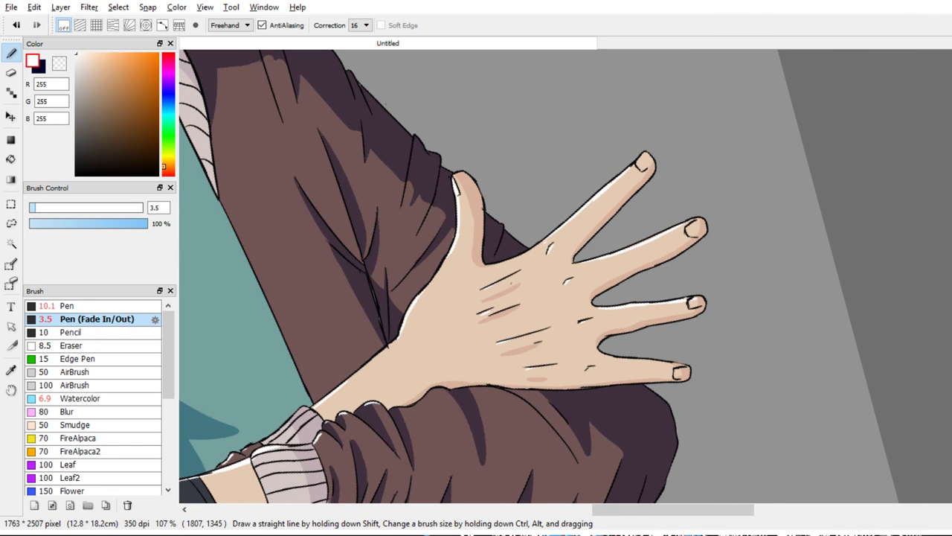
key("e")
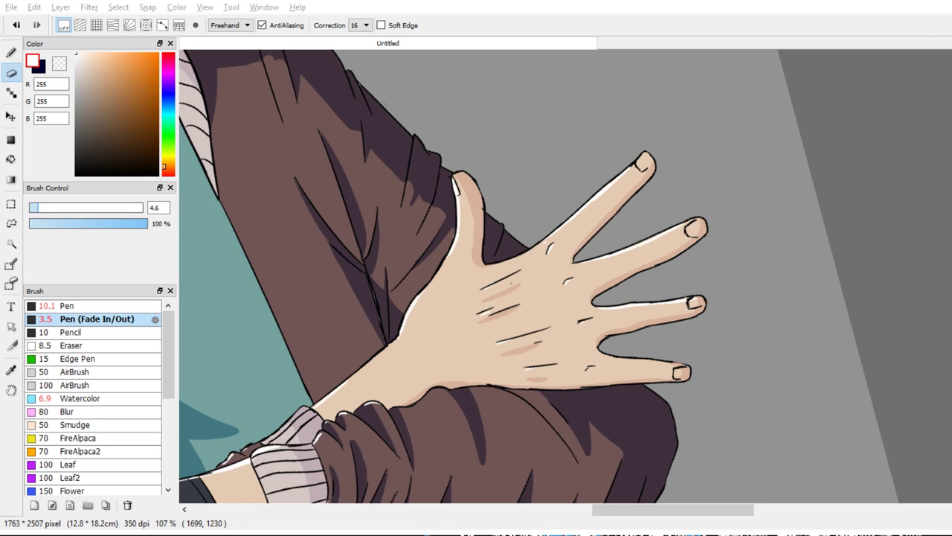
key("b")
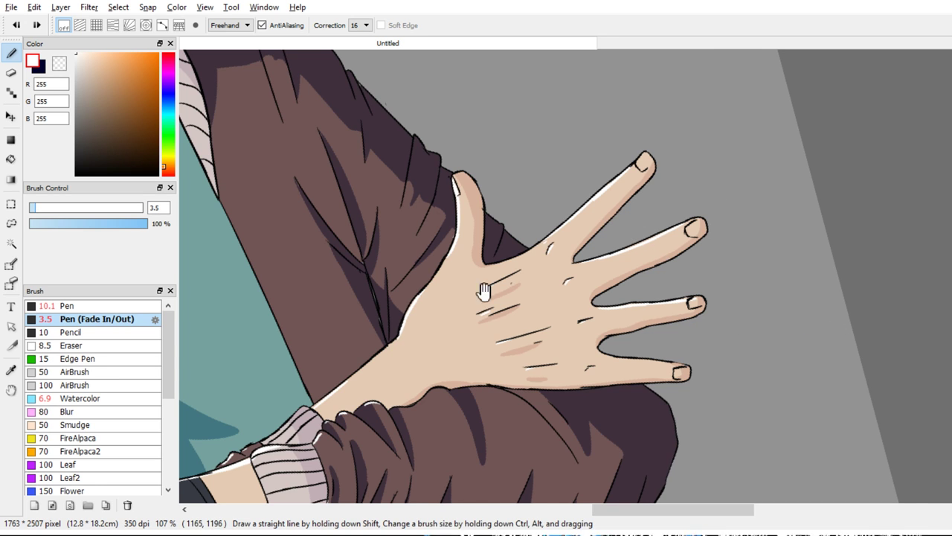
left_click_drag(485, 292, 655, 323)
scroll(418, 172, "up", 3)
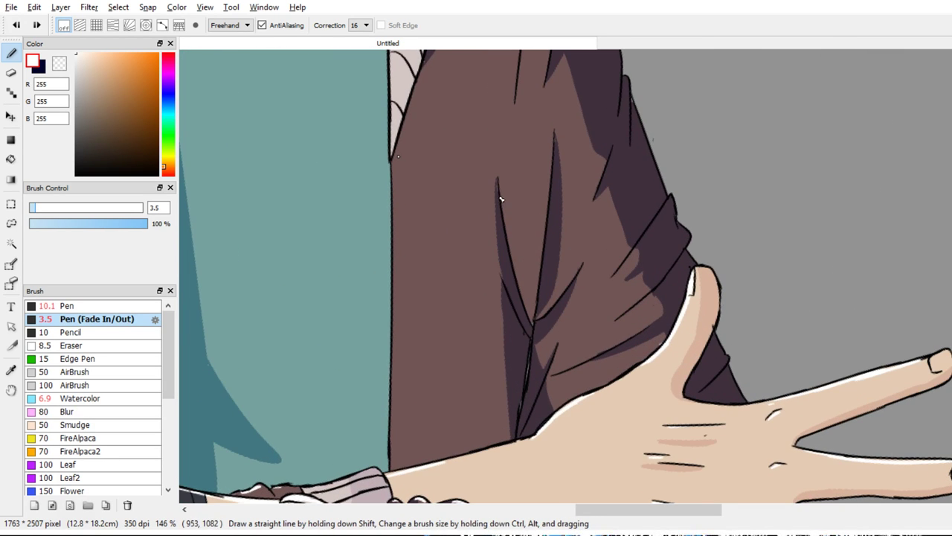
scroll(498, 246, "down", 4)
scroll(508, 149, "up", 1)
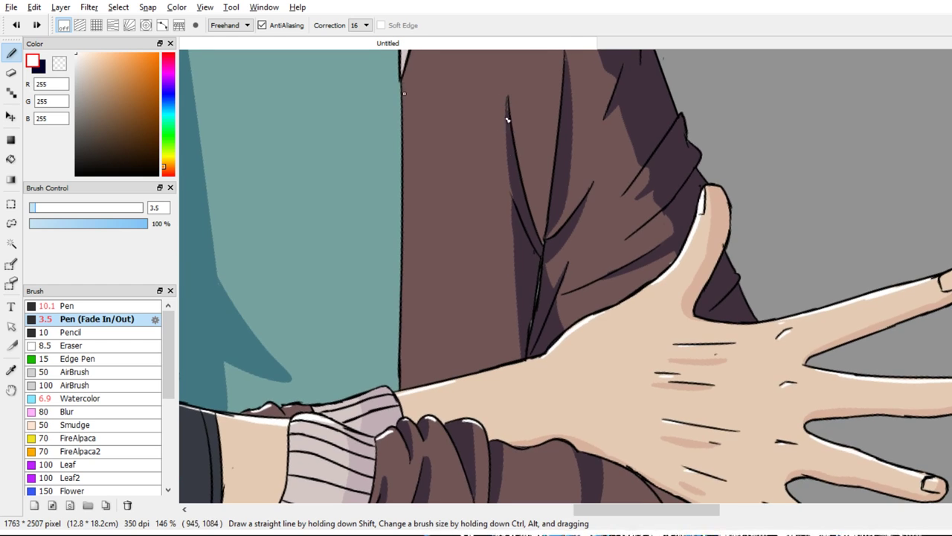
left_click_drag(404, 79, 405, 154)
key("ctrl+z")
mouse_move(403, 77)
left_mouse_down()
mouse_move(406, 182)
mouse_move(408, 150)
left_mouse_up()
key("ctrl+z")
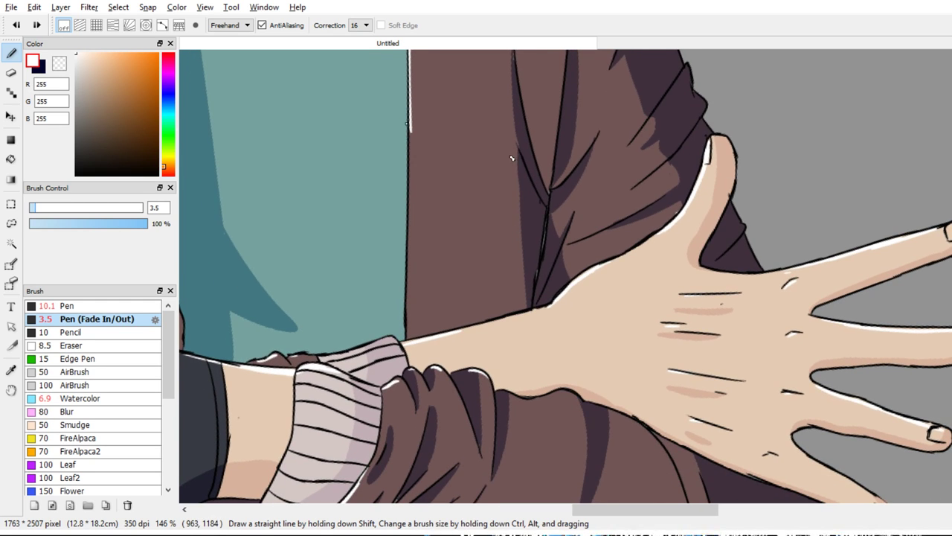
key("ctrl+y")
Extend the white highlight up the inner edge of the ribbed lapel on the open hand's side
scroll(516, 212, "up", 10)
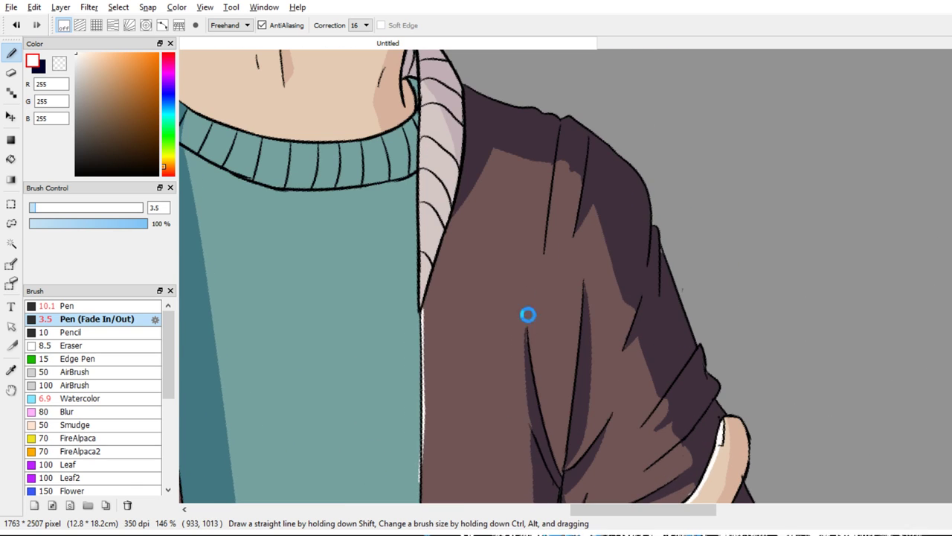
left_click_drag(528, 335, 525, 192)
mouse_move(424, 237)
left_mouse_down()
mouse_move(595, 263)
mouse_move(631, 282)
left_mouse_up()
left_click_drag(415, 282, 444, 386)
key("ctrl+z")
Paint white highlights along the opposite ribbed lapel's outer edge and upper rim, plus a small glint on the shirt's neckline
mouse_move(323, 390)
left_mouse_down()
mouse_move(285, 313)
mouse_move(306, 366)
mouse_move(280, 292)
mouse_move(288, 273)
left_mouse_up()
key("ctrl+z")
key("ctrl+z")
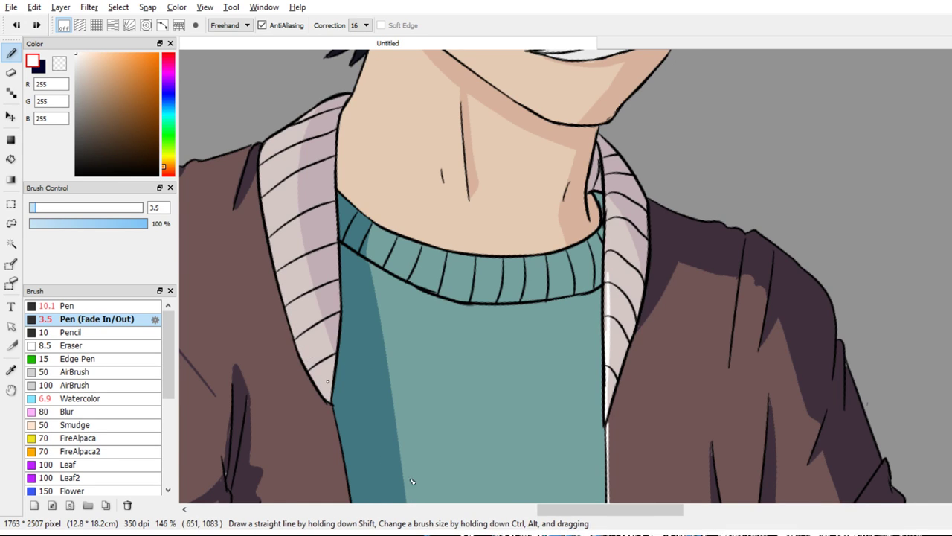
key("ctrl+y")
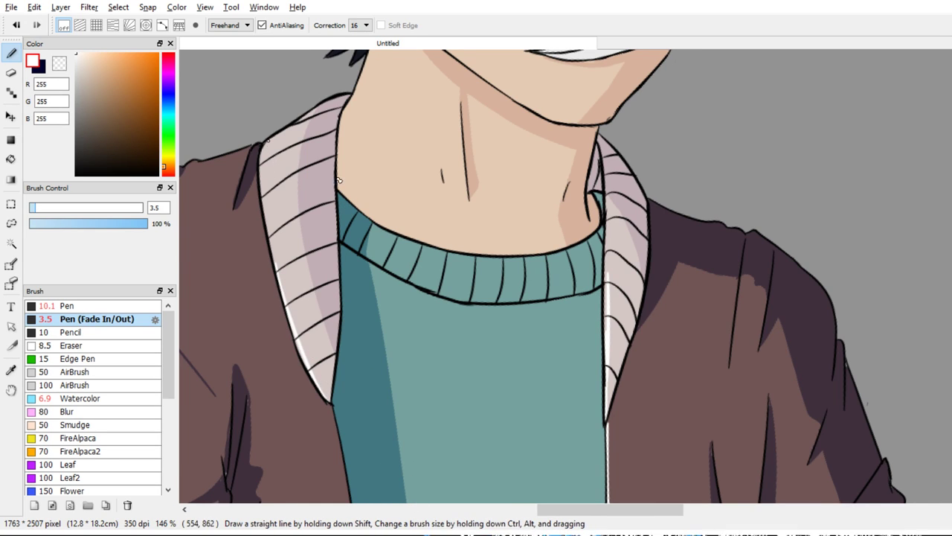
key("ctrl+y")
key("ctrl+z")
key("ctrl+y")
key("ctrl+z")
left_click_drag(346, 177, 388, 149)
key("ctrl+z")
mouse_move(401, 183)
left_mouse_down()
mouse_move(362, 132)
mouse_move(357, 227)
left_mouse_up()
Try a white highlight stroke along the shadow boundary on the teal shirt
scroll(420, 248, "down", 5)
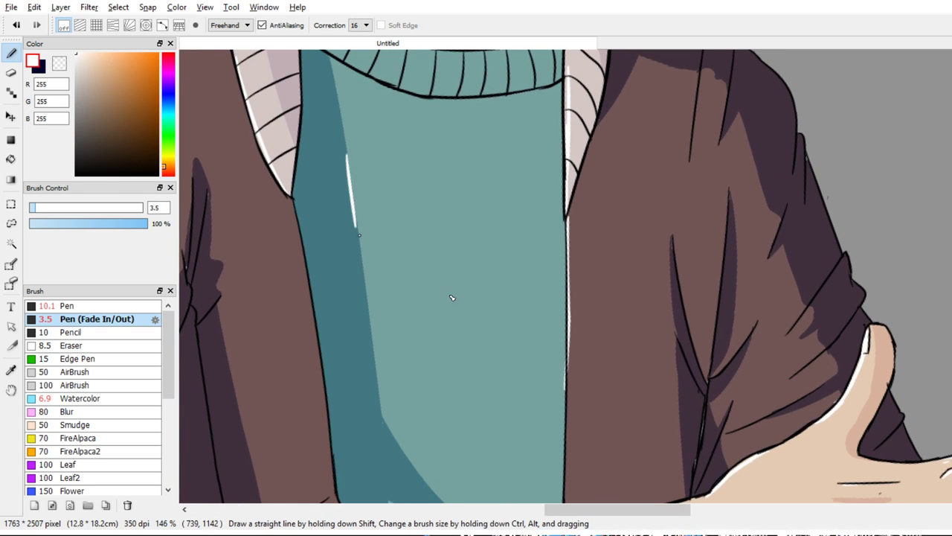
scroll(454, 186, "down", 6)
mouse_move(457, 246)
left_mouse_down()
mouse_move(460, 206)
mouse_move(439, 234)
mouse_move(448, 319)
left_mouse_up()
key("ctrl+z")
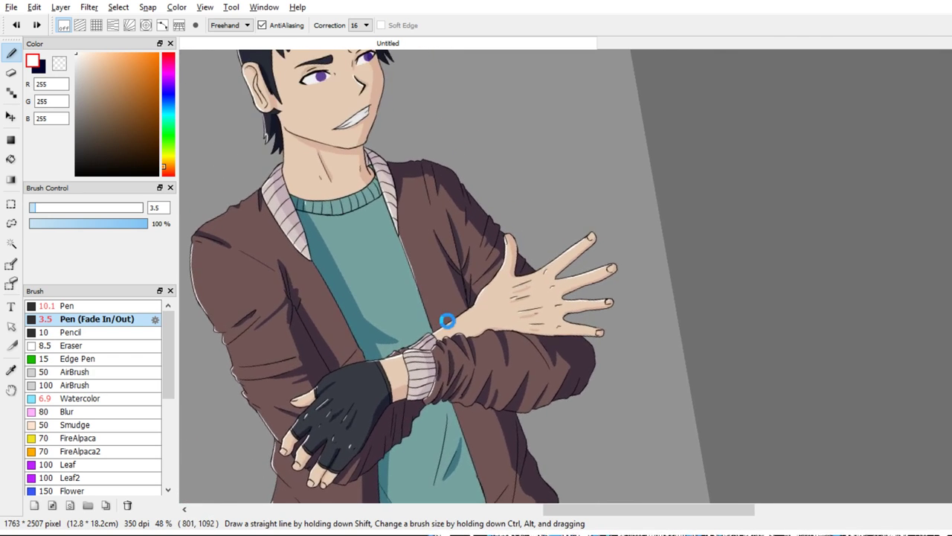
Set the eraser size to 19 and clean up the small white marks on the glove near its lowest knuckle
left_click_drag(485, 349, 525, 242)
scroll(488, 322, "up", 4)
left_click_drag(482, 415, 509, 328)
key("e")
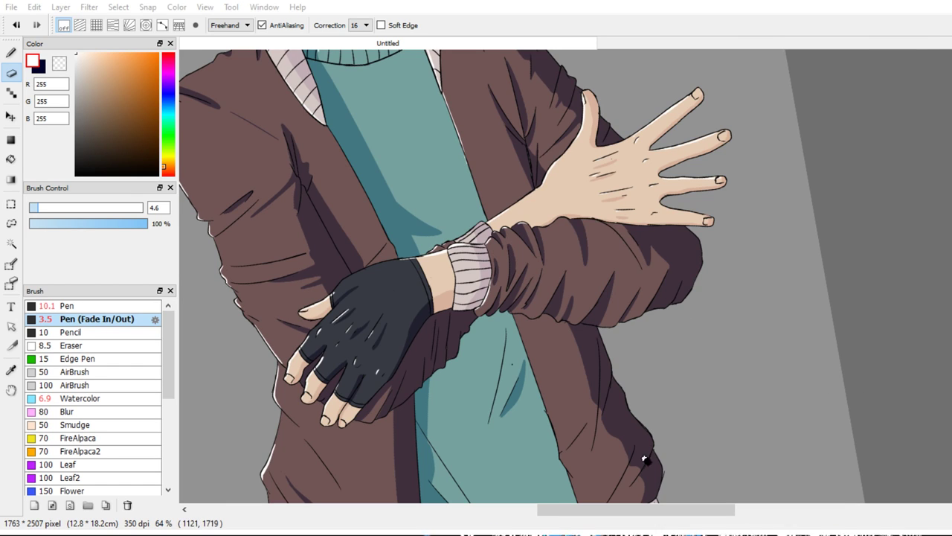
left_click(483, 462)
left_click_drag(471, 476, 481, 458)
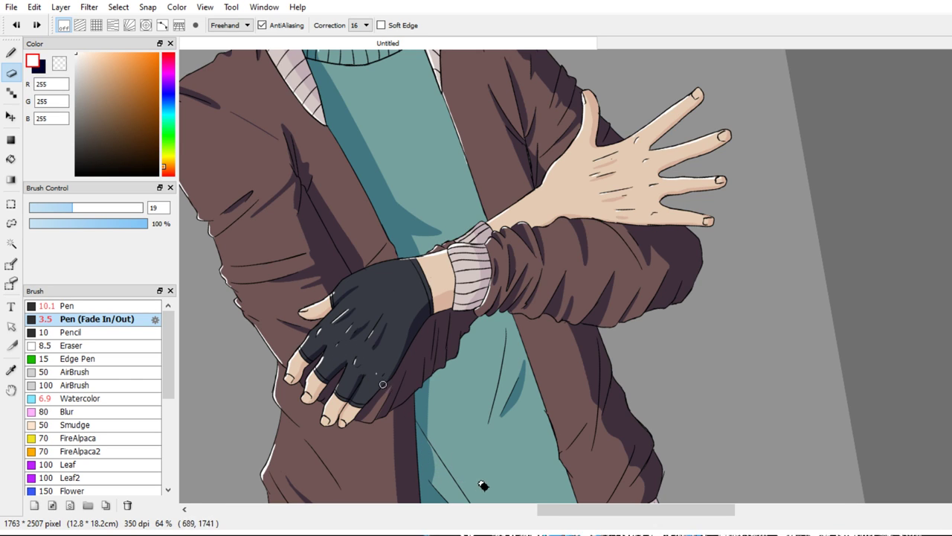
Paint white highlights with the 3.5 pen along the jacket's long shoulder crease and the upper end of the chest fold below it
key("b")
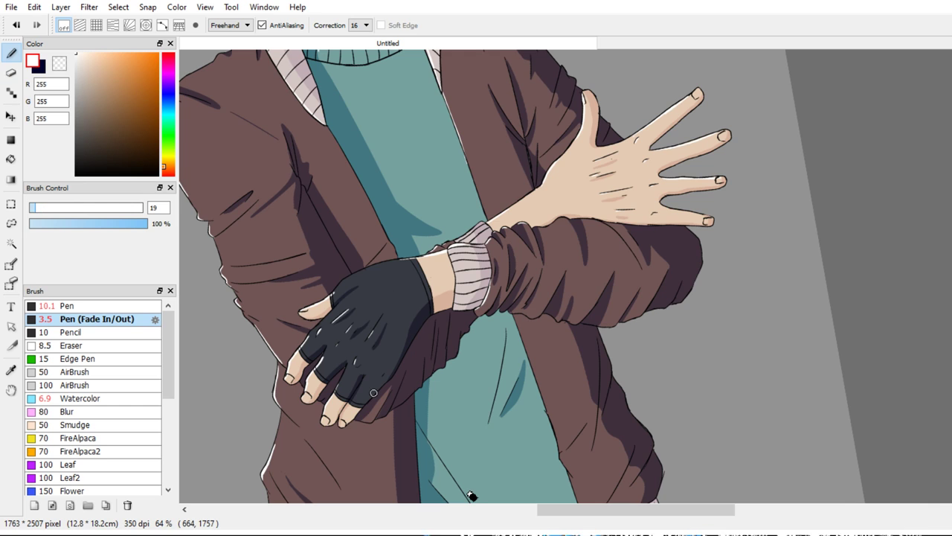
mouse_move(628, 393)
left_mouse_down()
mouse_move(635, 365)
mouse_move(623, 343)
mouse_move(621, 370)
mouse_move(652, 327)
mouse_move(638, 336)
mouse_move(649, 326)
mouse_move(593, 451)
mouse_move(606, 409)
mouse_move(600, 465)
left_mouse_up()
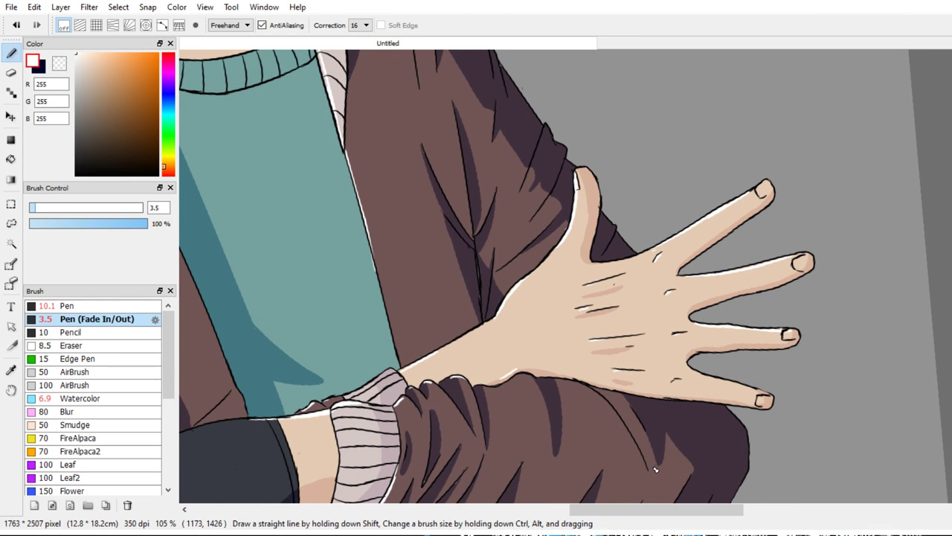
scroll(655, 468, "up", 5)
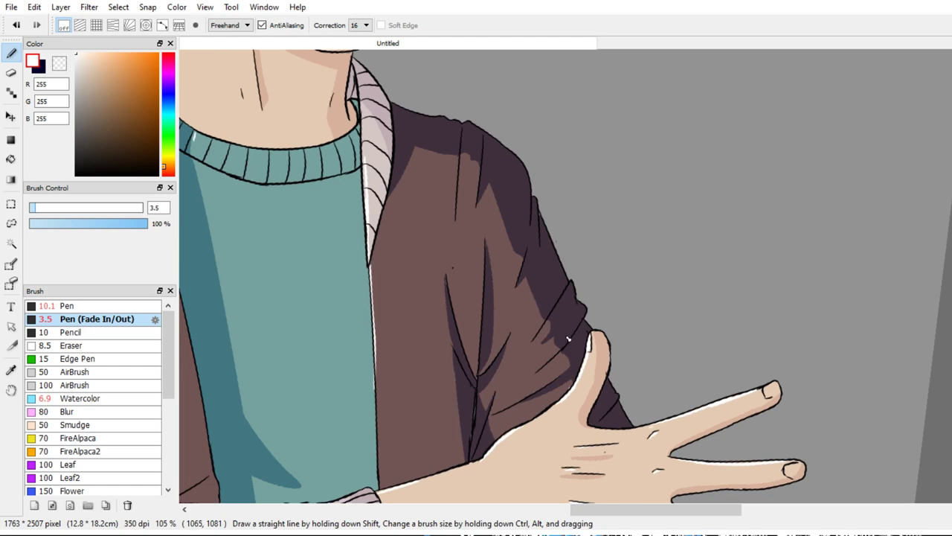
mouse_move(557, 218)
left_mouse_down()
mouse_move(585, 201)
mouse_move(581, 299)
left_mouse_up()
left_click_drag(557, 462, 553, 294)
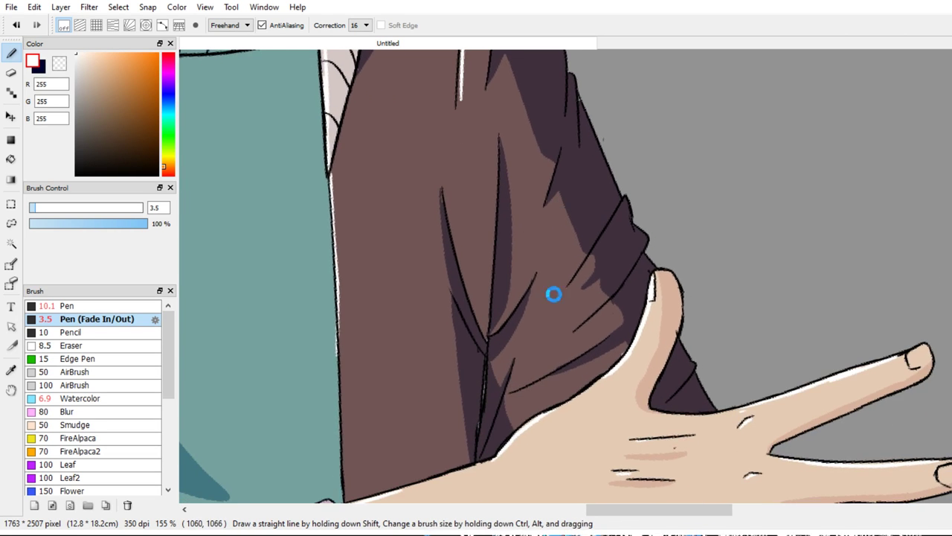
left_click_drag(443, 191, 452, 223)
scroll(613, 308, "down", 3)
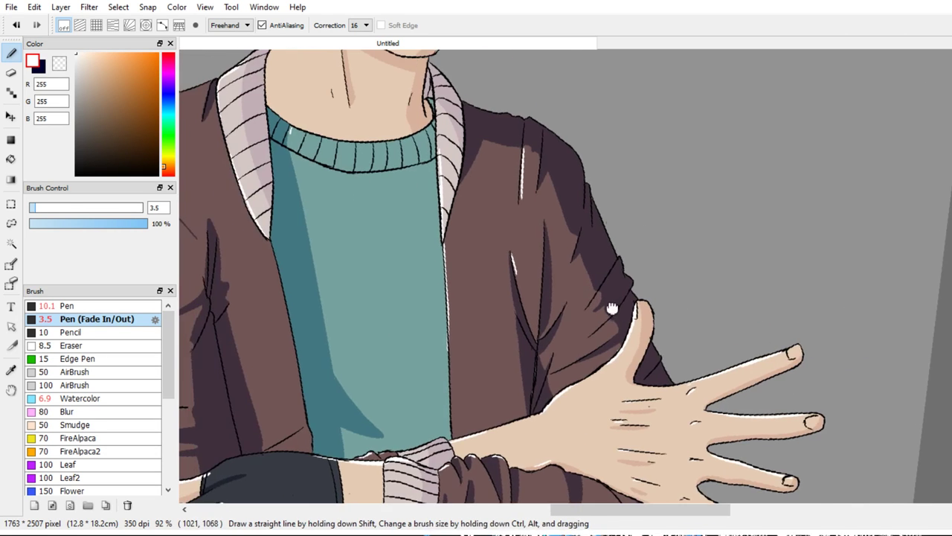
scroll(542, 305, "up", 4)
scroll(508, 302, "up", 4)
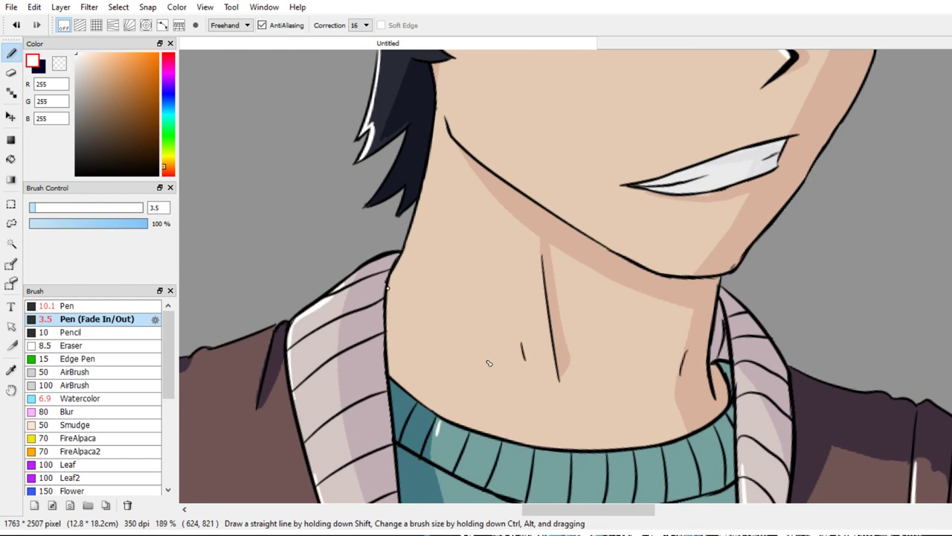
Paint small white glints beneath both eyes and just below the lower lip
left_click_drag(538, 197, 530, 380)
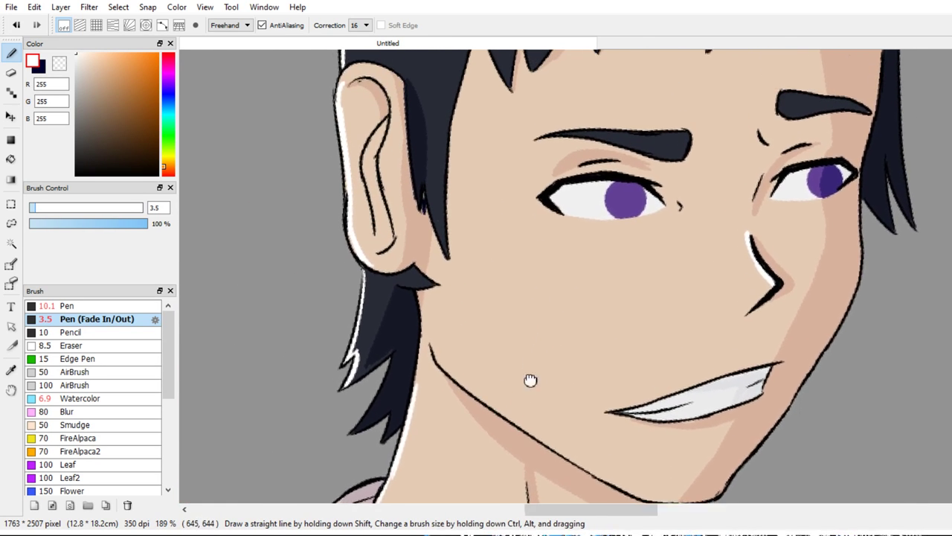
scroll(530, 380, "down", 4)
left_click_drag(560, 224, 561, 215)
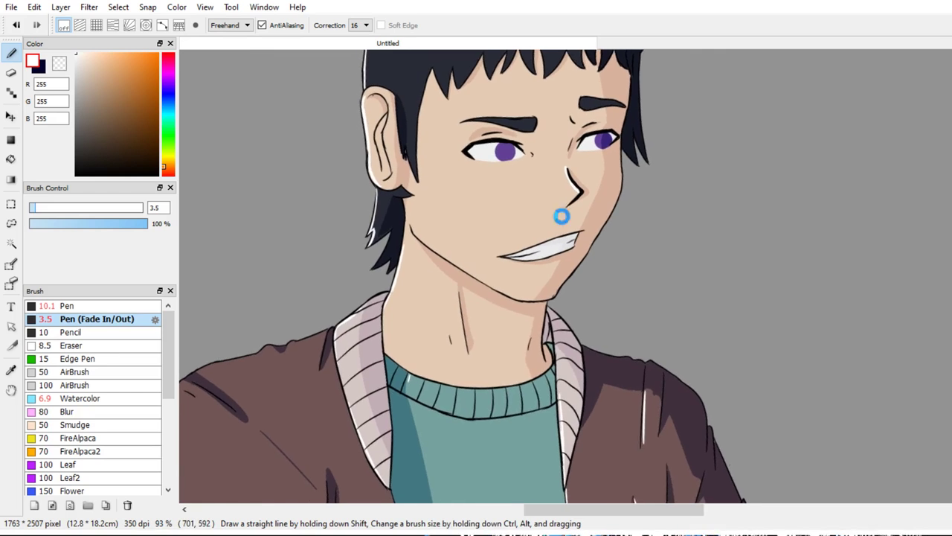
scroll(574, 247, "up", 1)
left_click_drag(641, 236, 630, 290)
scroll(638, 343, "up", 2)
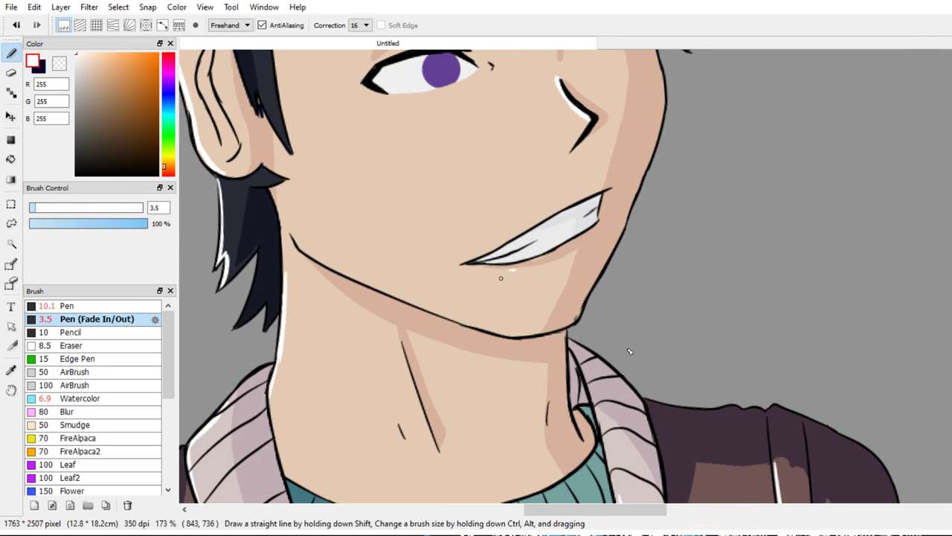
scroll(654, 320, "down", 4)
scroll(689, 258, "down", 1)
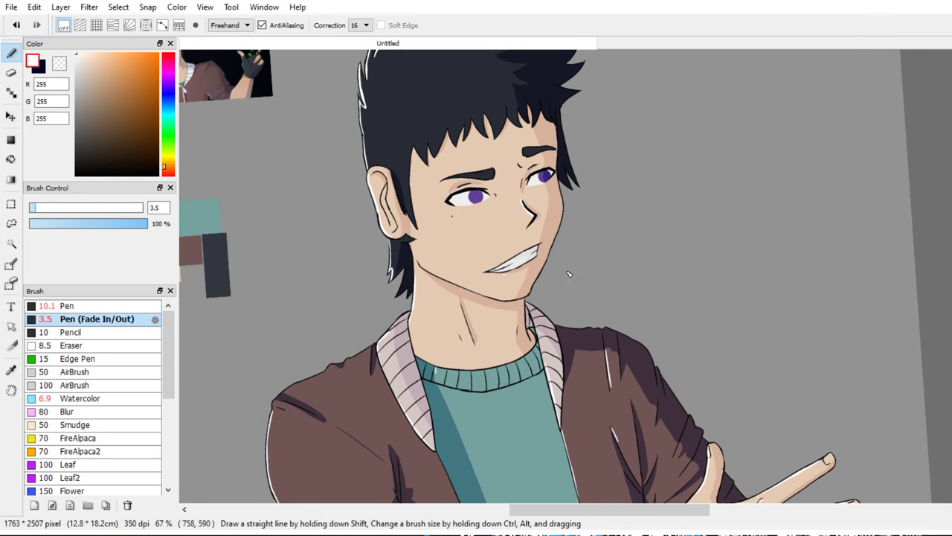
left_click_drag(569, 274, 599, 279)
scroll(631, 321, "down", 3)
left_click_drag(654, 330, 612, 223)
scroll(612, 223, "up", 8)
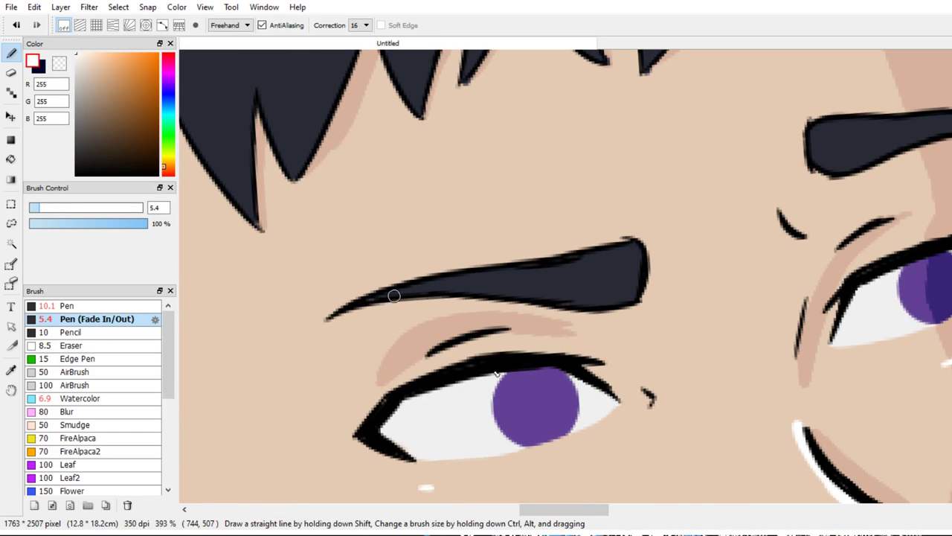
Set the pen to size 2.5 and paint white highlights along the near eyebrow's upper edge and the far eyebrow's inner end
mouse_move(397, 294)
left_mouse_down()
mouse_move(382, 301)
mouse_move(520, 262)
left_mouse_up()
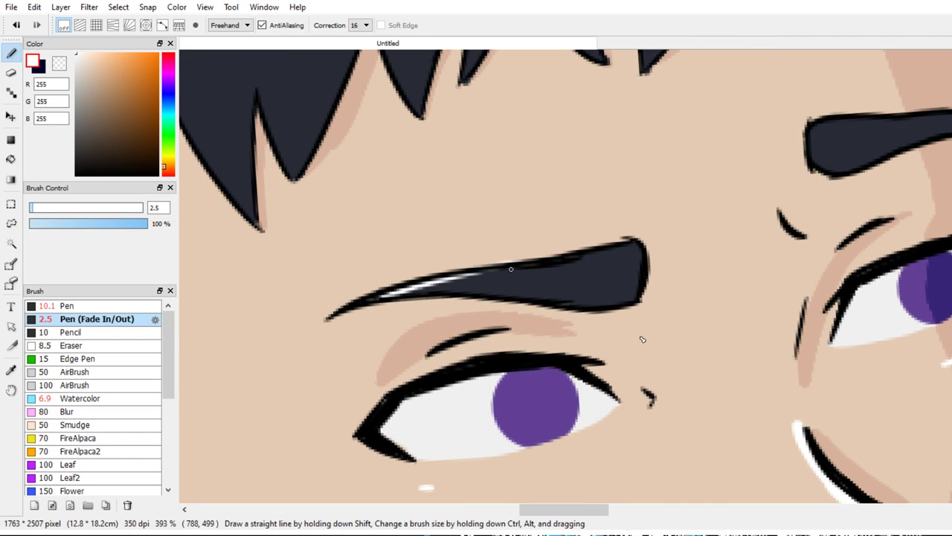
left_click_drag(434, 287, 549, 266)
left_click_drag(481, 275, 525, 271)
left_click_drag(574, 254, 421, 294)
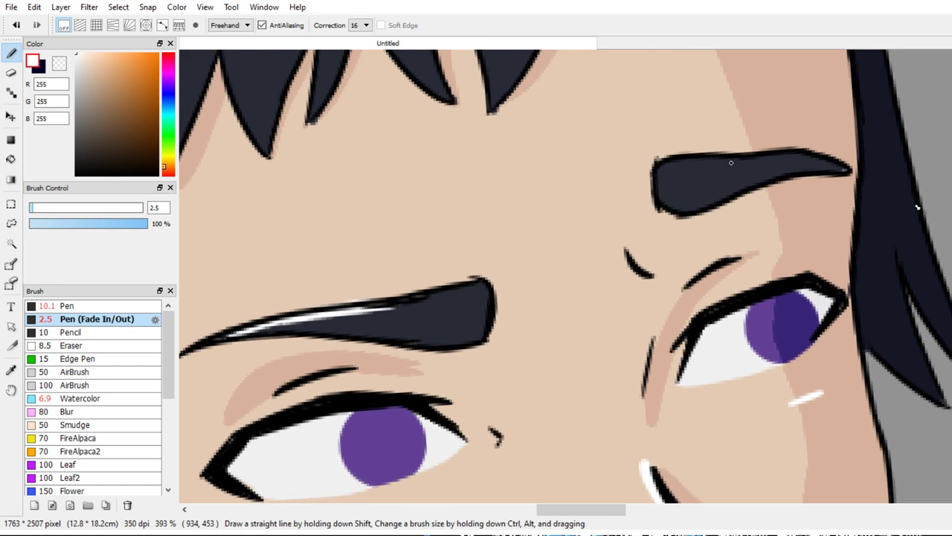
mouse_move(690, 203)
left_mouse_down()
mouse_move(662, 172)
mouse_move(663, 192)
mouse_move(669, 162)
mouse_move(660, 181)
mouse_move(690, 158)
mouse_move(663, 167)
mouse_move(730, 156)
left_mouse_up()
scroll(865, 232, "down", 4)
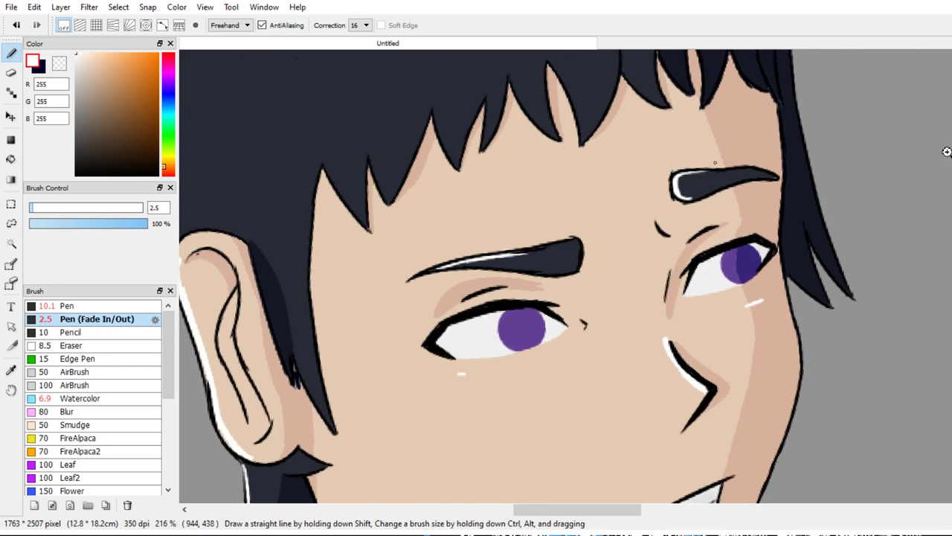
scroll(914, 171, "up", 2)
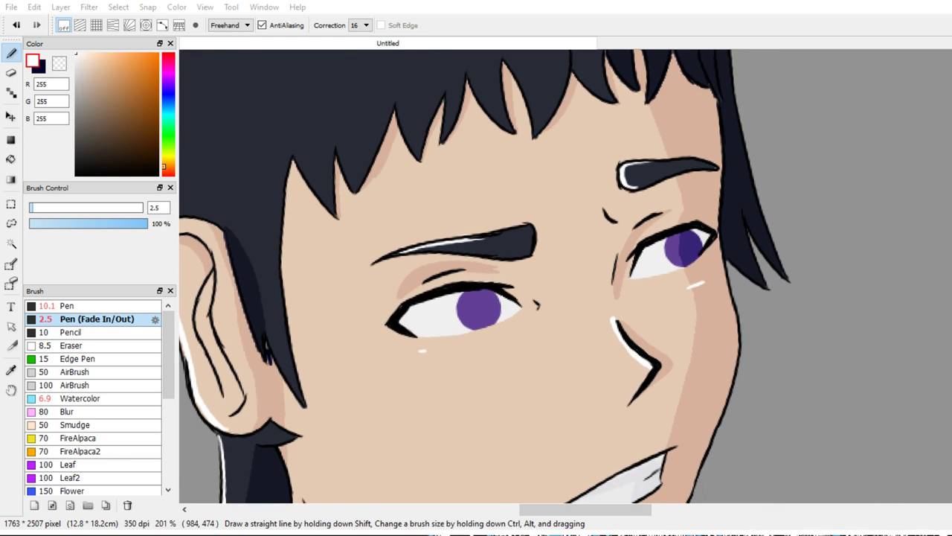
Switch to the dark navy colour (0, 1, 44) and shade the shadow side of both eyebrows
key("e")
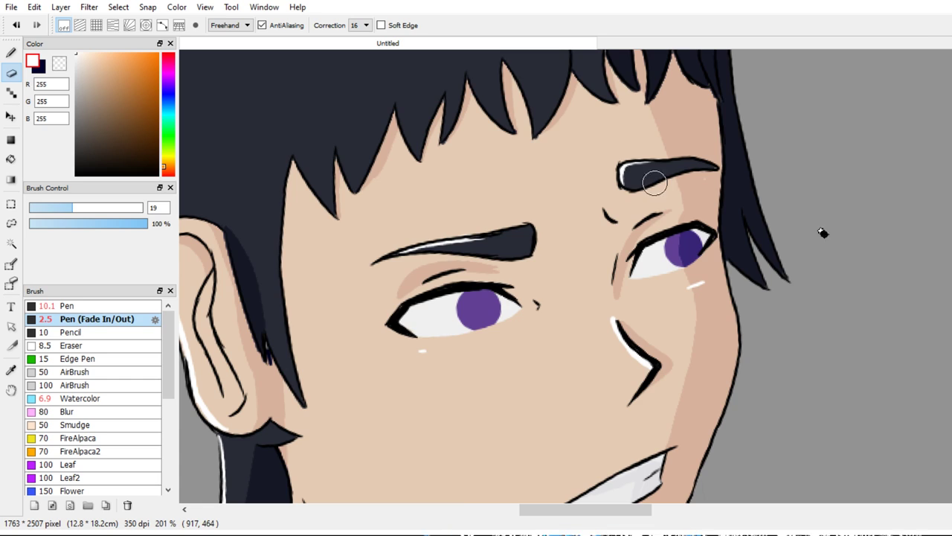
key("x")
key("b")
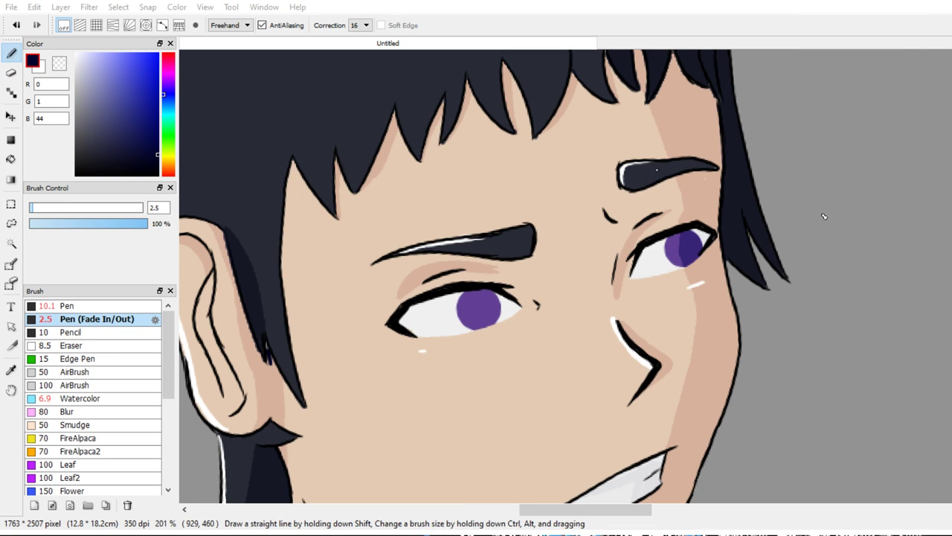
key("ctrl+z")
left_click_drag(673, 166, 677, 165)
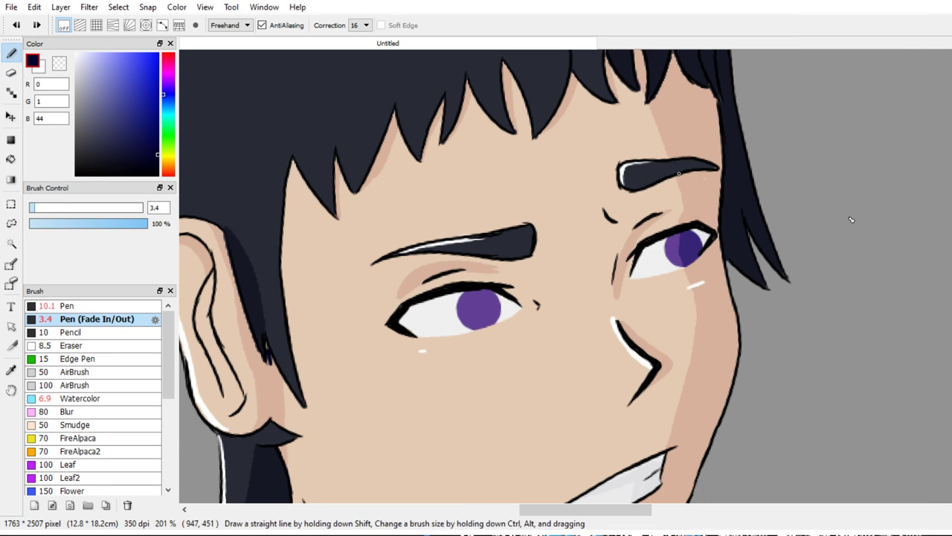
left_click_drag(848, 217, 845, 193)
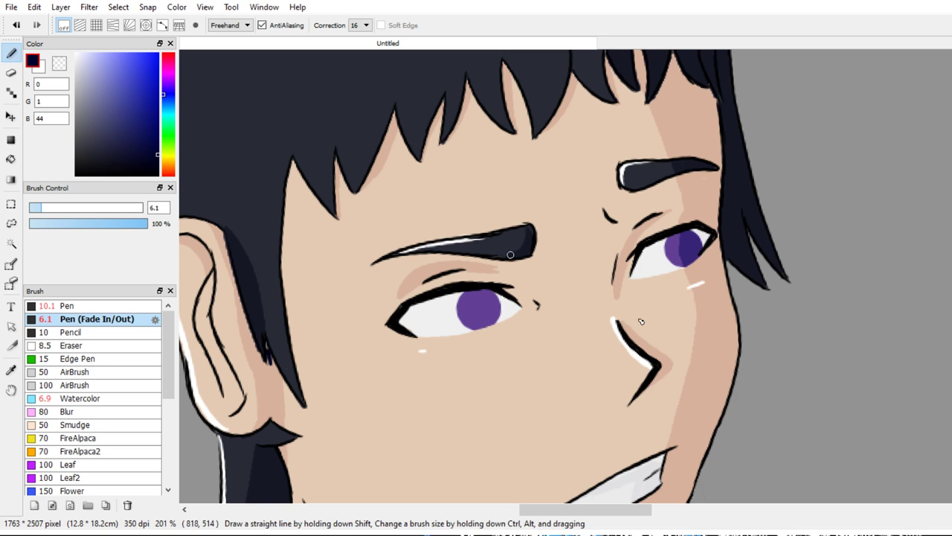
left_click_drag(553, 316, 512, 223)
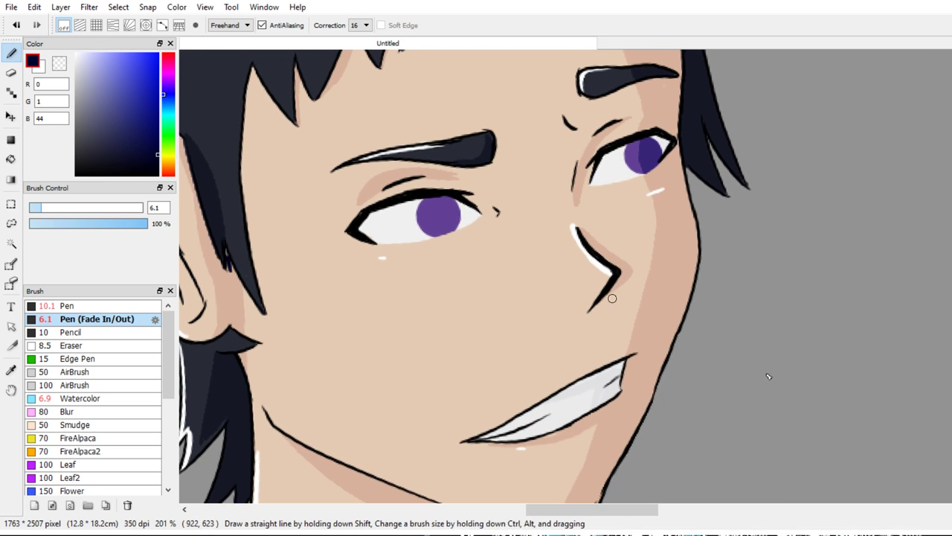
Paint a small shadow with the 6.1 pen on the chin, extending from the jaw shadow beneath the lower lip
left_click_drag(761, 379, 776, 307)
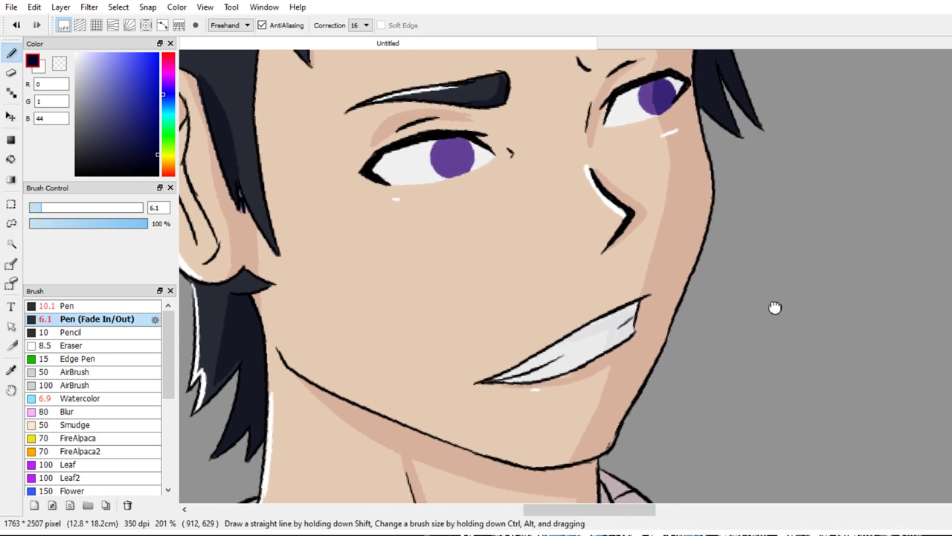
scroll(767, 350, "down", 2)
scroll(763, 381, "down", 1)
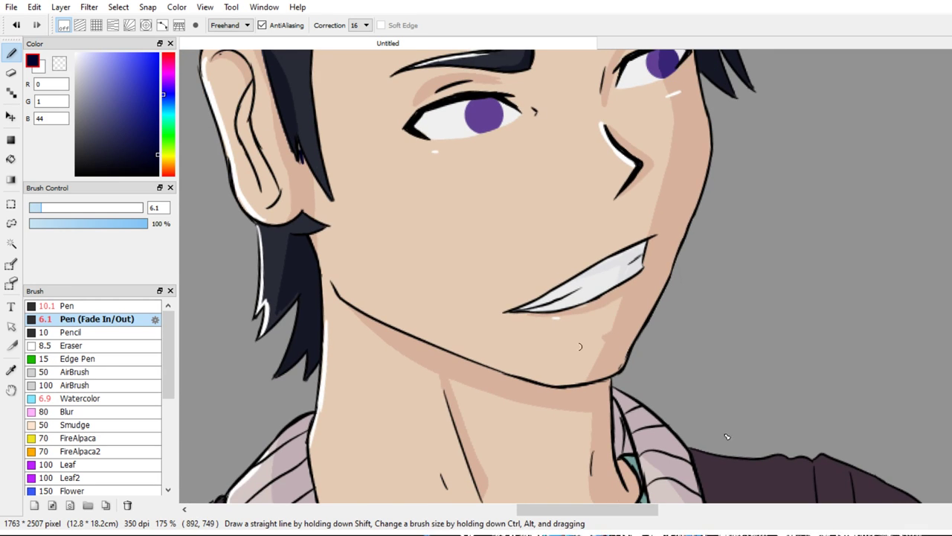
scroll(727, 437, "down", 6)
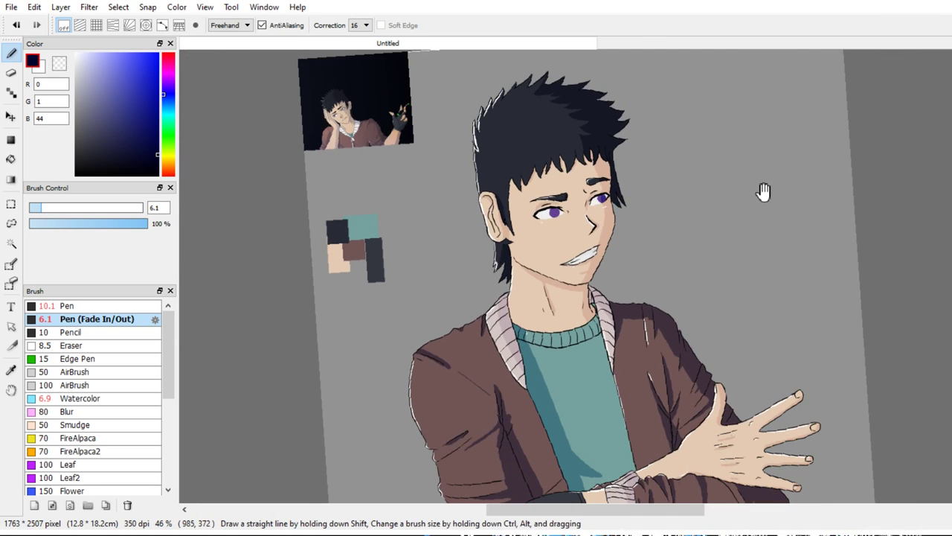
left_click_drag(765, 286, 762, 260)
left_click_drag(724, 176, 741, 223)
scroll(729, 250, "up", 3)
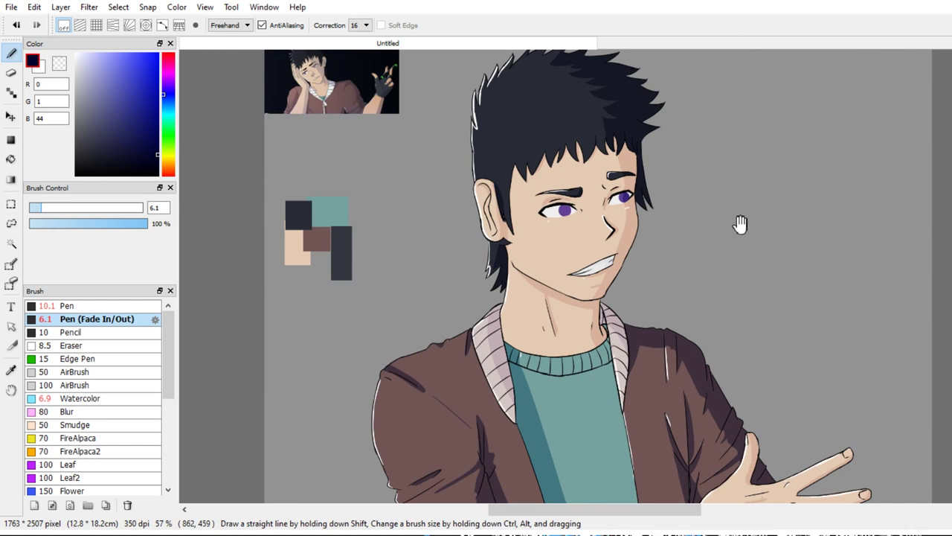
scroll(735, 276, "down", 2)
scroll(751, 261, "up", 2)
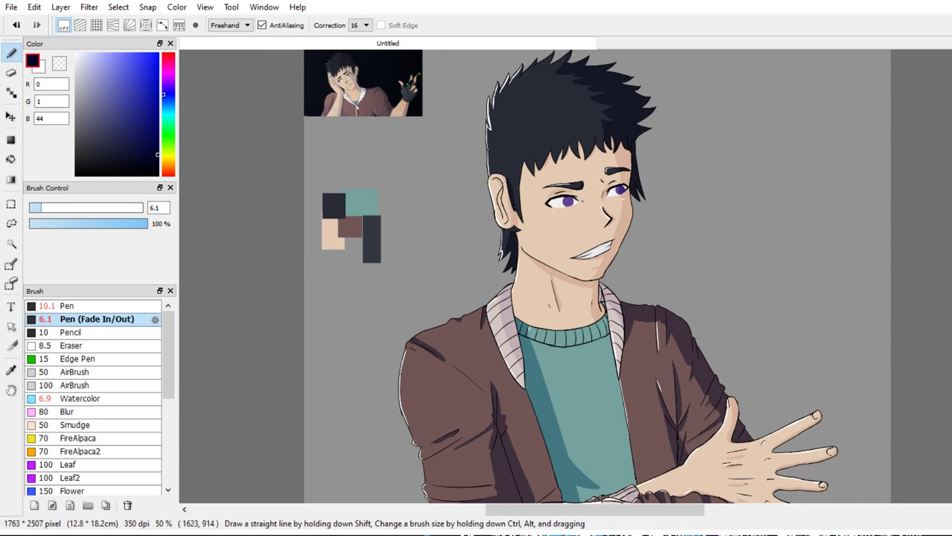
Try a warmer recolouring of the character with orange skin and brown hair
scroll(755, 299, "up", 4)
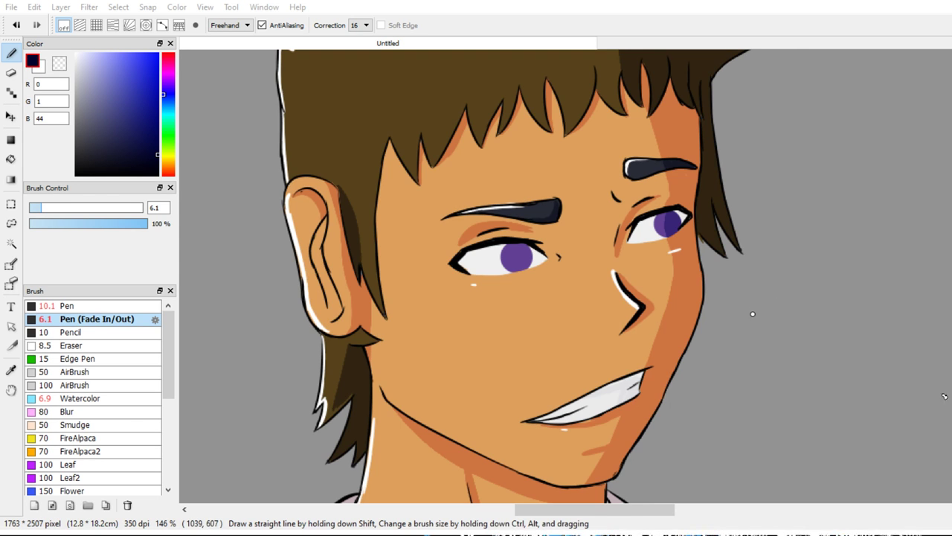
left_click_drag(738, 351, 776, 305)
key("ctrl+z")
left_click_drag(746, 428, 788, 342)
left_click_drag(738, 391, 916, 388)
scroll(916, 389, "down", 2)
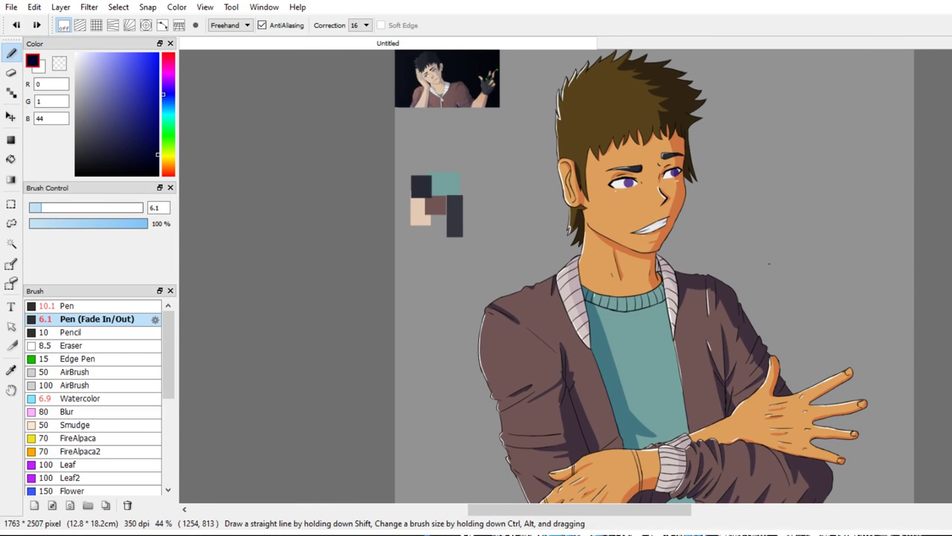
Undo and redo the orange skin and brown hair recolouring to compare both versions, leaving the original colours in place
key("ctrl+z")
key("ctrl+y")
key("ctrl+z")
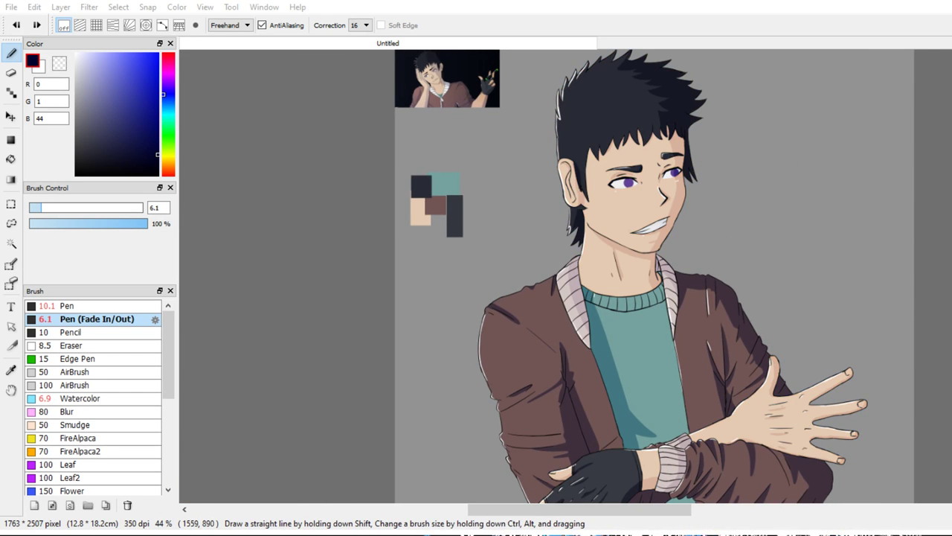
key("ctrl+z")
key("ctrl+y")
key("ctrl+y")
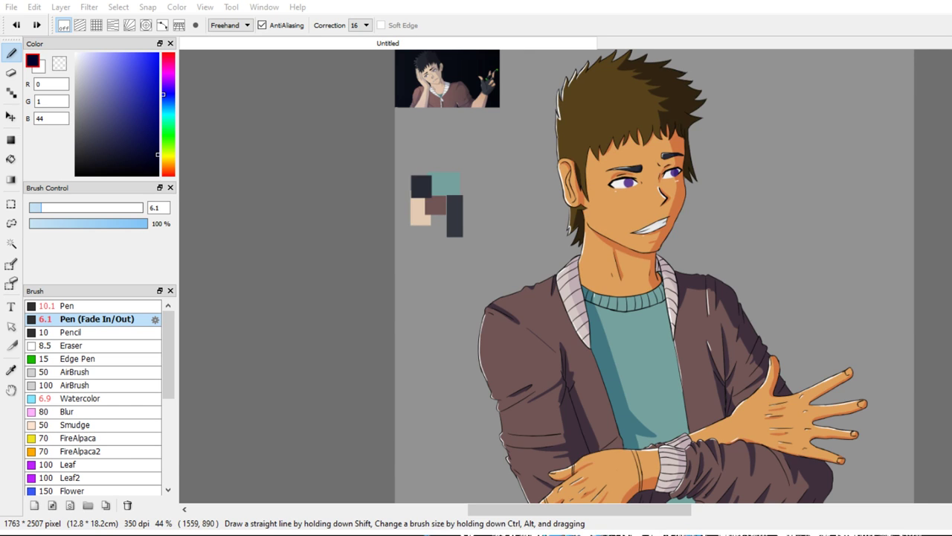
key("ctrl+z")
key("ctrl+z")
key("ctrl+z")
key("ctrl+y")
key("ctrl+y")
key("ctrl+z")
key("ctrl+z")
key("ctrl+z")
key("ctrl+y")
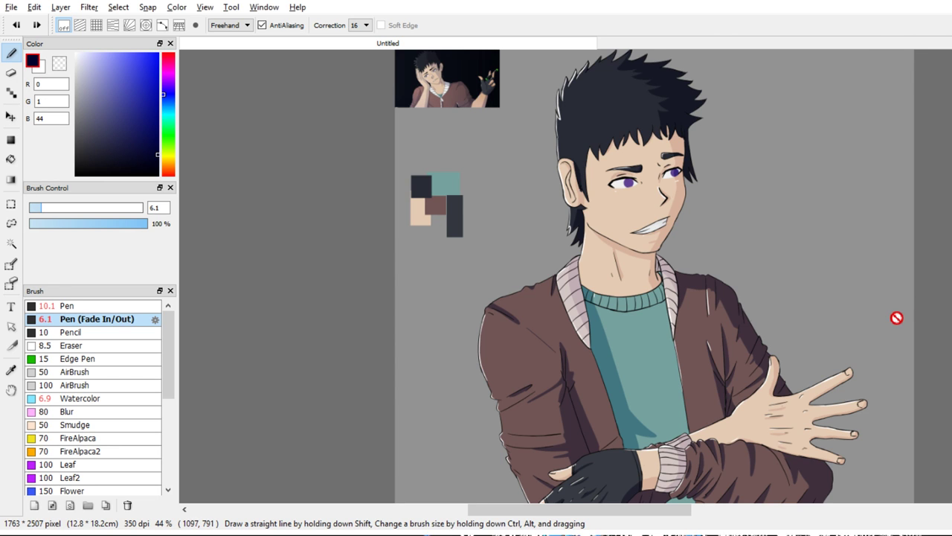
Widen the shadow beside the long neck crease and add a small shadow next to the short neck line
left_click_drag(901, 320, 796, 350)
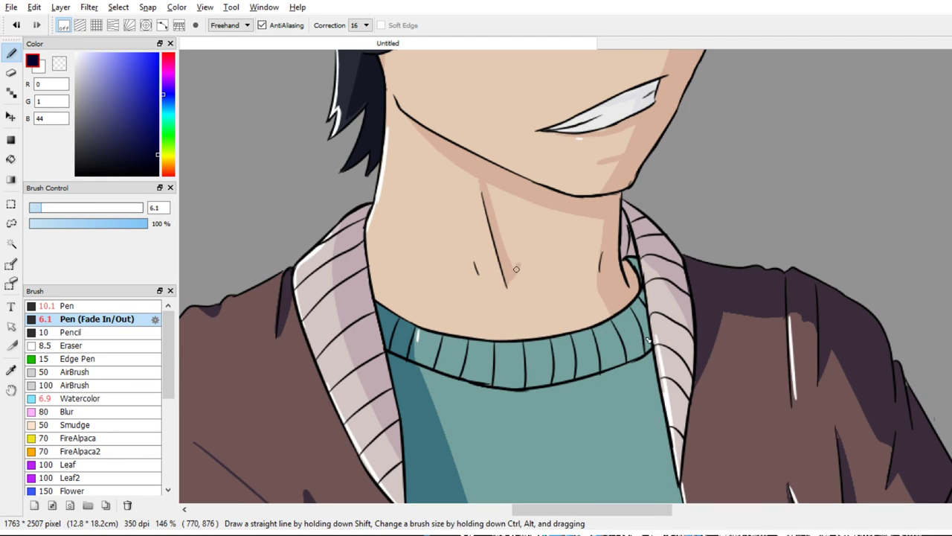
left_click_drag(516, 269, 490, 186)
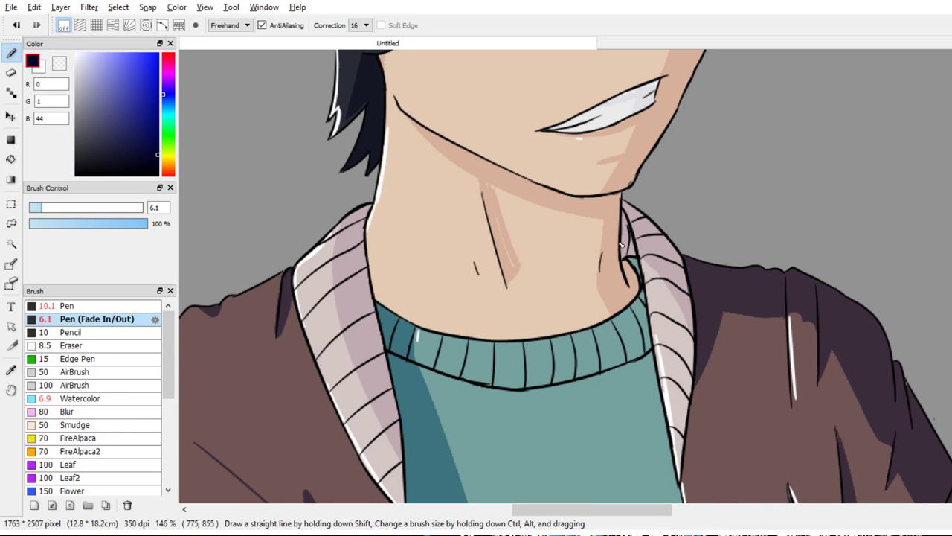
left_click_drag(513, 263, 489, 186)
left_click_drag(474, 262, 480, 278)
scroll(748, 334, "down", 5)
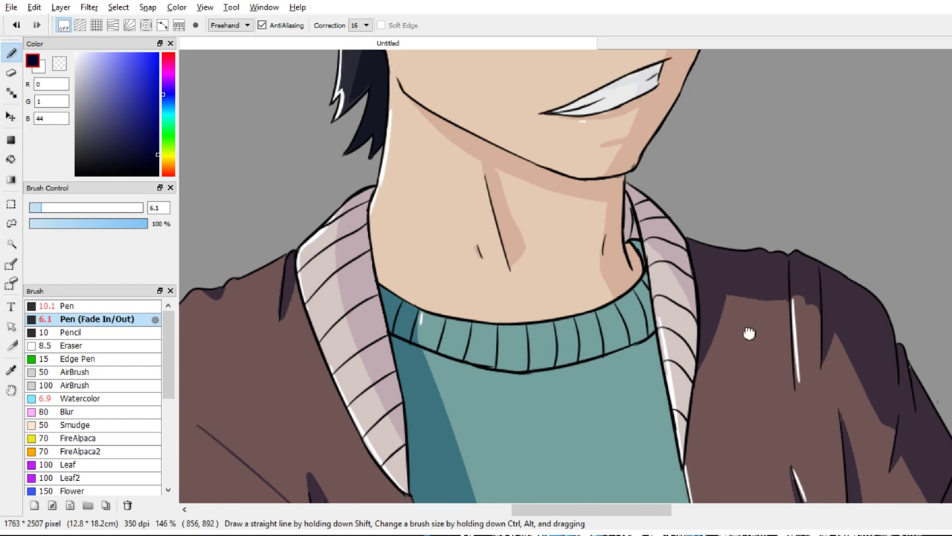
Extend the dark teal shadow on the shirt just below the ribbed neckline
scroll(678, 324, "up", 5)
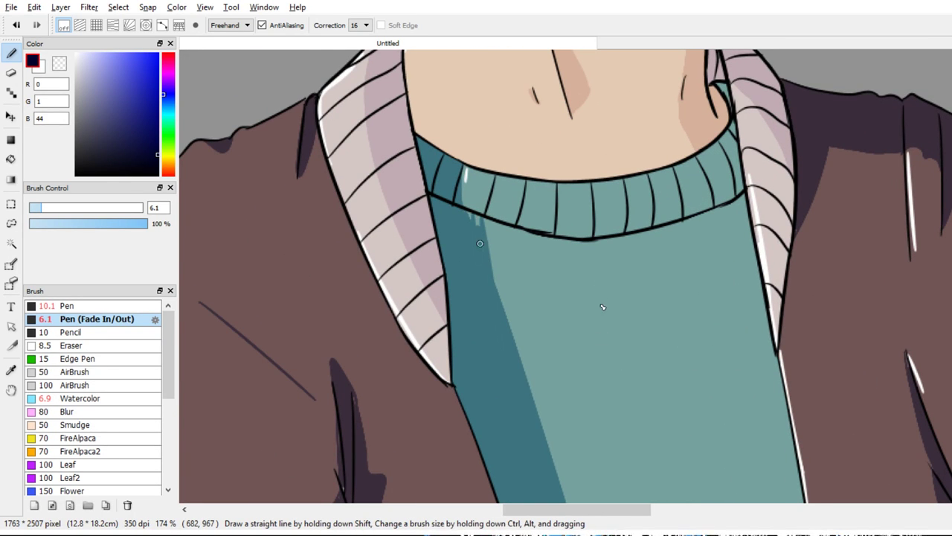
scroll(612, 335, "down", 6)
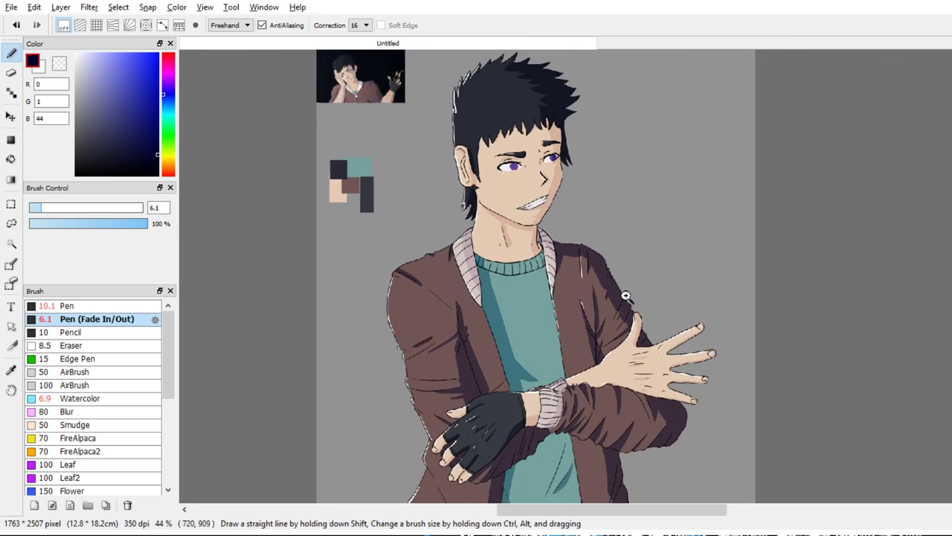
left_click_drag(652, 215, 625, 272)
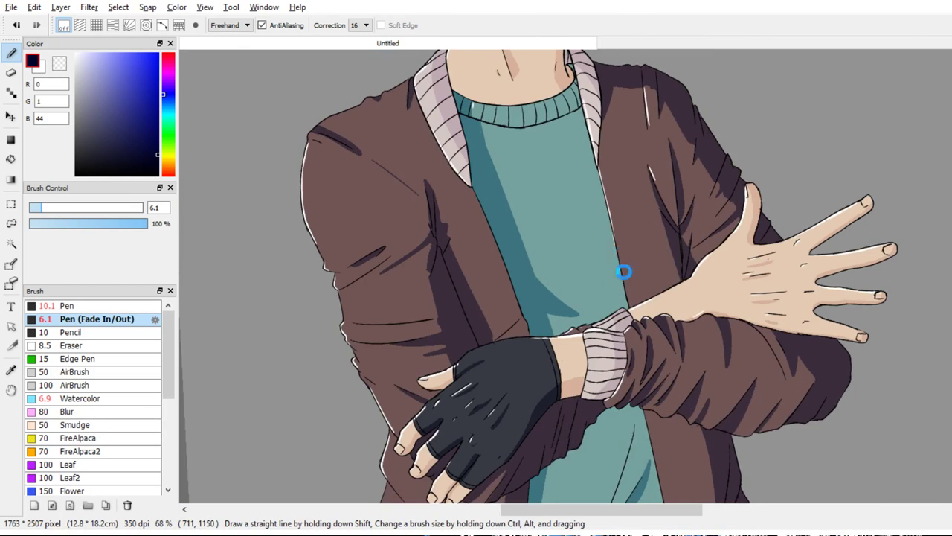
Add thin white highlights along the near edges of the first four fringe spikes from the ear side
key("Right")
key("Right")
key("x")
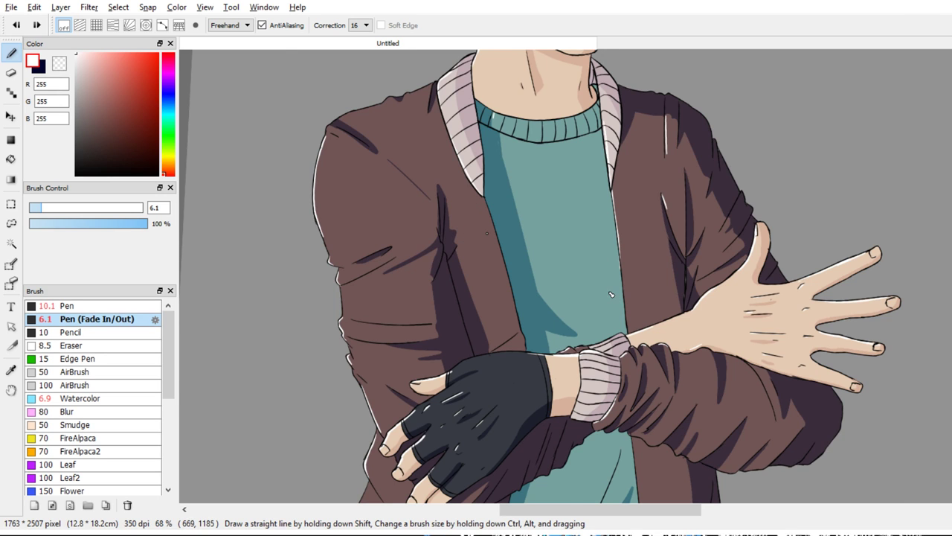
scroll(611, 294, "down", 2)
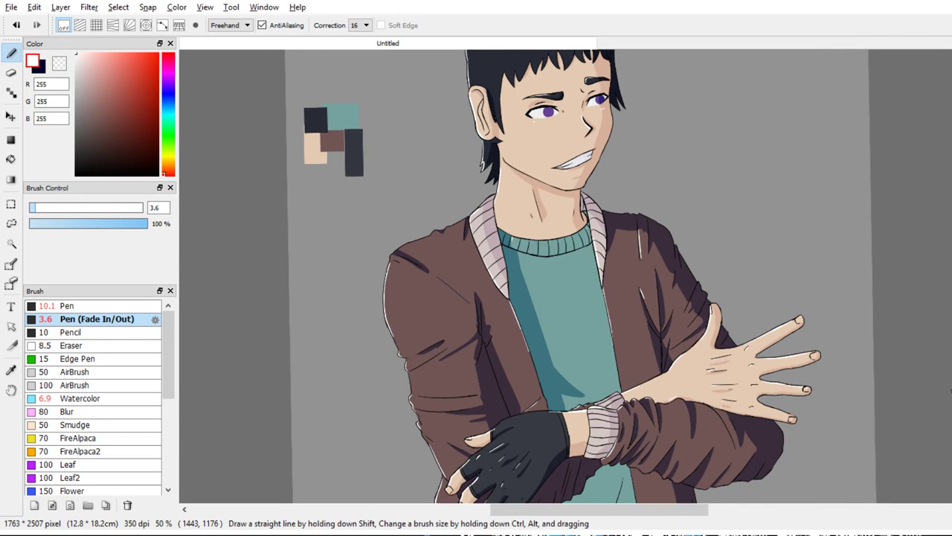
scroll(580, 277, "up", 1)
scroll(691, 287, "up", 3)
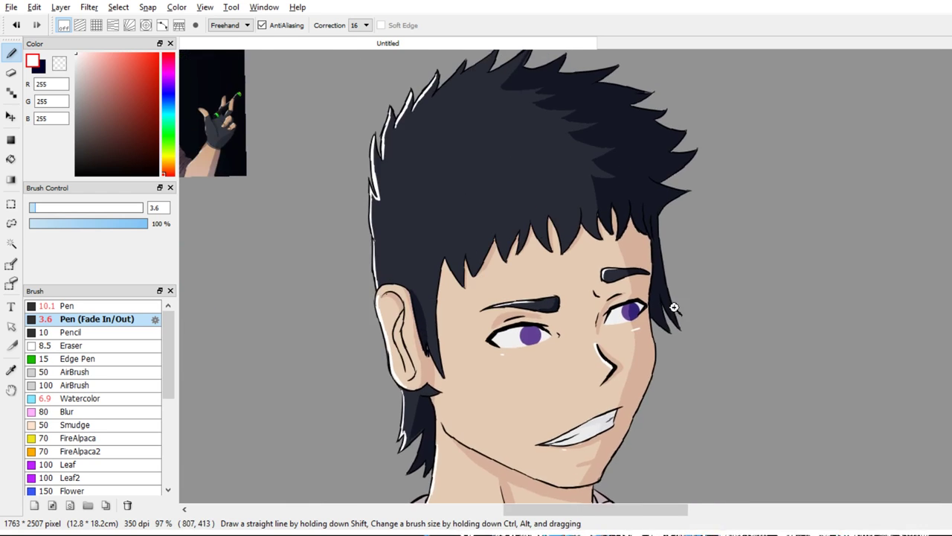
scroll(674, 307, "up", 3)
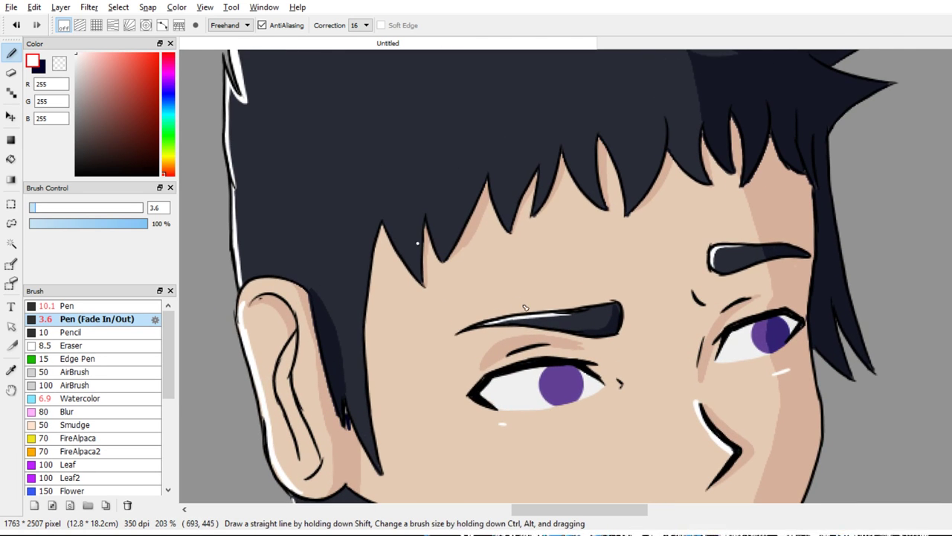
left_click_drag(385, 221, 412, 269)
key("ctrl+z")
left_click_drag(385, 222, 412, 273)
left_click_drag(429, 220, 448, 267)
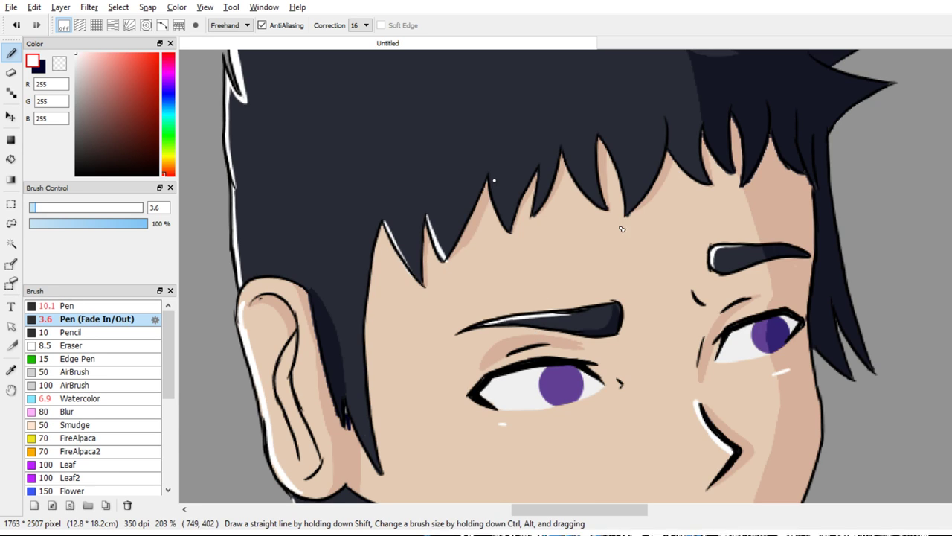
left_click_drag(491, 179, 511, 225)
left_click_drag(539, 166, 534, 214)
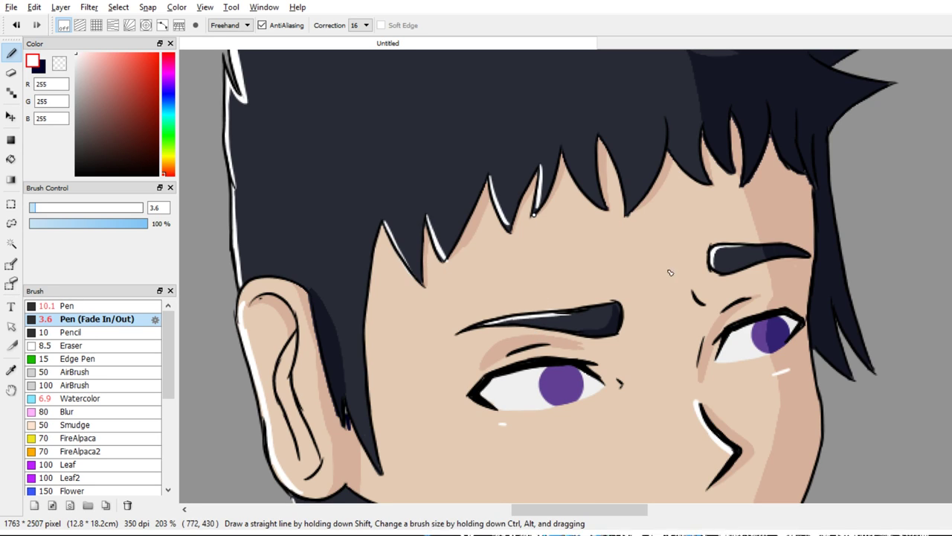
Paint white highlights on the two fringe spikes above the inner end of the larger eyebrow
left_click_drag(564, 150, 599, 203)
key("ctrl+z")
left_click_drag(563, 151, 604, 204)
left_click_drag(603, 138, 631, 190)
key("ctrl+z")
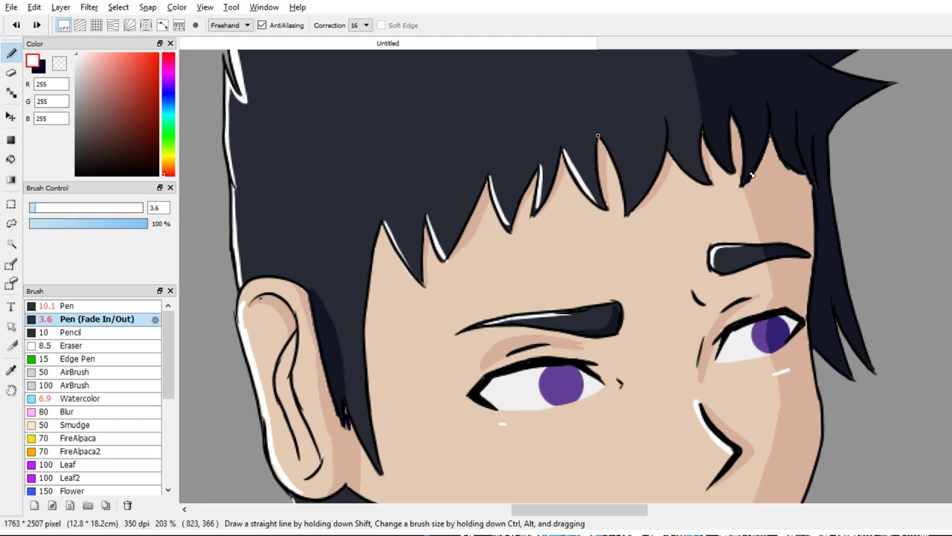
mouse_move(597, 134)
left_mouse_down()
mouse_move(624, 183)
mouse_move(626, 210)
left_mouse_up()
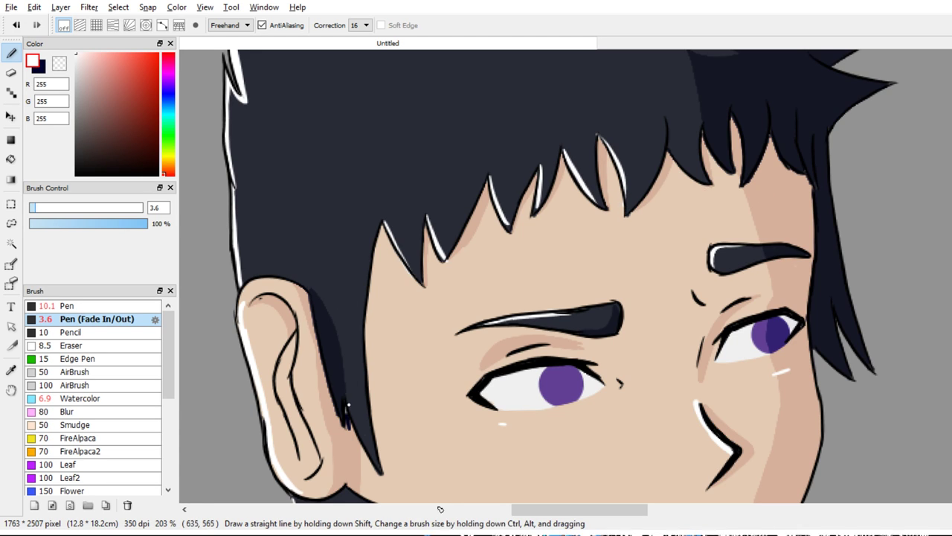
Add a thin white highlight along the pointed tip of the sideburn in front of the ear
left_click_drag(353, 415, 348, 343)
key("ctrl+z")
mouse_move(381, 471)
left_mouse_down()
mouse_move(349, 423)
mouse_move(381, 472)
mouse_move(349, 391)
left_mouse_up()
key("ctrl+z")
Shade the far edge of the wide middle fringe spike in dark navy (RGB 0, 4, 45) at pen size 4.3
key("x")
left_click_drag(552, 314, 508, 330)
left_click_drag(687, 311, 649, 344)
left_click_drag(767, 253, 699, 240)
scroll(698, 239, "up", 4)
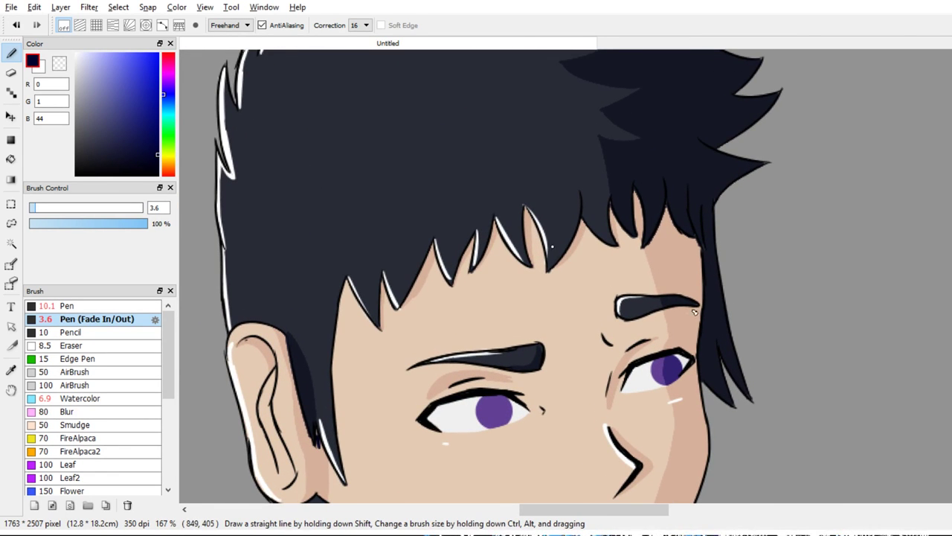
left_click(702, 318, "alt")
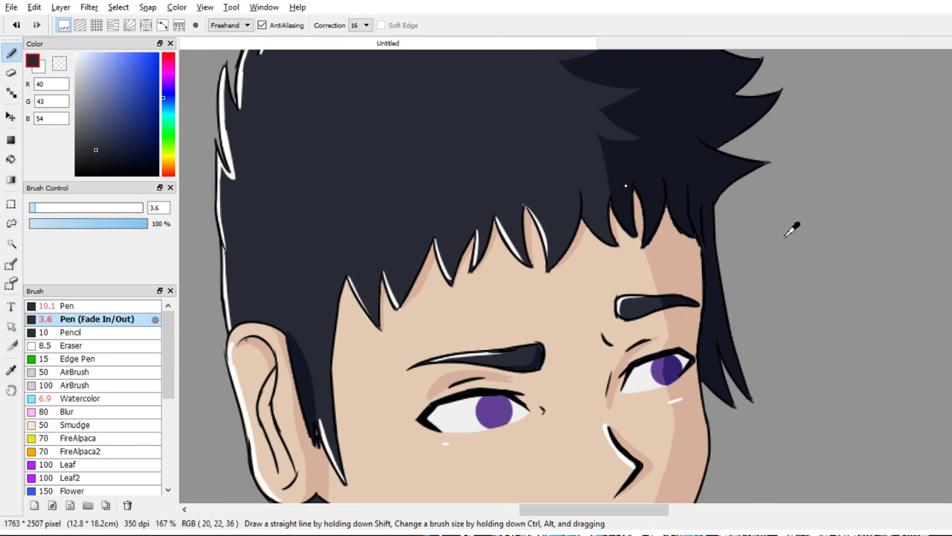
left_click(629, 186, "alt")
left_click_drag(122, 161, 150, 153)
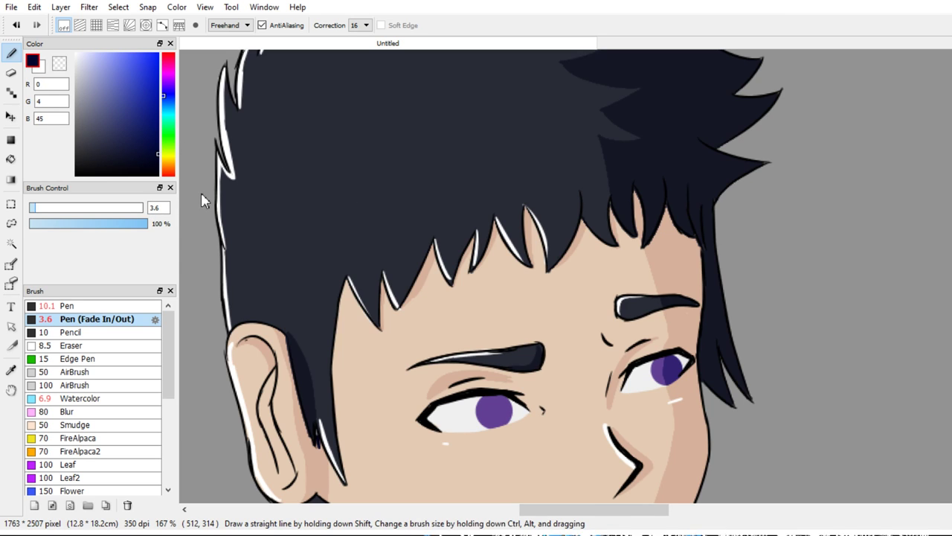
scroll(633, 265, "up", 1)
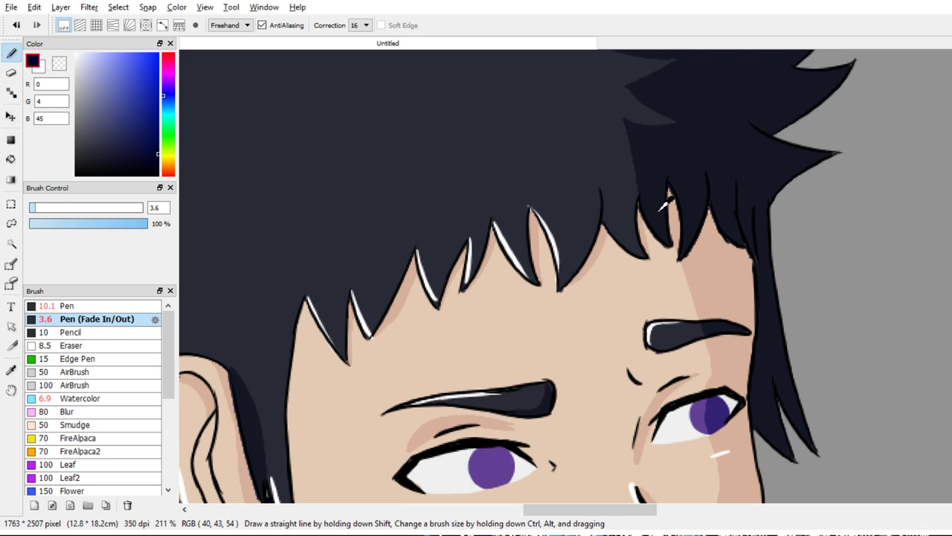
left_click_drag(712, 322, 690, 323)
key("bracketright")
left_click_drag(540, 285, 575, 195)
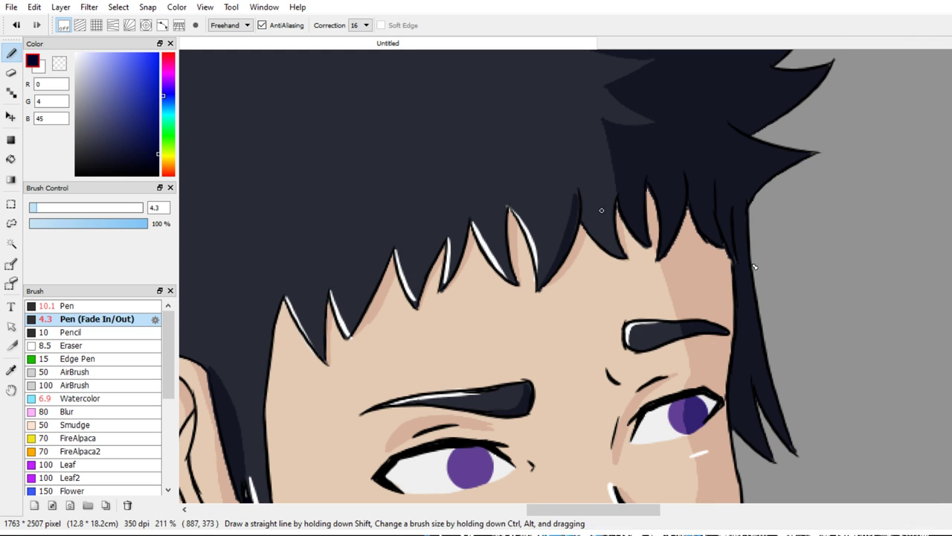
Add dark navy shadows to the far edges of the remaining fringe spikes toward the ear
scroll(766, 250, "left", 1)
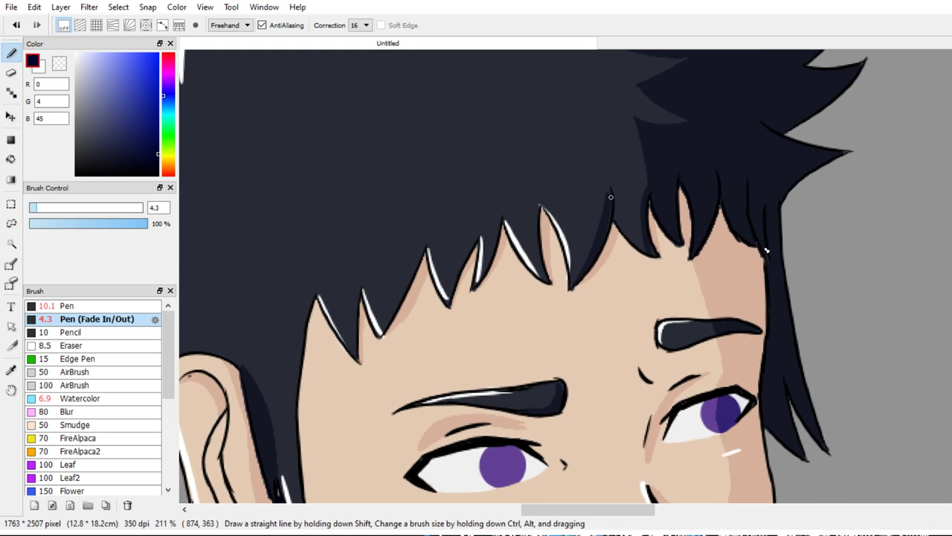
left_click_drag(531, 255, 572, 225)
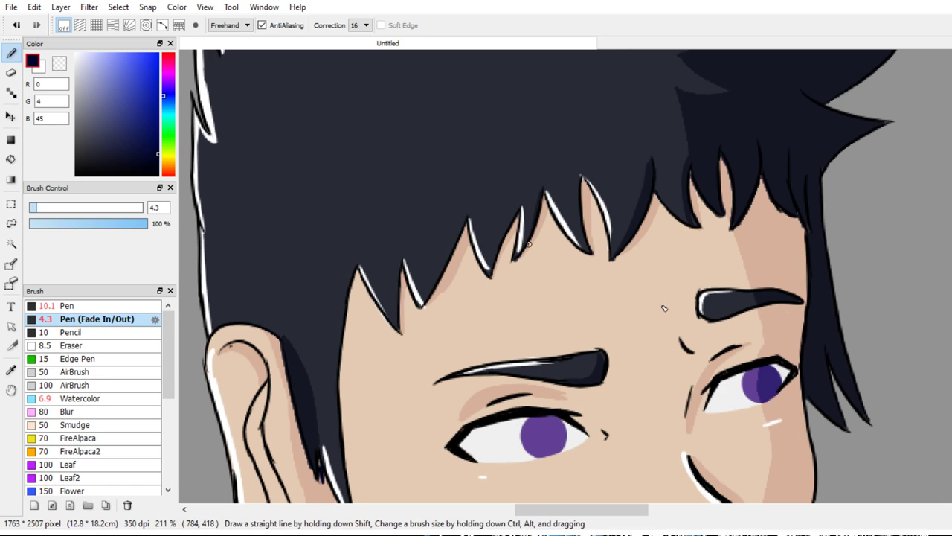
left_click_drag(514, 219, 498, 270)
left_click_drag(504, 227, 492, 255)
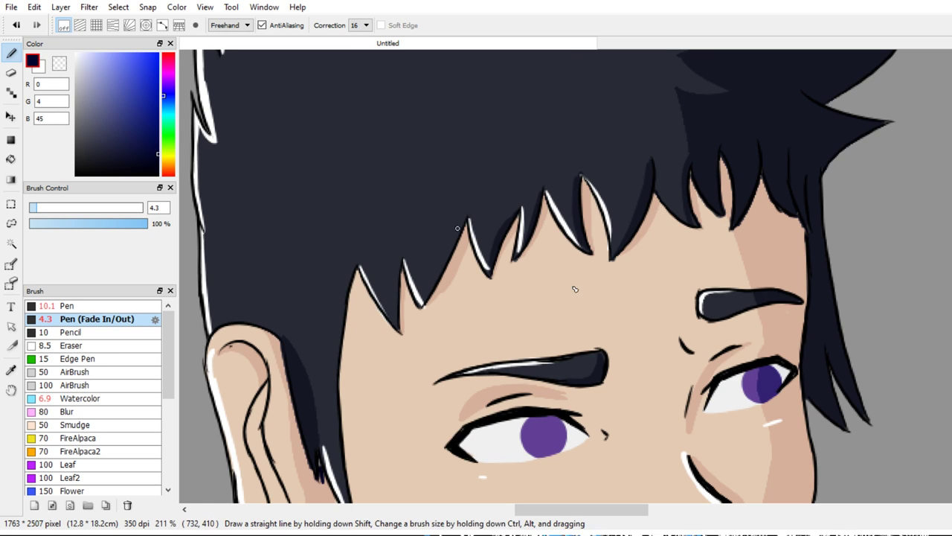
left_click_drag(461, 220, 429, 298)
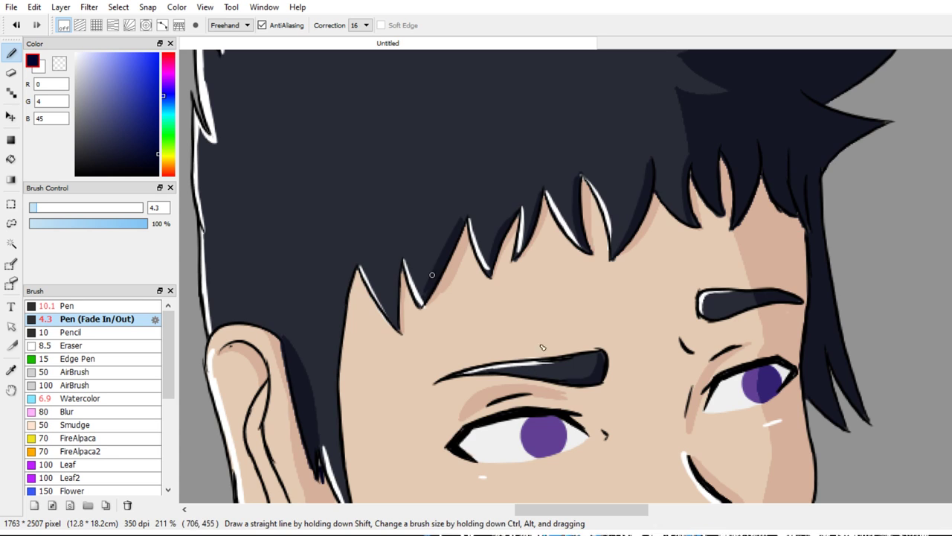
left_click_drag(395, 260, 401, 335)
Paint a dark navy shadow down the front edge of the sideburn, from the hairline to its tip
left_click_drag(379, 323, 413, 290)
left_click_drag(389, 233, 365, 365)
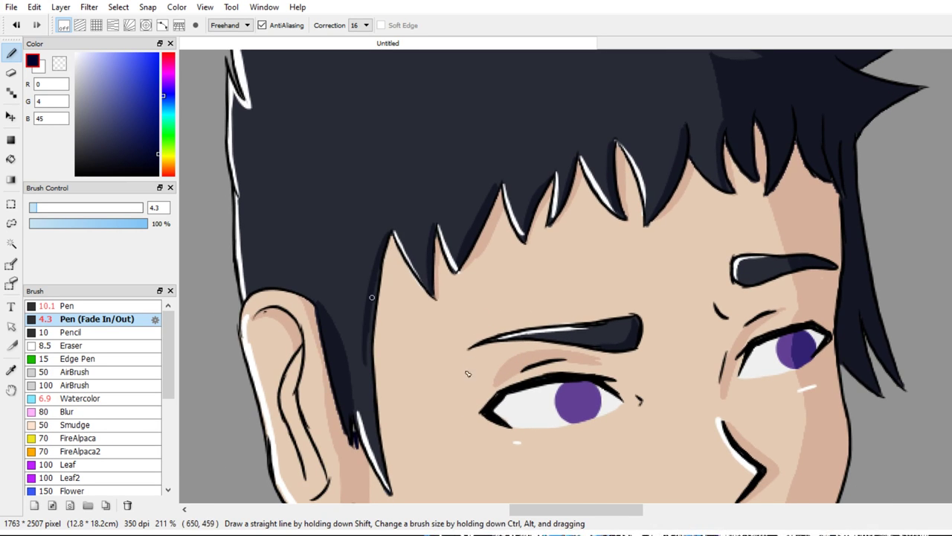
left_click_drag(375, 285, 370, 377)
mouse_move(373, 301)
left_mouse_down()
mouse_move(380, 423)
mouse_move(369, 401)
left_mouse_up()
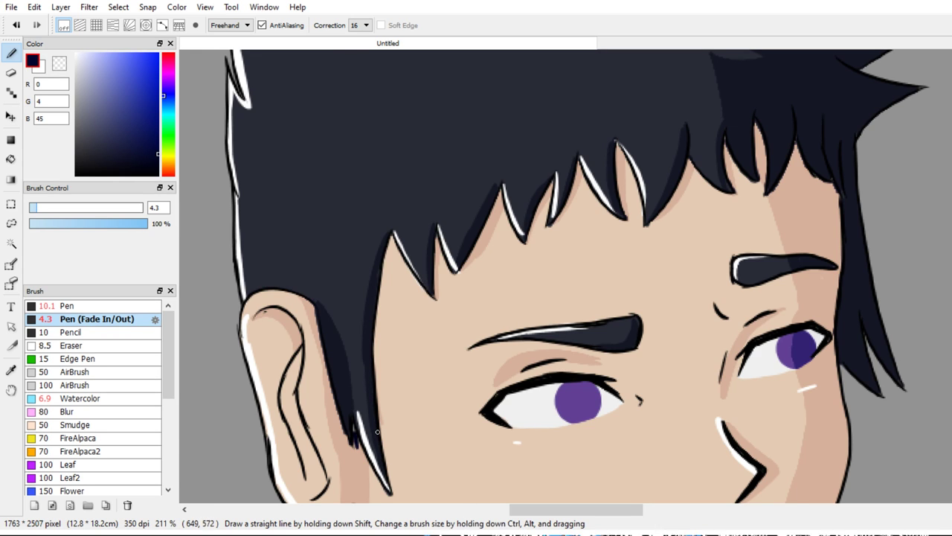
scroll(462, 446, "down", 5)
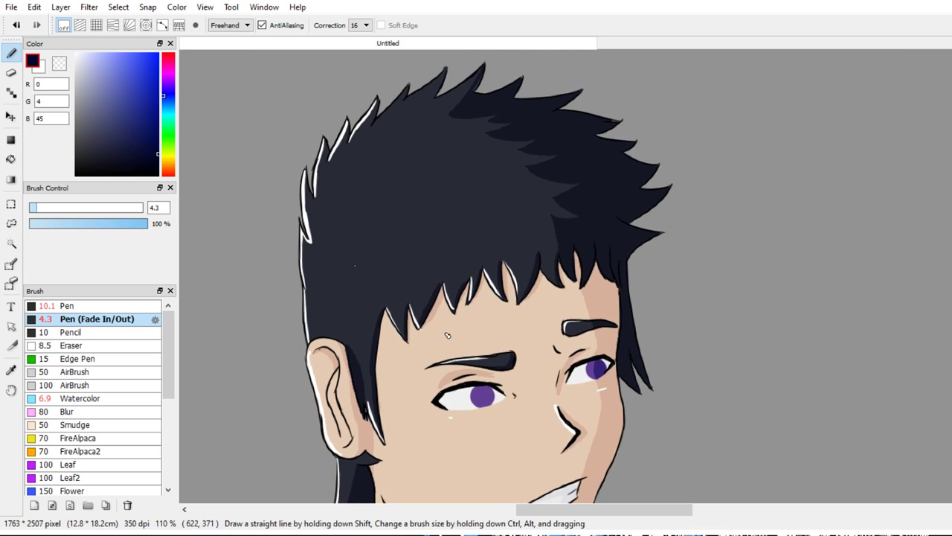
Try dark zigzag strand strokes across the crown of the hair
scroll(338, 238, "up", 1)
mouse_move(397, 165)
left_mouse_down()
mouse_move(461, 165)
mouse_move(519, 197)
left_mouse_up()
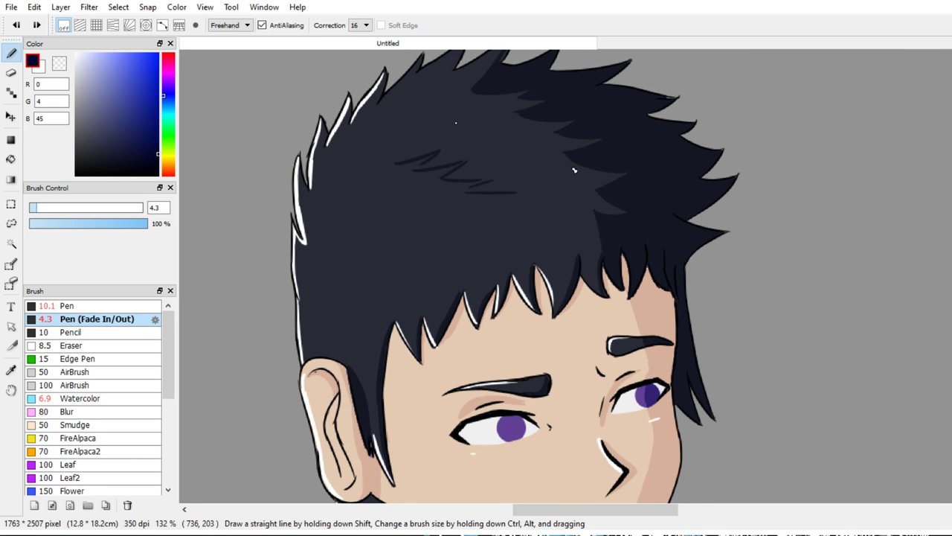
scroll(588, 246, "up", 1)
key("ctrl+z")
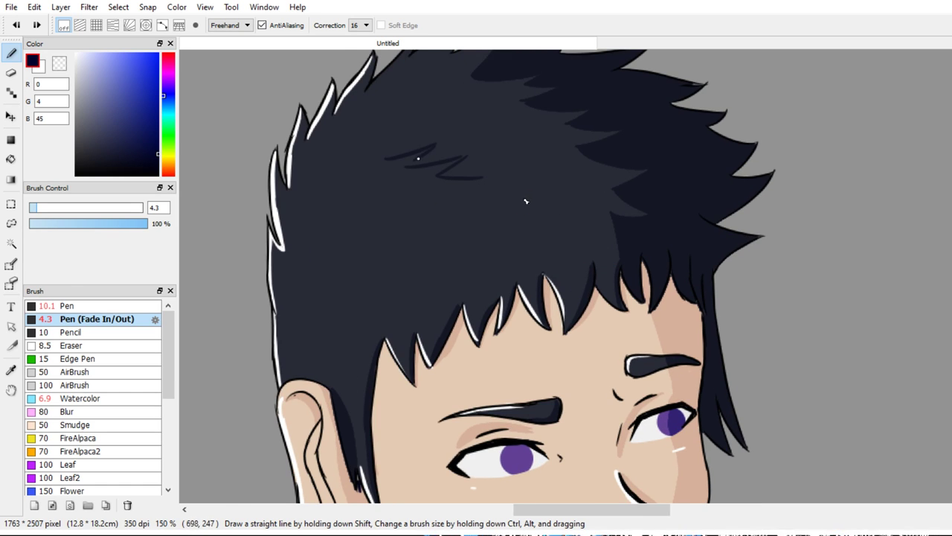
scroll(527, 216, "up", 1)
key("ctrl+z")
key("ctrl+z")
key("ctrl+z")
key("ctrl+z")
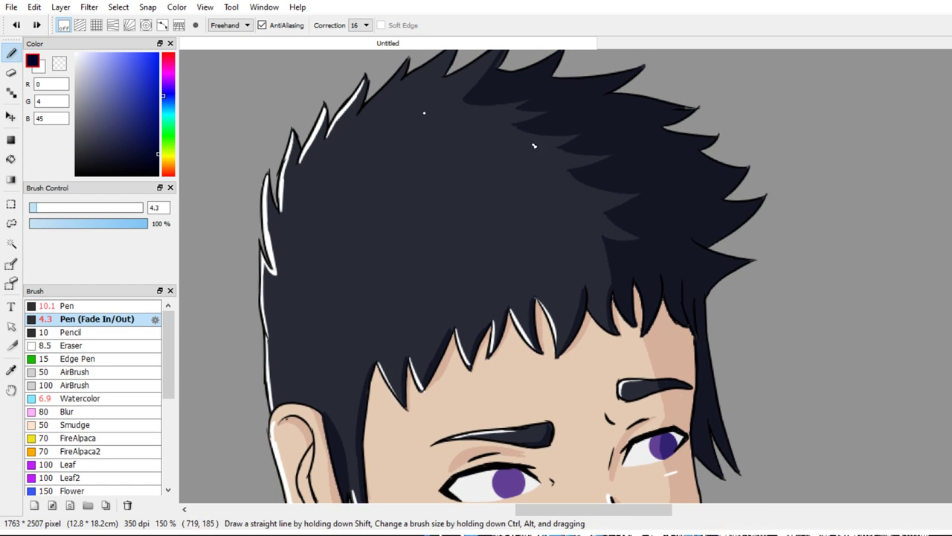
left_click_drag(418, 109, 469, 114)
left_click_drag(492, 165, 512, 174)
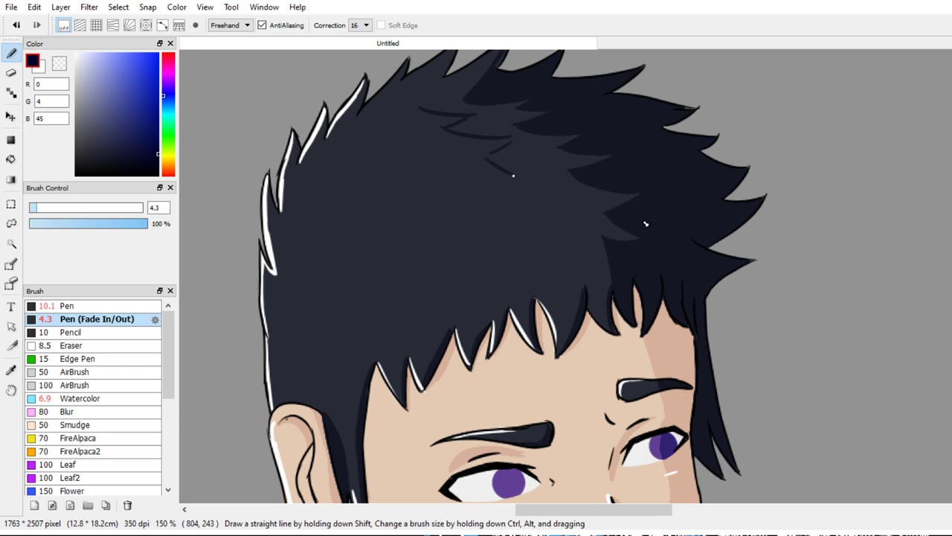
key("ctrl+z")
key("ctrl+z")
mouse_move(512, 136)
left_mouse_down()
mouse_move(507, 172)
mouse_move(549, 173)
mouse_move(532, 180)
mouse_move(565, 220)
left_mouse_up()
key("ctrl+z")
Draw short dark strand strokes on the crown and on the side of the hair above the ear
scroll(736, 193, "down", 2)
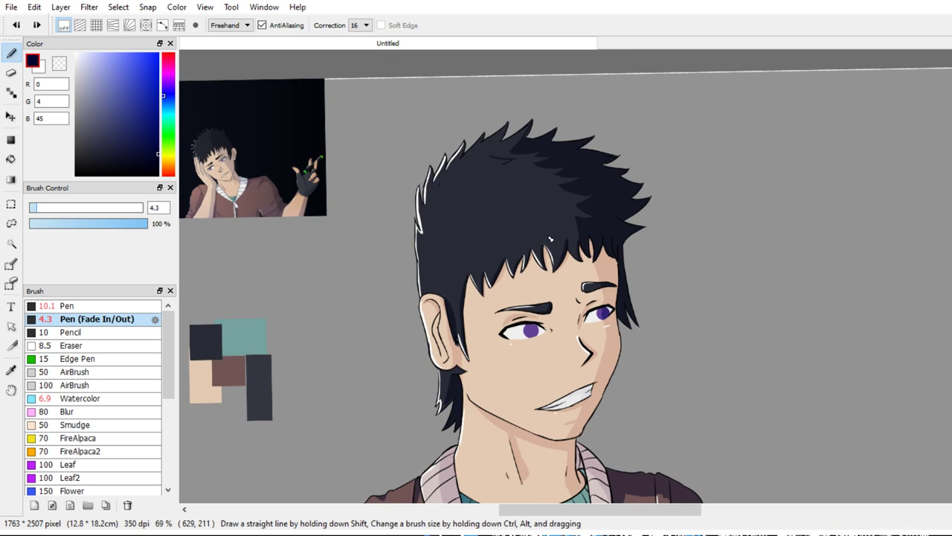
scroll(547, 305, "up", 1)
key("ctrl+z")
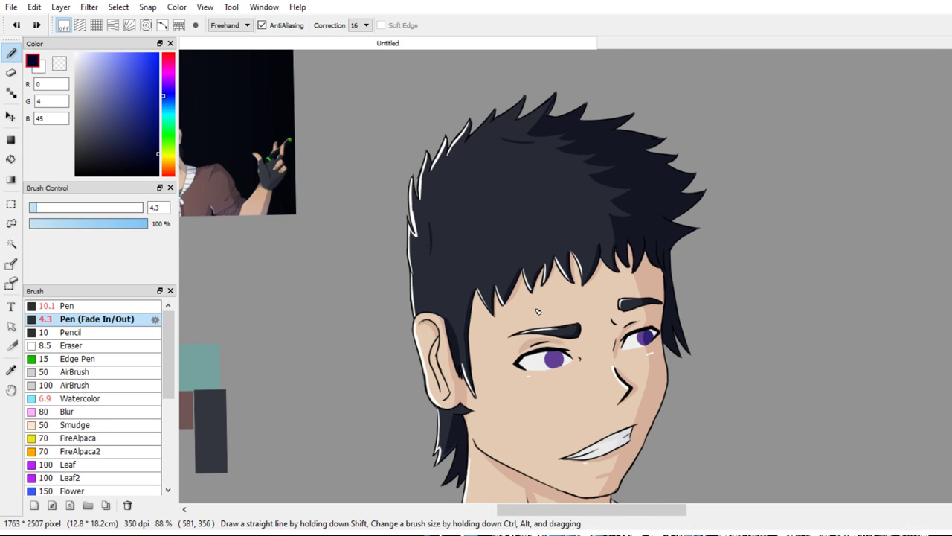
mouse_move(538, 313)
left_mouse_down()
mouse_move(549, 279)
mouse_move(563, 328)
mouse_move(600, 332)
left_mouse_up()
mouse_move(582, 405)
left_mouse_down()
mouse_move(596, 339)
mouse_move(548, 308)
mouse_move(554, 281)
left_mouse_up()
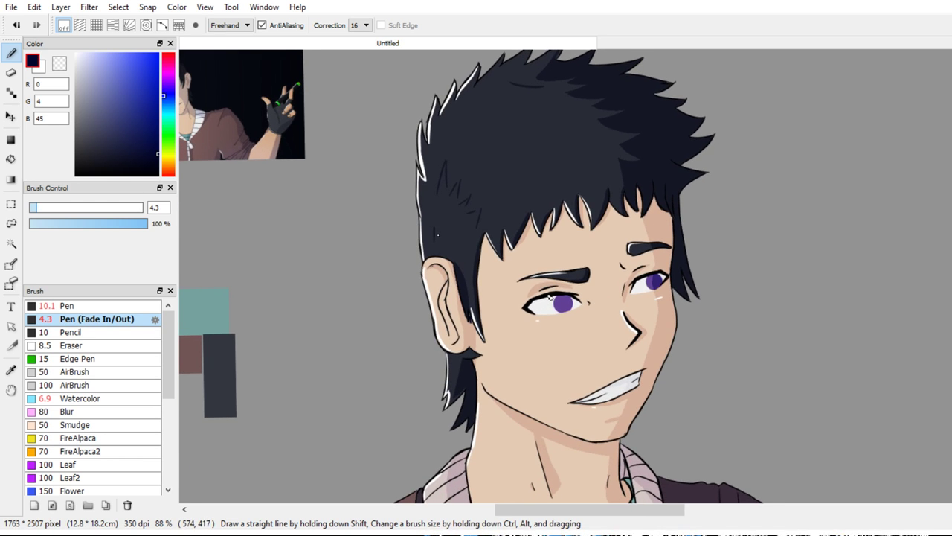
scroll(557, 267, "down", 2)
left_click_drag(563, 344, 563, 218)
scroll(565, 238, "down", 2)
left_click_drag(604, 270, 570, 259)
scroll(570, 259, "up", 8)
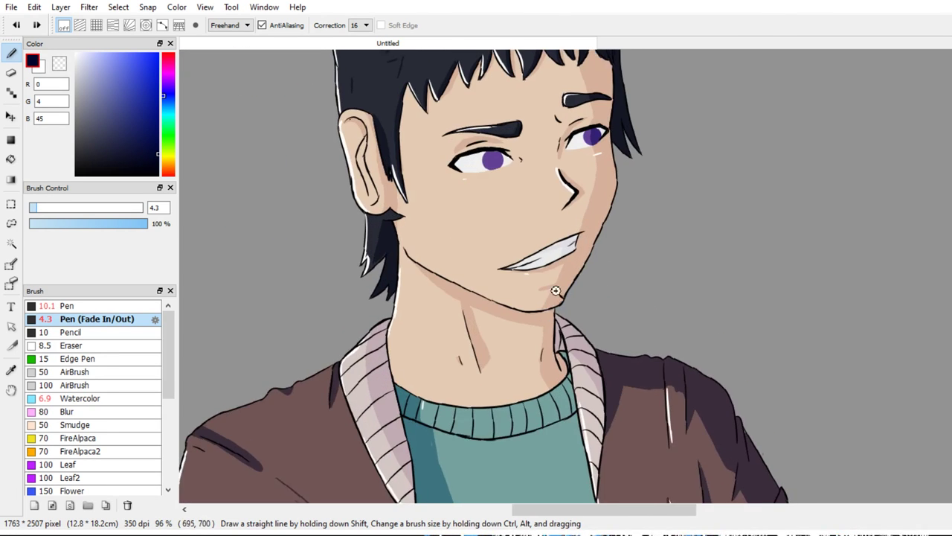
Select both purple irises with the Magic Wand
key("e")
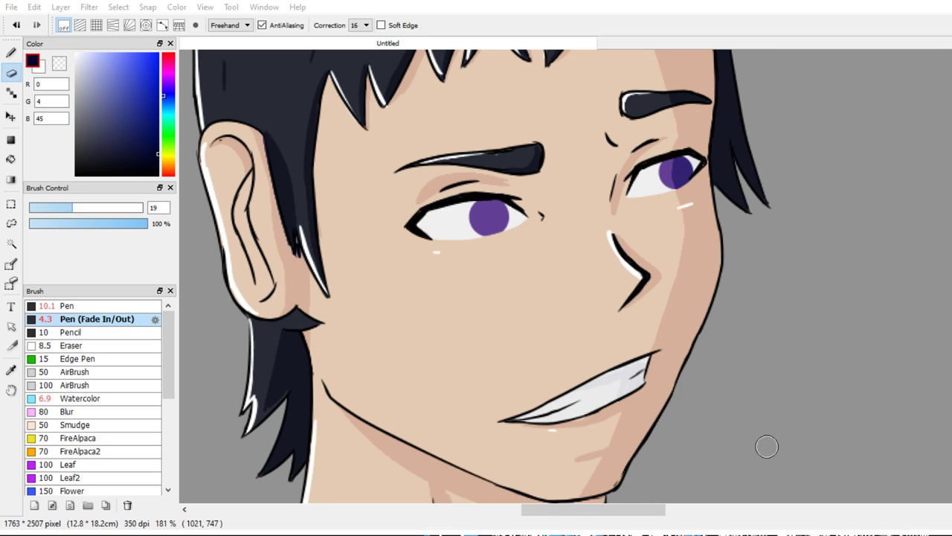
key("ctrl+z")
key("w")
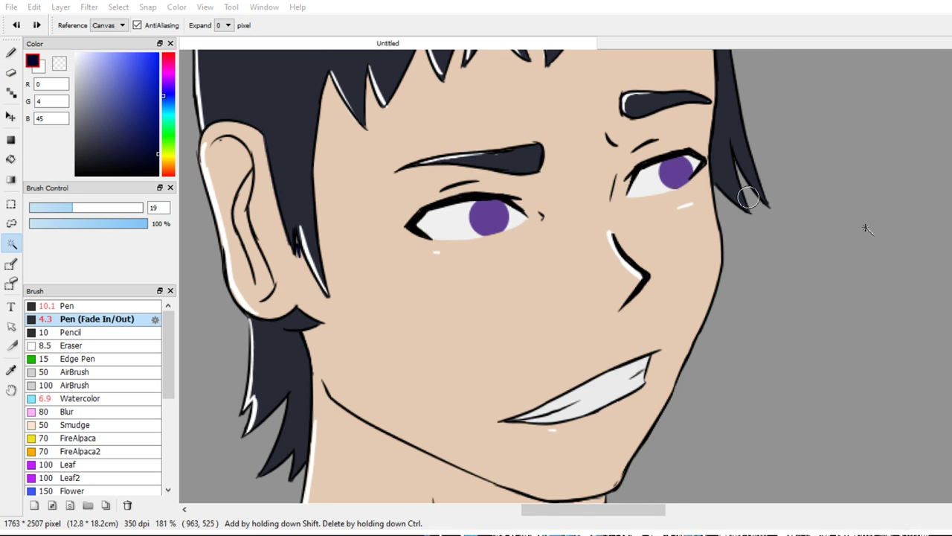
left_click(677, 172)
left_click(487, 222, "shift")
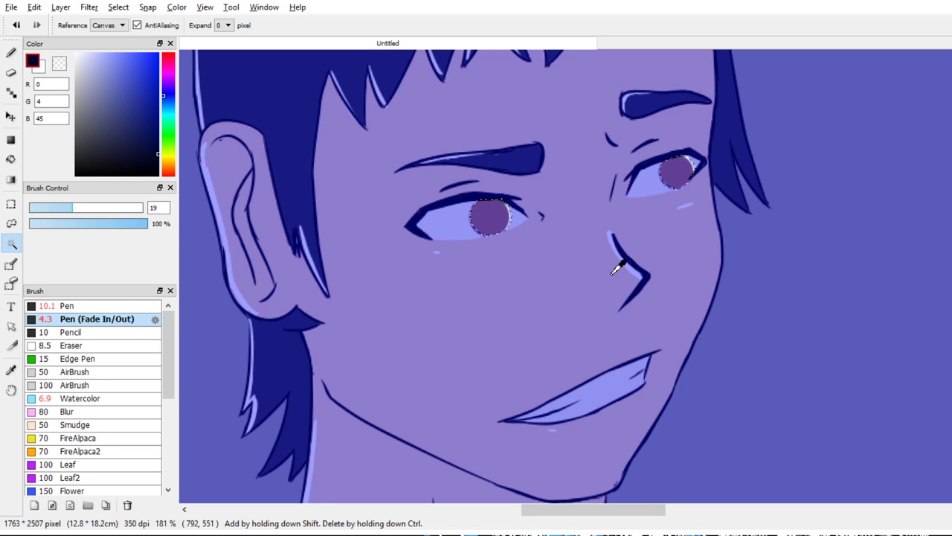
Fill both irises with a linear gradient from dark purple at the top to light purple (RGB 156, 123, 205) at the bottom
key("x")
left_click(490, 219, "alt")
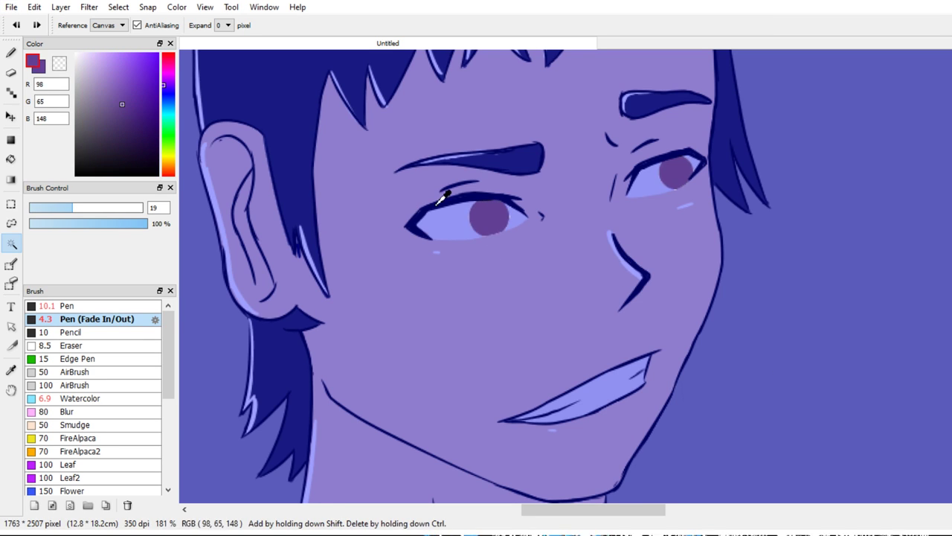
left_click_drag(128, 124, 129, 135)
key("x")
left_click(108, 77)
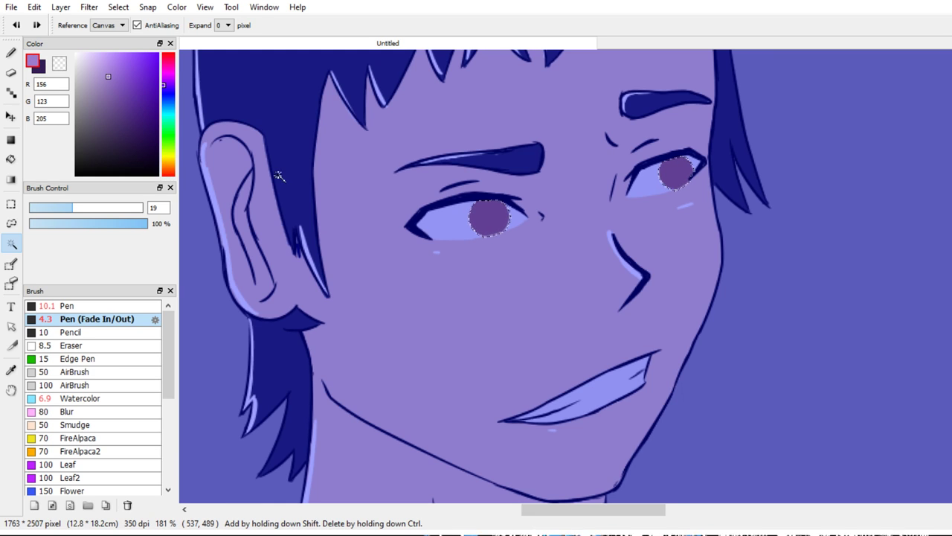
key("g")
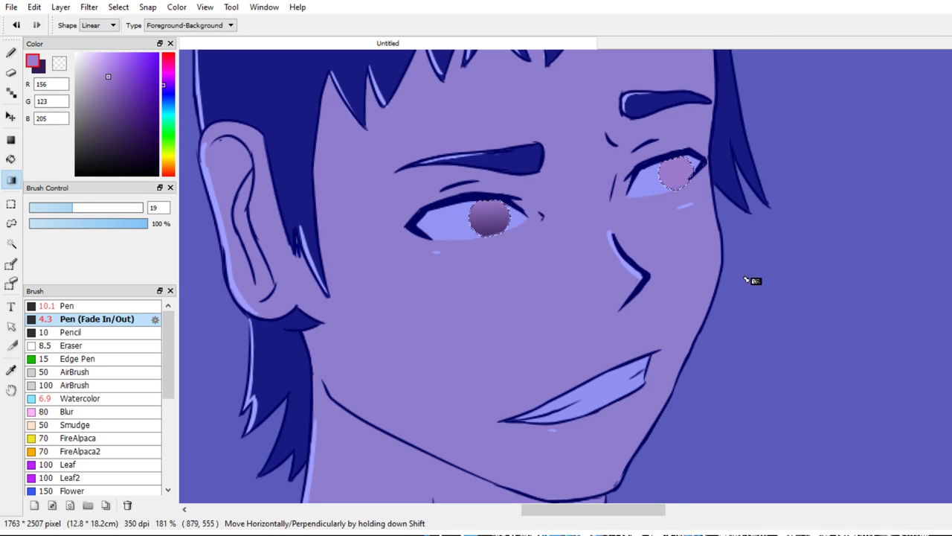
left_click_drag(744, 255, 735, 231)
left_click_drag(753, 282, 733, 203)
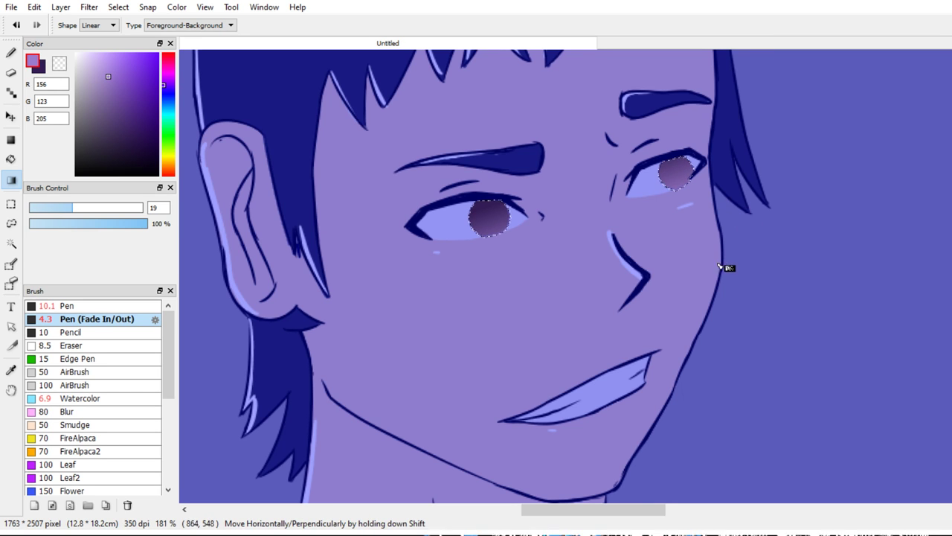
Paint a dark purple (RGB 51, 29, 86) rim along the edge of the near eye's iris with the Fade In/Out pen at size 4.3
key("x")
left_click(658, 241, "ctrl")
key("b")
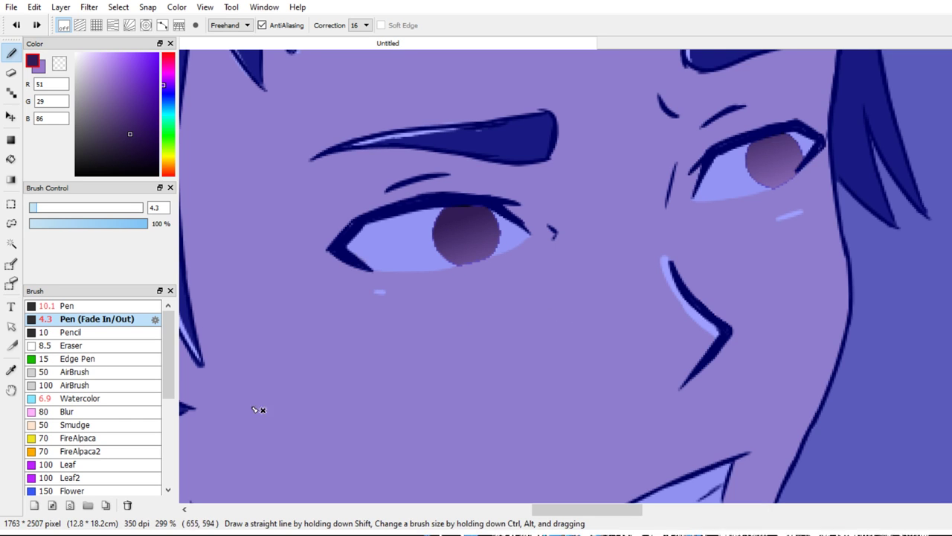
mouse_move(448, 247)
left_mouse_down()
mouse_move(459, 273)
mouse_move(439, 234)
mouse_move(480, 262)
left_mouse_up()
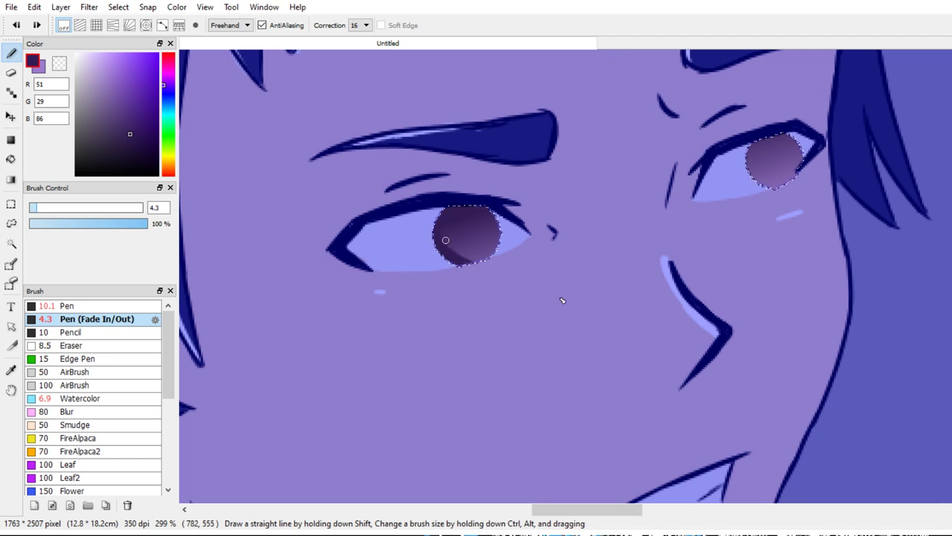
key("ctrl+z")
mouse_move(441, 216)
left_mouse_down()
mouse_move(436, 237)
mouse_move(468, 266)
mouse_move(493, 209)
left_mouse_up()
key("ctrl+d")
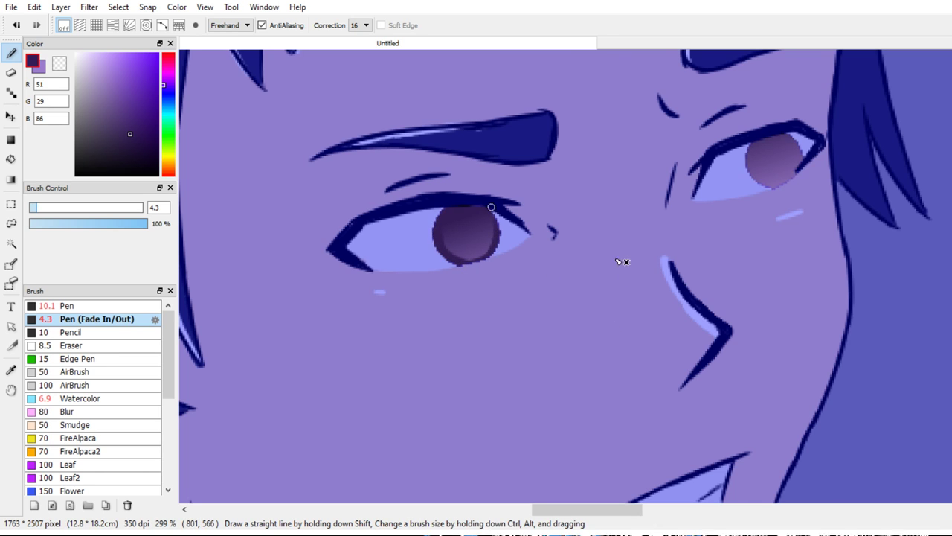
Paint the same dark purple rim around the far eye's iris
left_click_drag(539, 228, 464, 242)
mouse_move(675, 156)
left_mouse_down()
mouse_move(689, 197)
mouse_move(673, 167)
mouse_move(709, 203)
mouse_move(683, 190)
mouse_move(712, 198)
left_mouse_up()
key("ctrl+d")
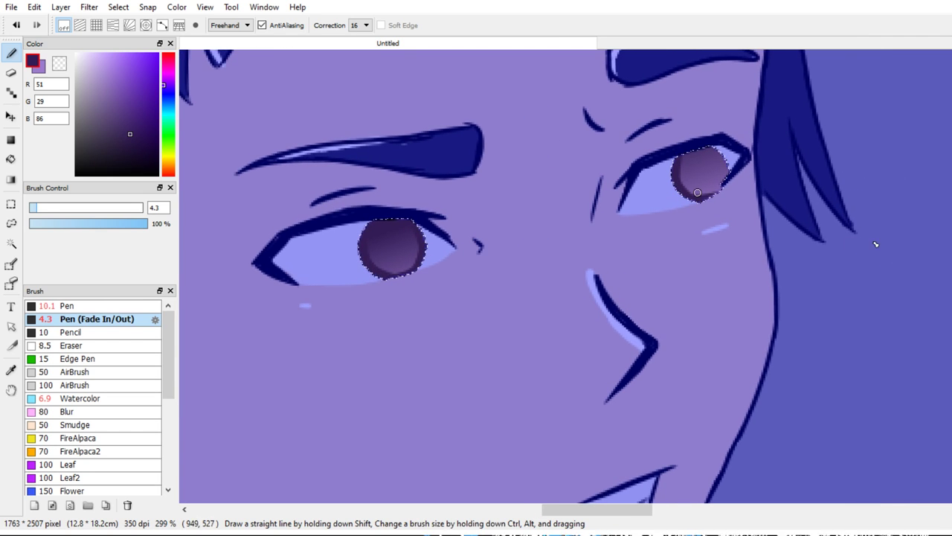
mouse_move(729, 159)
left_mouse_down()
mouse_move(719, 189)
mouse_move(698, 197)
left_mouse_up()
key("ctrl+z")
mouse_move(729, 159)
left_mouse_down()
mouse_move(716, 189)
mouse_move(718, 142)
mouse_move(726, 177)
mouse_move(702, 132)
mouse_move(720, 168)
left_mouse_up()
key("x")
key("x")
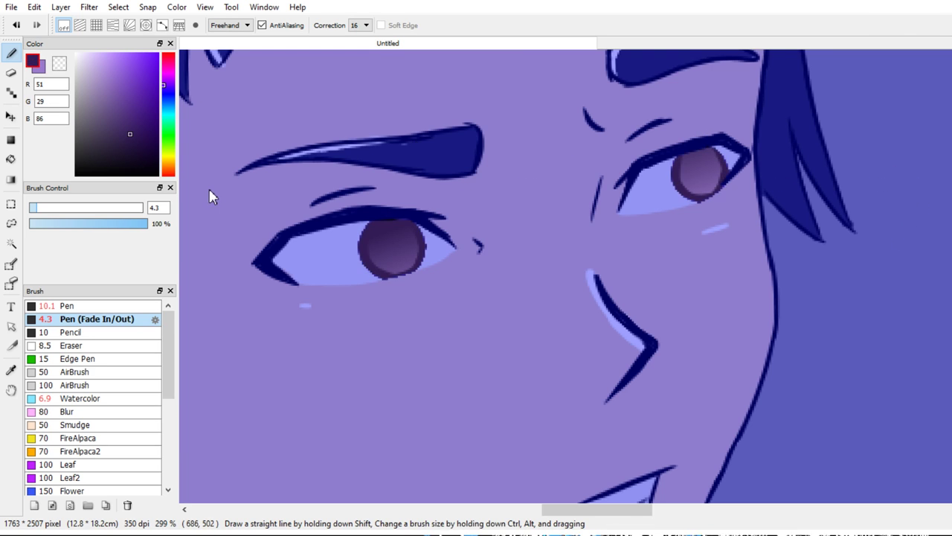
Paint a near-black (RGB 7, 7, 9) pupil in the far eye's iris with the Fade In/Out pen at size 12
key("ctrl+d")
mouse_move(436, 309)
left_mouse_down()
mouse_move(488, 301)
mouse_move(471, 325)
mouse_move(491, 318)
left_mouse_up()
left_click(389, 251)
left_click_drag(389, 252, 390, 252)
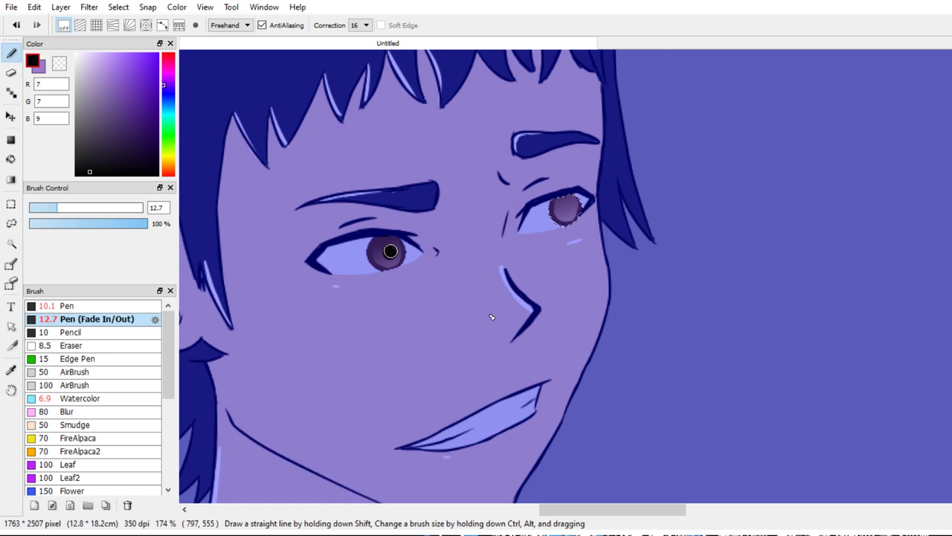
left_click_drag(571, 210, 570, 211)
key("ctrl+z")
left_click(569, 208)
Paint a near-black pupil in the near eye's iris with the regular Pen at size 10.8
key("alt")
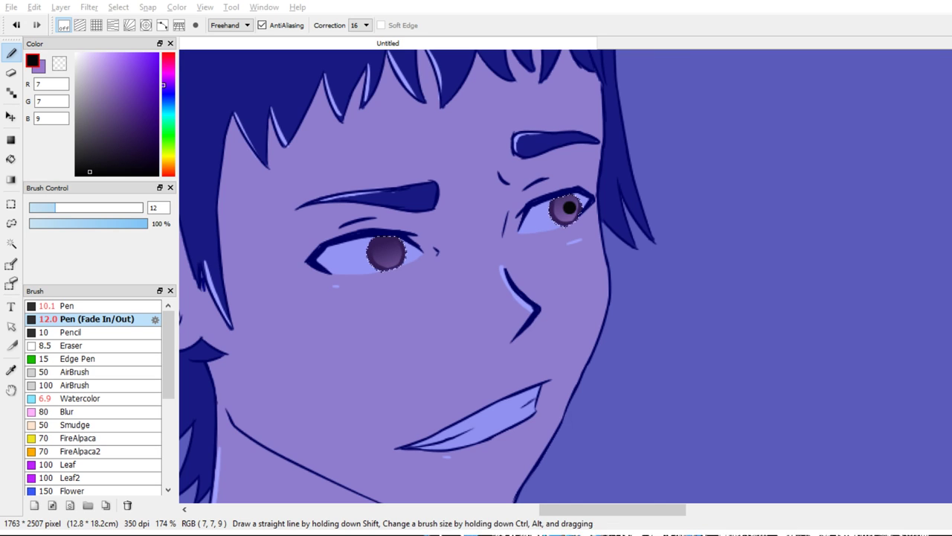
left_click(63, 306)
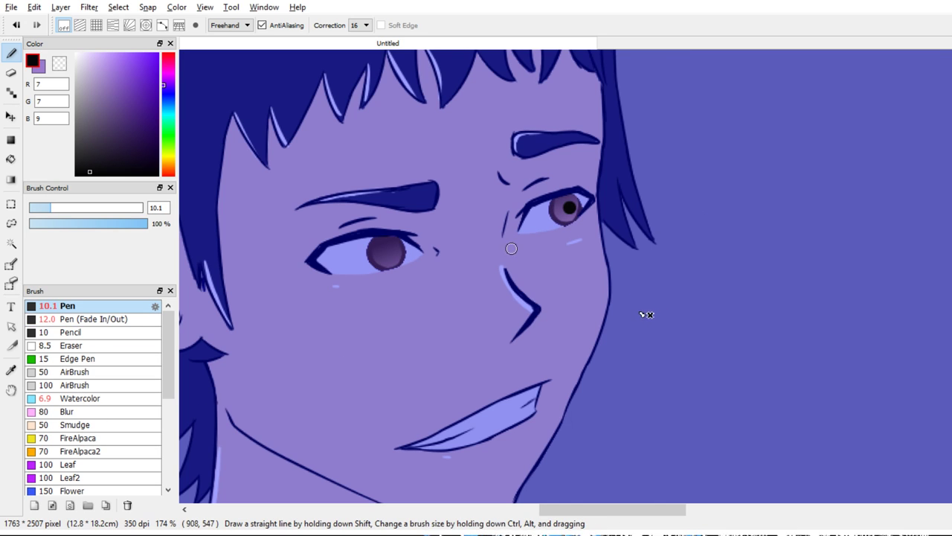
left_click_drag(390, 253, 396, 253)
left_click(389, 253)
key("ctrl+z")
left_click(389, 253)
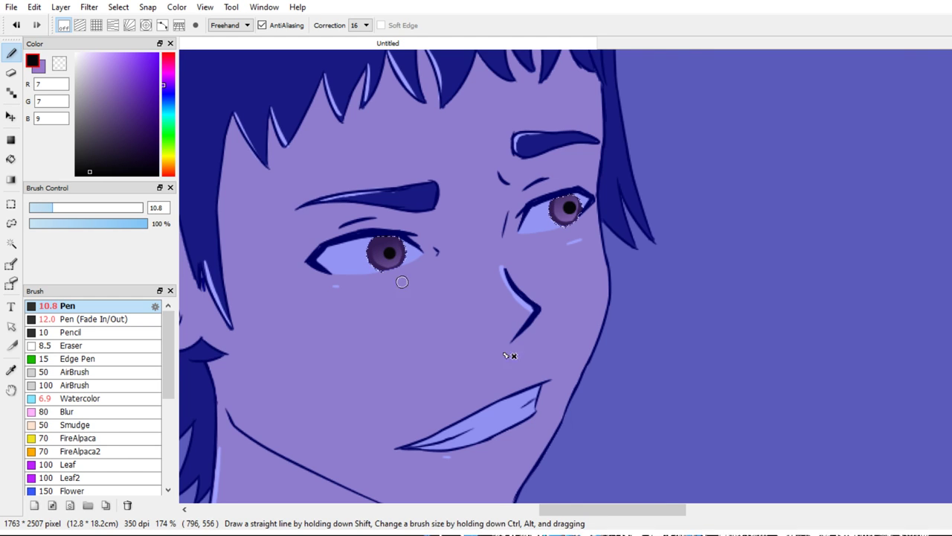
Enlarge the near eye's pupil with the Pen at size 16.4 and the far eye's pupil at size 14.4
left_click_drag(477, 337, 491, 318, "ctrl+alt")
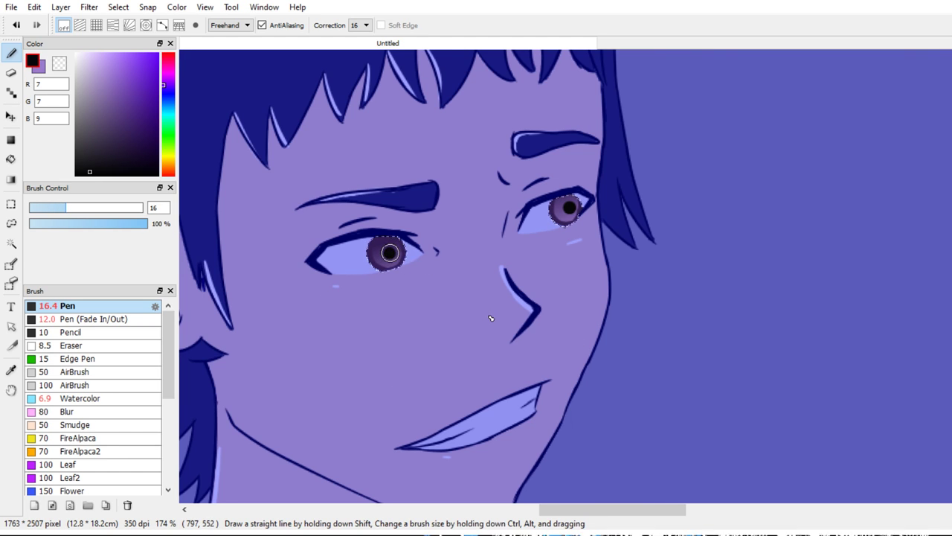
scroll(512, 285, "down", 4)
scroll(512, 285, "up", 2)
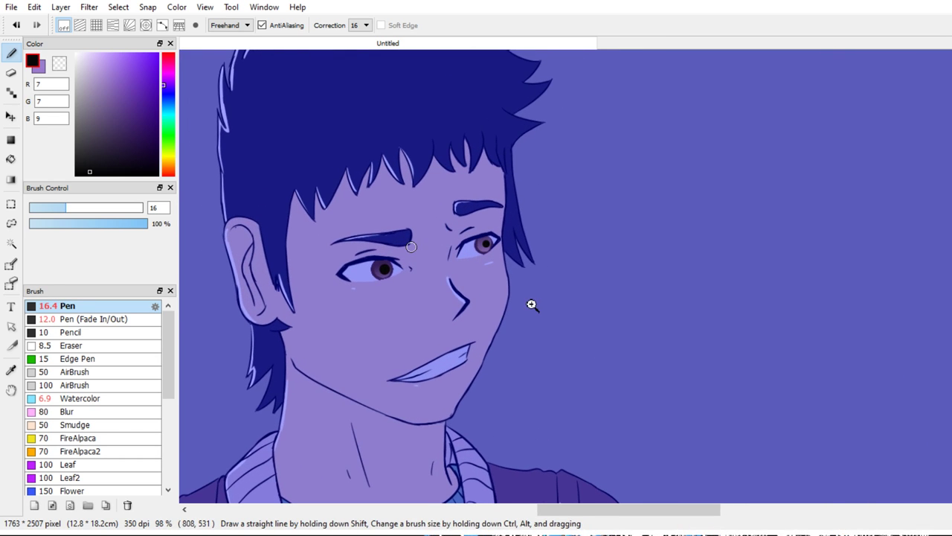
left_click_drag(634, 308, 614, 308, "ctrl+alt")
scroll(481, 400, "down", 2)
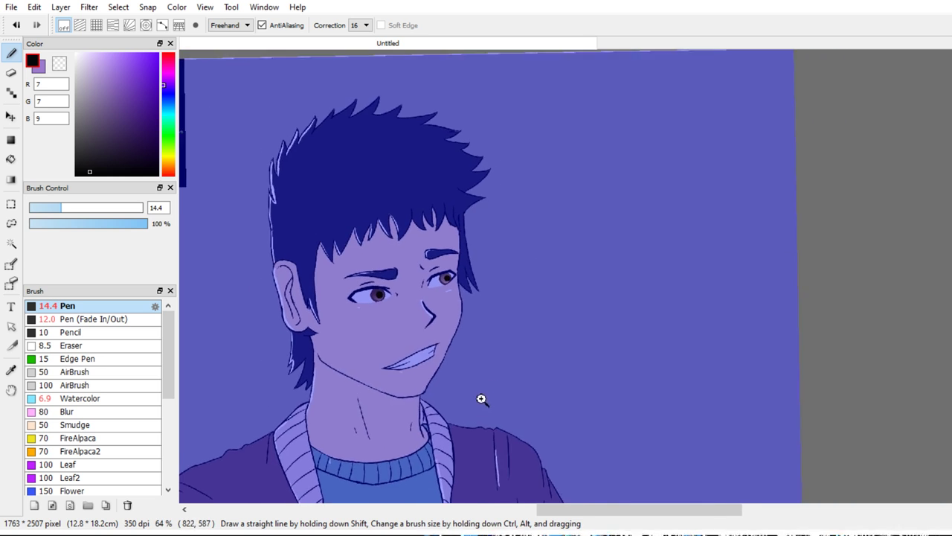
Set the Pen to light purple (RGB 171, 144, 212) at size 2.9 and hide the blue overlay on the artwork
scroll(482, 399, "up", 6)
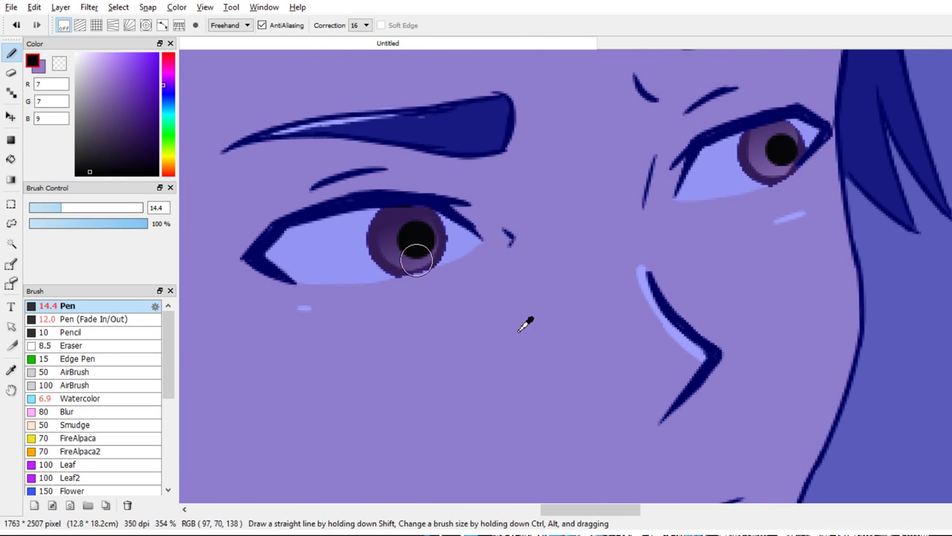
left_click(417, 260, "alt")
left_click(109, 86)
left_click_drag(422, 195, 400, 195, "ctrl+alt")
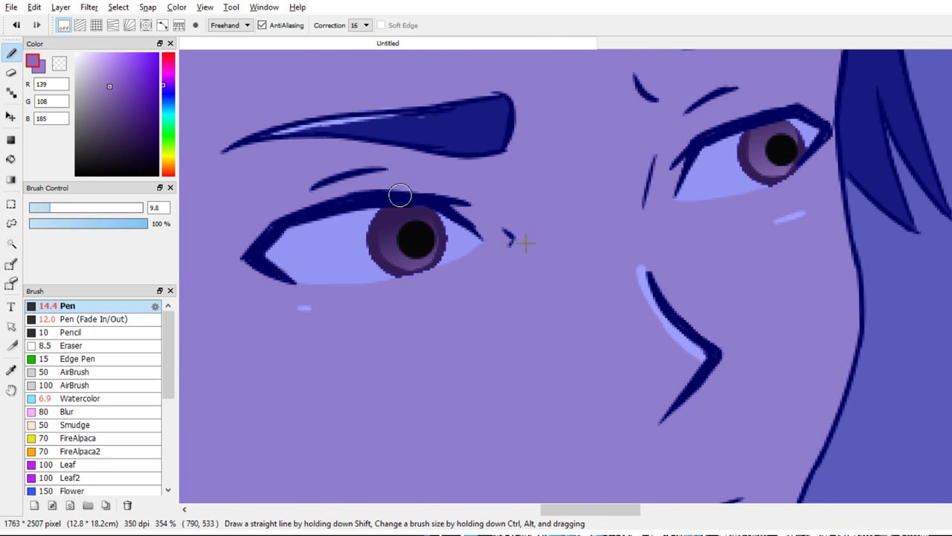
left_click_drag(525, 242, 480, 257, "ctrl+alt")
left_click(101, 73)
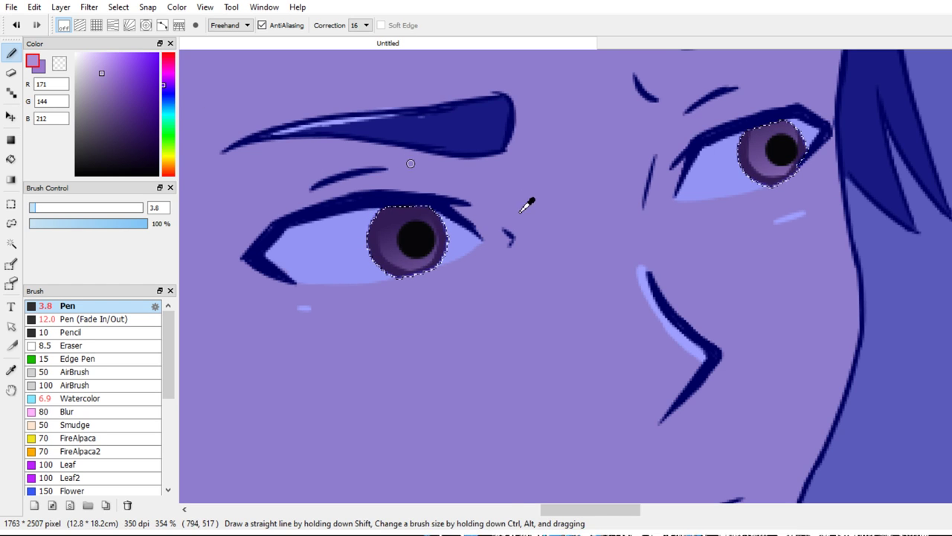
left_click_drag(410, 173, 400, 160, "ctrl+alt")
left_click_drag(397, 227, 400, 228, "ctrl+alt")
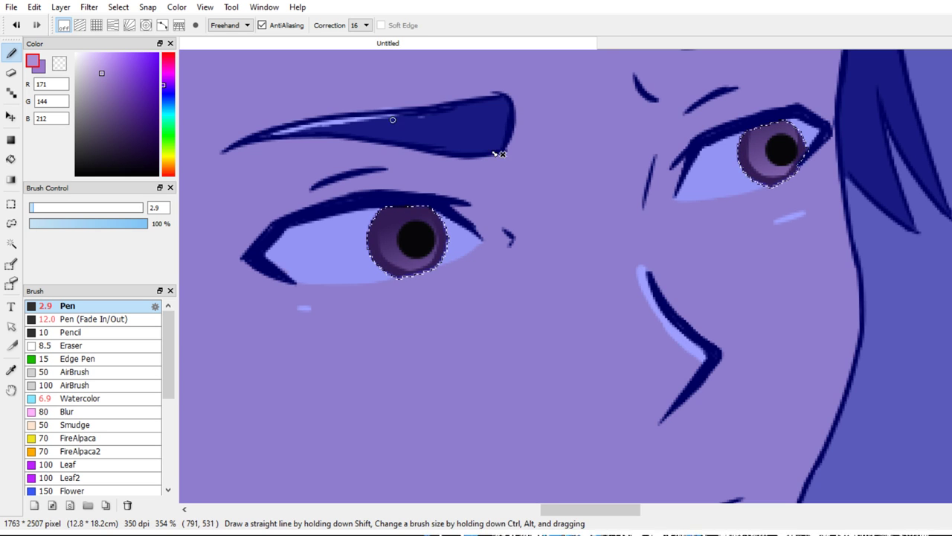
key("ctrl+d")
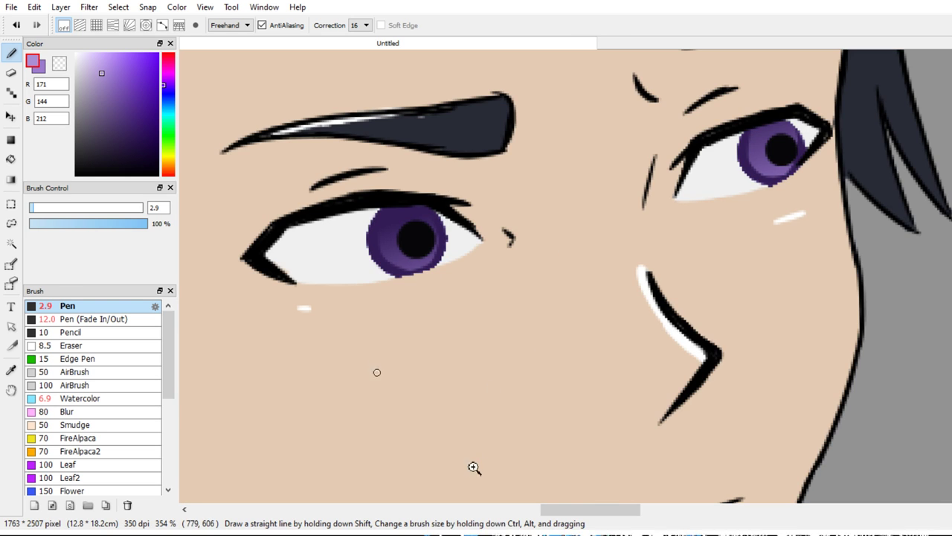
mouse_move(366, 339)
left_mouse_down()
mouse_move(376, 410)
mouse_move(410, 402)
mouse_move(376, 415)
left_mouse_up()
mouse_move(421, 339)
left_mouse_down()
mouse_move(438, 396)
mouse_move(487, 388)
left_mouse_up()
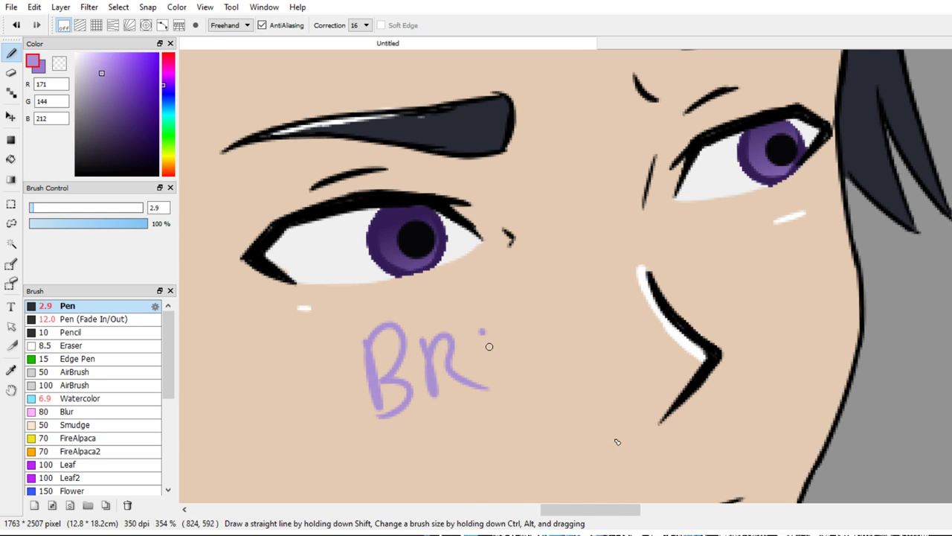
mouse_move(500, 317)
left_mouse_down()
mouse_move(520, 374)
mouse_move(480, 385)
left_mouse_up()
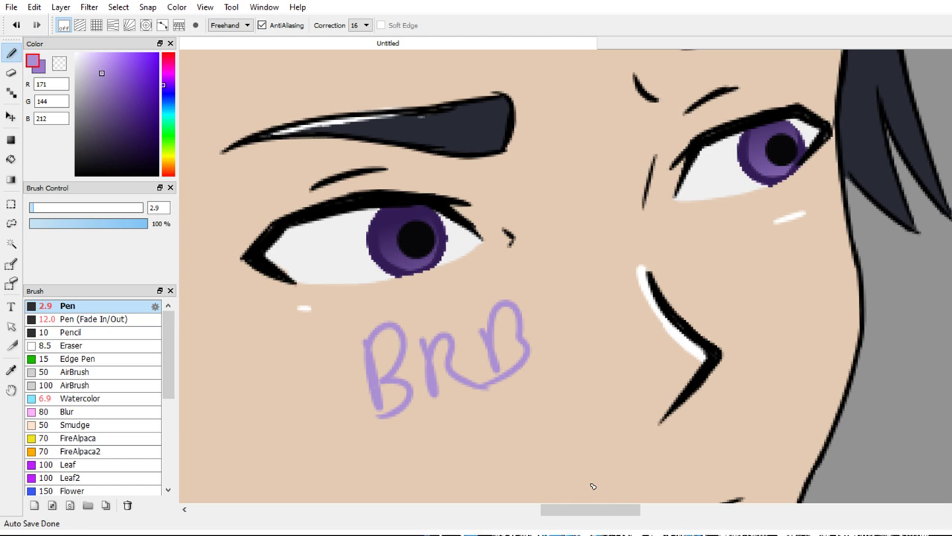
key("ctrl+z")
key("ctrl+z")
key("ctrl+z")
key("ctrl+z")
key("ctrl+z")
key("ctrl+z")
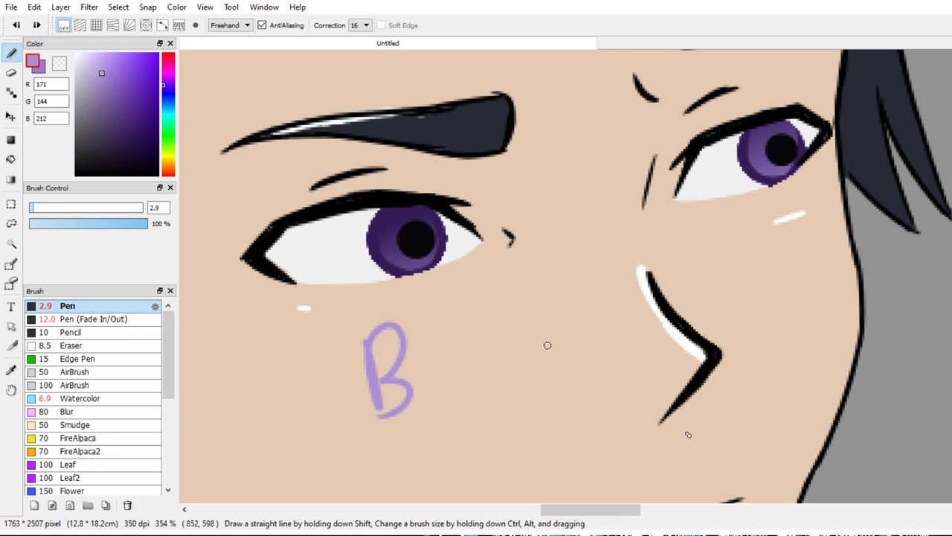
key("alt+Tab")
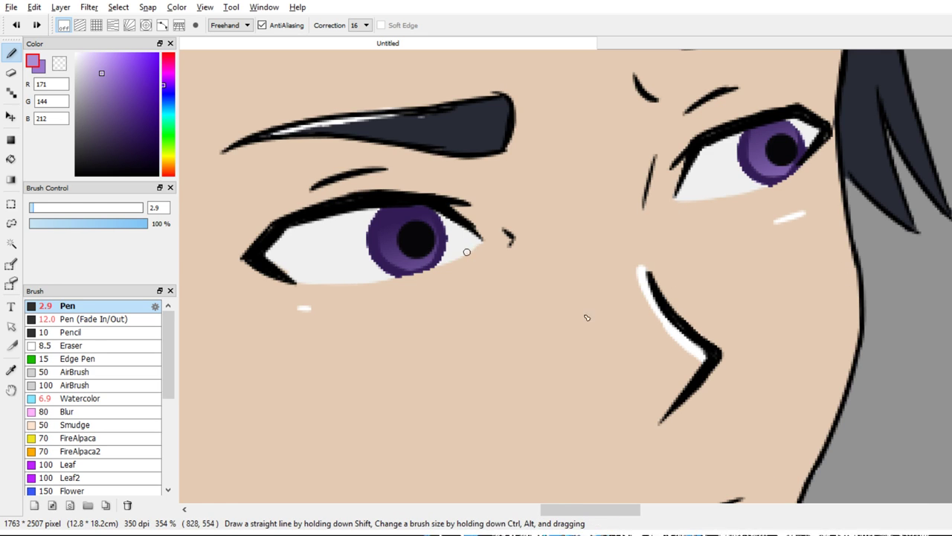
Paint a large curved highlight and a small highlight above it in light purple on the near iris with the Pen at size 3.2
left_click_drag(388, 242, 405, 261)
key("ctrl+z")
key("]")
scroll(391, 260, "up", 3)
key("[")
key("[")
left_click(380, 242)
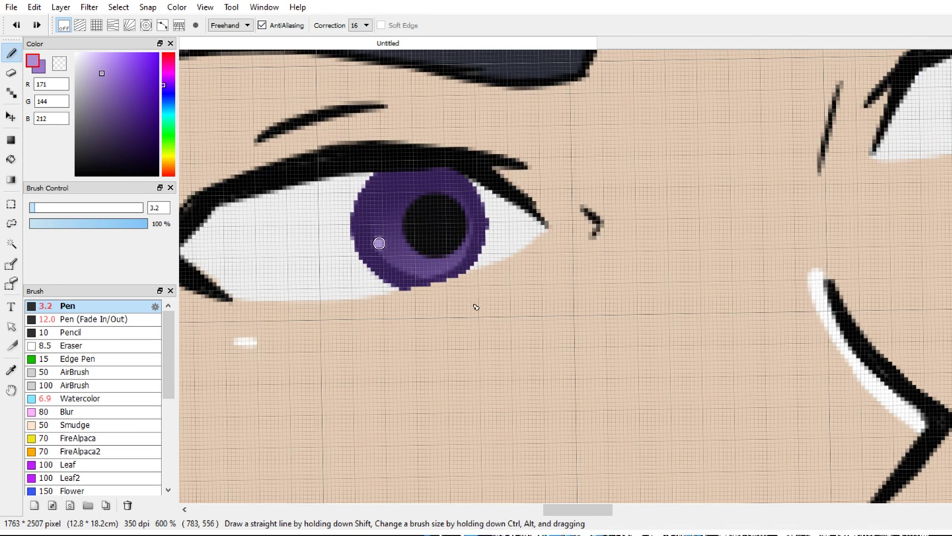
mouse_move(392, 234)
left_mouse_down()
mouse_move(414, 279)
mouse_move(381, 248)
mouse_move(408, 271)
mouse_move(430, 242)
mouse_move(395, 296)
left_mouse_up()
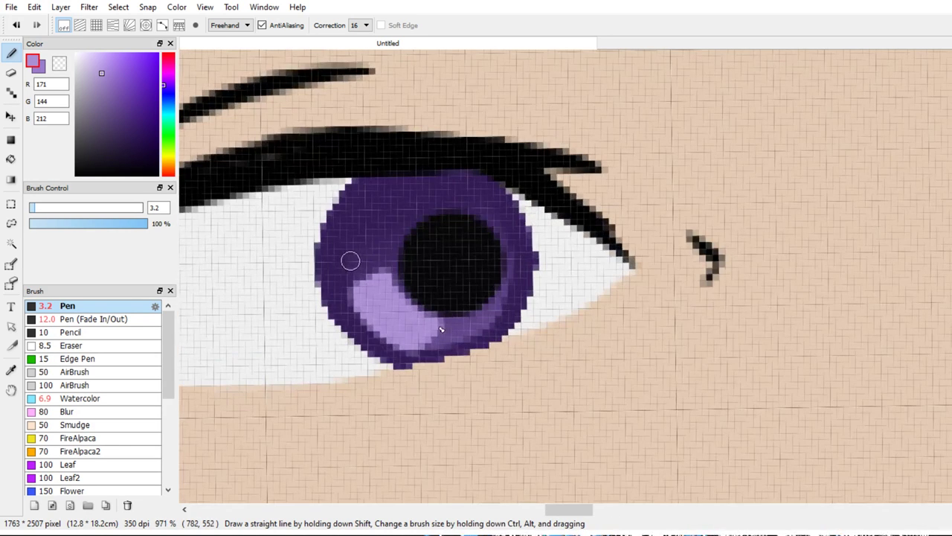
left_click_drag(346, 260, 373, 253)
scroll(574, 249, "down", 5)
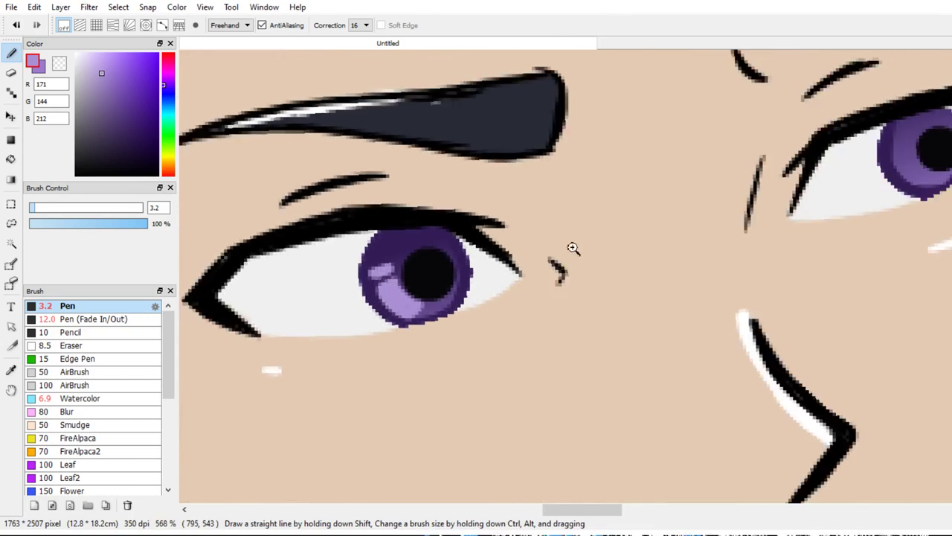
Paint matching light purple highlights beside the pupil on the far eye's iris
mouse_move(613, 237)
left_mouse_down()
mouse_move(563, 324)
mouse_move(611, 290)
mouse_move(585, 334)
left_mouse_up()
mouse_move(482, 221)
left_mouse_down()
mouse_move(505, 219)
mouse_move(531, 234)
mouse_move(499, 244)
mouse_move(501, 236)
mouse_move(523, 240)
mouse_move(496, 232)
left_mouse_up()
left_click_drag(644, 263, 646, 253)
scroll(645, 253, "down", 2)
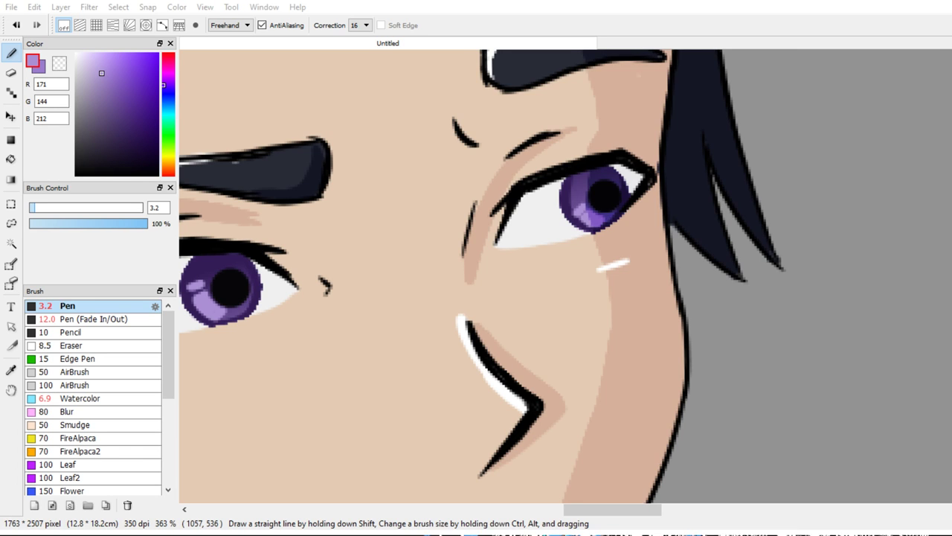
Set the Pen to dark navy (RGB 3, 0, 70) at size 4.8 and try a shadow stroke under the near eye's upper lid
key("x")
left_click(158, 141)
left_click(166, 92)
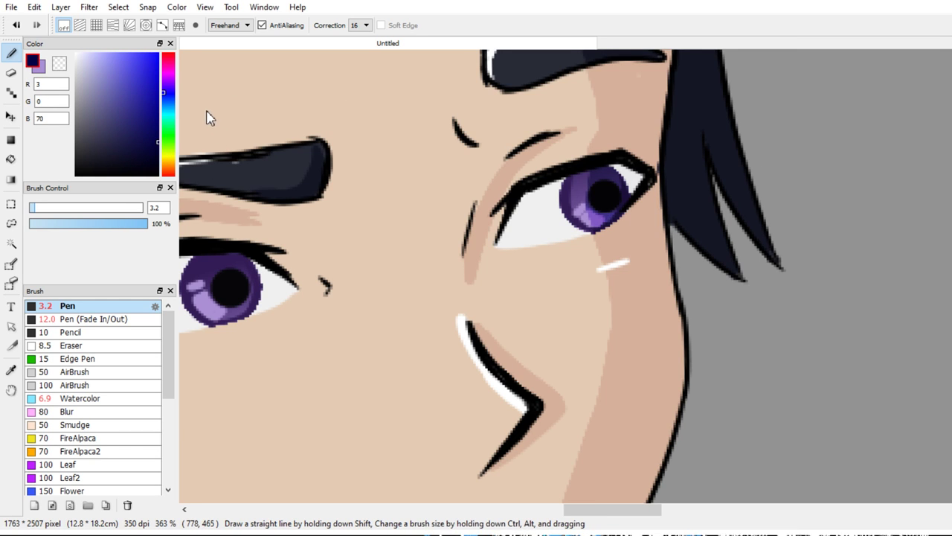
left_click_drag(381, 291, 432, 238)
key("bracketright")
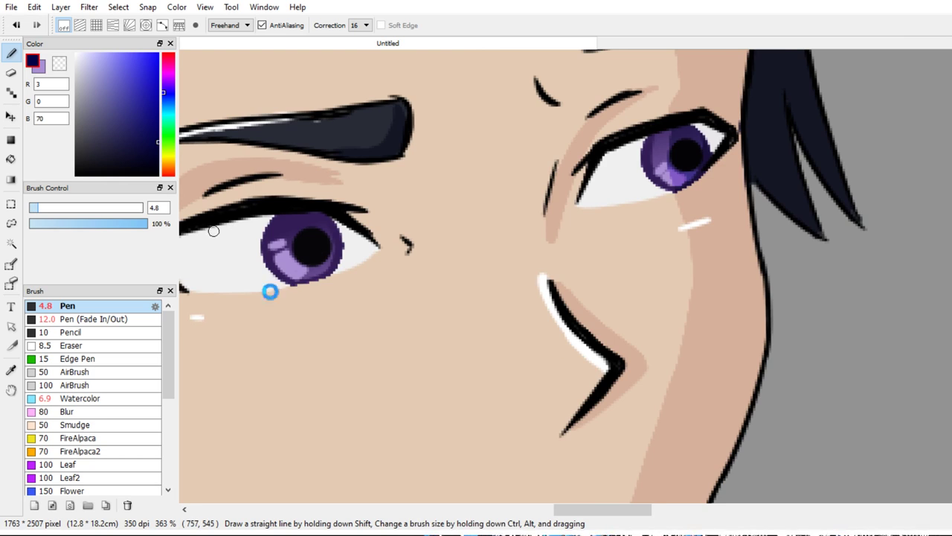
mouse_move(212, 230)
left_mouse_down()
mouse_move(268, 208)
mouse_move(233, 224)
mouse_move(252, 212)
left_mouse_up()
key("ctrl+z")
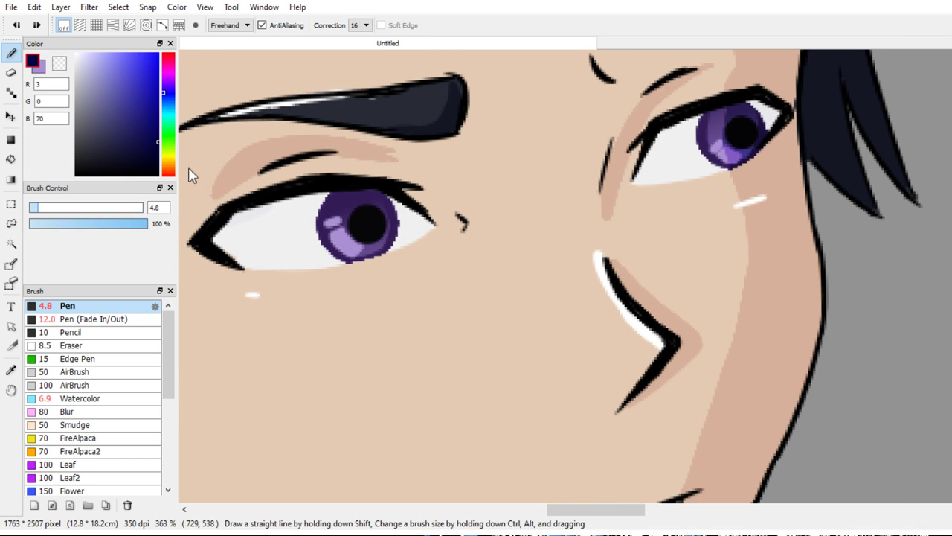
Darken the colour to RGB 2, 0, 52 and paint a shadow under the near eye's upper lid and over its inner corner
left_click(158, 150)
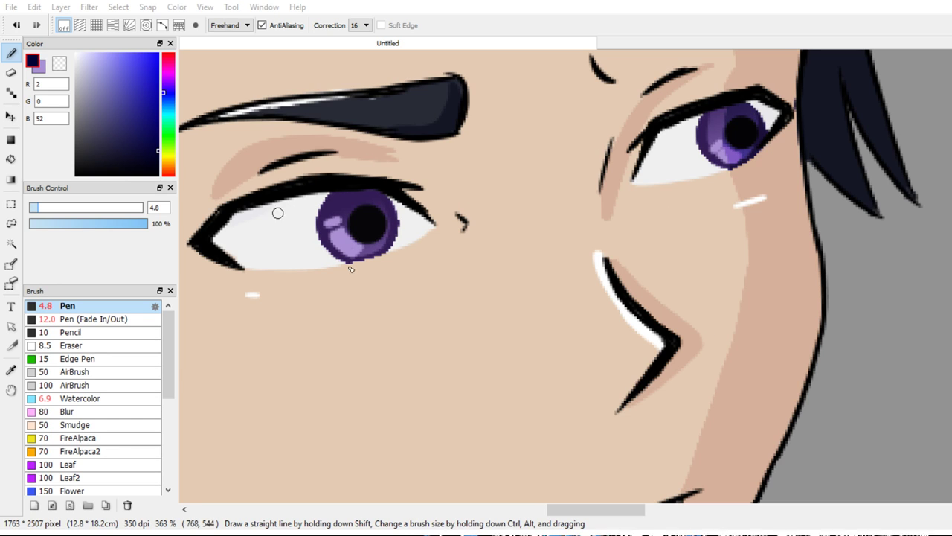
left_click_drag(228, 225, 280, 208)
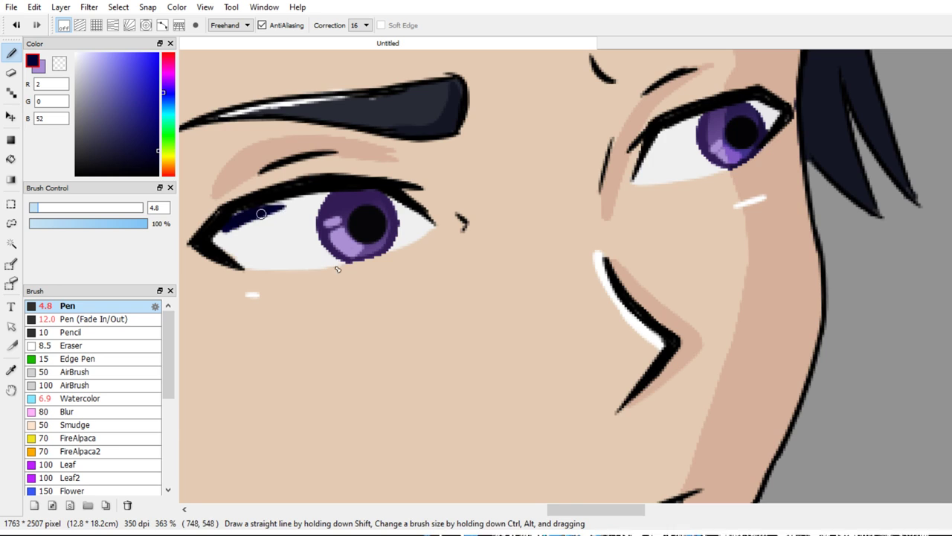
key("ctrl+z")
key("ctrl+z")
mouse_move(226, 228)
left_mouse_down()
mouse_move(312, 200)
mouse_move(290, 209)
mouse_move(316, 199)
left_mouse_up()
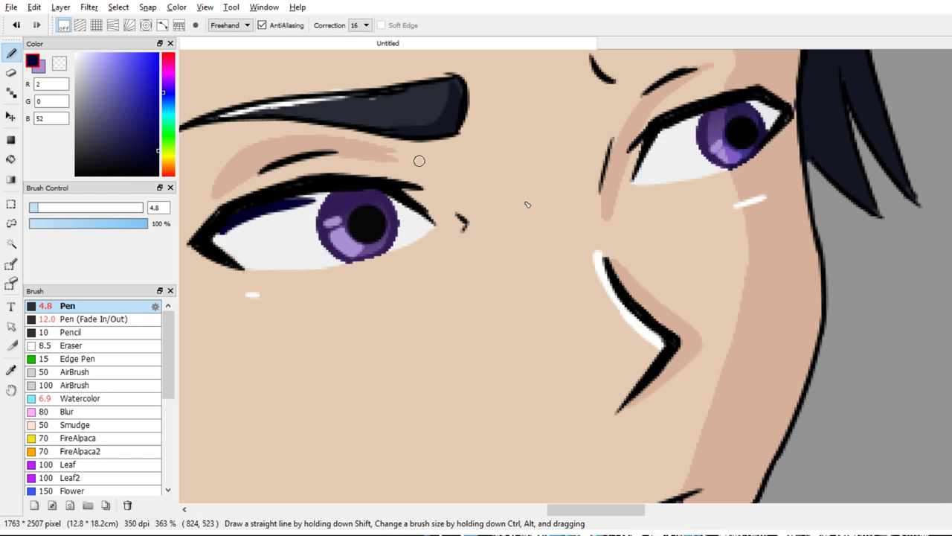
mouse_move(243, 214)
left_mouse_down()
mouse_move(340, 200)
mouse_move(325, 197)
mouse_move(346, 205)
mouse_move(325, 195)
mouse_move(374, 217)
mouse_move(360, 201)
left_mouse_up()
mouse_move(366, 249)
left_mouse_down()
mouse_move(425, 225)
mouse_move(356, 197)
mouse_move(396, 227)
mouse_move(369, 201)
mouse_move(382, 242)
mouse_move(409, 230)
mouse_move(401, 215)
mouse_move(426, 225)
left_mouse_up()
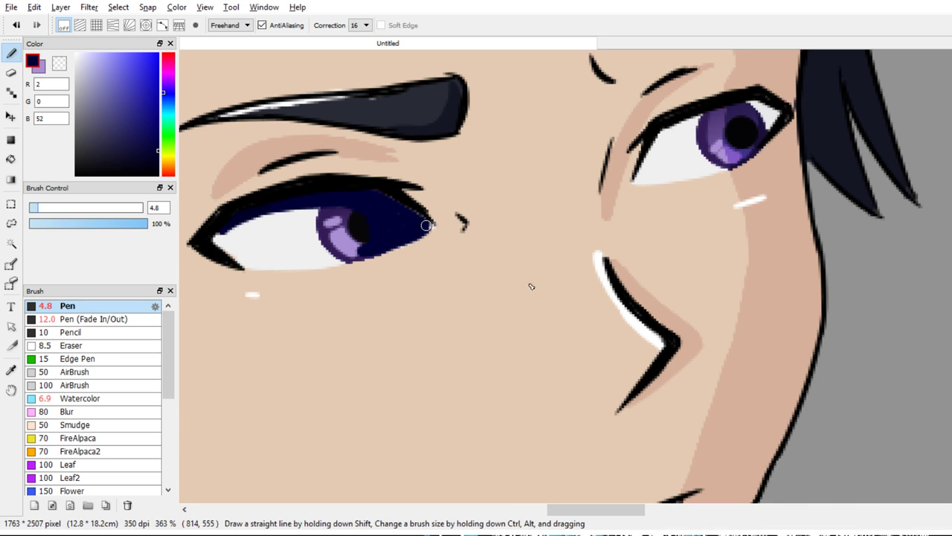
Erase the navy shadow where it covers the highlight on the near eye's iris
key("w")
key("e")
left_click_drag(357, 240, 346, 235)
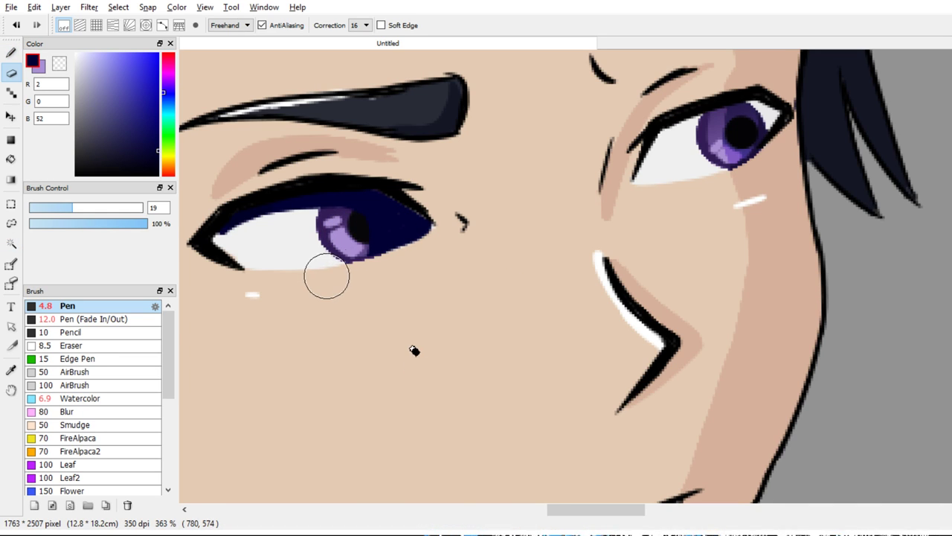
Paint the same navy shadow across the far eye's upper and outer part, and erase it over the iris highlight
key("space")
left_click_drag(478, 211, 394, 247)
key("b")
mouse_move(577, 193)
left_mouse_down()
mouse_move(662, 151)
mouse_move(568, 193)
mouse_move(580, 171)
mouse_move(608, 157)
mouse_move(588, 164)
mouse_move(636, 148)
mouse_move(624, 150)
mouse_move(639, 149)
mouse_move(644, 205)
mouse_move(685, 151)
mouse_move(651, 192)
mouse_move(647, 148)
mouse_move(675, 141)
mouse_move(640, 144)
mouse_move(684, 151)
mouse_move(665, 180)
left_mouse_up()
key("ctrl+z")
key("ctrl+z")
key("e")
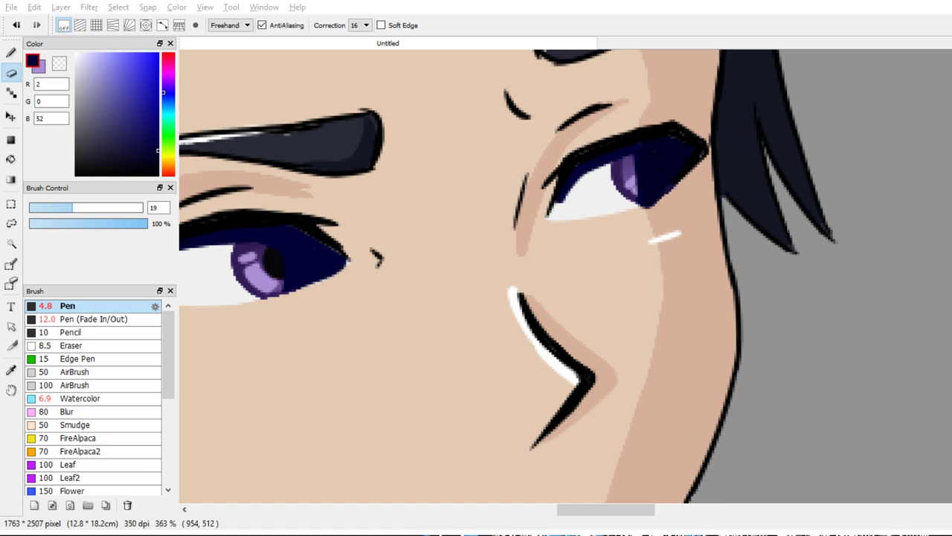
left_click_drag(639, 177, 633, 183)
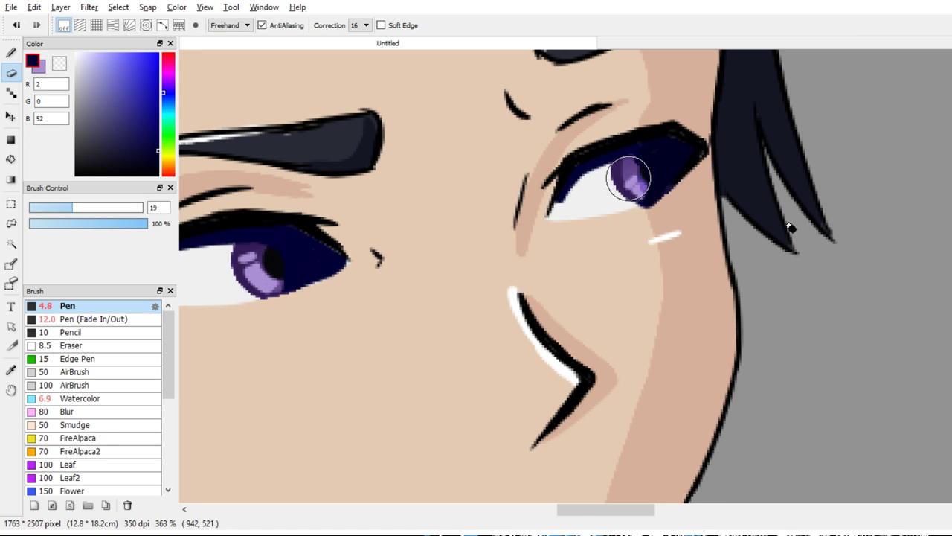
Finish erasing around the far eye's iris highlight and make the navy shadows on both eyes translucent
key("b")
key("e")
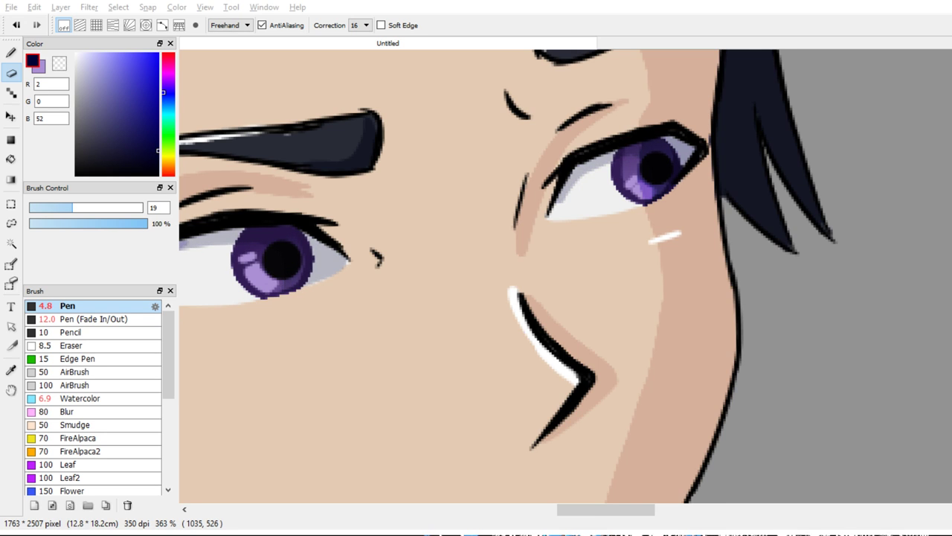
Set the Pen to white (RGB 255, 255, 255) and paint a round highlight beside each pupil, refining the far eye at size 5.1
key("b")
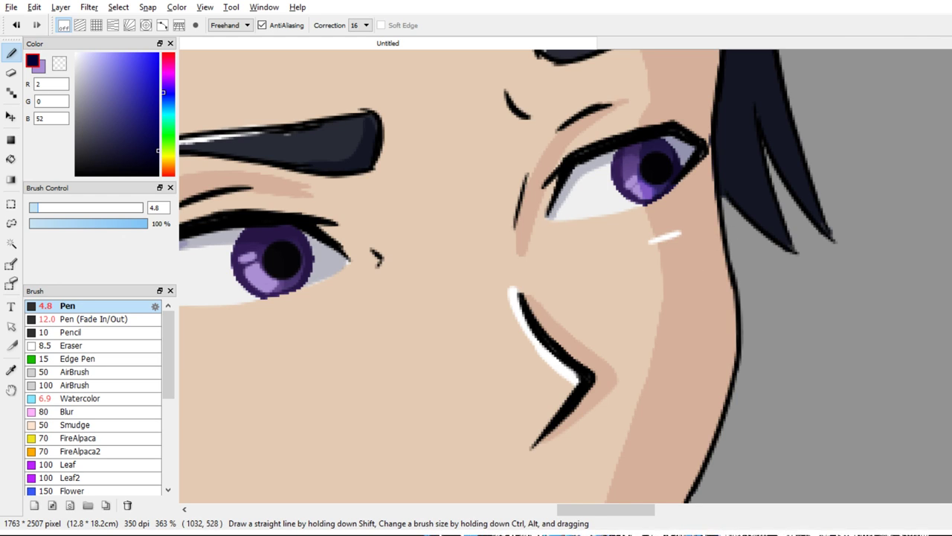
left_click(59, 67)
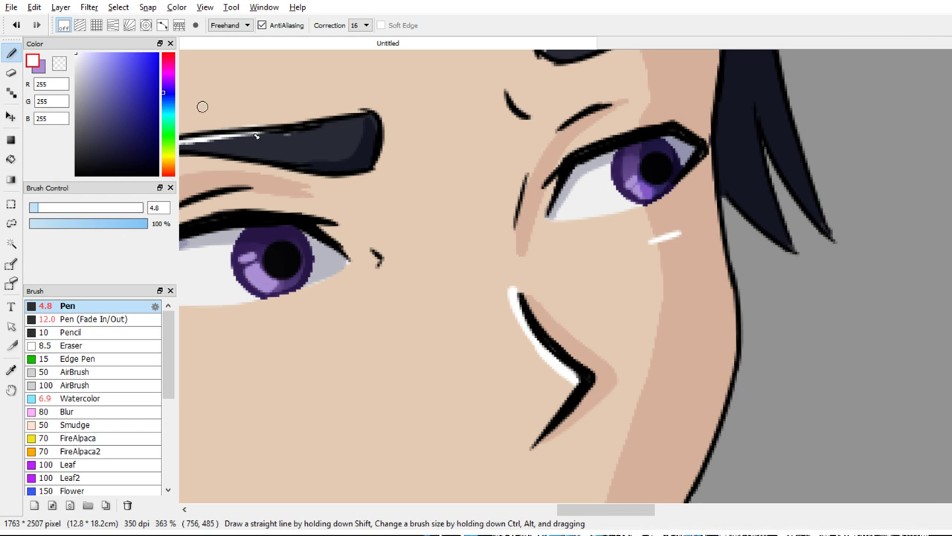
mouse_move(648, 285)
left_mouse_down()
mouse_move(670, 270)
mouse_move(670, 152)
left_mouse_up()
left_click_drag(424, 239, 483, 213)
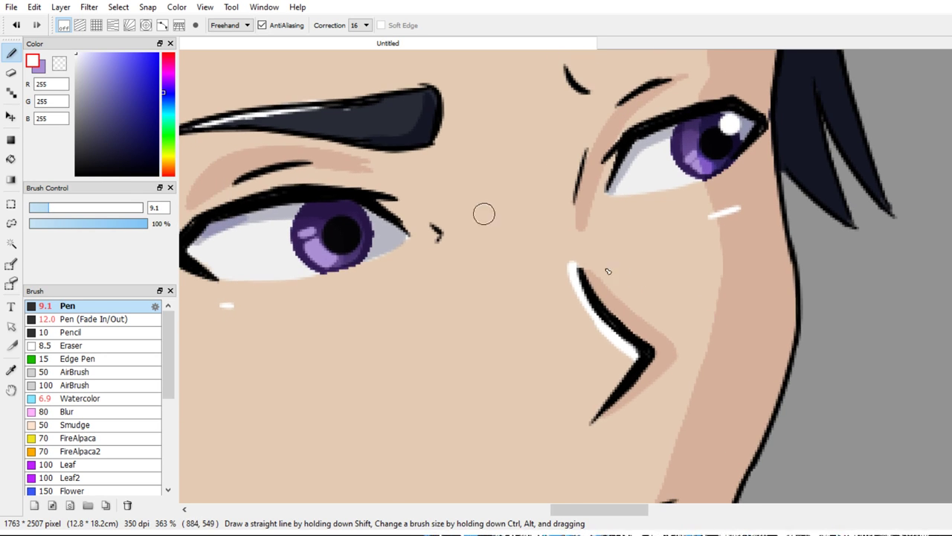
mouse_move(359, 217)
left_mouse_down("ctrl+alt")
mouse_move(379, 215)
mouse_move(361, 227)
left_mouse_up("ctrl+alt")
left_click(358, 216)
left_click(363, 230)
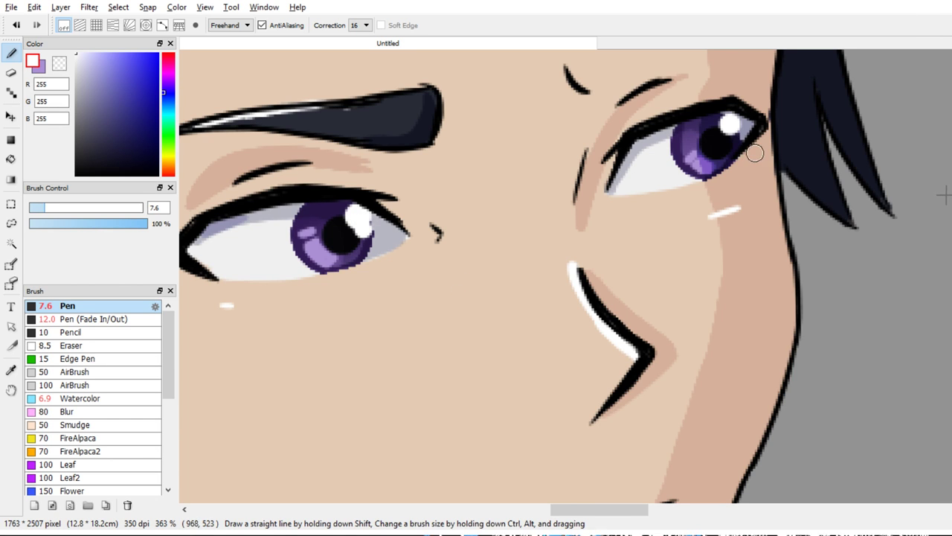
left_click_drag(755, 153, 741, 149, "ctrl+alt")
left_click(736, 135)
Save the finished drawing as desu.mdp, and save it again as the image betchholdmyhoops.png
left_click_drag(660, 218, 719, 159, "ctrl")
scroll(898, 199, "down", 7)
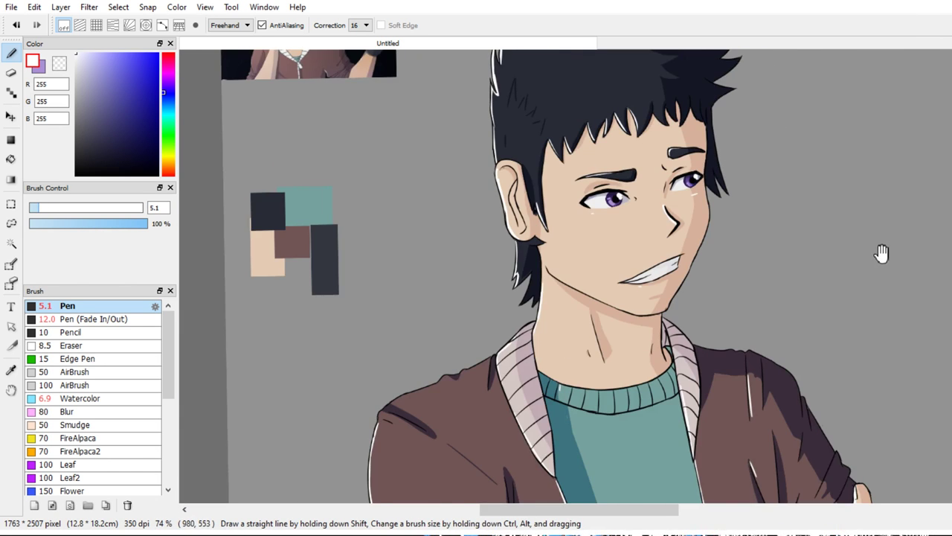
scroll(796, 276, "down", 1)
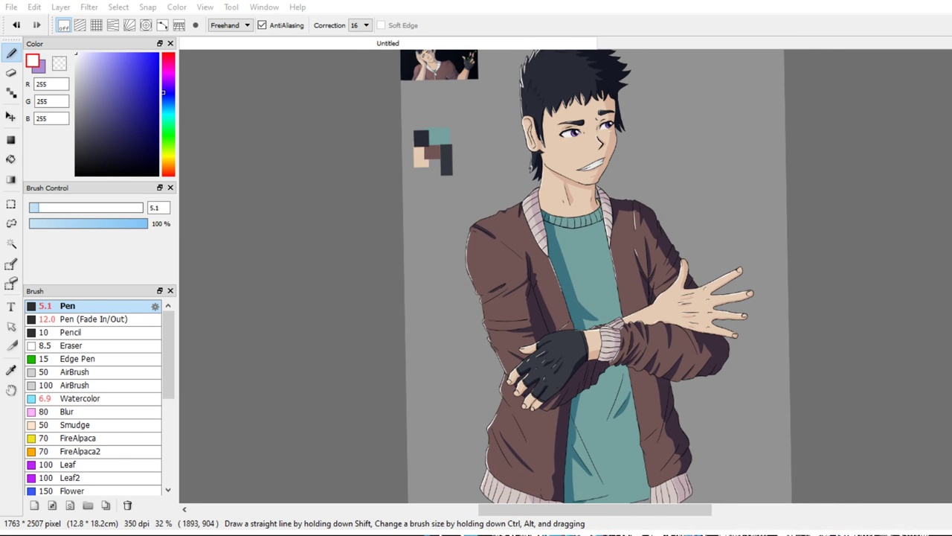
mouse_move(814, 297)
left_mouse_down()
mouse_move(816, 134)
mouse_move(817, 291)
left_mouse_up()
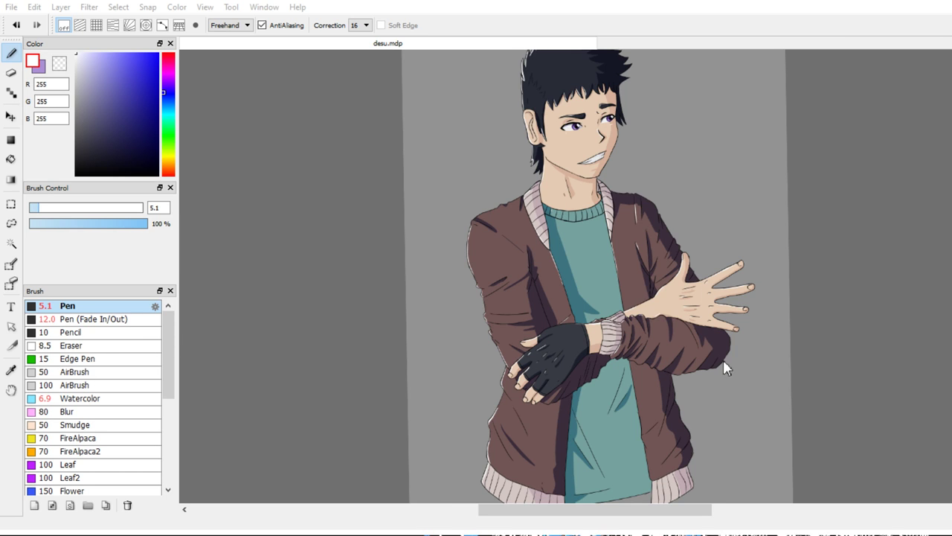
left_click(681, 358)
left_click(637, 378)
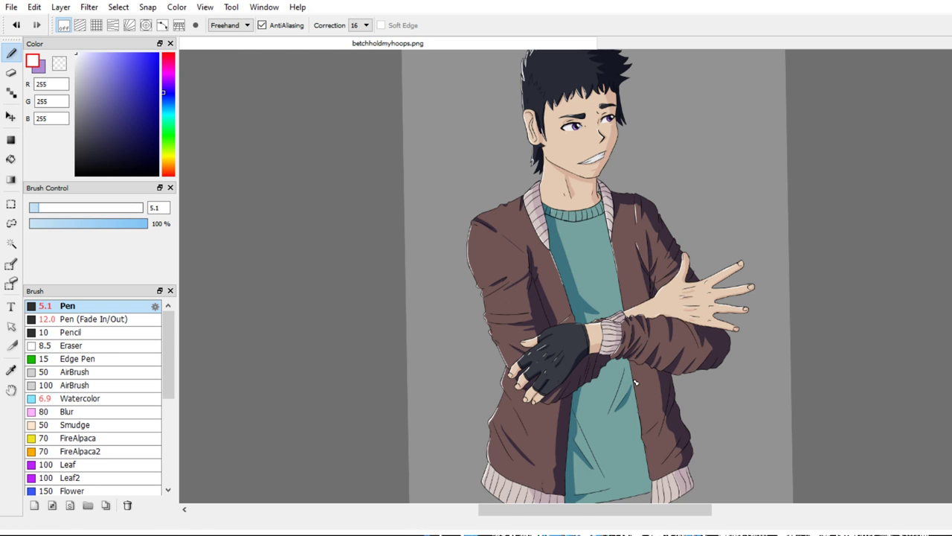
Recolour the character with the Hue adjustment, turning the hair brown and the skin and its shadows orange-tan
scroll(721, 362, "down", 1)
scroll(721, 362, "up", 1)
scroll(720, 363, "down", 1)
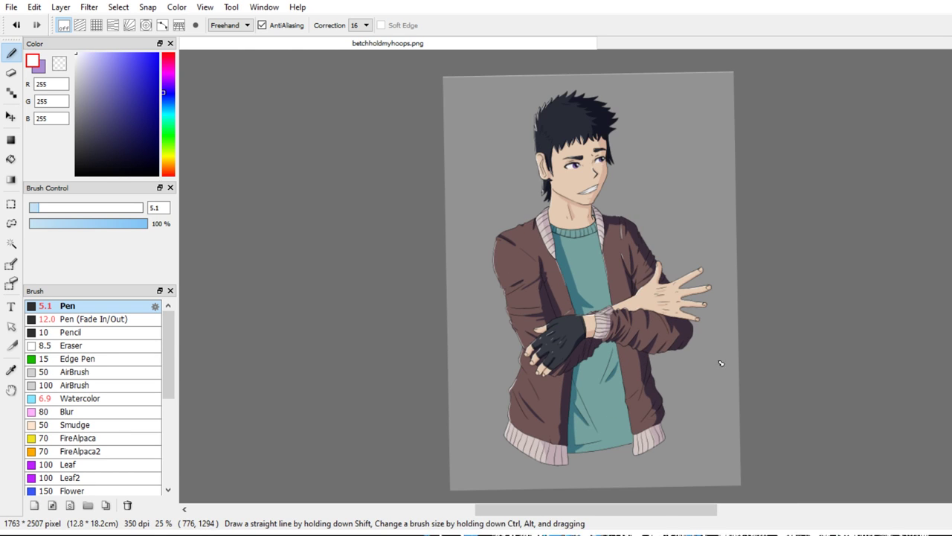
key("ctrl+u")
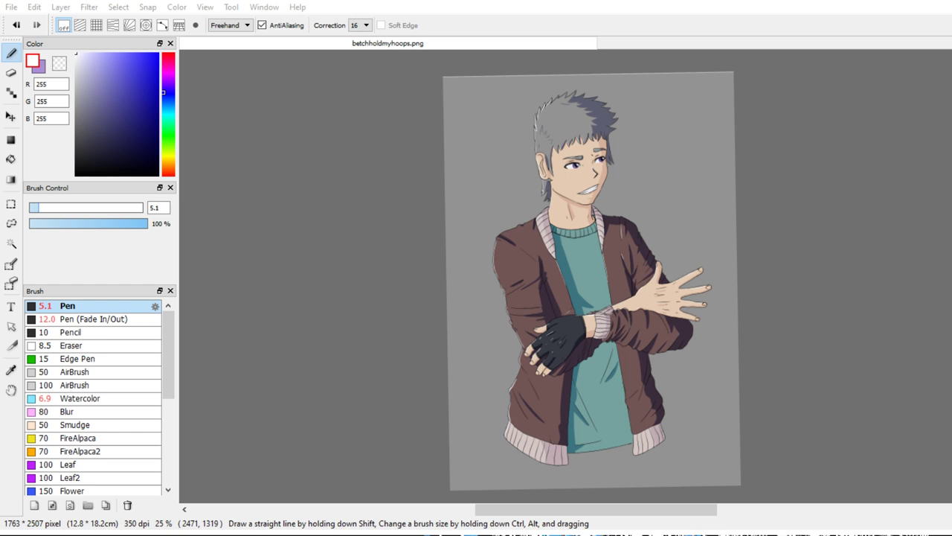
scroll(699, 175, "up", 3)
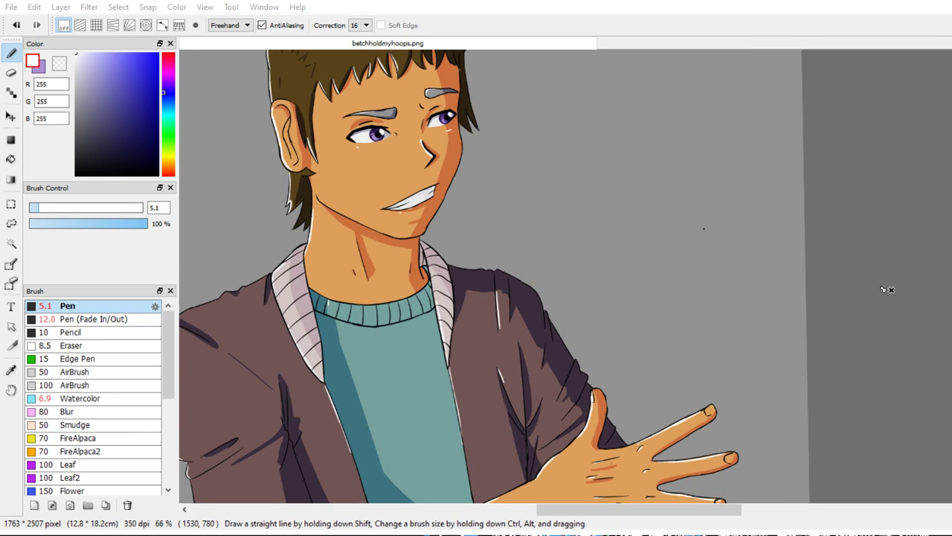
left_click(817, 272)
left_click_drag(818, 273, 944, 416)
Sample the brown hair colour (RGB 87, 65, 26) and fill both grey eyebrows with it, hiding the shading and highlights while filling
key("alt")
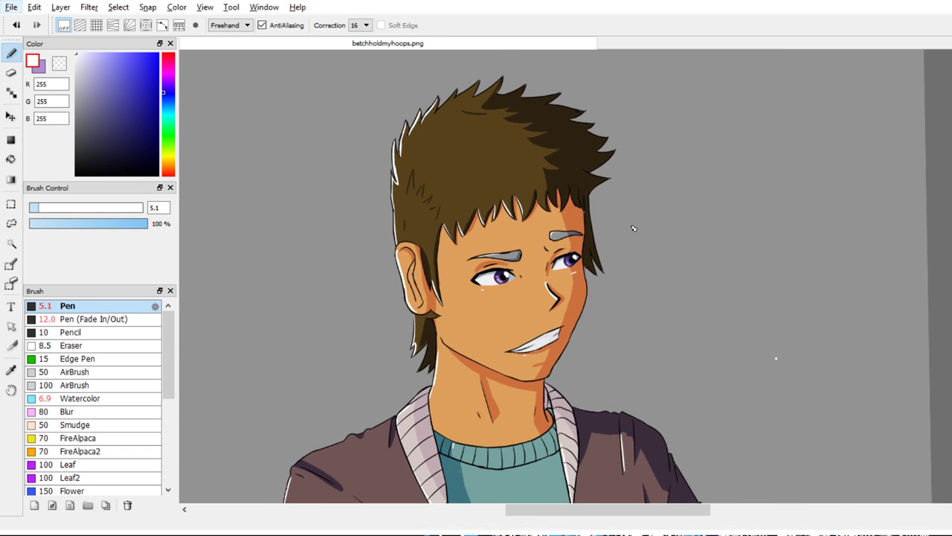
left_click(505, 179, "alt")
scroll(502, 178, "up", 2)
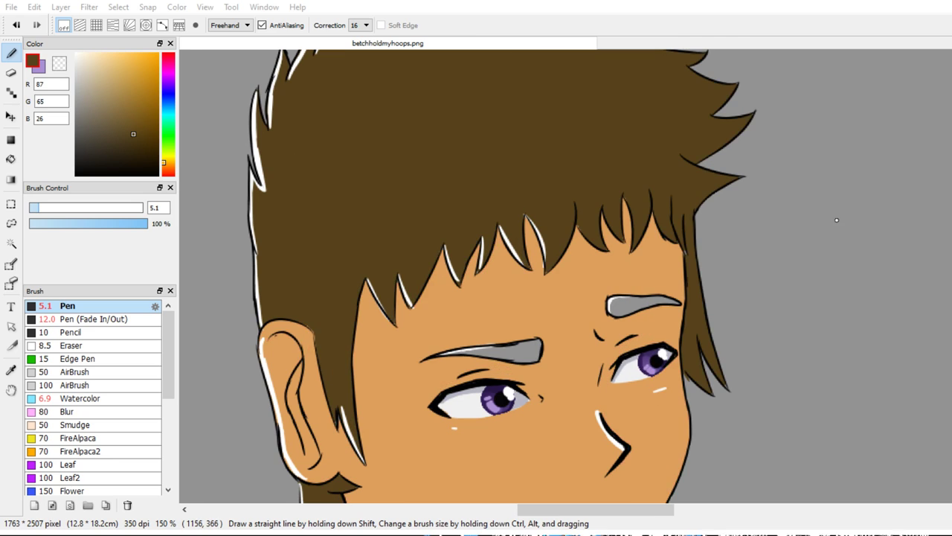
left_click(855, 164)
key("g")
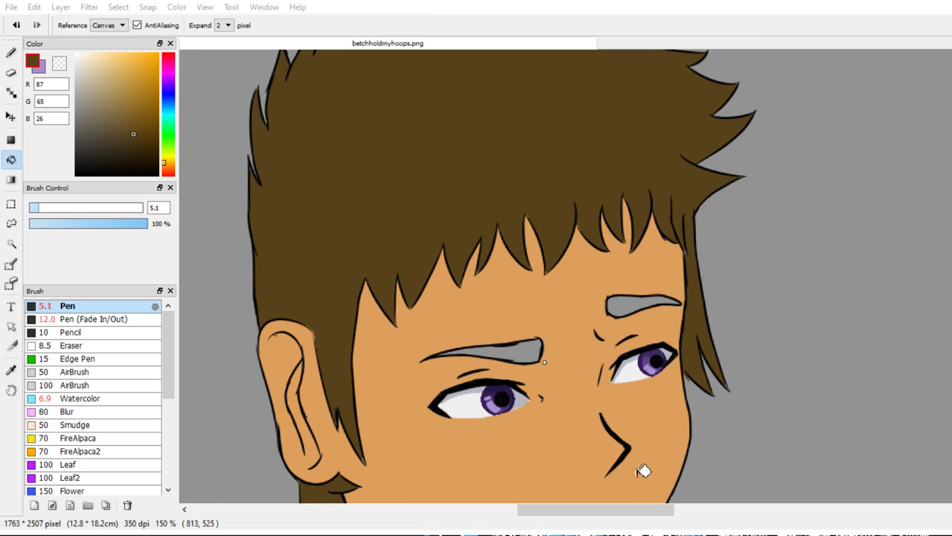
left_click(659, 436)
key("ctrl+z")
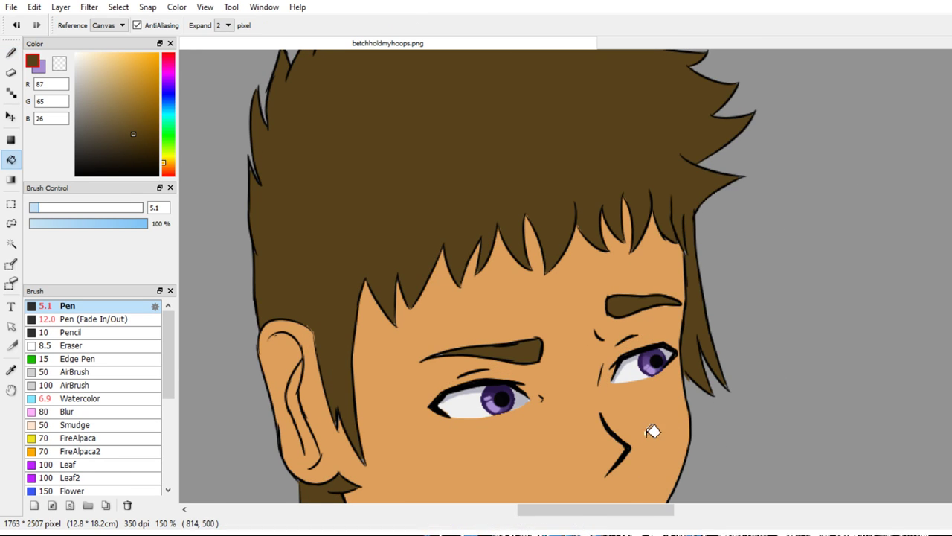
left_click(855, 163)
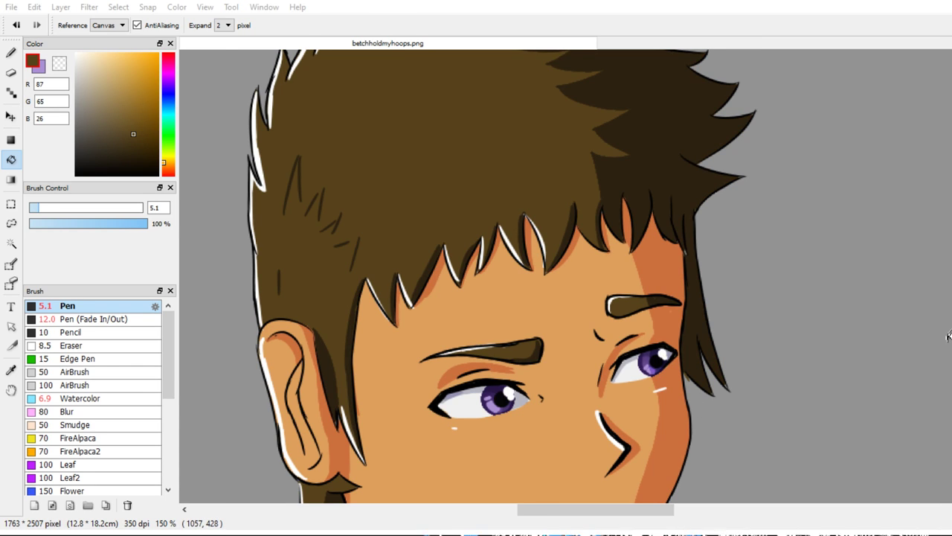
key("b")
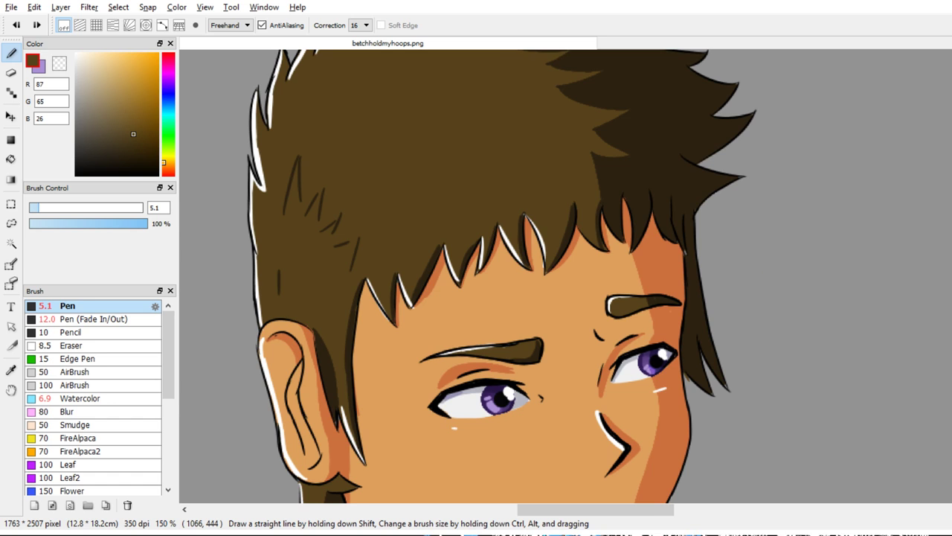
Sample the skin tone (RGB 222, 159, 92) and cover the whole near eye with filled rectangles
scroll(779, 278, "down", 4)
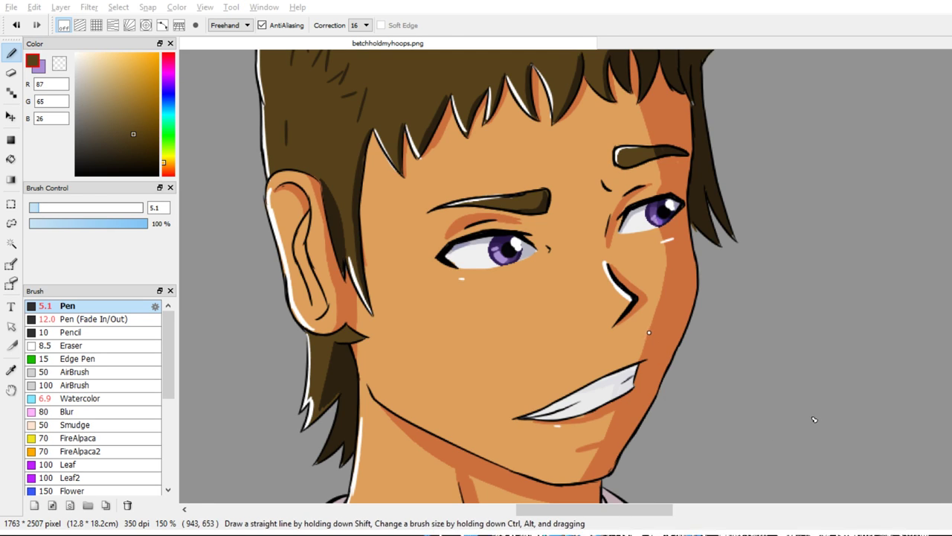
key("u")
left_click_drag(430, 229, 547, 310)
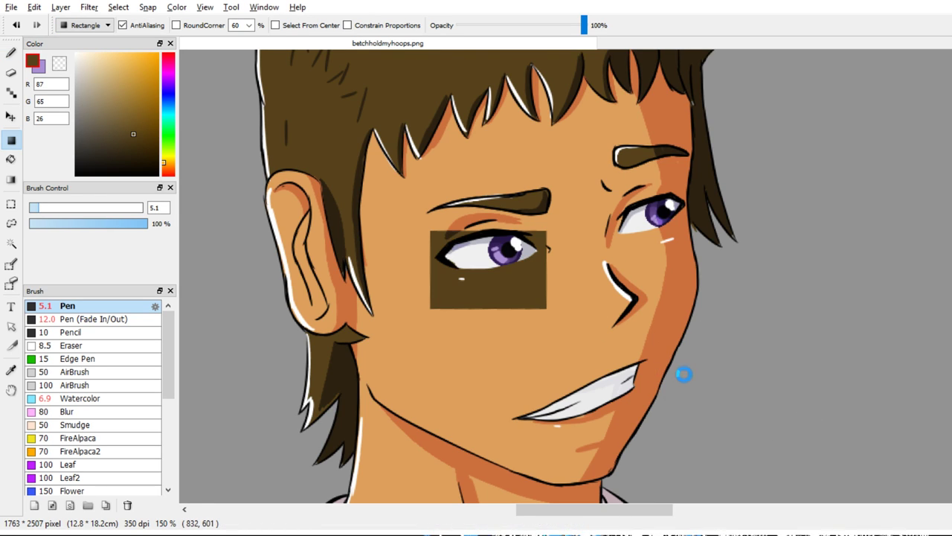
key("ctrl+z")
left_click(651, 357, "alt")
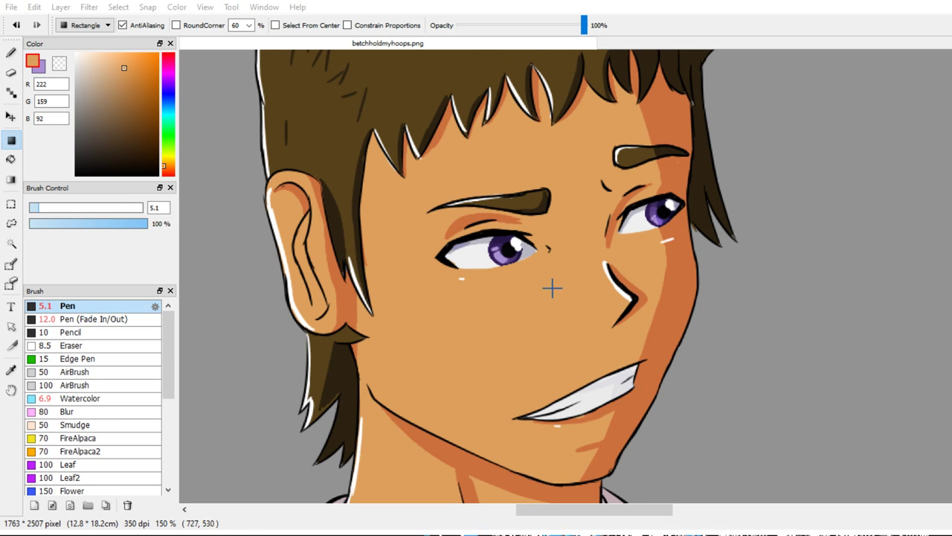
mouse_move(438, 222)
left_mouse_down()
mouse_move(548, 305)
mouse_move(571, 308)
left_mouse_up()
mouse_move(456, 236)
left_mouse_down()
mouse_move(571, 302)
mouse_move(527, 272)
mouse_move(627, 299)
mouse_move(589, 268)
left_mouse_up()
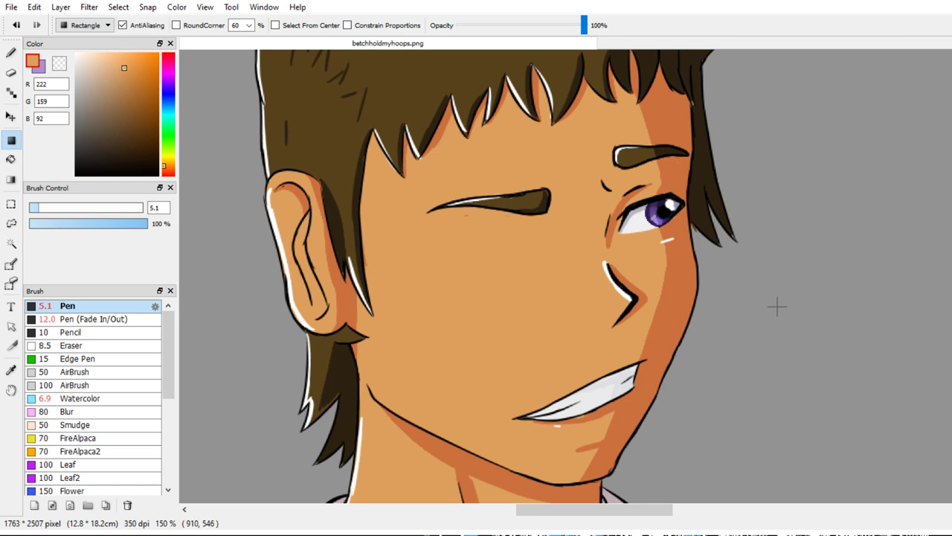
left_click_drag(775, 308, 855, 286)
key("ctrl+z")
Paint out the lit inner half of the far eye with the same skin tone, using the Pen at size 10.6
key("ctrl+plus")
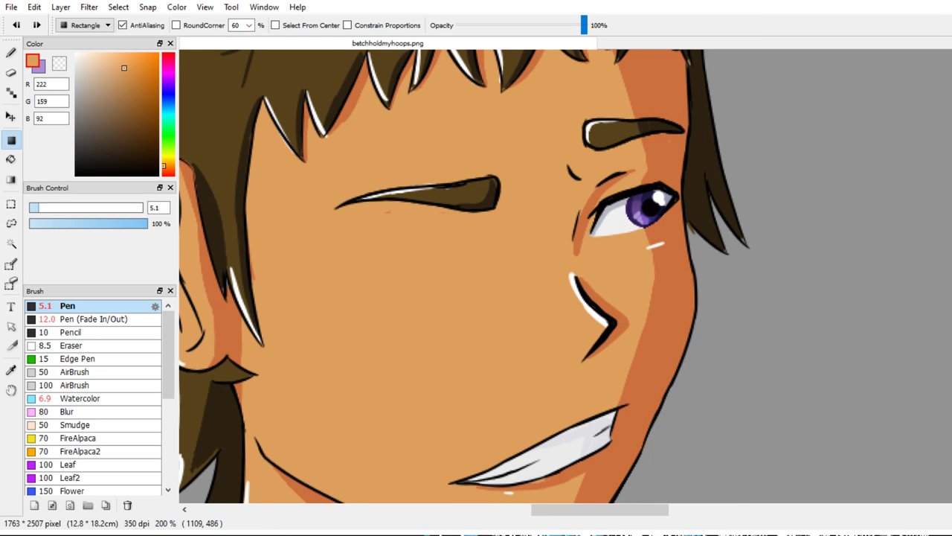
key("b")
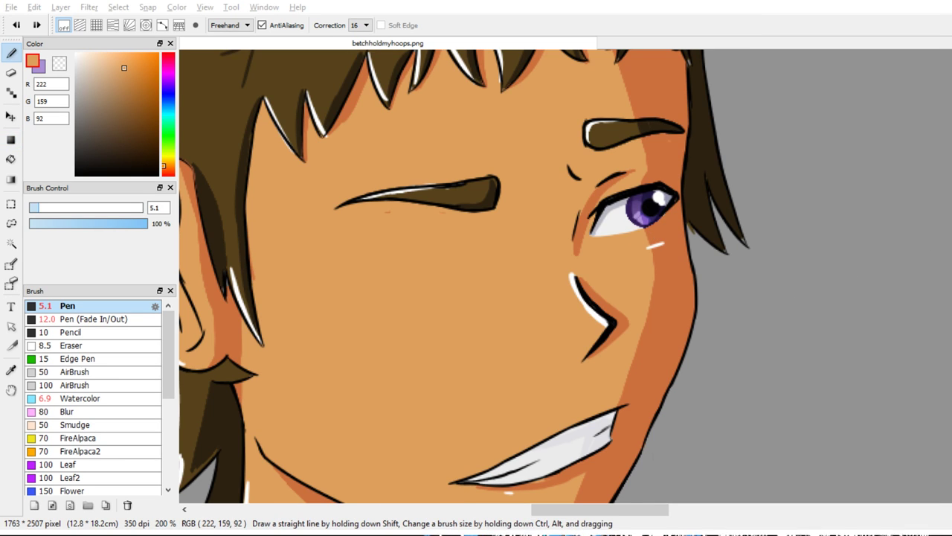
mouse_move(776, 310)
left_mouse_down()
mouse_move(767, 316)
mouse_move(809, 273)
left_mouse_up()
key("]")
key("]")
key("]")
key("]")
mouse_move(597, 232)
left_mouse_down()
mouse_move(613, 203)
mouse_move(596, 246)
mouse_move(612, 193)
mouse_move(596, 229)
mouse_move(615, 198)
mouse_move(625, 226)
mouse_move(639, 162)
mouse_move(640, 230)
left_mouse_up()
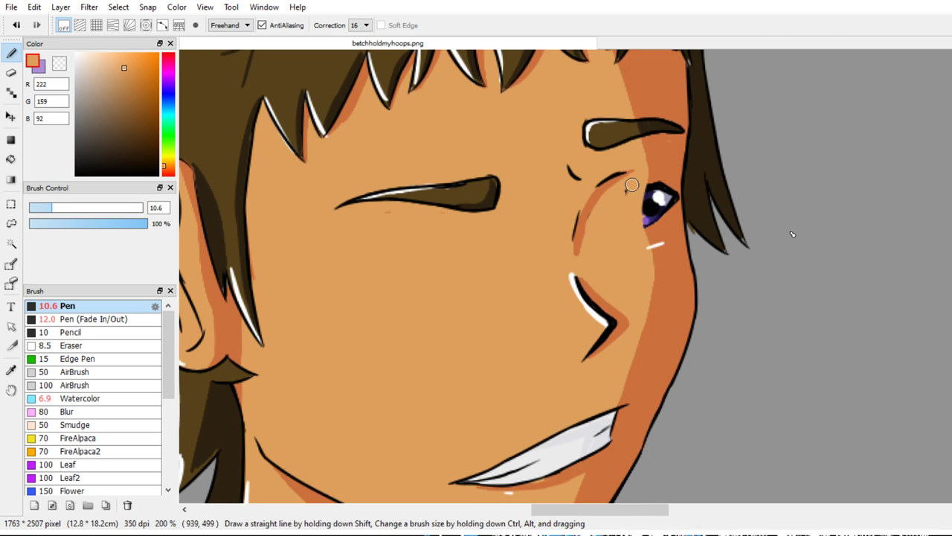
left_click_drag(632, 185, 622, 215)
Sample the skin shadow colour (RGB 205, 112, 62), paint out the rest of the far eye at size 8.8, and clean up the lit side
left_click(589, 210, "alt")
key("[")
key("[")
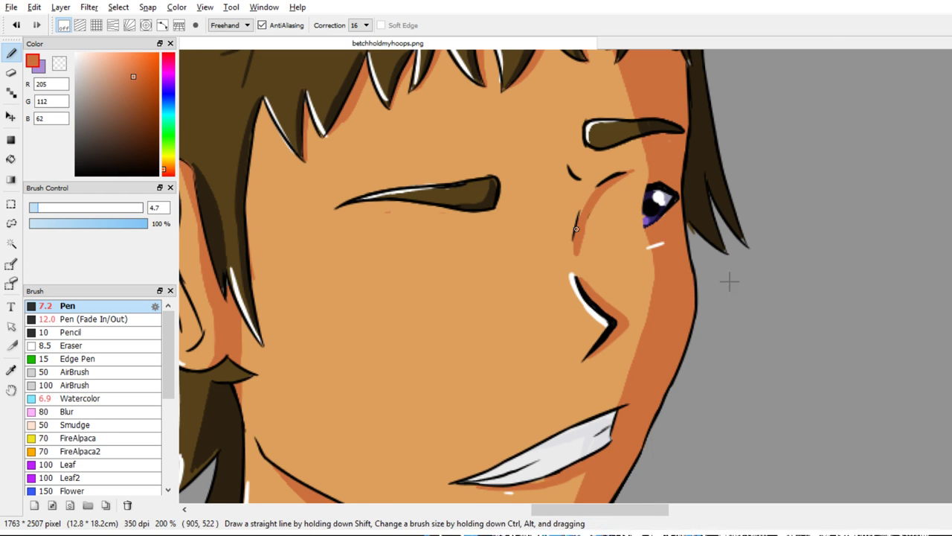
mouse_move(658, 265)
left_mouse_down()
mouse_move(662, 243)
mouse_move(649, 216)
mouse_move(658, 177)
mouse_move(657, 241)
left_mouse_up()
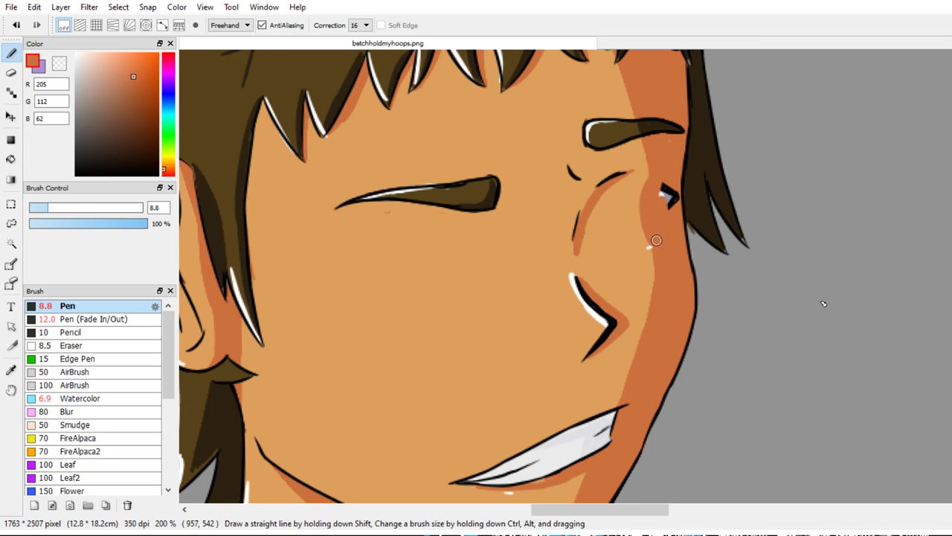
key("ctrl+z")
mouse_move(656, 168)
left_mouse_down()
mouse_move(657, 254)
mouse_move(657, 176)
mouse_move(657, 225)
mouse_move(665, 191)
mouse_move(672, 198)
mouse_move(657, 185)
mouse_move(648, 193)
mouse_move(655, 180)
mouse_move(647, 200)
mouse_move(660, 259)
mouse_move(659, 229)
left_mouse_up()
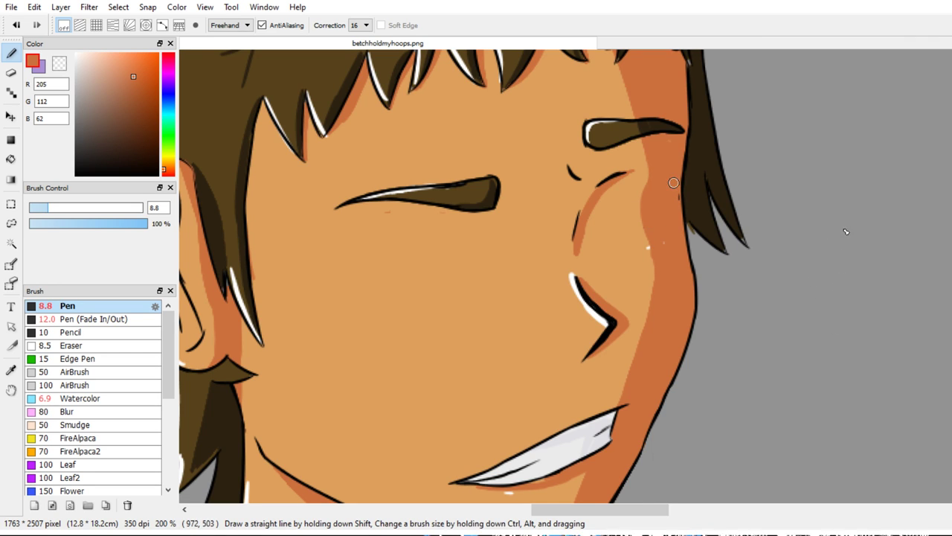
left_click_drag(674, 184, 645, 269)
left_click(645, 249, "alt")
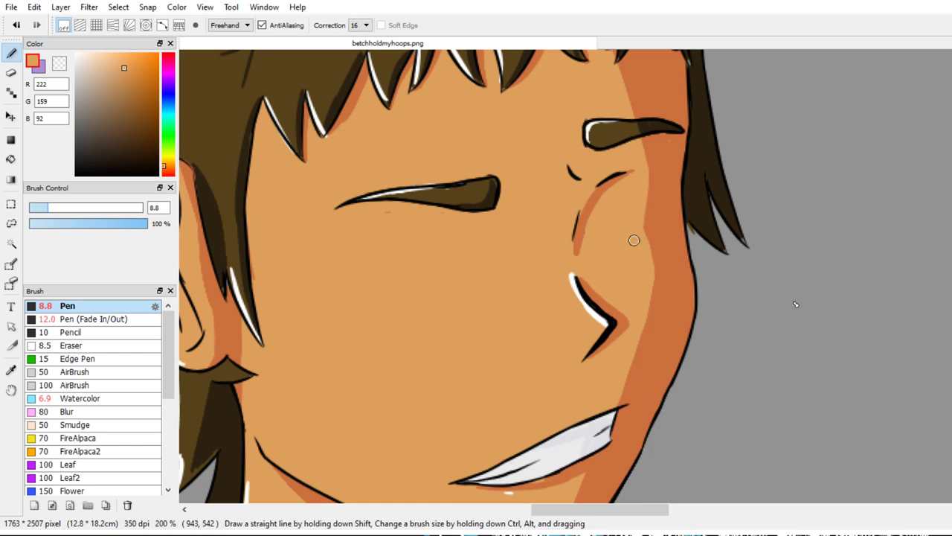
Set the Pen to black at size 6.6 and draw one slanted straight line in place of each eye
scroll(628, 246, "down", 3)
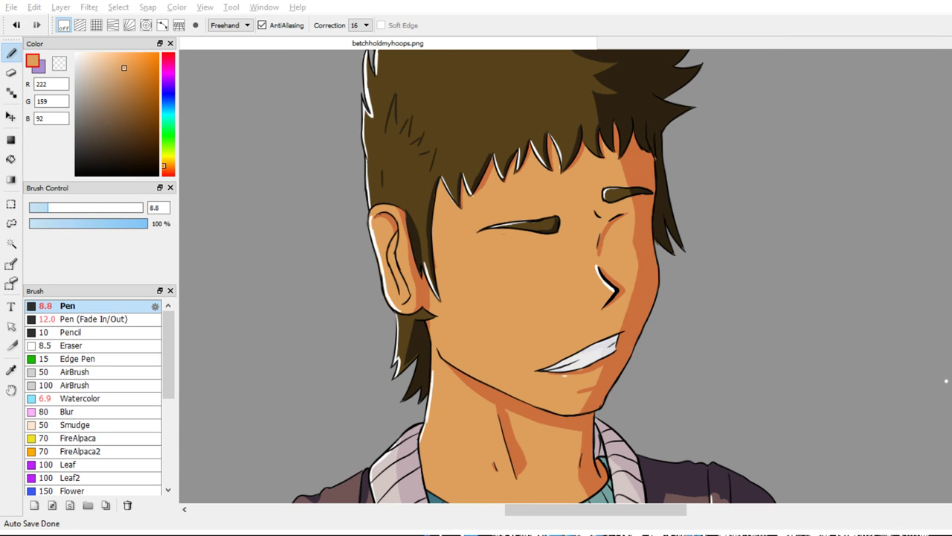
left_click_drag(135, 164, 40, 272)
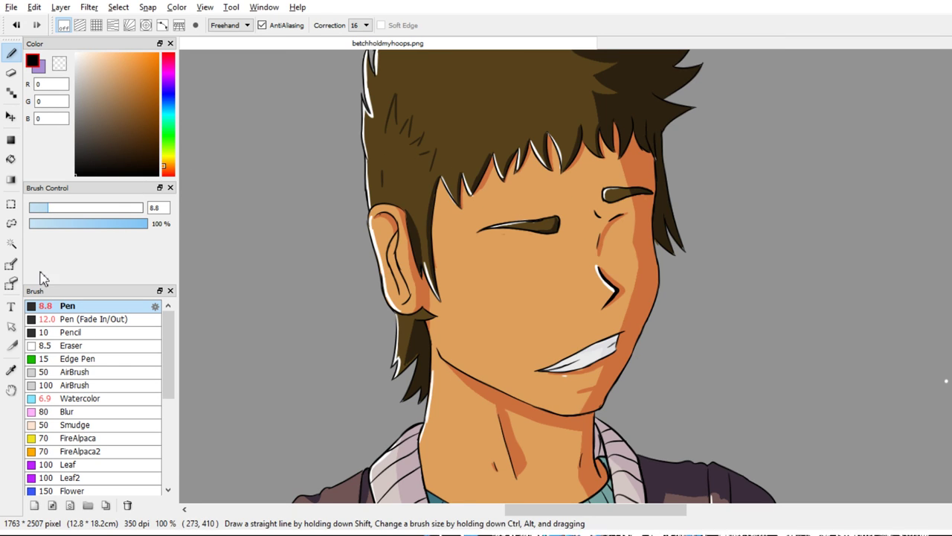
left_click_drag(504, 268, 555, 259)
key("ctrl+z")
key("ctrl+z")
left_click(42, 207)
left_click_drag(499, 261, 552, 256)
left_click_drag(613, 246, 646, 234)
Thicken the outer end of both black eye lines with a second straight stroke on each
scroll(593, 259, "up", 3)
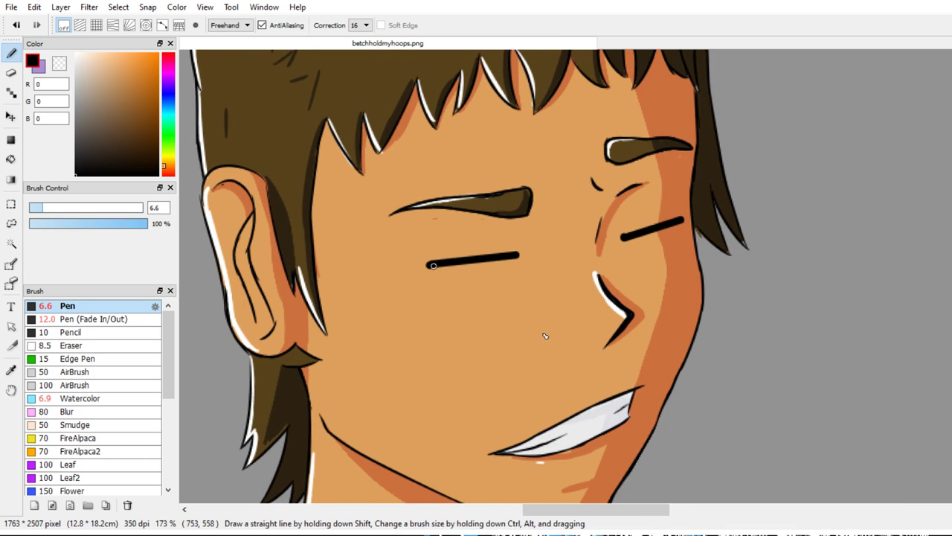
left_click_drag(428, 272, 519, 256)
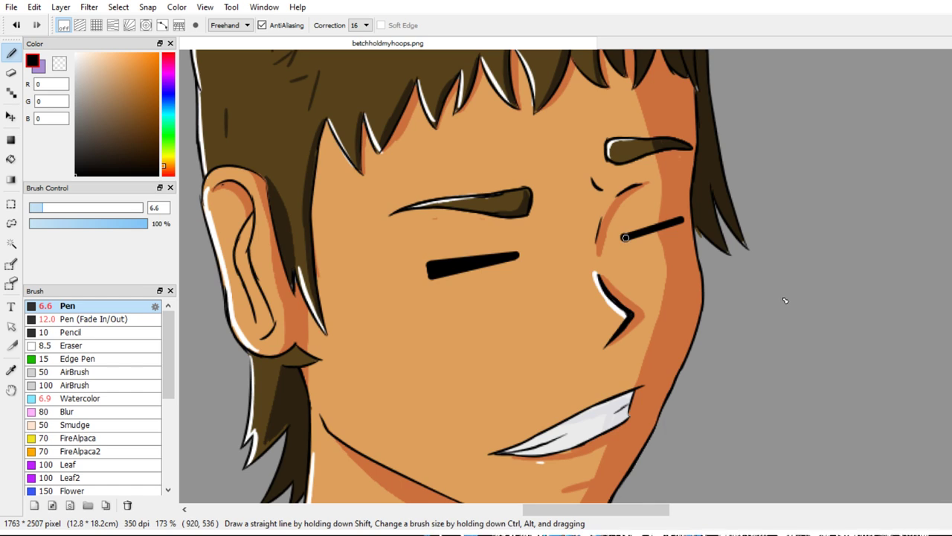
left_click_drag(626, 238, 680, 225)
Set the Pen to size 4.6, sample the skin tone (RGB 222, 159, 92) and trim the inner end of the far eye line
key("e")
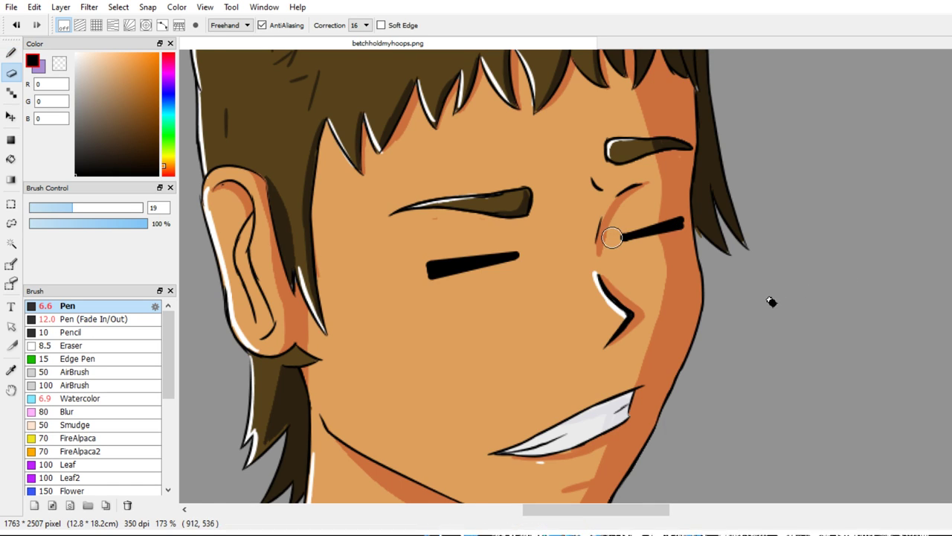
key("b")
key("bracketleft")
key("bracketleft")
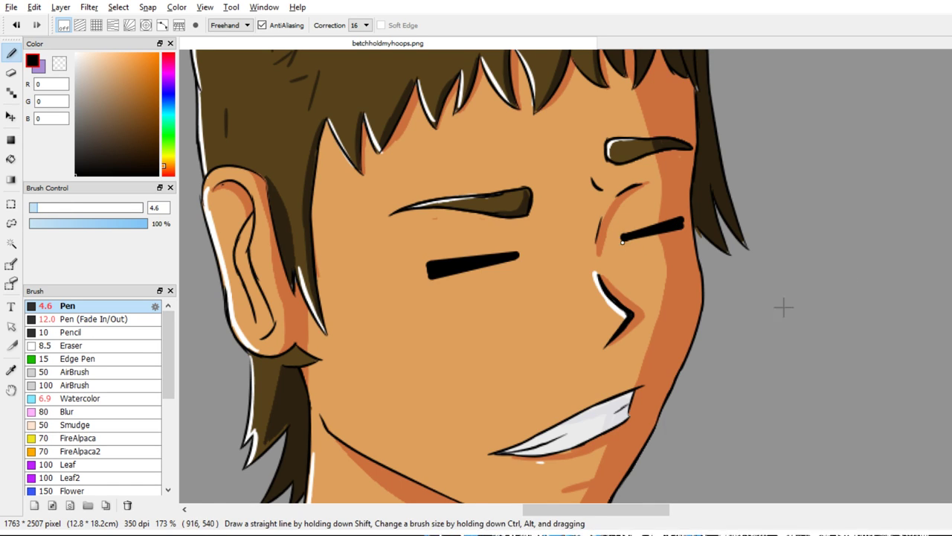
left_click(625, 242, "alt")
left_click_drag(620, 236, 634, 229)
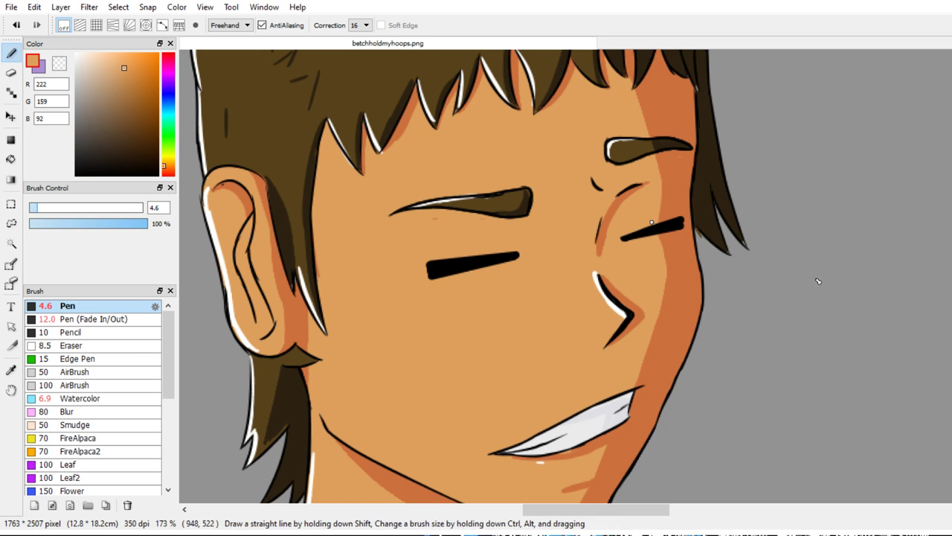
Set the Pen to white and add a small highlight dab on the cheek beneath each eye
scroll(786, 317, "down", 3)
scroll(869, 258, "down", 2)
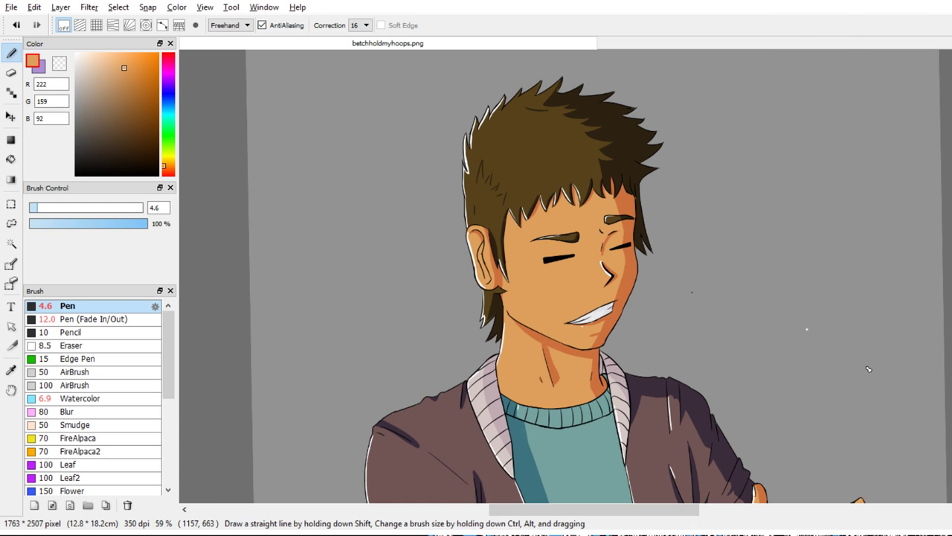
left_click_drag(856, 414, 753, 491)
left_click_drag(704, 319, 678, 296)
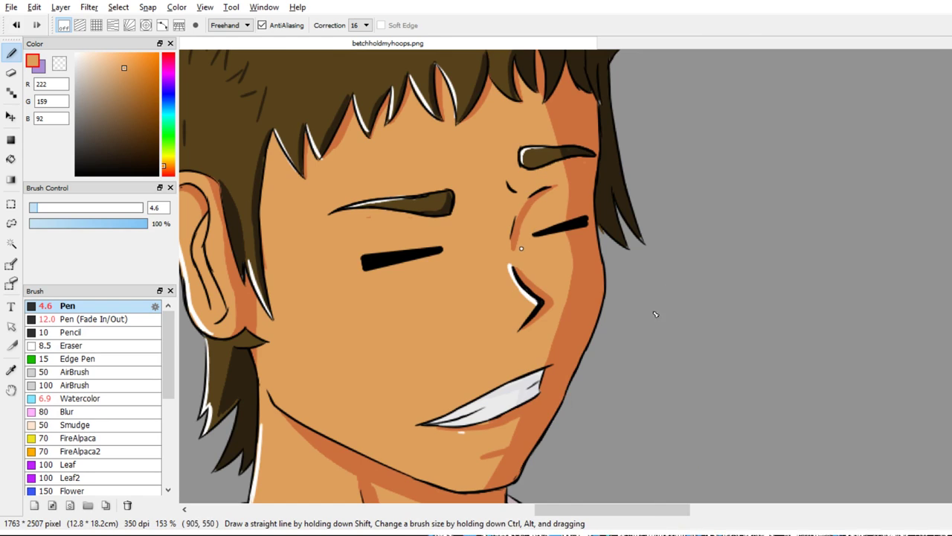
key("alt+Tab")
left_click_drag(153, 126, 75, 53)
left_click(369, 289)
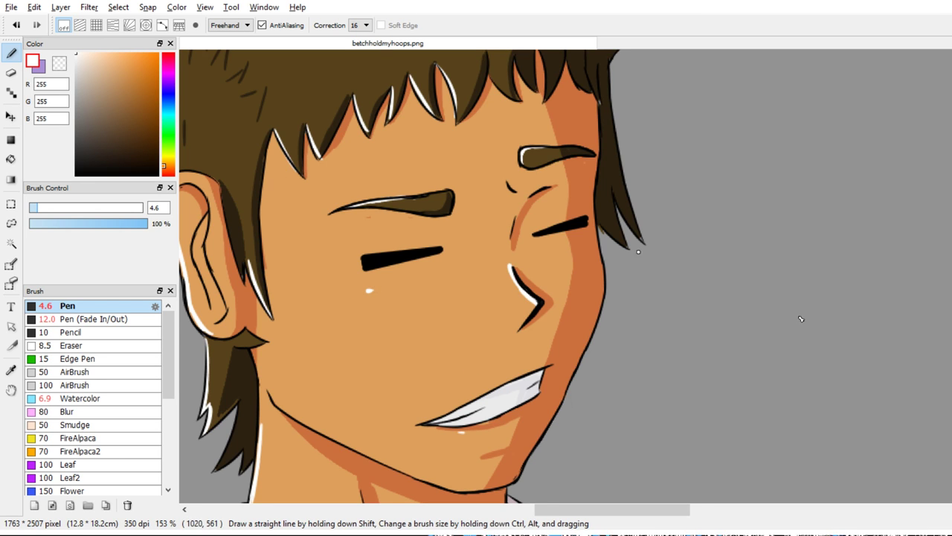
left_click(581, 250)
Bucket-fill the back and wrist band of the fingerless glove with dark grey (RGB 58, 58, 58)
scroll(657, 395, "down", 5)
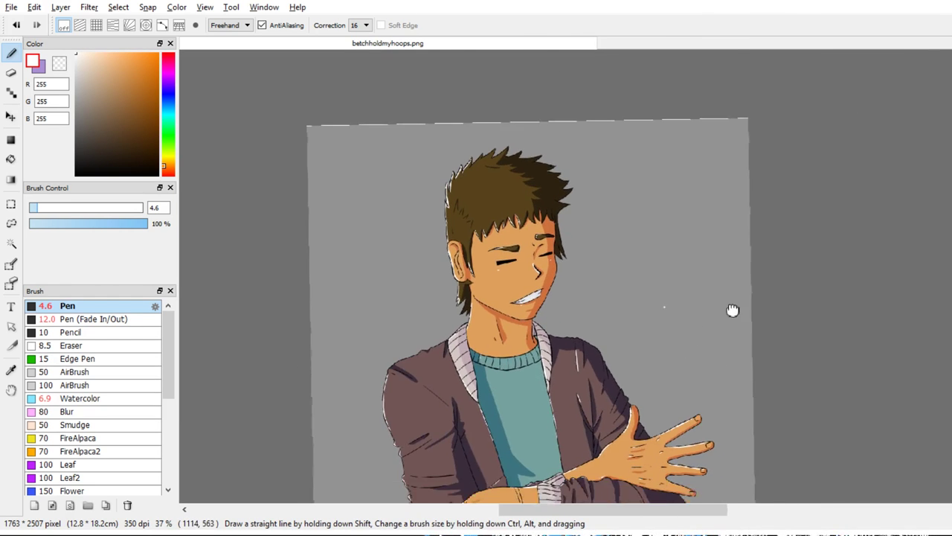
left_click_drag(731, 310, 726, 249)
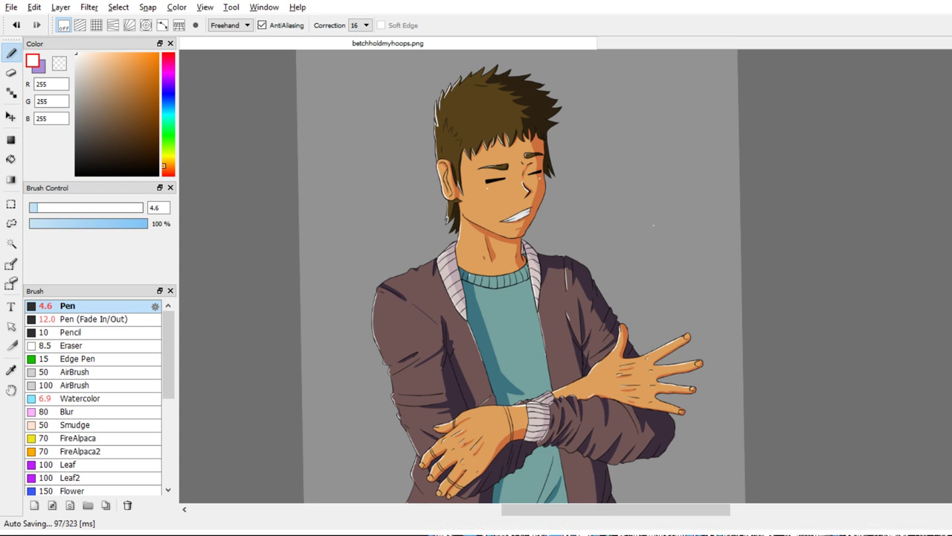
scroll(939, 448, "up", 5)
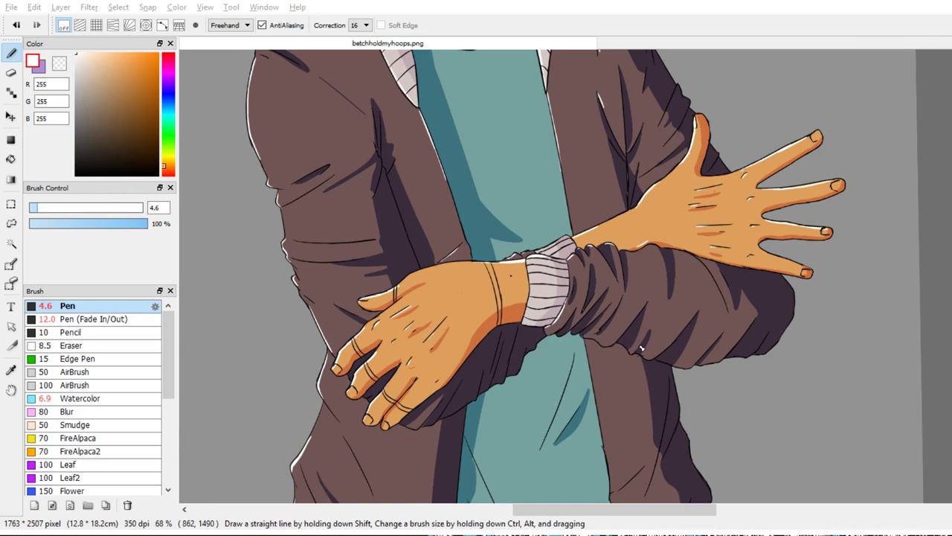
left_click(75, 148)
key("g")
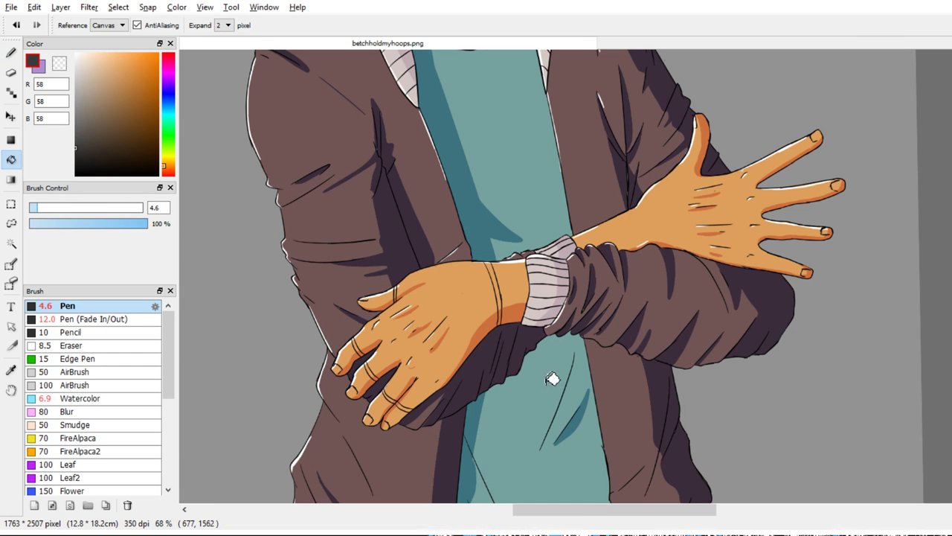
left_click(549, 376)
key("ctrl+z")
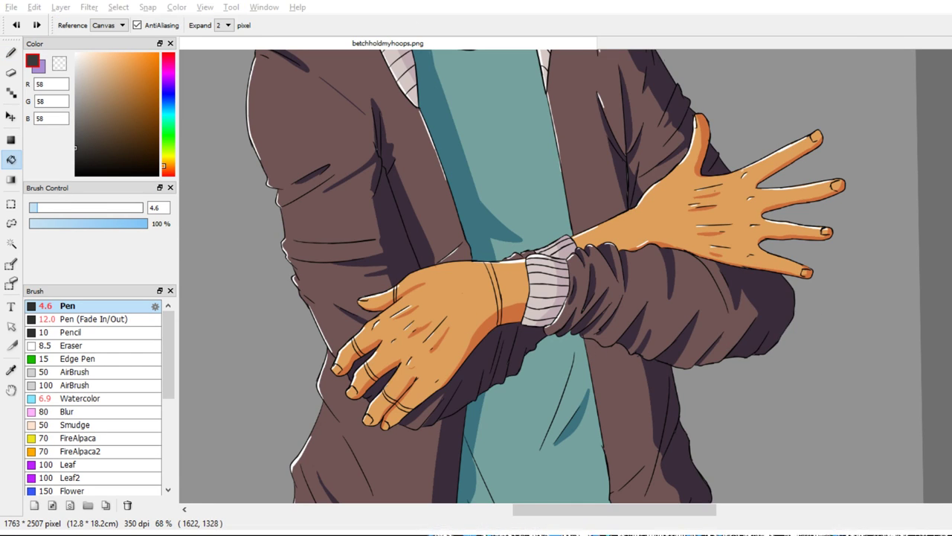
key("ctrl+z")
left_click(578, 440, "ctrl")
left_click(578, 440, "ctrl")
left_click_drag(569, 340, 691, 284)
left_click(554, 294)
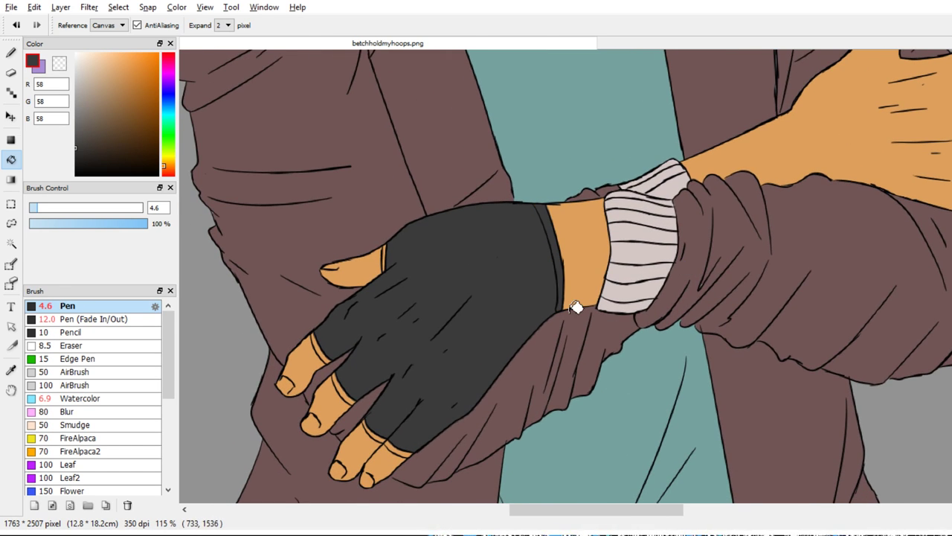
Set the fill expansion to 1 pixel and fill the narrow finger bands of the glove with the same dark grey
left_click(224, 26)
left_click(225, 46)
left_click(402, 430)
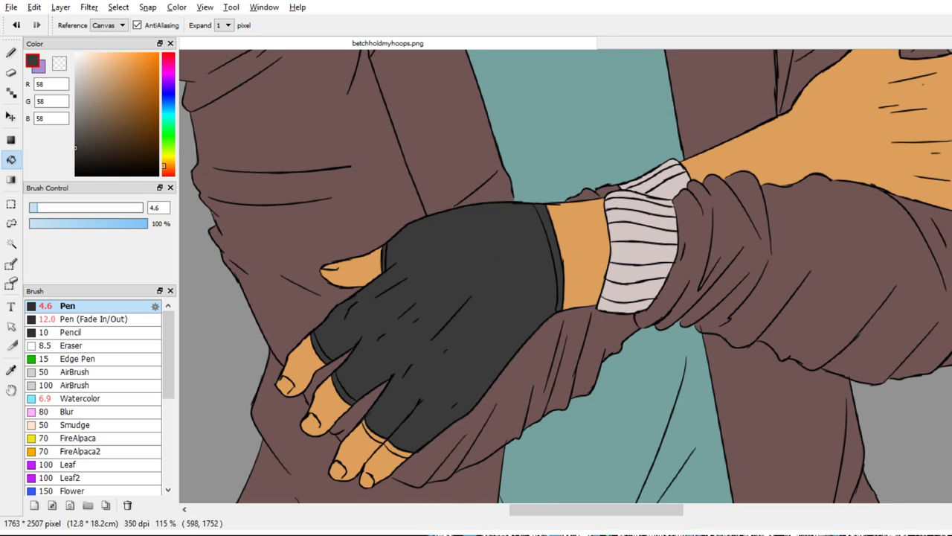
left_click(372, 432)
left_click(398, 450)
key("ctrl+space")
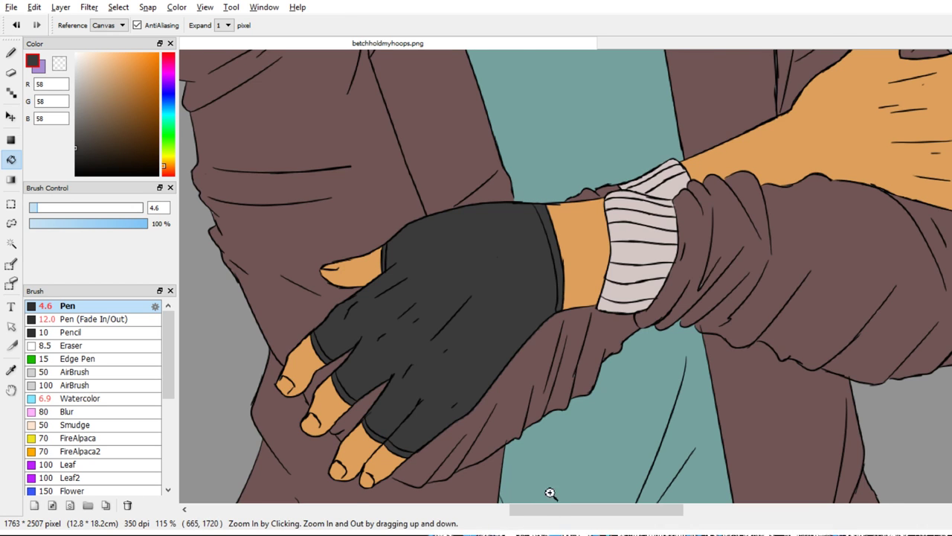
left_click_drag(551, 491, 606, 397)
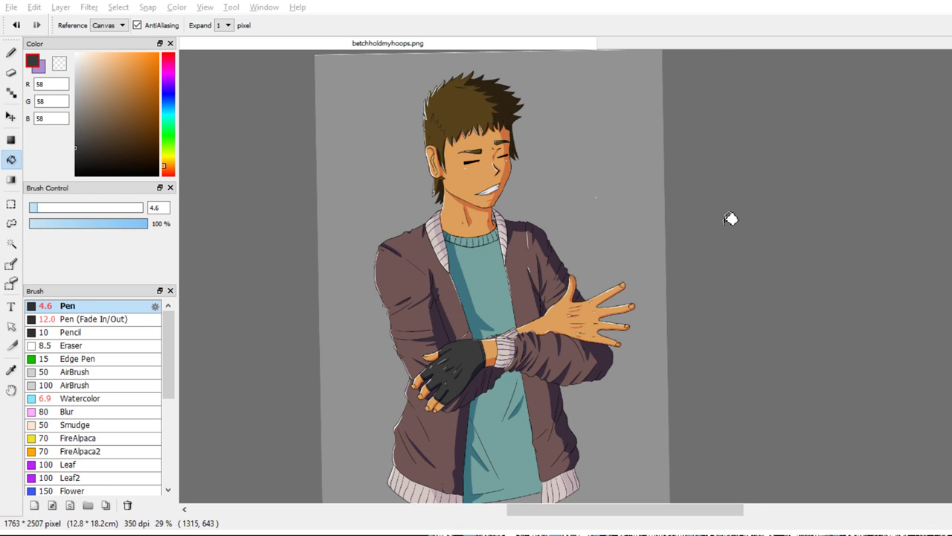
key("b")
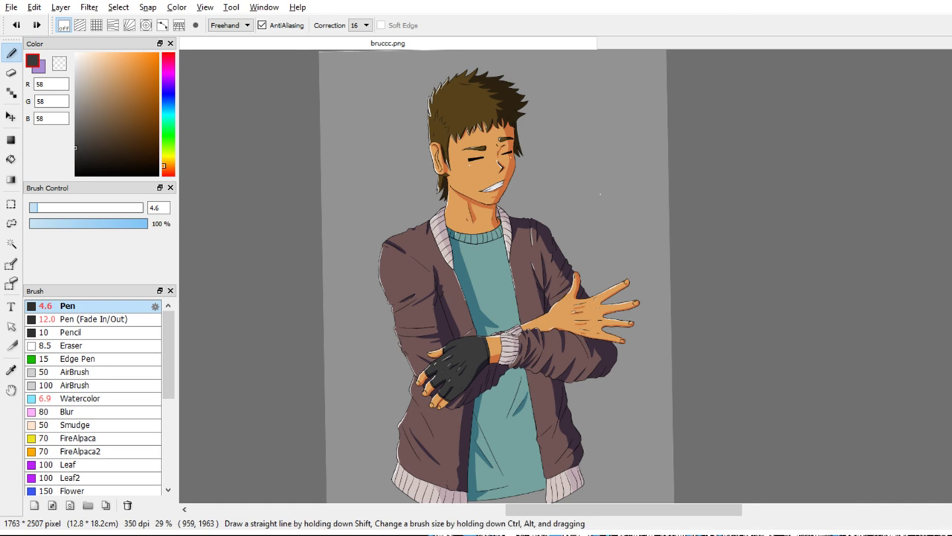
Set the Pen to dark indigo (RGB 17, 0, 56) and paint extra pointed folds onto the shirt shadow just above the gloved hand
left_click_drag(680, 454, 691, 432)
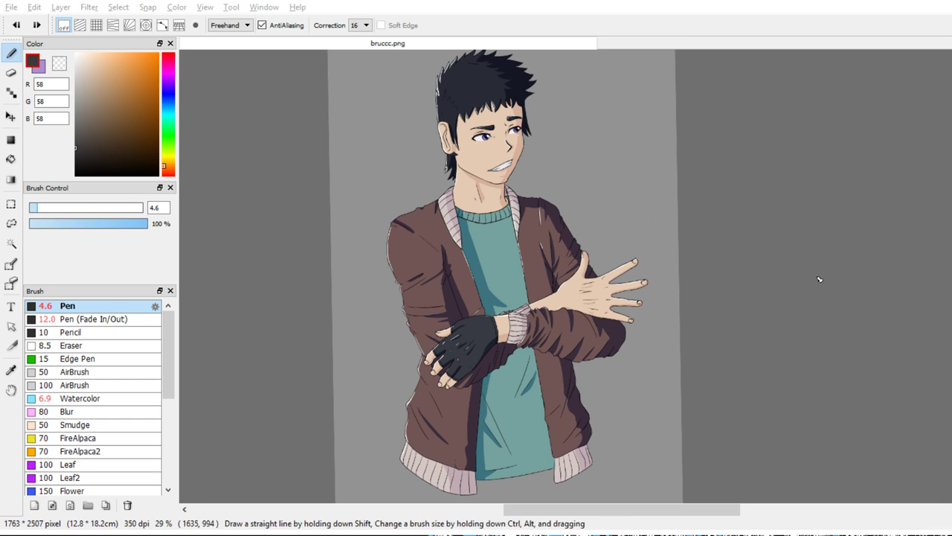
left_click_drag(814, 287, 827, 271)
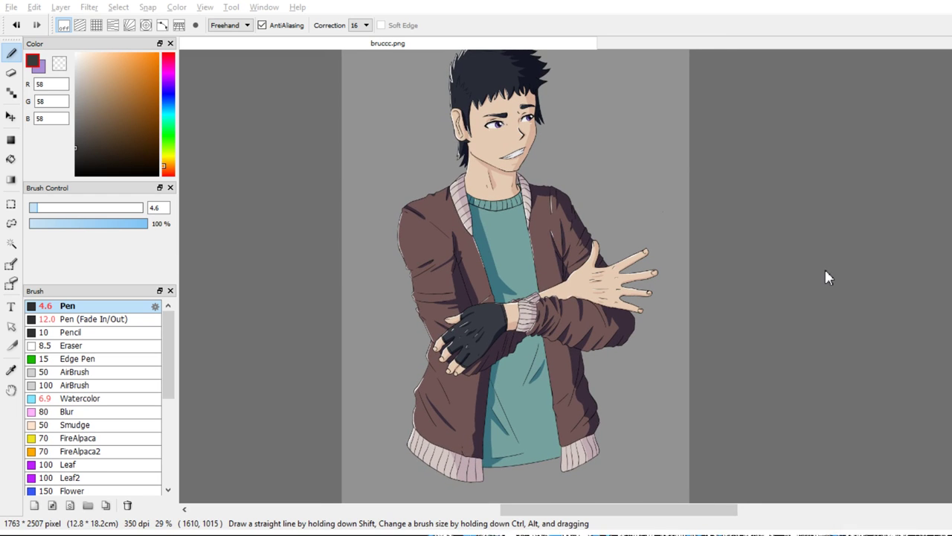
left_click_drag(837, 261, 784, 270)
scroll(674, 287, "up", 4)
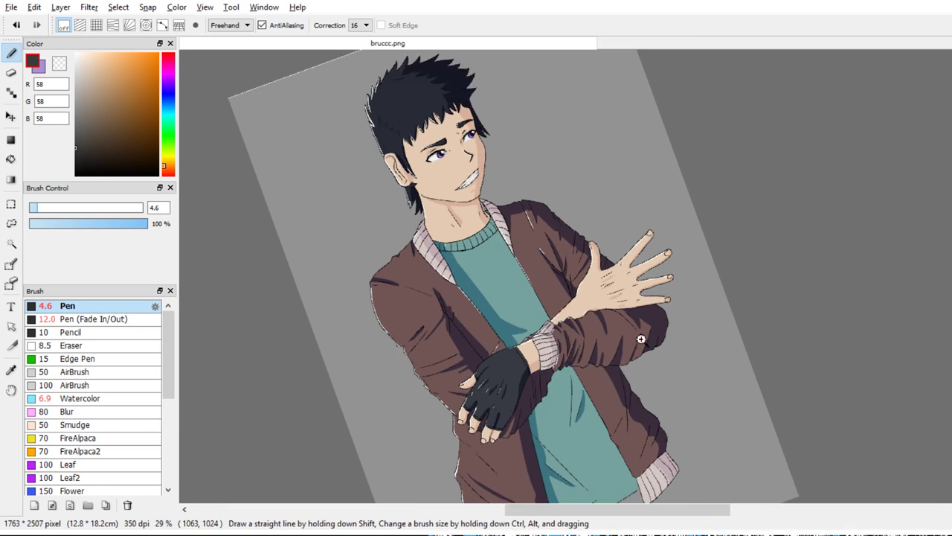
scroll(603, 395, "up", 3)
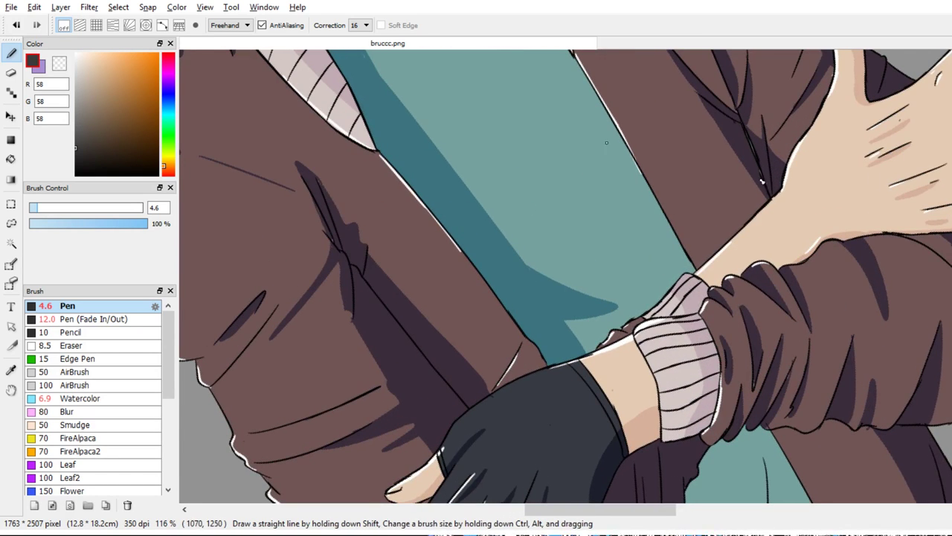
left_click(168, 87)
left_click(158, 148)
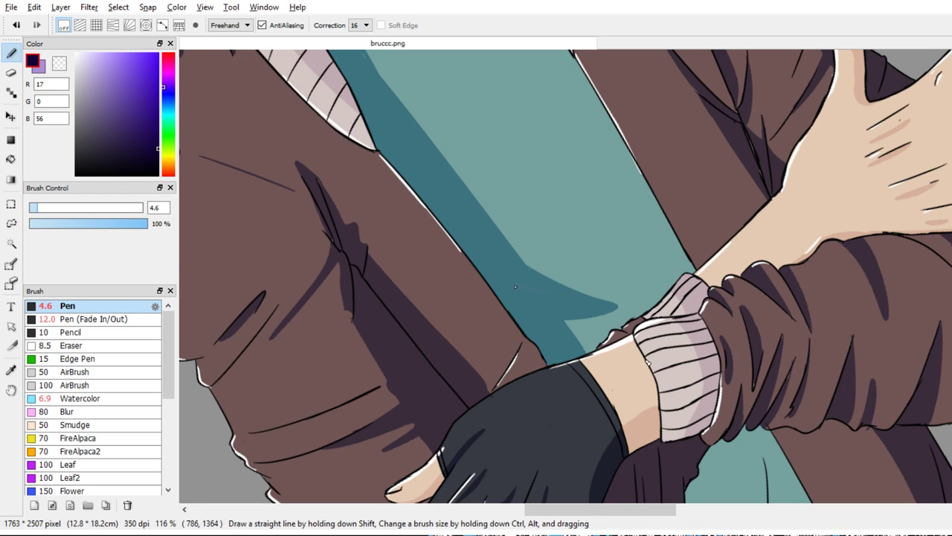
mouse_move(558, 284)
left_mouse_down()
mouse_move(601, 282)
mouse_move(567, 290)
left_mouse_up()
left_click_drag(560, 326, 576, 314)
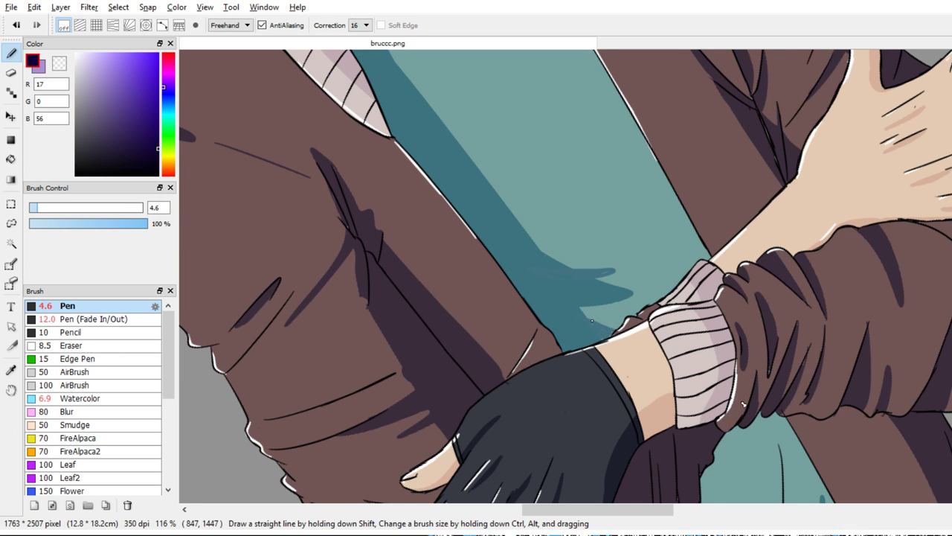
scroll(751, 422, "down", 3)
scroll(742, 428, "up", 3)
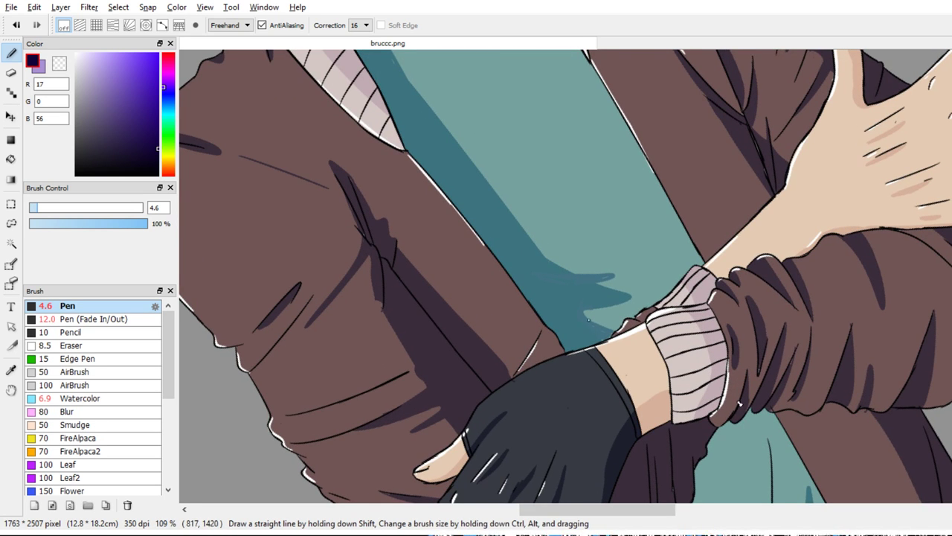
left_click_drag(789, 446, 650, 290)
left_click_drag(791, 411, 765, 315)
left_click_drag(768, 348, 821, 331)
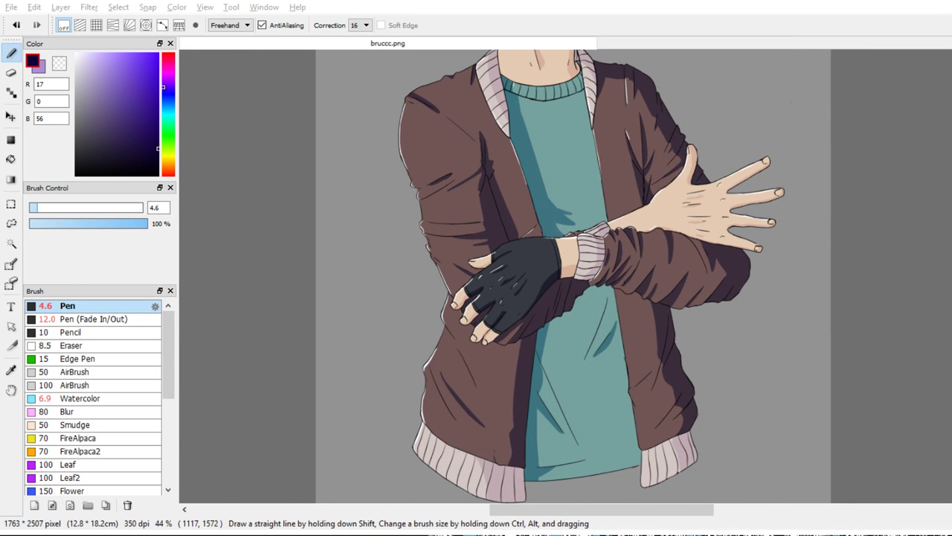